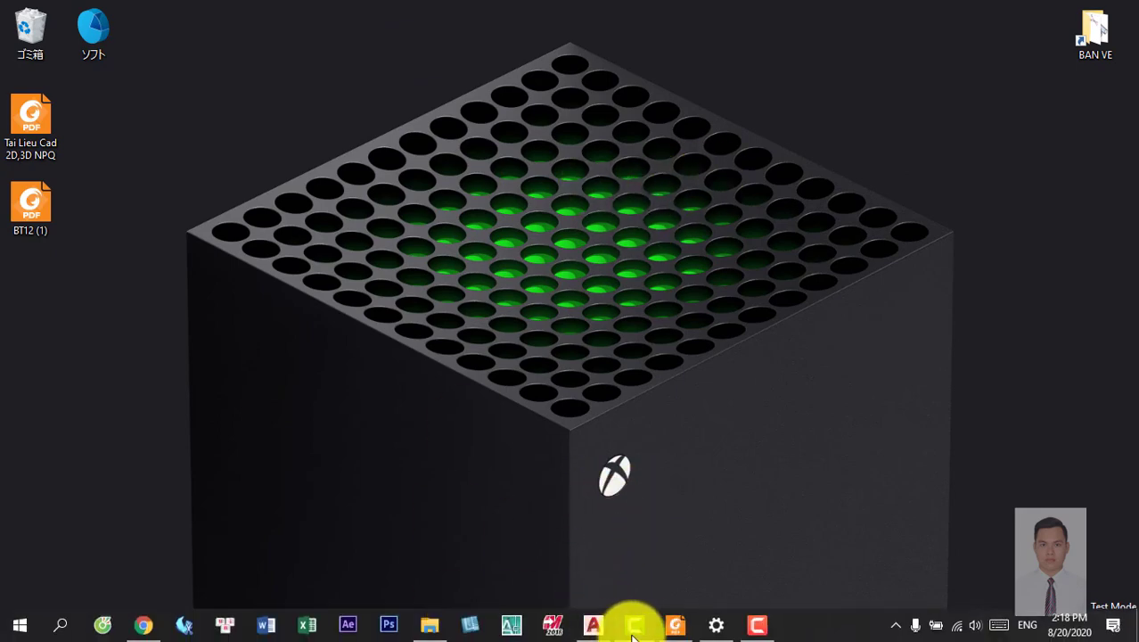
Step: Bring up the CAD exercises PDF in the reader and scroll through its pages
{"action": "left_click", "coordinate": [676, 626]}
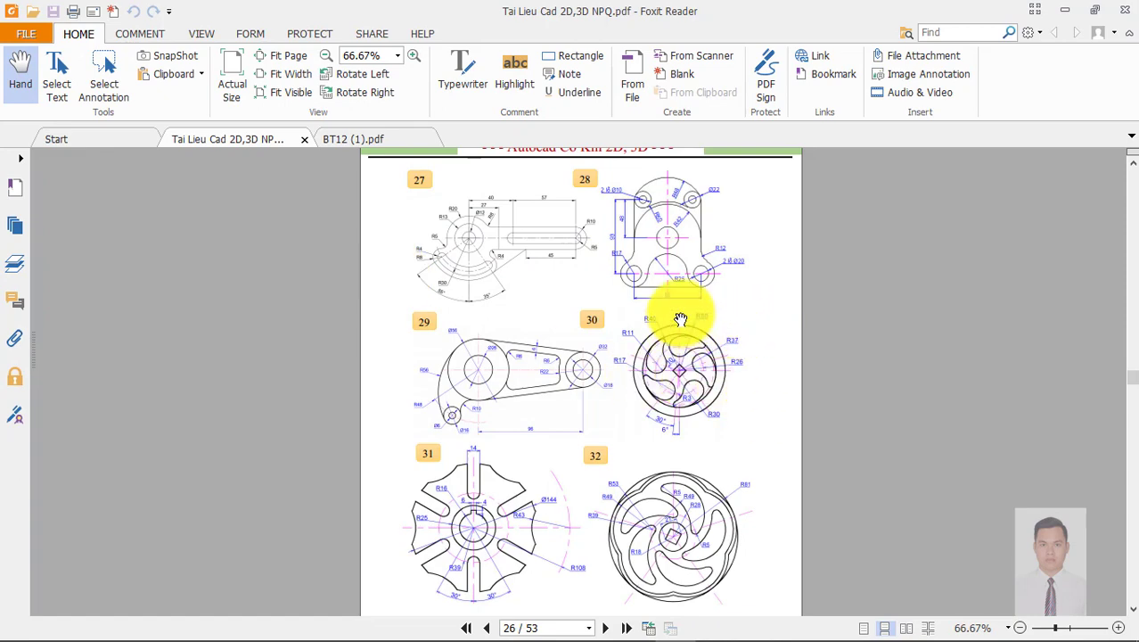
{"action": "scroll", "coordinate": [704, 321], "scroll_direction": "down", "scroll_amount": 3}
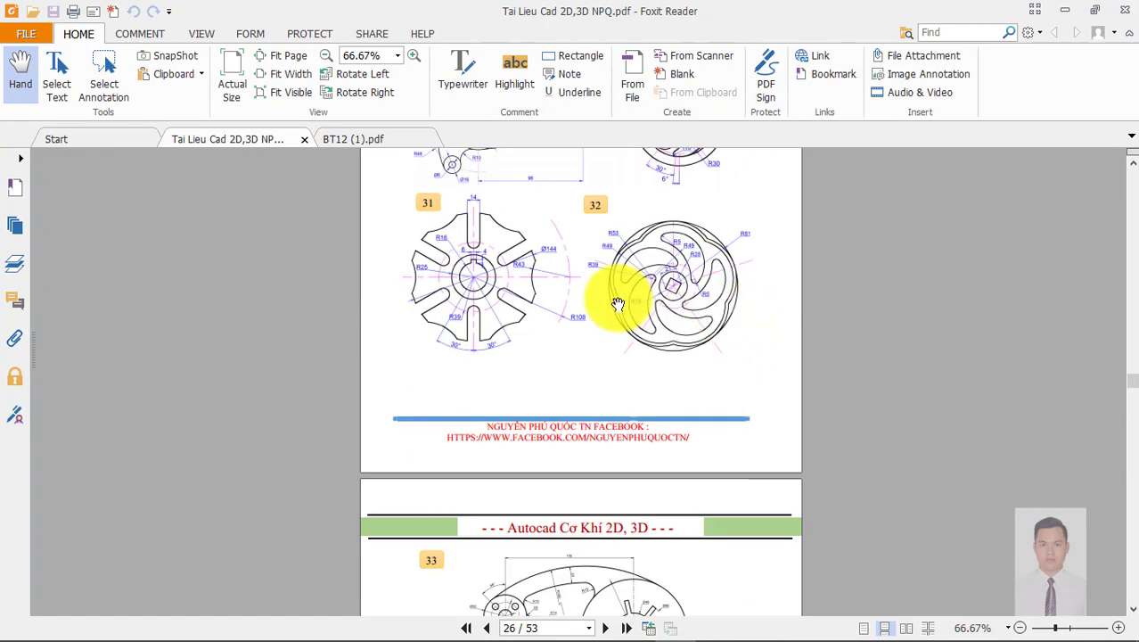
{"action": "scroll", "coordinate": [624, 294], "scroll_direction": "down", "scroll_amount": 3}
{"action": "scroll", "coordinate": [653, 294], "scroll_direction": "down", "scroll_amount": 2}
{"action": "scroll", "coordinate": [653, 301], "scroll_direction": "up", "scroll_amount": 3}
{"action": "scroll", "coordinate": [712, 327], "scroll_direction": "up", "scroll_amount": 5}
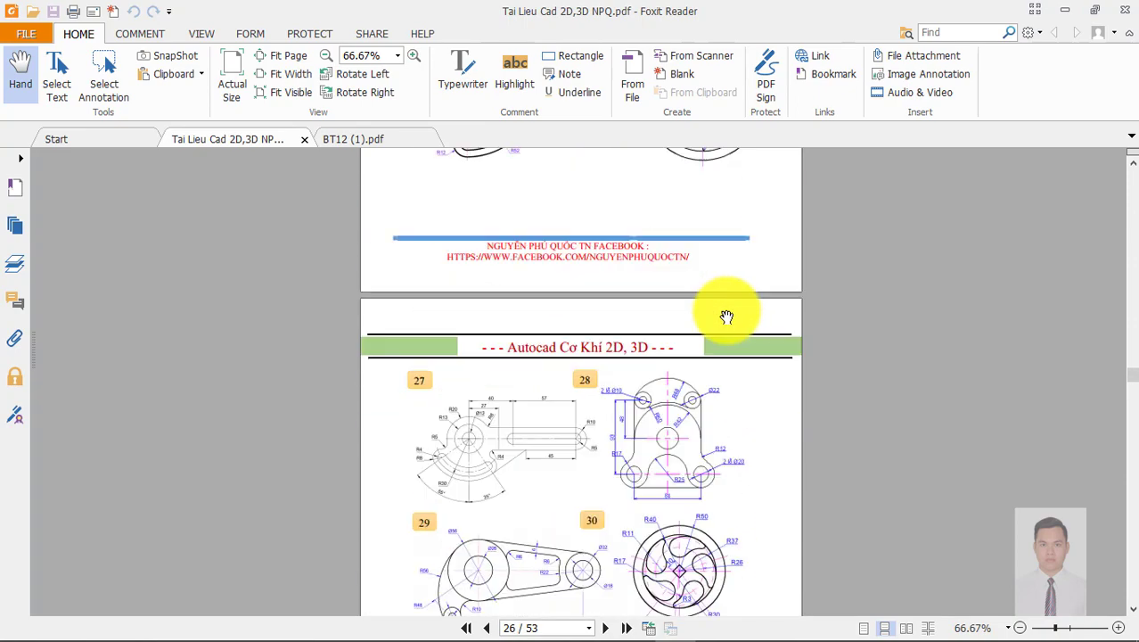
{"action": "scroll", "coordinate": [725, 316], "scroll_direction": "up", "scroll_amount": 3}
{"action": "scroll", "coordinate": [695, 267], "scroll_direction": "up", "scroll_amount": 2}
{"action": "scroll", "coordinate": [684, 346], "scroll_direction": "down", "scroll_amount": 2}
{"action": "scroll", "coordinate": [666, 280], "scroll_direction": "down", "scroll_amount": 5}
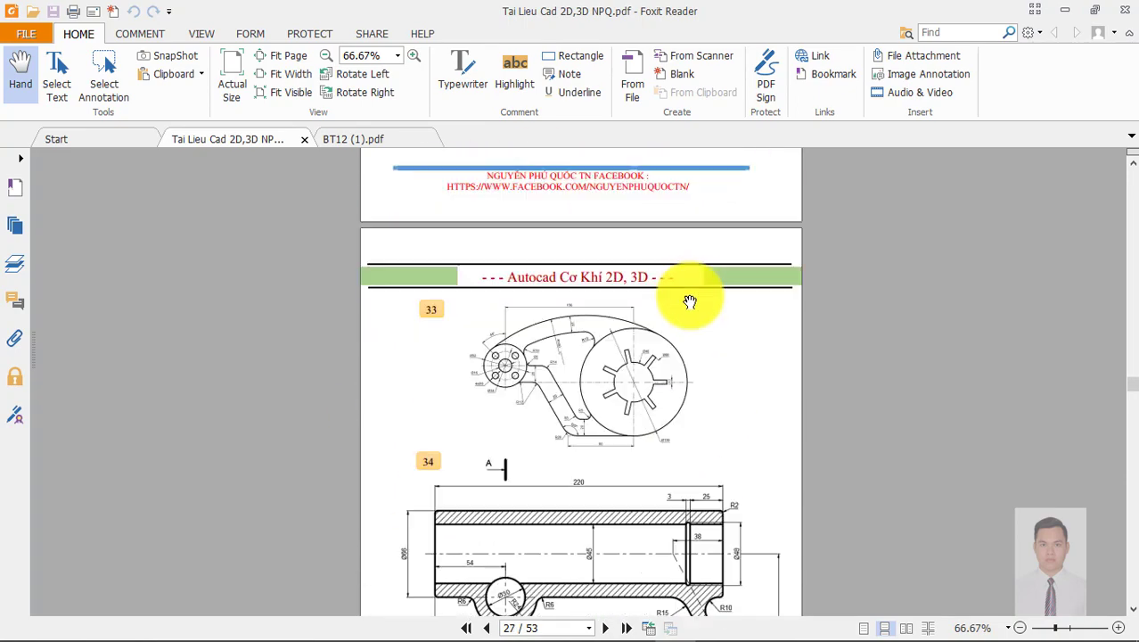
{"action": "scroll", "coordinate": [686, 297], "scroll_direction": "down", "scroll_amount": 2}
{"action": "scroll", "coordinate": [603, 292], "scroll_direction": "down", "scroll_amount": 3}
{"action": "scroll", "coordinate": [596, 306], "scroll_direction": "down", "scroll_amount": 4}
{"action": "scroll", "coordinate": [593, 312], "scroll_direction": "down", "scroll_amount": 4}
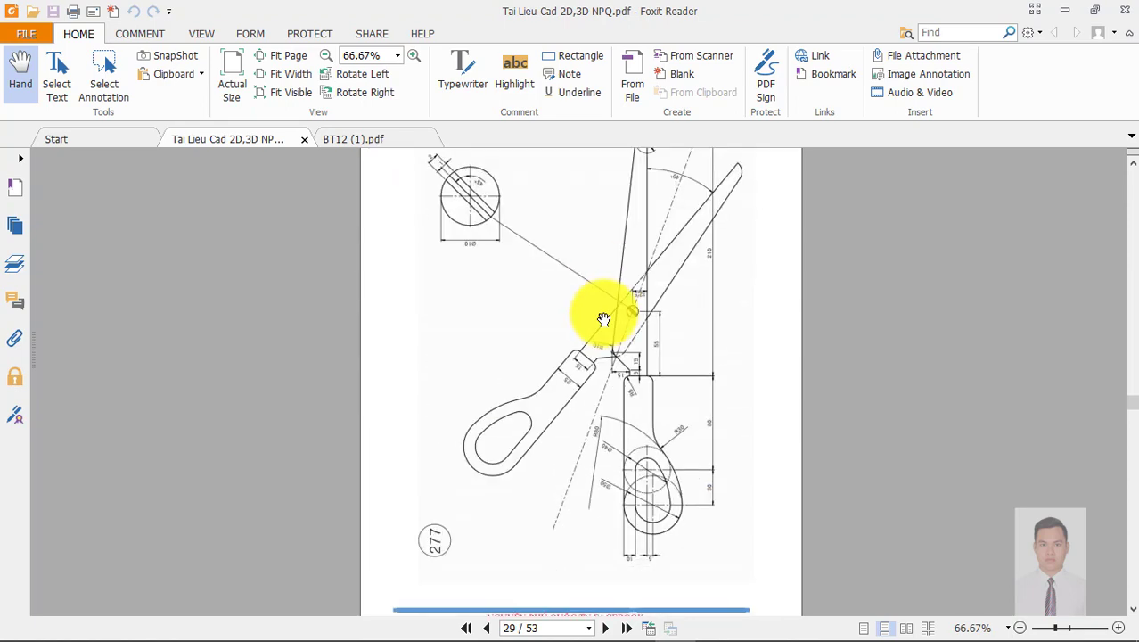
{"action": "scroll", "coordinate": [602, 318], "scroll_direction": "down", "scroll_amount": 4}
{"action": "scroll", "coordinate": [617, 425], "scroll_direction": "down", "scroll_amount": 3}
{"action": "scroll", "coordinate": [617, 425], "scroll_direction": "down", "scroll_amount": 3}
{"action": "scroll", "coordinate": [655, 394], "scroll_direction": "down", "scroll_amount": 2}
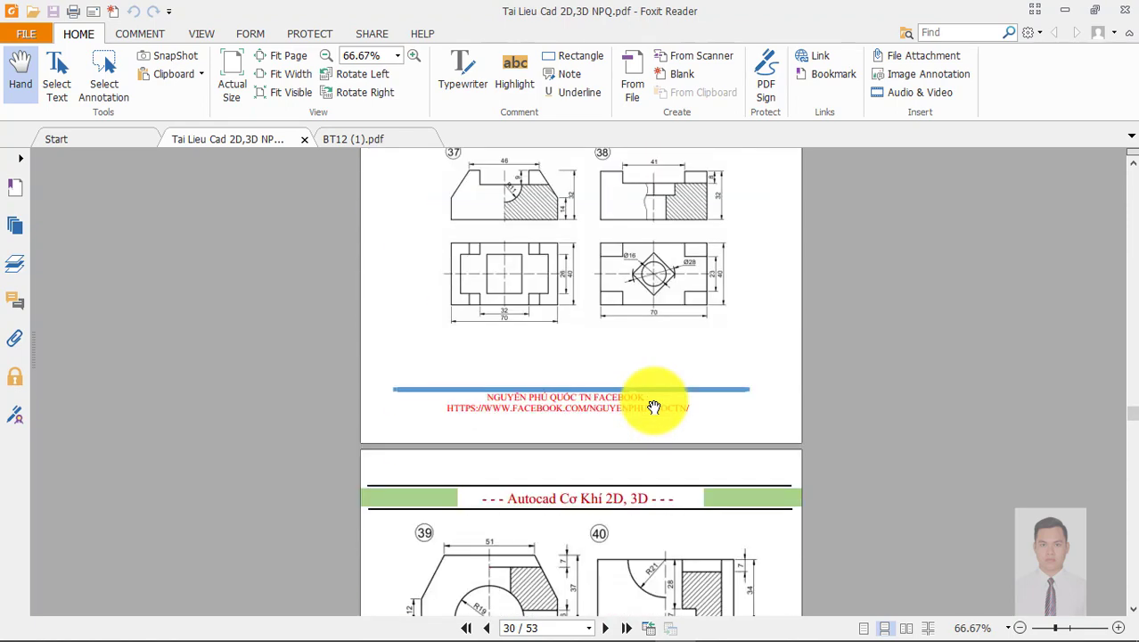
{"action": "scroll", "coordinate": [676, 393], "scroll_direction": "down", "scroll_amount": 5}
{"action": "scroll", "coordinate": [762, 274], "scroll_direction": "down", "scroll_amount": 3}
{"action": "scroll", "coordinate": [552, 399], "scroll_direction": "down", "scroll_amount": 2}
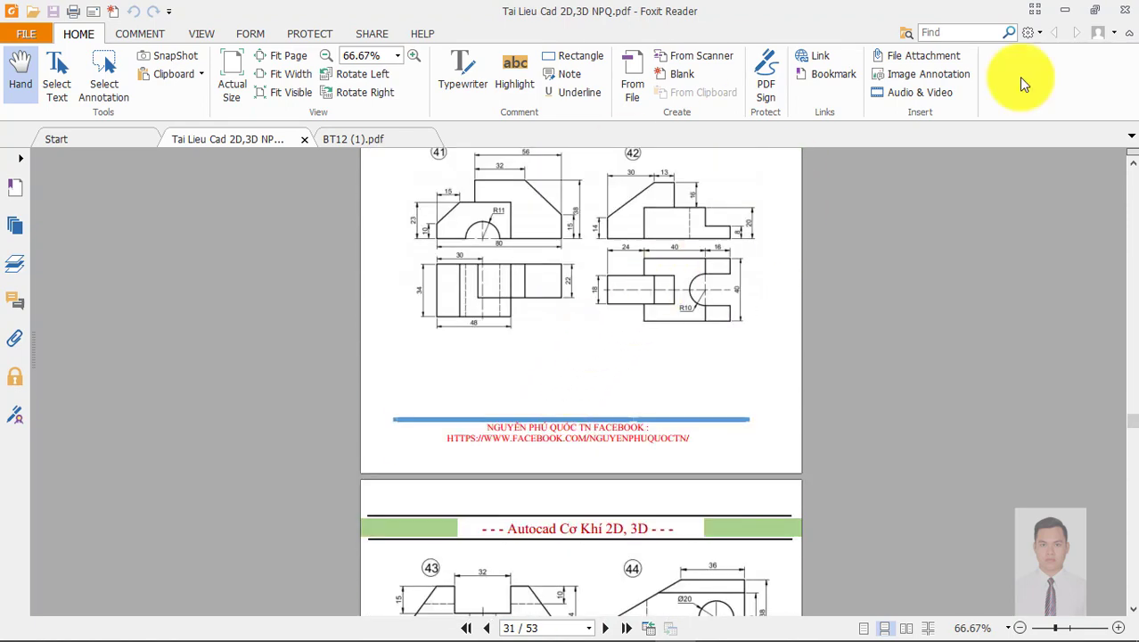
Step: Minimize the PDF reader and restore the browser to the YouTube channel's playlists
{"action": "left_click", "coordinate": [1075, 7]}
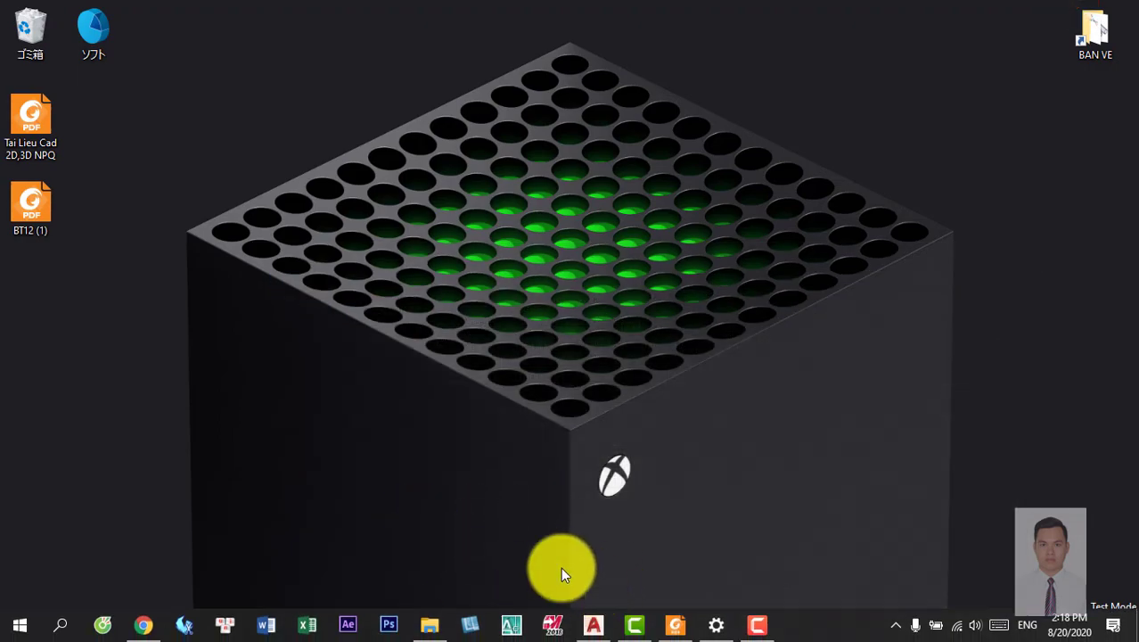
{"action": "left_click", "coordinate": [166, 622]}
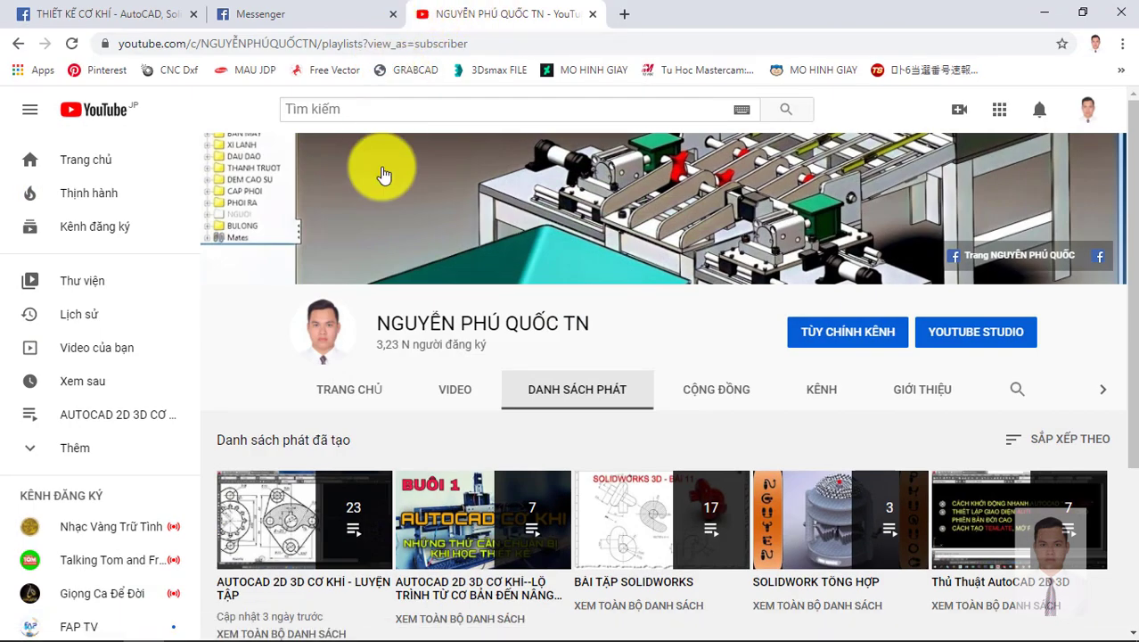
{"action": "scroll", "coordinate": [535, 401], "scroll_direction": "down", "scroll_amount": 3}
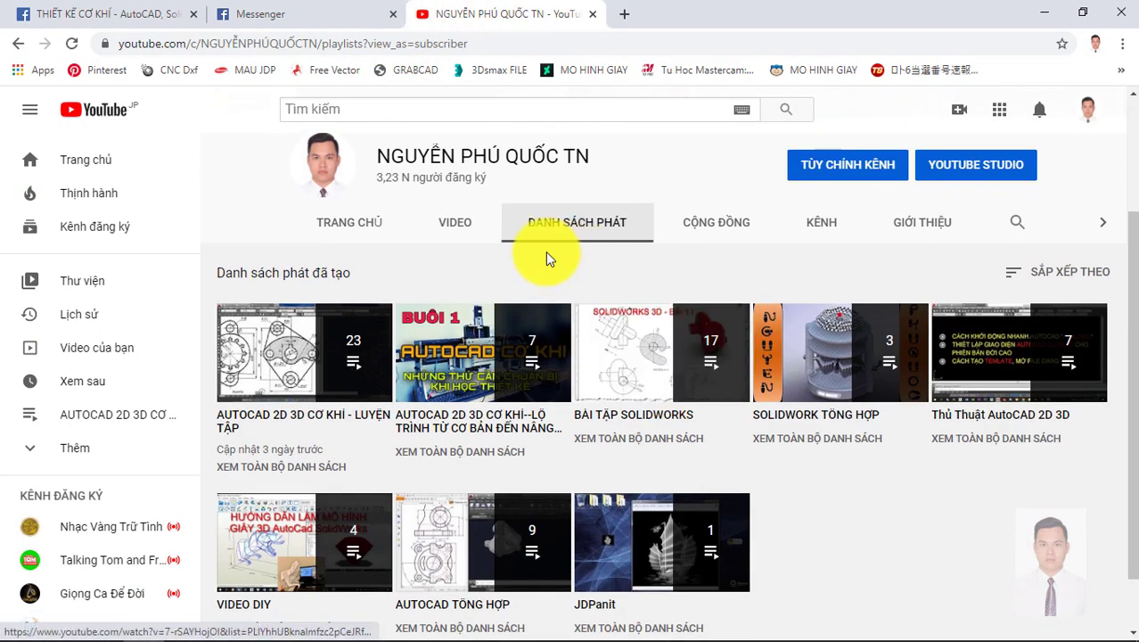
{"action": "mouse_move", "coordinate": [303, 519]}
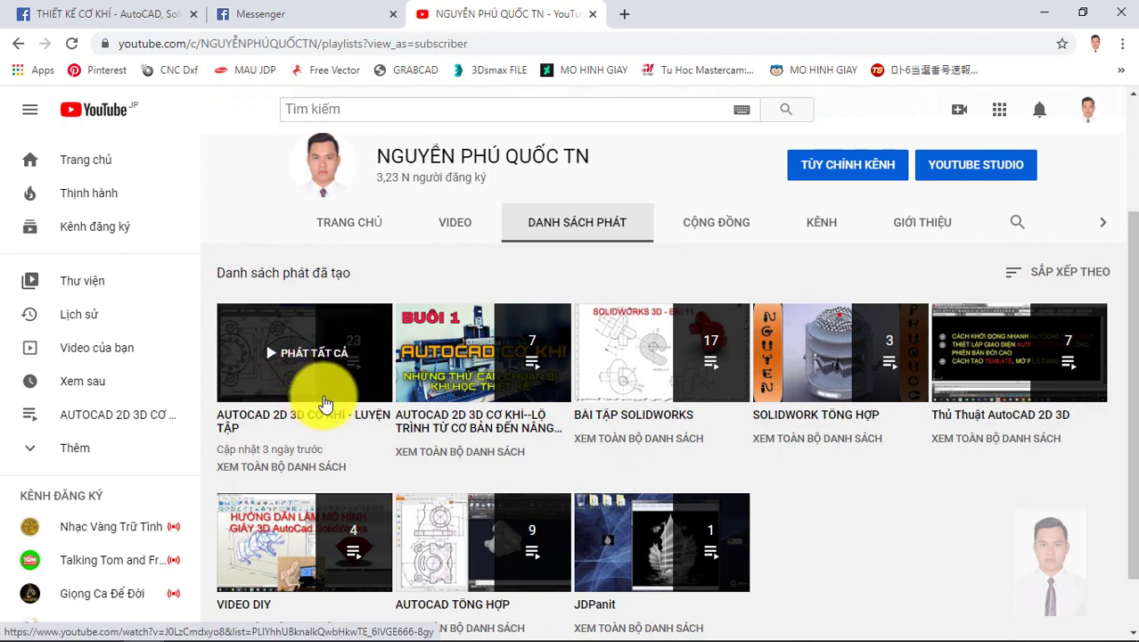
Step: Look over the Facebook group's 2D drawing exercise post, then minimize the browser
{"action": "left_click", "coordinate": [114, 14]}
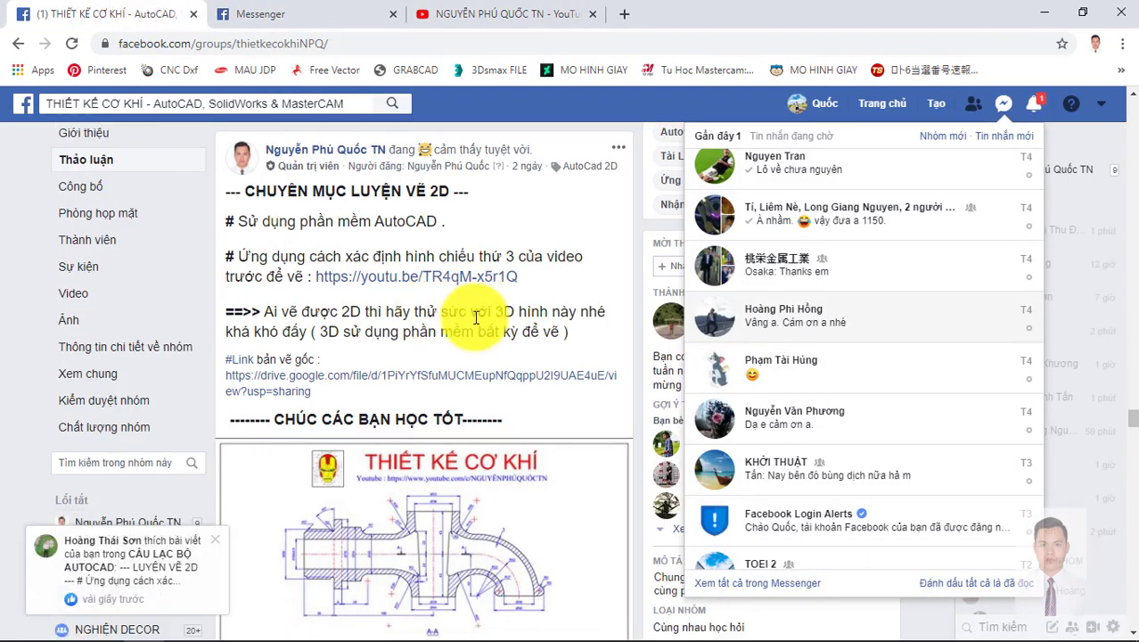
{"action": "scroll", "coordinate": [476, 294], "scroll_direction": "down", "scroll_amount": 3}
{"action": "scroll", "coordinate": [448, 239], "scroll_direction": "up", "scroll_amount": 2}
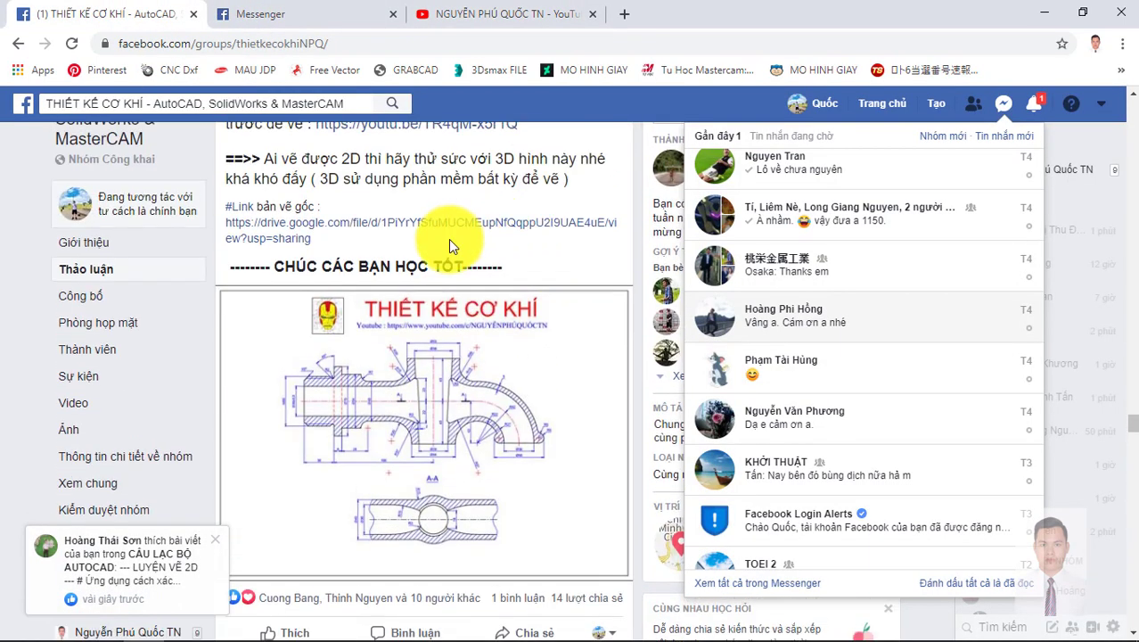
{"action": "scroll", "coordinate": [448, 239], "scroll_direction": "down", "scroll_amount": 1}
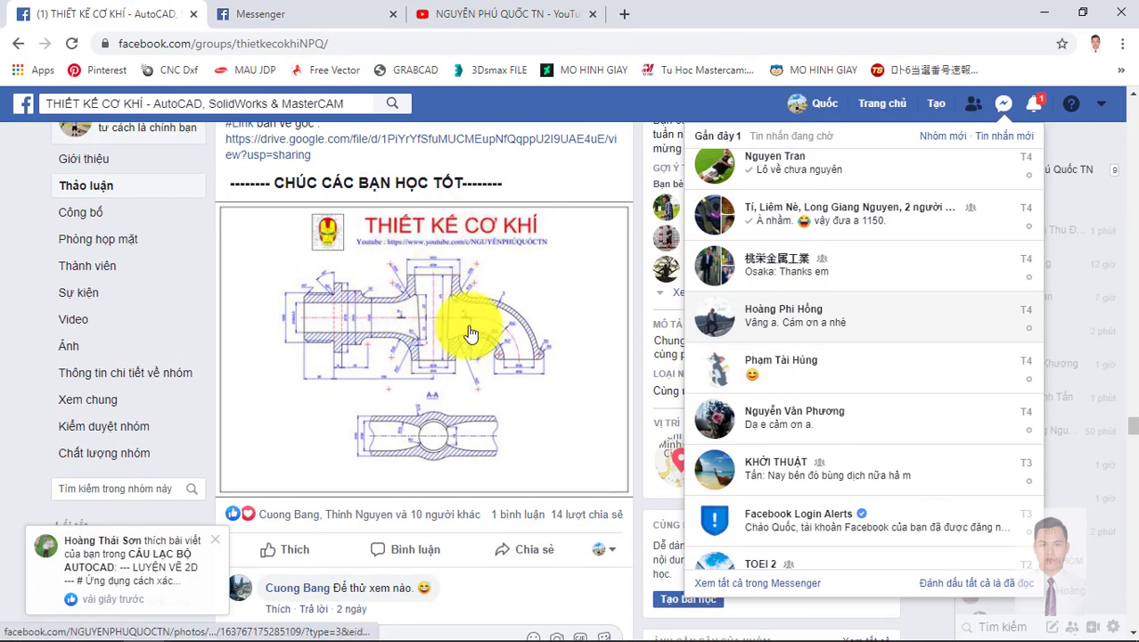
{"action": "left_click", "coordinate": [1047, 14]}
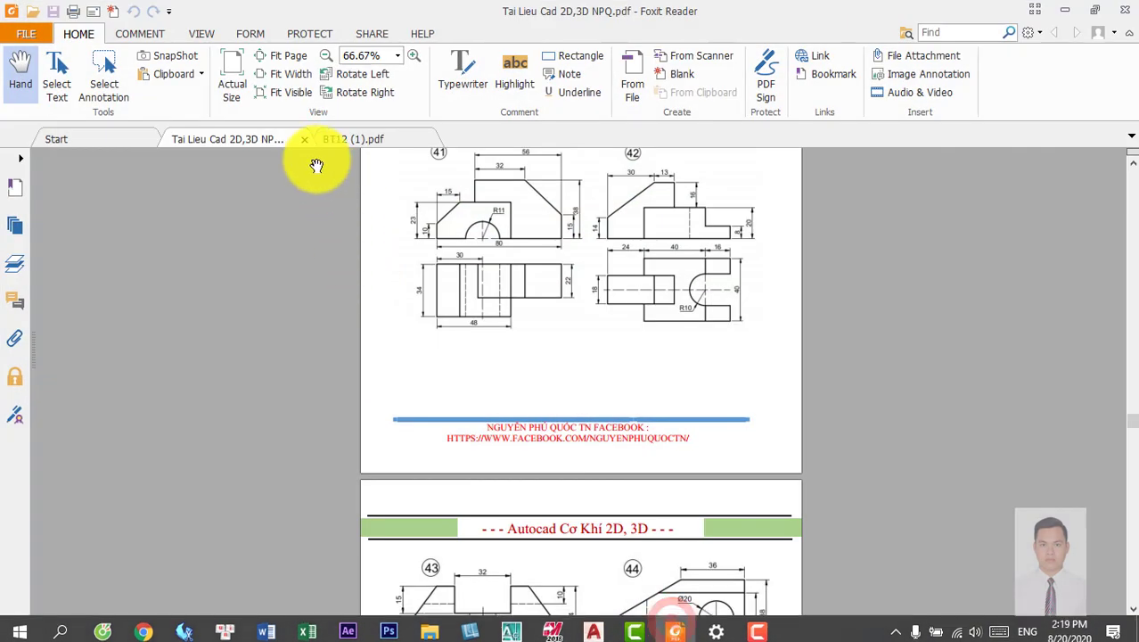
Step: Restore Foxit Reader on BT12 (1).pdf and pan to the drawing title and section A-A
{"action": "left_click", "coordinate": [361, 143]}
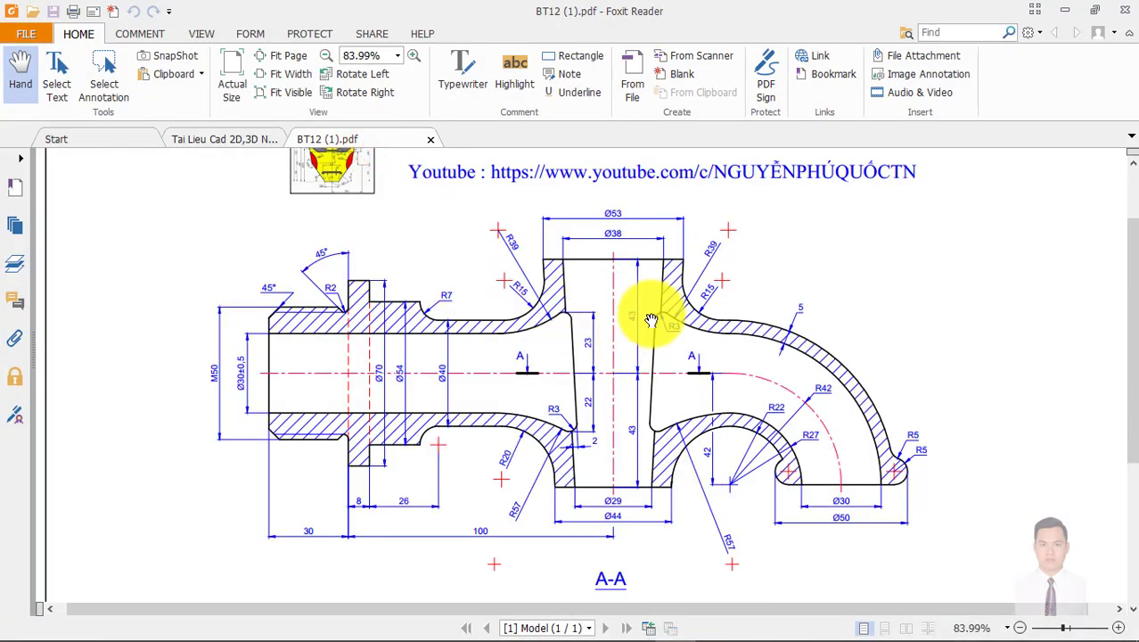
{"action": "scroll", "coordinate": [655, 312], "scroll_direction": "down", "scroll_amount": 5}
{"action": "scroll", "coordinate": [661, 304], "scroll_direction": "down", "scroll_amount": 2, "text": "ctrl"}
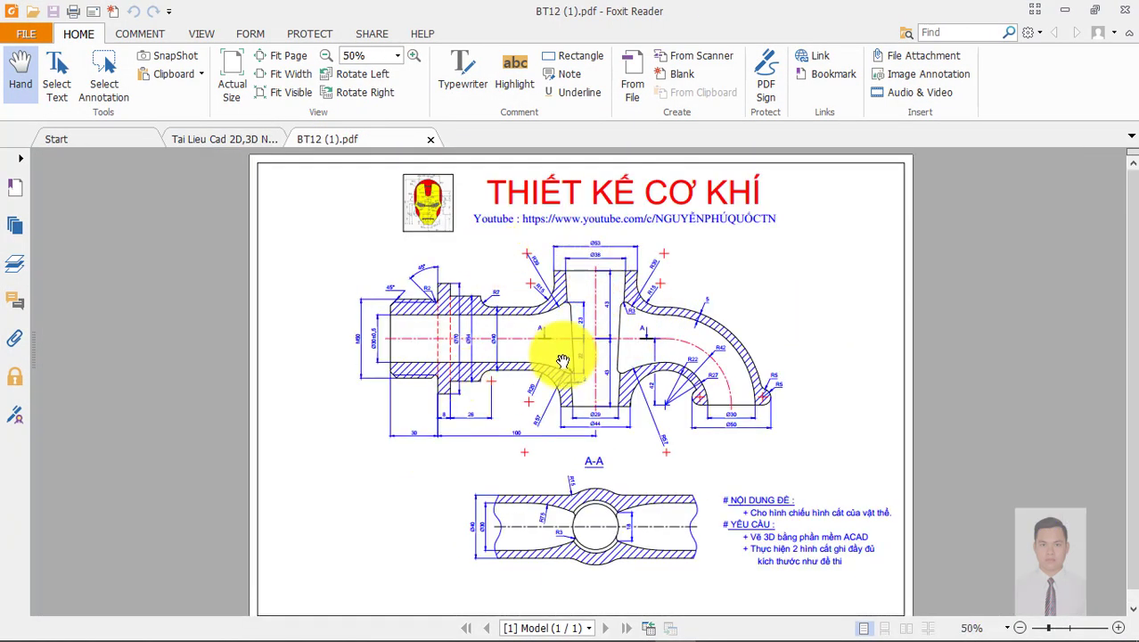
{"action": "scroll", "coordinate": [606, 412], "scroll_direction": "up", "scroll_amount": 3, "text": "ctrl"}
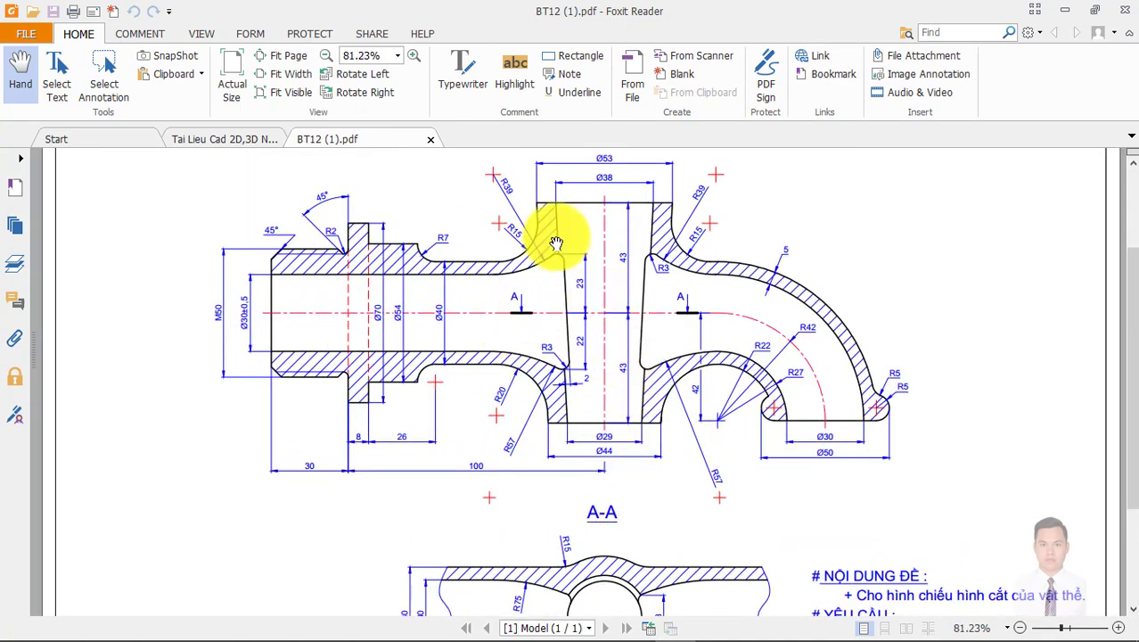
{"action": "mouse_move", "coordinate": [573, 282]}
{"action": "left_mouse_down"}
{"action": "mouse_move", "coordinate": [576, 389]}
{"action": "mouse_move", "coordinate": [581, 229]}
{"action": "left_mouse_up"}
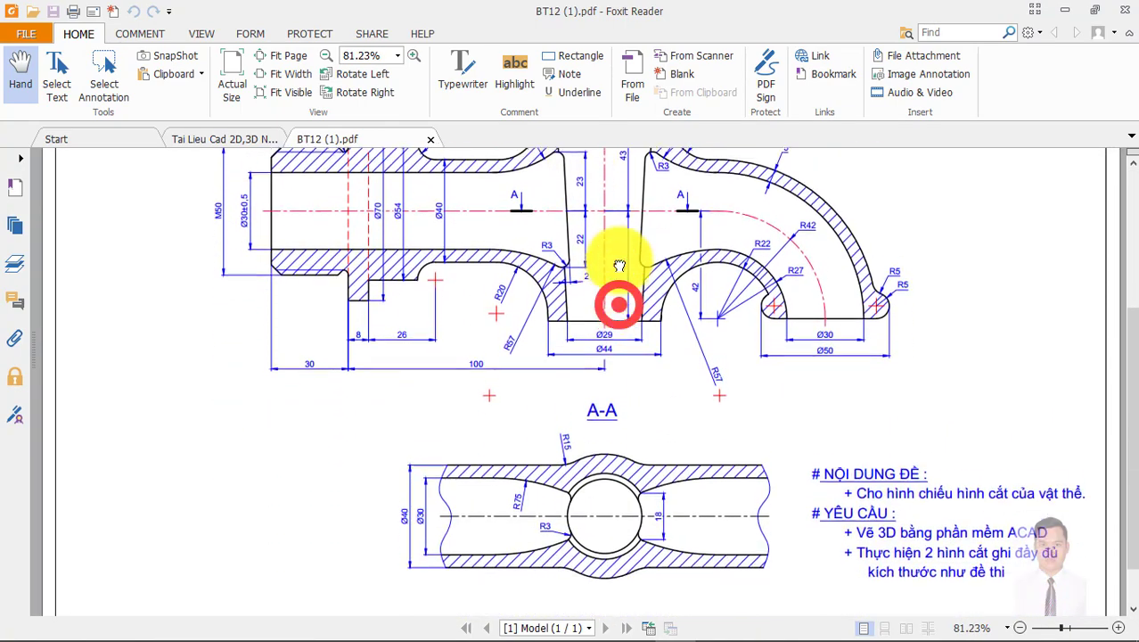
{"action": "left_click_drag", "start_coordinate": [636, 272], "coordinate": [636, 308]}
{"action": "left_click_drag", "start_coordinate": [651, 237], "coordinate": [661, 285]}
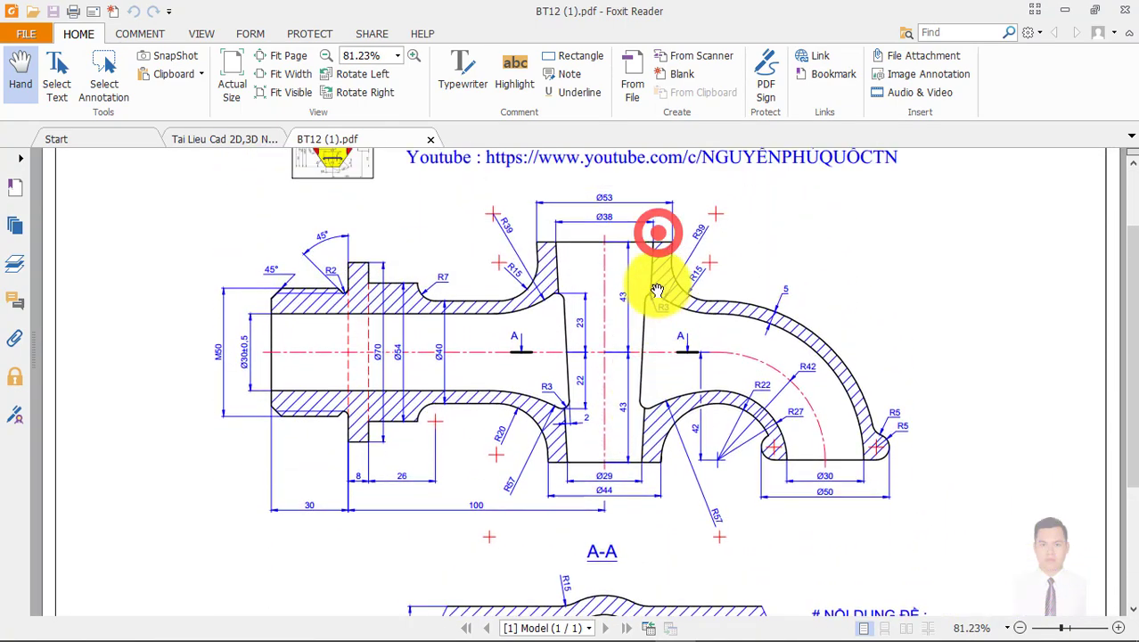
{"action": "scroll", "coordinate": [658, 280], "scroll_direction": "down", "scroll_amount": 1, "text": "ctrl"}
{"action": "left_click_drag", "start_coordinate": [535, 347], "coordinate": [534, 313]}
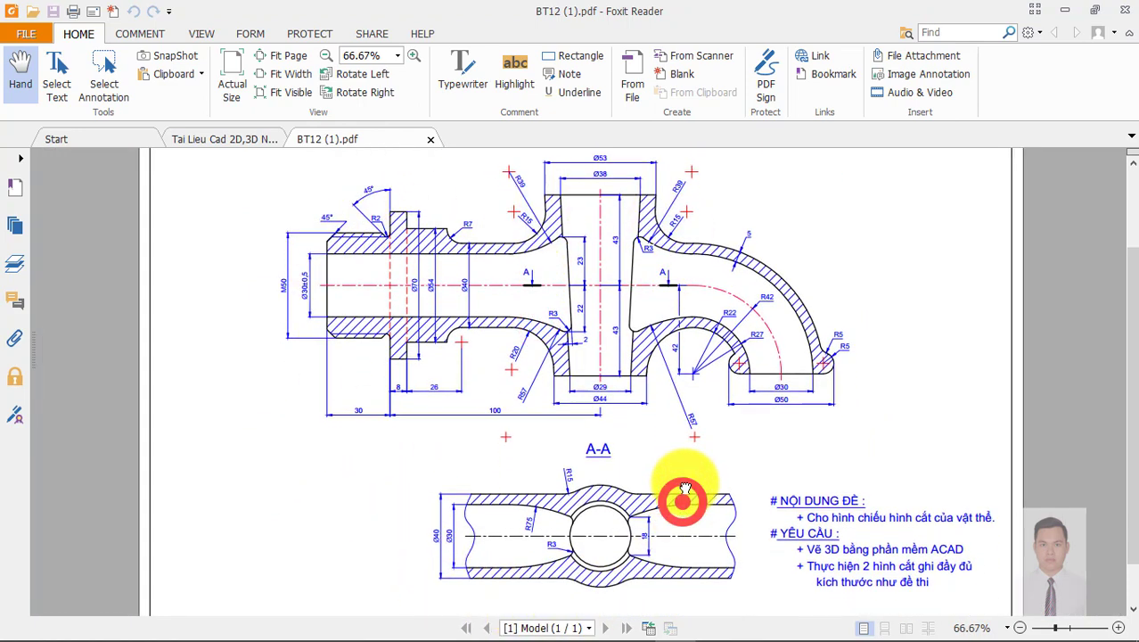
Step: Pan around the BT12 drawing to inspect the Ø53 and Ø38 dimensions and lower views
{"action": "left_click_drag", "start_coordinate": [681, 491], "coordinate": [682, 564]}
{"action": "left_click_drag", "start_coordinate": [506, 264], "coordinate": [530, 217]}
{"action": "left_click_drag", "start_coordinate": [642, 462], "coordinate": [643, 399]}
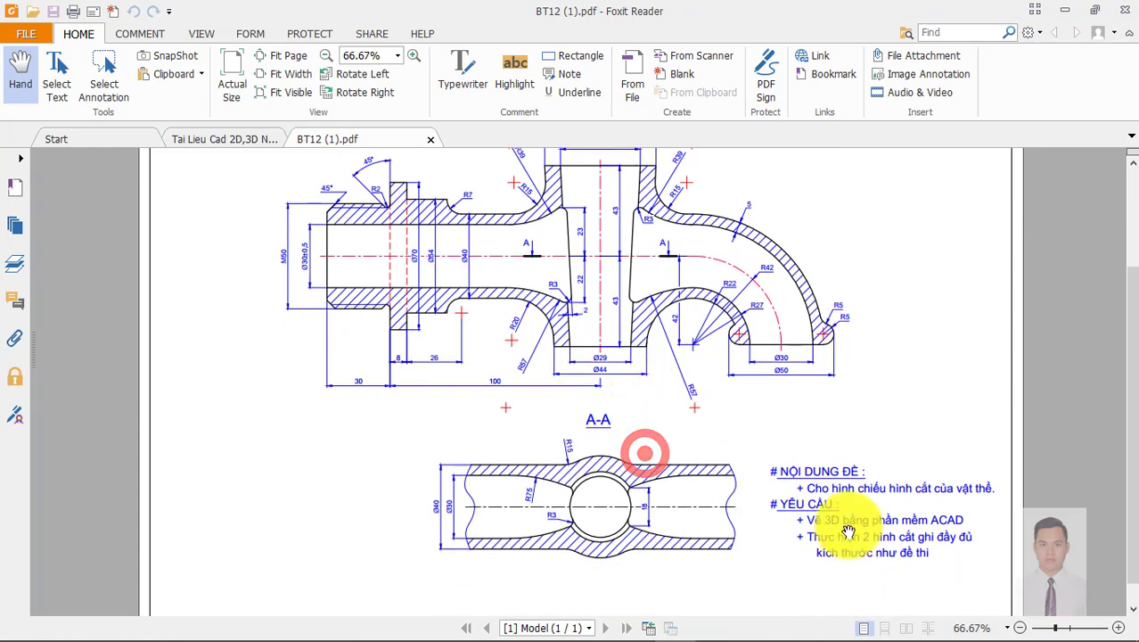
{"action": "left_click_drag", "start_coordinate": [677, 345], "coordinate": [708, 413]}
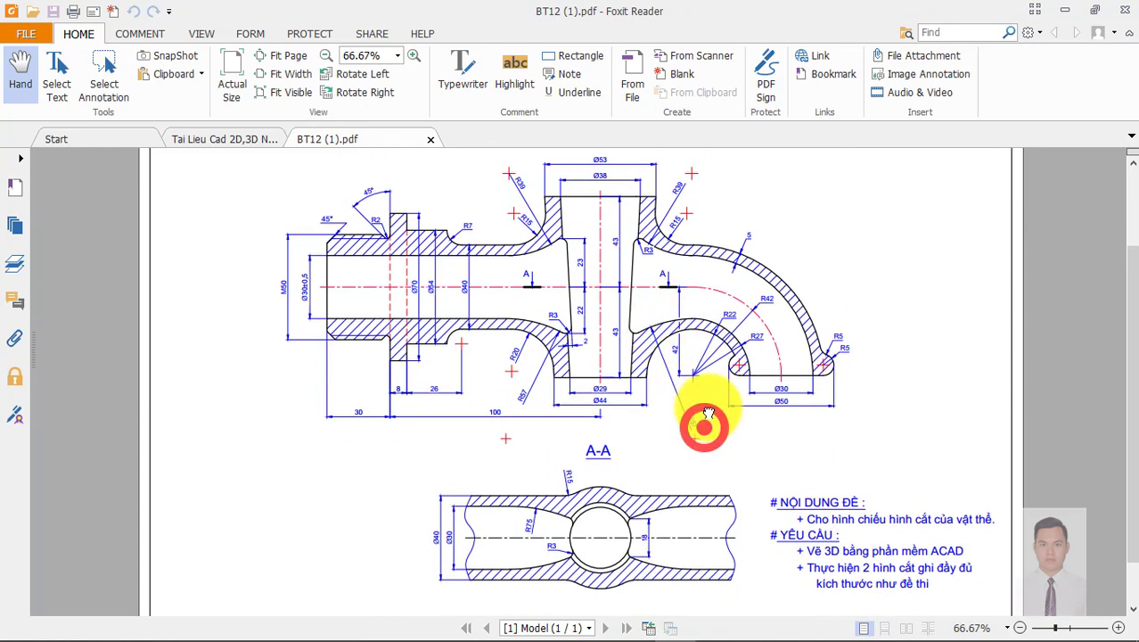
{"action": "left_click_drag", "start_coordinate": [674, 287], "coordinate": [661, 369]}
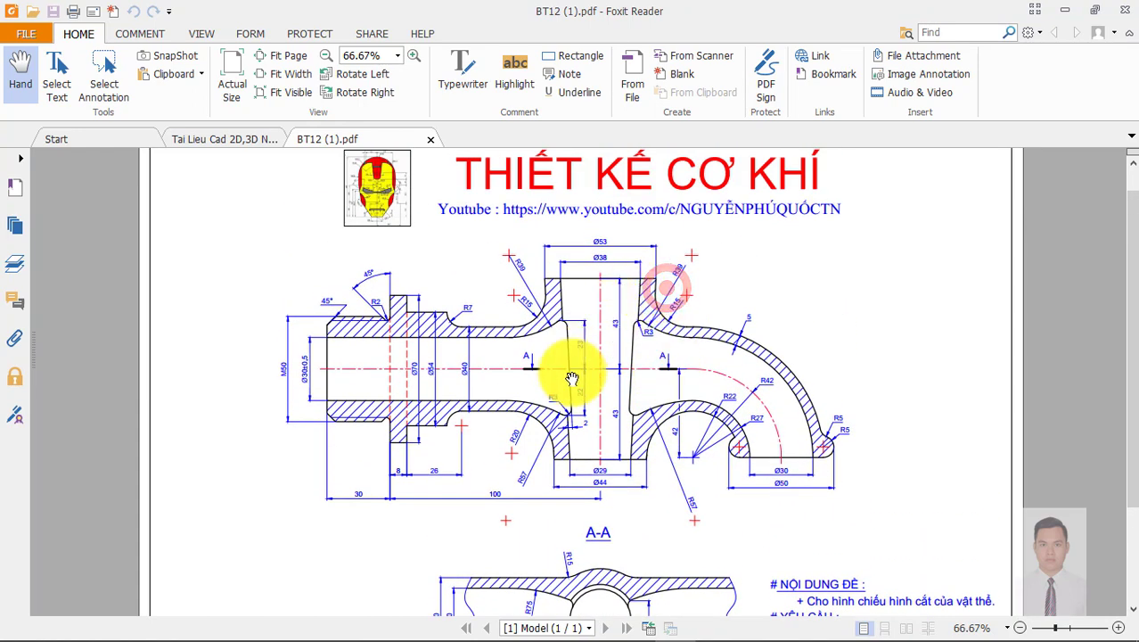
{"action": "scroll", "coordinate": [575, 377], "scroll_direction": "up", "scroll_amount": 1, "text": "ctrl"}
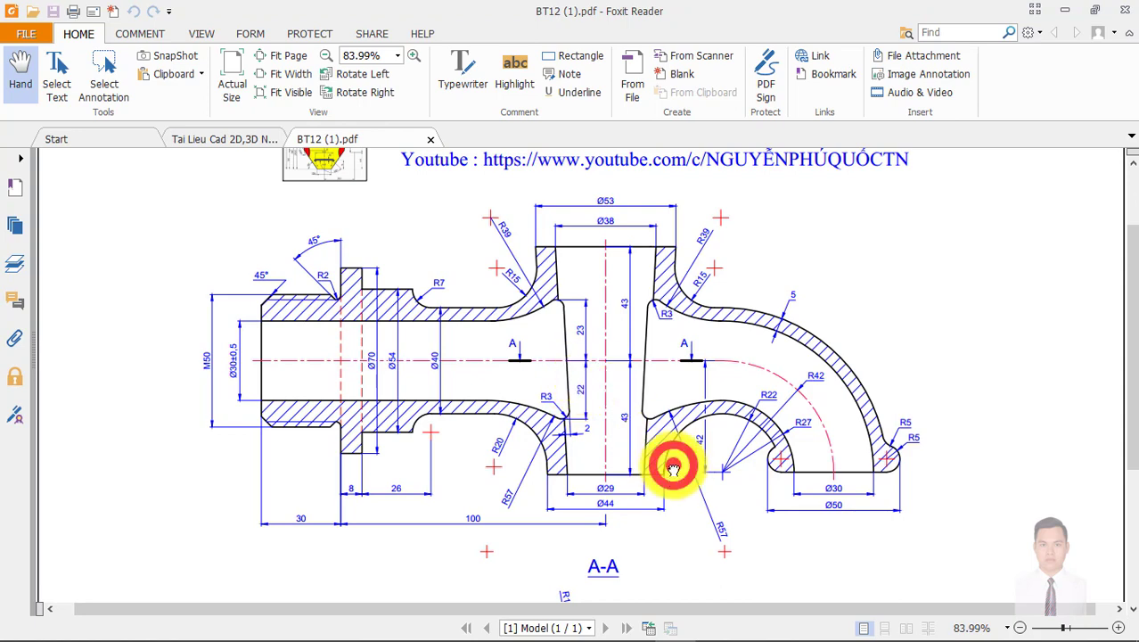
{"action": "left_click_drag", "start_coordinate": [673, 467], "coordinate": [660, 361]}
{"action": "left_click_drag", "start_coordinate": [623, 267], "coordinate": [627, 321]}
{"action": "left_click_drag", "start_coordinate": [585, 263], "coordinate": [586, 307]}
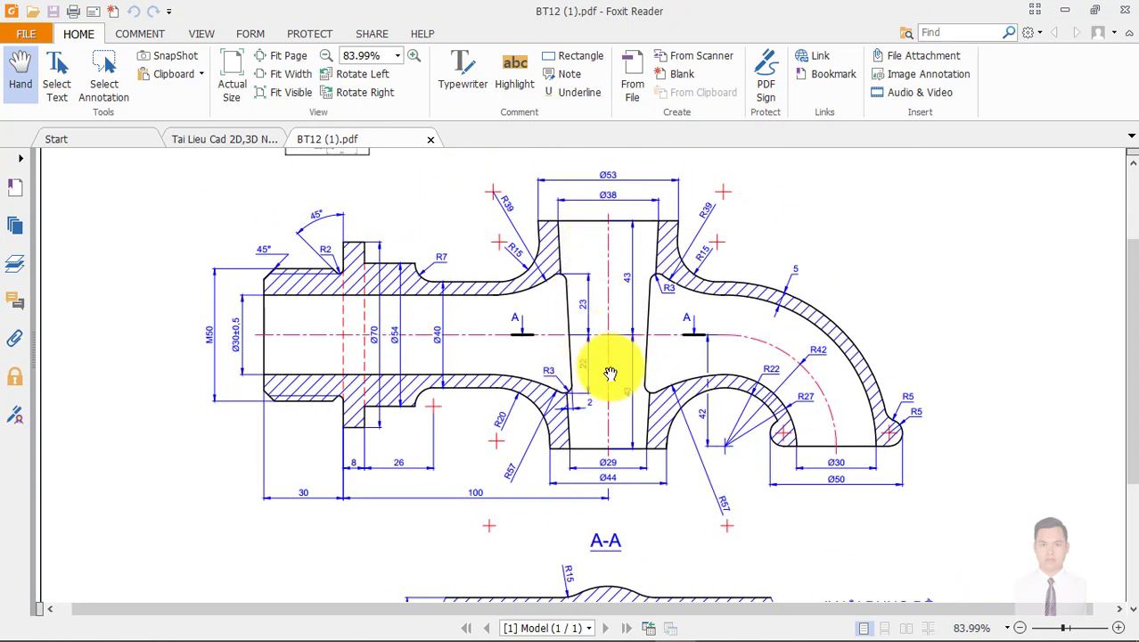
{"action": "left_click_drag", "start_coordinate": [609, 373], "coordinate": [609, 318]}
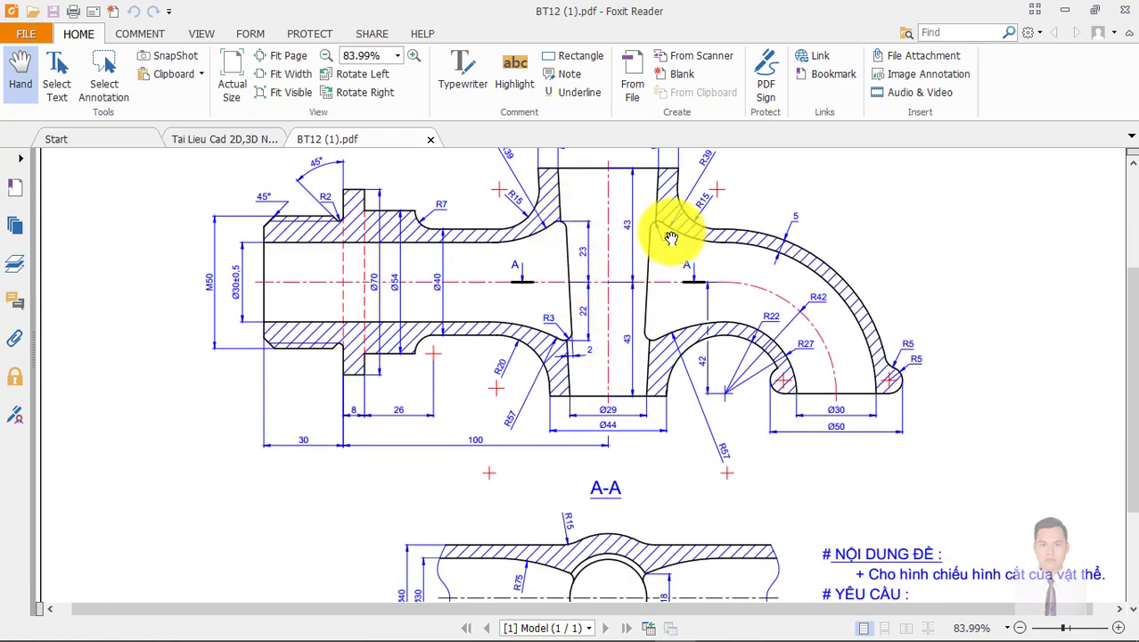
Step: Take a closer look at the BT12 A-A section view, then minimize Foxit Reader
{"action": "scroll", "coordinate": [603, 394], "scroll_direction": "up", "scroll_amount": 2, "text": "ctrl"}
{"action": "scroll", "coordinate": [589, 496], "scroll_direction": "up", "scroll_amount": 3, "text": "ctrl"}
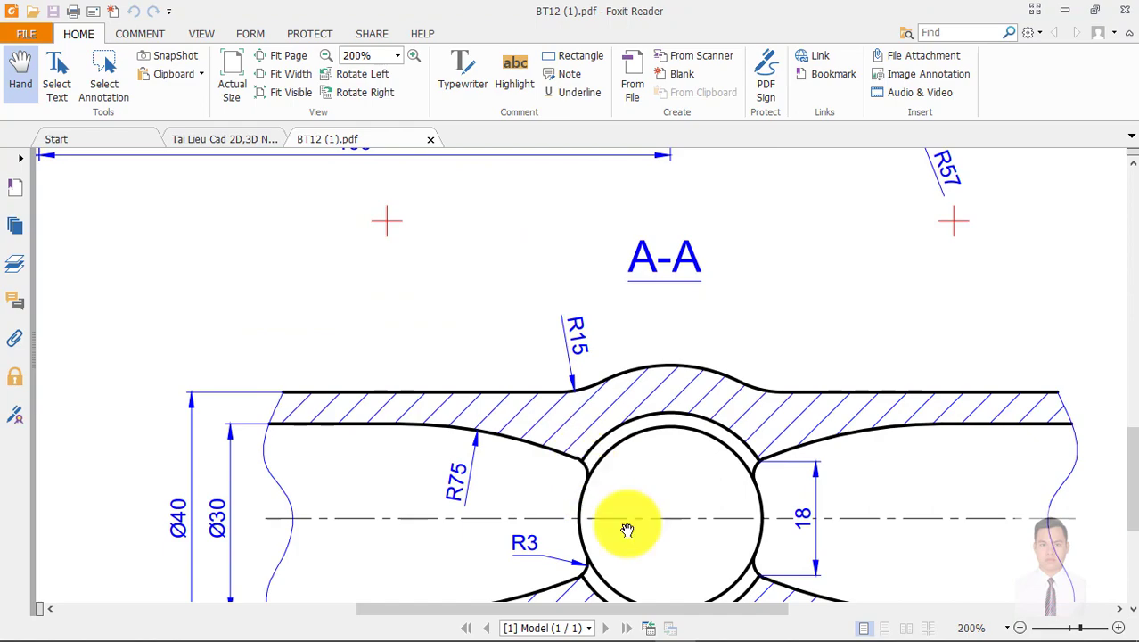
{"action": "left_click_drag", "start_coordinate": [623, 528], "coordinate": [609, 462]}
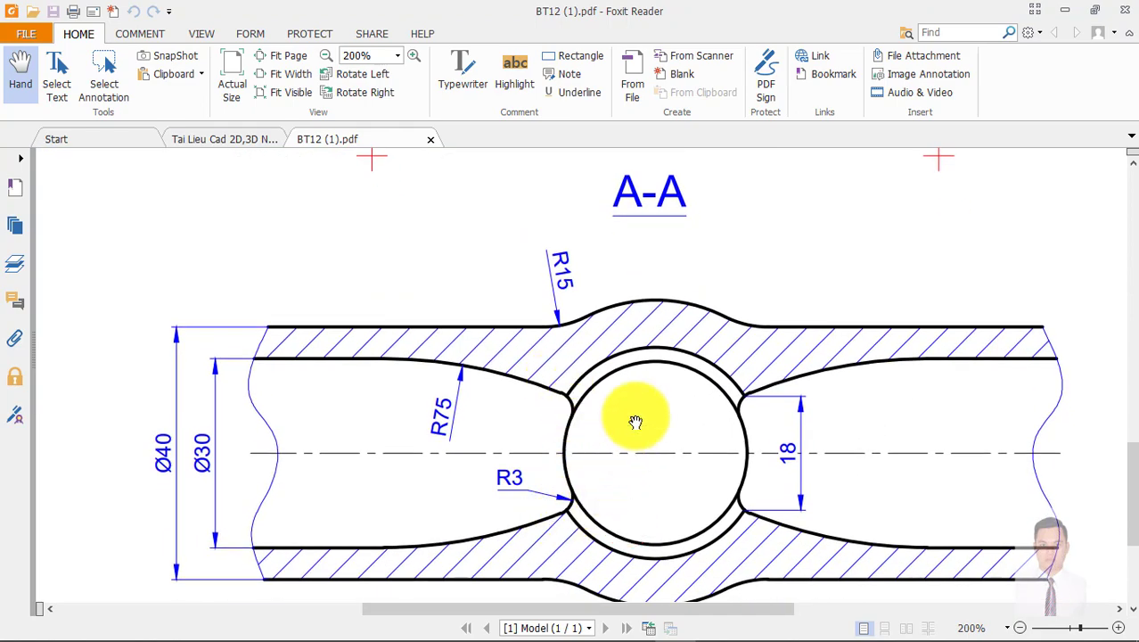
{"action": "scroll", "coordinate": [635, 414], "scroll_direction": "down", "scroll_amount": 4, "text": "ctrl"}
{"action": "left_click_drag", "start_coordinate": [646, 209], "coordinate": [582, 343]}
{"action": "scroll", "coordinate": [575, 218], "scroll_direction": "up", "scroll_amount": 3, "text": "ctrl"}
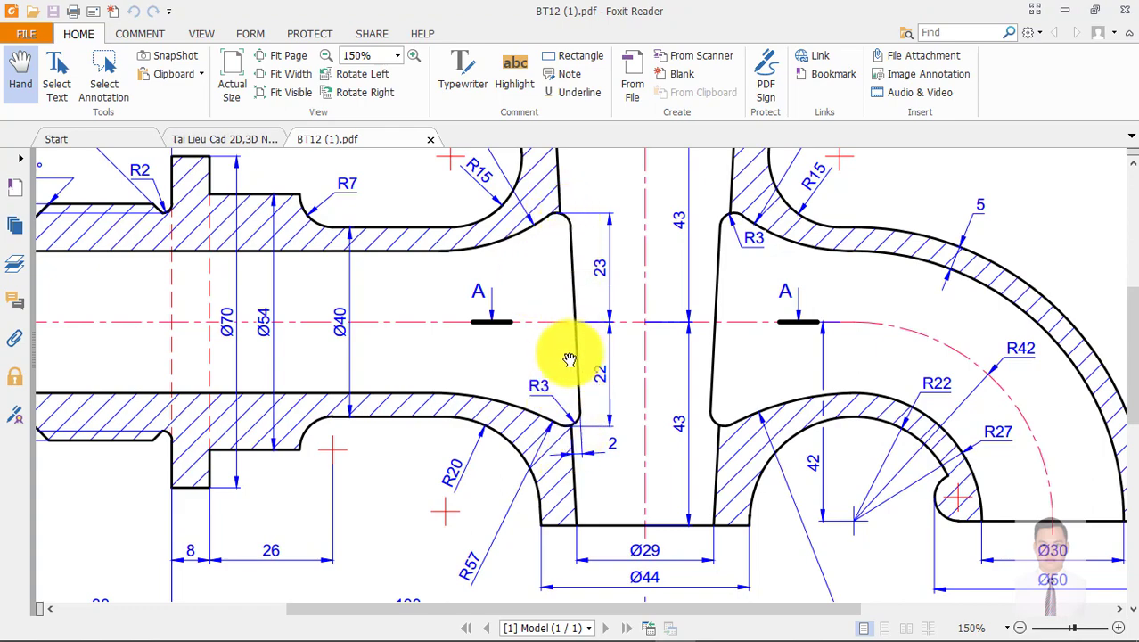
{"action": "scroll", "coordinate": [585, 328], "scroll_direction": "down", "scroll_amount": 2, "text": "ctrl"}
{"action": "left_click_drag", "start_coordinate": [613, 252], "coordinate": [612, 283]}
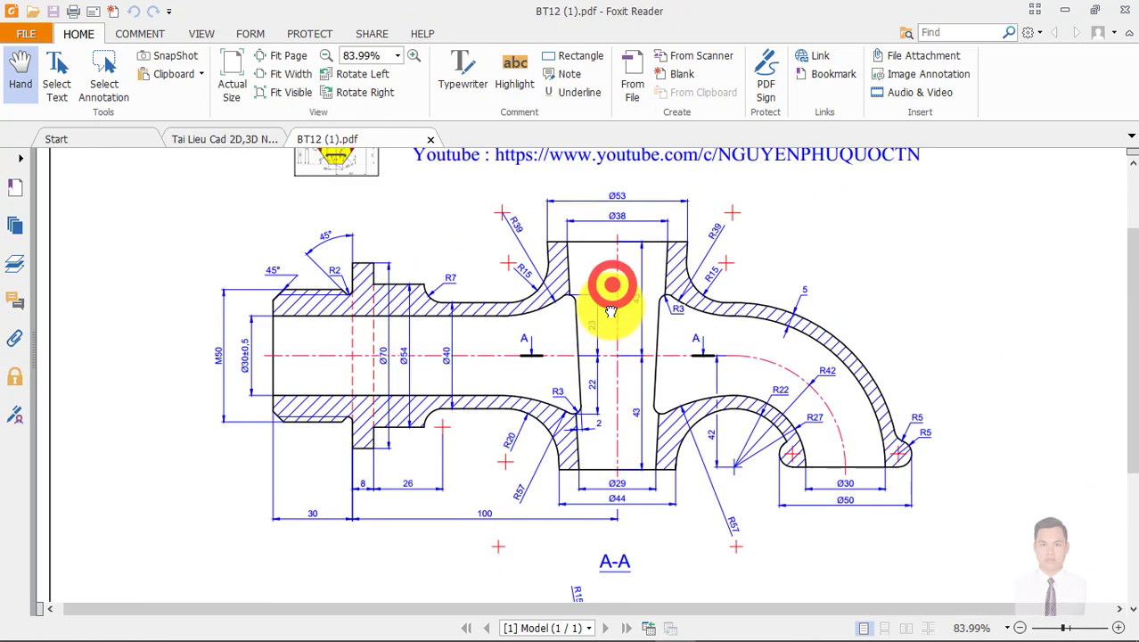
{"action": "scroll", "coordinate": [631, 277], "scroll_direction": "down", "scroll_amount": 1, "text": "ctrl"}
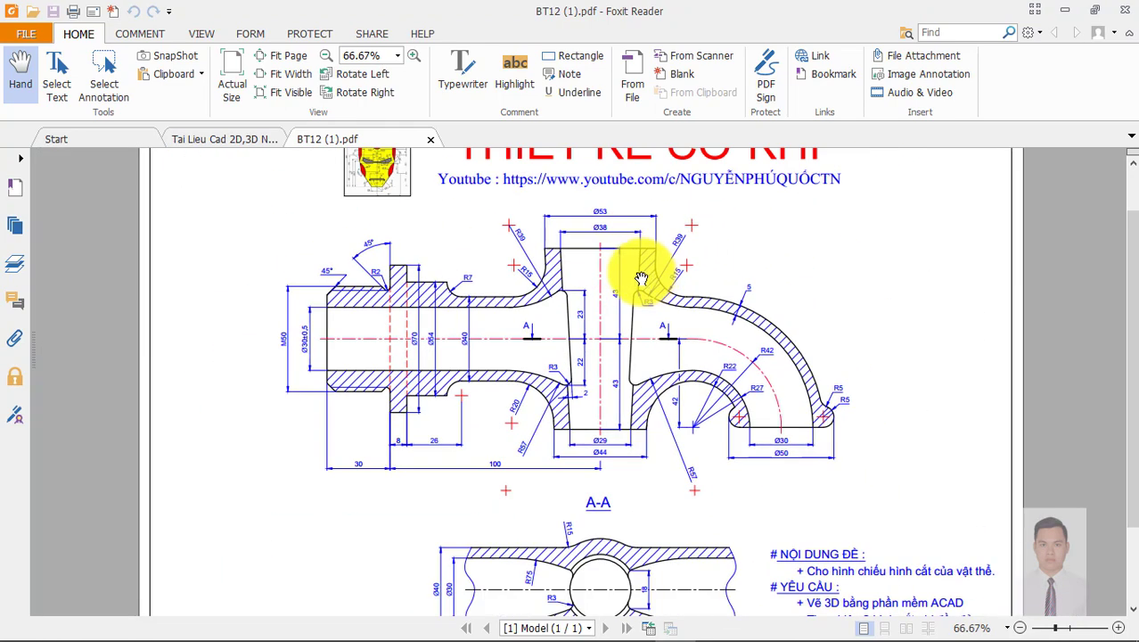
{"action": "left_click", "coordinate": [1067, 13]}
{"action": "mouse_move", "coordinate": [593, 625]}
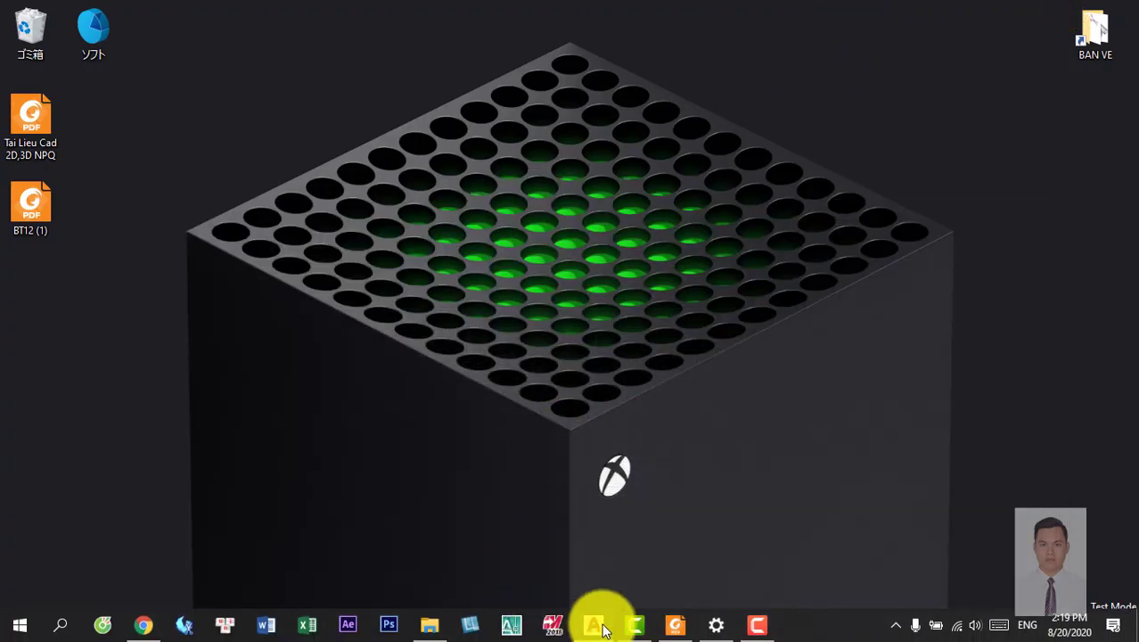
Step: Restore Foxit Reader and switch to the Tai Lieu Cad 2D,3D NPQ.pdf guide
{"action": "left_click", "coordinate": [675, 623]}
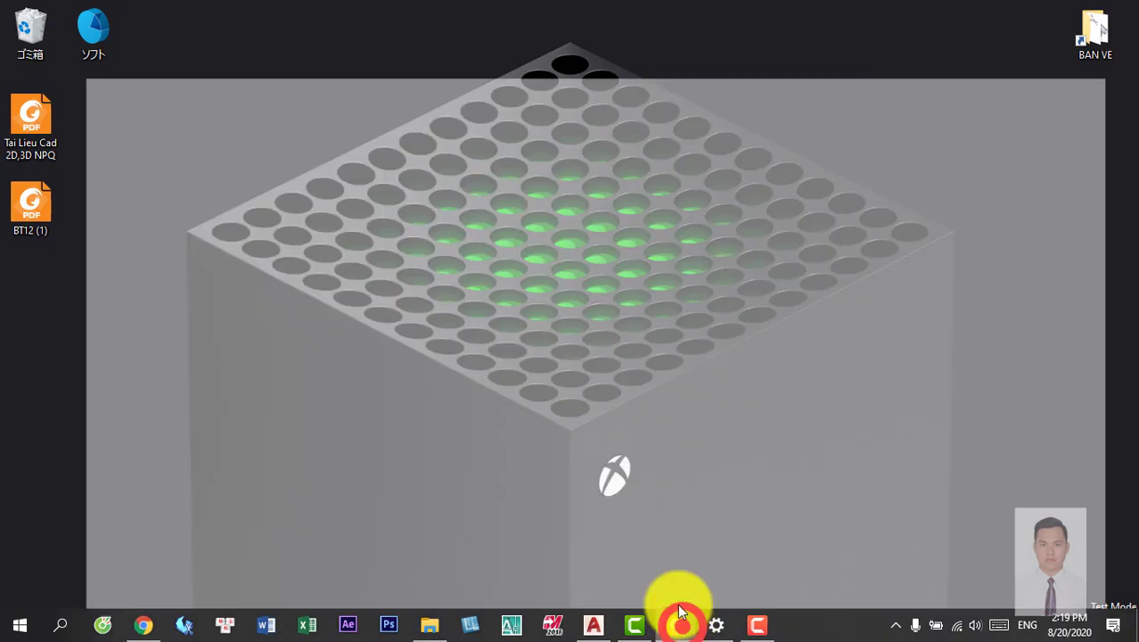
{"action": "left_click", "coordinate": [234, 141]}
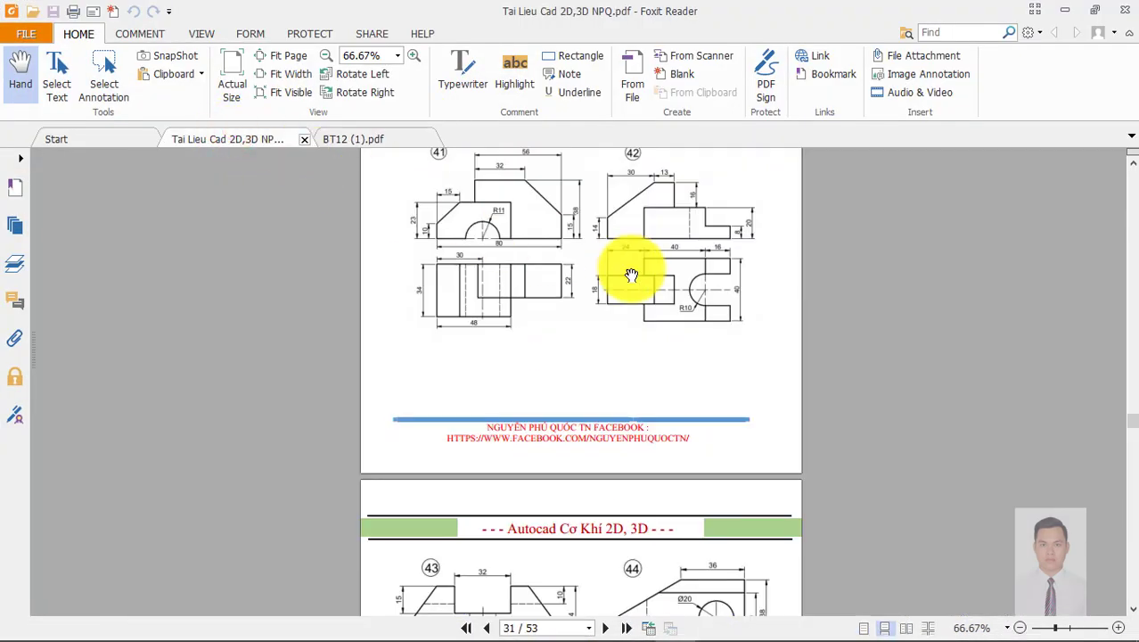
{"action": "scroll", "coordinate": [667, 321], "scroll_direction": "down", "scroll_amount": 3}
{"action": "scroll", "coordinate": [666, 320], "scroll_direction": "down", "scroll_amount": 6}
{"action": "scroll", "coordinate": [682, 343], "scroll_direction": "down", "scroll_amount": 8}
{"action": "scroll", "coordinate": [714, 348], "scroll_direction": "down", "scroll_amount": 8}
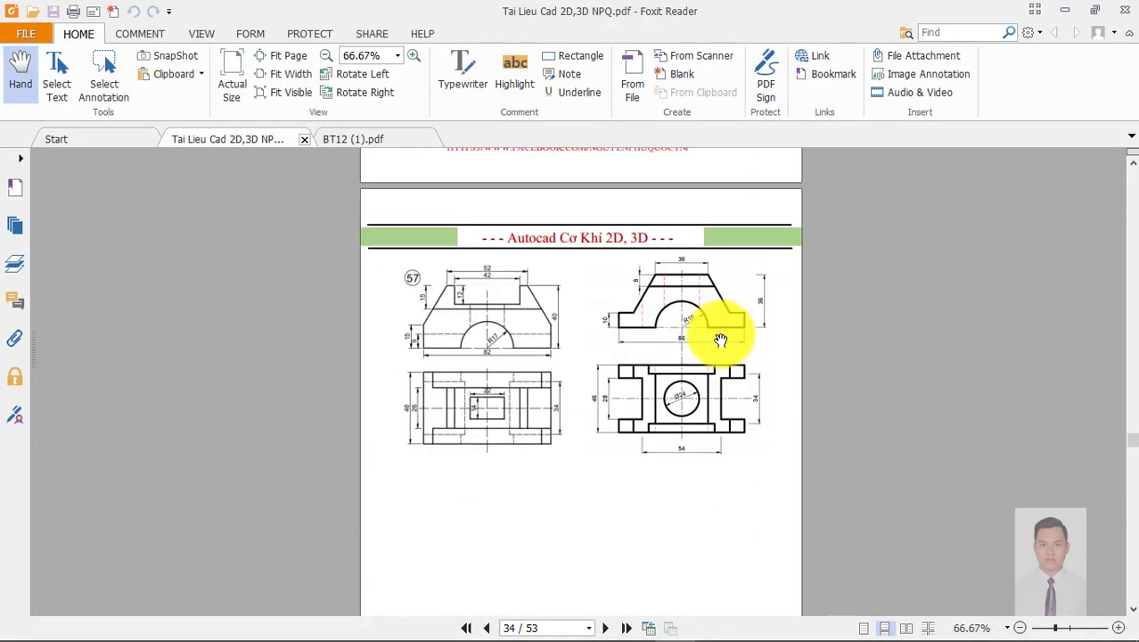
{"action": "scroll", "coordinate": [722, 326], "scroll_direction": "down", "scroll_amount": 8}
{"action": "scroll", "coordinate": [726, 344], "scroll_direction": "down", "scroll_amount": 8}
{"action": "scroll", "coordinate": [718, 344], "scroll_direction": "up", "scroll_amount": 4, "text": "ctrl"}
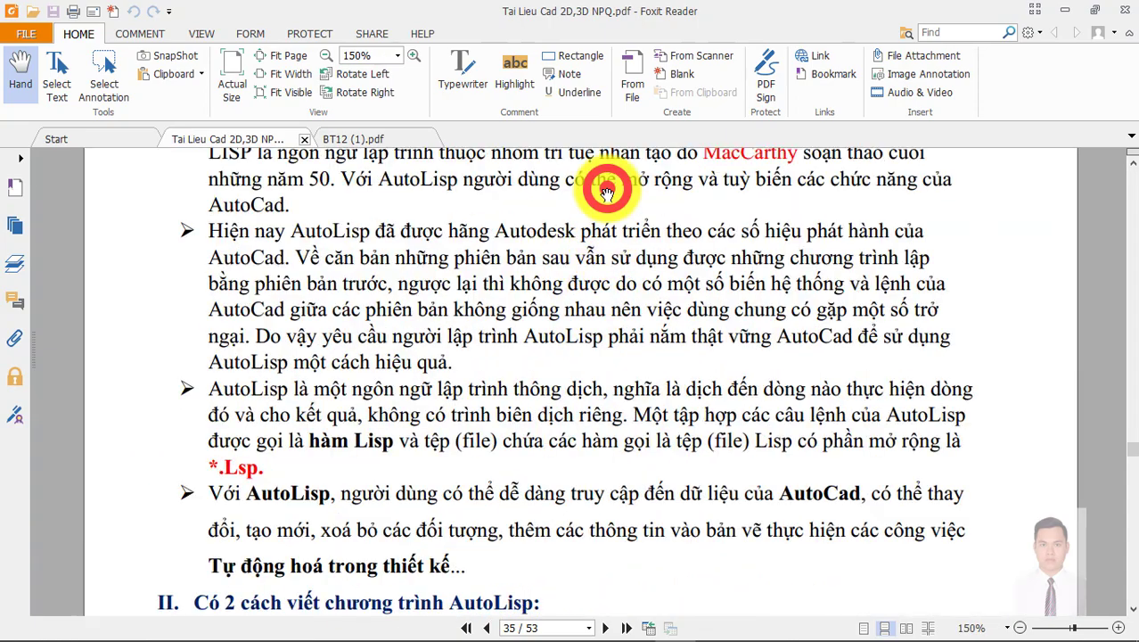
{"action": "scroll", "coordinate": [606, 193], "scroll_direction": "up", "scroll_amount": 4}
{"action": "scroll", "coordinate": [588, 276], "scroll_direction": "down", "scroll_amount": 2, "text": "ctrl"}
{"action": "scroll", "coordinate": [571, 355], "scroll_direction": "down", "scroll_amount": 2, "text": "ctrl"}
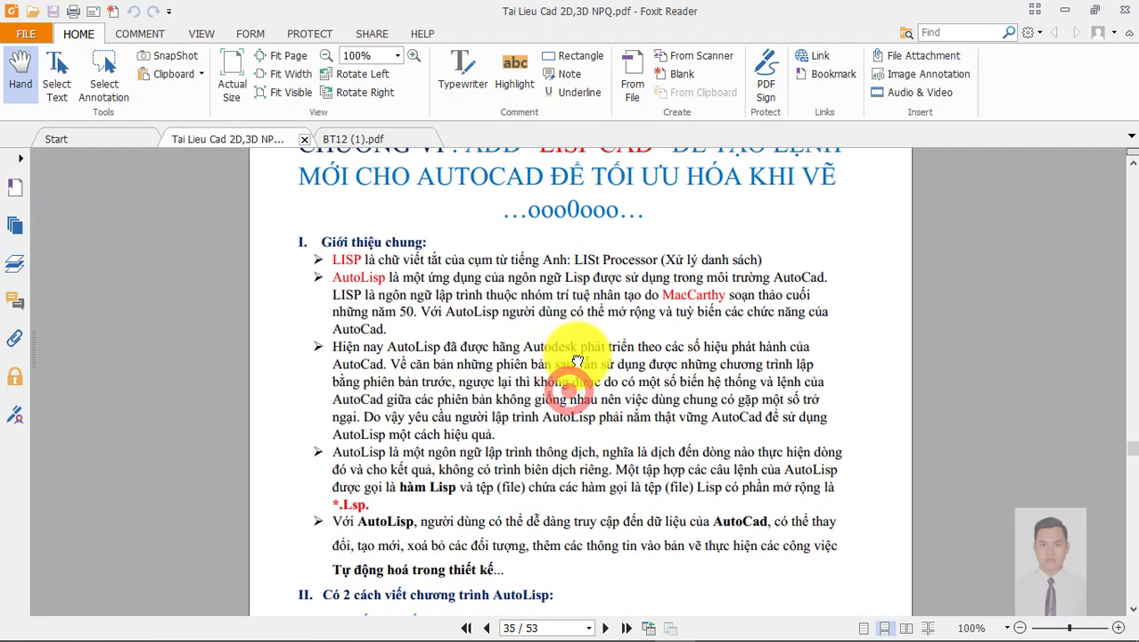
Step: Pan through page 35's AutoLisp bullets, clearing an accidental text selection
{"action": "mouse_move", "coordinate": [577, 364]}
{"action": "left_mouse_down"}
{"action": "mouse_move", "coordinate": [581, 385]}
{"action": "mouse_move", "coordinate": [543, 332]}
{"action": "left_mouse_up"}
{"action": "left_click", "coordinate": [484, 295]}
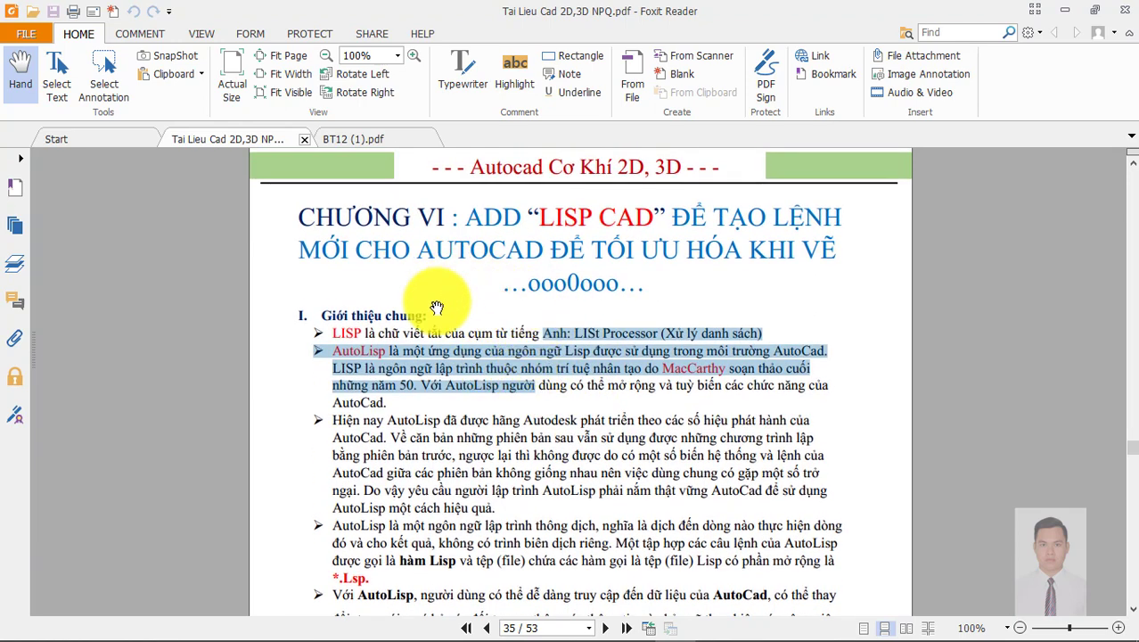
{"action": "left_click_drag", "start_coordinate": [648, 303], "coordinate": [564, 236]}
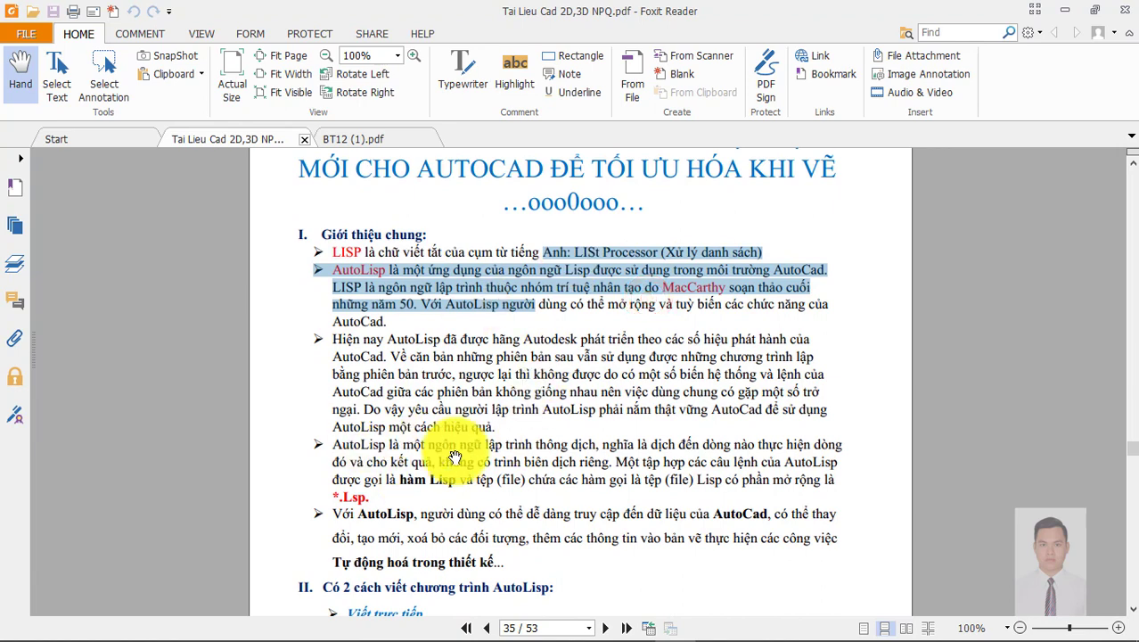
{"action": "left_click_drag", "start_coordinate": [546, 534], "coordinate": [548, 464]}
{"action": "left_click", "coordinate": [869, 366]}
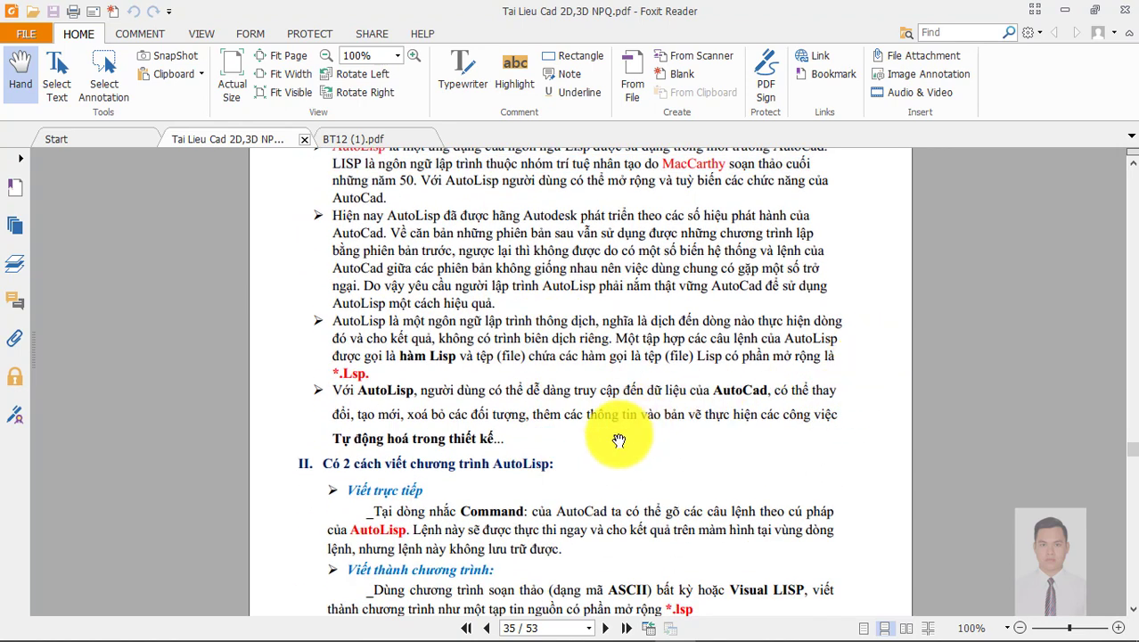
{"action": "left_click_drag", "start_coordinate": [596, 516], "coordinate": [602, 313]}
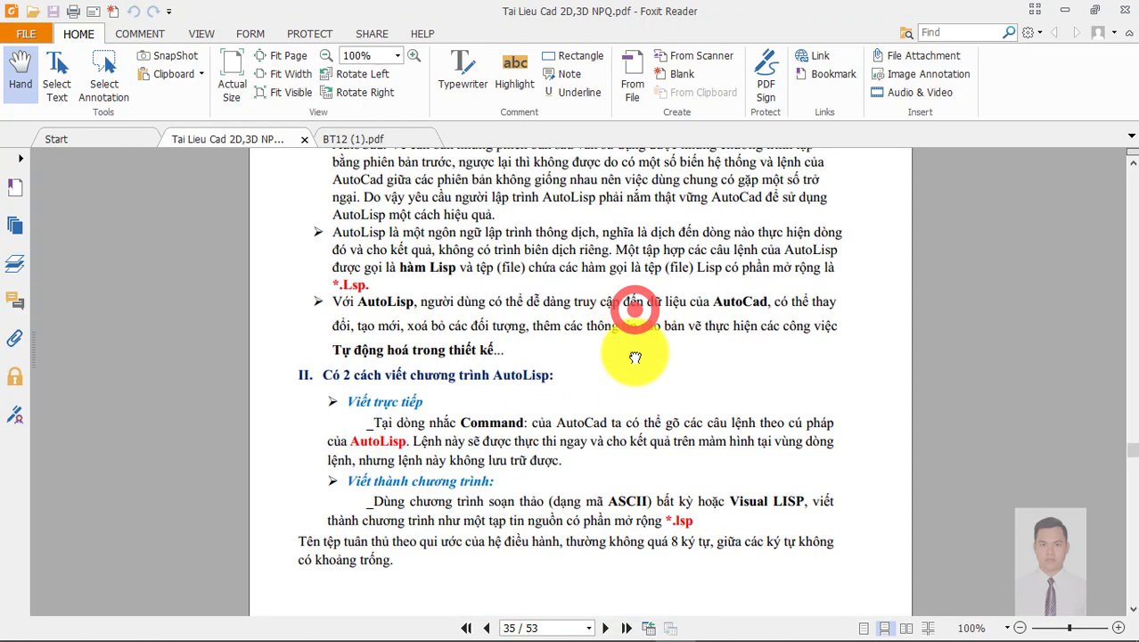
{"action": "mouse_move", "coordinate": [606, 272]}
{"action": "left_mouse_down"}
{"action": "mouse_move", "coordinate": [622, 361]}
{"action": "mouse_move", "coordinate": [614, 304]}
{"action": "left_mouse_up"}
{"action": "scroll", "coordinate": [619, 357], "scroll_direction": "down", "scroll_amount": 3}
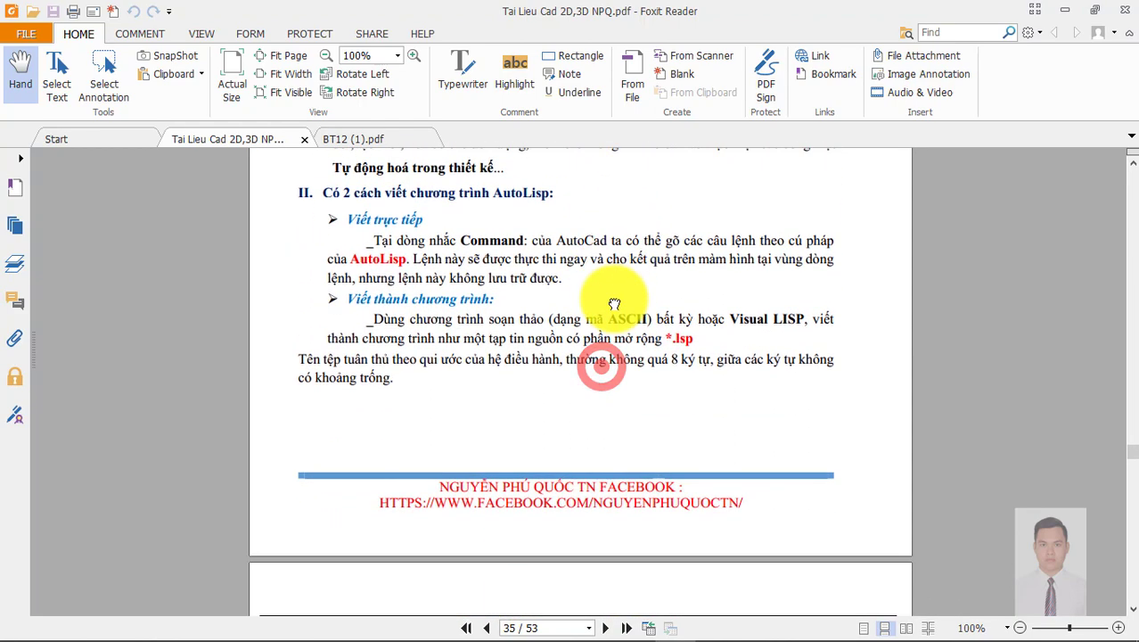
{"action": "scroll", "coordinate": [606, 267], "scroll_direction": "up", "scroll_amount": 2}
{"action": "scroll", "coordinate": [603, 272], "scroll_direction": "down", "scroll_amount": 5}
{"action": "scroll", "coordinate": [606, 285], "scroll_direction": "down", "scroll_amount": 5}
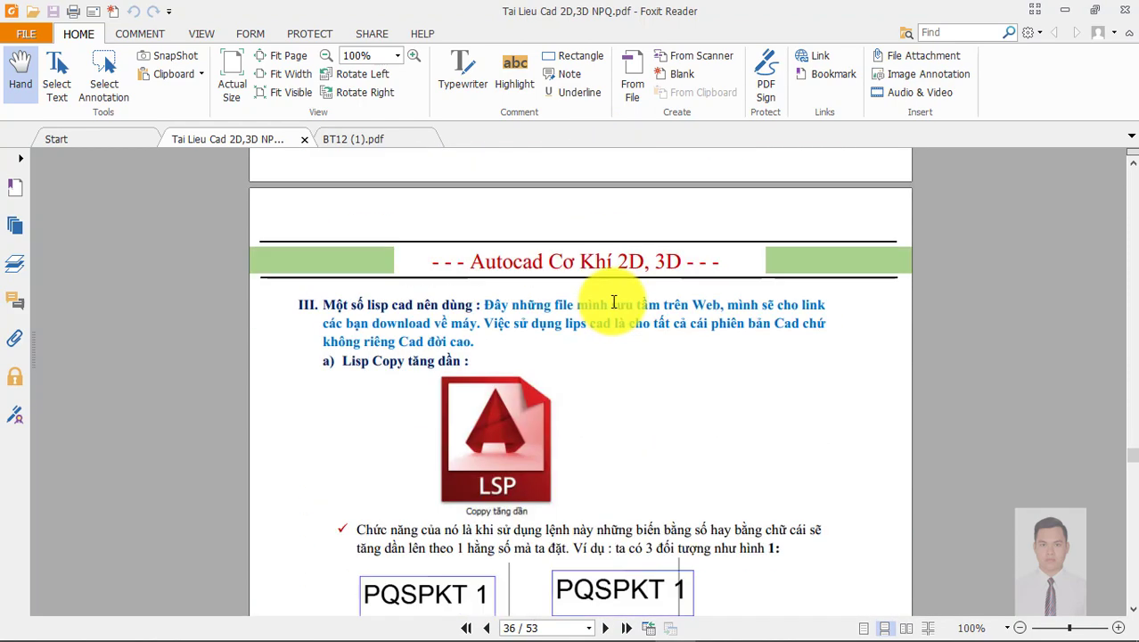
{"action": "scroll", "coordinate": [617, 321], "scroll_direction": "down", "scroll_amount": 5}
{"action": "scroll", "coordinate": [624, 312], "scroll_direction": "down", "scroll_amount": 3}
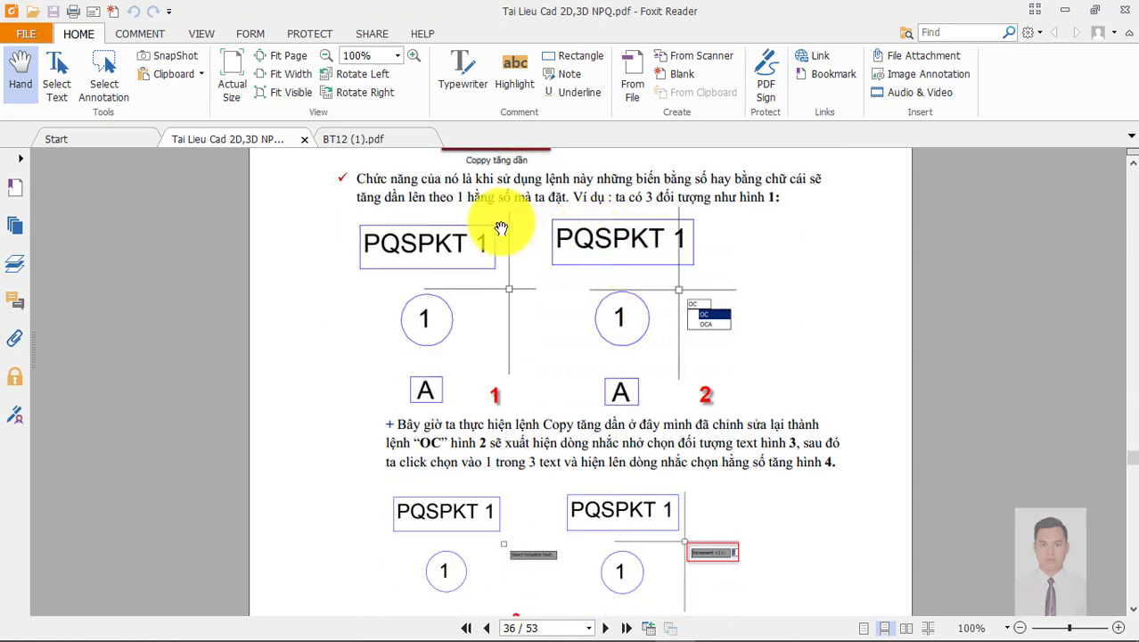
{"action": "mouse_move", "coordinate": [504, 229]}
{"action": "left_mouse_down"}
{"action": "mouse_move", "coordinate": [520, 399]}
{"action": "mouse_move", "coordinate": [506, 330]}
{"action": "left_mouse_up"}
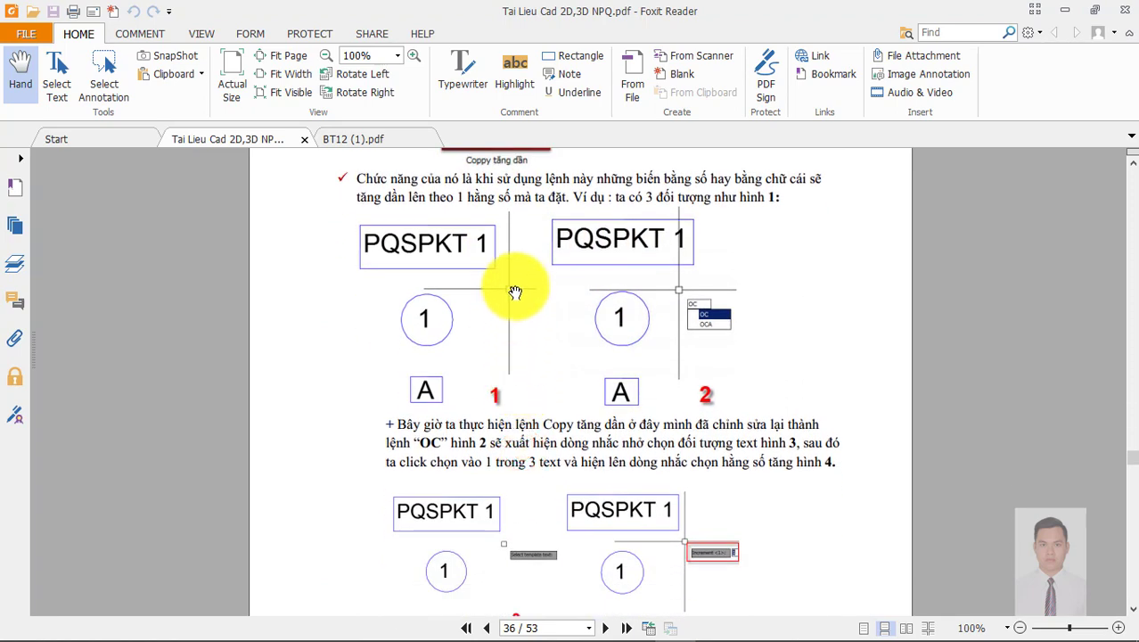
{"action": "left_click_drag", "start_coordinate": [526, 234], "coordinate": [528, 495]}
{"action": "left_click_drag", "start_coordinate": [582, 263], "coordinate": [580, 432]}
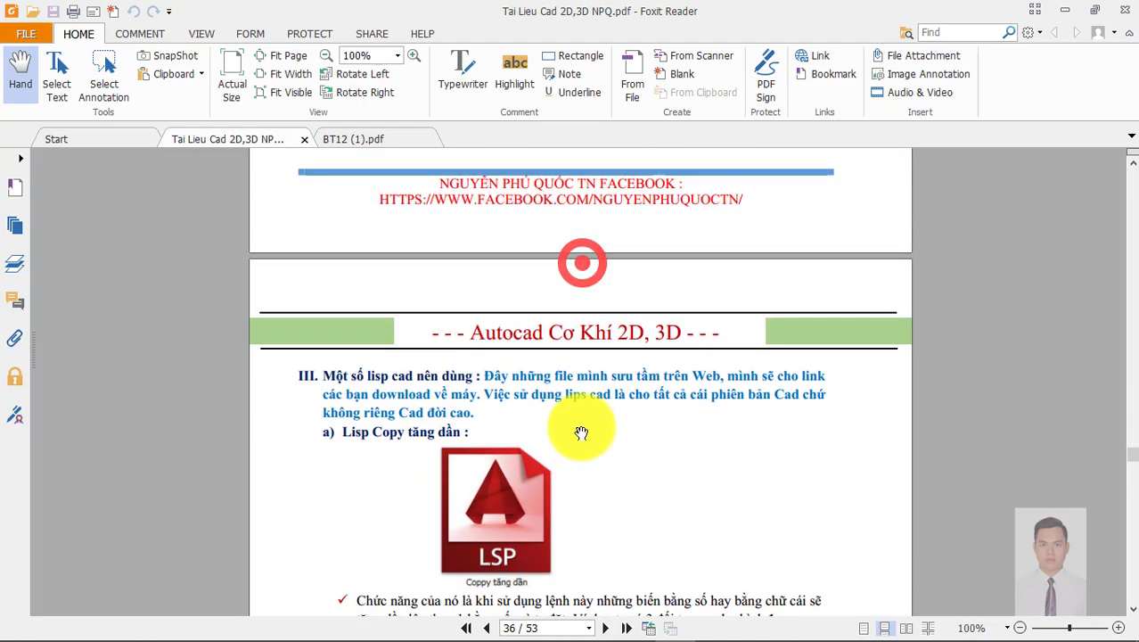
Step: Move through section II to the next page's 'Autocad Cơ Khí 2D, 3D' header
{"action": "scroll", "coordinate": [579, 267], "scroll_direction": "up", "scroll_amount": 9}
{"action": "scroll", "coordinate": [570, 312], "scroll_direction": "up", "scroll_amount": 8}
{"action": "scroll", "coordinate": [570, 304], "scroll_direction": "up", "scroll_amount": 8}
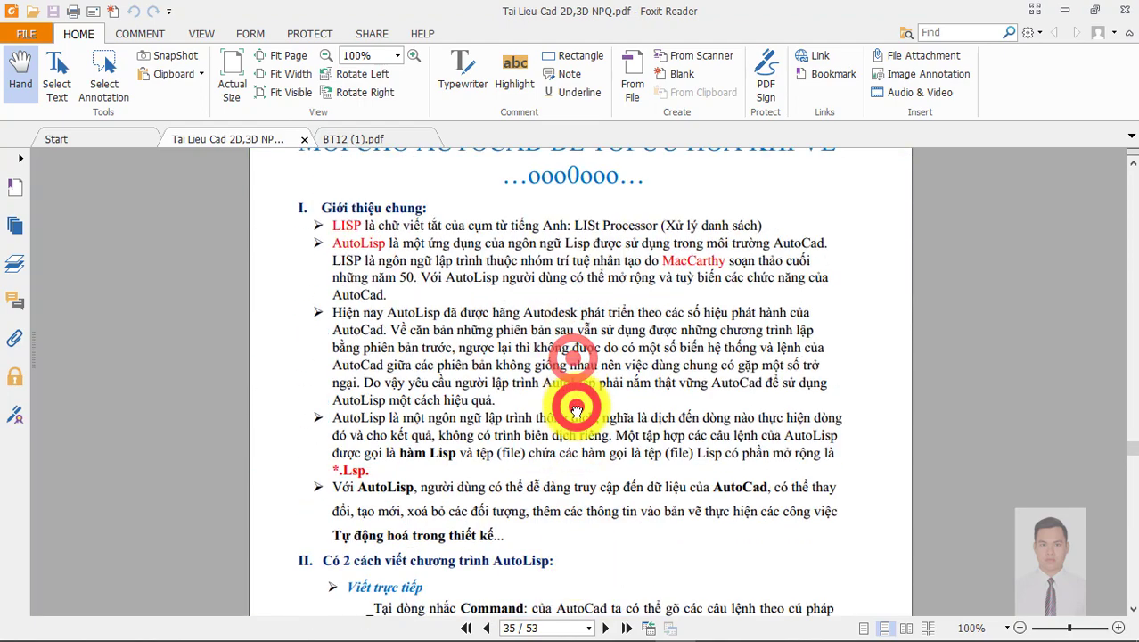
{"action": "scroll", "coordinate": [570, 415], "scroll_direction": "up", "scroll_amount": 8}
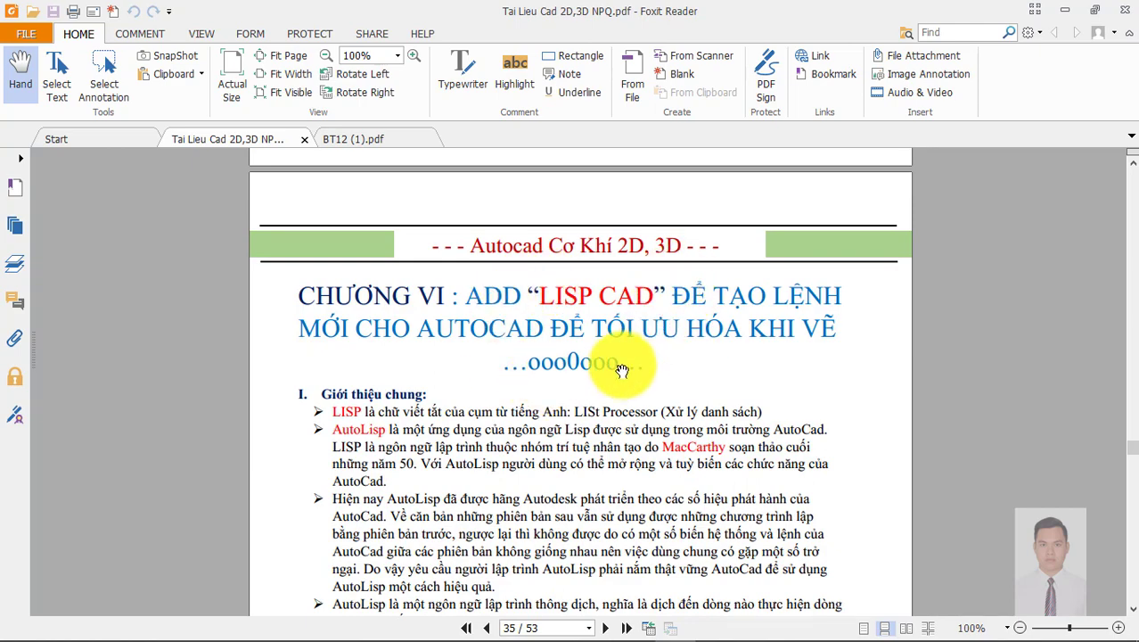
{"action": "scroll", "coordinate": [622, 369], "scroll_direction": "down", "scroll_amount": 5}
{"action": "scroll", "coordinate": [408, 289], "scroll_direction": "up", "scroll_amount": 2}
{"action": "scroll", "coordinate": [535, 339], "scroll_direction": "down", "scroll_amount": 6}
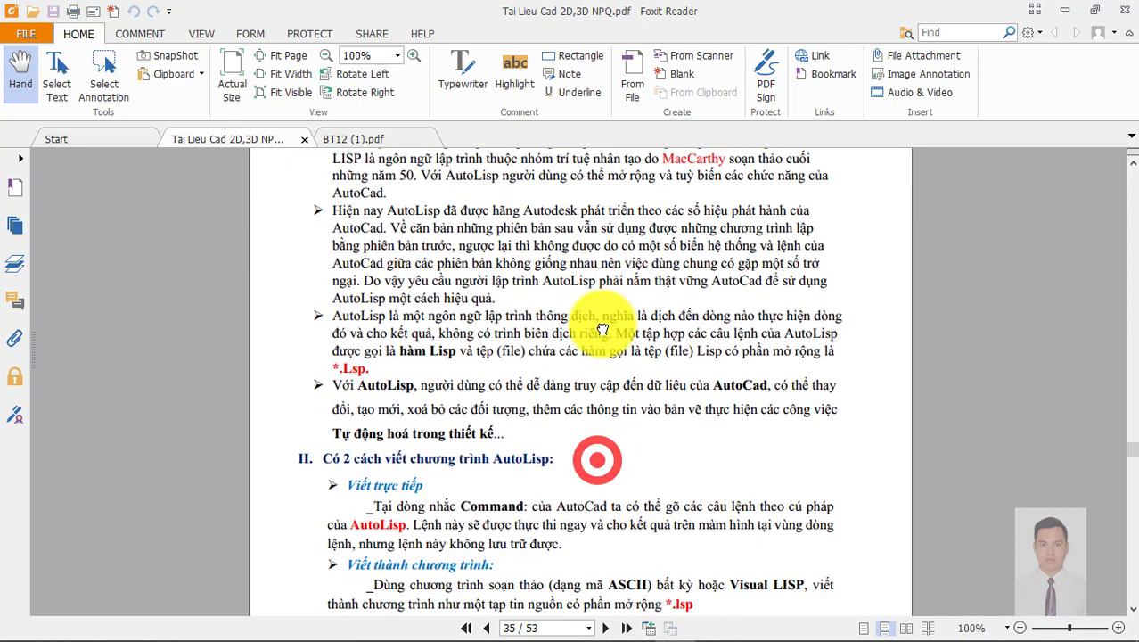
{"action": "scroll", "coordinate": [624, 356], "scroll_direction": "up", "scroll_amount": 3}
{"action": "left_click_drag", "start_coordinate": [601, 459], "coordinate": [602, 403]}
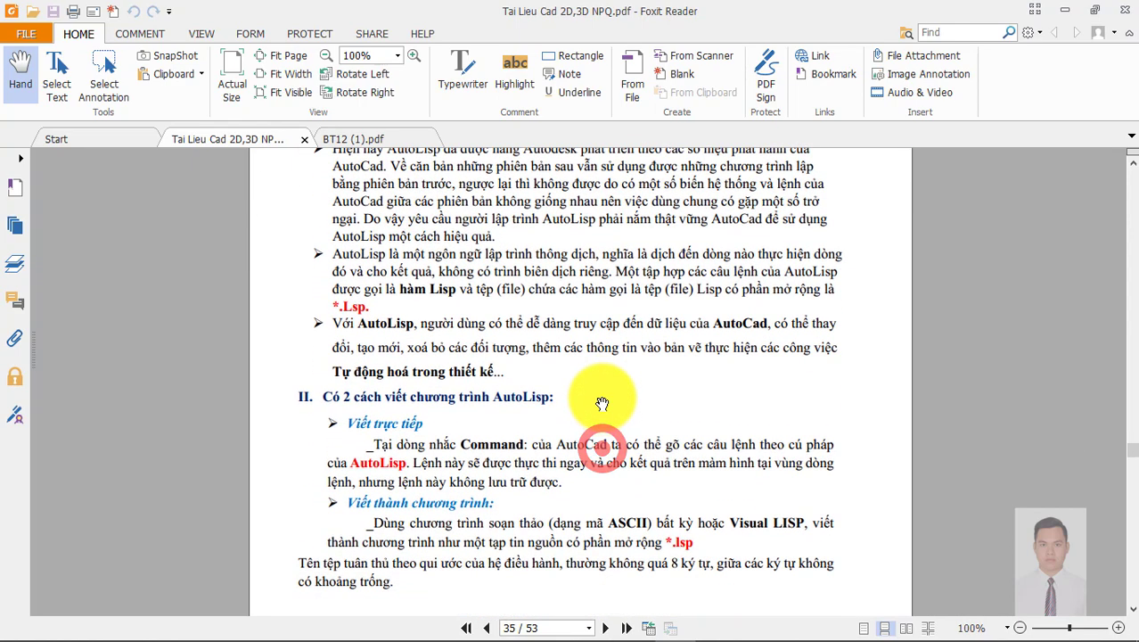
{"action": "left_click_drag", "start_coordinate": [603, 495], "coordinate": [573, 191]}
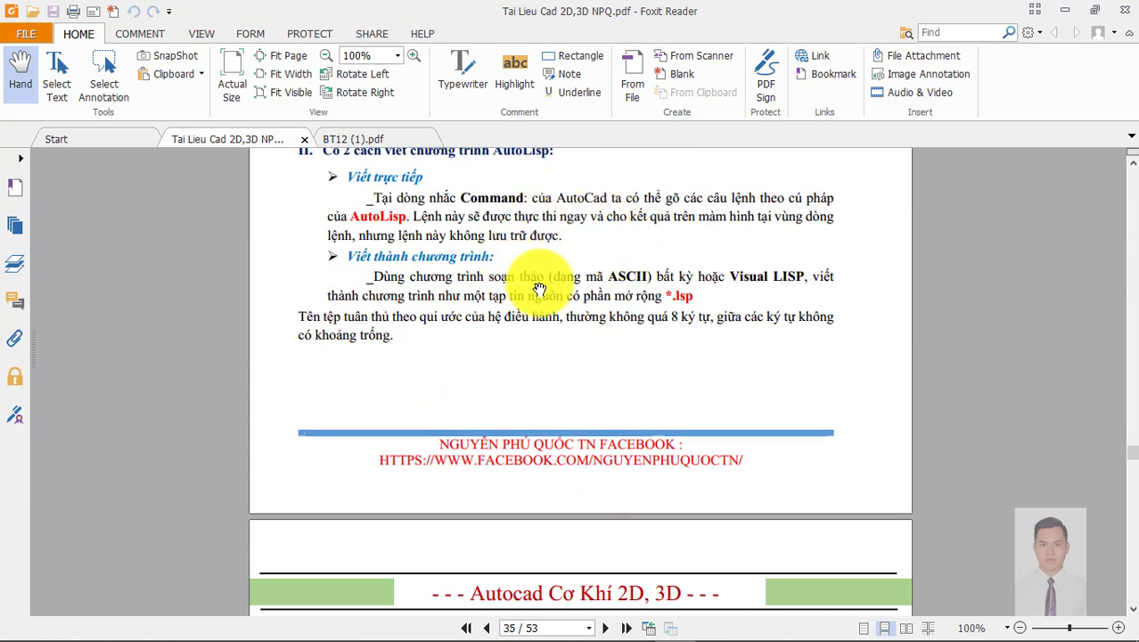
{"action": "left_click_drag", "start_coordinate": [624, 233], "coordinate": [624, 339]}
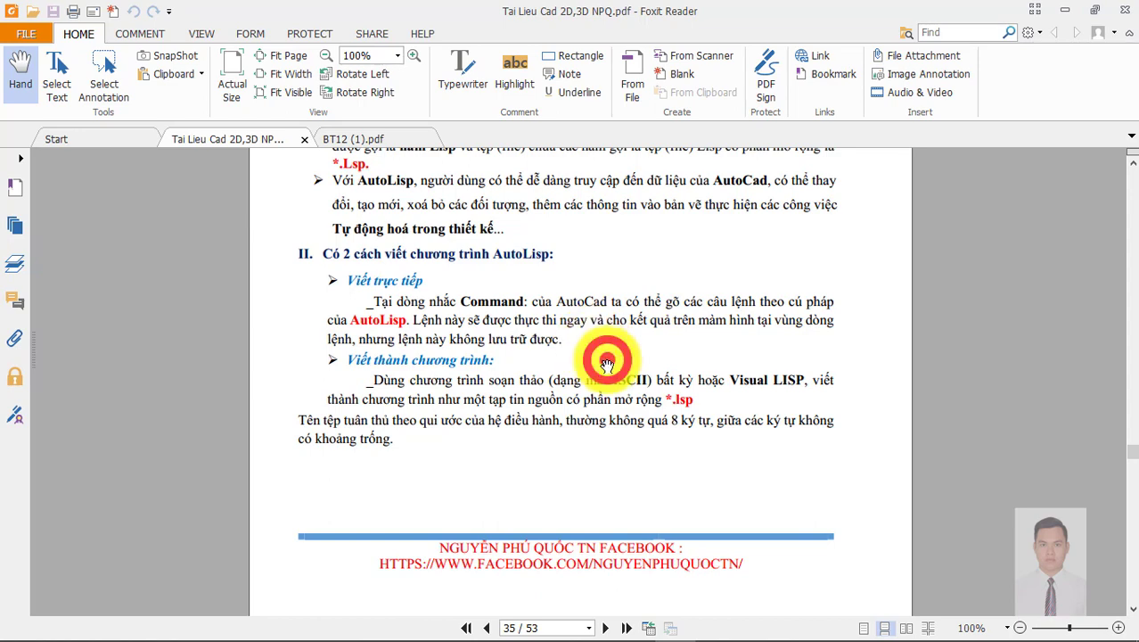
{"action": "left_click_drag", "start_coordinate": [606, 363], "coordinate": [673, 158]}
{"action": "left_click_drag", "start_coordinate": [541, 191], "coordinate": [548, 160]}
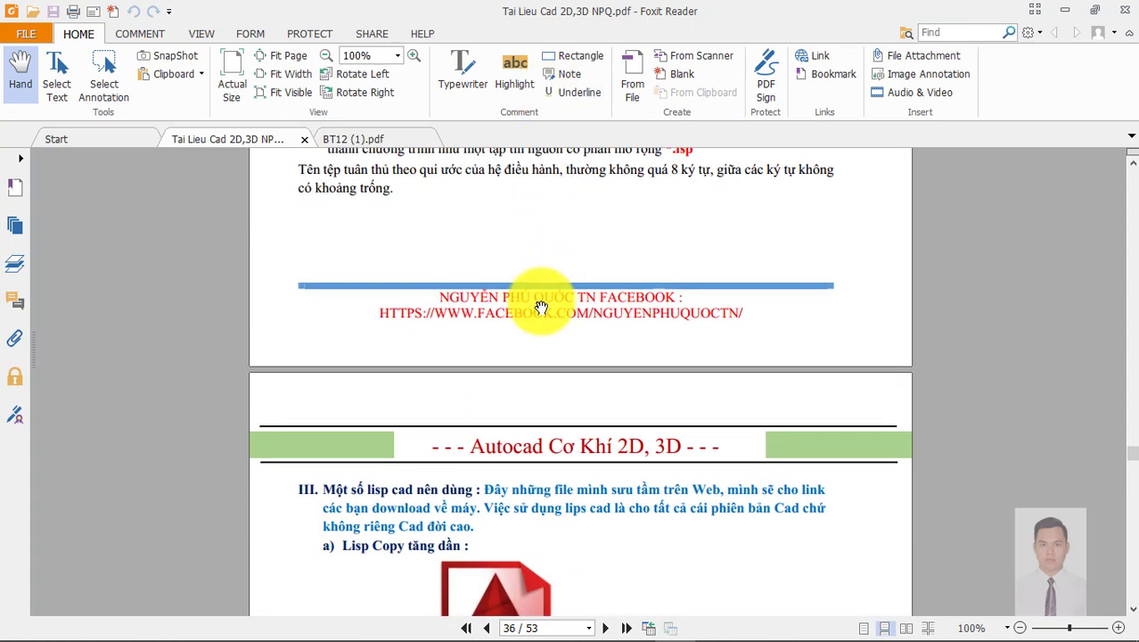
Step: Reach page 37's 'Một số lisp cad nên dùng' heading and PQSPKT 1–4 examples
{"action": "scroll", "coordinate": [558, 325], "scroll_direction": "up", "scroll_amount": 3}
{"action": "scroll", "coordinate": [559, 354], "scroll_direction": "down", "scroll_amount": 5}
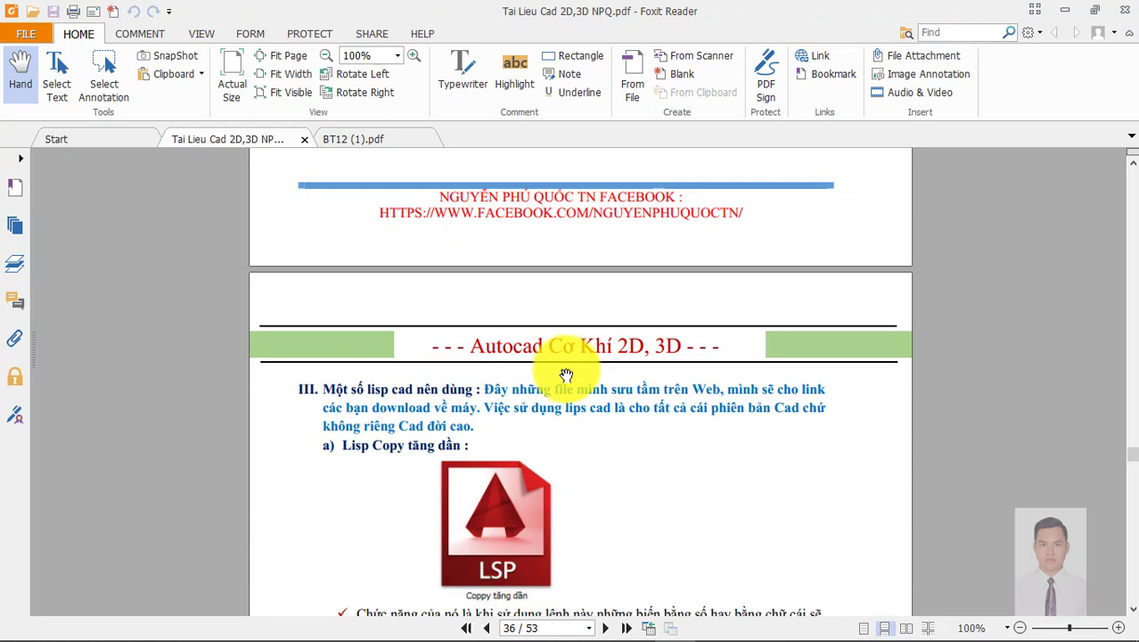
{"action": "scroll", "coordinate": [634, 341], "scroll_direction": "down", "scroll_amount": 3}
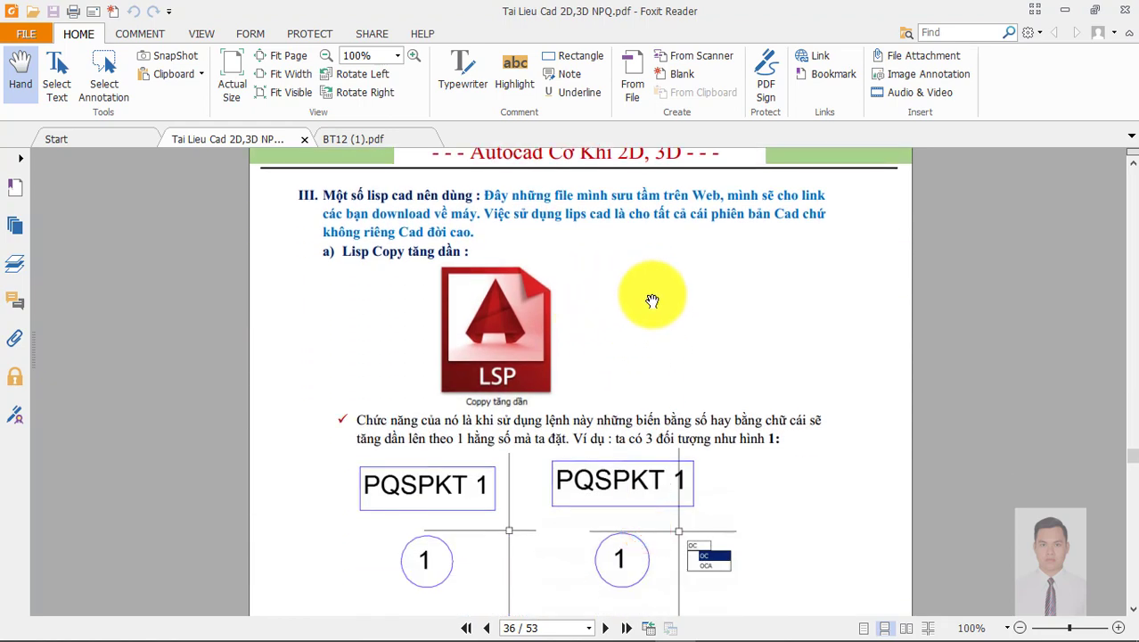
{"action": "scroll", "coordinate": [652, 300], "scroll_direction": "down", "scroll_amount": 5}
{"action": "scroll", "coordinate": [649, 299], "scroll_direction": "up", "scroll_amount": 4}
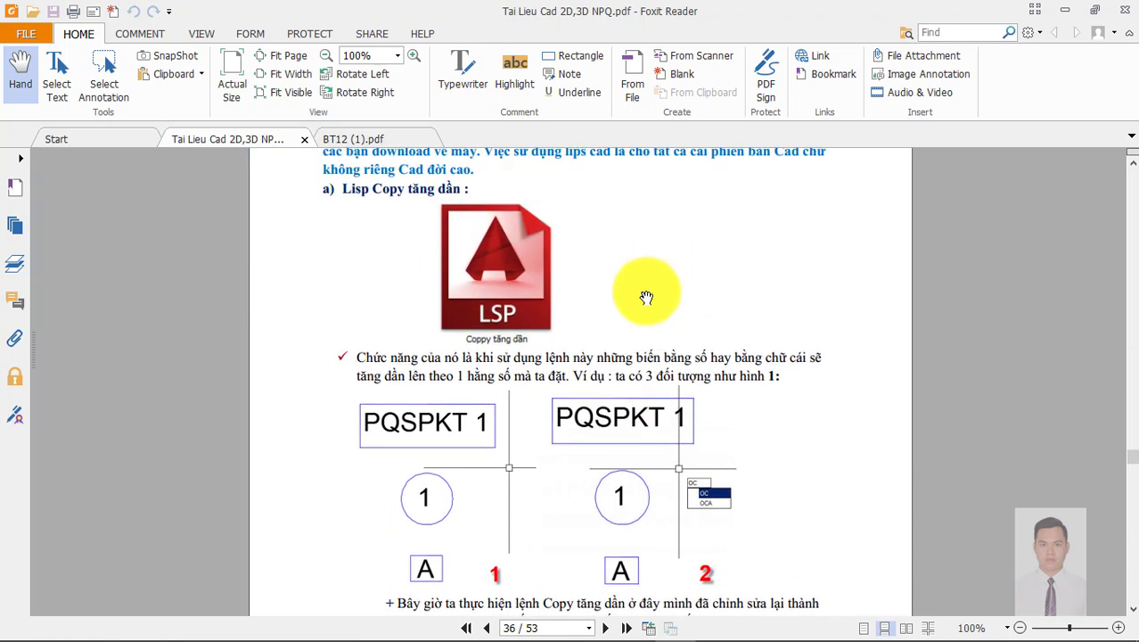
{"action": "mouse_move", "coordinate": [646, 256]}
{"action": "left_mouse_down"}
{"action": "mouse_move", "coordinate": [647, 311]}
{"action": "mouse_move", "coordinate": [642, 247]}
{"action": "left_mouse_up"}
{"action": "left_click_drag", "start_coordinate": [531, 459], "coordinate": [526, 356]}
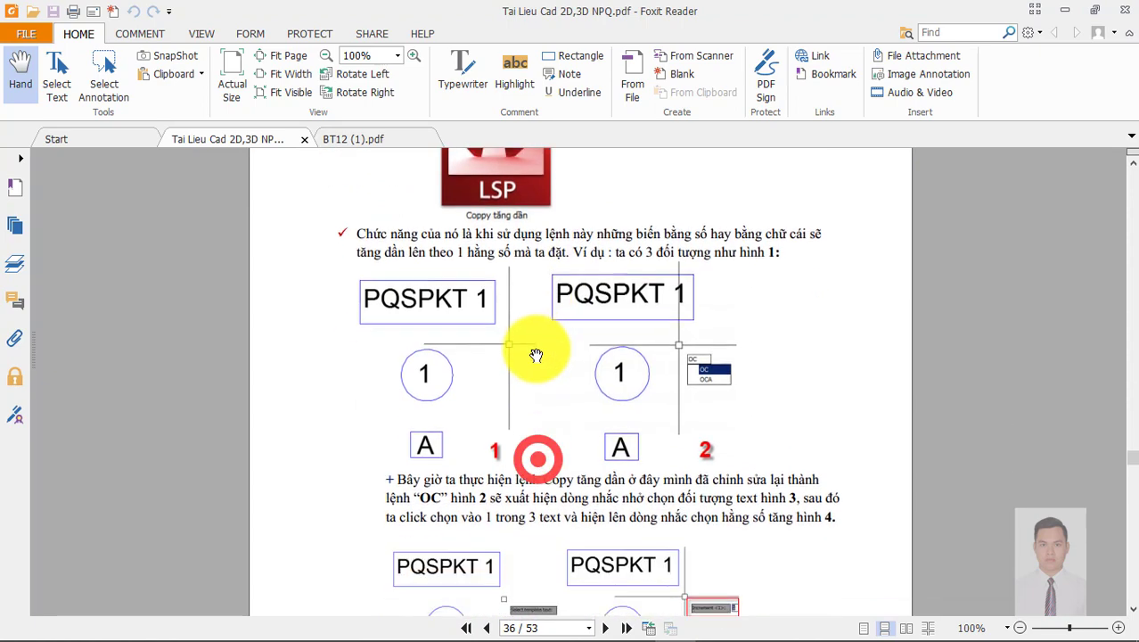
{"action": "left_click_drag", "start_coordinate": [438, 352], "coordinate": [444, 223]}
{"action": "scroll", "coordinate": [546, 285], "scroll_direction": "down", "scroll_amount": 3}
Step: Scroll from page 37 to page 38's 'Cách Add Lisp Cad vào Autocad' download and load steps
{"action": "scroll", "coordinate": [579, 296], "scroll_direction": "down", "scroll_amount": 8}
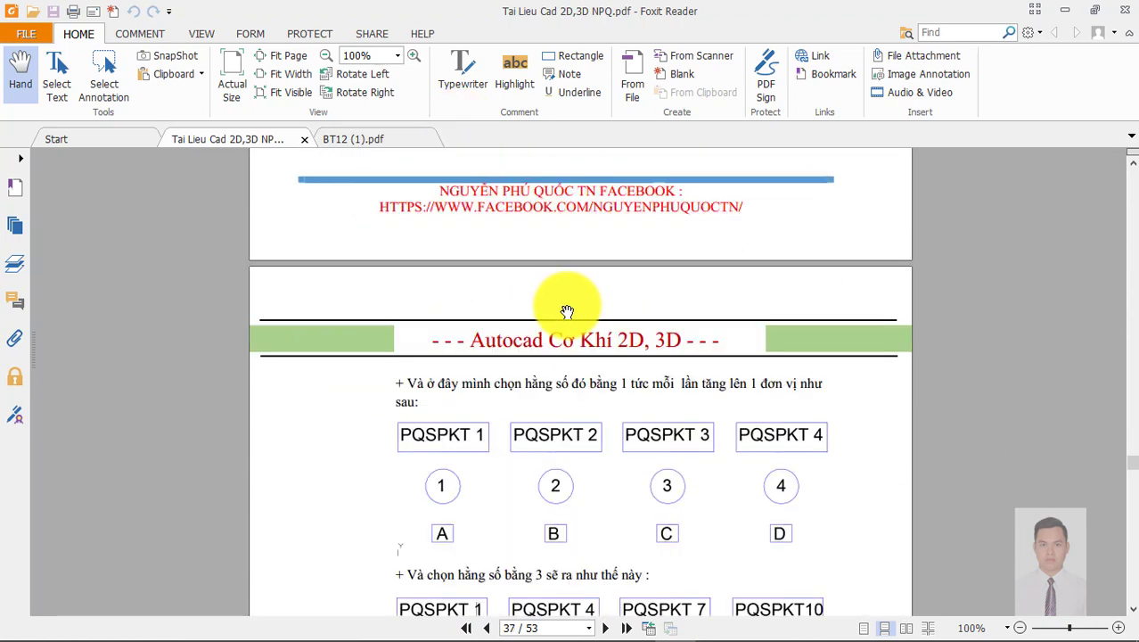
{"action": "scroll", "coordinate": [575, 310], "scroll_direction": "down", "scroll_amount": 4}
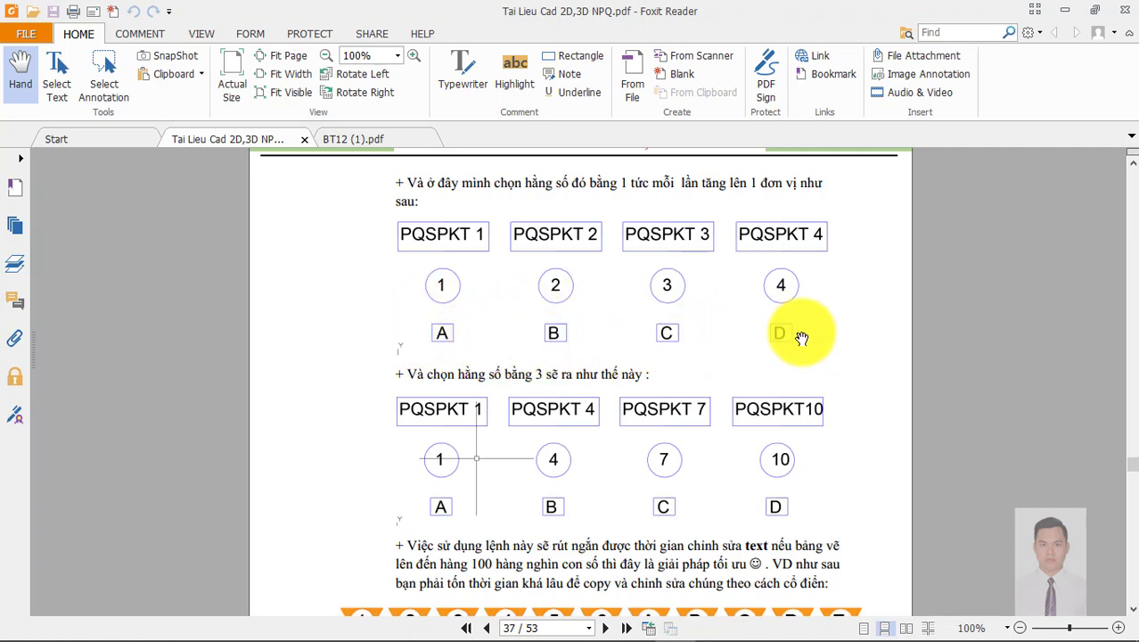
{"action": "scroll", "coordinate": [640, 374], "scroll_direction": "down", "scroll_amount": 5}
{"action": "scroll", "coordinate": [615, 312], "scroll_direction": "down", "scroll_amount": 1}
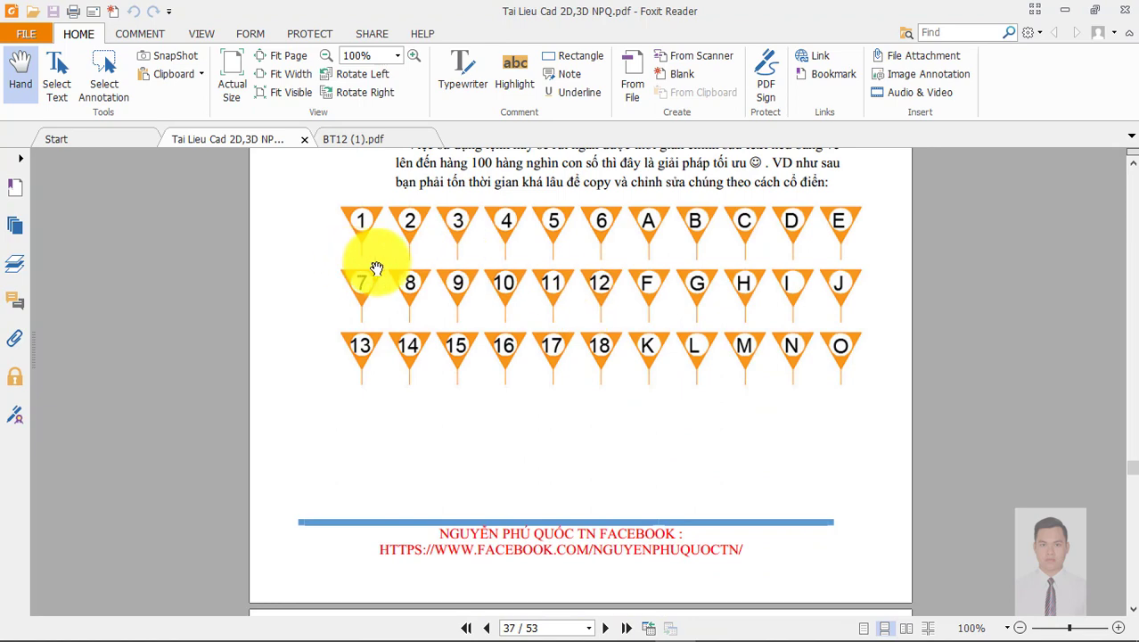
{"action": "scroll", "coordinate": [440, 353], "scroll_direction": "up", "scroll_amount": 1}
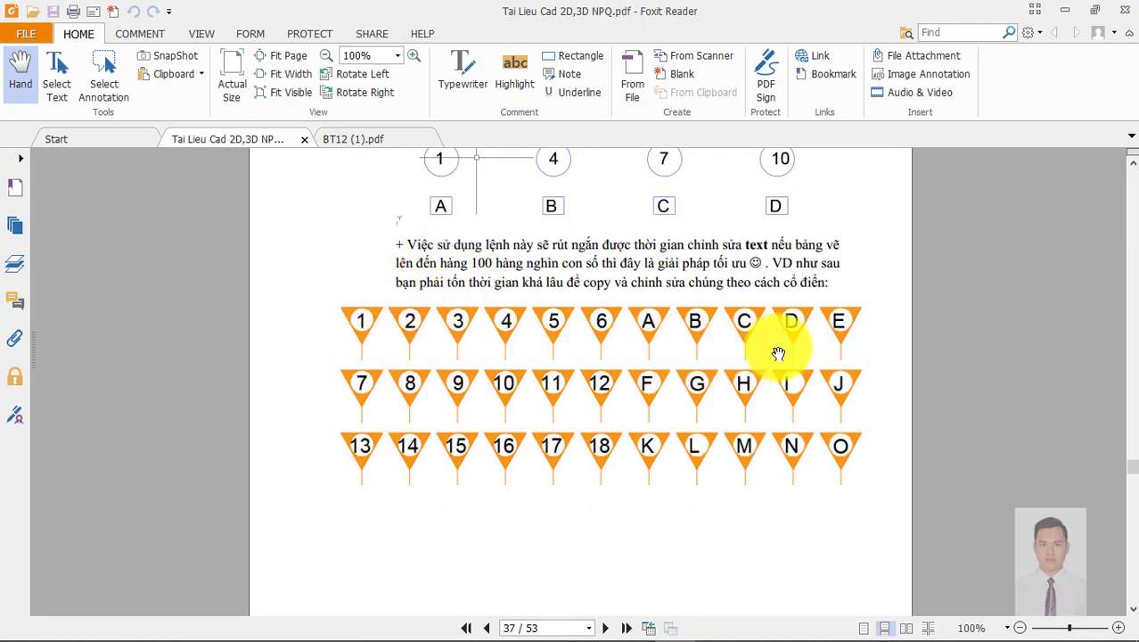
{"action": "scroll", "coordinate": [571, 343], "scroll_direction": "down", "scroll_amount": 3}
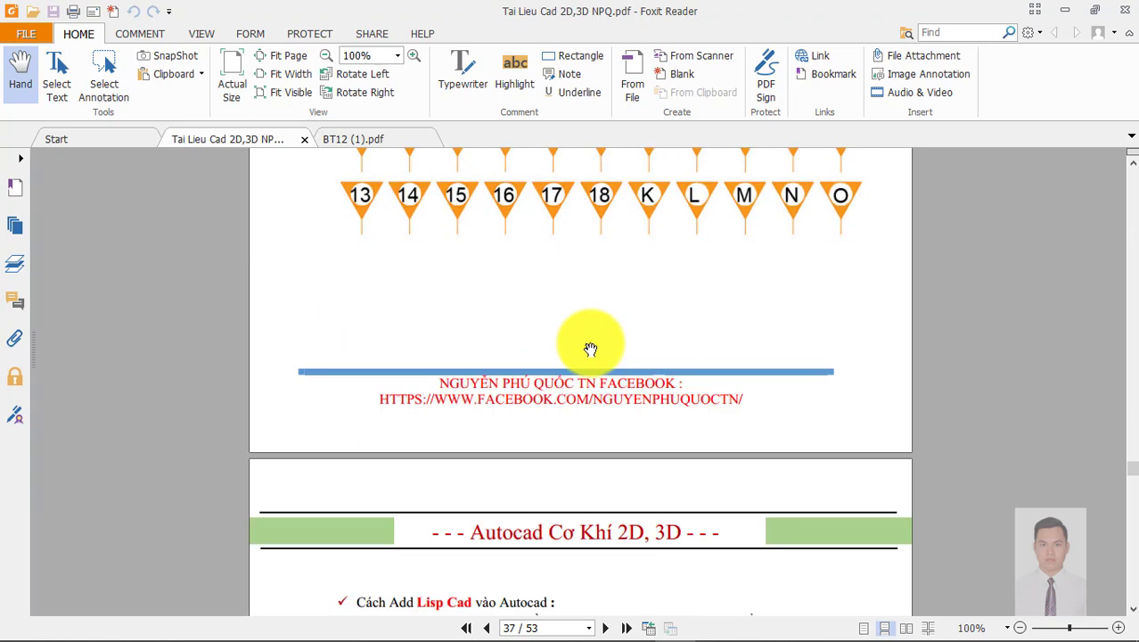
{"action": "scroll", "coordinate": [590, 349], "scroll_direction": "down", "scroll_amount": 3}
{"action": "scroll", "coordinate": [599, 344], "scroll_direction": "down", "scroll_amount": 1}
{"action": "scroll", "coordinate": [599, 344], "scroll_direction": "down", "scroll_amount": 1}
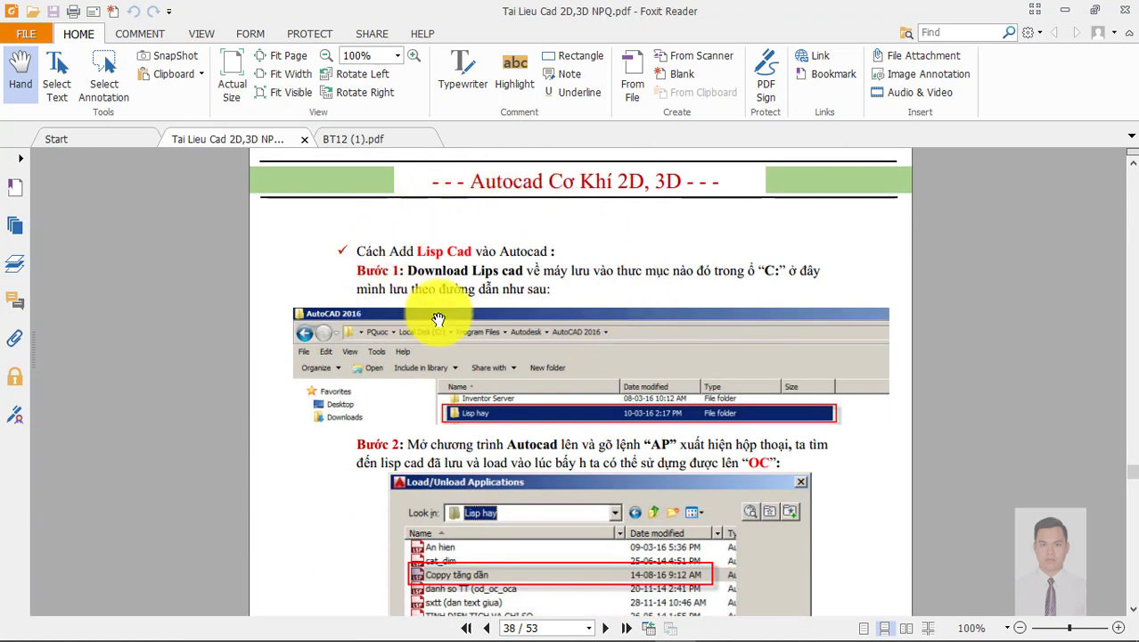
Step: Scroll down through PDF pages 38–39 to the lisp command list
{"action": "scroll", "coordinate": [475, 334], "scroll_direction": "down", "scroll_amount": 2}
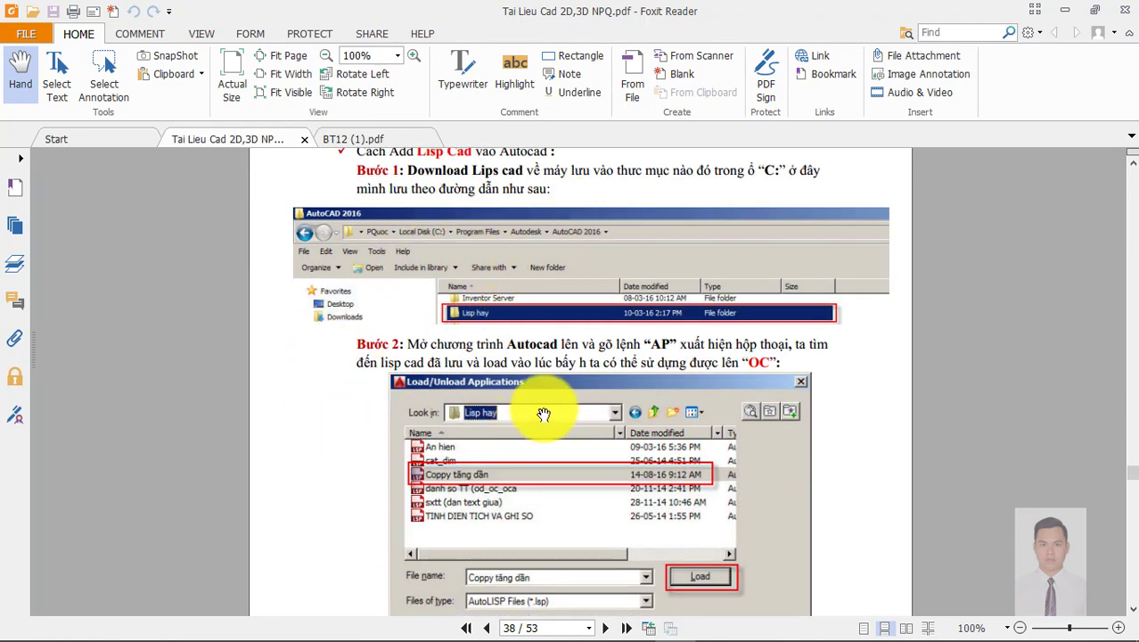
{"action": "scroll", "coordinate": [442, 328], "scroll_direction": "down", "scroll_amount": 5}
{"action": "scroll", "coordinate": [495, 501], "scroll_direction": "up", "scroll_amount": 3}
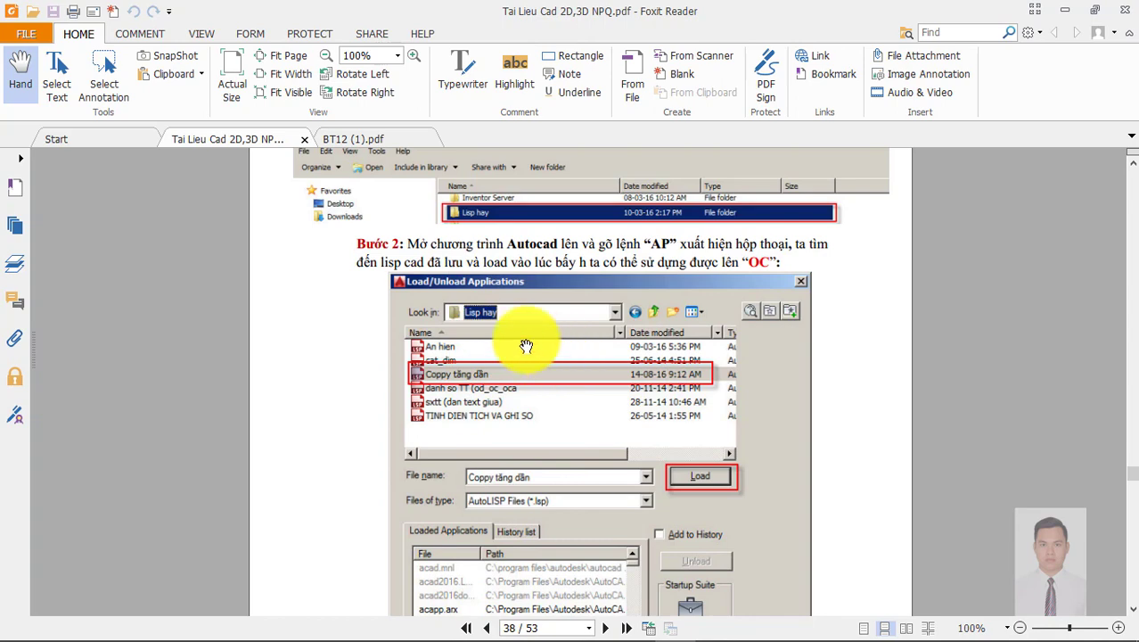
{"action": "scroll", "coordinate": [526, 346], "scroll_direction": "down", "scroll_amount": 2}
{"action": "scroll", "coordinate": [571, 304], "scroll_direction": "down", "scroll_amount": 2}
{"action": "scroll", "coordinate": [611, 298], "scroll_direction": "down", "scroll_amount": 2}
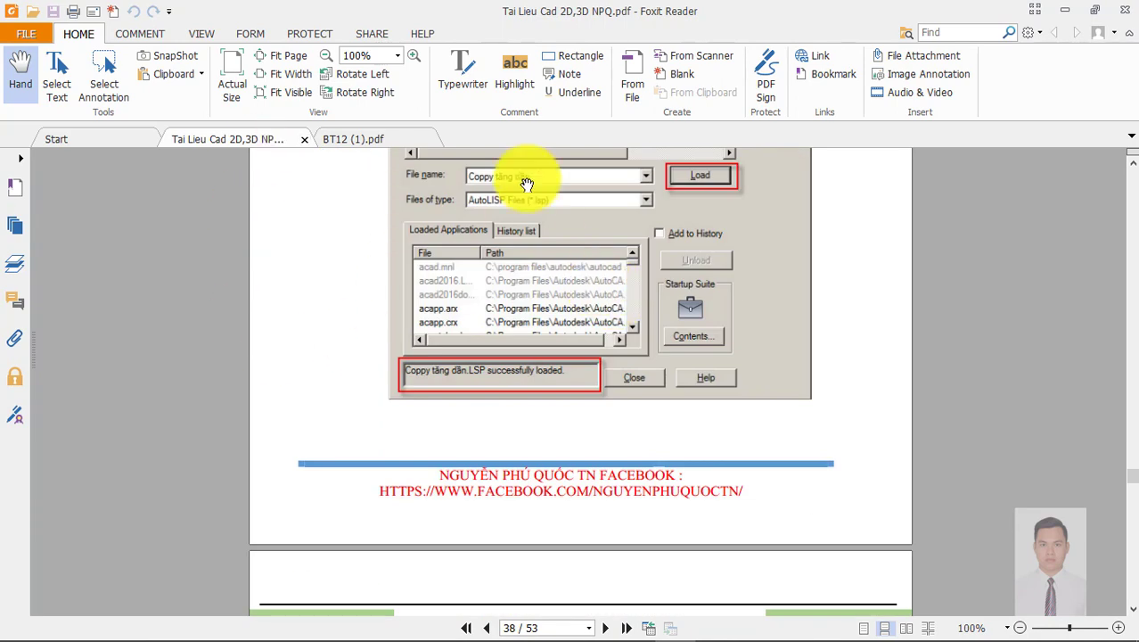
{"action": "scroll", "coordinate": [521, 173], "scroll_direction": "down", "scroll_amount": 3}
{"action": "scroll", "coordinate": [543, 232], "scroll_direction": "down", "scroll_amount": 4}
{"action": "scroll", "coordinate": [520, 265], "scroll_direction": "down", "scroll_amount": 4}
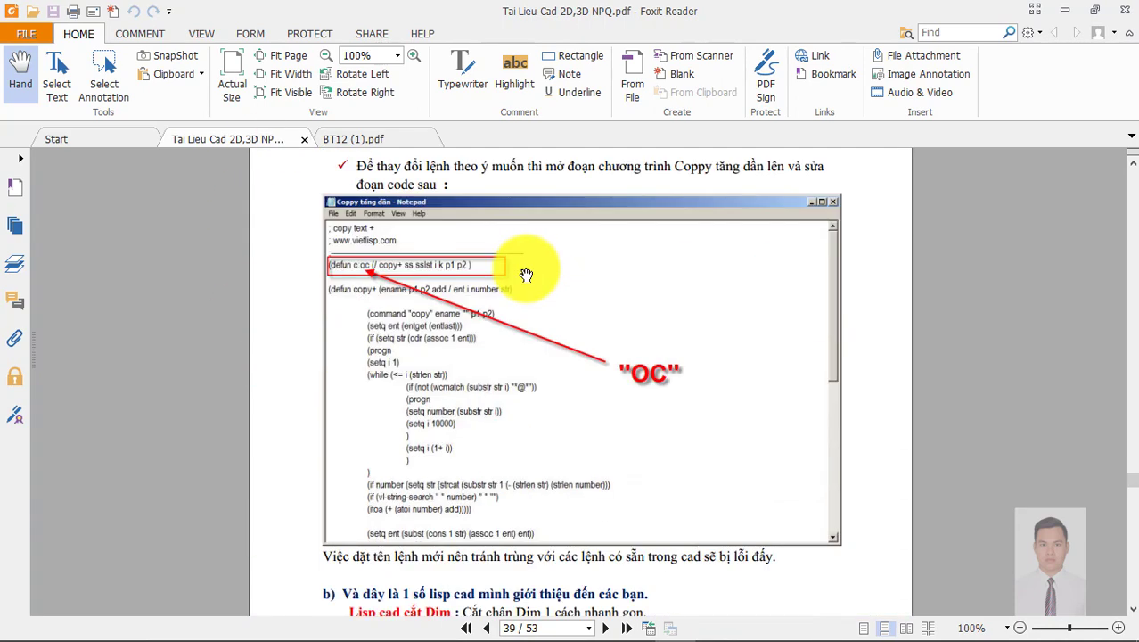
{"action": "scroll", "coordinate": [524, 267], "scroll_direction": "down", "scroll_amount": 1}
{"action": "scroll", "coordinate": [528, 281], "scroll_direction": "down", "scroll_amount": 3}
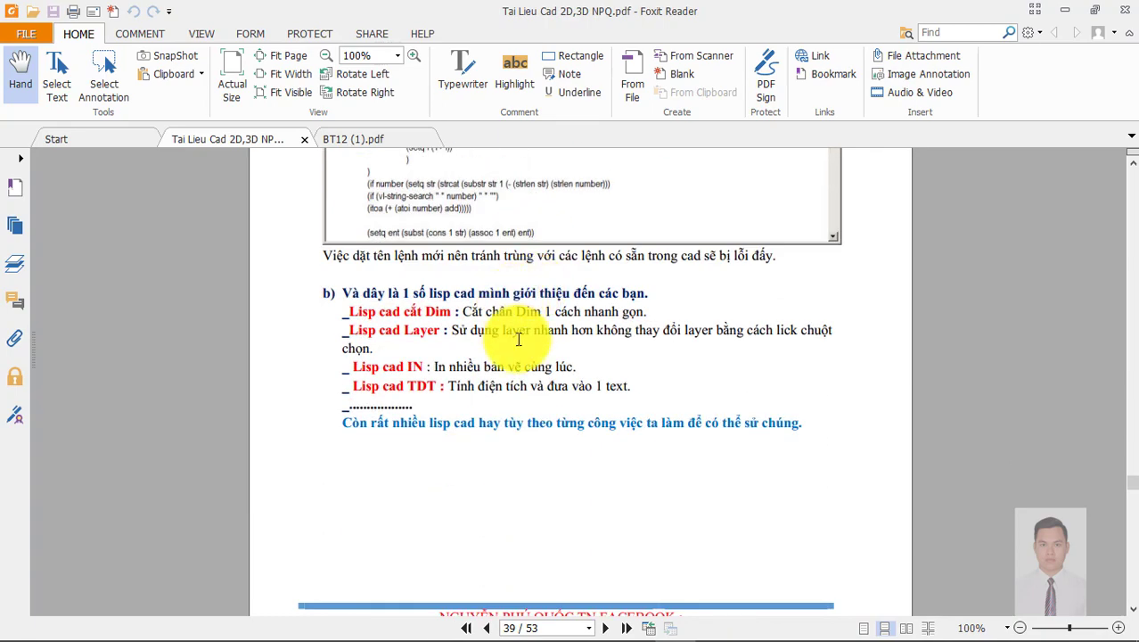
Step: Scroll back up to page 35 and minimize Foxit Reader
{"action": "scroll", "coordinate": [521, 341], "scroll_direction": "up", "scroll_amount": 3}
{"action": "scroll", "coordinate": [481, 267], "scroll_direction": "up", "scroll_amount": 3}
{"action": "scroll", "coordinate": [437, 352], "scroll_direction": "up", "scroll_amount": 4}
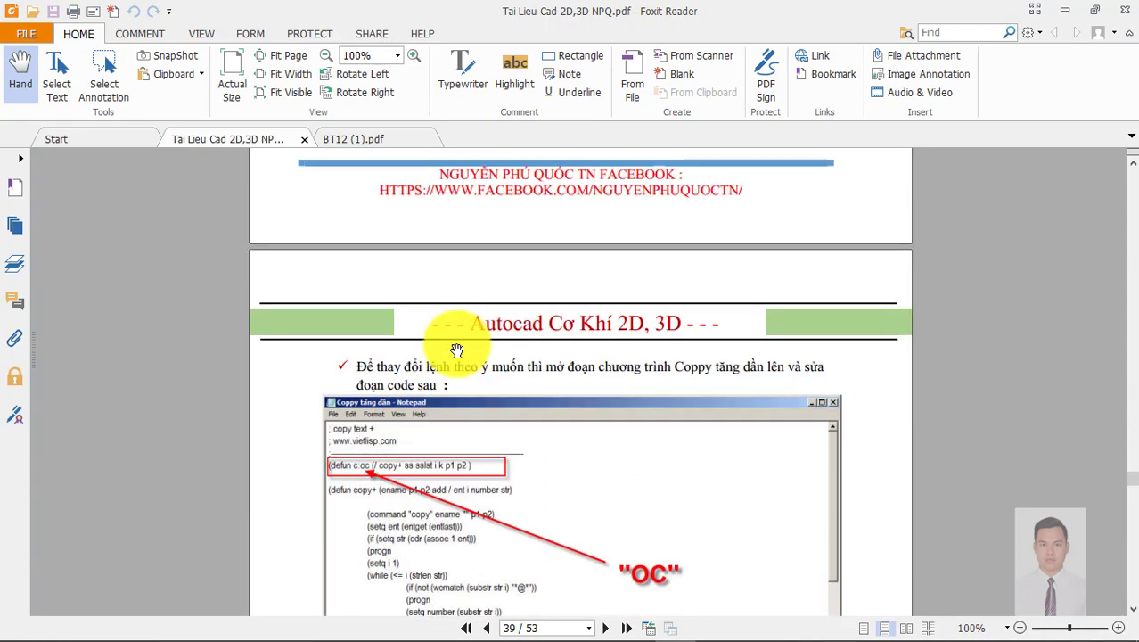
{"action": "scroll", "coordinate": [757, 300], "scroll_direction": "up", "scroll_amount": 5}
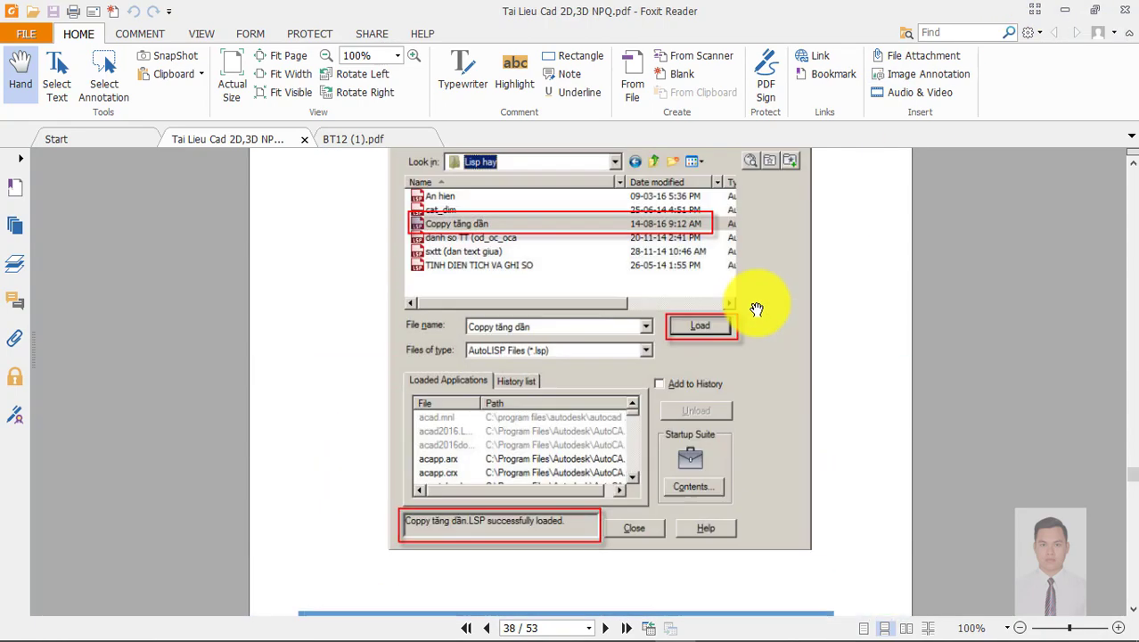
{"action": "scroll", "coordinate": [752, 300], "scroll_direction": "up", "scroll_amount": 5}
{"action": "scroll", "coordinate": [752, 300], "scroll_direction": "up", "scroll_amount": 3}
{"action": "scroll", "coordinate": [763, 308], "scroll_direction": "up", "scroll_amount": 3}
{"action": "scroll", "coordinate": [766, 303], "scroll_direction": "up", "scroll_amount": 5}
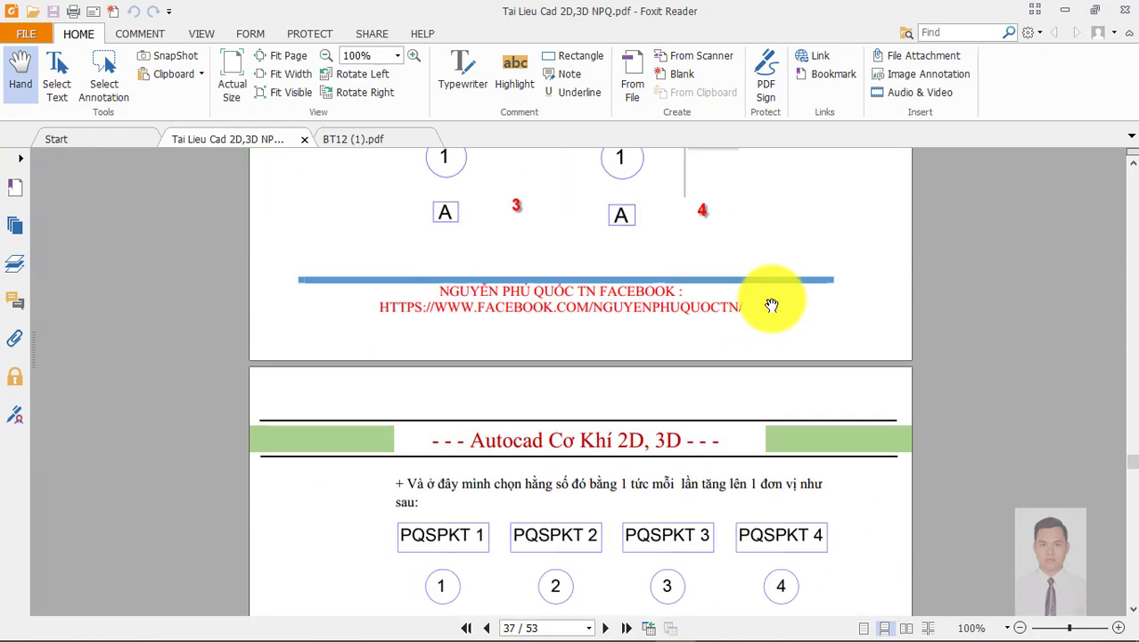
{"action": "scroll", "coordinate": [775, 297], "scroll_direction": "up", "scroll_amount": 5}
{"action": "scroll", "coordinate": [777, 268], "scroll_direction": "up", "scroll_amount": 5}
{"action": "scroll", "coordinate": [780, 267], "scroll_direction": "up", "scroll_amount": 3}
{"action": "scroll", "coordinate": [781, 294], "scroll_direction": "up", "scroll_amount": 5}
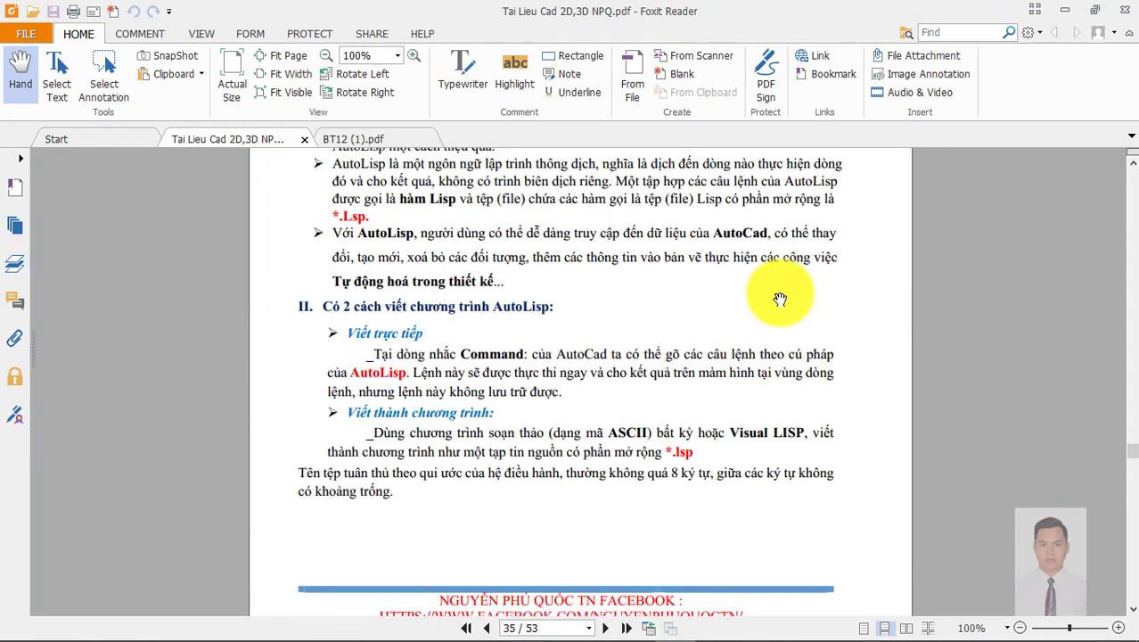
{"action": "scroll", "coordinate": [1004, 292], "scroll_direction": "up", "scroll_amount": 3}
{"action": "left_click", "coordinate": [1074, 9]}
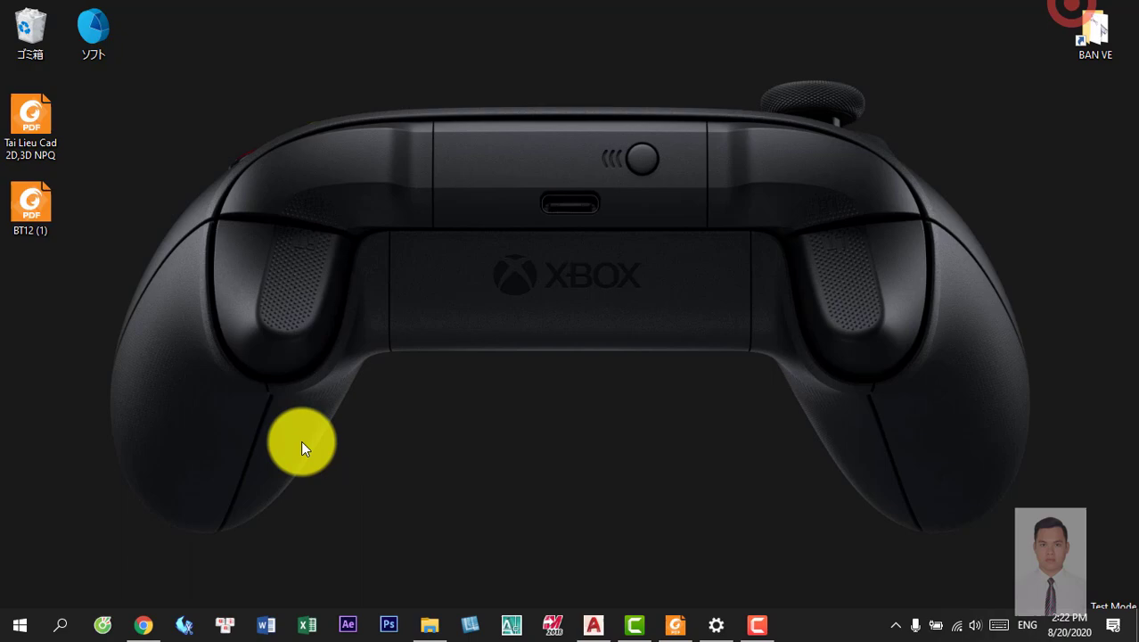
Step: Restore Chrome and start the first video of the Thủ Thuật AutoCAD 2D 3D playlist
{"action": "left_click", "coordinate": [144, 625]}
{"action": "left_click", "coordinate": [499, 15]}
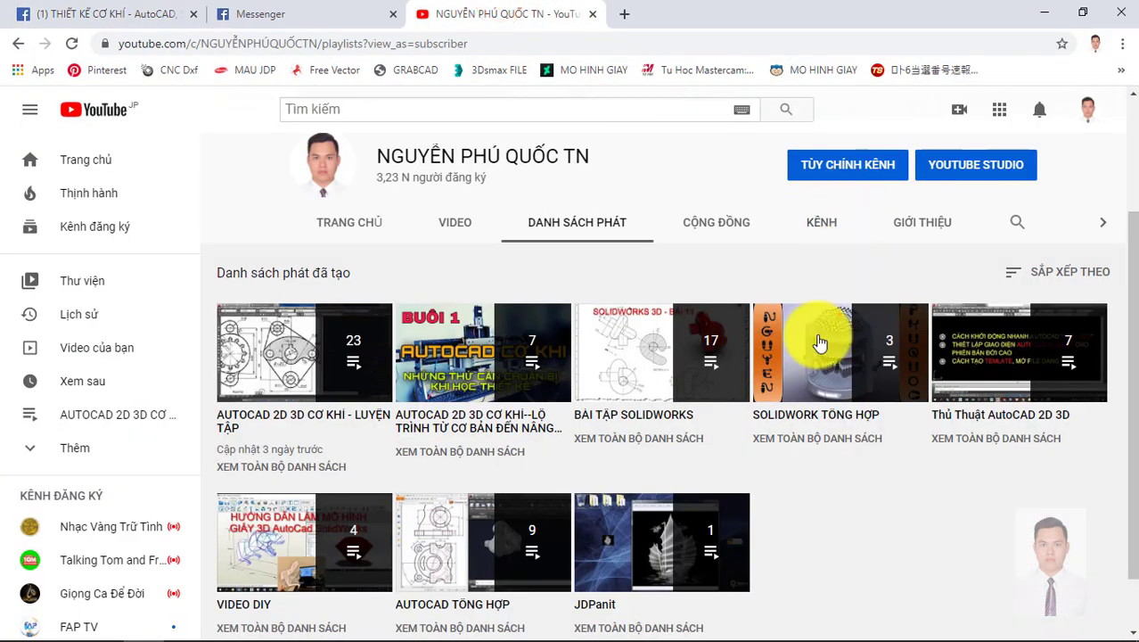
{"action": "left_click", "coordinate": [1010, 412]}
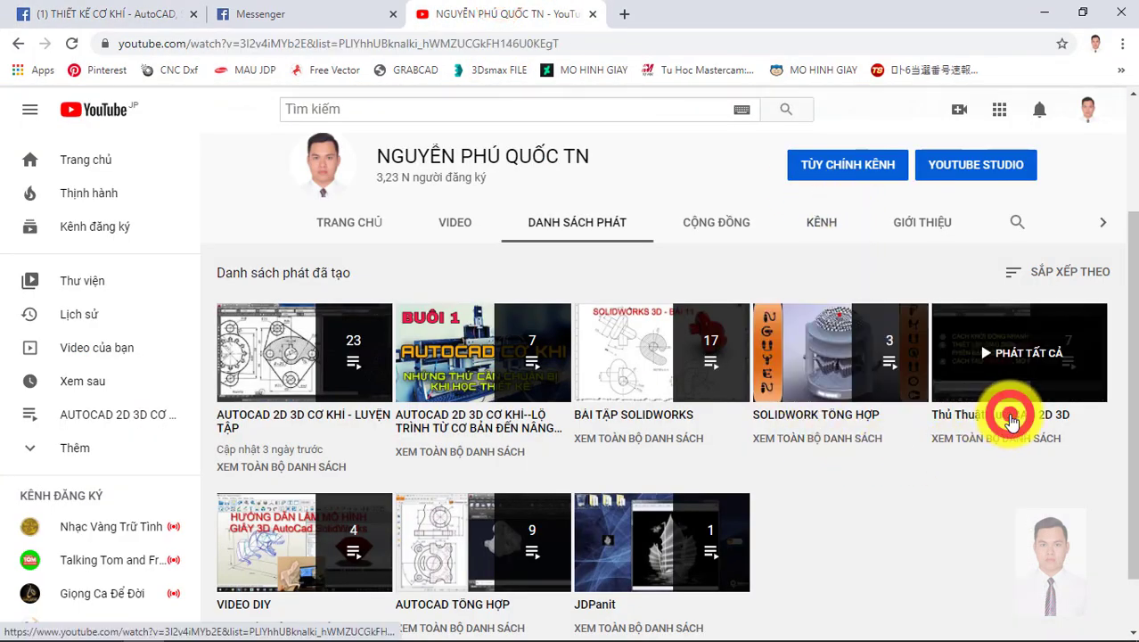
{"action": "left_click", "coordinate": [98, 541]}
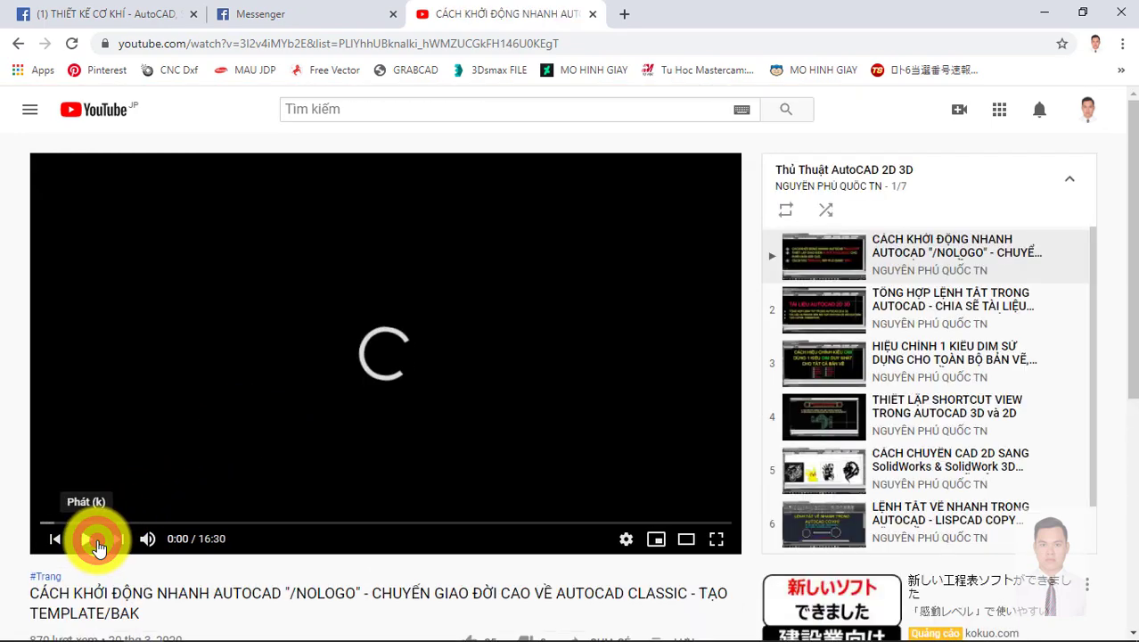
{"action": "scroll", "coordinate": [987, 309], "scroll_direction": "down", "scroll_amount": 1}
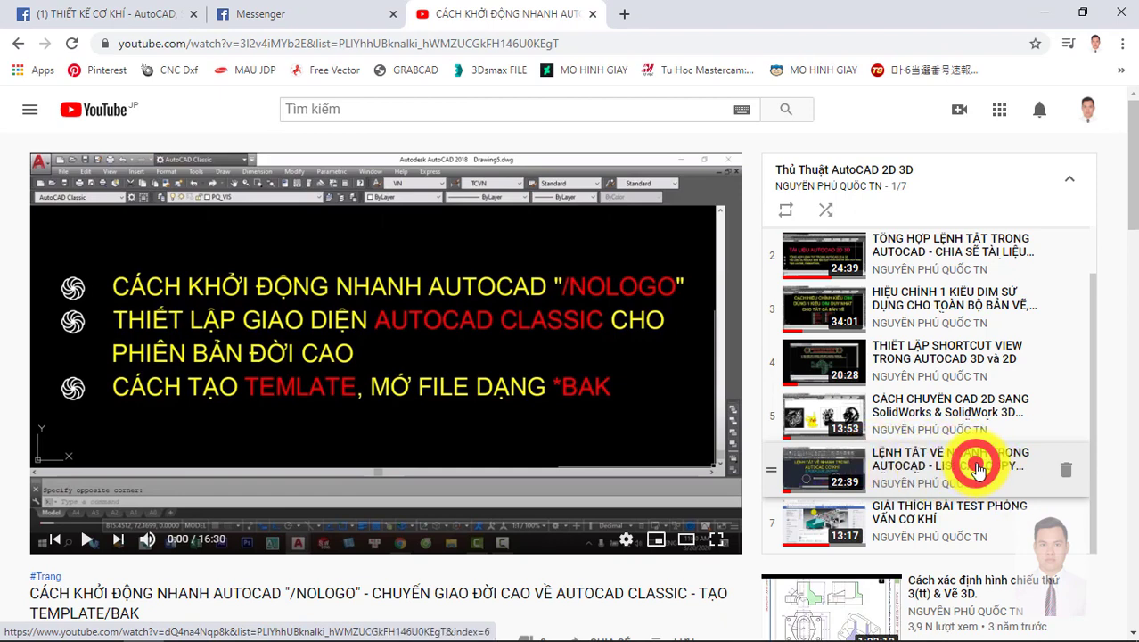
Step: Switch to the LISPCAD COPY TĂNG DẦN video, browse its description, then minimize Chrome
{"action": "left_click", "coordinate": [977, 467]}
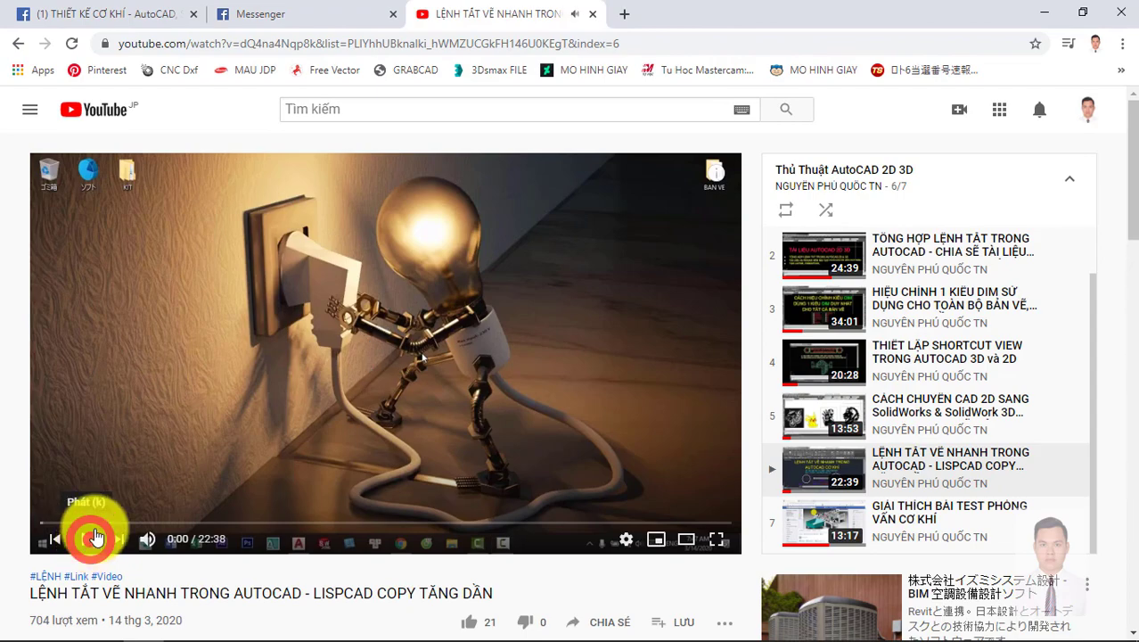
{"action": "scroll", "coordinate": [300, 407], "scroll_direction": "down", "scroll_amount": 3}
{"action": "left_click", "coordinate": [111, 526]}
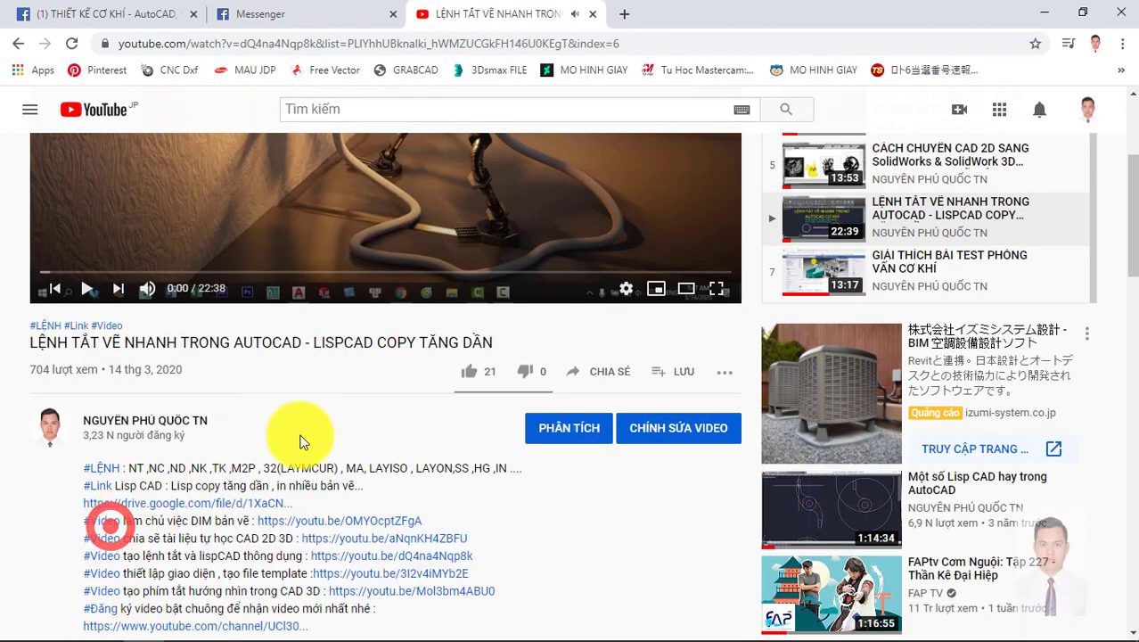
{"action": "scroll", "coordinate": [294, 357], "scroll_direction": "up", "scroll_amount": 3}
{"action": "scroll", "coordinate": [403, 265], "scroll_direction": "down", "scroll_amount": 2}
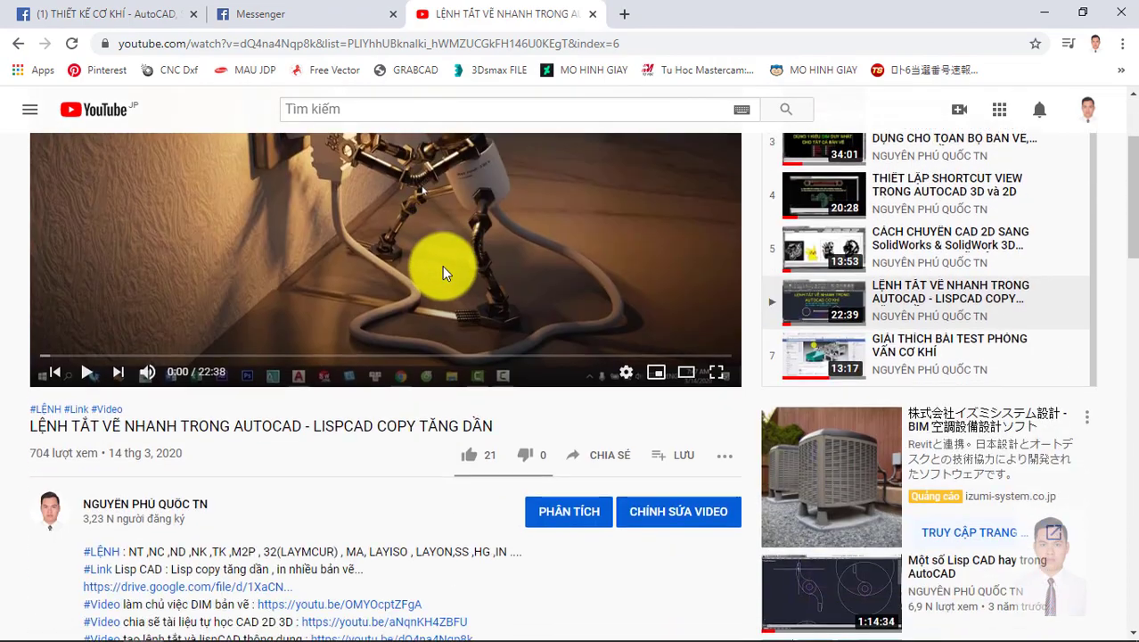
{"action": "scroll", "coordinate": [227, 499], "scroll_direction": "down", "scroll_amount": 1}
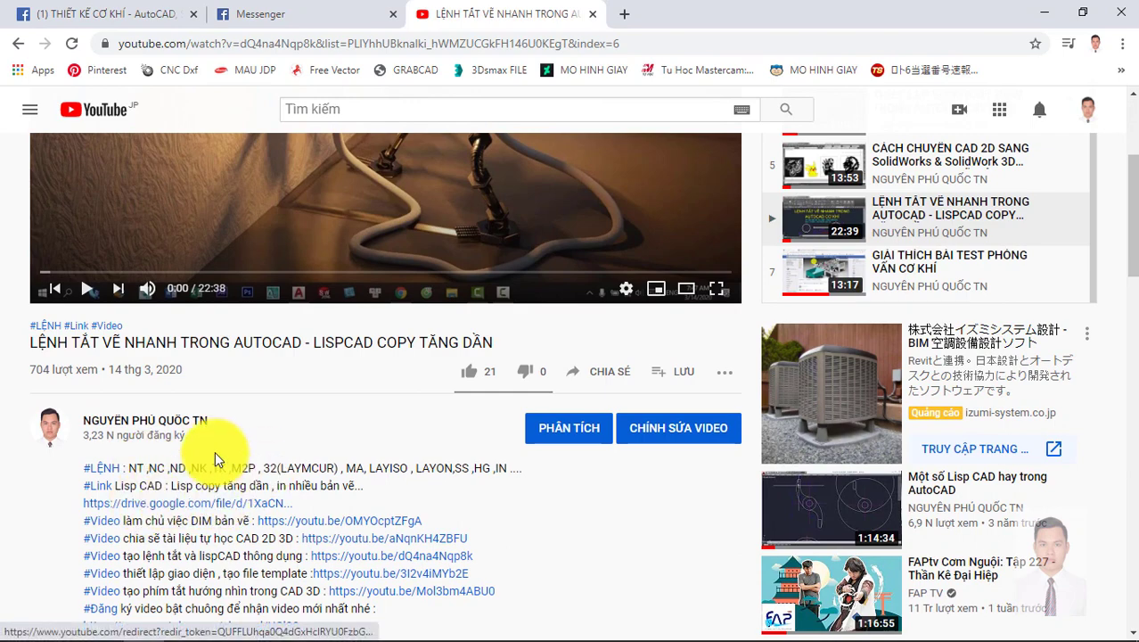
{"action": "scroll", "coordinate": [352, 512], "scroll_direction": "up", "scroll_amount": 2}
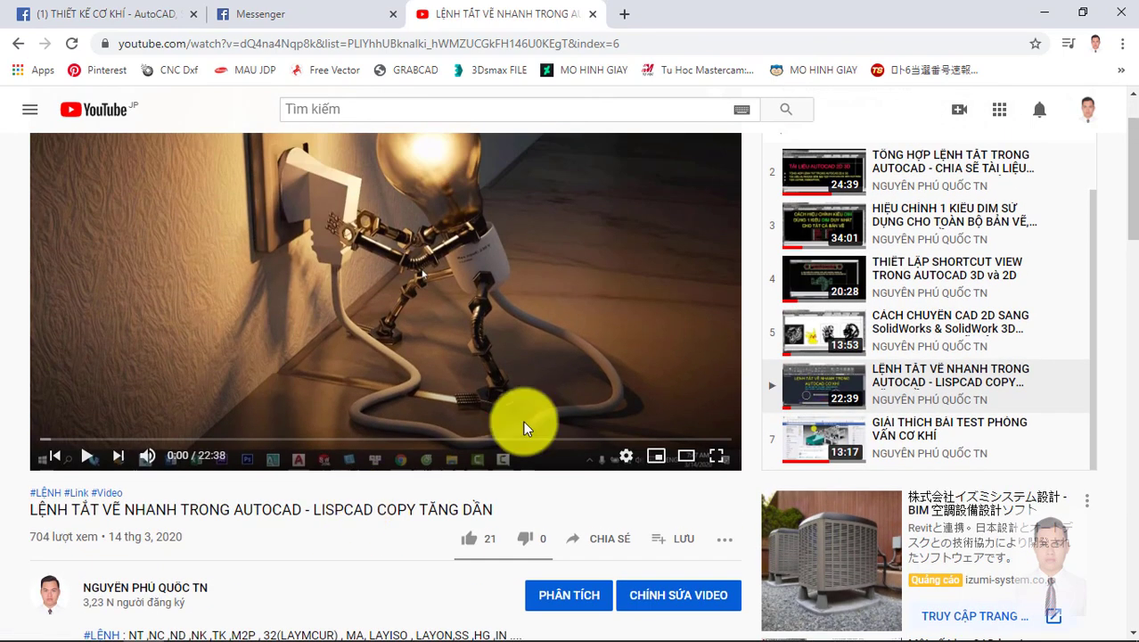
{"action": "scroll", "coordinate": [978, 358], "scroll_direction": "up", "scroll_amount": 1}
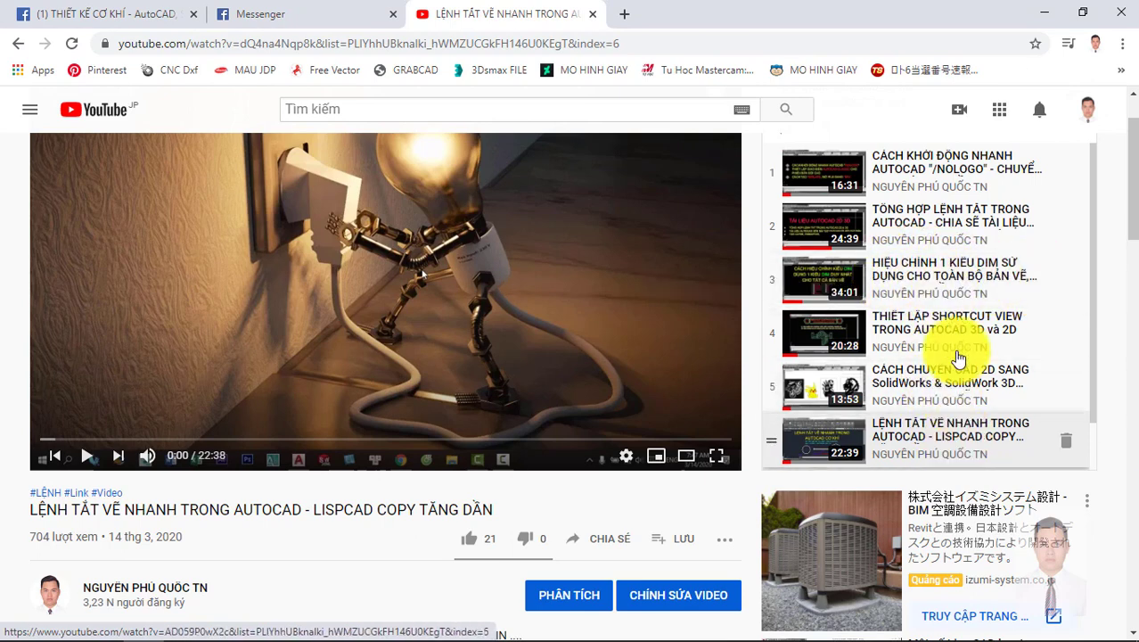
{"action": "left_click", "coordinate": [1043, 11]}
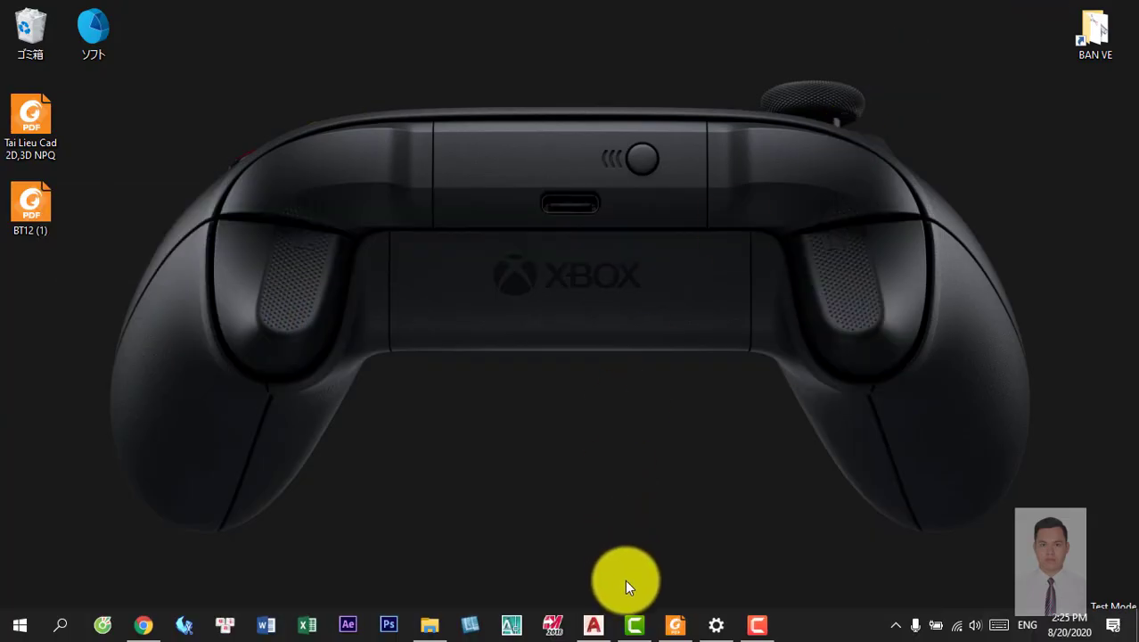
Step: Launch AutoCAD 2020 and create Drawing3 from the TCVN template
{"action": "left_click", "coordinate": [668, 626]}
{"action": "scroll", "coordinate": [641, 396], "scroll_direction": "down", "scroll_amount": 3}
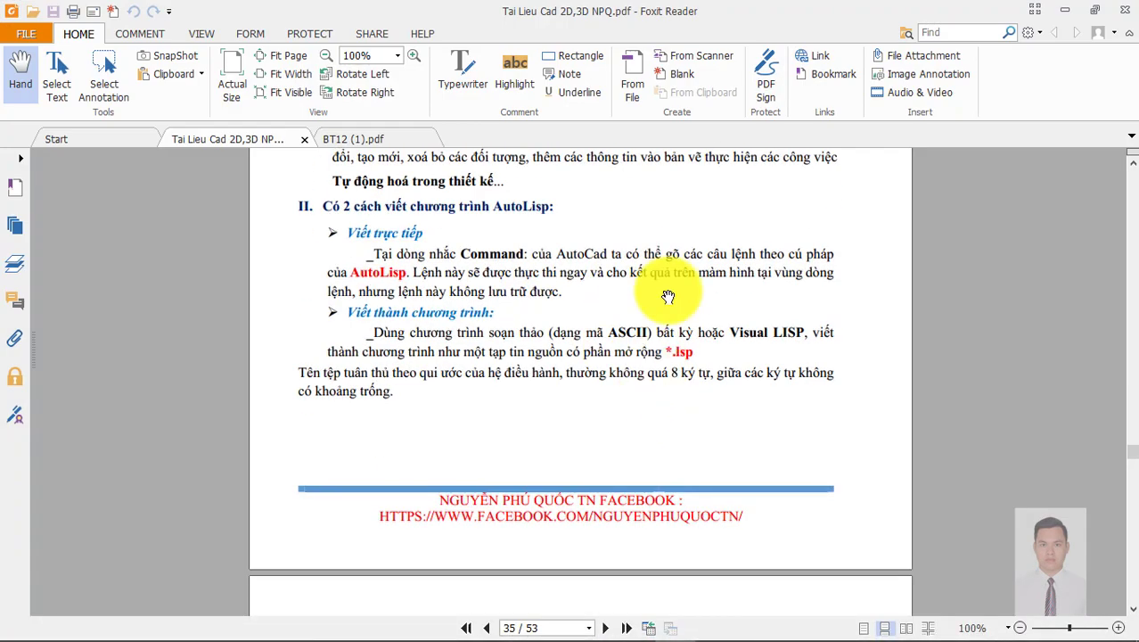
{"action": "left_click", "coordinate": [597, 629]}
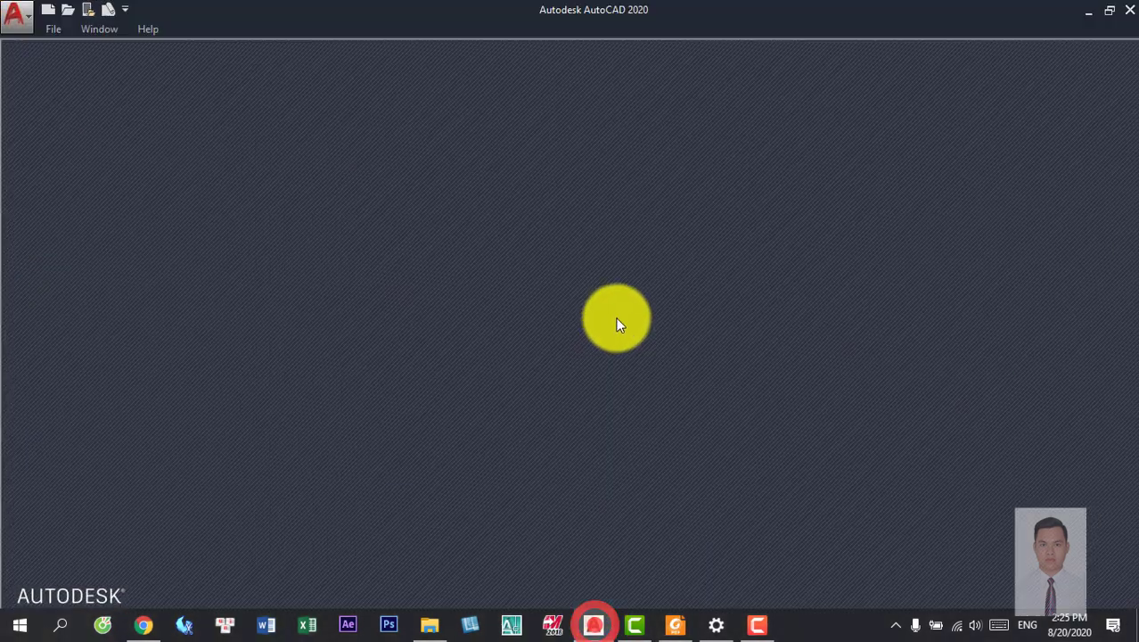
{"action": "left_click", "coordinate": [612, 301]}
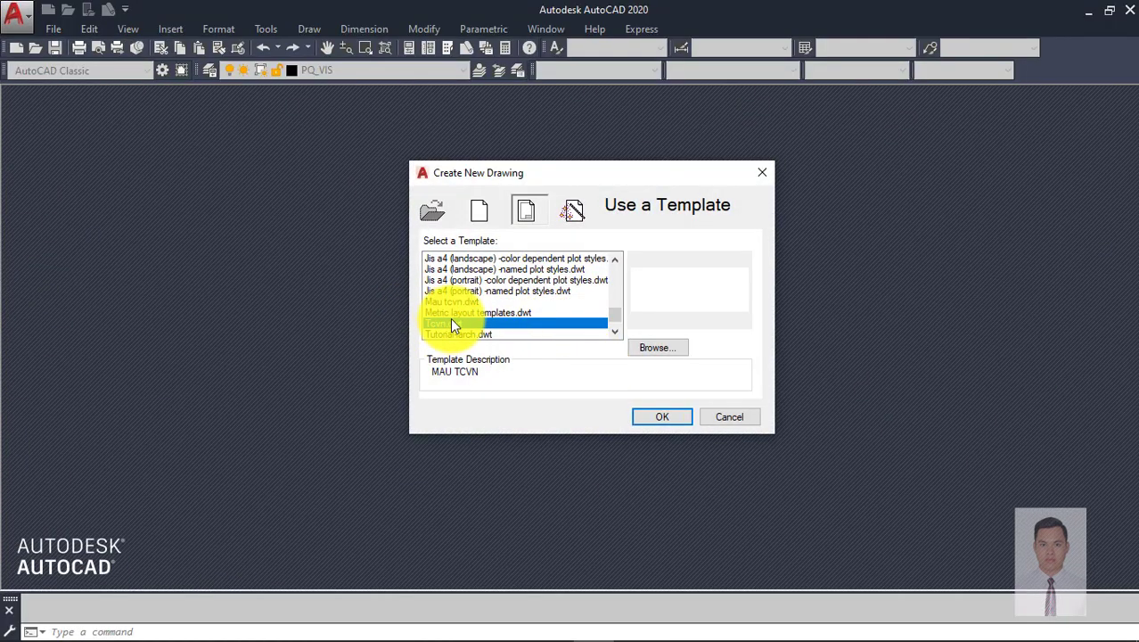
{"action": "left_click", "coordinate": [663, 416]}
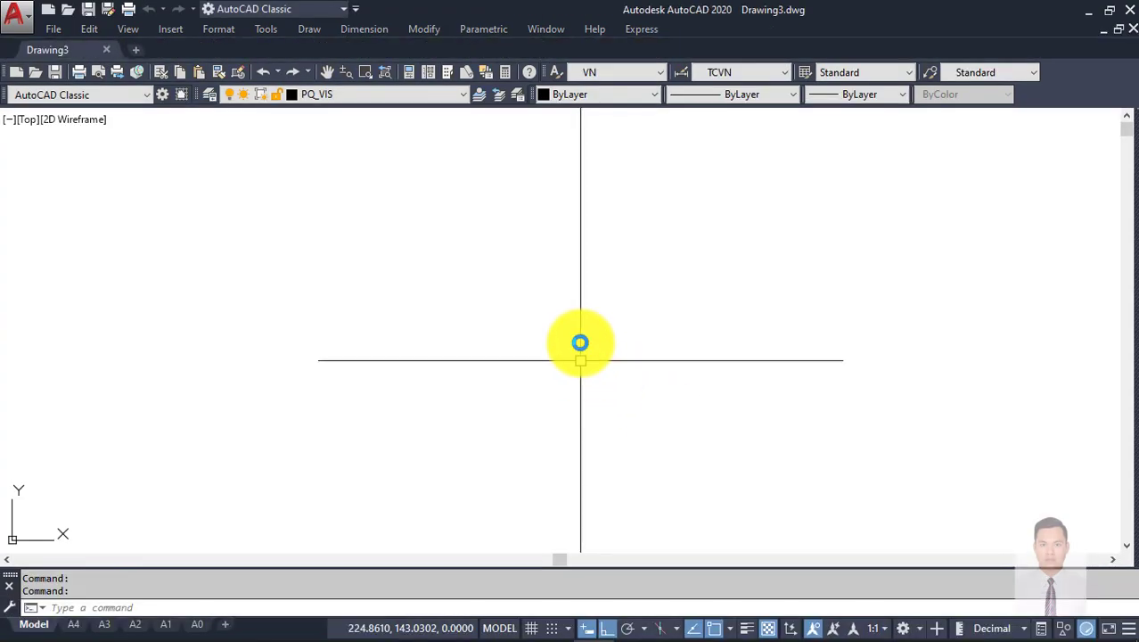
Step: Draw a rectangle by picking two opposite corners
{"action": "left_click", "coordinate": [511, 294]}
{"action": "left_click", "coordinate": [399, 265]}
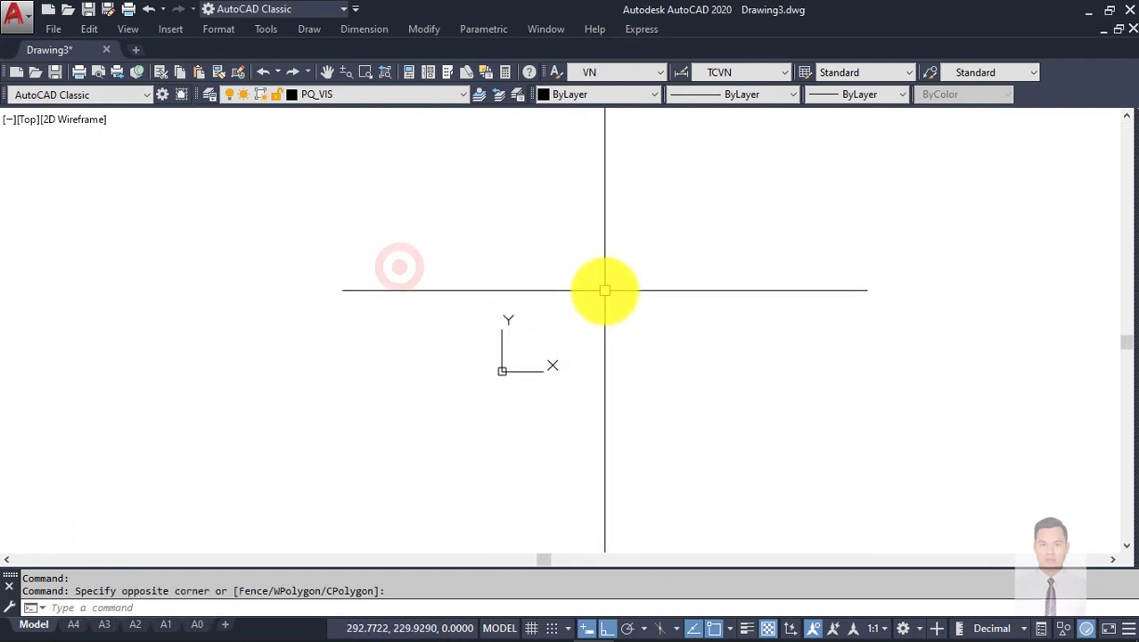
{"action": "scroll", "coordinate": [605, 289], "scroll_direction": "up", "scroll_amount": 3}
{"action": "middle_click_drag", "start_coordinate": [516, 313], "coordinate": [482, 274]}
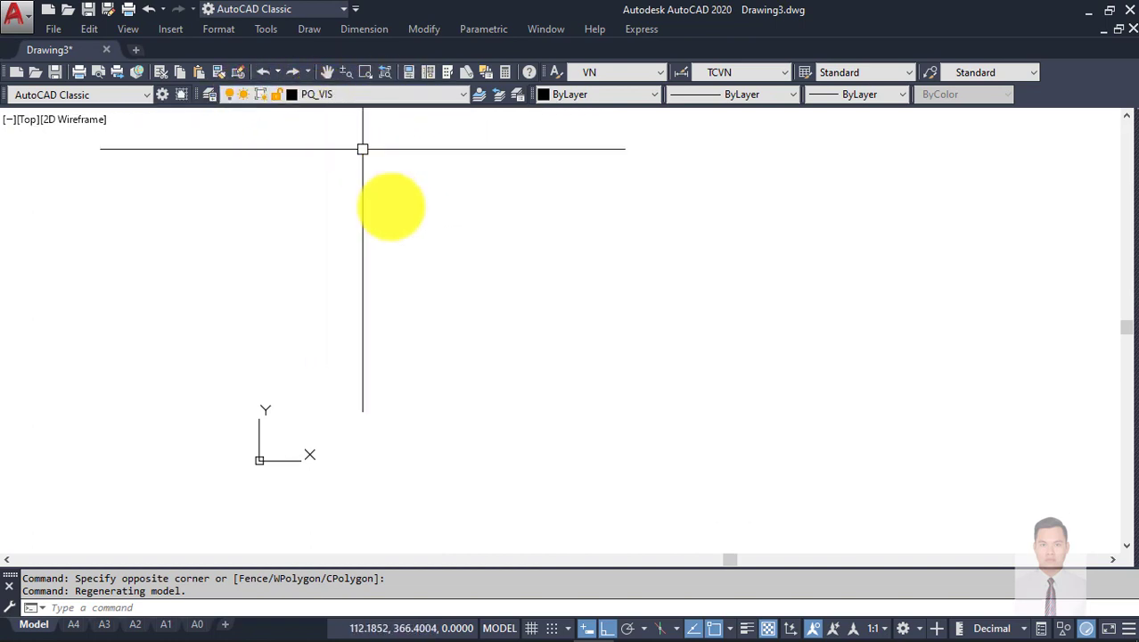
{"action": "mouse_move", "coordinate": [362, 149]}
{"action": "middle_mouse_down"}
{"action": "mouse_move", "coordinate": [486, 298]}
{"action": "mouse_move", "coordinate": [456, 298]}
{"action": "middle_mouse_up"}
{"action": "type", "text": "c"}
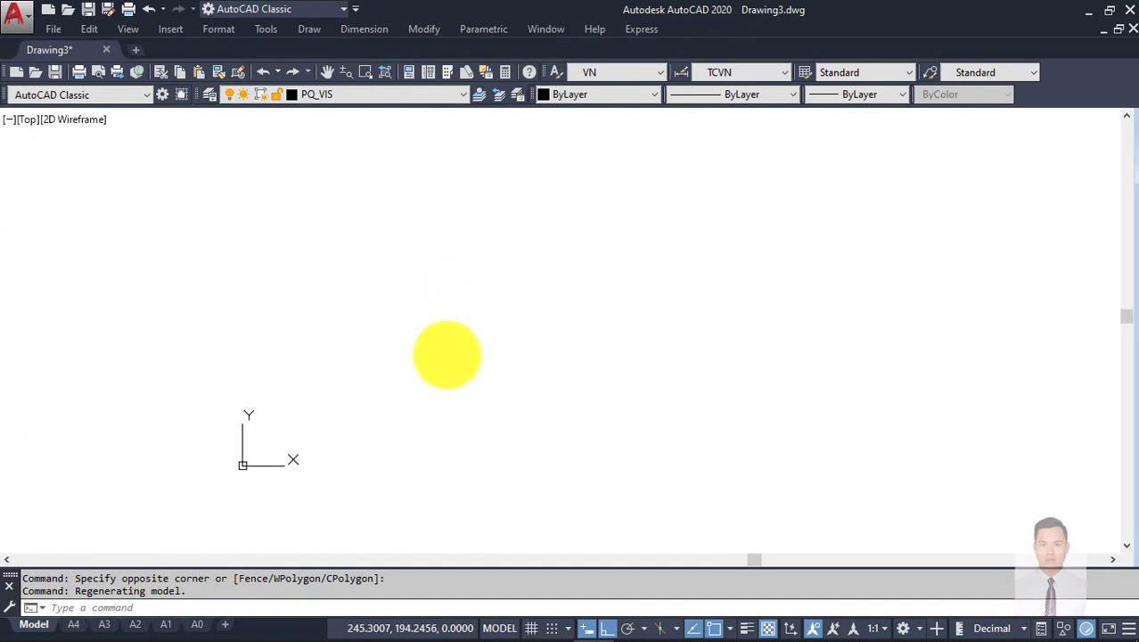
{"action": "key", "text": "Return"}
{"action": "left_click", "coordinate": [440, 360]}
{"action": "left_click", "coordinate": [664, 267]}
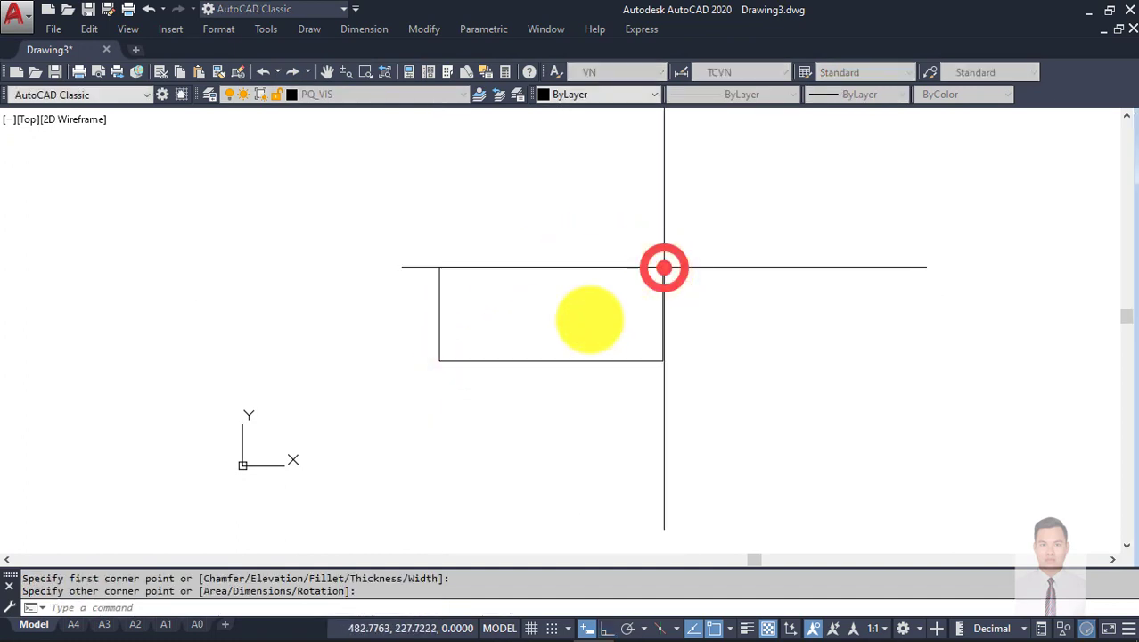
Step: Turn on lineweight display and draw a circle centred on the rectangle
{"action": "left_click", "coordinate": [746, 627]}
{"action": "middle_click_drag", "start_coordinate": [541, 292], "coordinate": [496, 293]}
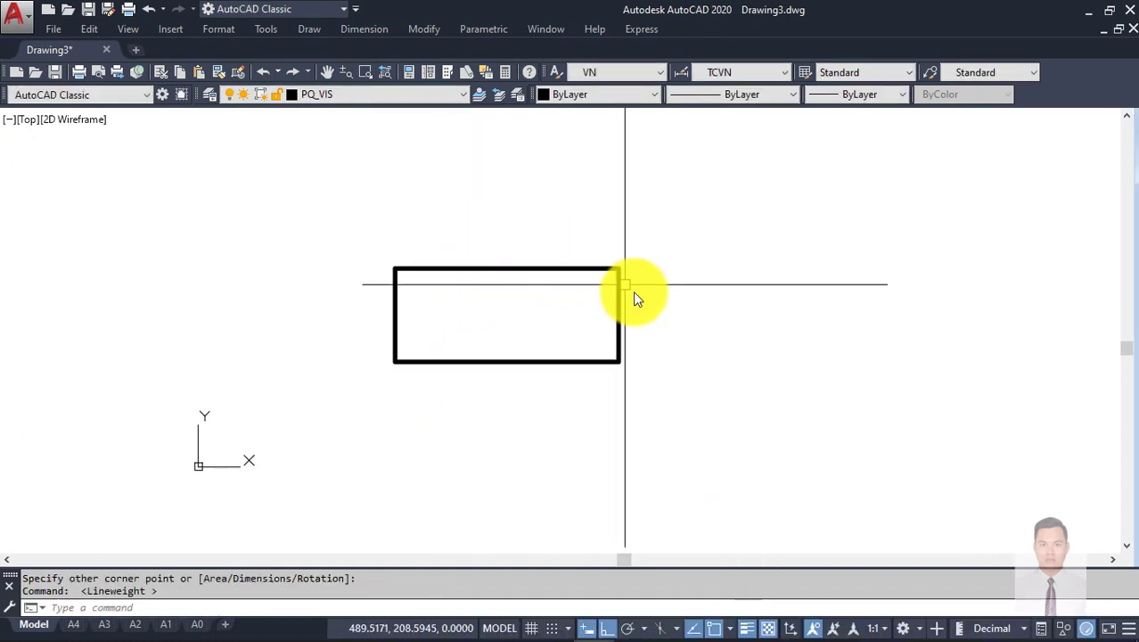
{"action": "type", "text": "c"}
{"action": "key", "text": "Return"}
{"action": "left_click", "coordinate": [507, 314]}
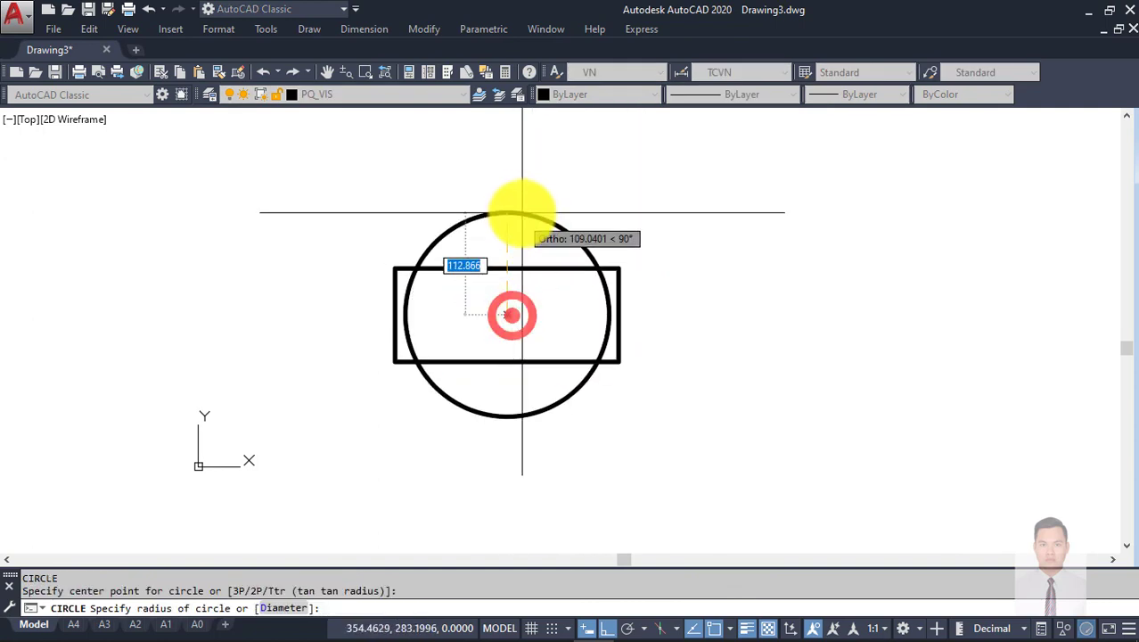
{"action": "left_click", "coordinate": [516, 217]}
{"action": "middle_click_drag", "start_coordinate": [522, 292], "coordinate": [584, 270]}
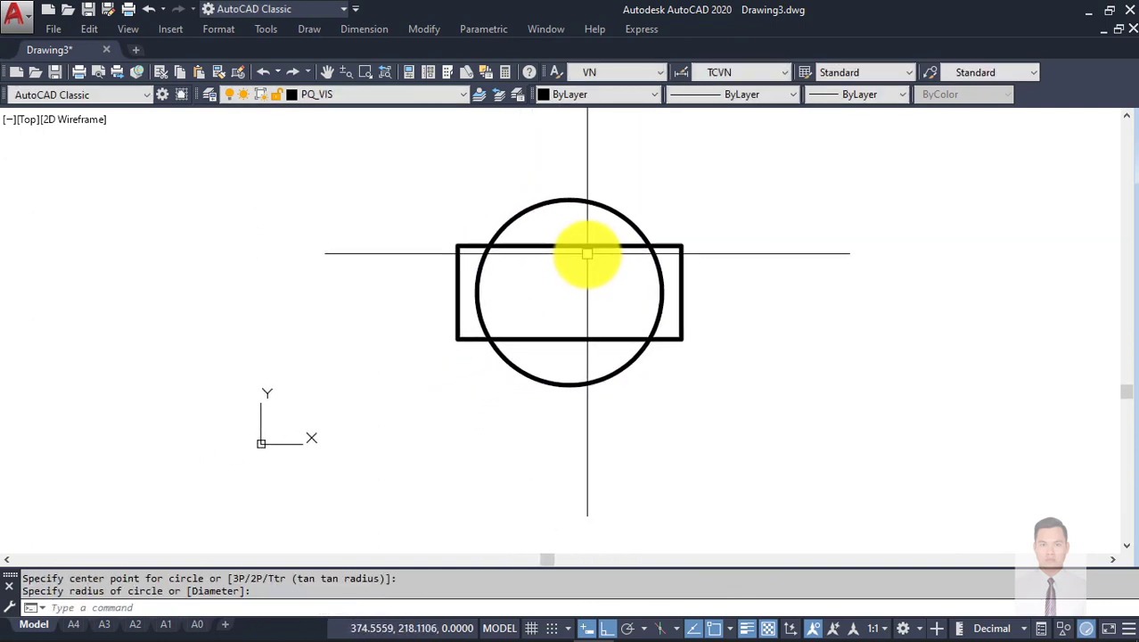
{"action": "key", "text": "Return"}
Step: Add a centre mark to the circle and select its lines
{"action": "left_click", "coordinate": [622, 209]}
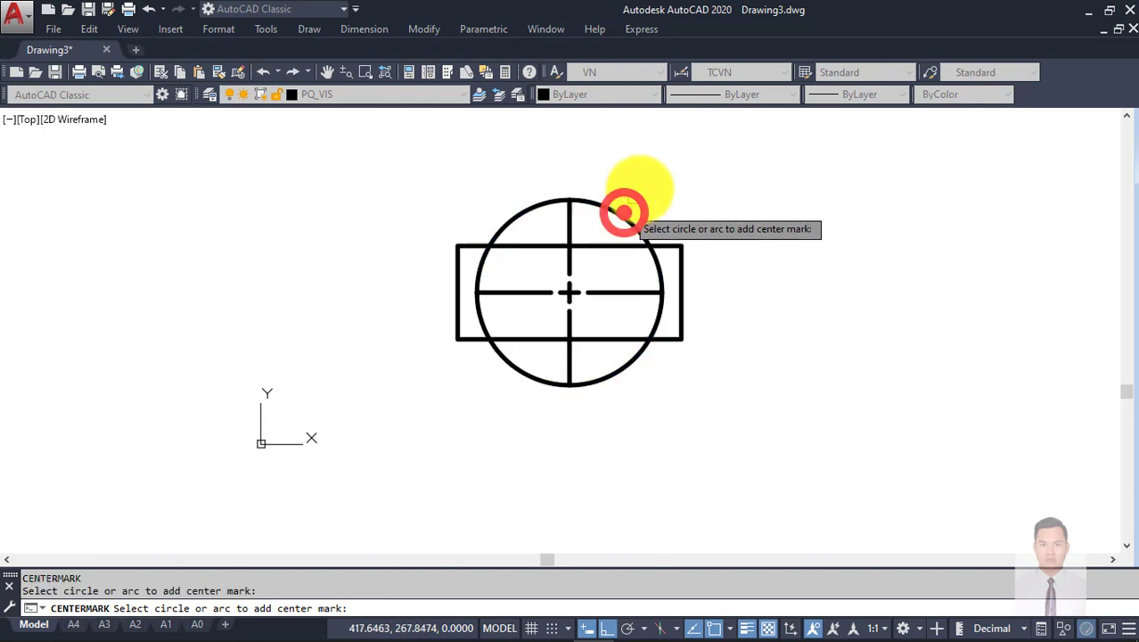
{"action": "key", "text": "Escape"}
{"action": "left_click", "coordinate": [591, 312]}
{"action": "left_click", "coordinate": [543, 265]}
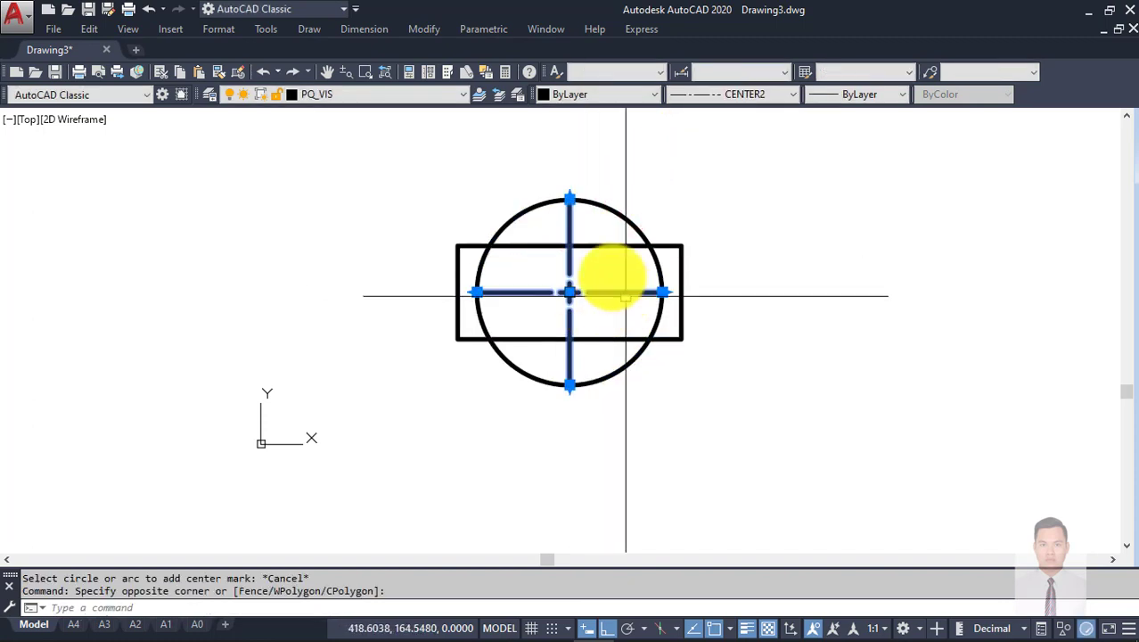
{"action": "scroll", "coordinate": [570, 291], "scroll_direction": "up", "scroll_amount": 4}
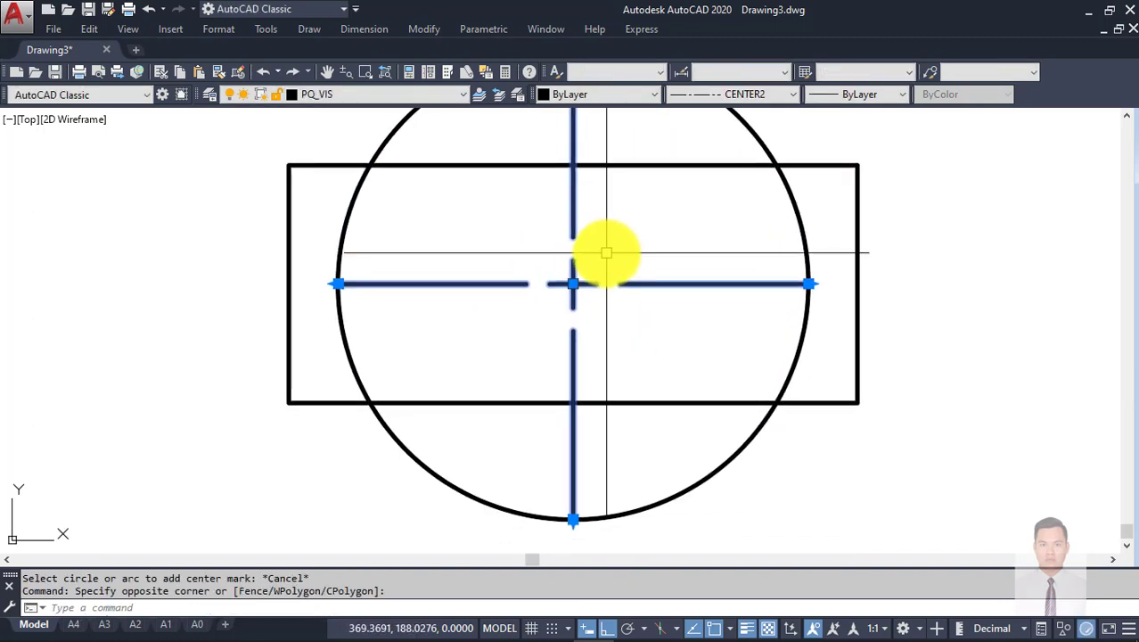
{"action": "scroll", "coordinate": [602, 249], "scroll_direction": "down", "scroll_amount": 4}
{"action": "left_click", "coordinate": [381, 94]}
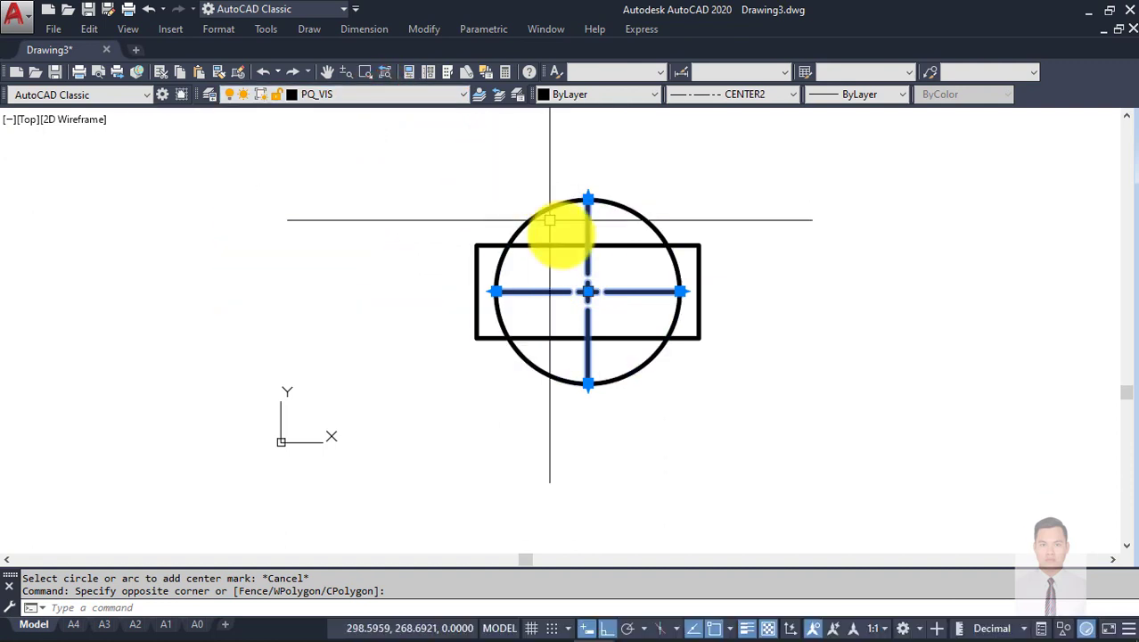
{"action": "key", "text": "Escape"}
Step: Move the centre-mark lines onto the PQ_CEN layer
{"action": "left_click", "coordinate": [616, 309]}
{"action": "left_click", "coordinate": [563, 265]}
{"action": "left_click", "coordinate": [394, 94]}
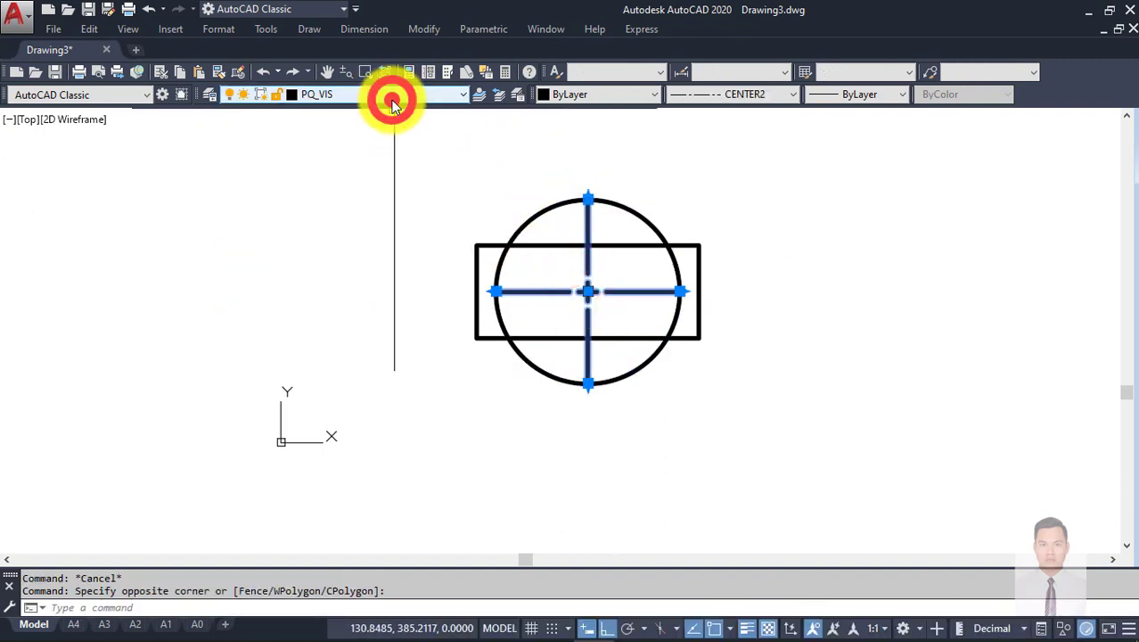
{"action": "left_click", "coordinate": [341, 179]}
{"action": "key", "text": "Escape"}
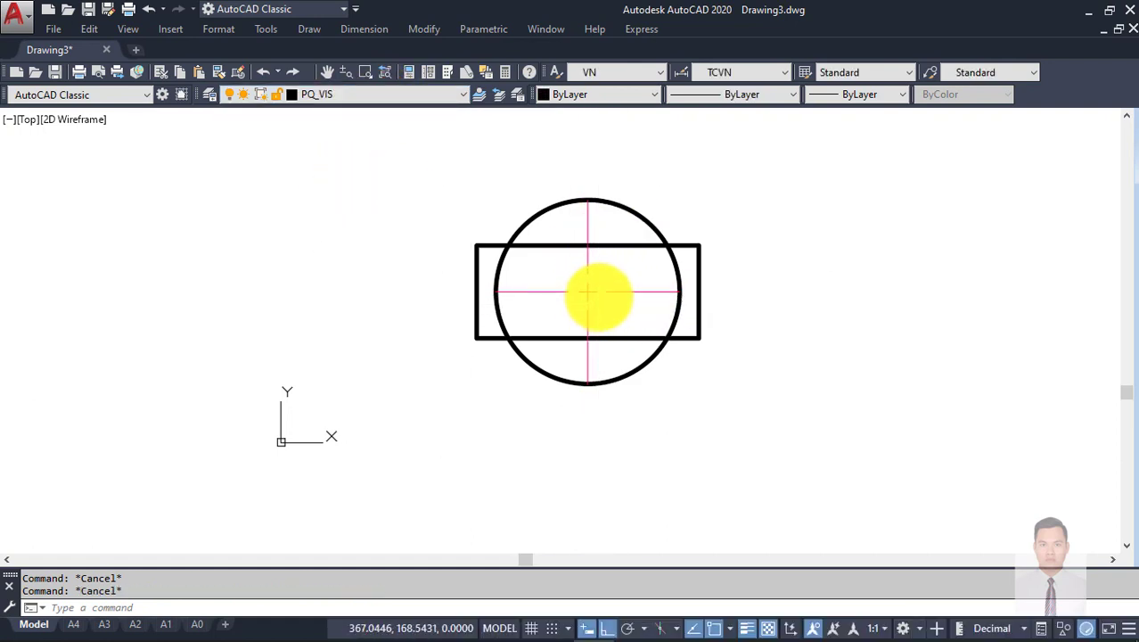
Step: Erase the centre-mark lines and make PQ_CEN the current layer
{"action": "left_click", "coordinate": [610, 306]}
{"action": "left_click", "coordinate": [572, 262]}
{"action": "type", "text": "E"}
{"action": "key", "text": "Return"}
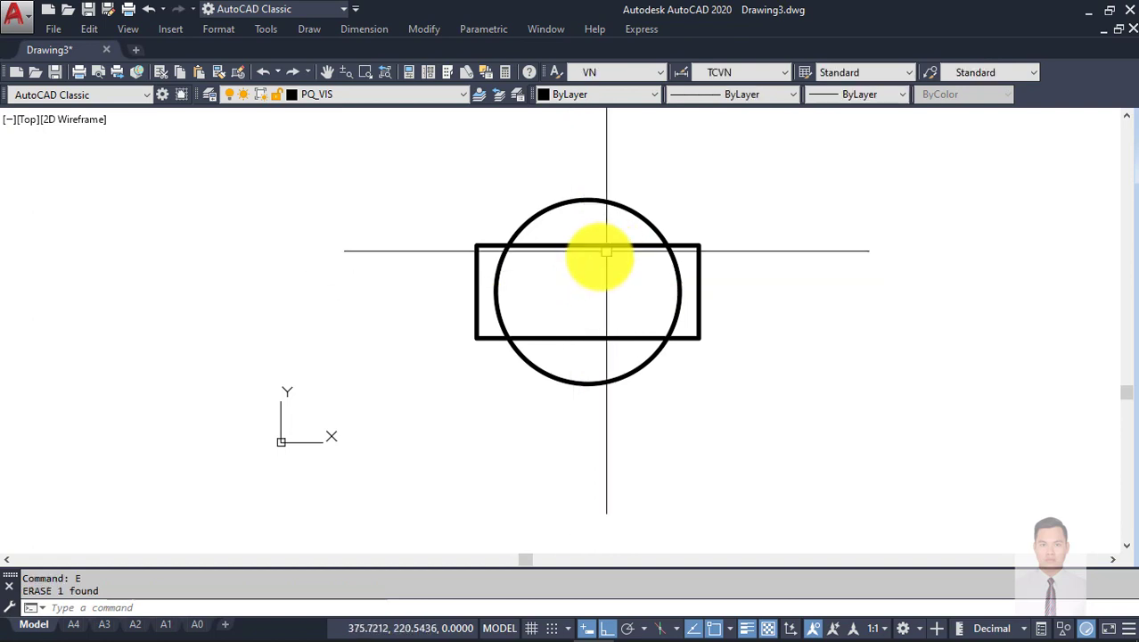
{"action": "middle_click_drag", "start_coordinate": [586, 300], "coordinate": [566, 282]}
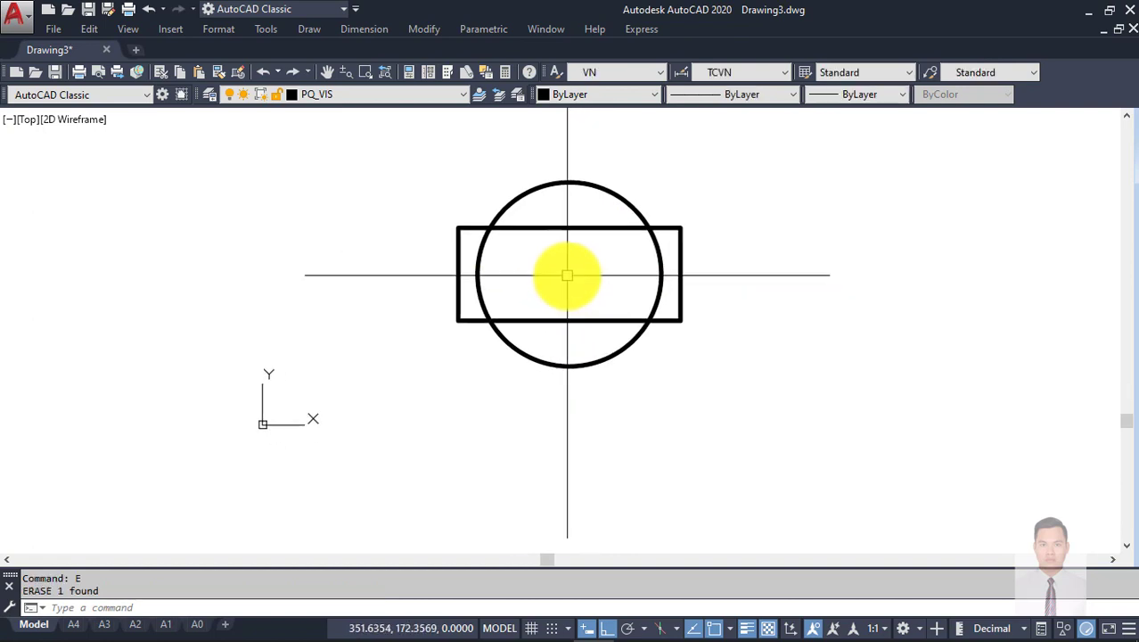
{"action": "key", "text": "Return"}
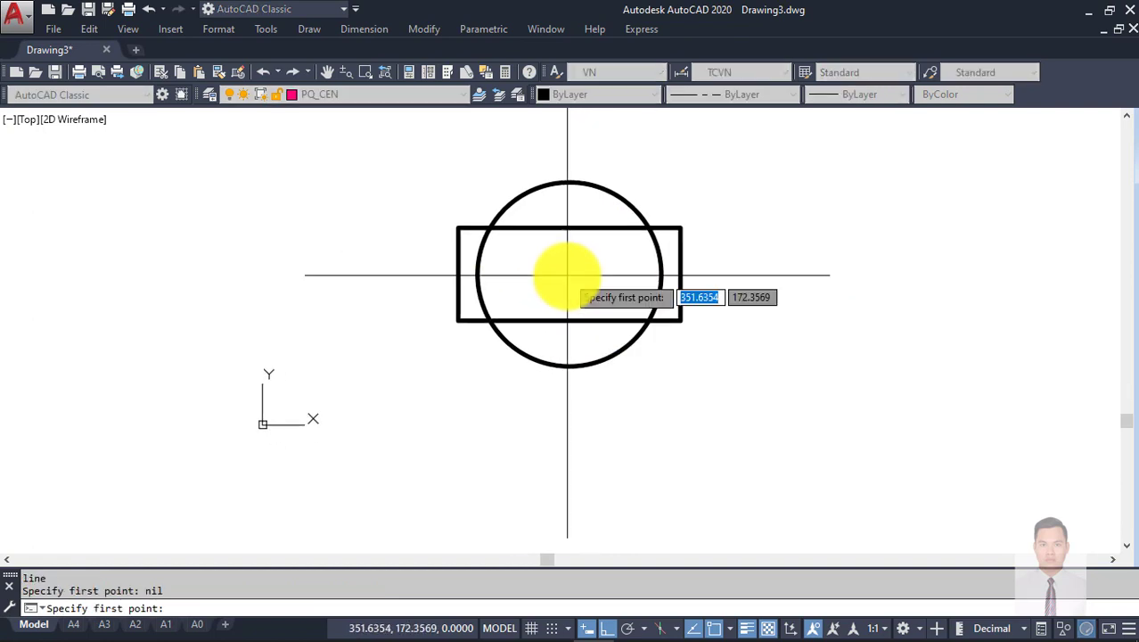
{"action": "key", "text": "Escape"}
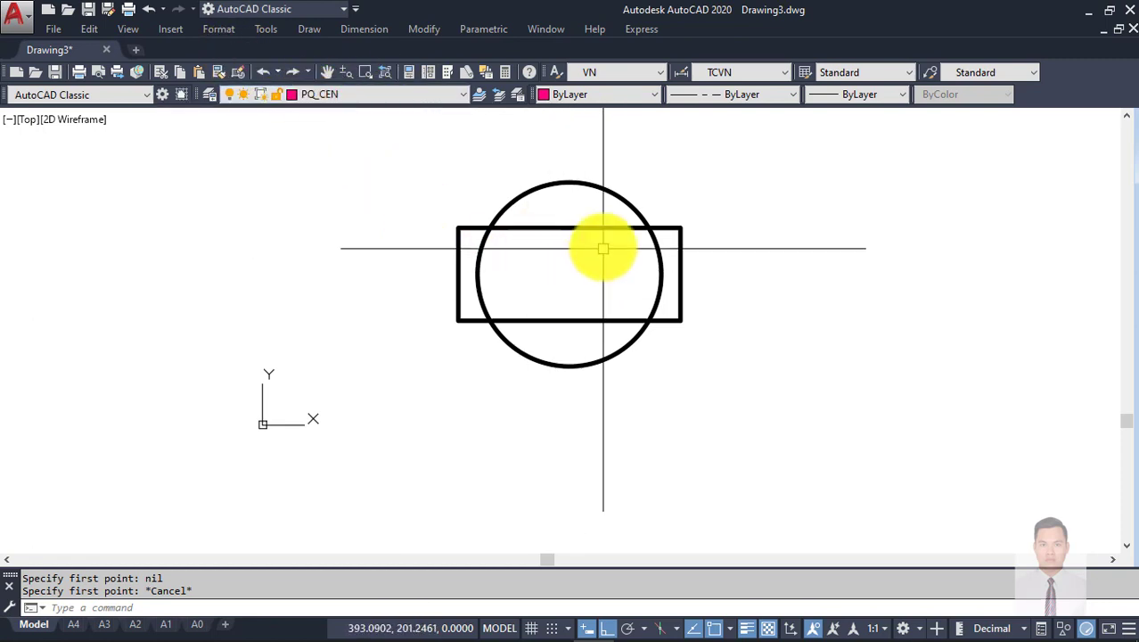
Step: Add a centre mark to the circle with CE
{"action": "type", "text": "ce"}
{"action": "key", "text": "Return"}
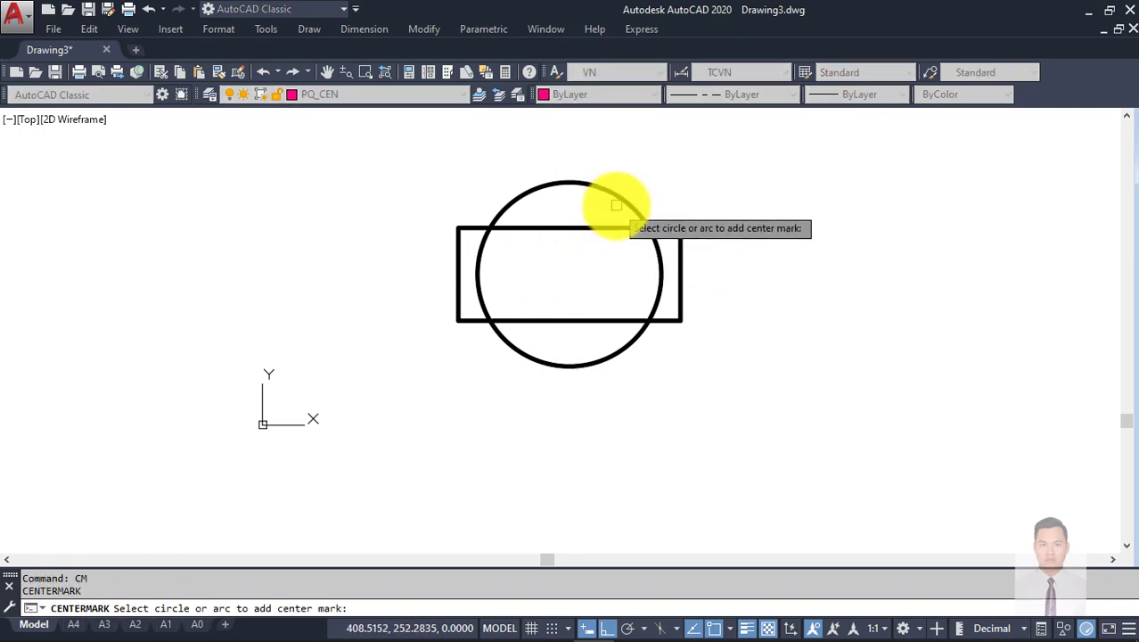
{"action": "left_click", "coordinate": [615, 200]}
{"action": "key", "text": "Escape"}
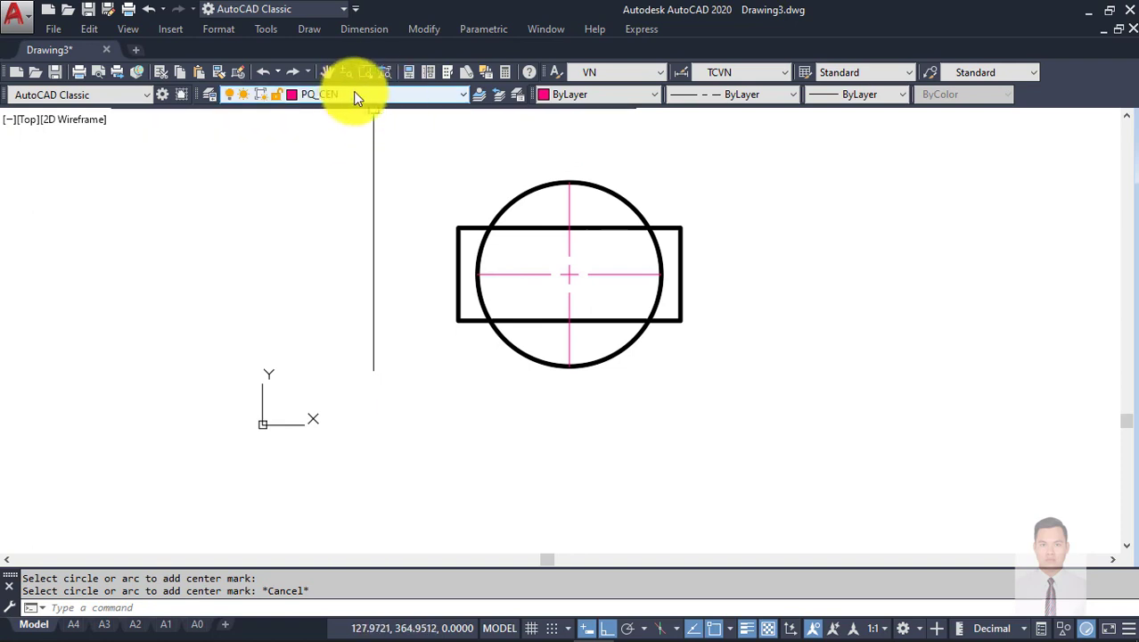
{"action": "middle_click_drag", "start_coordinate": [684, 273], "coordinate": [634, 289]}
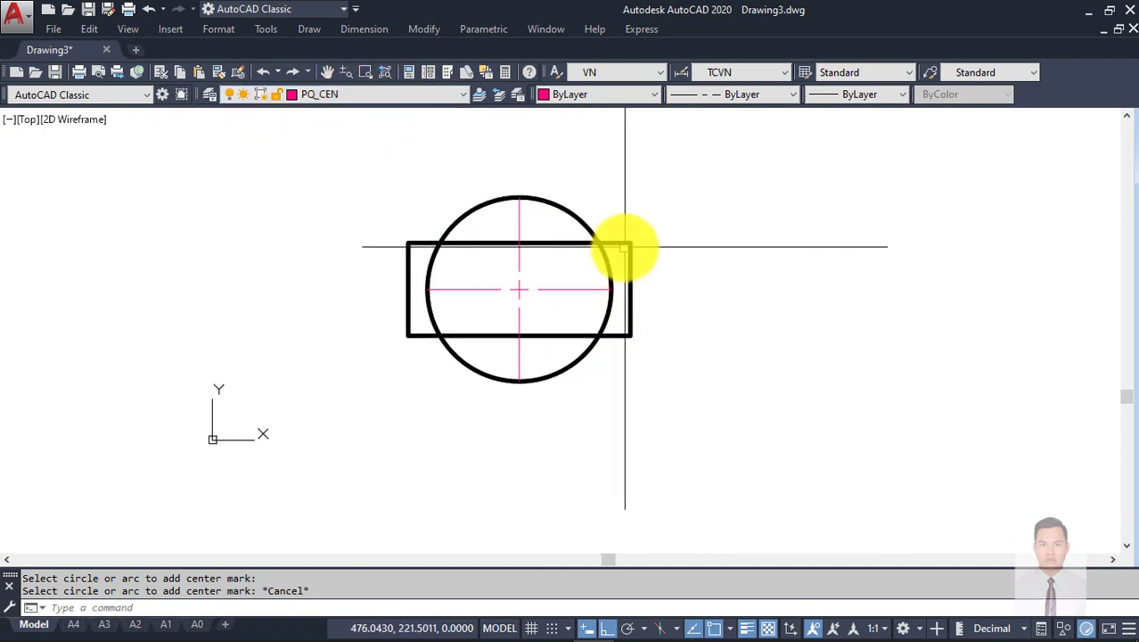
{"action": "scroll", "coordinate": [615, 245], "scroll_direction": "up", "scroll_amount": 2}
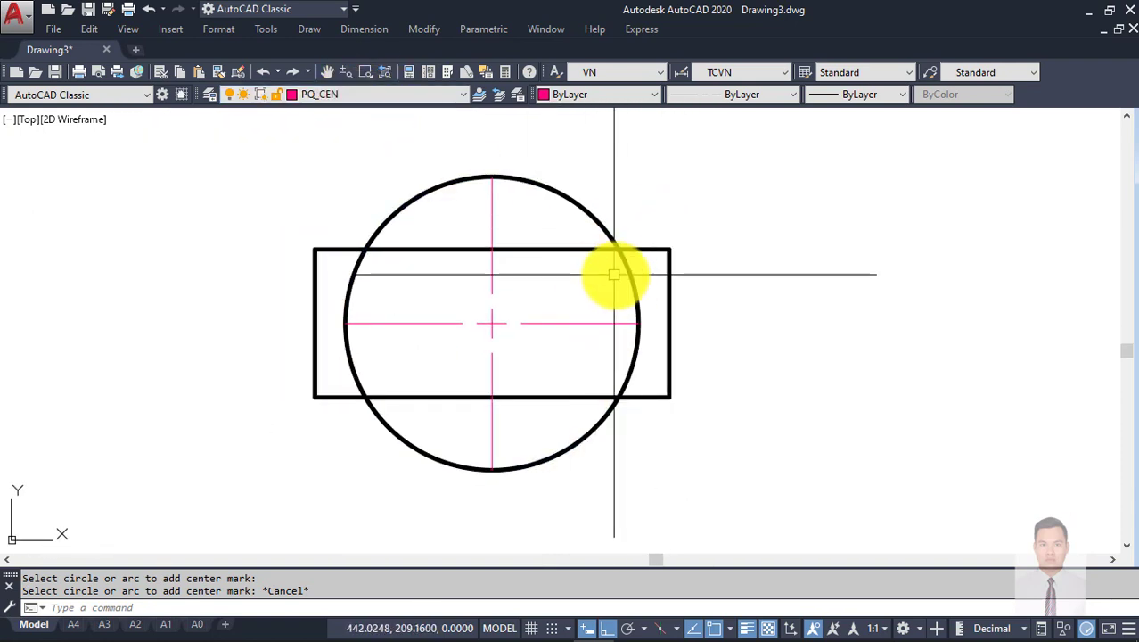
{"action": "key", "text": "Escape"}
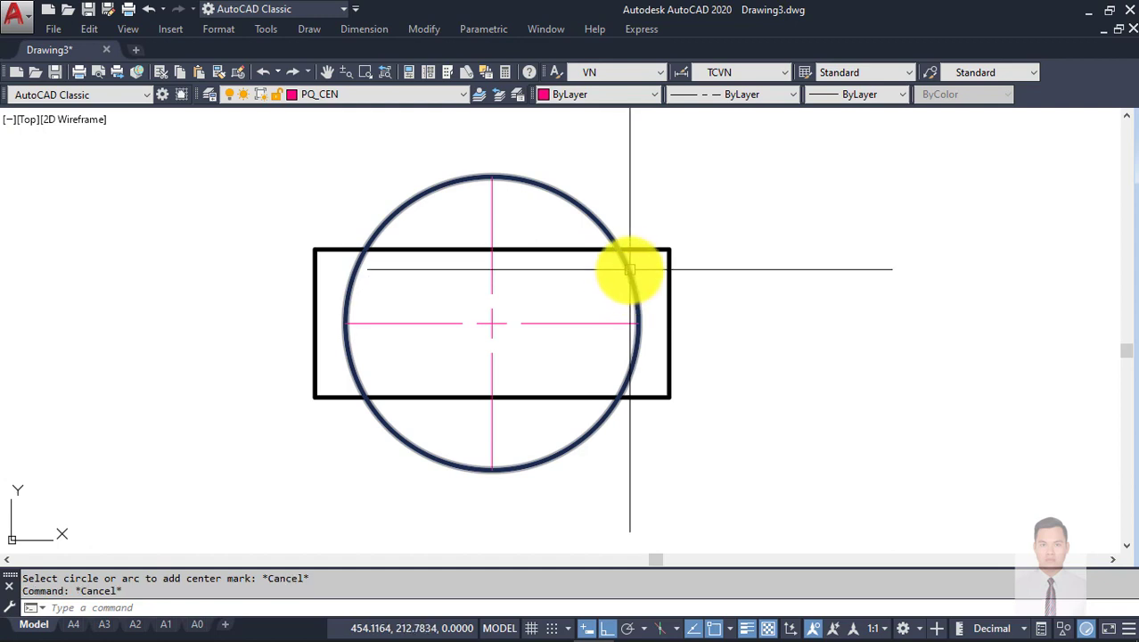
Step: Make the circle's layer PQ_VIS current using the layer-from-object command
{"action": "type", "text": "32"}
{"action": "key", "text": "Return"}
{"action": "key", "text": "Escape"}
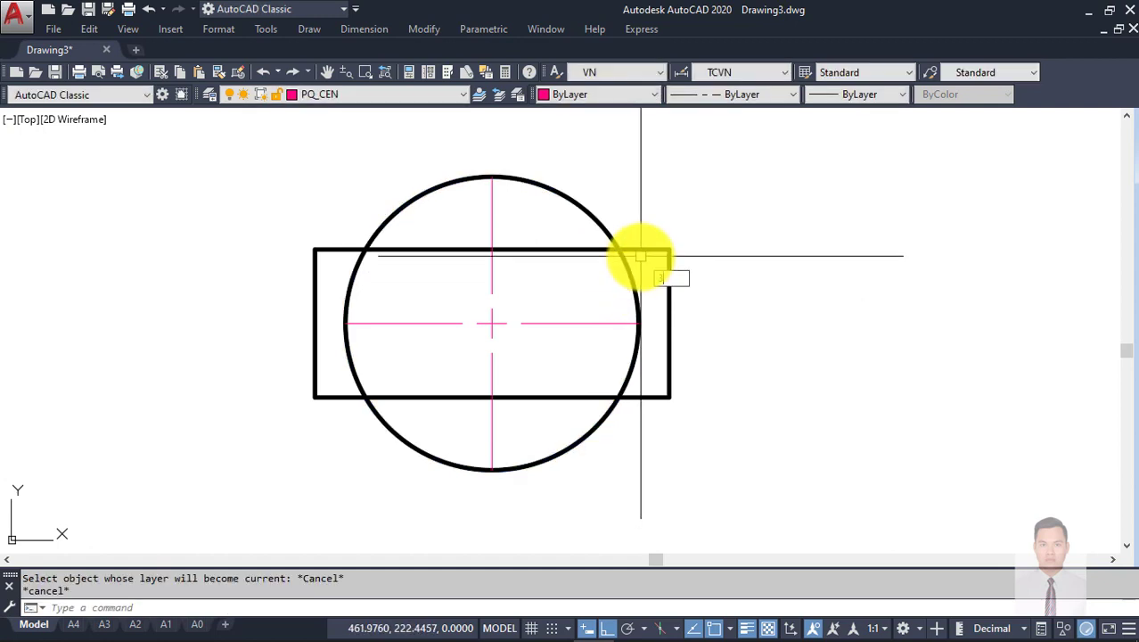
{"action": "type", "text": "32"}
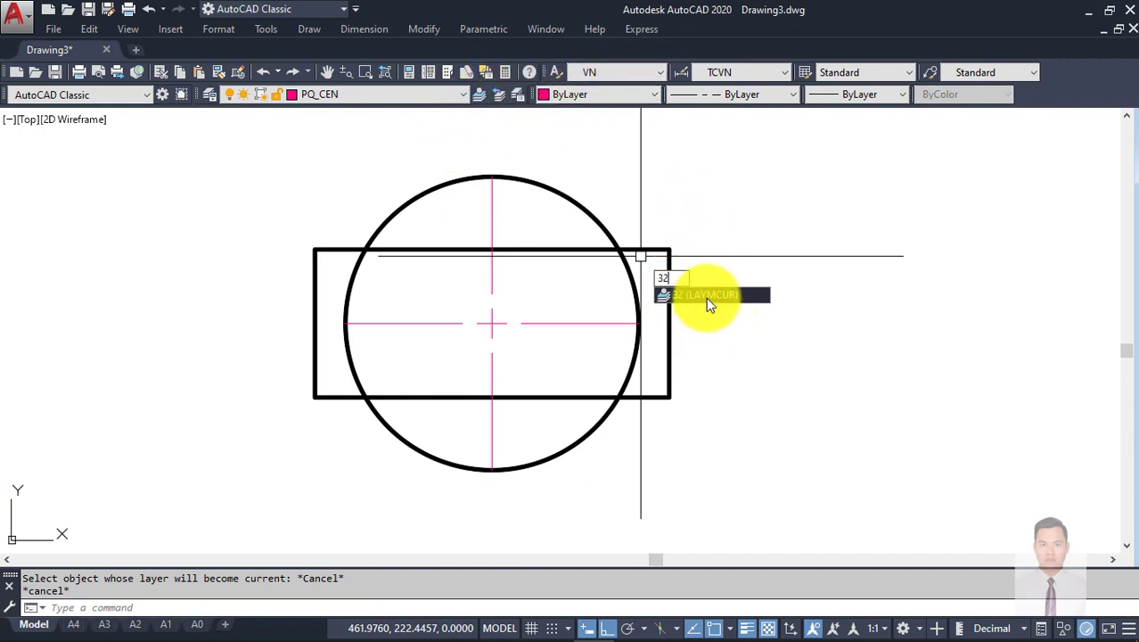
{"action": "mouse_move", "coordinate": [704, 294]}
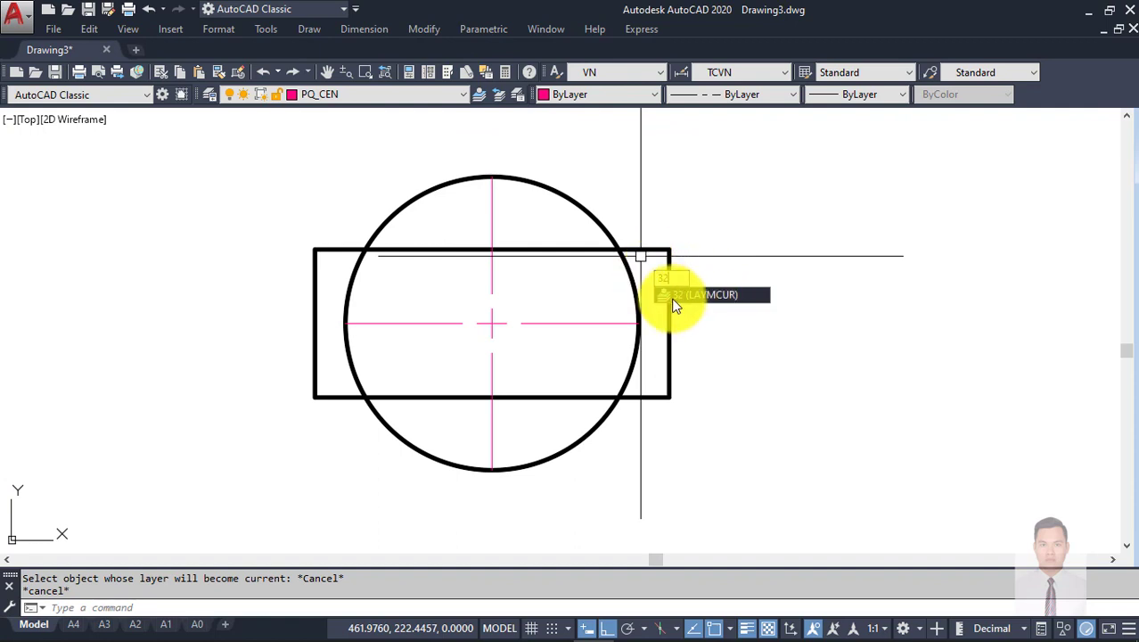
{"action": "left_click", "coordinate": [685, 297]}
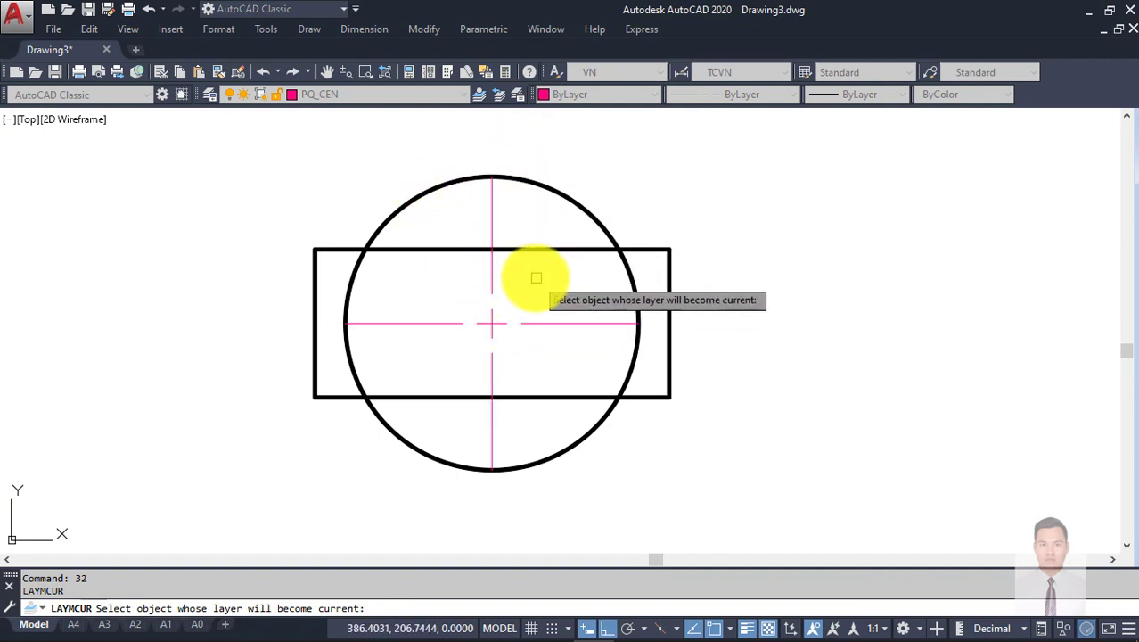
{"action": "left_click", "coordinate": [581, 207]}
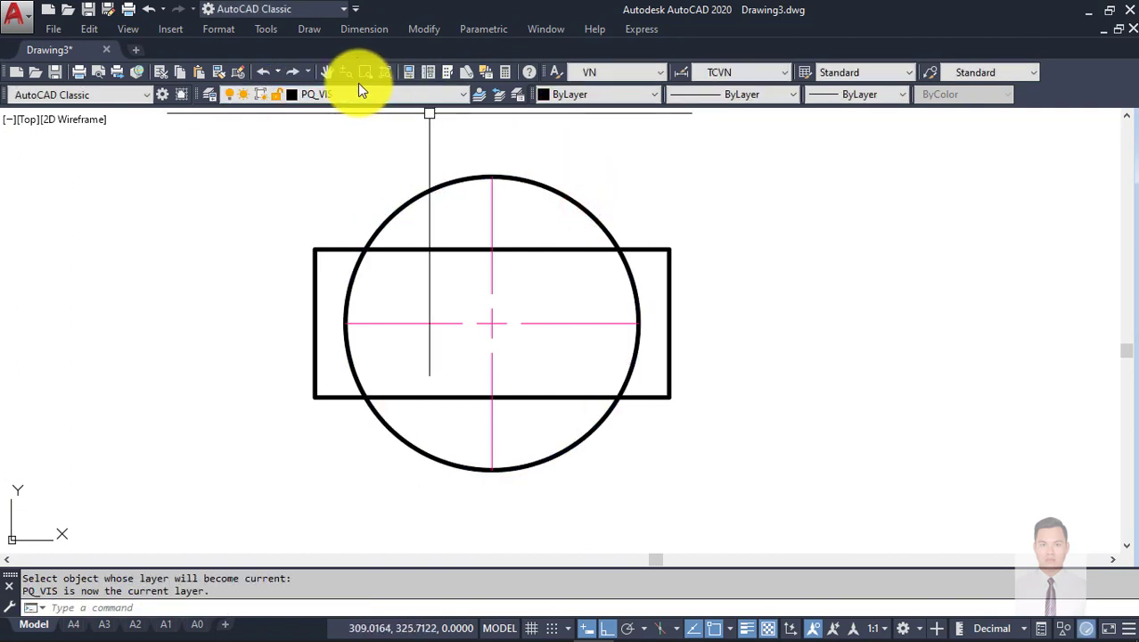
{"action": "key", "text": "Escape"}
{"action": "key", "text": "Escape"}
Step: Dimension the rectangle's right edge as 107.13 with DLI and add another dimension above
{"action": "middle_click_drag", "start_coordinate": [706, 314], "coordinate": [669, 310]}
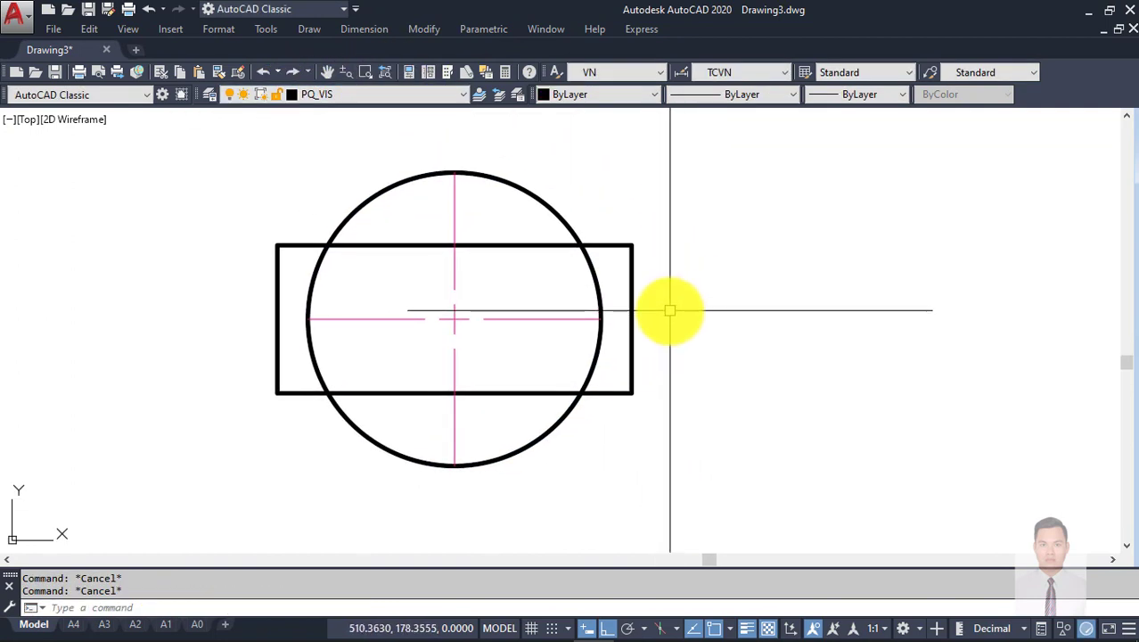
{"action": "type", "text": "dli"}
{"action": "key", "text": "Return"}
{"action": "key", "text": "Return"}
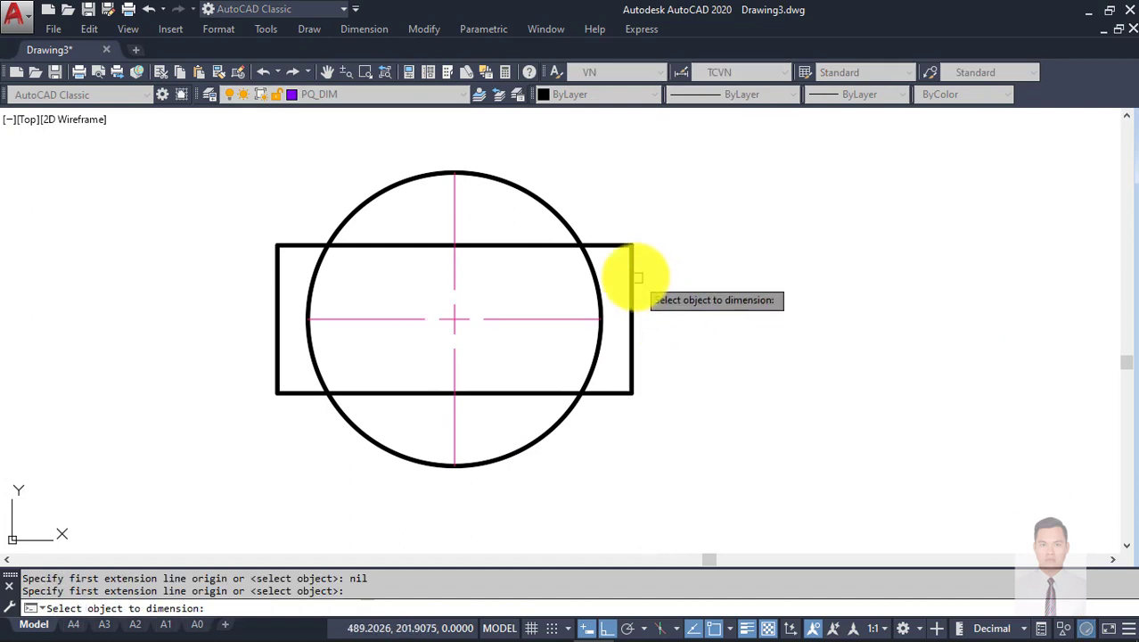
{"action": "left_click", "coordinate": [631, 273]}
{"action": "left_click", "coordinate": [690, 281]}
{"action": "scroll", "coordinate": [684, 285], "scroll_direction": "up", "scroll_amount": 5}
{"action": "scroll", "coordinate": [682, 274], "scroll_direction": "down", "scroll_amount": 7}
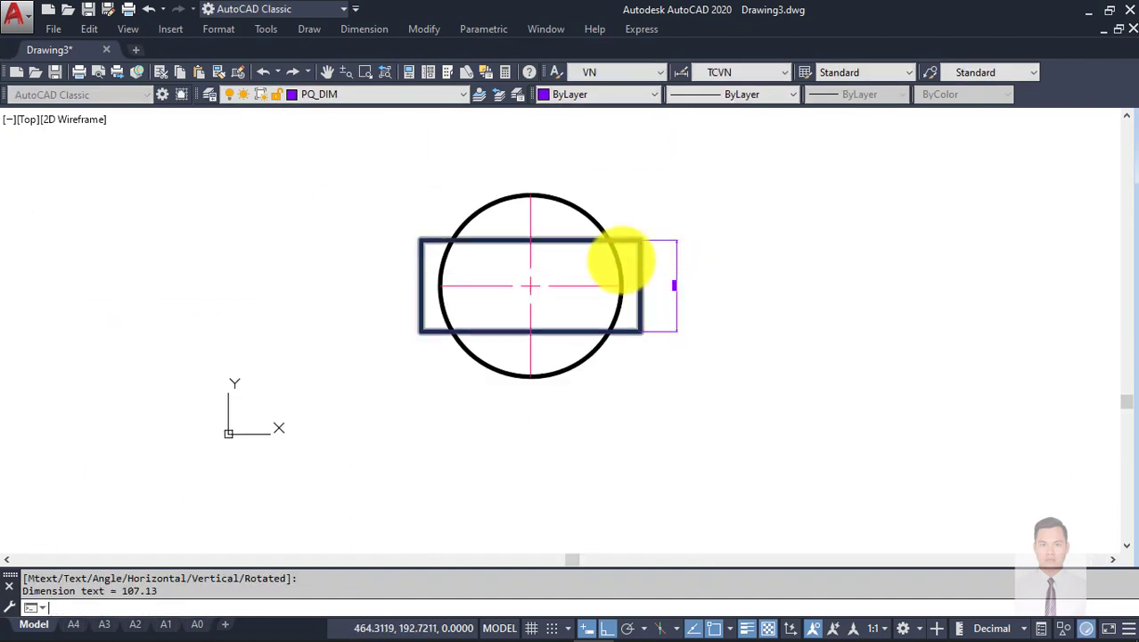
{"action": "key", "text": "Return"}
{"action": "right_click", "coordinate": [623, 242]}
{"action": "left_click", "coordinate": [623, 242]}
{"action": "left_click", "coordinate": [611, 165]}
Step: Switch to Foxit Reader and scroll to page 40, Chương VI's list of 3D commands
{"action": "key", "text": "alt+Tab"}
{"action": "scroll", "coordinate": [533, 343], "scroll_direction": "down", "scroll_amount": 2}
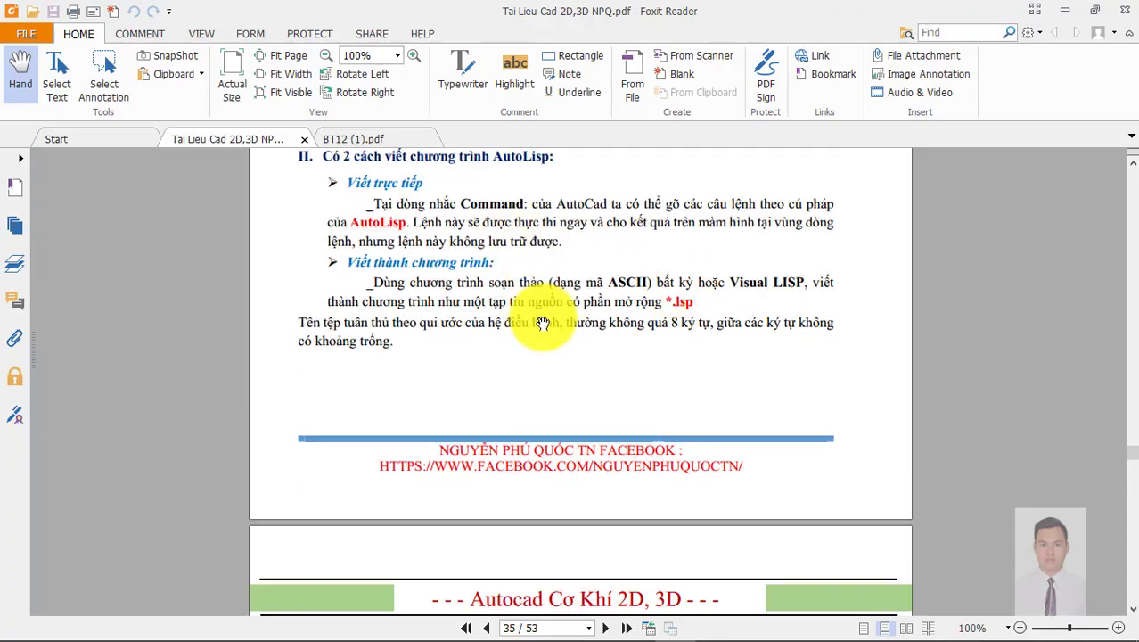
{"action": "scroll", "coordinate": [566, 306], "scroll_direction": "down", "scroll_amount": 3}
{"action": "scroll", "coordinate": [579, 317], "scroll_direction": "down", "scroll_amount": 4}
{"action": "scroll", "coordinate": [610, 331], "scroll_direction": "down", "scroll_amount": 3}
{"action": "scroll", "coordinate": [617, 346], "scroll_direction": "down", "scroll_amount": 1}
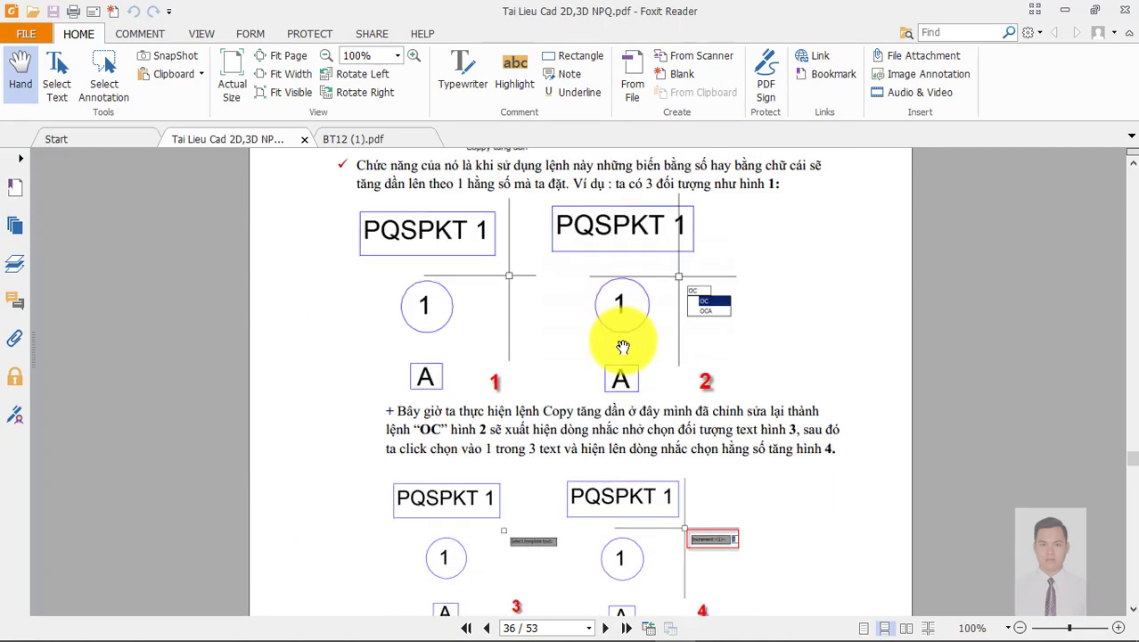
{"action": "scroll", "coordinate": [622, 359], "scroll_direction": "down", "scroll_amount": 5}
{"action": "scroll", "coordinate": [627, 320], "scroll_direction": "down", "scroll_amount": 5}
{"action": "scroll", "coordinate": [630, 321], "scroll_direction": "down", "scroll_amount": 5}
{"action": "scroll", "coordinate": [660, 348], "scroll_direction": "down", "scroll_amount": 4}
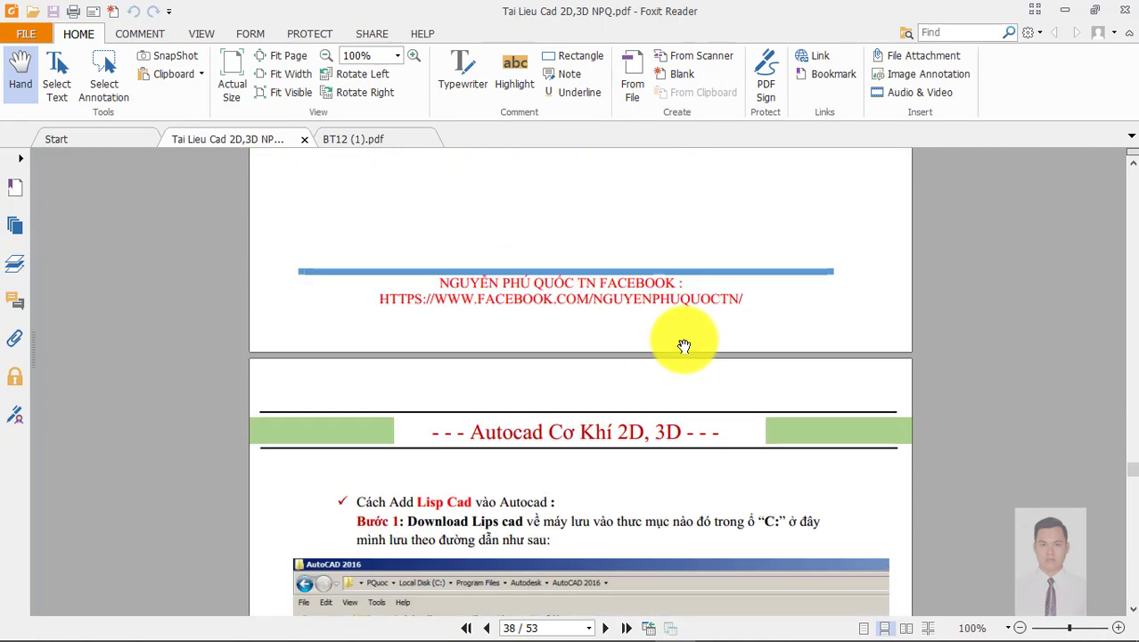
{"action": "scroll", "coordinate": [687, 345], "scroll_direction": "down", "scroll_amount": 3}
{"action": "scroll", "coordinate": [695, 351], "scroll_direction": "down", "scroll_amount": 5}
{"action": "scroll", "coordinate": [719, 330], "scroll_direction": "down", "scroll_amount": 4}
{"action": "scroll", "coordinate": [661, 253], "scroll_direction": "down", "scroll_amount": 5}
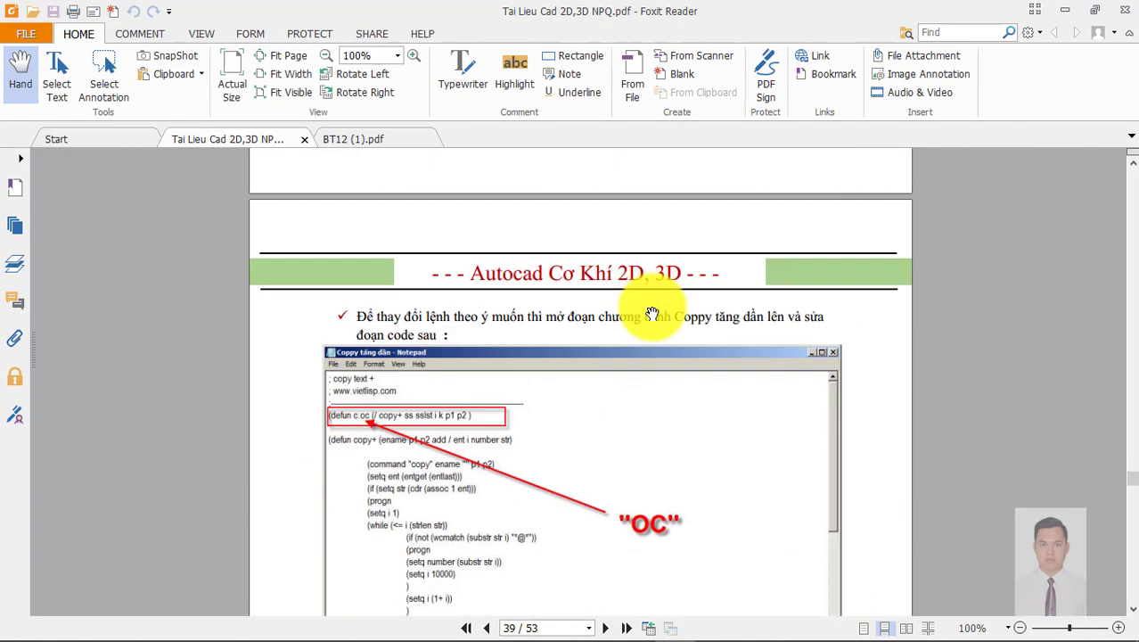
{"action": "scroll", "coordinate": [629, 401], "scroll_direction": "down", "scroll_amount": 5}
{"action": "scroll", "coordinate": [644, 383], "scroll_direction": "up", "scroll_amount": 1}
{"action": "scroll", "coordinate": [644, 385], "scroll_direction": "down", "scroll_amount": 5}
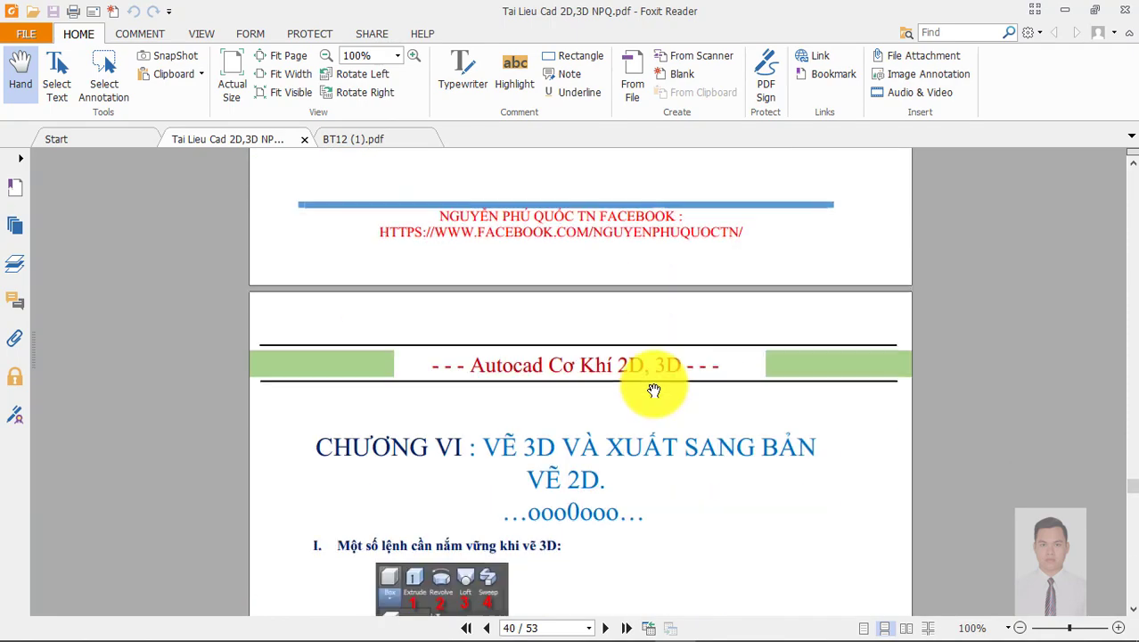
{"action": "scroll", "coordinate": [651, 383], "scroll_direction": "down", "scroll_amount": 3}
{"action": "scroll", "coordinate": [654, 379], "scroll_direction": "up", "scroll_amount": 1}
{"action": "scroll", "coordinate": [651, 374], "scroll_direction": "up", "scroll_amount": 3}
Step: Switch the tutorial PDF to full-screen view
{"action": "scroll", "coordinate": [655, 370], "scroll_direction": "down", "scroll_amount": 1, "text": "ctrl"}
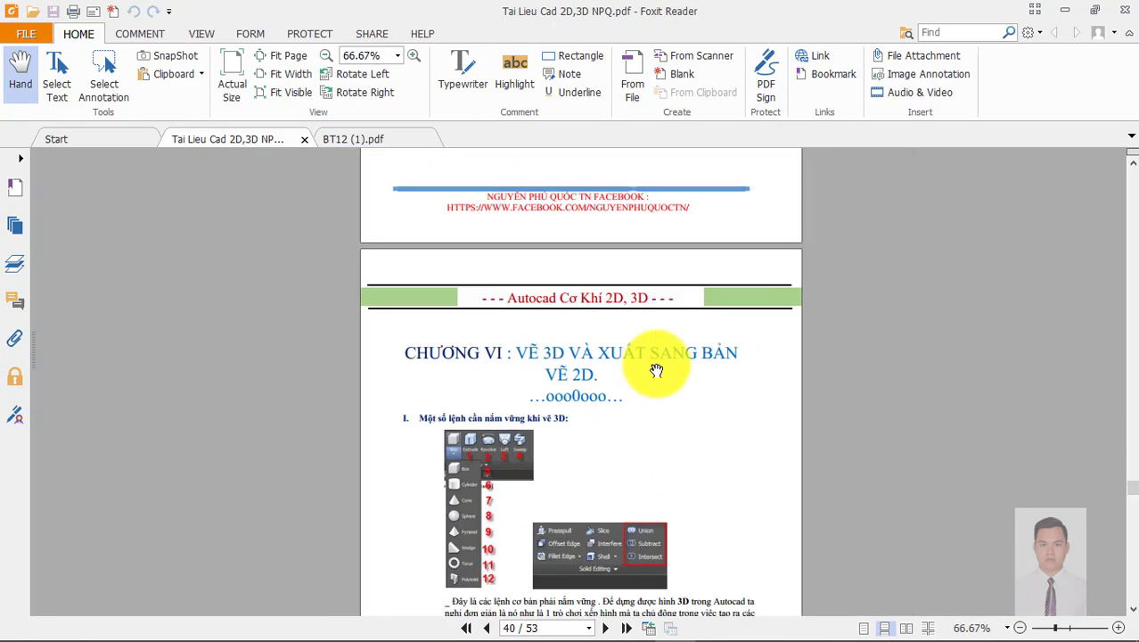
{"action": "scroll", "coordinate": [625, 389], "scroll_direction": "down", "scroll_amount": 3}
{"action": "left_click", "coordinate": [1033, 7]}
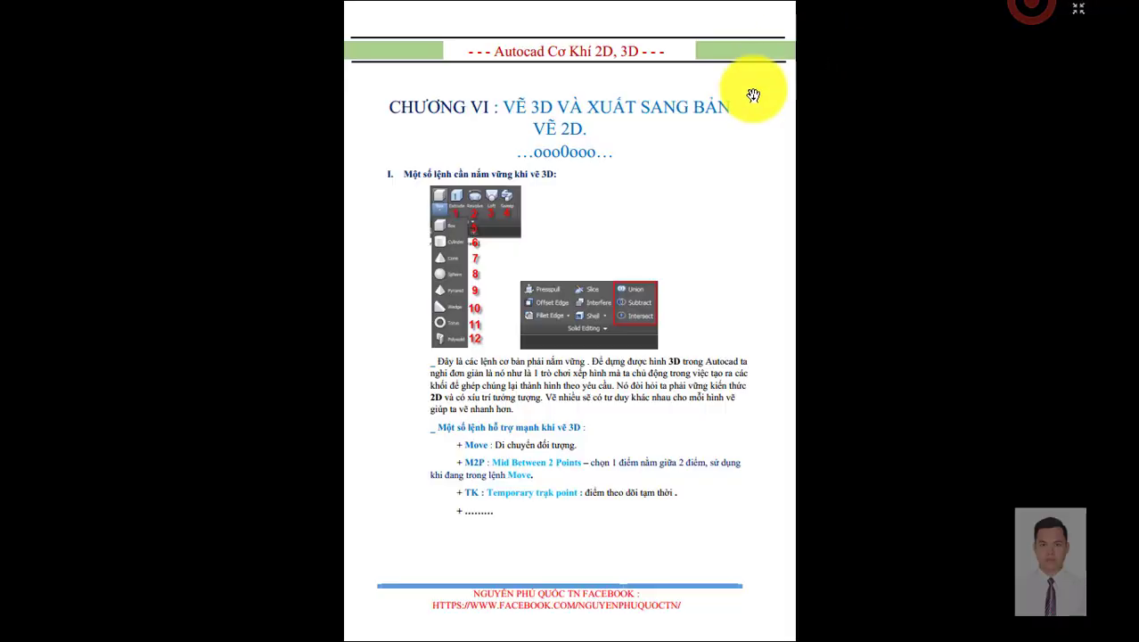
{"action": "scroll", "coordinate": [558, 187], "scroll_direction": "up", "scroll_amount": 2, "text": "ctrl"}
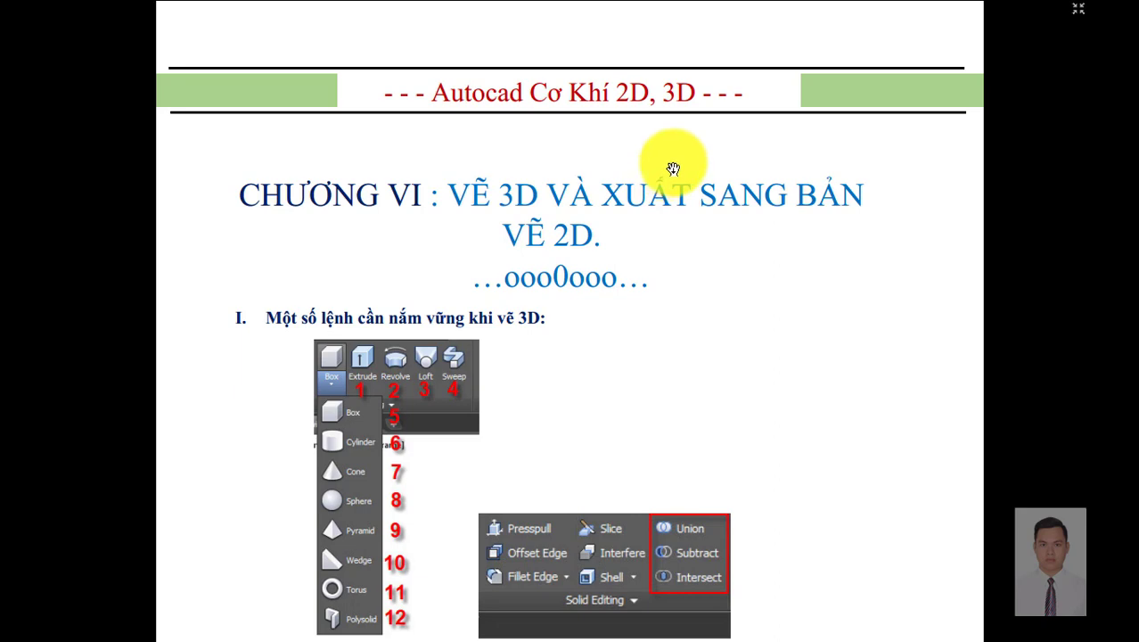
Step: Scroll through section II's 3D-to-2D exercise drawings to exercise 5's sectioned part
{"action": "scroll", "coordinate": [673, 167], "scroll_direction": "down", "scroll_amount": 3}
{"action": "scroll", "coordinate": [677, 183], "scroll_direction": "down", "scroll_amount": 2, "text": "ctrl"}
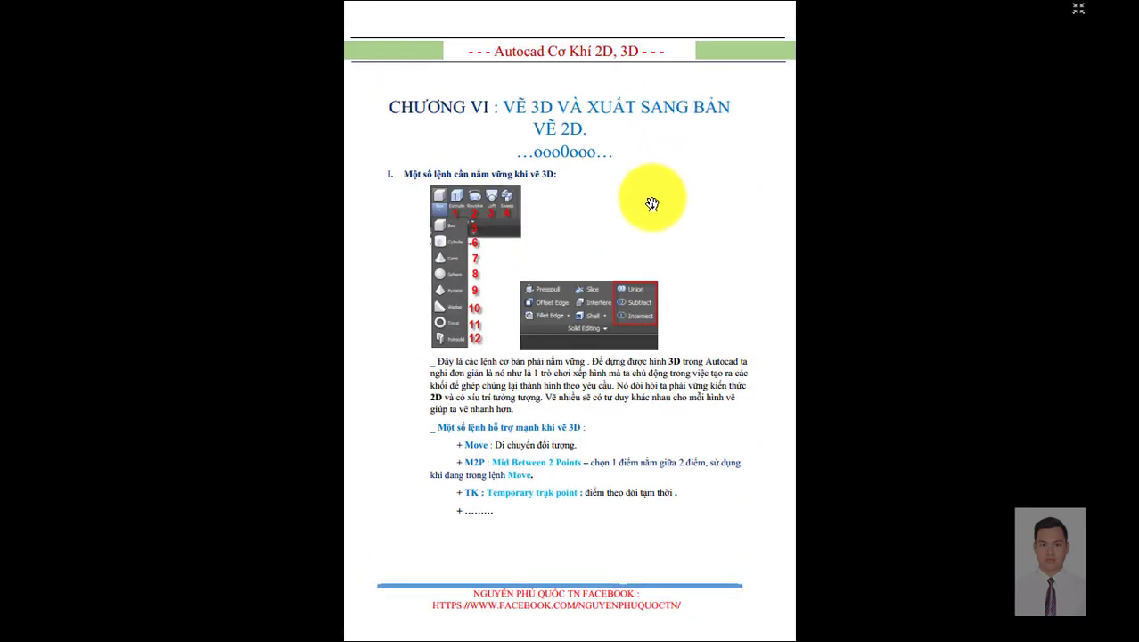
{"action": "scroll", "coordinate": [606, 214], "scroll_direction": "up", "scroll_amount": 1, "text": "ctrl"}
{"action": "scroll", "coordinate": [610, 212], "scroll_direction": "up", "scroll_amount": 1, "text": "ctrl"}
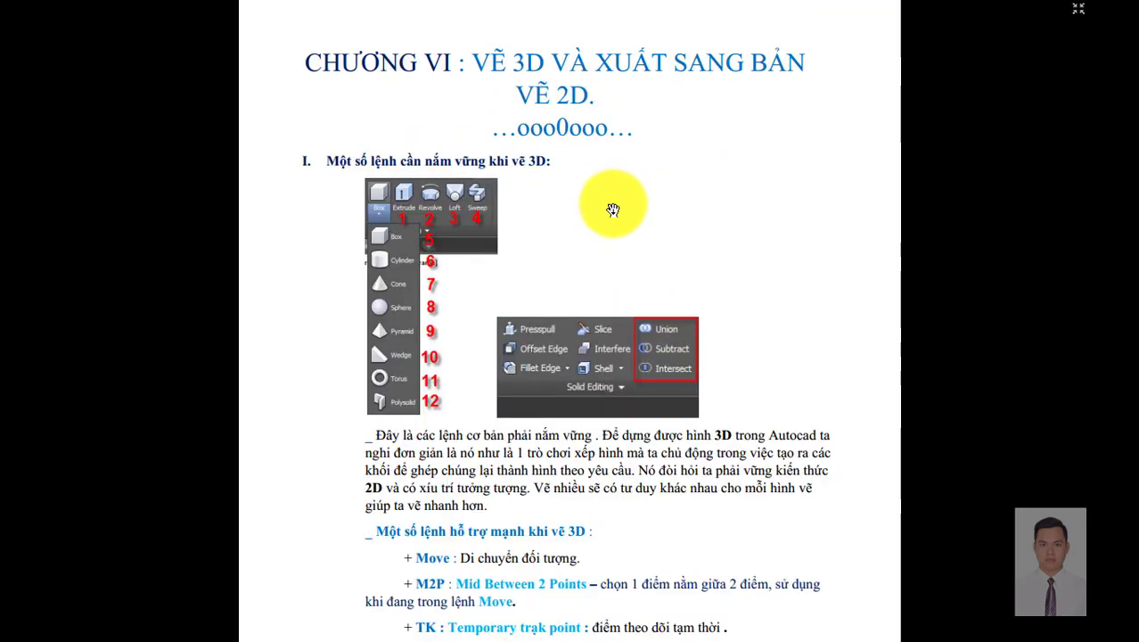
{"action": "scroll", "coordinate": [622, 200], "scroll_direction": "down", "scroll_amount": 5}
{"action": "scroll", "coordinate": [651, 187], "scroll_direction": "down", "scroll_amount": 5}
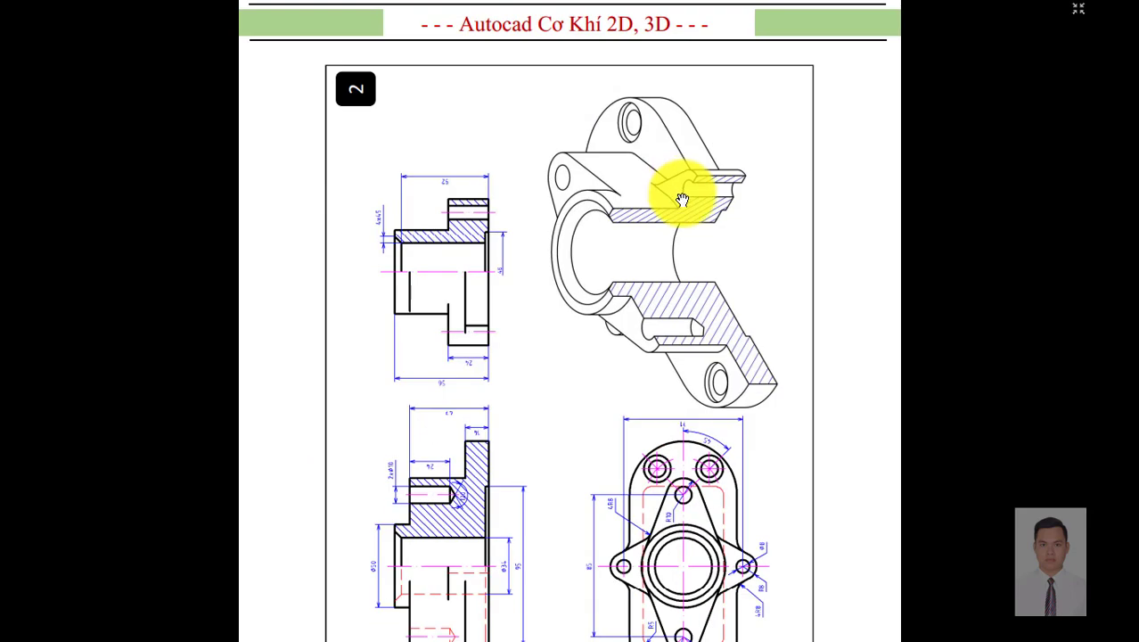
{"action": "scroll", "coordinate": [681, 196], "scroll_direction": "down", "scroll_amount": 5}
{"action": "scroll", "coordinate": [684, 201], "scroll_direction": "down", "scroll_amount": 5}
{"action": "scroll", "coordinate": [690, 203], "scroll_direction": "down", "scroll_amount": 5}
{"action": "scroll", "coordinate": [695, 214], "scroll_direction": "down", "scroll_amount": 5}
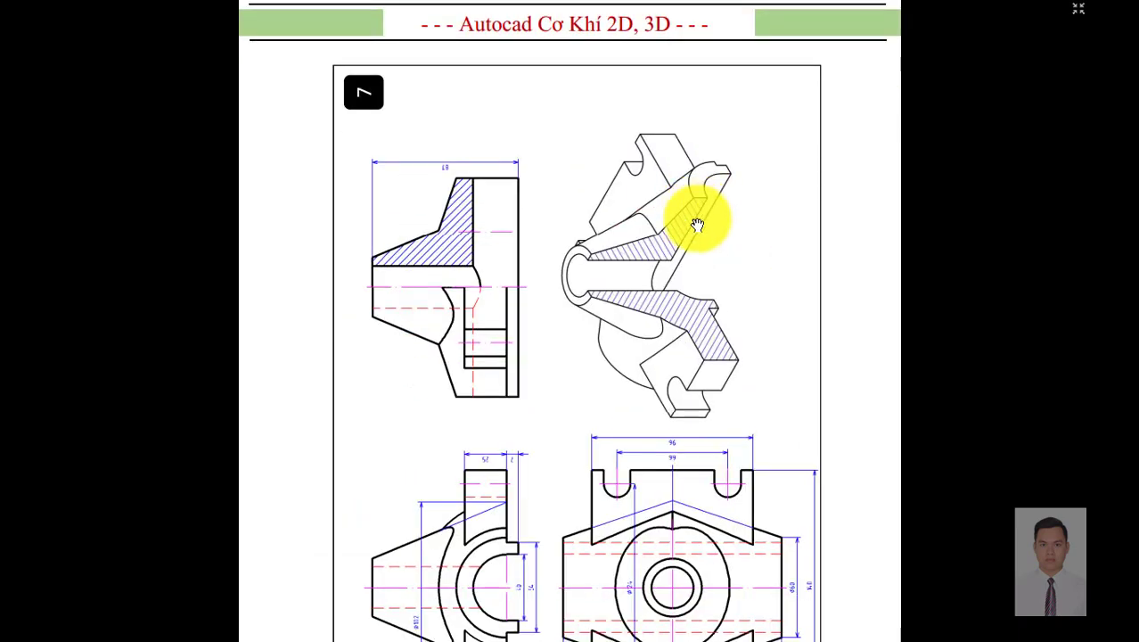
{"action": "scroll", "coordinate": [704, 227], "scroll_direction": "down", "scroll_amount": 5}
{"action": "scroll", "coordinate": [708, 231], "scroll_direction": "down", "scroll_amount": 5}
{"action": "scroll", "coordinate": [713, 242], "scroll_direction": "down", "scroll_amount": 5}
{"action": "scroll", "coordinate": [717, 256], "scroll_direction": "down", "scroll_amount": 5}
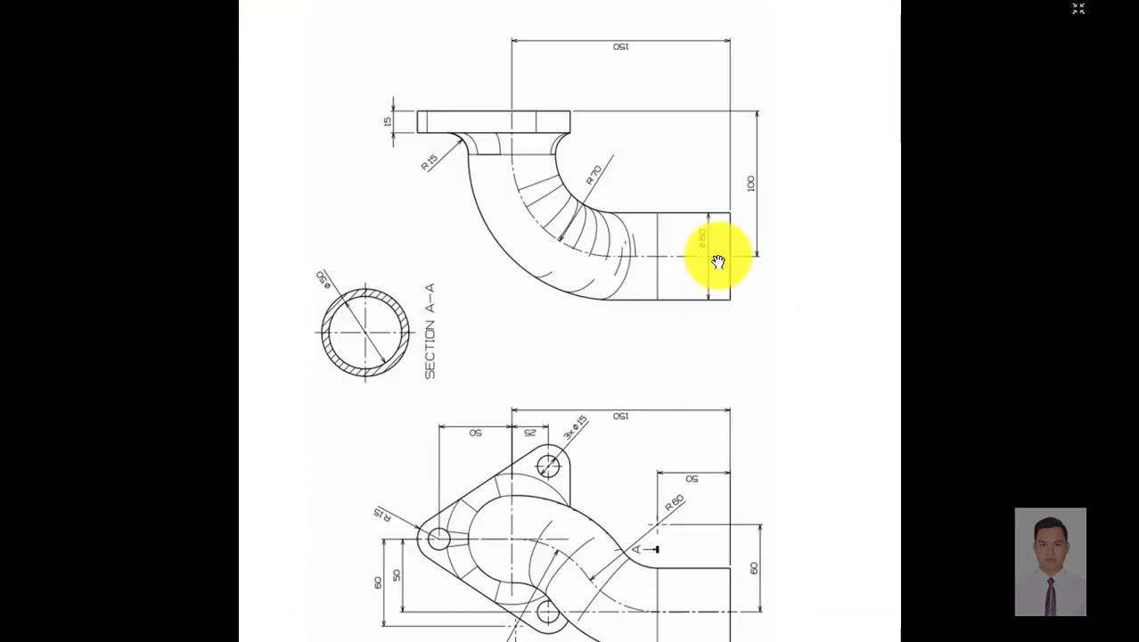
{"action": "scroll", "coordinate": [717, 260], "scroll_direction": "down", "scroll_amount": 3}
{"action": "scroll", "coordinate": [729, 244], "scroll_direction": "down", "scroll_amount": 5}
{"action": "scroll", "coordinate": [763, 247], "scroll_direction": "down", "scroll_amount": 5}
{"action": "scroll", "coordinate": [765, 232], "scroll_direction": "down", "scroll_amount": 5}
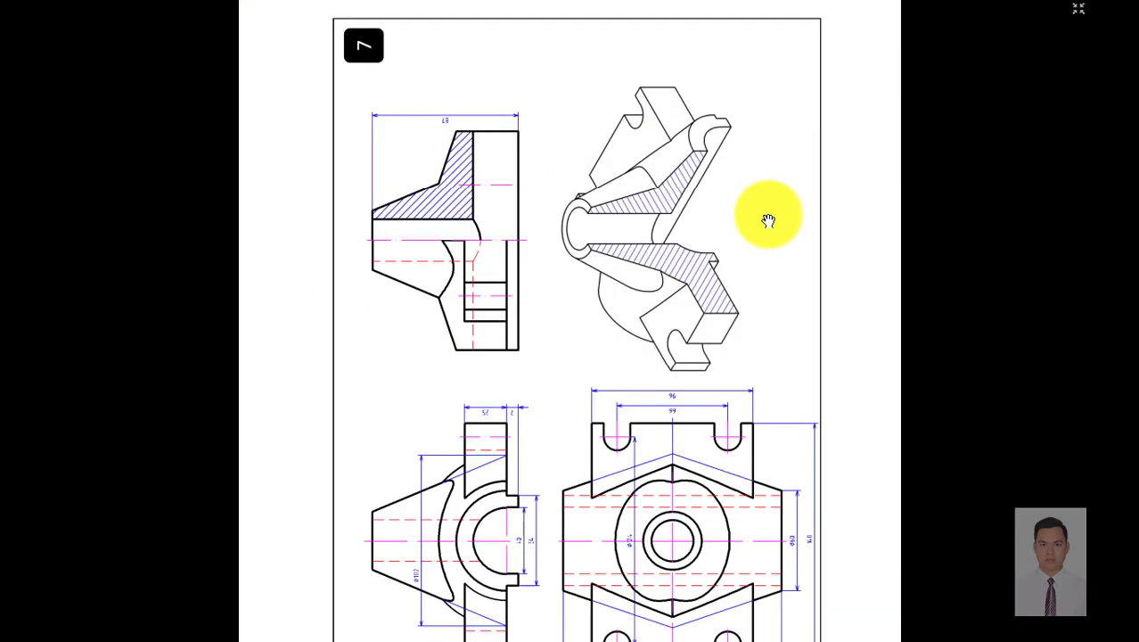
{"action": "scroll", "coordinate": [768, 220], "scroll_direction": "down", "scroll_amount": 5}
{"action": "scroll", "coordinate": [602, 183], "scroll_direction": "down", "scroll_amount": 5}
{"action": "scroll", "coordinate": [761, 178], "scroll_direction": "down", "scroll_amount": 5}
{"action": "scroll", "coordinate": [612, 211], "scroll_direction": "down", "scroll_amount": 5}
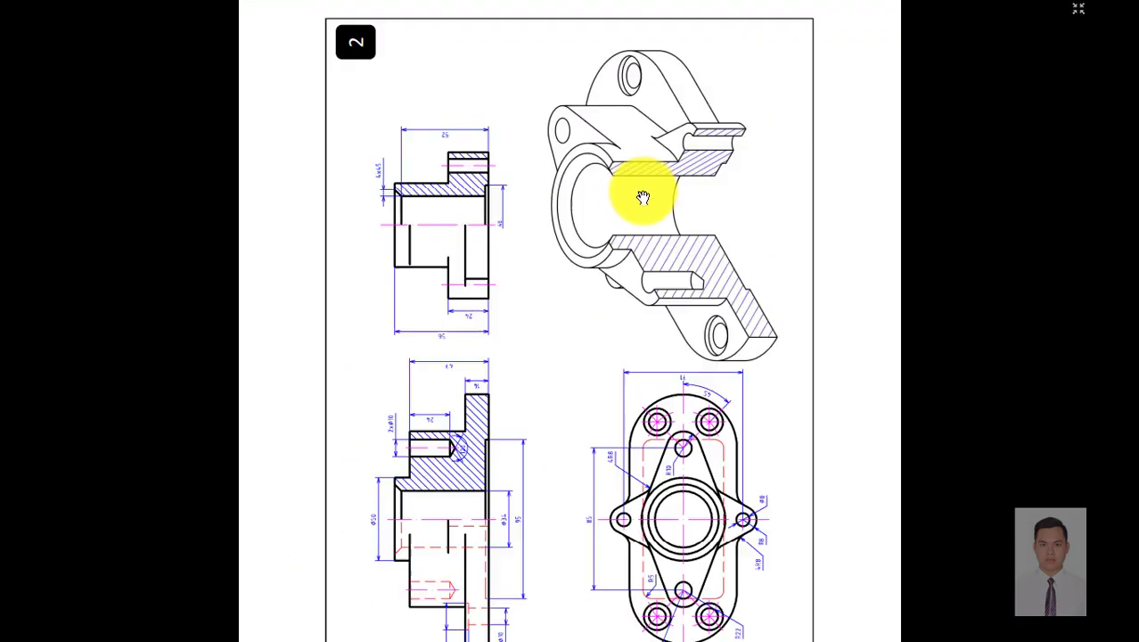
{"action": "scroll", "coordinate": [642, 196], "scroll_direction": "up", "scroll_amount": 5}
{"action": "scroll", "coordinate": [656, 185], "scroll_direction": "up", "scroll_amount": 5}
{"action": "scroll", "coordinate": [682, 173], "scroll_direction": "up", "scroll_amount": 5}
{"action": "scroll", "coordinate": [584, 178], "scroll_direction": "up", "scroll_amount": 5}
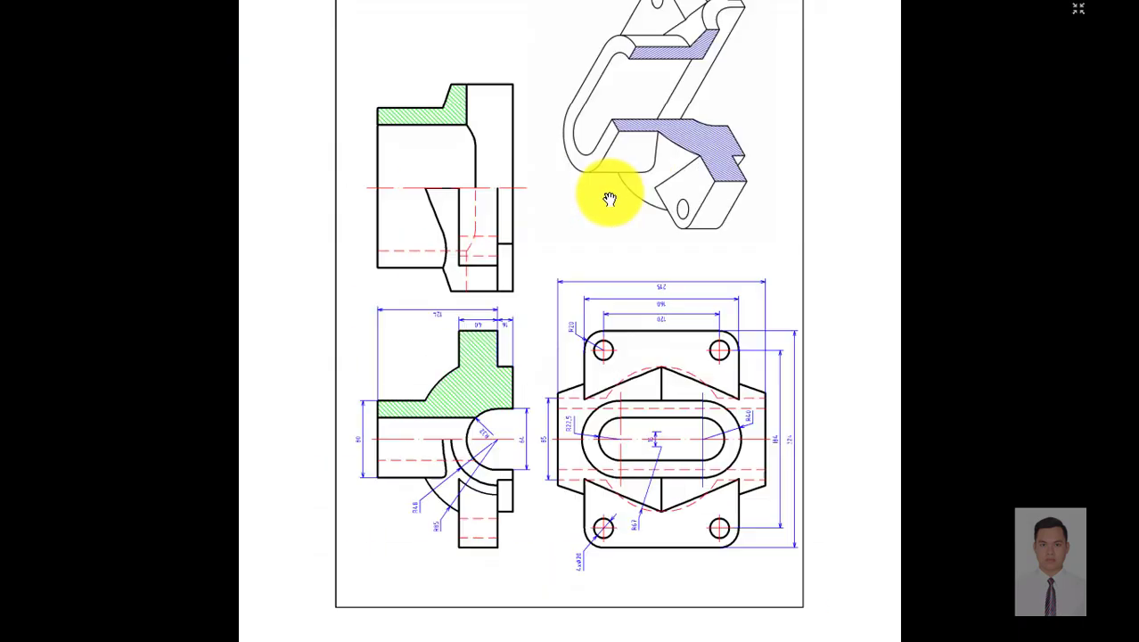
{"action": "scroll", "coordinate": [647, 234], "scroll_direction": "up", "scroll_amount": 2}
{"action": "scroll", "coordinate": [635, 281], "scroll_direction": "up", "scroll_amount": 3}
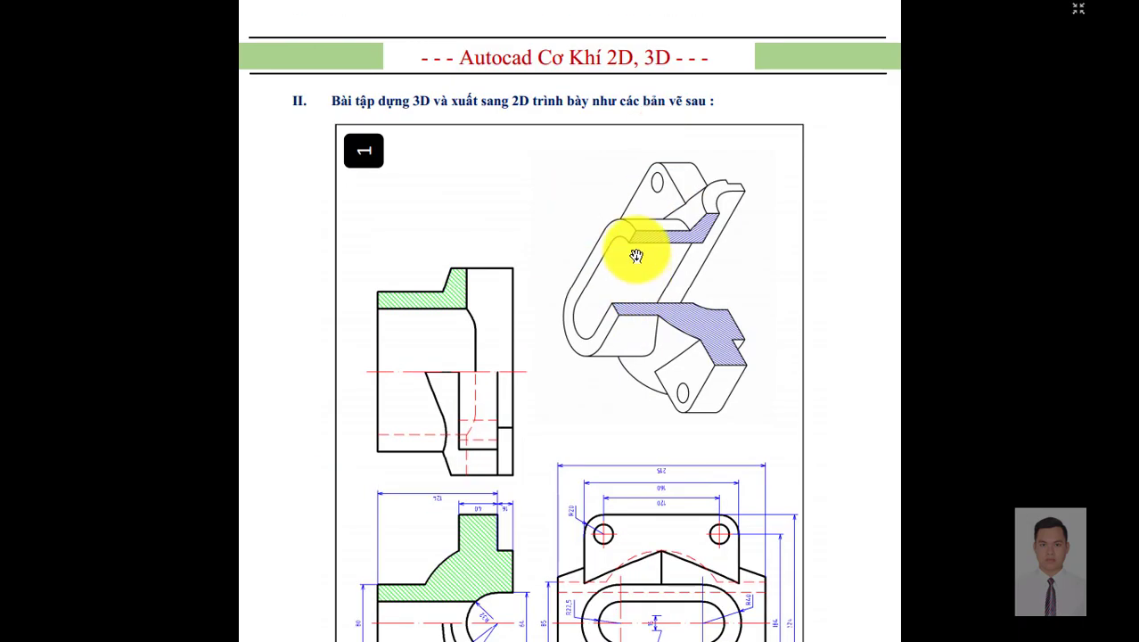
{"action": "scroll", "coordinate": [636, 252], "scroll_direction": "down", "scroll_amount": 4}
{"action": "scroll", "coordinate": [542, 302], "scroll_direction": "down", "scroll_amount": 10}
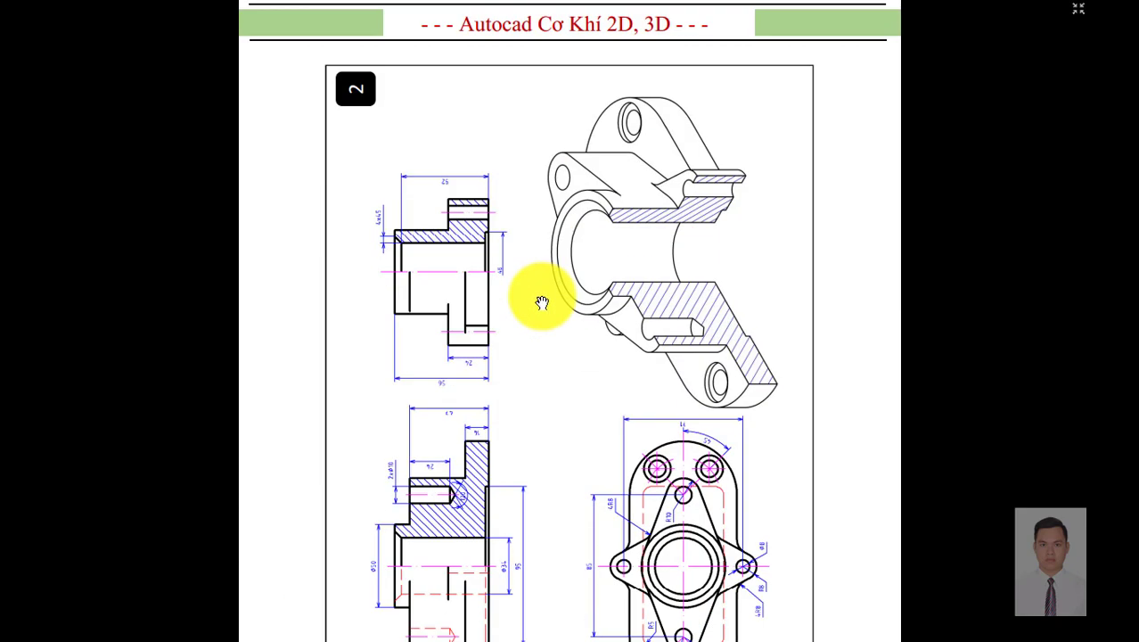
{"action": "scroll", "coordinate": [549, 292], "scroll_direction": "down", "scroll_amount": 5}
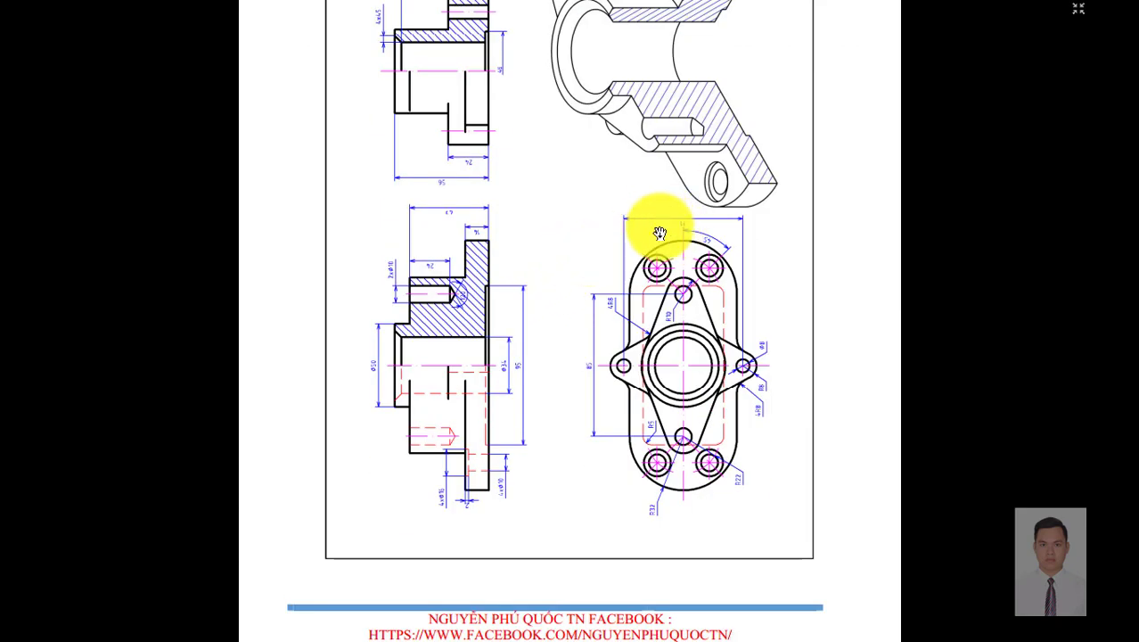
{"action": "scroll", "coordinate": [659, 234], "scroll_direction": "up", "scroll_amount": 5}
{"action": "scroll", "coordinate": [673, 234], "scroll_direction": "up", "scroll_amount": 10}
{"action": "scroll", "coordinate": [679, 224], "scroll_direction": "up", "scroll_amount": 10}
{"action": "scroll", "coordinate": [664, 205], "scroll_direction": "down", "scroll_amount": 10}
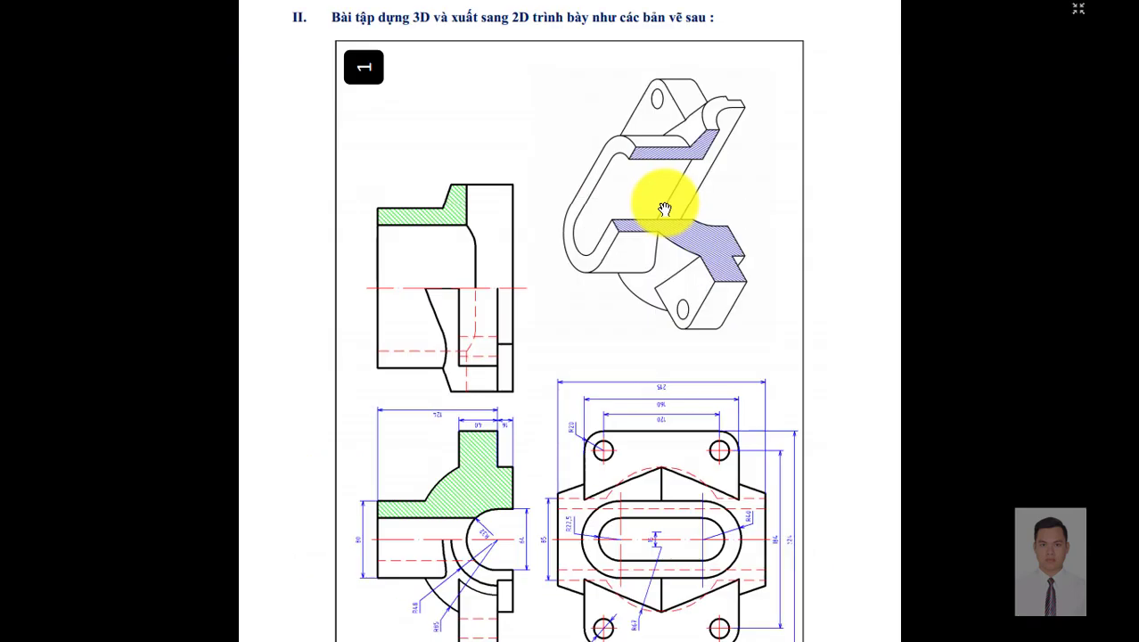
{"action": "scroll", "coordinate": [512, 212], "scroll_direction": "down", "scroll_amount": 10}
{"action": "scroll", "coordinate": [613, 215], "scroll_direction": "down", "scroll_amount": 6}
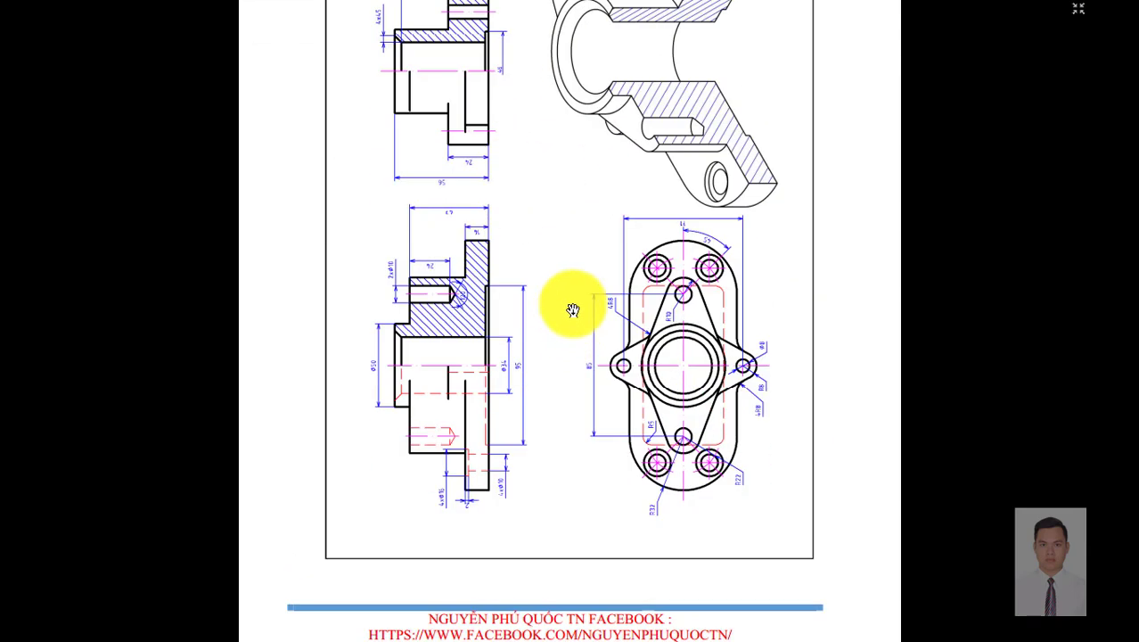
{"action": "scroll", "coordinate": [569, 308], "scroll_direction": "down", "scroll_amount": 10}
{"action": "scroll", "coordinate": [561, 304], "scroll_direction": "down", "scroll_amount": 6}
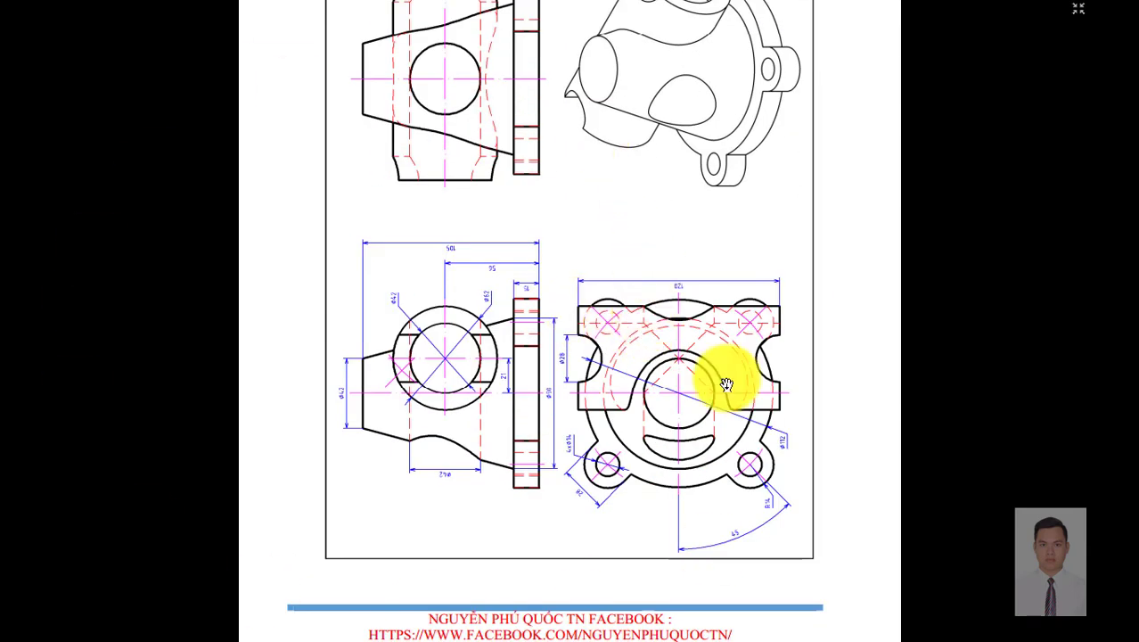
{"action": "scroll", "coordinate": [597, 339], "scroll_direction": "down", "scroll_amount": 10}
{"action": "scroll", "coordinate": [604, 349], "scroll_direction": "down", "scroll_amount": 10}
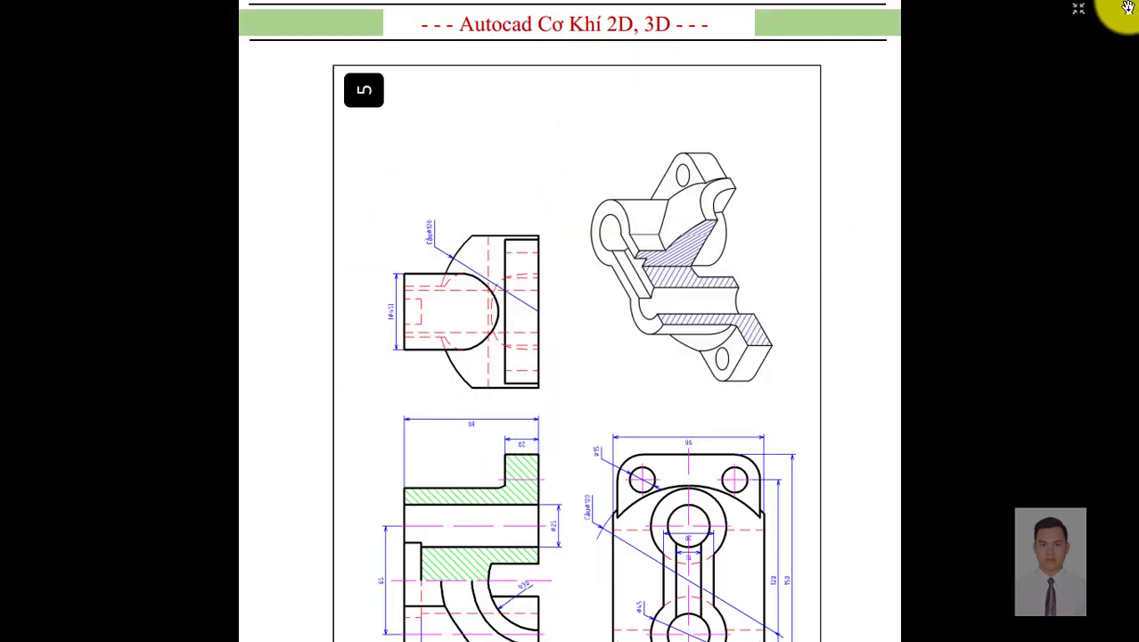
Step: Exit full screen, page back to page 40's essential 3D commands, and return to AutoCAD
{"action": "left_click", "coordinate": [1085, 19]}
{"action": "scroll", "coordinate": [593, 387], "scroll_direction": "up", "scroll_amount": 10}
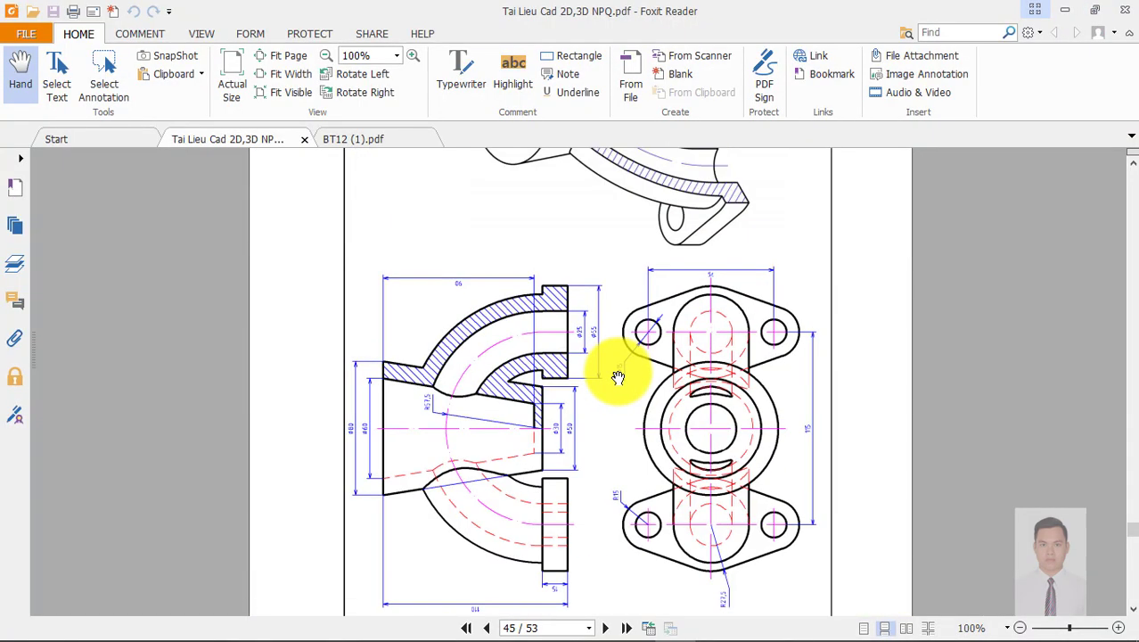
{"action": "scroll", "coordinate": [617, 373], "scroll_direction": "up", "scroll_amount": 10}
{"action": "scroll", "coordinate": [641, 365], "scroll_direction": "up", "scroll_amount": 5}
{"action": "scroll", "coordinate": [642, 361], "scroll_direction": "up", "scroll_amount": 5}
{"action": "scroll", "coordinate": [643, 356], "scroll_direction": "up", "scroll_amount": 5}
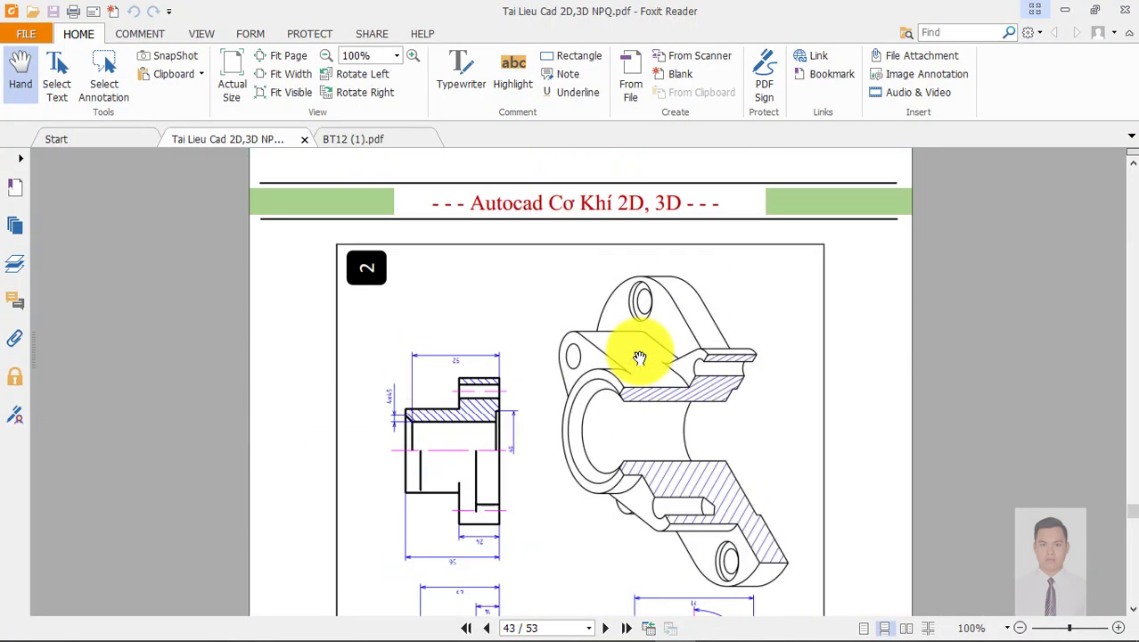
{"action": "scroll", "coordinate": [645, 349], "scroll_direction": "up", "scroll_amount": 5}
{"action": "scroll", "coordinate": [645, 350], "scroll_direction": "up", "scroll_amount": 5}
{"action": "scroll", "coordinate": [645, 350], "scroll_direction": "up", "scroll_amount": 5}
{"action": "scroll", "coordinate": [645, 351], "scroll_direction": "up", "scroll_amount": 5}
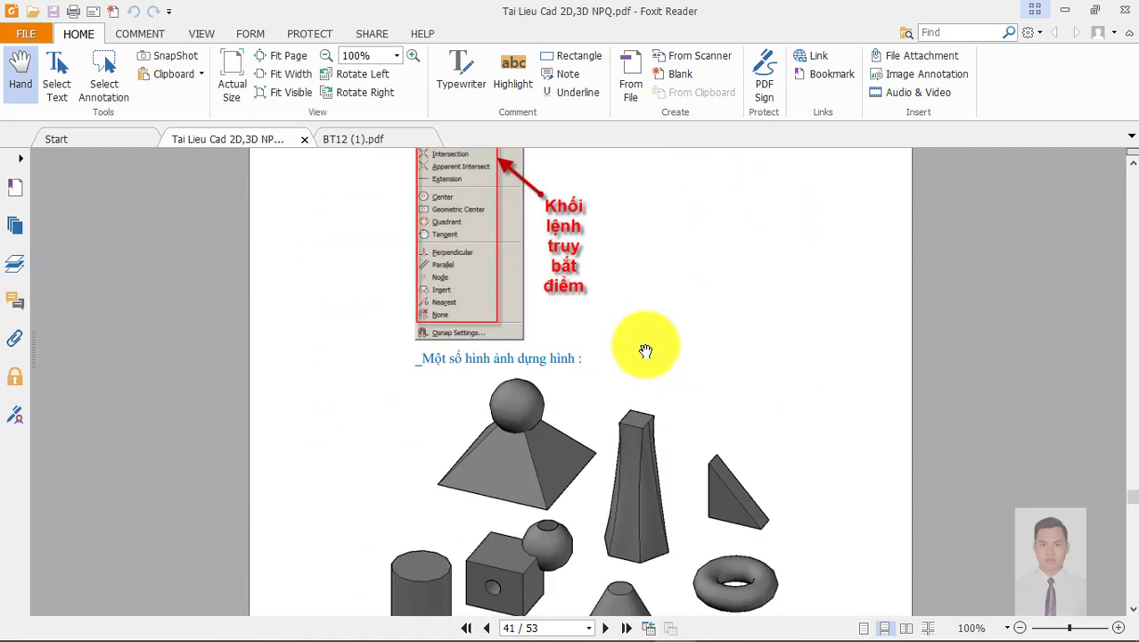
{"action": "scroll", "coordinate": [645, 351], "scroll_direction": "up", "scroll_amount": 5}
{"action": "scroll", "coordinate": [640, 362], "scroll_direction": "up", "scroll_amount": 5}
{"action": "scroll", "coordinate": [643, 356], "scroll_direction": "up", "scroll_amount": 5}
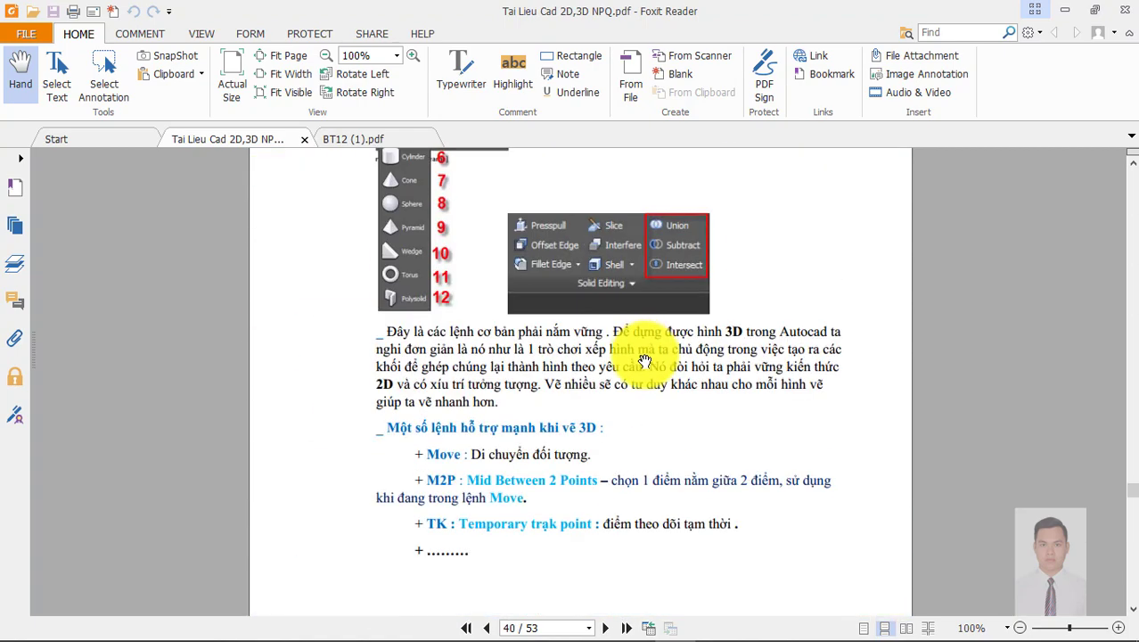
{"action": "scroll", "coordinate": [645, 353], "scroll_direction": "up", "scroll_amount": 3}
{"action": "scroll", "coordinate": [543, 356], "scroll_direction": "up", "scroll_amount": 2, "text": "ctrl"}
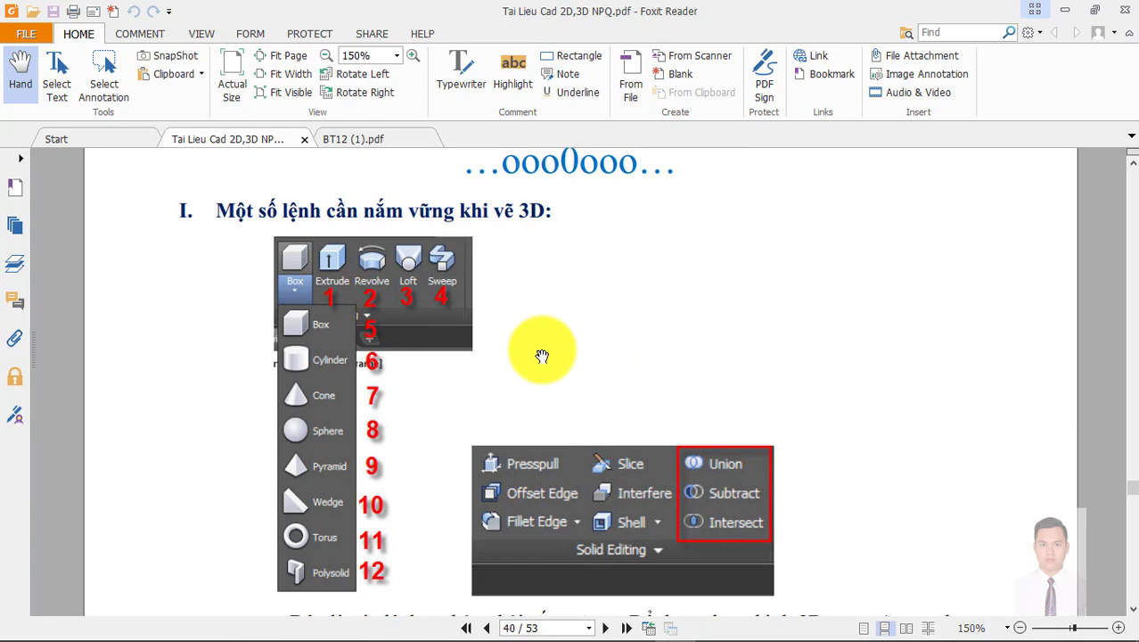
{"action": "scroll", "coordinate": [570, 329], "scroll_direction": "up", "scroll_amount": 1}
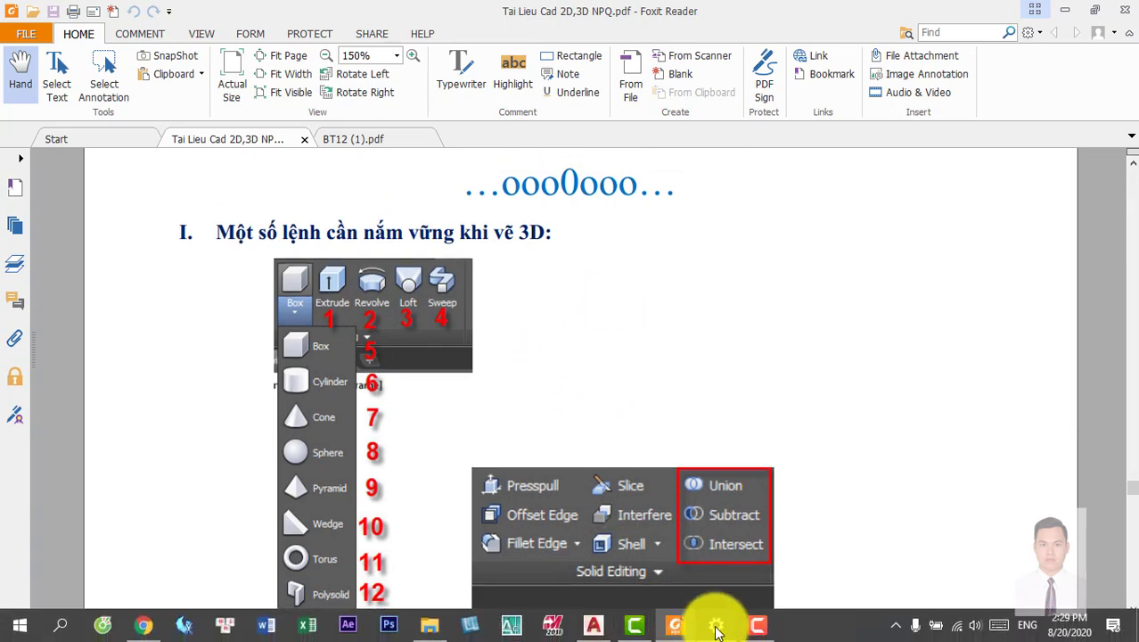
{"action": "left_click", "coordinate": [588, 621]}
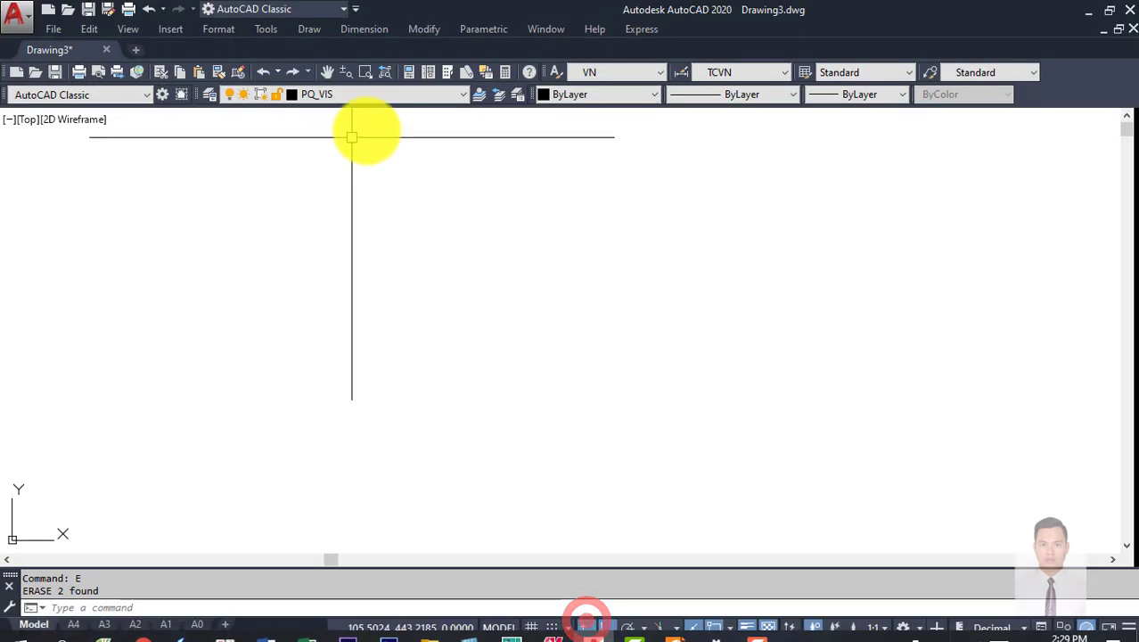
Step: Change the AutoCAD workspace from AutoCAD Classic to 3D NEW
{"action": "left_click", "coordinate": [263, 11]}
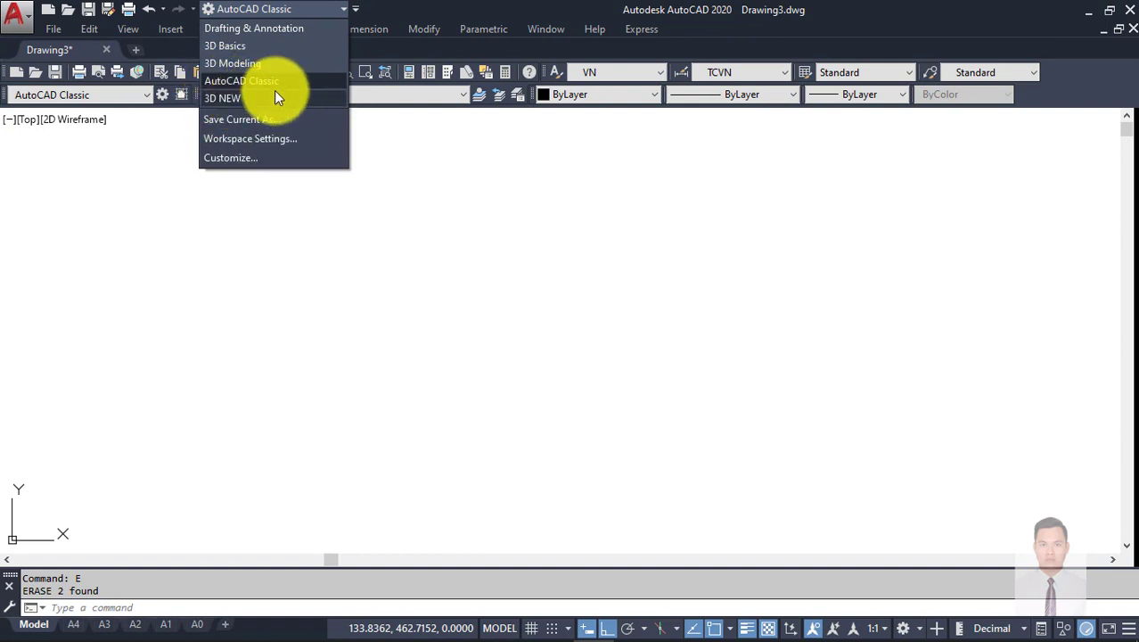
{"action": "left_click", "coordinate": [443, 170]}
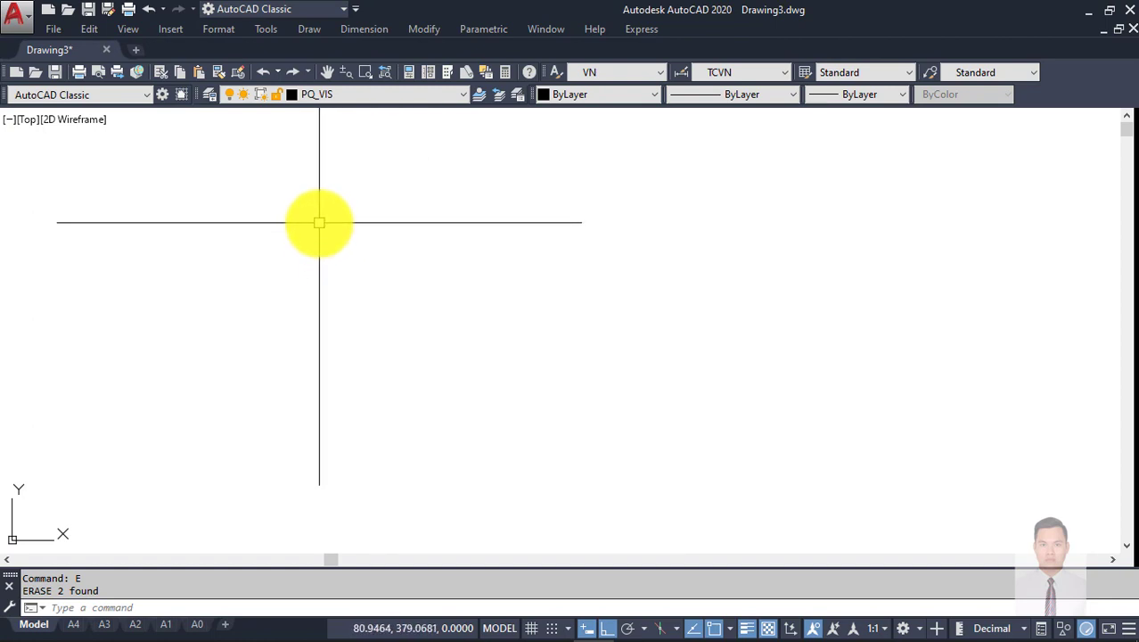
{"action": "left_click", "coordinate": [307, 8]}
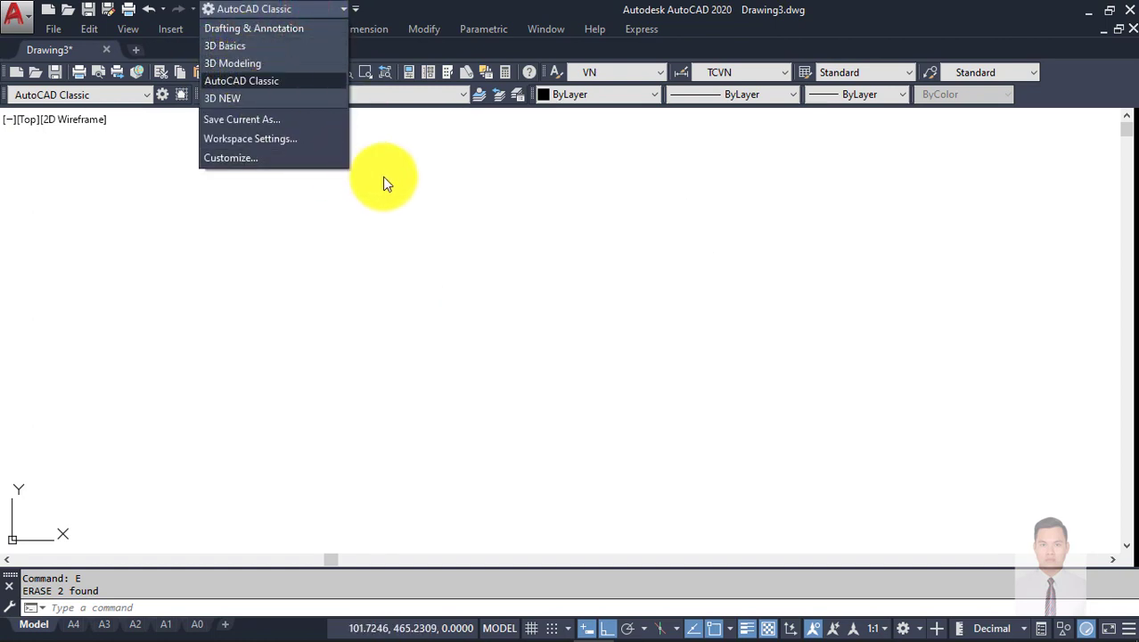
{"action": "left_click", "coordinate": [409, 184]}
{"action": "left_click", "coordinate": [263, 11]}
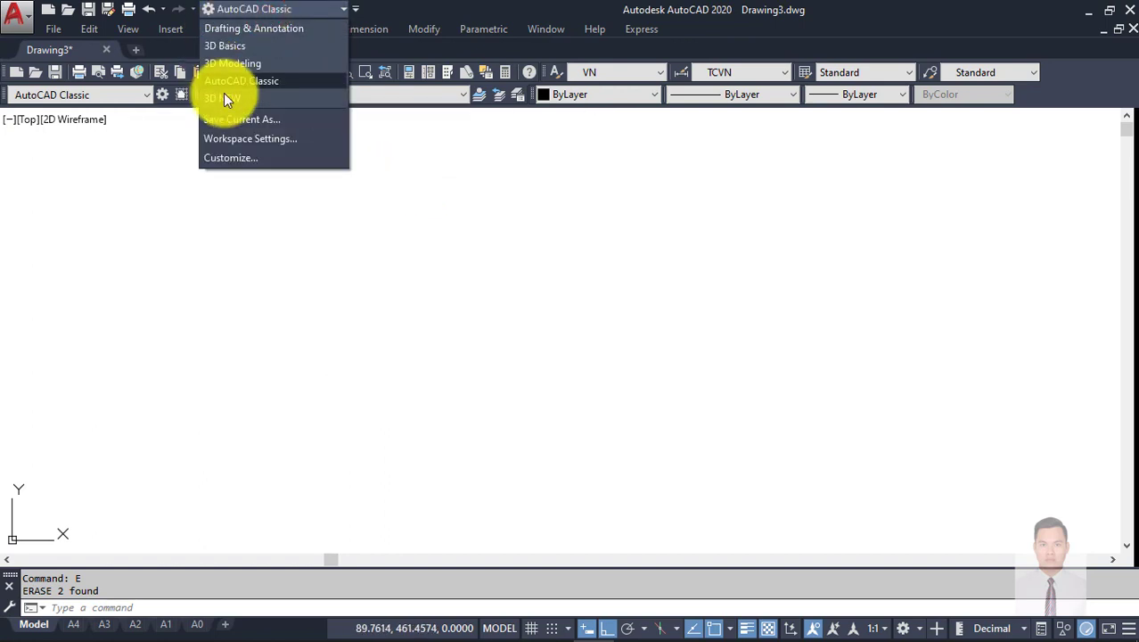
{"action": "left_click", "coordinate": [269, 99]}
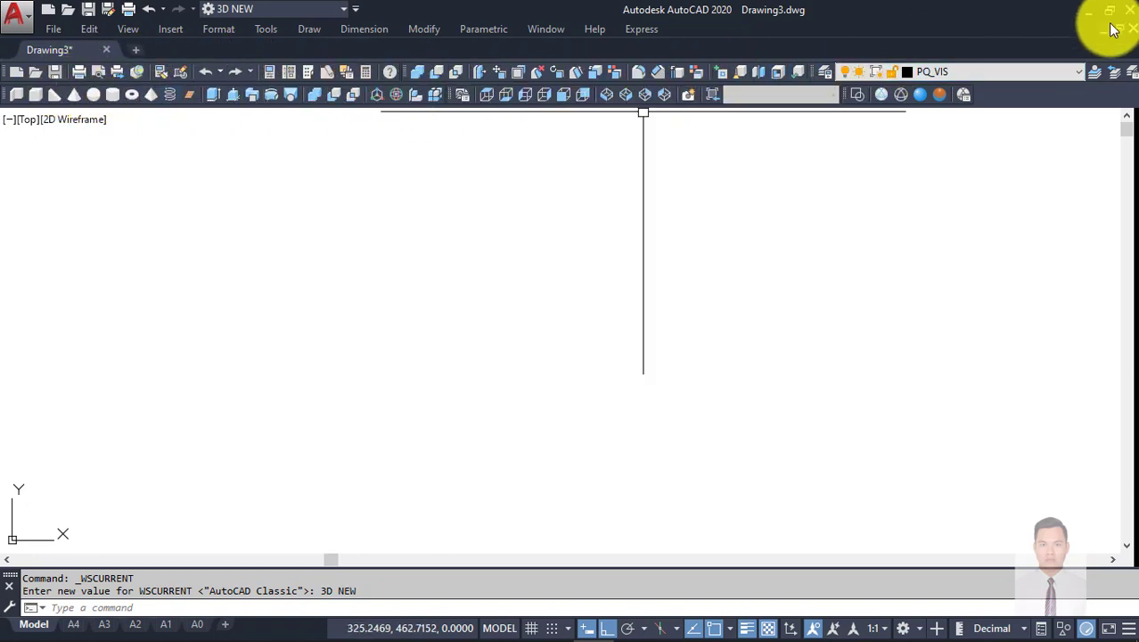
Step: Return to the PDF and pan through page 40's 3D command images and explanatory text
{"action": "left_click", "coordinate": [1084, 8]}
{"action": "scroll", "coordinate": [560, 280], "scroll_direction": "down", "scroll_amount": 1}
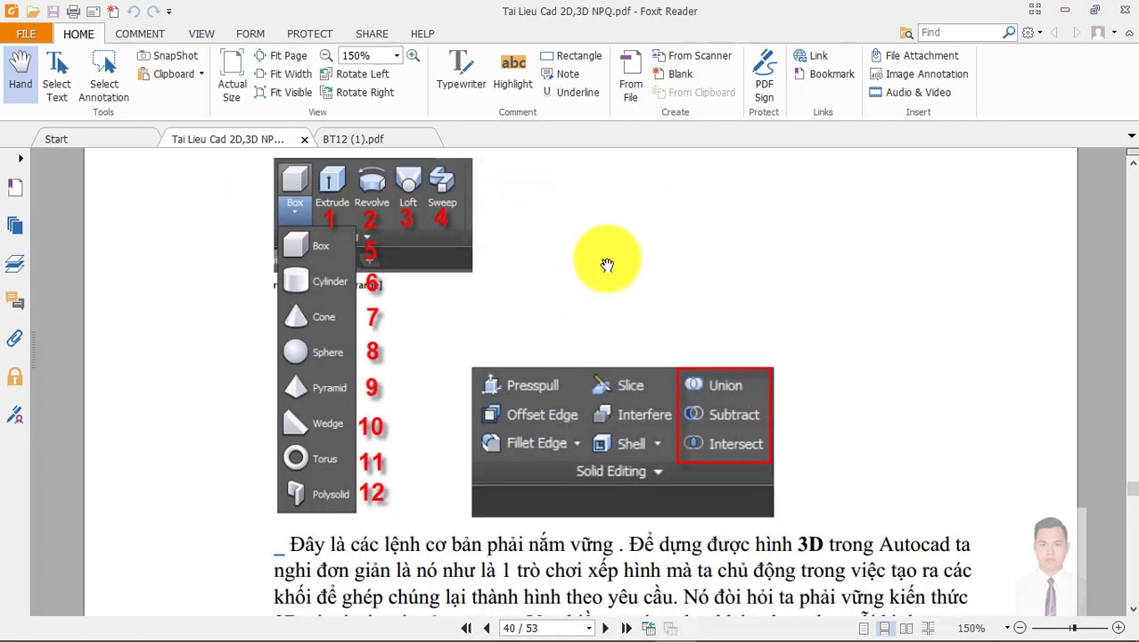
{"action": "mouse_move", "coordinate": [603, 255]}
{"action": "left_mouse_down"}
{"action": "mouse_move", "coordinate": [563, 301]}
{"action": "mouse_move", "coordinate": [459, 371]}
{"action": "left_mouse_up"}
{"action": "scroll", "coordinate": [563, 302], "scroll_direction": "up", "scroll_amount": 1}
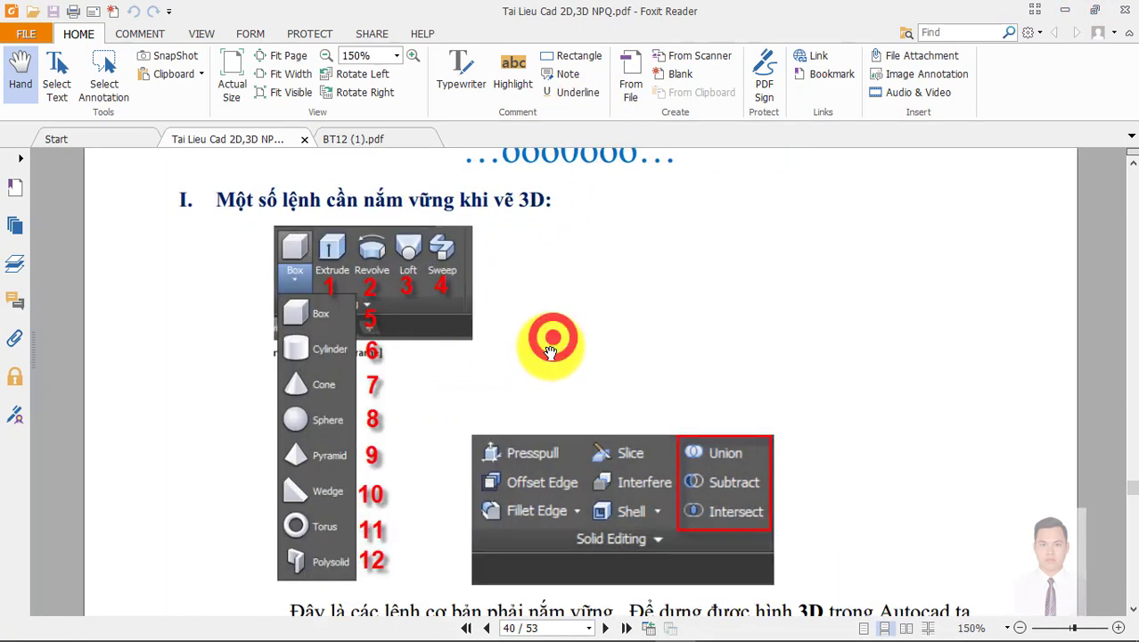
{"action": "mouse_move", "coordinate": [548, 338]}
{"action": "left_mouse_down"}
{"action": "mouse_move", "coordinate": [465, 305]}
{"action": "mouse_move", "coordinate": [281, 301]}
{"action": "left_mouse_up"}
{"action": "scroll", "coordinate": [434, 296], "scroll_direction": "up", "scroll_amount": 1}
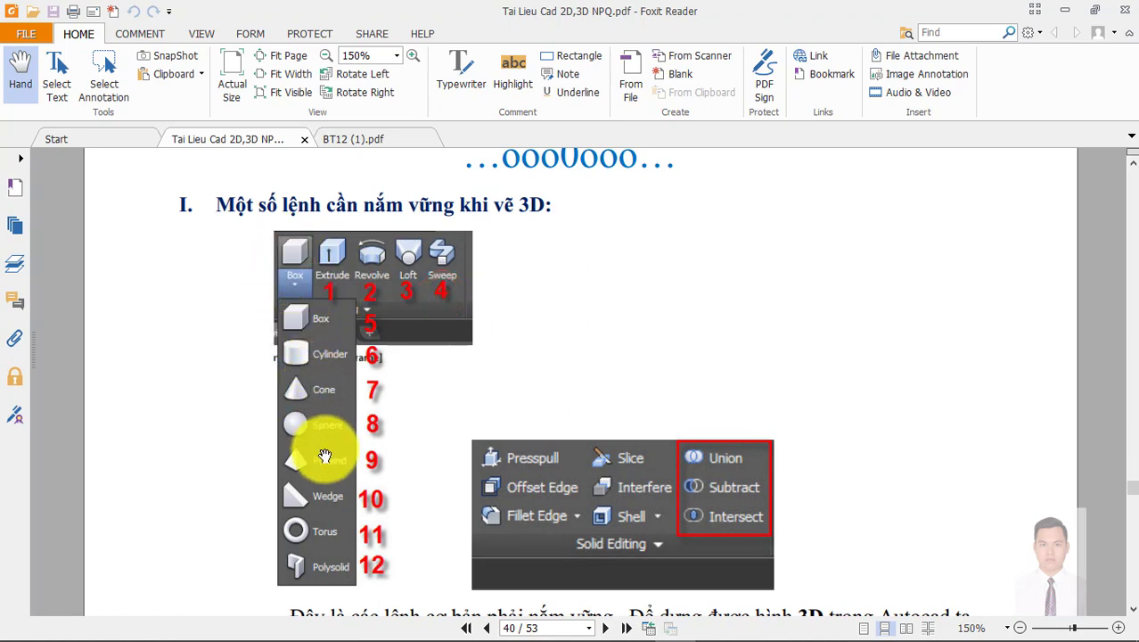
{"action": "left_click_drag", "start_coordinate": [314, 468], "coordinate": [323, 392]}
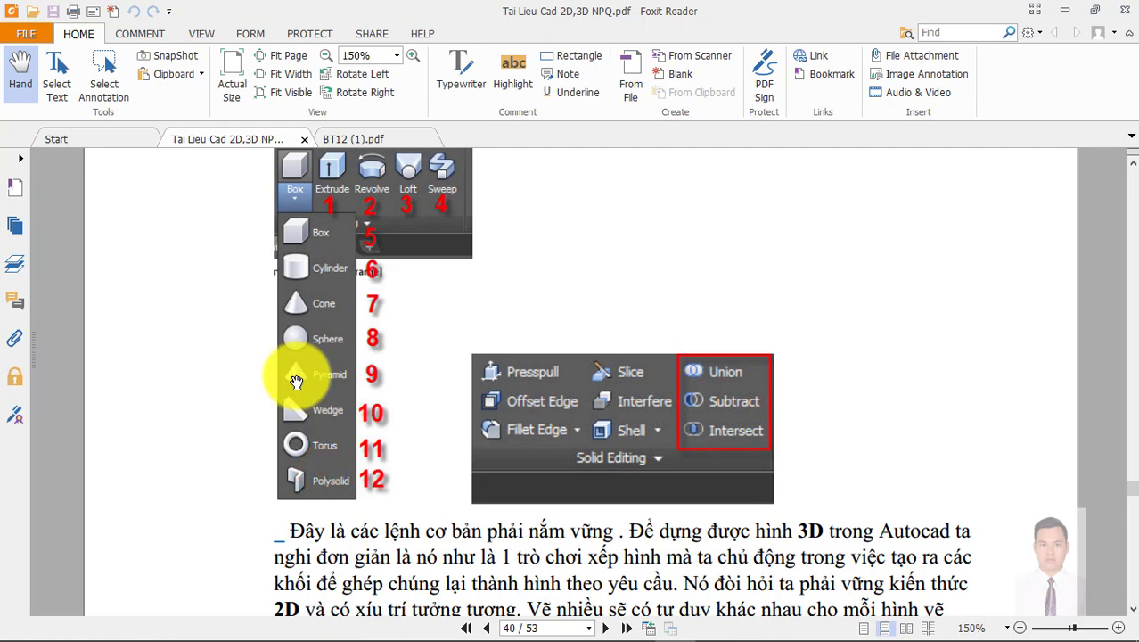
{"action": "left_click_drag", "start_coordinate": [302, 450], "coordinate": [302, 385]}
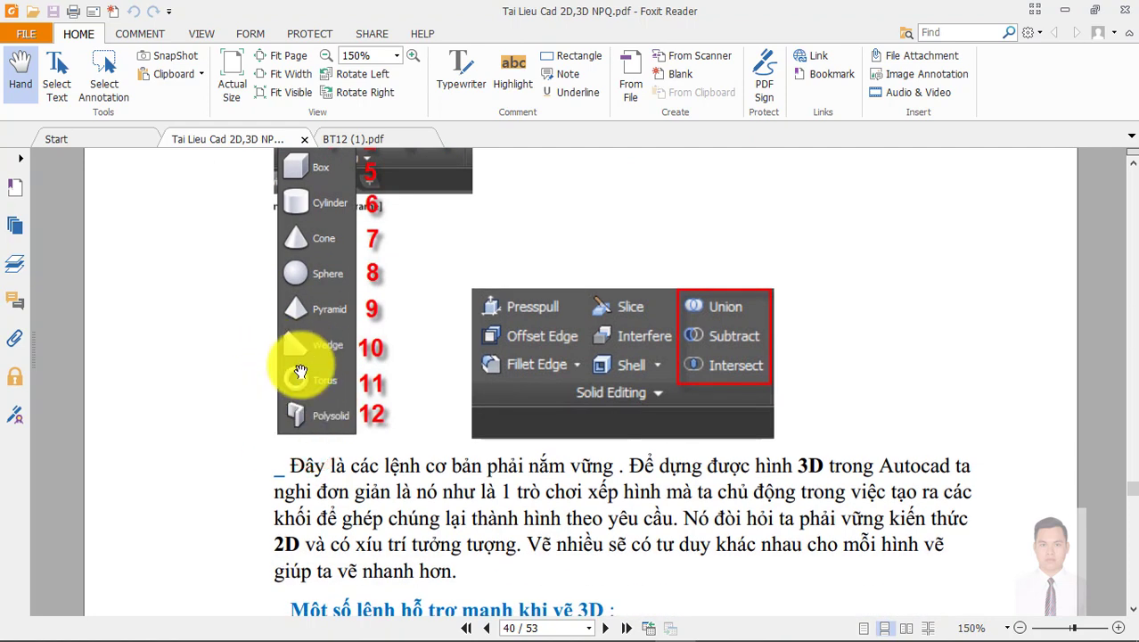
{"action": "left_click_drag", "start_coordinate": [542, 381], "coordinate": [540, 310]}
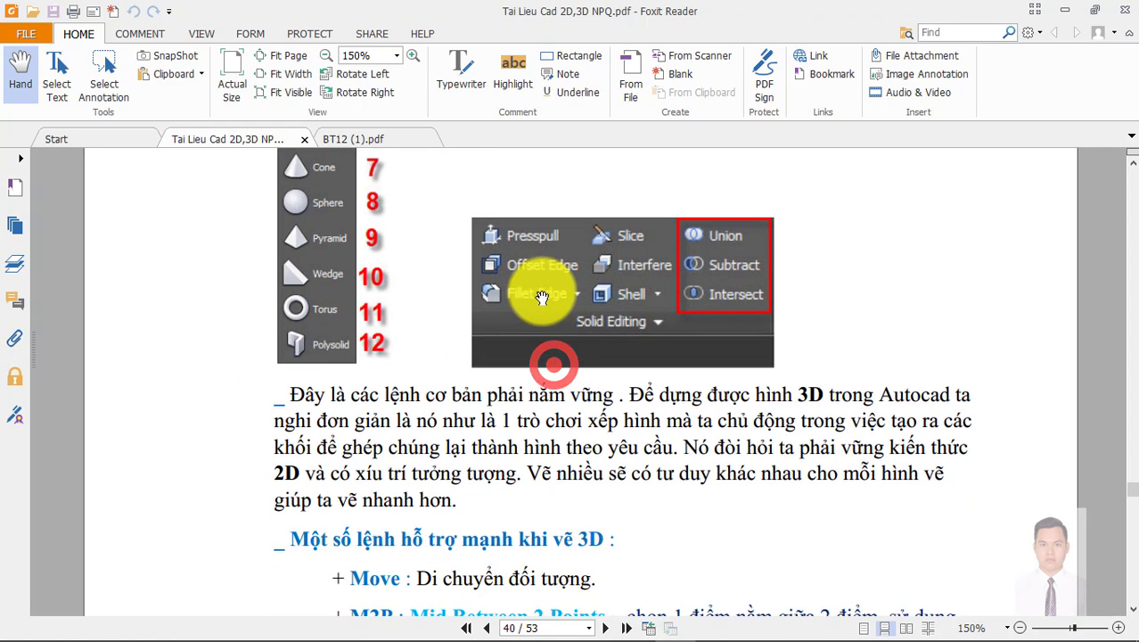
{"action": "mouse_move", "coordinate": [758, 244]}
{"action": "left_mouse_down"}
{"action": "mouse_move", "coordinate": [784, 333]}
{"action": "mouse_move", "coordinate": [733, 365]}
{"action": "left_mouse_up"}
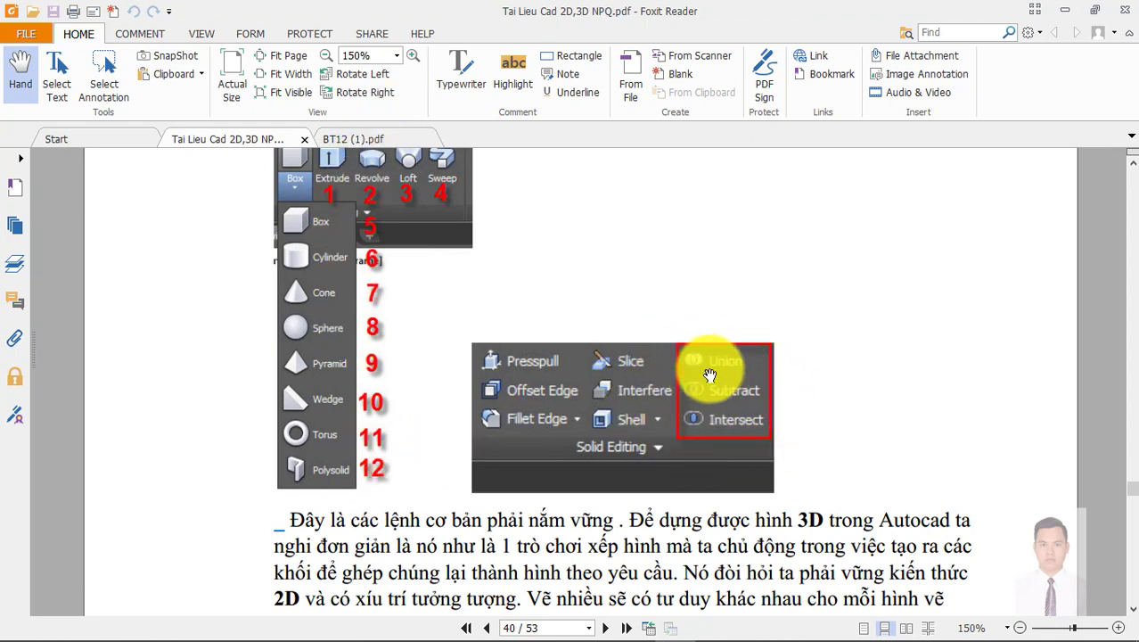
{"action": "left_click_drag", "start_coordinate": [721, 435], "coordinate": [798, 347]}
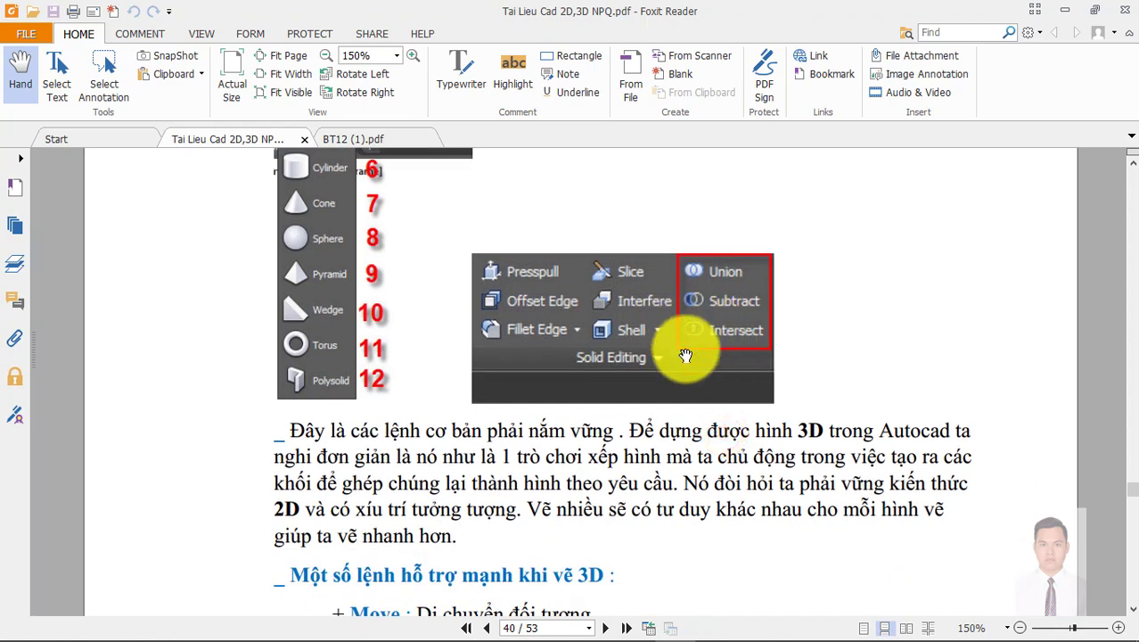
{"action": "left_click_drag", "start_coordinate": [709, 460], "coordinate": [726, 393]}
Step: Move past the bottom of page 40 to page 41's object-snap menu image
{"action": "scroll", "coordinate": [728, 382], "scroll_direction": "down", "scroll_amount": 3}
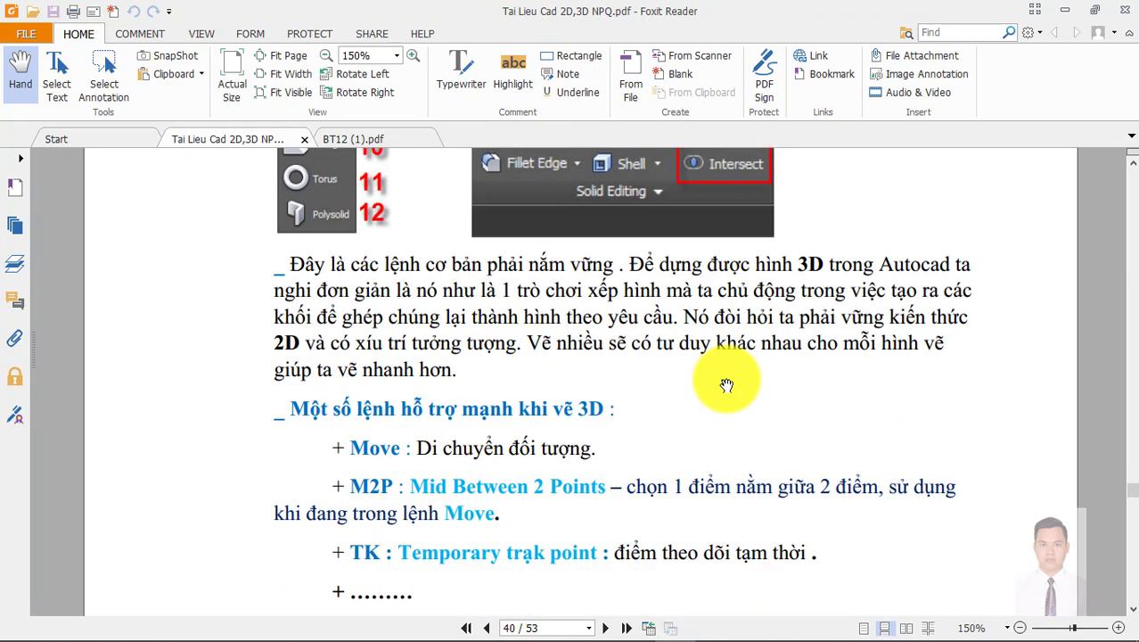
{"action": "scroll", "coordinate": [563, 422], "scroll_direction": "down", "scroll_amount": 3}
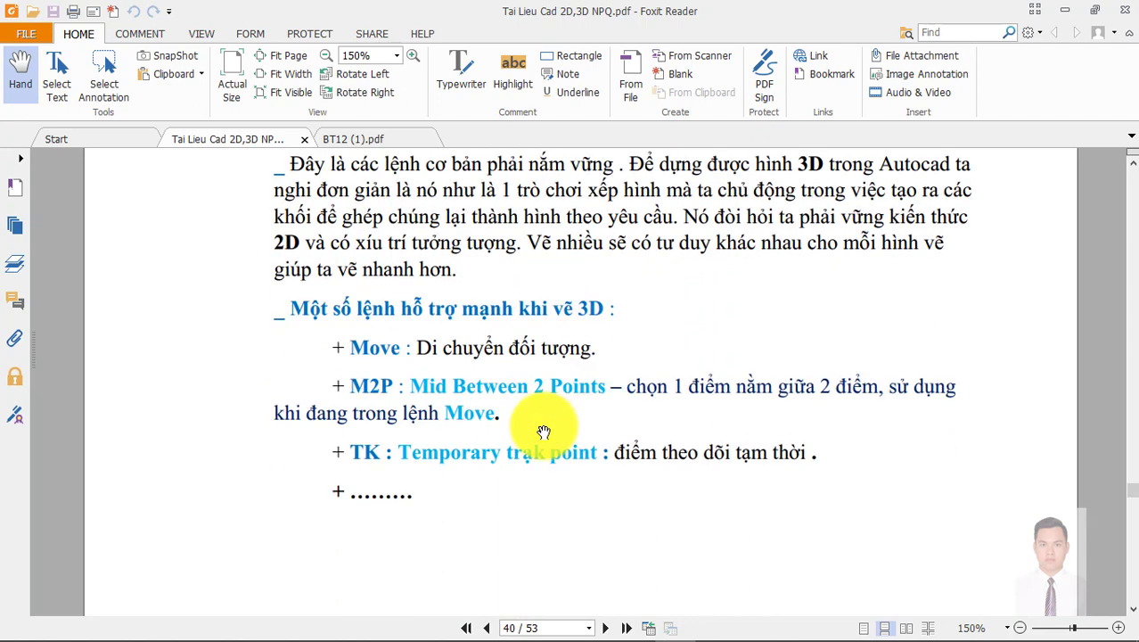
{"action": "scroll", "coordinate": [596, 258], "scroll_direction": "up", "scroll_amount": 1}
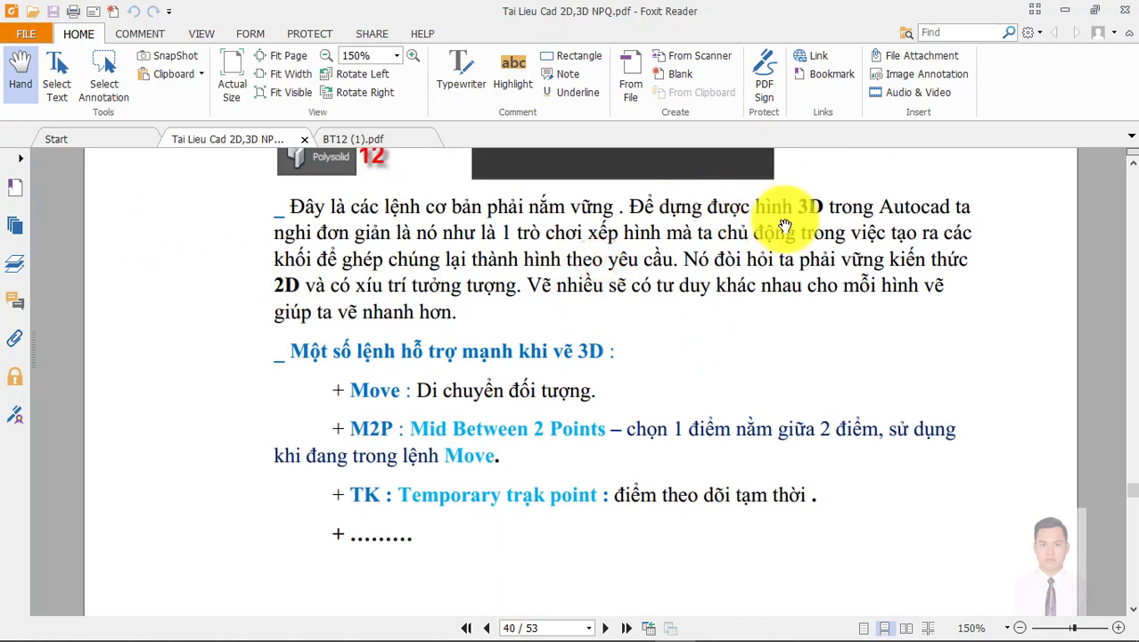
{"action": "scroll", "coordinate": [712, 359], "scroll_direction": "down", "scroll_amount": 1}
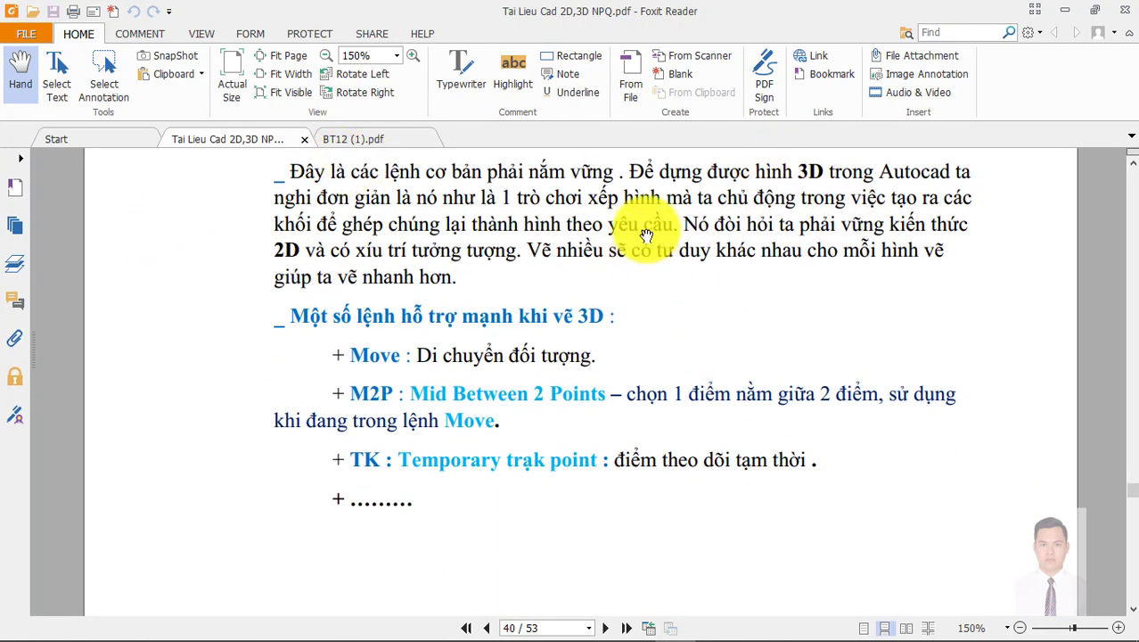
{"action": "left_click_drag", "start_coordinate": [682, 272], "coordinate": [682, 216]}
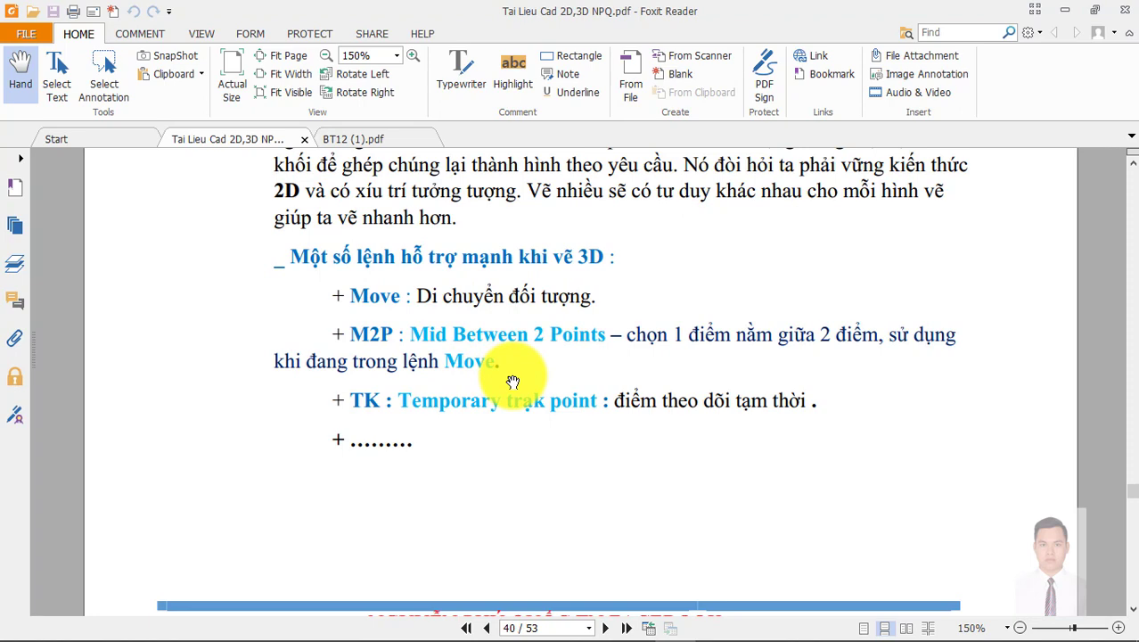
{"action": "left_click_drag", "start_coordinate": [552, 374], "coordinate": [521, 301]}
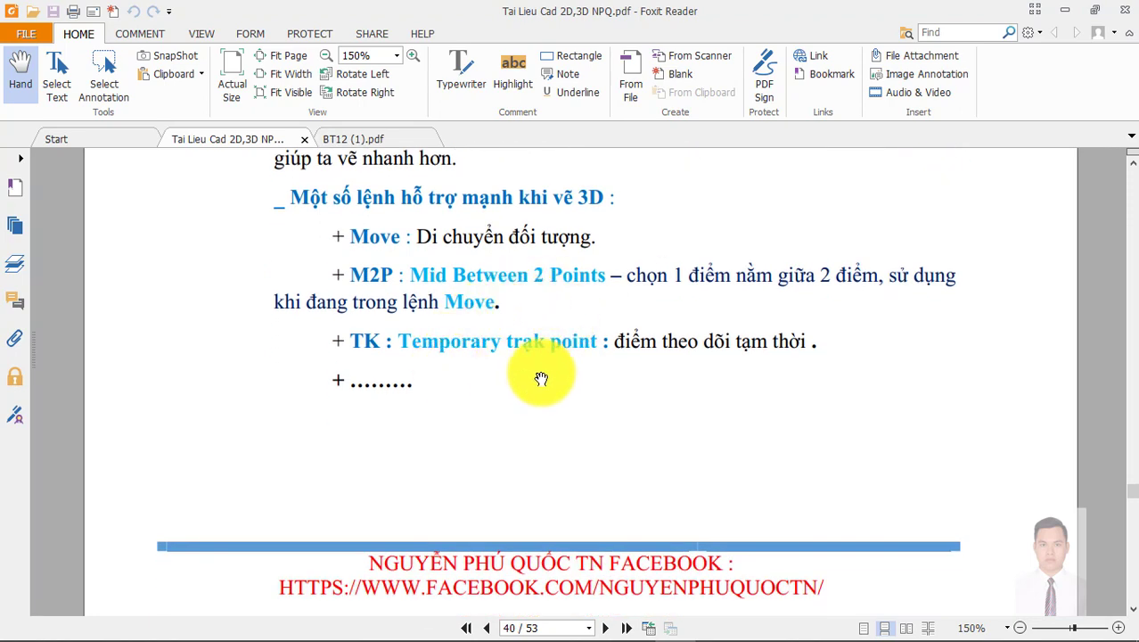
{"action": "mouse_move", "coordinate": [540, 410]}
{"action": "left_mouse_down"}
{"action": "mouse_move", "coordinate": [541, 275]}
{"action": "mouse_move", "coordinate": [534, 378]}
{"action": "left_mouse_up"}
{"action": "scroll", "coordinate": [534, 379], "scroll_direction": "down", "scroll_amount": 3}
{"action": "scroll", "coordinate": [530, 303], "scroll_direction": "down", "scroll_amount": 3}
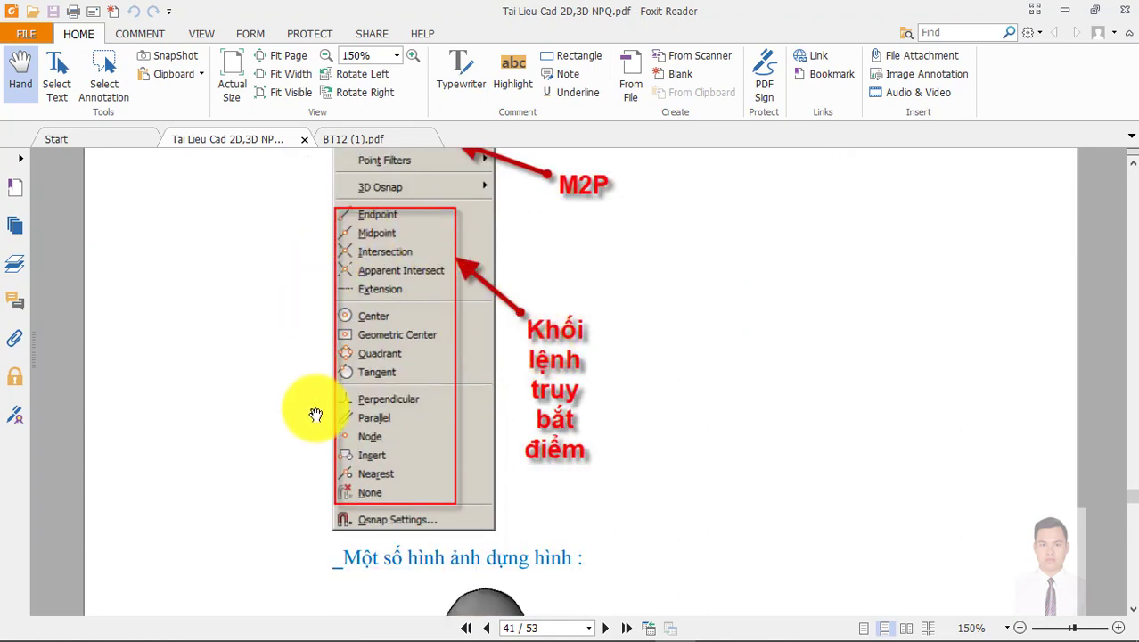
{"action": "scroll", "coordinate": [562, 414], "scroll_direction": "down", "scroll_amount": 3}
{"action": "scroll", "coordinate": [602, 381], "scroll_direction": "down", "scroll_amount": 2}
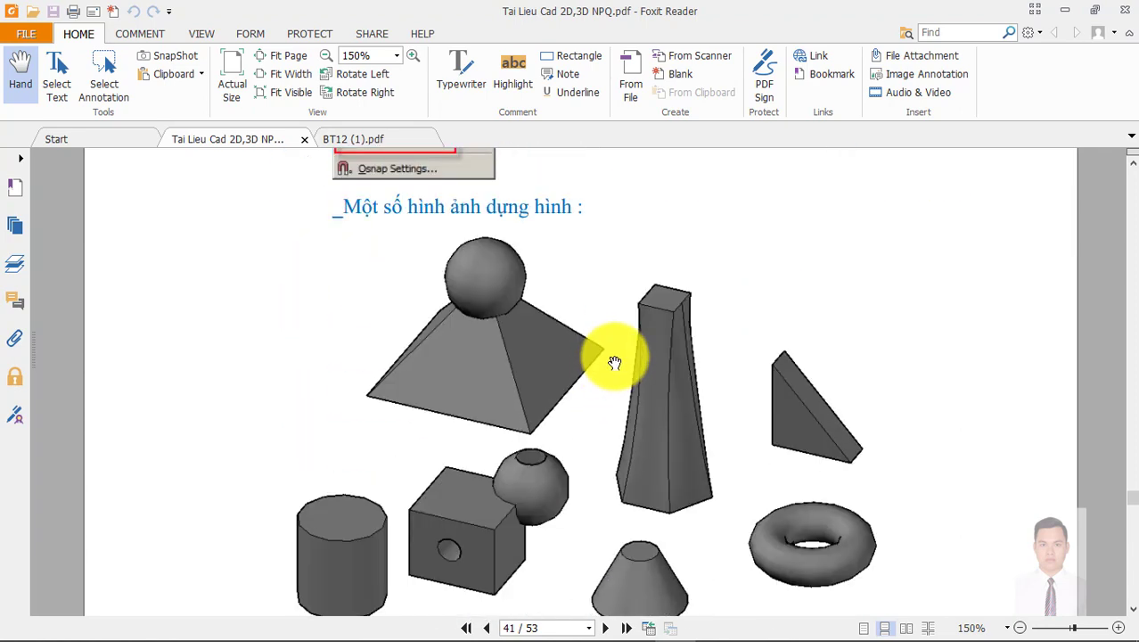
{"action": "scroll", "coordinate": [618, 359], "scroll_direction": "down", "scroll_amount": 4}
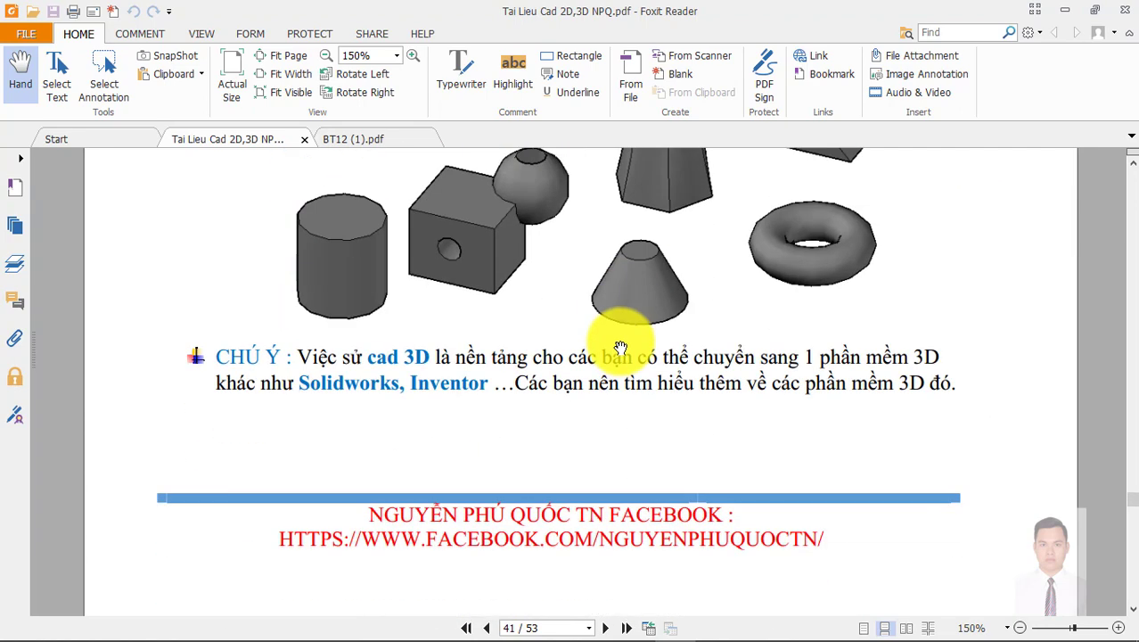
{"action": "scroll", "coordinate": [623, 337], "scroll_direction": "down", "scroll_amount": 1}
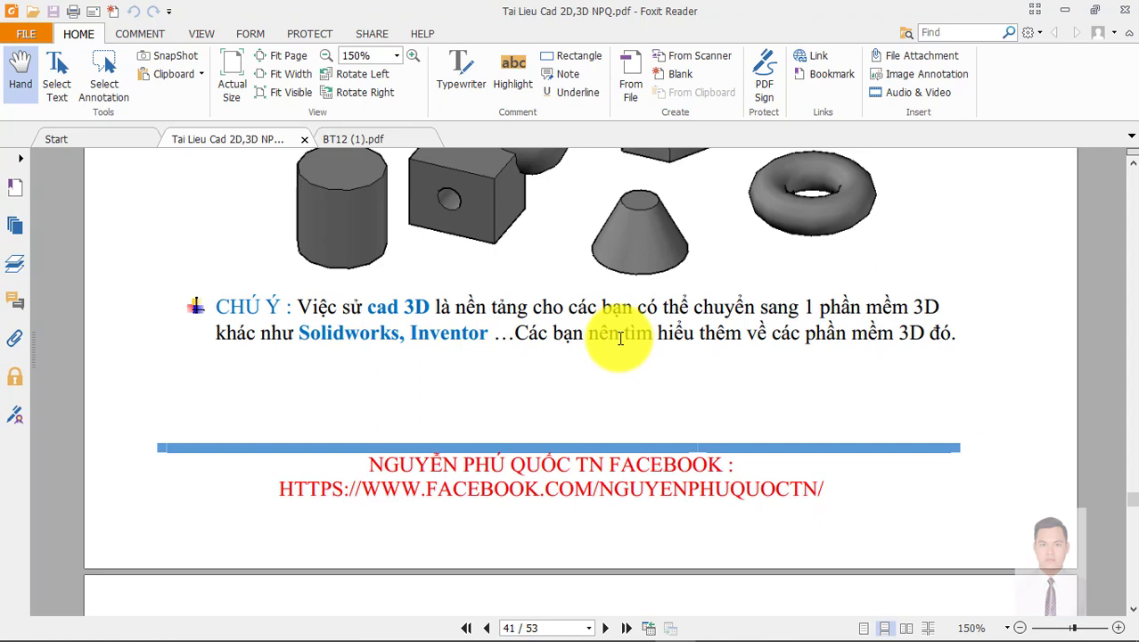
{"action": "scroll", "coordinate": [593, 321], "scroll_direction": "down", "scroll_amount": 3}
{"action": "scroll", "coordinate": [583, 338], "scroll_direction": "down", "scroll_amount": 5}
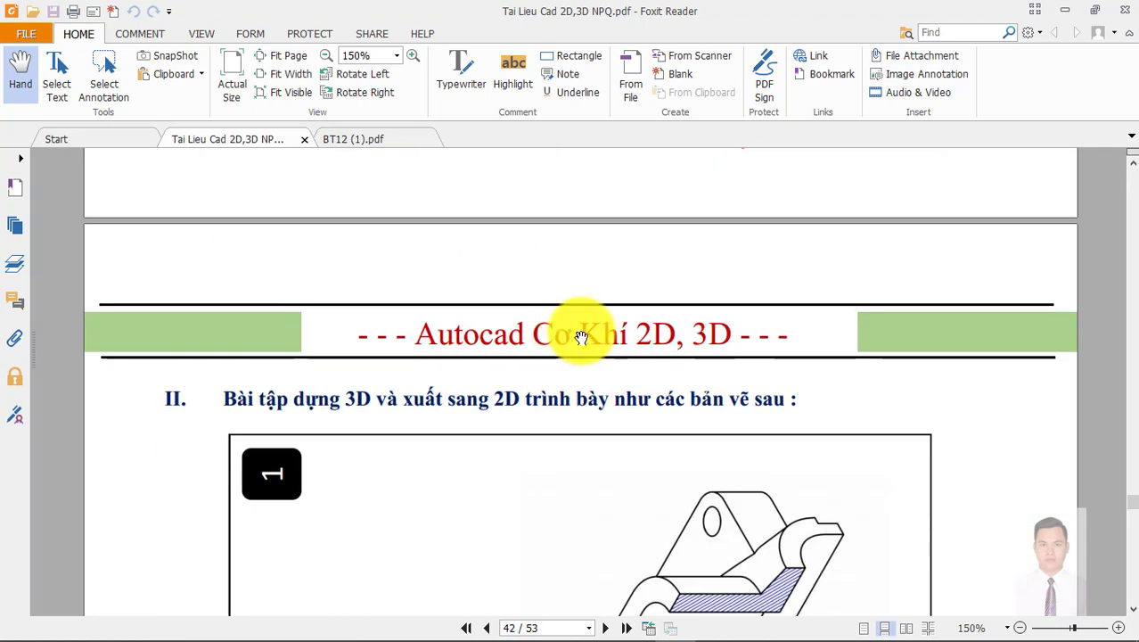
{"action": "scroll", "coordinate": [679, 330], "scroll_direction": "down", "scroll_amount": 3}
{"action": "scroll", "coordinate": [679, 328], "scroll_direction": "up", "scroll_amount": 6}
{"action": "scroll", "coordinate": [675, 294], "scroll_direction": "up", "scroll_amount": 5}
{"action": "scroll", "coordinate": [675, 280], "scroll_direction": "up", "scroll_amount": 2}
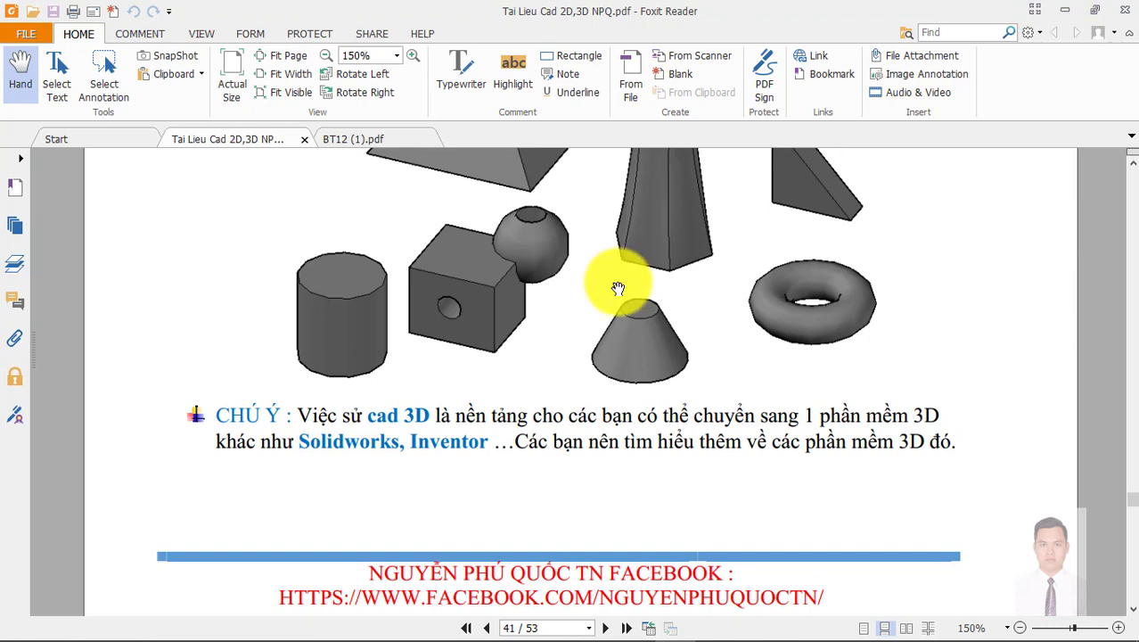
{"action": "left_click_drag", "start_coordinate": [611, 280], "coordinate": [597, 453]}
{"action": "left_click_drag", "start_coordinate": [577, 355], "coordinate": [537, 270]}
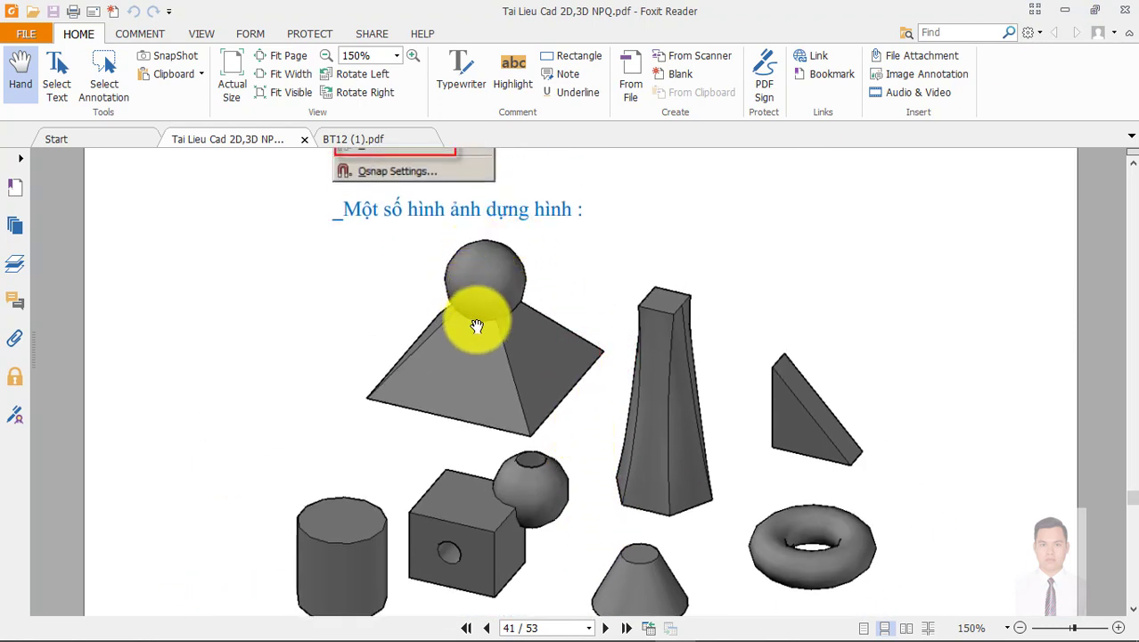
{"action": "left_click_drag", "start_coordinate": [460, 417], "coordinate": [474, 387]}
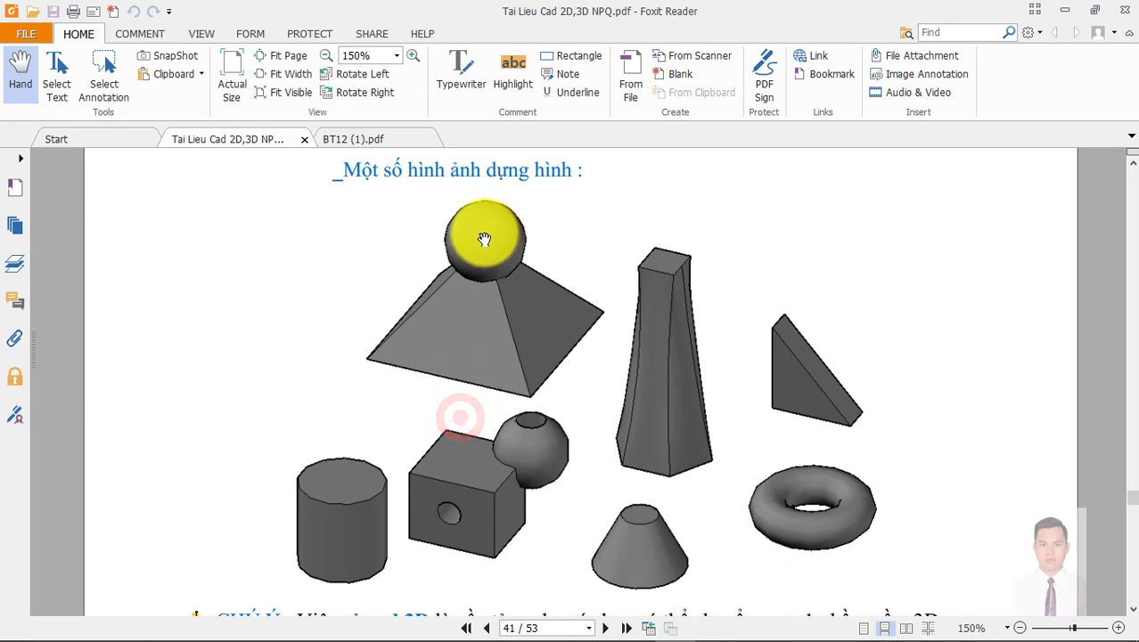
{"action": "left_click_drag", "start_coordinate": [376, 484], "coordinate": [381, 415]}
{"action": "left_click_drag", "start_coordinate": [532, 294], "coordinate": [534, 330]}
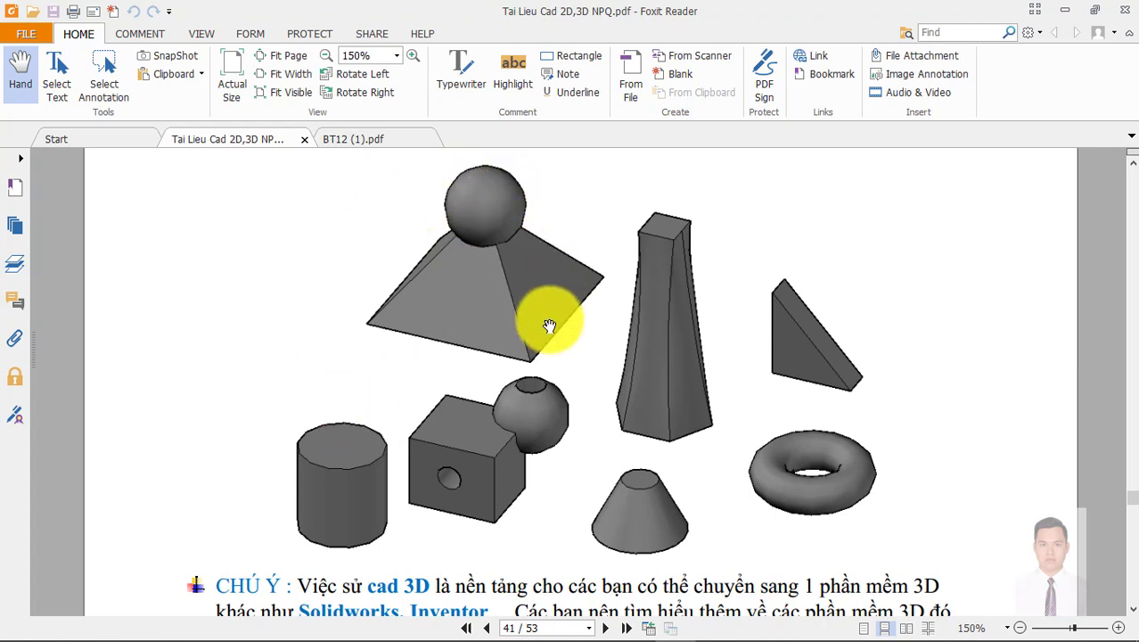
{"action": "left_click_drag", "start_coordinate": [557, 264], "coordinate": [555, 349]}
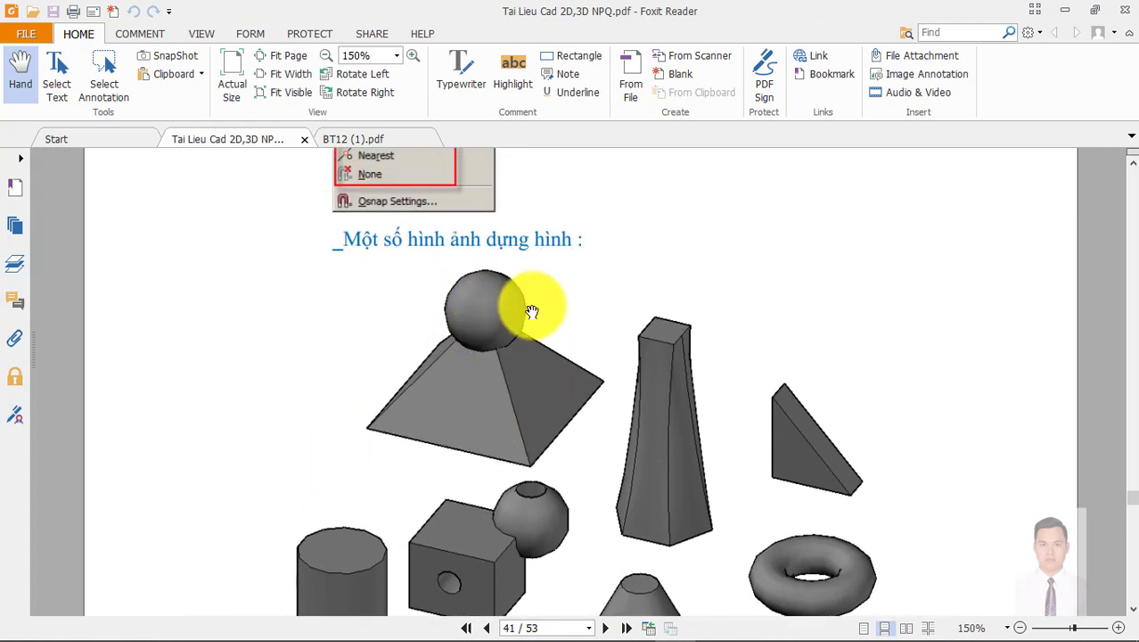
{"action": "left_click_drag", "start_coordinate": [473, 414], "coordinate": [511, 237]}
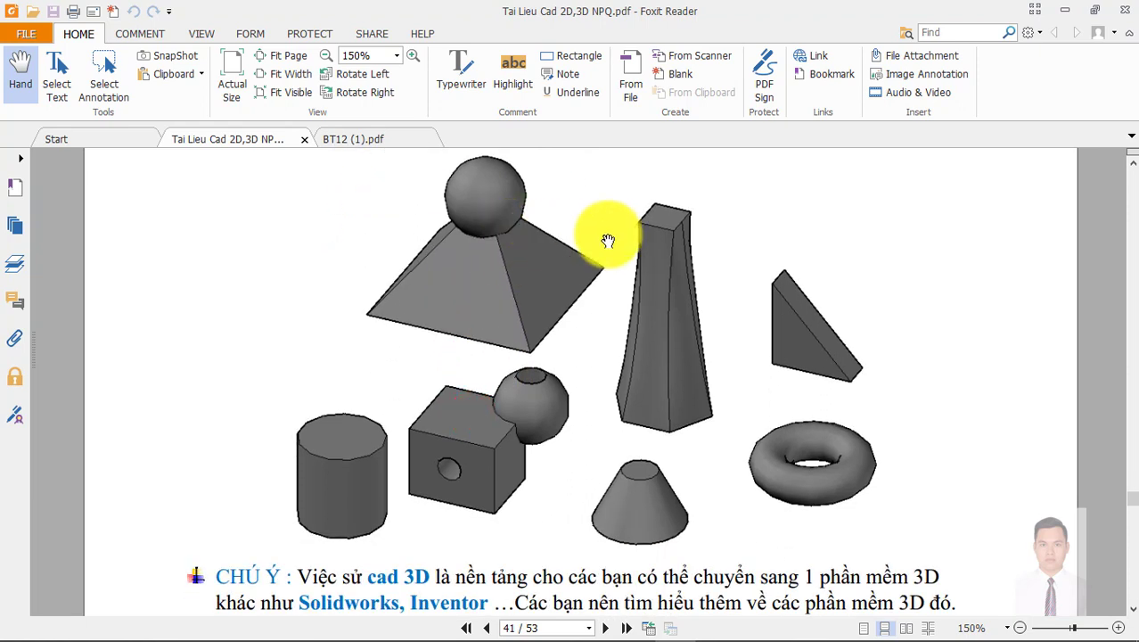
{"action": "left_click_drag", "start_coordinate": [605, 236], "coordinate": [585, 330]}
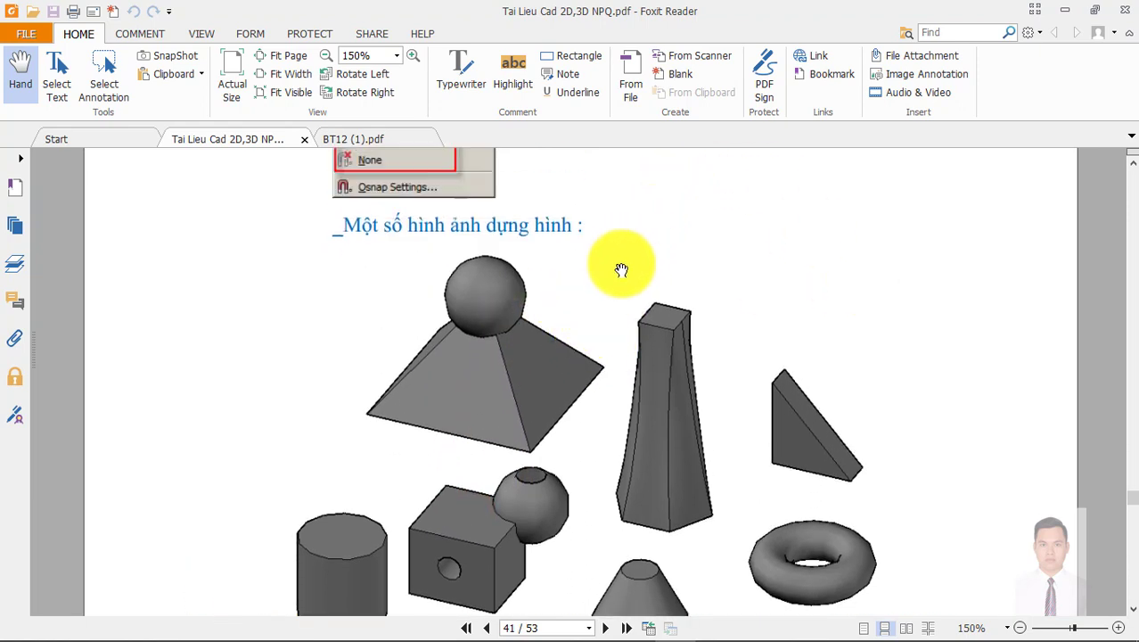
{"action": "left_click_drag", "start_coordinate": [575, 406], "coordinate": [573, 370]}
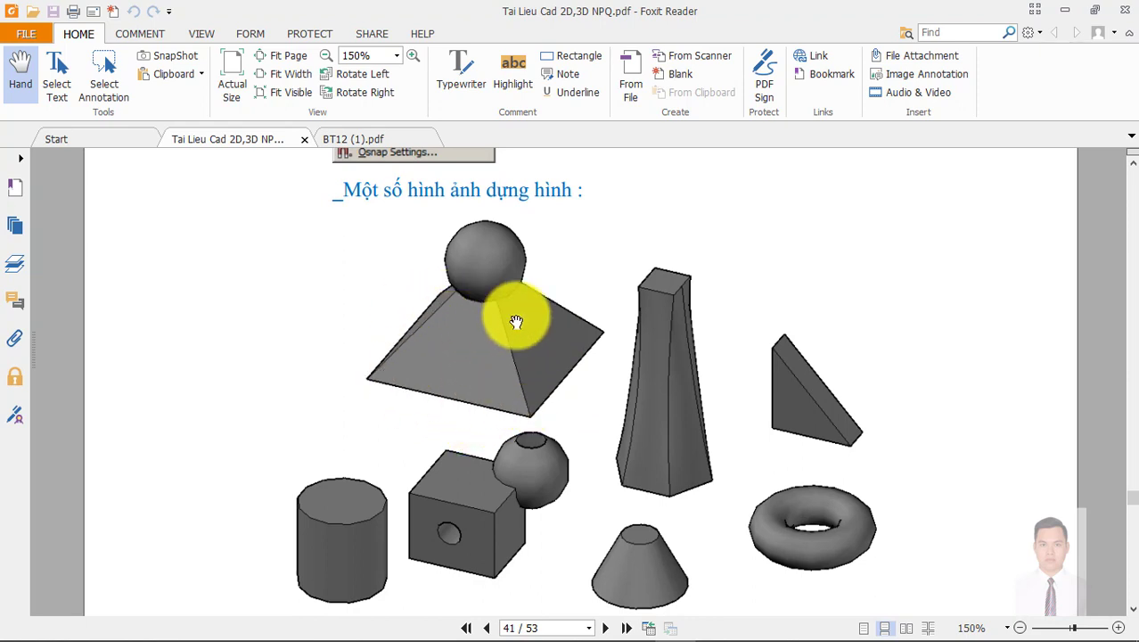
{"action": "left_click", "coordinate": [513, 389]}
{"action": "left_click_drag", "start_coordinate": [512, 388], "coordinate": [567, 307]}
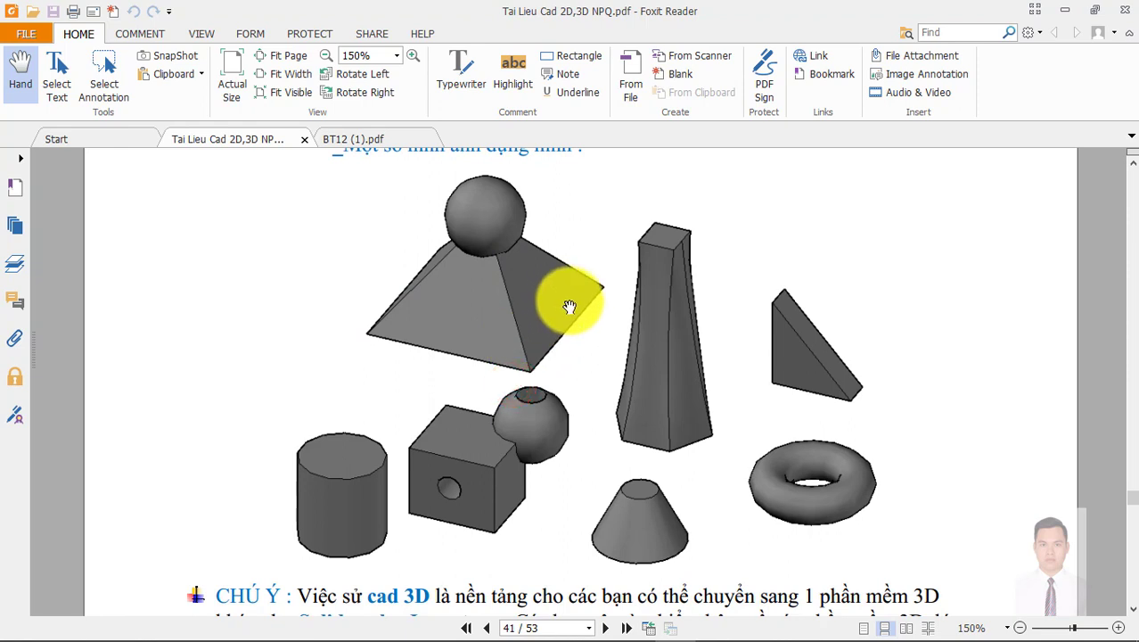
{"action": "left_click_drag", "start_coordinate": [569, 267], "coordinate": [569, 294]}
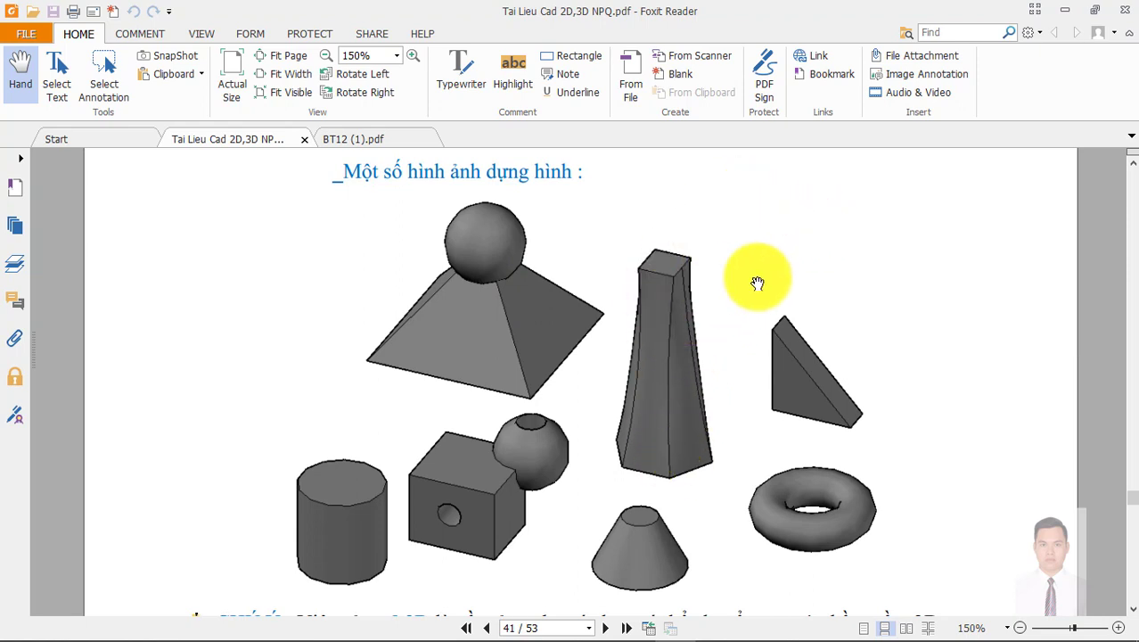
{"action": "left_click_drag", "start_coordinate": [796, 254], "coordinate": [796, 242]}
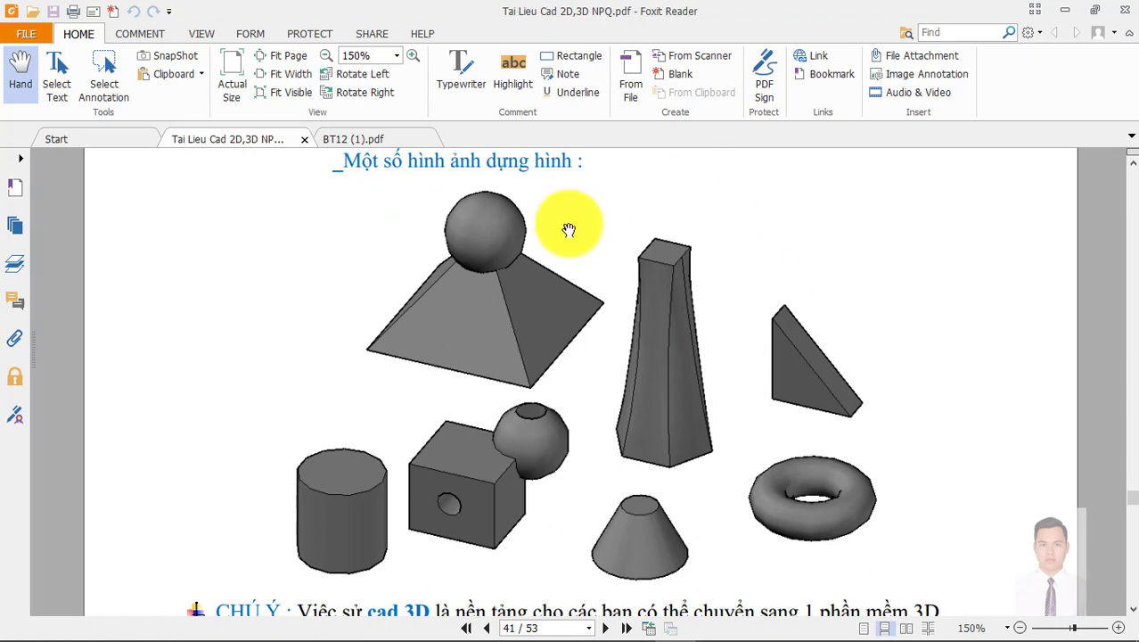
{"action": "left_click_drag", "start_coordinate": [680, 318], "coordinate": [692, 304]}
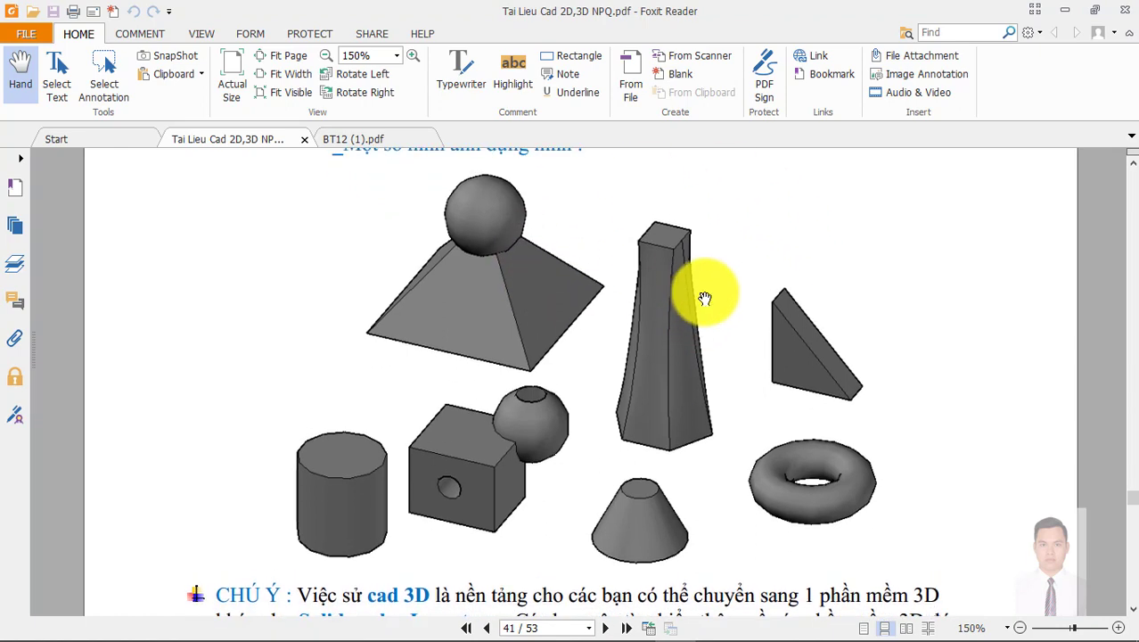
Step: Scroll through pages 42–44 and jump to the tutorial's last page, 53
{"action": "scroll", "coordinate": [679, 310], "scroll_direction": "up", "scroll_amount": 5}
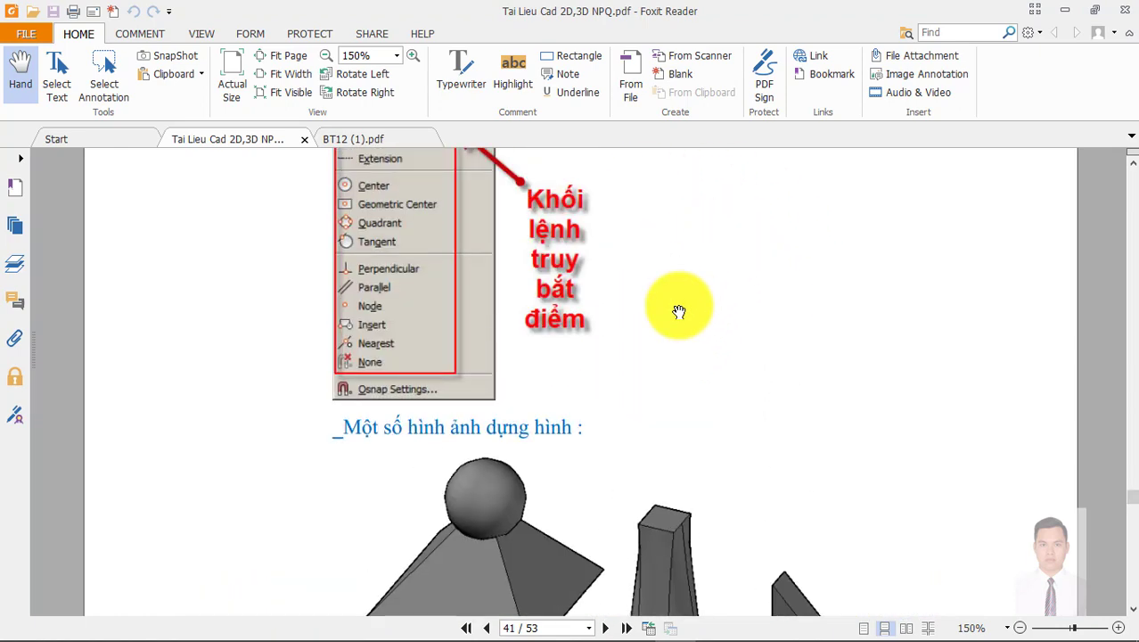
{"action": "scroll", "coordinate": [672, 321], "scroll_direction": "down", "scroll_amount": 2}
{"action": "scroll", "coordinate": [664, 334], "scroll_direction": "down", "scroll_amount": 4}
{"action": "scroll", "coordinate": [660, 340], "scroll_direction": "down", "scroll_amount": 2, "text": "ctrl"}
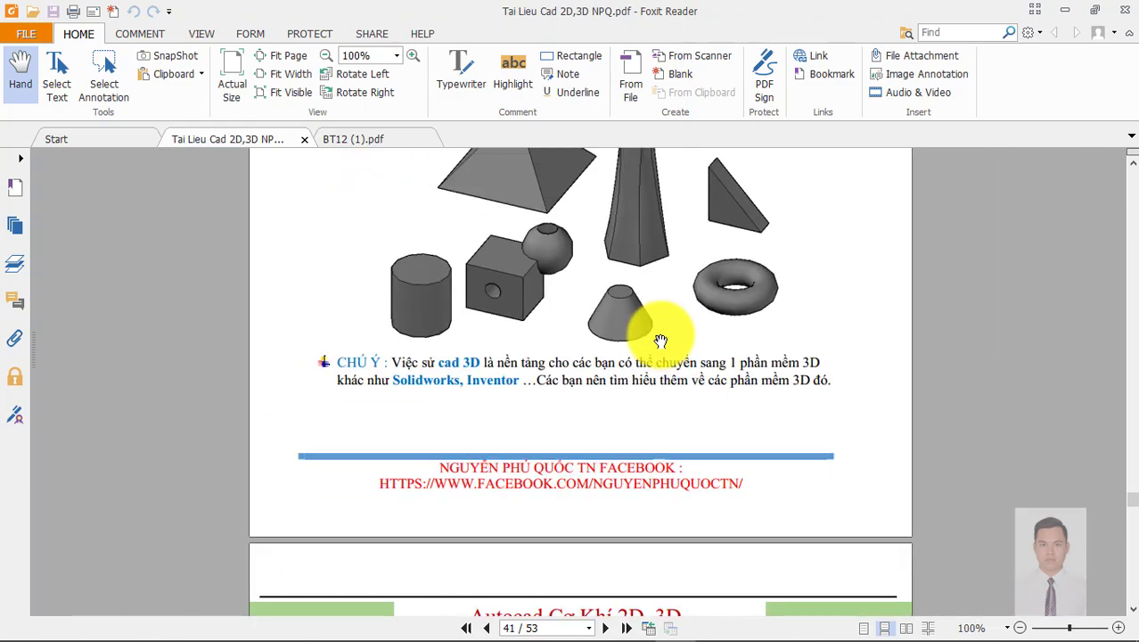
{"action": "scroll", "coordinate": [657, 331], "scroll_direction": "down", "scroll_amount": 5}
{"action": "scroll", "coordinate": [660, 357], "scroll_direction": "down", "scroll_amount": 3}
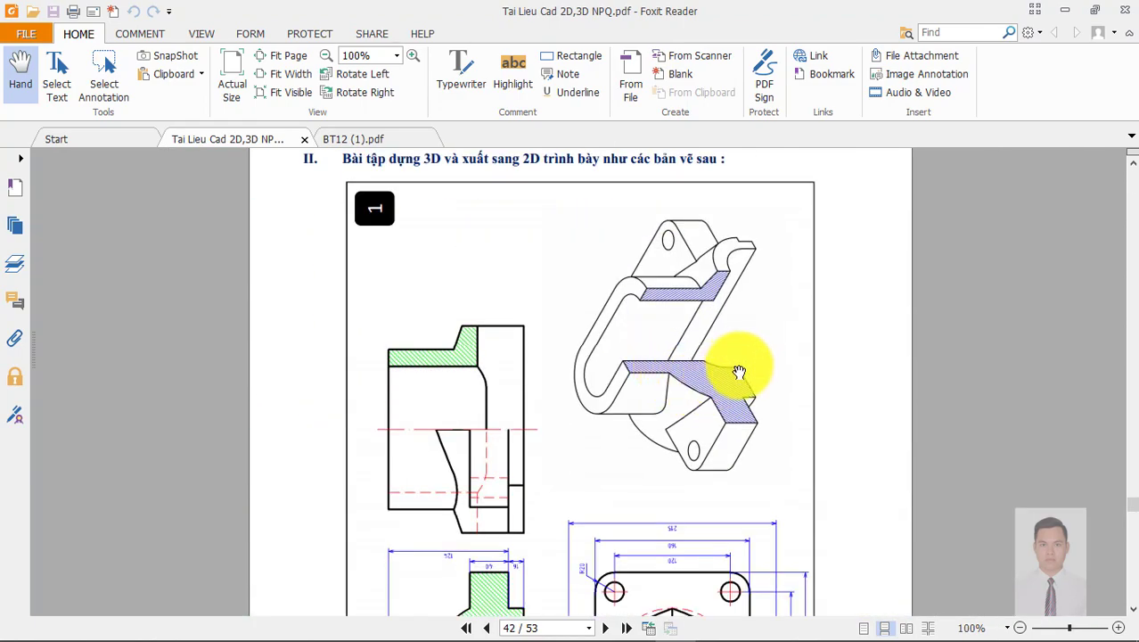
{"action": "scroll", "coordinate": [738, 372], "scroll_direction": "down", "scroll_amount": 5}
{"action": "scroll", "coordinate": [737, 369], "scroll_direction": "down", "scroll_amount": 5}
{"action": "scroll", "coordinate": [737, 356], "scroll_direction": "down", "scroll_amount": 5}
{"action": "scroll", "coordinate": [739, 347], "scroll_direction": "down", "scroll_amount": 5}
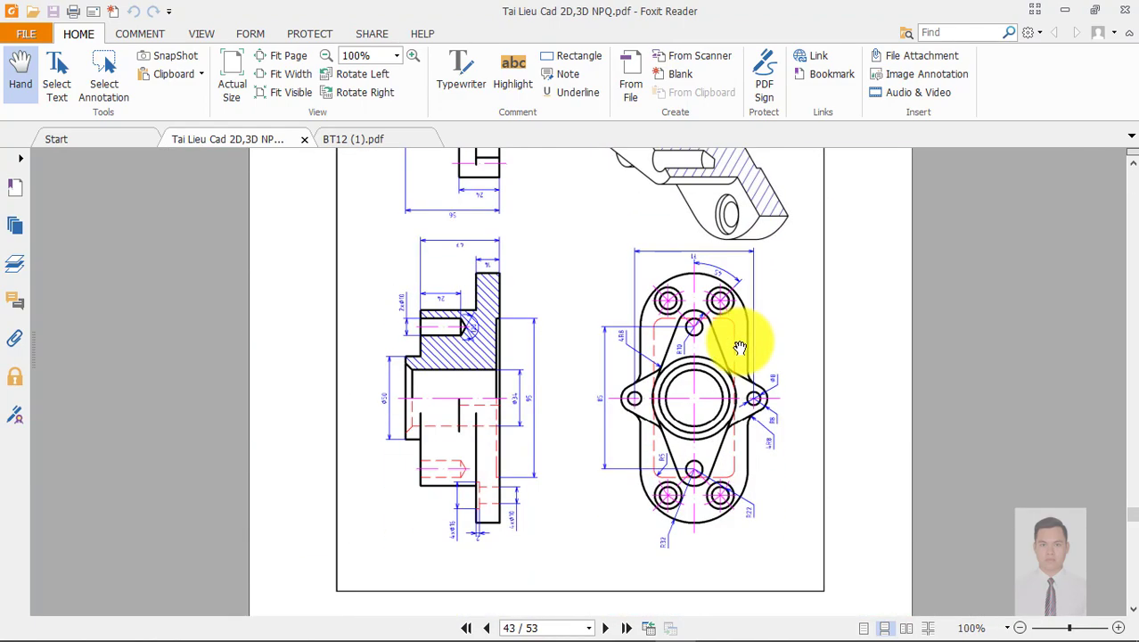
{"action": "scroll", "coordinate": [740, 348], "scroll_direction": "down", "scroll_amount": 3}
{"action": "scroll", "coordinate": [739, 357], "scroll_direction": "down", "scroll_amount": 5}
{"action": "scroll", "coordinate": [802, 373], "scroll_direction": "up", "scroll_amount": 10}
{"action": "scroll", "coordinate": [877, 386], "scroll_direction": "up", "scroll_amount": 1}
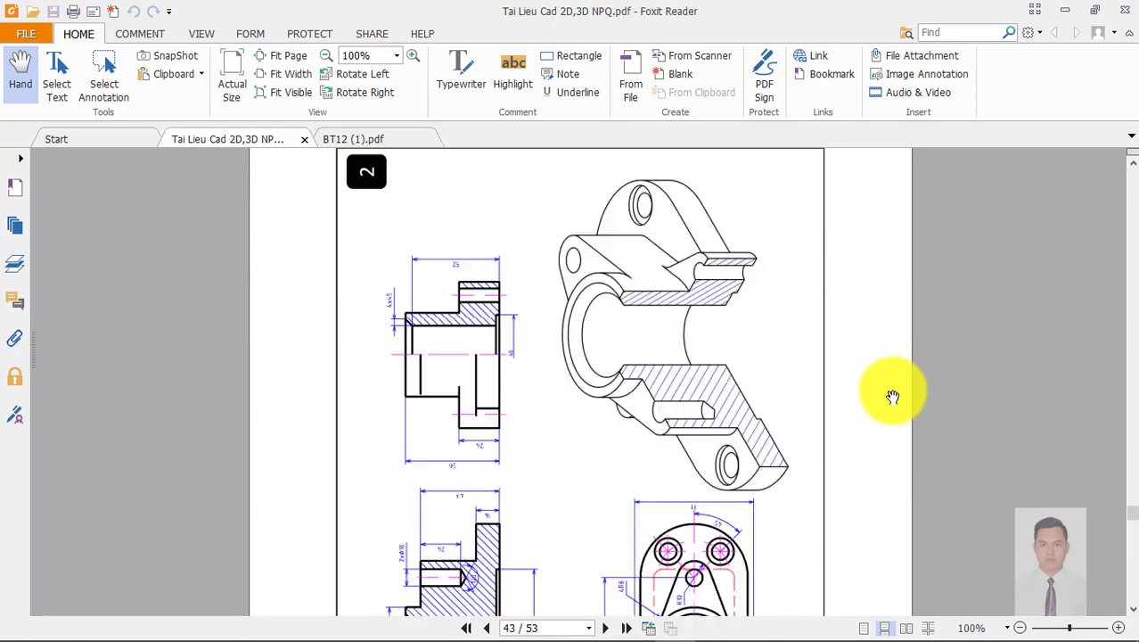
{"action": "scroll", "coordinate": [891, 385], "scroll_direction": "down", "scroll_amount": 10}
{"action": "scroll", "coordinate": [889, 376], "scroll_direction": "down", "scroll_amount": 6}
{"action": "scroll", "coordinate": [889, 376], "scroll_direction": "up", "scroll_amount": 16}
{"action": "scroll", "coordinate": [886, 376], "scroll_direction": "down", "scroll_amount": 6}
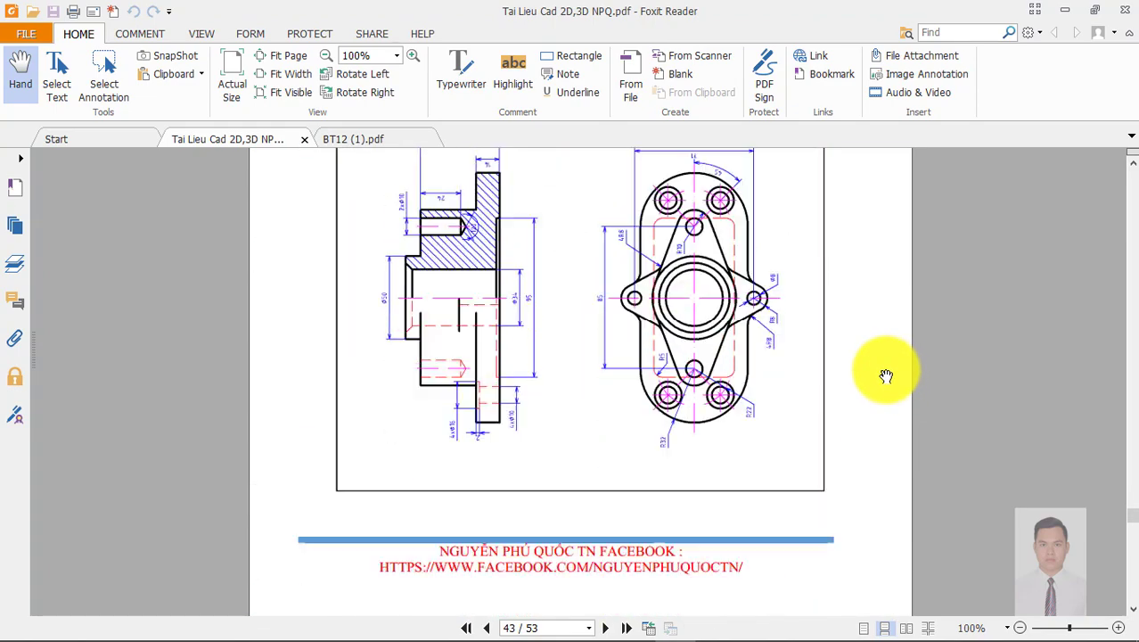
{"action": "scroll", "coordinate": [883, 376], "scroll_direction": "down", "scroll_amount": 3}
{"action": "scroll", "coordinate": [882, 376], "scroll_direction": "down", "scroll_amount": 1}
{"action": "scroll", "coordinate": [899, 388], "scroll_direction": "down", "scroll_amount": 6}
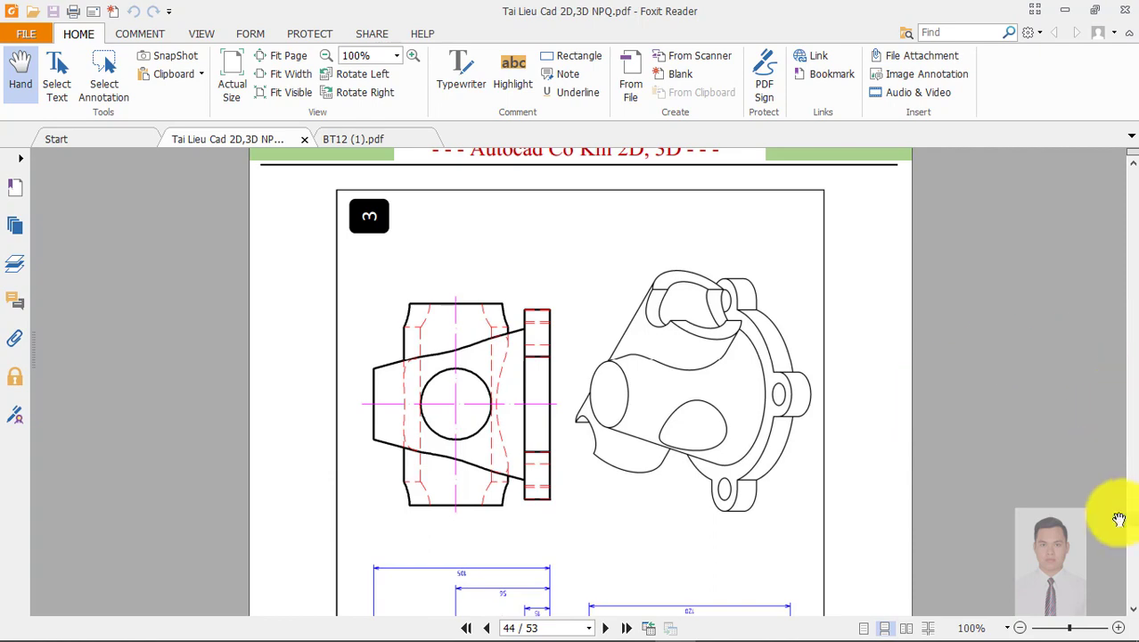
{"action": "left_click_drag", "start_coordinate": [1128, 521], "coordinate": [1128, 441]}
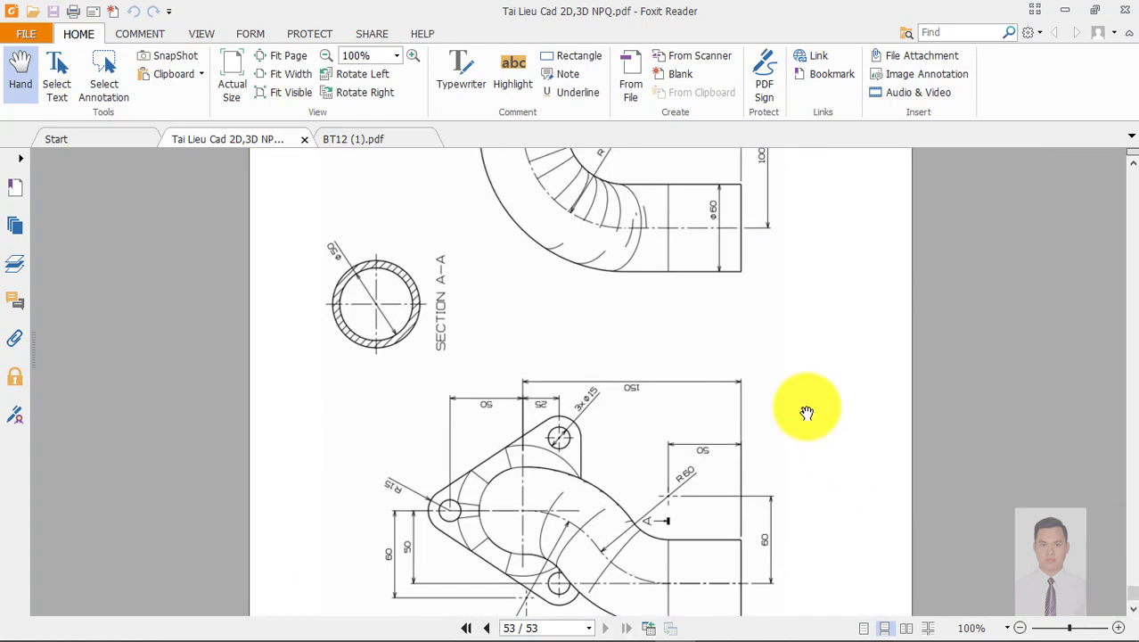
{"action": "scroll", "coordinate": [805, 412], "scroll_direction": "up", "scroll_amount": 3}
{"action": "scroll", "coordinate": [539, 265], "scroll_direction": "up", "scroll_amount": 3}
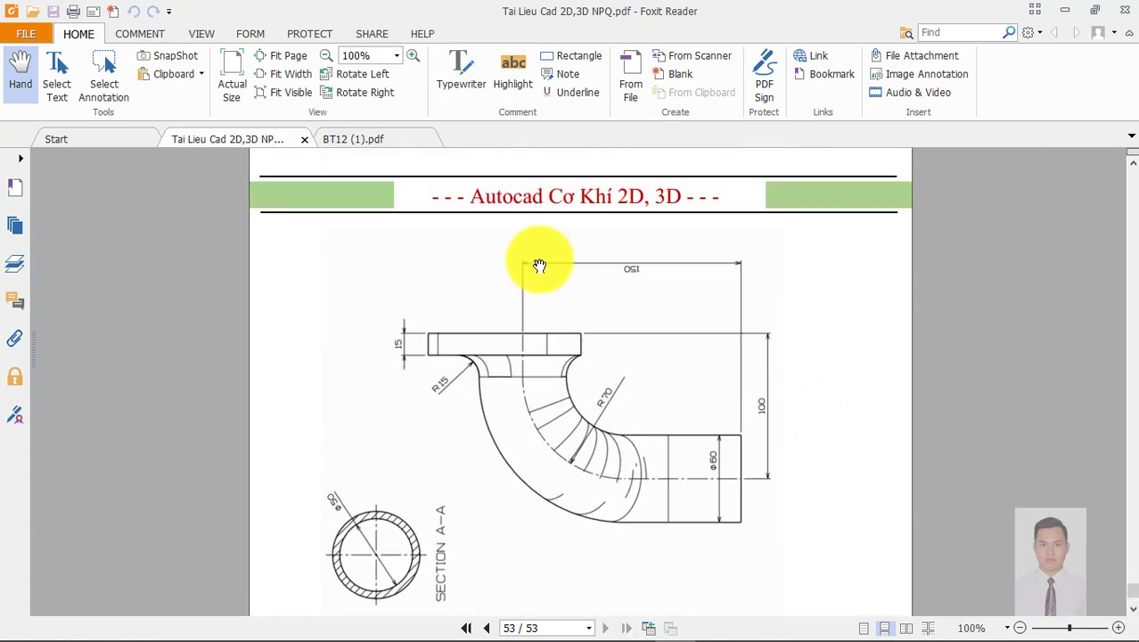
Step: Rotate the page view three quarter turns and scroll up to page 52's flange drawing
{"action": "left_click", "coordinate": [198, 33]}
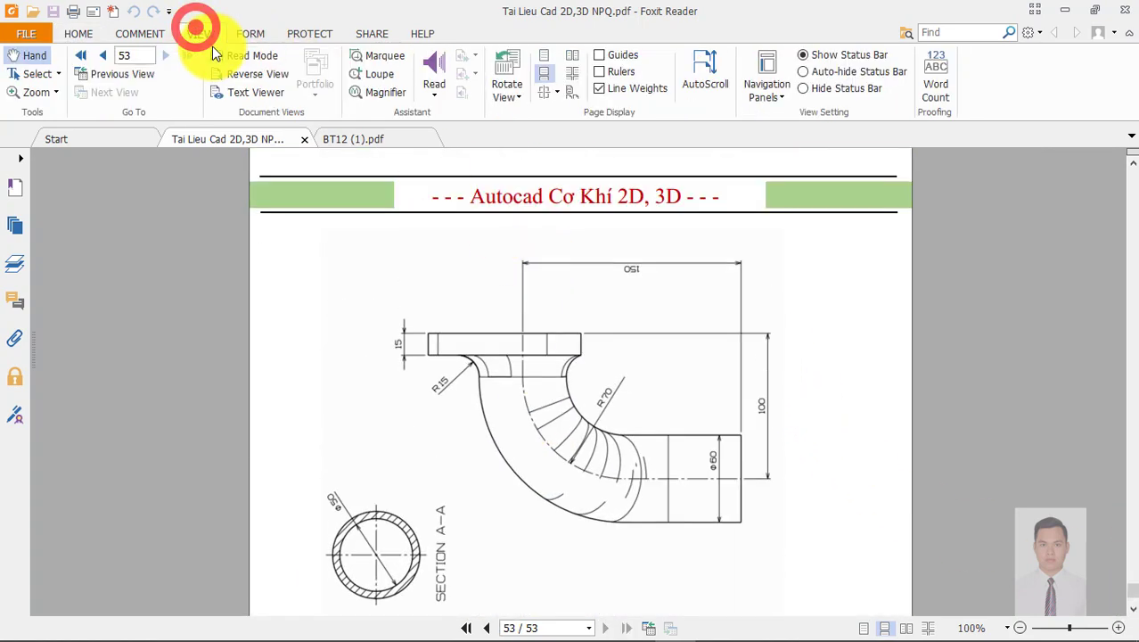
{"action": "left_click", "coordinate": [503, 66]}
{"action": "left_click", "coordinate": [503, 66]}
{"action": "left_click", "coordinate": [503, 66]}
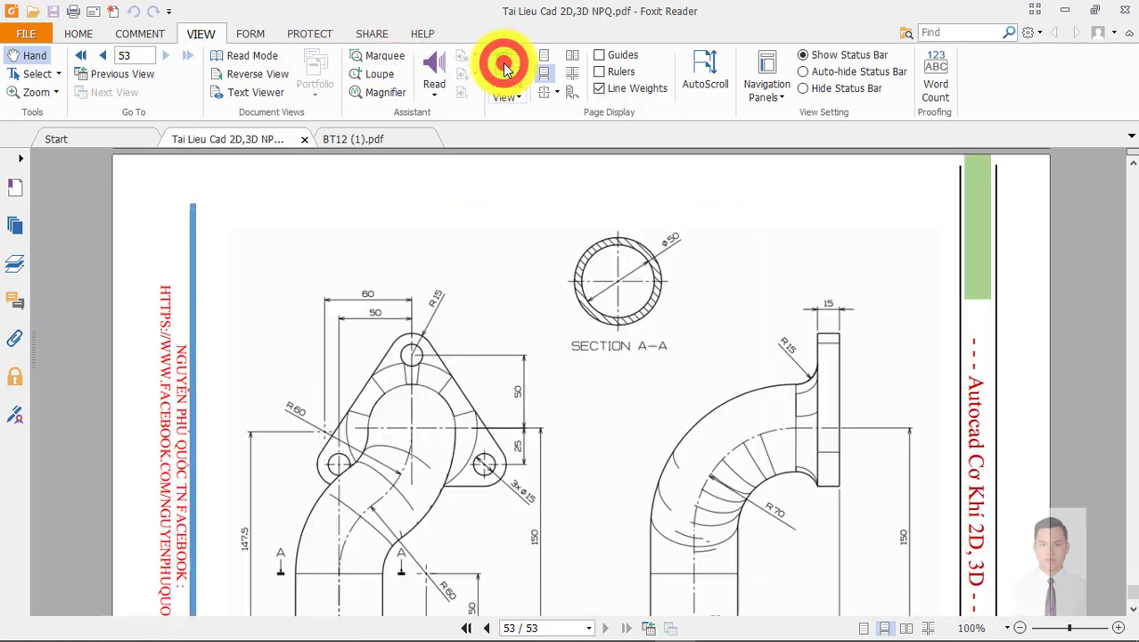
{"action": "scroll", "coordinate": [671, 389], "scroll_direction": "up", "scroll_amount": 4}
{"action": "scroll", "coordinate": [488, 389], "scroll_direction": "down", "scroll_amount": 4}
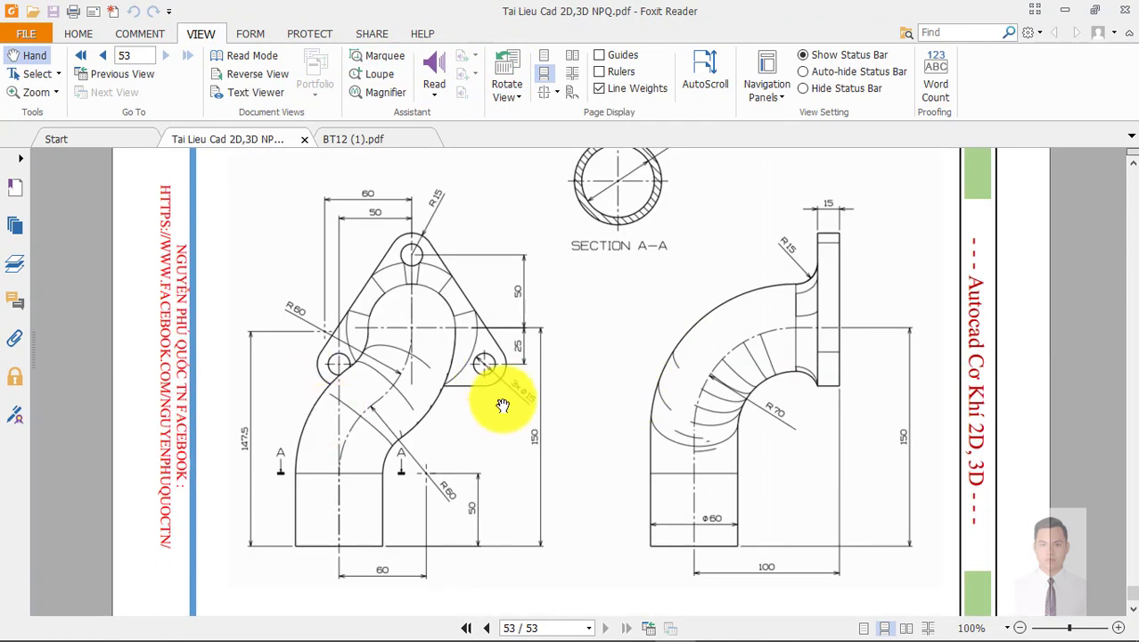
{"action": "scroll", "coordinate": [516, 379], "scroll_direction": "up", "scroll_amount": 5}
{"action": "scroll", "coordinate": [561, 321], "scroll_direction": "up", "scroll_amount": 3}
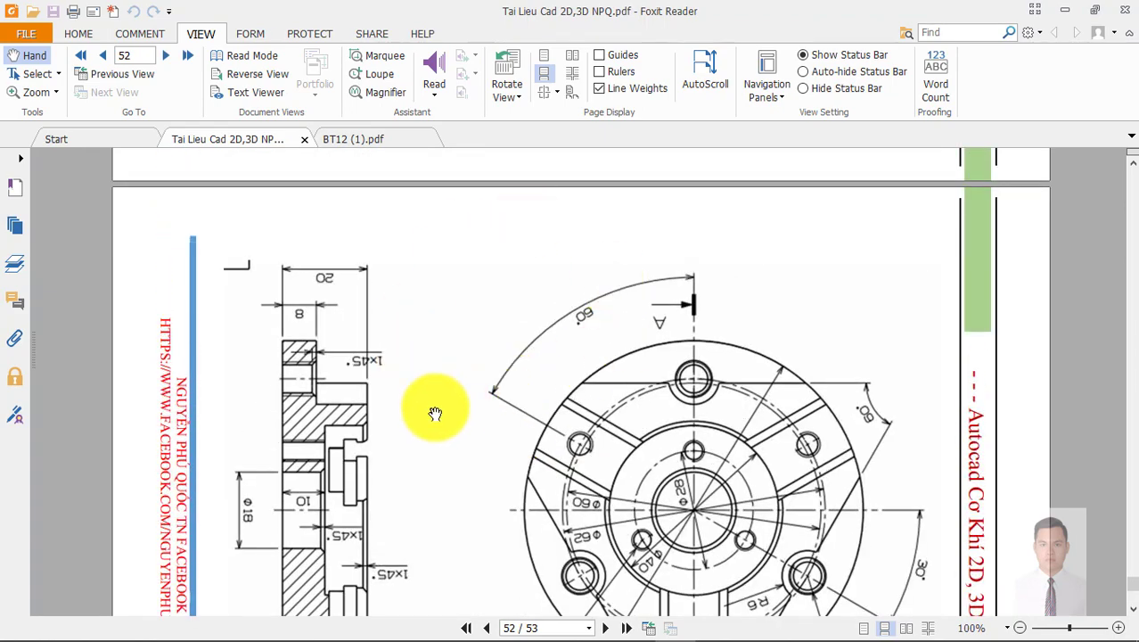
{"action": "left_click", "coordinate": [147, 628]}
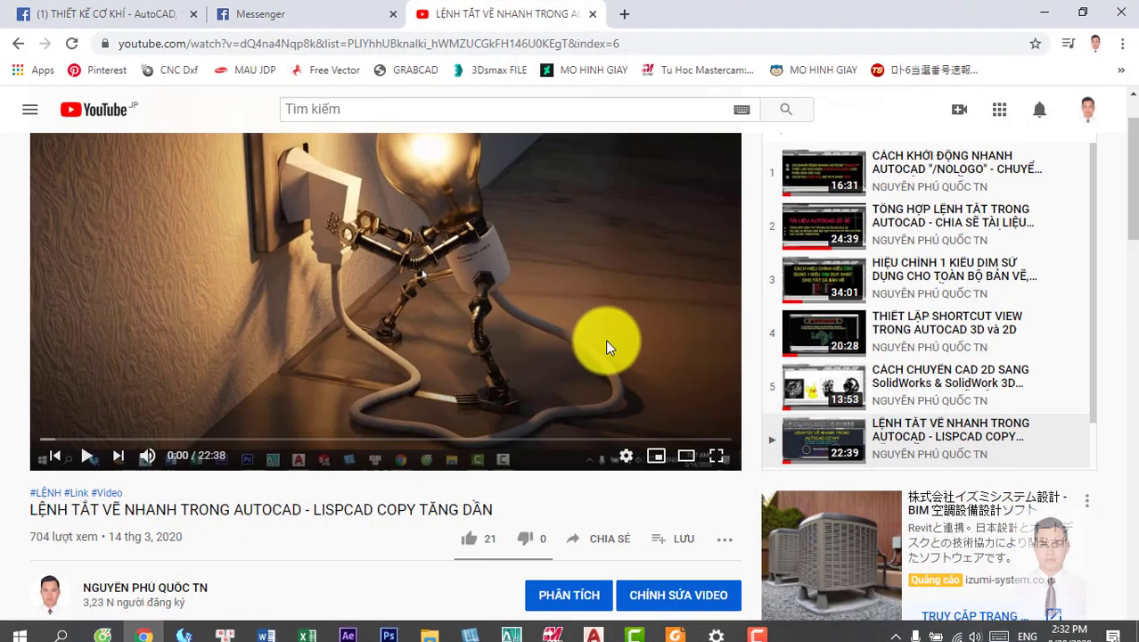
{"action": "left_click", "coordinate": [18, 45]}
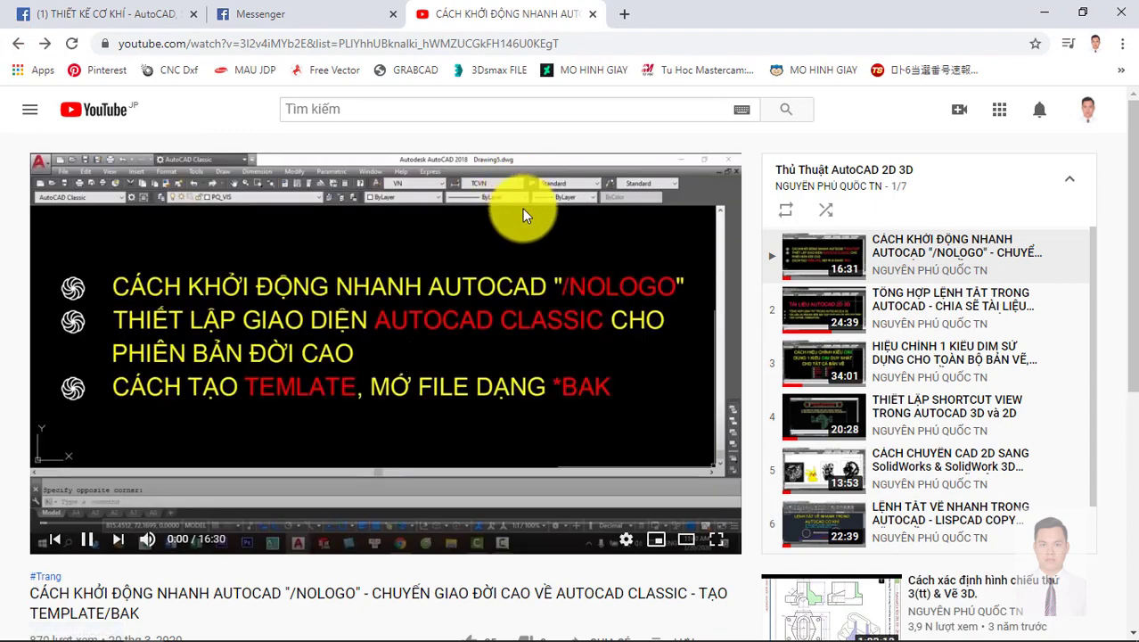
{"action": "left_click", "coordinate": [18, 43]}
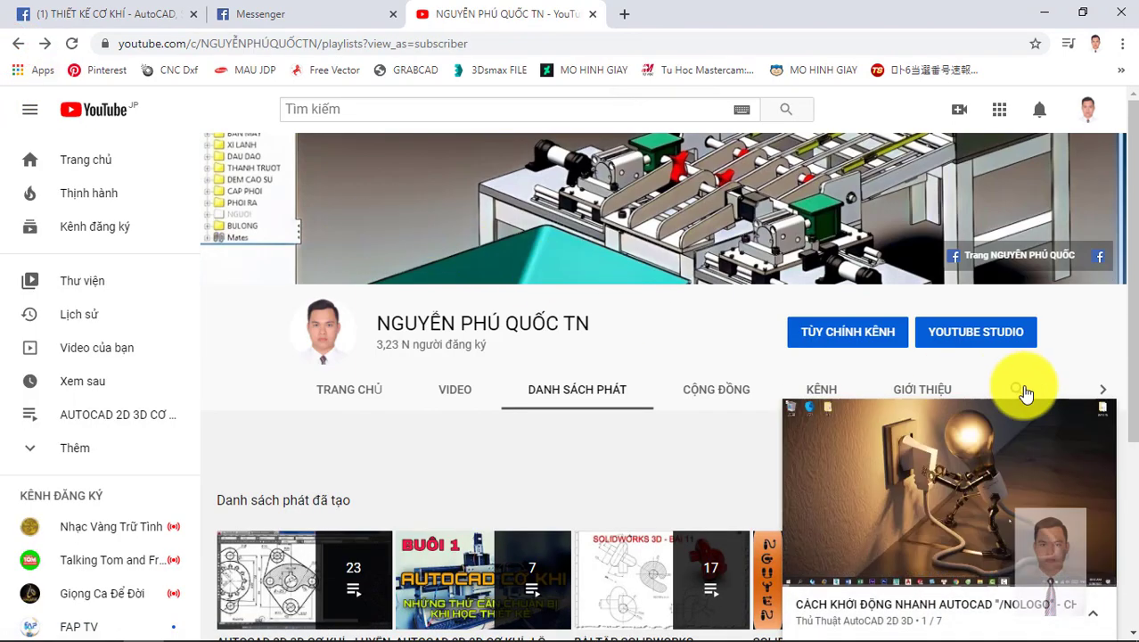
{"action": "left_click", "coordinate": [1097, 410]}
{"action": "scroll", "coordinate": [758, 434], "scroll_direction": "down", "scroll_amount": 3}
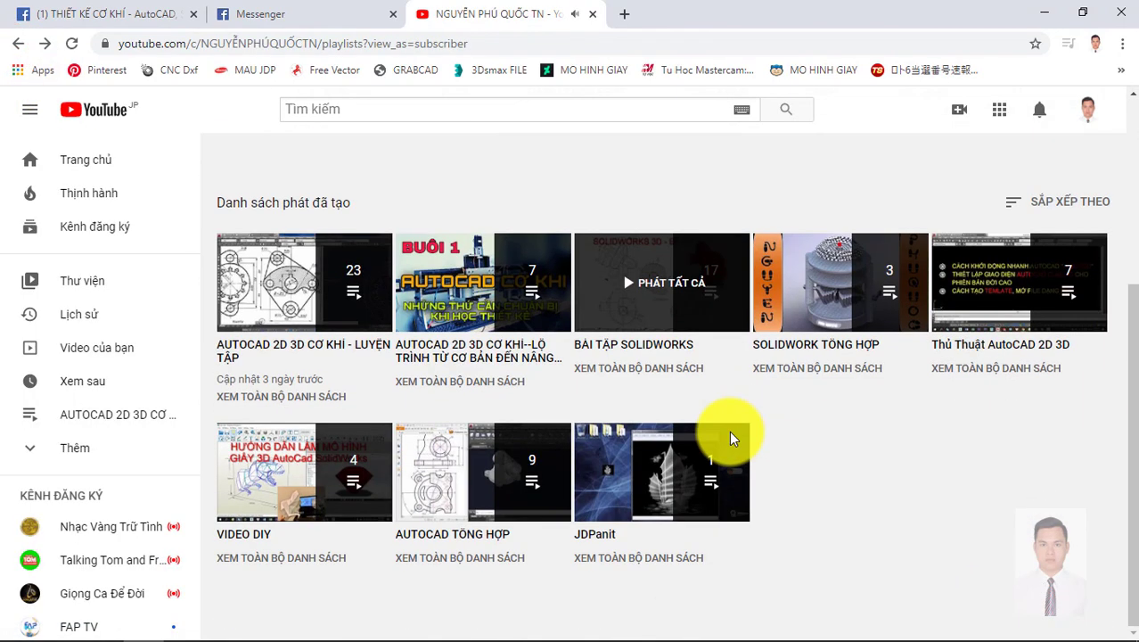
{"action": "left_click", "coordinate": [307, 354]}
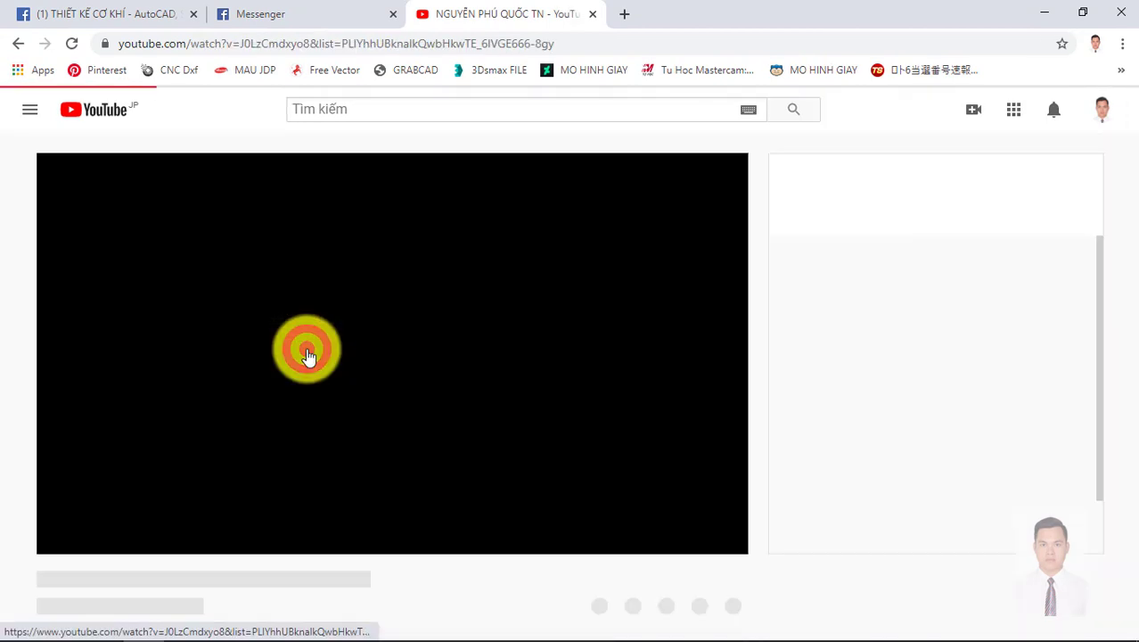
{"action": "left_click", "coordinate": [92, 538]}
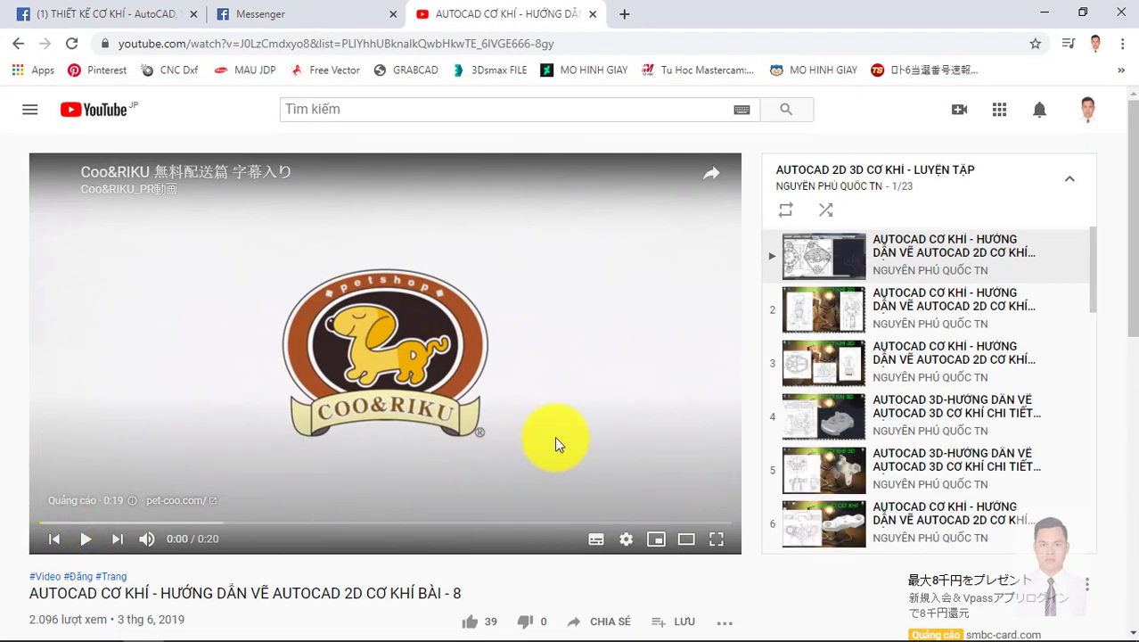
{"action": "scroll", "coordinate": [907, 392], "scroll_direction": "down", "scroll_amount": 2}
{"action": "scroll", "coordinate": [913, 428], "scroll_direction": "down", "scroll_amount": 2}
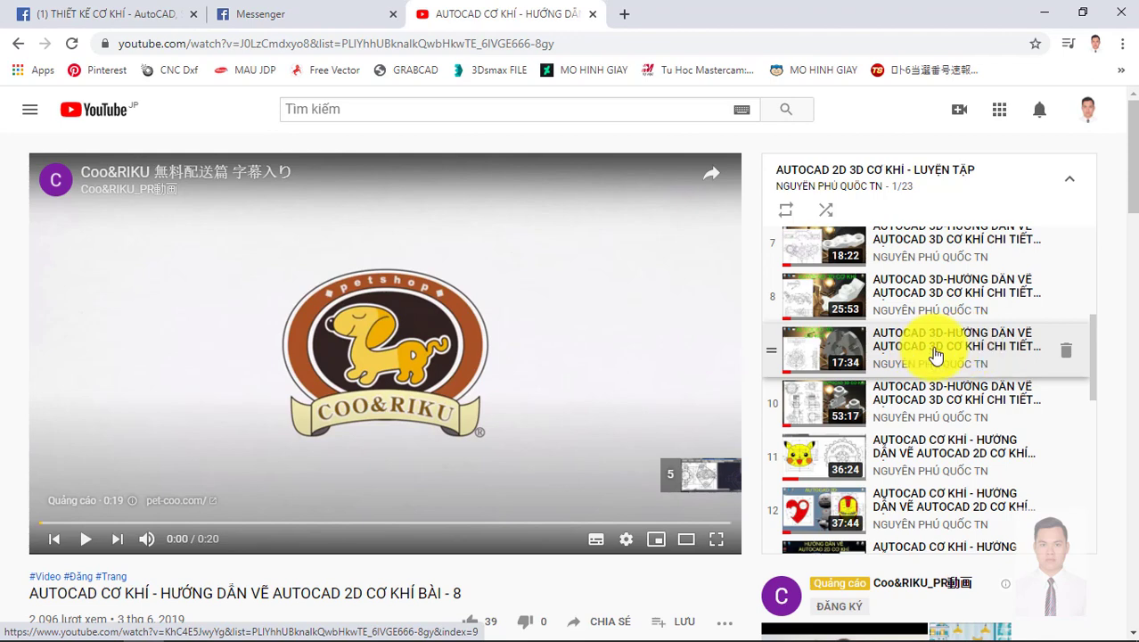
{"action": "scroll", "coordinate": [943, 350], "scroll_direction": "down", "scroll_amount": 3}
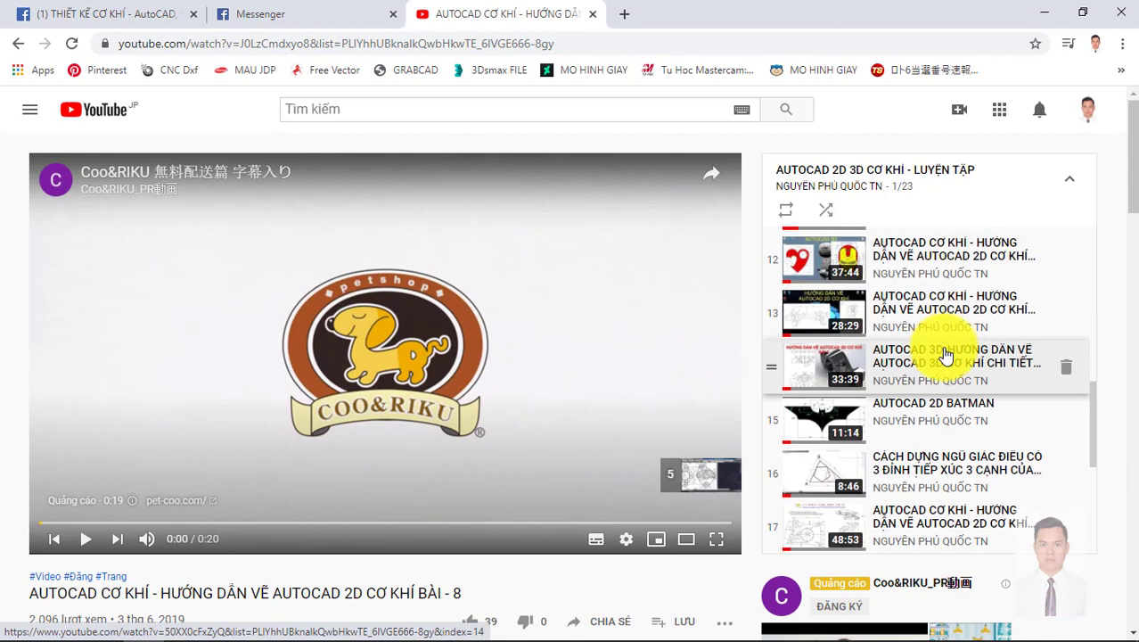
{"action": "scroll", "coordinate": [944, 355], "scroll_direction": "down", "scroll_amount": 2}
{"action": "scroll", "coordinate": [945, 355], "scroll_direction": "down", "scroll_amount": 1}
{"action": "scroll", "coordinate": [891, 316], "scroll_direction": "down", "scroll_amount": 1}
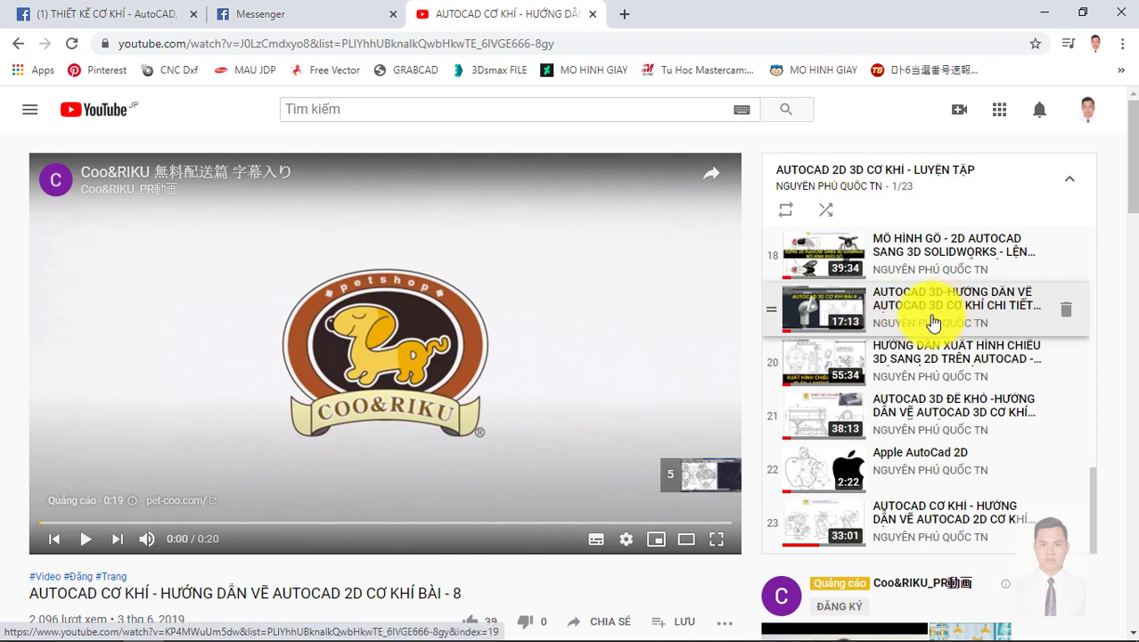
{"action": "mouse_move", "coordinate": [843, 314]}
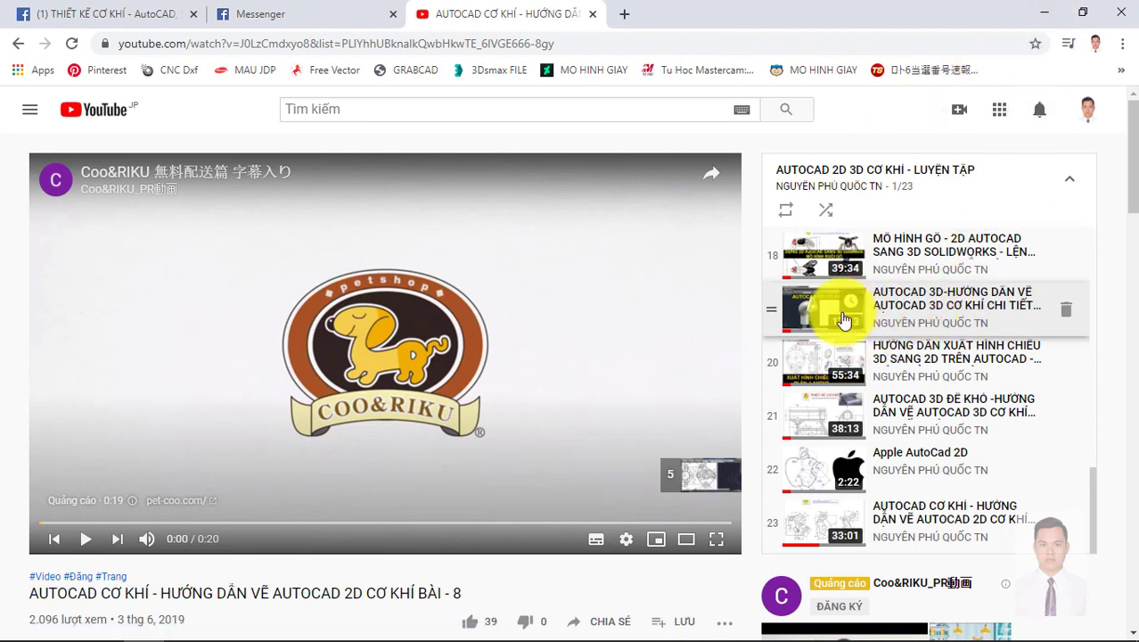
Step: Hide the browser and page through the exercise drawings on pages 46–50 of the PDF
{"action": "left_click", "coordinate": [1058, 9]}
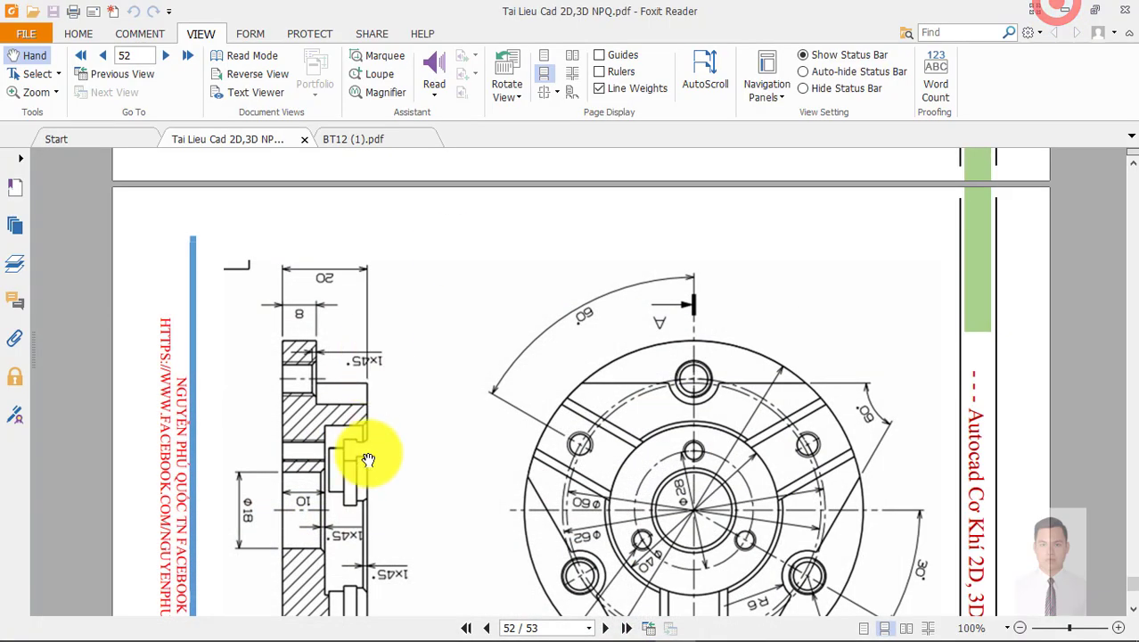
{"action": "scroll", "coordinate": [724, 464], "scroll_direction": "up", "scroll_amount": 5}
{"action": "scroll", "coordinate": [741, 386], "scroll_direction": "up", "scroll_amount": 5}
{"action": "scroll", "coordinate": [658, 403], "scroll_direction": "down", "scroll_amount": 3}
{"action": "scroll", "coordinate": [658, 403], "scroll_direction": "down", "scroll_amount": 5}
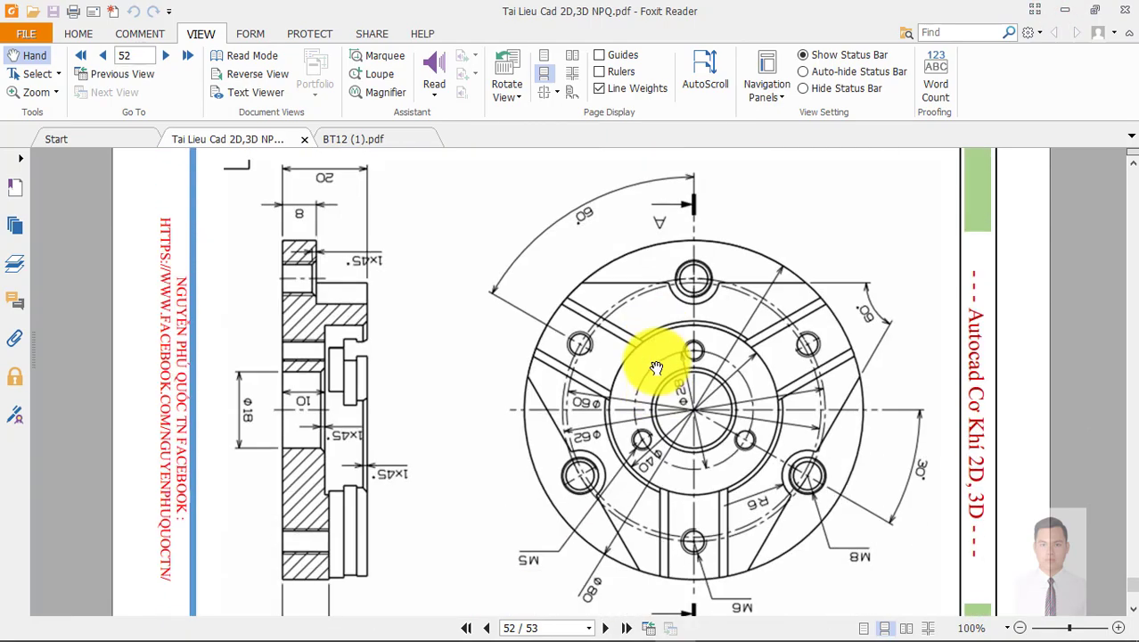
{"action": "scroll", "coordinate": [656, 361], "scroll_direction": "down", "scroll_amount": 5}
{"action": "scroll", "coordinate": [648, 369], "scroll_direction": "up", "scroll_amount": 1}
{"action": "scroll", "coordinate": [686, 437], "scroll_direction": "up", "scroll_amount": 5}
{"action": "scroll", "coordinate": [690, 427], "scroll_direction": "up", "scroll_amount": 5}
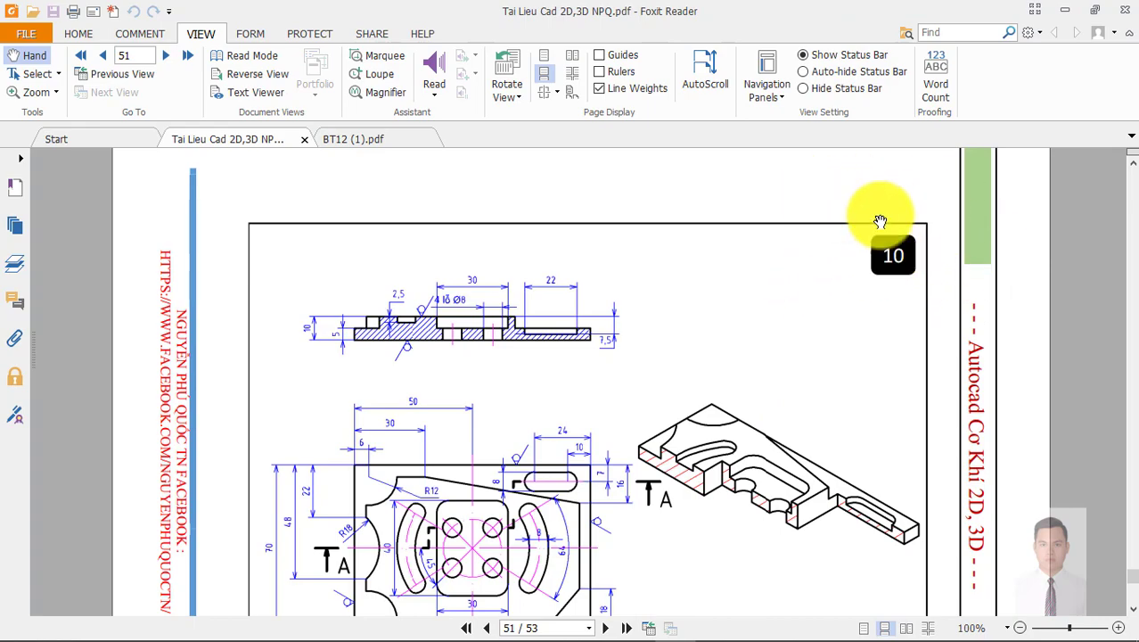
{"action": "mouse_move", "coordinate": [1127, 574]}
{"action": "left_mouse_down"}
{"action": "mouse_move", "coordinate": [1120, 495]}
{"action": "mouse_move", "coordinate": [1131, 419]}
{"action": "mouse_move", "coordinate": [1078, 505]}
{"action": "left_mouse_up"}
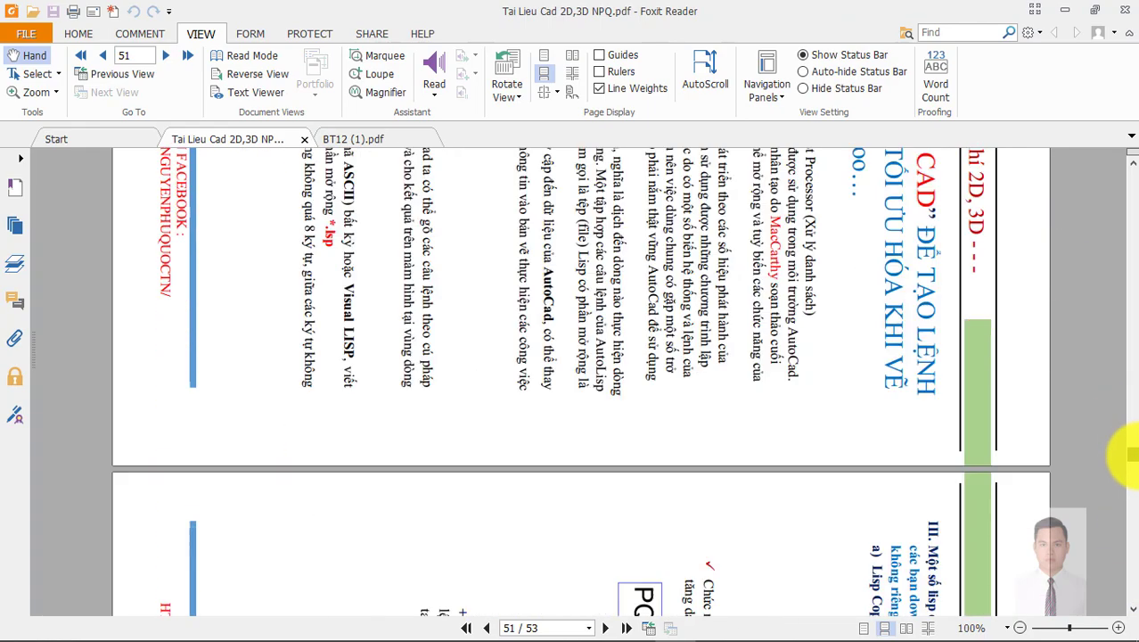
{"action": "scroll", "coordinate": [622, 407], "scroll_direction": "up", "scroll_amount": 2}
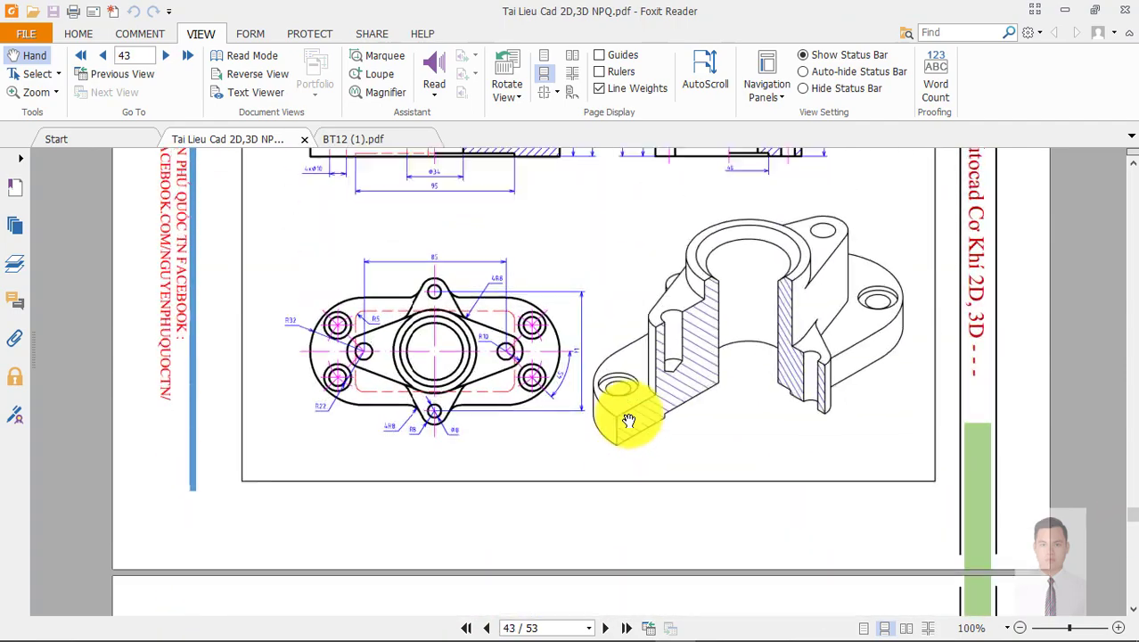
{"action": "scroll", "coordinate": [623, 401], "scroll_direction": "up", "scroll_amount": 5}
{"action": "scroll", "coordinate": [628, 410], "scroll_direction": "down", "scroll_amount": 2}
{"action": "scroll", "coordinate": [630, 410], "scroll_direction": "up", "scroll_amount": 5}
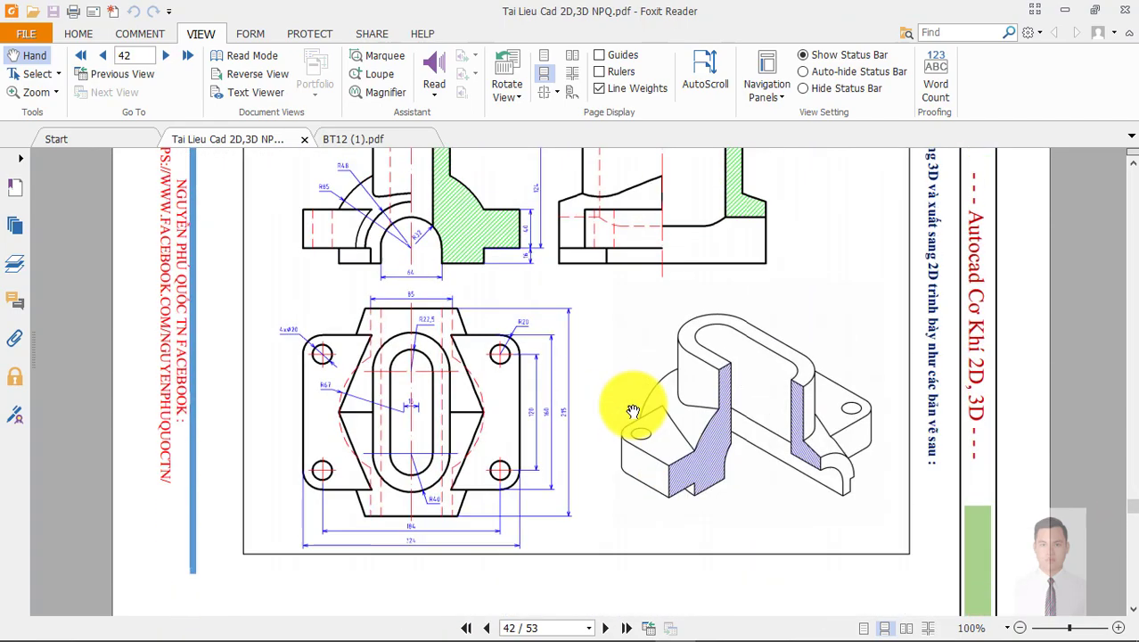
{"action": "scroll", "coordinate": [629, 401], "scroll_direction": "down", "scroll_amount": 5}
{"action": "scroll", "coordinate": [633, 407], "scroll_direction": "down", "scroll_amount": 4}
{"action": "scroll", "coordinate": [642, 403], "scroll_direction": "down", "scroll_amount": 4}
{"action": "scroll", "coordinate": [647, 374], "scroll_direction": "up", "scroll_amount": 3}
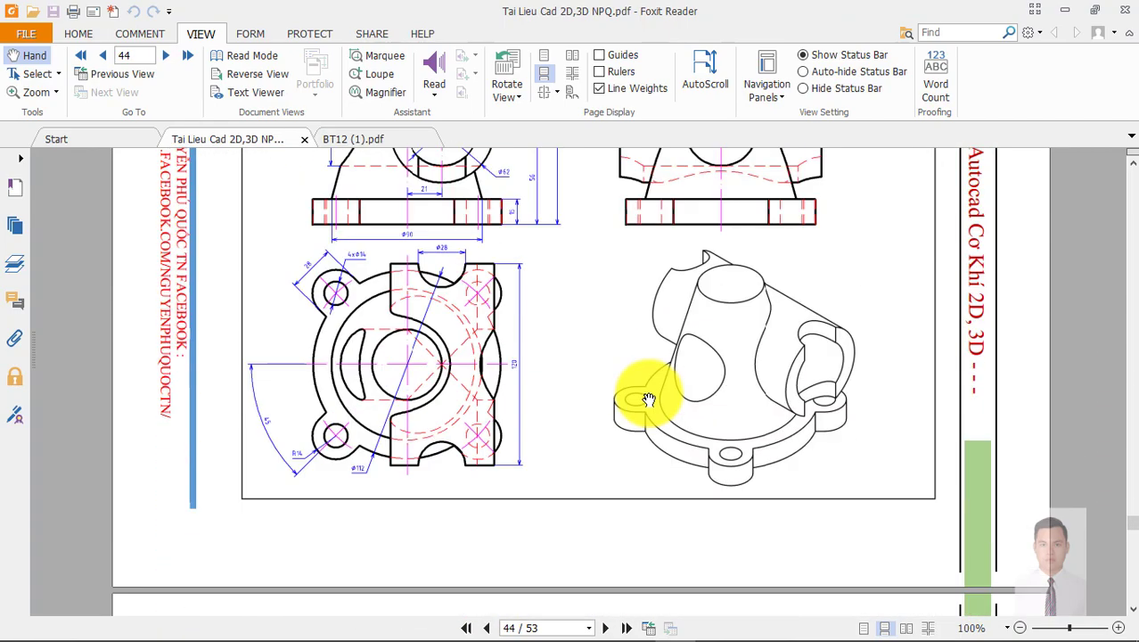
{"action": "scroll", "coordinate": [648, 356], "scroll_direction": "up", "scroll_amount": 3}
{"action": "scroll", "coordinate": [642, 379], "scroll_direction": "up", "scroll_amount": 3}
{"action": "scroll", "coordinate": [650, 374], "scroll_direction": "down", "scroll_amount": 1}
{"action": "scroll", "coordinate": [624, 361], "scroll_direction": "down", "scroll_amount": 5}
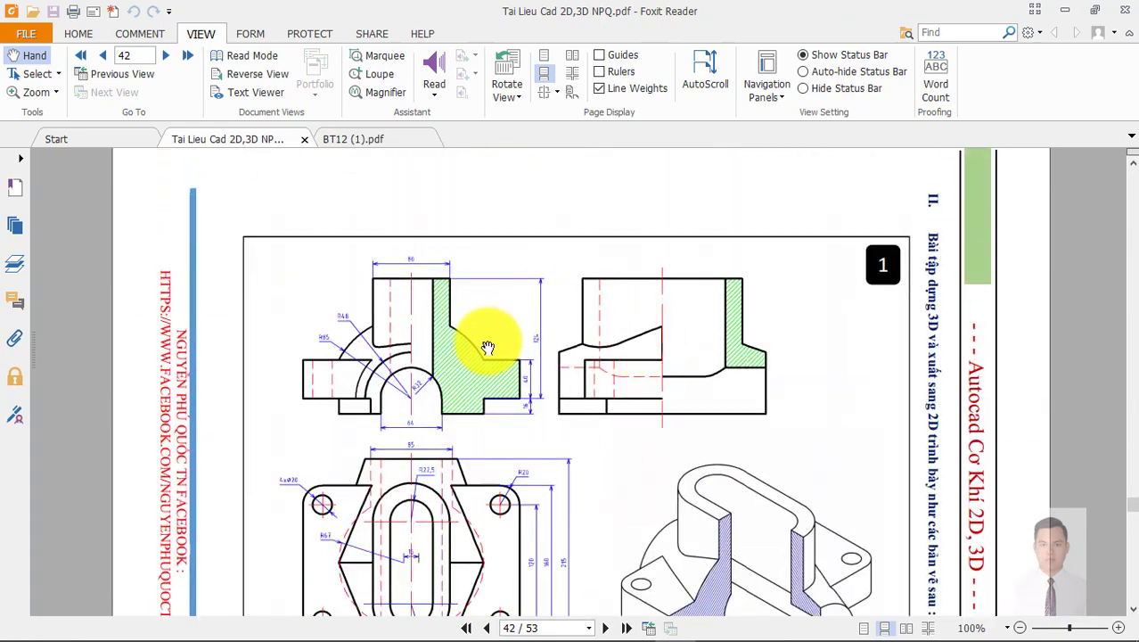
{"action": "scroll", "coordinate": [534, 348], "scroll_direction": "up", "scroll_amount": 3}
{"action": "scroll", "coordinate": [571, 330], "scroll_direction": "down", "scroll_amount": 5}
{"action": "scroll", "coordinate": [548, 316], "scroll_direction": "down", "scroll_amount": 3}
{"action": "scroll", "coordinate": [552, 334], "scroll_direction": "down", "scroll_amount": 5}
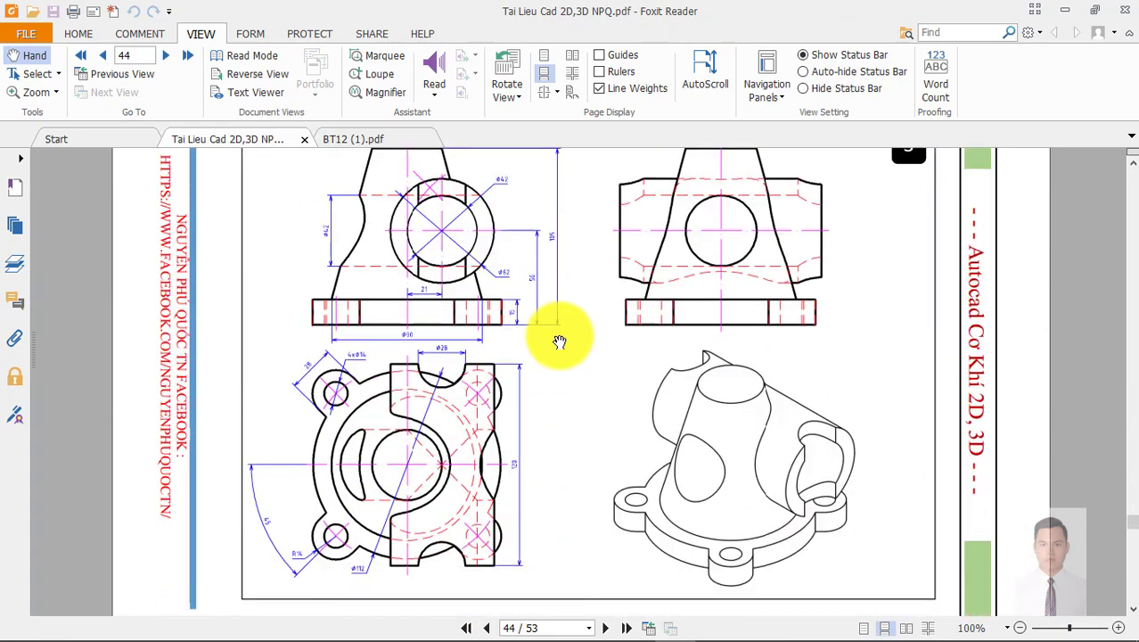
{"action": "scroll", "coordinate": [561, 343], "scroll_direction": "down", "scroll_amount": 1}
{"action": "scroll", "coordinate": [567, 348], "scroll_direction": "down", "scroll_amount": 5}
{"action": "scroll", "coordinate": [569, 352], "scroll_direction": "down", "scroll_amount": 3}
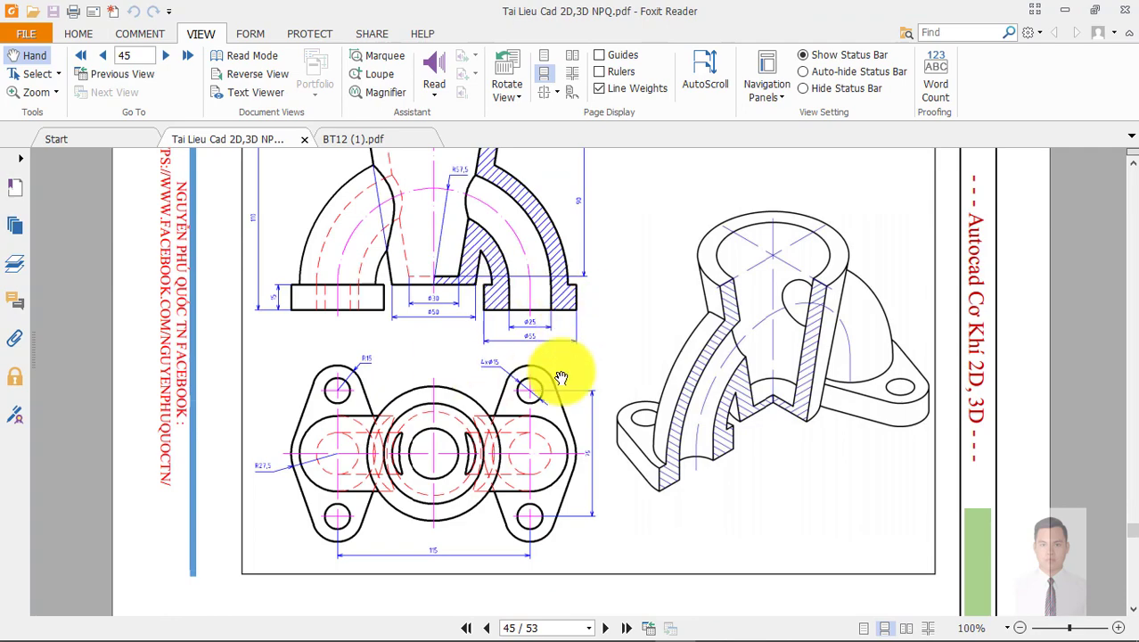
{"action": "scroll", "coordinate": [498, 370], "scroll_direction": "down", "scroll_amount": 5}
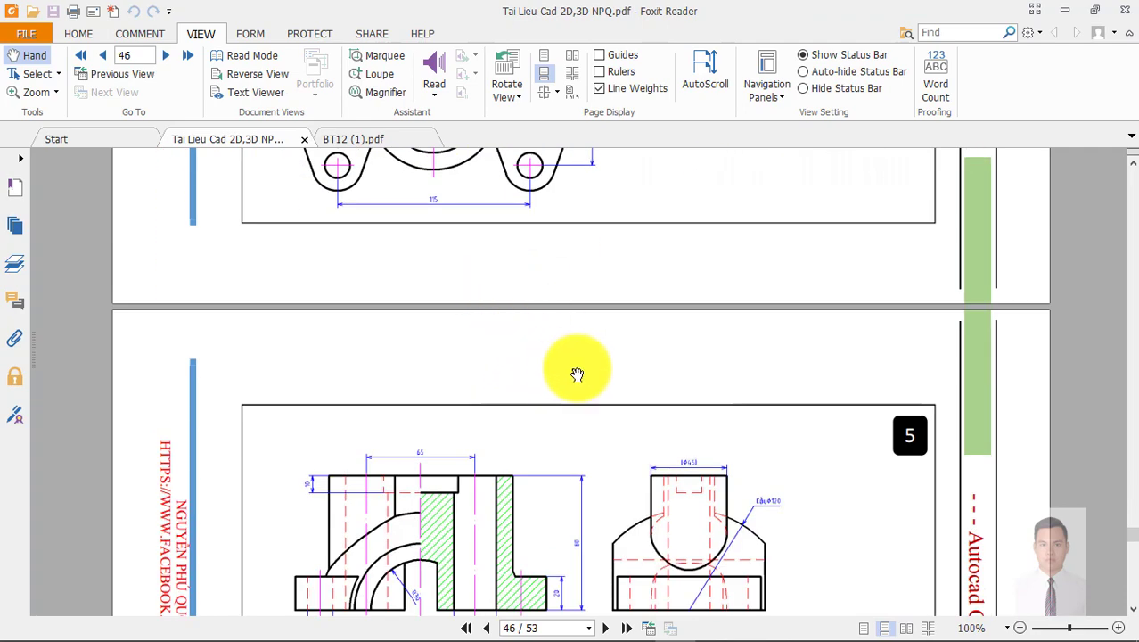
{"action": "scroll", "coordinate": [588, 374], "scroll_direction": "down", "scroll_amount": 4}
{"action": "scroll", "coordinate": [605, 379], "scroll_direction": "down", "scroll_amount": 2}
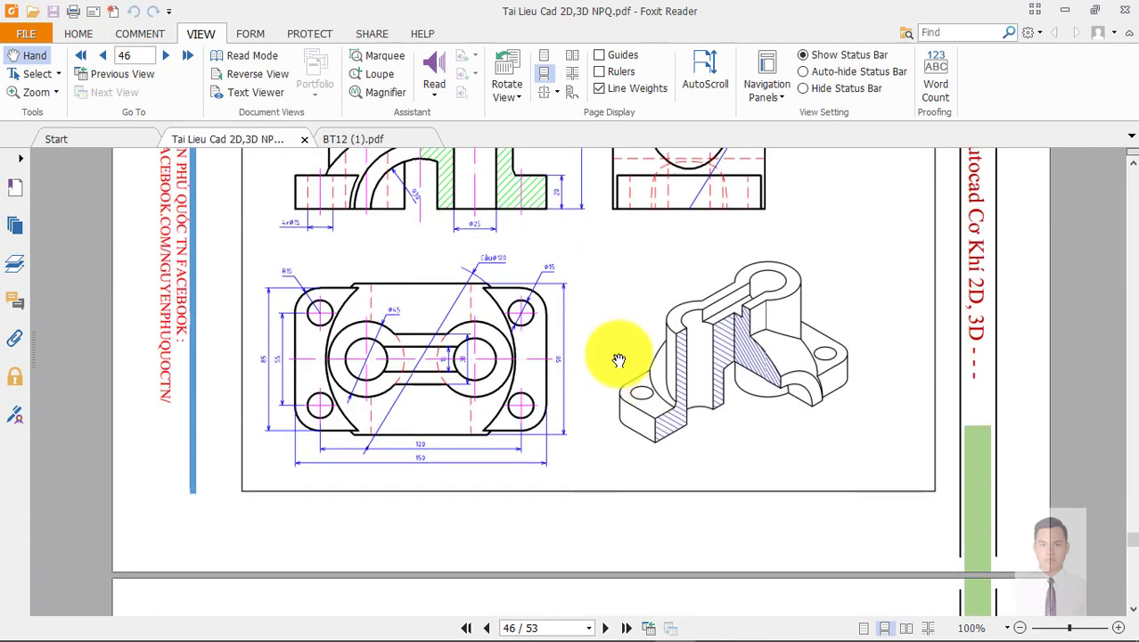
{"action": "scroll", "coordinate": [605, 379], "scroll_direction": "down", "scroll_amount": 1}
{"action": "scroll", "coordinate": [605, 379], "scroll_direction": "down", "scroll_amount": 8}
{"action": "scroll", "coordinate": [642, 379], "scroll_direction": "down", "scroll_amount": 4}
{"action": "scroll", "coordinate": [680, 380], "scroll_direction": "down", "scroll_amount": 9}
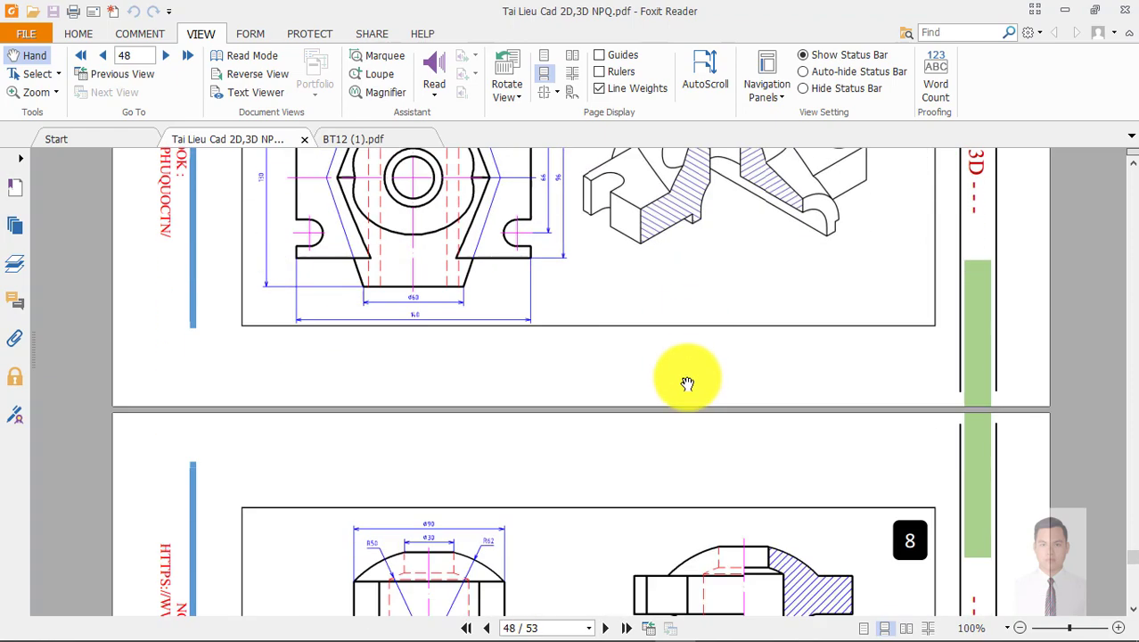
{"action": "scroll", "coordinate": [690, 388], "scroll_direction": "down", "scroll_amount": 4}
{"action": "scroll", "coordinate": [699, 398], "scroll_direction": "down", "scroll_amount": 3}
{"action": "scroll", "coordinate": [670, 354], "scroll_direction": "down", "scroll_amount": 4}
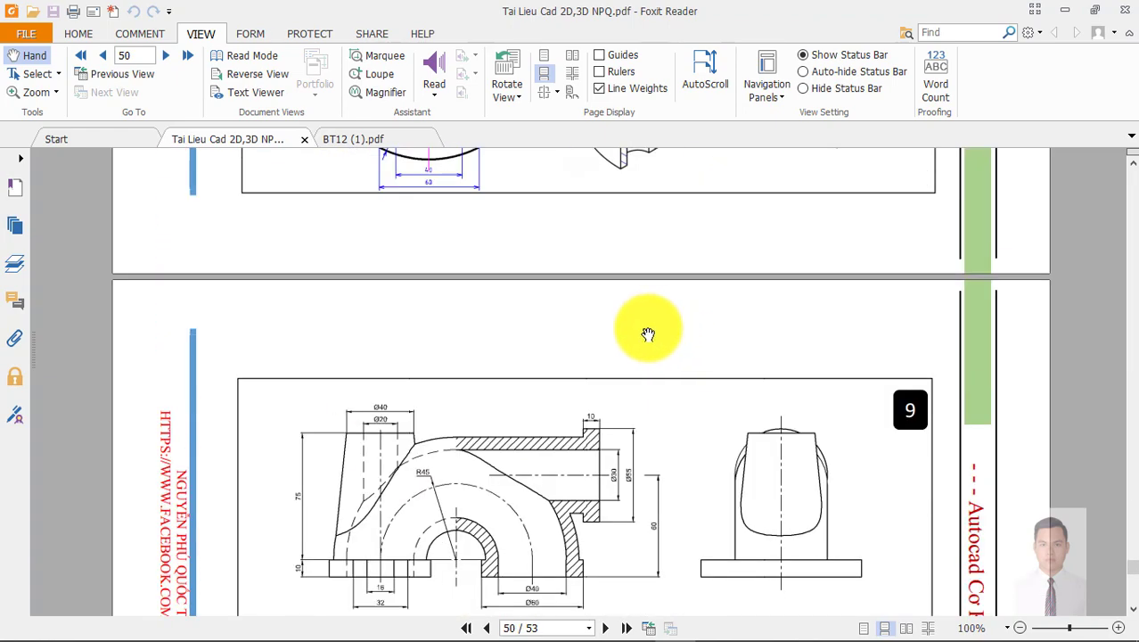
{"action": "scroll", "coordinate": [629, 312], "scroll_direction": "down", "scroll_amount": 7}
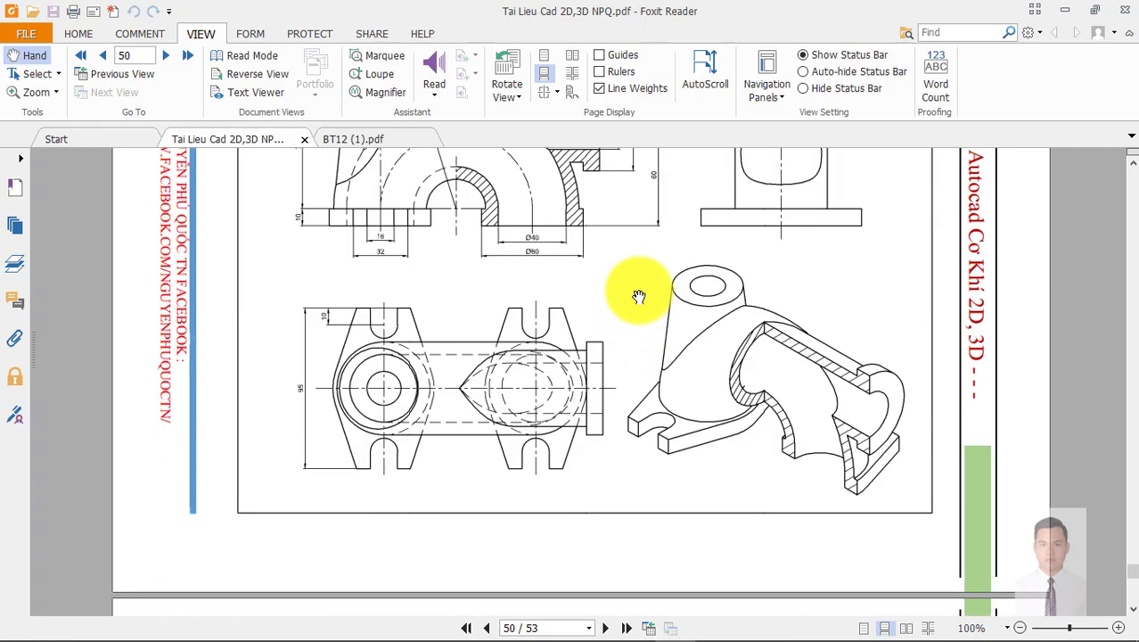
{"action": "scroll", "coordinate": [664, 374], "scroll_direction": "up", "scroll_amount": 6}
{"action": "scroll", "coordinate": [682, 427], "scroll_direction": "up", "scroll_amount": 8}
{"action": "scroll", "coordinate": [671, 417], "scroll_direction": "up", "scroll_amount": 10}
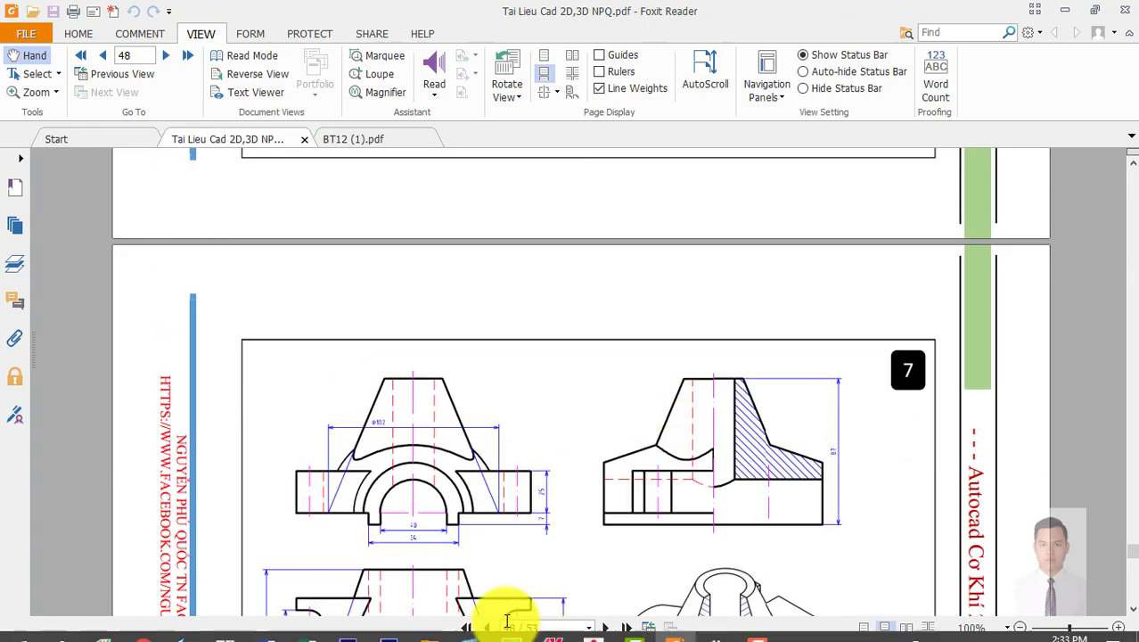
Step: Bring Chrome up on the Facebook group tab, then minimize it again
{"action": "left_click", "coordinate": [150, 620]}
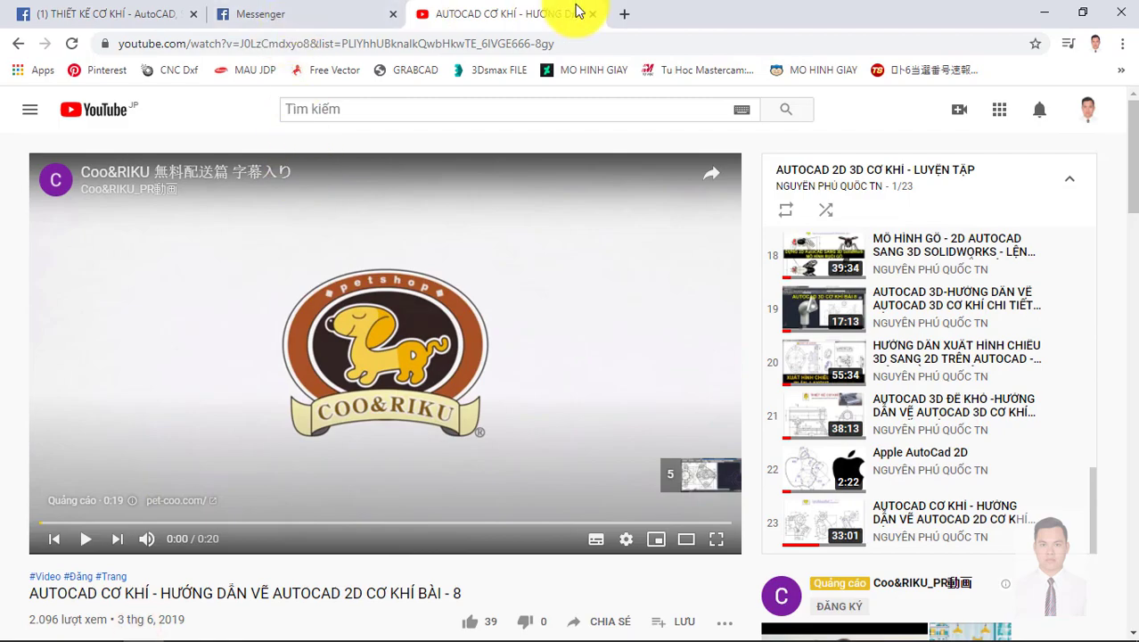
{"action": "left_click", "coordinate": [70, 12]}
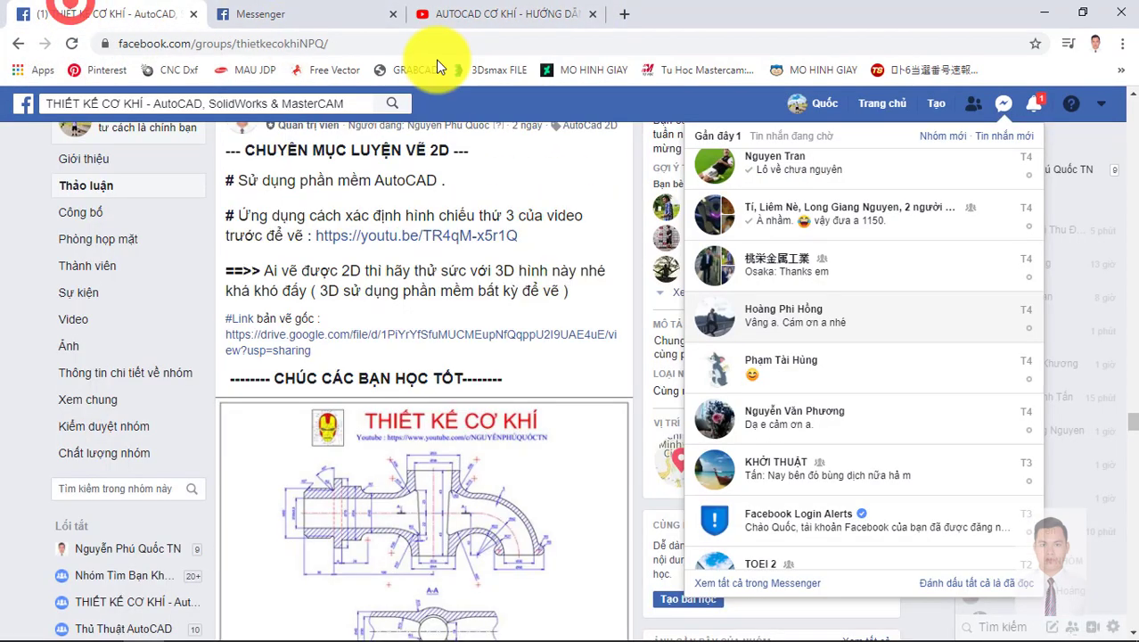
{"action": "left_click", "coordinate": [1034, 9]}
Step: Page the PDF back to page 42 and minimize Foxit Reader
{"action": "scroll", "coordinate": [891, 383], "scroll_direction": "down", "scroll_amount": 10}
{"action": "scroll", "coordinate": [953, 427], "scroll_direction": "up", "scroll_amount": 5}
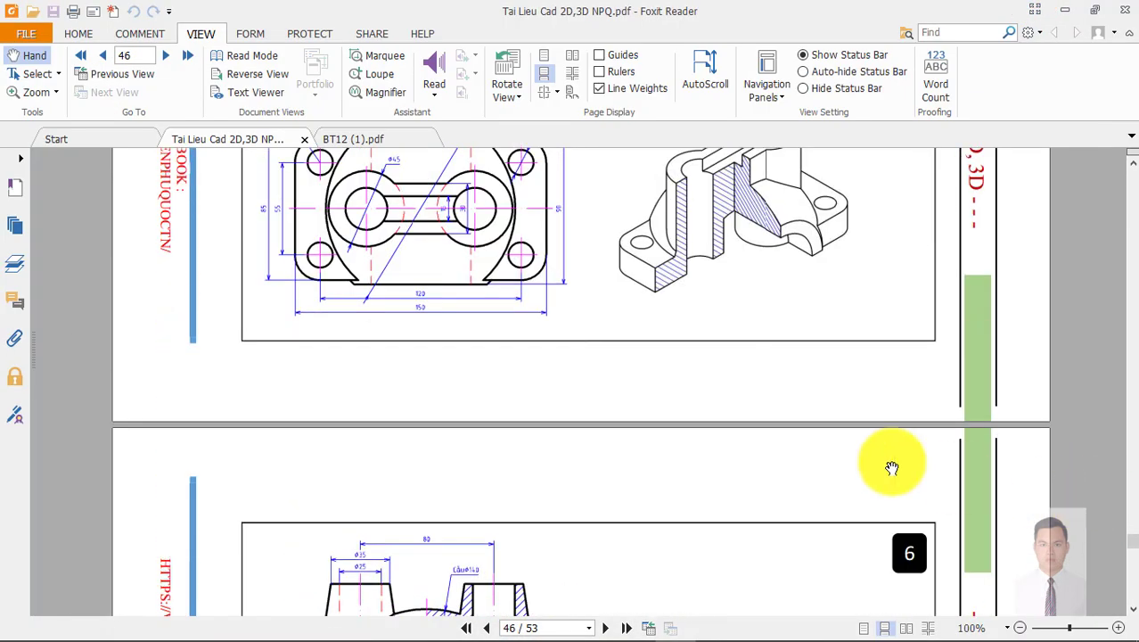
{"action": "scroll", "coordinate": [891, 463], "scroll_direction": "up", "scroll_amount": 5}
{"action": "scroll", "coordinate": [887, 430], "scroll_direction": "up", "scroll_amount": 5}
{"action": "scroll", "coordinate": [882, 423], "scroll_direction": "up", "scroll_amount": 5}
{"action": "scroll", "coordinate": [891, 423], "scroll_direction": "up", "scroll_amount": 5}
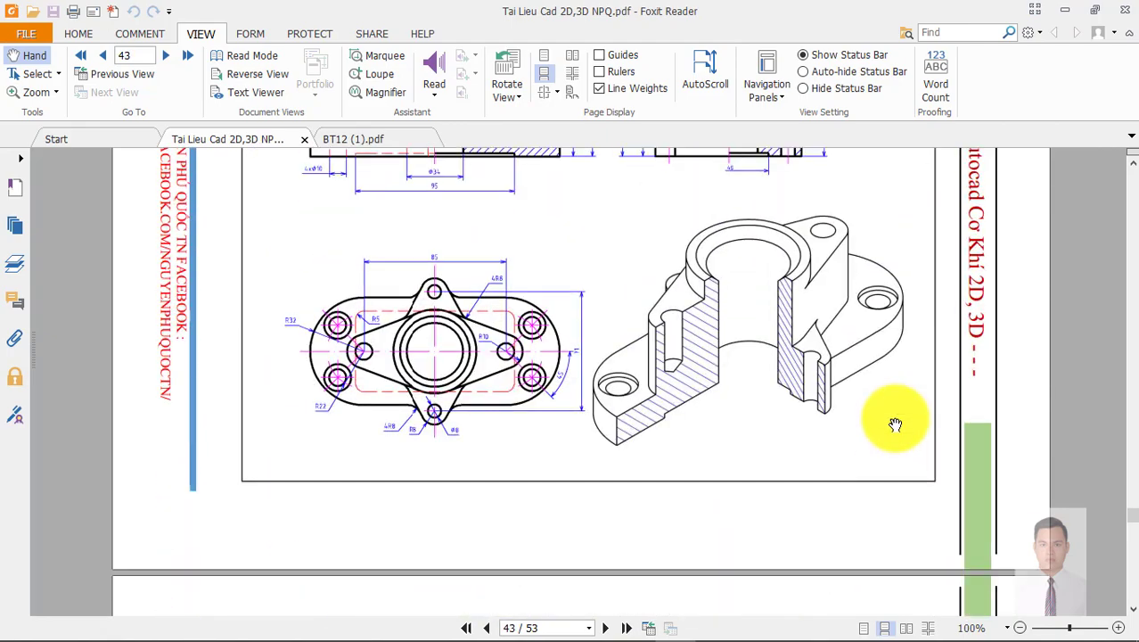
{"action": "scroll", "coordinate": [895, 424], "scroll_direction": "up", "scroll_amount": 5}
{"action": "scroll", "coordinate": [894, 424], "scroll_direction": "up", "scroll_amount": 5}
{"action": "scroll", "coordinate": [885, 420], "scroll_direction": "up", "scroll_amount": 5}
{"action": "scroll", "coordinate": [877, 427], "scroll_direction": "up", "scroll_amount": 5}
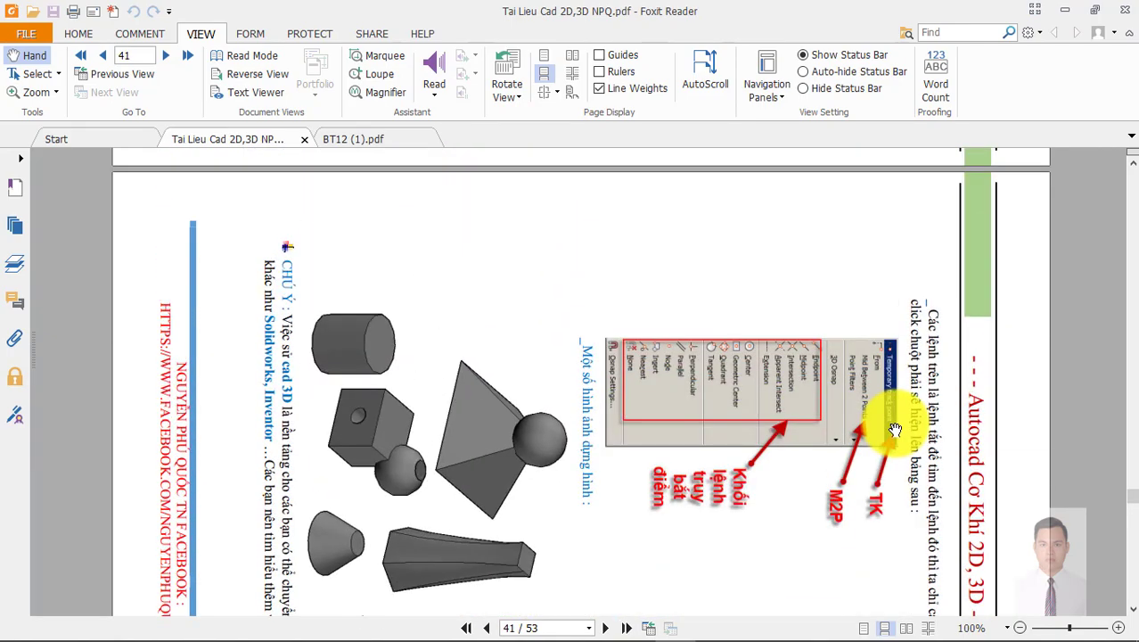
{"action": "scroll", "coordinate": [894, 424], "scroll_direction": "down", "scroll_amount": 5}
{"action": "scroll", "coordinate": [891, 419], "scroll_direction": "down", "scroll_amount": 5}
{"action": "scroll", "coordinate": [896, 423], "scroll_direction": "down", "scroll_amount": 3}
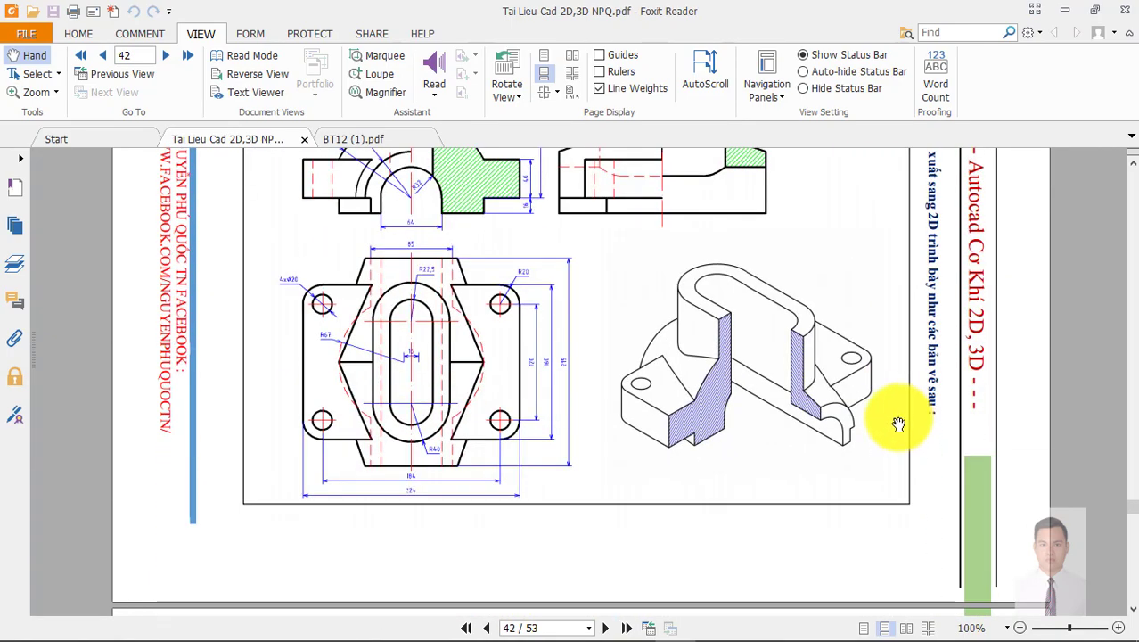
{"action": "left_click", "coordinate": [1076, 16]}
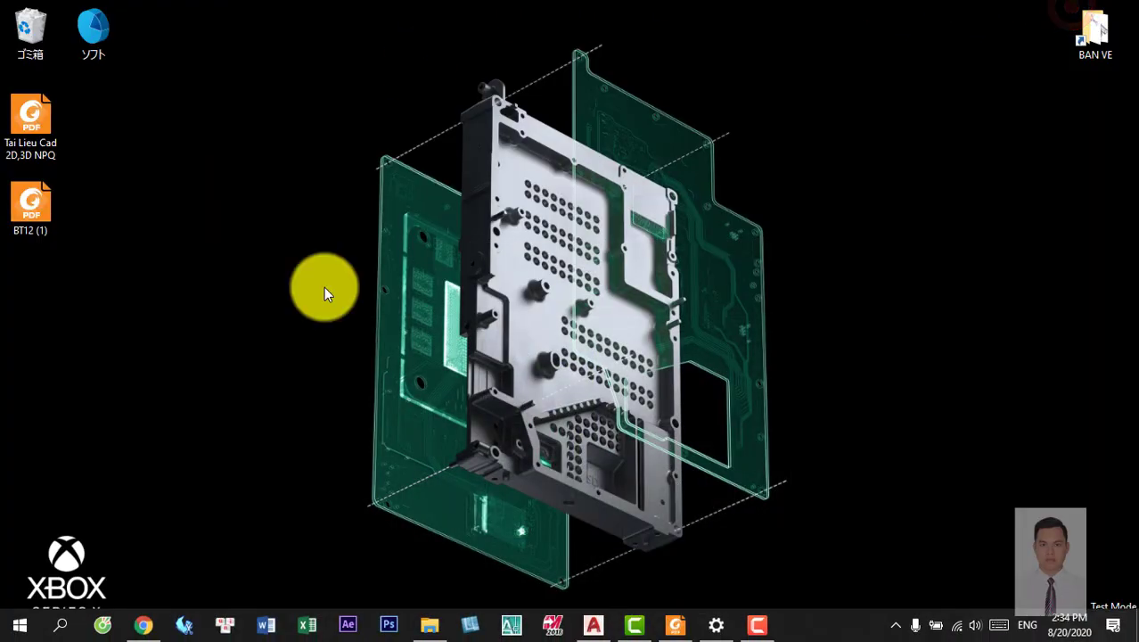
Step: Restore Chrome from the taskbar, showing the Facebook group page
{"action": "left_click", "coordinate": [136, 624]}
{"action": "scroll", "coordinate": [365, 294], "scroll_direction": "down", "scroll_amount": 10}
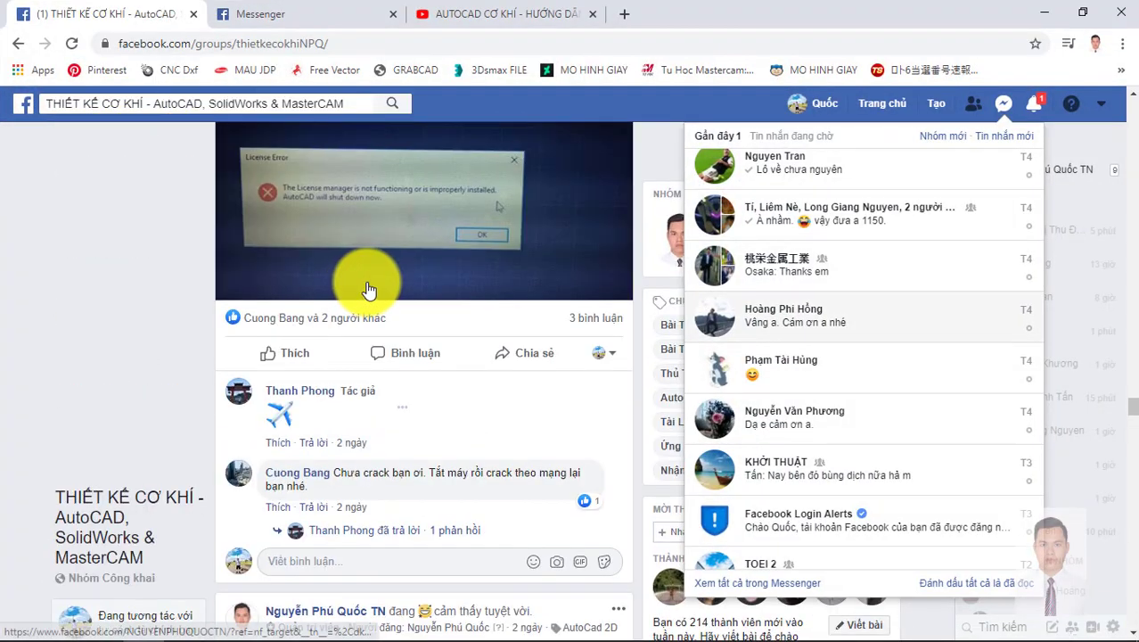
{"action": "scroll", "coordinate": [392, 250], "scroll_direction": "down", "scroll_amount": 5}
{"action": "scroll", "coordinate": [419, 230], "scroll_direction": "up", "scroll_amount": 5}
{"action": "scroll", "coordinate": [418, 228], "scroll_direction": "up", "scroll_amount": 5}
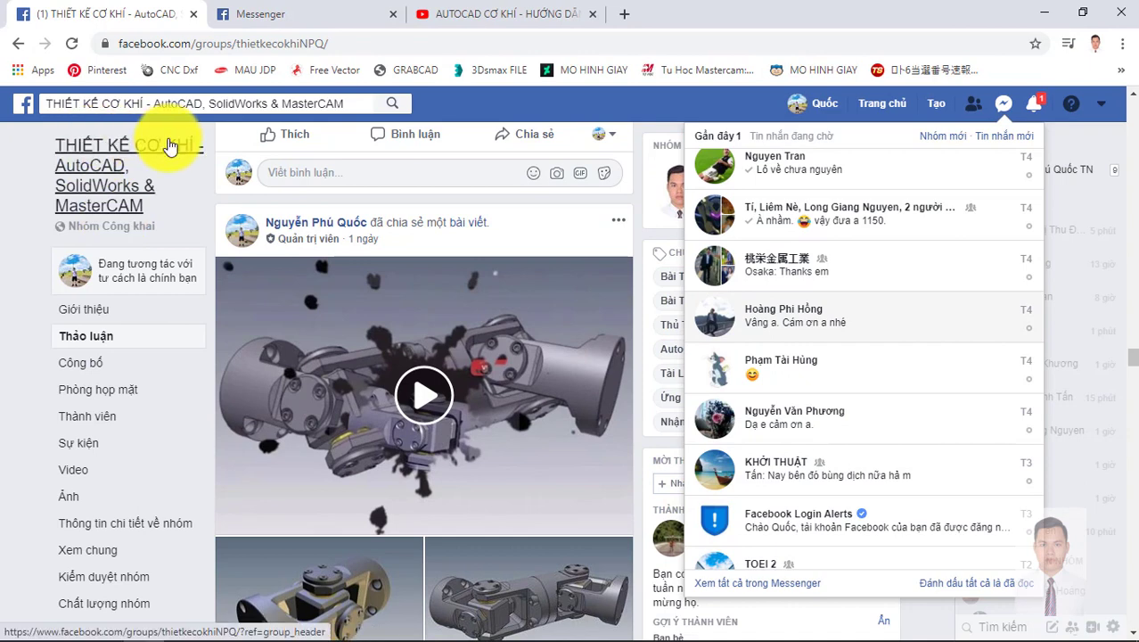
Step: View the guitar drawing images in Messenger, then open the Facebook group's notifications list
{"action": "left_click", "coordinate": [270, 11]}
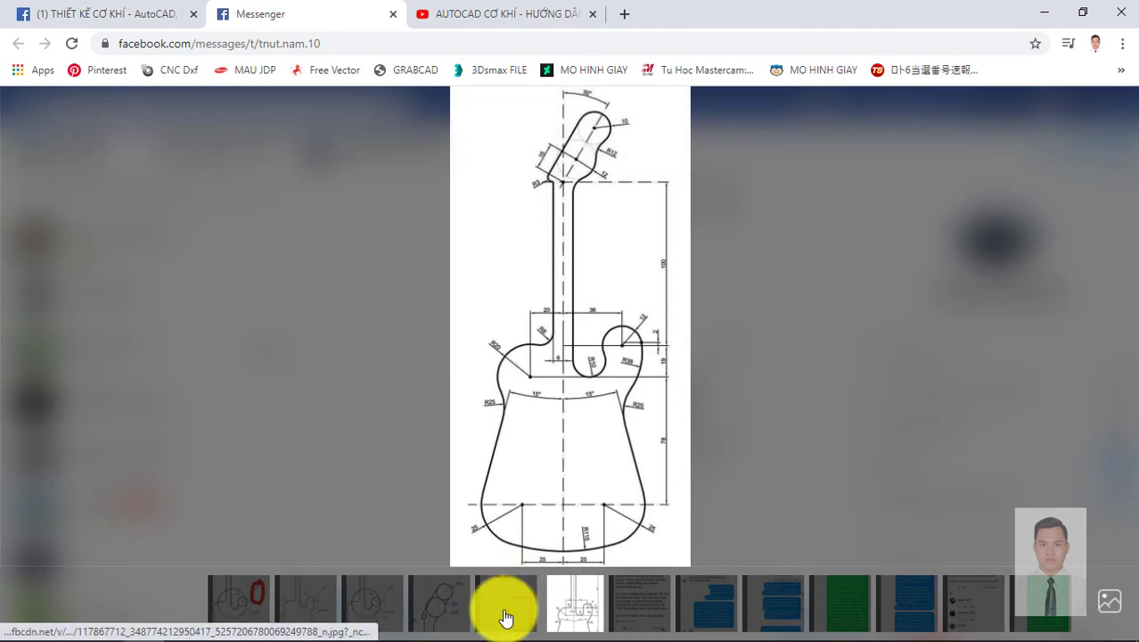
{"action": "mouse_move", "coordinate": [571, 356]}
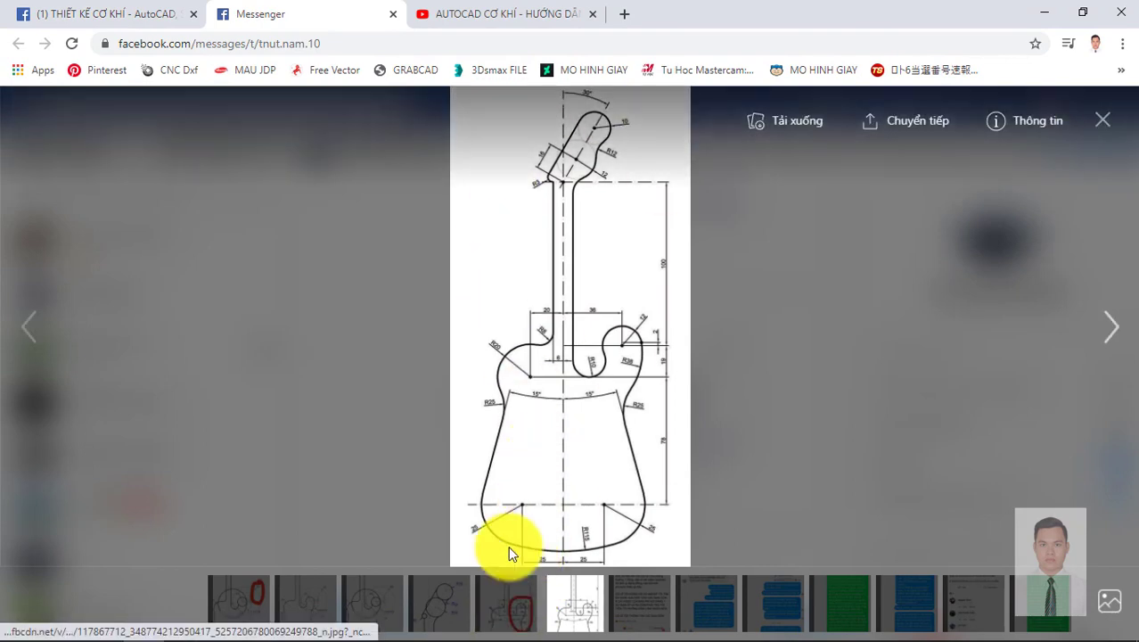
{"action": "left_click", "coordinate": [518, 616]}
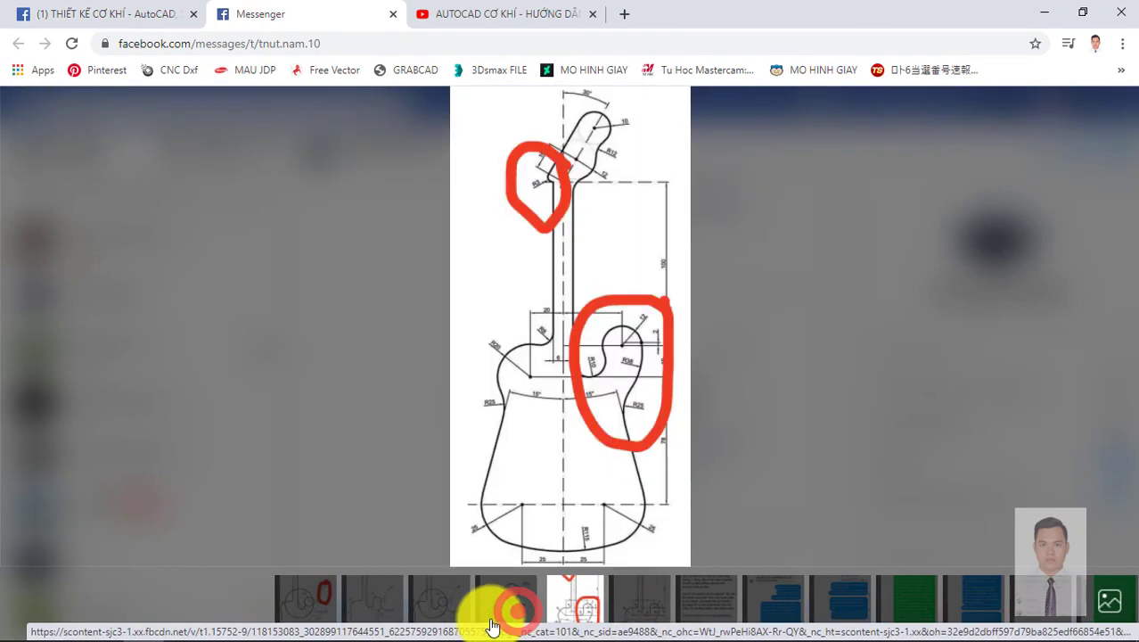
{"action": "left_click", "coordinate": [501, 599]}
{"action": "left_click", "coordinate": [518, 599]}
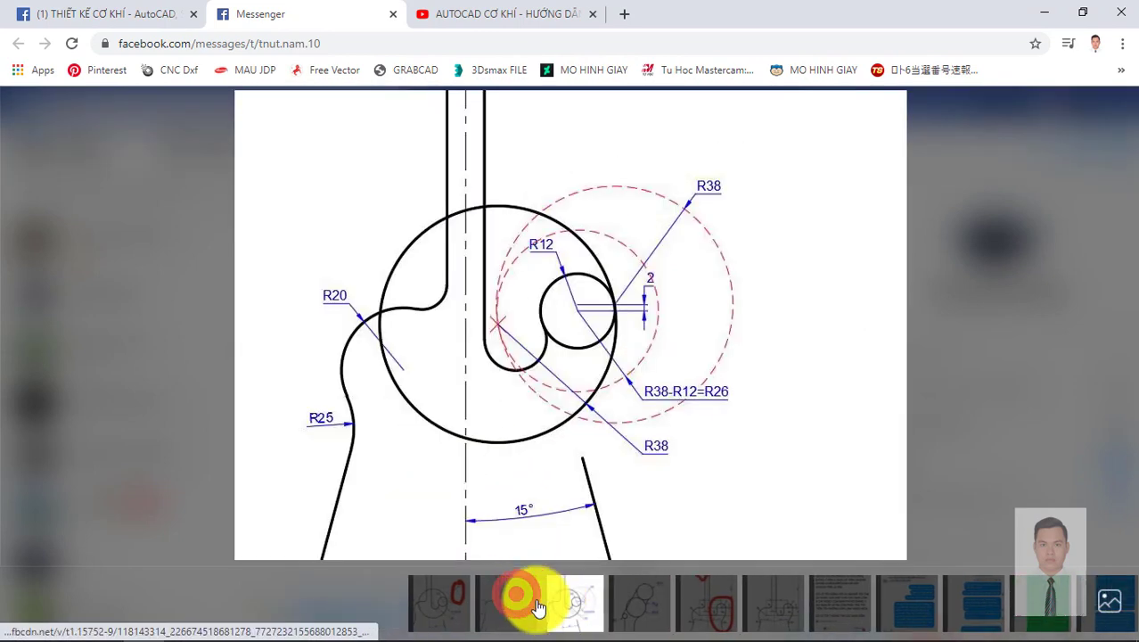
{"action": "left_click", "coordinate": [135, 13]}
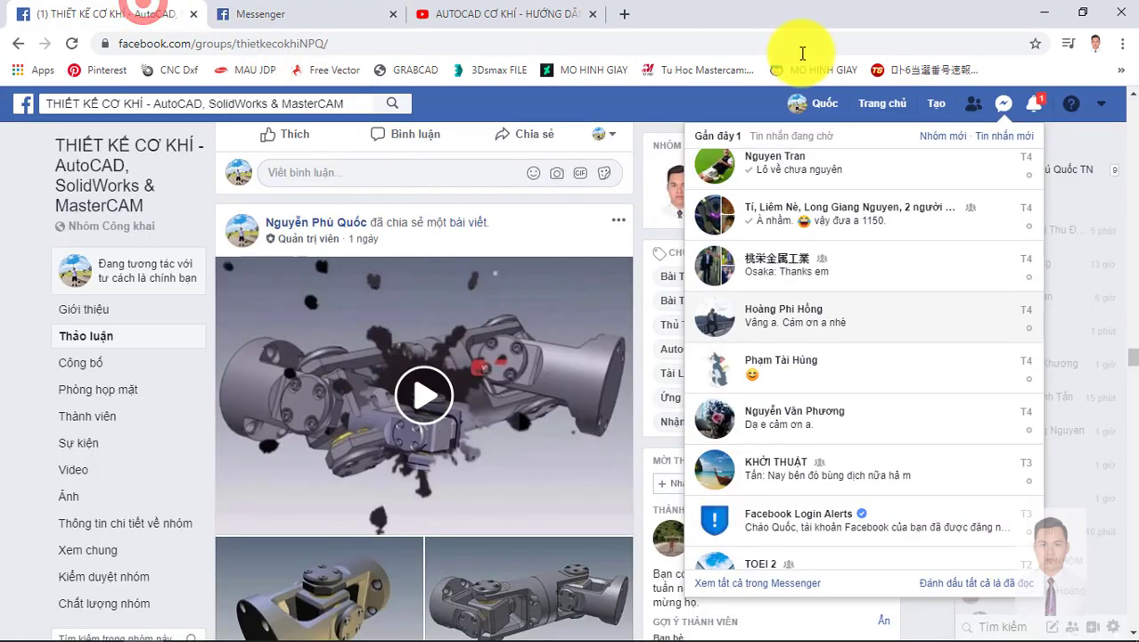
{"action": "left_click", "coordinate": [1039, 100]}
Step: Close the YouTube and Messenger tabs, then close Chrome entirely
{"action": "left_click", "coordinate": [549, 12]}
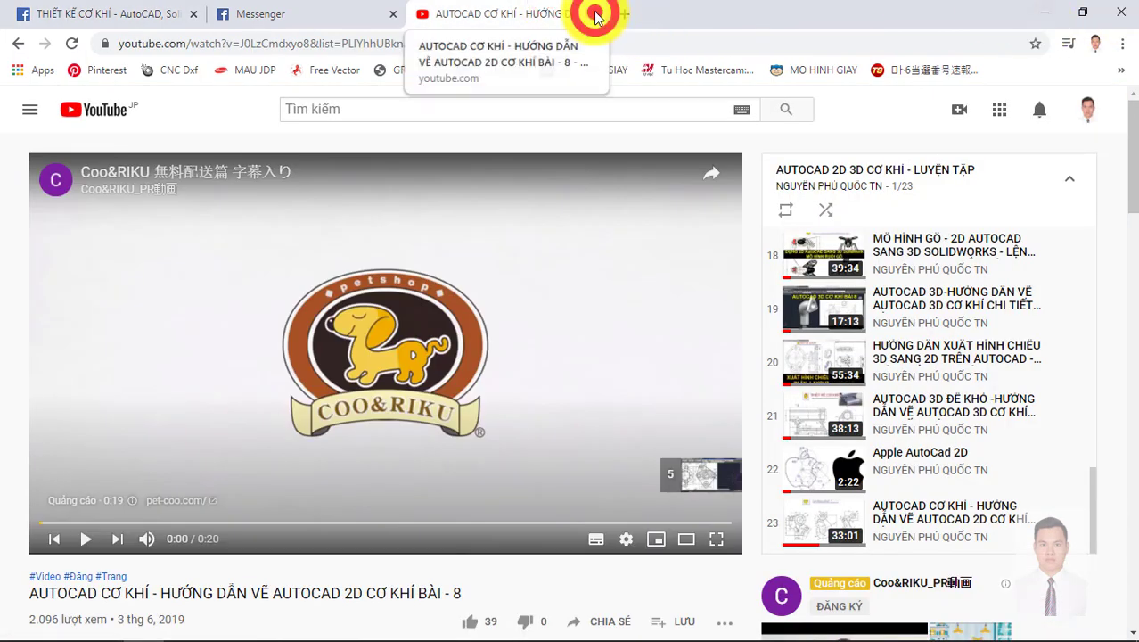
{"action": "left_click", "coordinate": [593, 15]}
{"action": "left_click", "coordinate": [393, 14]}
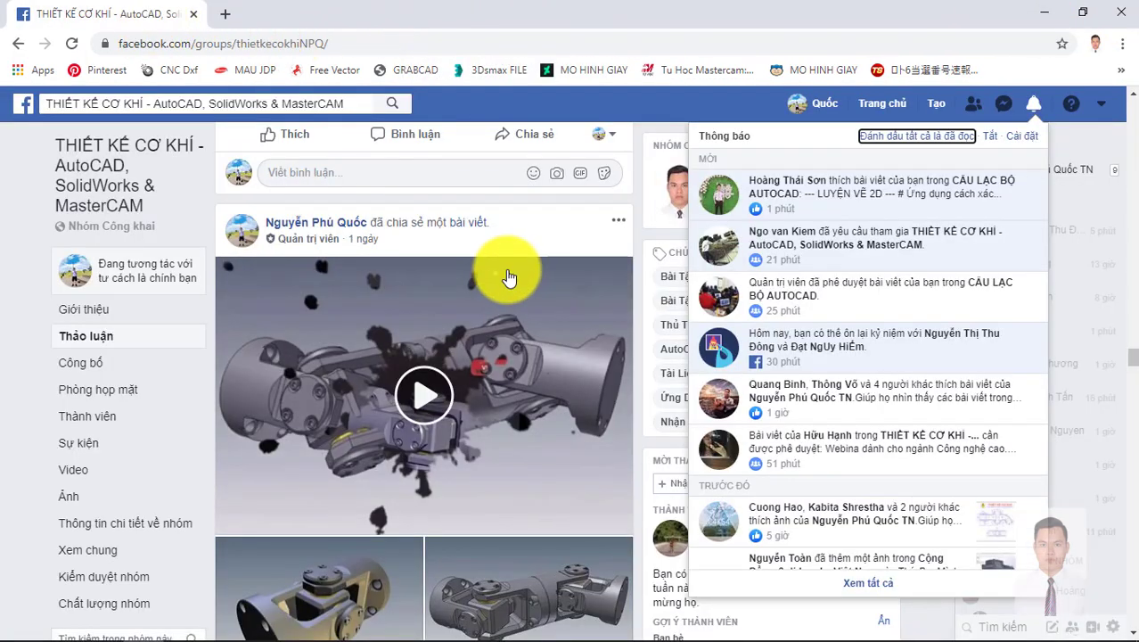
{"action": "scroll", "coordinate": [526, 285], "scroll_direction": "up", "scroll_amount": 4}
{"action": "left_click", "coordinate": [1042, 12]}
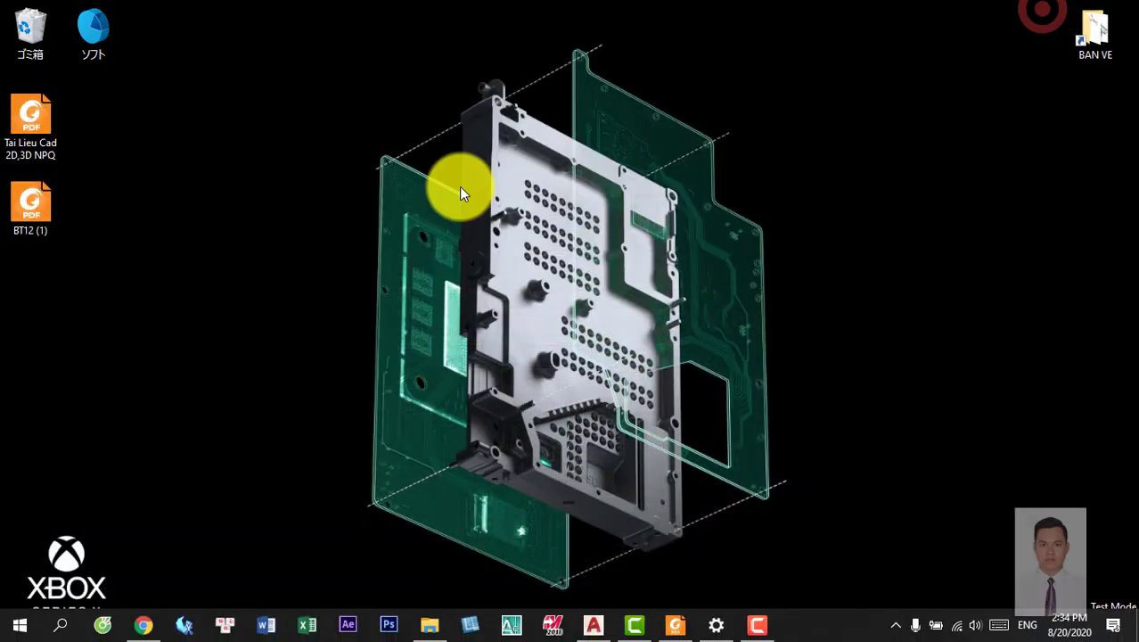
{"action": "left_click", "coordinate": [144, 625]}
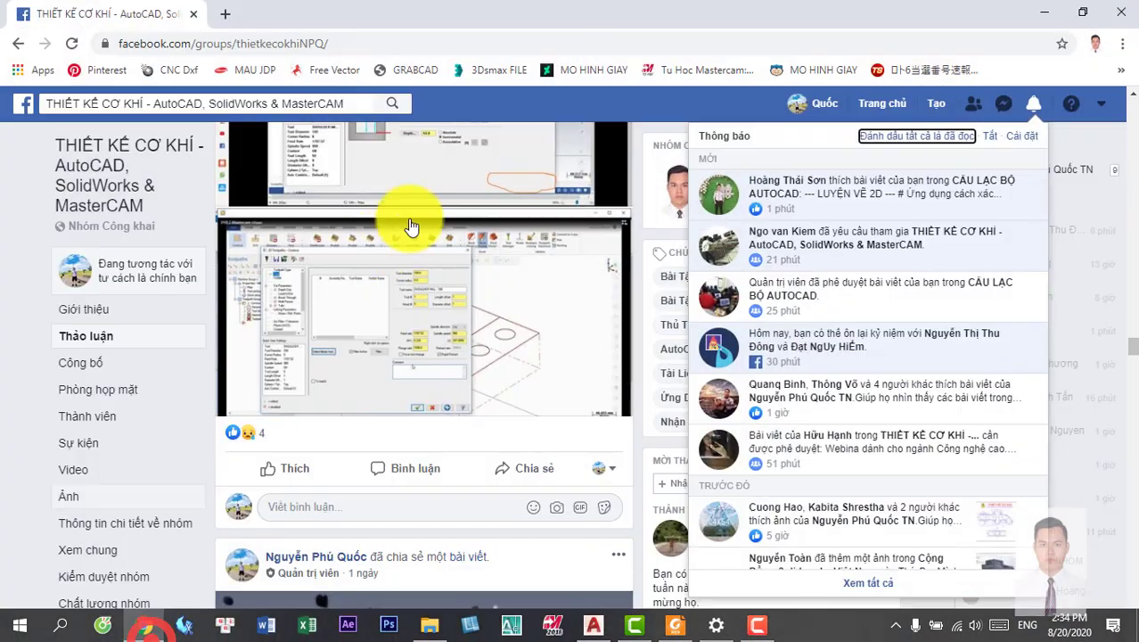
{"action": "left_click", "coordinate": [1115, 22]}
Step: Refresh the desktop twice and bring the CAD exercise PDF back to the front
{"action": "right_click", "coordinate": [566, 141]}
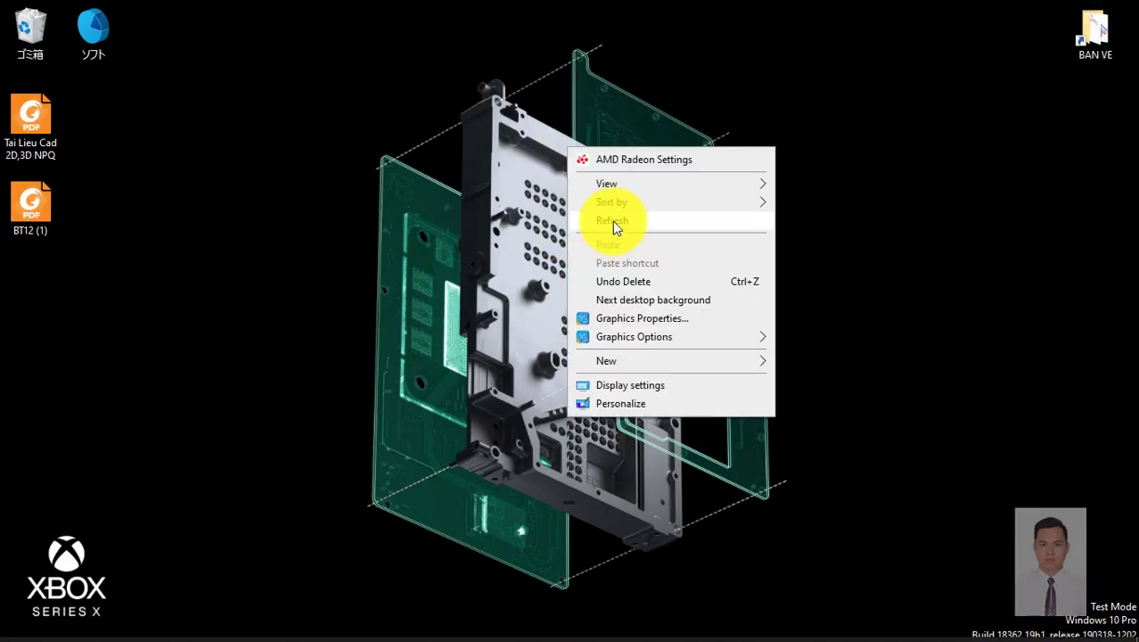
{"action": "left_click", "coordinate": [613, 222]}
{"action": "right_click", "coordinate": [599, 165]}
{"action": "left_click", "coordinate": [649, 230]}
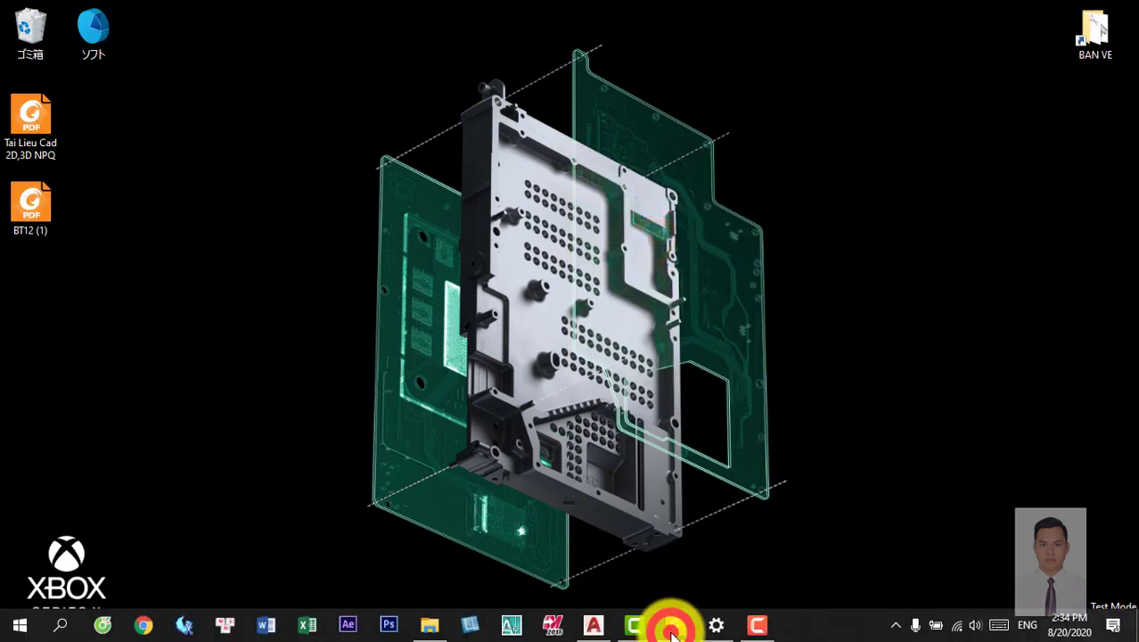
{"action": "left_click", "coordinate": [672, 629]}
Step: Show page 42 full screen, zoomed in and centred on exercise 1's sectioned bracket
{"action": "left_click_drag", "start_coordinate": [600, 275], "coordinate": [593, 402]}
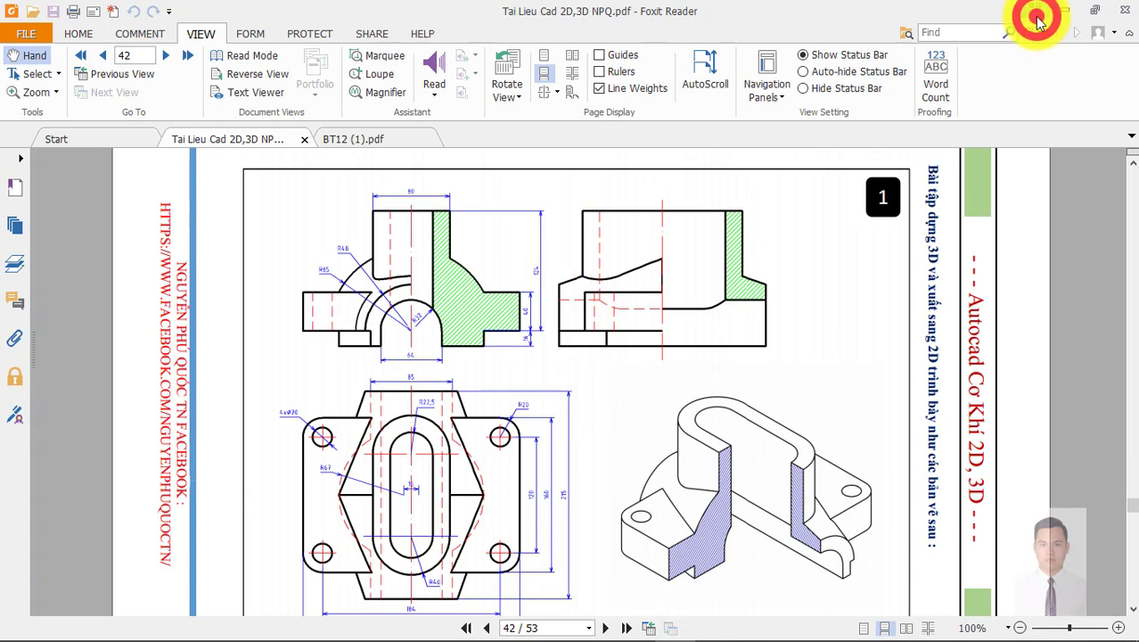
{"action": "left_click", "coordinate": [1036, 20]}
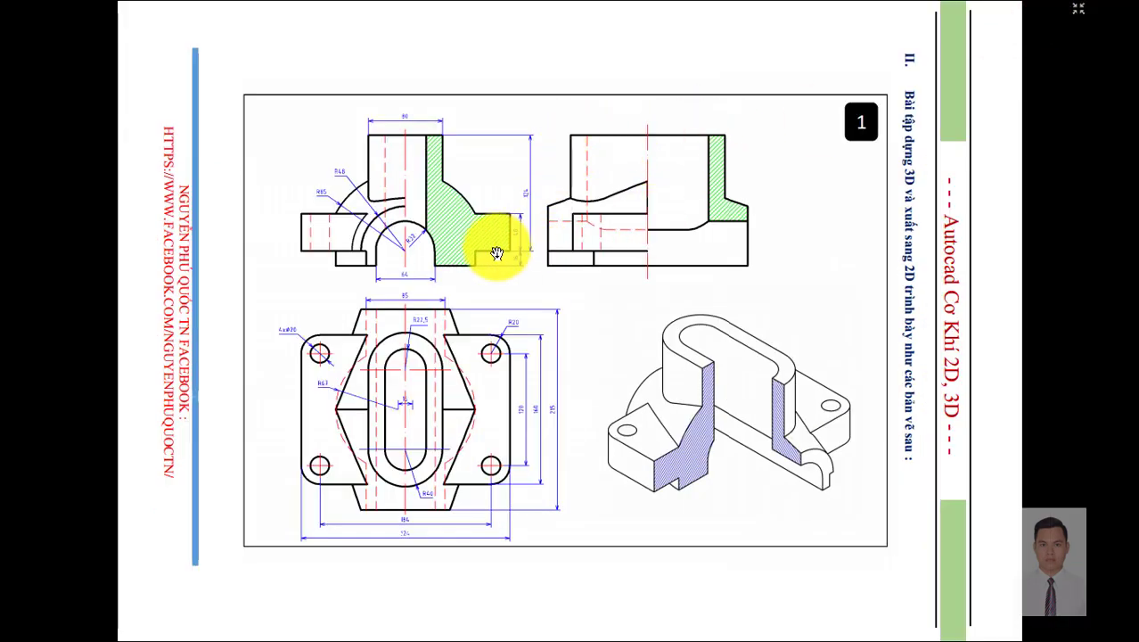
{"action": "scroll", "coordinate": [496, 249], "scroll_direction": "up", "scroll_amount": 1, "text": "ctrl"}
{"action": "left_click_drag", "start_coordinate": [504, 318], "coordinate": [518, 288]}
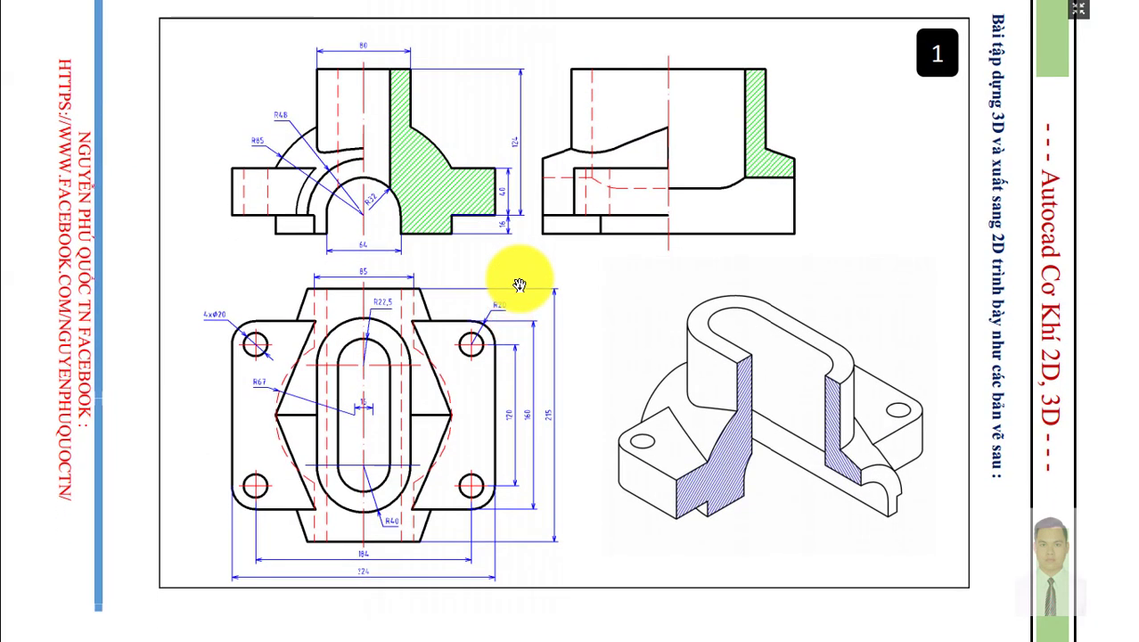
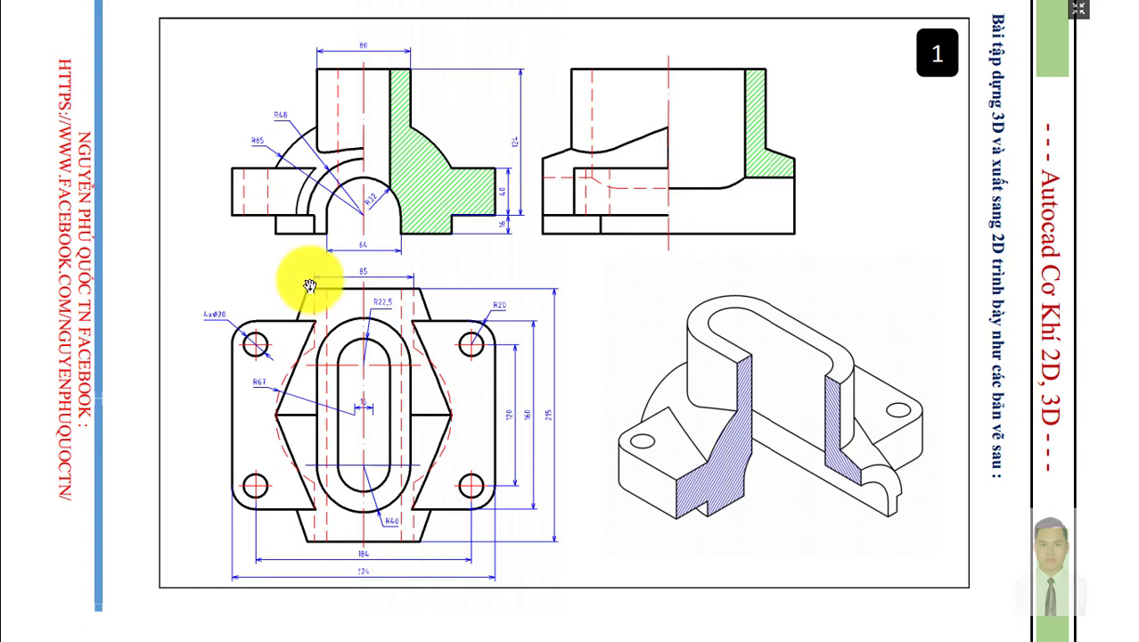
Step: Zoom around the part's top and front views in full screen, then leave full-screen mode
{"action": "left_click", "coordinate": [572, 298]}
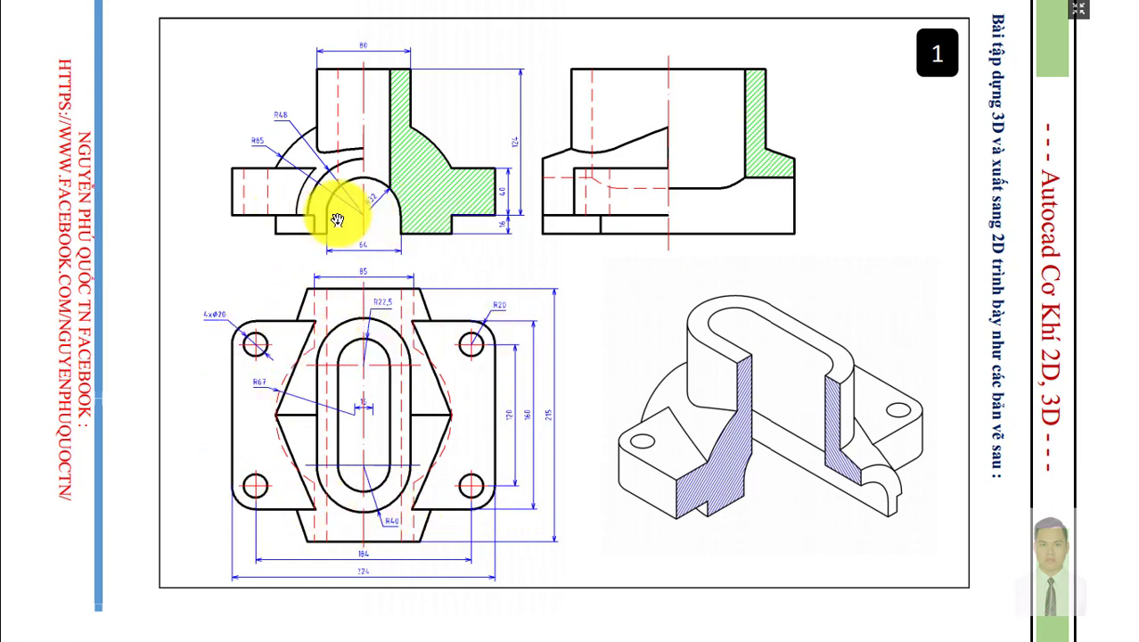
{"action": "scroll", "coordinate": [516, 281], "scroll_direction": "up", "scroll_amount": 2}
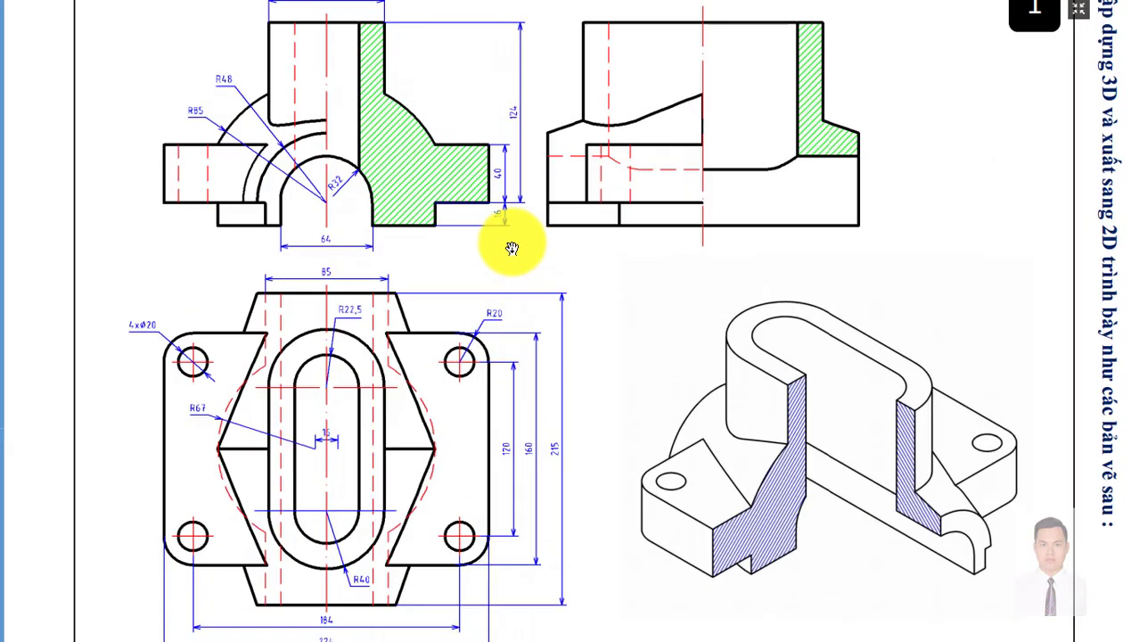
{"action": "scroll", "coordinate": [529, 246], "scroll_direction": "up", "scroll_amount": 2}
{"action": "scroll", "coordinate": [529, 223], "scroll_direction": "up", "scroll_amount": 2}
{"action": "scroll", "coordinate": [579, 323], "scroll_direction": "down", "scroll_amount": 5}
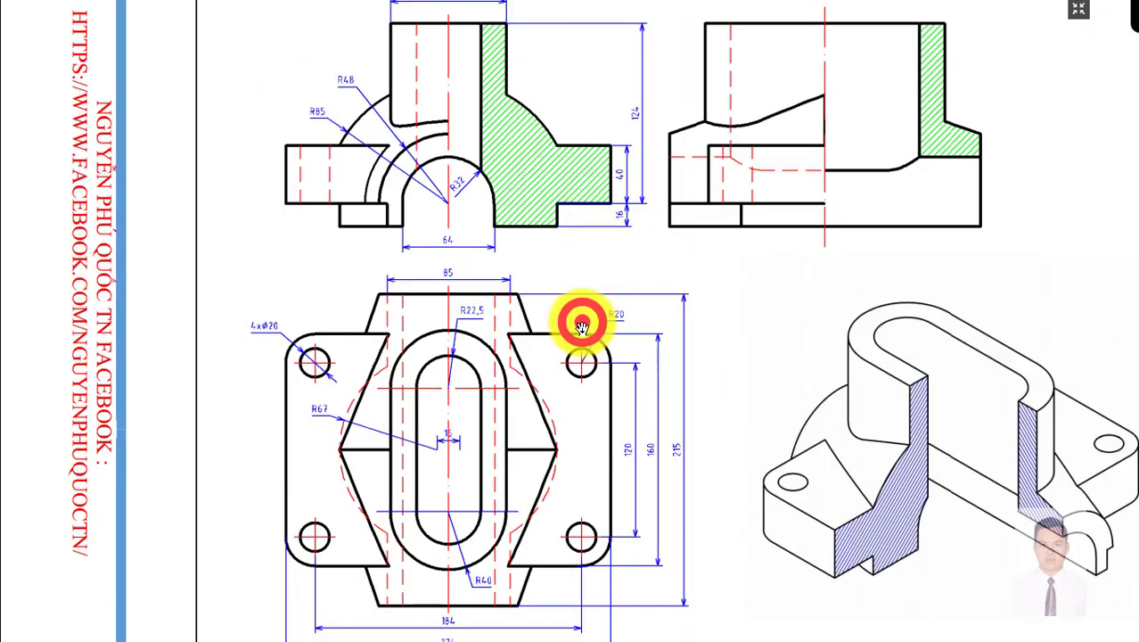
{"action": "scroll", "coordinate": [579, 321], "scroll_direction": "up", "scroll_amount": 1}
{"action": "scroll", "coordinate": [583, 333], "scroll_direction": "up", "scroll_amount": 2}
{"action": "scroll", "coordinate": [606, 285], "scroll_direction": "down", "scroll_amount": 1}
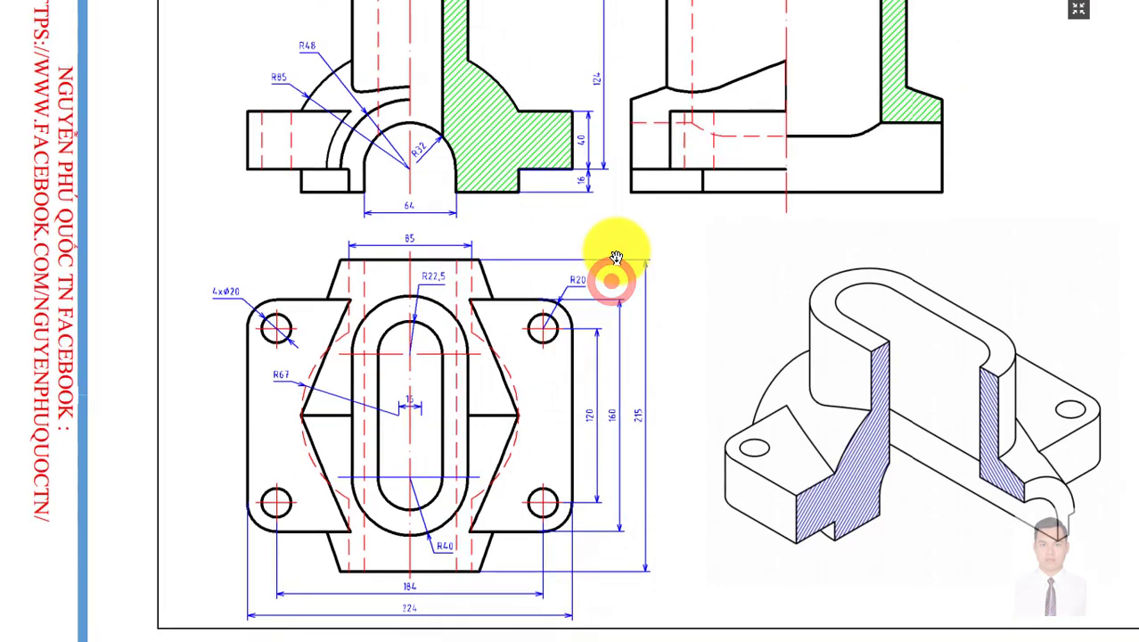
{"action": "scroll", "coordinate": [624, 223], "scroll_direction": "down", "scroll_amount": 2}
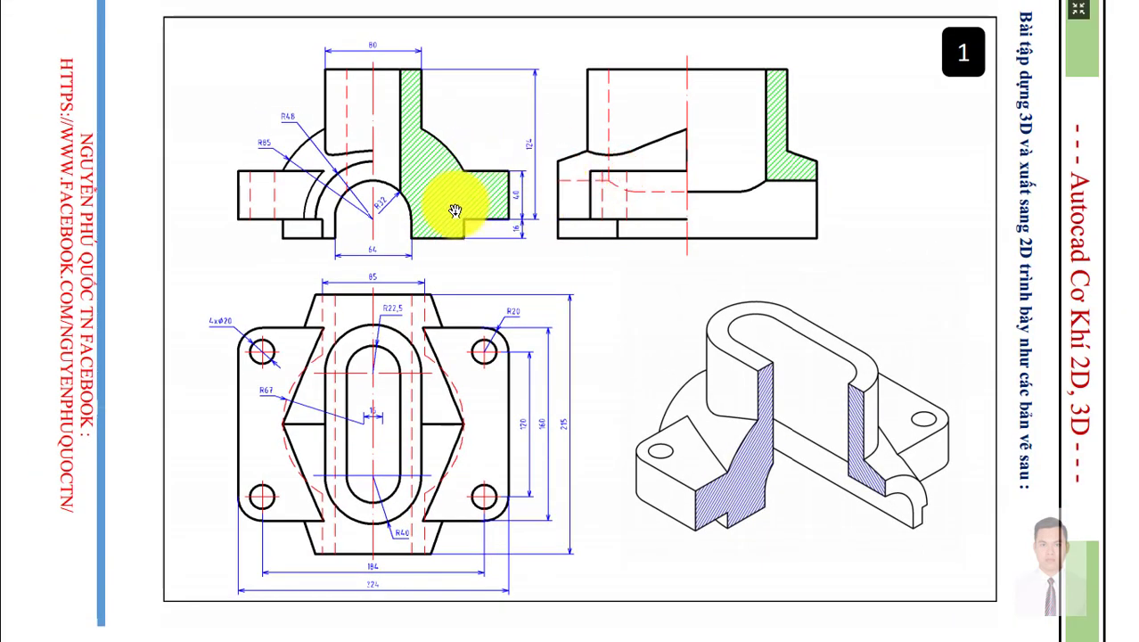
{"action": "left_click", "coordinate": [1080, 18]}
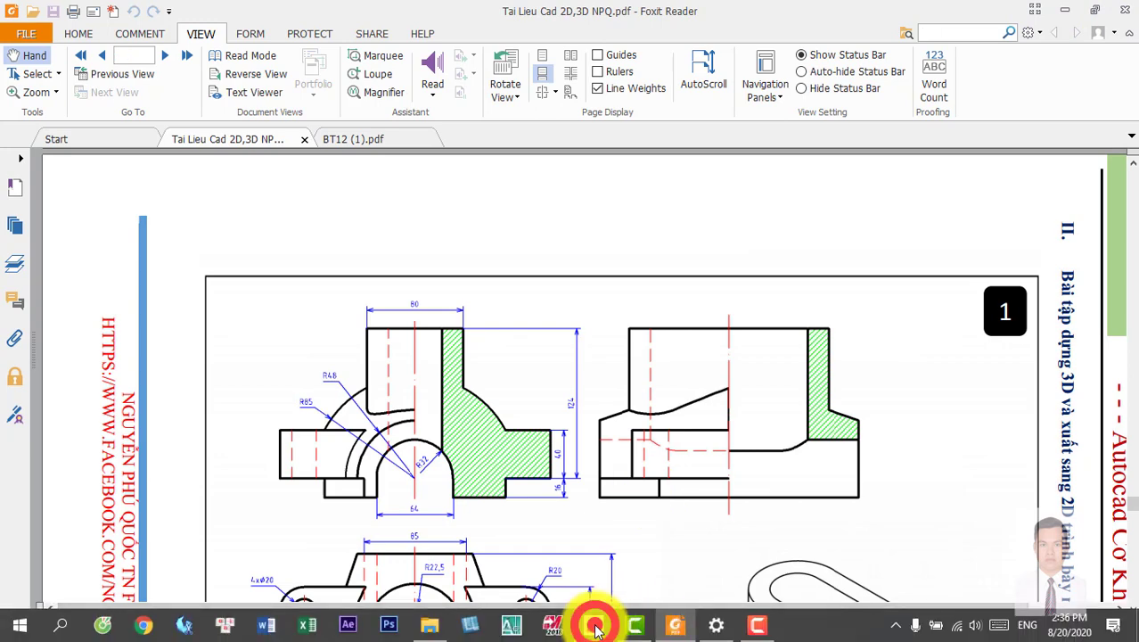
Step: Bring AutoCAD's Drawing3 forward, leave the workspace unchanged, and toggle Clean Screen with Ctrl+0
{"action": "left_click", "coordinate": [667, 624]}
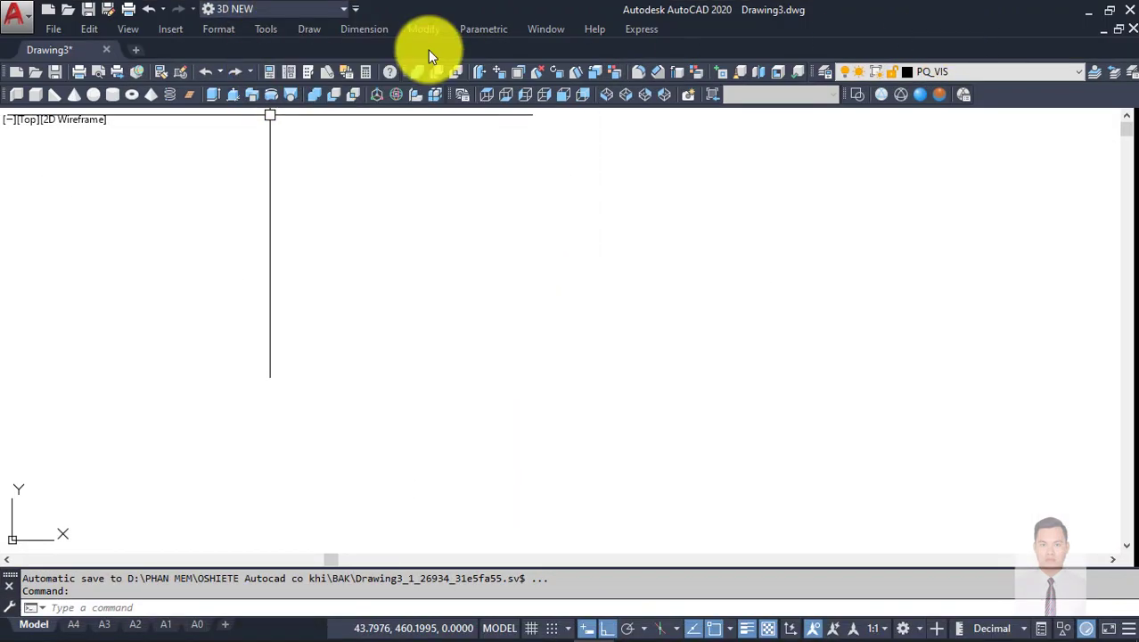
{"action": "left_click", "coordinate": [279, 11]}
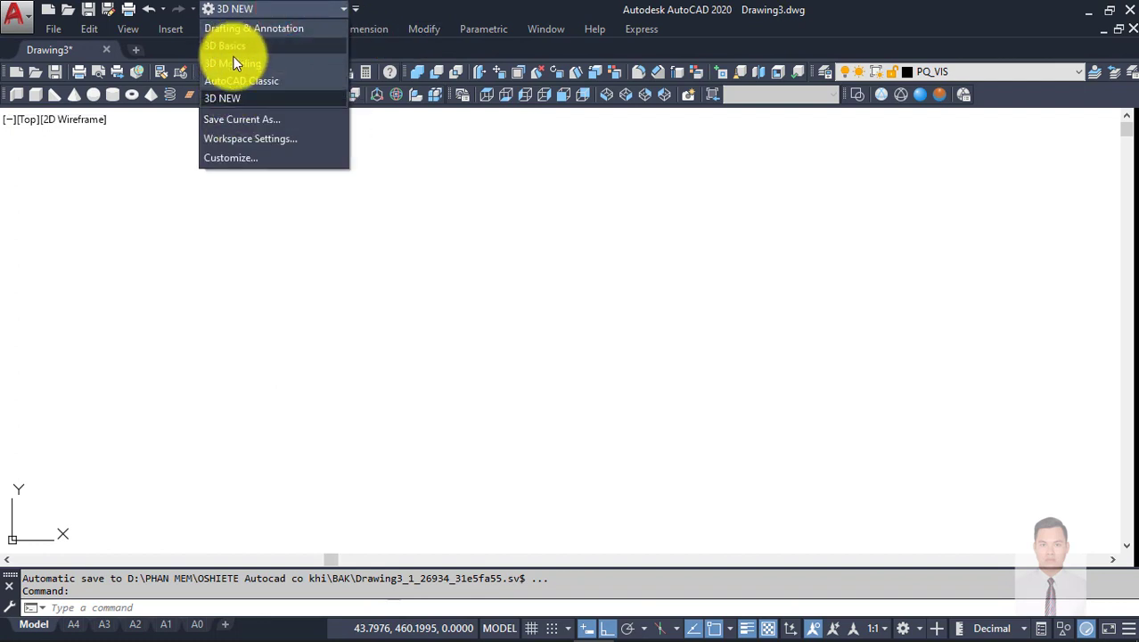
{"action": "left_click", "coordinate": [282, 248]}
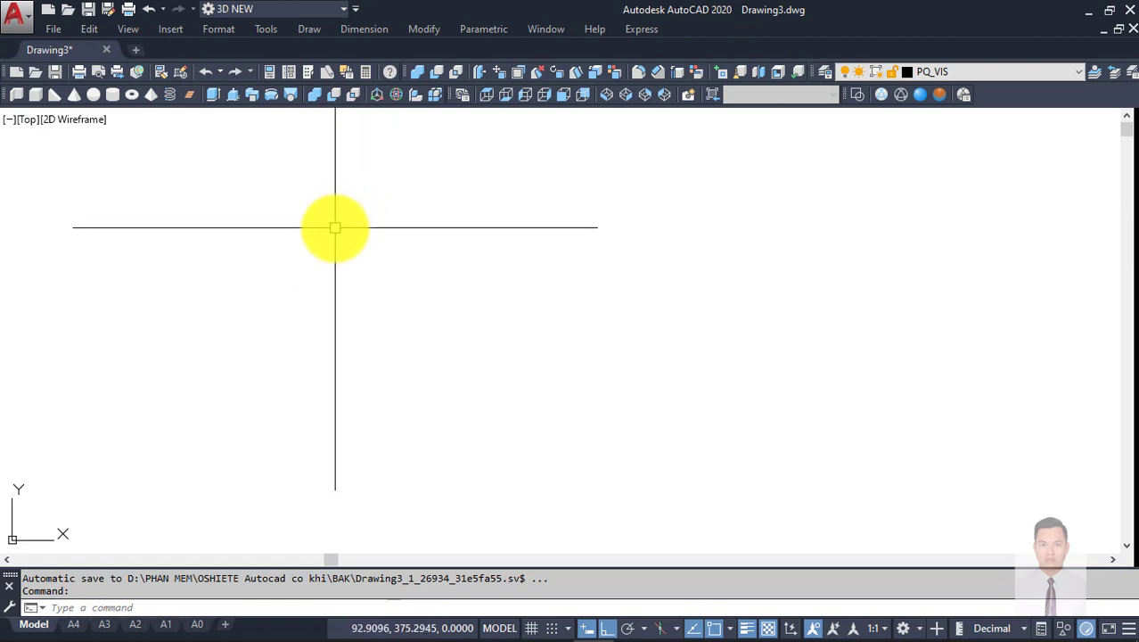
{"action": "key", "text": "ctrl+0"}
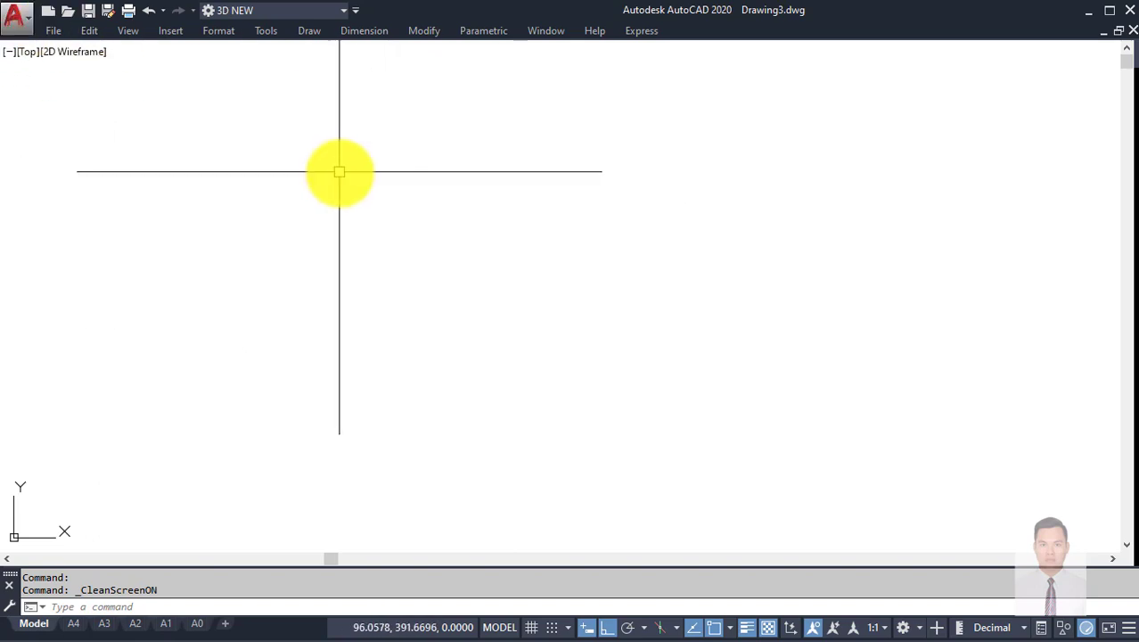
{"action": "key", "text": "ctrl+0"}
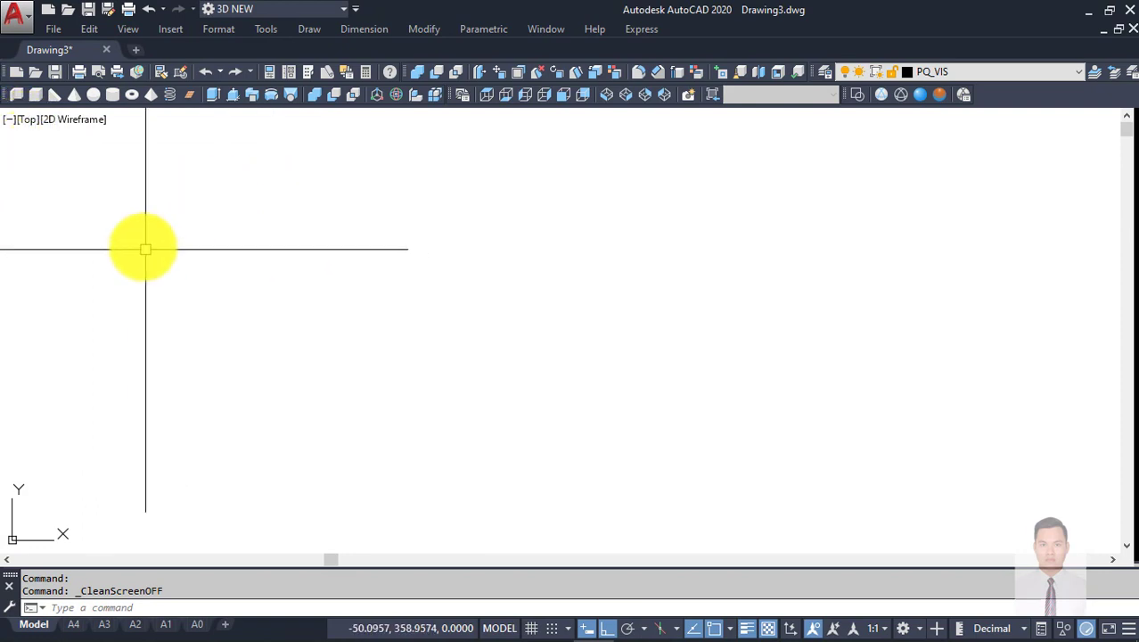
Step: Minimize AutoCAD and show the PDF drawing page full screen, zoomed in
{"action": "left_click", "coordinate": [1094, 20]}
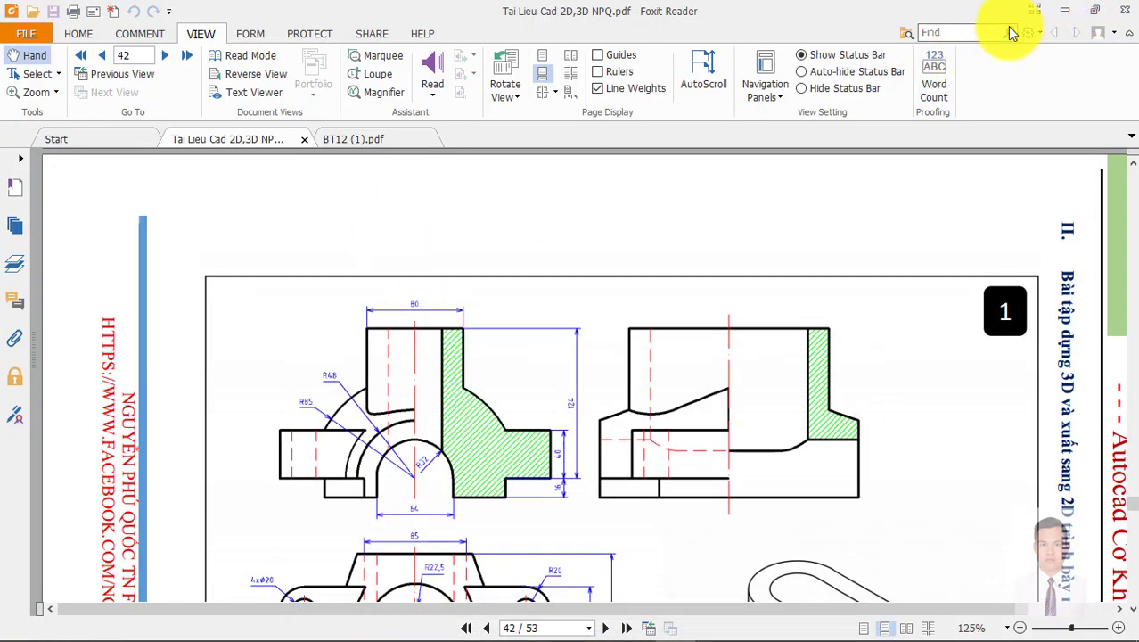
{"action": "left_click", "coordinate": [1033, 10]}
{"action": "scroll", "coordinate": [481, 374], "scroll_direction": "up", "scroll_amount": 2, "text": "ctrl"}
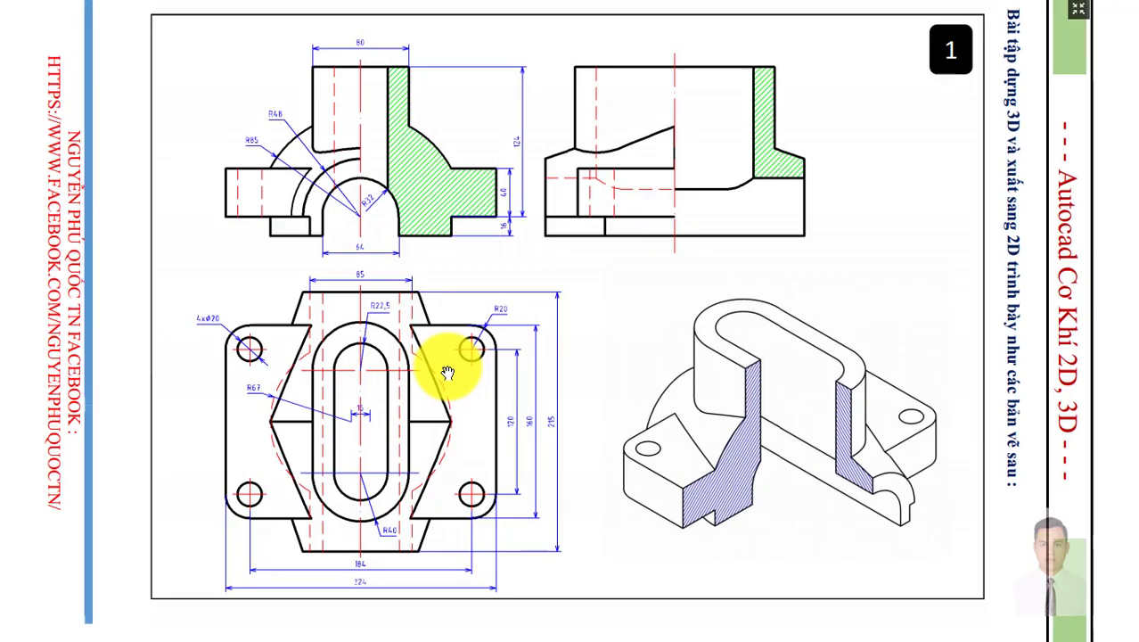
{"action": "left_click_drag", "start_coordinate": [499, 268], "coordinate": [504, 299]}
{"action": "scroll", "coordinate": [428, 262], "scroll_direction": "up", "scroll_amount": 1, "text": "ctrl"}
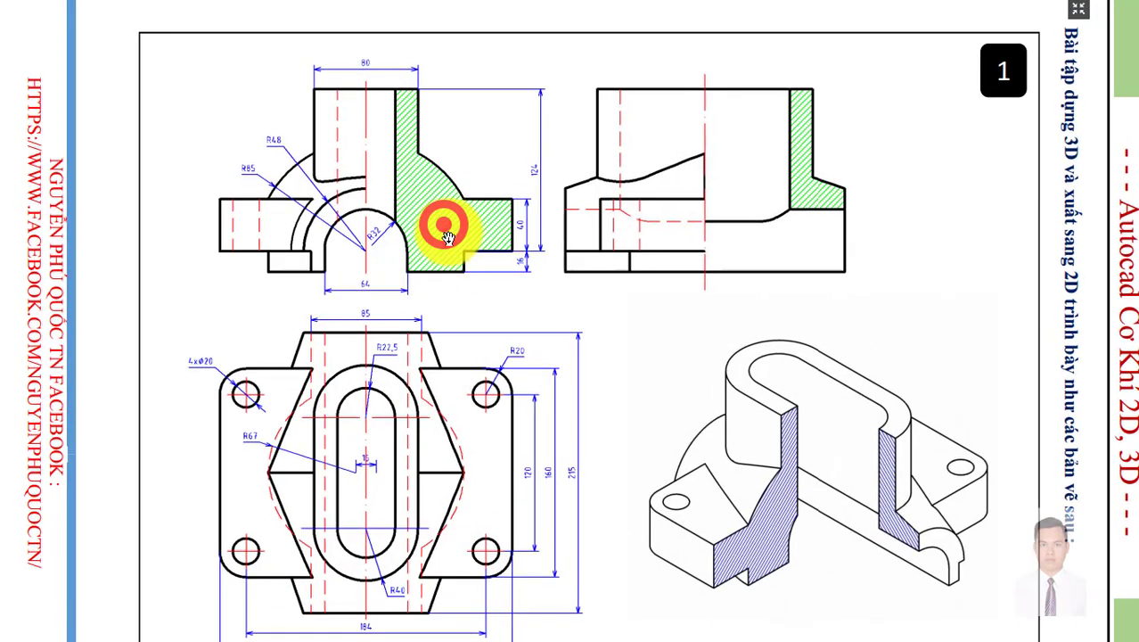
Step: Zoom and pan the page to center the top view with its 85 and 215 dimensions
{"action": "mouse_move", "coordinate": [453, 224]}
{"action": "left_mouse_down"}
{"action": "mouse_move", "coordinate": [465, 165]}
{"action": "mouse_move", "coordinate": [444, 195]}
{"action": "left_mouse_up"}
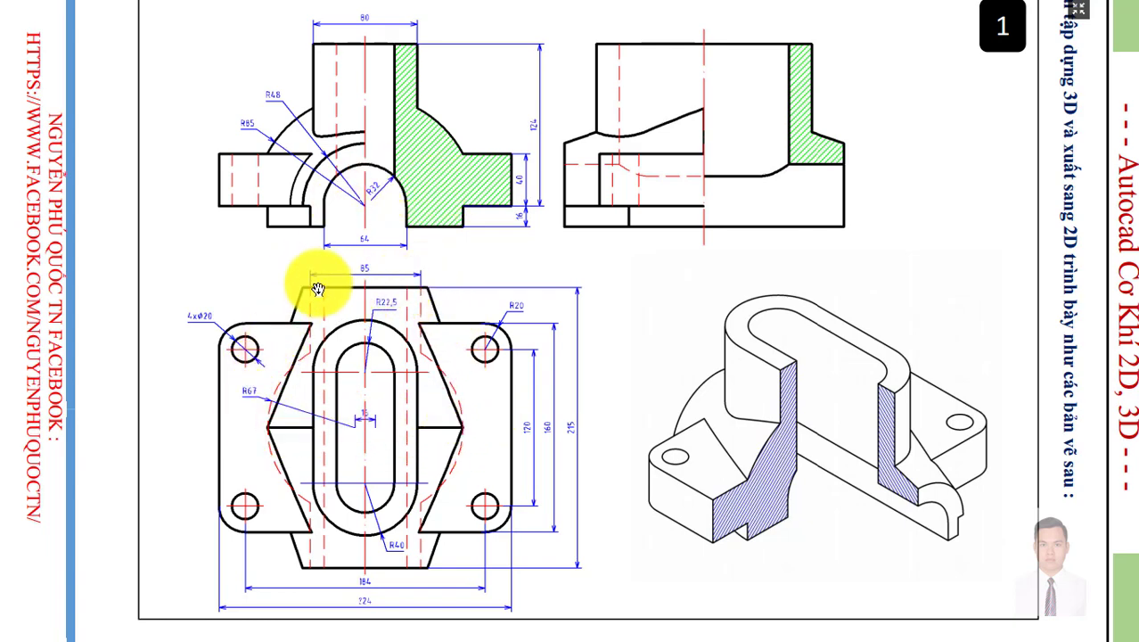
{"action": "scroll", "coordinate": [319, 288], "scroll_direction": "up", "scroll_amount": 3, "text": "ctrl"}
{"action": "mouse_move", "coordinate": [381, 237]}
{"action": "left_mouse_down"}
{"action": "mouse_move", "coordinate": [456, 285]}
{"action": "mouse_move", "coordinate": [320, 283]}
{"action": "left_mouse_up"}
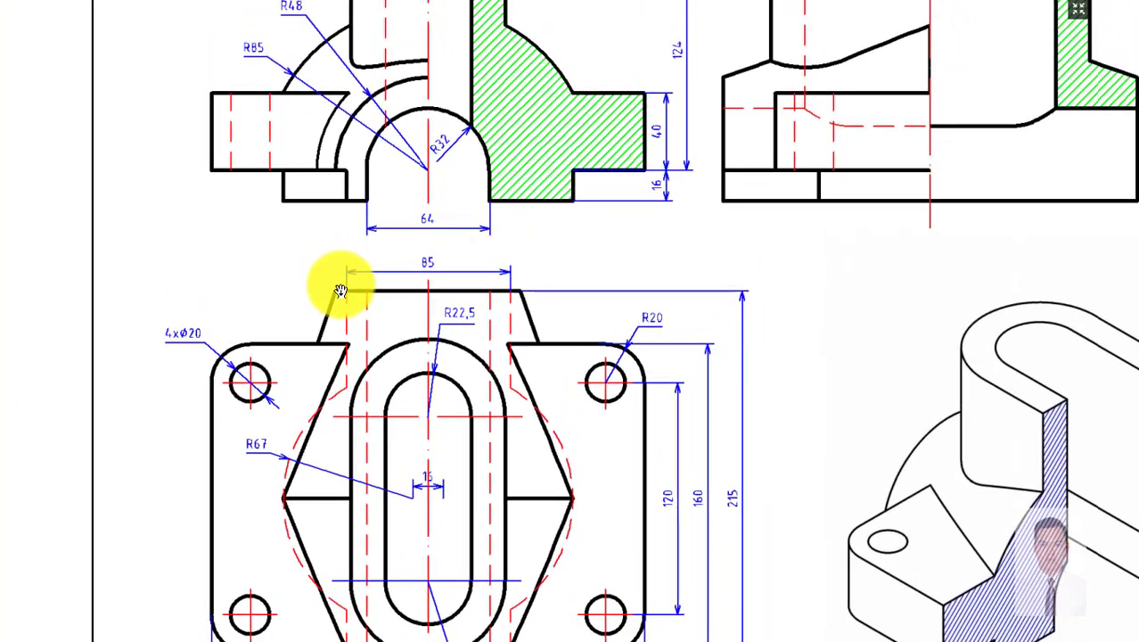
{"action": "scroll", "coordinate": [342, 288], "scroll_direction": "up", "scroll_amount": 2}
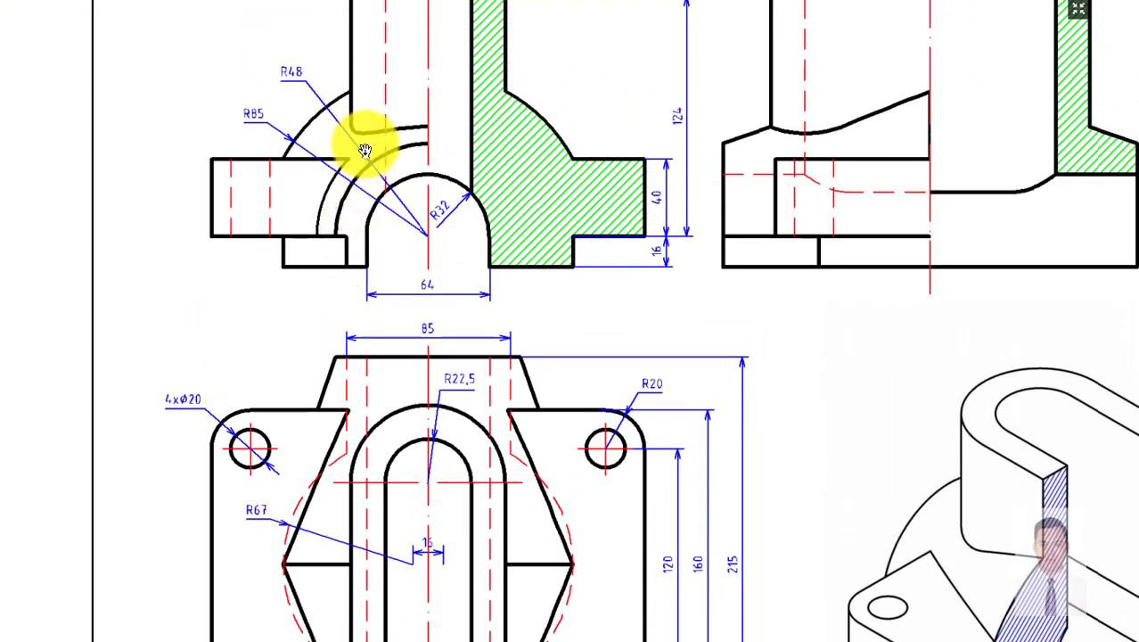
{"action": "left_click_drag", "start_coordinate": [379, 388], "coordinate": [399, 319]}
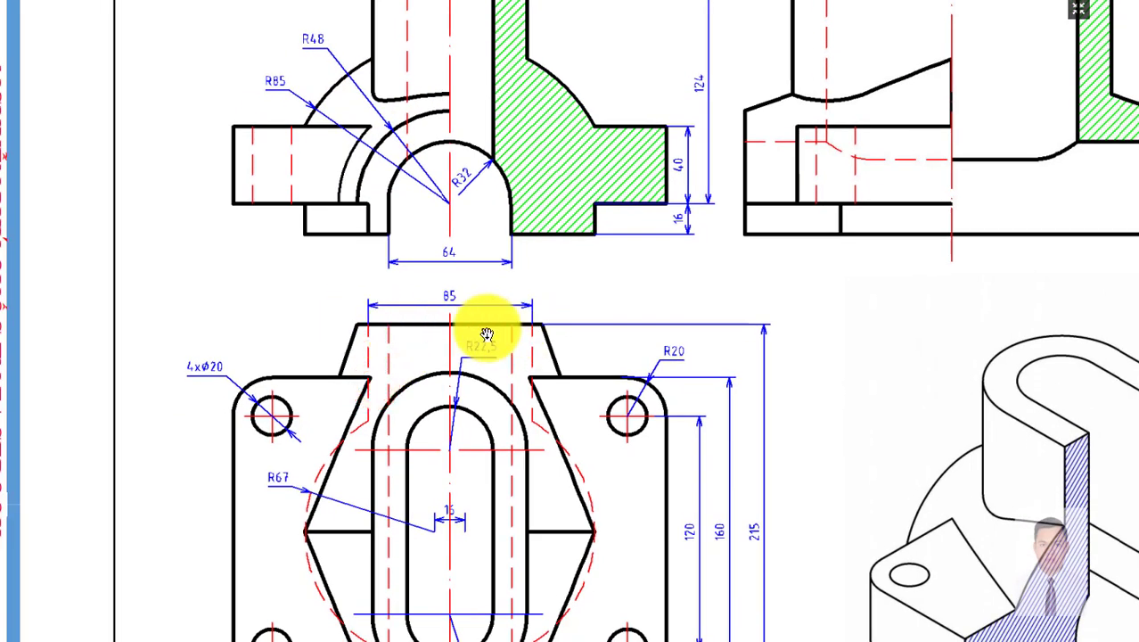
{"action": "scroll", "coordinate": [364, 247], "scroll_direction": "up", "scroll_amount": 1}
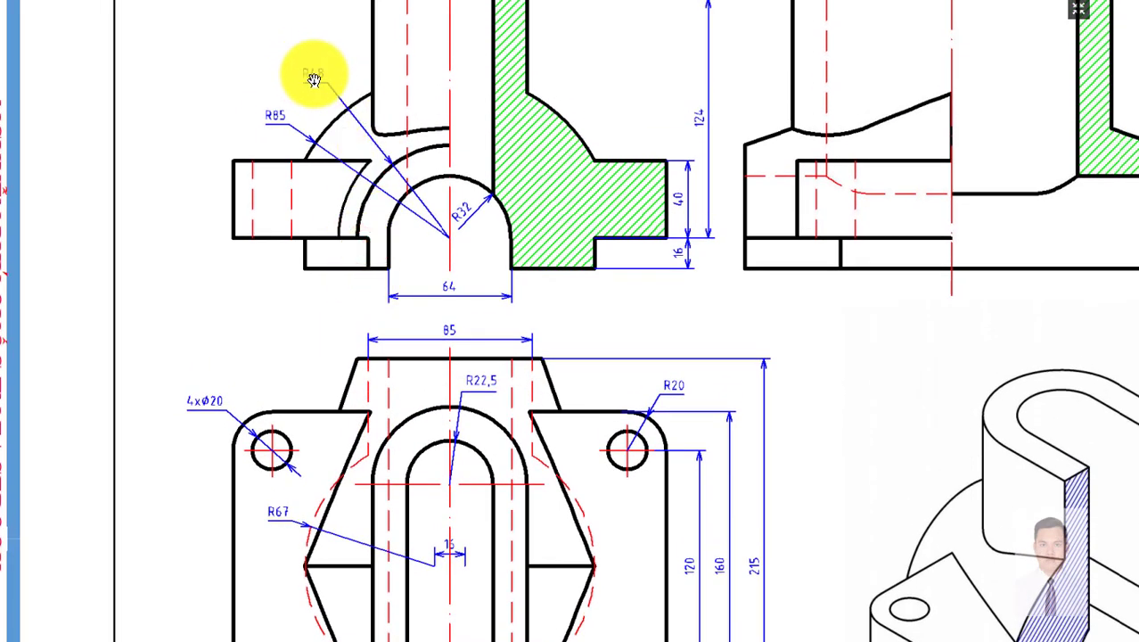
{"action": "middle_click_drag", "start_coordinate": [461, 416], "coordinate": [443, 234]}
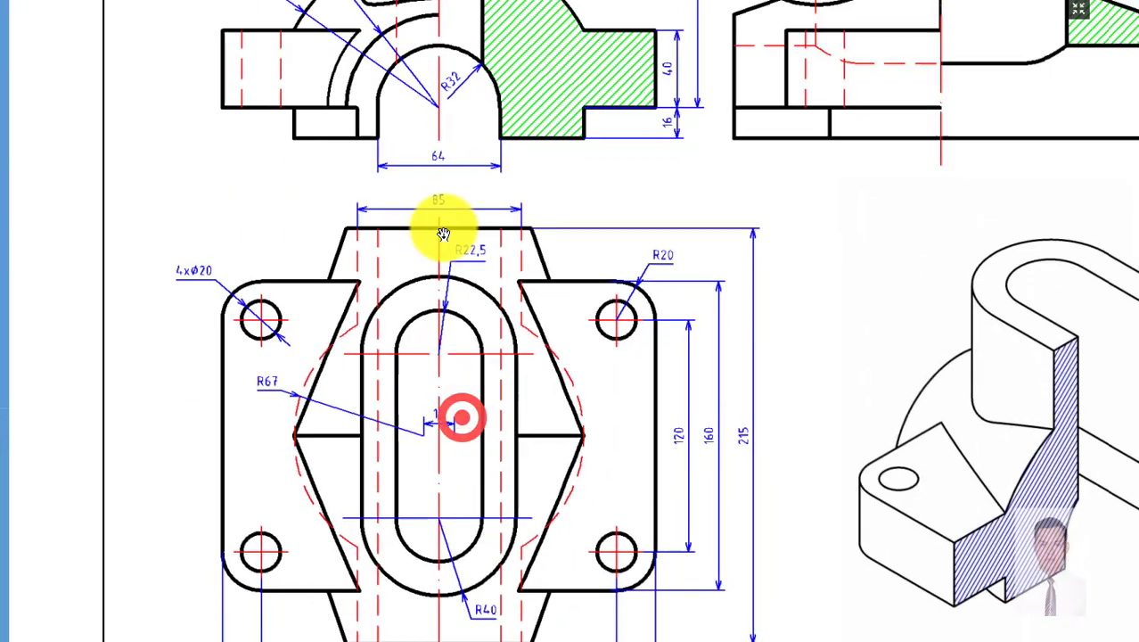
{"action": "middle_click_drag", "start_coordinate": [393, 119], "coordinate": [318, 157]}
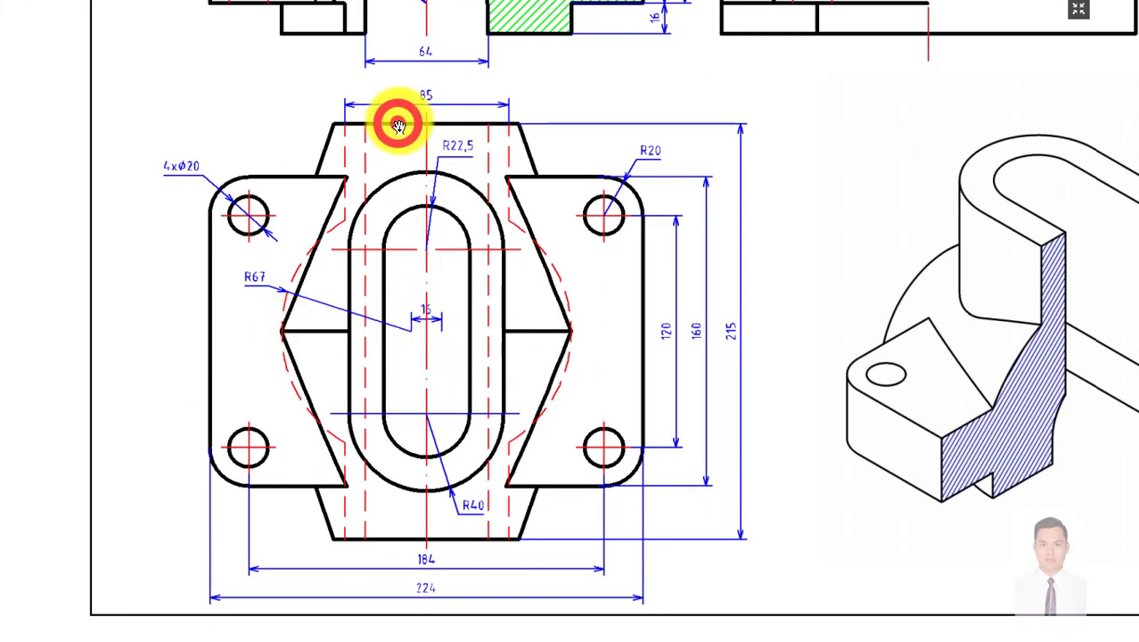
{"action": "middle_click_drag", "start_coordinate": [271, 107], "coordinate": [243, 144]}
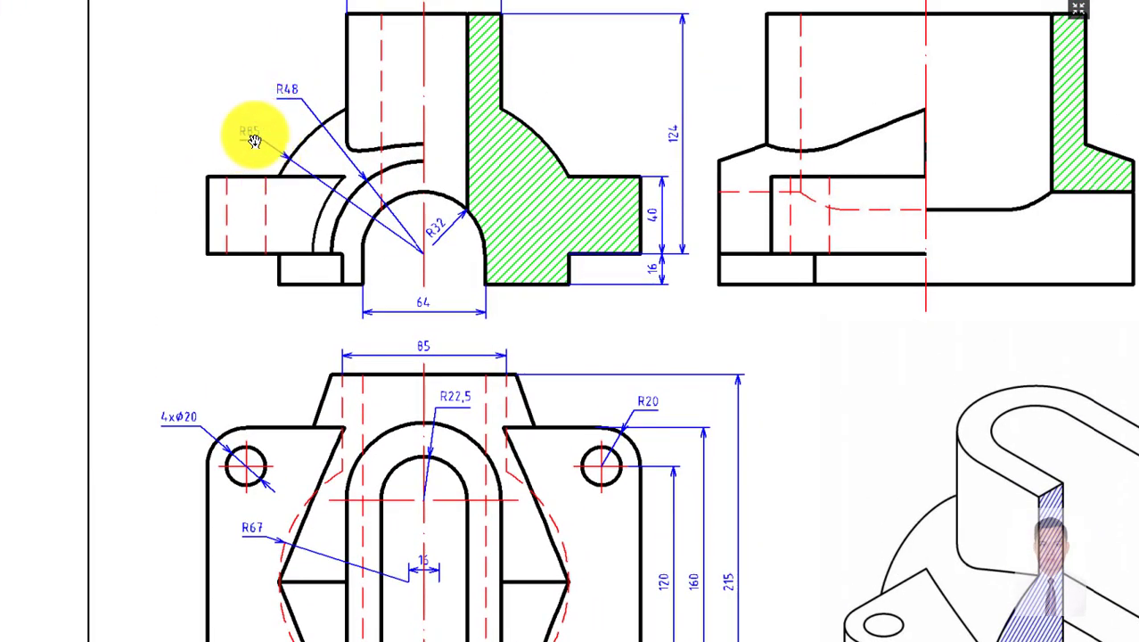
{"action": "middle_click_drag", "start_coordinate": [421, 294], "coordinate": [369, 173]}
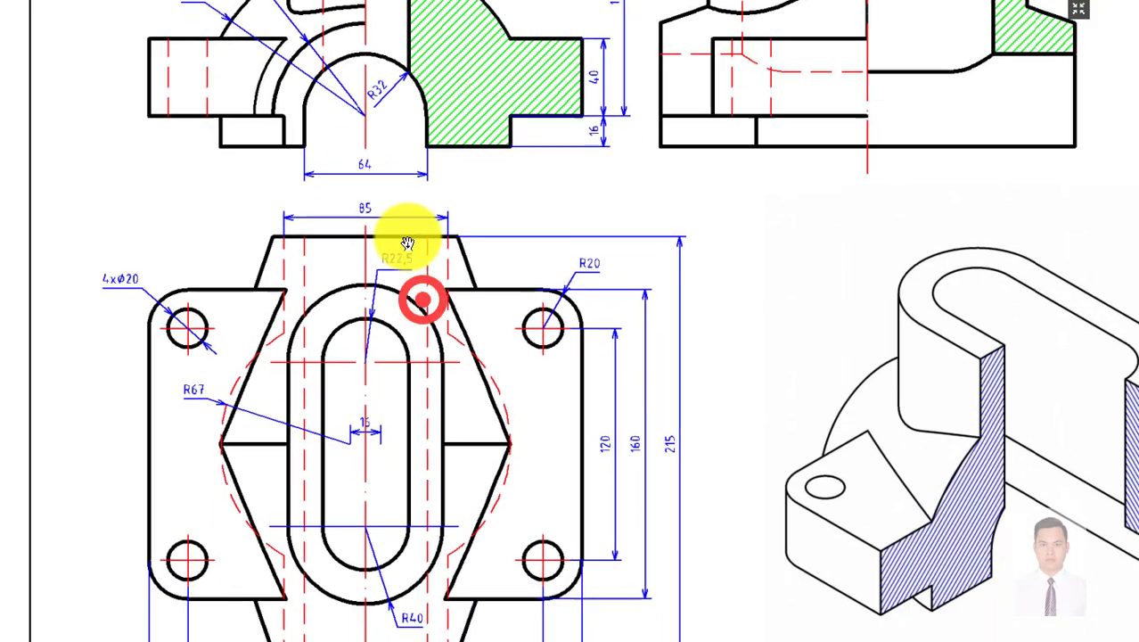
{"action": "middle_click_drag", "start_coordinate": [428, 204], "coordinate": [432, 182]}
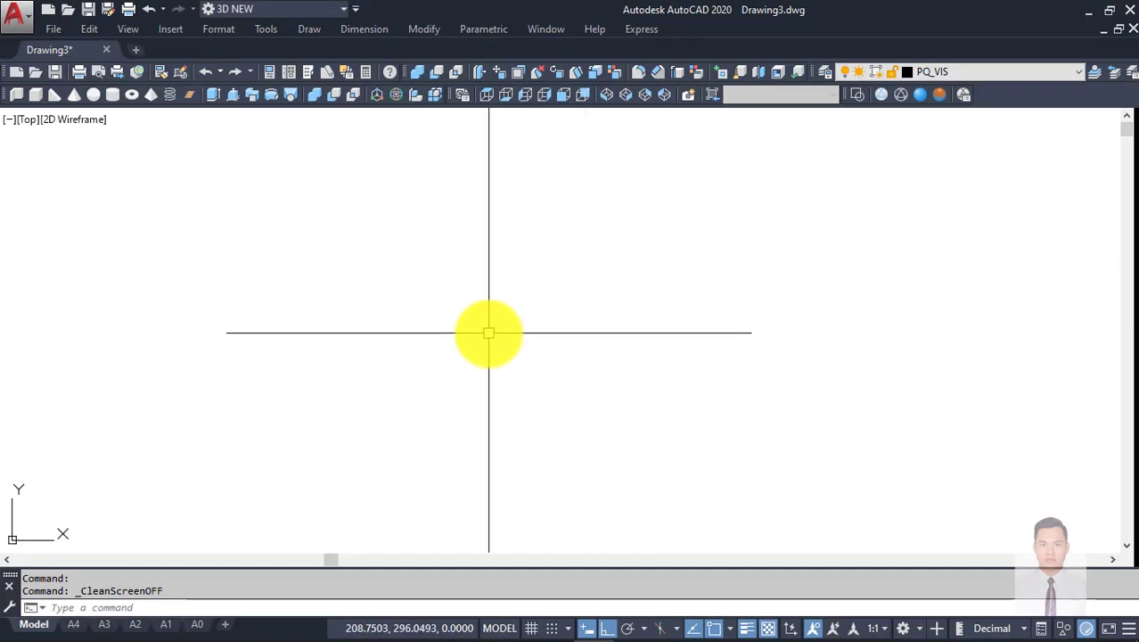
Step: Cancel a stray LINE command and keep PQ_VIS as the current layer
{"action": "type", "text": "l"}
{"action": "key", "text": "Return"}
{"action": "key", "text": "Escape"}
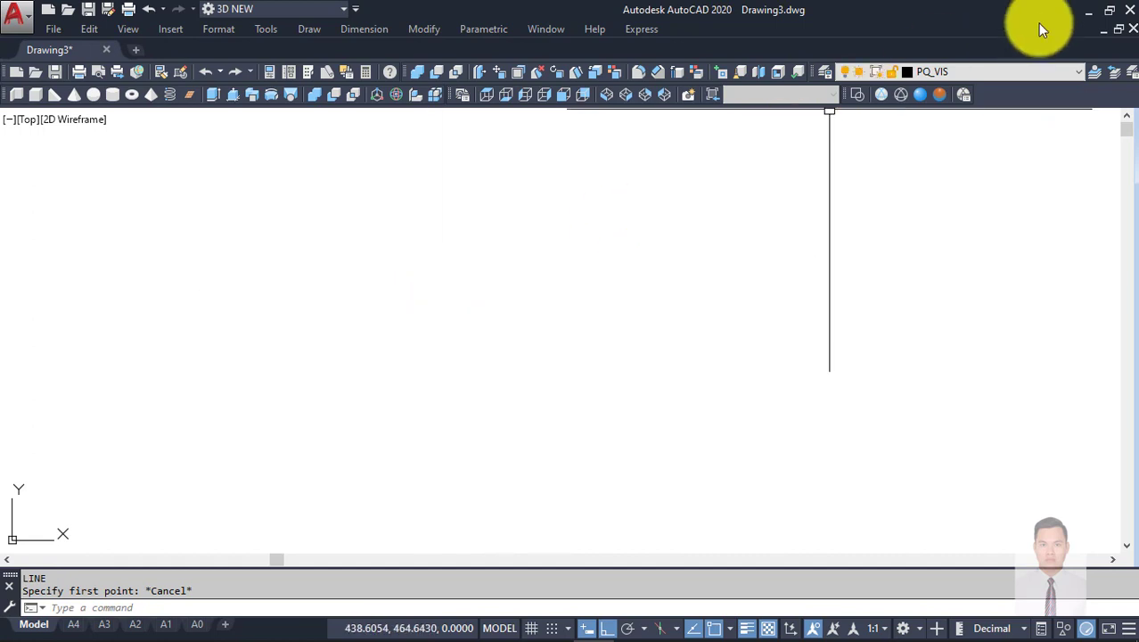
{"action": "left_click", "coordinate": [997, 71]}
{"action": "left_click", "coordinate": [931, 249]}
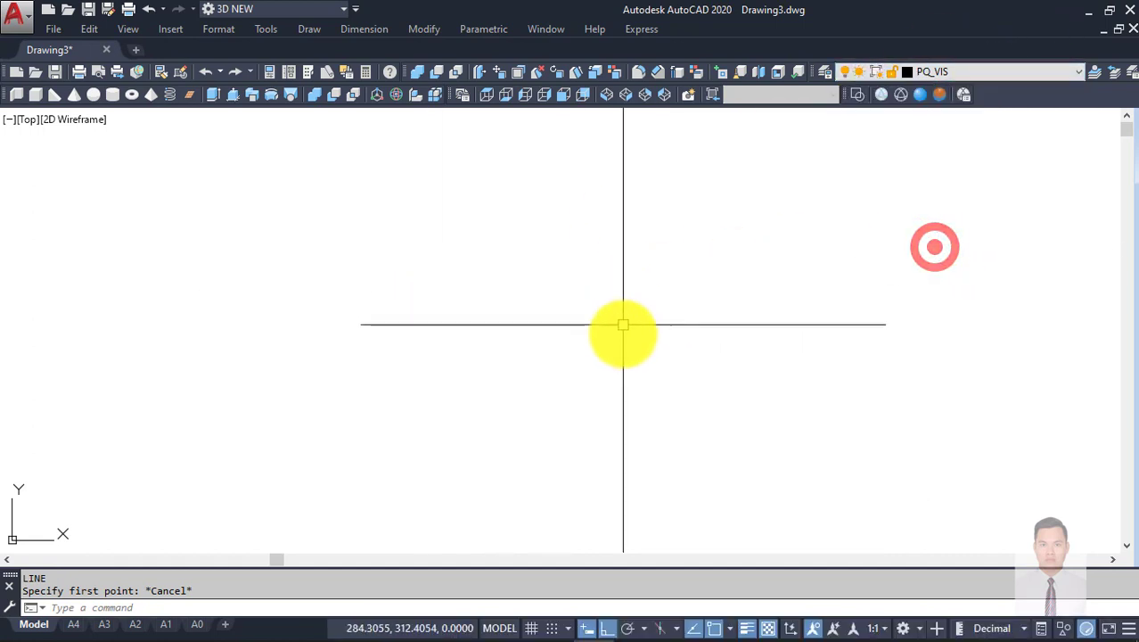
Step: Draw the half-of-215 vertical segment and the 48-unit horizontal segment with LINE
{"action": "middle_click_drag", "start_coordinate": [736, 553], "coordinate": [542, 398]}
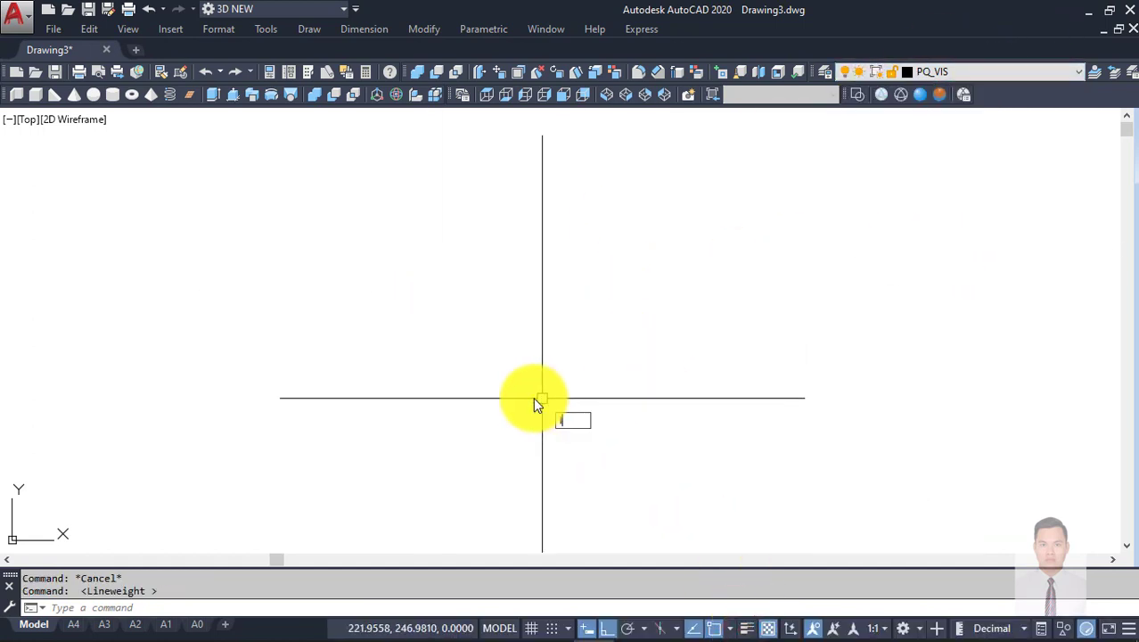
{"action": "type", "text": "l"}
{"action": "key", "text": "Return"}
{"action": "left_click", "coordinate": [509, 445]}
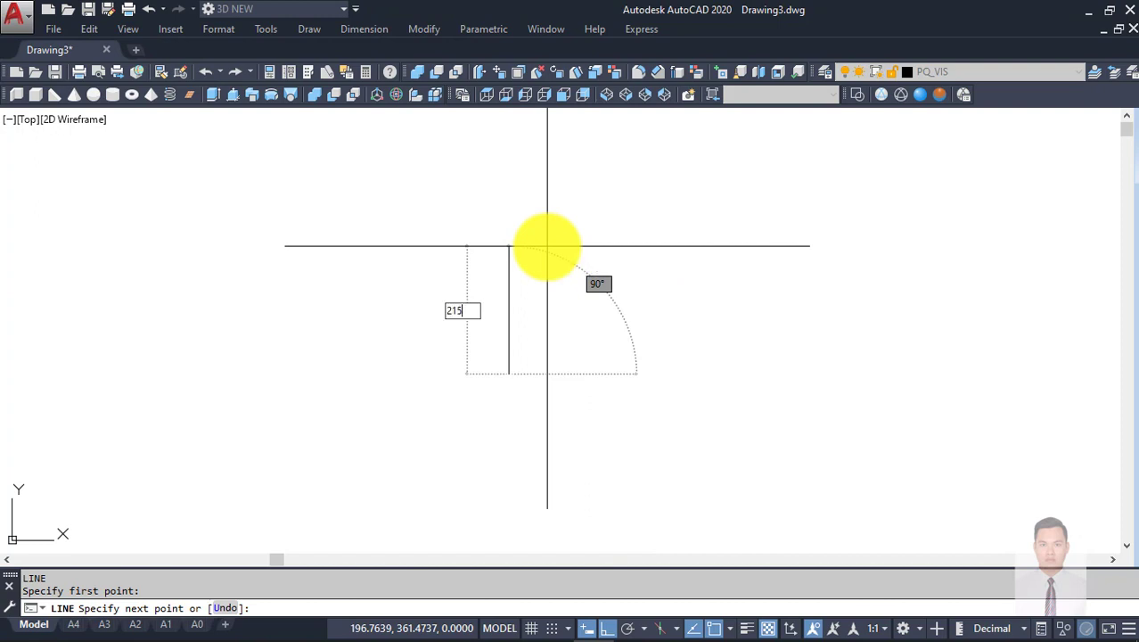
{"action": "key", "text": "Return"}
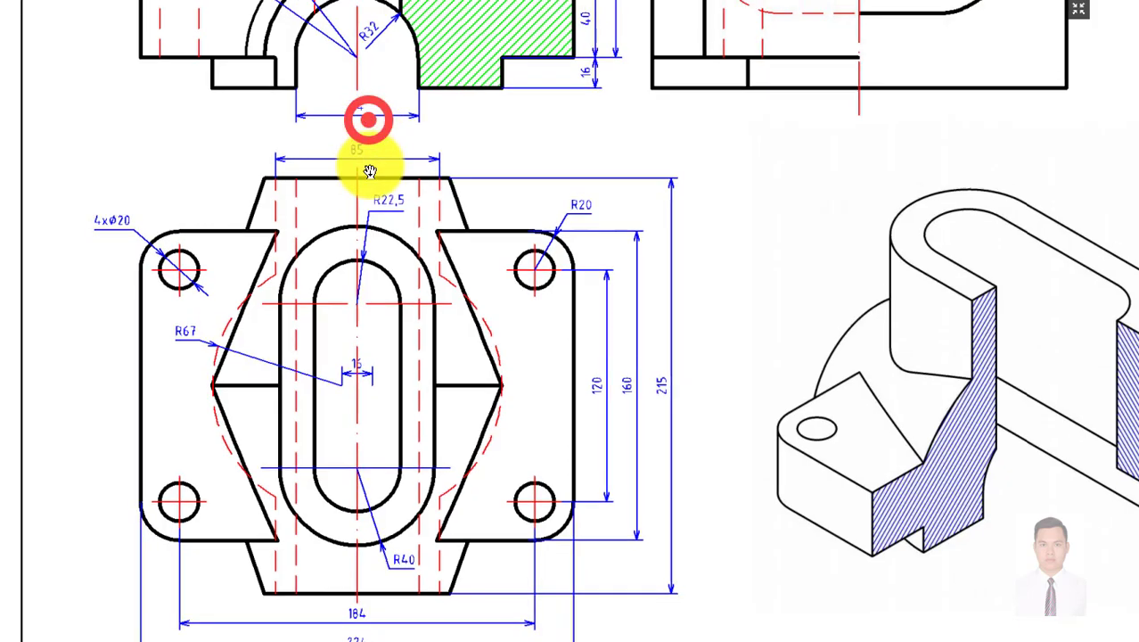
{"action": "left_click_drag", "start_coordinate": [386, 151], "coordinate": [379, 267]}
{"action": "left_click_drag", "start_coordinate": [262, 94], "coordinate": [304, 165]}
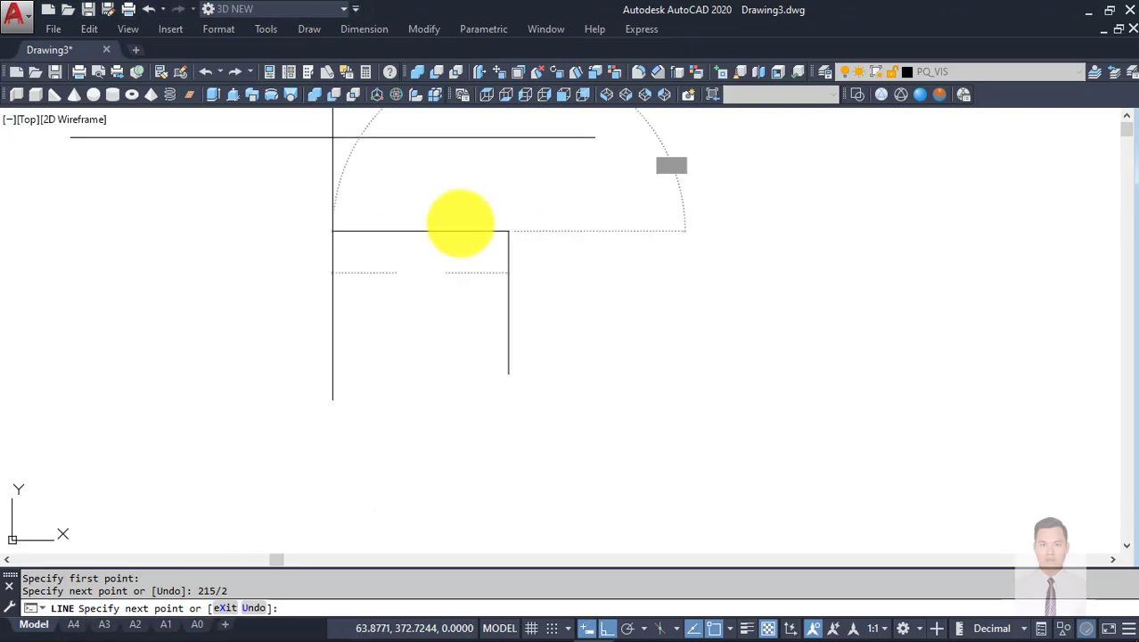
{"action": "scroll", "coordinate": [593, 263], "scroll_direction": "down", "scroll_amount": 3}
{"action": "key", "text": "Return"}
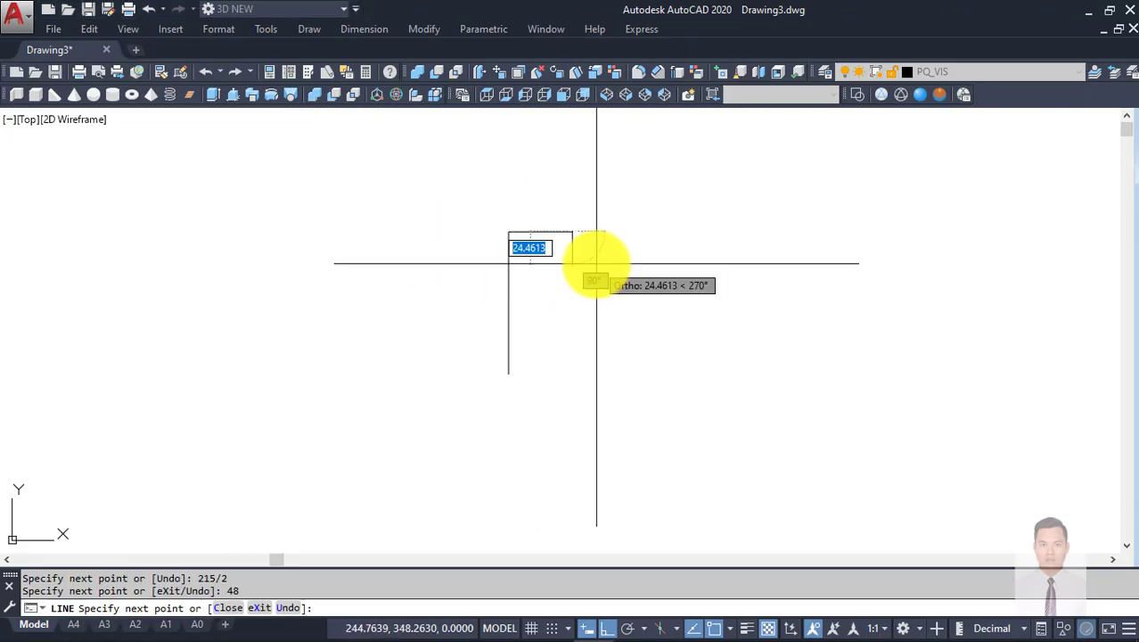
{"action": "key", "text": "Return"}
{"action": "key", "text": "Return"}
Step: Draw the 85-unit bottom edge and close the outline at the slanted corner
{"action": "left_click", "coordinate": [507, 374]}
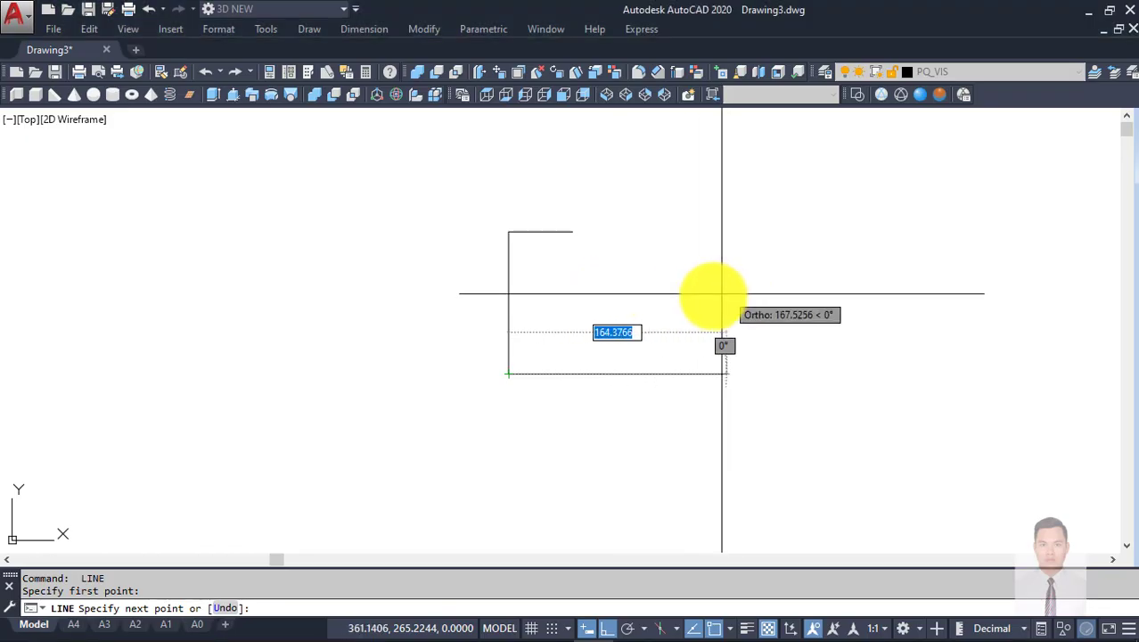
{"action": "type", "text": "5"}
{"action": "key", "text": "Return"}
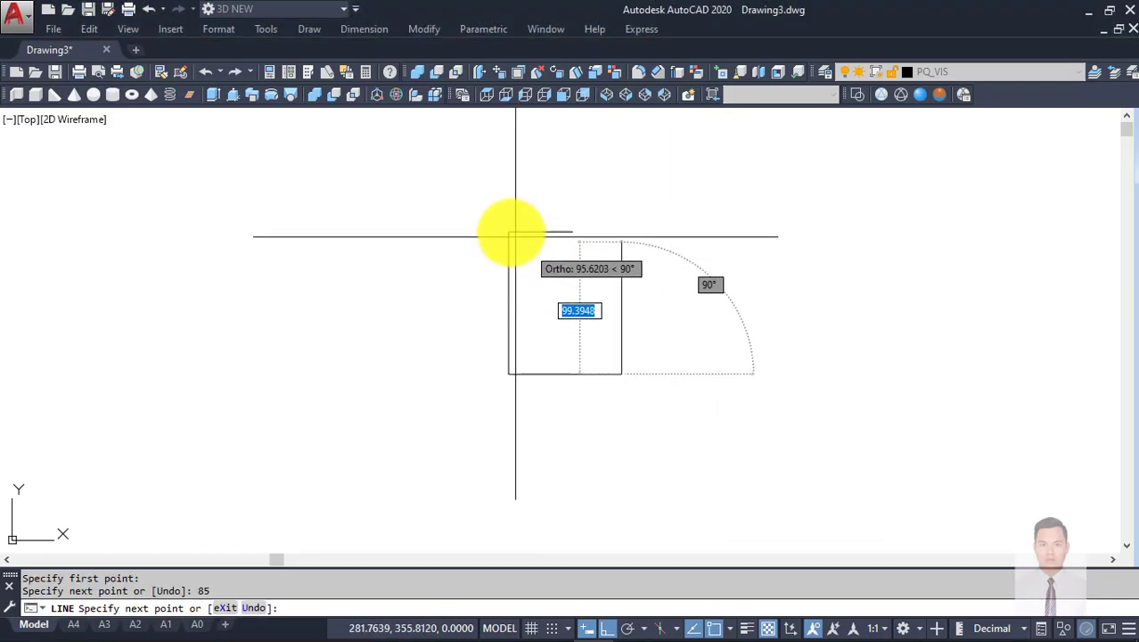
{"action": "left_click", "coordinate": [571, 224]}
{"action": "key", "text": "Escape"}
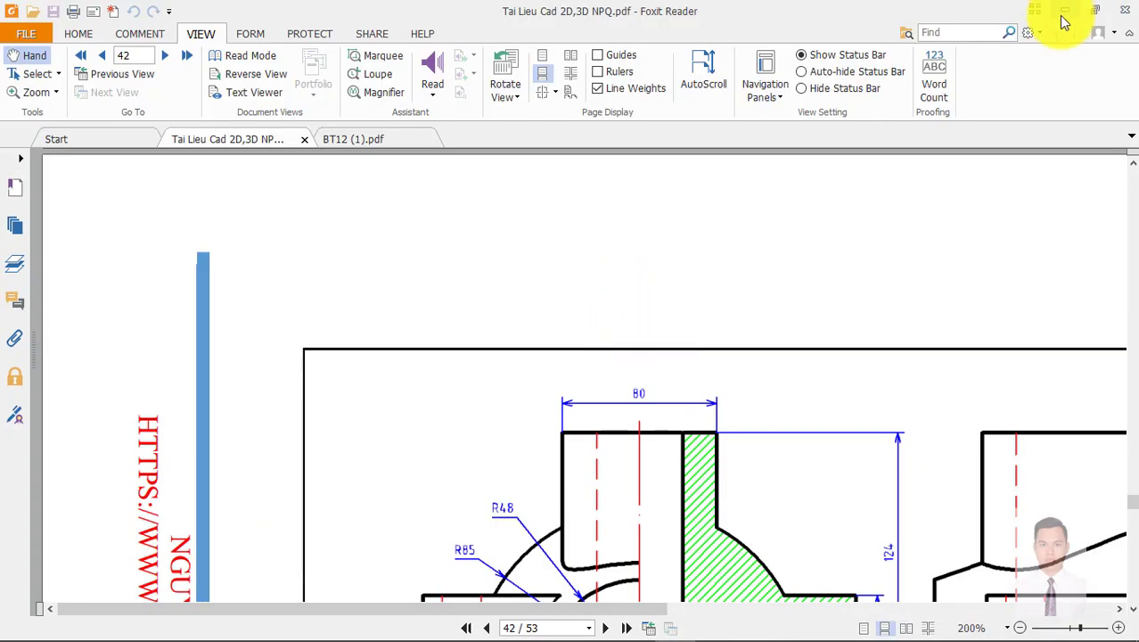
Step: Check the PDF reference dimensions in full-screen view
{"action": "left_click", "coordinate": [1038, 13]}
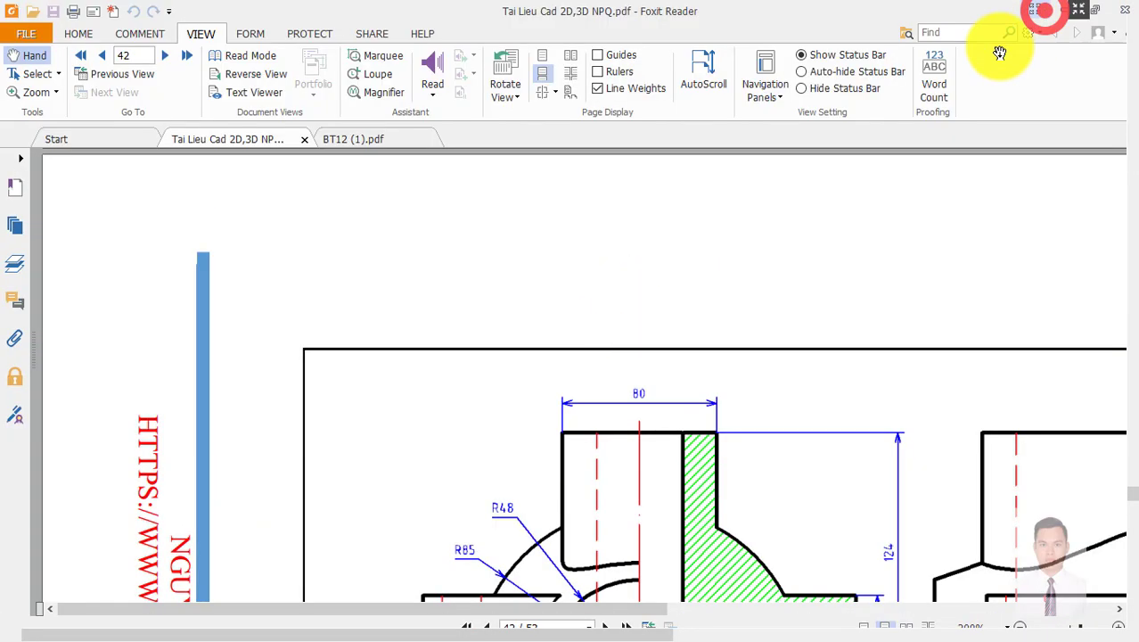
{"action": "scroll", "coordinate": [445, 310], "scroll_direction": "up", "scroll_amount": 1, "text": "ctrl"}
{"action": "scroll", "coordinate": [479, 351], "scroll_direction": "up", "scroll_amount": 1, "text": "ctrl"}
{"action": "key", "text": "alt+Tab"}
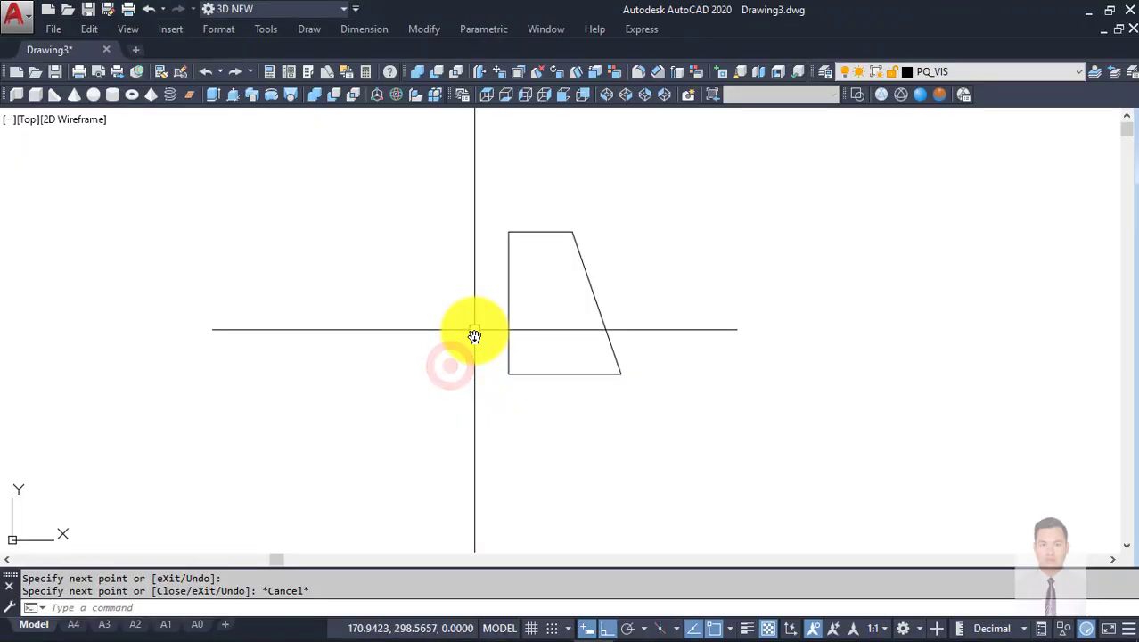
{"action": "left_click", "coordinate": [1081, 18]}
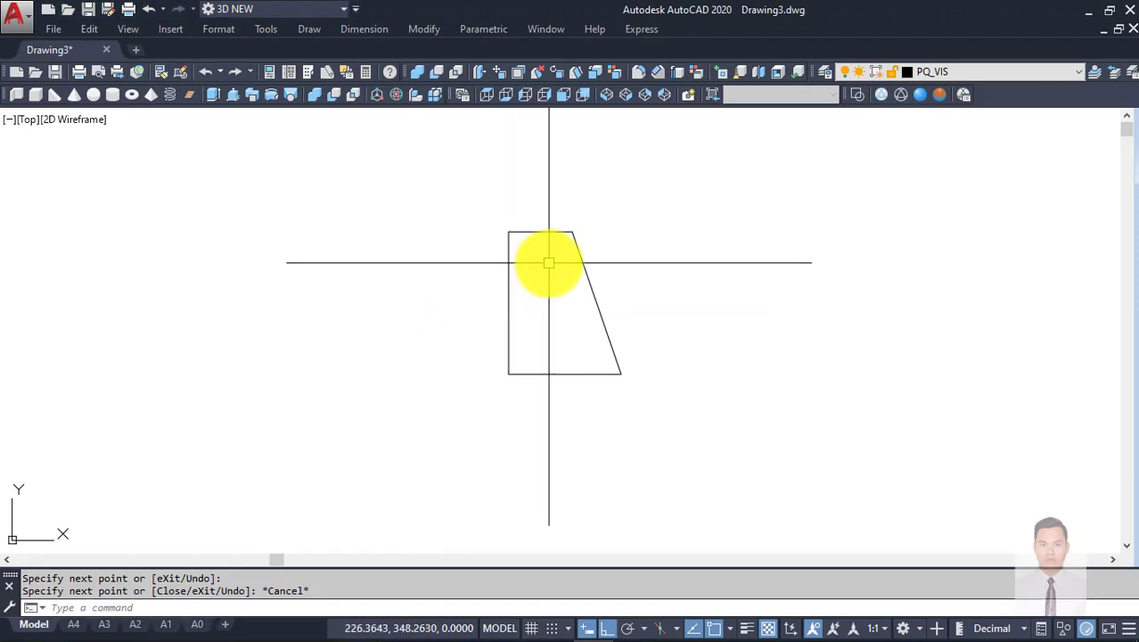
{"action": "left_click", "coordinate": [483, 200]}
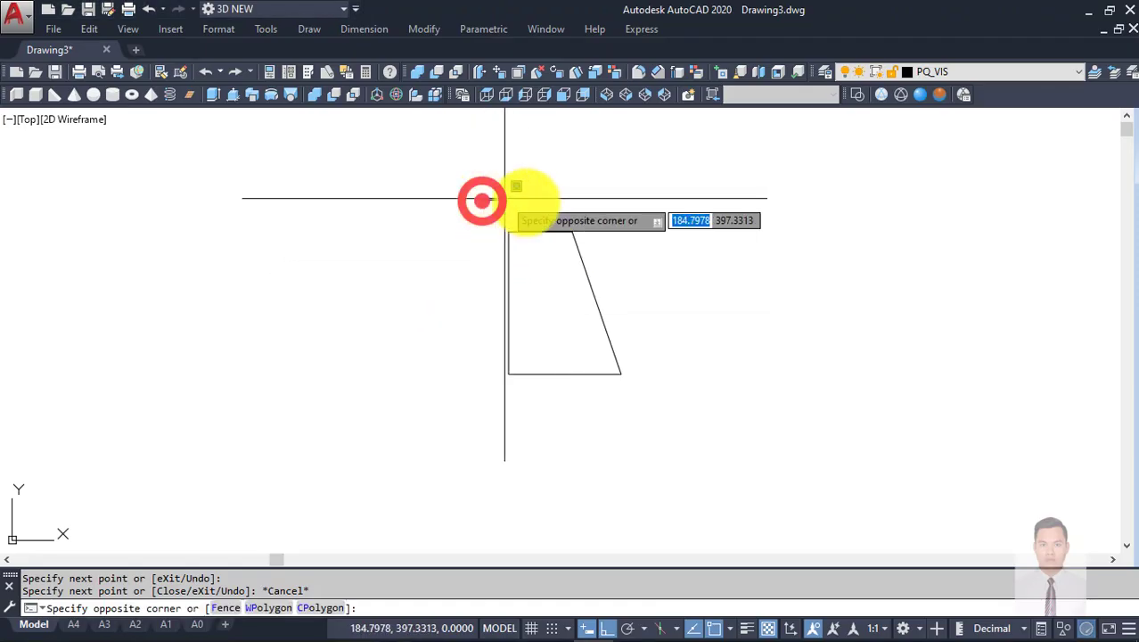
{"action": "left_click", "coordinate": [674, 426]}
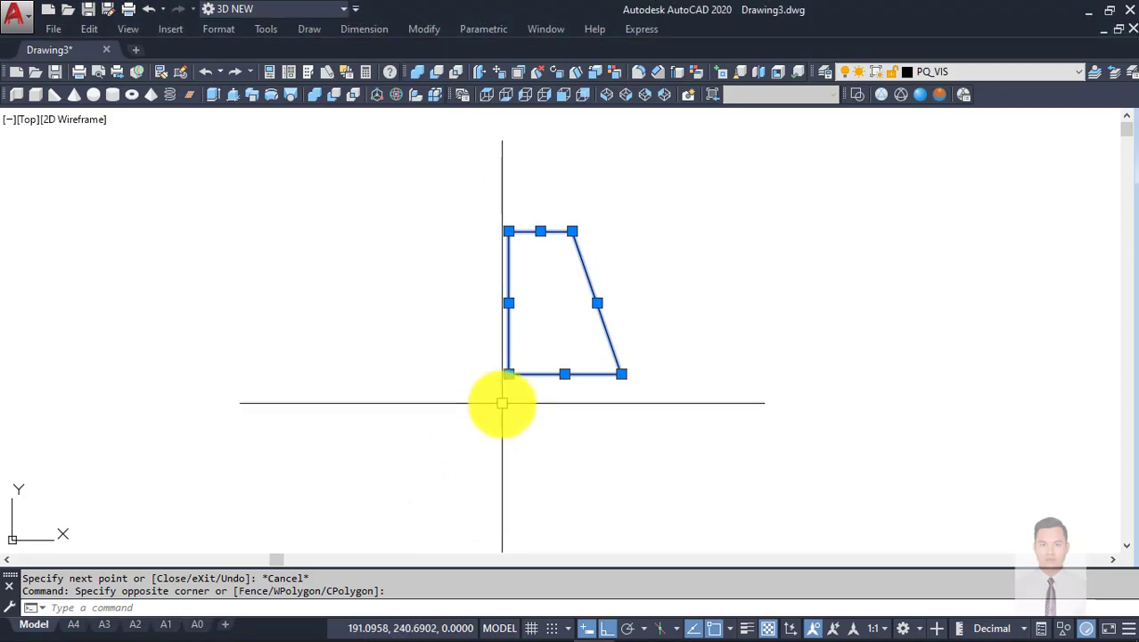
{"action": "key", "text": "Escape"}
{"action": "key", "text": "Escape"}
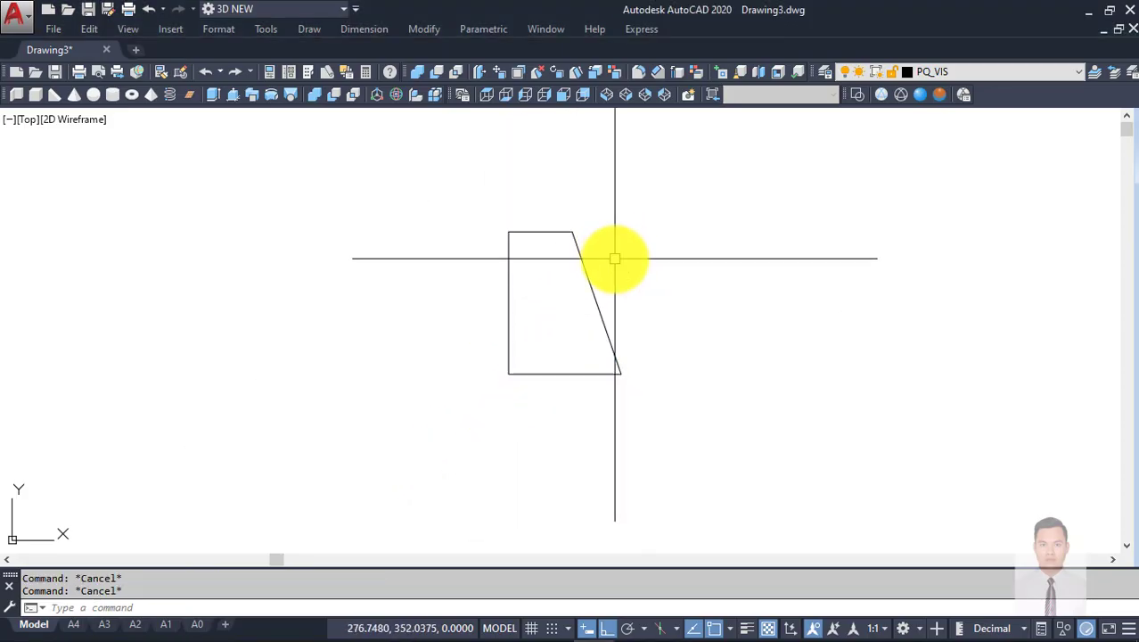
{"action": "middle_click_drag", "start_coordinate": [621, 261], "coordinate": [643, 273]}
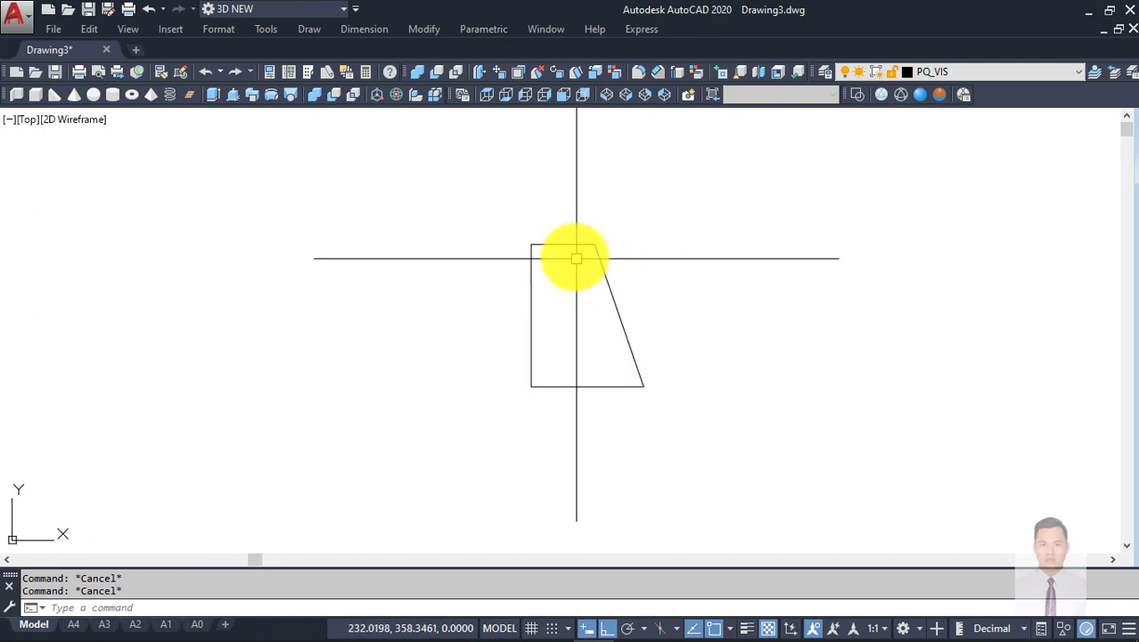
{"action": "mouse_move", "coordinate": [557, 349]}
{"action": "middle_mouse_down"}
{"action": "mouse_move", "coordinate": [532, 365]}
{"action": "mouse_move", "coordinate": [562, 335]}
{"action": "middle_mouse_up"}
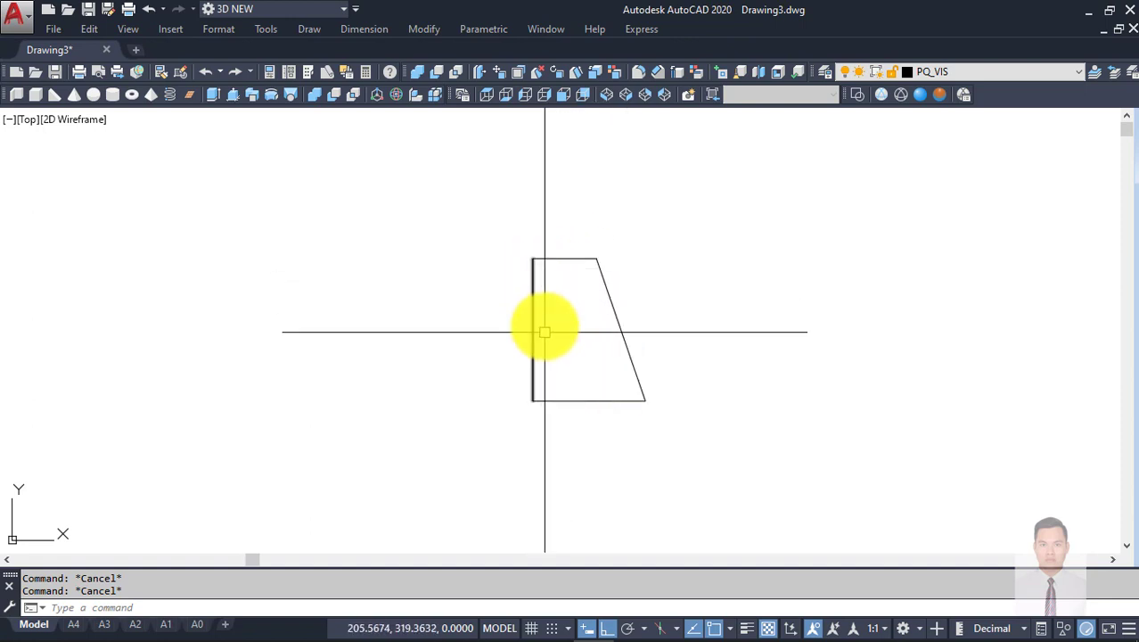
{"action": "left_click", "coordinate": [486, 230]}
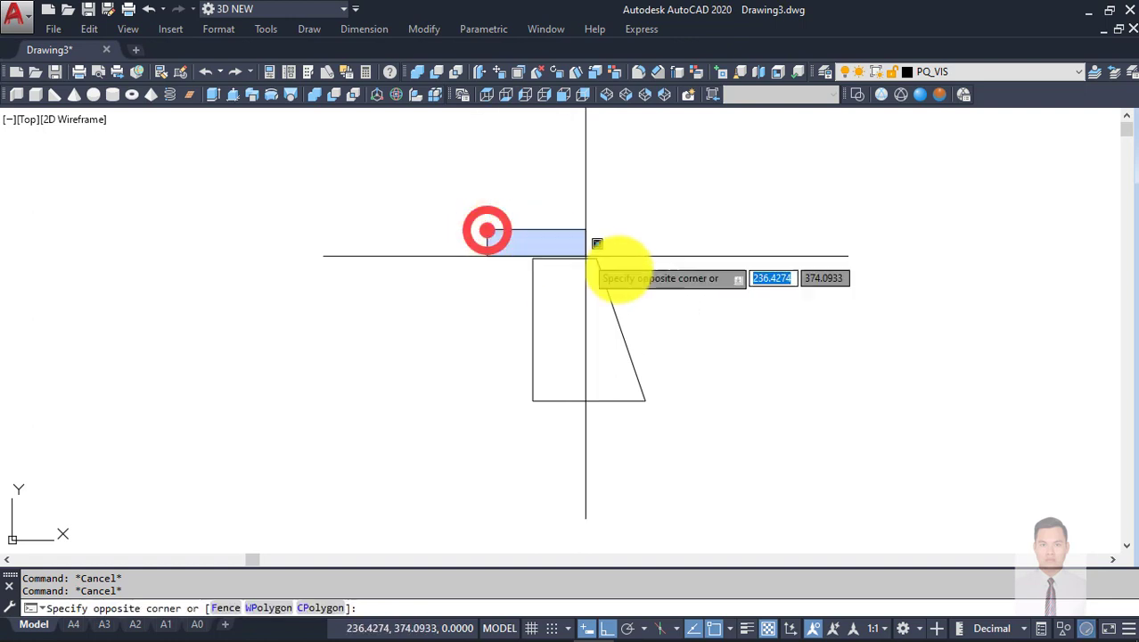
{"action": "left_click", "coordinate": [695, 462]}
{"action": "key", "text": "Escape"}
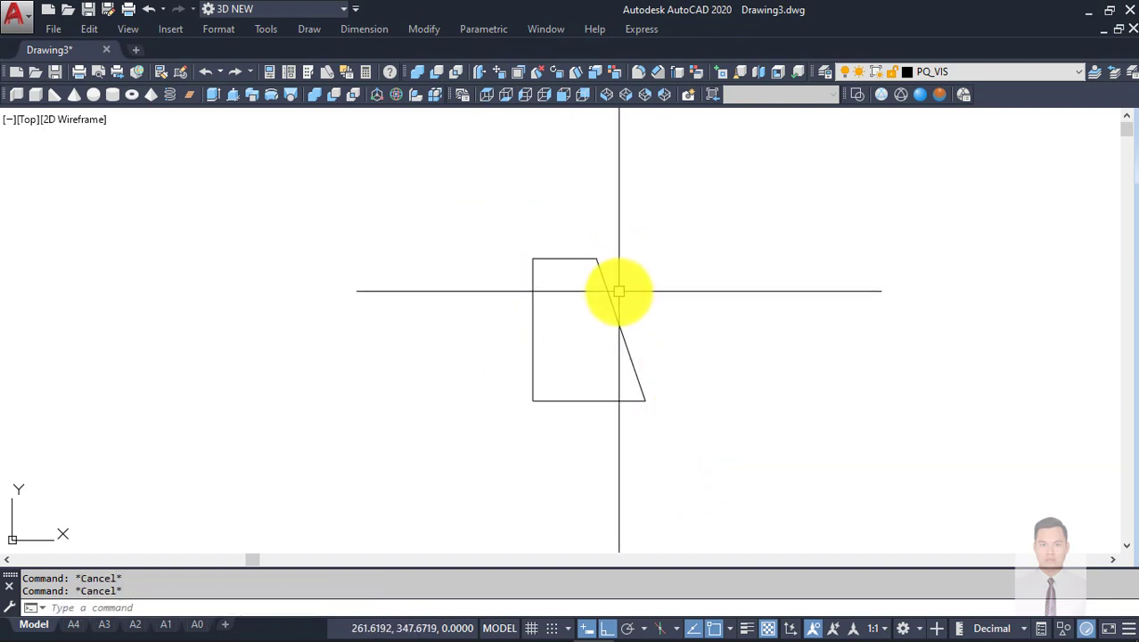
{"action": "left_click", "coordinate": [602, 277]}
{"action": "left_click", "coordinate": [571, 258]}
{"action": "left_click", "coordinate": [533, 296]}
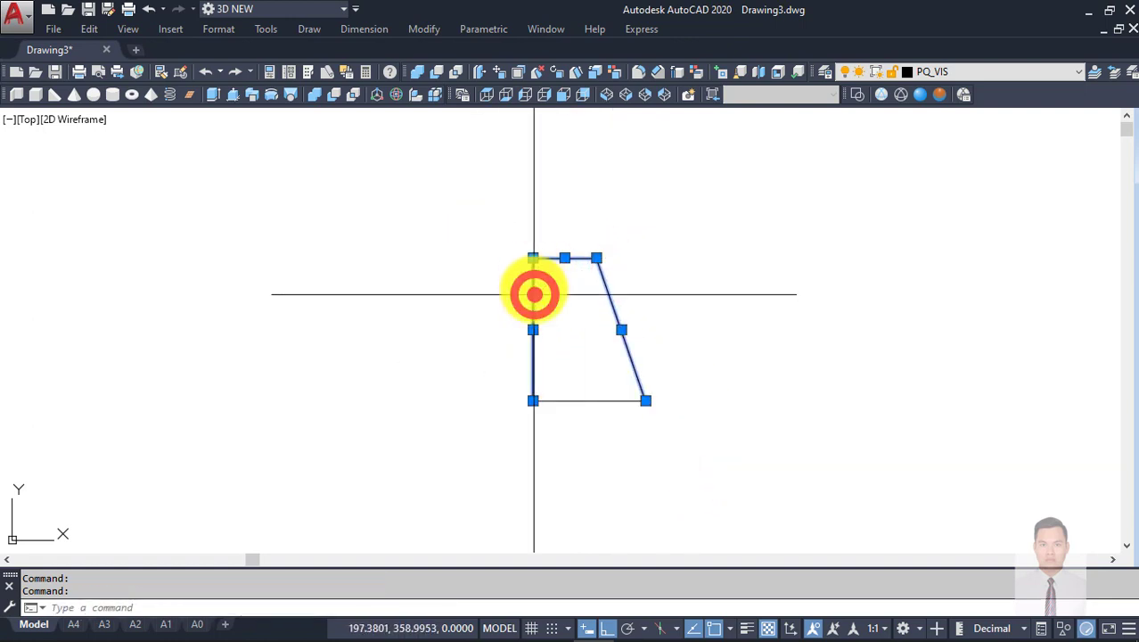
{"action": "left_click", "coordinate": [552, 399]}
{"action": "type", "text": "BO"}
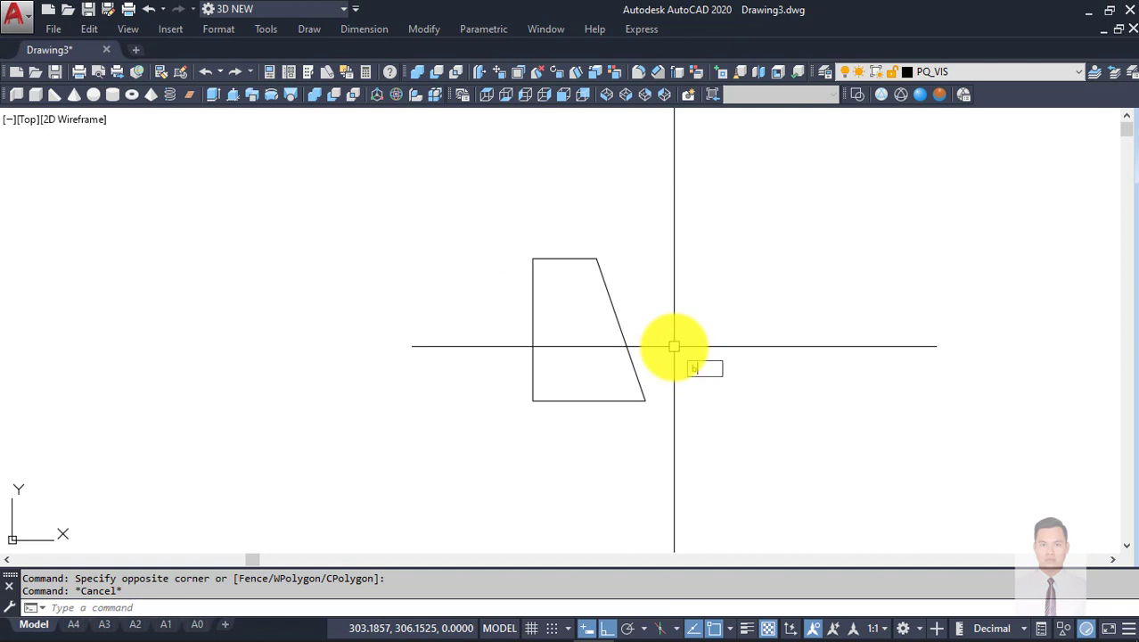
Step: Create a closed boundary polyline by picking a point inside the trapezoid, then select it
{"action": "key", "text": "Return"}
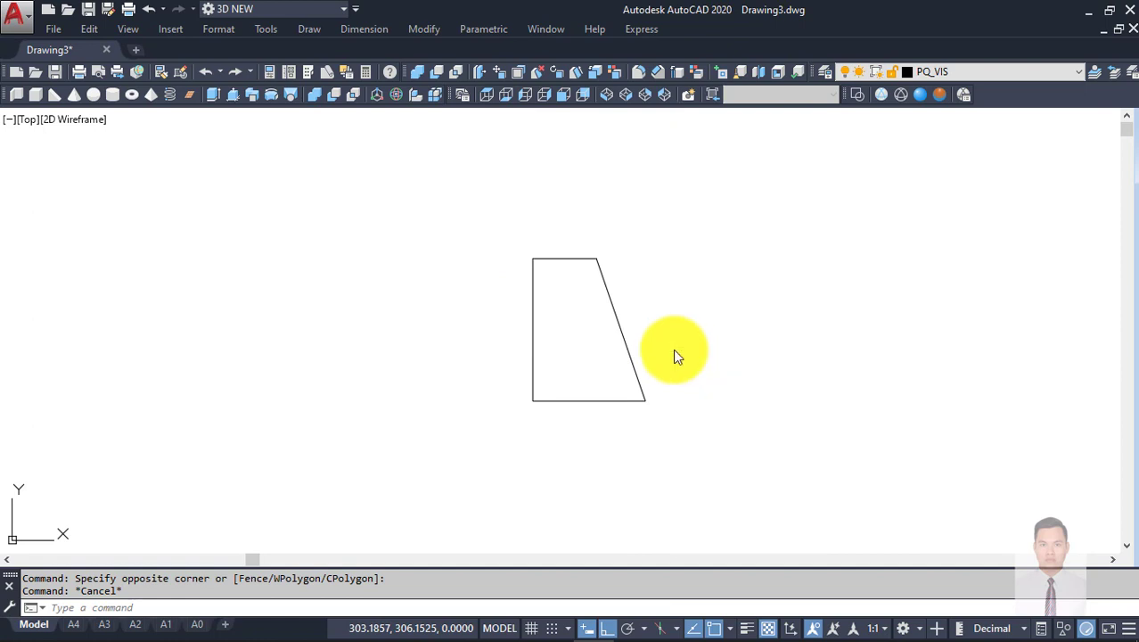
{"action": "type", "text": "BO"}
{"action": "mouse_move", "coordinate": [472, 100]}
{"action": "left_mouse_down"}
{"action": "mouse_move", "coordinate": [401, 153]}
{"action": "mouse_move", "coordinate": [337, 143]}
{"action": "left_mouse_up"}
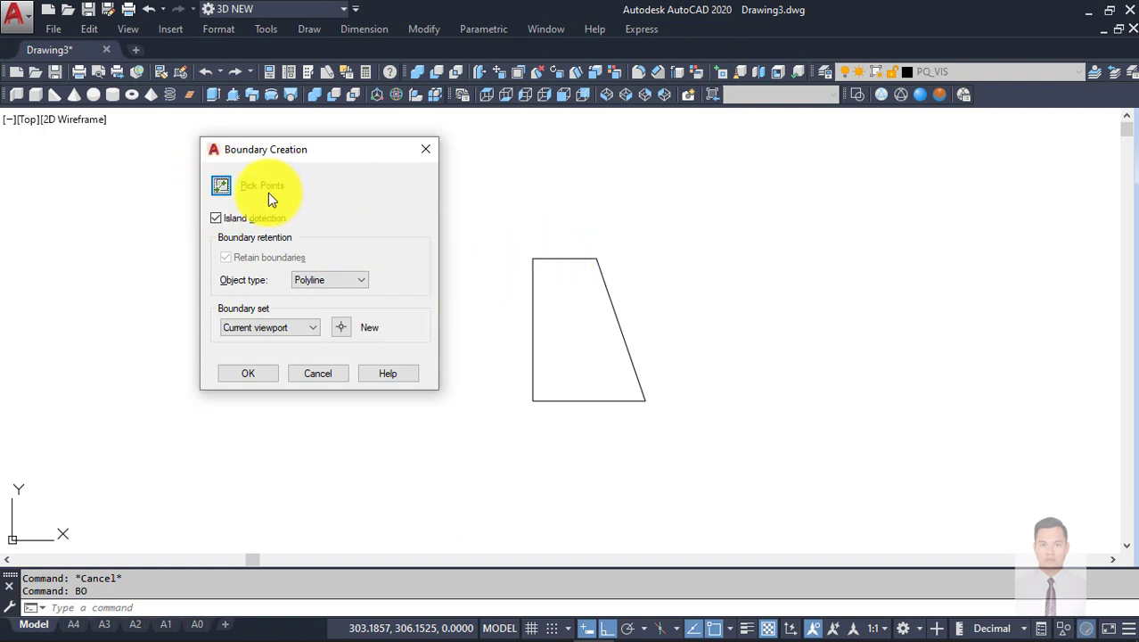
{"action": "left_click", "coordinate": [223, 187]}
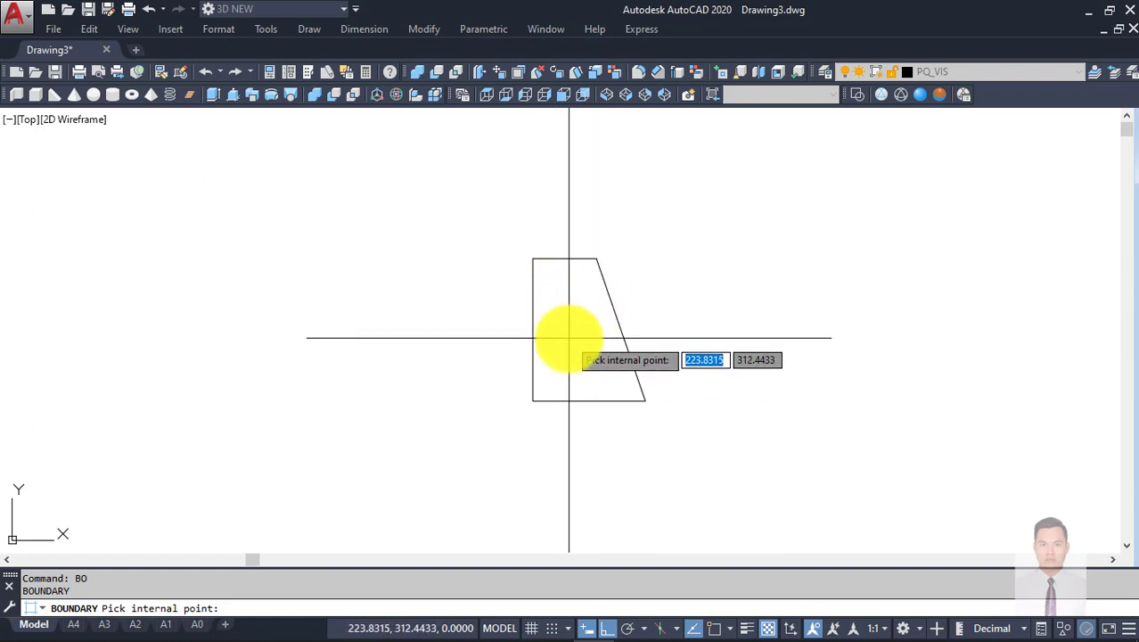
{"action": "left_click", "coordinate": [567, 336]}
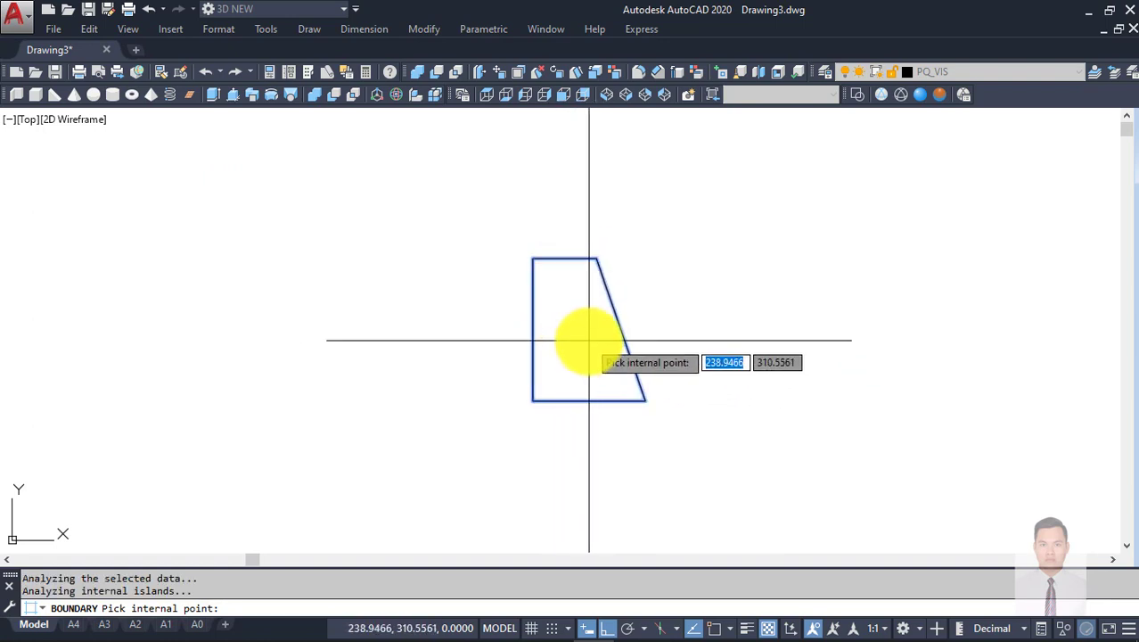
{"action": "key", "text": "Return"}
{"action": "middle_click_drag", "start_coordinate": [614, 288], "coordinate": [551, 248]}
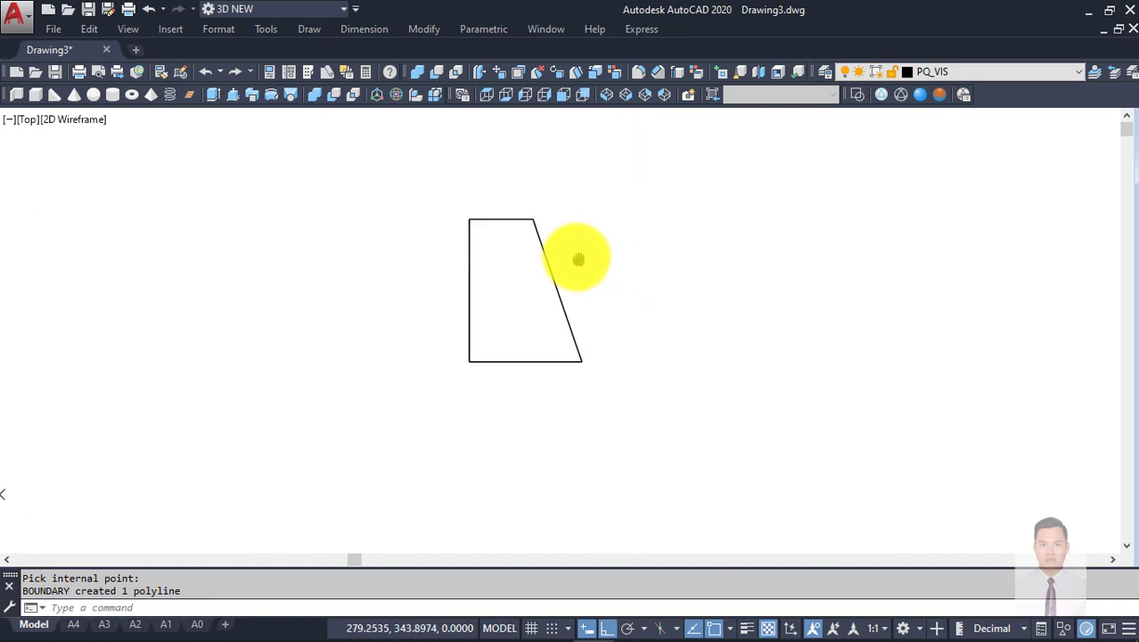
{"action": "left_click", "coordinate": [538, 238]}
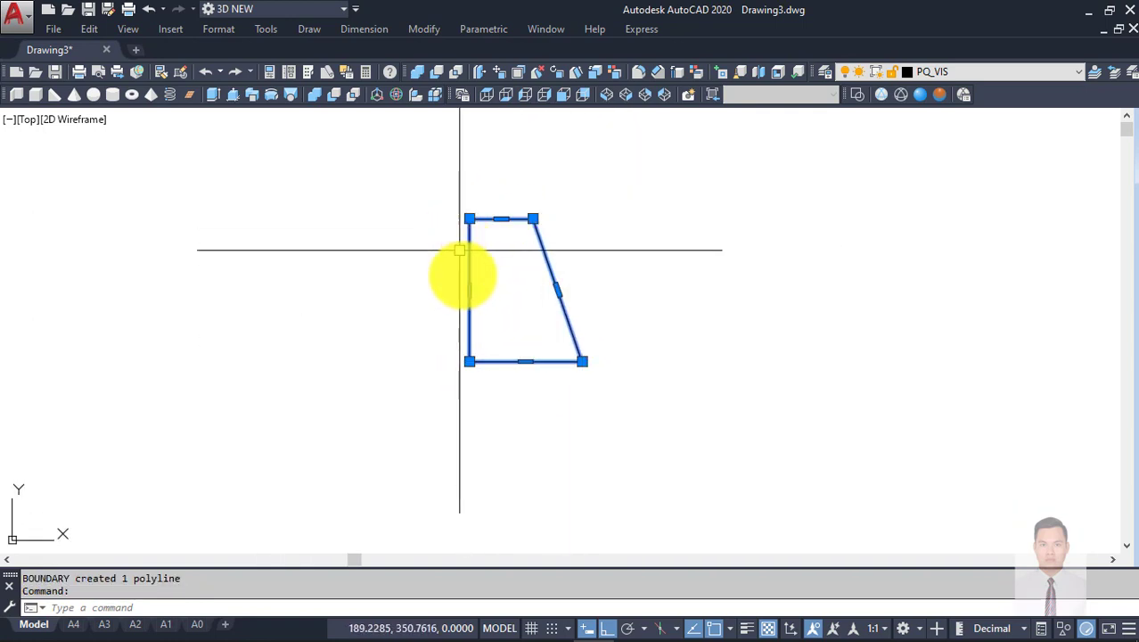
Step: Move the boundary polyline to the right of the original line outline
{"action": "type", "text": "m"}
{"action": "key", "text": "Return"}
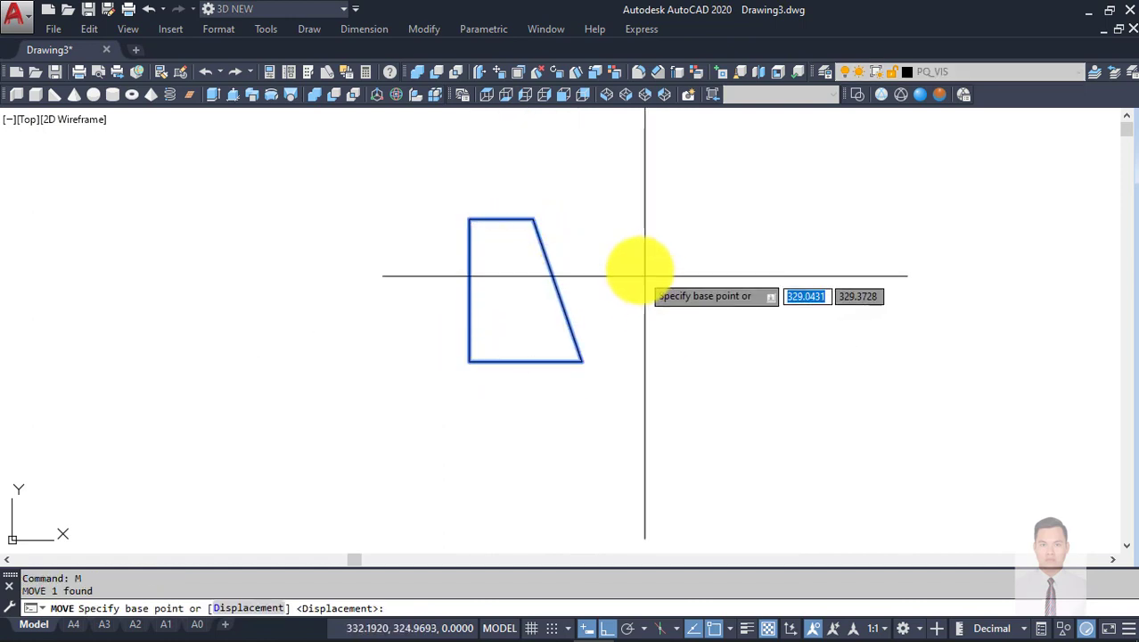
{"action": "left_click", "coordinate": [636, 260]}
{"action": "left_click", "coordinate": [879, 298]}
{"action": "key", "text": "Escape"}
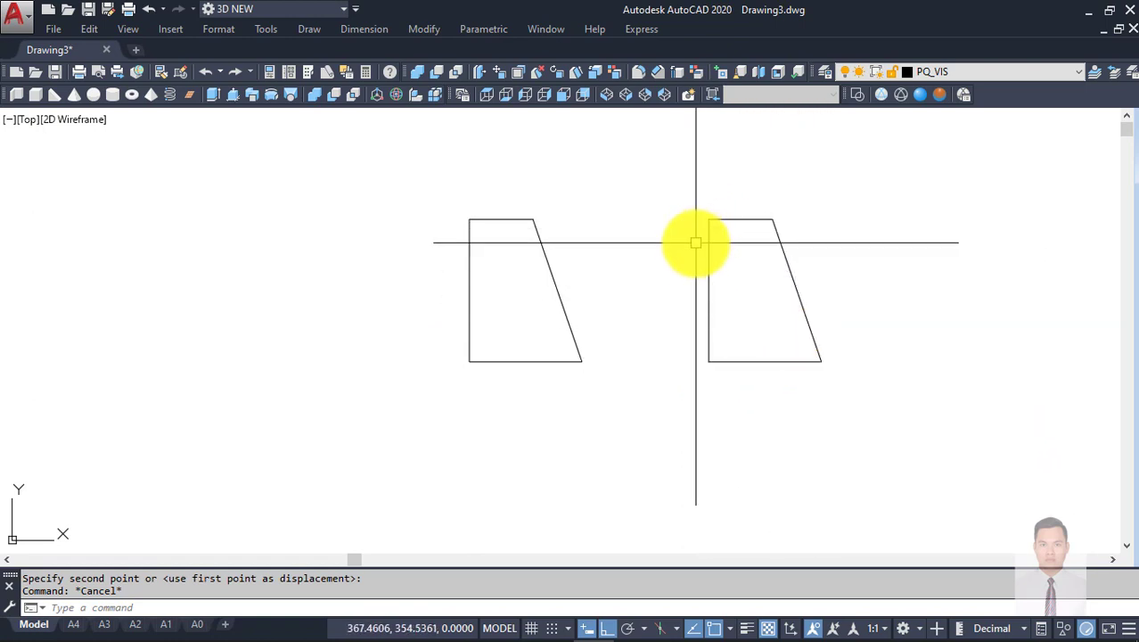
{"action": "middle_click_drag", "start_coordinate": [574, 201], "coordinate": [687, 216]}
{"action": "type", "text": "REG"}
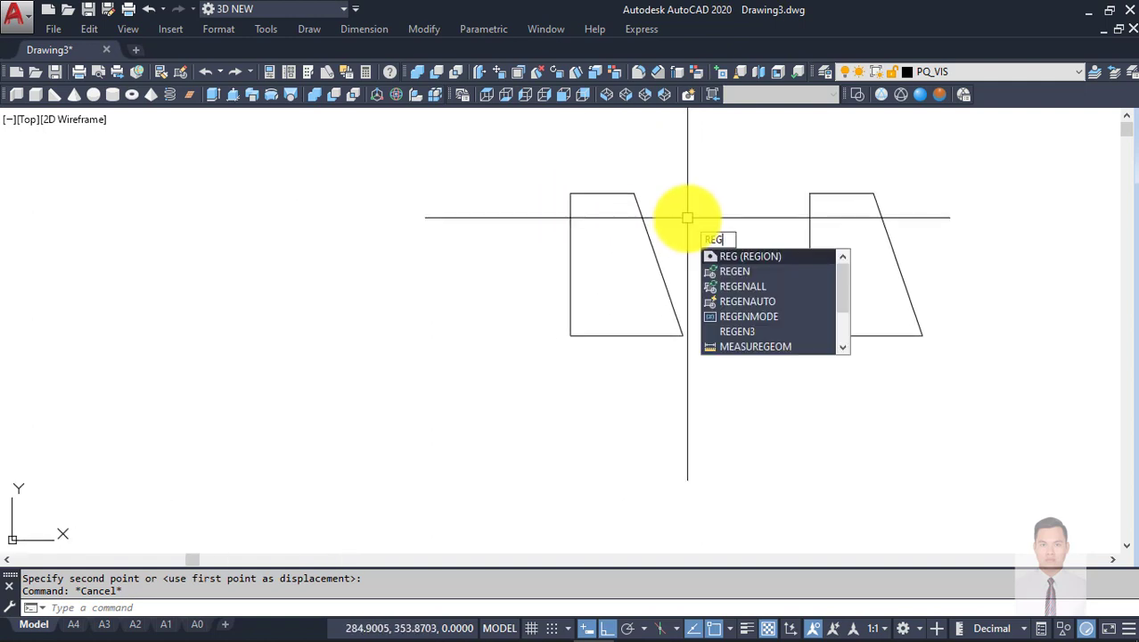
Step: Convert the left trapezoid's four edges into a region with REG
{"action": "left_click", "coordinate": [767, 258]}
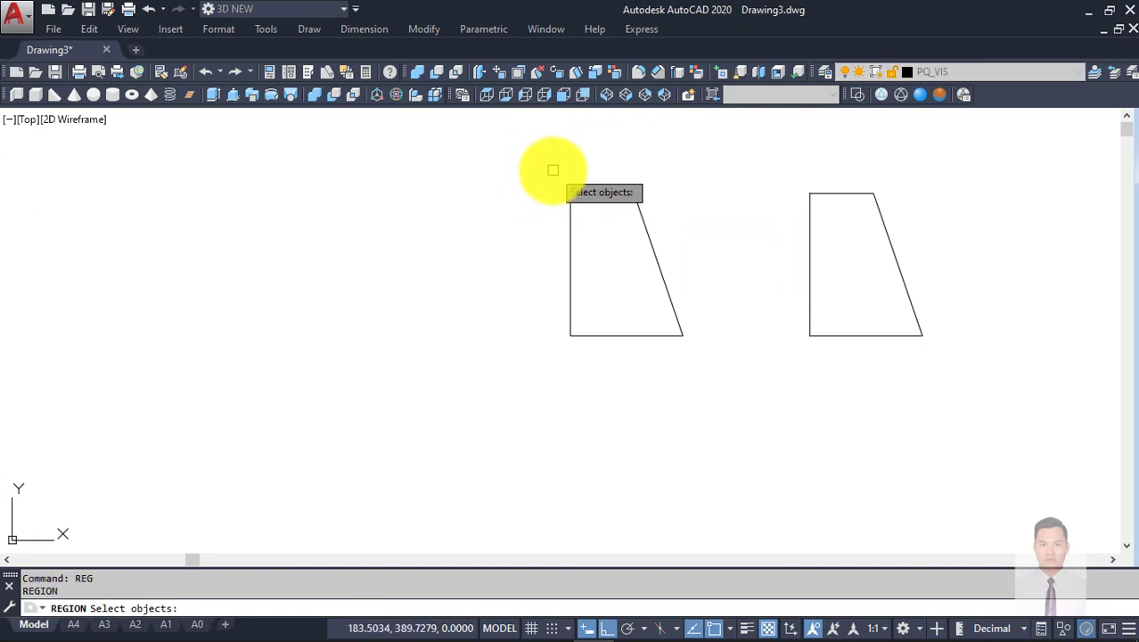
{"action": "left_click", "coordinate": [542, 151]}
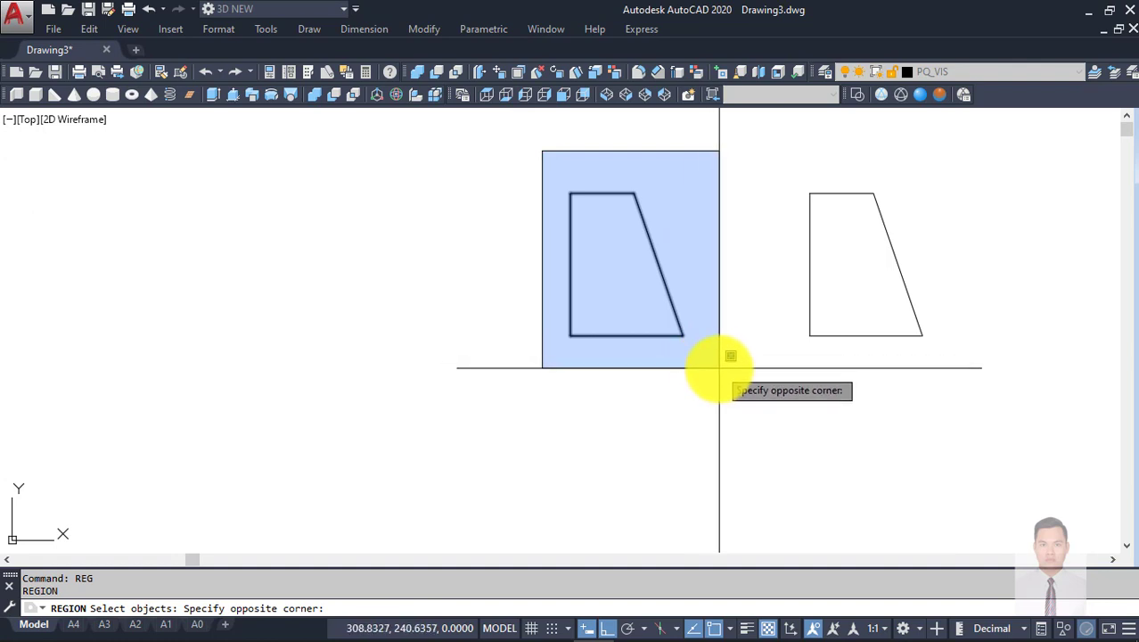
{"action": "left_click", "coordinate": [711, 360]}
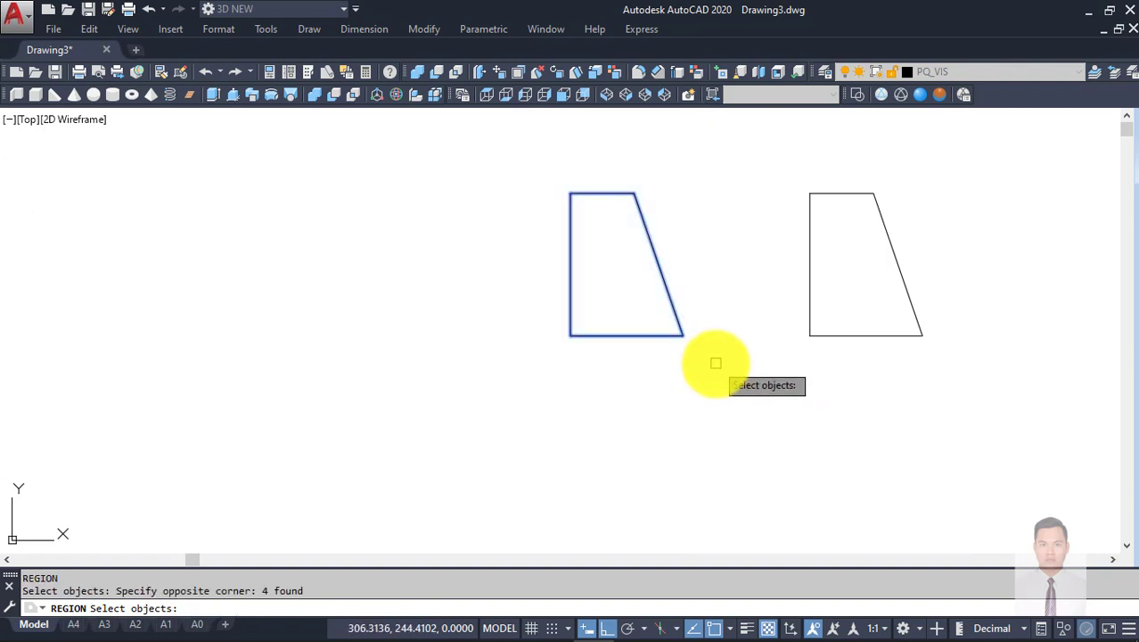
{"action": "key", "text": "Return"}
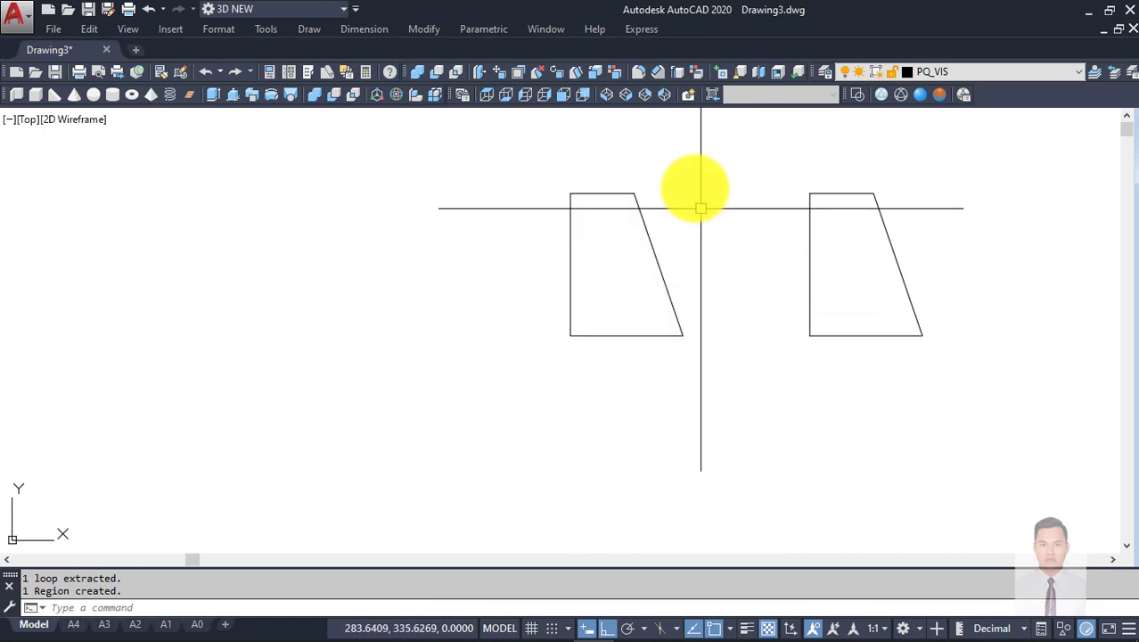
{"action": "middle_click_drag", "start_coordinate": [712, 222], "coordinate": [625, 253]}
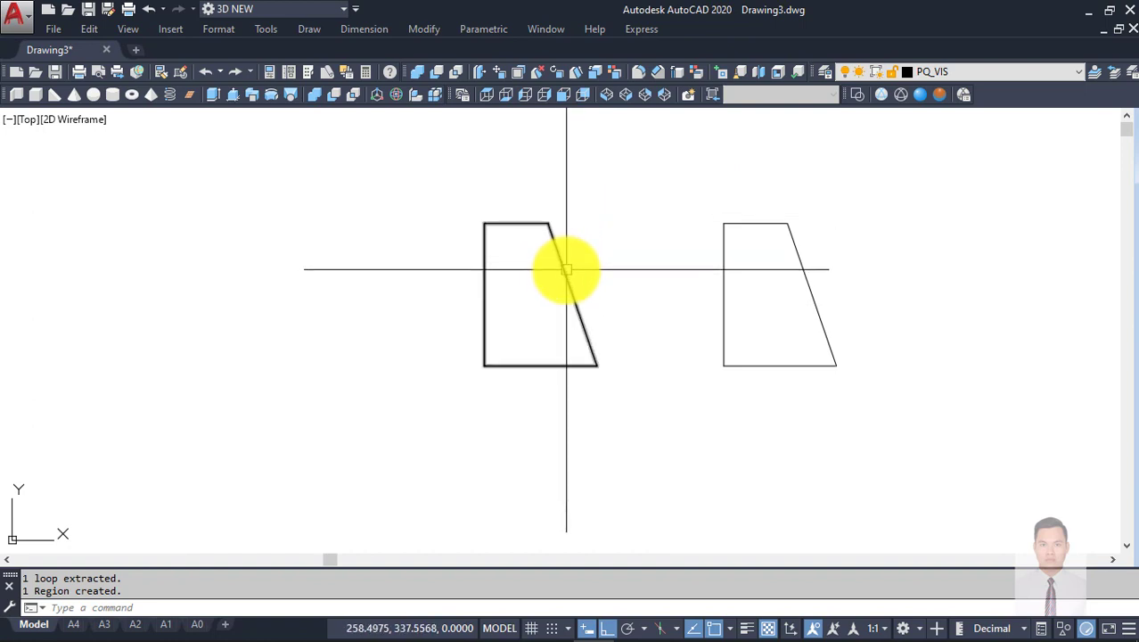
Step: Preview the region in Conceptual style, then return to 2D Wireframe
{"action": "left_click", "coordinate": [944, 100]}
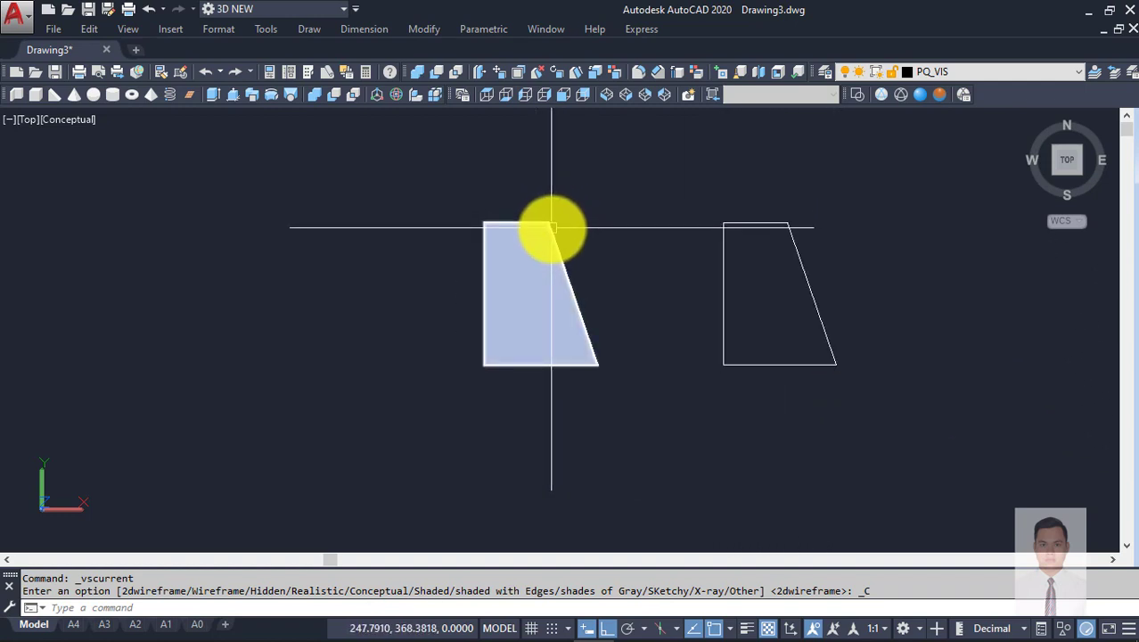
{"action": "type", "text": "g"}
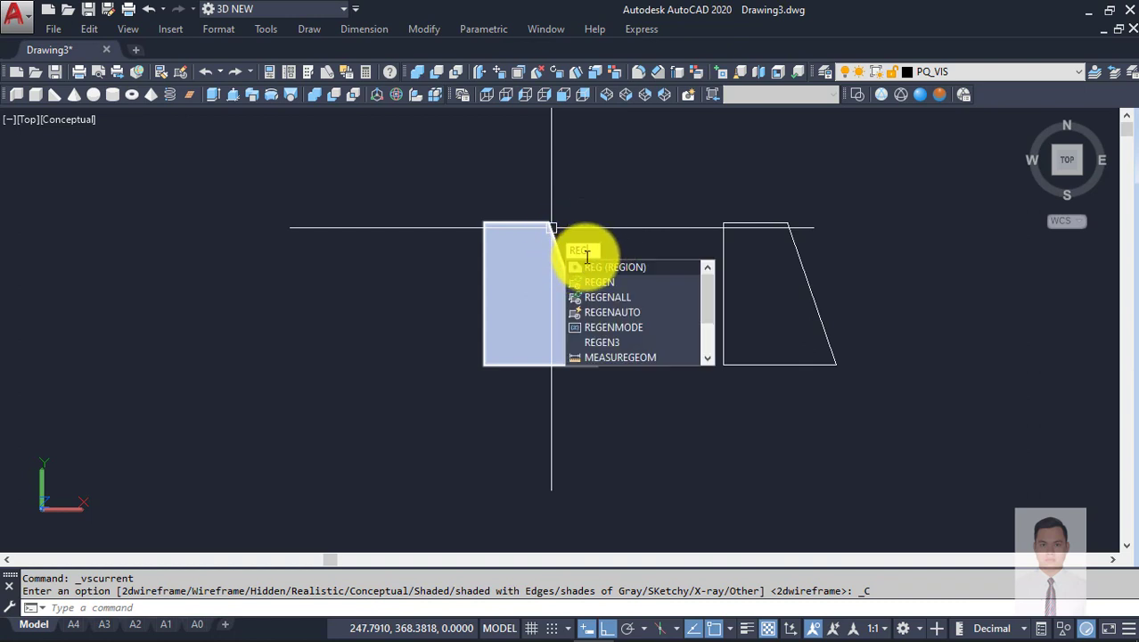
{"action": "key", "text": "Escape"}
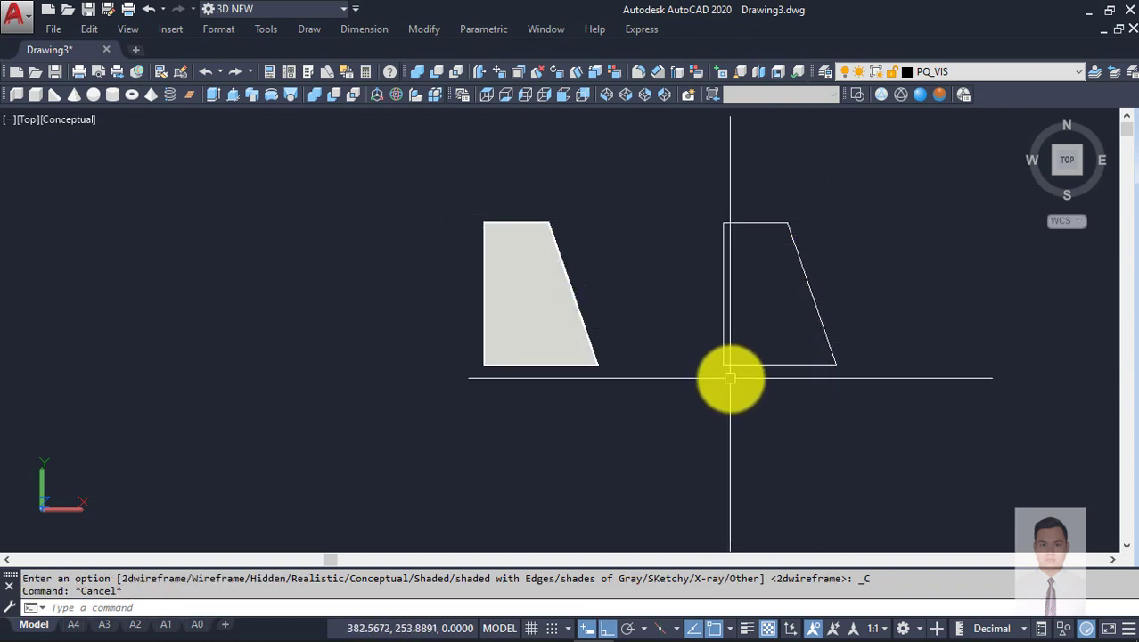
{"action": "left_click", "coordinate": [860, 100]}
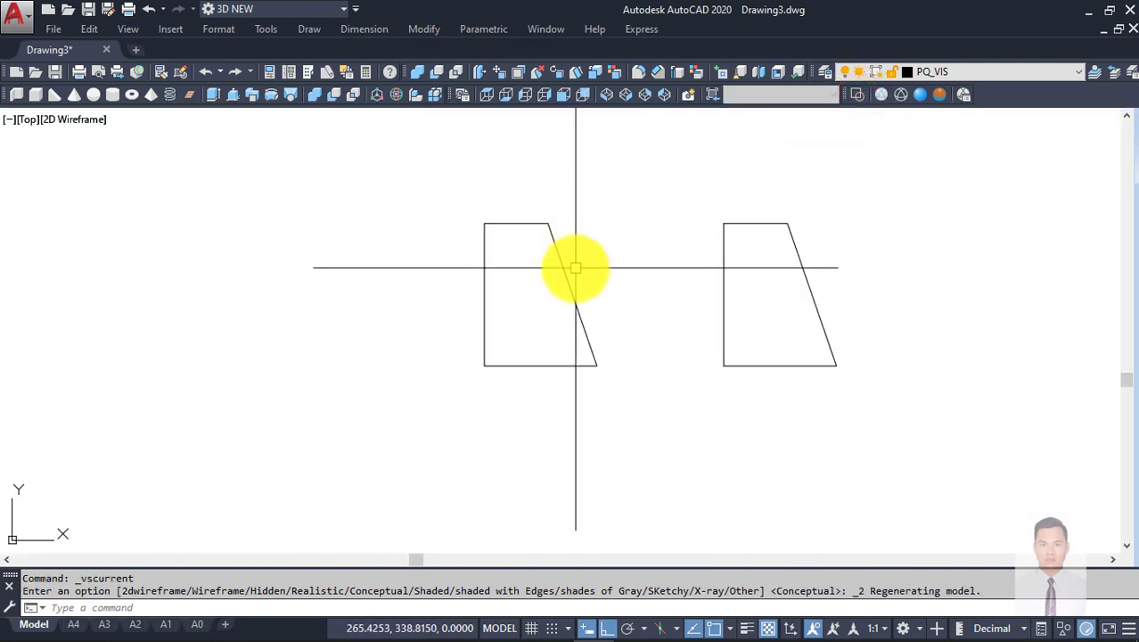
Step: Erase the right-hand duplicate trapezoid
{"action": "middle_click_drag", "start_coordinate": [597, 210], "coordinate": [563, 240]}
{"action": "middle_click_drag", "start_coordinate": [602, 207], "coordinate": [564, 286]}
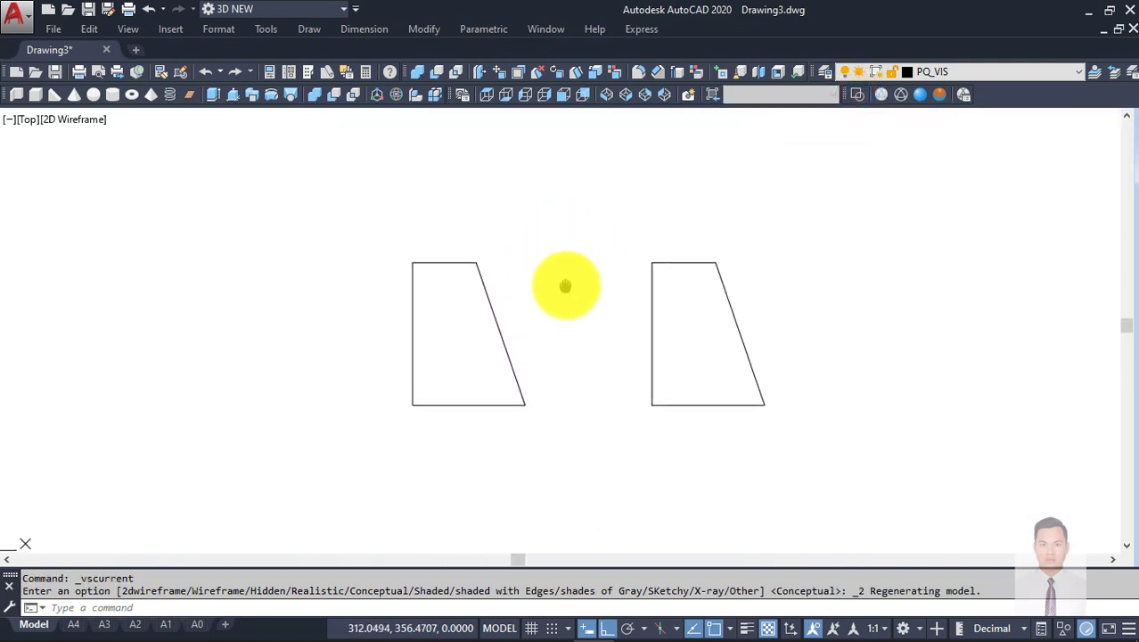
{"action": "middle_click_drag", "start_coordinate": [629, 300], "coordinate": [631, 233]}
{"action": "left_click", "coordinate": [630, 226]}
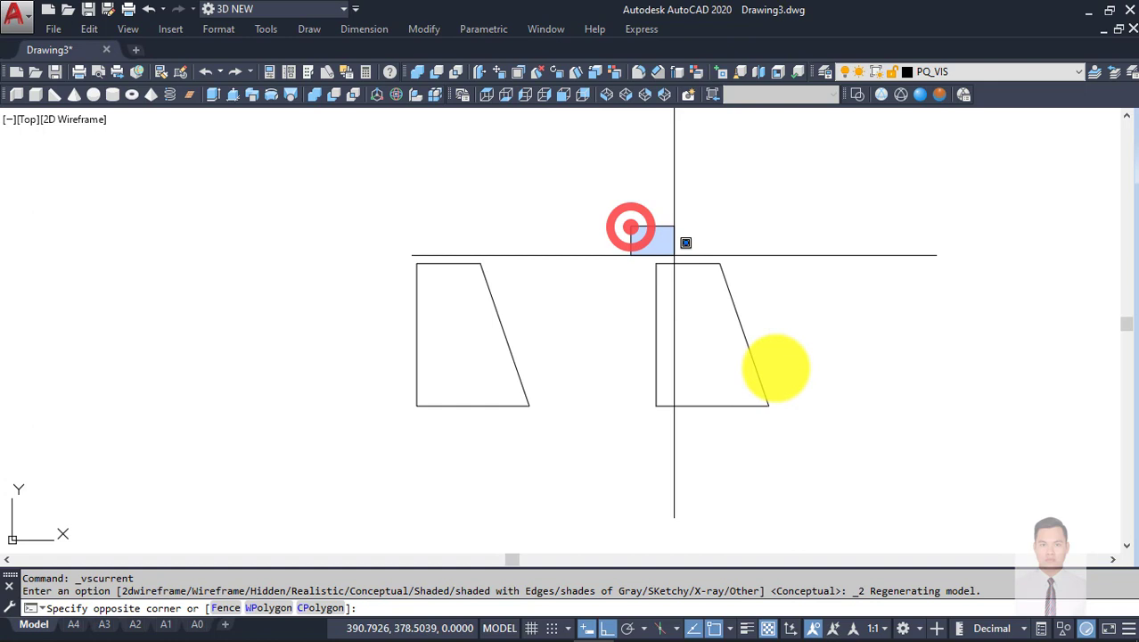
{"action": "left_click", "coordinate": [807, 457]}
{"action": "type", "text": "E"}
{"action": "key", "text": "Return"}
{"action": "middle_click_drag", "start_coordinate": [539, 392], "coordinate": [614, 359]}
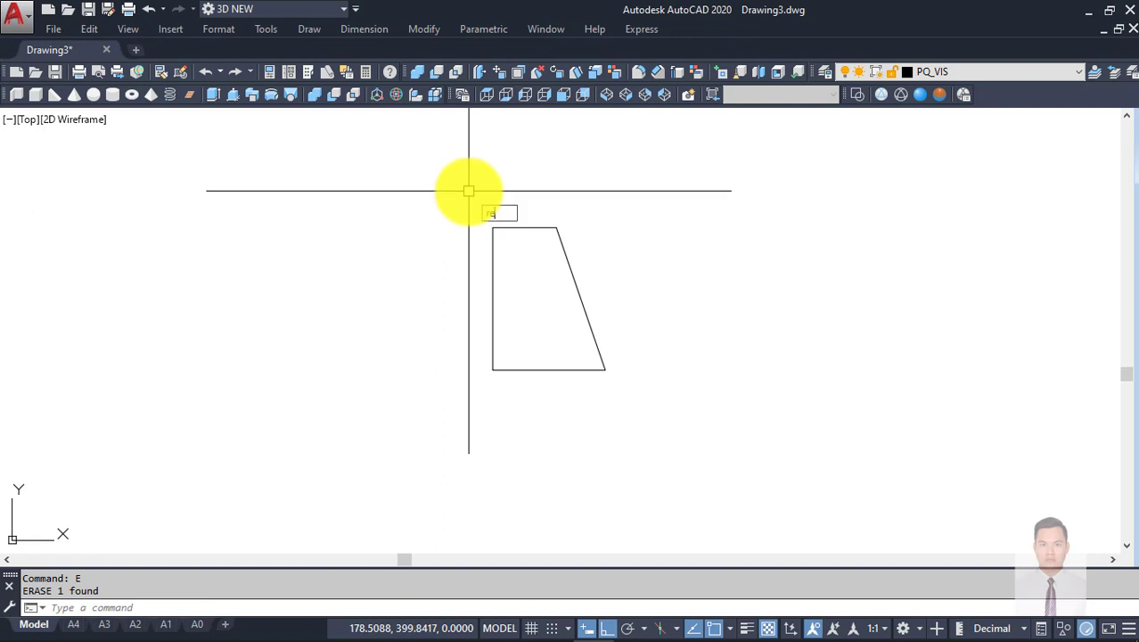
Step: Cancel half-entered REG and BO commands and compare the profile with the PDF drawing
{"action": "type", "text": "g"}
{"action": "key", "text": "Escape"}
{"action": "type", "text": "BO"}
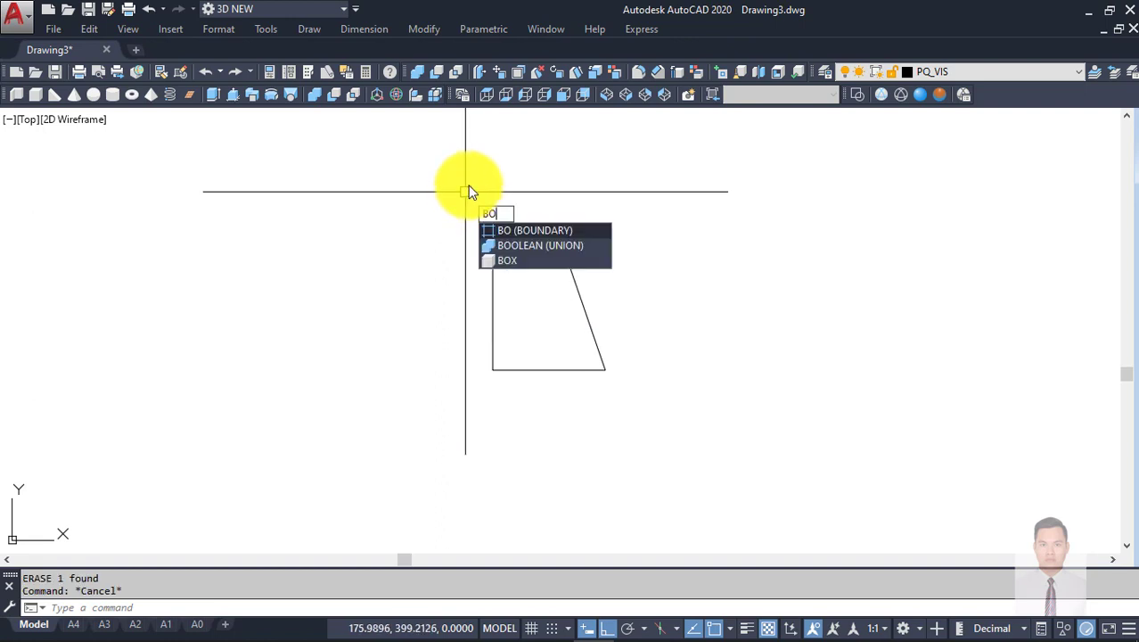
{"action": "key", "text": "Escape"}
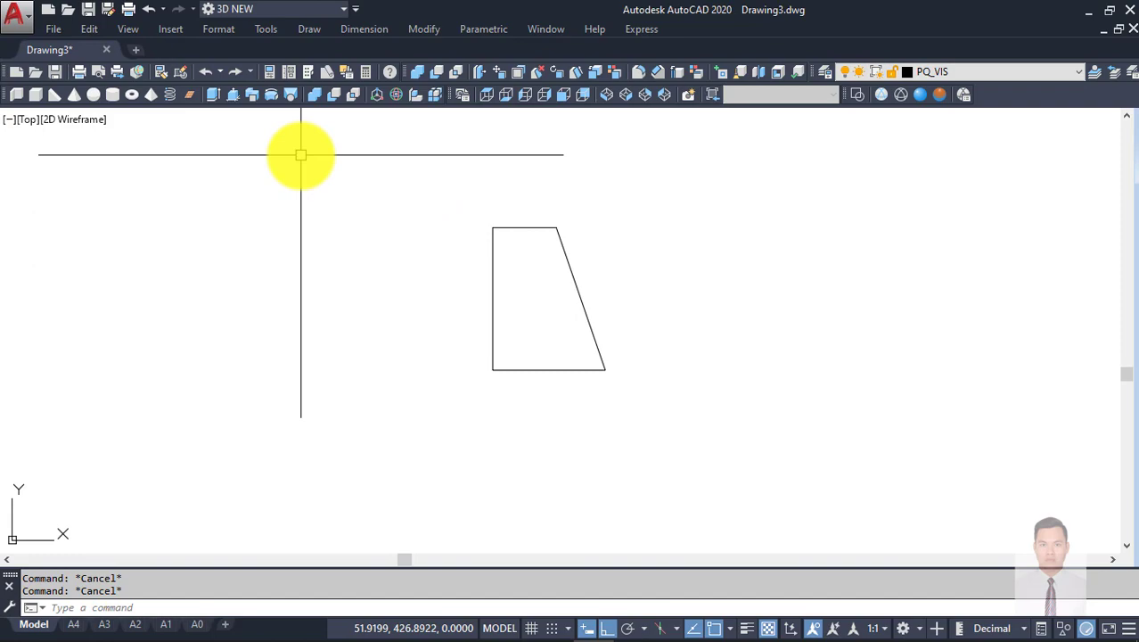
{"action": "key", "text": "alt+Tab"}
{"action": "key", "text": "alt+Tab"}
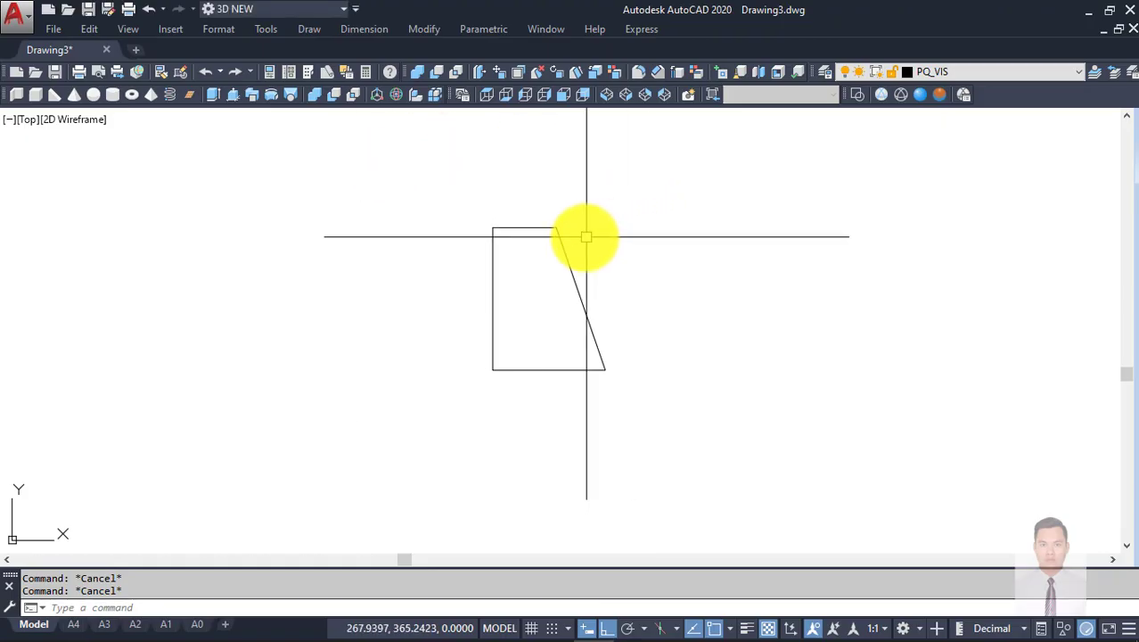
{"action": "left_click", "coordinate": [560, 244]}
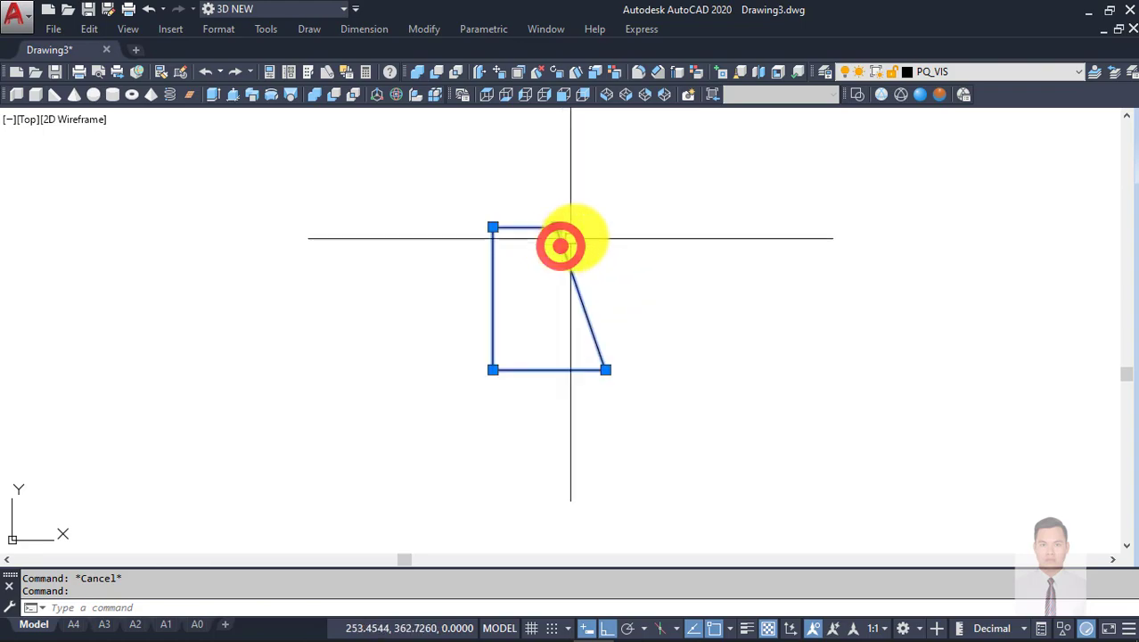
{"action": "key", "text": "Escape"}
{"action": "key", "text": "alt+Tab"}
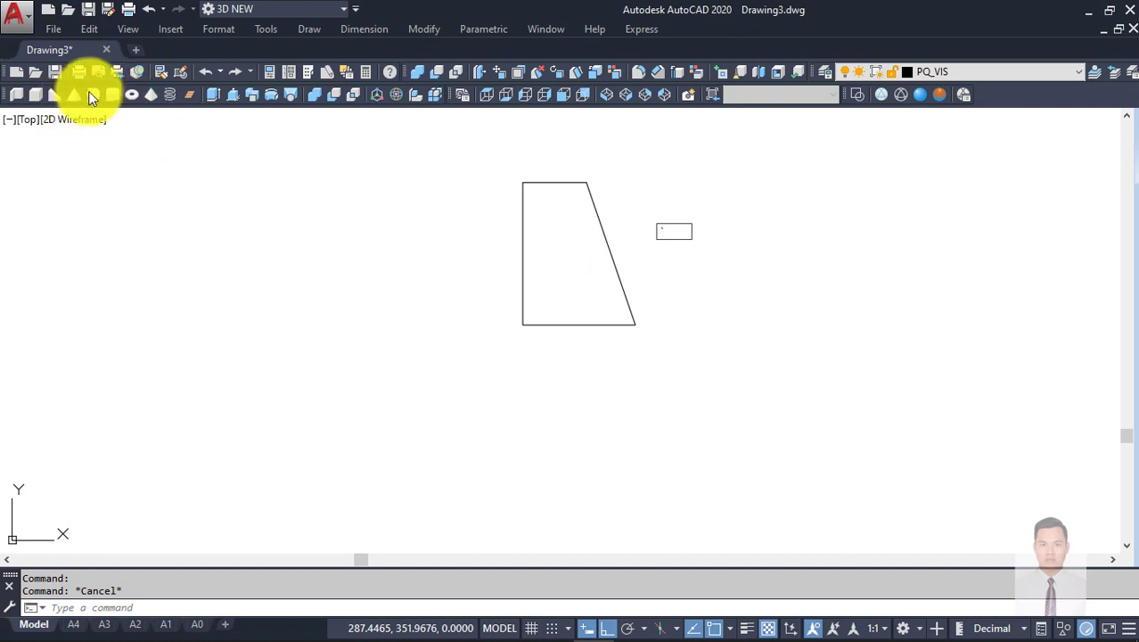
{"action": "left_click", "coordinate": [218, 189]}
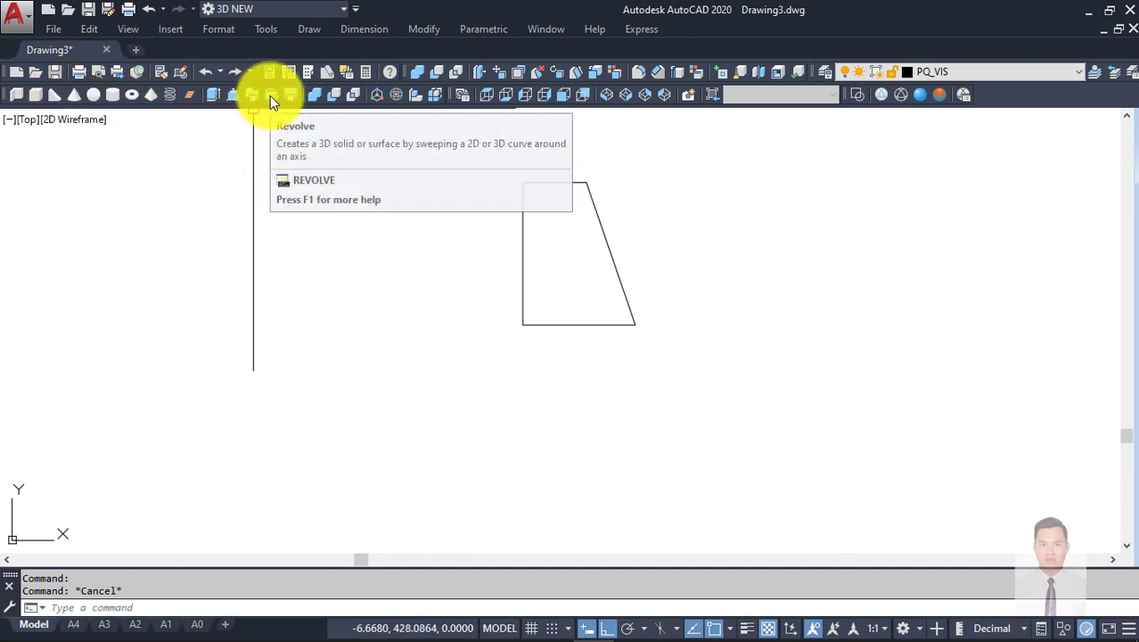
{"action": "key", "text": "Escape"}
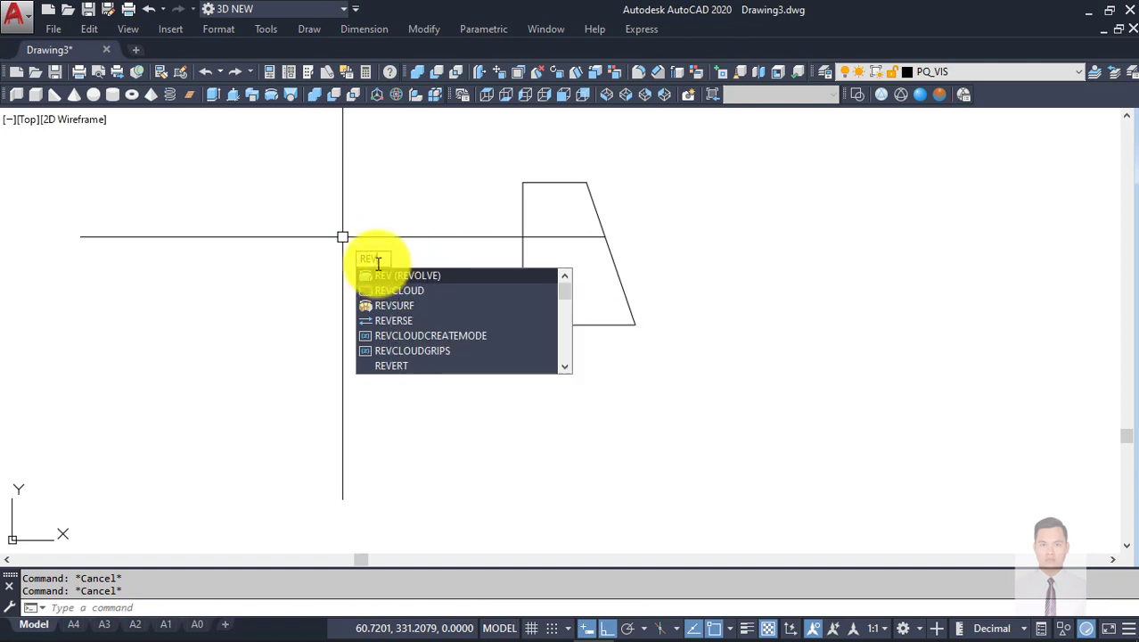
{"action": "middle_click_drag", "start_coordinate": [514, 236], "coordinate": [517, 278]}
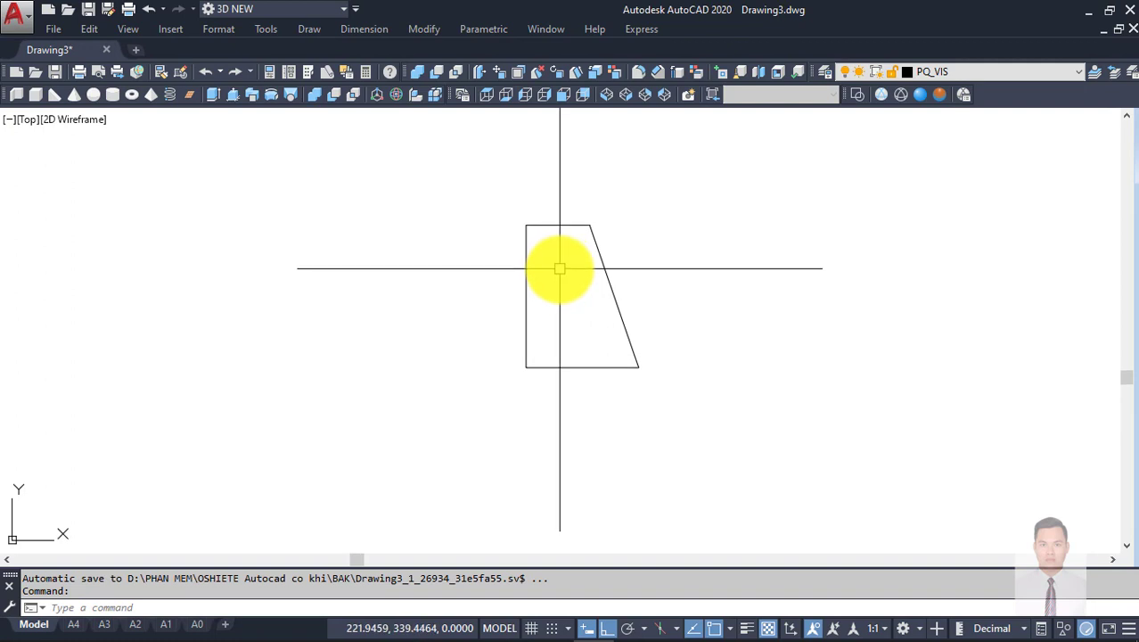
{"action": "middle_click_drag", "start_coordinate": [385, 268], "coordinate": [434, 264]}
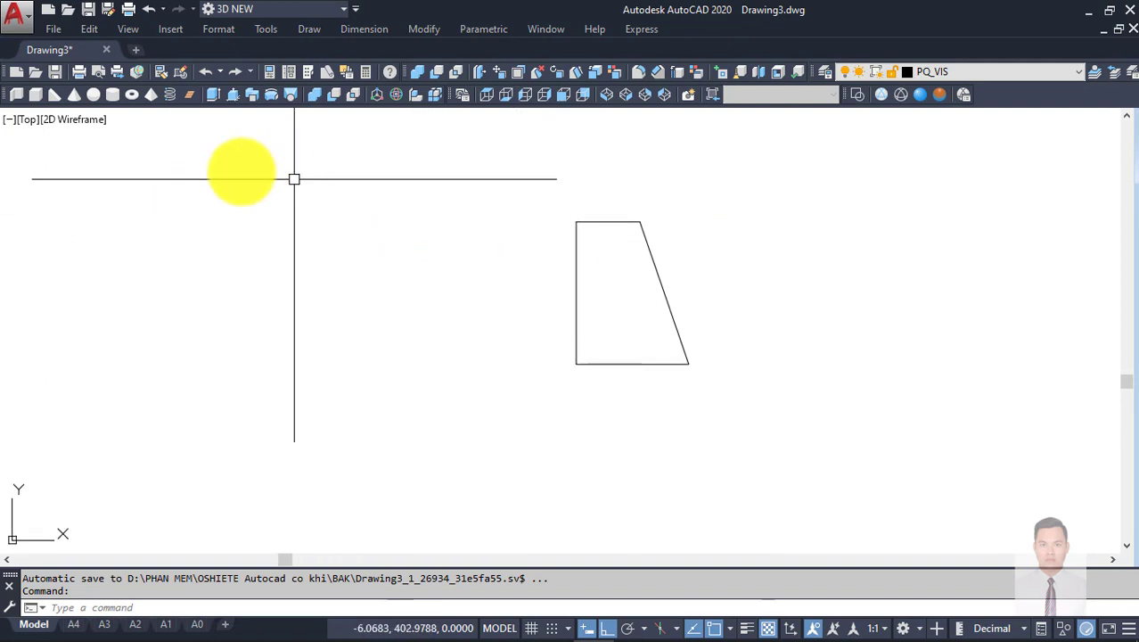
{"action": "middle_click_drag", "start_coordinate": [691, 430], "coordinate": [651, 464]}
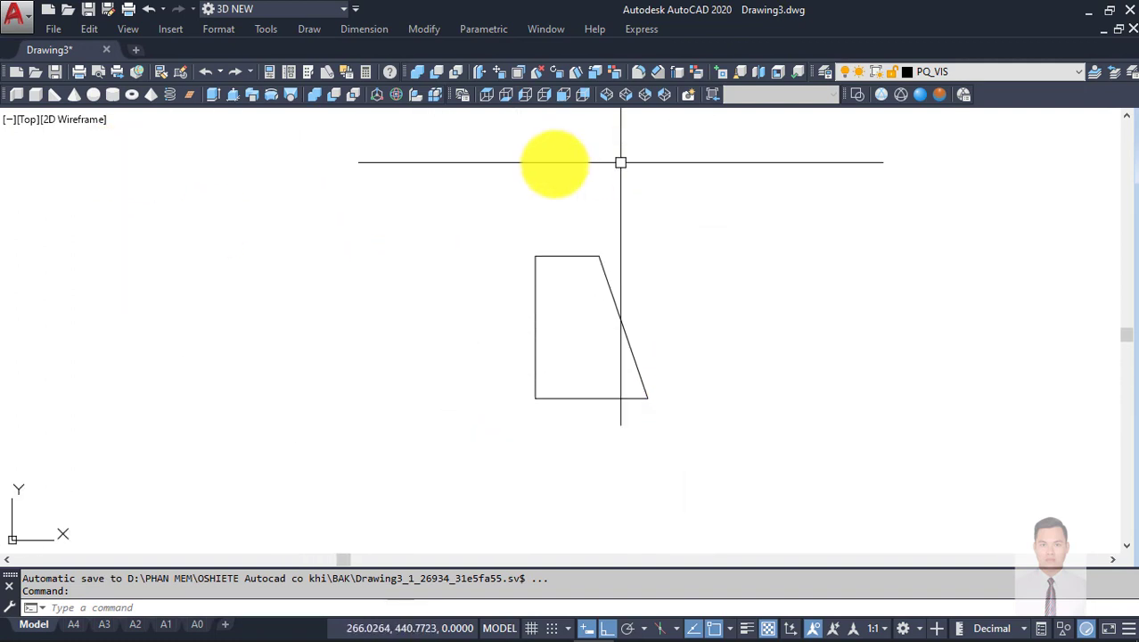
{"action": "middle_click_drag", "start_coordinate": [743, 320], "coordinate": [703, 329]}
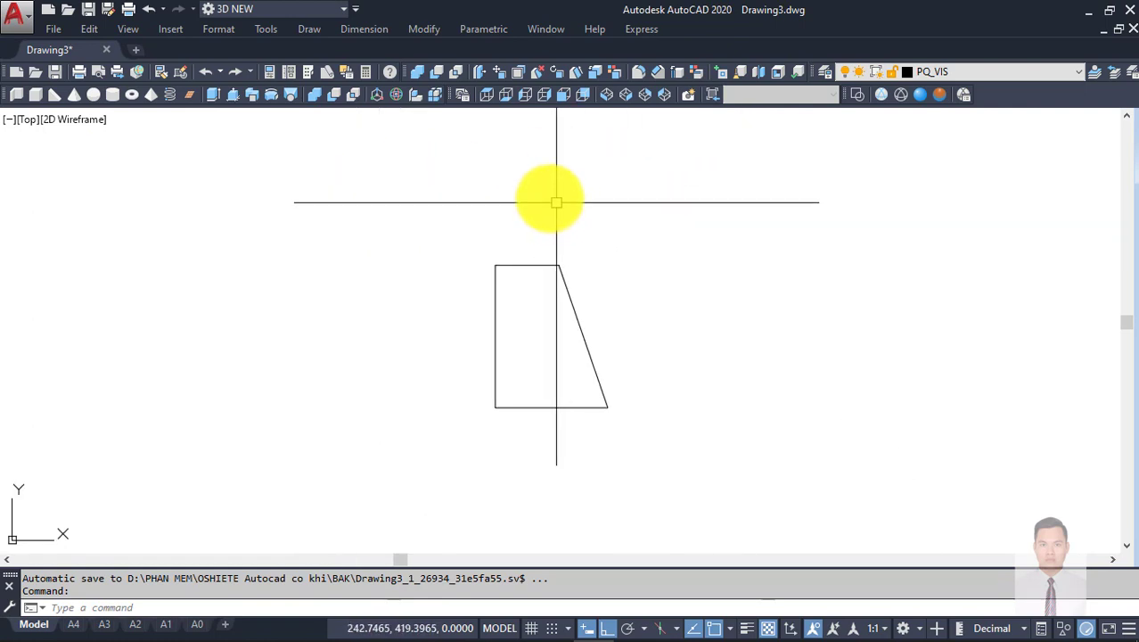
{"action": "left_click", "coordinate": [271, 13]}
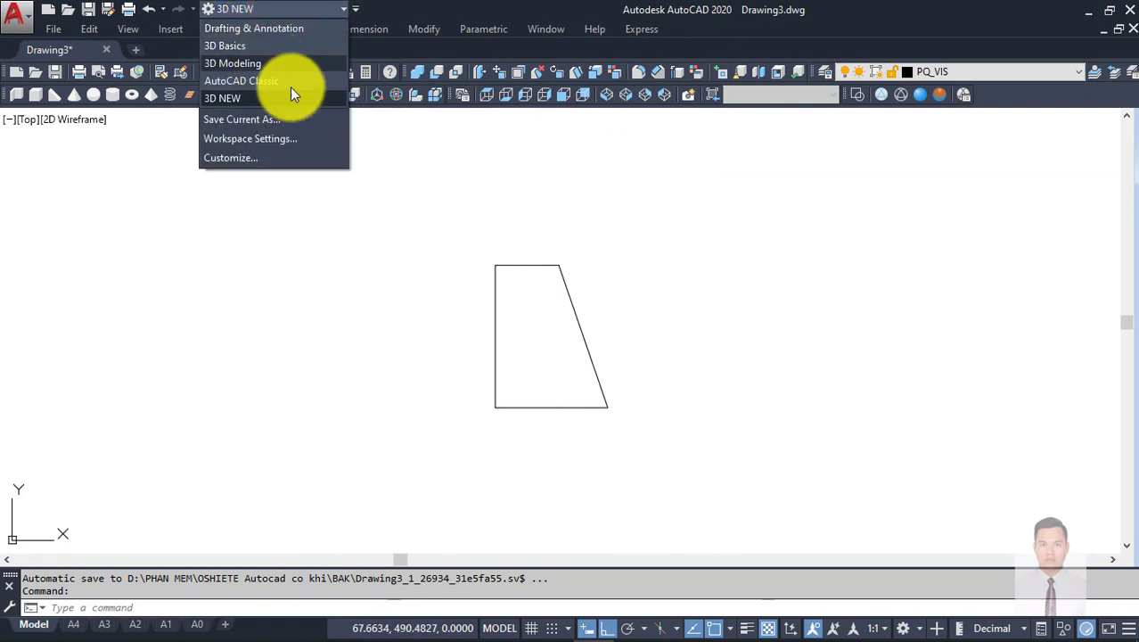
Step: Close the workspace and preset view lists unchanged and recenter the trapezoid
{"action": "left_click", "coordinate": [724, 306]}
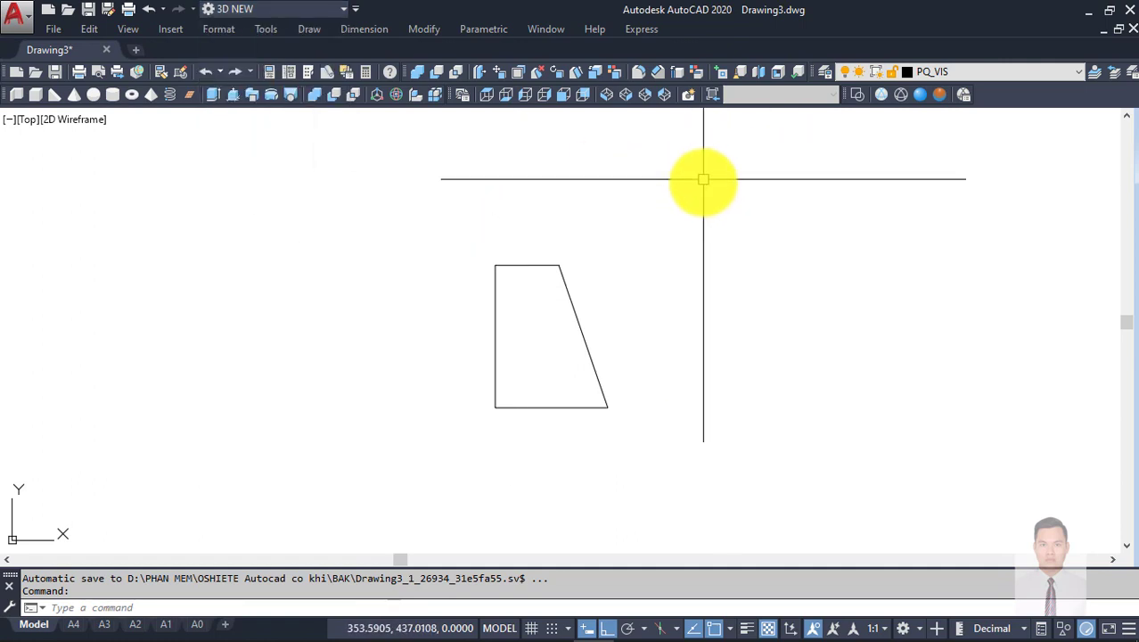
{"action": "left_click", "coordinate": [23, 119]}
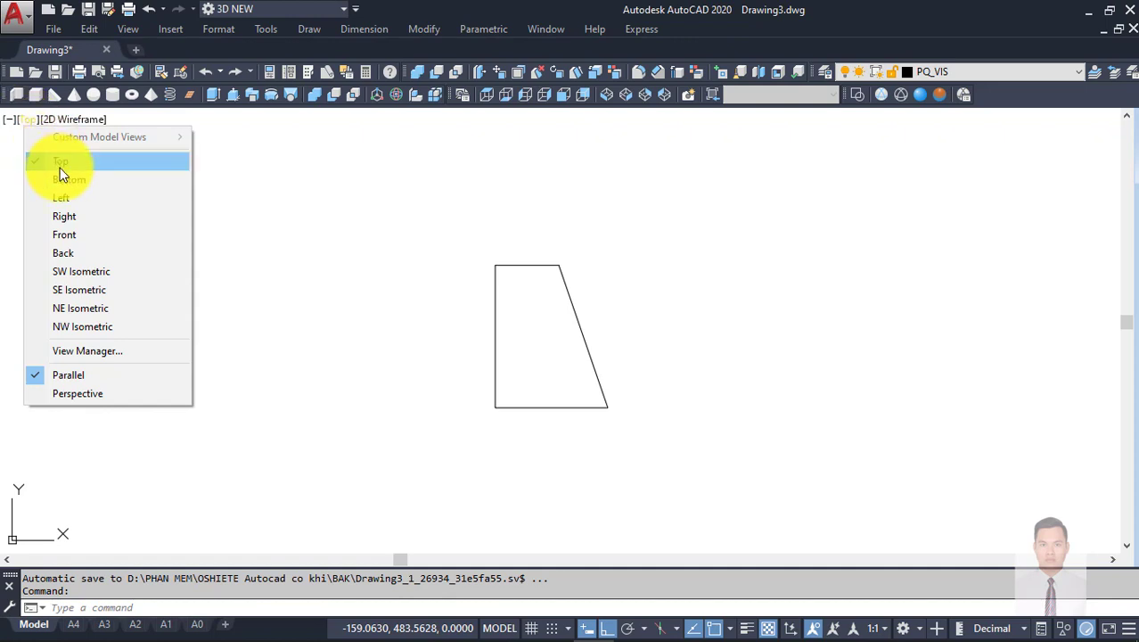
{"action": "left_click", "coordinate": [406, 182]}
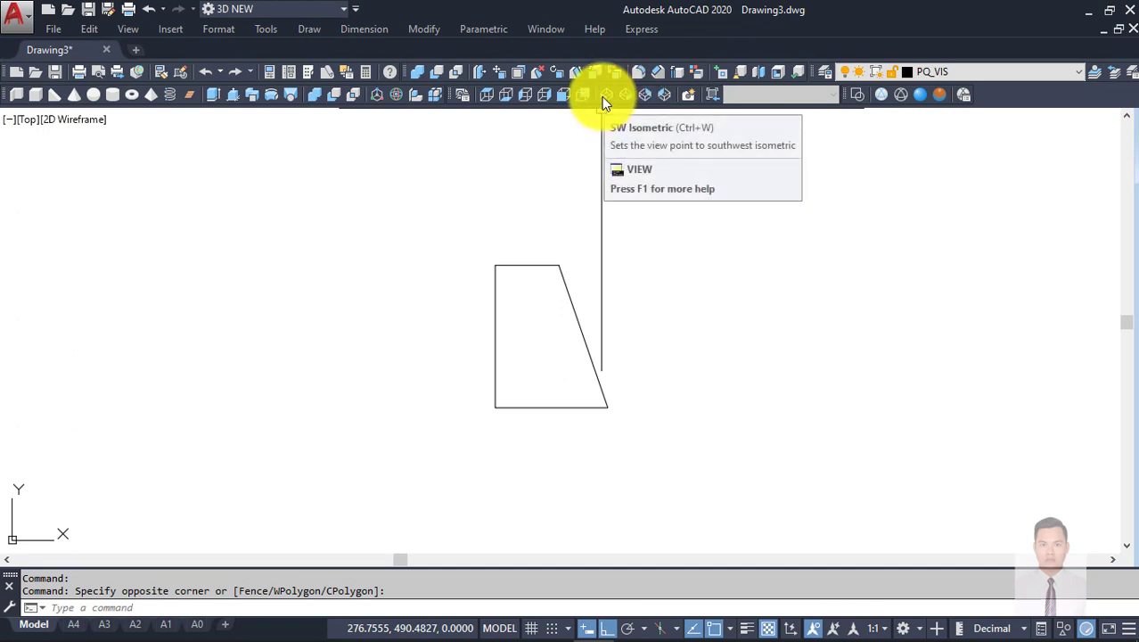
{"action": "middle_click_drag", "start_coordinate": [624, 274], "coordinate": [664, 223]}
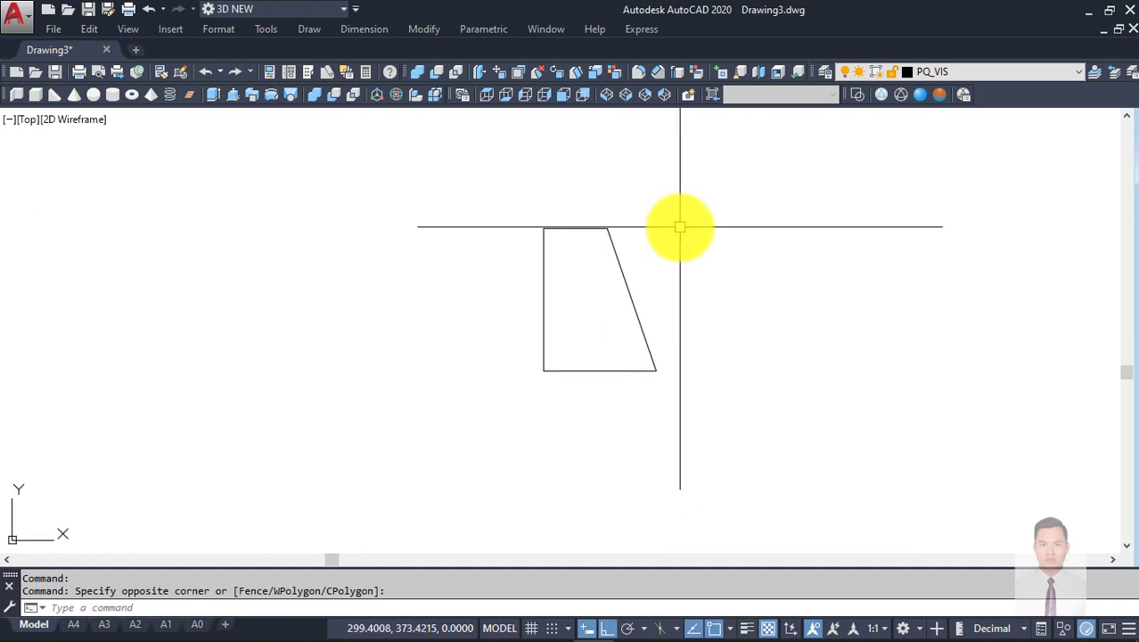
Step: Switch to the SW Isometric view and zoom to inspect the trapezoid profile
{"action": "left_click", "coordinate": [604, 90]}
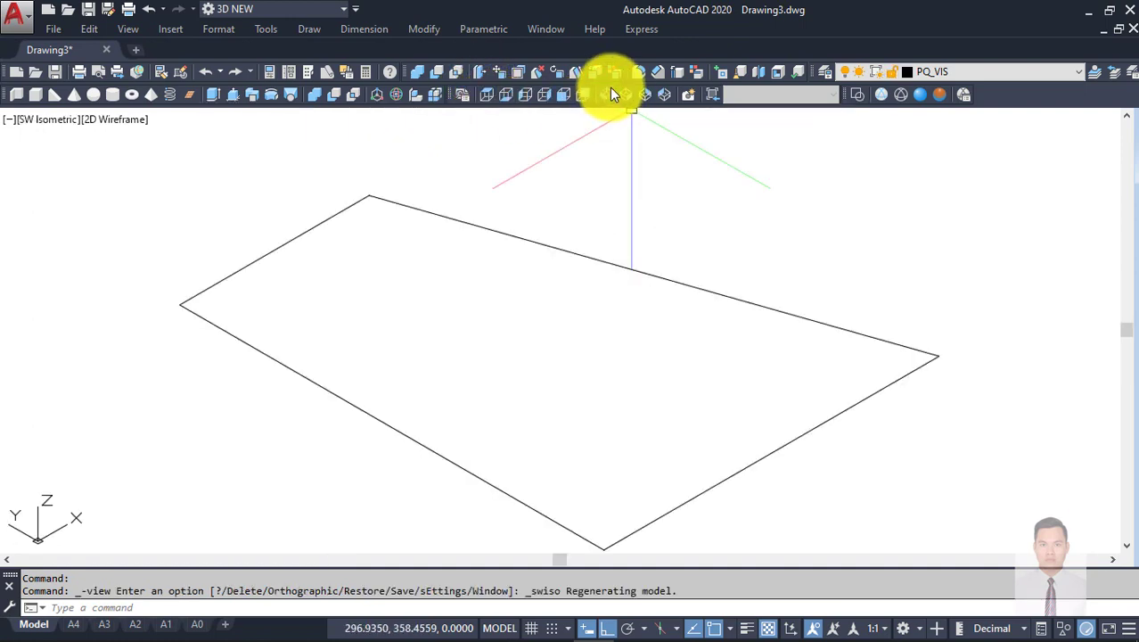
{"action": "scroll", "coordinate": [677, 214], "scroll_direction": "down", "scroll_amount": 4}
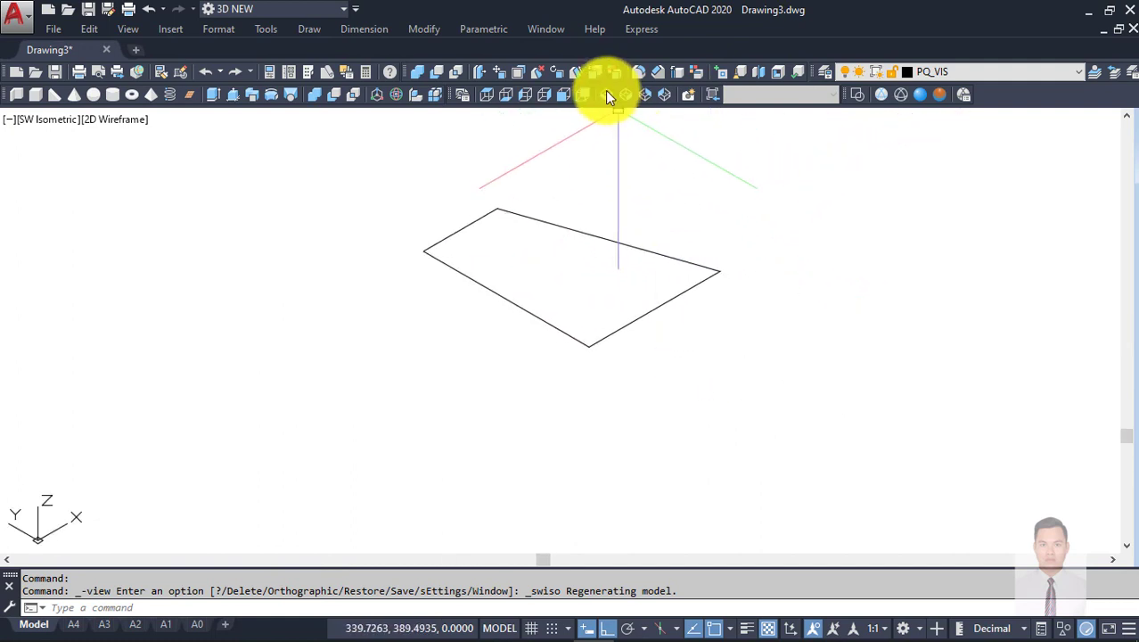
{"action": "scroll", "coordinate": [569, 247], "scroll_direction": "down", "scroll_amount": 1}
{"action": "scroll", "coordinate": [611, 242], "scroll_direction": "down", "scroll_amount": 3}
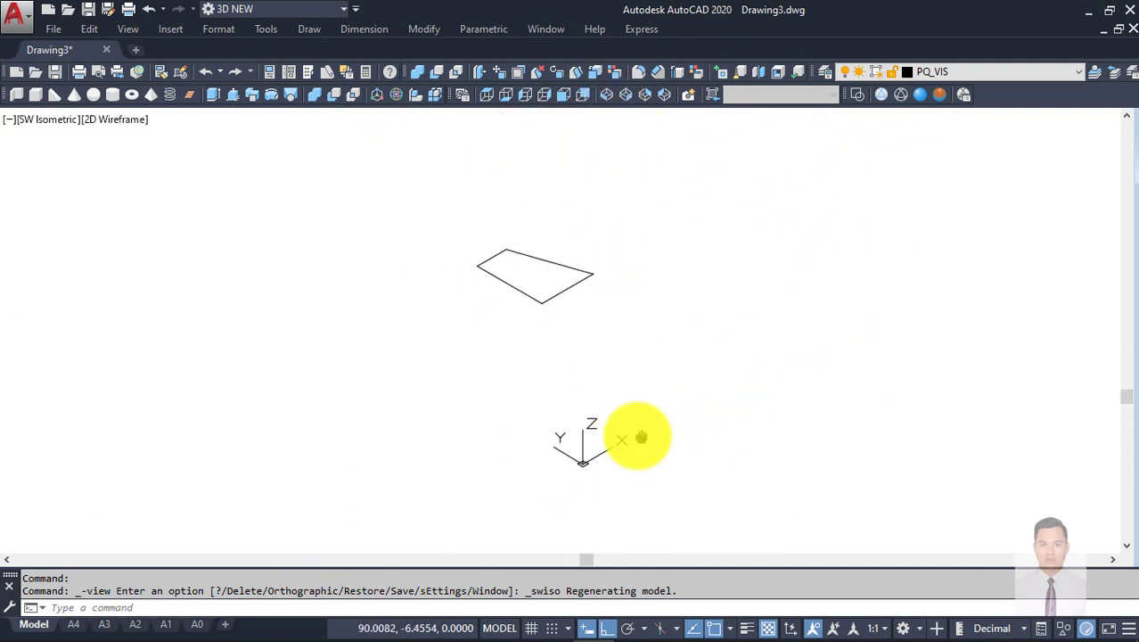
{"action": "scroll", "coordinate": [524, 315], "scroll_direction": "up", "scroll_amount": 2}
{"action": "middle_click_drag", "start_coordinate": [524, 316], "coordinate": [597, 297]}
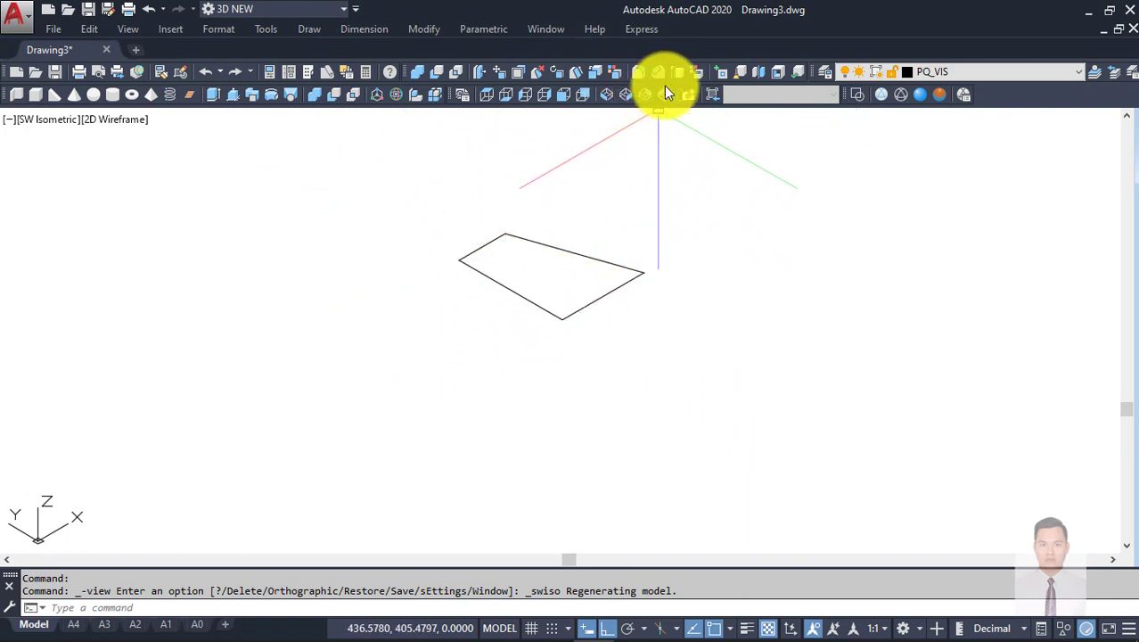
{"action": "scroll", "coordinate": [585, 224], "scroll_direction": "down", "scroll_amount": 5}
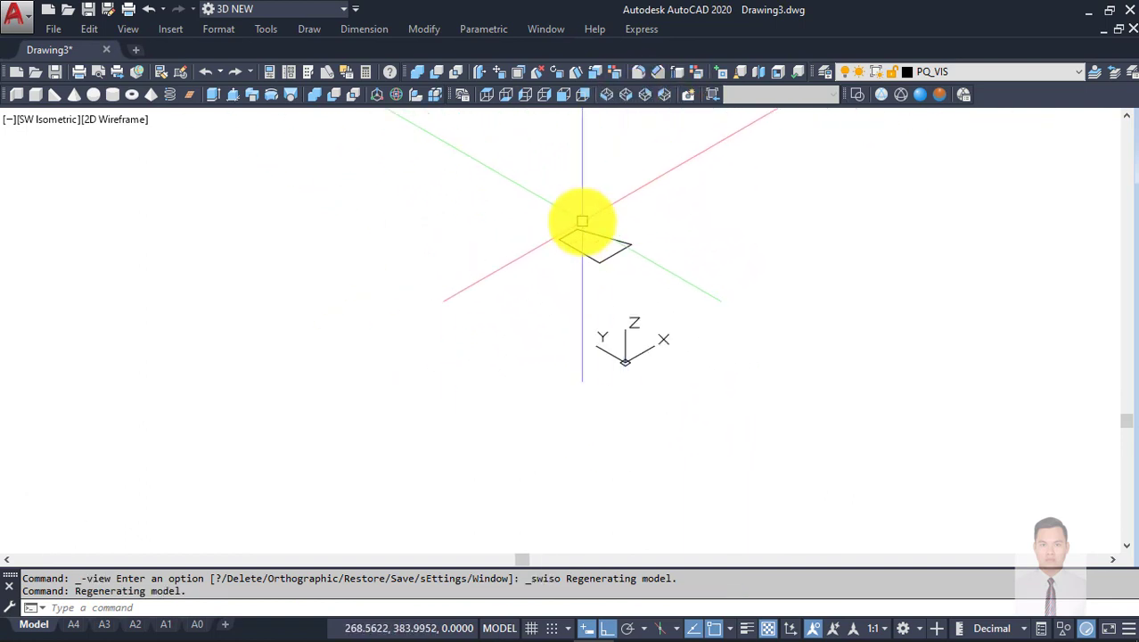
{"action": "scroll", "coordinate": [673, 274], "scroll_direction": "up", "scroll_amount": 2}
{"action": "scroll", "coordinate": [643, 290], "scroll_direction": "up", "scroll_amount": 1}
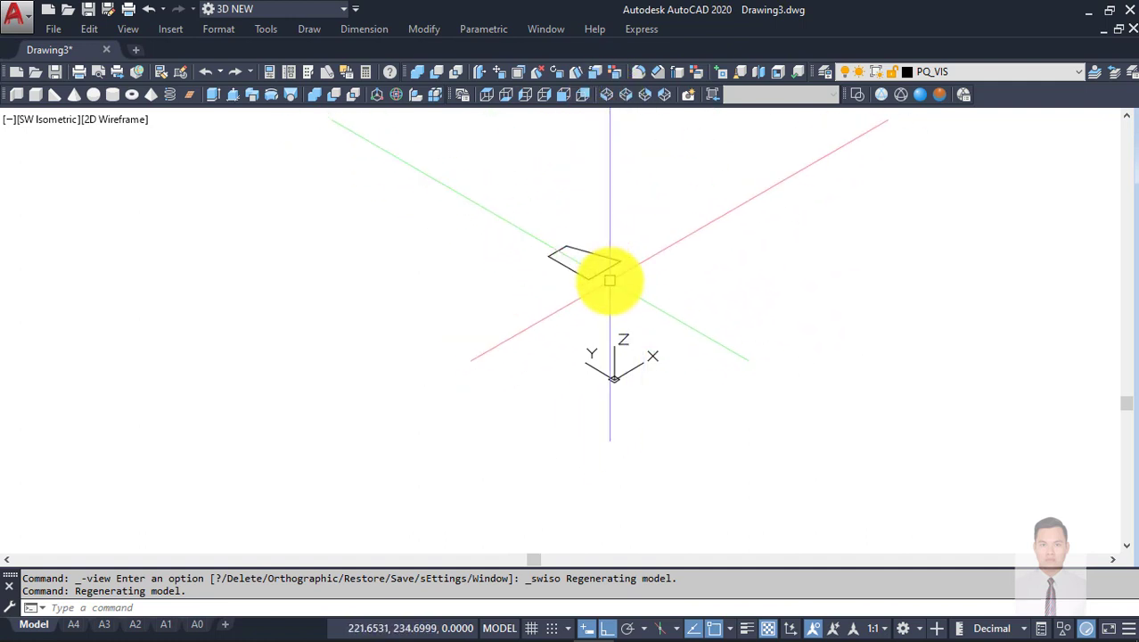
{"action": "middle_click_drag", "start_coordinate": [575, 333], "coordinate": [494, 362]}
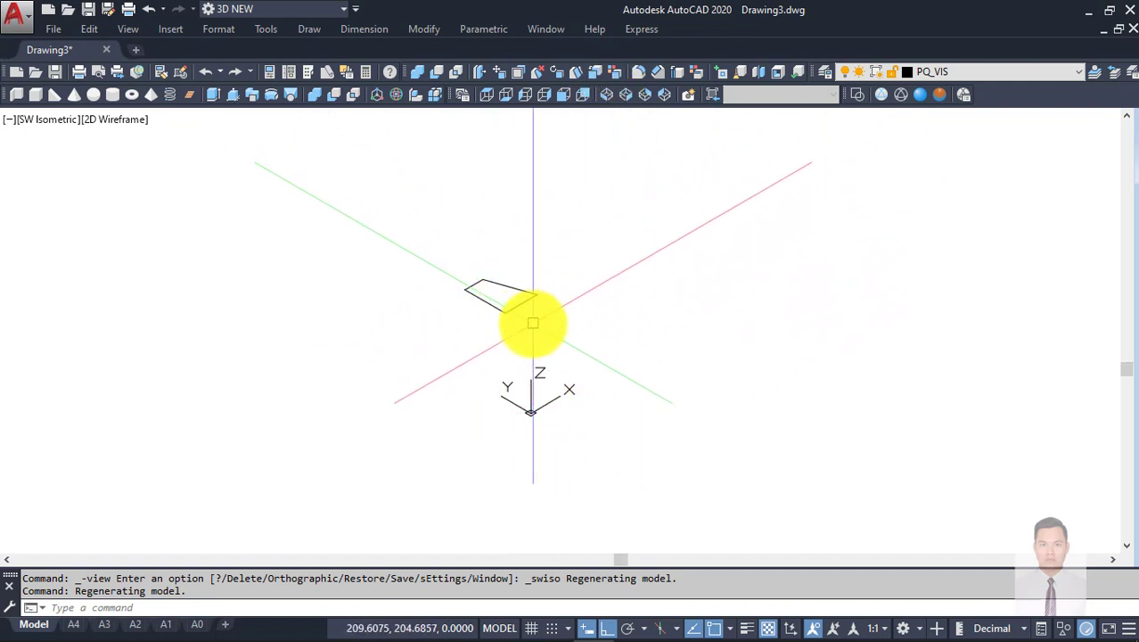
Step: Orbit around the profile, then return to the SW Isometric view
{"action": "mouse_move", "coordinate": [579, 336]}
{"action": "middle_mouse_down", "text": "shift"}
{"action": "mouse_move", "coordinate": [539, 266]}
{"action": "mouse_move", "coordinate": [468, 384]}
{"action": "mouse_move", "coordinate": [496, 244]}
{"action": "mouse_move", "coordinate": [577, 326]}
{"action": "mouse_move", "coordinate": [602, 326]}
{"action": "middle_mouse_up", "text": "shift"}
{"action": "mouse_move", "coordinate": [501, 287]}
{"action": "middle_mouse_down", "text": "shift"}
{"action": "mouse_move", "coordinate": [571, 281]}
{"action": "mouse_move", "coordinate": [574, 325]}
{"action": "middle_mouse_up", "text": "shift"}
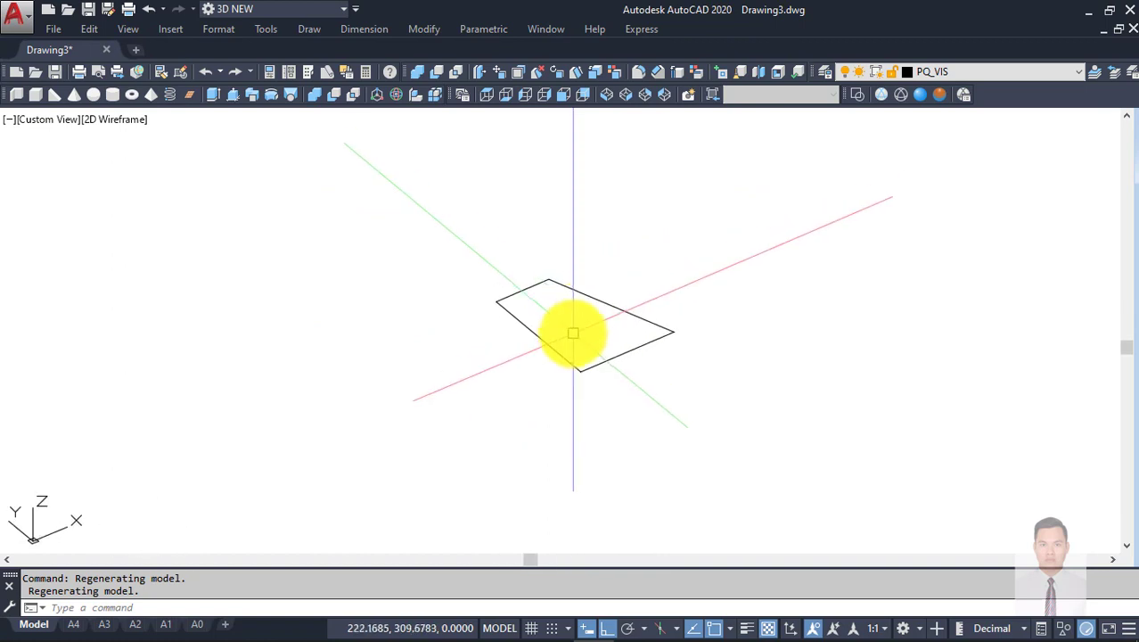
{"action": "scroll", "coordinate": [597, 324], "scroll_direction": "up", "scroll_amount": 2}
{"action": "left_click", "coordinate": [605, 96]}
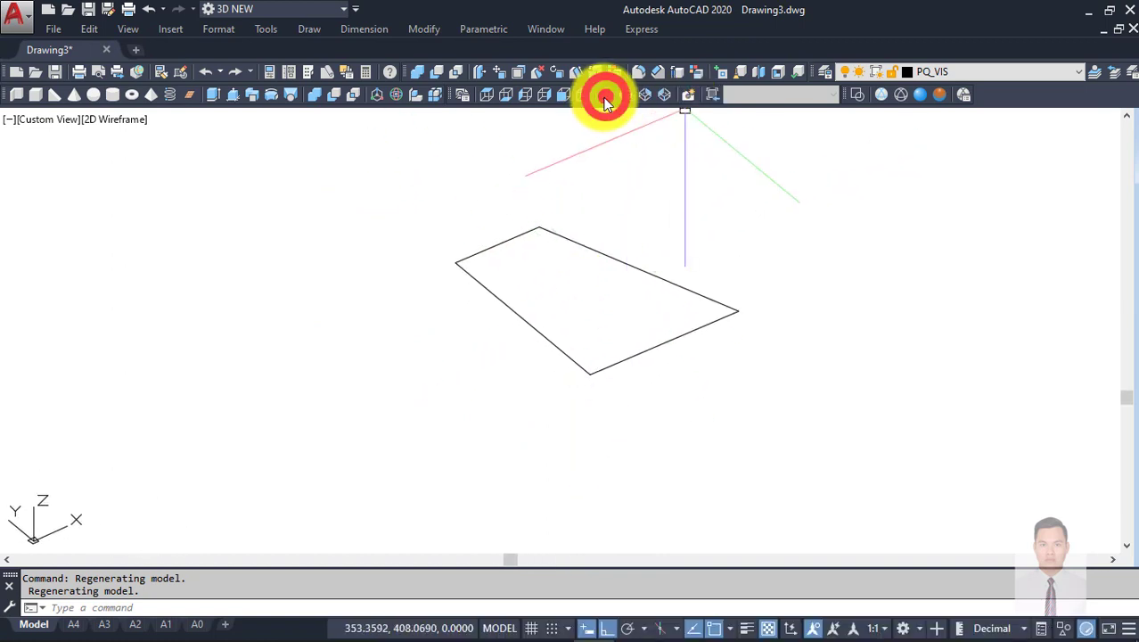
{"action": "scroll", "coordinate": [560, 323], "scroll_direction": "down", "scroll_amount": 5}
{"action": "scroll", "coordinate": [560, 332], "scroll_direction": "down", "scroll_amount": 1}
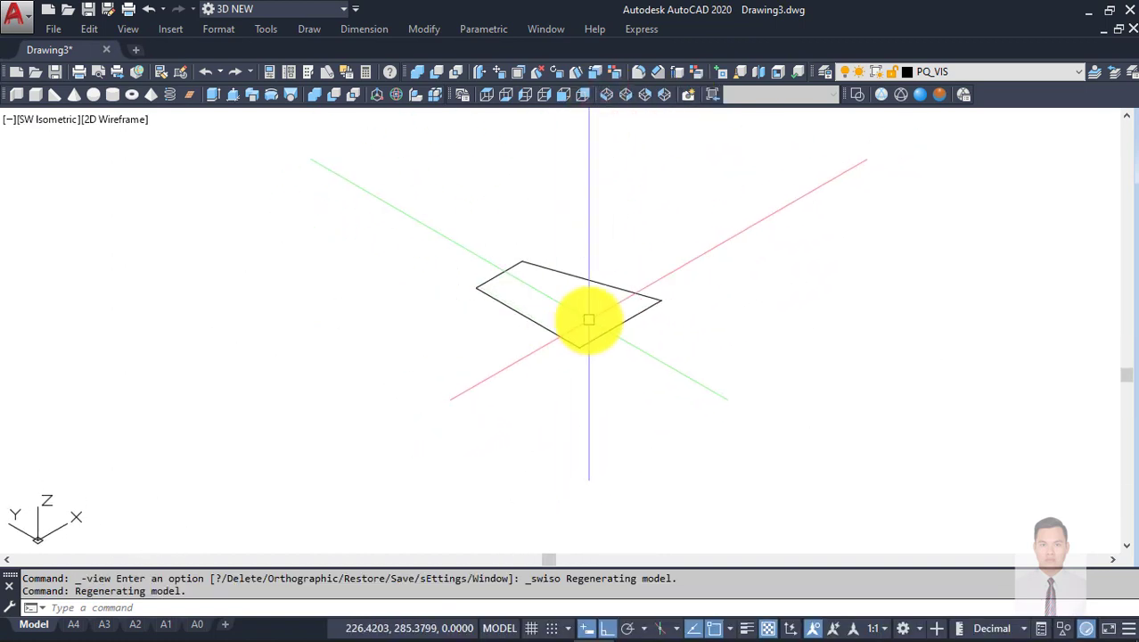
{"action": "type", "text": "REV"}
Step: Revolve the trapezoid profile -180° about an axis from its corner into a half-round solid
{"action": "key", "text": "Return"}
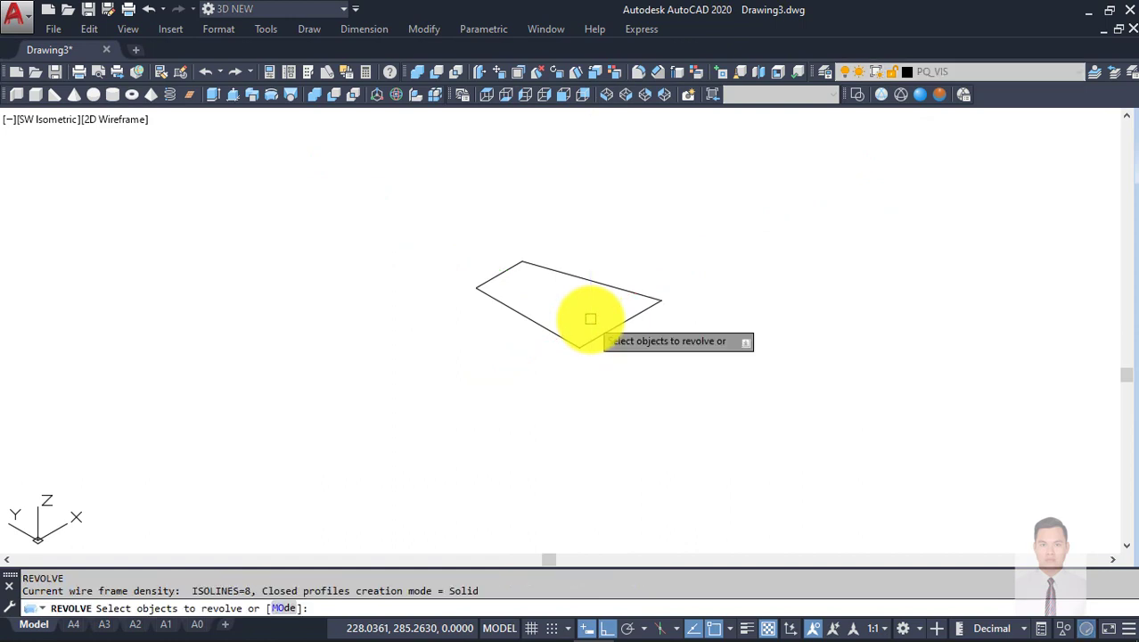
{"action": "left_click", "coordinate": [612, 332]}
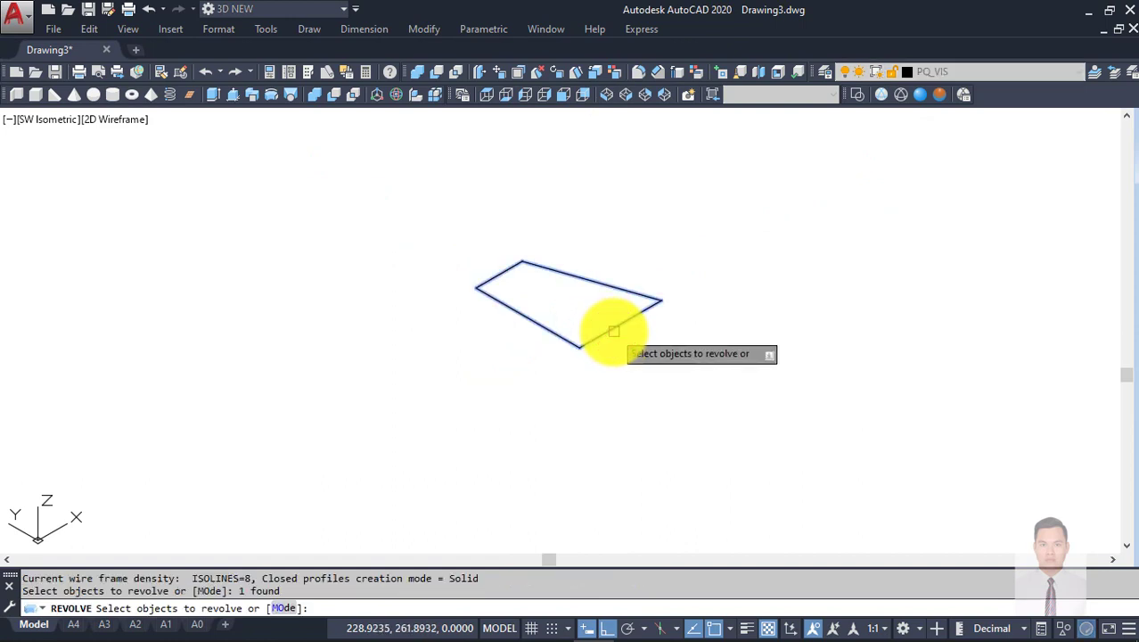
{"action": "key", "text": "Return"}
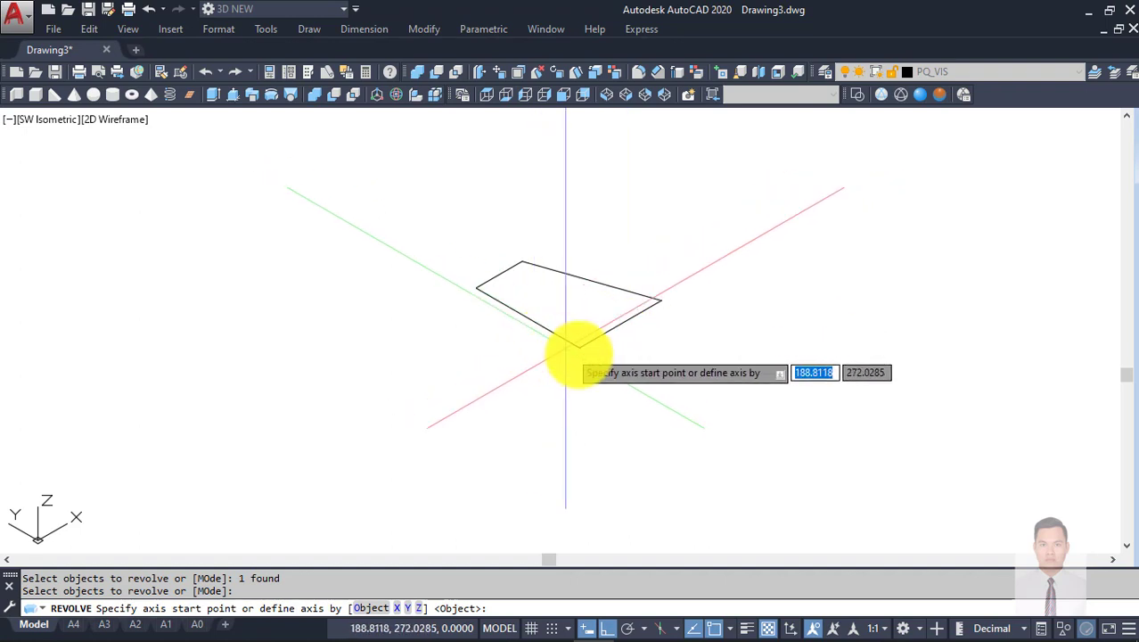
{"action": "left_click", "coordinate": [579, 347]}
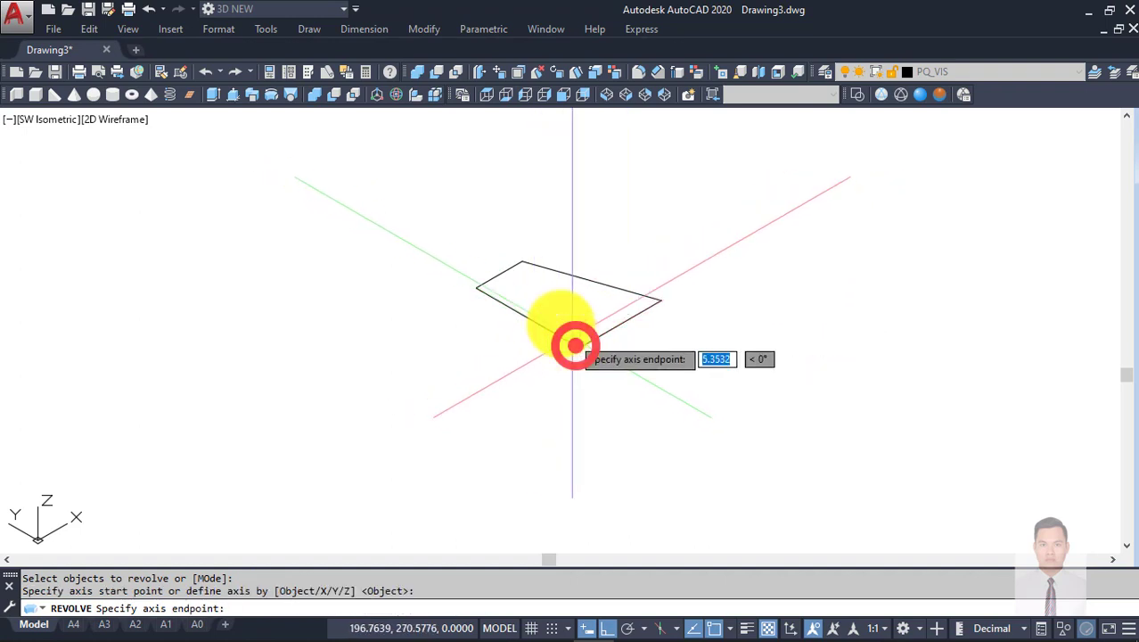
{"action": "left_click", "coordinate": [475, 284]}
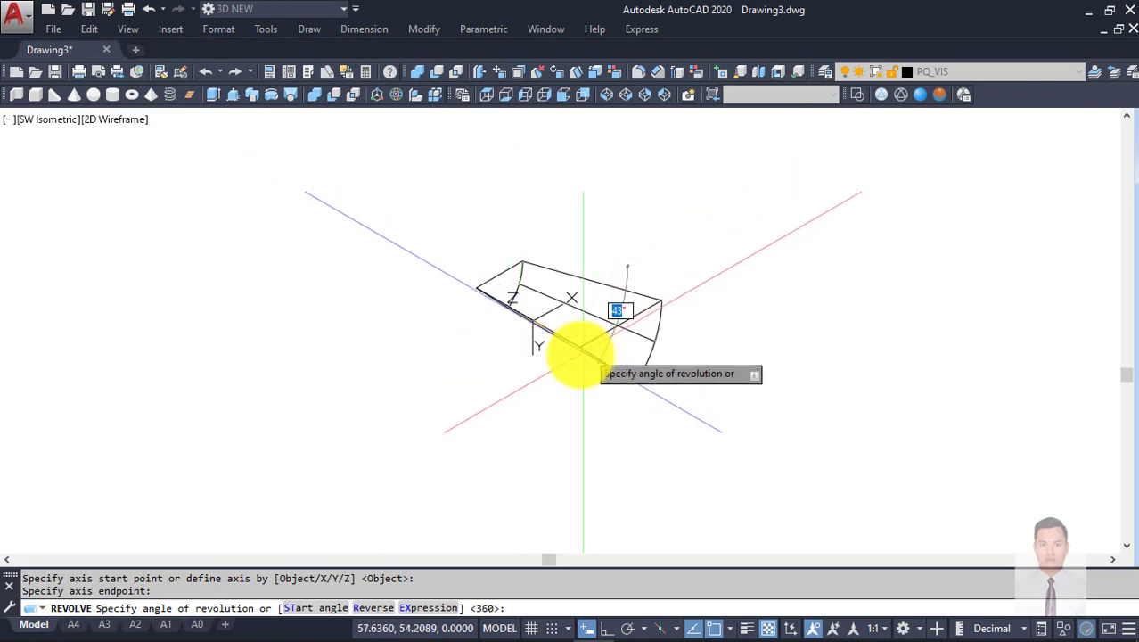
{"action": "key", "text": "alt+Tab"}
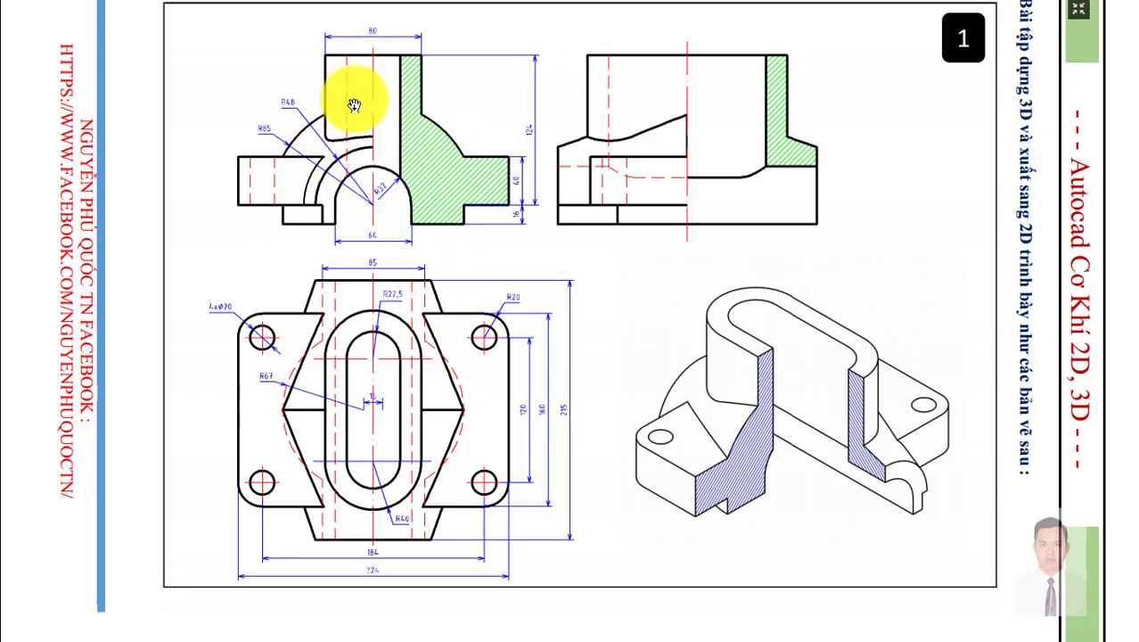
{"action": "key", "text": "alt+Tab"}
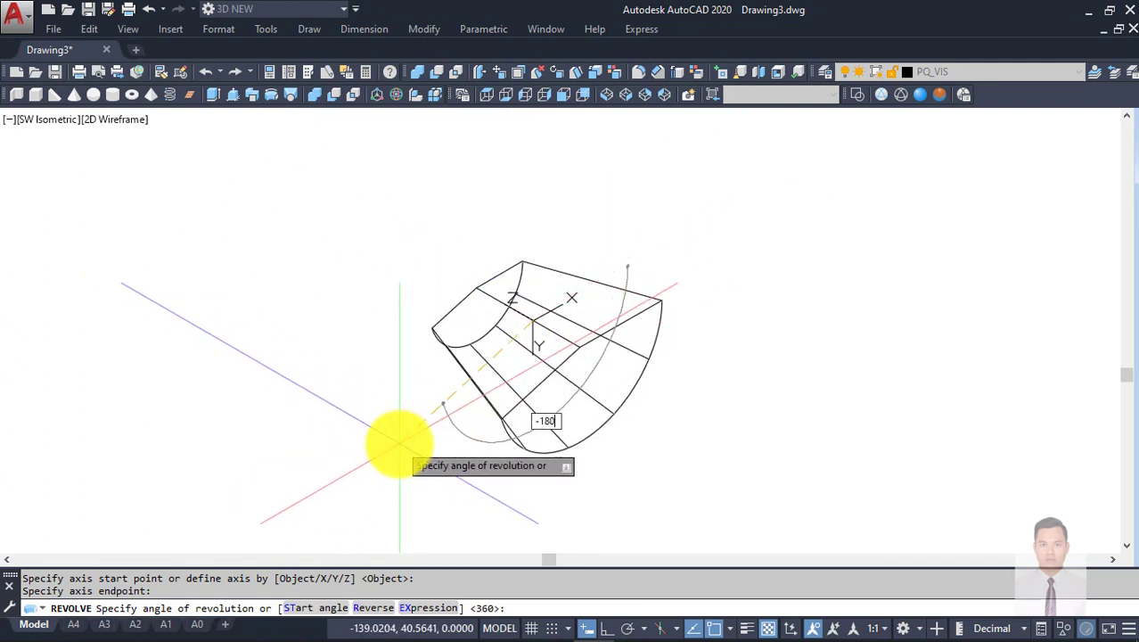
{"action": "key", "text": "Return"}
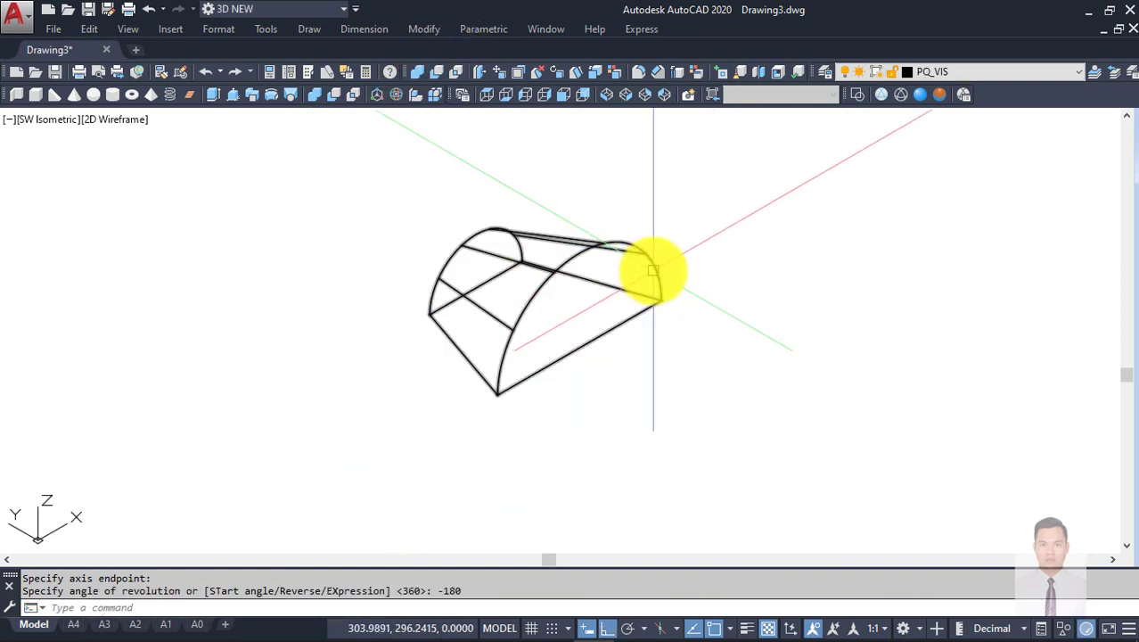
{"action": "left_click", "coordinate": [922, 93]}
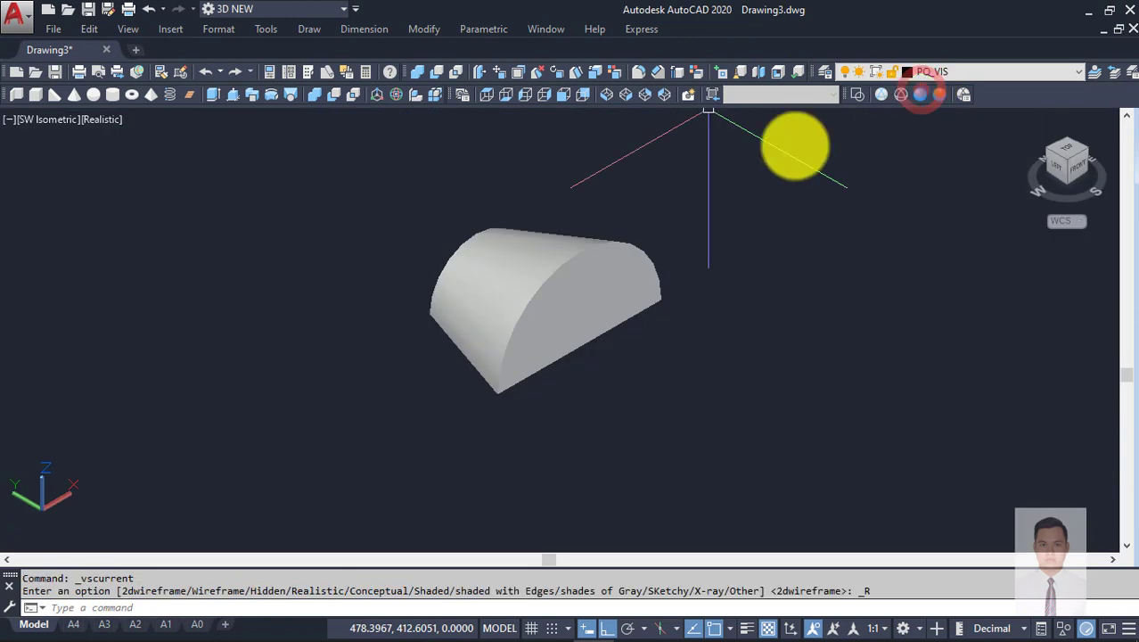
{"action": "mouse_move", "coordinate": [535, 339]}
{"action": "middle_mouse_down", "text": "shift"}
{"action": "mouse_move", "coordinate": [516, 359]}
{"action": "mouse_move", "coordinate": [565, 363]}
{"action": "mouse_move", "coordinate": [338, 323]}
{"action": "mouse_move", "coordinate": [546, 221]}
{"action": "mouse_move", "coordinate": [651, 298]}
{"action": "mouse_move", "coordinate": [582, 339]}
{"action": "mouse_move", "coordinate": [399, 400]}
{"action": "mouse_move", "coordinate": [506, 339]}
{"action": "mouse_move", "coordinate": [469, 331]}
{"action": "mouse_move", "coordinate": [592, 310]}
{"action": "mouse_move", "coordinate": [546, 361]}
{"action": "mouse_move", "coordinate": [571, 347]}
{"action": "middle_mouse_up", "text": "shift"}
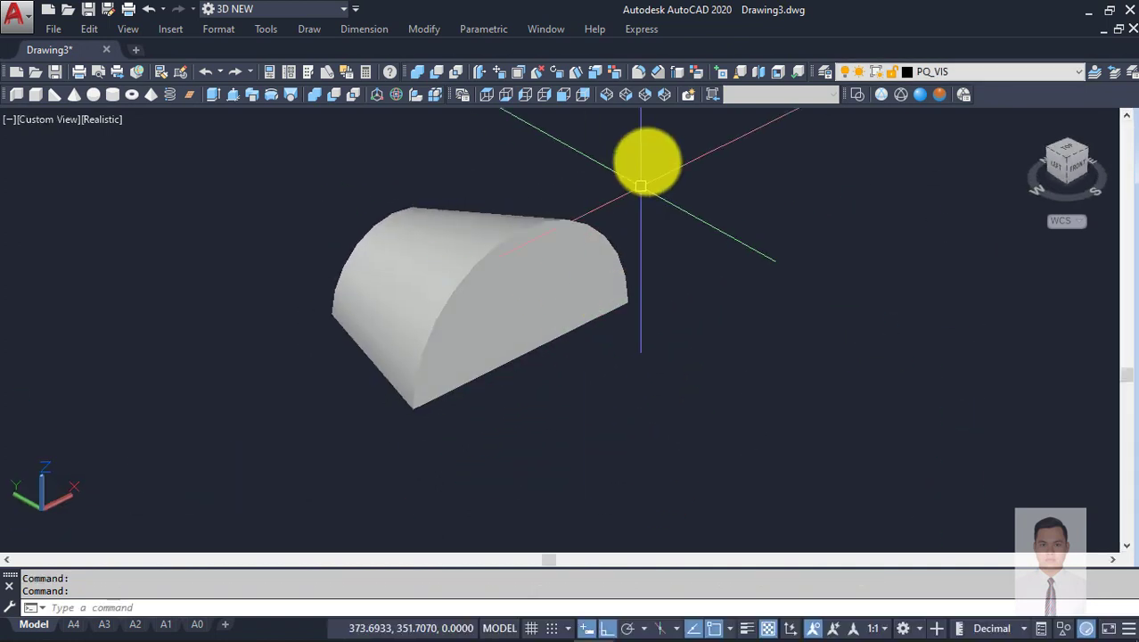
{"action": "left_click", "coordinate": [609, 95]}
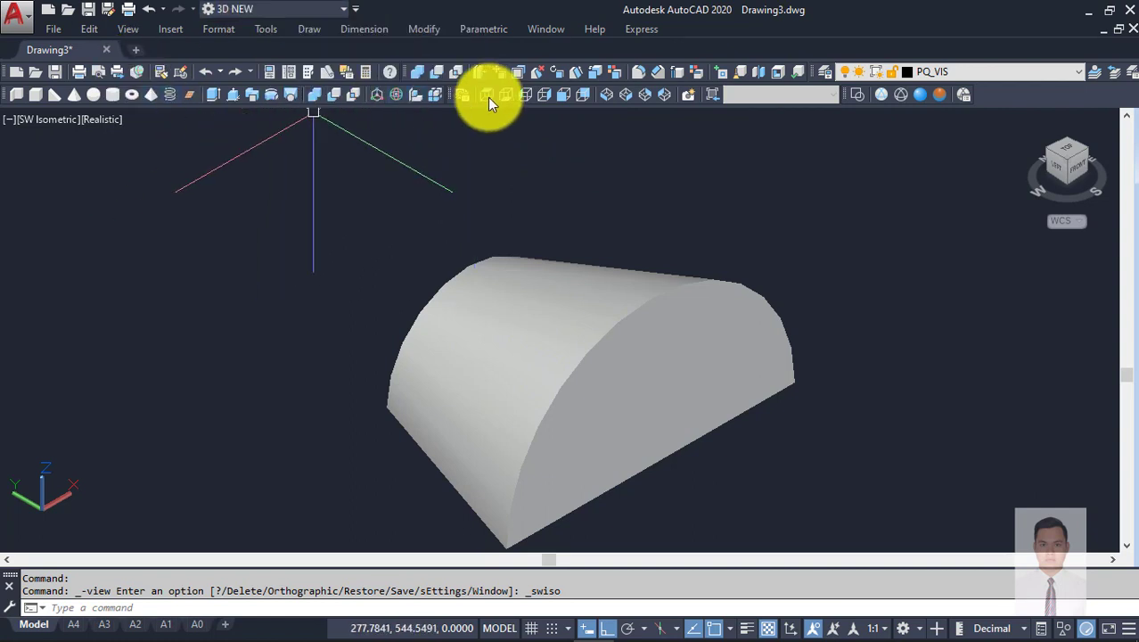
{"action": "scroll", "coordinate": [630, 333], "scroll_direction": "down", "scroll_amount": 2}
{"action": "scroll", "coordinate": [605, 311], "scroll_direction": "down", "scroll_amount": 2}
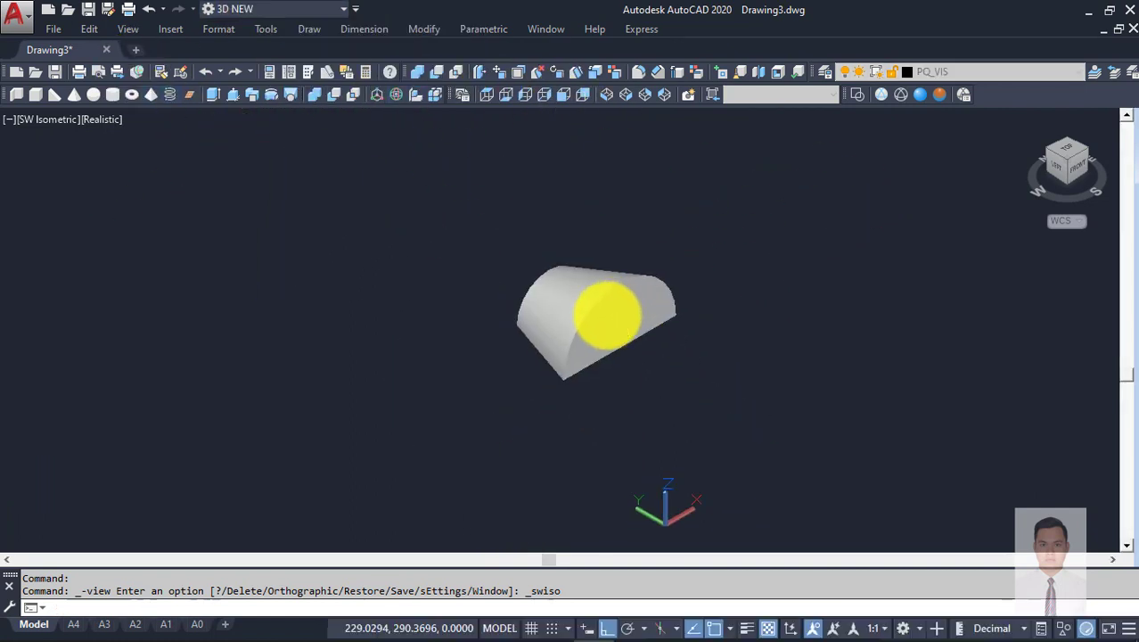
{"action": "scroll", "coordinate": [636, 301], "scroll_direction": "up", "scroll_amount": 3}
{"action": "middle_click_drag", "start_coordinate": [636, 301], "coordinate": [593, 275]}
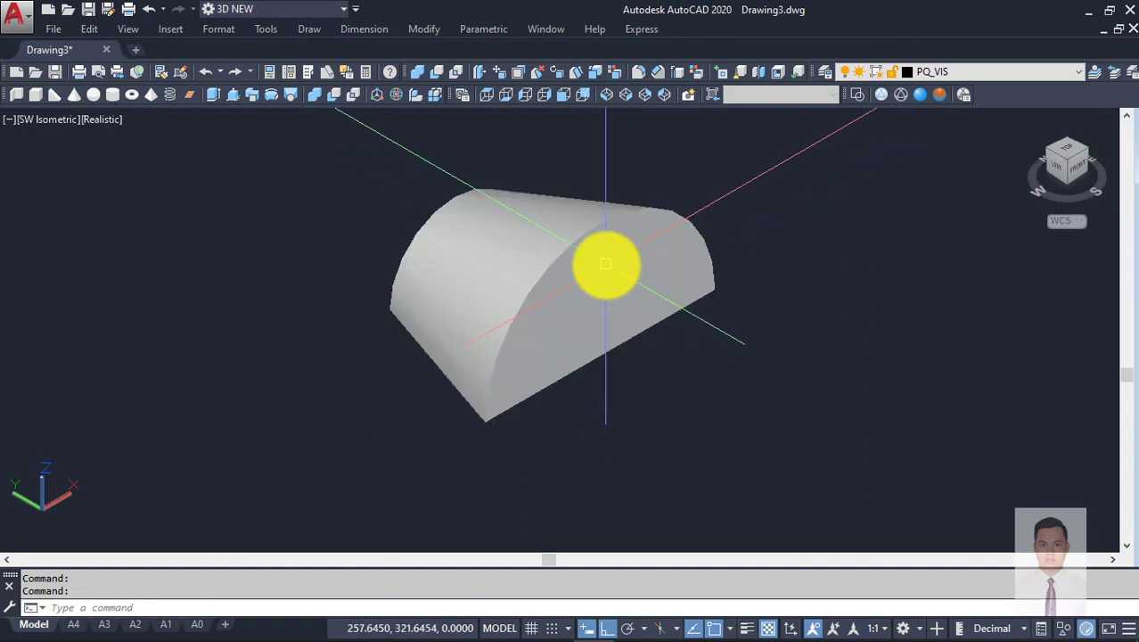
Step: In Top view, mirror the half-round solid about its bottom edge, keeping the original
{"action": "left_click", "coordinate": [486, 93]}
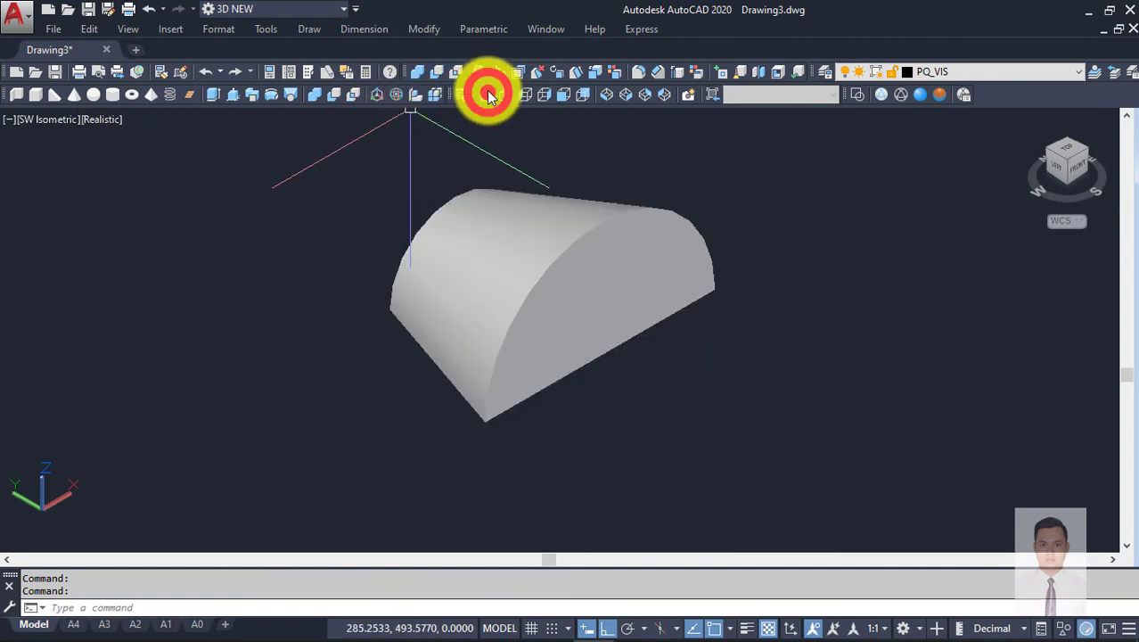
{"action": "scroll", "coordinate": [526, 120], "scroll_direction": "down", "scroll_amount": 2}
{"action": "left_click", "coordinate": [723, 229]}
{"action": "left_click", "coordinate": [610, 173]}
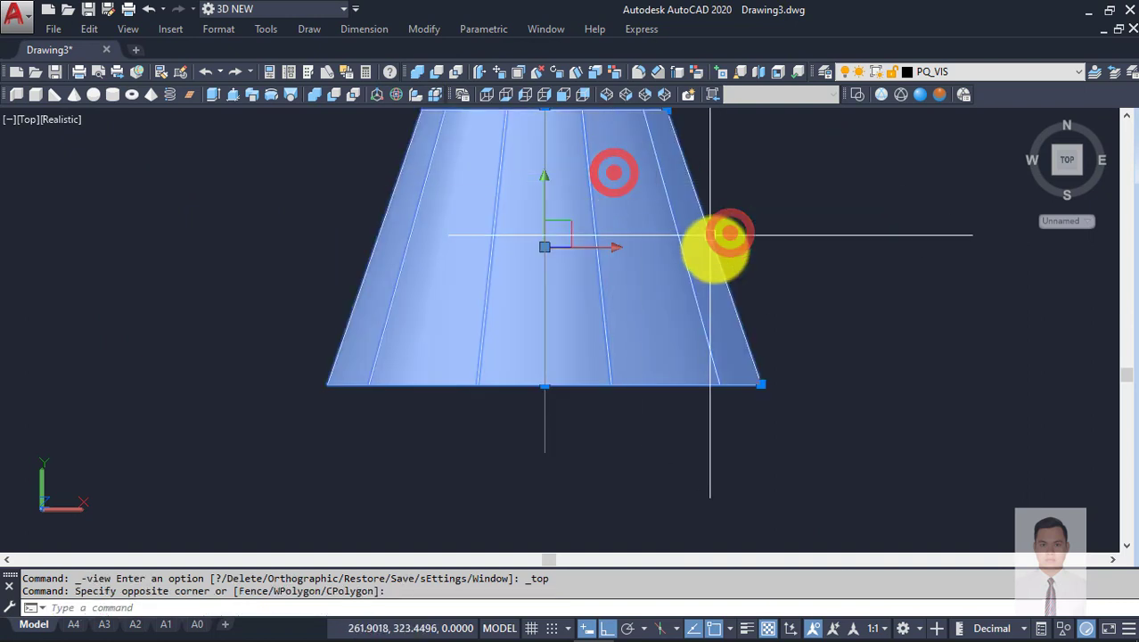
{"action": "scroll", "coordinate": [626, 282], "scroll_direction": "down", "scroll_amount": 2}
{"action": "type", "text": "mi"}
{"action": "key", "text": "Return"}
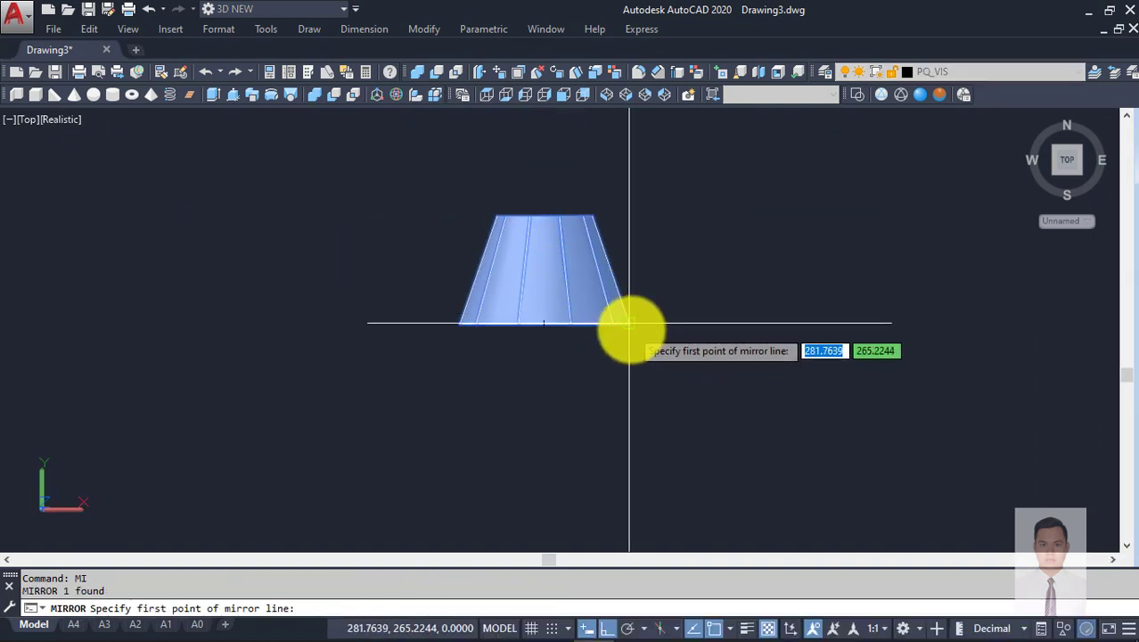
{"action": "left_click", "coordinate": [630, 326]}
{"action": "left_click", "coordinate": [735, 315]}
{"action": "key", "text": "Return"}
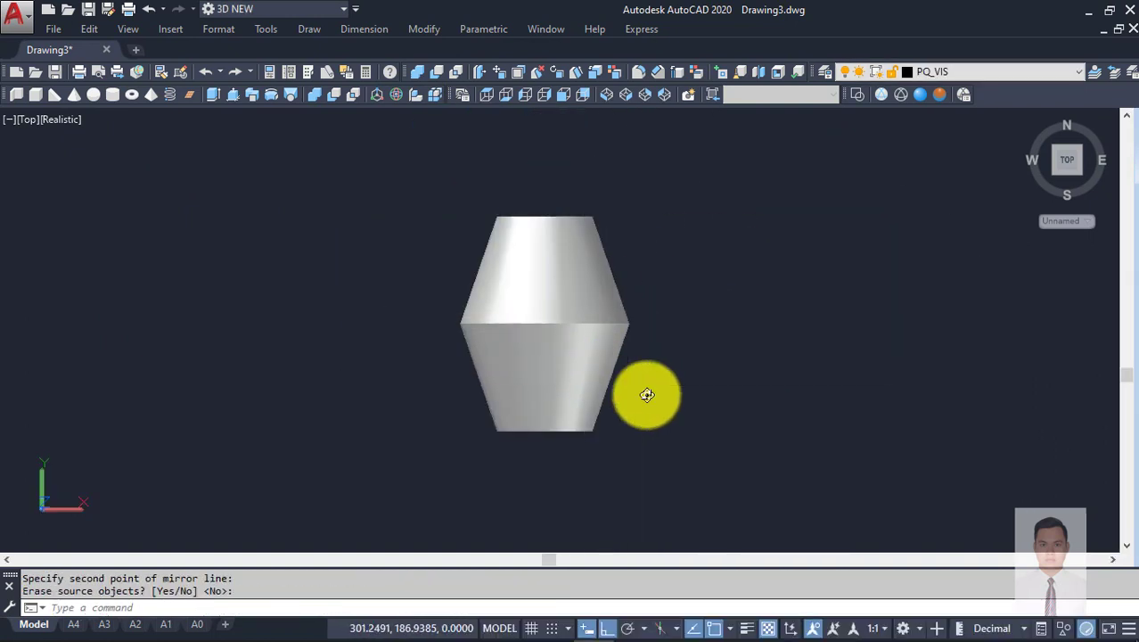
{"action": "mouse_move", "coordinate": [648, 393]}
{"action": "middle_mouse_down", "text": "shift"}
{"action": "mouse_move", "coordinate": [754, 254]}
{"action": "mouse_move", "coordinate": [732, 279]}
{"action": "mouse_move", "coordinate": [564, 375]}
{"action": "middle_mouse_up", "text": "shift"}
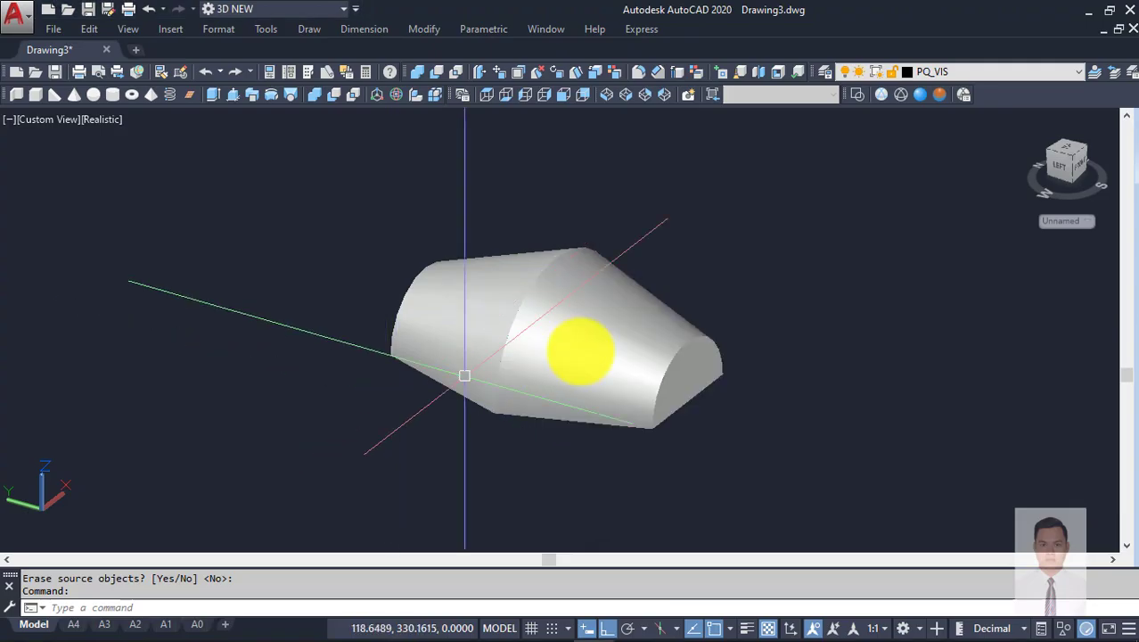
{"action": "mouse_move", "coordinate": [579, 343]}
{"action": "middle_mouse_down", "text": "shift"}
{"action": "mouse_move", "coordinate": [577, 318]}
{"action": "mouse_move", "coordinate": [491, 285]}
{"action": "mouse_move", "coordinate": [584, 337]}
{"action": "mouse_move", "coordinate": [491, 286]}
{"action": "mouse_move", "coordinate": [465, 188]}
{"action": "middle_mouse_up", "text": "shift"}
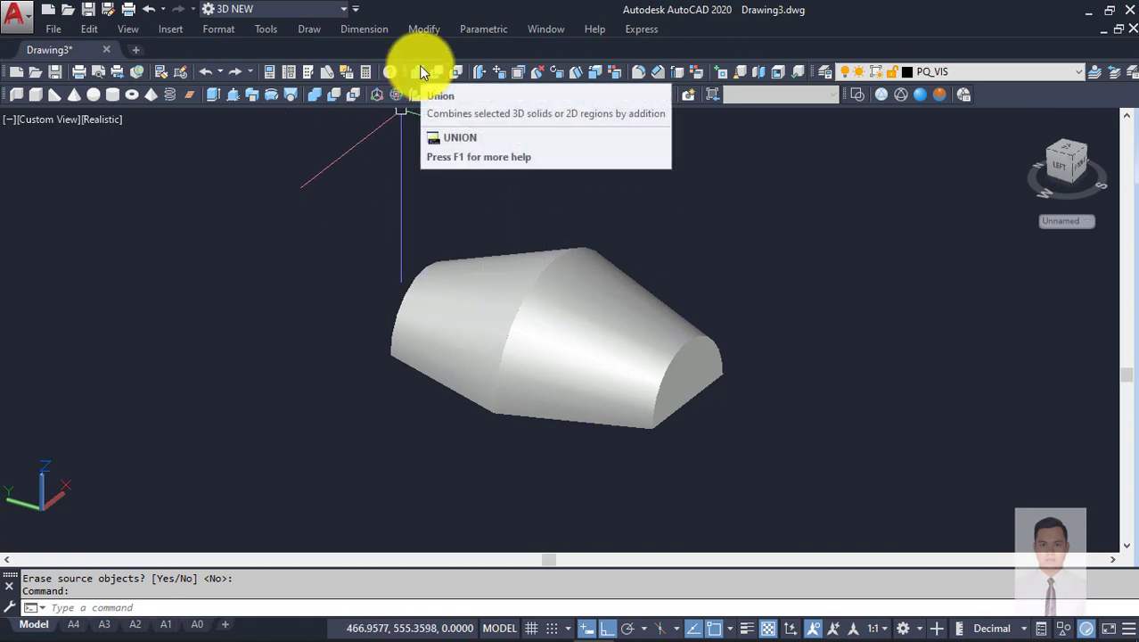
{"action": "mouse_move", "coordinate": [417, 72]}
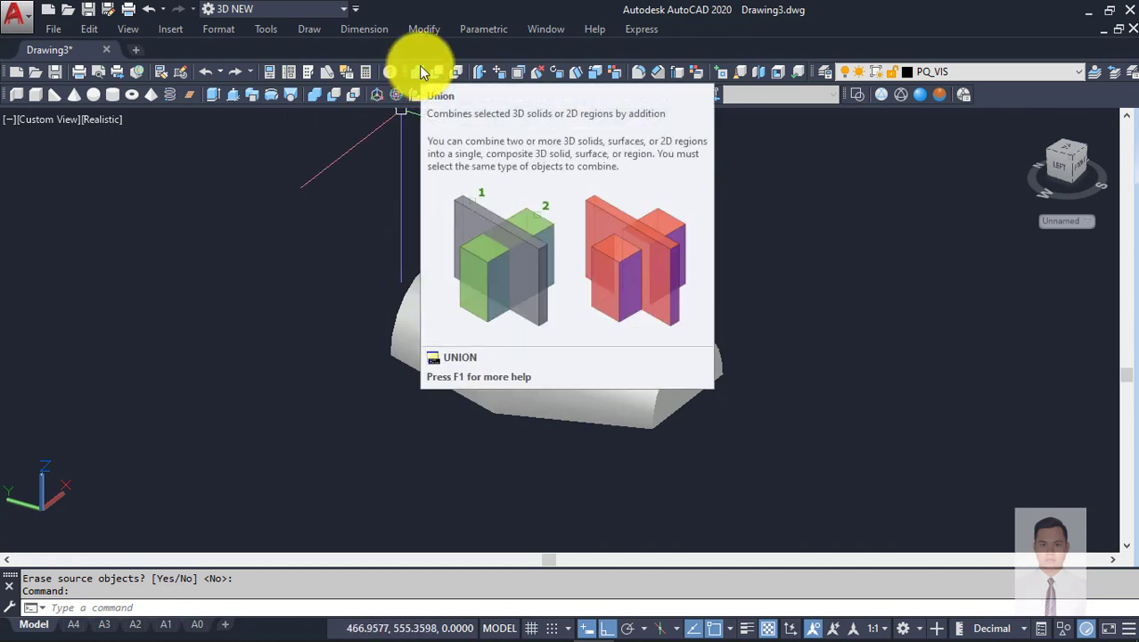
Step: Union the original and mirrored half-round solids into one double-tapered body
{"action": "mouse_move", "coordinate": [579, 331]}
{"action": "middle_mouse_down", "text": "shift"}
{"action": "mouse_move", "coordinate": [491, 292]}
{"action": "mouse_move", "coordinate": [635, 292]}
{"action": "mouse_move", "coordinate": [604, 299]}
{"action": "middle_mouse_up", "text": "shift"}
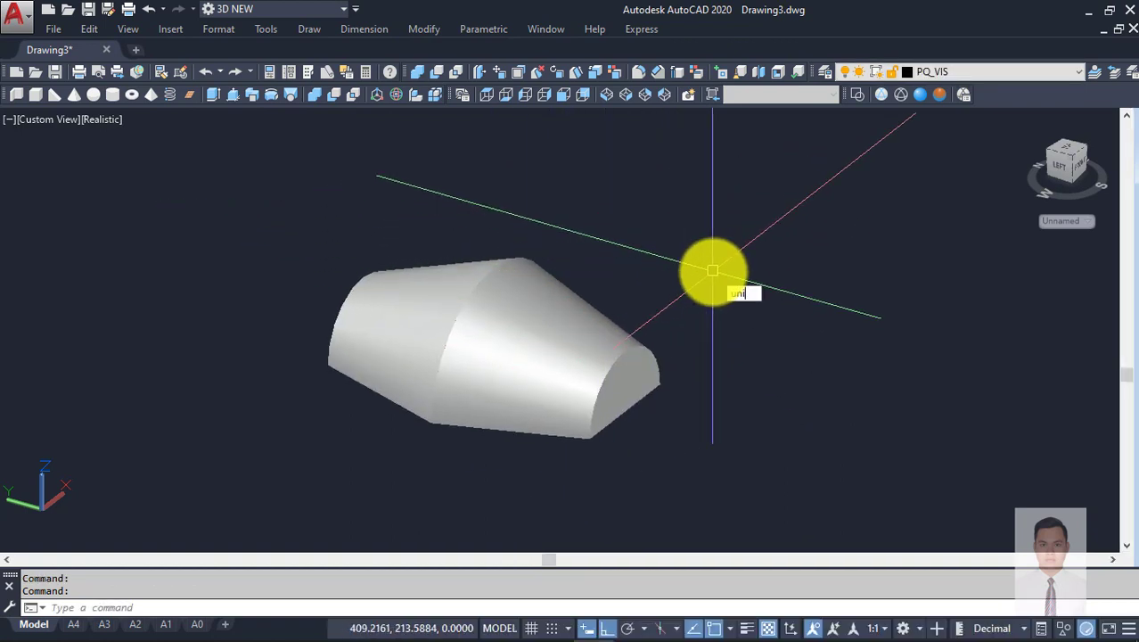
{"action": "key", "text": "Return"}
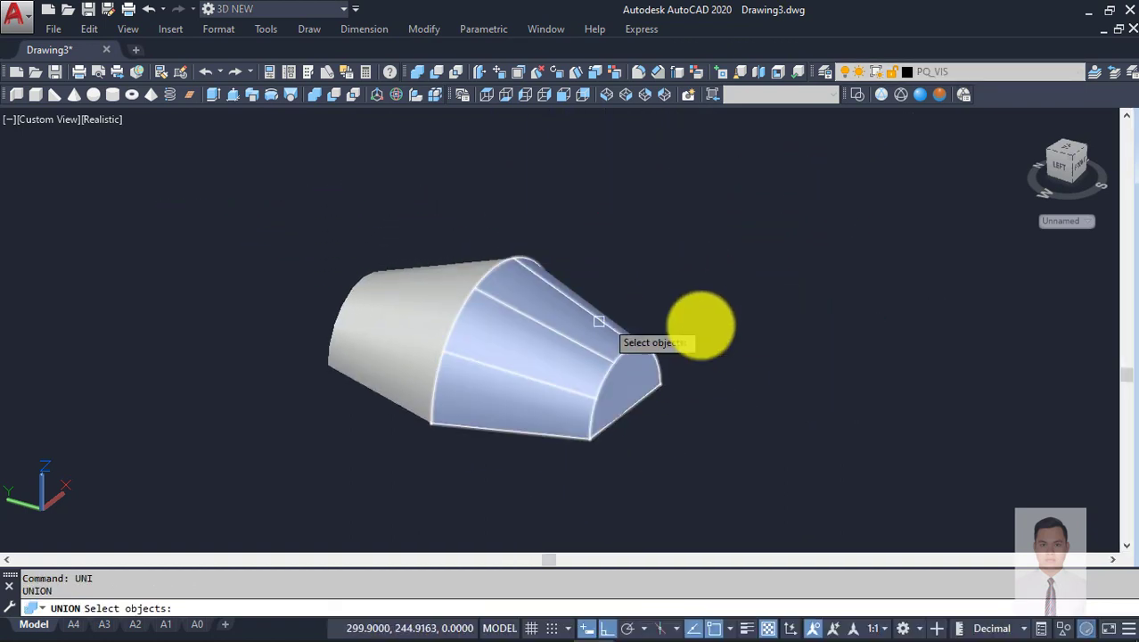
{"action": "left_click", "coordinate": [547, 326]}
{"action": "left_click", "coordinate": [426, 282]}
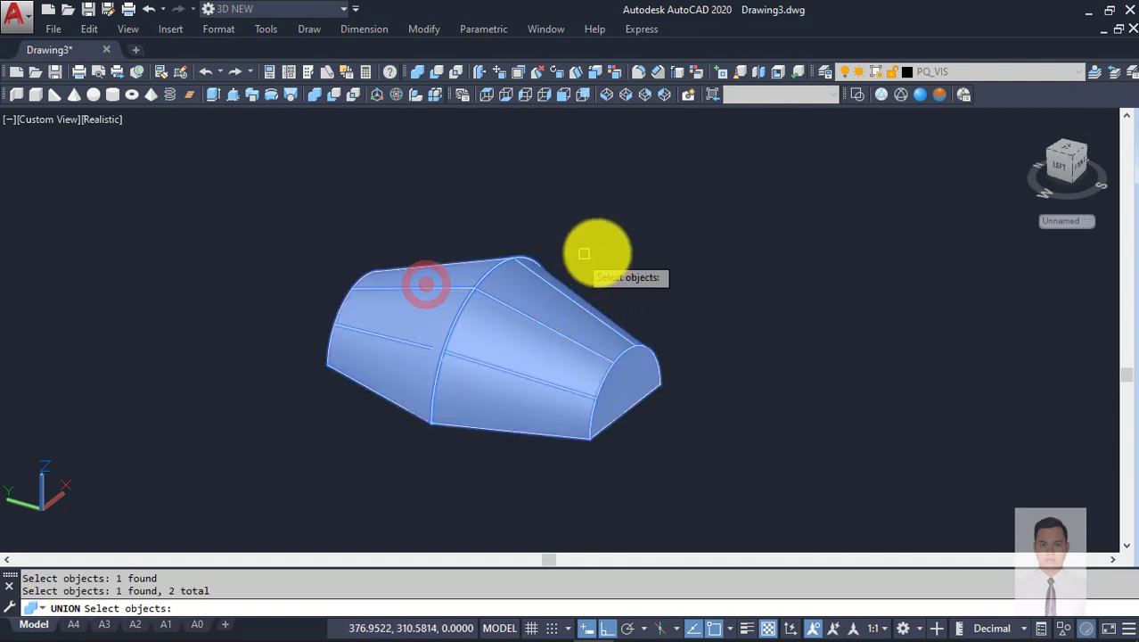
{"action": "key", "text": "Escape"}
{"action": "key", "text": "Return"}
{"action": "left_click", "coordinate": [787, 436]}
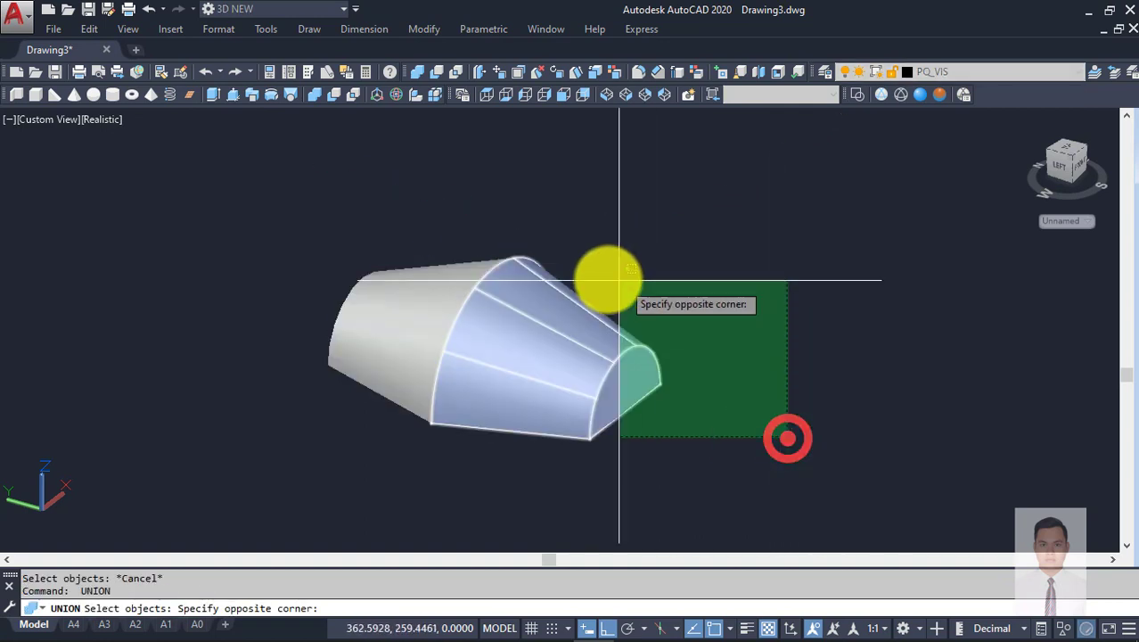
{"action": "left_click", "coordinate": [403, 196]}
{"action": "key", "text": "Return"}
{"action": "left_click", "coordinate": [507, 317]}
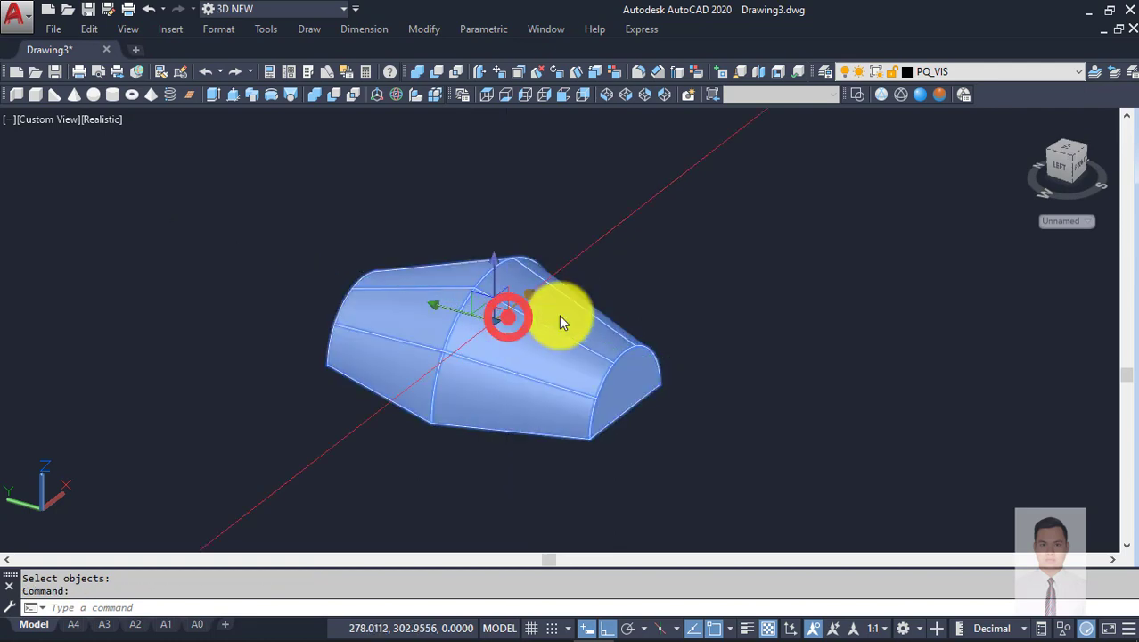
{"action": "mouse_move", "coordinate": [559, 314]}
{"action": "middle_mouse_down", "text": "shift"}
{"action": "mouse_move", "coordinate": [702, 316]}
{"action": "mouse_move", "coordinate": [631, 246]}
{"action": "mouse_move", "coordinate": [394, 185]}
{"action": "mouse_move", "coordinate": [511, 214]}
{"action": "mouse_move", "coordinate": [521, 289]}
{"action": "mouse_move", "coordinate": [481, 303]}
{"action": "mouse_move", "coordinate": [427, 260]}
{"action": "mouse_move", "coordinate": [325, 275]}
{"action": "middle_mouse_up", "text": "shift"}
Step: Inspect the solid in SW Isometric view, zooming in around it
{"action": "left_click", "coordinate": [488, 96]}
{"action": "left_click", "coordinate": [599, 94]}
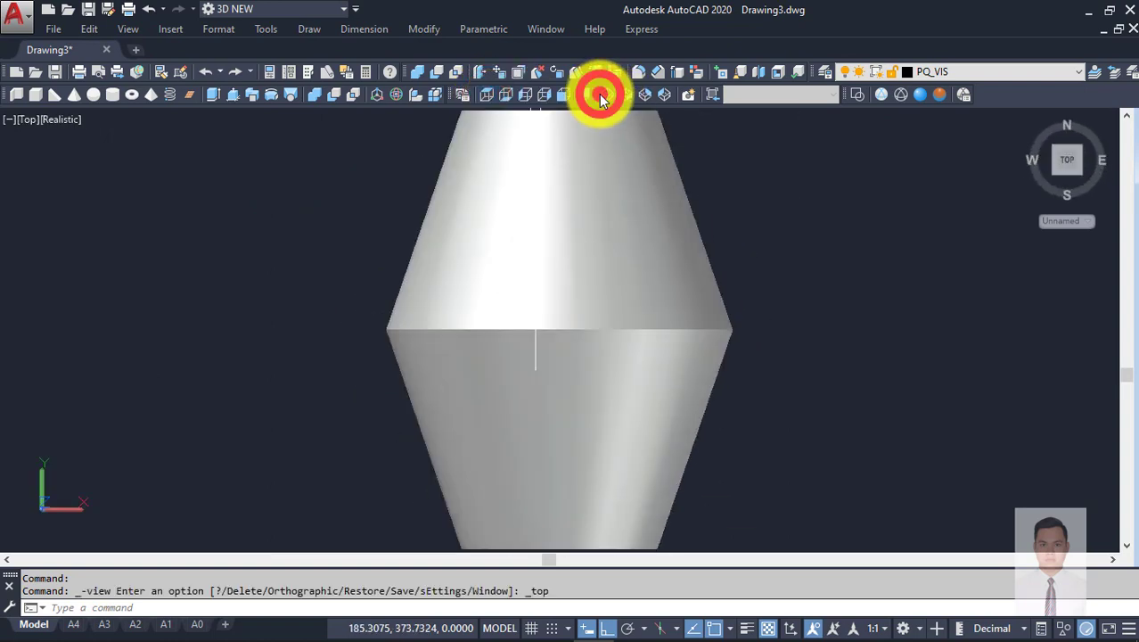
{"action": "scroll", "coordinate": [619, 303], "scroll_direction": "down", "scroll_amount": 3}
{"action": "scroll", "coordinate": [594, 274], "scroll_direction": "up", "scroll_amount": 3}
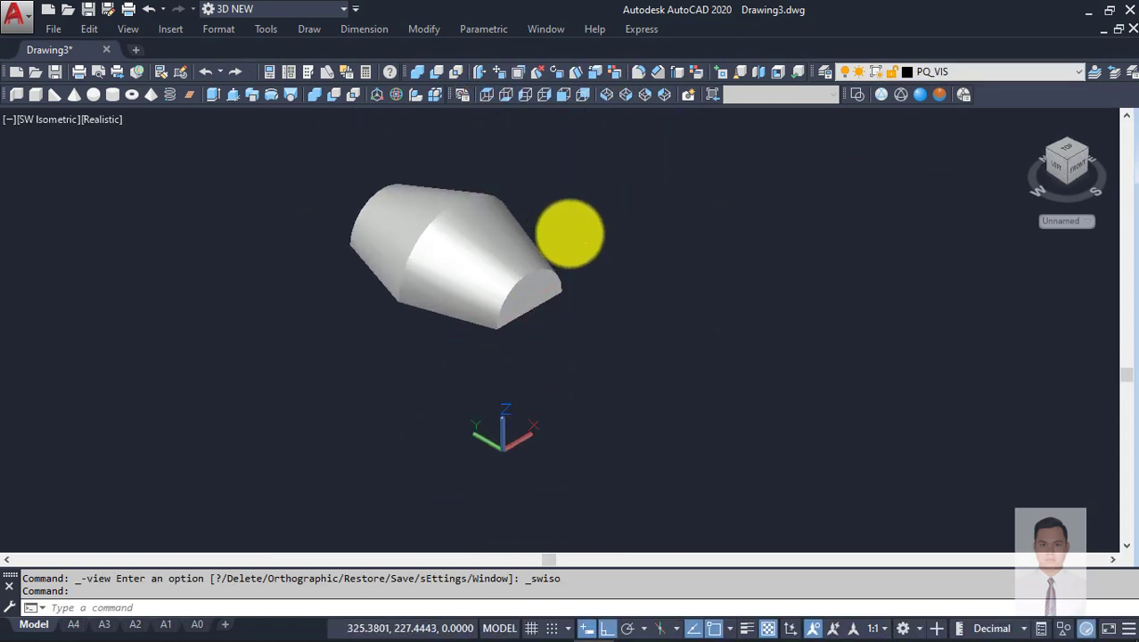
{"action": "scroll", "coordinate": [615, 191], "scroll_direction": "up", "scroll_amount": 1}
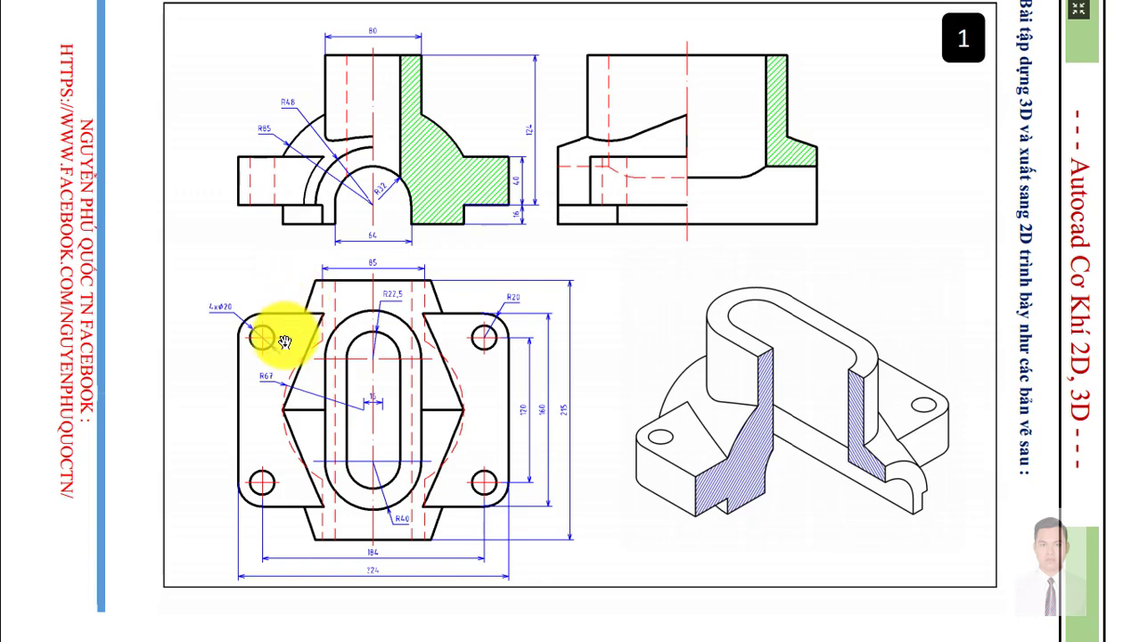
{"action": "scroll", "coordinate": [397, 519], "scroll_direction": "up", "scroll_amount": 3}
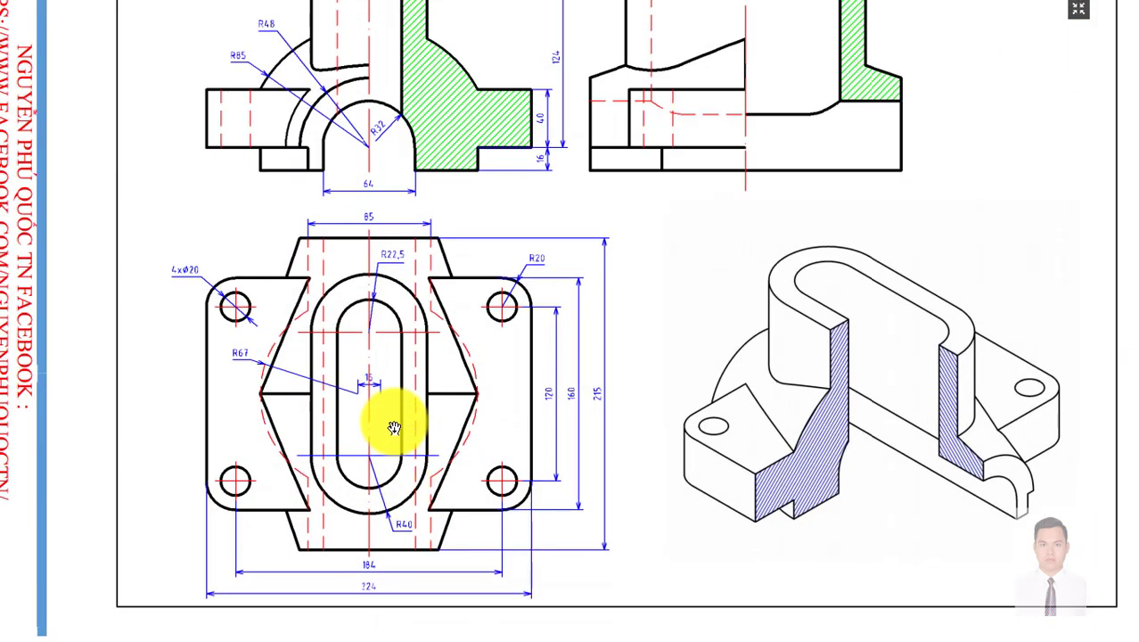
{"action": "scroll", "coordinate": [521, 325], "scroll_direction": "up", "scroll_amount": 2}
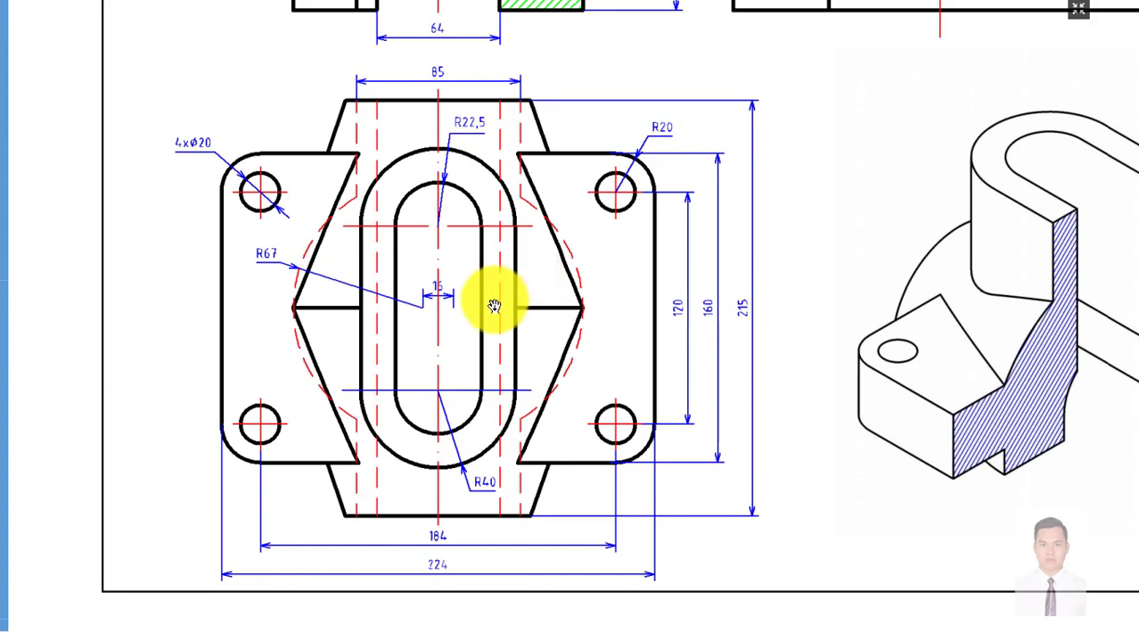
{"action": "scroll", "coordinate": [428, 578], "scroll_direction": "up", "scroll_amount": 2}
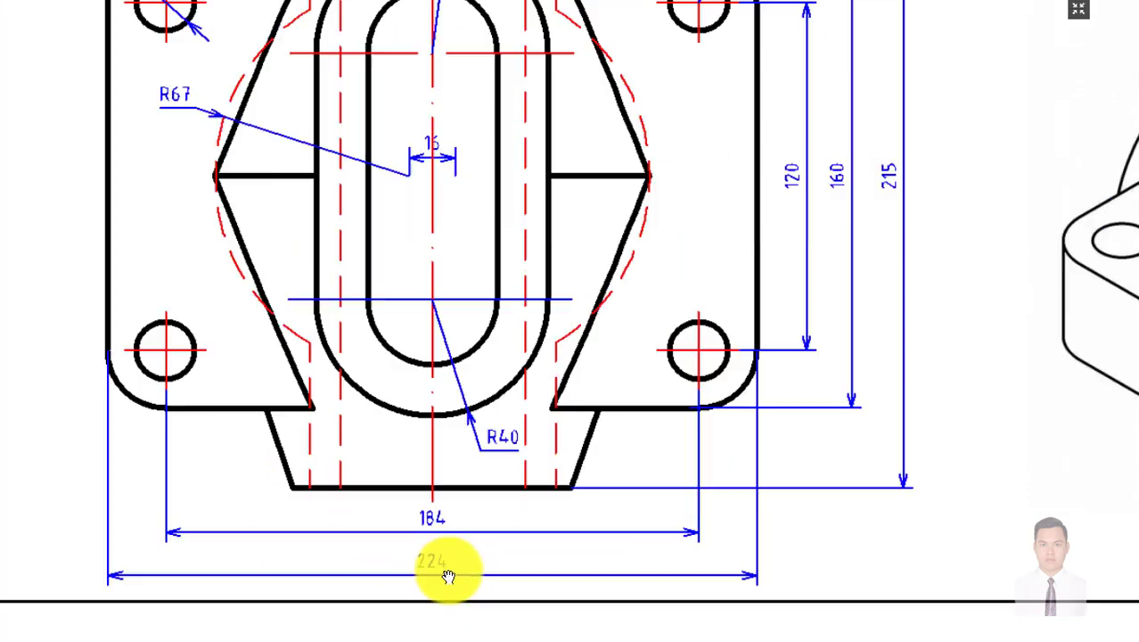
{"action": "scroll", "coordinate": [432, 561], "scroll_direction": "up", "scroll_amount": 1}
{"action": "scroll", "coordinate": [428, 553], "scroll_direction": "down", "scroll_amount": 4}
{"action": "left_click", "coordinate": [597, 383]}
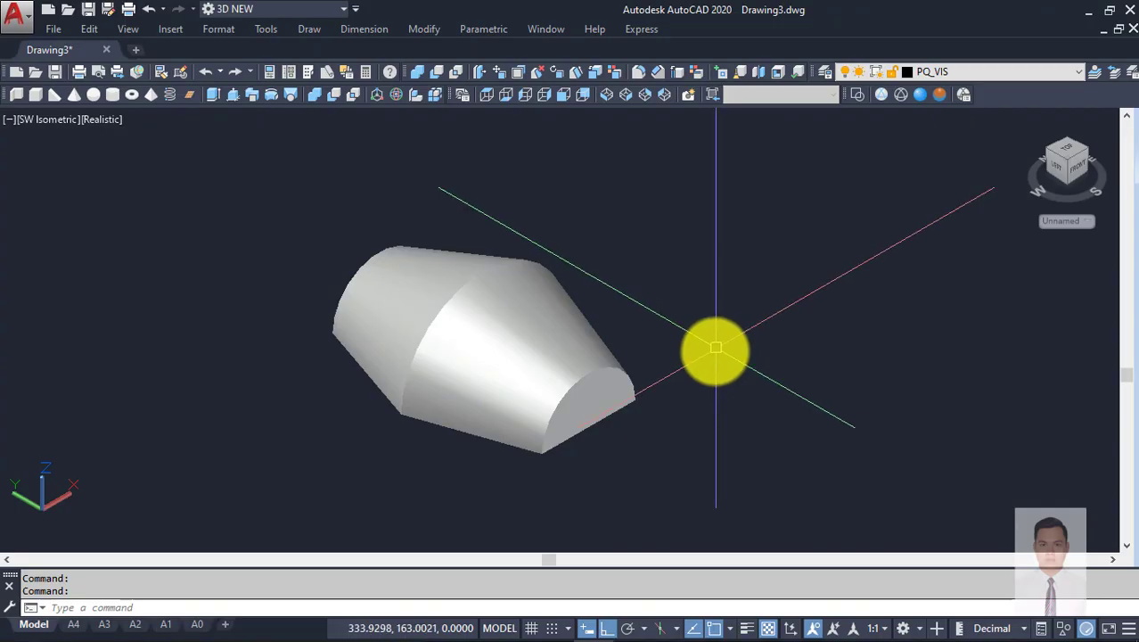
{"action": "scroll", "coordinate": [714, 353], "scroll_direction": "down", "scroll_amount": 3}
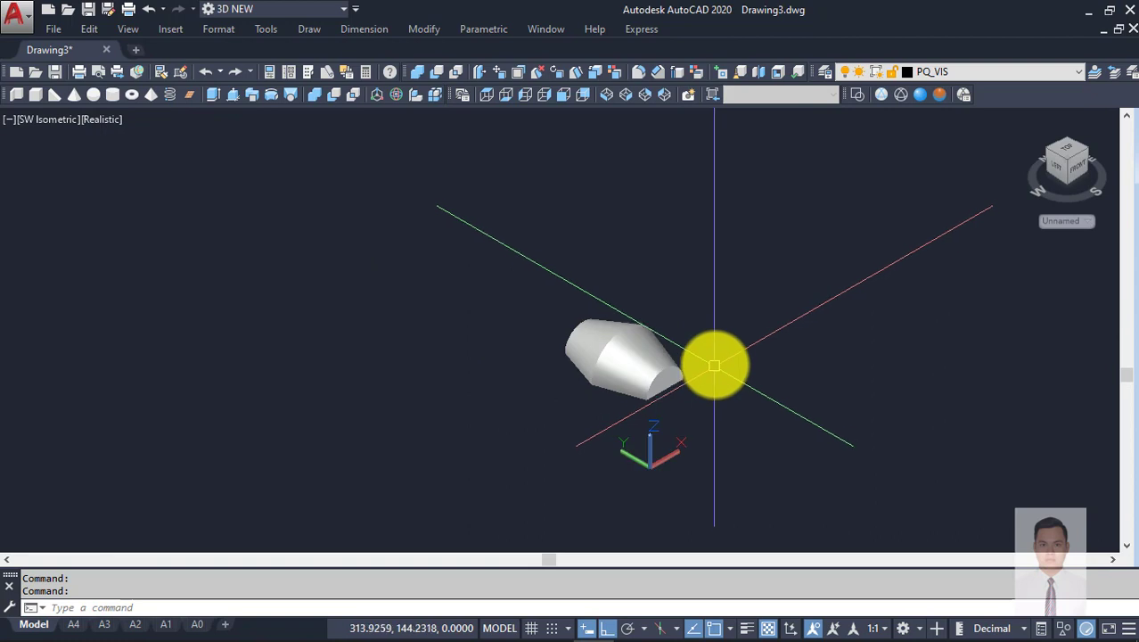
Step: Return to Top view and display the model as wireframe
{"action": "left_click", "coordinate": [484, 90]}
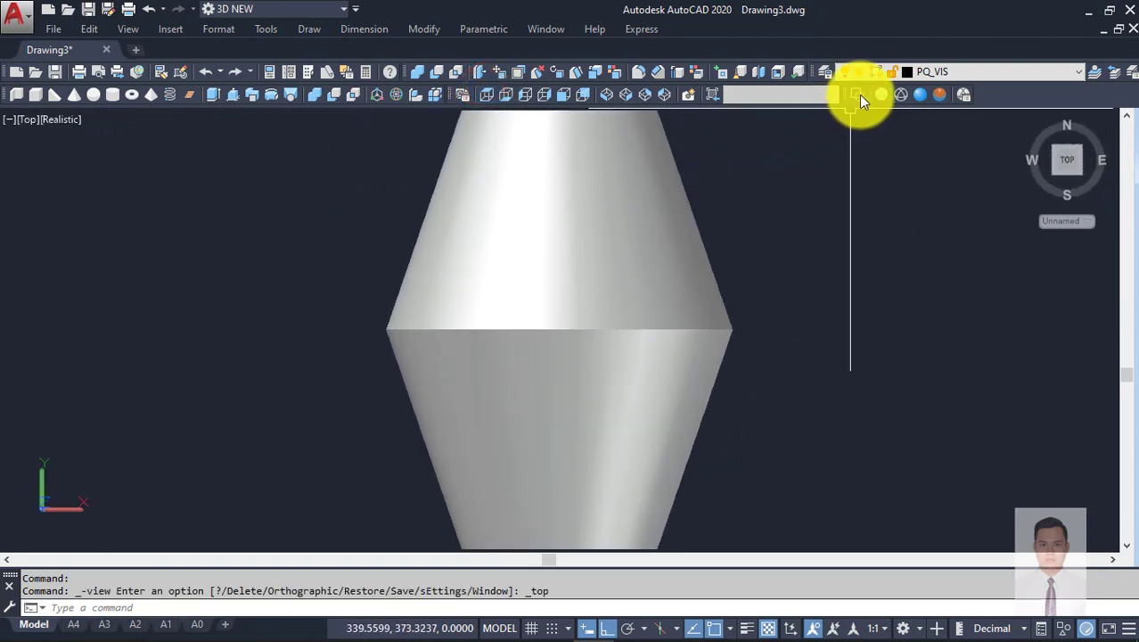
{"action": "left_click", "coordinate": [856, 94]}
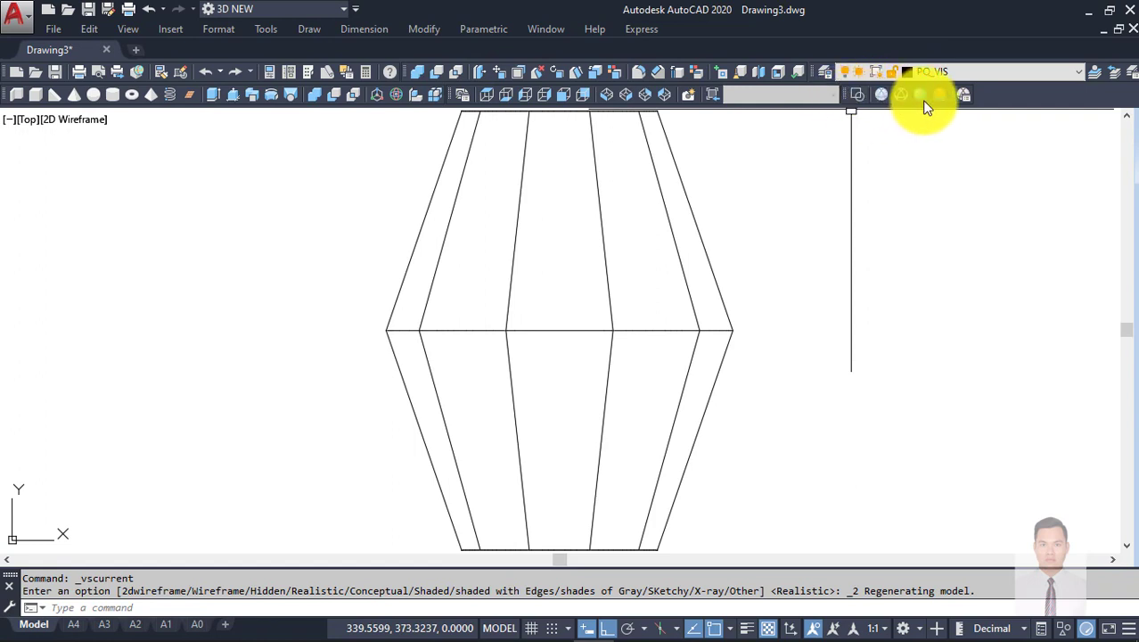
{"action": "left_click", "coordinate": [30, 125]}
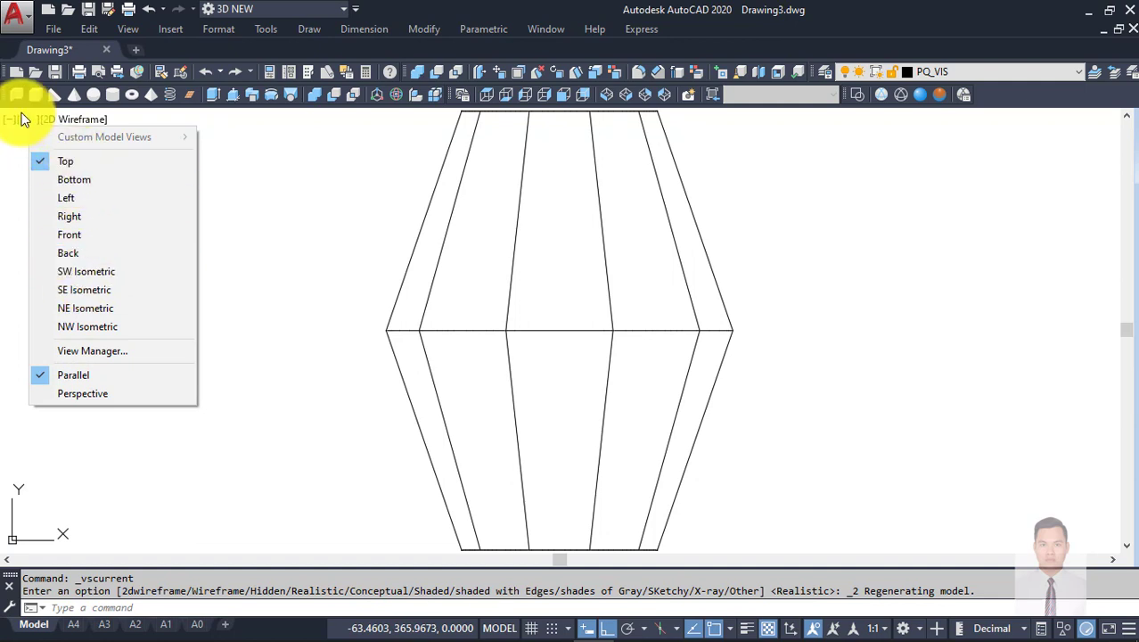
{"action": "left_click", "coordinate": [12, 145]}
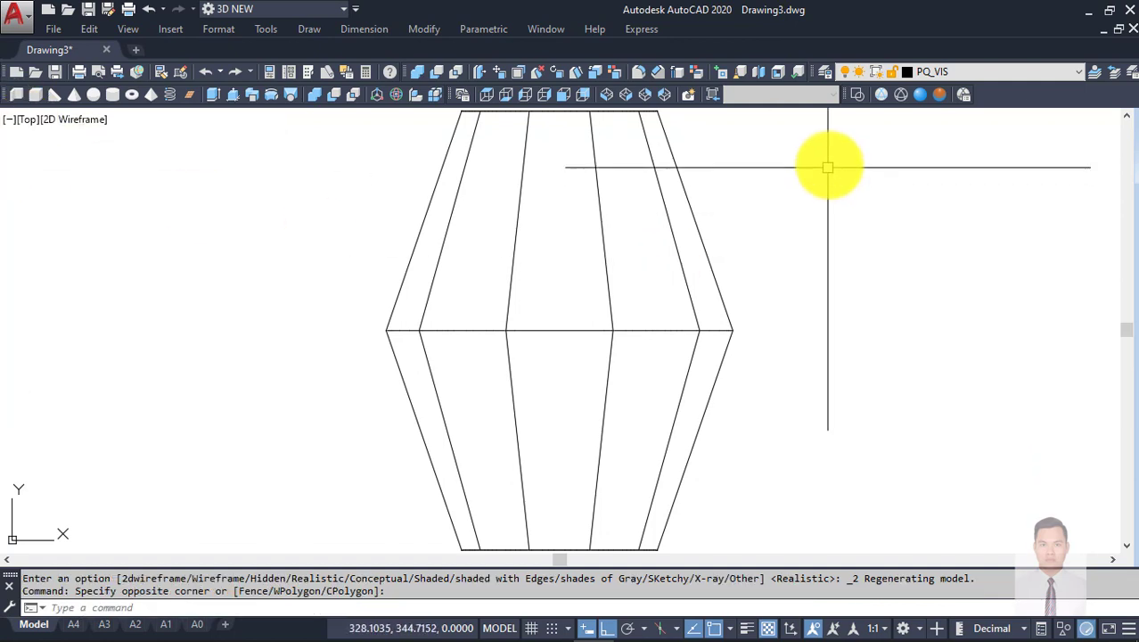
{"action": "scroll", "coordinate": [709, 270], "scroll_direction": "down", "scroll_amount": 3}
{"action": "scroll", "coordinate": [734, 261], "scroll_direction": "up", "scroll_amount": 2}
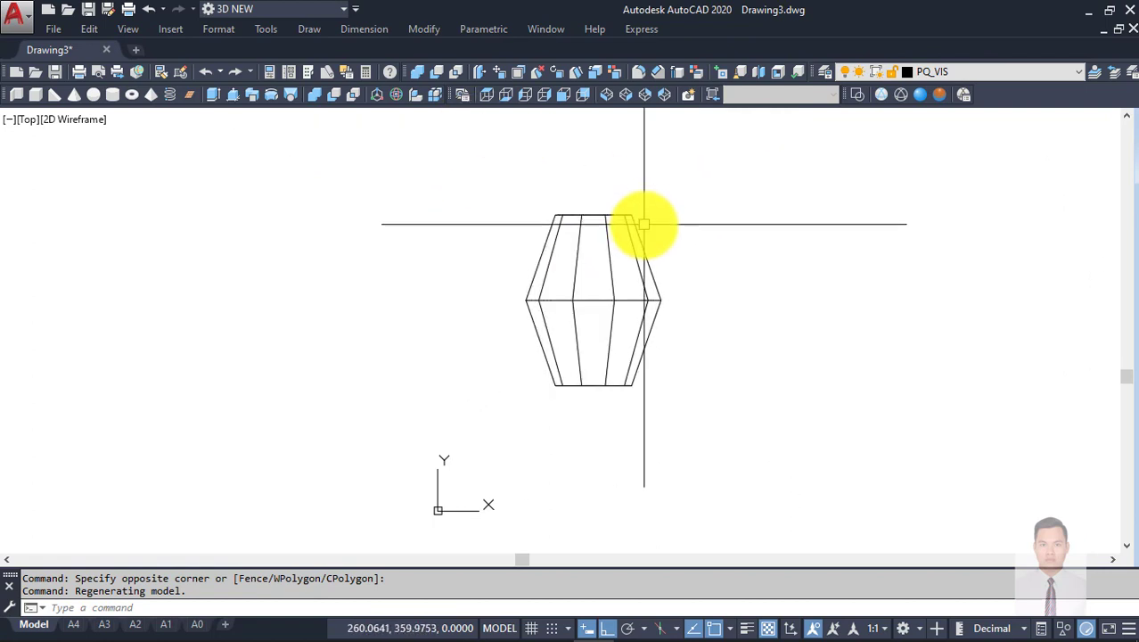
Step: Check the solid from SW Isometric, Top and Front views, panning to recentre it
{"action": "left_click", "coordinate": [606, 95]}
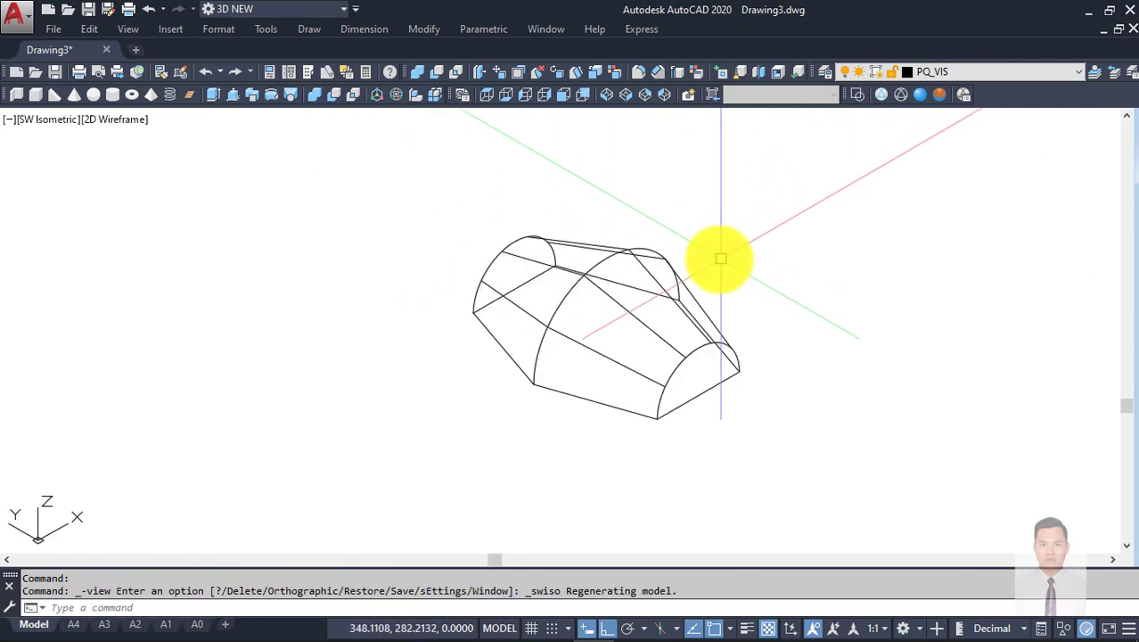
{"action": "key", "text": "ctrl+shift+t"}
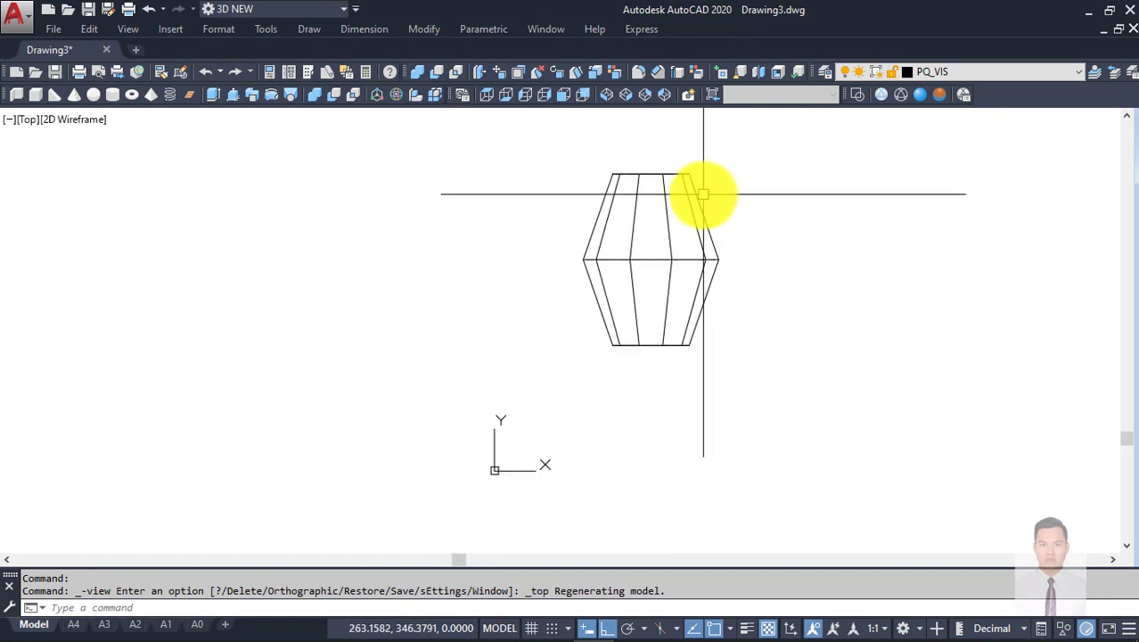
{"action": "key", "text": "ctrl+shift+f"}
{"action": "scroll", "coordinate": [703, 212], "scroll_direction": "down", "scroll_amount": 3}
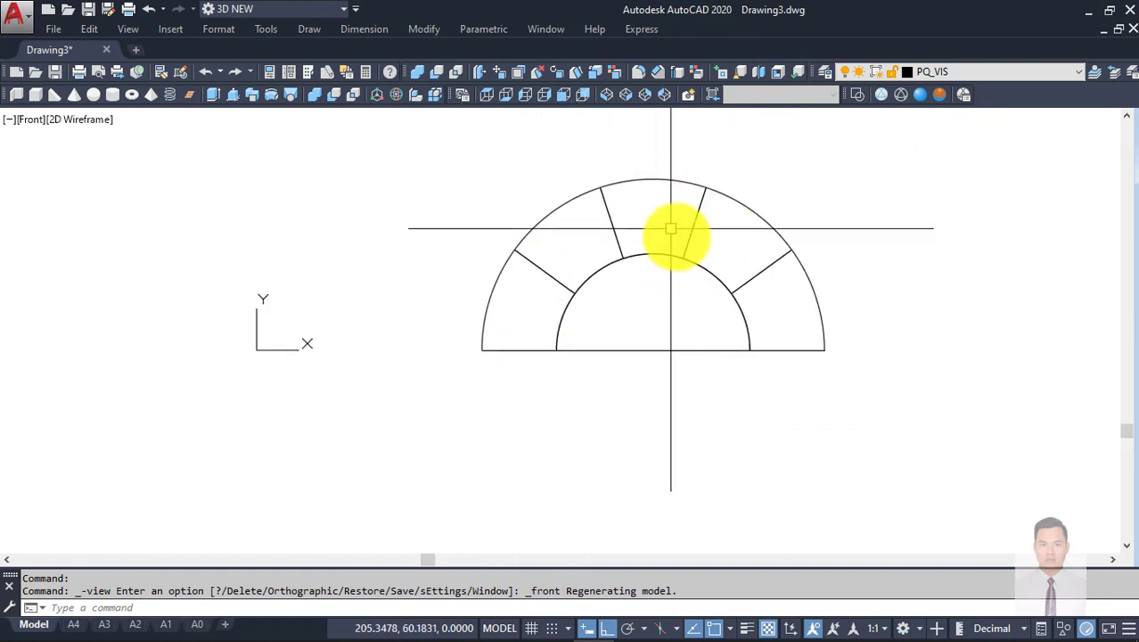
{"action": "scroll", "coordinate": [677, 258], "scroll_direction": "down", "scroll_amount": 5}
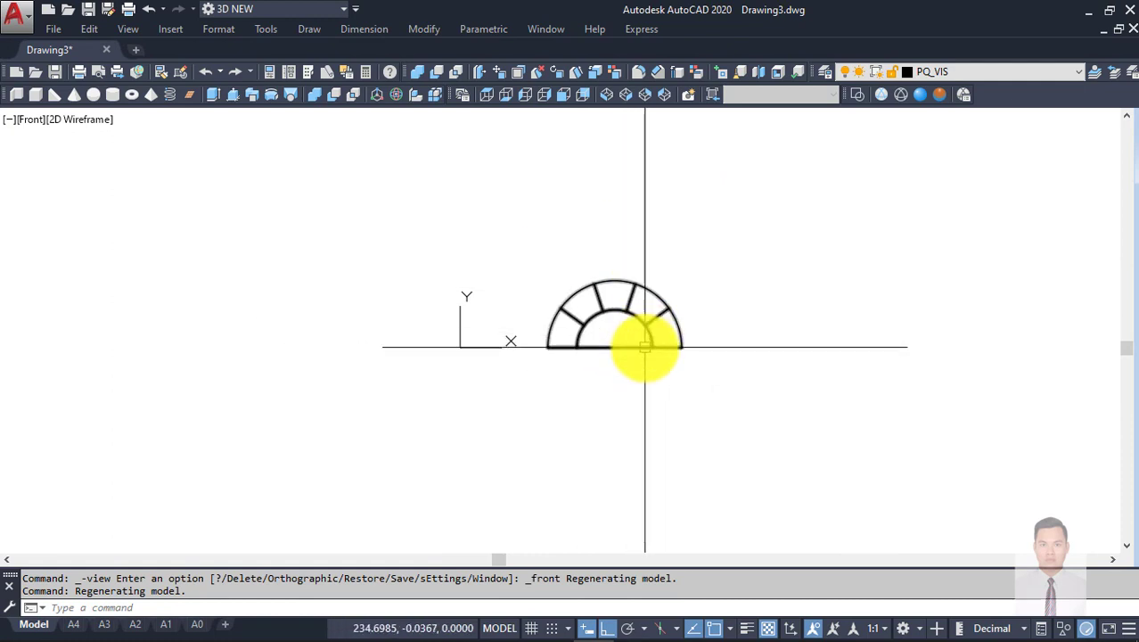
{"action": "middle_click_drag", "start_coordinate": [661, 294], "coordinate": [626, 301]}
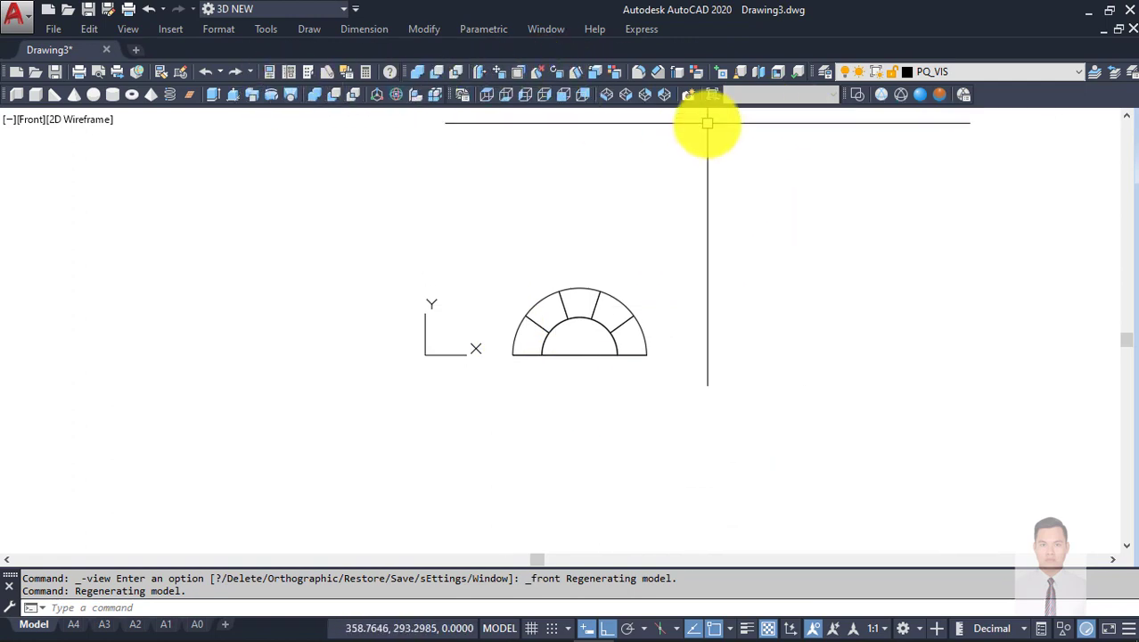
{"action": "middle_click_drag", "start_coordinate": [619, 289], "coordinate": [637, 274]}
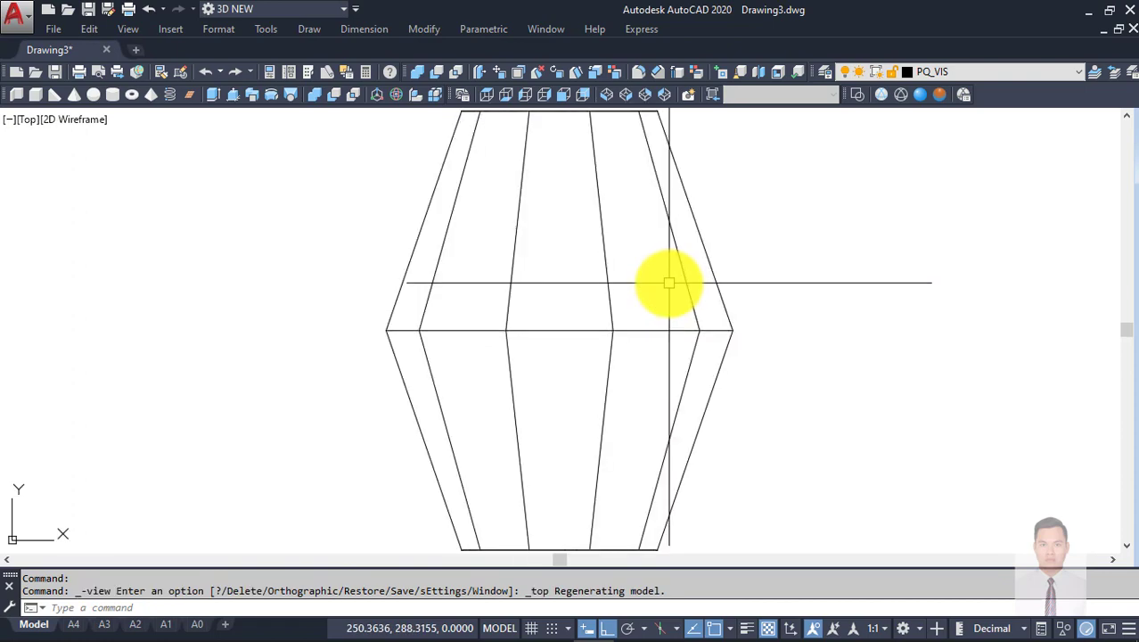
{"action": "scroll", "coordinate": [695, 267], "scroll_direction": "down", "scroll_amount": 7}
{"action": "middle_click_drag", "start_coordinate": [648, 285], "coordinate": [551, 326]}
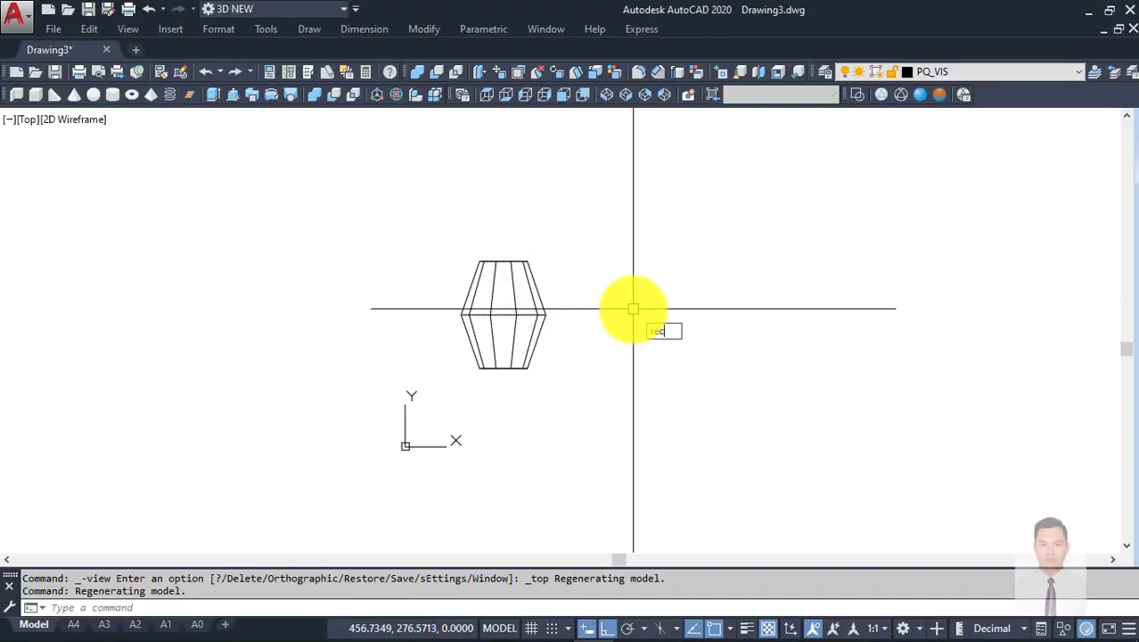
Step: Draw a 224 × 160 rectangle with 20-radius filleted corners beside the solid
{"action": "key", "text": "Return"}
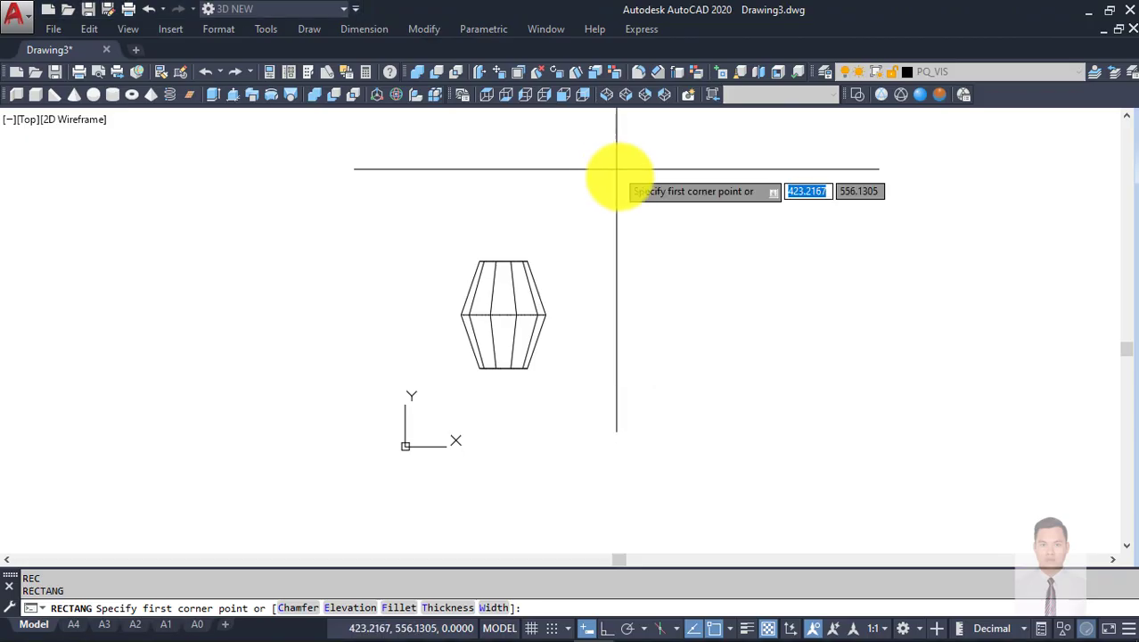
{"action": "left_click", "coordinate": [621, 366]}
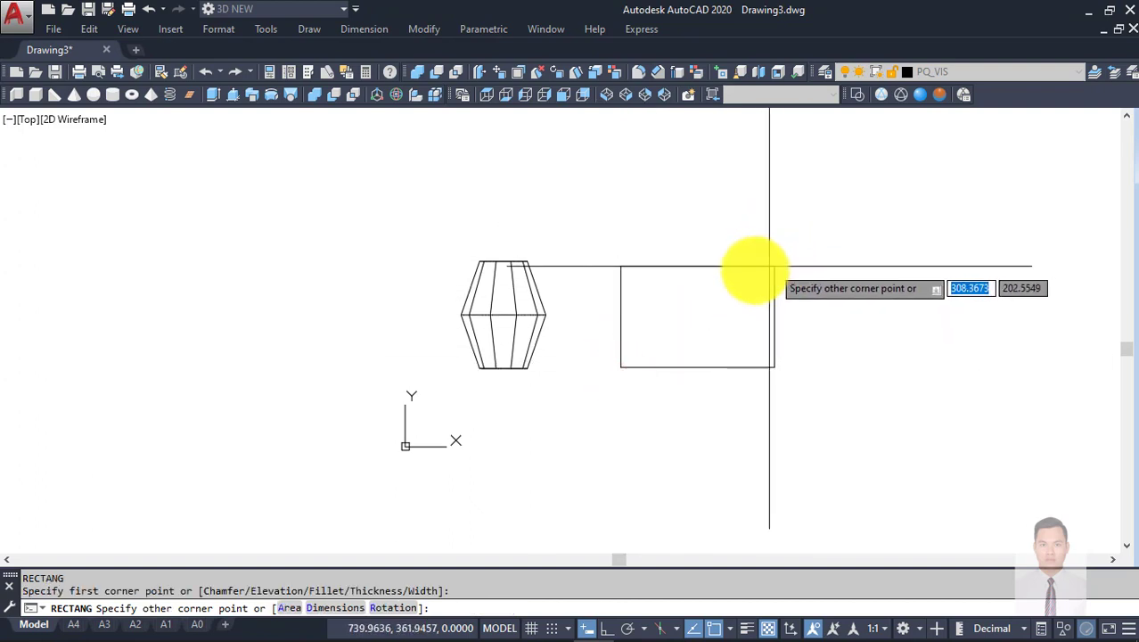
{"action": "key", "text": "Escape"}
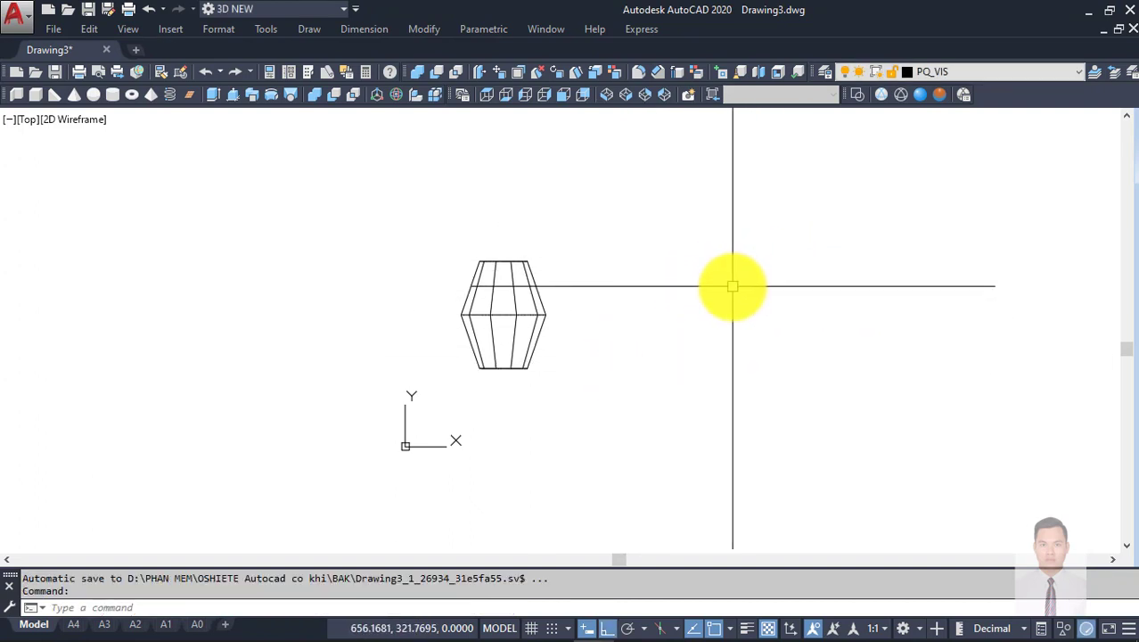
{"action": "type", "text": "REC"}
{"action": "key", "text": "Return"}
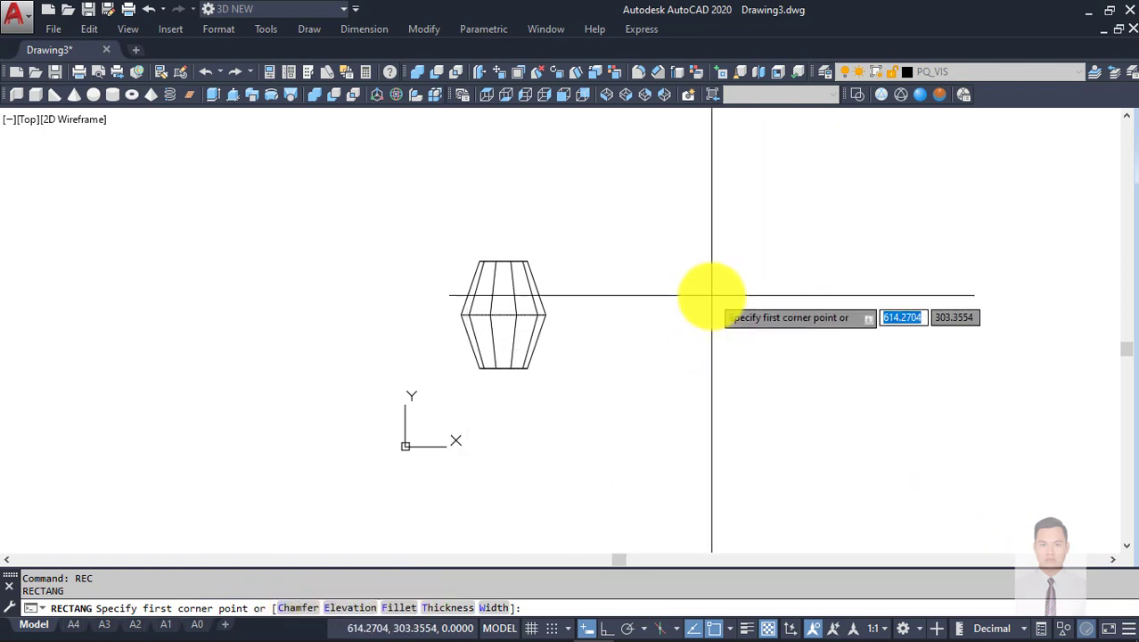
{"action": "key", "text": "Return"}
{"action": "type", "text": "20"}
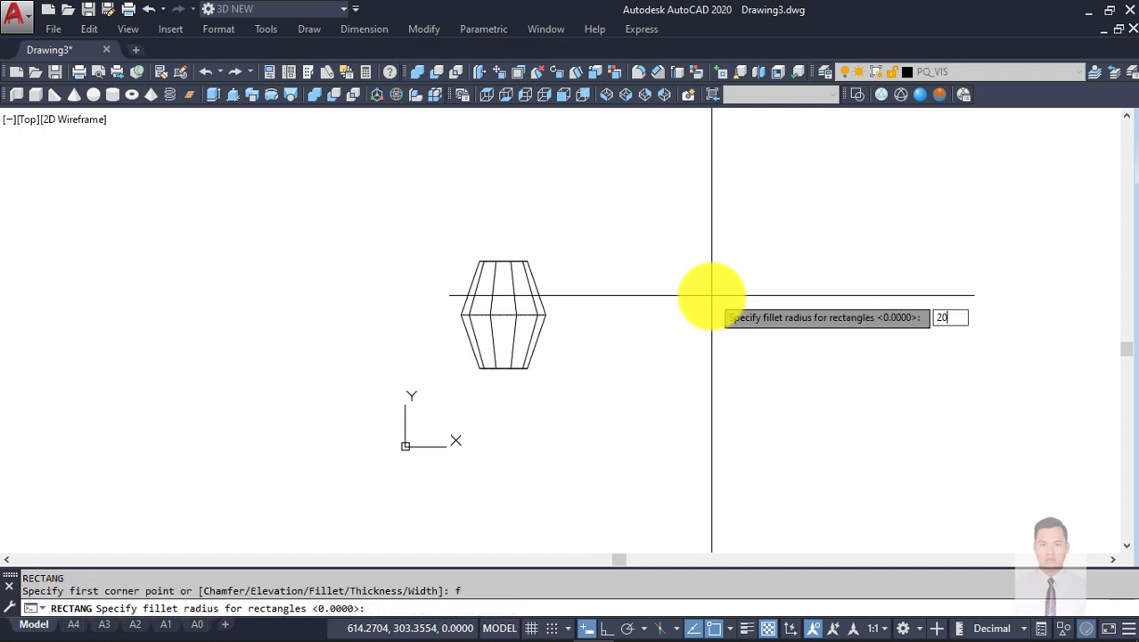
{"action": "key", "text": "Return"}
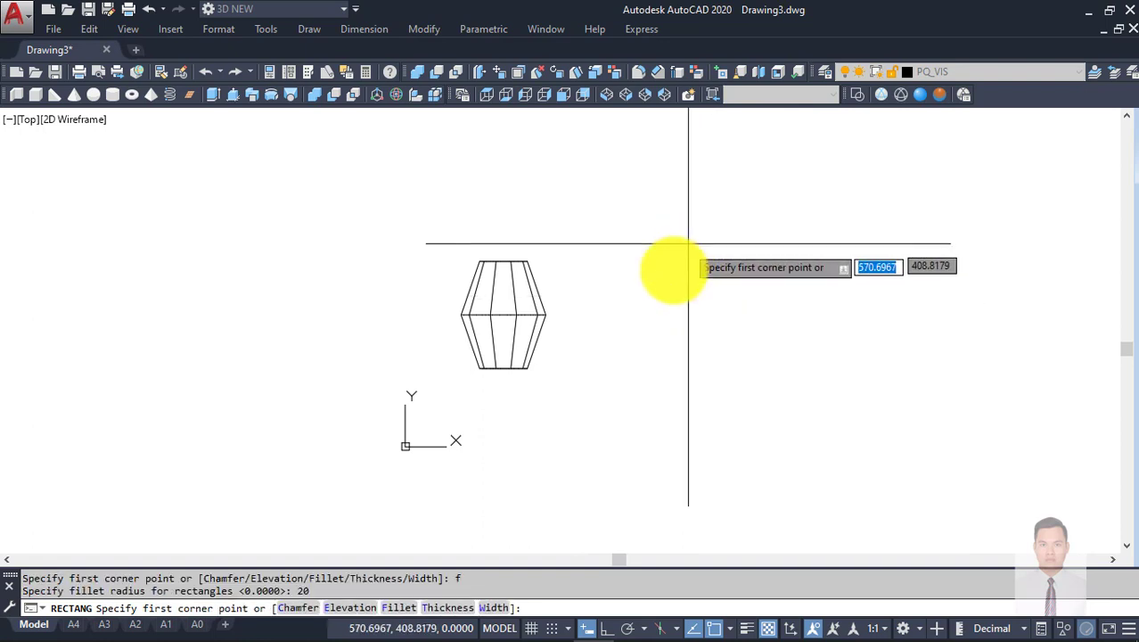
{"action": "left_click", "coordinate": [629, 399]}
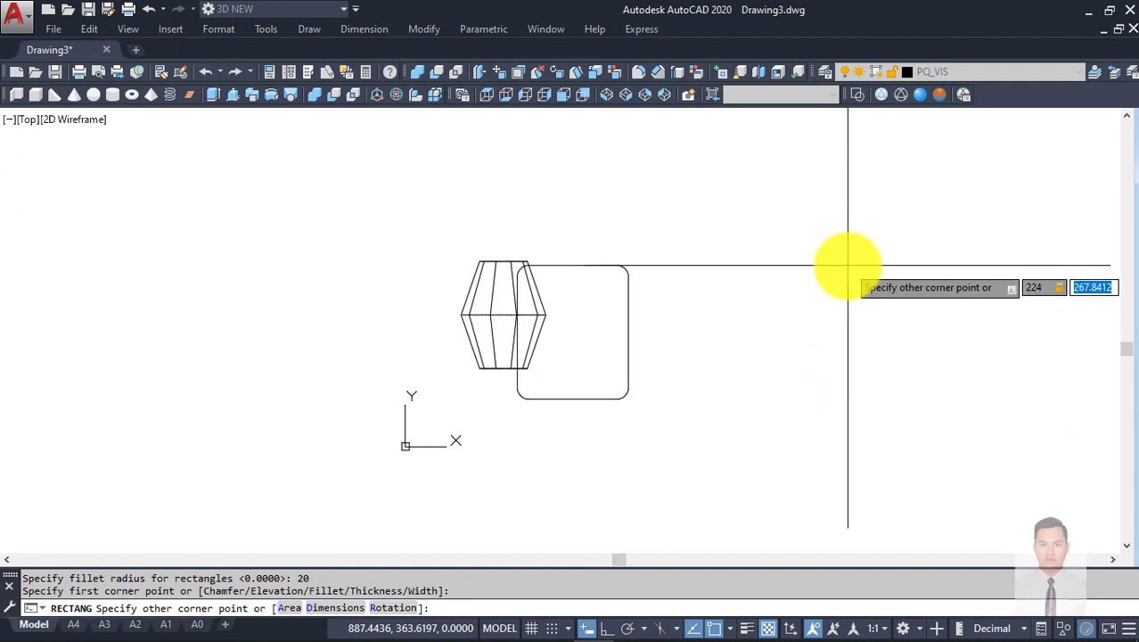
{"action": "type", "text": "0"}
{"action": "key", "text": "Return"}
{"action": "scroll", "coordinate": [673, 376], "scroll_direction": "up", "scroll_amount": 2}
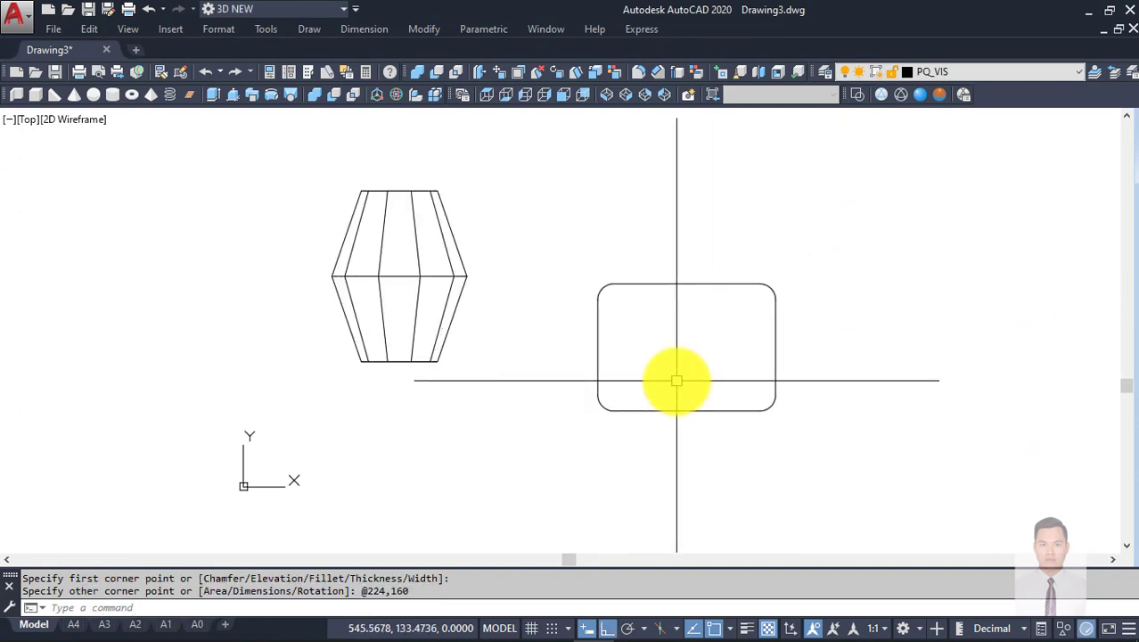
{"action": "middle_click_drag", "start_coordinate": [709, 279], "coordinate": [650, 221]}
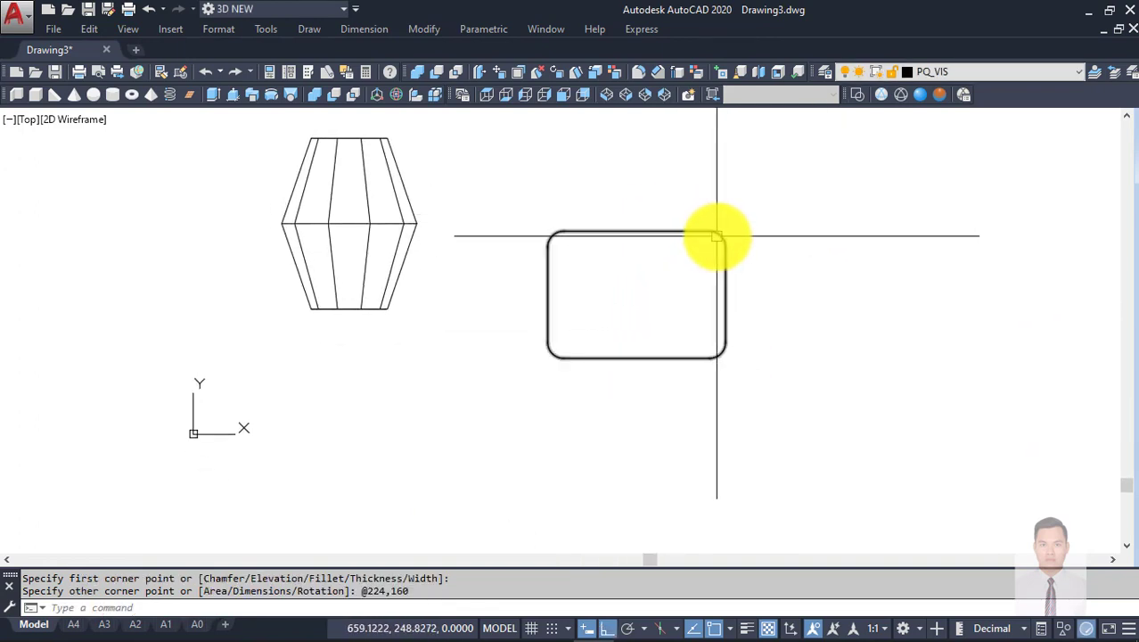
{"action": "middle_click_drag", "start_coordinate": [570, 336], "coordinate": [569, 326]}
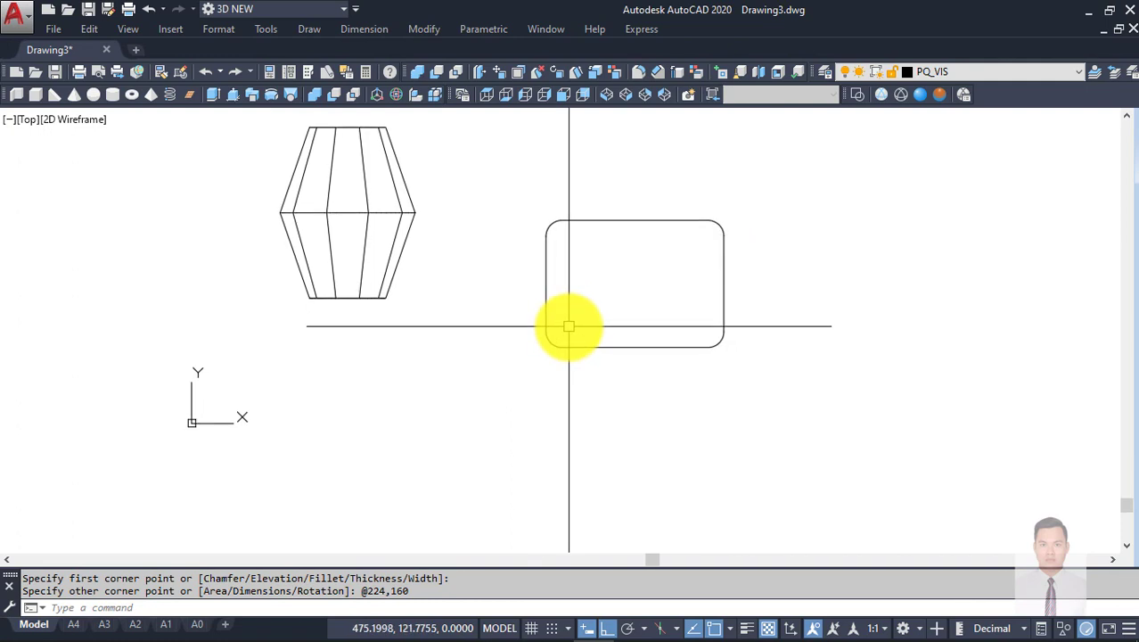
{"action": "type", "text": "REC"}
Step: Reset the rectangle fillet radius to 0 and cancel the command
{"action": "key", "text": "Return"}
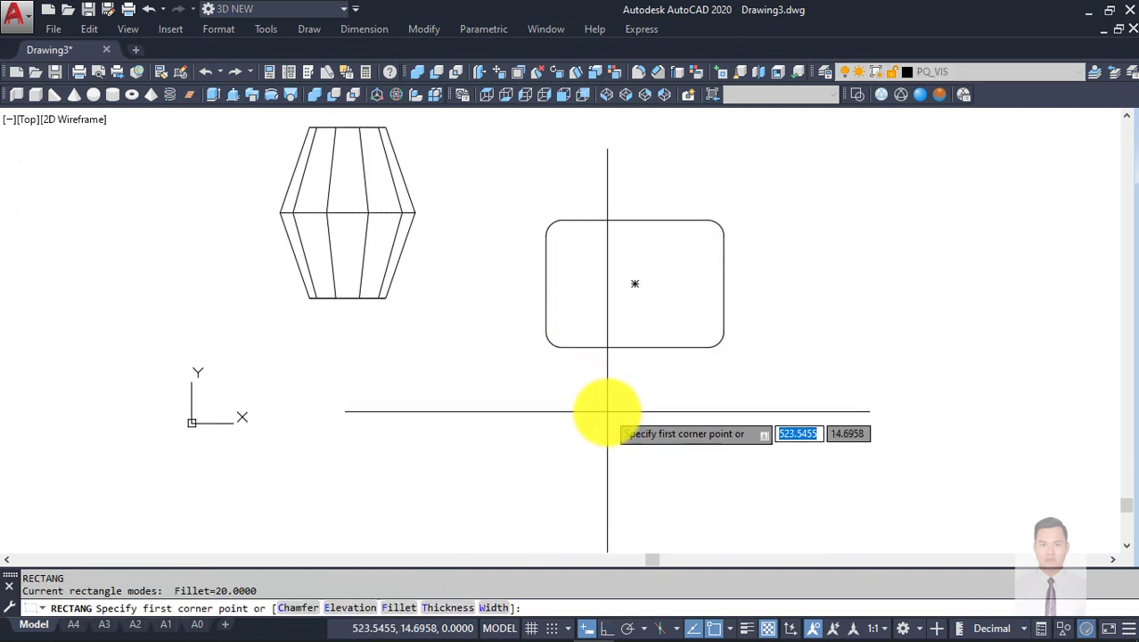
{"action": "type", "text": "f"}
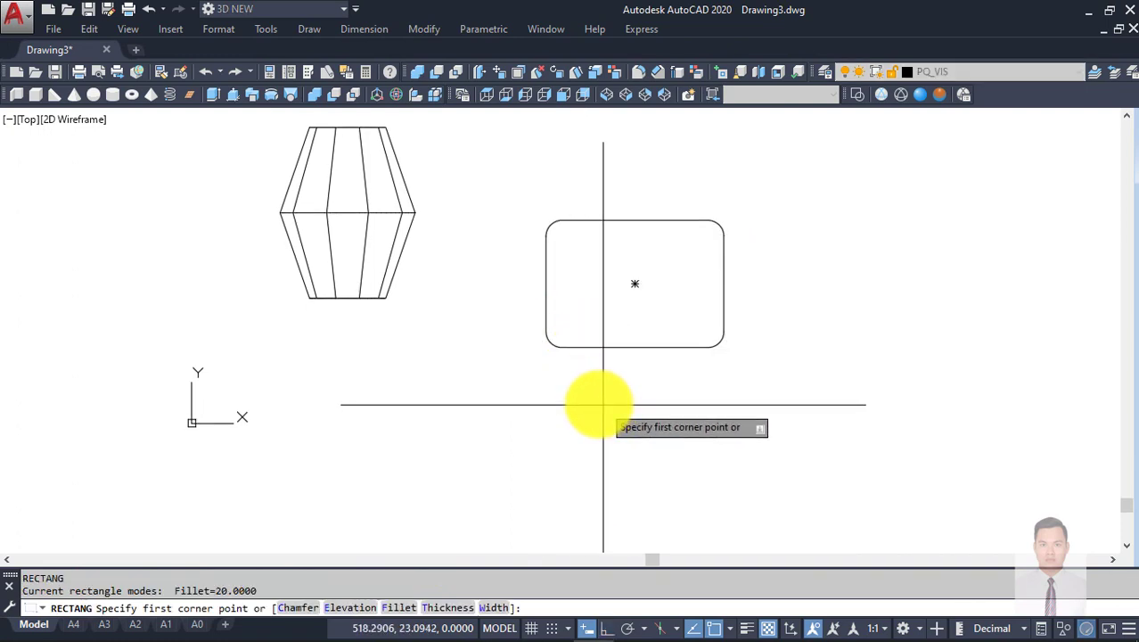
{"action": "key", "text": "Return"}
{"action": "type", "text": "0"}
{"action": "key", "text": "Return"}
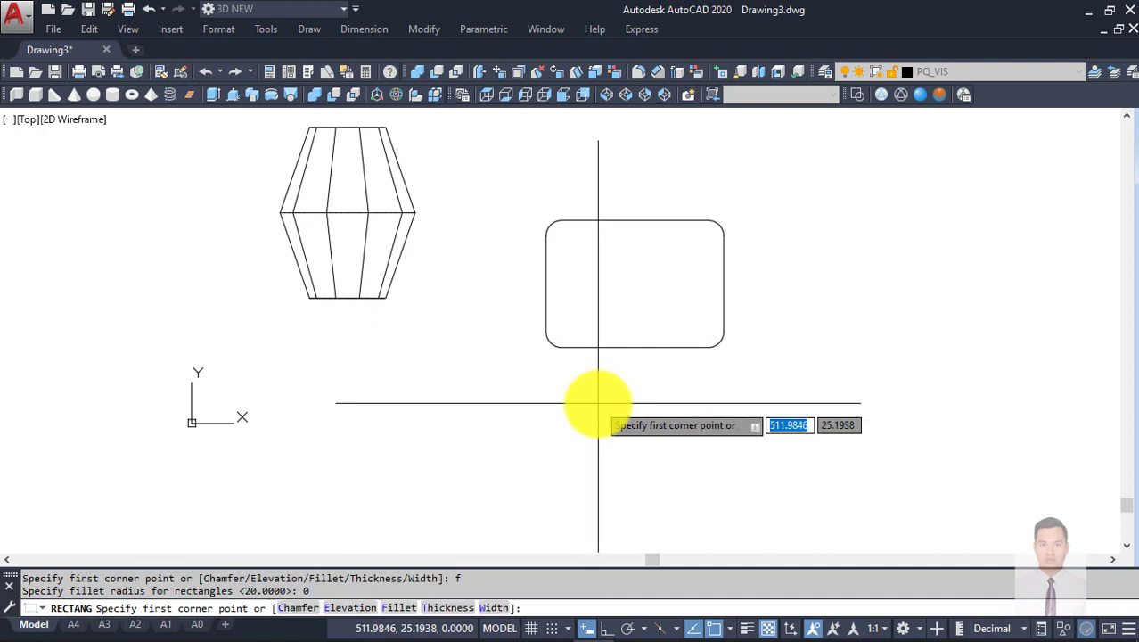
{"action": "key", "text": "Escape"}
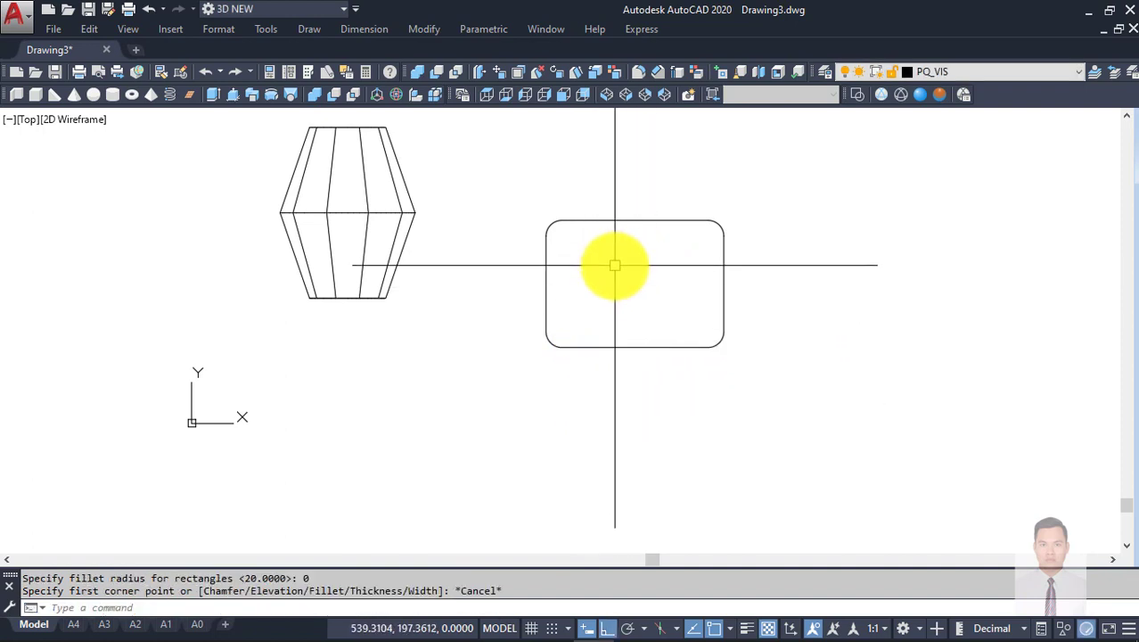
{"action": "scroll", "coordinate": [613, 268], "scroll_direction": "down", "scroll_amount": 2}
Step: Select the rounded rectangle and start moving it, then cancel the move
{"action": "left_click", "coordinate": [712, 282]}
{"action": "left_click", "coordinate": [668, 240]}
{"action": "type", "text": "M"}
{"action": "key", "text": "Return"}
{"action": "left_click", "coordinate": [744, 286]}
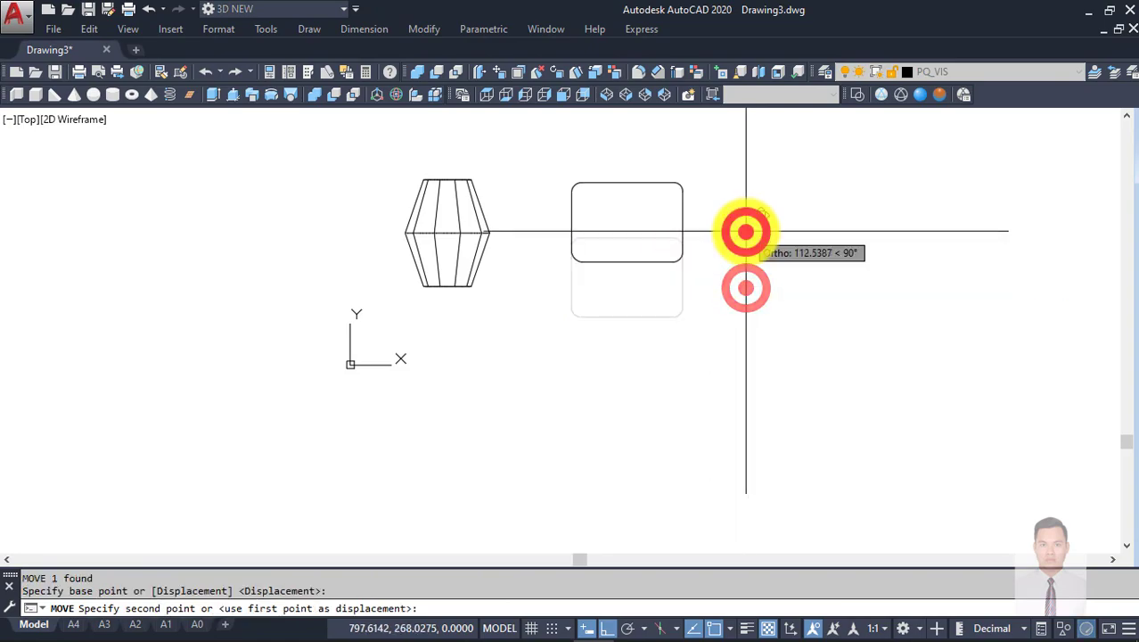
{"action": "key", "text": "Escape"}
Step: Check the plate's top view in the PDF, then recentre the rectangle in AutoCAD
{"action": "key", "text": "alt+Tab"}
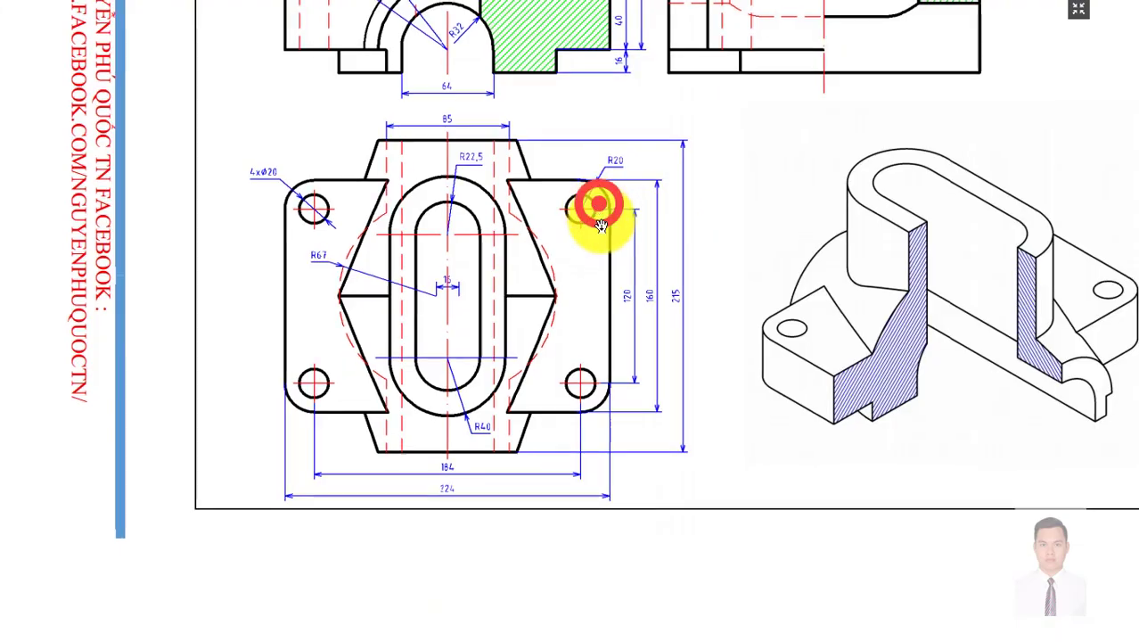
{"action": "left_click_drag", "start_coordinate": [602, 204], "coordinate": [614, 293]}
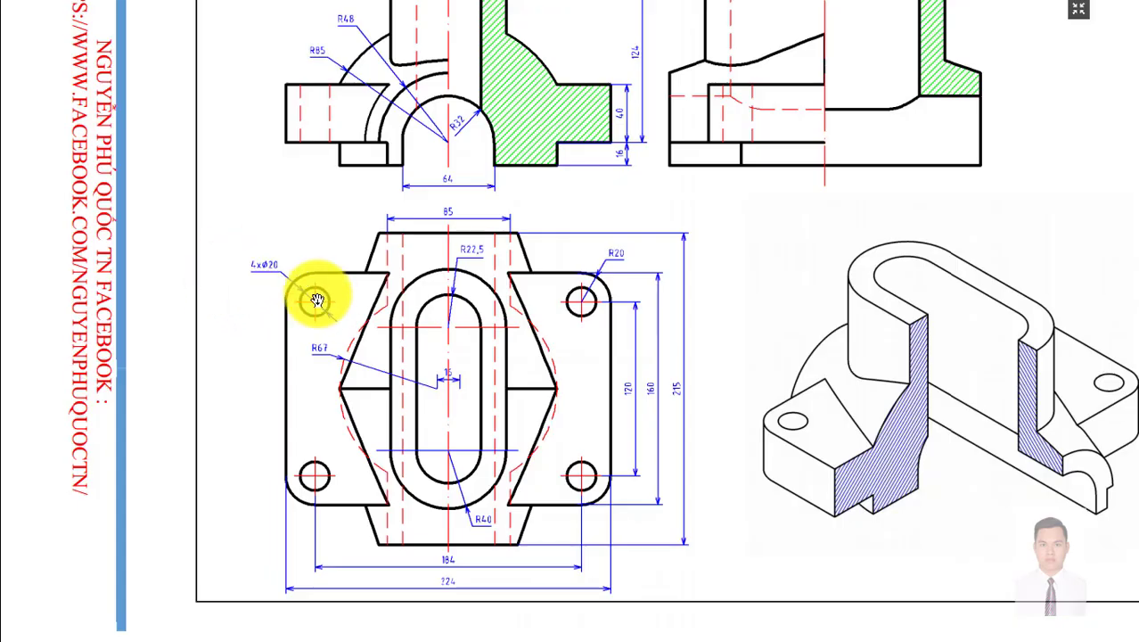
{"action": "key", "text": "alt+Tab"}
{"action": "scroll", "coordinate": [648, 272], "scroll_direction": "up", "scroll_amount": 4}
{"action": "middle_click_drag", "start_coordinate": [584, 208], "coordinate": [536, 366]}
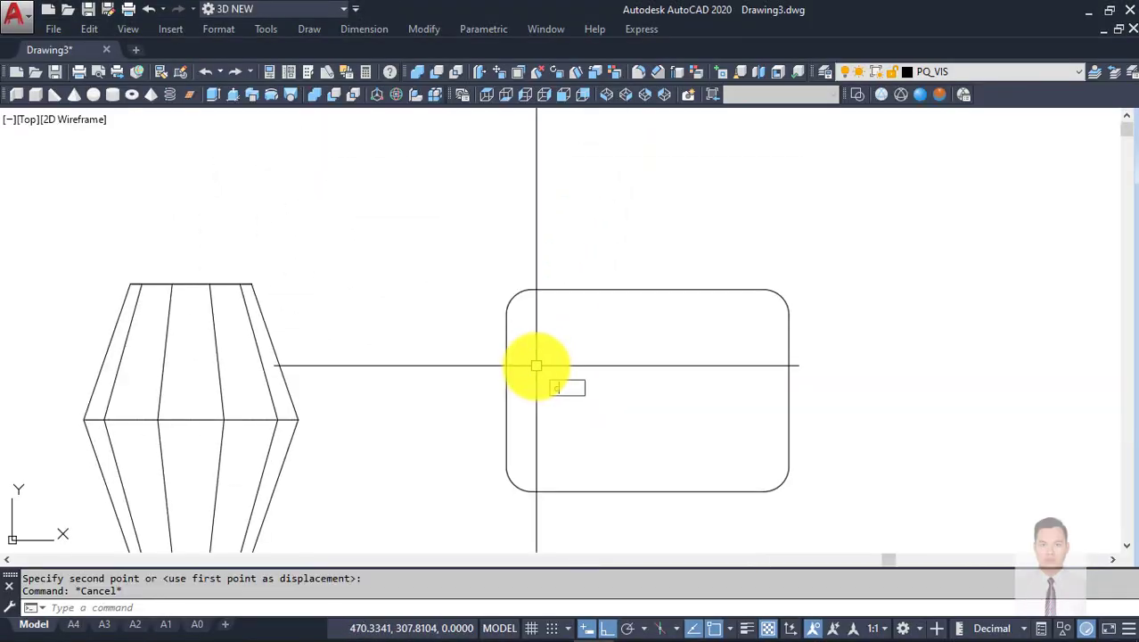
Step: Draw a radius-10 hole circle at the top-left corner and mirror it to the top-right
{"action": "key", "text": "Return"}
{"action": "left_click", "coordinate": [529, 311]}
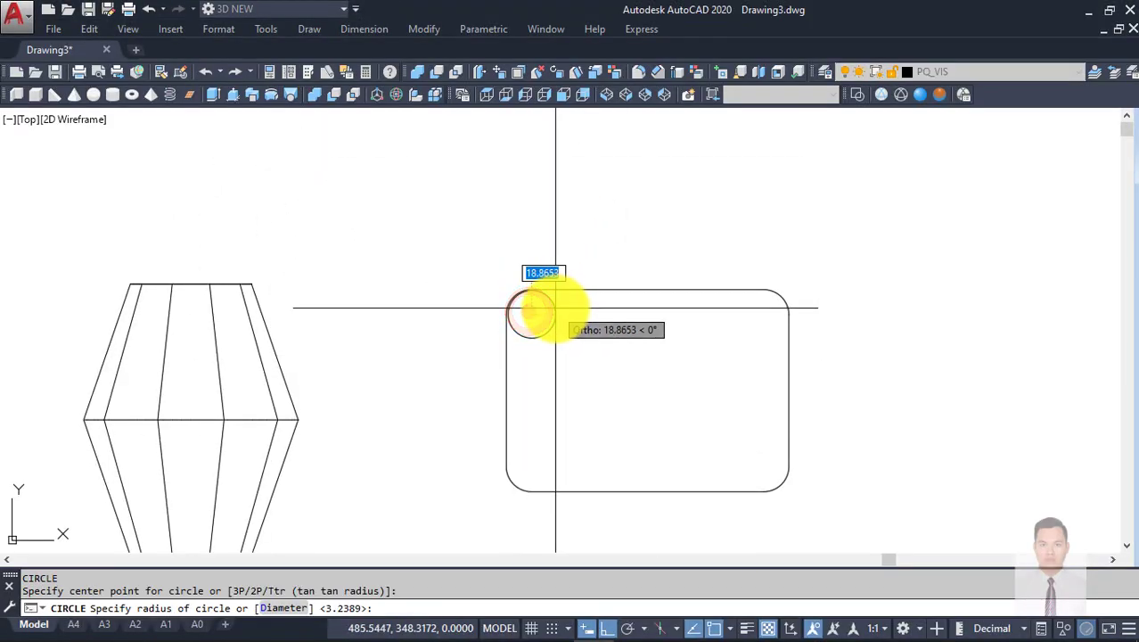
{"action": "key", "text": "Return"}
{"action": "left_click", "coordinate": [560, 349]}
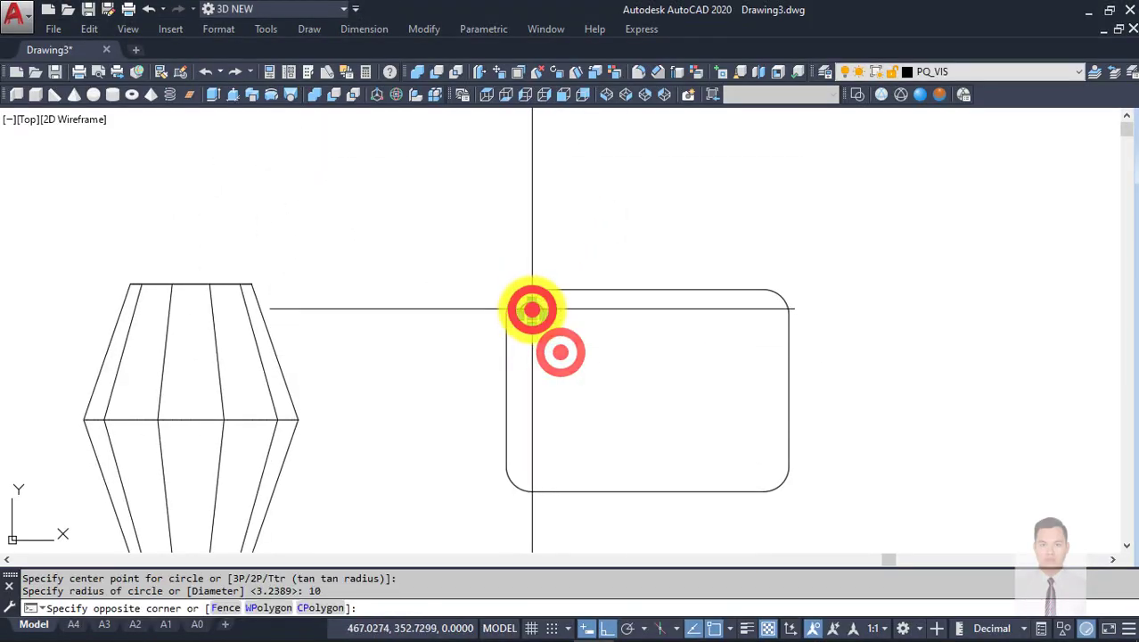
{"action": "left_click", "coordinate": [529, 305]}
{"action": "type", "text": "mi"}
{"action": "key", "text": "Return"}
{"action": "left_click", "coordinate": [648, 287]}
{"action": "left_click", "coordinate": [647, 212]}
{"action": "key", "text": "Return"}
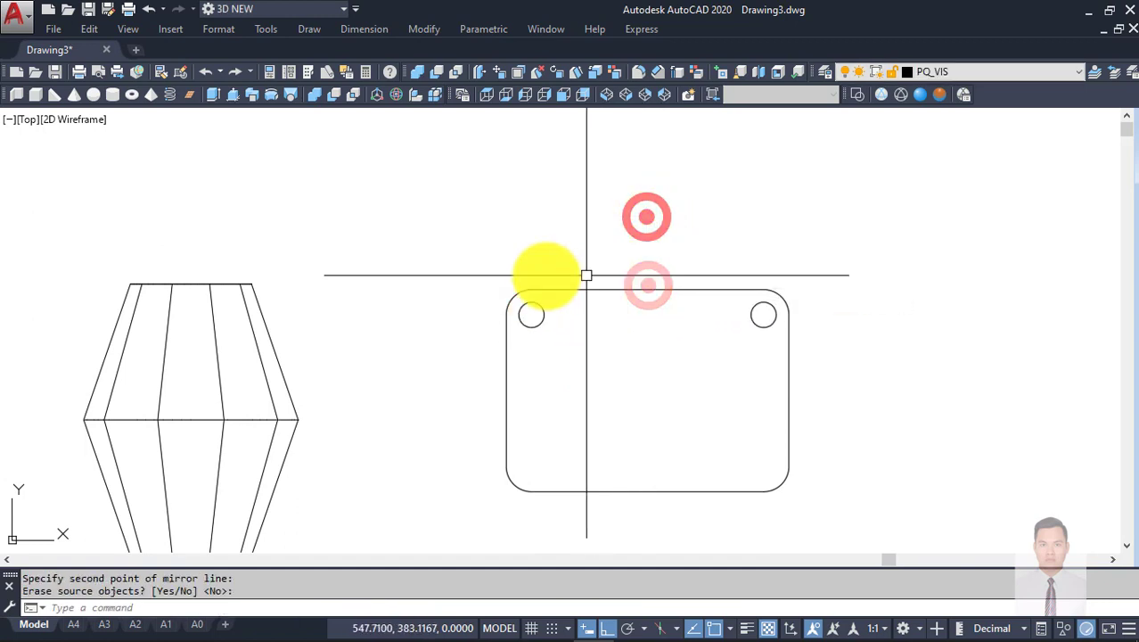
Step: Mirror the two top circles across the horizontal centre line to complete four holes
{"action": "left_click", "coordinate": [440, 224]}
{"action": "left_click", "coordinate": [845, 383]}
{"action": "key", "text": "Return"}
{"action": "left_click", "coordinate": [787, 389]}
{"action": "left_click", "coordinate": [856, 445]}
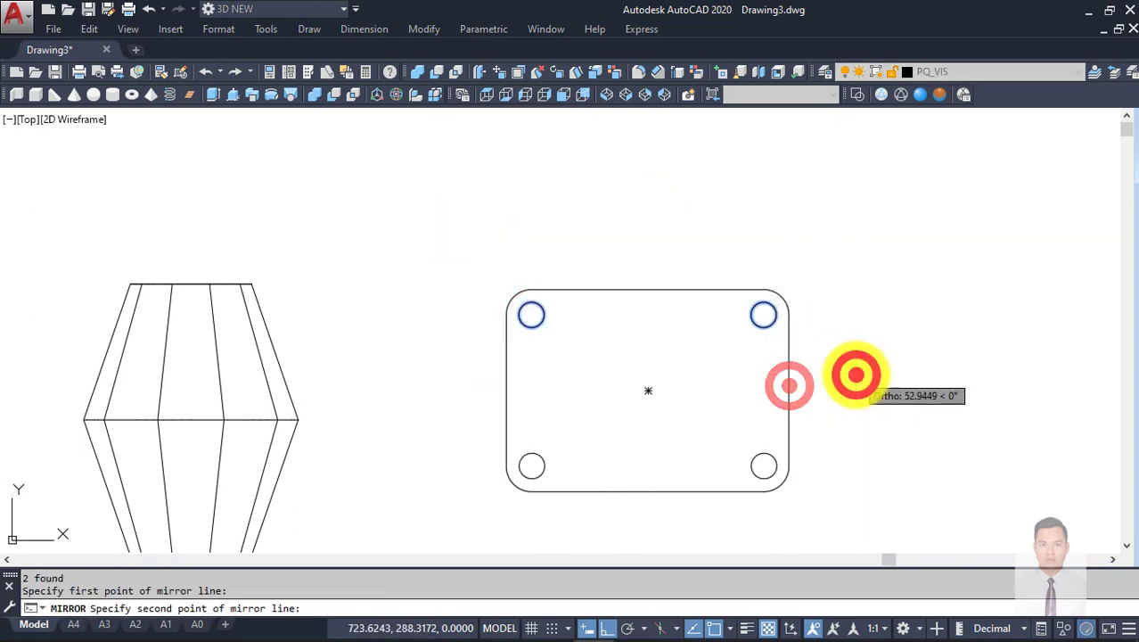
{"action": "key", "text": "Return"}
{"action": "scroll", "coordinate": [849, 365], "scroll_direction": "down", "scroll_amount": 4}
{"action": "mouse_move", "coordinate": [849, 365]}
{"action": "middle_mouse_down"}
{"action": "mouse_move", "coordinate": [724, 382]}
{"action": "mouse_move", "coordinate": [679, 224]}
{"action": "middle_mouse_up"}
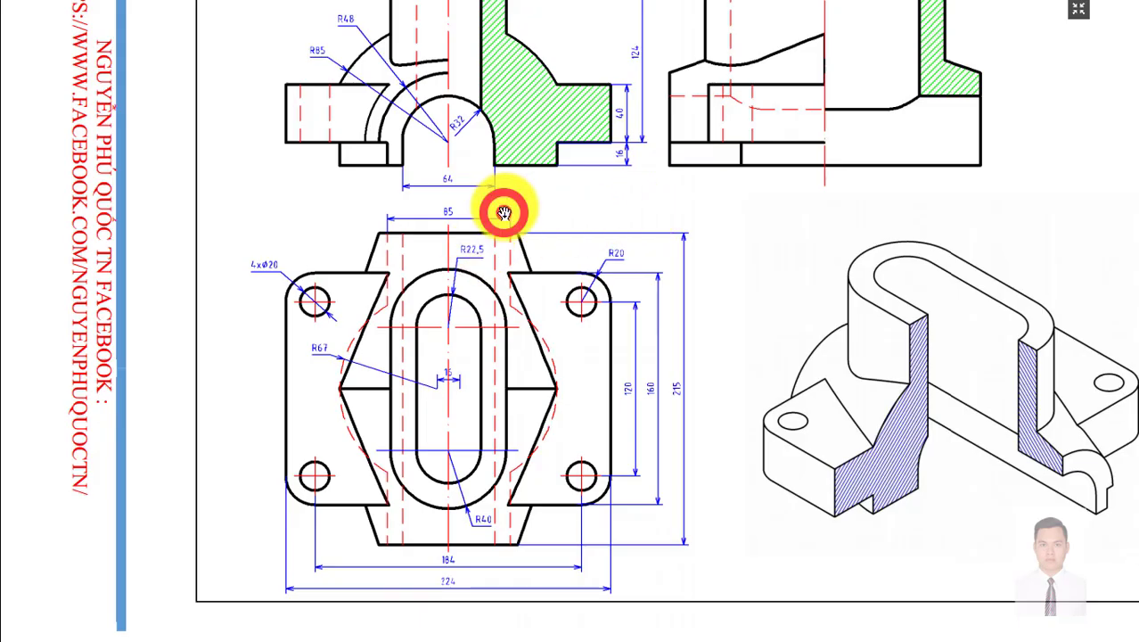
{"action": "mouse_move", "coordinate": [503, 204]}
{"action": "left_mouse_down"}
{"action": "mouse_move", "coordinate": [496, 262]}
{"action": "mouse_move", "coordinate": [525, 191]}
{"action": "left_mouse_up"}
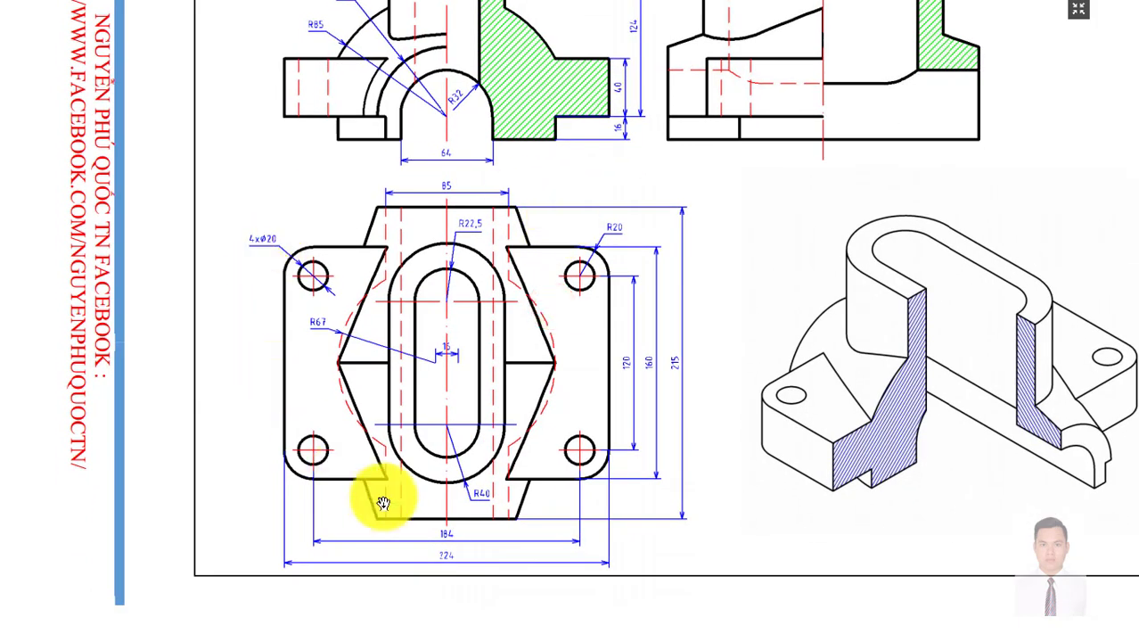
{"action": "left_click_drag", "start_coordinate": [523, 256], "coordinate": [526, 291]}
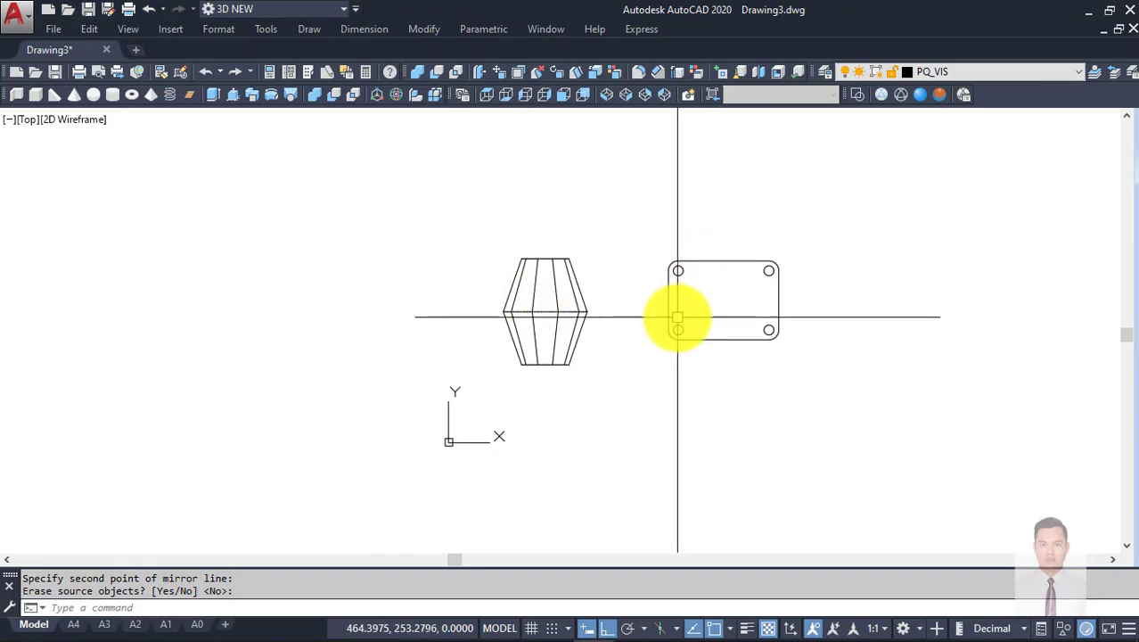
Step: Check the plate's 40 height in the PDF drawing and return to the model
{"action": "key", "text": "Return"}
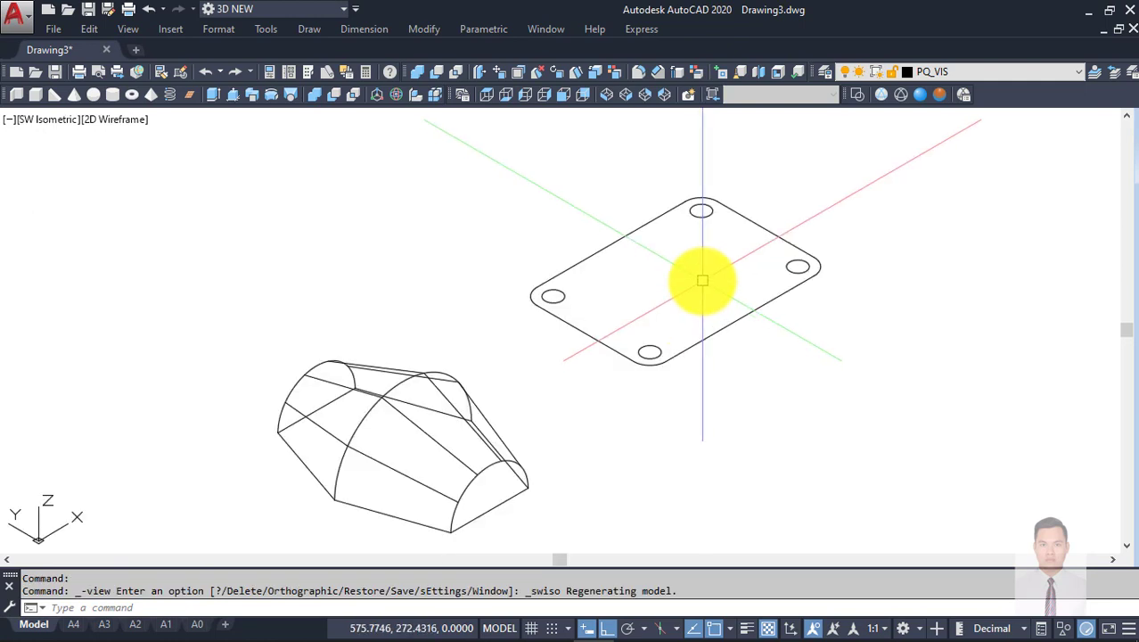
{"action": "scroll", "coordinate": [713, 289], "scroll_direction": "down", "scroll_amount": 3}
{"action": "scroll", "coordinate": [689, 338], "scroll_direction": "up", "scroll_amount": 5}
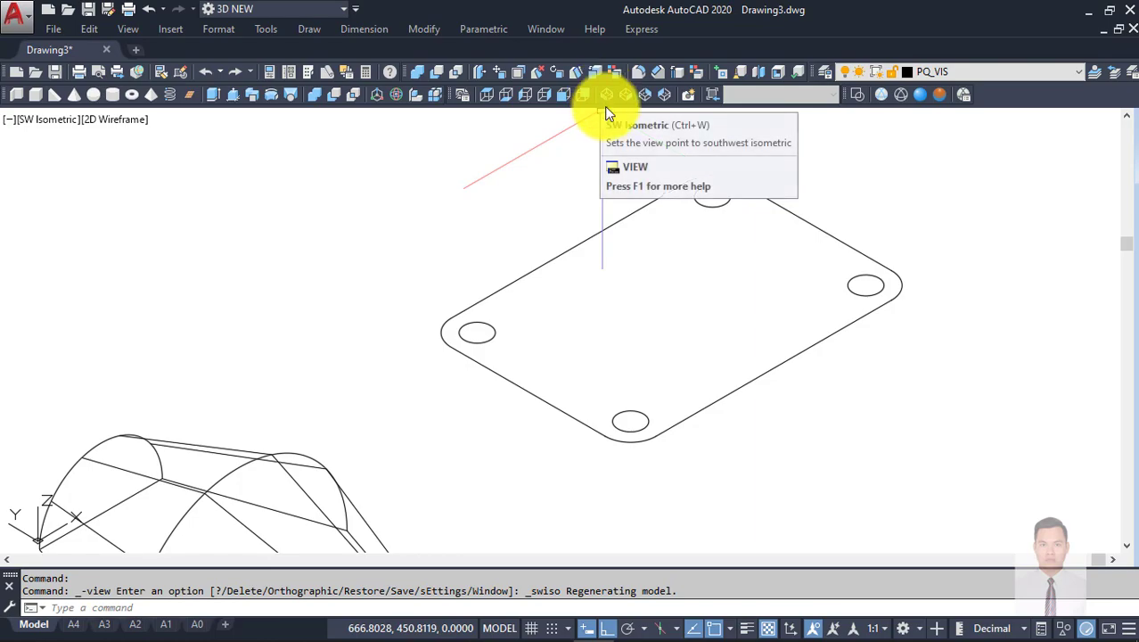
{"action": "scroll", "coordinate": [666, 266], "scroll_direction": "down", "scroll_amount": 4}
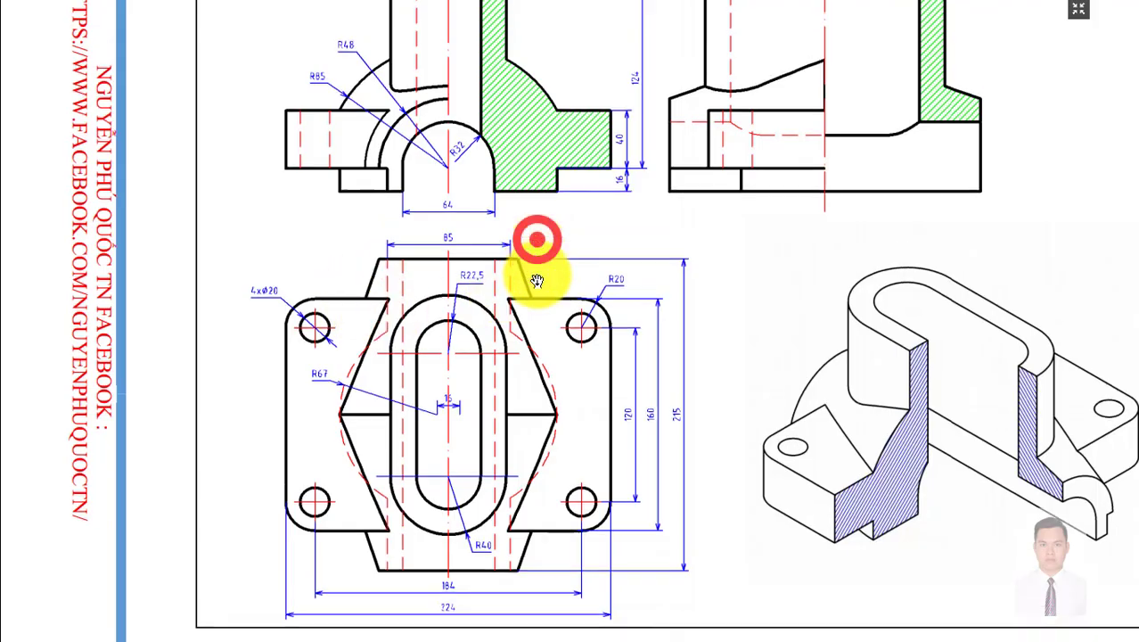
{"action": "scroll", "coordinate": [533, 235], "scroll_direction": "up", "scroll_amount": 1}
{"action": "scroll", "coordinate": [625, 196], "scroll_direction": "up", "scroll_amount": 3}
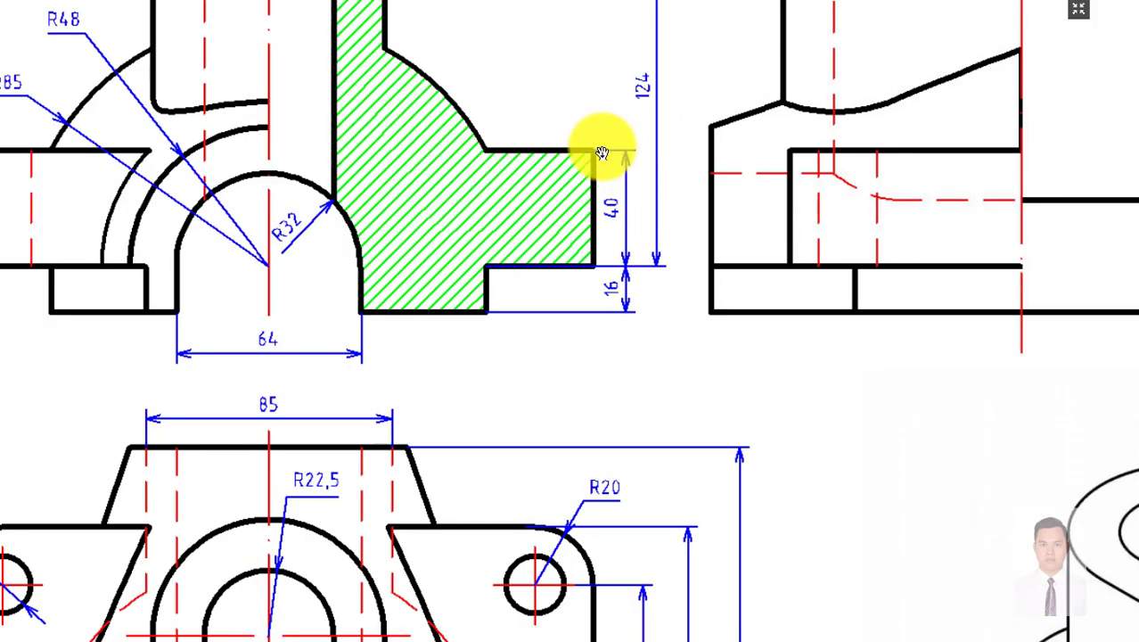
{"action": "scroll", "coordinate": [602, 153], "scroll_direction": "down", "scroll_amount": 3}
{"action": "key", "text": "alt+Tab"}
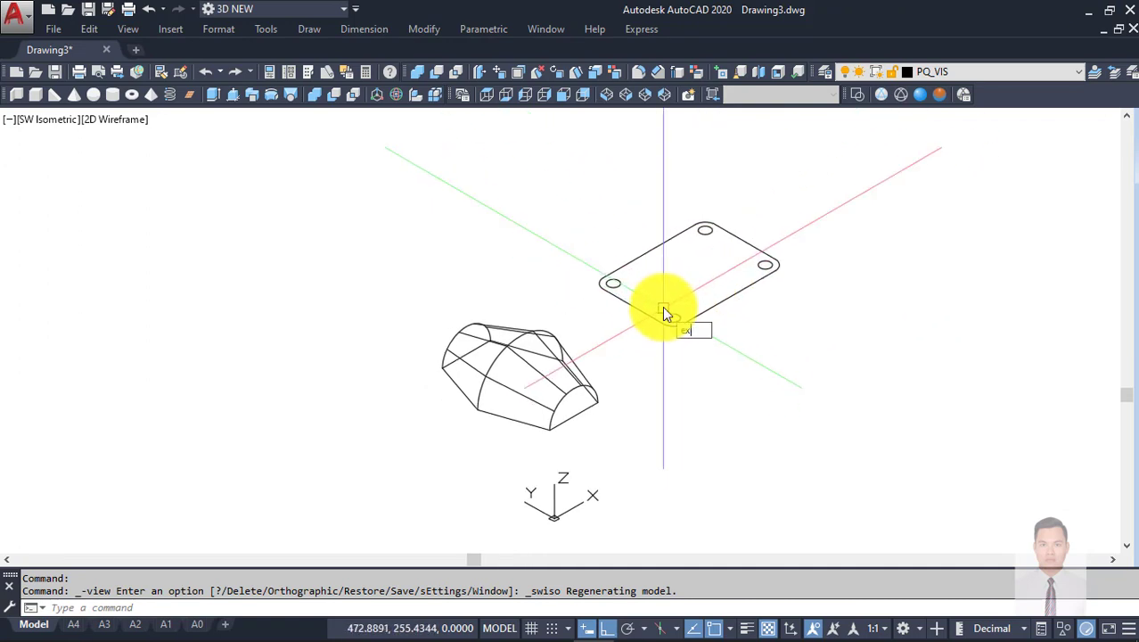
Step: Start EXTRUDE and begin a selection window around the plate outline and holes
{"action": "type", "text": "t"}
{"action": "key", "text": "Return"}
{"action": "left_click", "coordinate": [568, 180]}
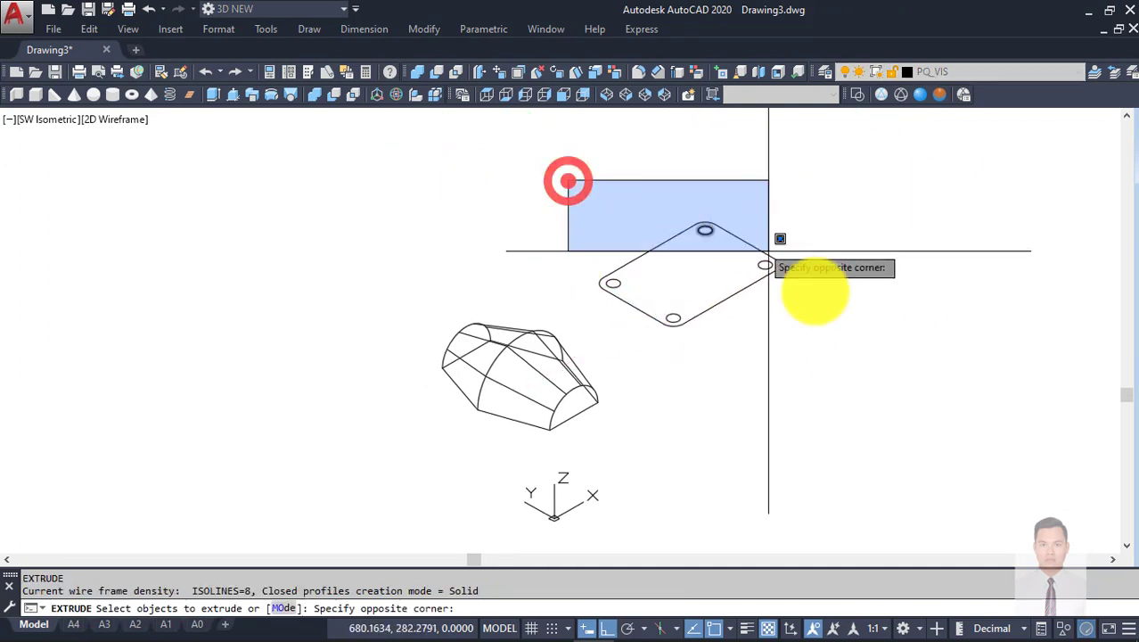
Step: Extrude the plate outline and four hole circles 40 units, then shade them Realistic
{"action": "left_click", "coordinate": [845, 341]}
{"action": "key", "text": "Return"}
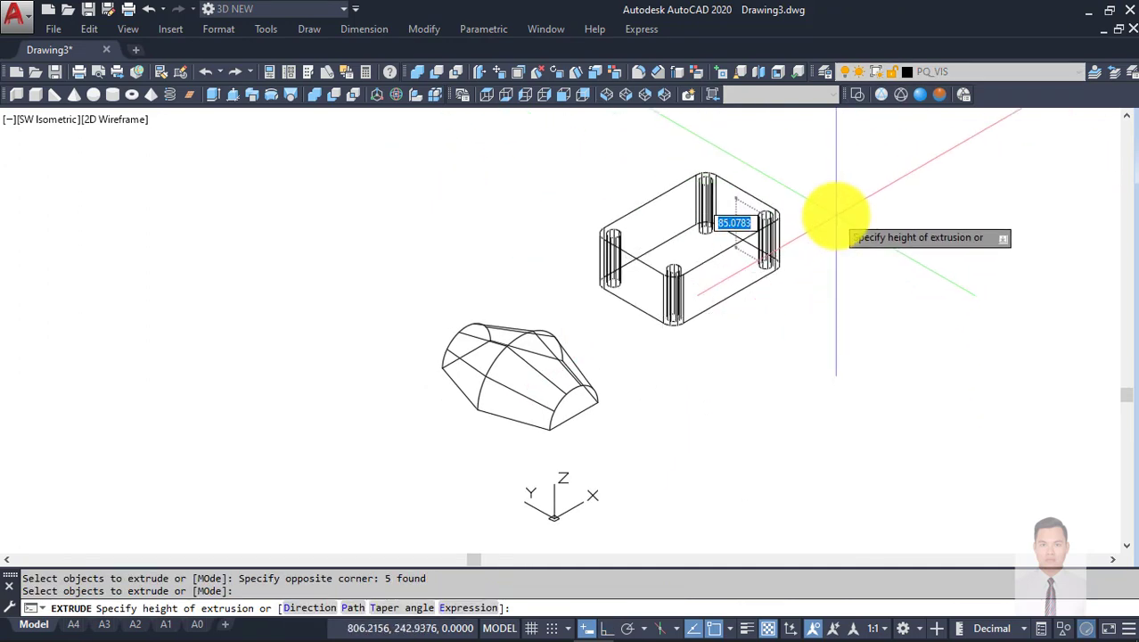
{"action": "type", "text": "40"}
{"action": "key", "text": "Return"}
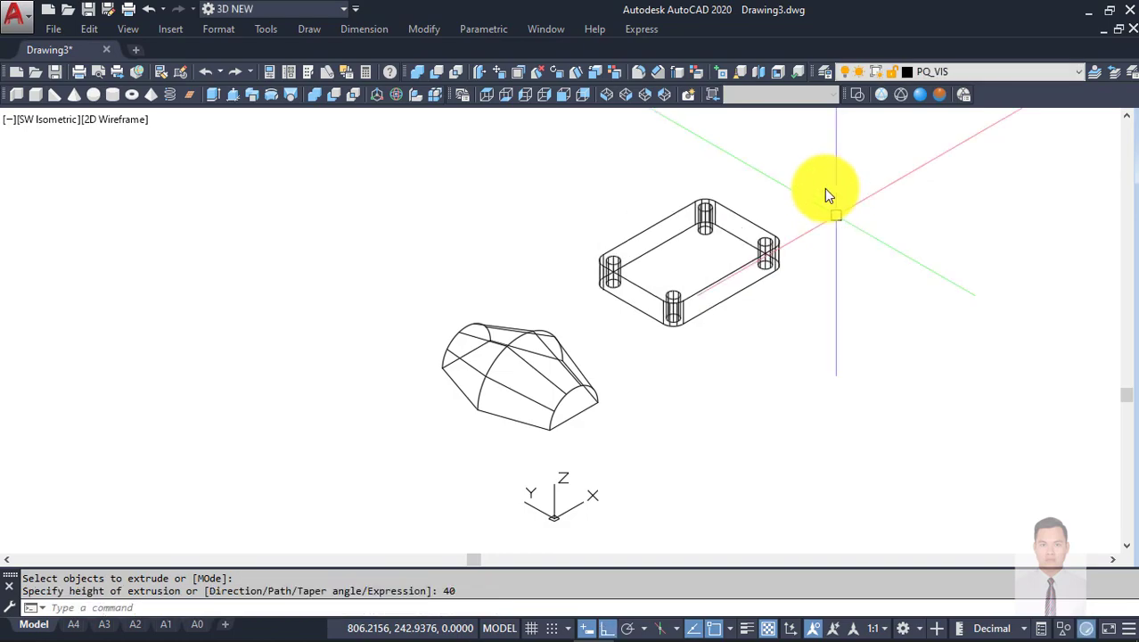
{"action": "key", "text": "alt+Tab"}
{"action": "key", "text": "alt+Tab"}
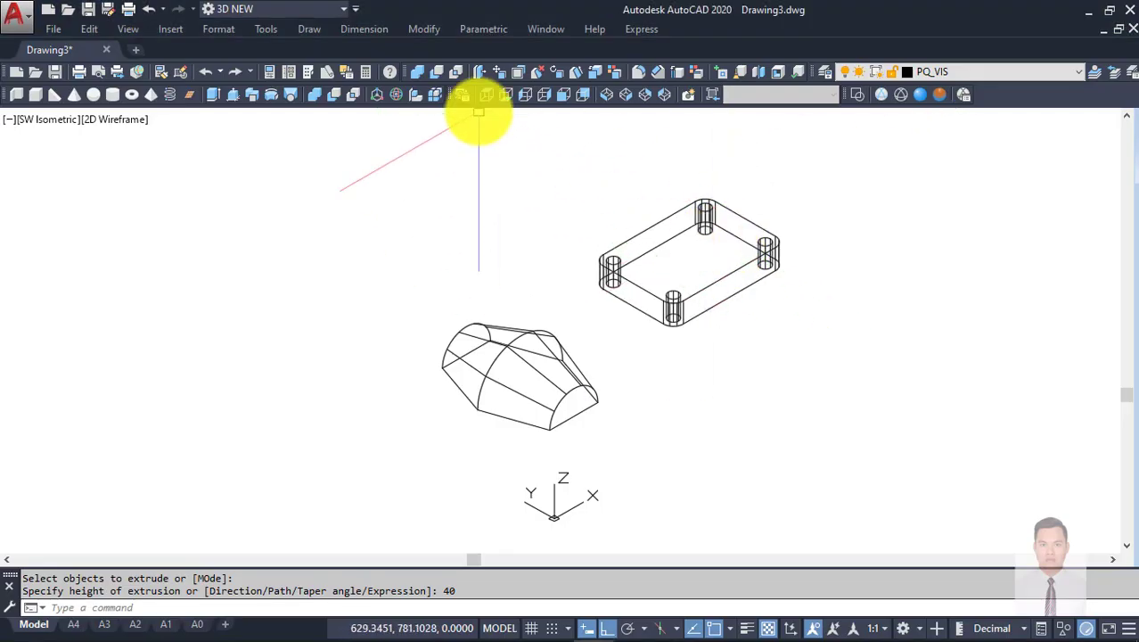
{"action": "left_click", "coordinate": [920, 94]}
{"action": "scroll", "coordinate": [724, 287], "scroll_direction": "up", "scroll_amount": 3}
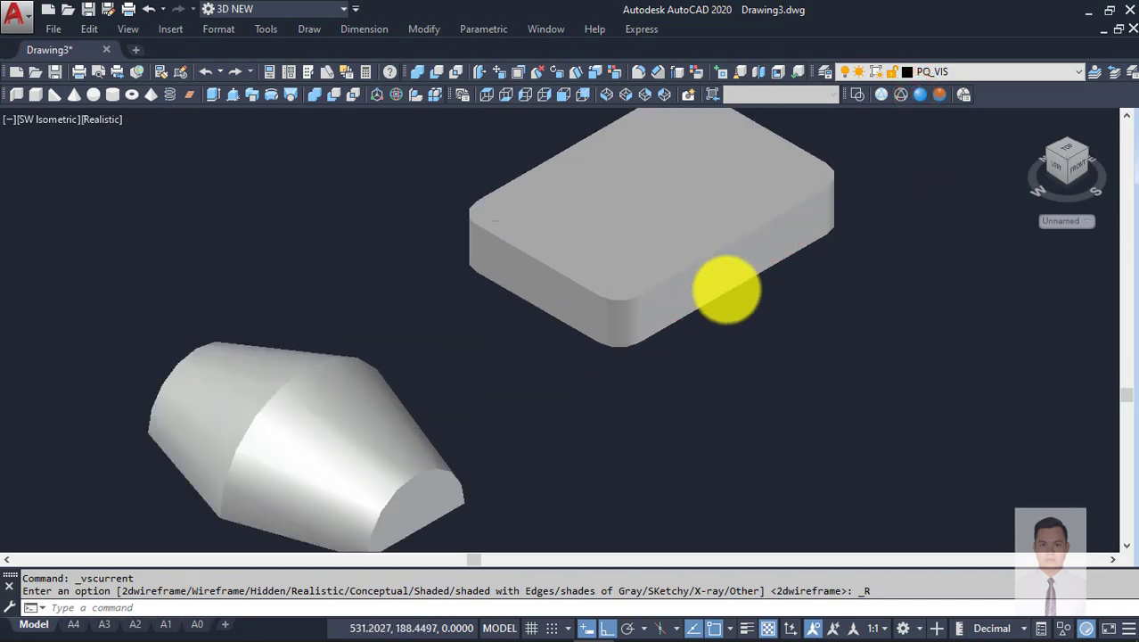
{"action": "middle_click_drag", "start_coordinate": [725, 287], "coordinate": [712, 351]}
Step: Centre the PDF plan view showing the 4×Ø20 holes, then return to AutoCAD
{"action": "key", "text": "alt+Tab"}
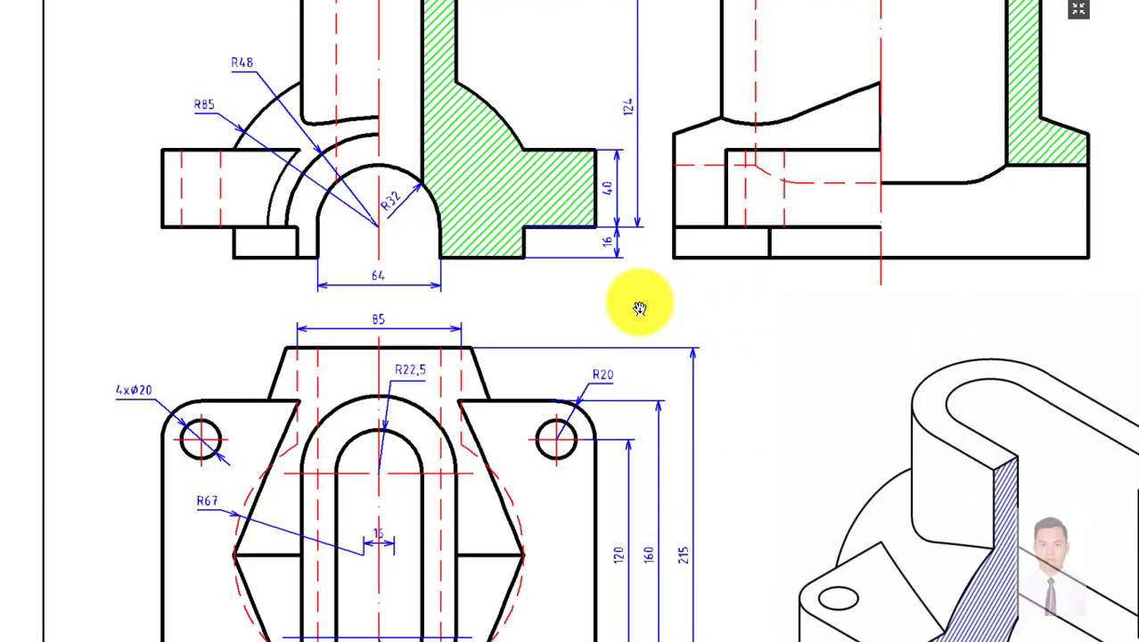
{"action": "left_click_drag", "start_coordinate": [575, 420], "coordinate": [599, 181]}
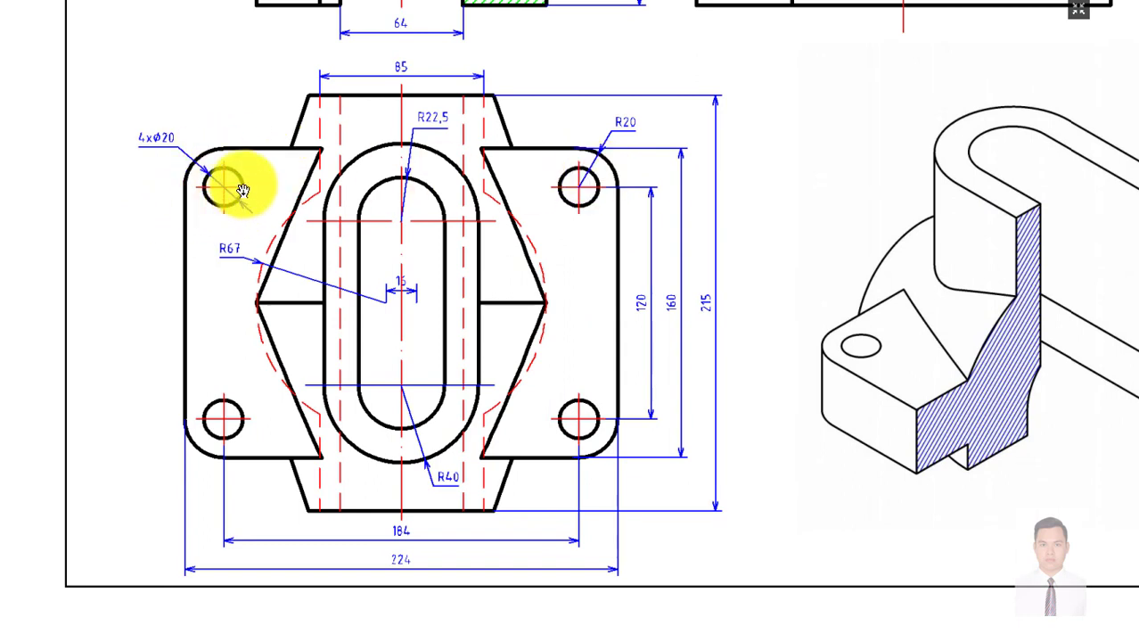
{"action": "key", "text": "alt+Tab"}
Step: Move the extruded plate aside to expose the four hole cylinders
{"action": "left_click", "coordinate": [732, 330]}
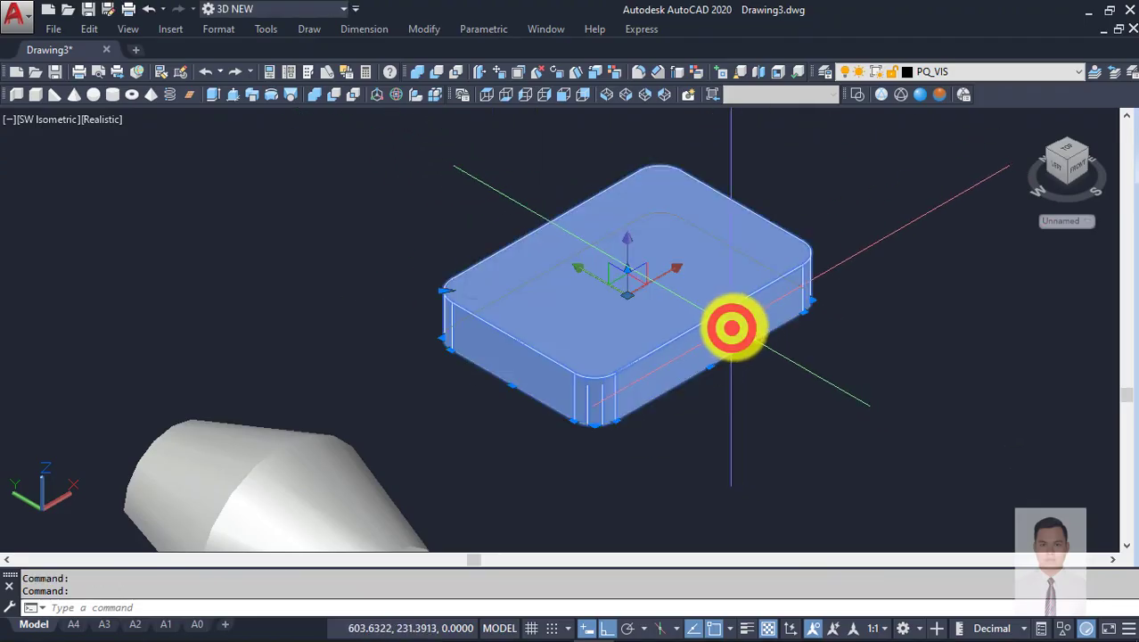
{"action": "scroll", "coordinate": [657, 383], "scroll_direction": "down", "scroll_amount": 4}
{"action": "scroll", "coordinate": [731, 371], "scroll_direction": "up", "scroll_amount": 3}
{"action": "type", "text": "m"}
{"action": "key", "text": "Return"}
{"action": "left_click", "coordinate": [681, 391]}
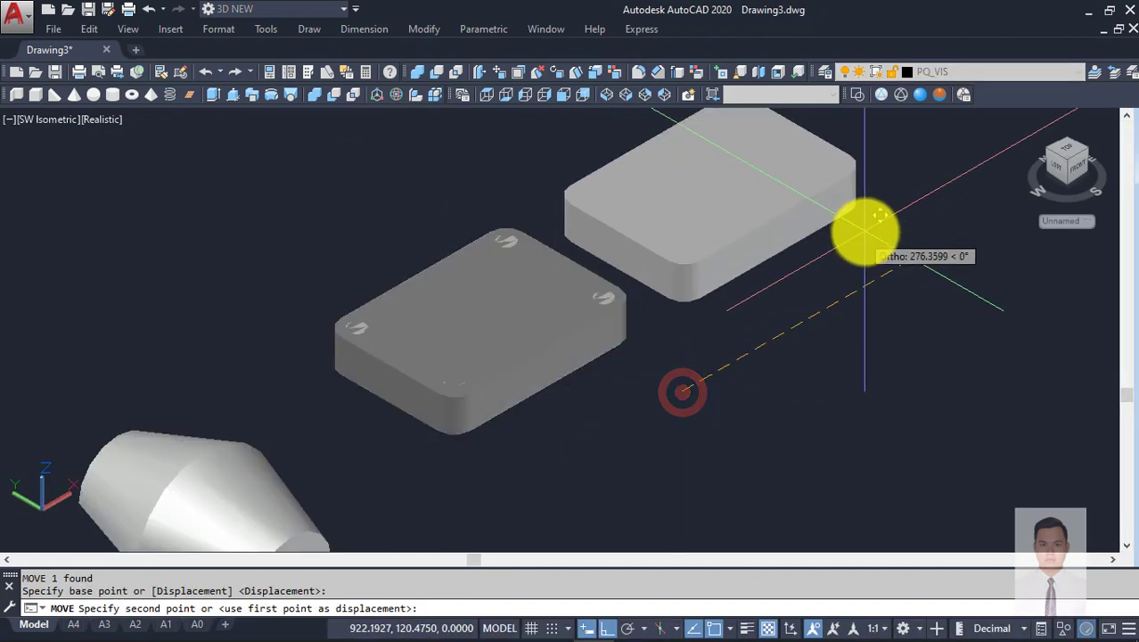
{"action": "left_click", "coordinate": [864, 230]}
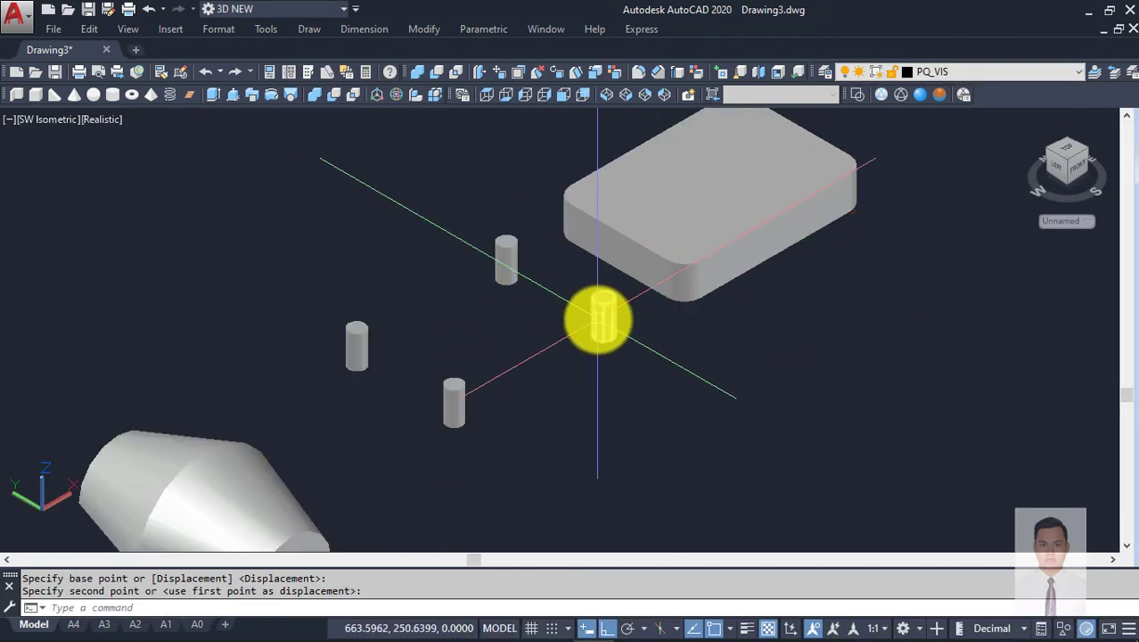
{"action": "key", "text": "alt+Tab"}
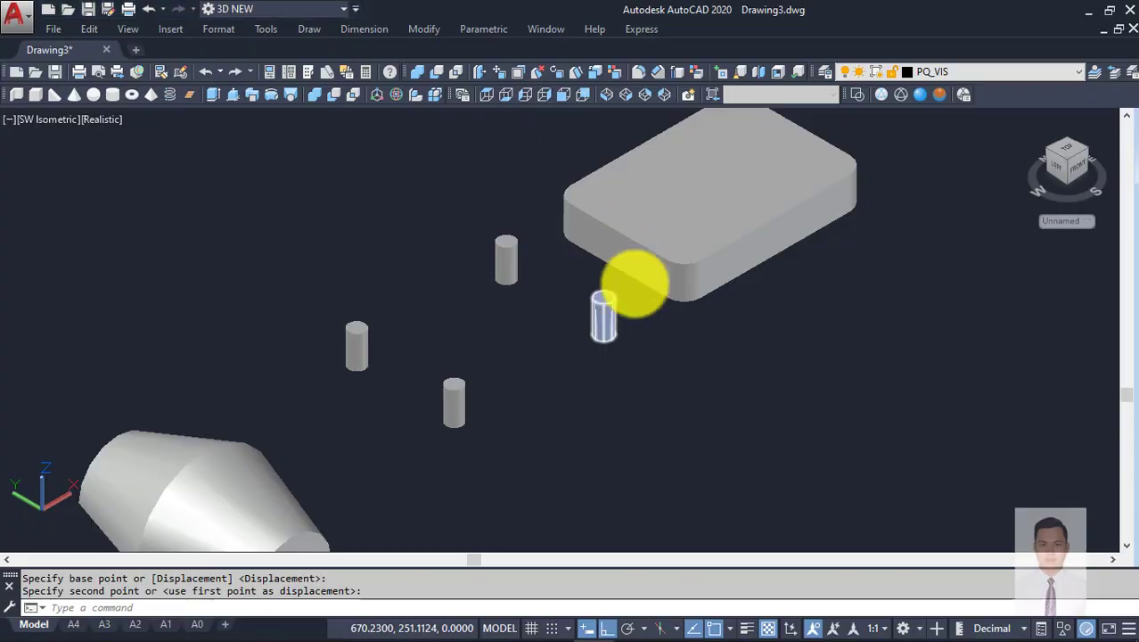
{"action": "key", "text": "alt+Tab"}
Step: Undo the move to put the plate back, then switch to 2D Wireframe
{"action": "scroll", "coordinate": [615, 232], "scroll_direction": "down", "scroll_amount": 2}
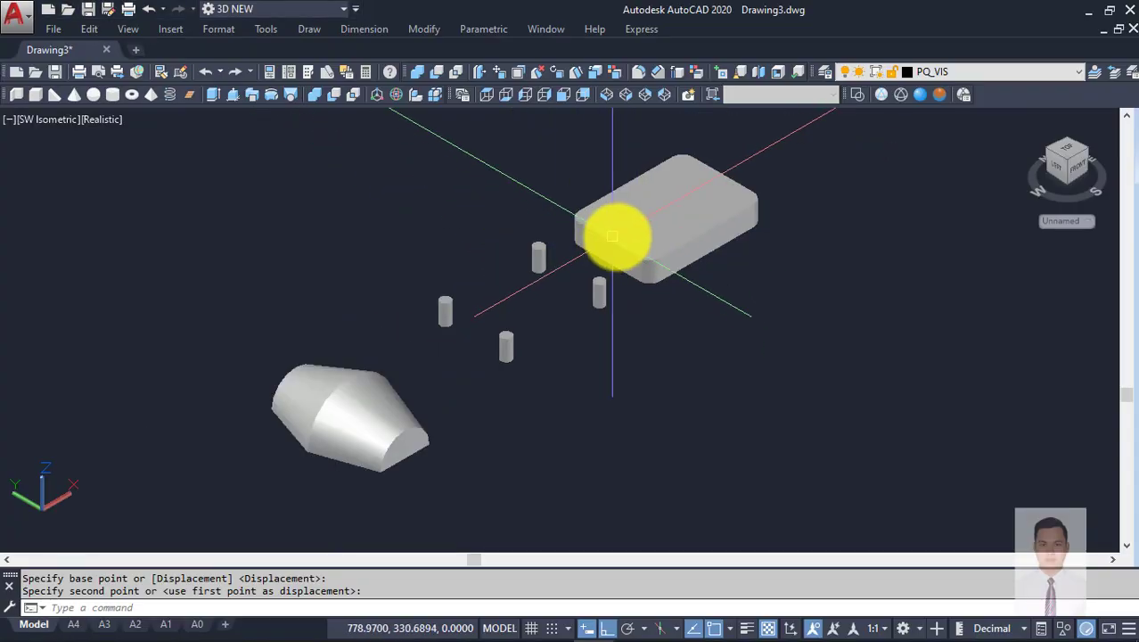
{"action": "middle_click_drag", "start_coordinate": [639, 216], "coordinate": [624, 244]}
{"action": "key", "text": "Escape"}
{"action": "scroll", "coordinate": [624, 244], "scroll_direction": "up", "scroll_amount": 1}
{"action": "scroll", "coordinate": [587, 233], "scroll_direction": "up", "scroll_amount": 1}
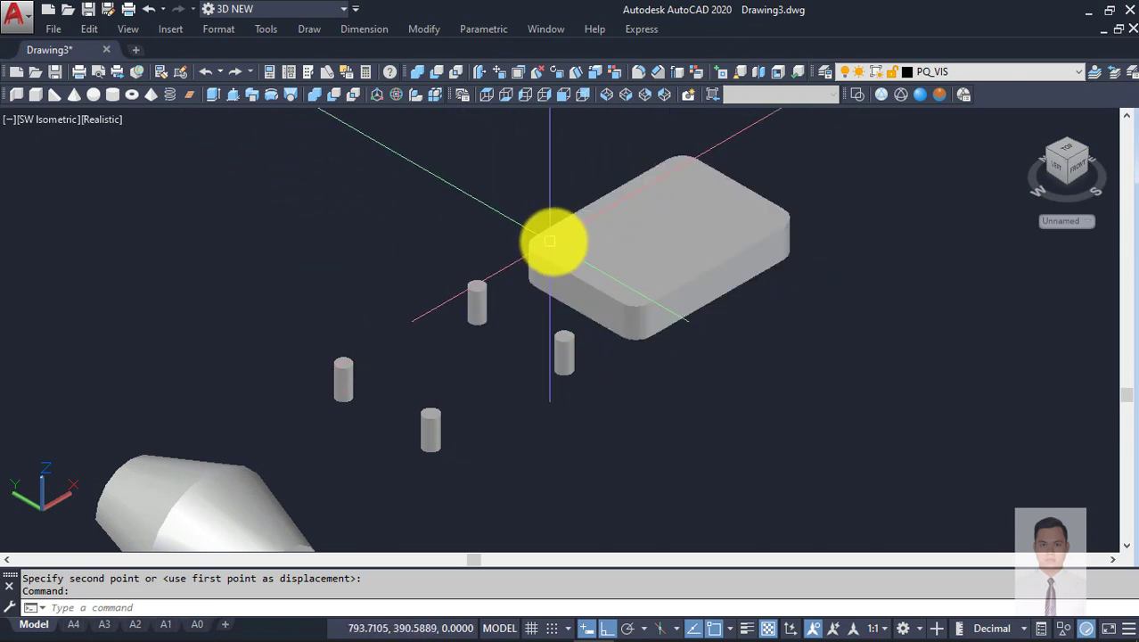
{"action": "scroll", "coordinate": [568, 254], "scroll_direction": "down", "scroll_amount": 2}
{"action": "key", "text": "Return"}
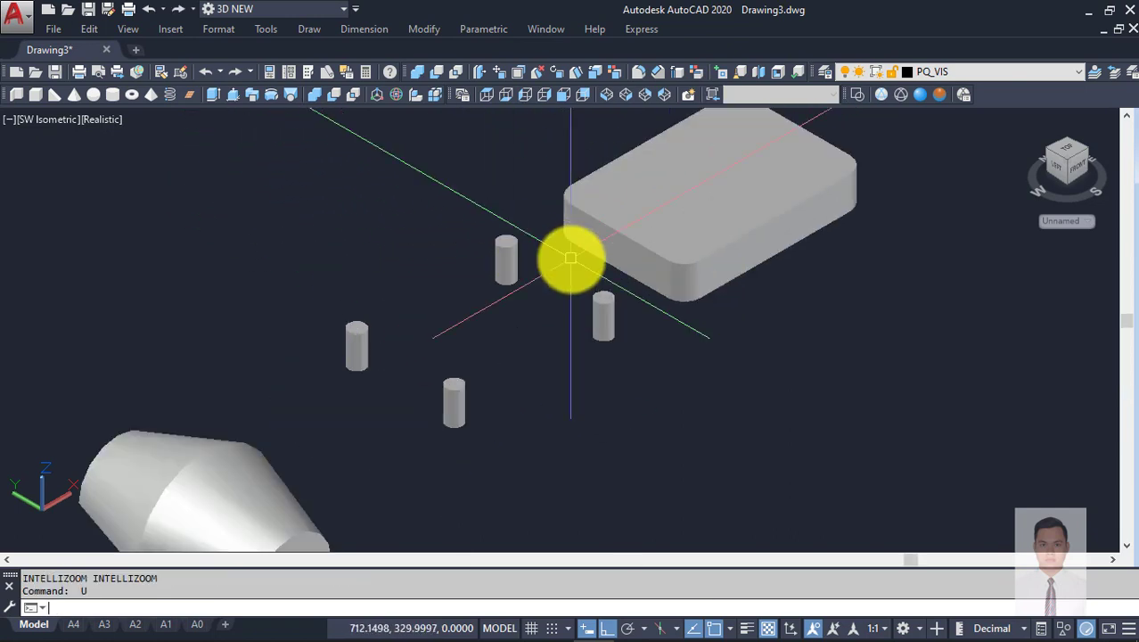
{"action": "key", "text": "Return"}
{"action": "key", "text": "Return"}
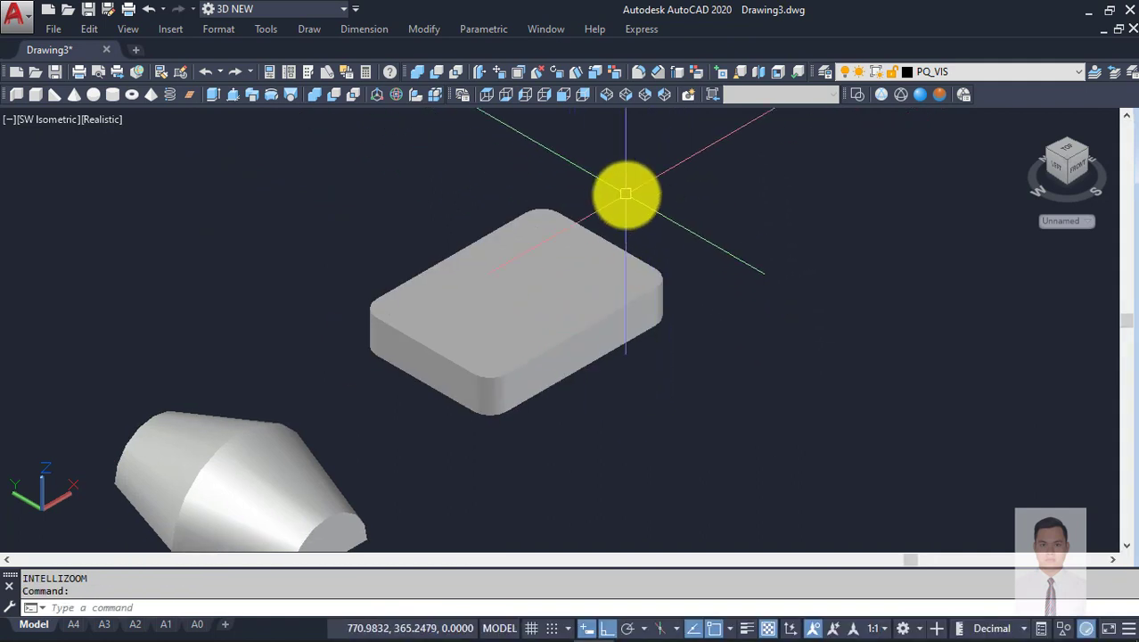
{"action": "left_click", "coordinate": [606, 94]}
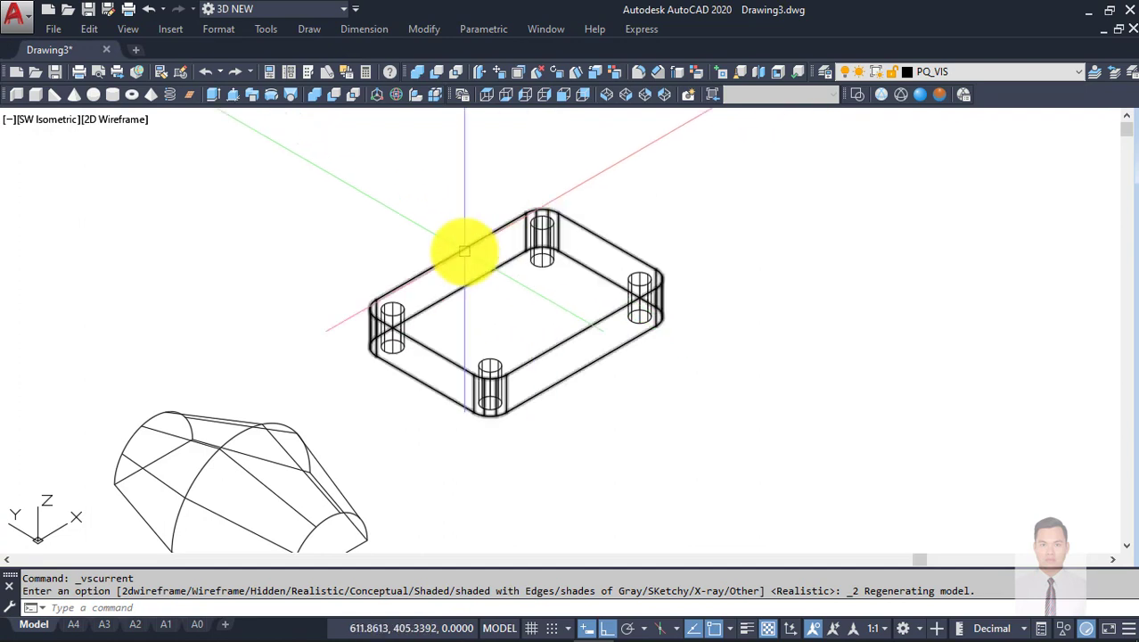
Step: Start a SUBTRACT with the plate and four cylinders picked, then cancel it
{"action": "scroll", "coordinate": [810, 120], "scroll_direction": "down", "scroll_amount": 1}
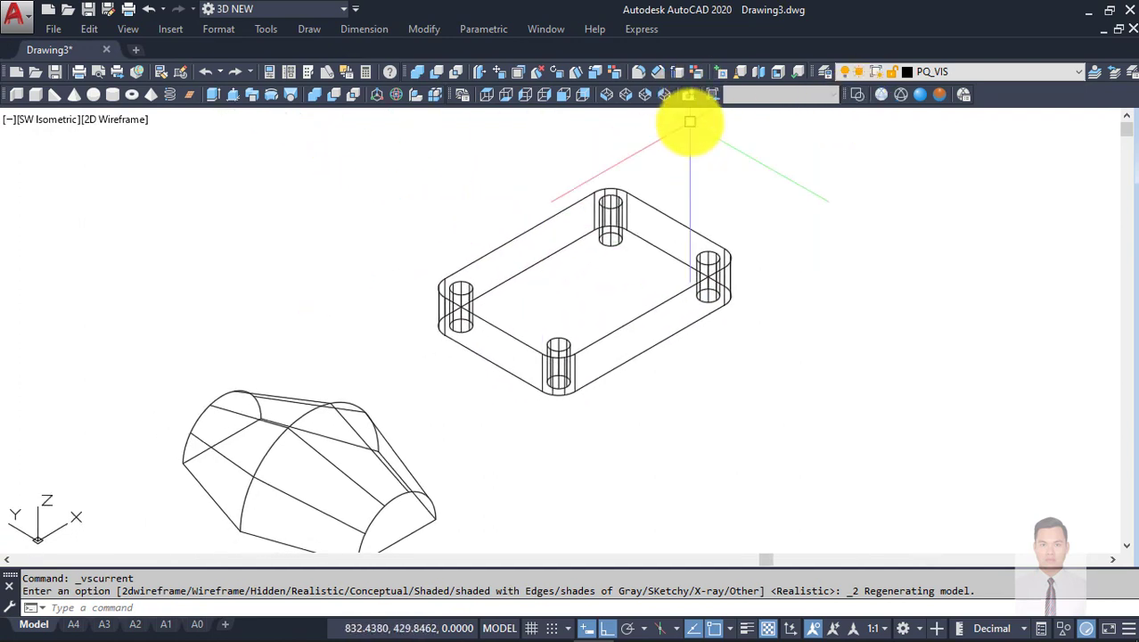
{"action": "middle_click_drag", "start_coordinate": [630, 252], "coordinate": [634, 265]}
{"action": "middle_click_drag", "start_coordinate": [587, 297], "coordinate": [610, 297]}
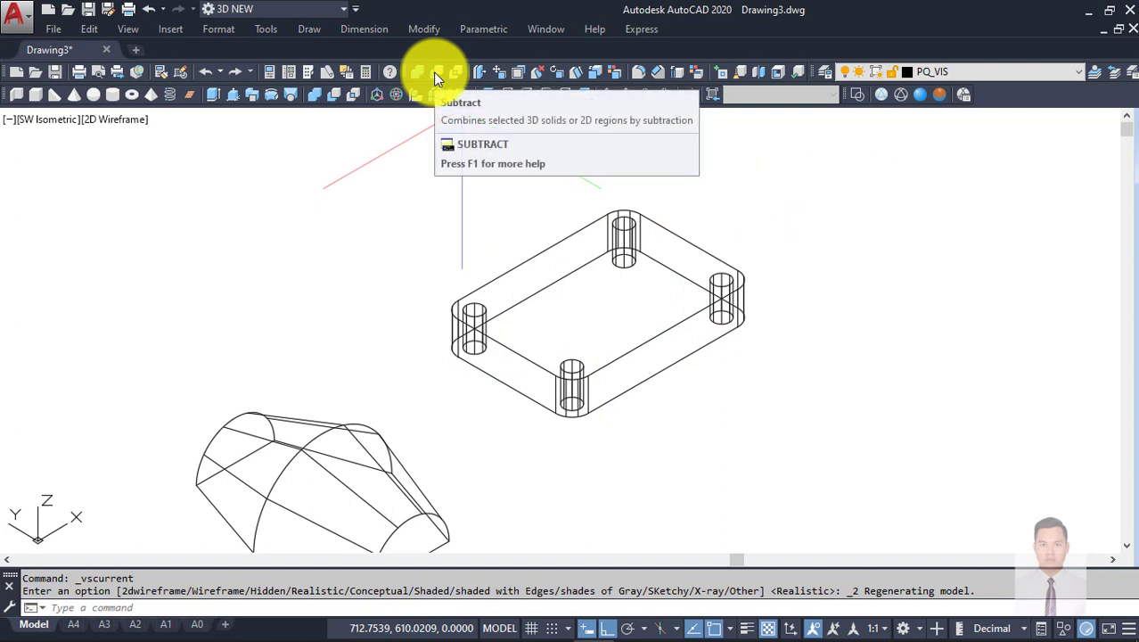
{"action": "middle_click_drag", "start_coordinate": [711, 276], "coordinate": [711, 292]}
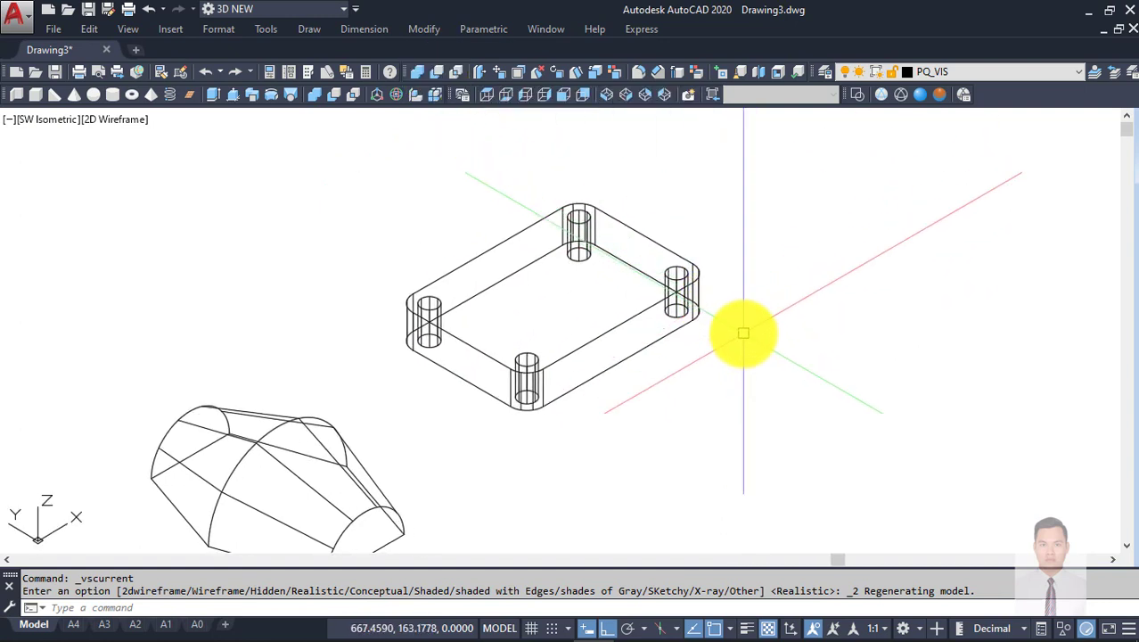
{"action": "type", "text": "su"}
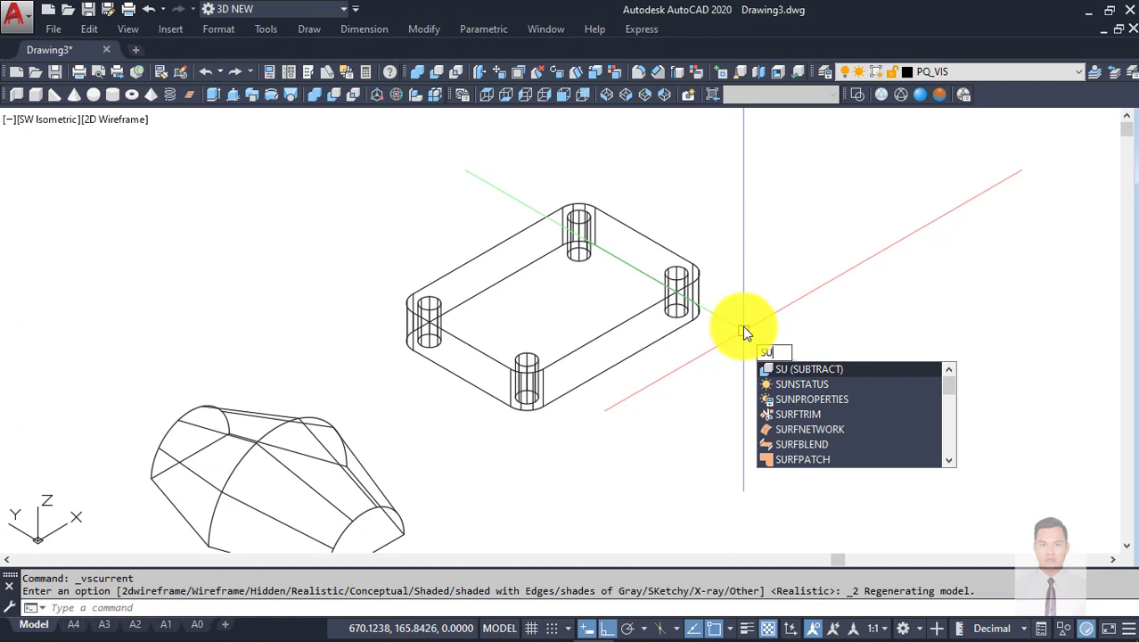
{"action": "key", "text": "Return"}
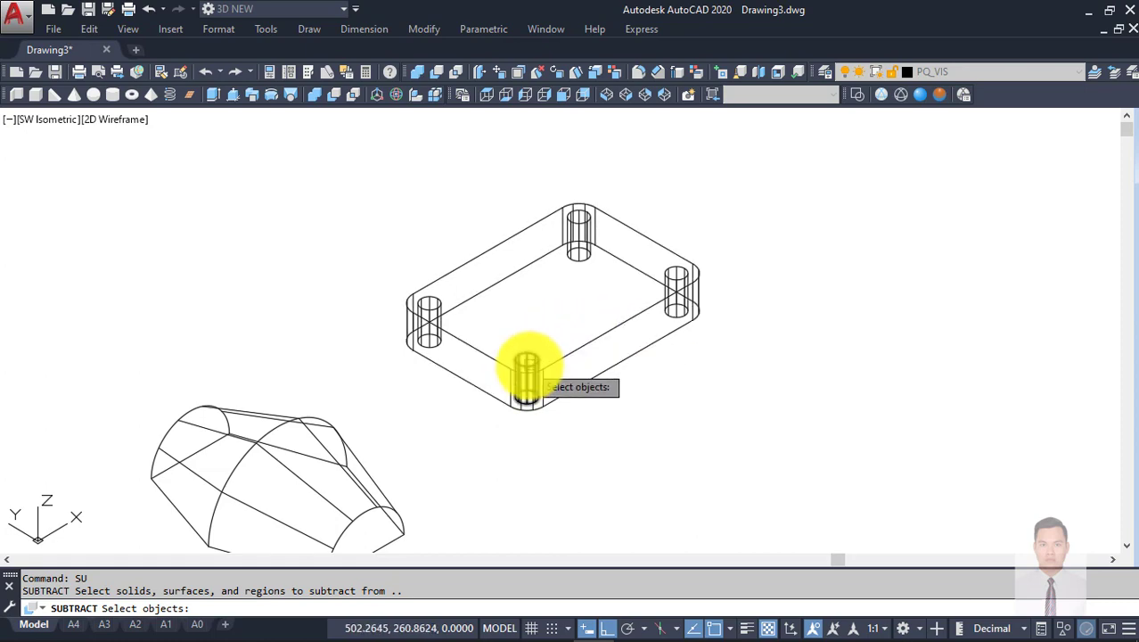
{"action": "scroll", "coordinate": [521, 369], "scroll_direction": "up", "scroll_amount": 3}
{"action": "scroll", "coordinate": [509, 339], "scroll_direction": "down", "scroll_amount": 3}
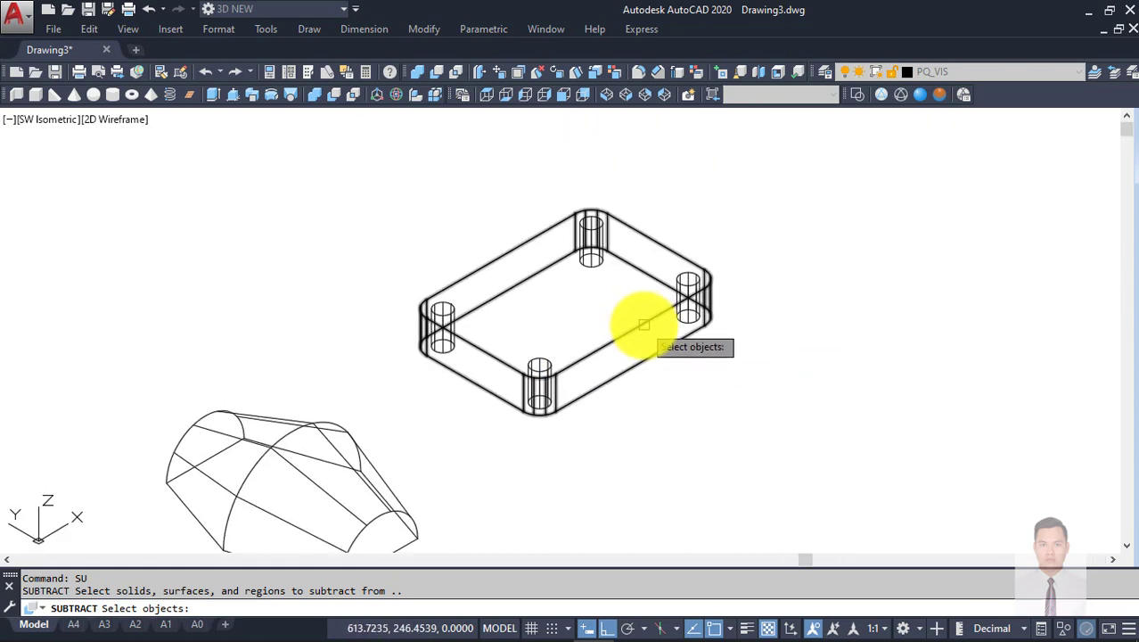
{"action": "left_click", "coordinate": [644, 324]}
{"action": "key", "text": "Return"}
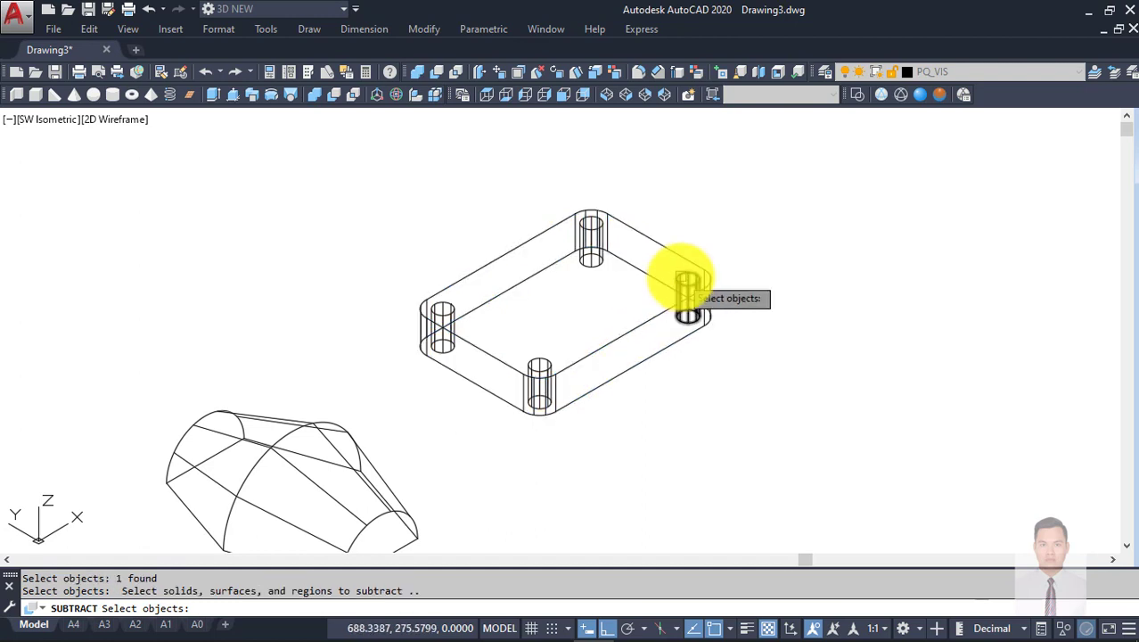
{"action": "left_click", "coordinate": [686, 286]}
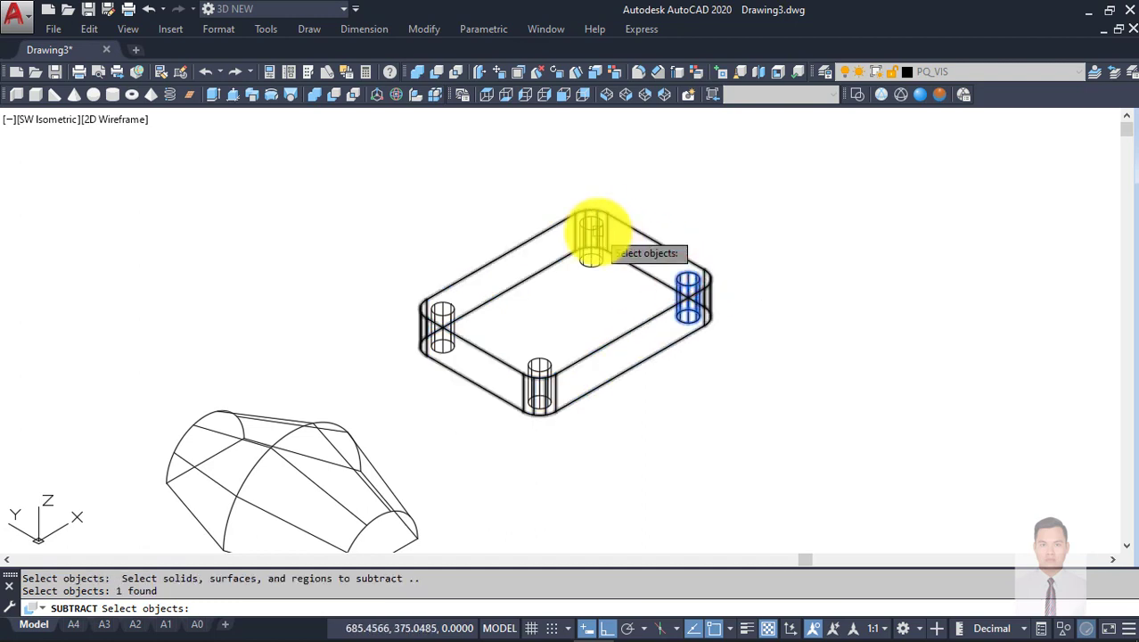
{"action": "left_click", "coordinate": [592, 257]}
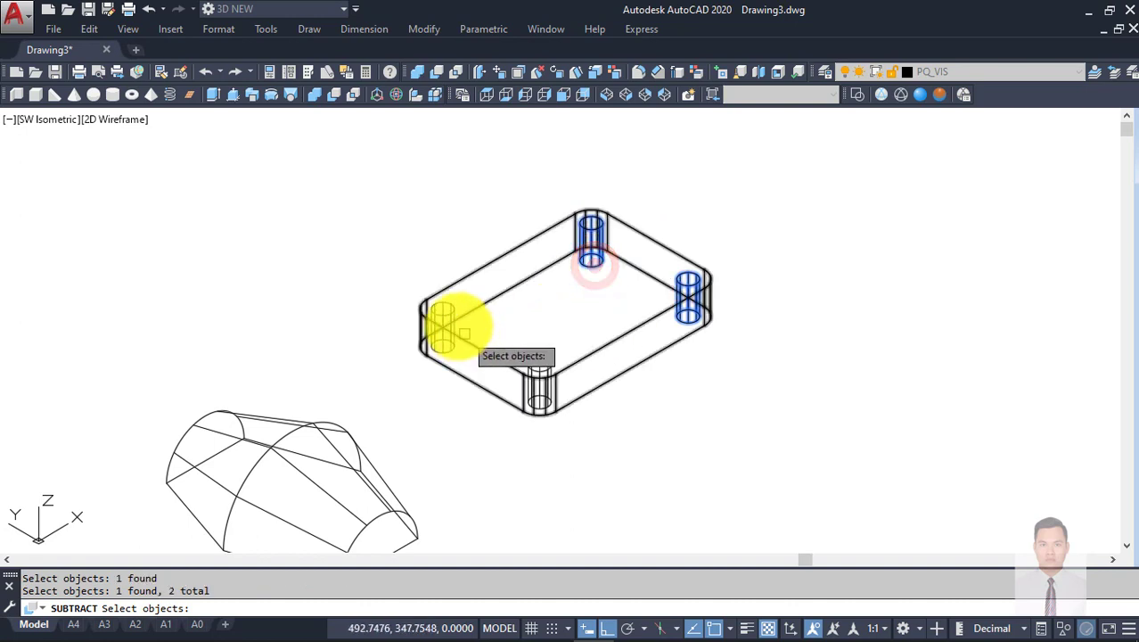
{"action": "left_click", "coordinate": [443, 314]}
{"action": "left_click", "coordinate": [541, 361]}
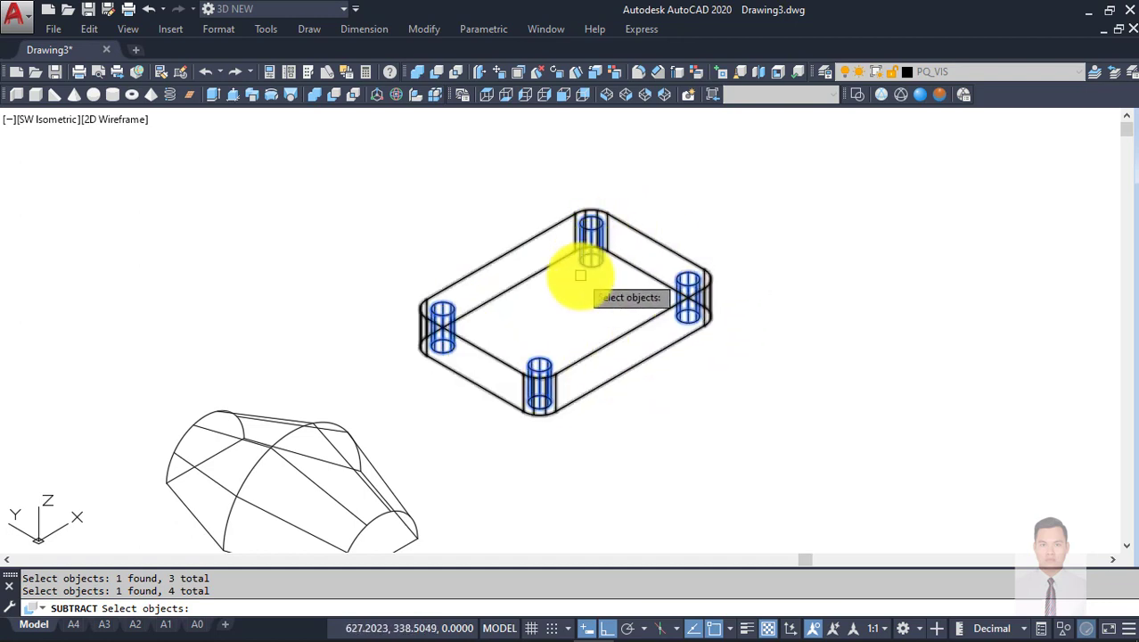
{"action": "key", "text": "Escape"}
{"action": "type", "text": "su"}
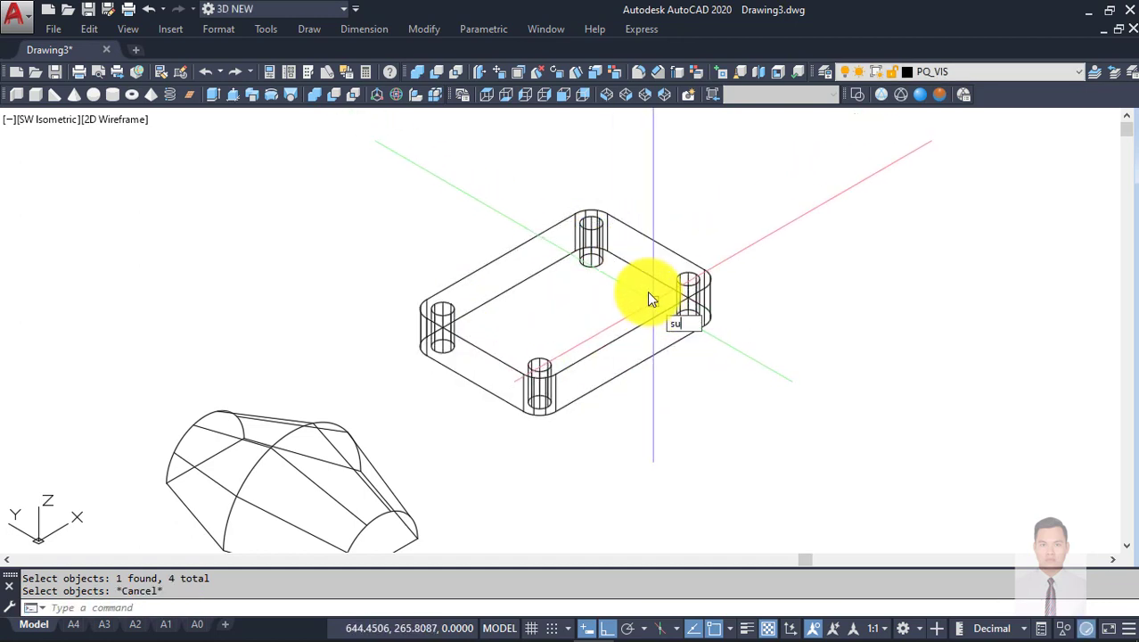
Step: Subtract the four window-selected cylinders from the box to cut four through-holes
{"action": "key", "text": "Return"}
{"action": "left_click", "coordinate": [630, 331]}
{"action": "key", "text": "Return"}
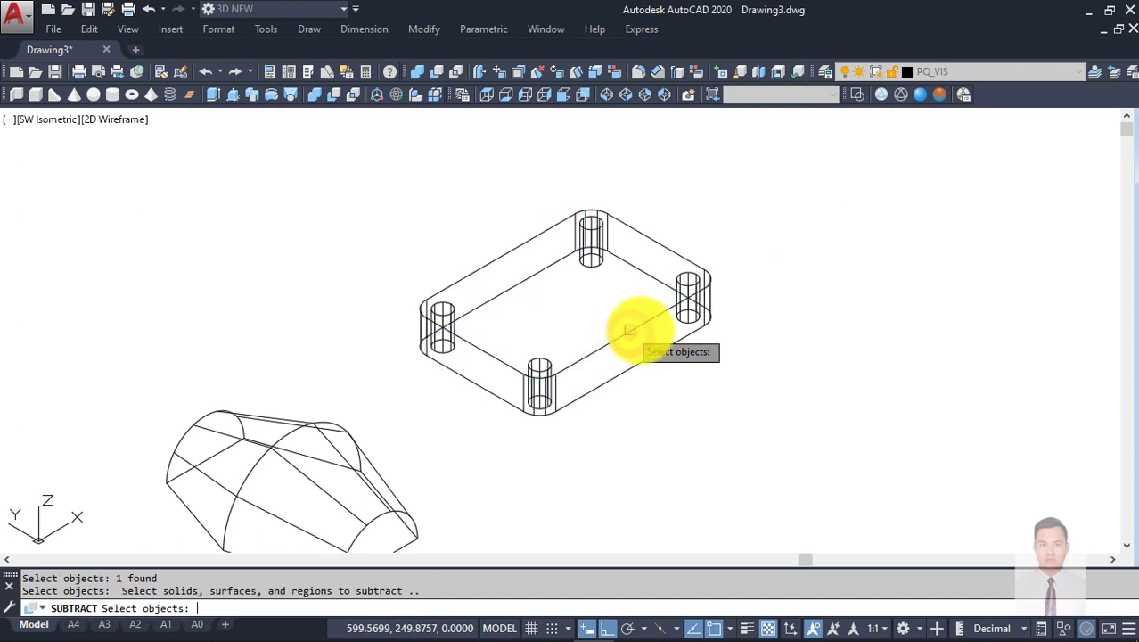
{"action": "left_click", "coordinate": [769, 405]}
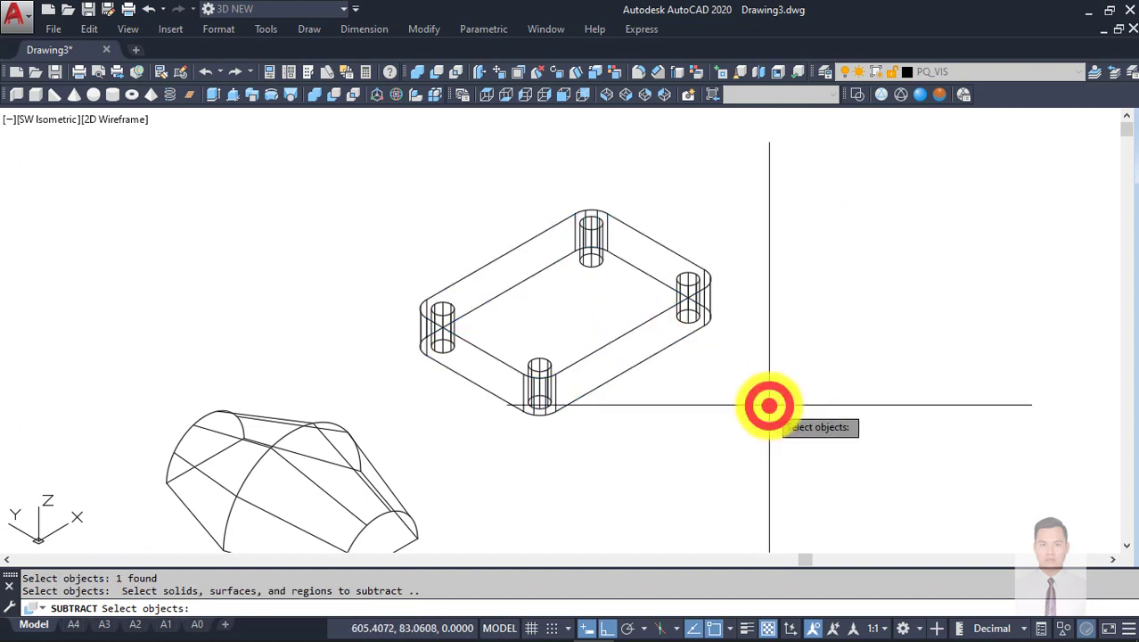
{"action": "left_click", "coordinate": [393, 162]}
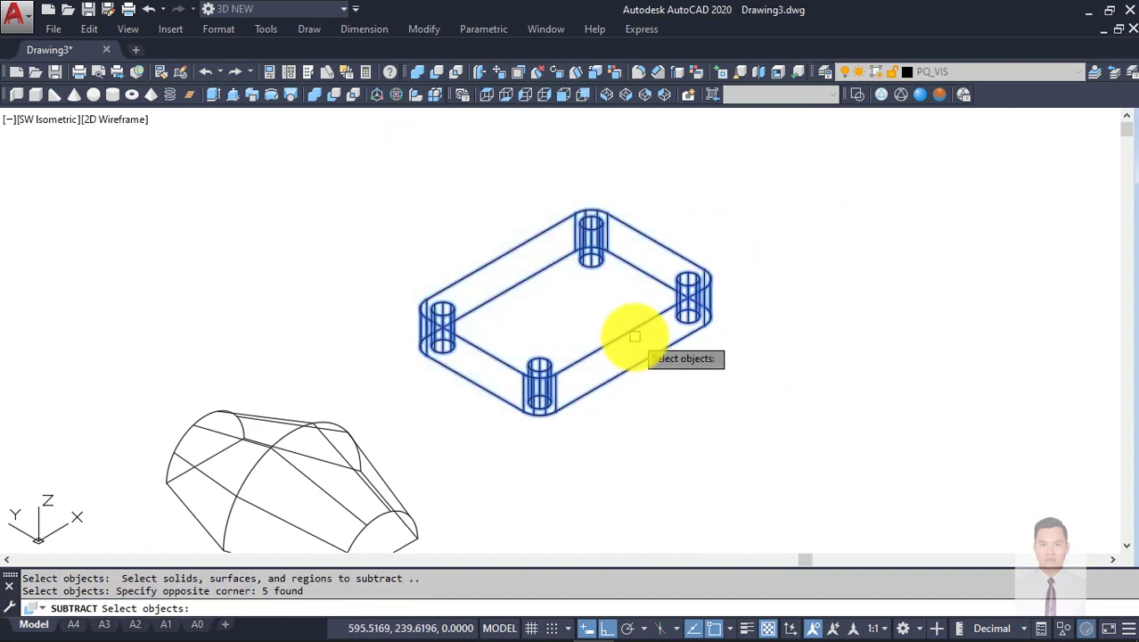
{"action": "key", "text": "Return"}
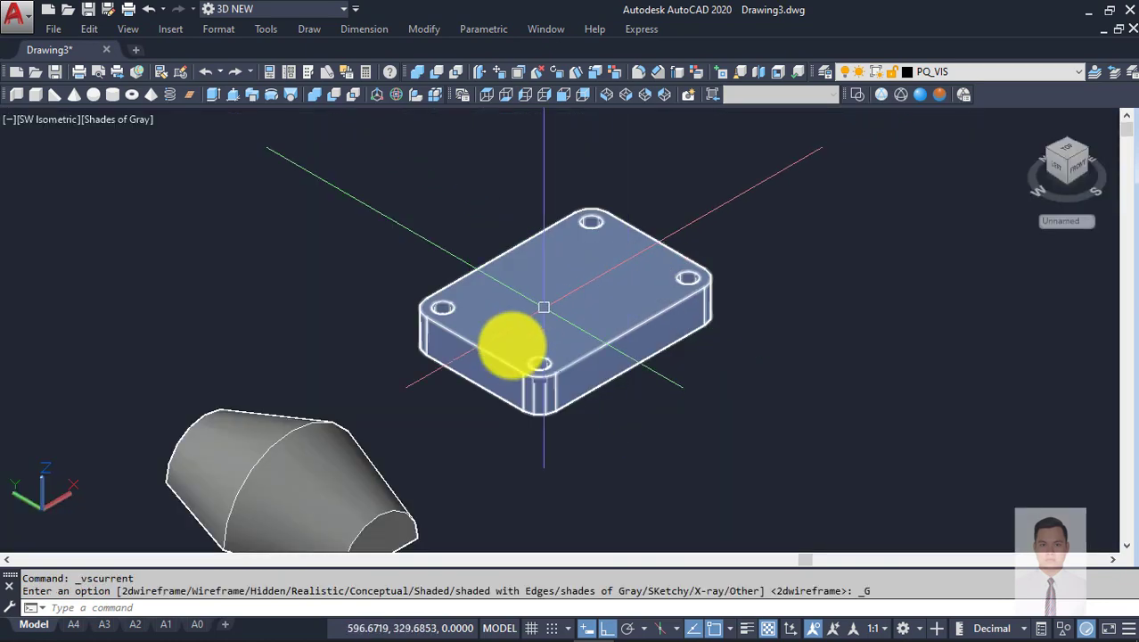
{"action": "mouse_move", "coordinate": [508, 336]}
{"action": "middle_mouse_down", "text": "shift"}
{"action": "mouse_move", "coordinate": [579, 471]}
{"action": "mouse_move", "coordinate": [565, 379]}
{"action": "mouse_move", "coordinate": [724, 310]}
{"action": "middle_mouse_up", "text": "shift"}
{"action": "scroll", "coordinate": [664, 394], "scroll_direction": "down", "scroll_amount": 1}
{"action": "scroll", "coordinate": [649, 359], "scroll_direction": "down", "scroll_amount": 1}
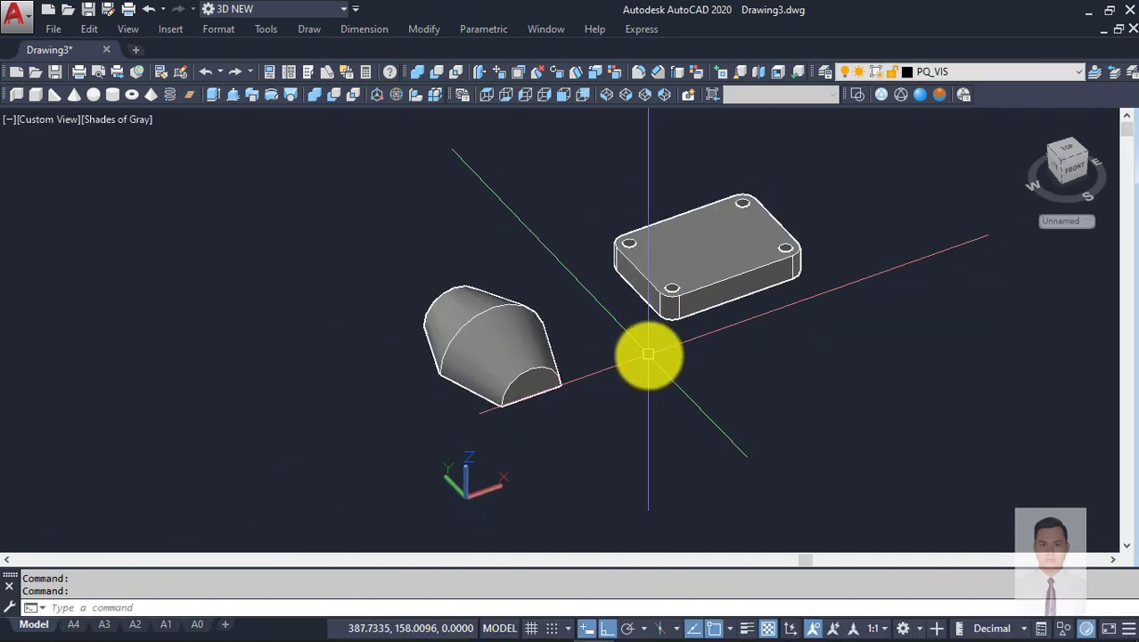
{"action": "scroll", "coordinate": [635, 376], "scroll_direction": "up", "scroll_amount": 2}
{"action": "scroll", "coordinate": [637, 350], "scroll_direction": "down", "scroll_amount": 4}
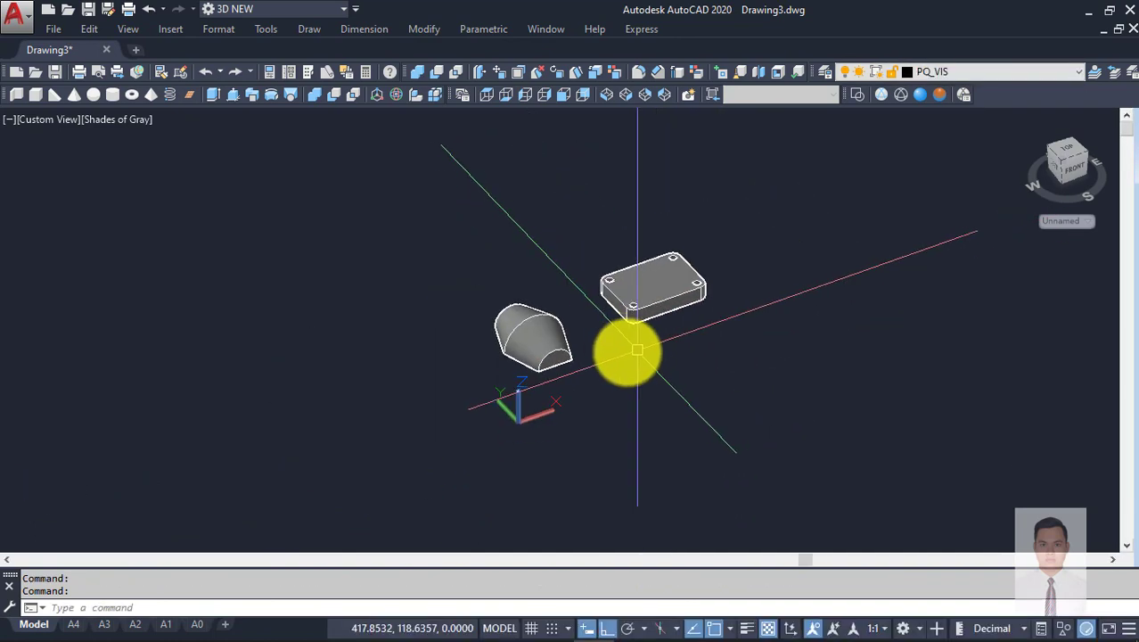
{"action": "scroll", "coordinate": [637, 350], "scroll_direction": "up", "scroll_amount": 3}
{"action": "mouse_move", "coordinate": [473, 305]}
{"action": "middle_mouse_down", "text": "shift"}
{"action": "mouse_move", "coordinate": [553, 246]}
{"action": "mouse_move", "coordinate": [707, 221]}
{"action": "mouse_move", "coordinate": [698, 312]}
{"action": "mouse_move", "coordinate": [604, 287]}
{"action": "mouse_move", "coordinate": [732, 338]}
{"action": "middle_mouse_up", "text": "shift"}
{"action": "scroll", "coordinate": [553, 246], "scroll_direction": "down", "scroll_amount": 2}
{"action": "scroll", "coordinate": [733, 311], "scroll_direction": "up", "scroll_amount": 2}
{"action": "middle_click_drag", "start_coordinate": [732, 294], "coordinate": [610, 310]}
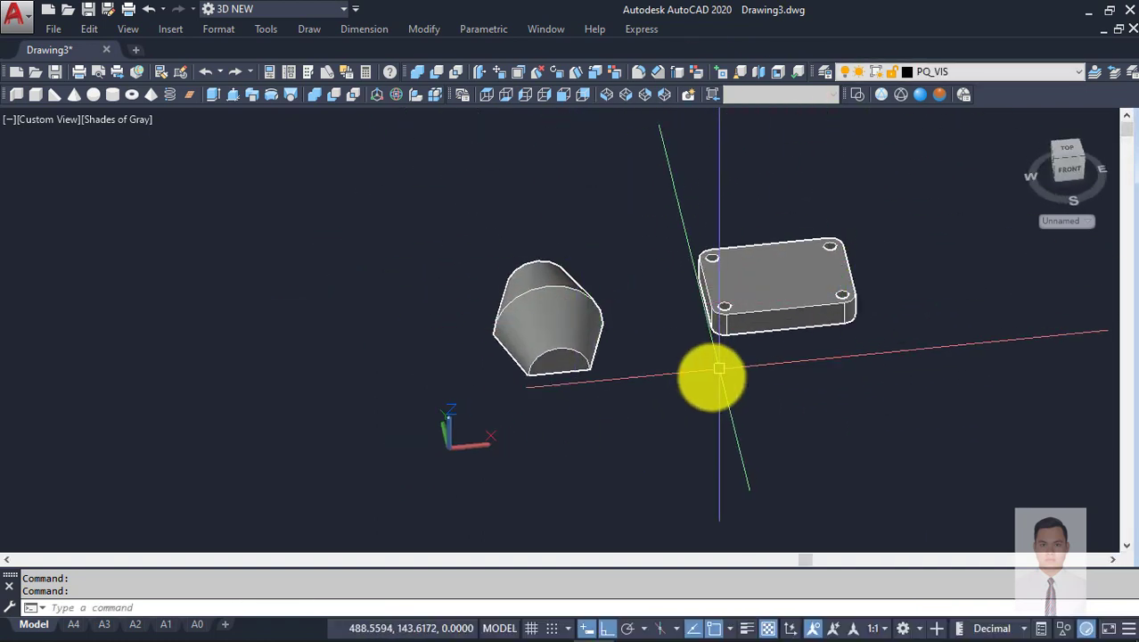
{"action": "middle_click_drag", "start_coordinate": [719, 368], "coordinate": [725, 382], "text": "shift"}
{"action": "scroll", "coordinate": [622, 326], "scroll_direction": "up", "scroll_amount": 2}
{"action": "middle_click_drag", "start_coordinate": [623, 326], "coordinate": [600, 316], "text": "shift"}
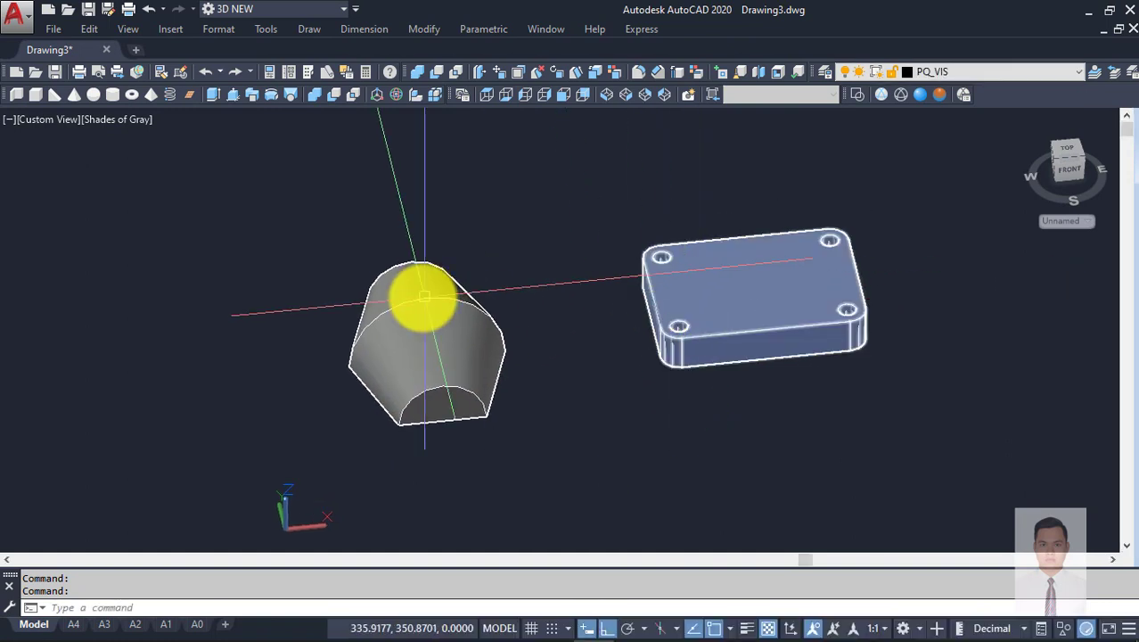
{"action": "left_click", "coordinate": [433, 331]}
{"action": "mouse_move", "coordinate": [478, 377]}
{"action": "middle_mouse_down", "text": "shift"}
{"action": "mouse_move", "coordinate": [427, 305]}
{"action": "mouse_move", "coordinate": [525, 381]}
{"action": "mouse_move", "coordinate": [381, 390]}
{"action": "mouse_move", "coordinate": [313, 358]}
{"action": "mouse_move", "coordinate": [231, 351]}
{"action": "mouse_move", "coordinate": [500, 302]}
{"action": "mouse_move", "coordinate": [605, 328]}
{"action": "mouse_move", "coordinate": [411, 394]}
{"action": "mouse_move", "coordinate": [686, 265]}
{"action": "middle_mouse_up", "text": "shift"}
{"action": "key", "text": "Escape"}
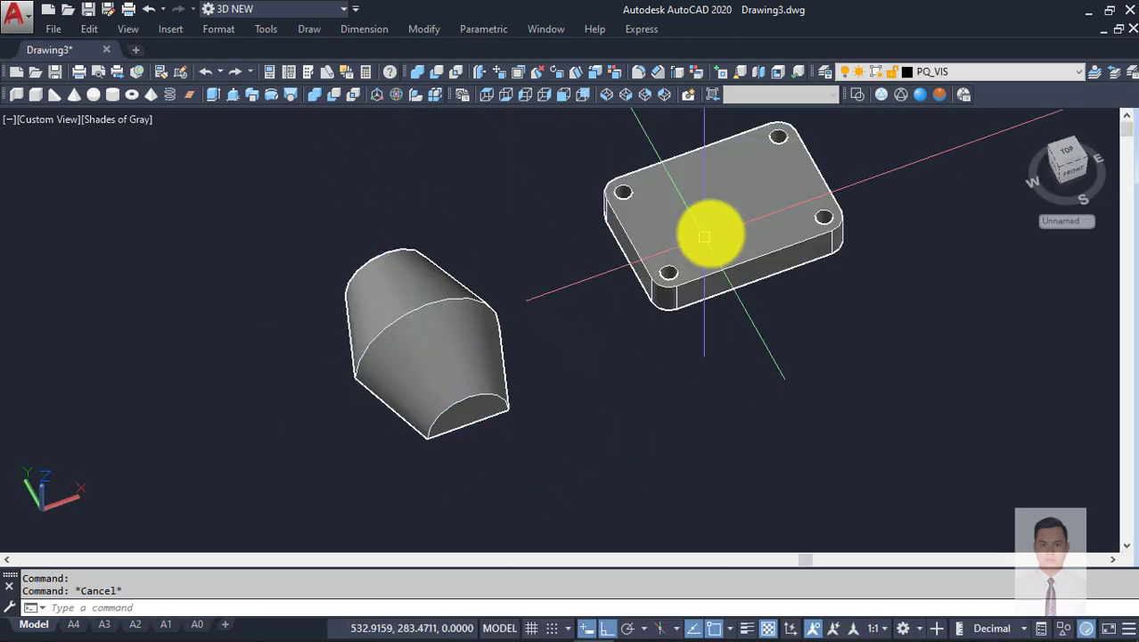
{"action": "left_click", "coordinate": [704, 237]}
{"action": "mouse_move", "coordinate": [745, 322]}
{"action": "middle_mouse_down", "text": "shift"}
{"action": "mouse_move", "coordinate": [795, 224]}
{"action": "mouse_move", "coordinate": [730, 292]}
{"action": "mouse_move", "coordinate": [783, 223]}
{"action": "mouse_move", "coordinate": [687, 316]}
{"action": "mouse_move", "coordinate": [722, 280]}
{"action": "mouse_move", "coordinate": [719, 338]}
{"action": "middle_mouse_up", "text": "shift"}
{"action": "key", "text": "Escape"}
{"action": "key", "text": "Escape"}
{"action": "scroll", "coordinate": [727, 294], "scroll_direction": "down", "scroll_amount": 3}
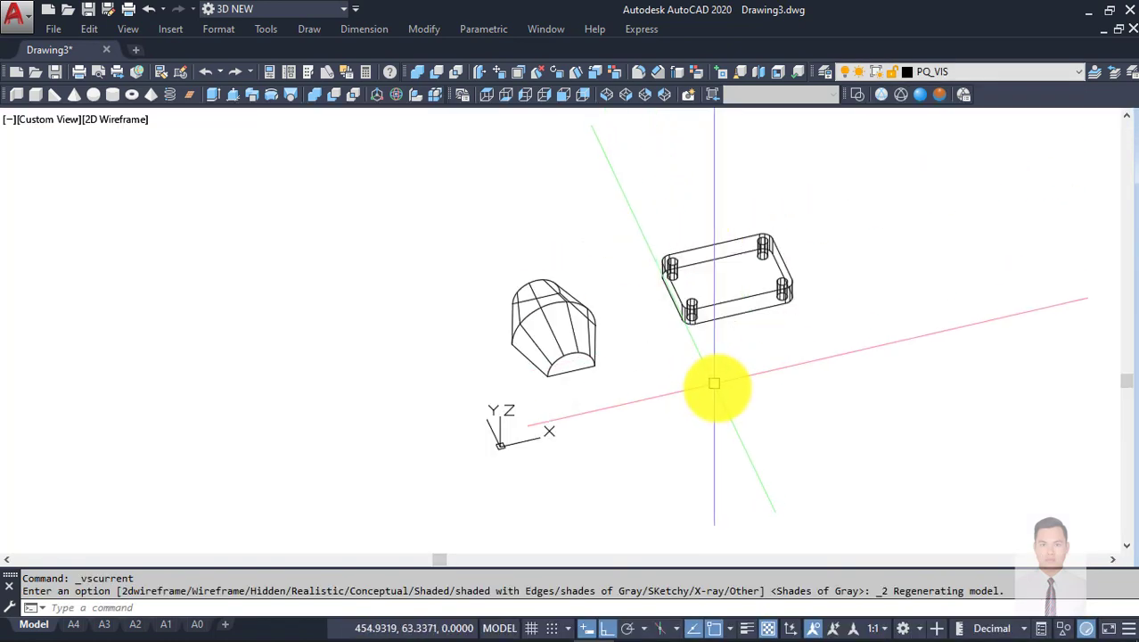
{"action": "mouse_move", "coordinate": [716, 381]}
{"action": "middle_mouse_down", "text": "shift"}
{"action": "mouse_move", "coordinate": [747, 310]}
{"action": "mouse_move", "coordinate": [747, 329]}
{"action": "middle_mouse_up", "text": "shift"}
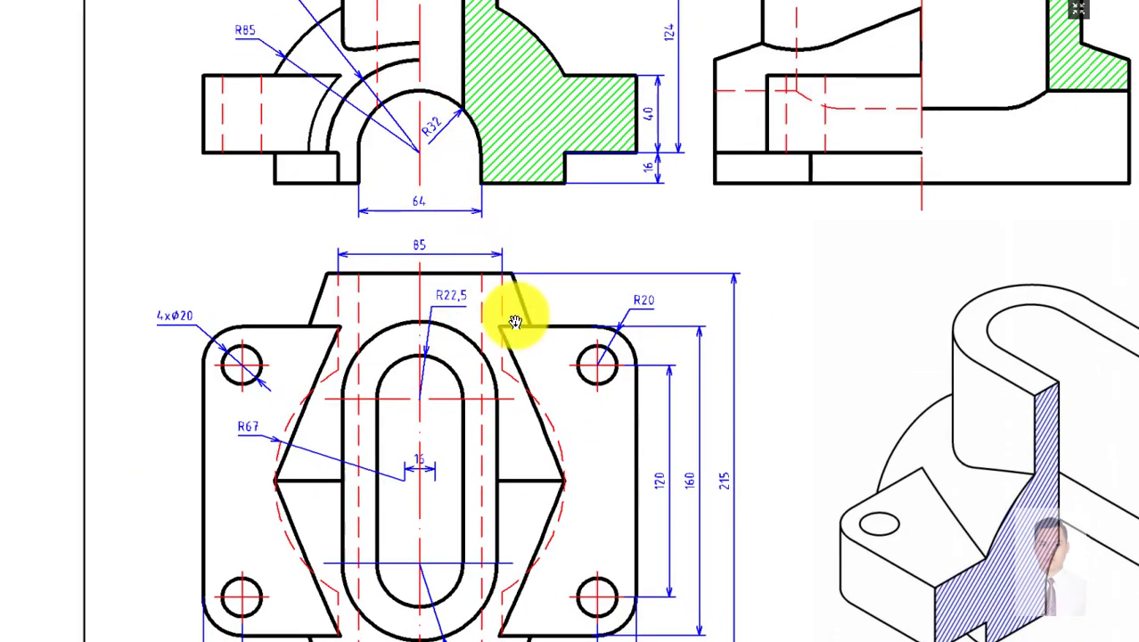
Step: Pan the PDF to centre the part's top view with its 224 and 215 dimensions
{"action": "left_click_drag", "start_coordinate": [515, 321], "coordinate": [526, 249]}
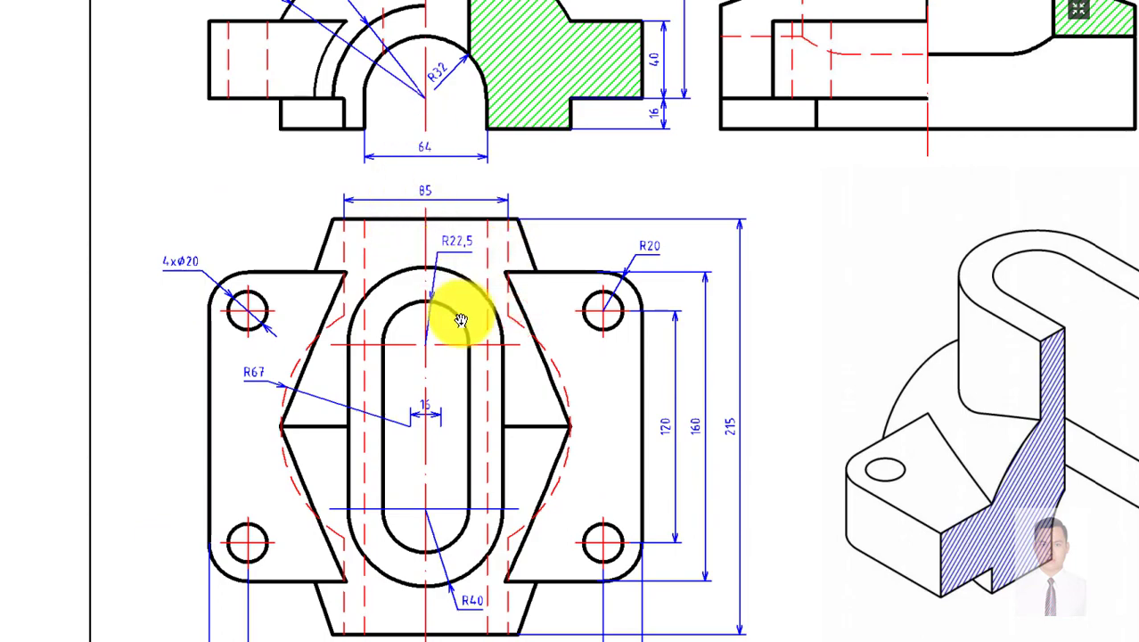
{"action": "left_click_drag", "start_coordinate": [455, 297], "coordinate": [481, 150]}
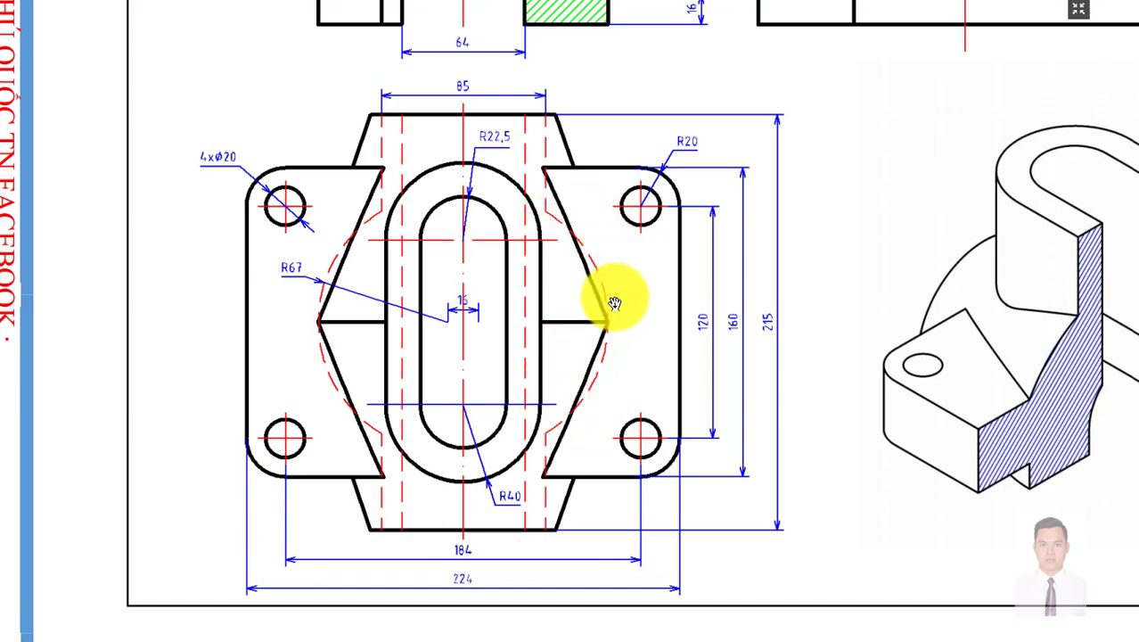
{"action": "left_click_drag", "start_coordinate": [623, 94], "coordinate": [677, 93]}
Step: Capture the region around the part's top view and copy the image to the clipboard
{"action": "key", "text": "Print"}
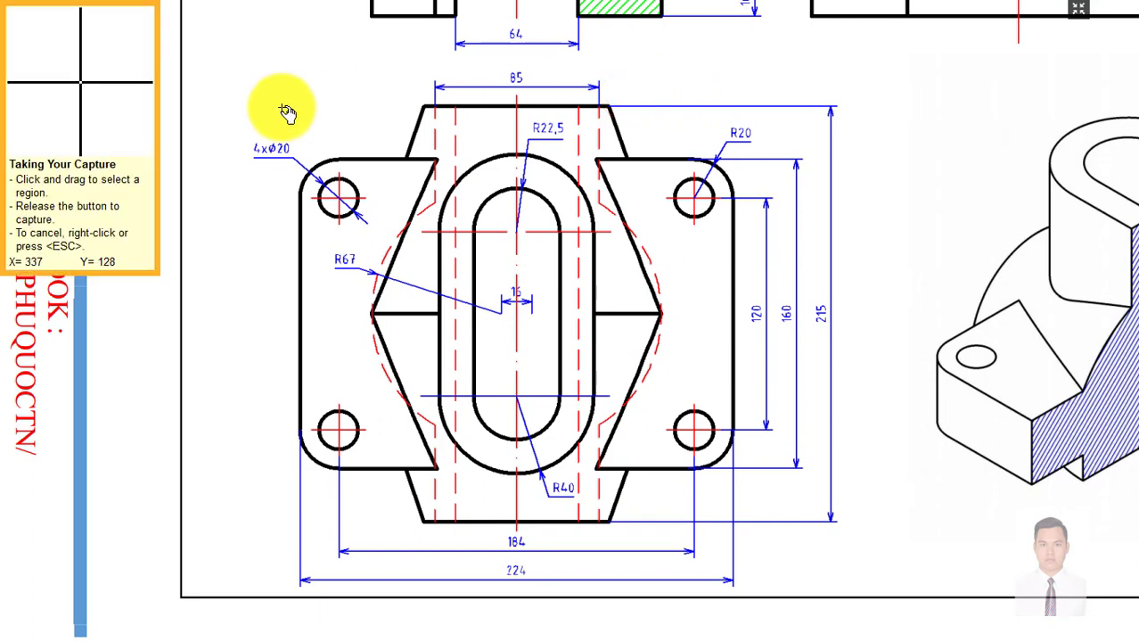
{"action": "left_click_drag", "start_coordinate": [230, 62], "coordinate": [870, 599]}
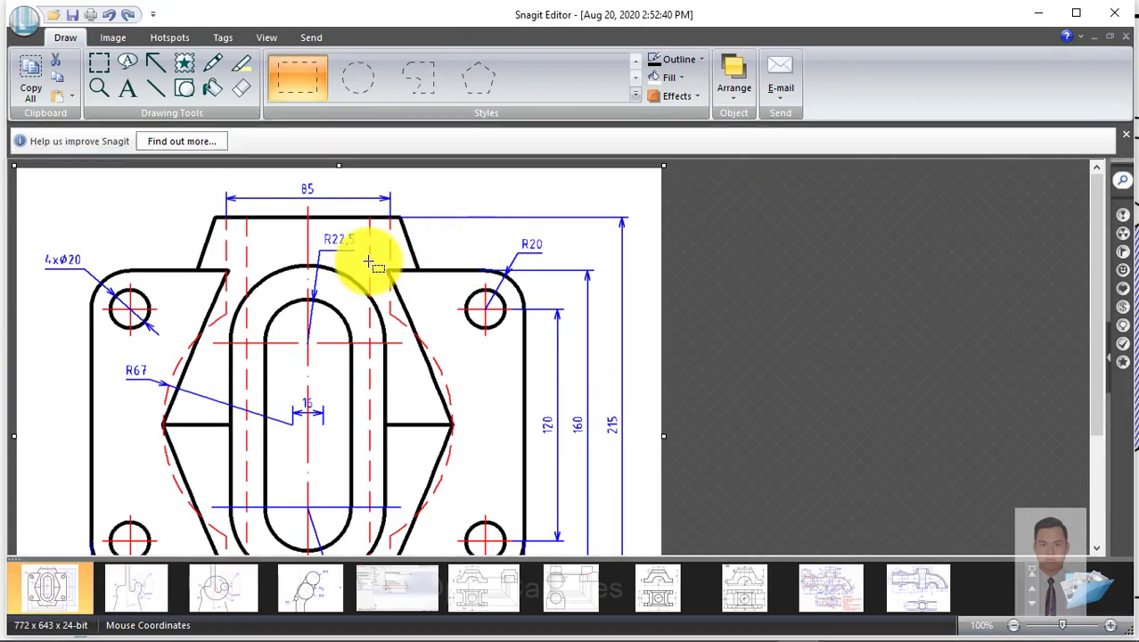
{"action": "right_click", "coordinate": [381, 258]}
{"action": "left_click", "coordinate": [417, 296]}
Step: Minimize Snagit Editor and bring AutoCAD back to the front
{"action": "left_click", "coordinate": [1050, 14]}
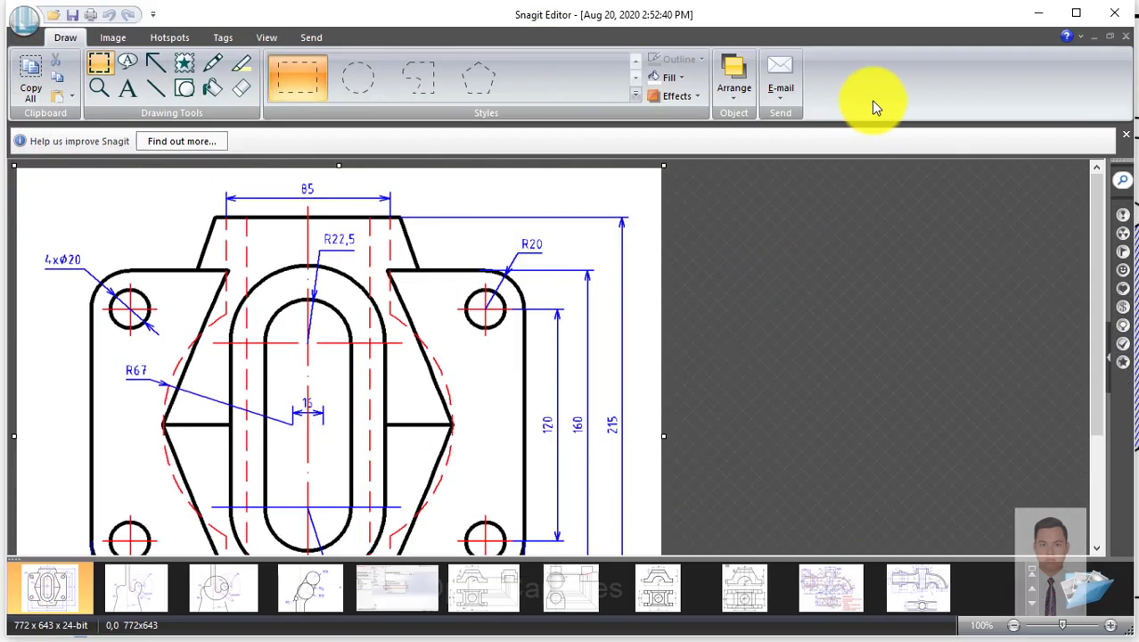
{"action": "left_click", "coordinate": [1024, 16]}
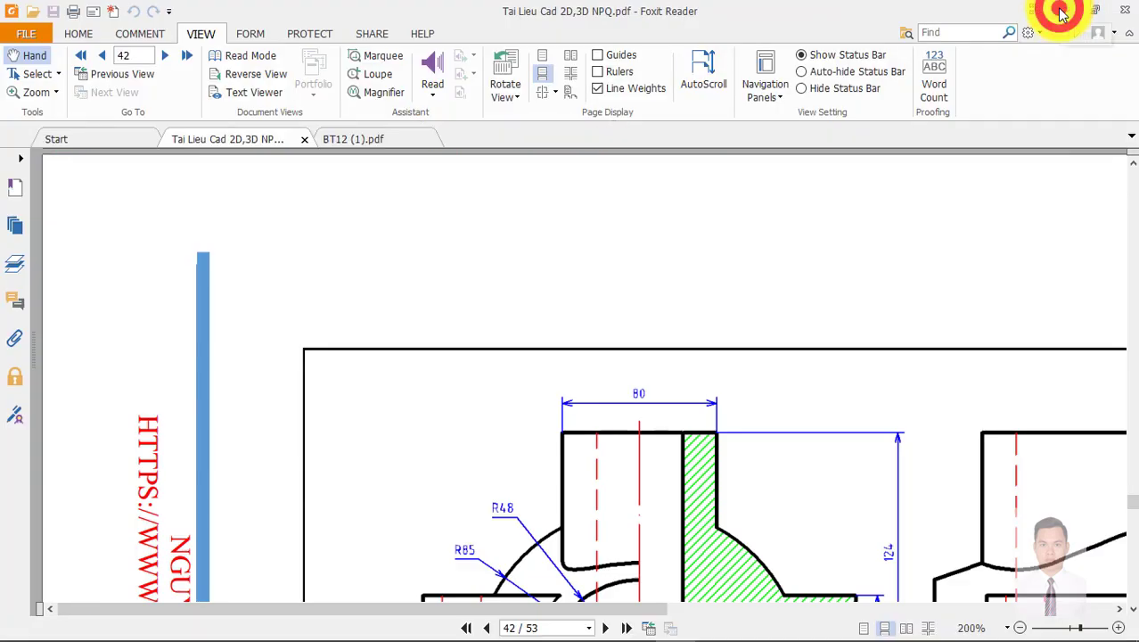
{"action": "left_click", "coordinate": [675, 626]}
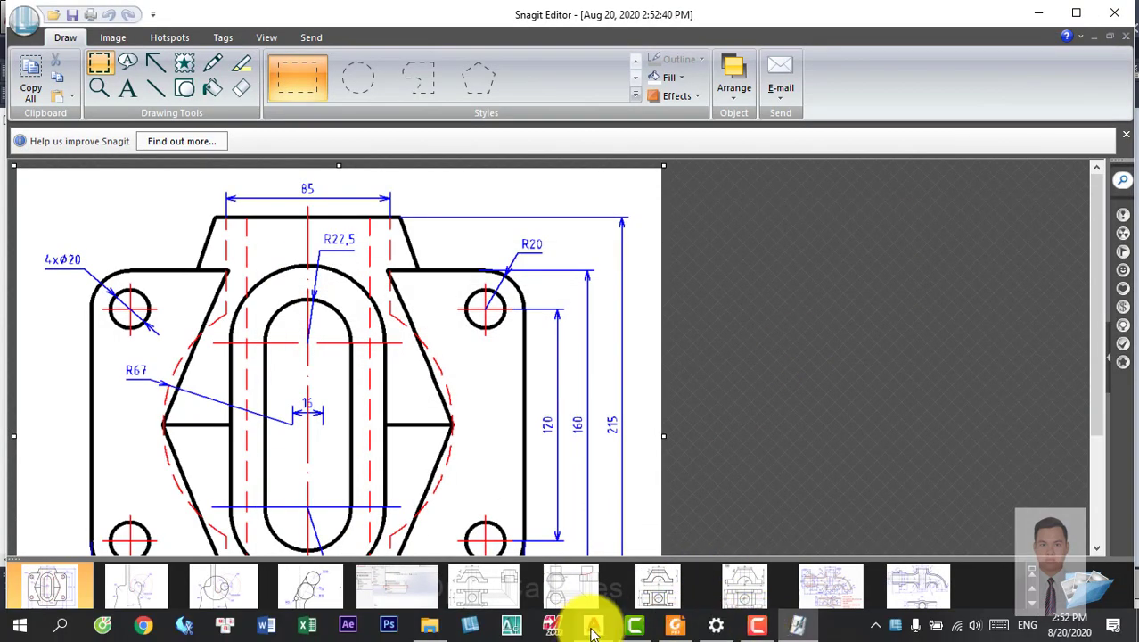
{"action": "left_click", "coordinate": [592, 626]}
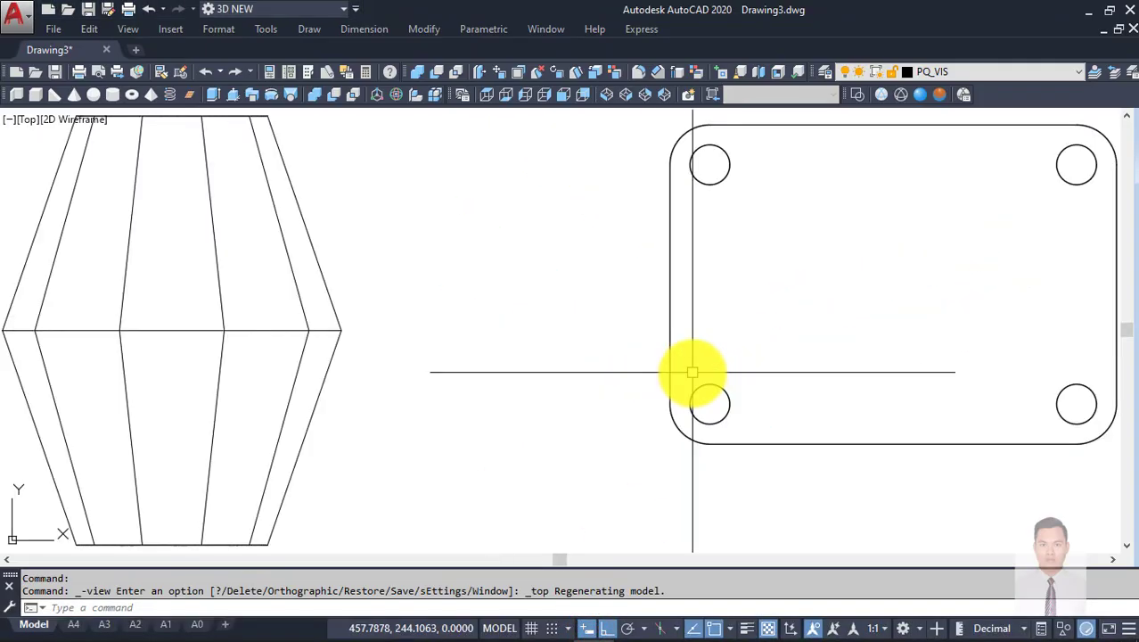
Step: Paste the captured top-view image into the drawing beside the plate
{"action": "scroll", "coordinate": [692, 372], "scroll_direction": "down", "scroll_amount": 4}
{"action": "scroll", "coordinate": [673, 318], "scroll_direction": "down", "scroll_amount": 1}
{"action": "scroll", "coordinate": [617, 331], "scroll_direction": "up", "scroll_amount": 3}
{"action": "scroll", "coordinate": [572, 351], "scroll_direction": "up", "scroll_amount": 3}
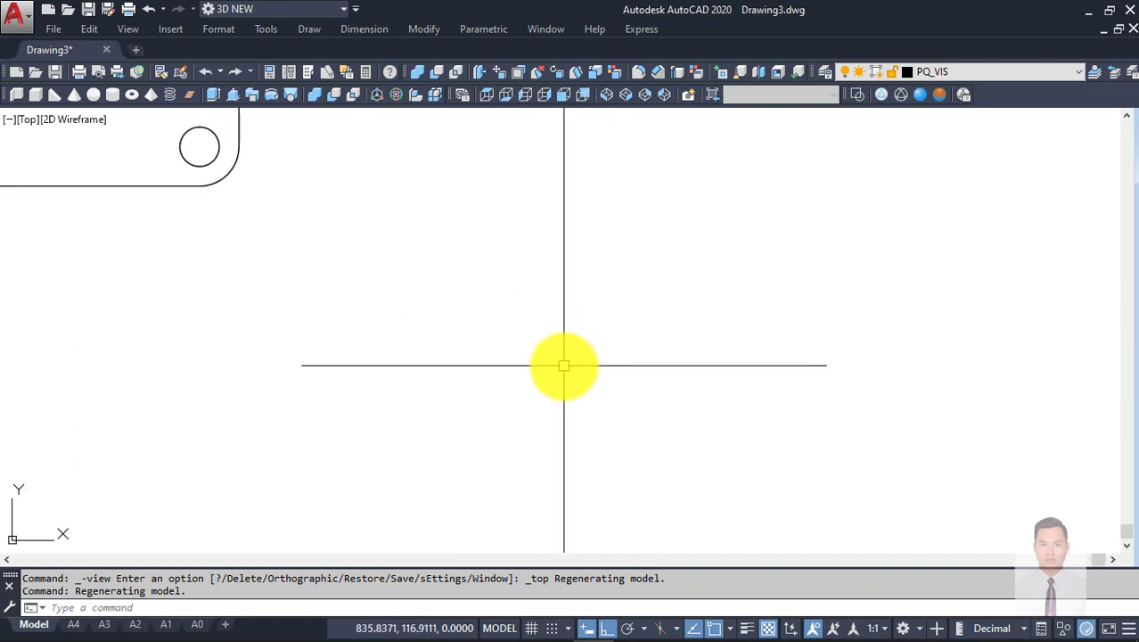
{"action": "key", "text": "ctrl+v"}
{"action": "left_click", "coordinate": [427, 394]}
Step: Draw a line along the image's top edge between the 85 dimension's ends
{"action": "scroll", "coordinate": [722, 308], "scroll_direction": "down", "scroll_amount": 4}
{"action": "scroll", "coordinate": [636, 256], "scroll_direction": "up", "scroll_amount": 3}
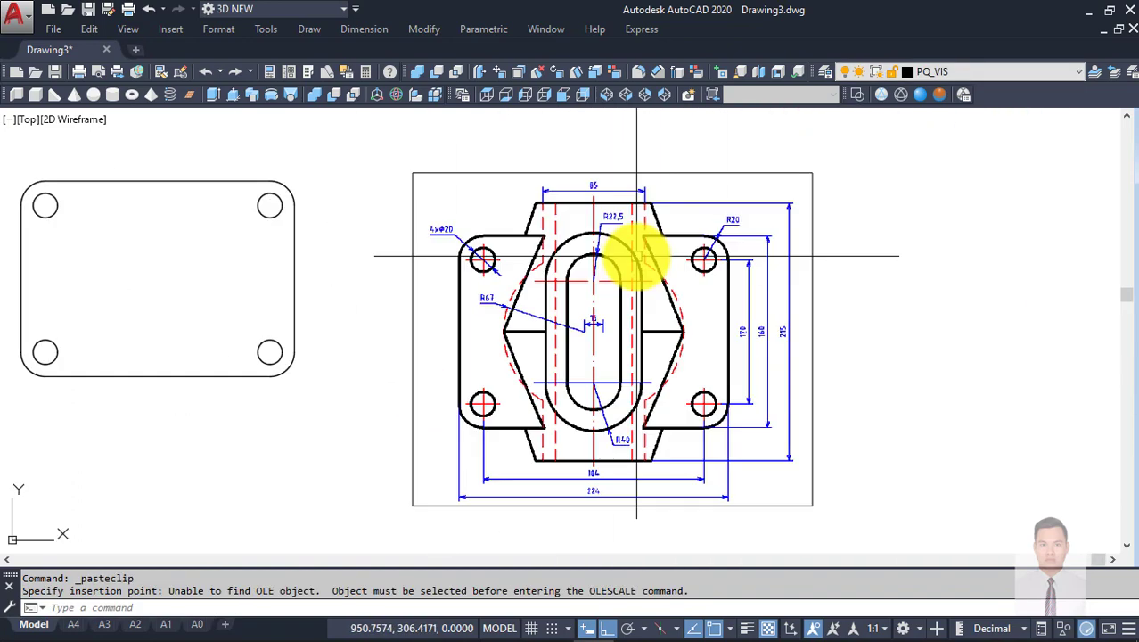
{"action": "scroll", "coordinate": [640, 236], "scroll_direction": "up", "scroll_amount": 2}
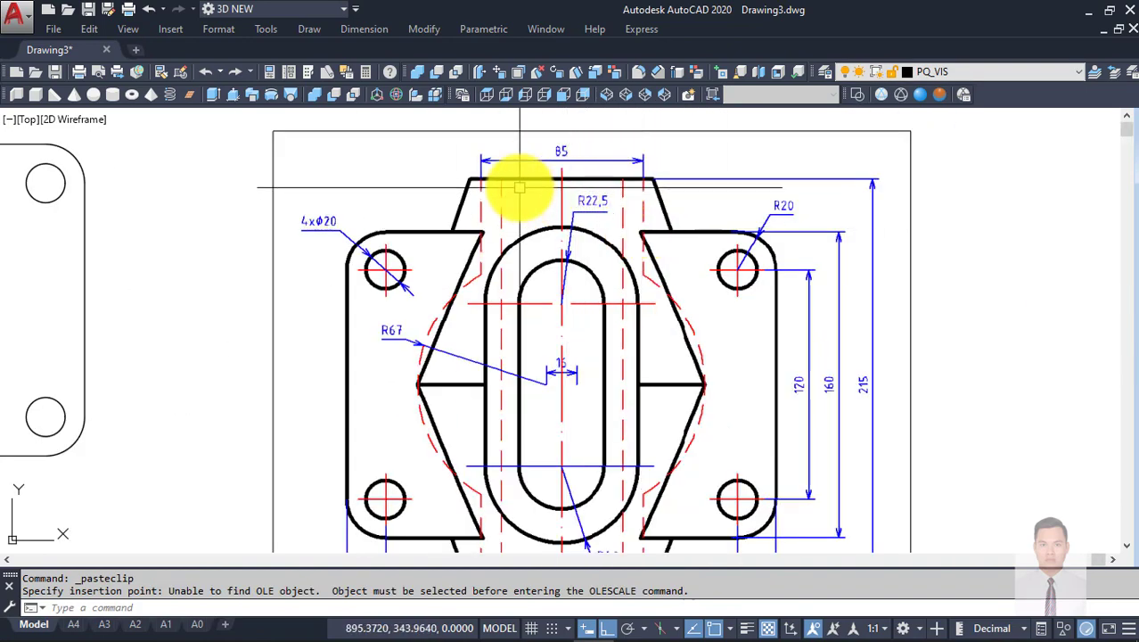
{"action": "scroll", "coordinate": [525, 174], "scroll_direction": "up", "scroll_amount": 4}
{"action": "scroll", "coordinate": [563, 153], "scroll_direction": "down", "scroll_amount": 2}
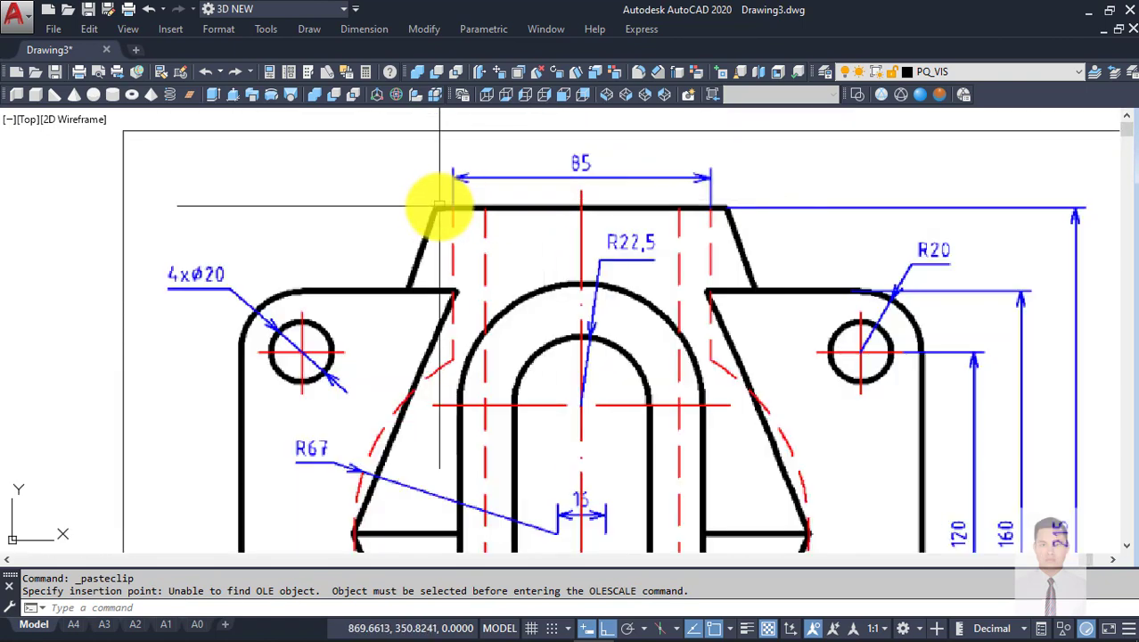
{"action": "middle_click_drag", "start_coordinate": [516, 209], "coordinate": [499, 236]}
{"action": "type", "text": "L"}
{"action": "key", "text": "Return"}
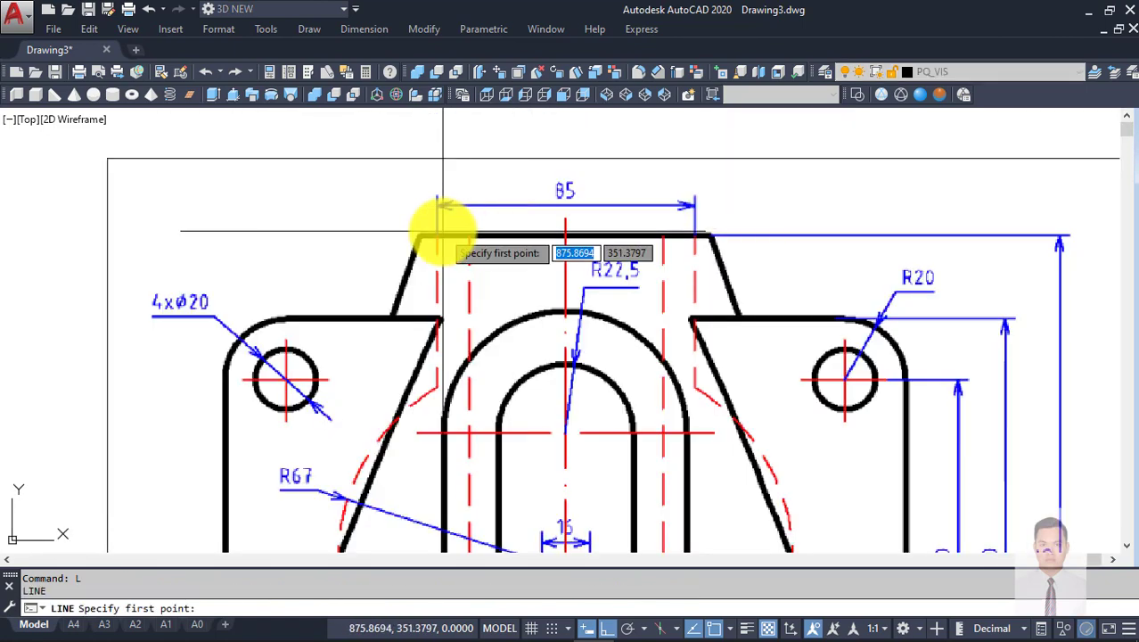
{"action": "scroll", "coordinate": [437, 234], "scroll_direction": "up", "scroll_amount": 4}
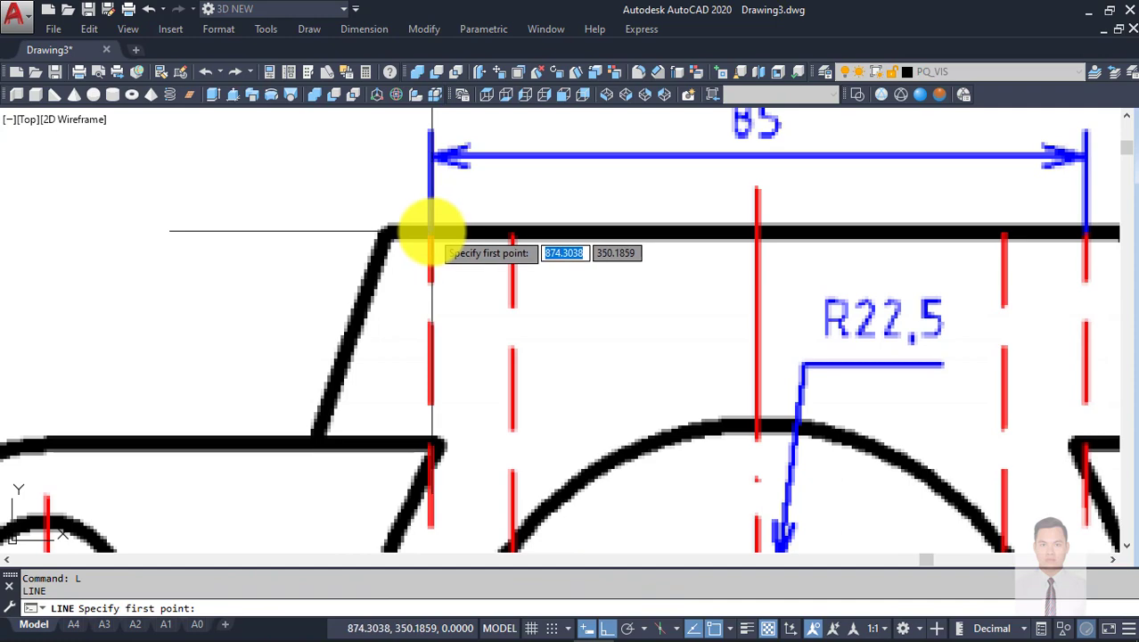
{"action": "left_click", "coordinate": [430, 233]}
{"action": "scroll", "coordinate": [945, 237], "scroll_direction": "up", "scroll_amount": 2}
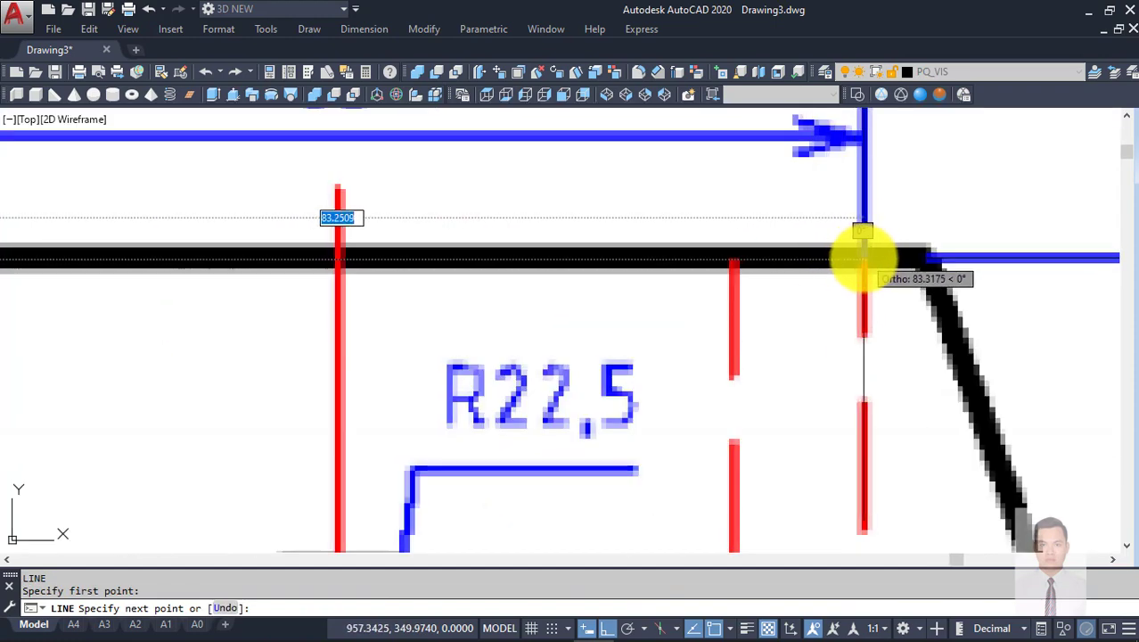
{"action": "left_click", "coordinate": [862, 258]}
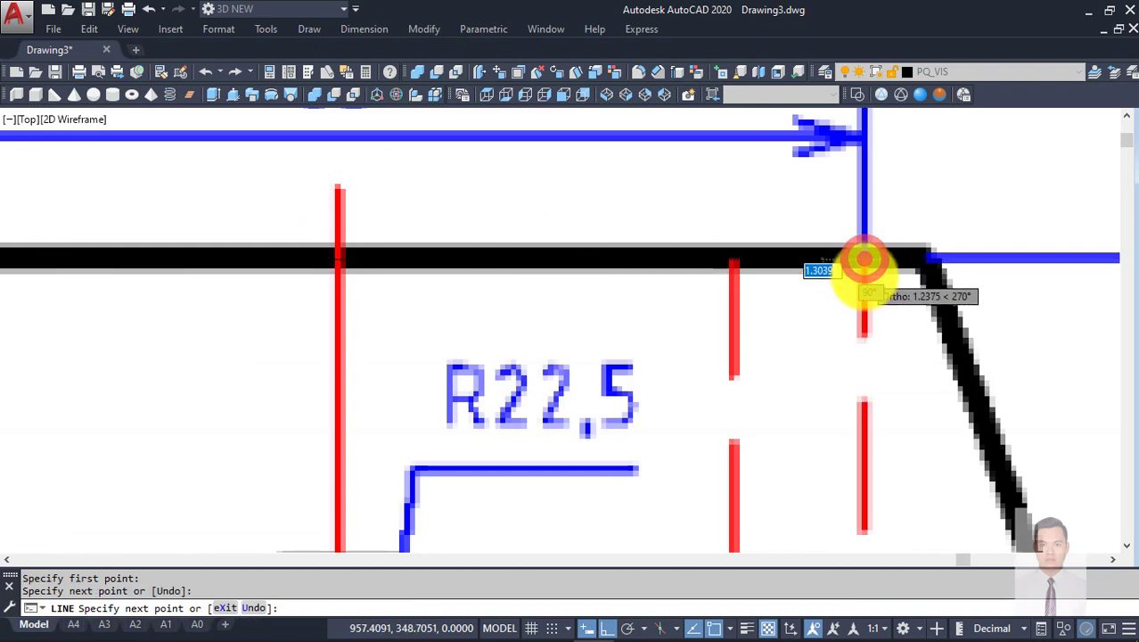
{"action": "key", "text": "Escape"}
Step: Dimension the image's top edge, placing the 83.32 measurement above it
{"action": "scroll", "coordinate": [845, 267], "scroll_direction": "down", "scroll_amount": 3}
{"action": "scroll", "coordinate": [827, 269], "scroll_direction": "down", "scroll_amount": 4}
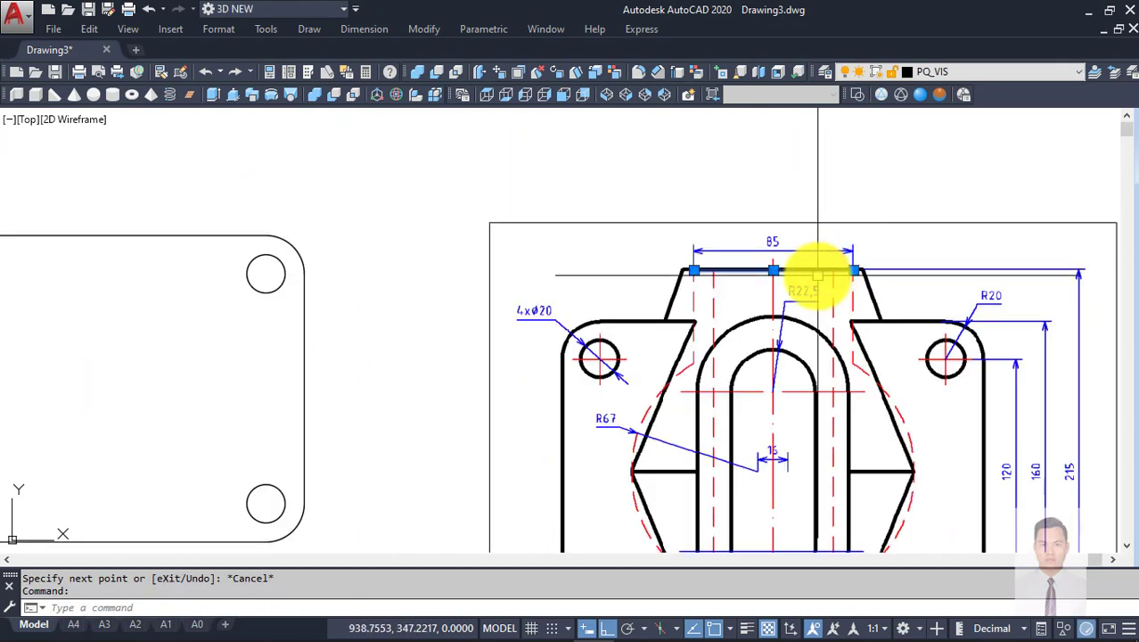
{"action": "key", "text": "Return"}
{"action": "key", "text": "Escape"}
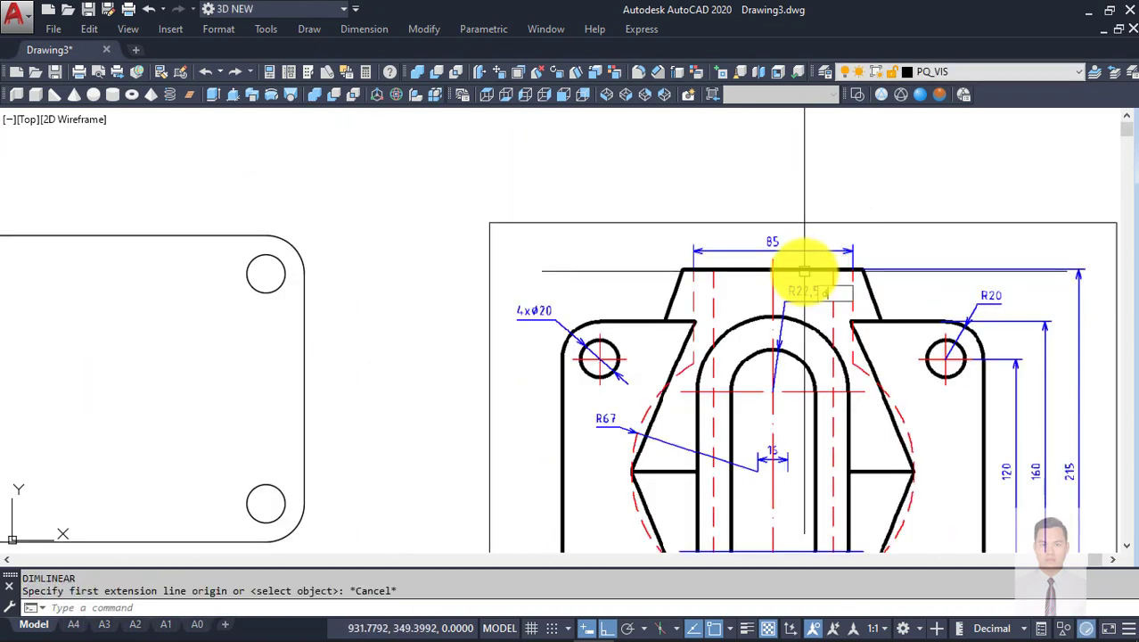
{"action": "type", "text": "dli"}
{"action": "key", "text": "Return"}
{"action": "key", "text": "Return"}
{"action": "left_click", "coordinate": [807, 267]}
{"action": "scroll", "coordinate": [797, 209], "scroll_direction": "up", "scroll_amount": 4}
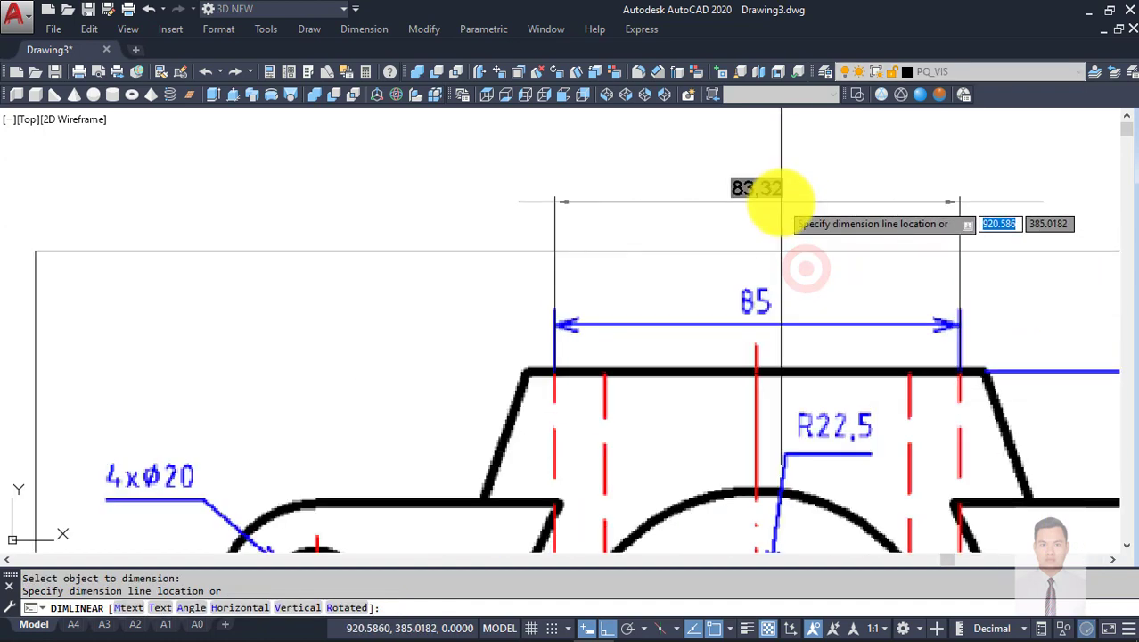
{"action": "left_click", "coordinate": [780, 199]}
{"action": "scroll", "coordinate": [877, 246], "scroll_direction": "down", "scroll_amount": 5}
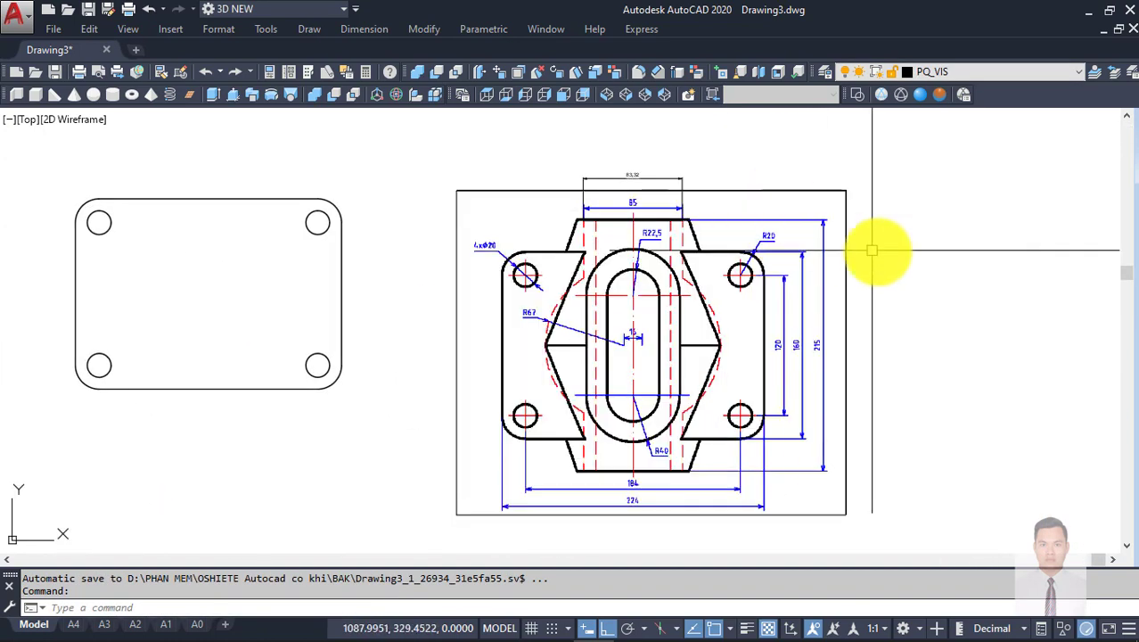
{"action": "type", "text": "l"}
{"action": "key", "text": "Return"}
{"action": "left_click", "coordinate": [764, 218]}
{"action": "type", "text": "8"}
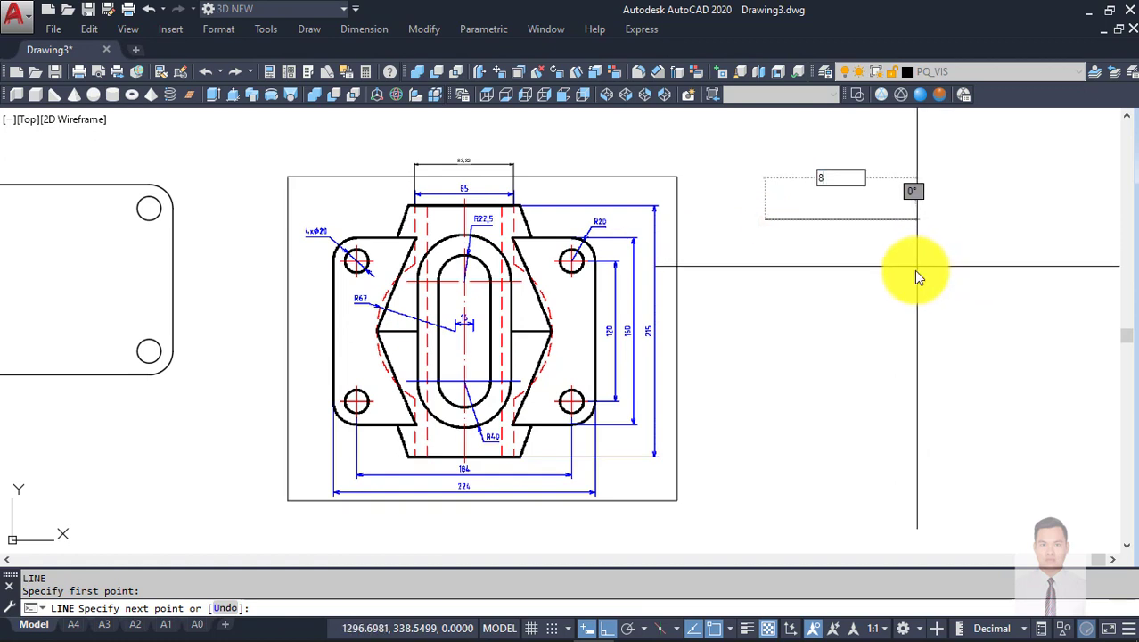
Step: Finish an 85-unit reference line and erase the 83.32 dimension
{"action": "type", "text": "5"}
{"action": "key", "text": "Return"}
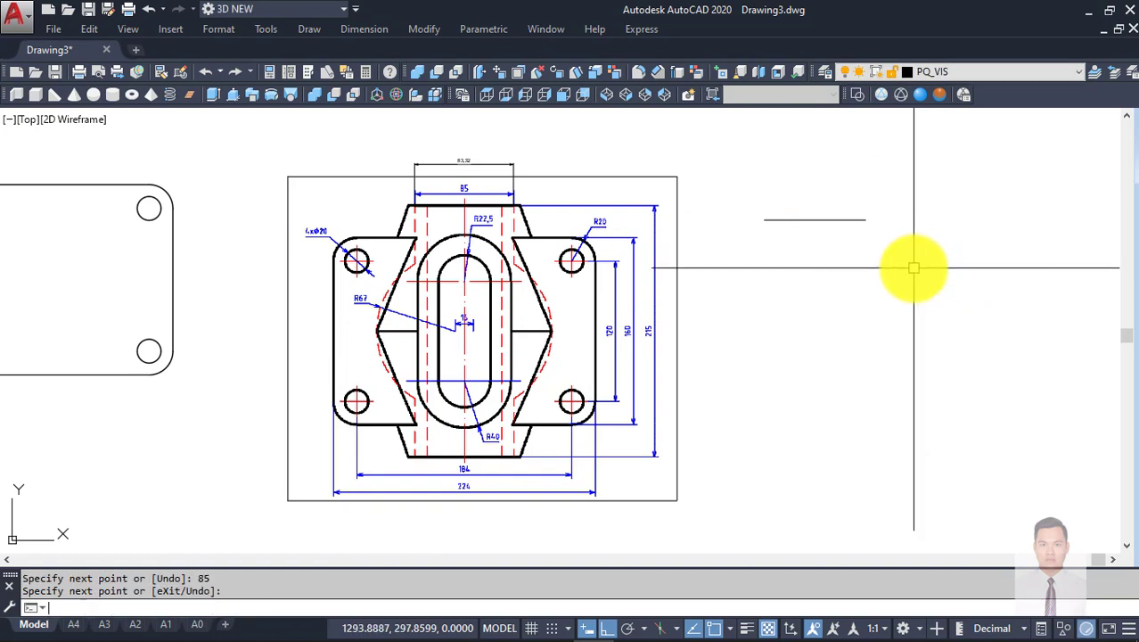
{"action": "key", "text": "Escape"}
{"action": "left_click", "coordinate": [438, 163]}
{"action": "type", "text": "e"}
{"action": "key", "text": "Return"}
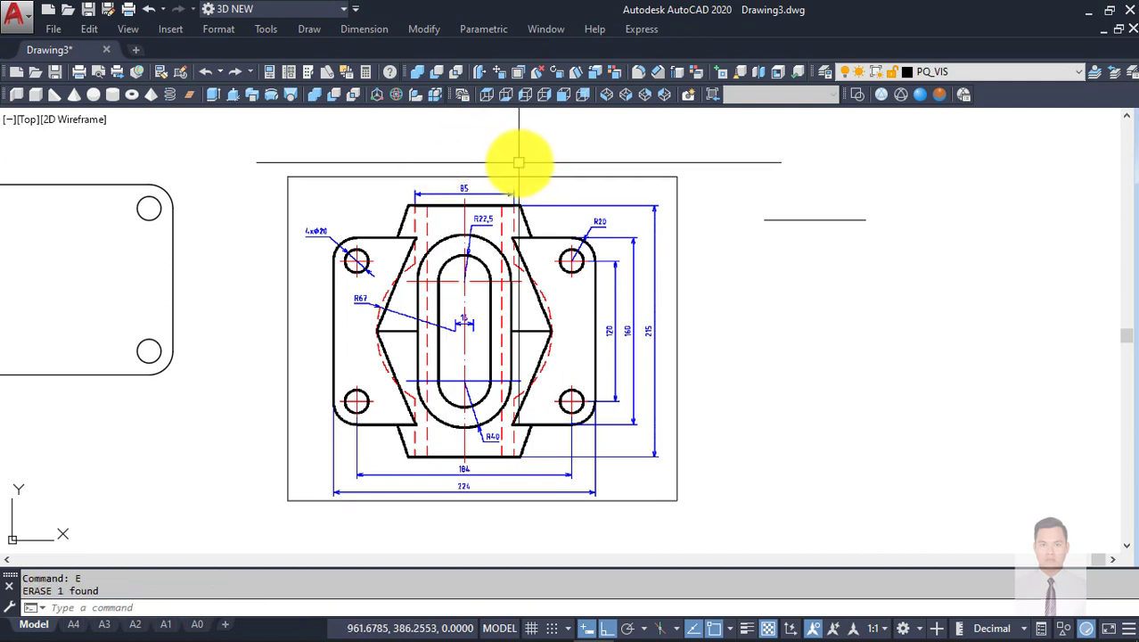
Step: ALIGN the pasted image's top edge to the 85 line, scaling the image to fit
{"action": "left_click", "coordinate": [713, 315]}
{"action": "left_click", "coordinate": [361, 153]}
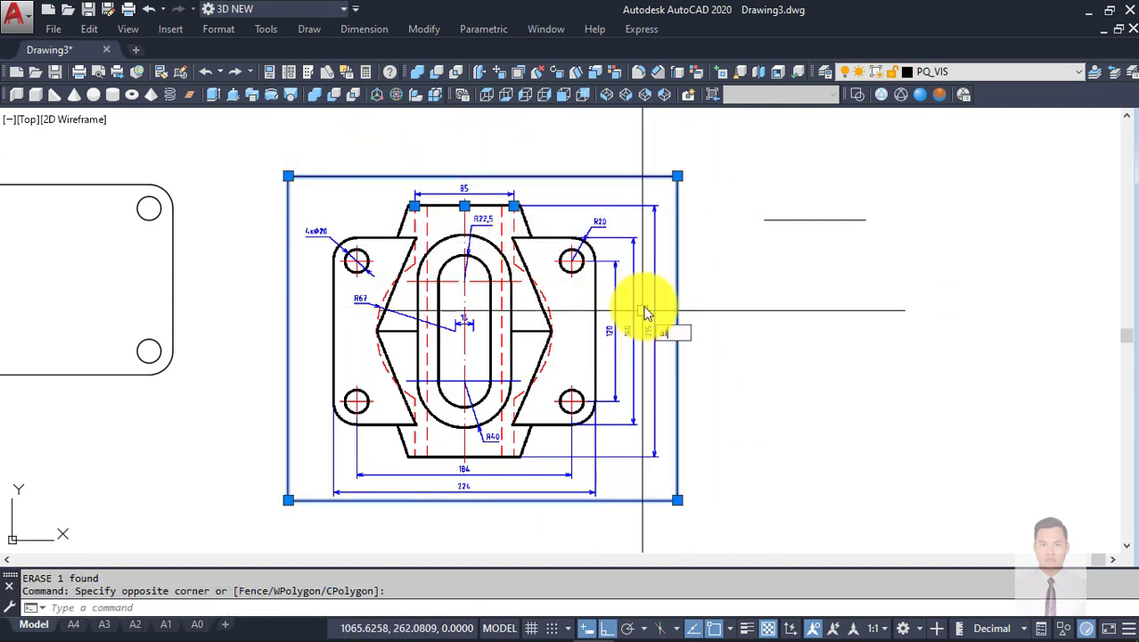
{"action": "type", "text": "al"}
{"action": "key", "text": "Return"}
{"action": "scroll", "coordinate": [426, 211], "scroll_direction": "up", "scroll_amount": 4}
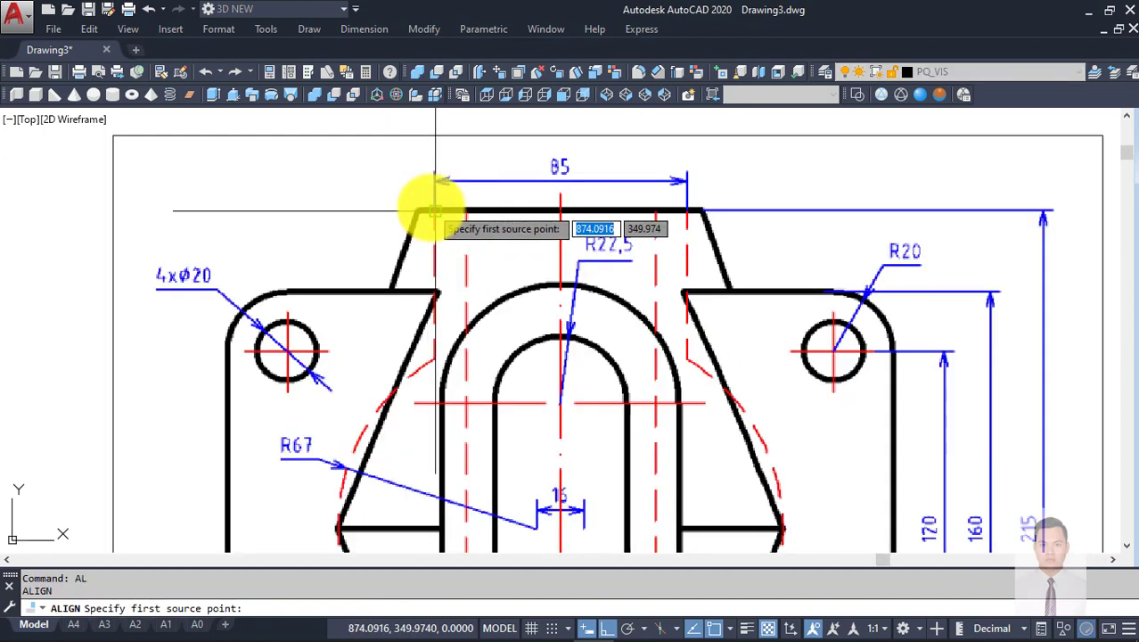
{"action": "scroll", "coordinate": [432, 209], "scroll_direction": "down", "scroll_amount": 5}
{"action": "scroll", "coordinate": [655, 216], "scroll_direction": "up", "scroll_amount": 5}
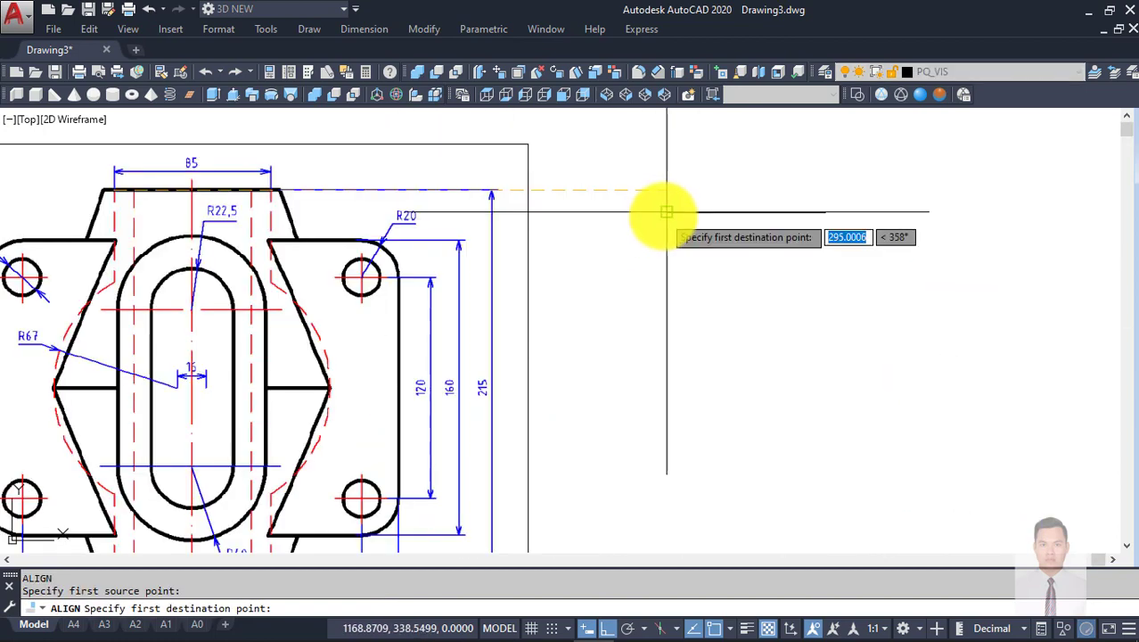
{"action": "left_click", "coordinate": [663, 215]}
{"action": "scroll", "coordinate": [245, 191], "scroll_direction": "up", "scroll_amount": 2}
{"action": "scroll", "coordinate": [239, 182], "scroll_direction": "up", "scroll_amount": 2}
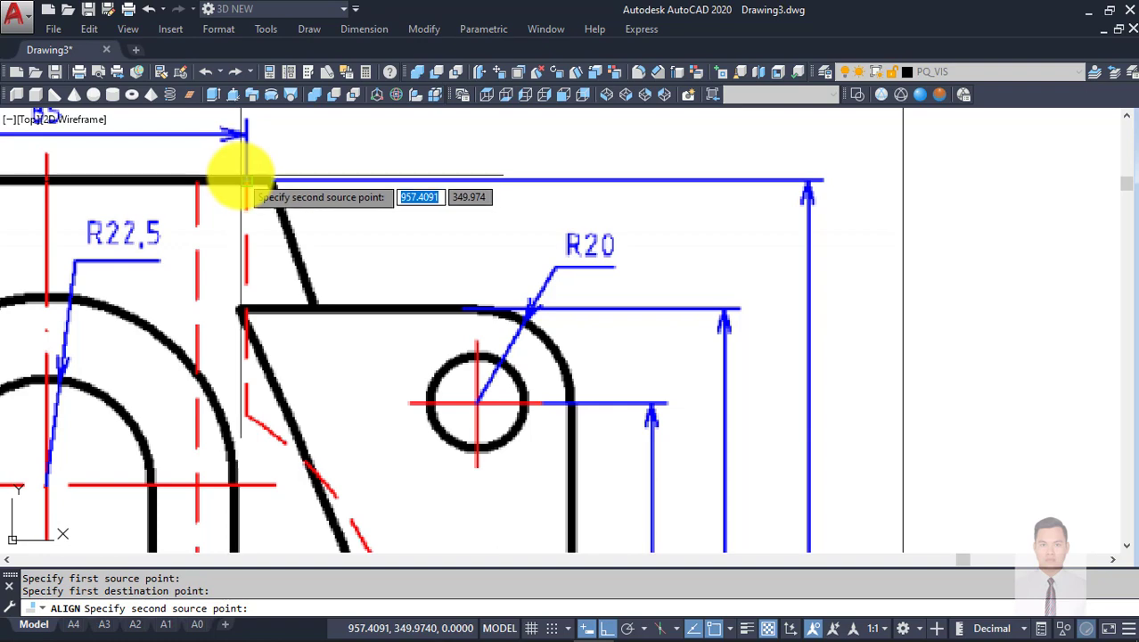
{"action": "left_click", "coordinate": [242, 181]}
{"action": "scroll", "coordinate": [369, 223], "scroll_direction": "down", "scroll_amount": 4}
{"action": "left_click", "coordinate": [686, 229]}
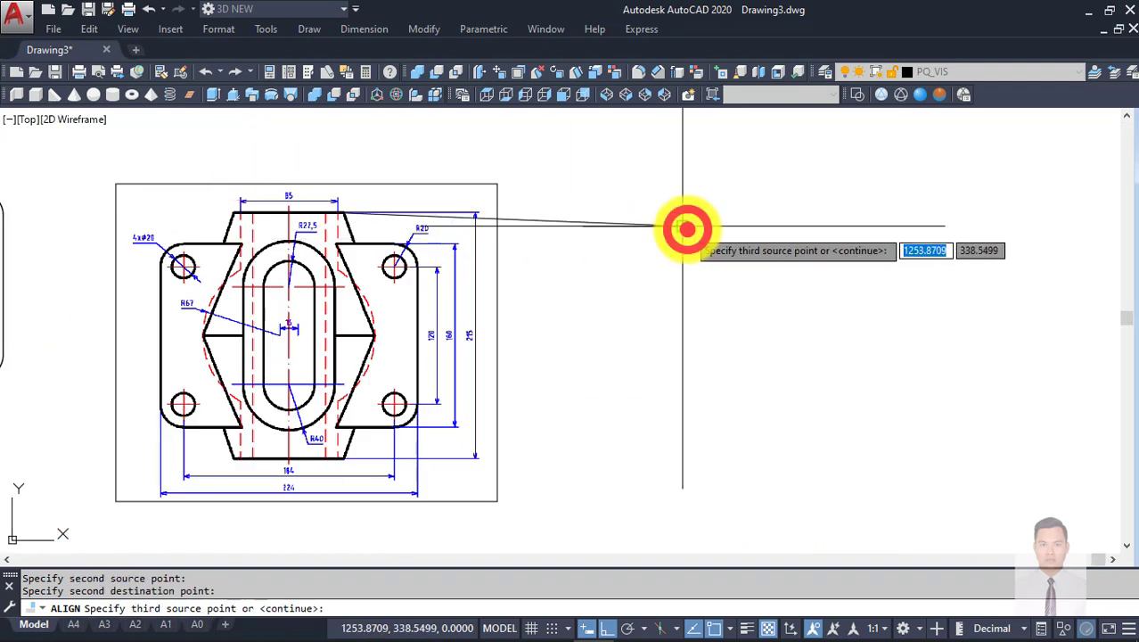
{"action": "key", "text": "Return"}
{"action": "left_click", "coordinate": [715, 272]}
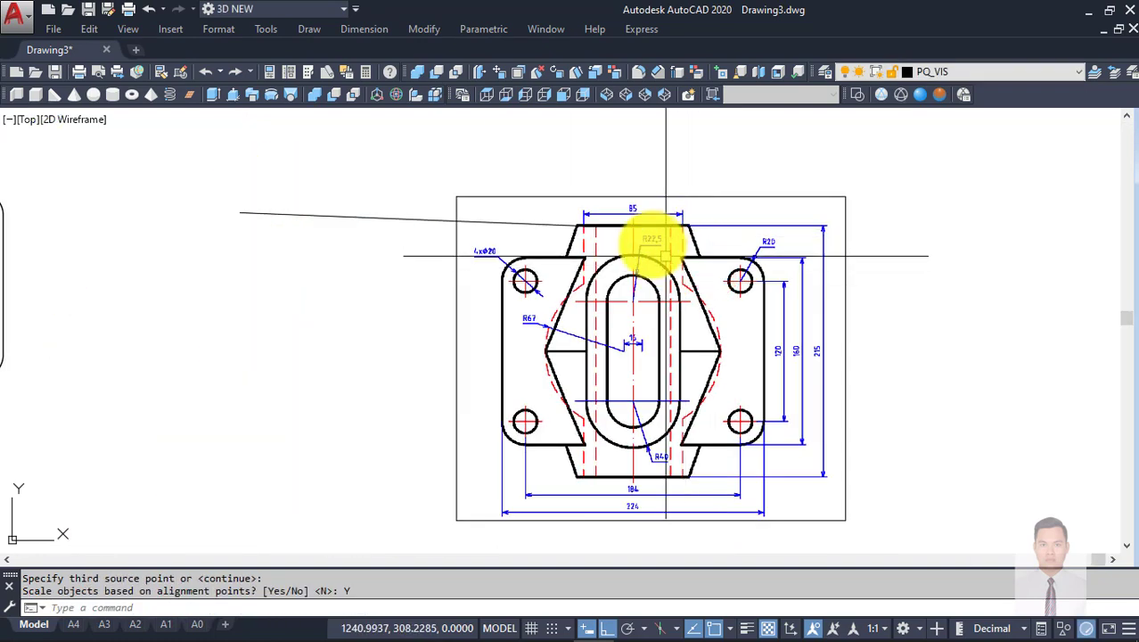
{"action": "key", "text": "Escape"}
{"action": "scroll", "coordinate": [603, 227], "scroll_direction": "up", "scroll_amount": 4}
{"action": "scroll", "coordinate": [603, 224], "scroll_direction": "down", "scroll_amount": 2}
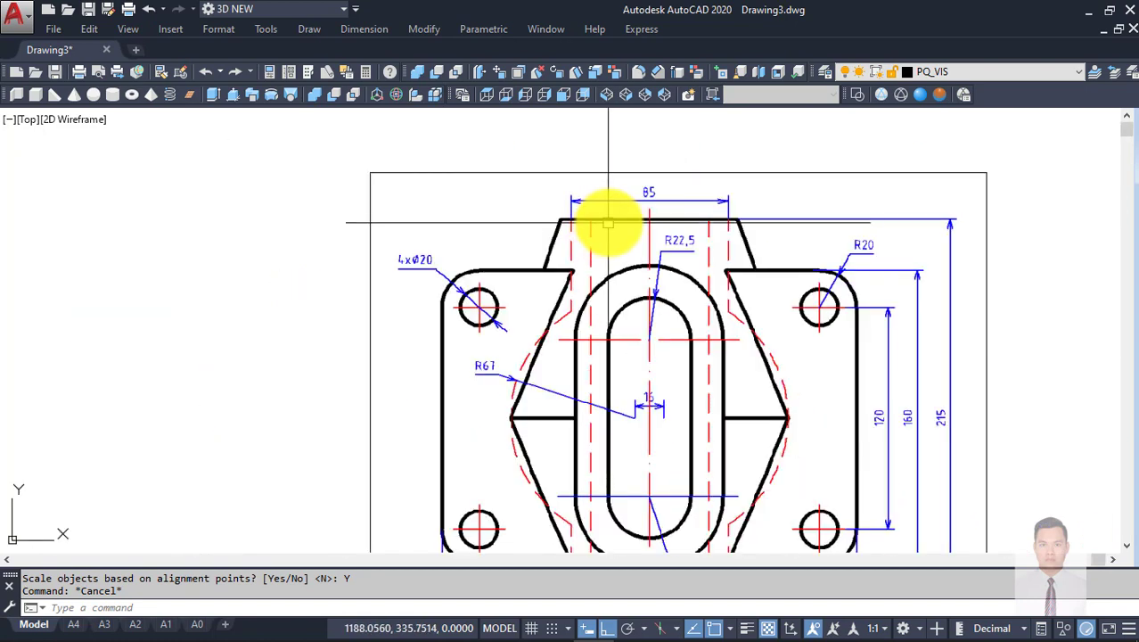
Step: Dimension the scaled image's top edge, confirming it now reads 85
{"action": "type", "text": "dli"}
{"action": "key", "text": "Return"}
{"action": "key", "text": "Return"}
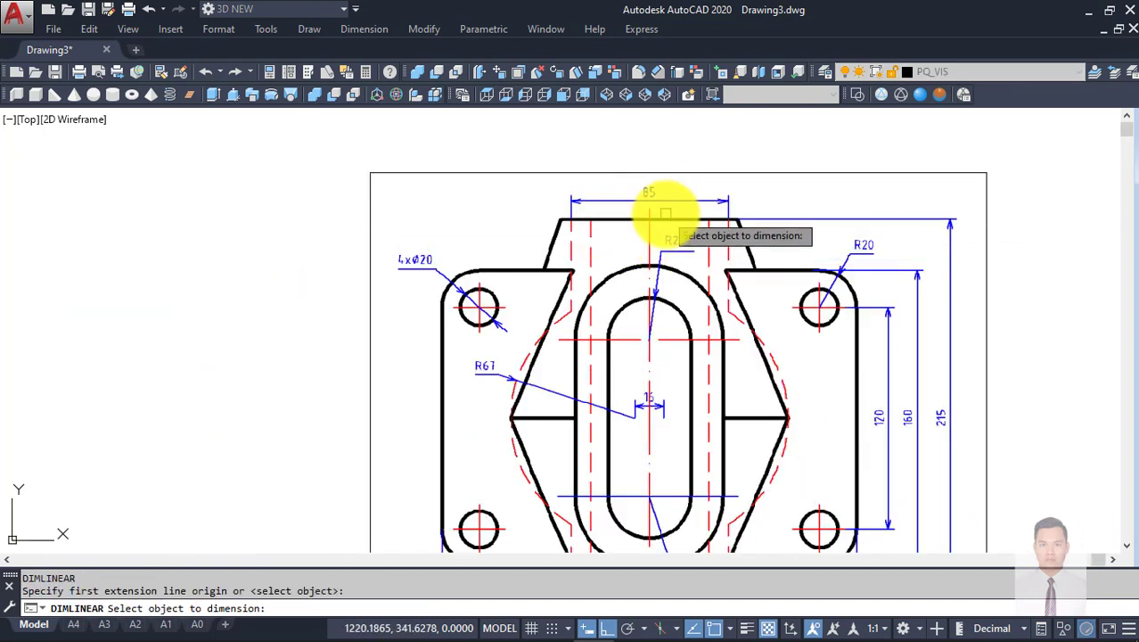
{"action": "left_click", "coordinate": [665, 217]}
{"action": "scroll", "coordinate": [668, 178], "scroll_direction": "up", "scroll_amount": 4}
{"action": "left_click", "coordinate": [669, 143]}
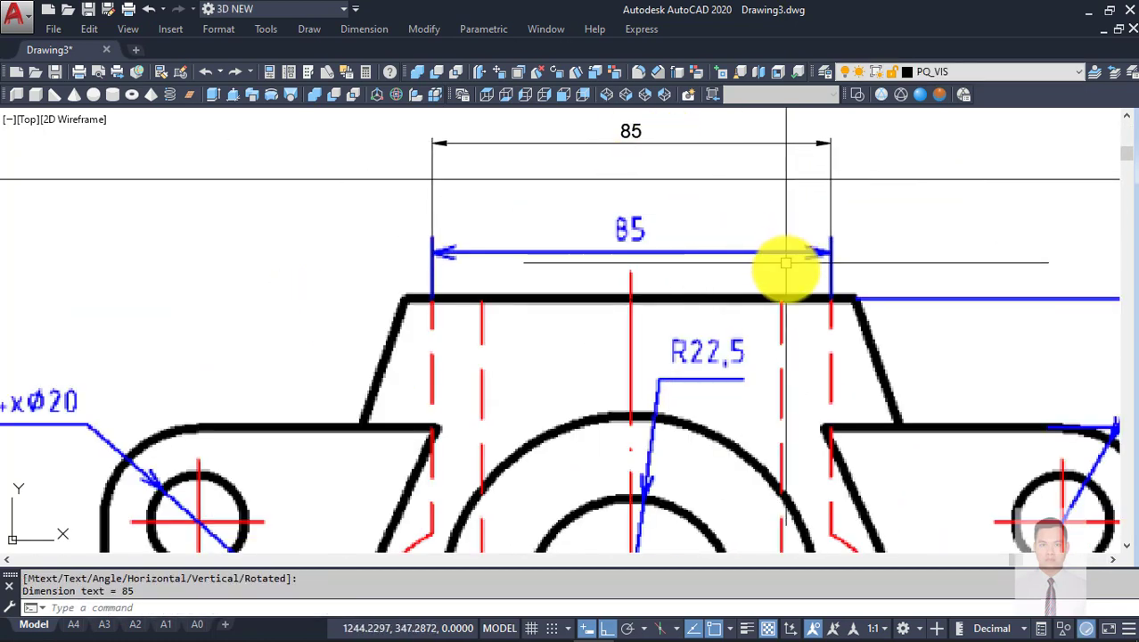
{"action": "scroll", "coordinate": [694, 250], "scroll_direction": "down", "scroll_amount": 2}
{"action": "scroll", "coordinate": [729, 307], "scroll_direction": "down", "scroll_amount": 2}
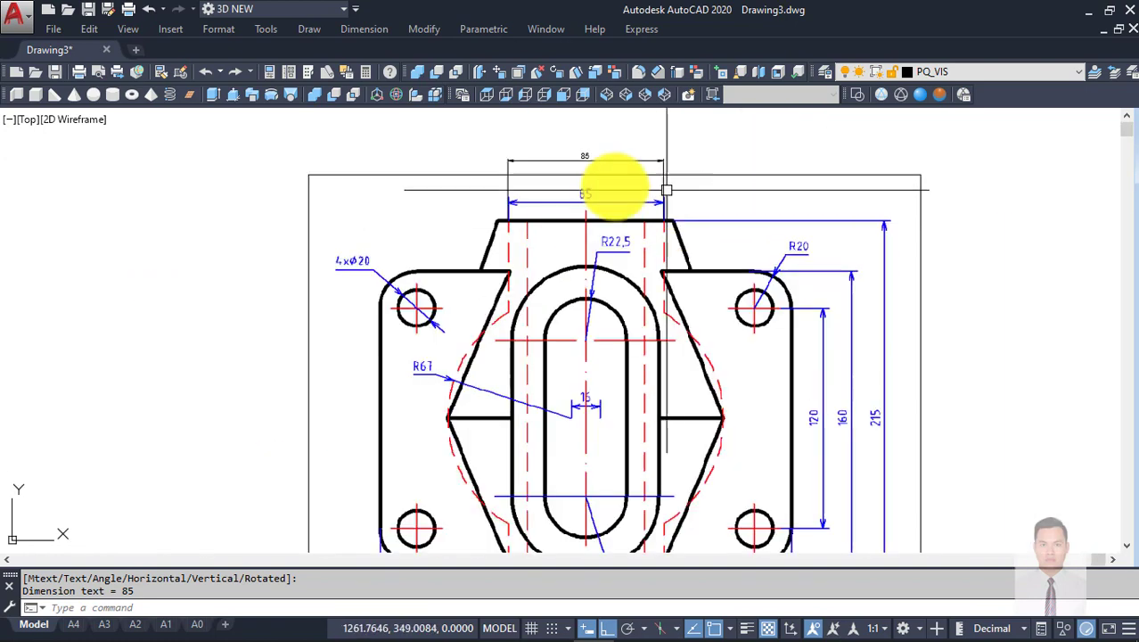
{"action": "scroll", "coordinate": [651, 295], "scroll_direction": "down", "scroll_amount": 2}
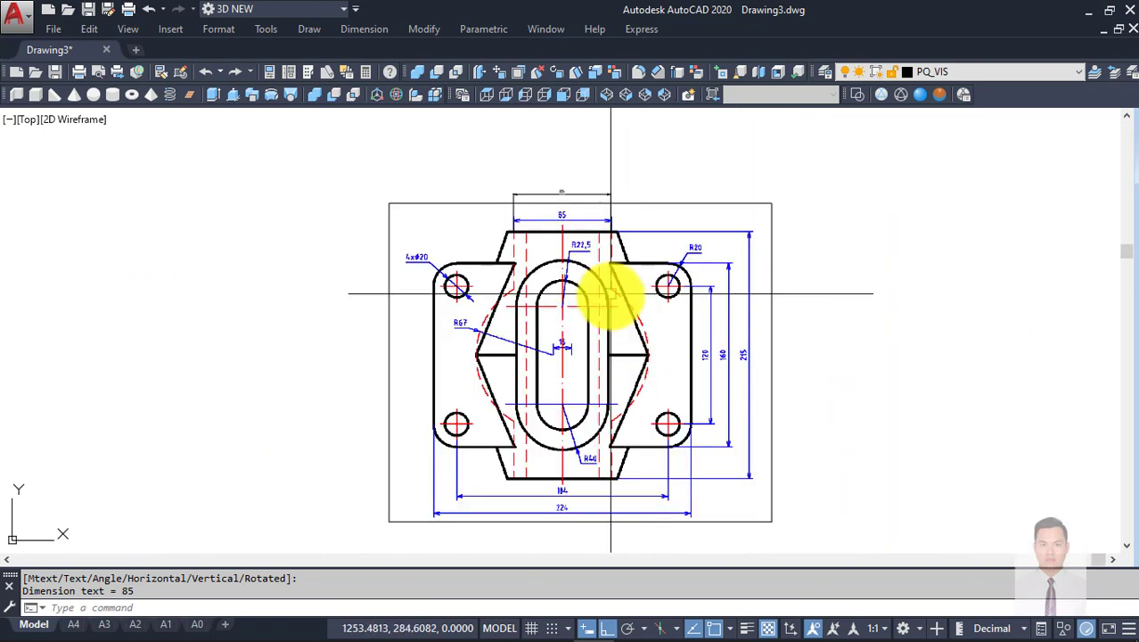
{"action": "scroll", "coordinate": [605, 304], "scroll_direction": "up", "scroll_amount": 4}
Step: Start a vertical linear dimension along the centreline, then abandon it
{"action": "type", "text": "dli"}
{"action": "key", "text": "Return"}
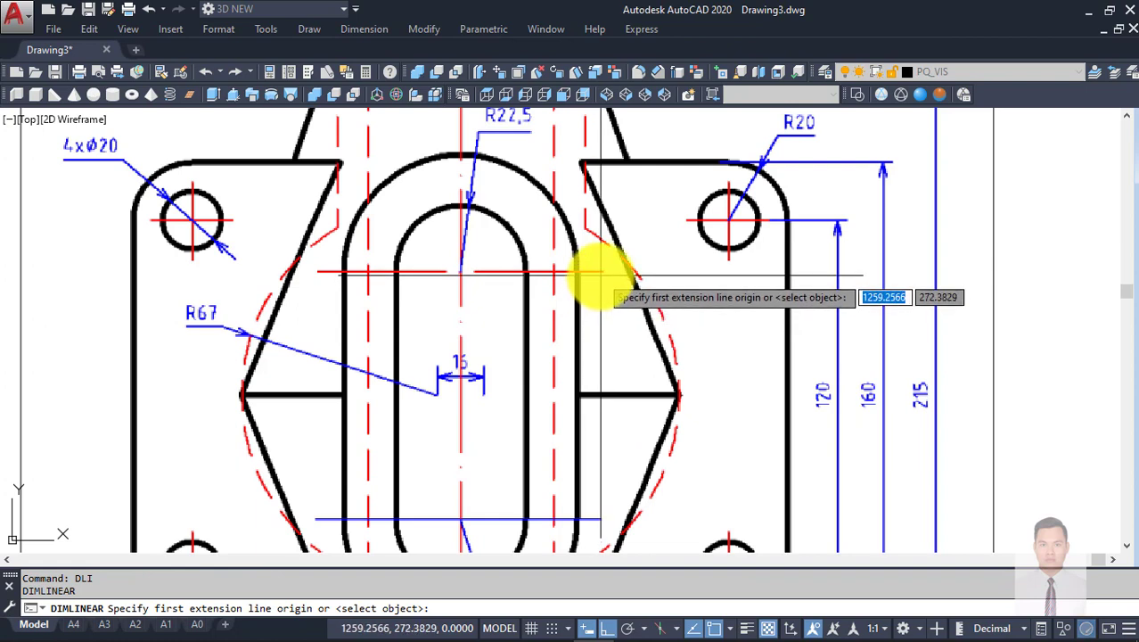
{"action": "left_click", "coordinate": [602, 271]}
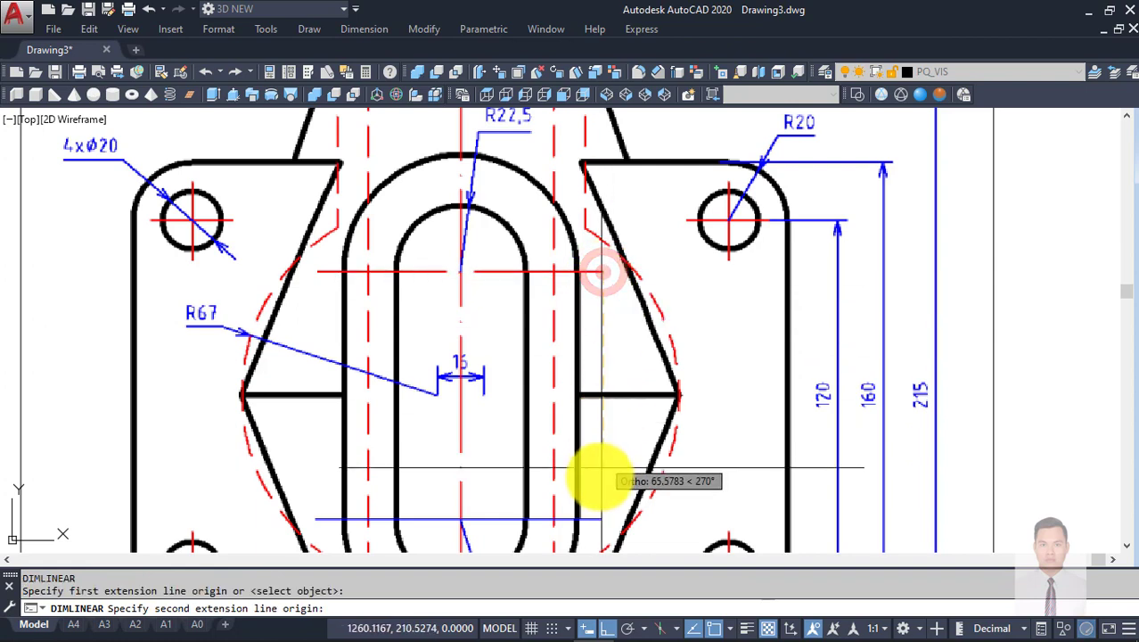
{"action": "left_click", "coordinate": [604, 517]}
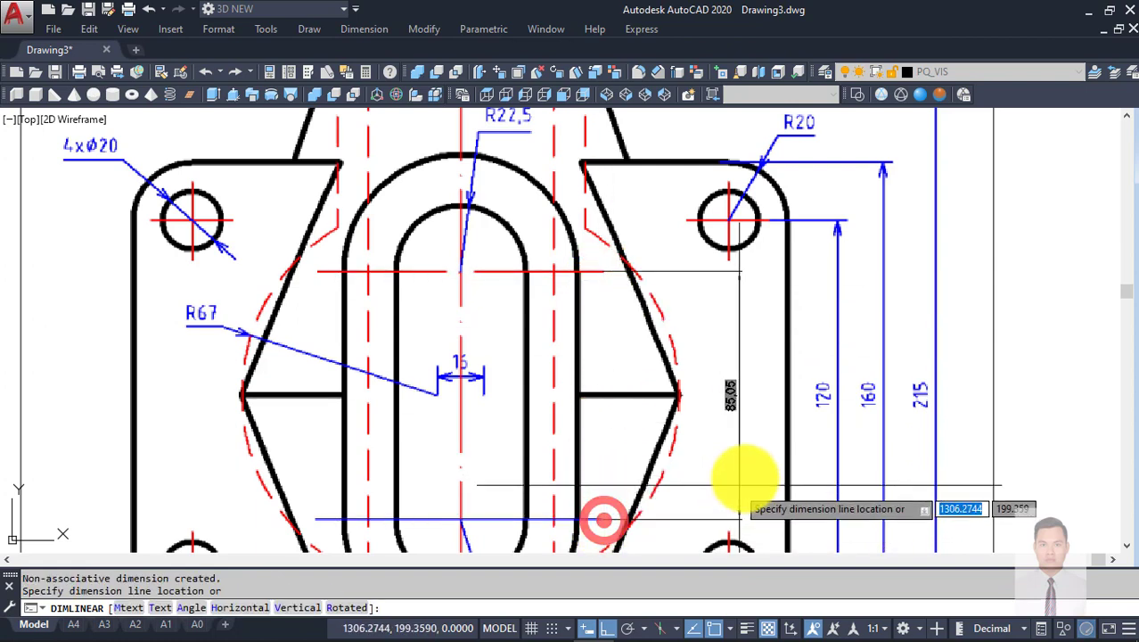
{"action": "scroll", "coordinate": [737, 420], "scroll_direction": "up", "scroll_amount": 3}
{"action": "scroll", "coordinate": [730, 361], "scroll_direction": "down", "scroll_amount": 5}
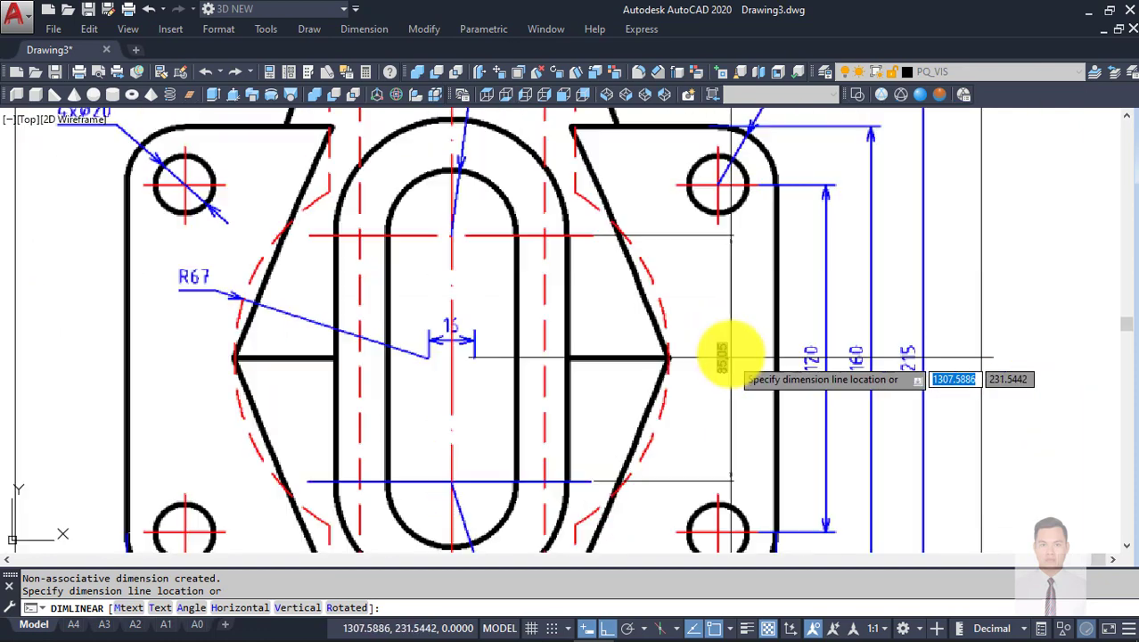
{"action": "scroll", "coordinate": [732, 334], "scroll_direction": "up", "scroll_amount": 1}
{"action": "scroll", "coordinate": [736, 307], "scroll_direction": "up", "scroll_amount": 4}
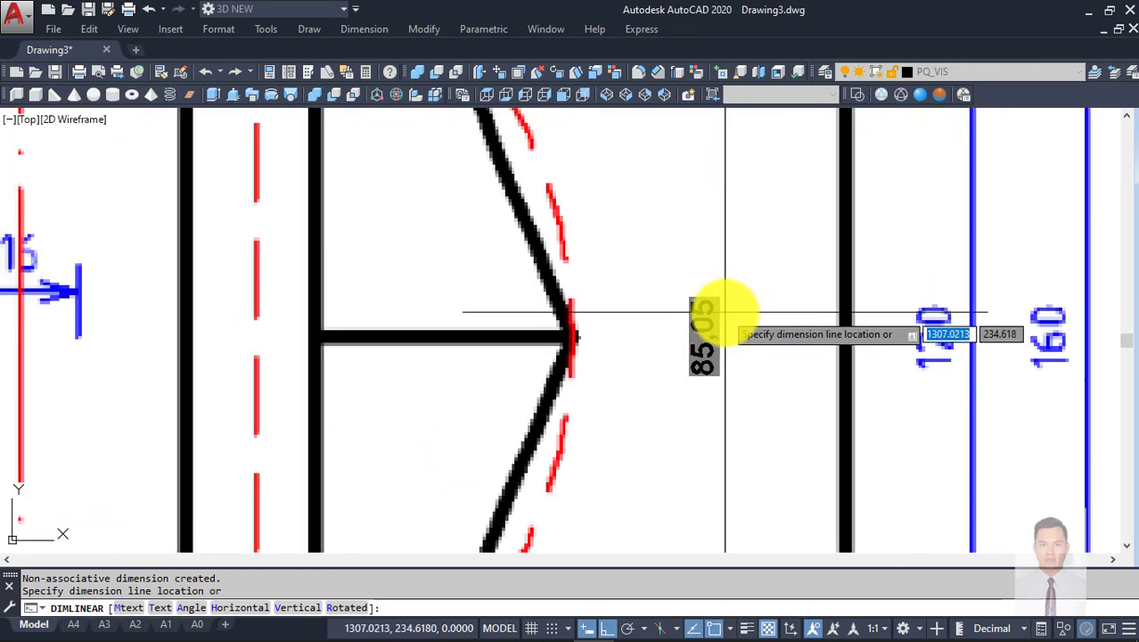
{"action": "scroll", "coordinate": [722, 312], "scroll_direction": "down", "scroll_amount": 3}
{"action": "key", "text": "Escape"}
{"action": "scroll", "coordinate": [727, 303], "scroll_direction": "down", "scroll_amount": 3}
{"action": "scroll", "coordinate": [695, 241], "scroll_direction": "down", "scroll_amount": 2}
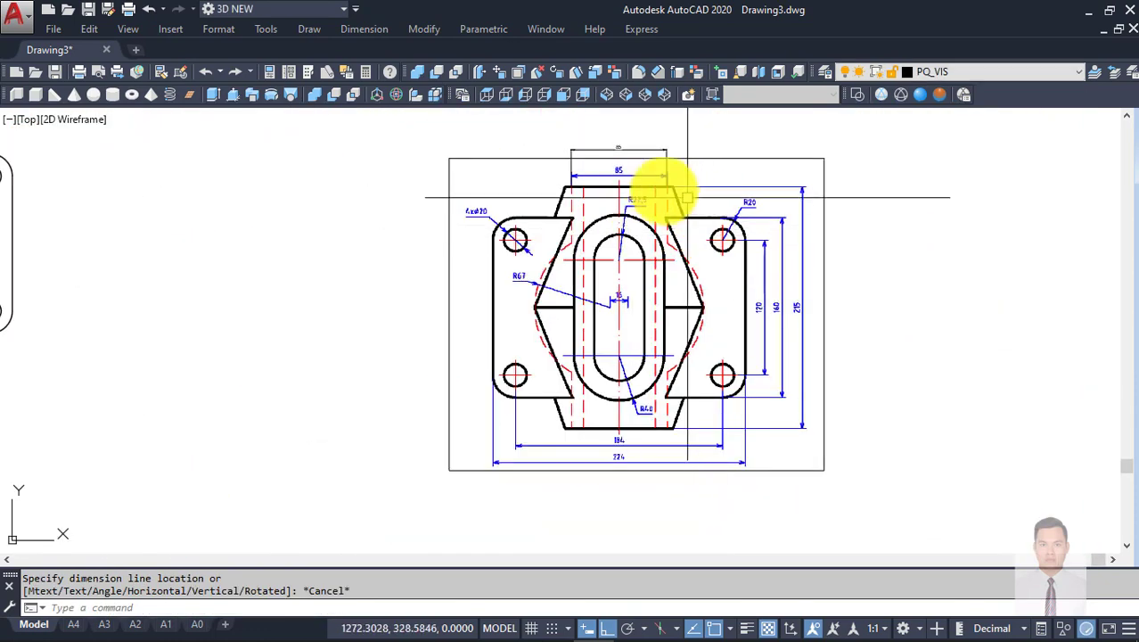
{"action": "scroll", "coordinate": [624, 214], "scroll_direction": "up", "scroll_amount": 1}
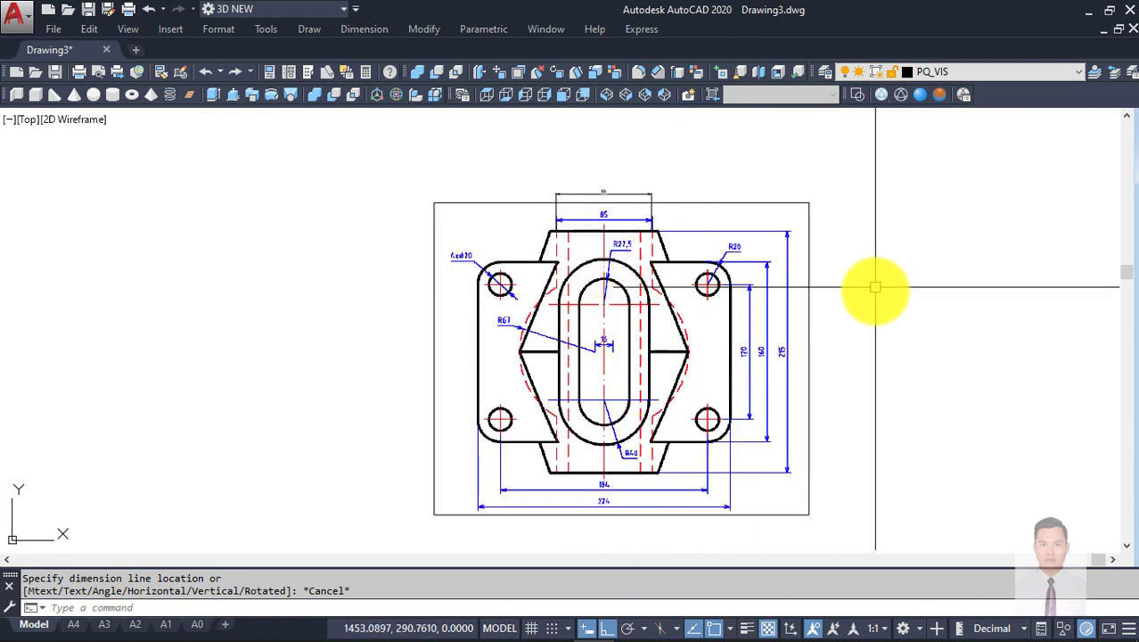
Step: Select the whole part drawing, then clear the selection
{"action": "left_click", "coordinate": [875, 287]}
{"action": "left_click", "coordinate": [593, 154]}
{"action": "key", "text": "Escape"}
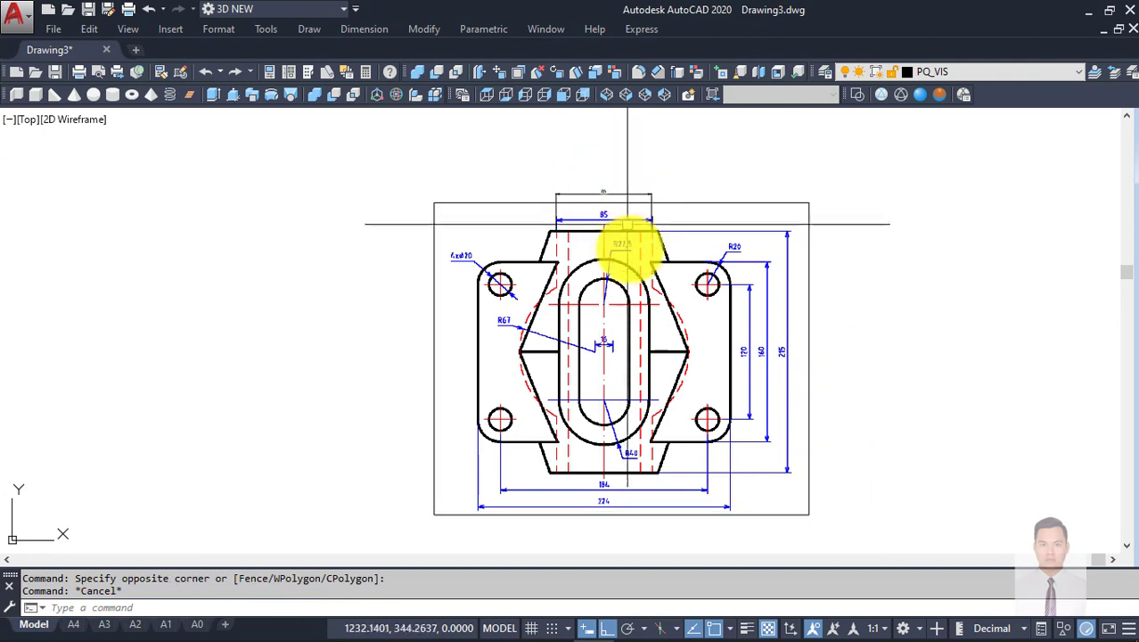
{"action": "scroll", "coordinate": [631, 253], "scroll_direction": "up", "scroll_amount": 2}
{"action": "scroll", "coordinate": [642, 246], "scroll_direction": "down", "scroll_amount": 4}
{"action": "scroll", "coordinate": [615, 206], "scroll_direction": "up", "scroll_amount": 6}
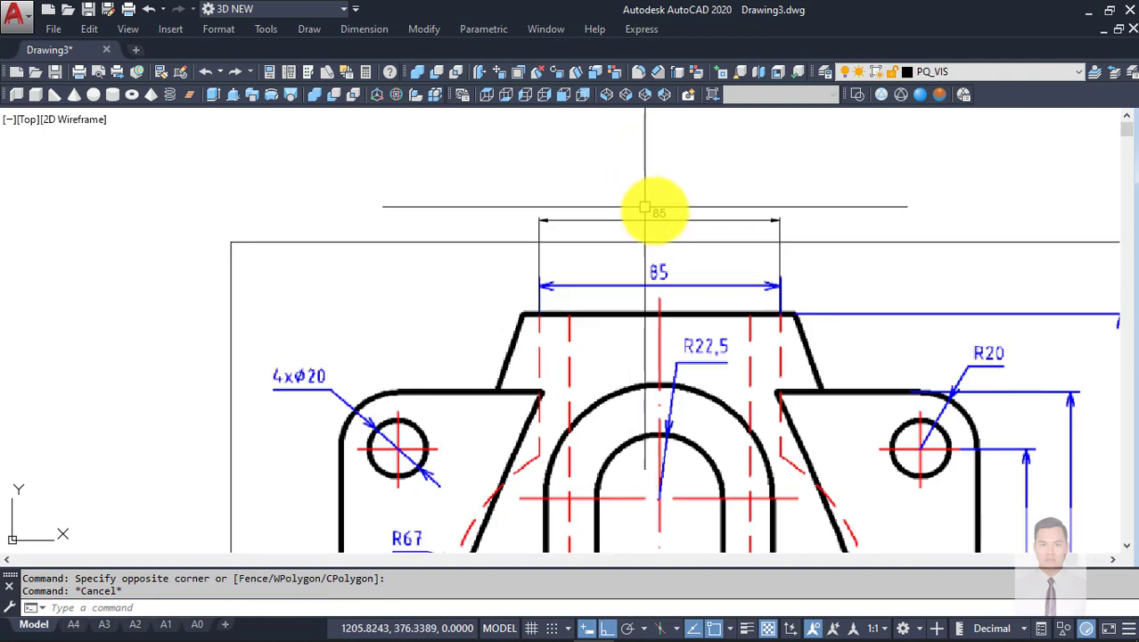
{"action": "scroll", "coordinate": [661, 216], "scroll_direction": "up", "scroll_amount": 3}
{"action": "scroll", "coordinate": [669, 221], "scroll_direction": "down", "scroll_amount": 5}
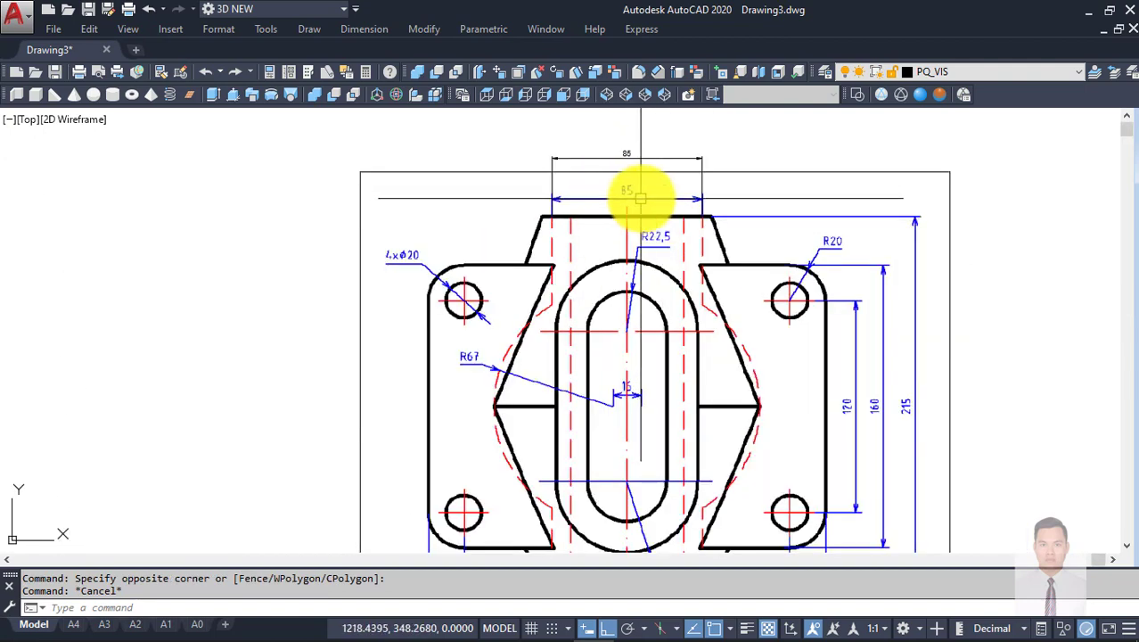
{"action": "scroll", "coordinate": [642, 194], "scroll_direction": "up", "scroll_amount": 2}
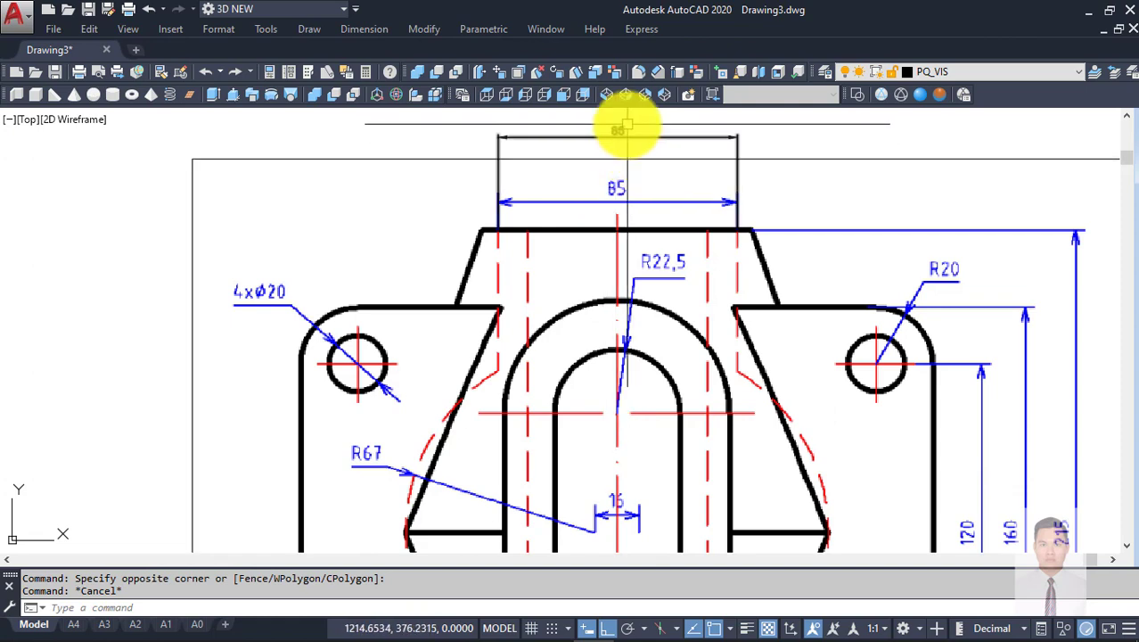
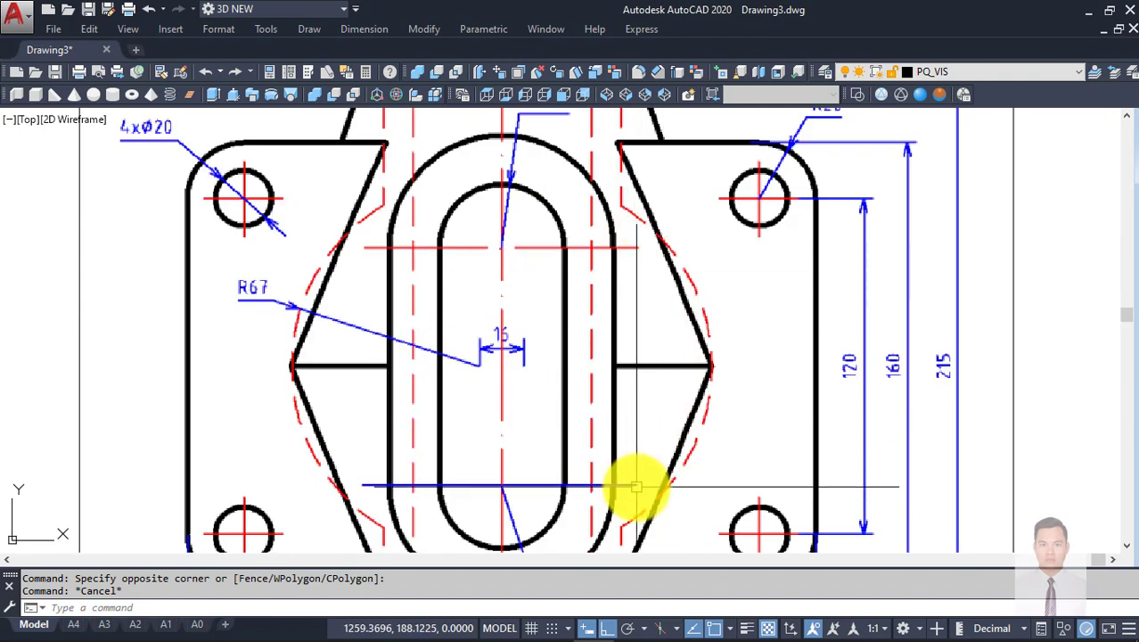
Step: Zoom out and erase the housing's reference drawing using a crossing window and Delete
{"action": "scroll", "coordinate": [658, 357], "scroll_direction": "down", "scroll_amount": 2}
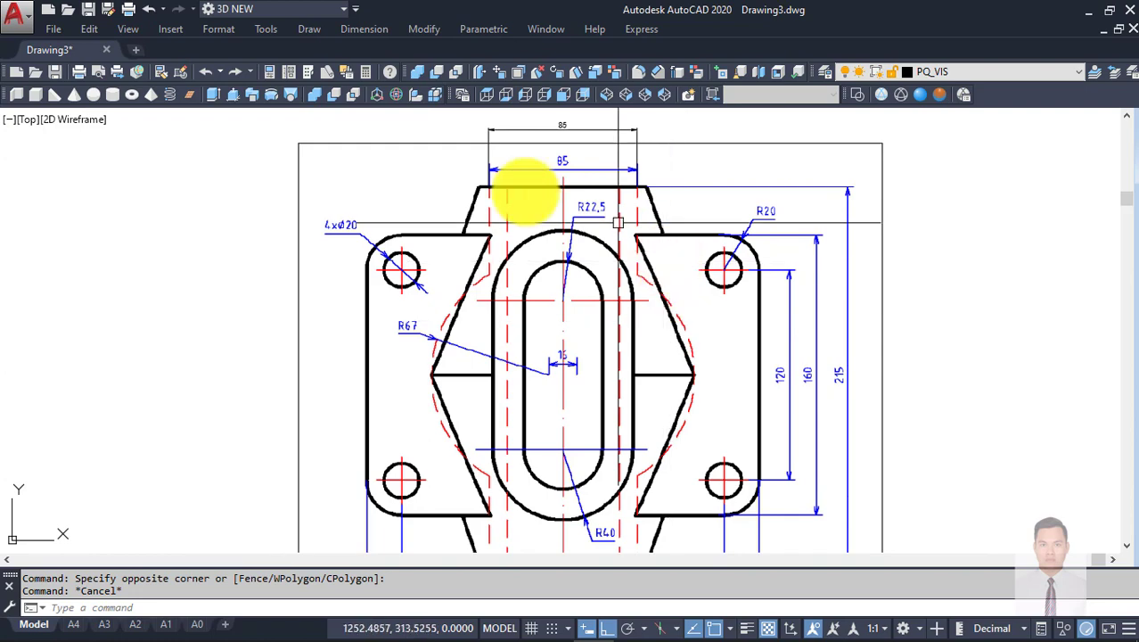
{"action": "scroll", "coordinate": [659, 356], "scroll_direction": "down", "scroll_amount": 4}
{"action": "left_click", "coordinate": [788, 351]}
{"action": "left_click", "coordinate": [597, 199]}
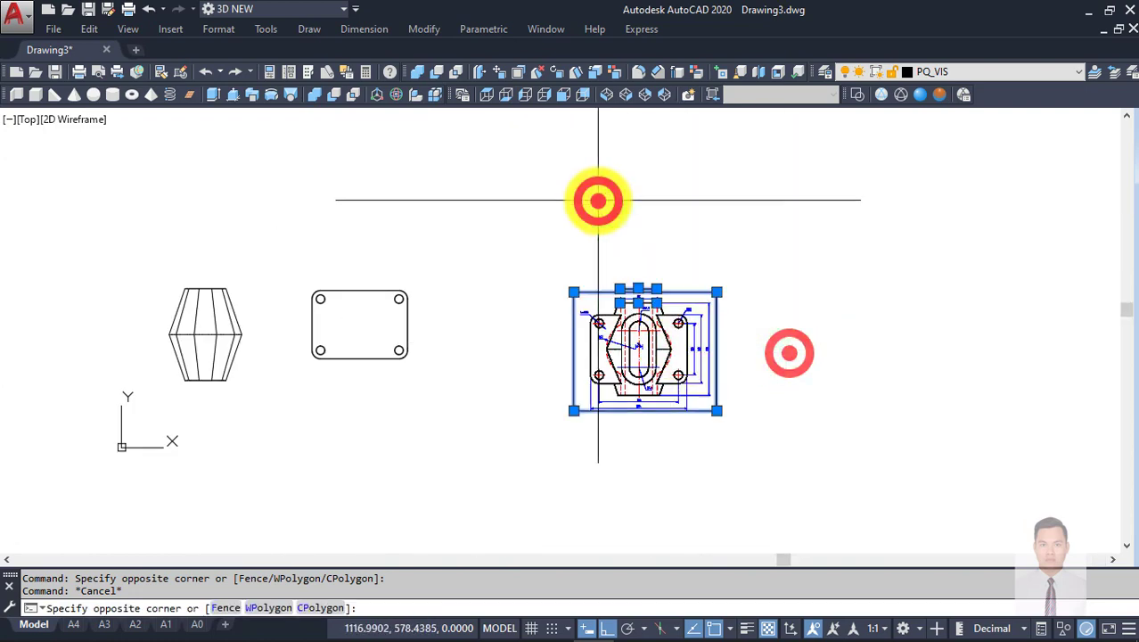
{"action": "key", "text": "Delete"}
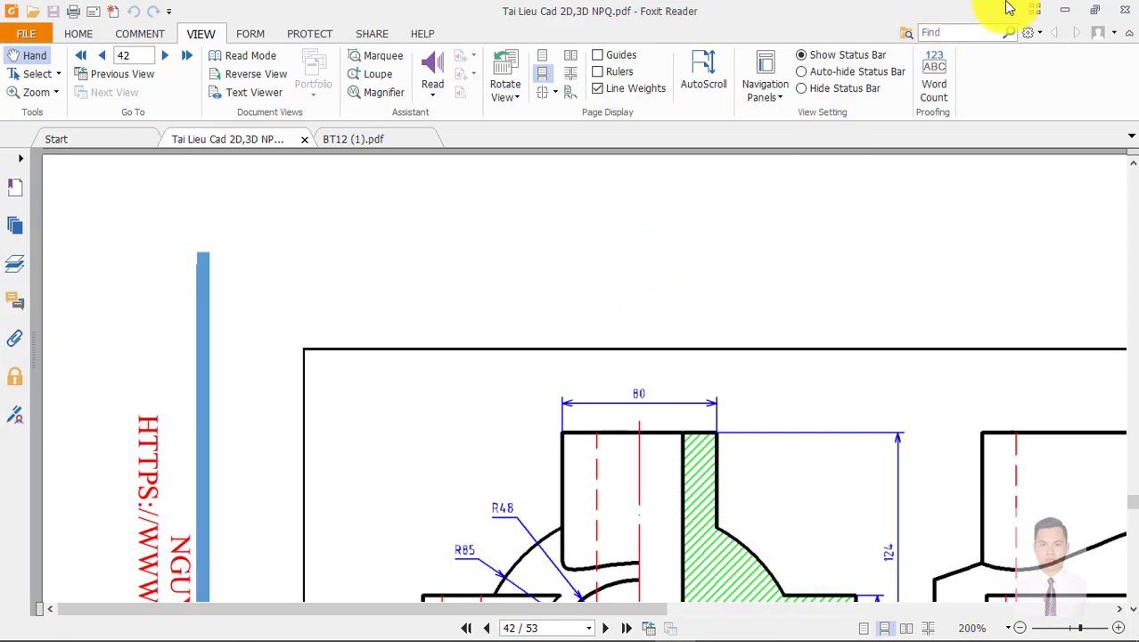
Step: Show exercise 1 full-screen and zoom into the top view with its R22,5 and R40 dimensions
{"action": "left_click", "coordinate": [1036, 10]}
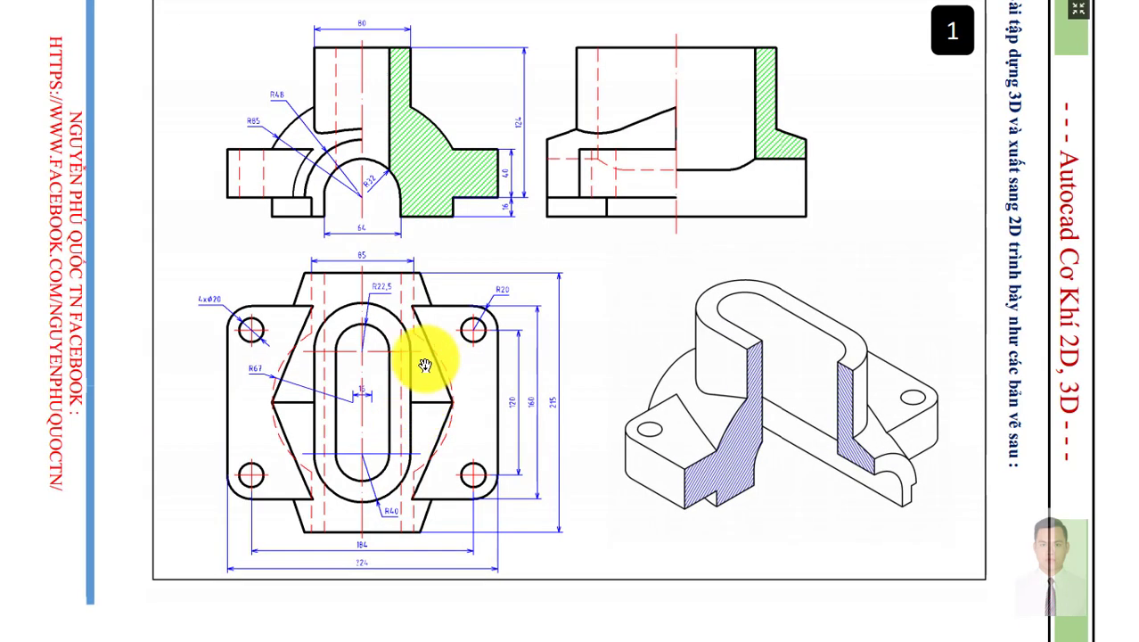
{"action": "left_click", "coordinate": [383, 390]}
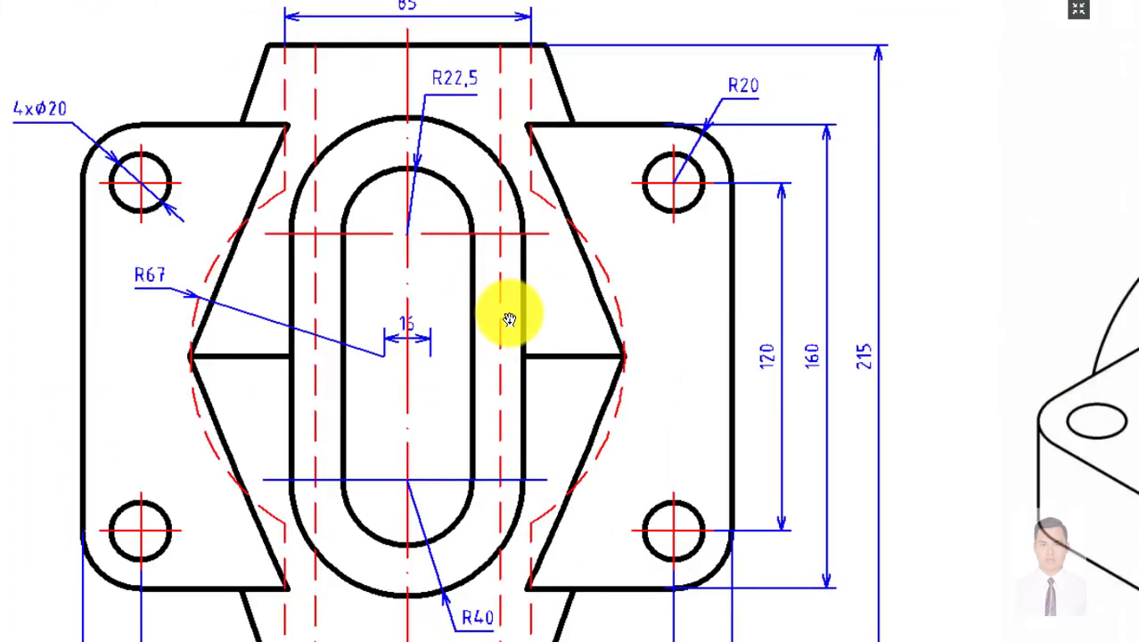
{"action": "scroll", "coordinate": [522, 445], "scroll_direction": "down", "scroll_amount": 2, "text": "ctrl"}
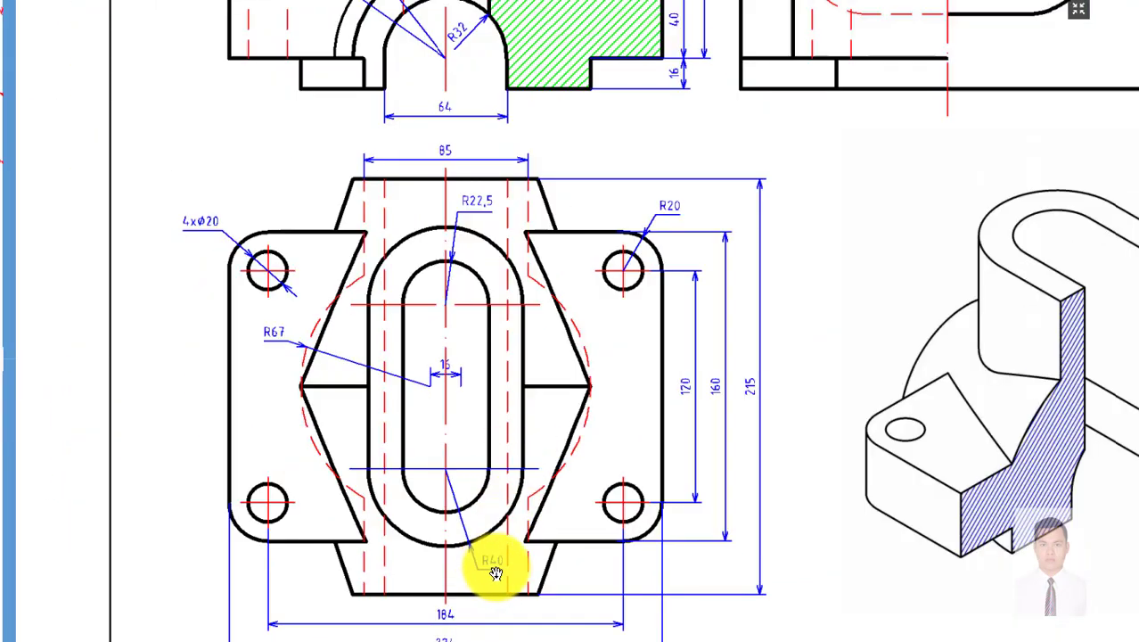
Step: Draw a circle of radius 40
{"action": "scroll", "coordinate": [656, 321], "scroll_direction": "up", "scroll_amount": 2}
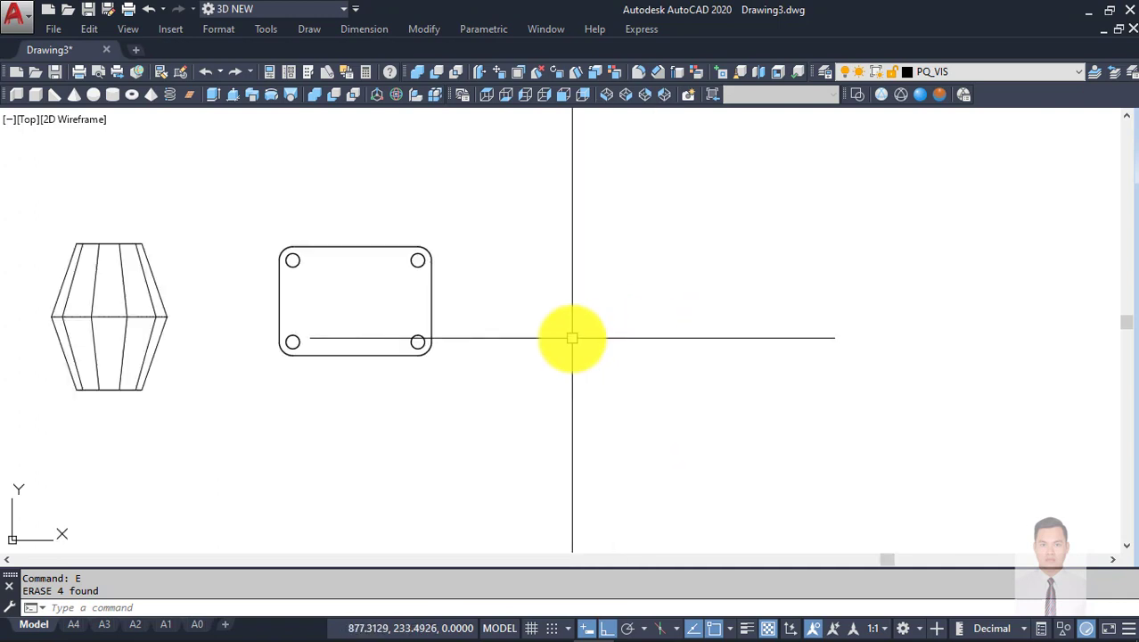
{"action": "scroll", "coordinate": [575, 333], "scroll_direction": "up", "scroll_amount": 2}
{"action": "type", "text": "c"}
{"action": "key", "text": "Return"}
{"action": "left_click", "coordinate": [535, 313]}
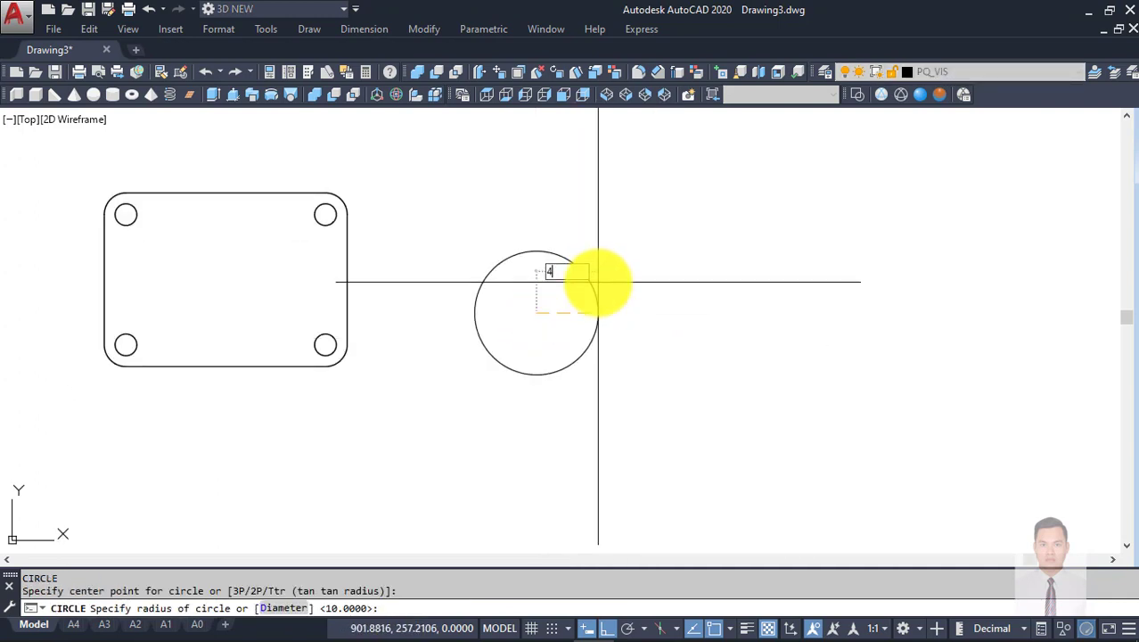
{"action": "type", "text": "0"}
{"action": "key", "text": "Return"}
Step: Copy the R40 circle 85 units straight up
{"action": "left_click", "coordinate": [608, 309]}
{"action": "left_click", "coordinate": [544, 261]}
{"action": "middle_click_drag", "start_coordinate": [623, 259], "coordinate": [684, 355]}
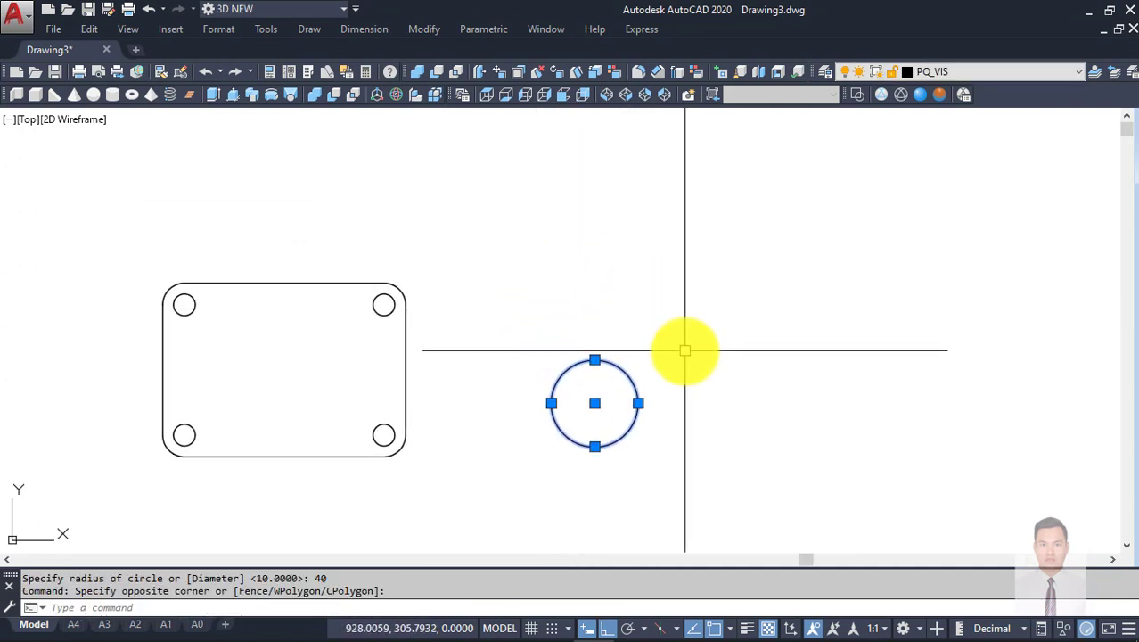
{"action": "key", "text": "Return"}
{"action": "left_click", "coordinate": [697, 372]}
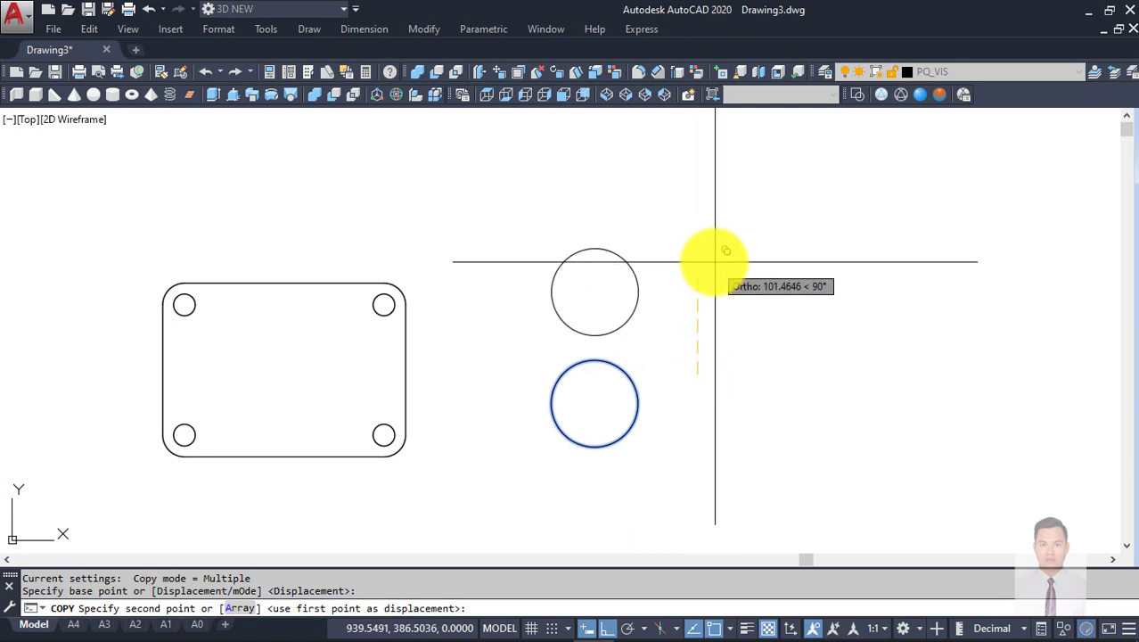
{"action": "type", "text": "80"}
{"action": "key", "text": "Return"}
Step: Draw a vertical line joining the right quadrants of the two circles
{"action": "key", "text": "Return"}
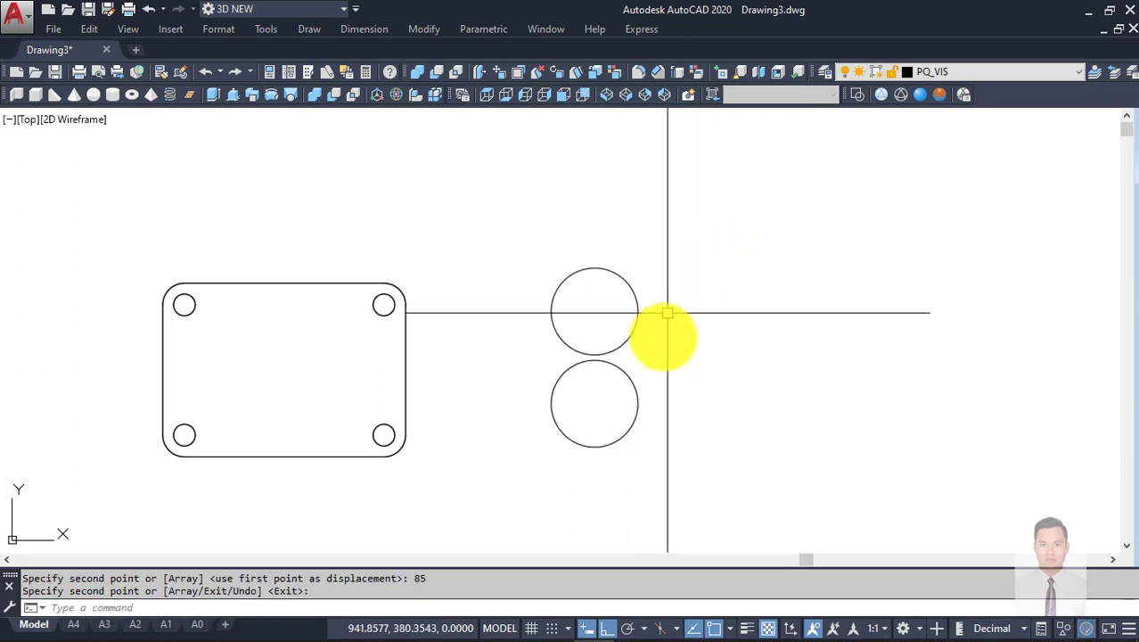
{"action": "middle_click_drag", "start_coordinate": [666, 375], "coordinate": [666, 317]}
{"action": "type", "text": "l"}
{"action": "key", "text": "Return"}
{"action": "left_click", "coordinate": [638, 254]}
{"action": "left_click", "coordinate": [638, 345]}
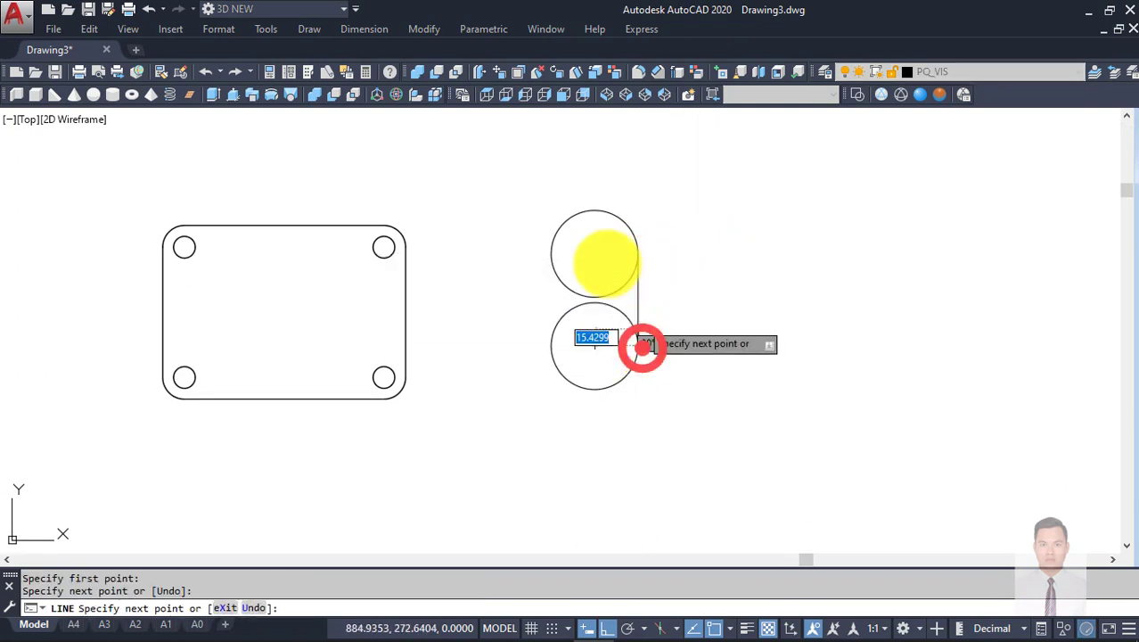
{"action": "key", "text": "Return"}
{"action": "left_click", "coordinate": [593, 225]}
{"action": "left_click", "coordinate": [683, 356]}
{"action": "key", "text": "Return"}
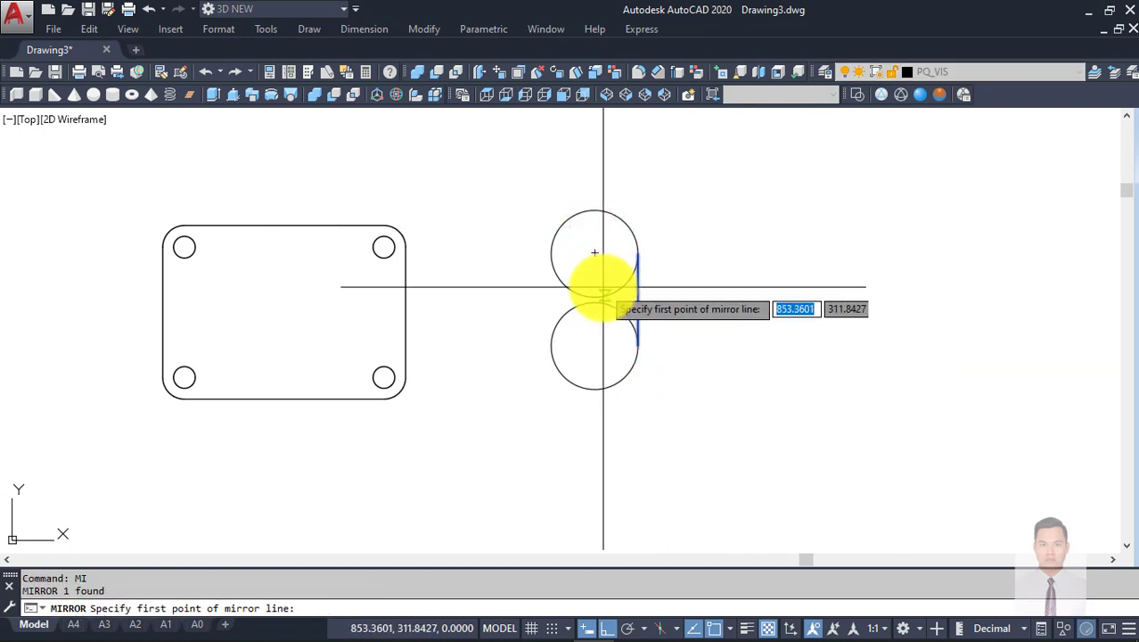
Step: Mirror the side line to the left side of the circles
{"action": "left_click", "coordinate": [594, 299]}
{"action": "left_click", "coordinate": [593, 122]}
{"action": "key", "text": "Escape"}
{"action": "left_click", "coordinate": [638, 279]}
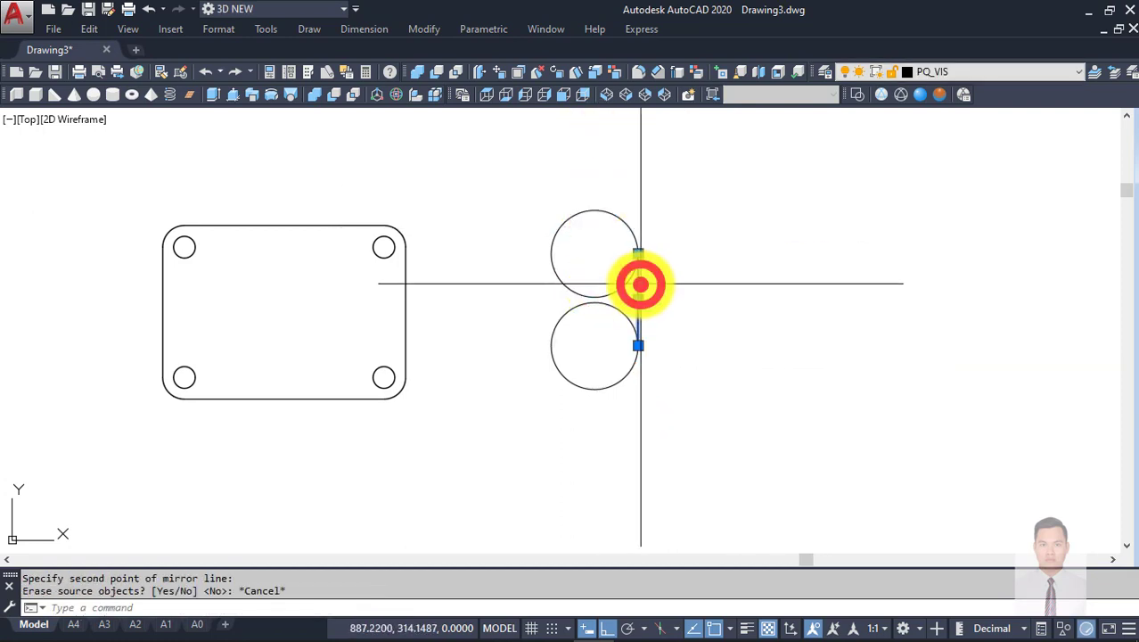
{"action": "type", "text": "mi"}
{"action": "key", "text": "Return"}
{"action": "left_click", "coordinate": [593, 251]}
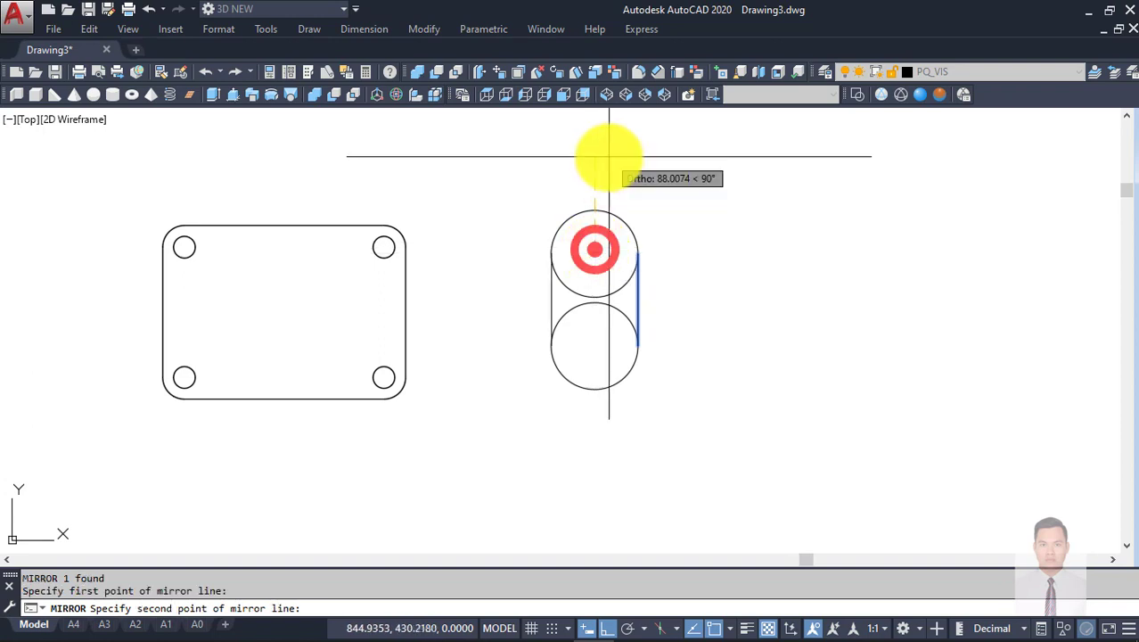
{"action": "left_click", "coordinate": [606, 158]}
{"action": "key", "text": "Return"}
Step: Trim away the inner arcs between the two side lines
{"action": "type", "text": "tr"}
{"action": "key", "text": "Return"}
{"action": "key", "text": "Return"}
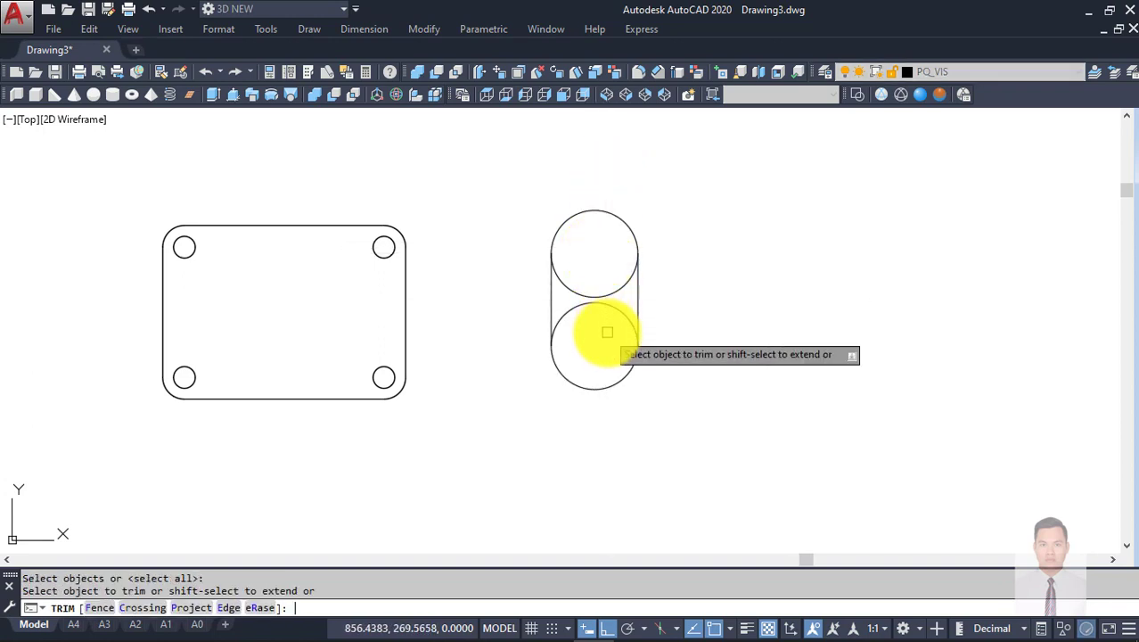
{"action": "left_click", "coordinate": [605, 331]}
{"action": "left_click", "coordinate": [579, 257]}
{"action": "key", "text": "Escape"}
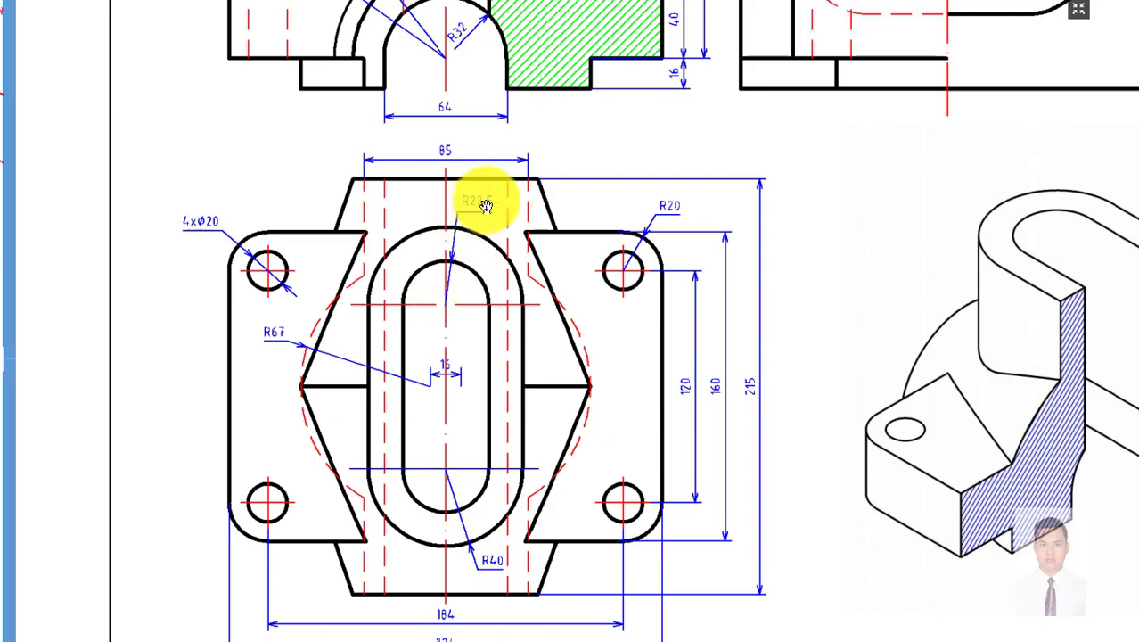
Step: Draw an R22.5 circle centred on the top arc centre of the obround
{"action": "scroll", "coordinate": [606, 283], "scroll_direction": "up", "scroll_amount": 5}
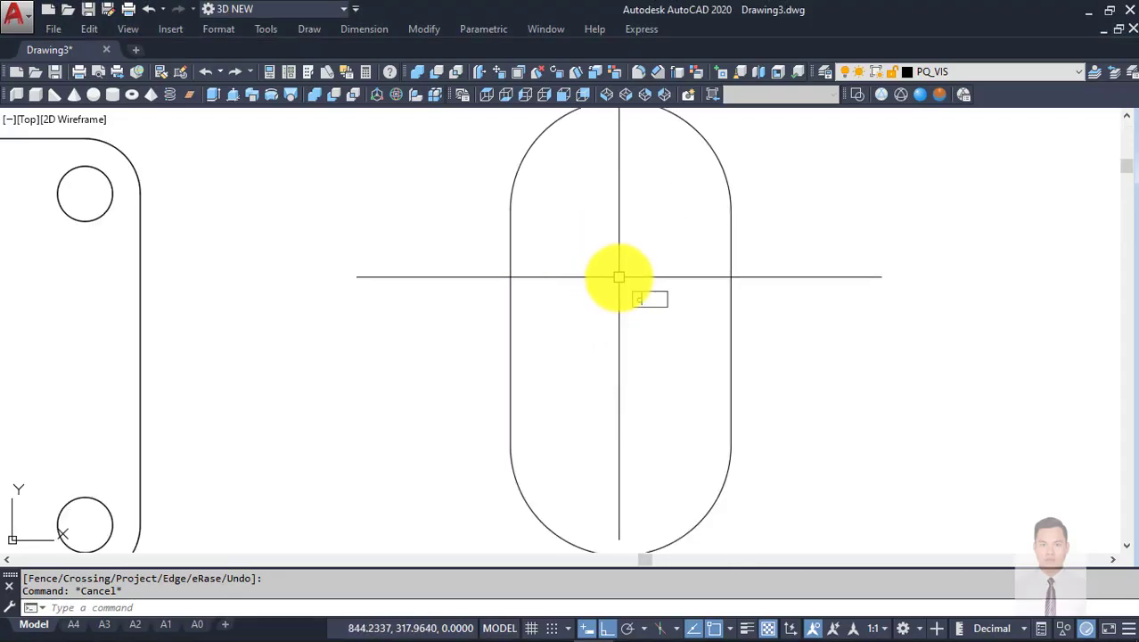
{"action": "type", "text": "c"}
{"action": "key", "text": "Return"}
{"action": "middle_click_drag", "start_coordinate": [686, 145], "coordinate": [683, 169]}
{"action": "left_click", "coordinate": [617, 233]}
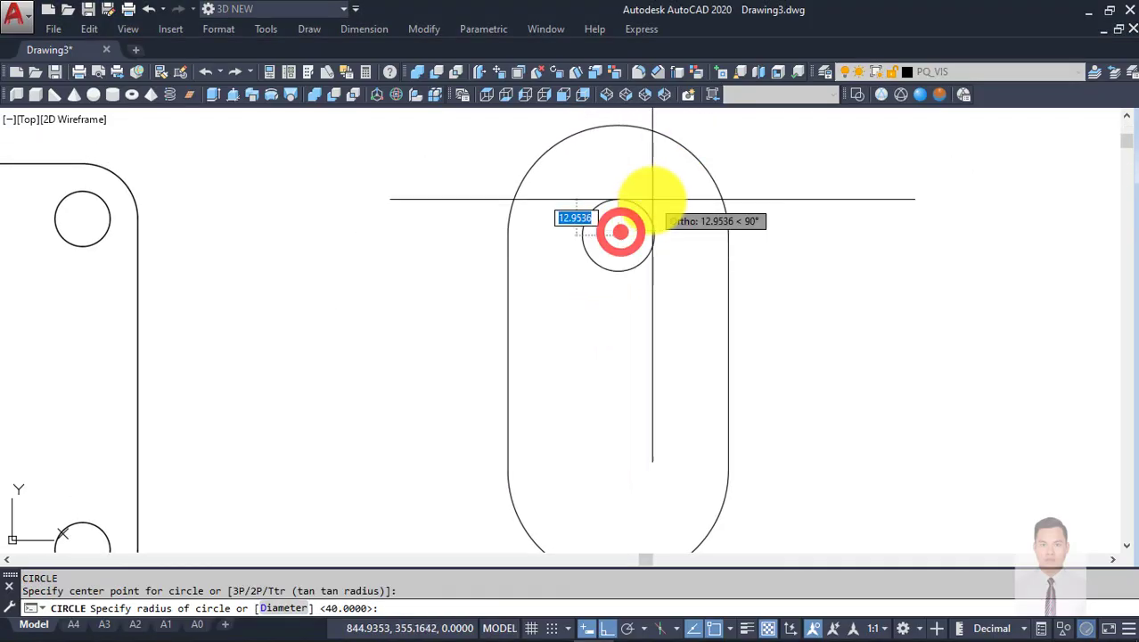
{"action": "type", "text": "22.5"}
{"action": "key", "text": "Return"}
Step: Mirror the R22.5 circle down to the lower arc centre
{"action": "scroll", "coordinate": [651, 223], "scroll_direction": "down", "scroll_amount": 4}
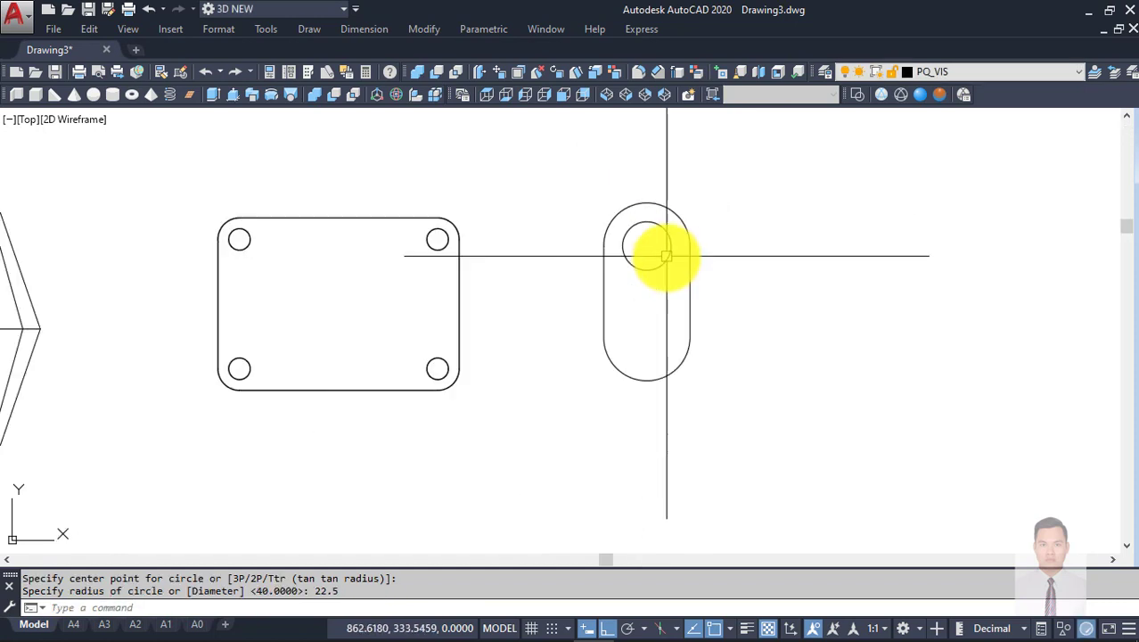
{"action": "middle_click_drag", "start_coordinate": [657, 259], "coordinate": [661, 241]}
{"action": "left_click", "coordinate": [660, 238]}
{"action": "type", "text": "mi"}
{"action": "key", "text": "Return"}
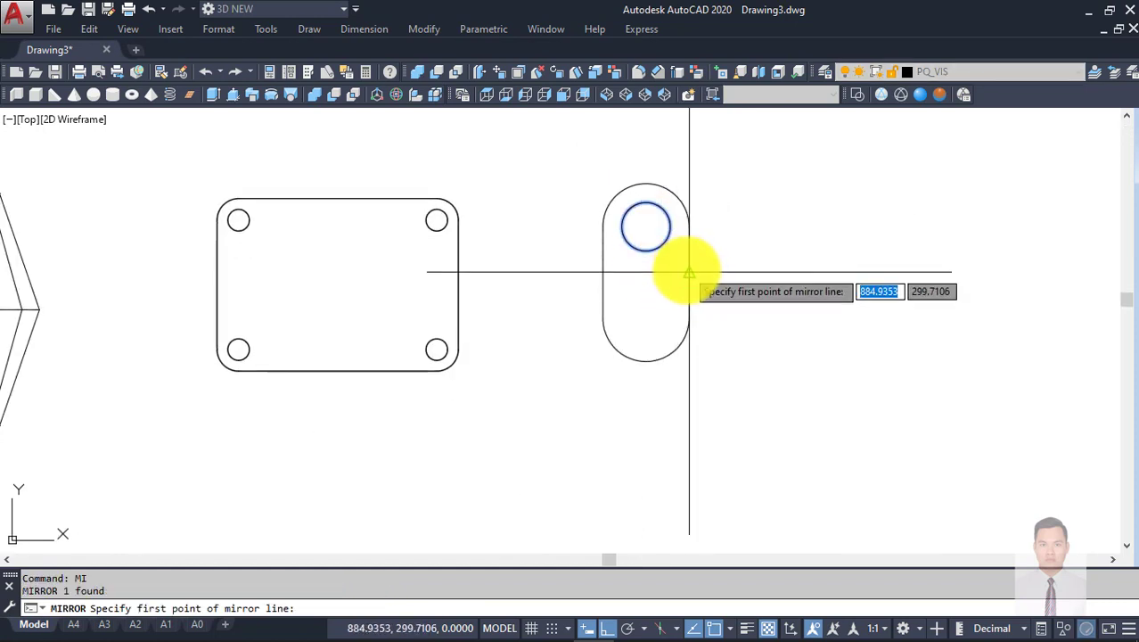
{"action": "left_click", "coordinate": [686, 271]}
{"action": "left_click", "coordinate": [728, 266]}
{"action": "key", "text": "Return"}
Step: Draw a vertical line joining the two small circles on one side
{"action": "type", "text": "l"}
{"action": "key", "text": "Return"}
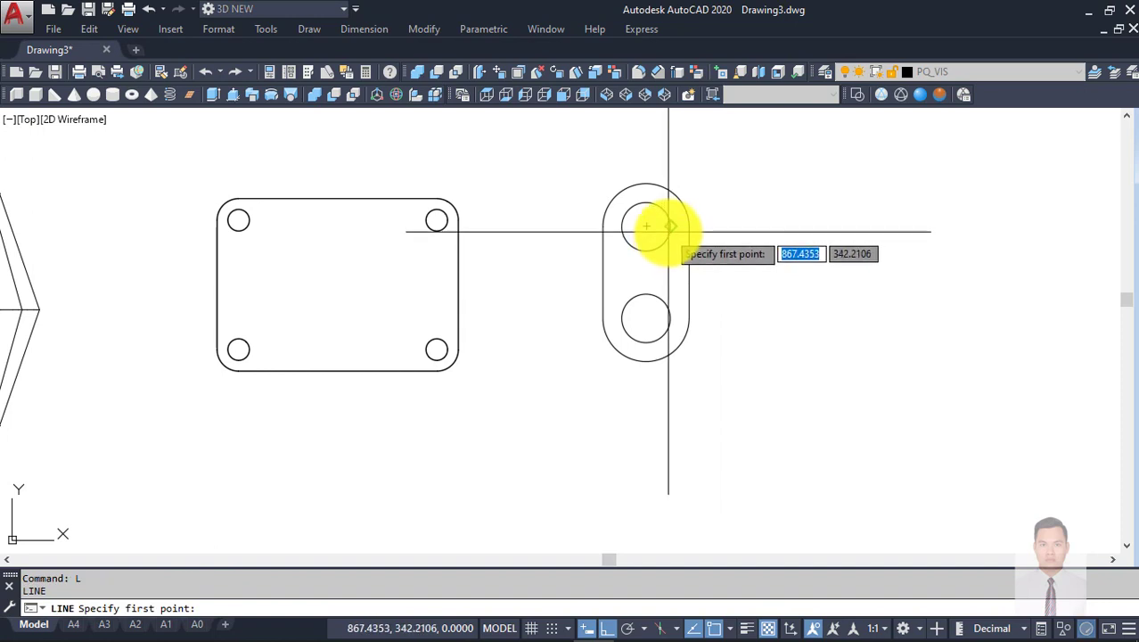
{"action": "left_click", "coordinate": [669, 233]}
{"action": "left_click", "coordinate": [668, 317]}
{"action": "key", "text": "Return"}
Step: Mirror that line to the opposite side of the slot
{"action": "key", "text": "Return"}
{"action": "left_click", "coordinate": [668, 273]}
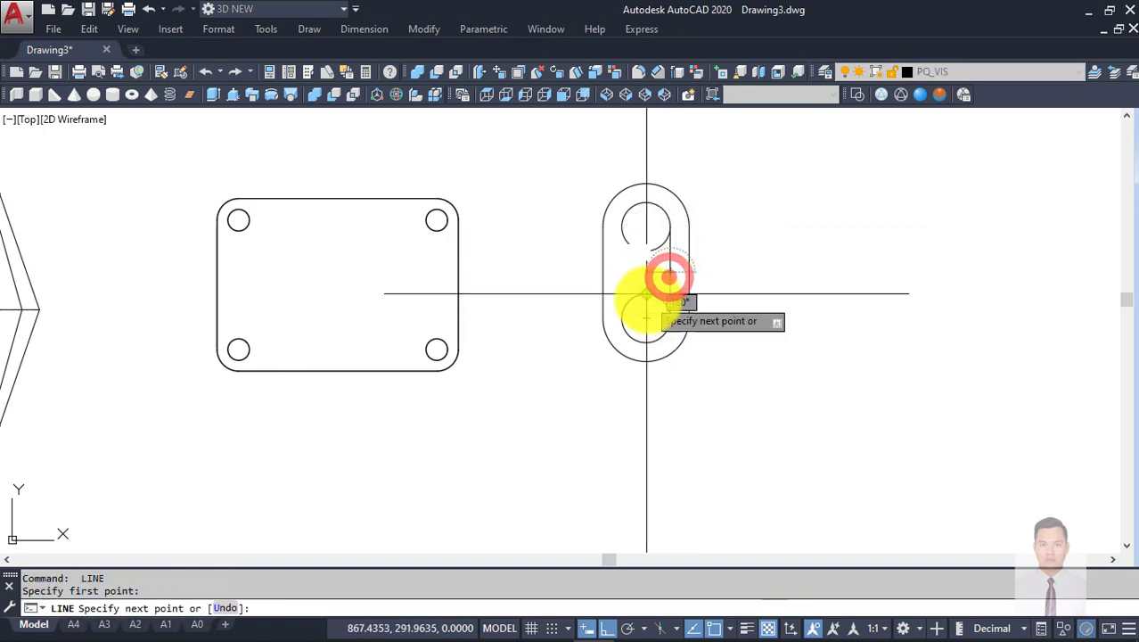
{"action": "key", "text": "Escape"}
{"action": "left_click", "coordinate": [669, 266]}
{"action": "type", "text": "mi"}
{"action": "key", "text": "Return"}
{"action": "left_click", "coordinate": [646, 292]}
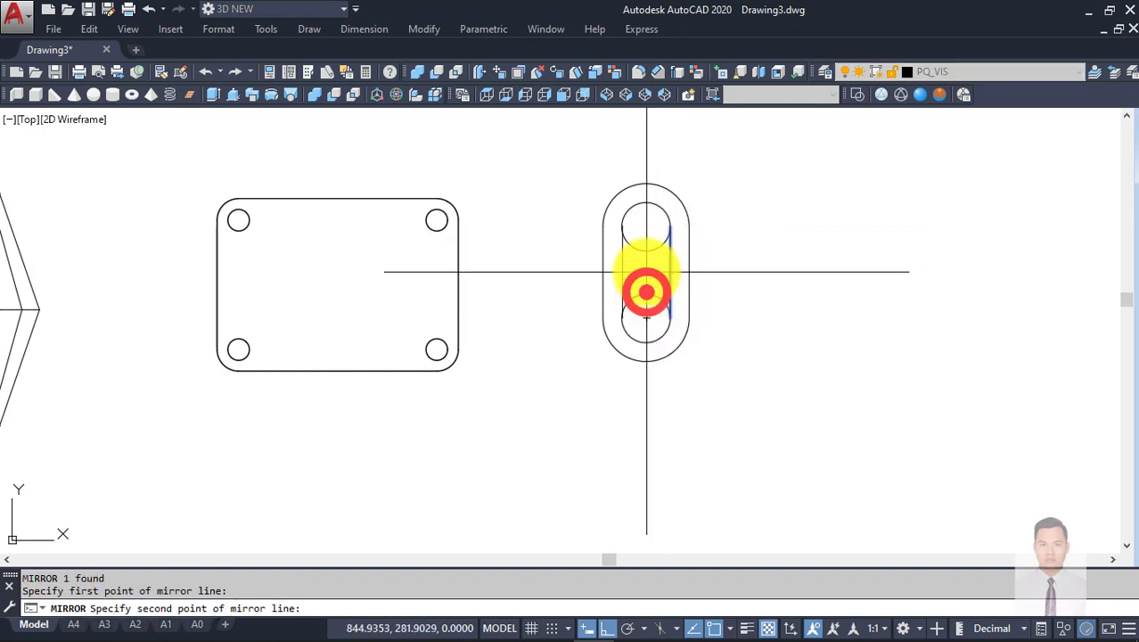
{"action": "key", "text": "Return"}
{"action": "scroll", "coordinate": [648, 271], "scroll_direction": "up", "scroll_amount": 3}
{"action": "type", "text": "tr"}
{"action": "key", "text": "Return"}
{"action": "key", "text": "Return"}
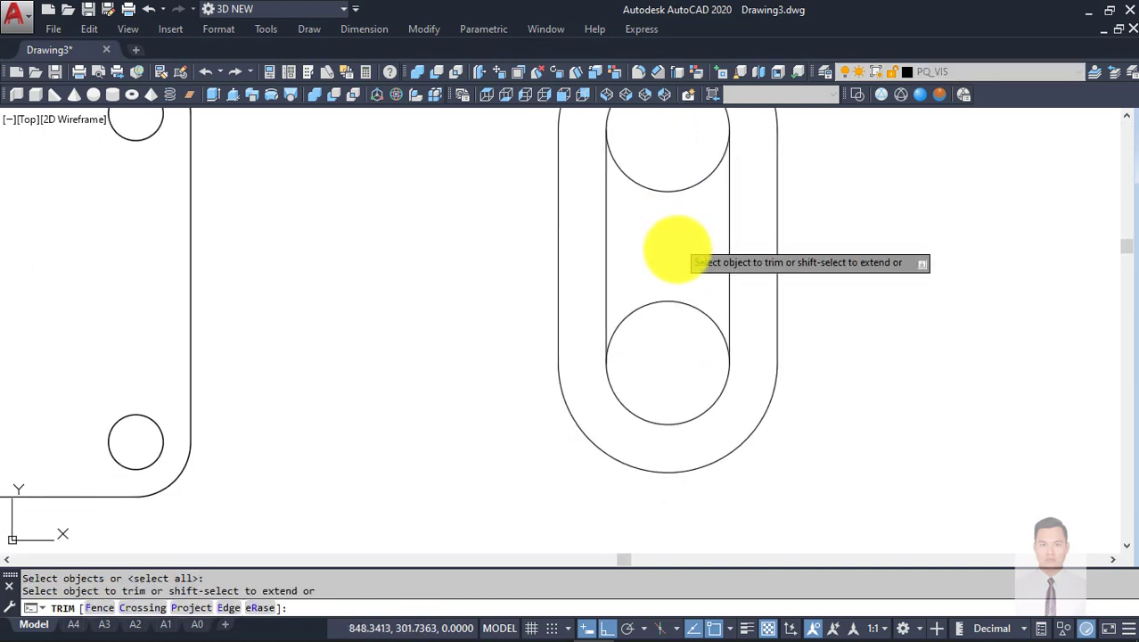
Step: Trim the small circles' inner arcs into the inner slot outline
{"action": "scroll", "coordinate": [674, 267], "scroll_direction": "down", "scroll_amount": 3}
{"action": "left_click", "coordinate": [673, 290]}
{"action": "left_click", "coordinate": [657, 220]}
{"action": "key", "text": "Escape"}
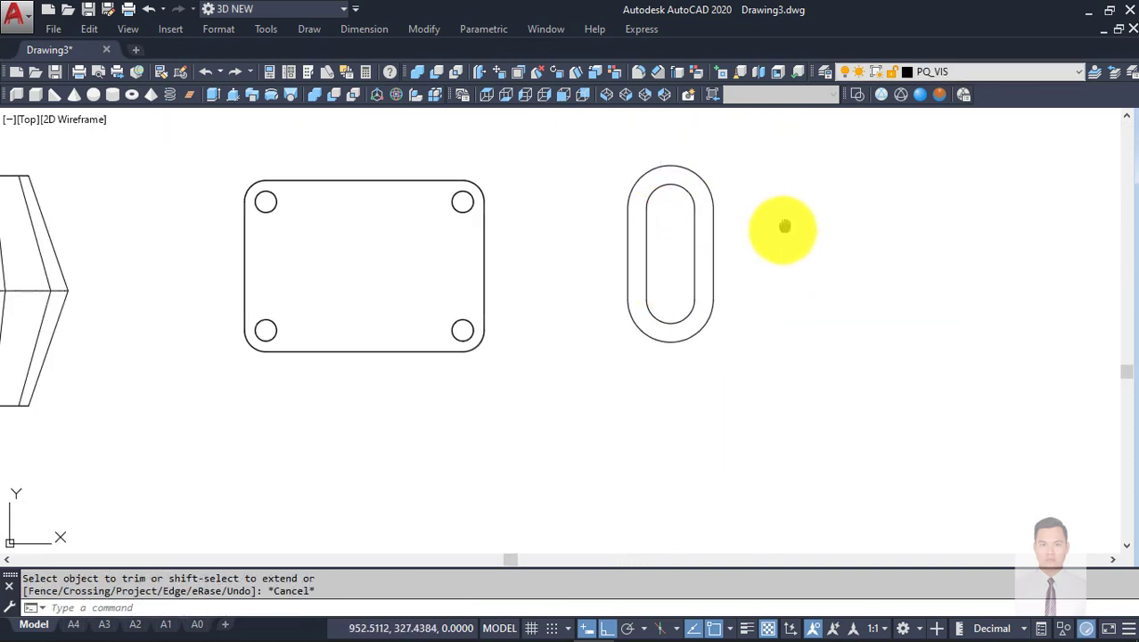
{"action": "middle_click_drag", "start_coordinate": [783, 223], "coordinate": [775, 242]}
{"action": "key", "text": "alt+Tab"}
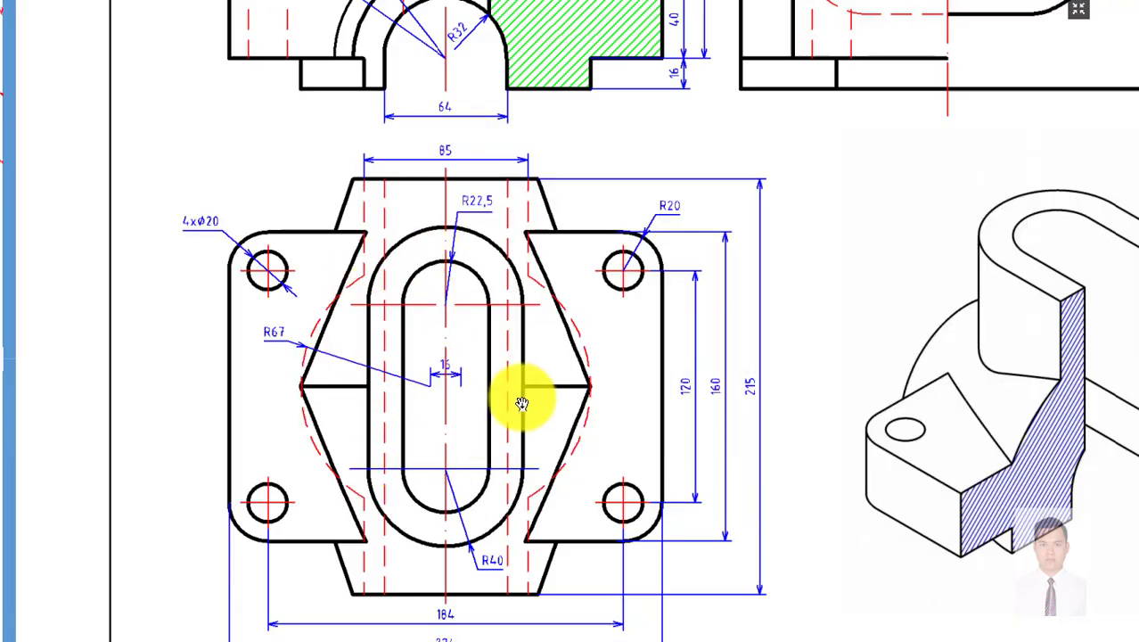
{"action": "left_click_drag", "start_coordinate": [648, 134], "coordinate": [628, 386]}
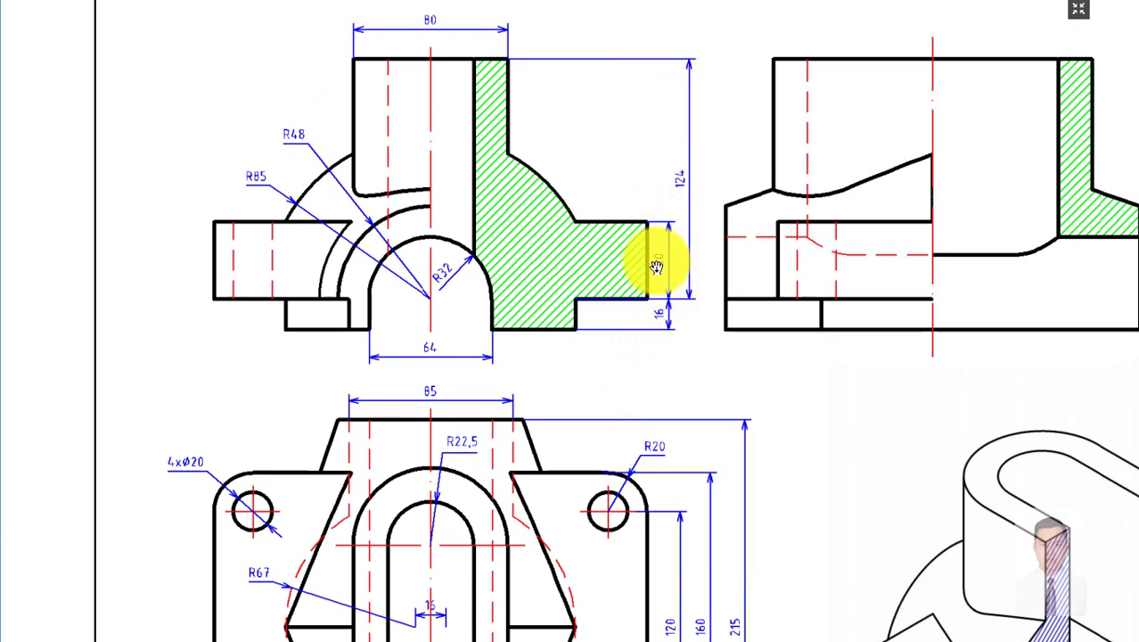
Step: Convert both obround outlines into regions with REG
{"action": "key", "text": "alt+Tab"}
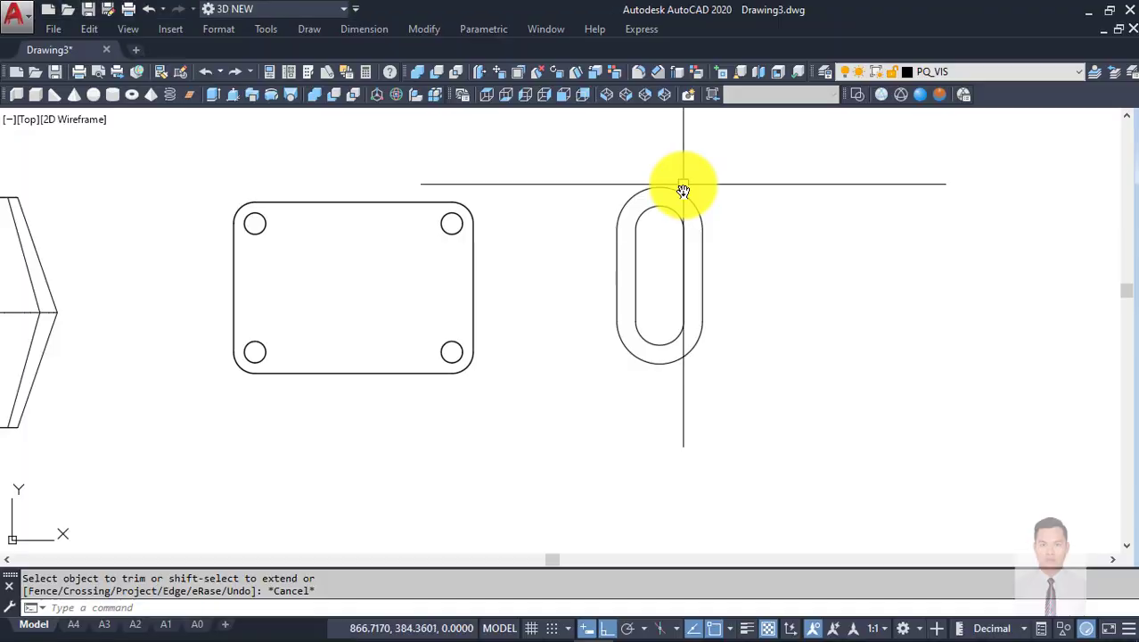
{"action": "key", "text": "alt+Tab"}
{"action": "key", "text": "alt+Tab"}
{"action": "scroll", "coordinate": [753, 334], "scroll_direction": "down", "scroll_amount": 4}
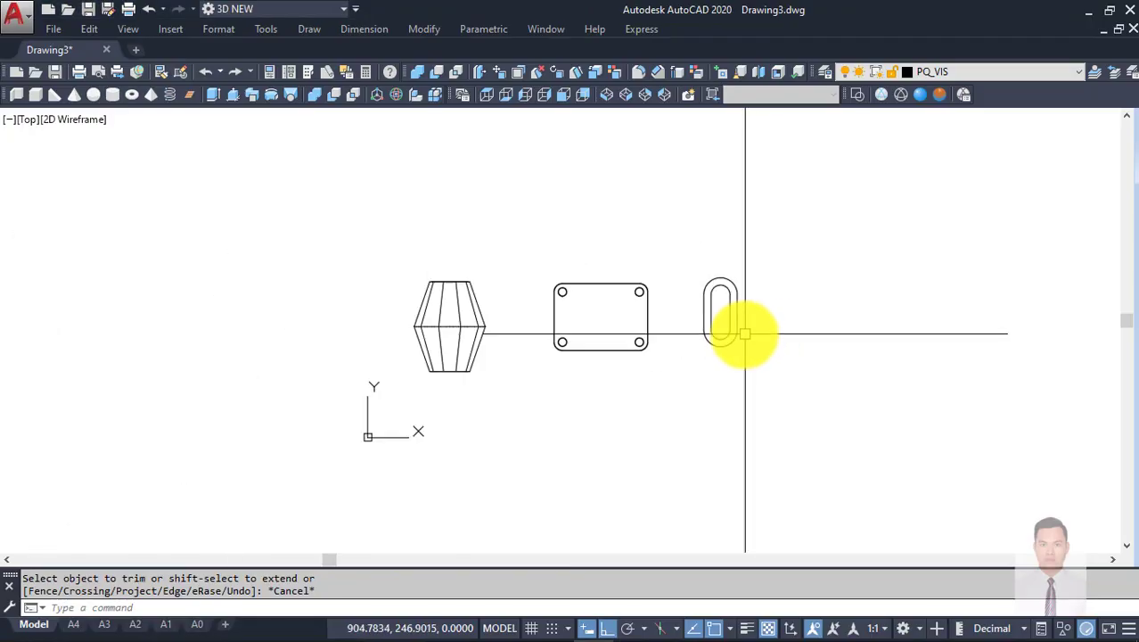
{"action": "scroll", "coordinate": [730, 267], "scroll_direction": "up", "scroll_amount": 4}
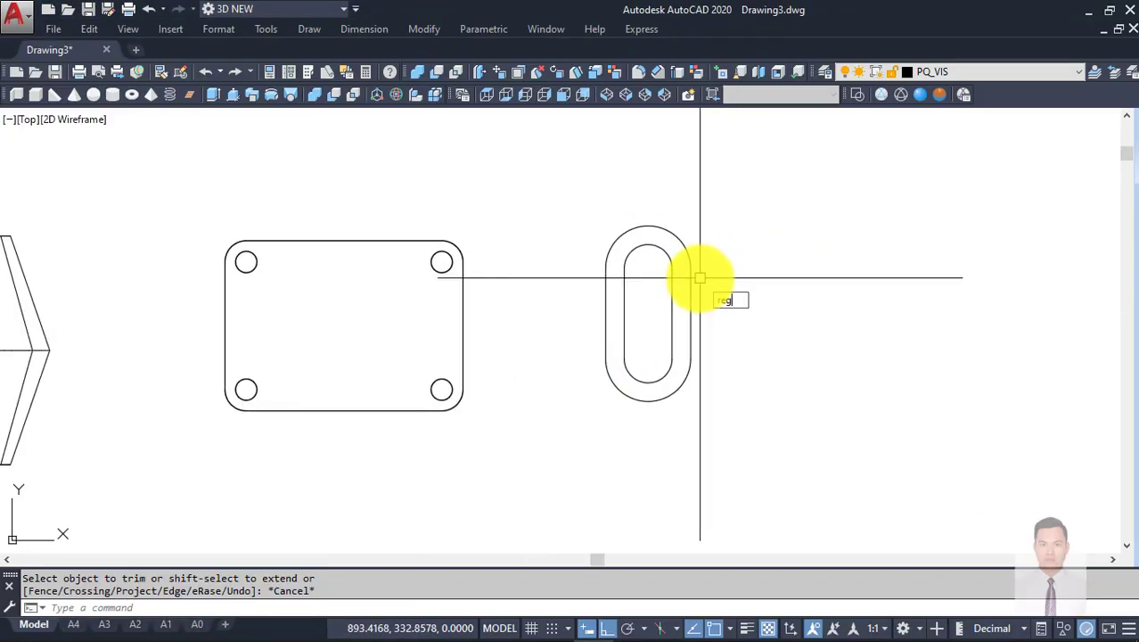
{"action": "key", "text": "Return"}
{"action": "left_click", "coordinate": [568, 190]}
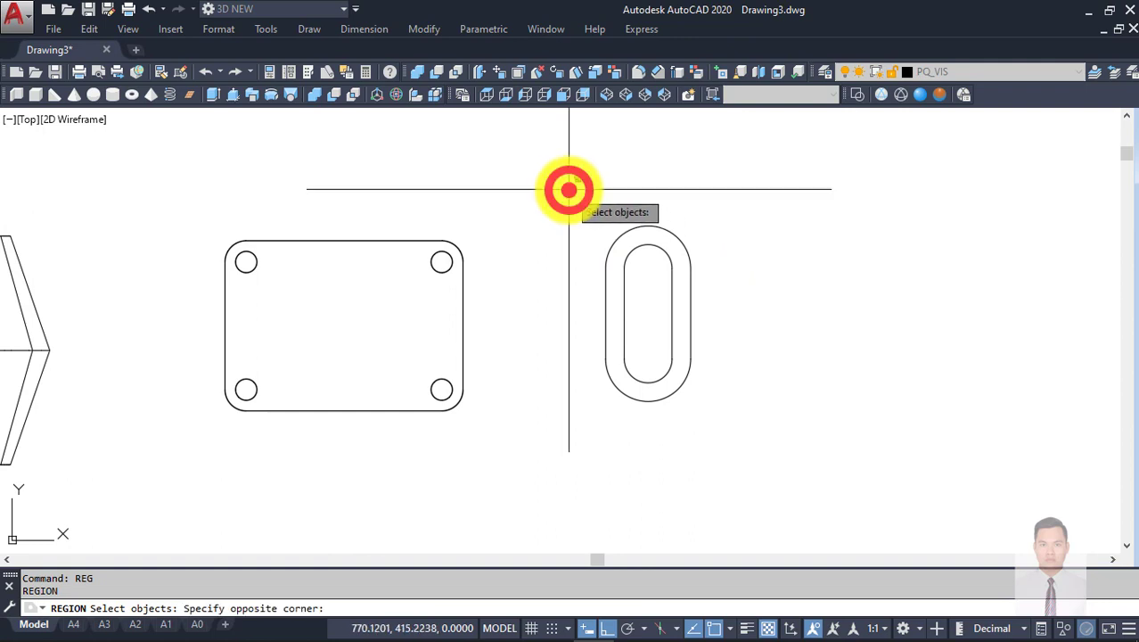
{"action": "left_click", "coordinate": [729, 464]}
{"action": "key", "text": "Return"}
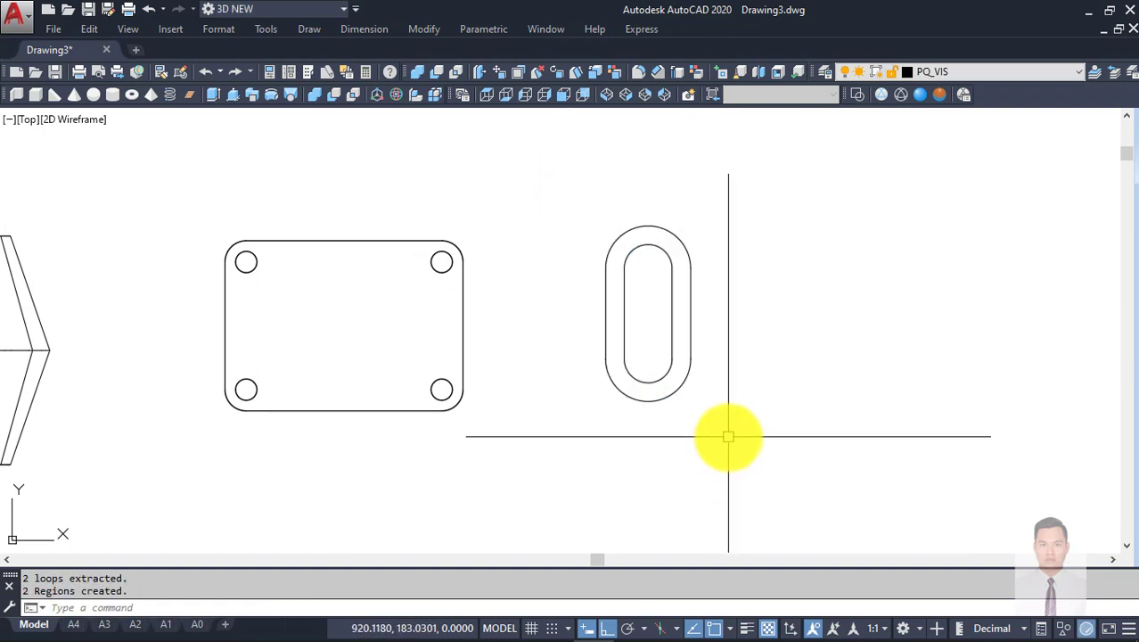
Step: Switch to Realistic style and orbit to inspect the flat obround ring
{"action": "left_click", "coordinate": [923, 104]}
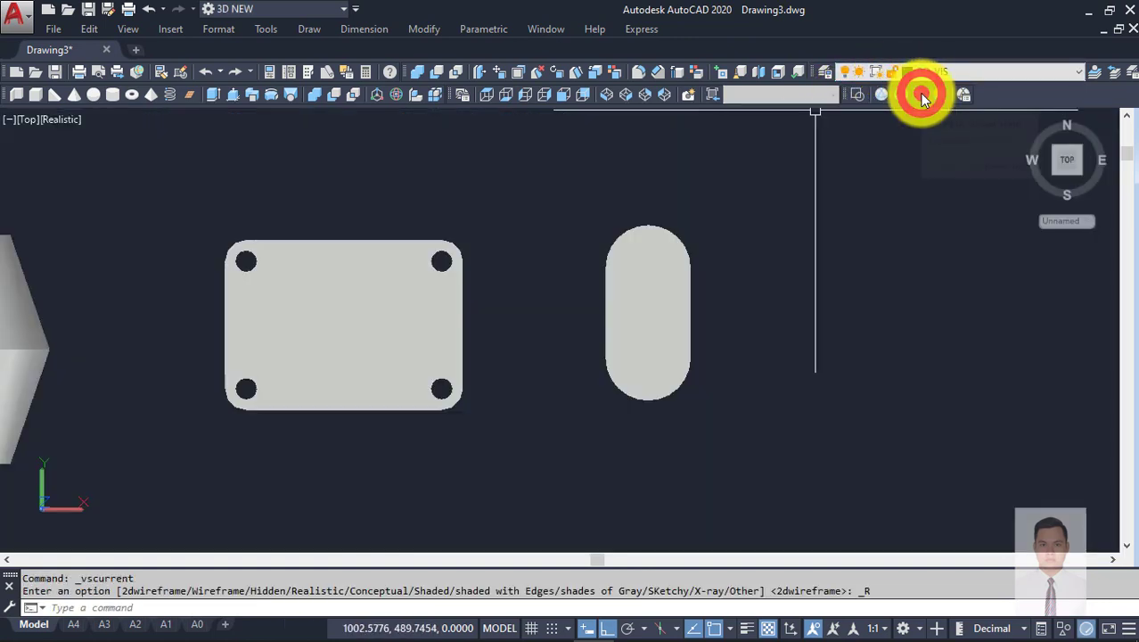
{"action": "scroll", "coordinate": [526, 286], "scroll_direction": "down", "scroll_amount": 2}
{"action": "scroll", "coordinate": [580, 323], "scroll_direction": "down", "scroll_amount": 3}
{"action": "middle_click_drag", "start_coordinate": [579, 322], "coordinate": [640, 222], "text": "shift"}
{"action": "scroll", "coordinate": [640, 222], "scroll_direction": "up", "scroll_amount": 4}
{"action": "left_click", "coordinate": [610, 294]}
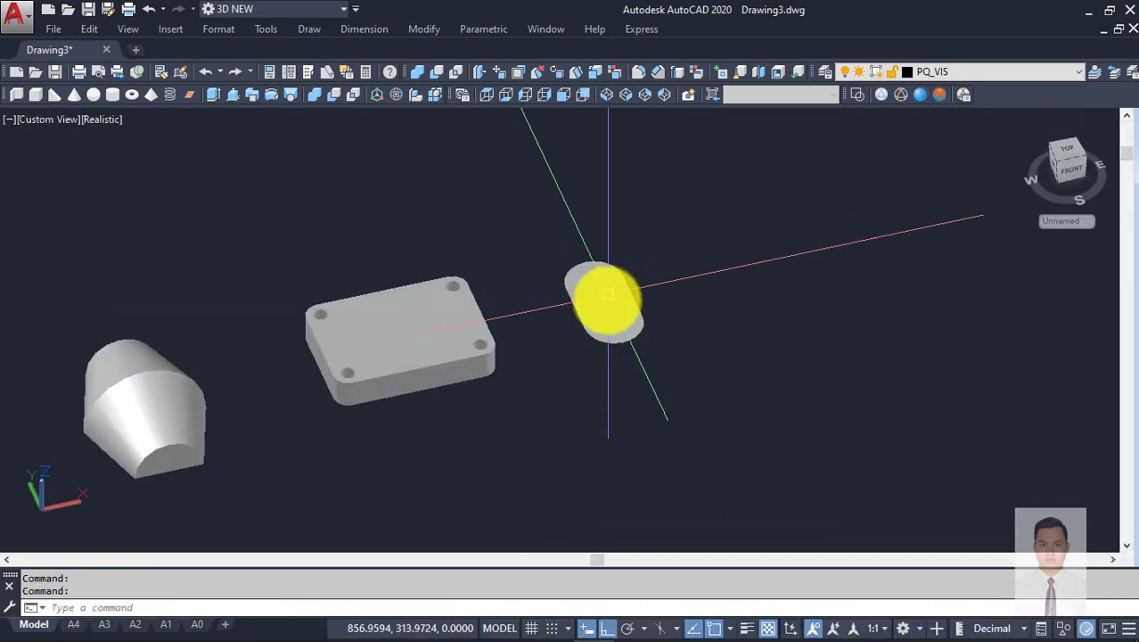
{"action": "scroll", "coordinate": [636, 343], "scroll_direction": "up", "scroll_amount": 1}
{"action": "mouse_move", "coordinate": [636, 343]}
{"action": "middle_mouse_down", "text": "shift"}
{"action": "mouse_move", "coordinate": [632, 318]}
{"action": "mouse_move", "coordinate": [658, 305]}
{"action": "middle_mouse_up", "text": "shift"}
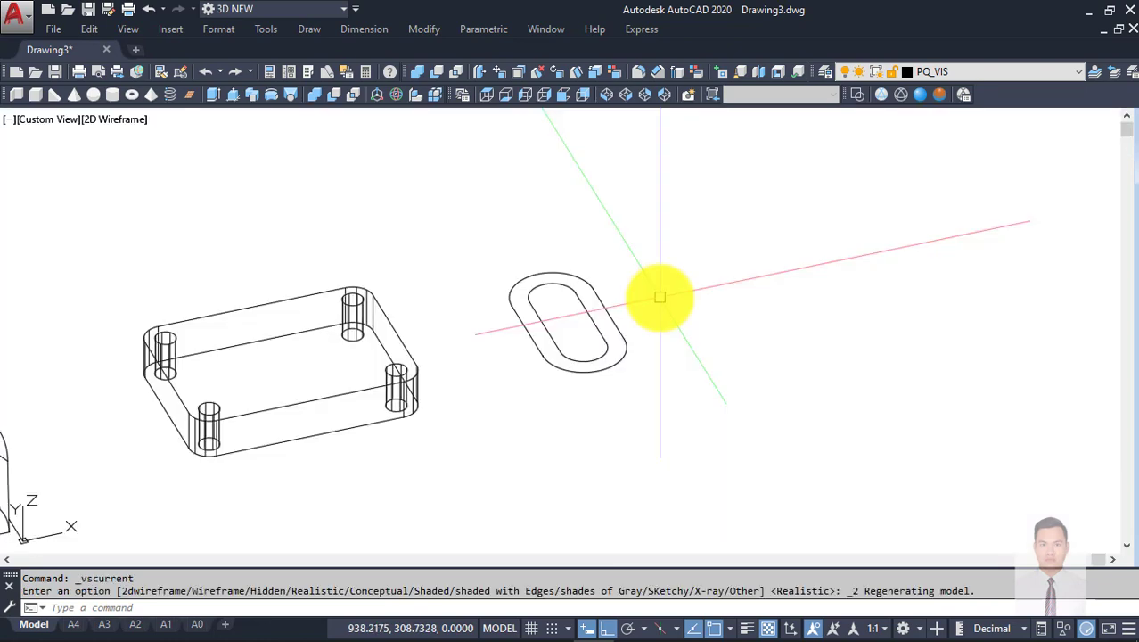
{"action": "mouse_move", "coordinate": [658, 296]}
{"action": "middle_mouse_down", "text": "shift"}
{"action": "mouse_move", "coordinate": [742, 310]}
{"action": "mouse_move", "coordinate": [762, 348]}
{"action": "mouse_move", "coordinate": [770, 329]}
{"action": "middle_mouse_up", "text": "shift"}
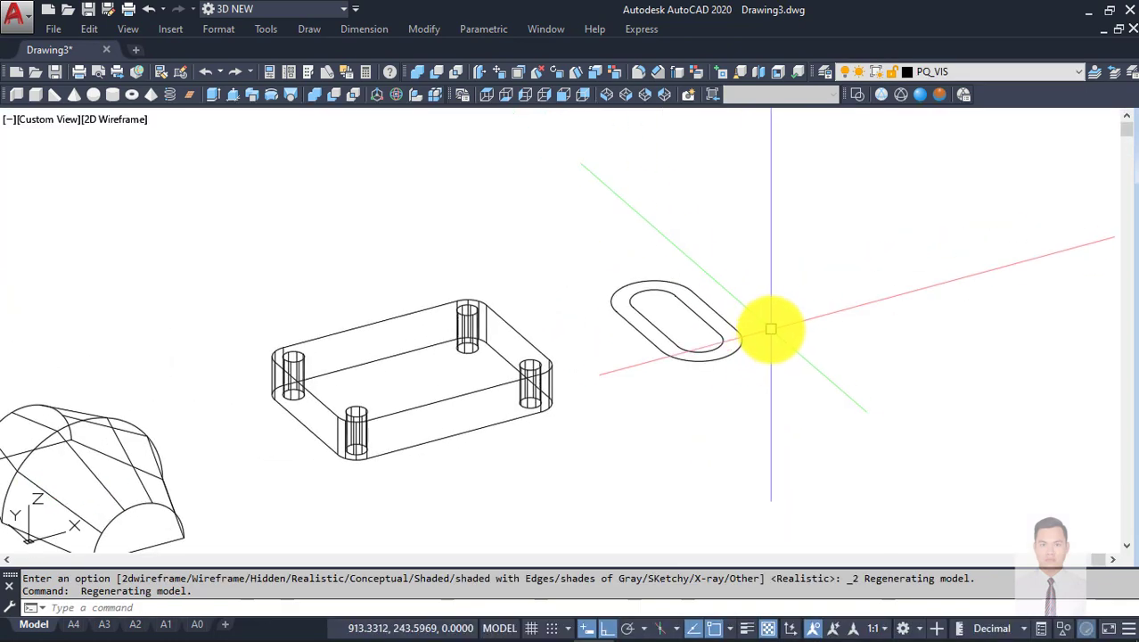
{"action": "type", "text": "ext"}
Step: Begin extruding the obround ring's profiles, then cancel the extrusion
{"action": "key", "text": "Return"}
{"action": "left_click", "coordinate": [763, 382]}
{"action": "left_click", "coordinate": [673, 280]}
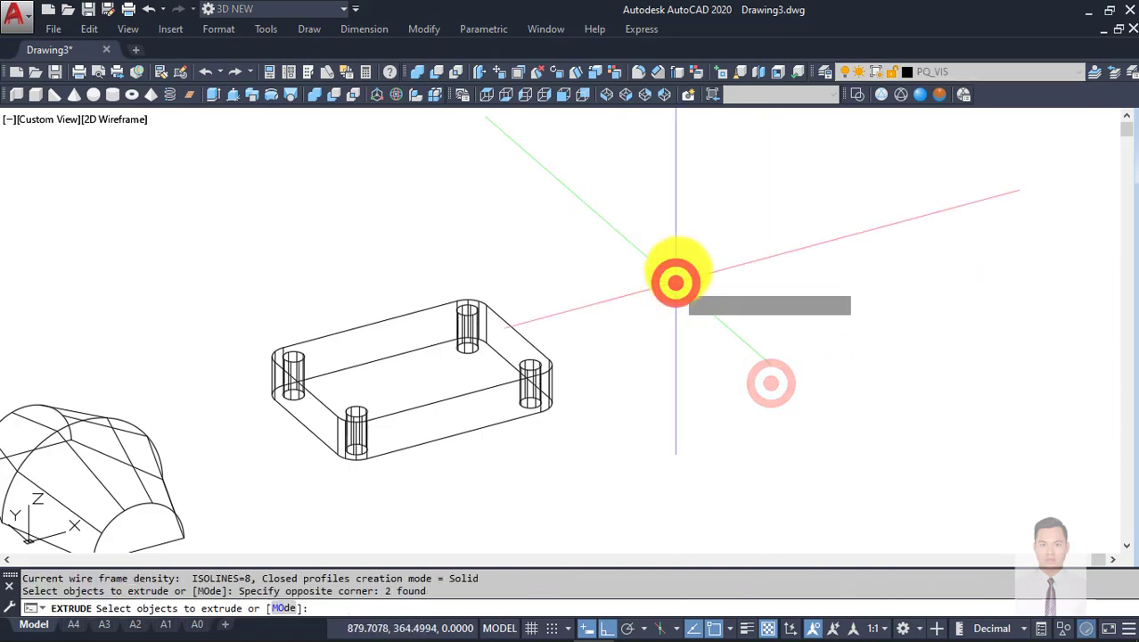
{"action": "key", "text": "Return"}
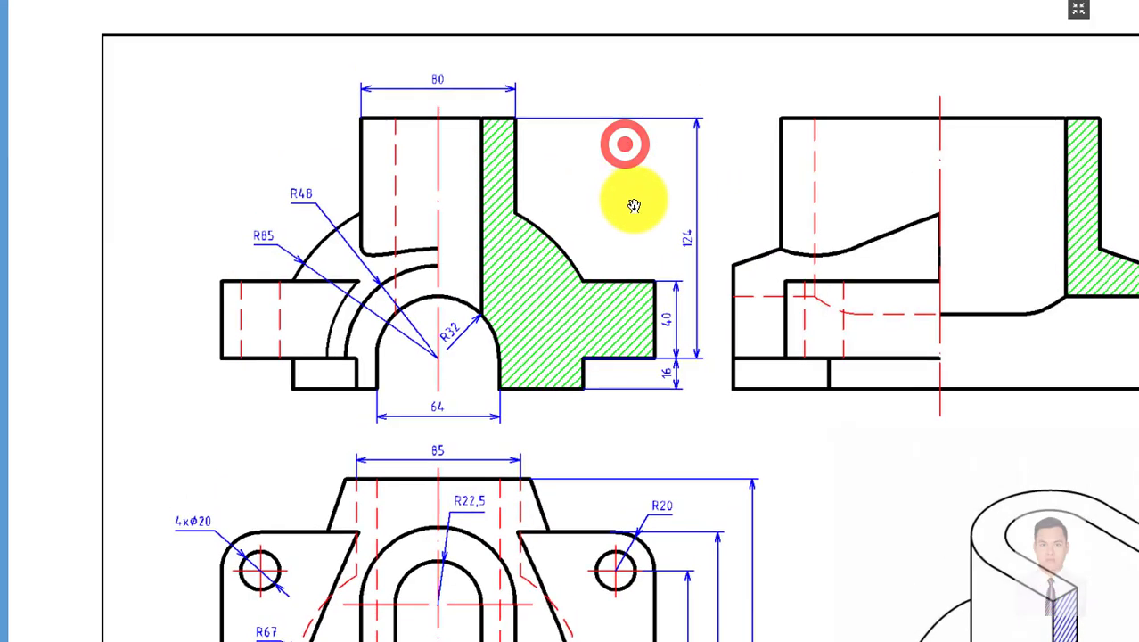
{"action": "key", "text": "Escape"}
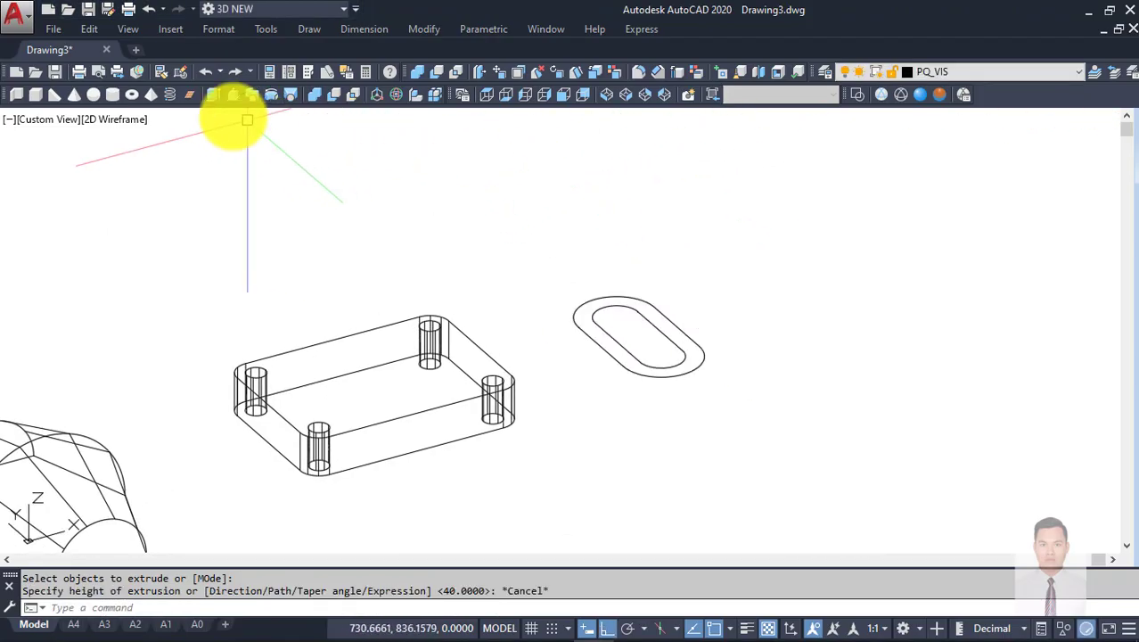
Step: Extrude both slot regions to a height of 124
{"action": "left_click", "coordinate": [209, 95]}
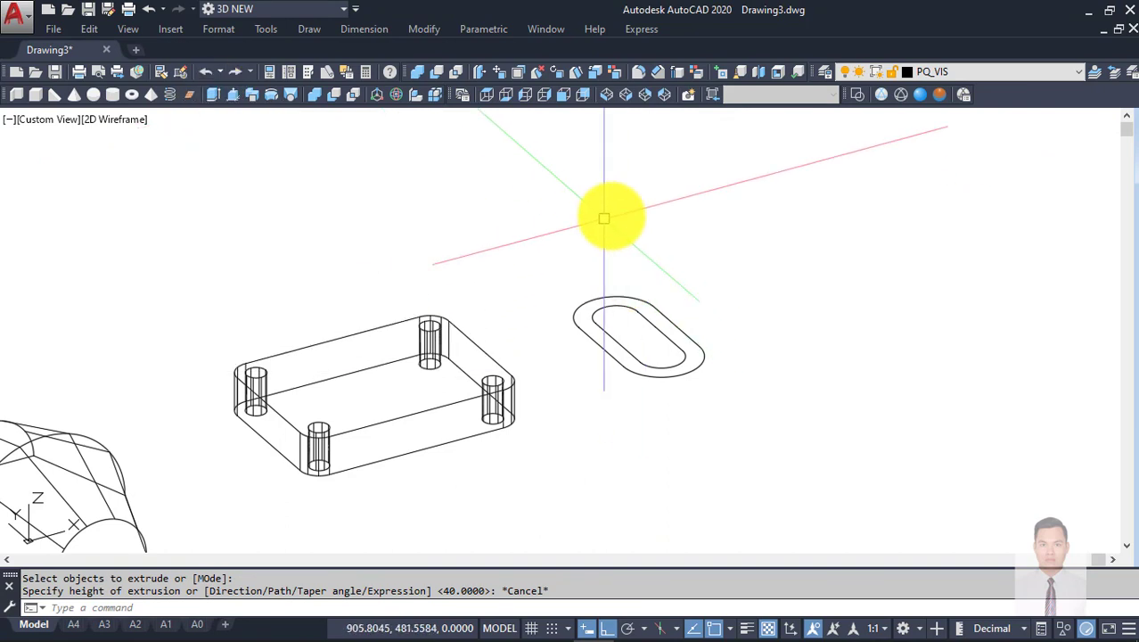
{"action": "type", "text": "ext"}
{"action": "key", "text": "Return"}
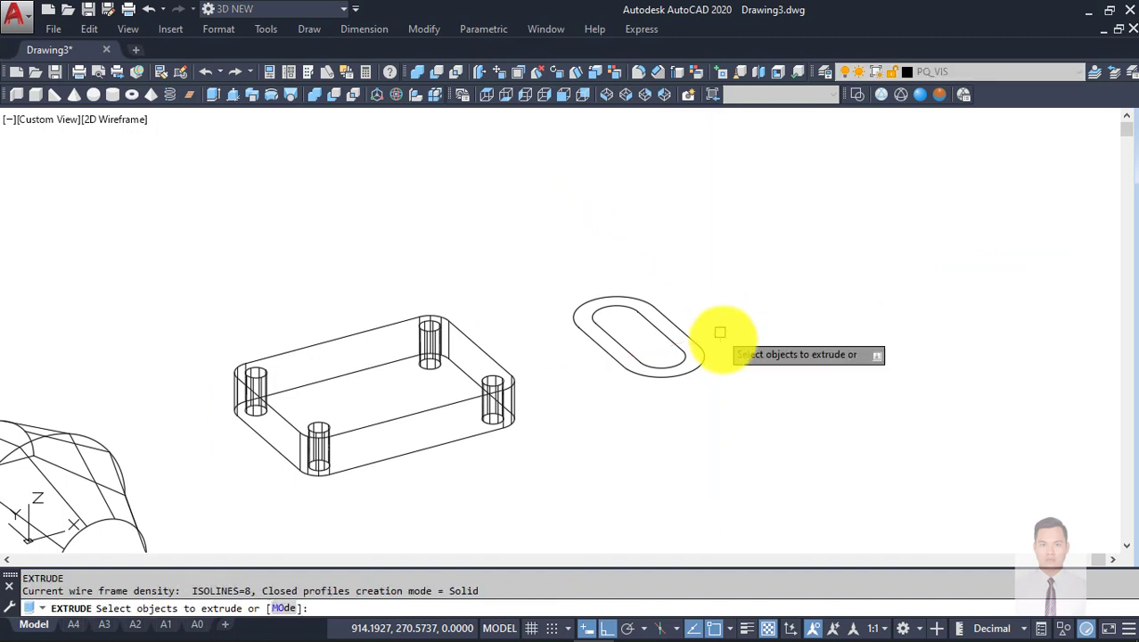
{"action": "left_click", "coordinate": [728, 388]}
{"action": "left_click", "coordinate": [649, 288]}
{"action": "key", "text": "Return"}
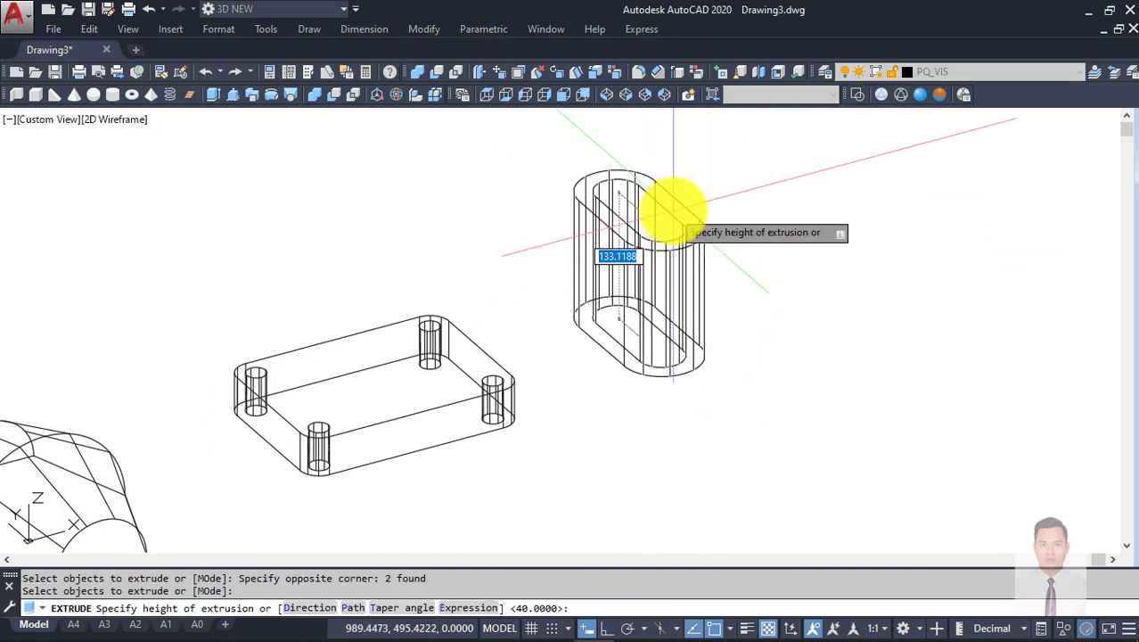
{"action": "key", "text": "Return"}
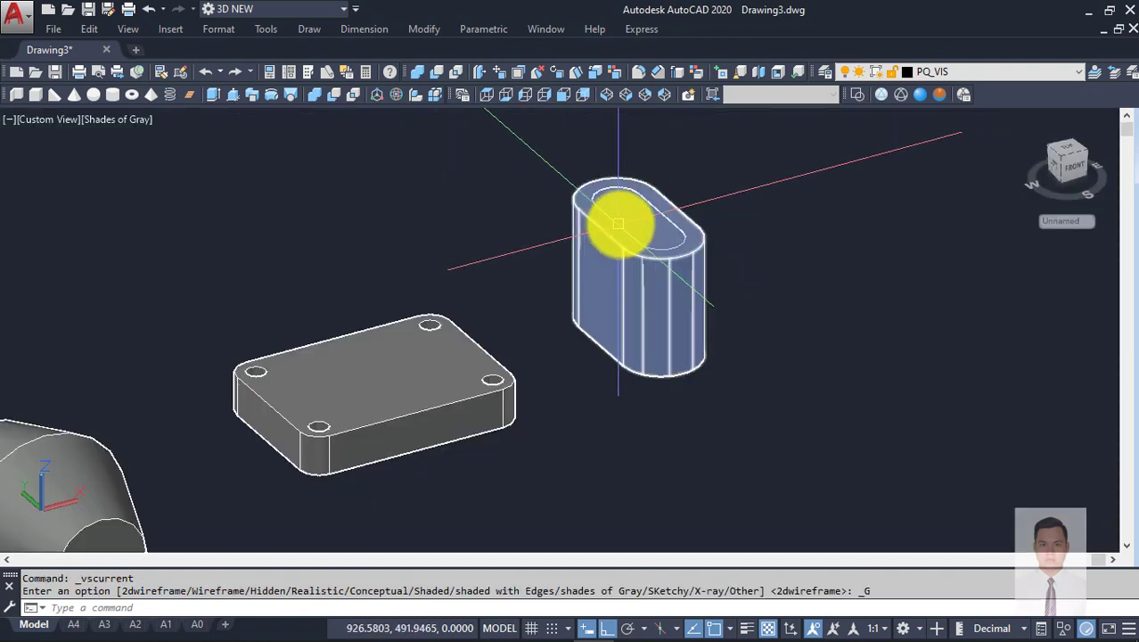
Step: Move the outer slot solid to the right, then undo the move
{"action": "left_click", "coordinate": [700, 244]}
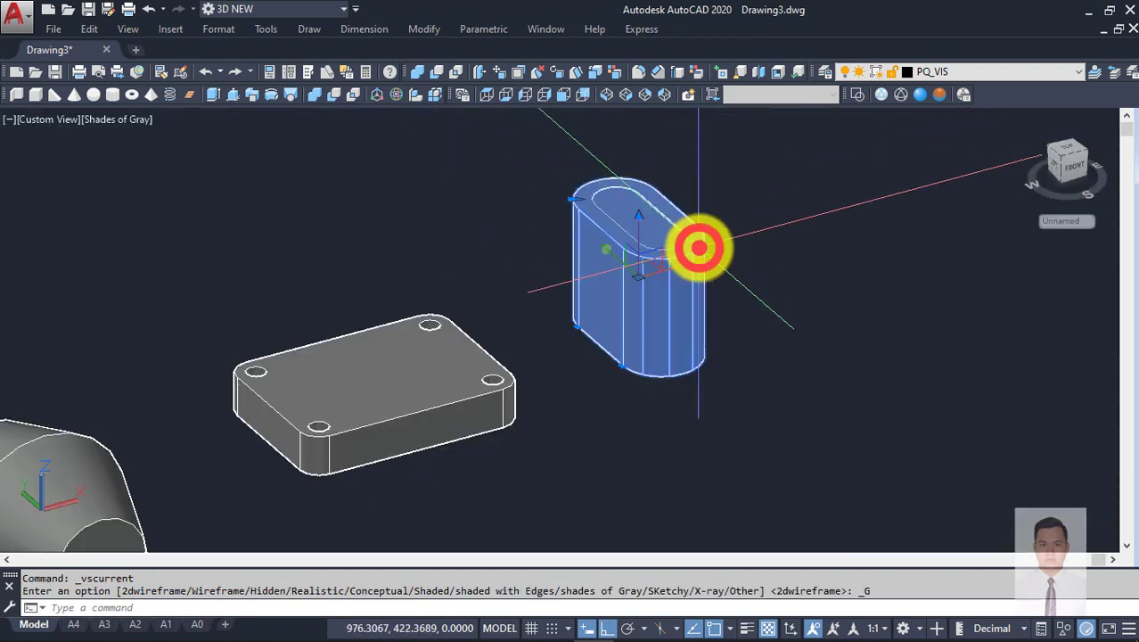
{"action": "type", "text": "m"}
{"action": "key", "text": "Return"}
{"action": "left_click", "coordinate": [718, 283]}
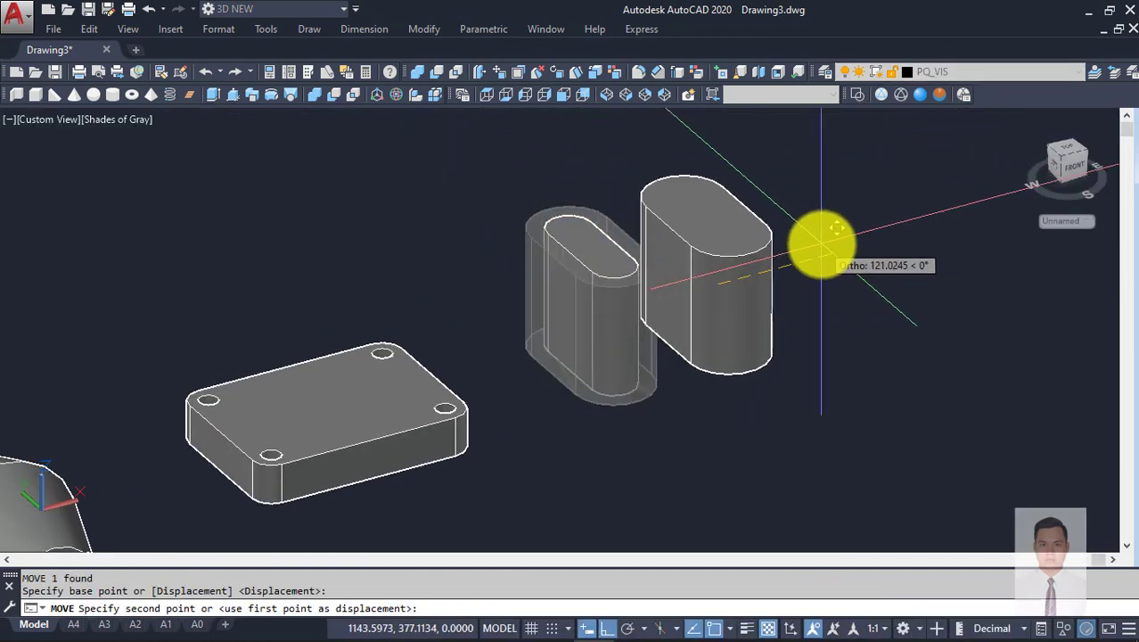
{"action": "left_click", "coordinate": [821, 243]}
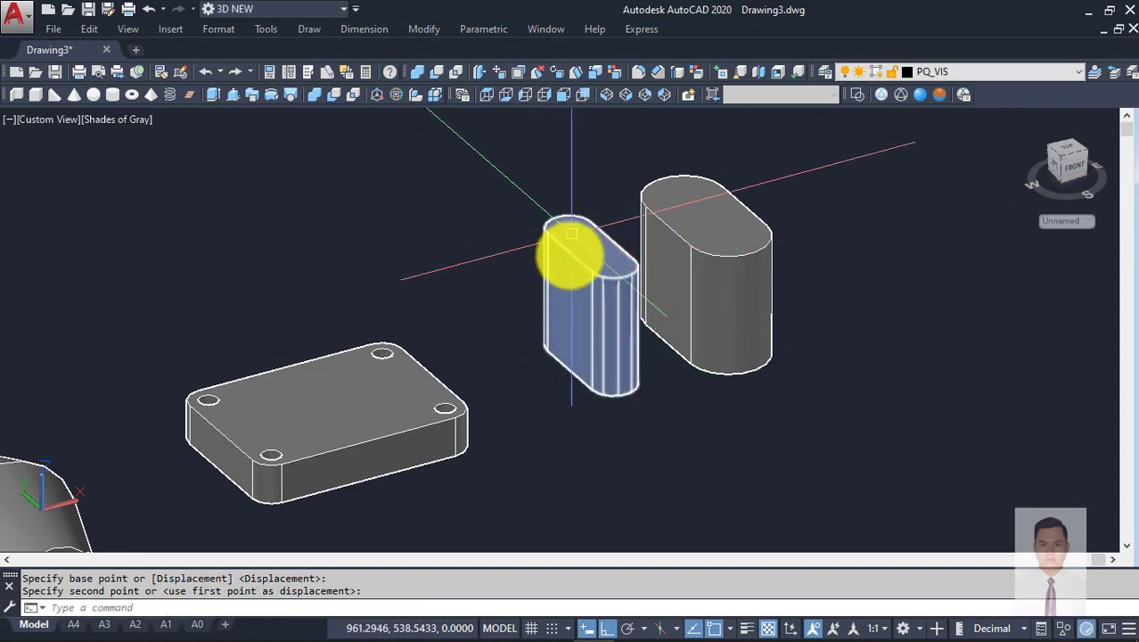
{"action": "key", "text": "Return"}
{"action": "scroll", "coordinate": [655, 295], "scroll_direction": "down", "scroll_amount": 3}
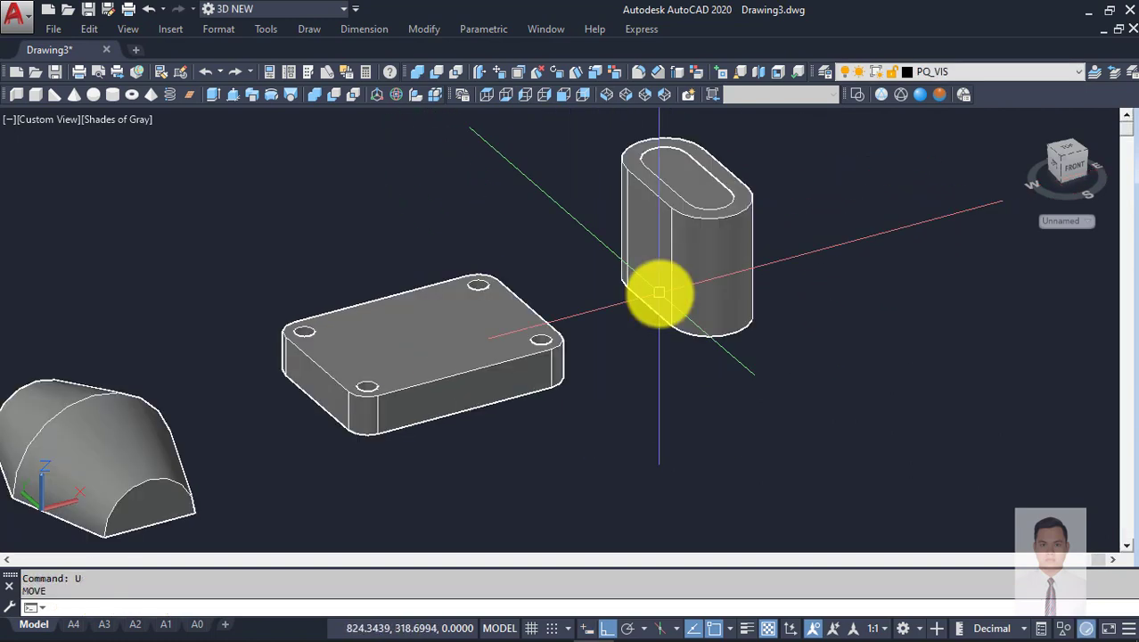
{"action": "scroll", "coordinate": [668, 283], "scroll_direction": "down", "scroll_amount": 2}
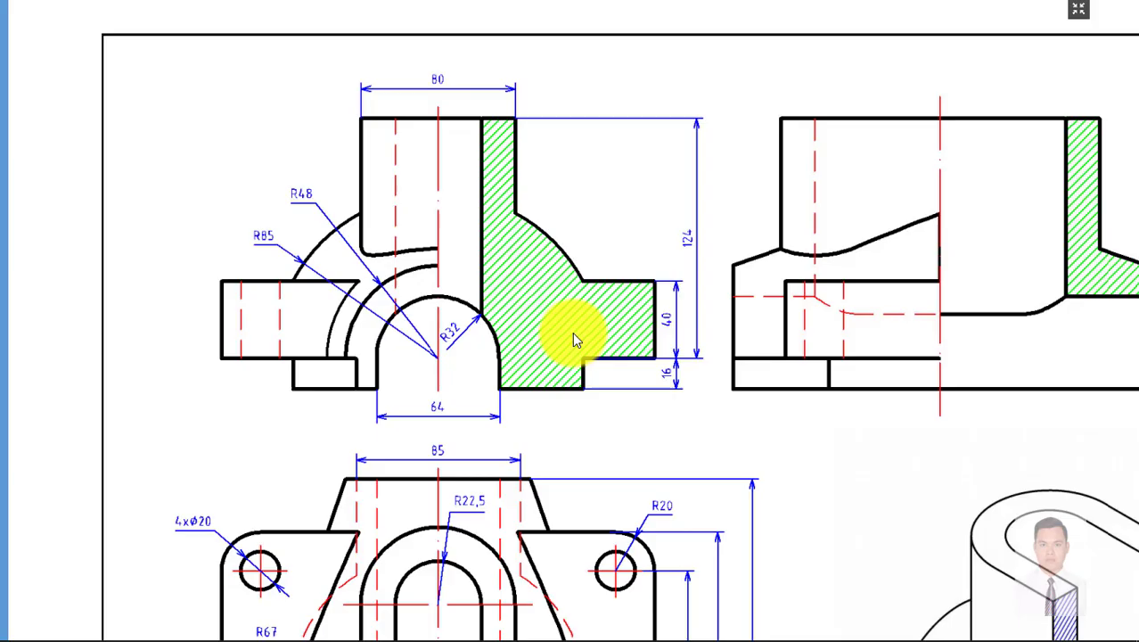
Step: Pan the PDF to the housing's dimensioned top view, then return to AutoCAD
{"action": "left_click_drag", "start_coordinate": [630, 414], "coordinate": [622, 254]}
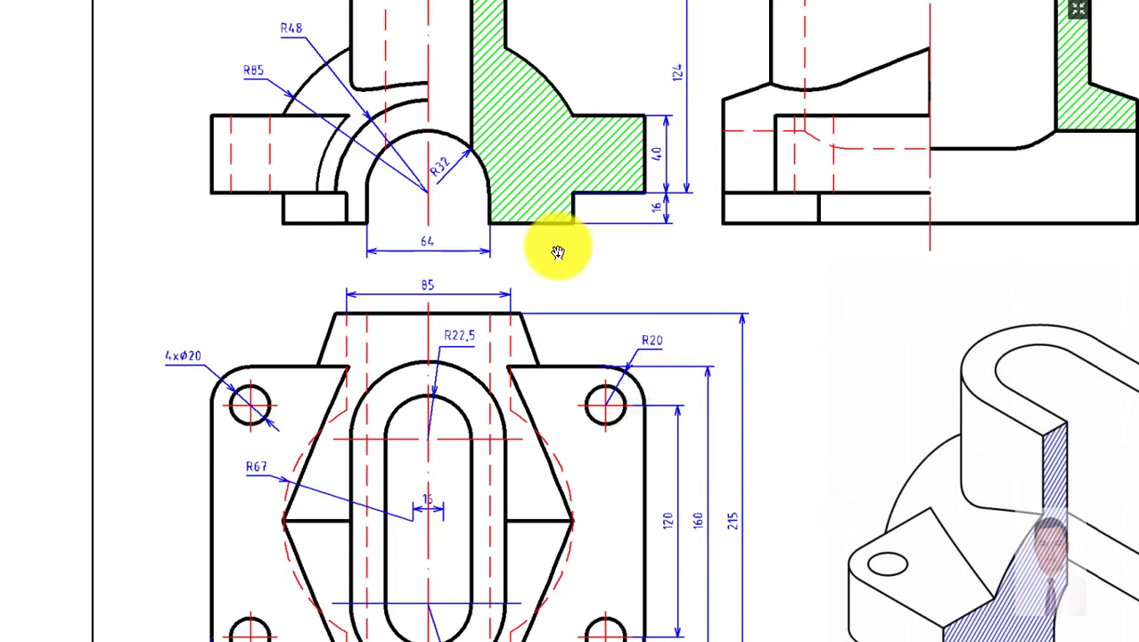
{"action": "left_click_drag", "start_coordinate": [580, 307], "coordinate": [584, 254]}
{"action": "left_click_drag", "start_coordinate": [486, 344], "coordinate": [490, 279]}
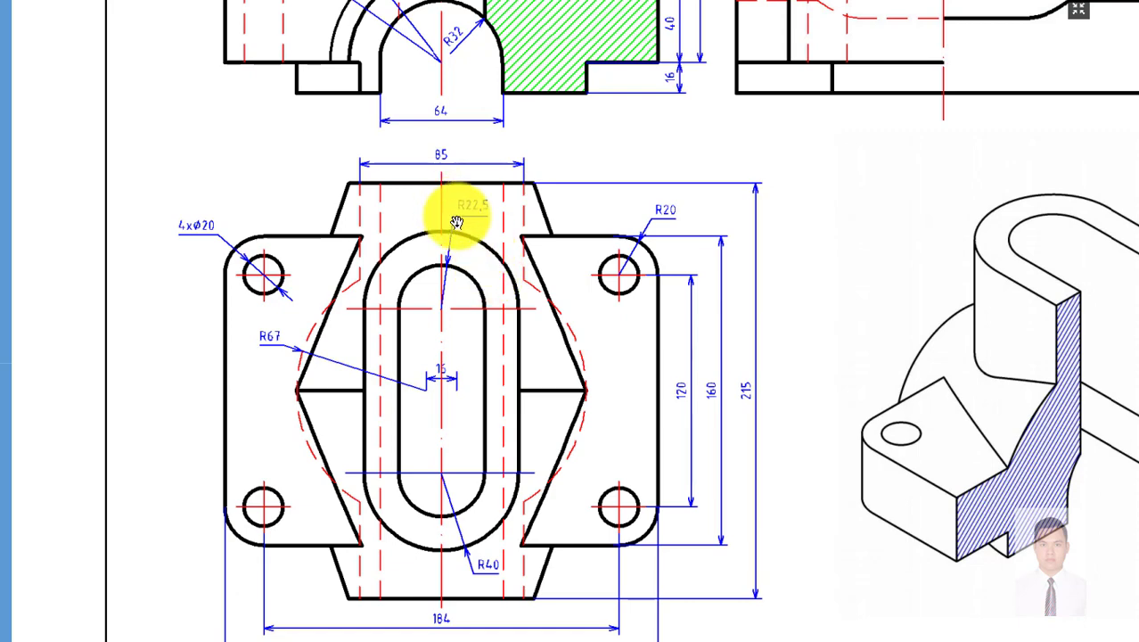
{"action": "left_click_drag", "start_coordinate": [458, 223], "coordinate": [474, 184]}
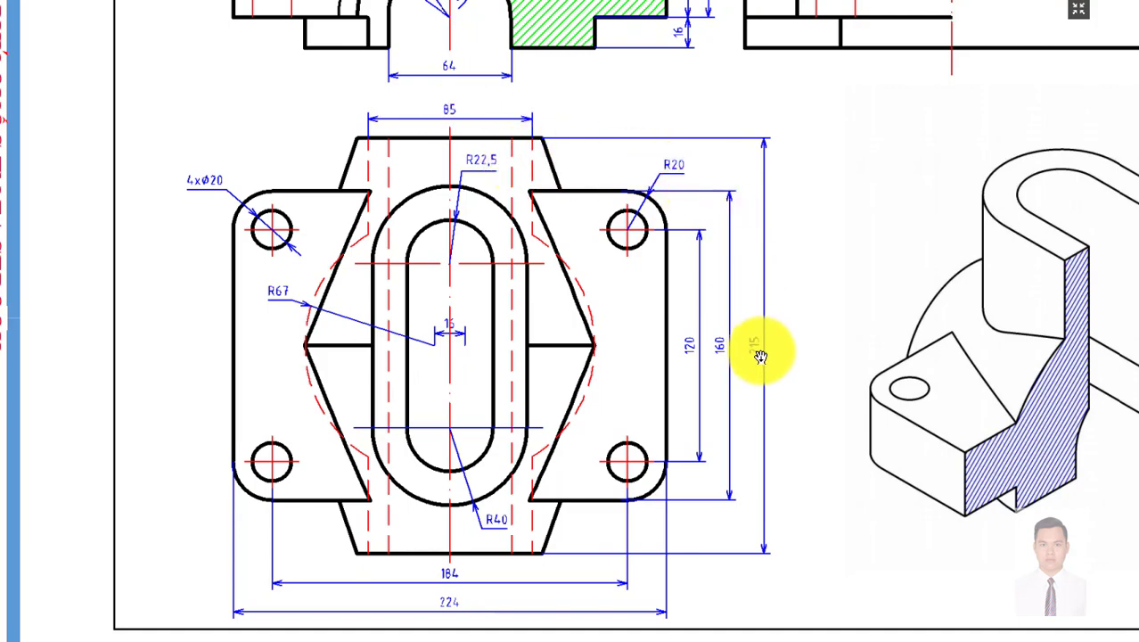
{"action": "key", "text": "alt+Tab"}
Step: In Top view, 2D Wireframe, draw an 85 × 215 rectangle beside the obround
{"action": "key", "text": "ctrl+shift+t"}
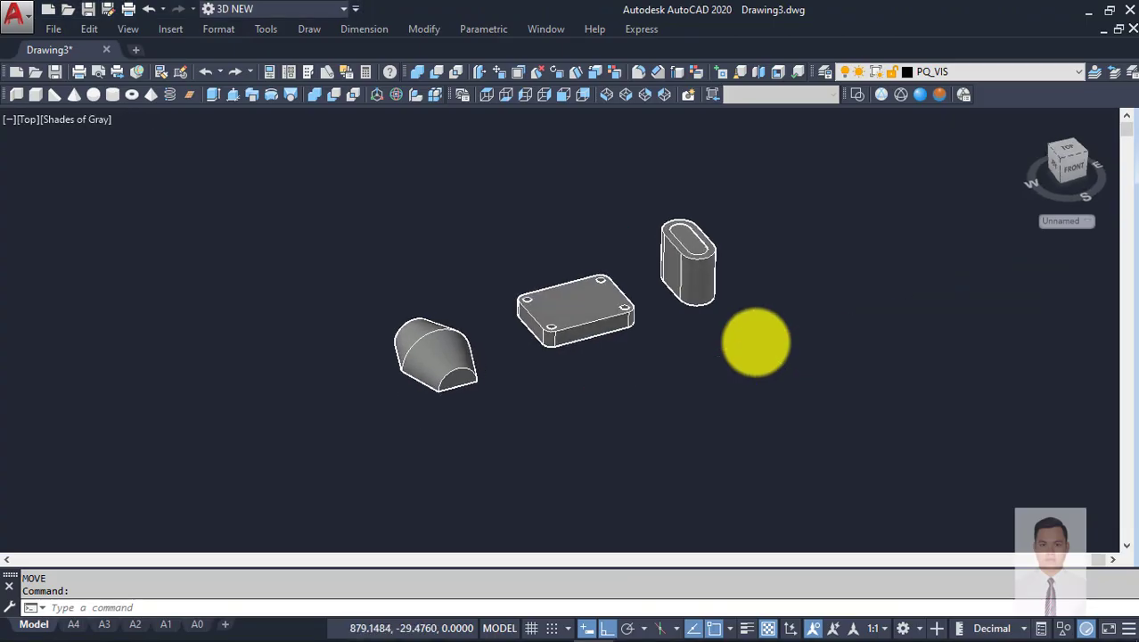
{"action": "key", "text": "ctrl+shift+w"}
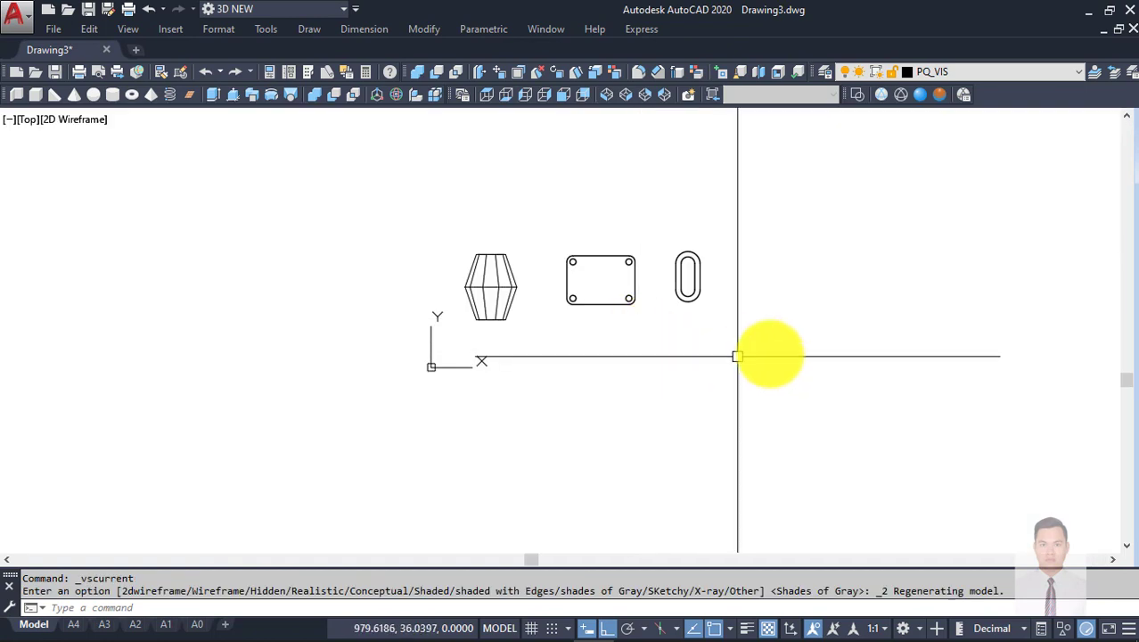
{"action": "scroll", "coordinate": [713, 352], "scroll_direction": "up", "scroll_amount": 1}
{"action": "scroll", "coordinate": [691, 338], "scroll_direction": "up", "scroll_amount": 3}
{"action": "type", "text": "REC"}
{"action": "key", "text": "Return"}
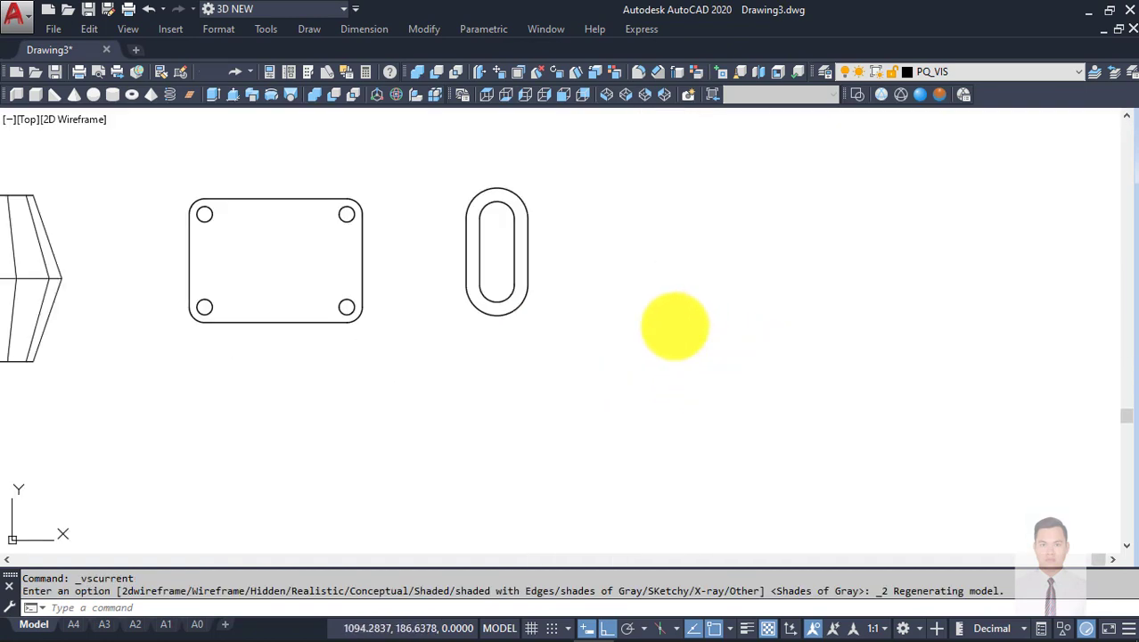
{"action": "left_click", "coordinate": [626, 401]}
{"action": "type", "text": "215"}
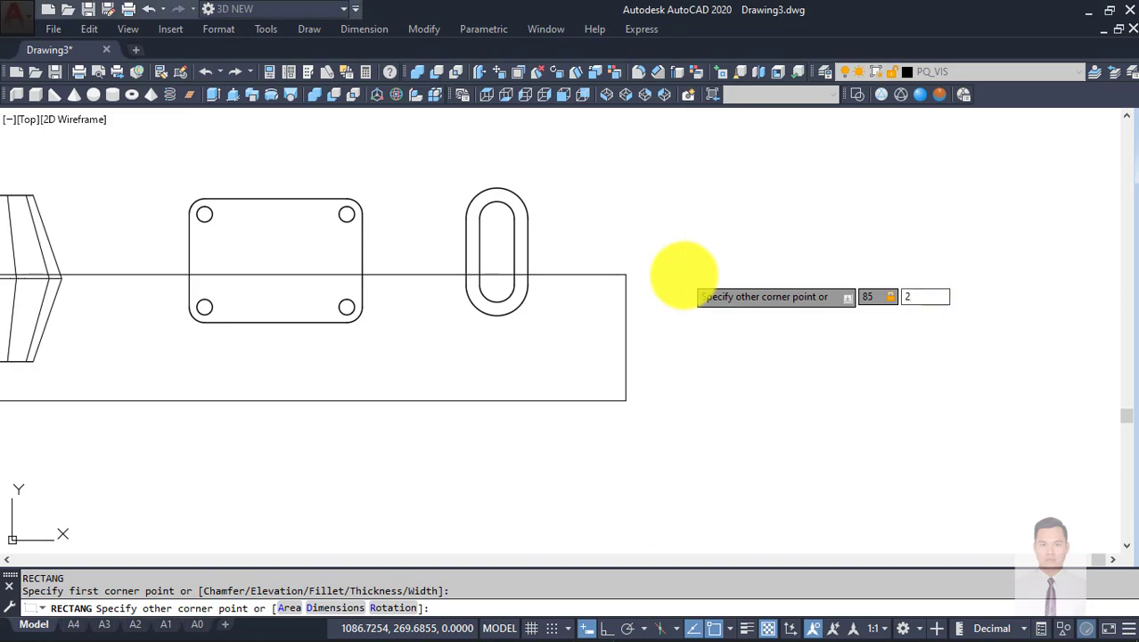
{"action": "key", "text": "Return"}
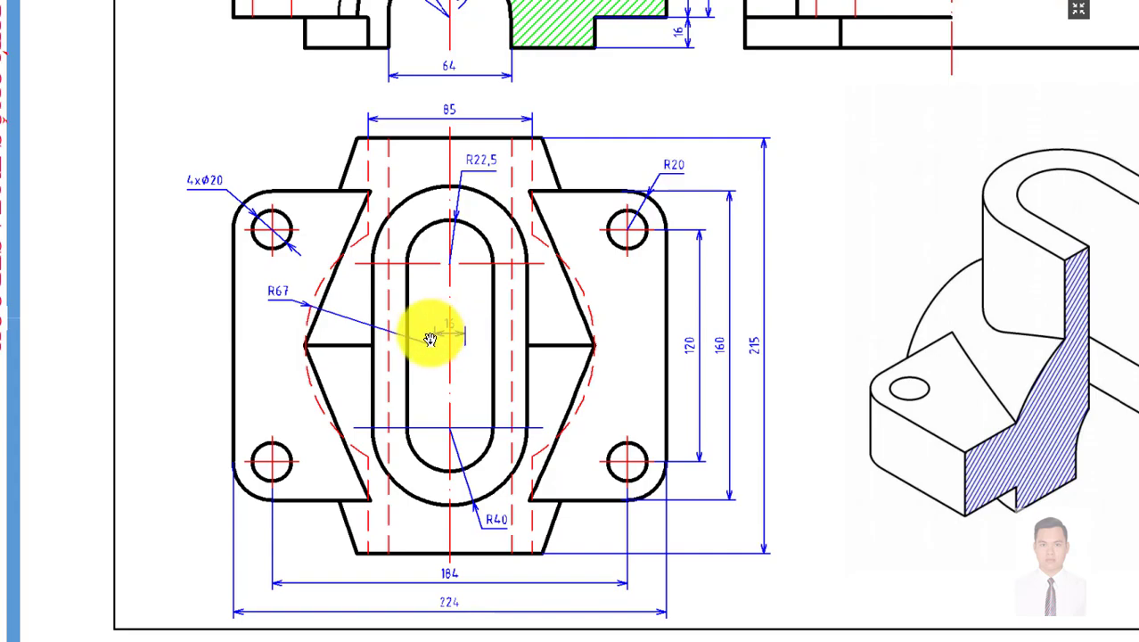
Step: Check the reference drawing and start a new circle
{"action": "scroll", "coordinate": [452, 357], "scroll_direction": "up", "scroll_amount": 3}
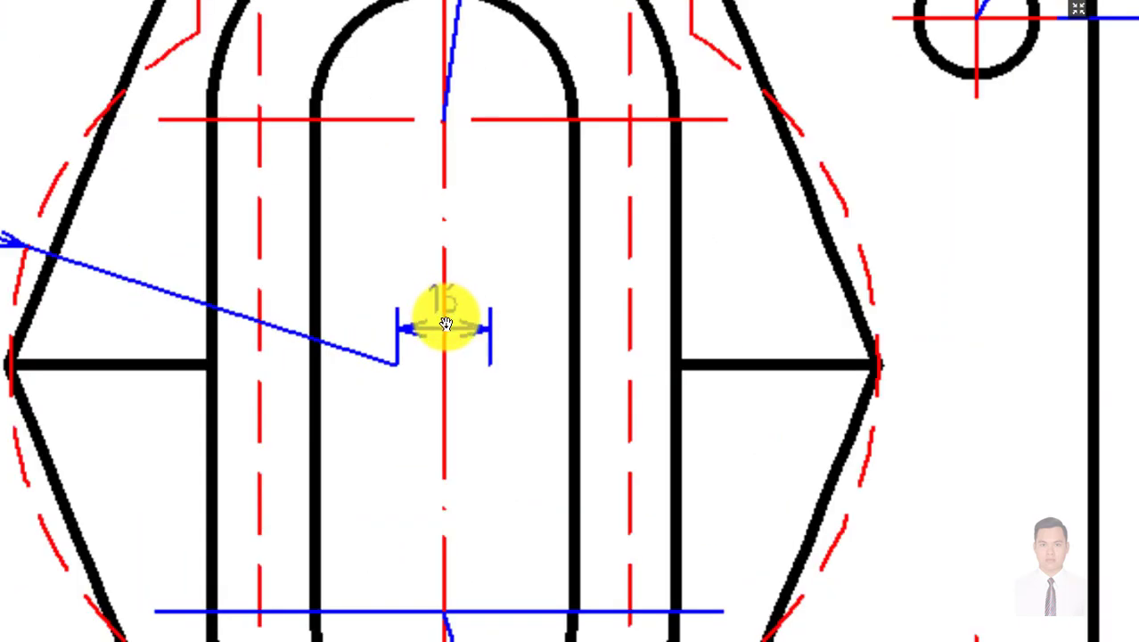
{"action": "scroll", "coordinate": [445, 323], "scroll_direction": "down", "scroll_amount": 3}
{"action": "key", "text": "alt+Tab"}
{"action": "scroll", "coordinate": [588, 357], "scroll_direction": "up", "scroll_amount": 3}
{"action": "scroll", "coordinate": [639, 355], "scroll_direction": "down", "scroll_amount": 3}
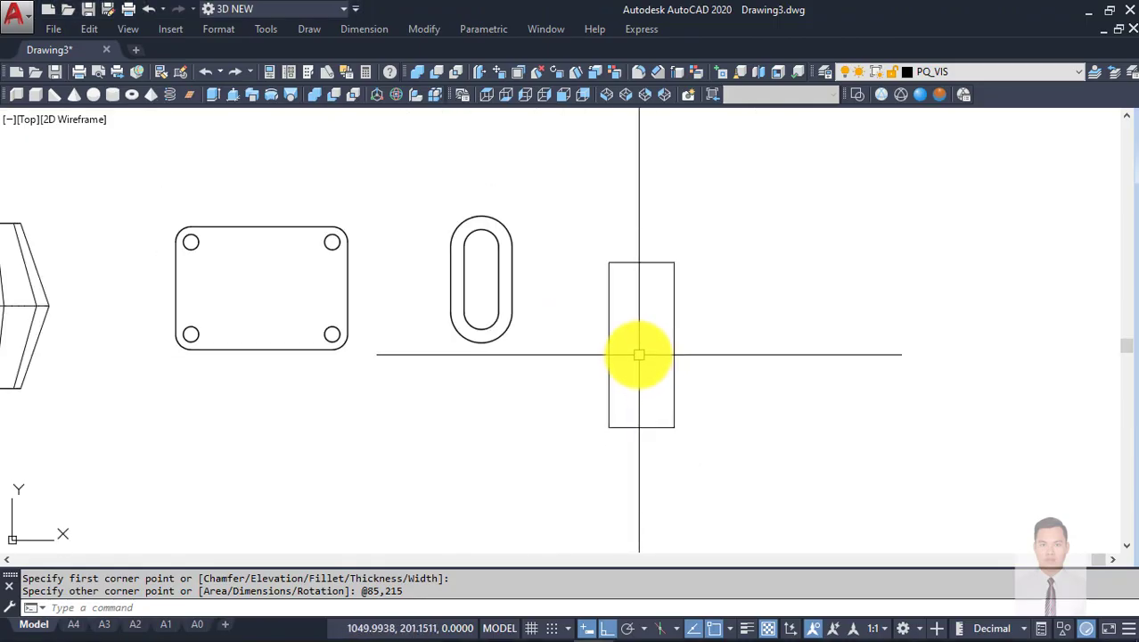
{"action": "type", "text": "c"}
{"action": "key", "text": "Return"}
{"action": "key", "text": "Return"}
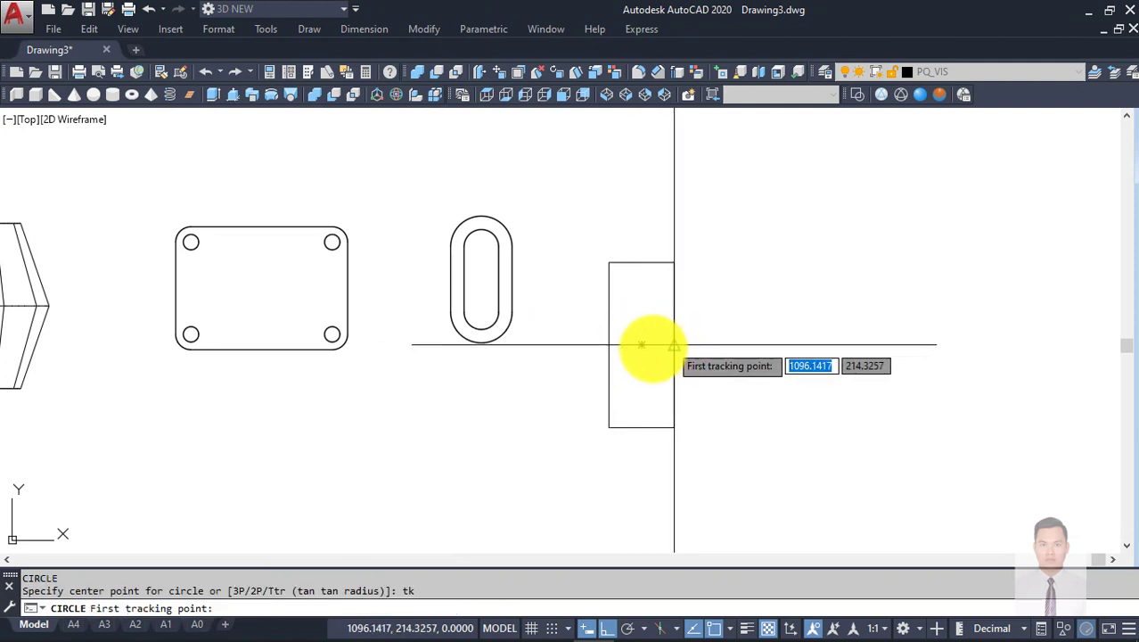
Step: Draw an R67 circle offset from the rectangle's centre
{"action": "left_click", "coordinate": [638, 348]}
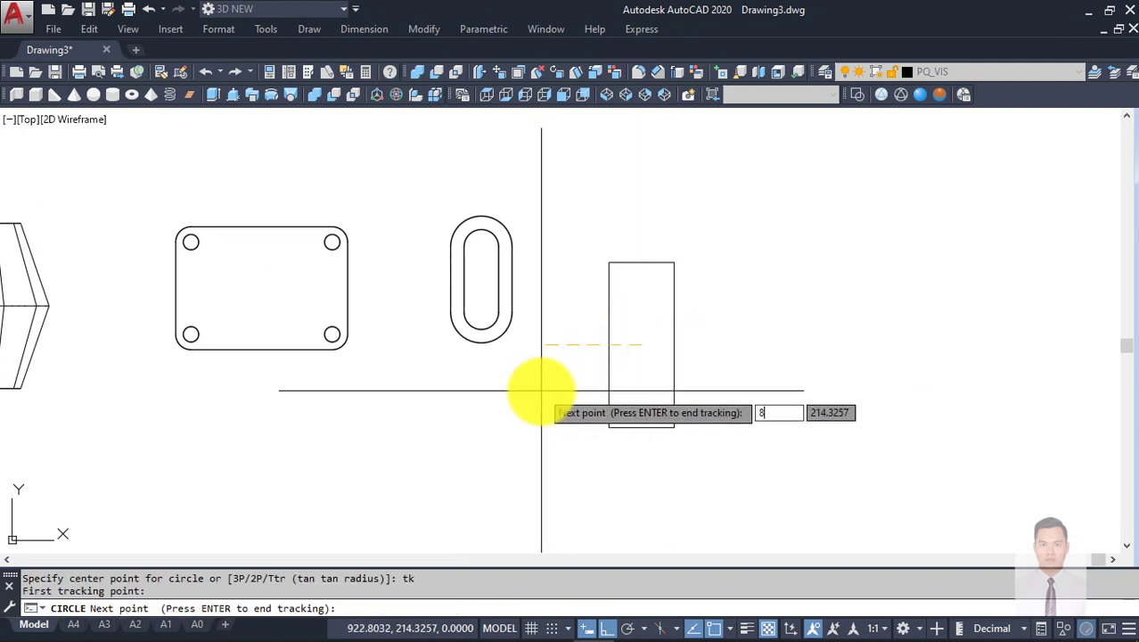
{"action": "key", "text": "Return"}
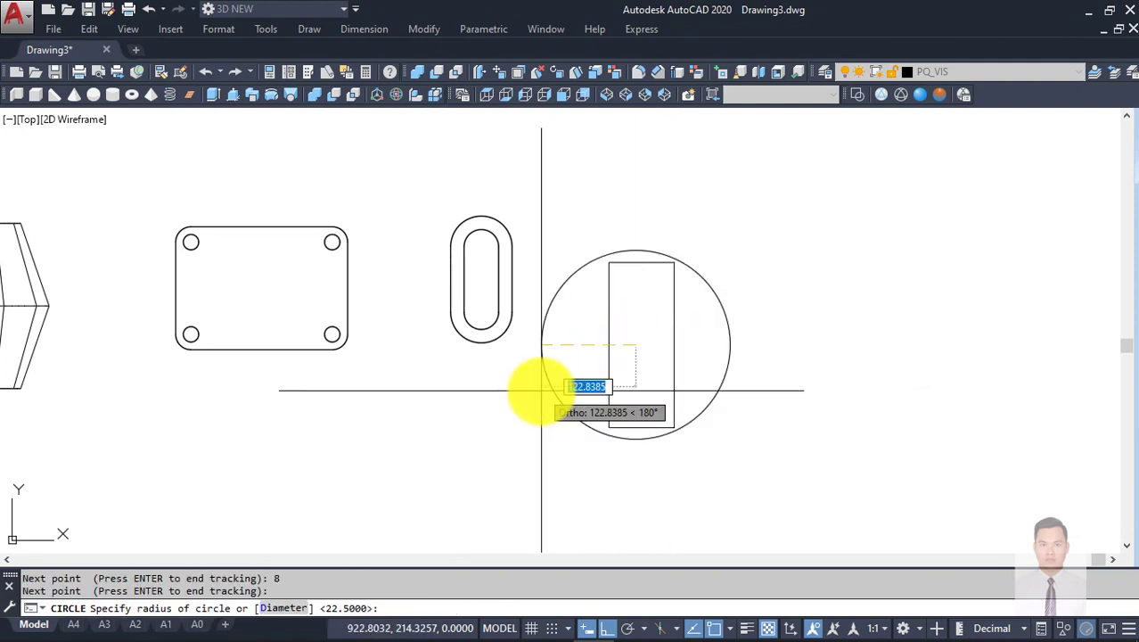
{"action": "key", "text": "Return"}
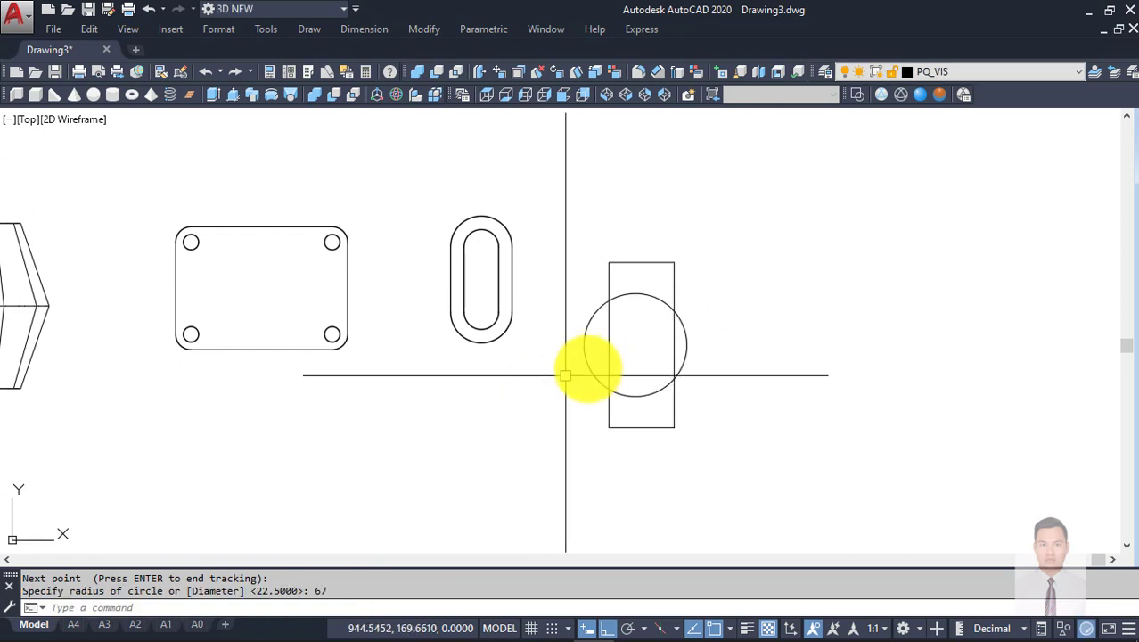
{"action": "left_click", "coordinate": [687, 341]}
{"action": "key", "text": "Return"}
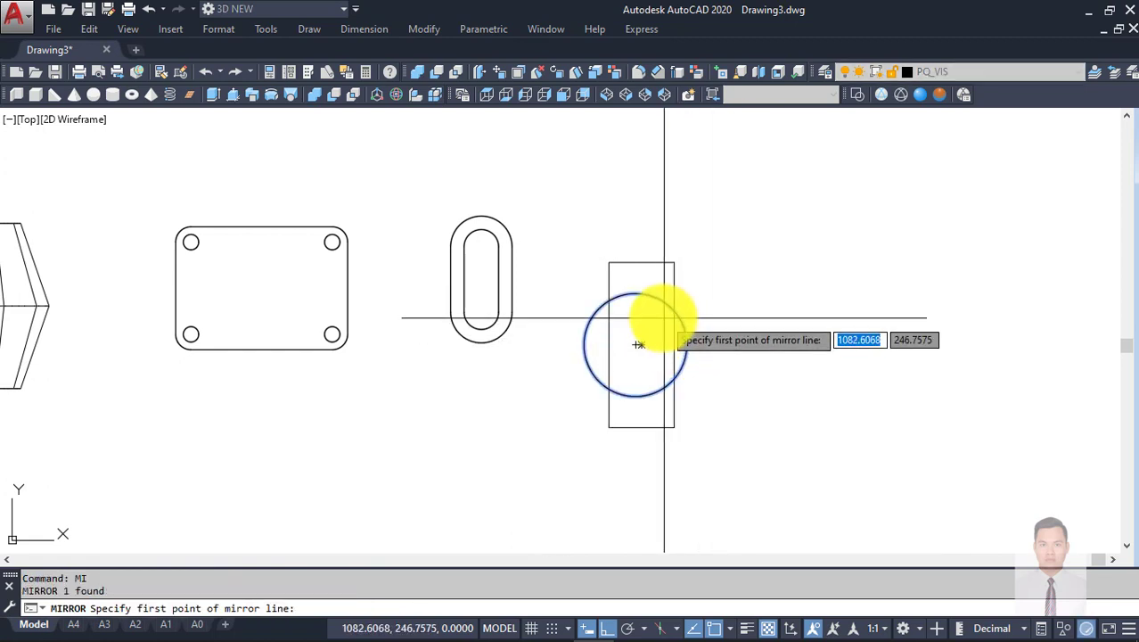
{"action": "key", "text": "Escape"}
{"action": "type", "text": "tr"}
{"action": "key", "text": "Return"}
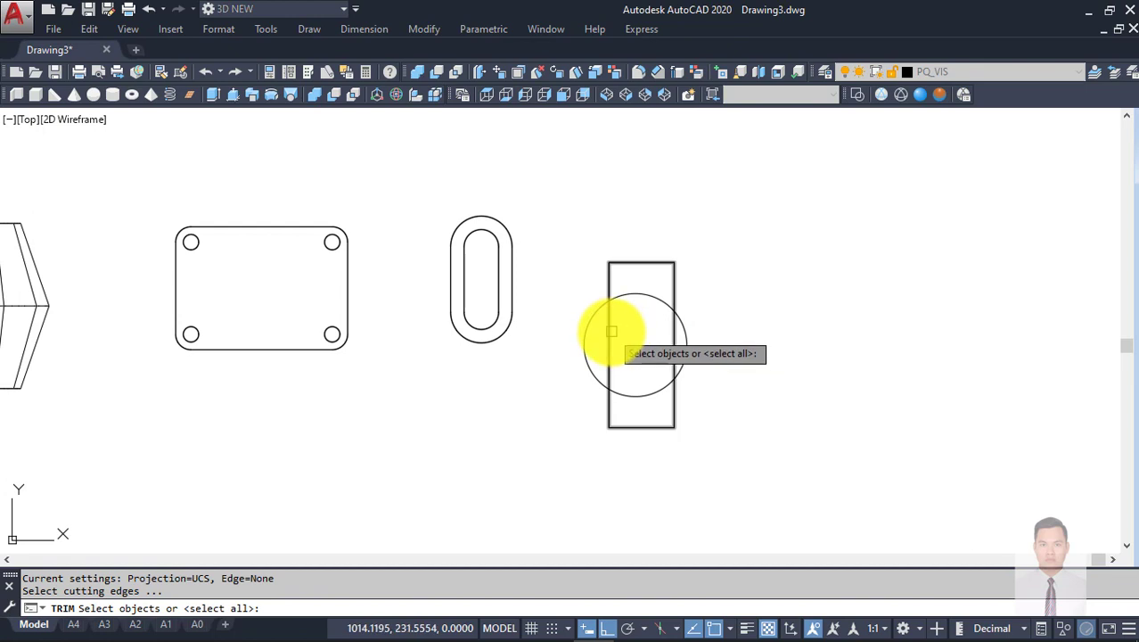
{"action": "key", "text": "Escape"}
{"action": "key", "text": "Escape"}
{"action": "key", "text": "Escape"}
{"action": "type", "text": "X"}
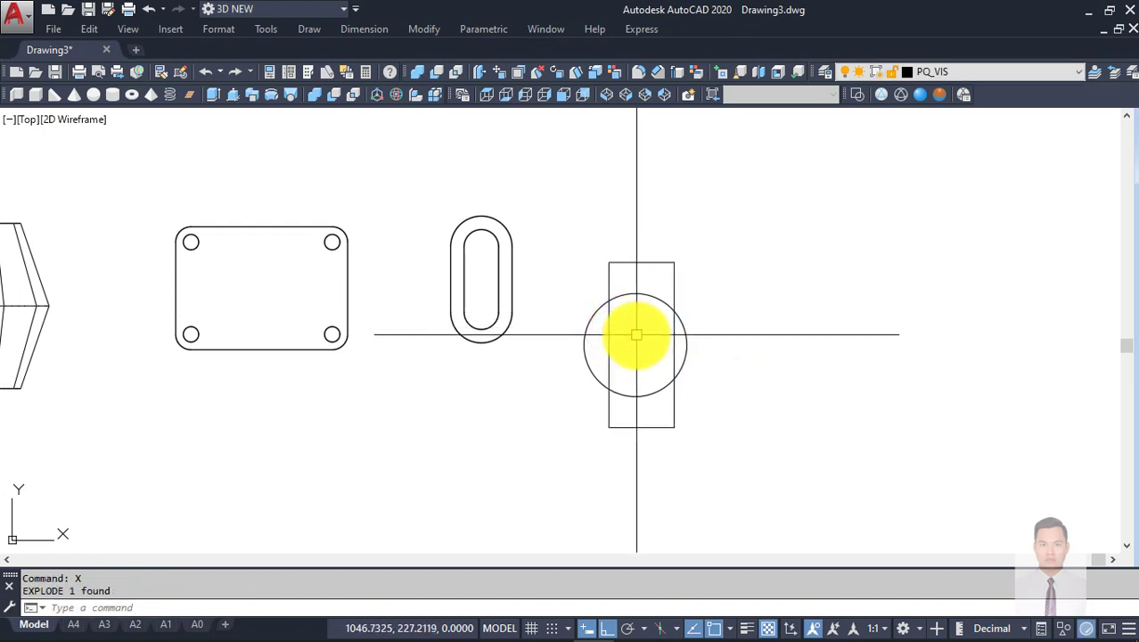
Step: Trim the R67 circle, leaving only its left arc
{"action": "type", "text": "tr"}
{"action": "key", "text": "Return"}
{"action": "left_click", "coordinate": [606, 330]}
{"action": "left_click", "coordinate": [633, 292]}
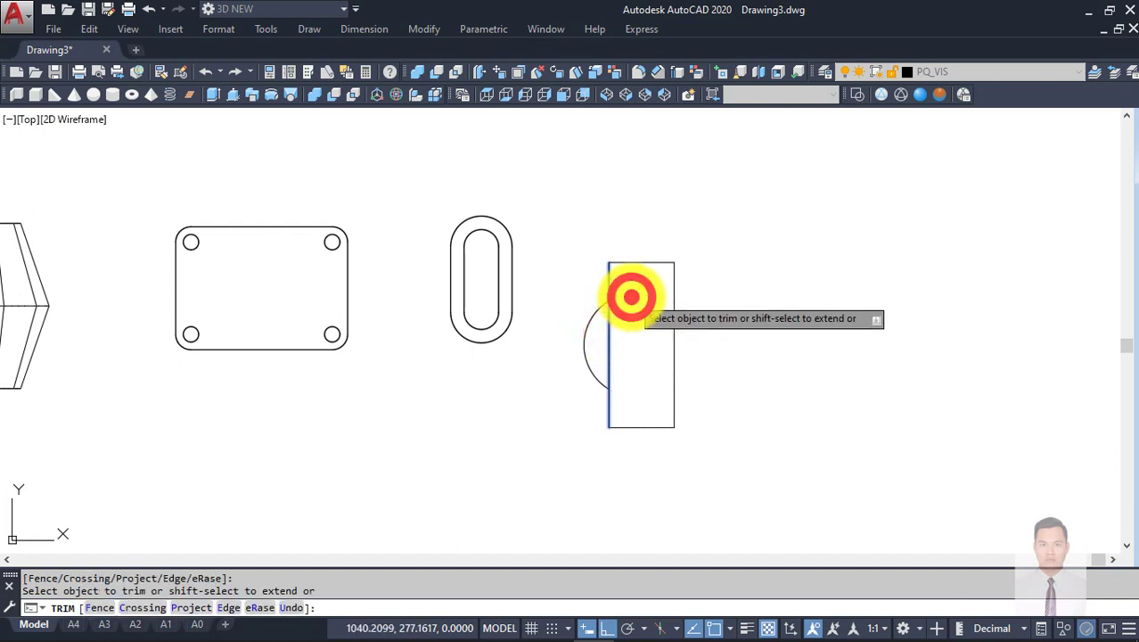
{"action": "left_click", "coordinate": [594, 313]}
{"action": "key", "text": "Escape"}
Step: Mirror the arc across the vertical centre line, keeping the original
{"action": "type", "text": "mi"}
{"action": "key", "text": "Return"}
{"action": "left_click", "coordinate": [641, 262]}
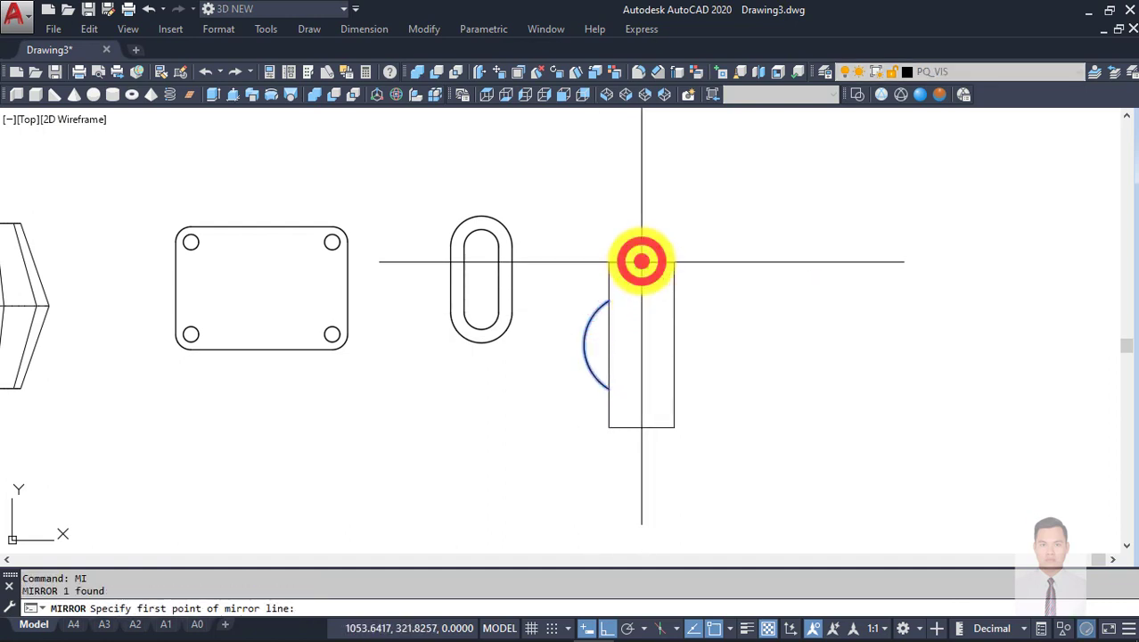
{"action": "left_click", "coordinate": [641, 208]}
{"action": "key", "text": "Return"}
{"action": "left_click", "coordinate": [693, 325]}
{"action": "left_click", "coordinate": [590, 324]}
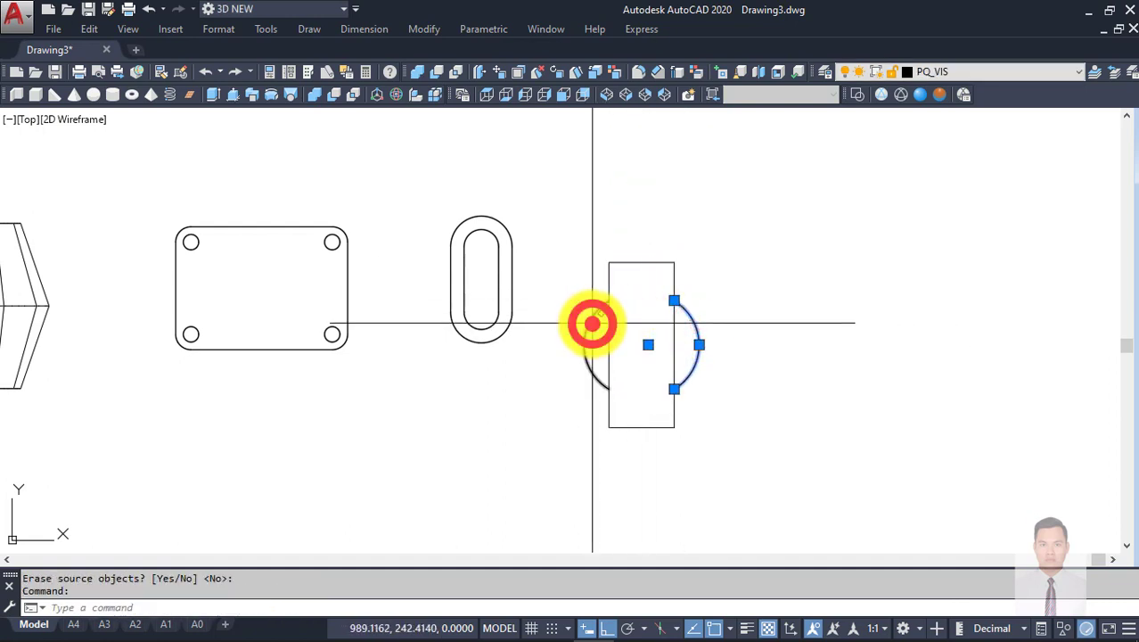
{"action": "scroll", "coordinate": [638, 352], "scroll_direction": "up", "scroll_amount": 2}
{"action": "scroll", "coordinate": [641, 336], "scroll_direction": "down", "scroll_amount": 3}
{"action": "key", "text": "Escape"}
Step: Trim both rectangle sides inside the R67 arcs, then show the reference drawing
{"action": "type", "text": "tr"}
{"action": "key", "text": "Return"}
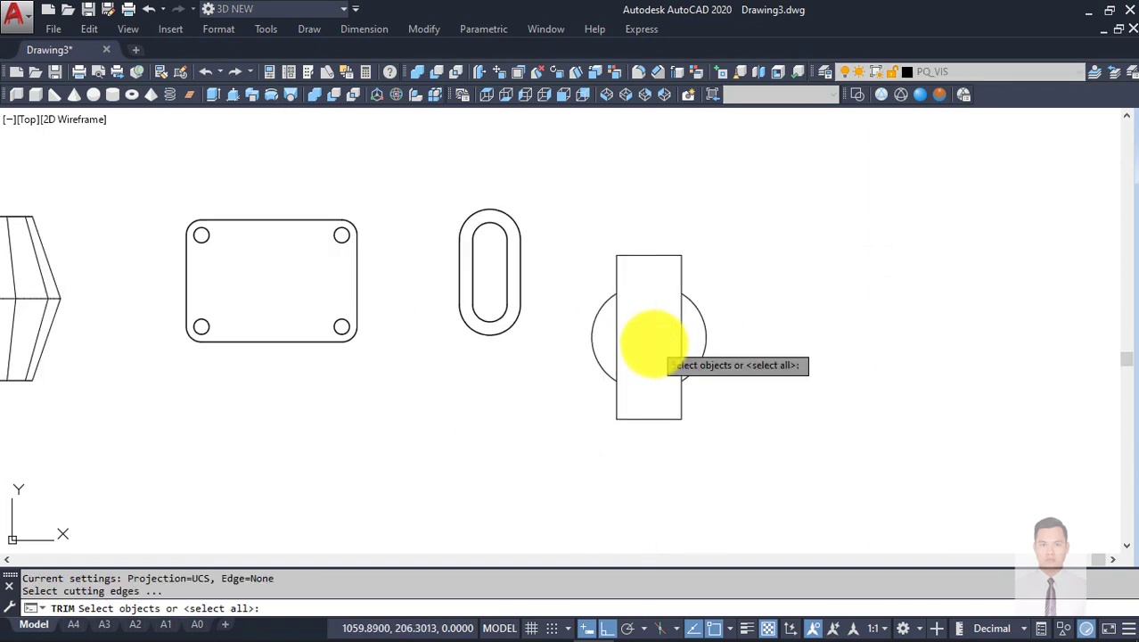
{"action": "right_click", "coordinate": [683, 347]}
{"action": "left_click", "coordinate": [683, 348]}
{"action": "left_click", "coordinate": [612, 339]}
{"action": "key", "text": "Escape"}
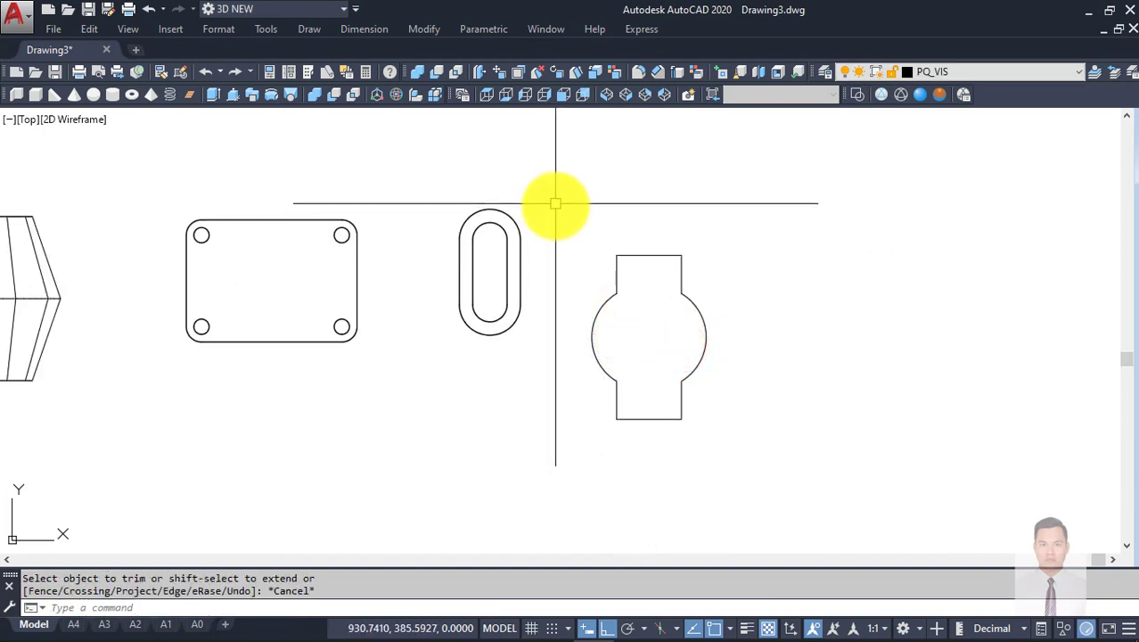
{"action": "key", "text": "alt+Tab"}
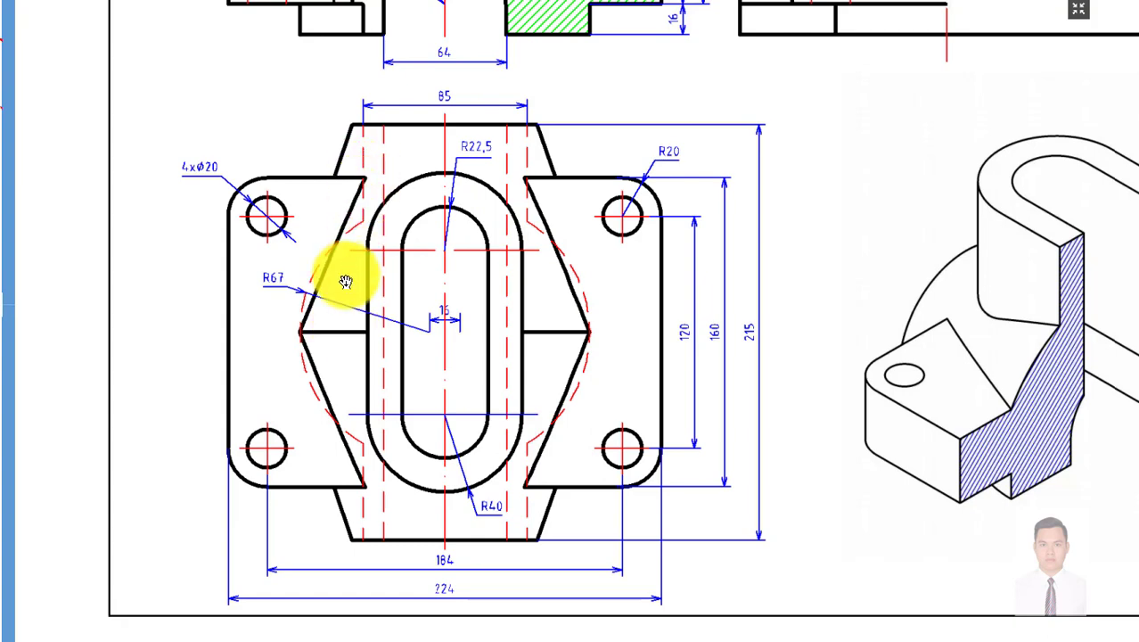
Step: Pan and zoom the reference PDF onto the section view's R32 arc and 64 width
{"action": "left_click_drag", "start_coordinate": [496, 196], "coordinate": [483, 377]}
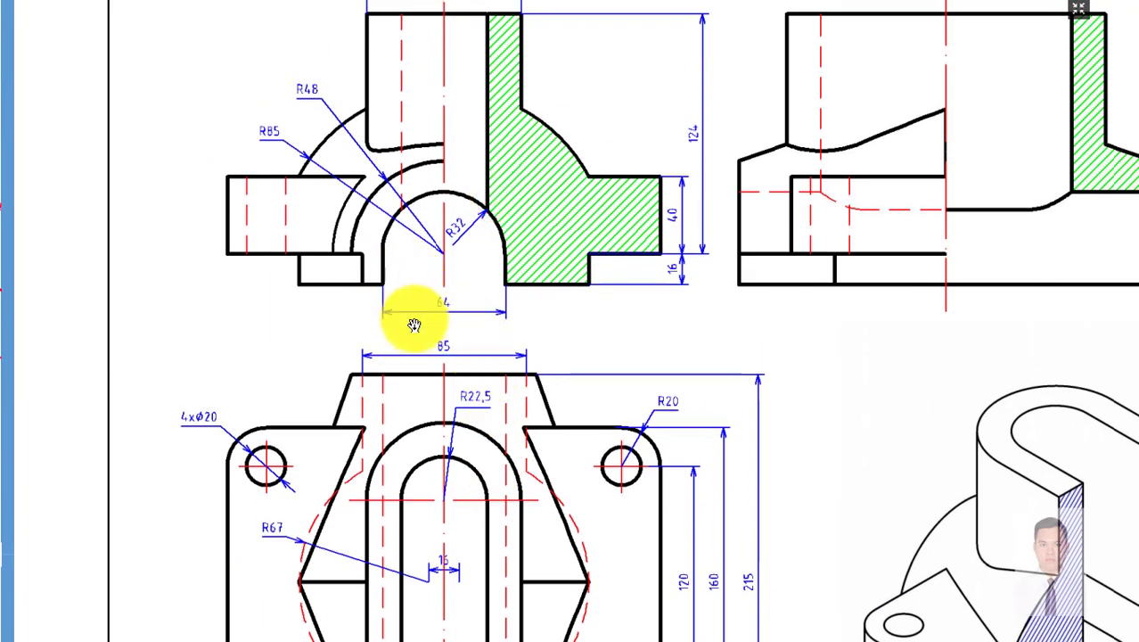
{"action": "left_click_drag", "start_coordinate": [415, 325], "coordinate": [414, 265]}
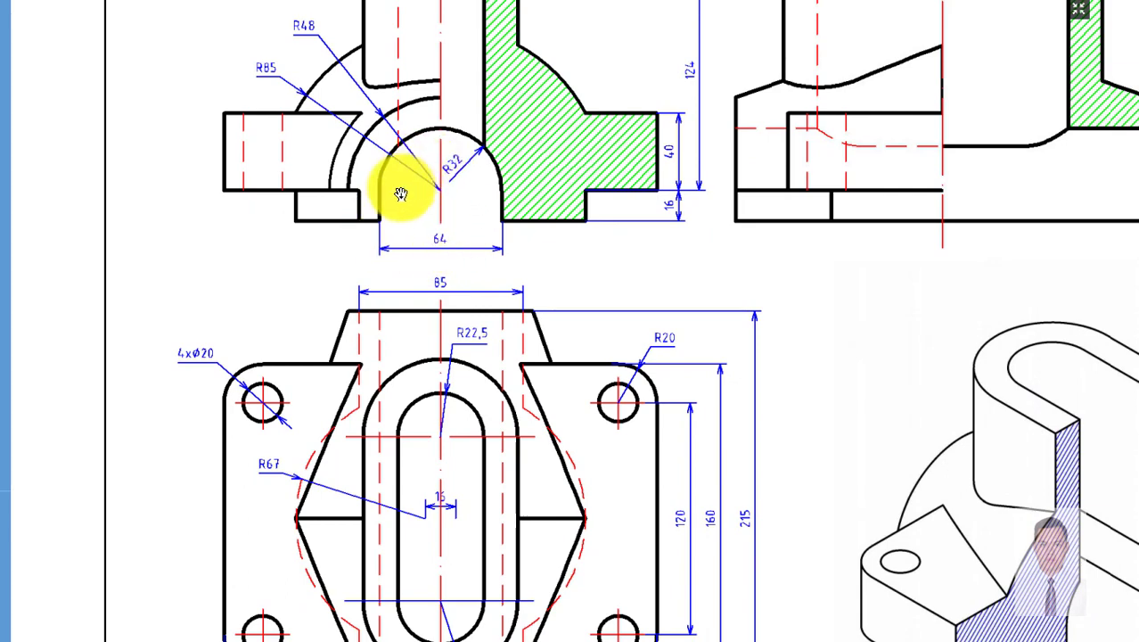
{"action": "left_click_drag", "start_coordinate": [434, 136], "coordinate": [438, 184]}
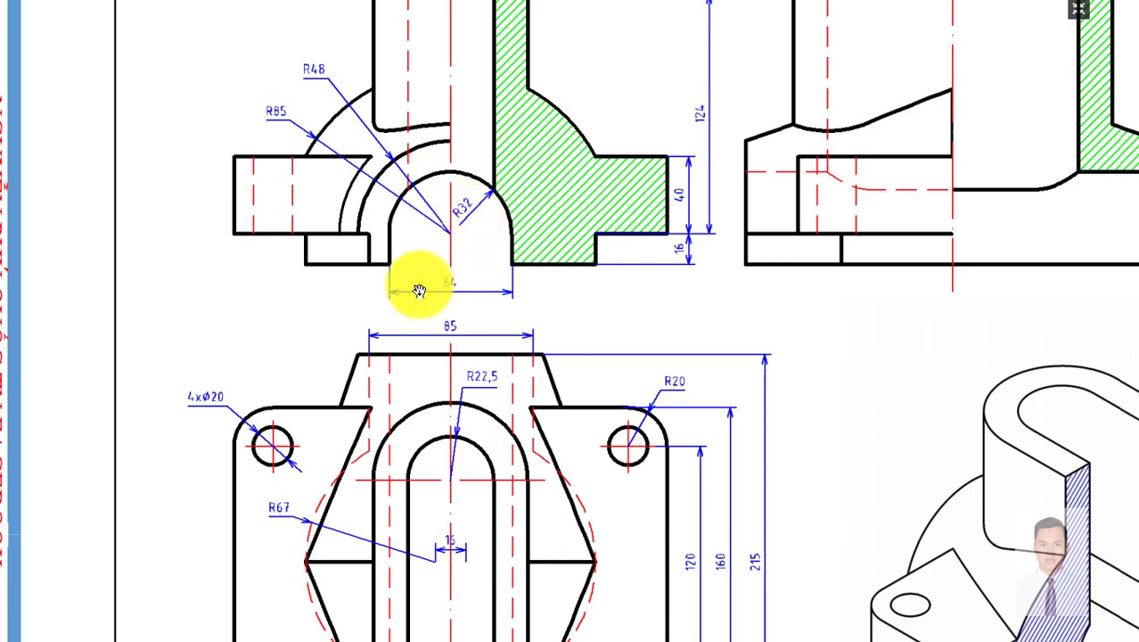
{"action": "scroll", "coordinate": [596, 300], "scroll_direction": "up", "scroll_amount": 3}
{"action": "left_click_drag", "start_coordinate": [331, 238], "coordinate": [727, 307]}
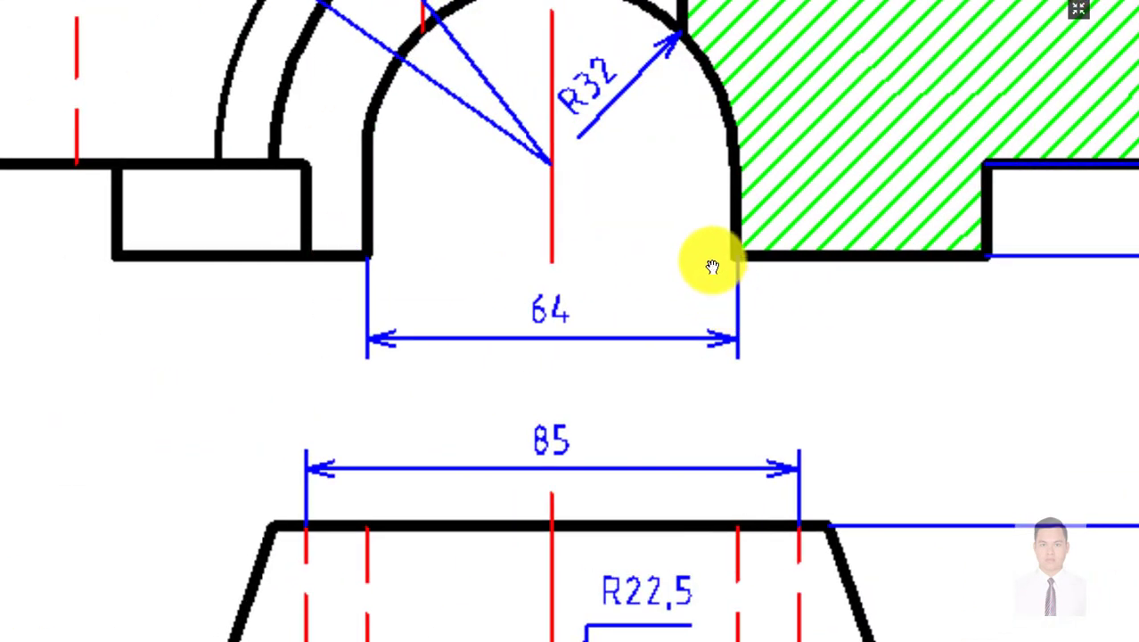
{"action": "scroll", "coordinate": [712, 267], "scroll_direction": "down", "scroll_amount": 1}
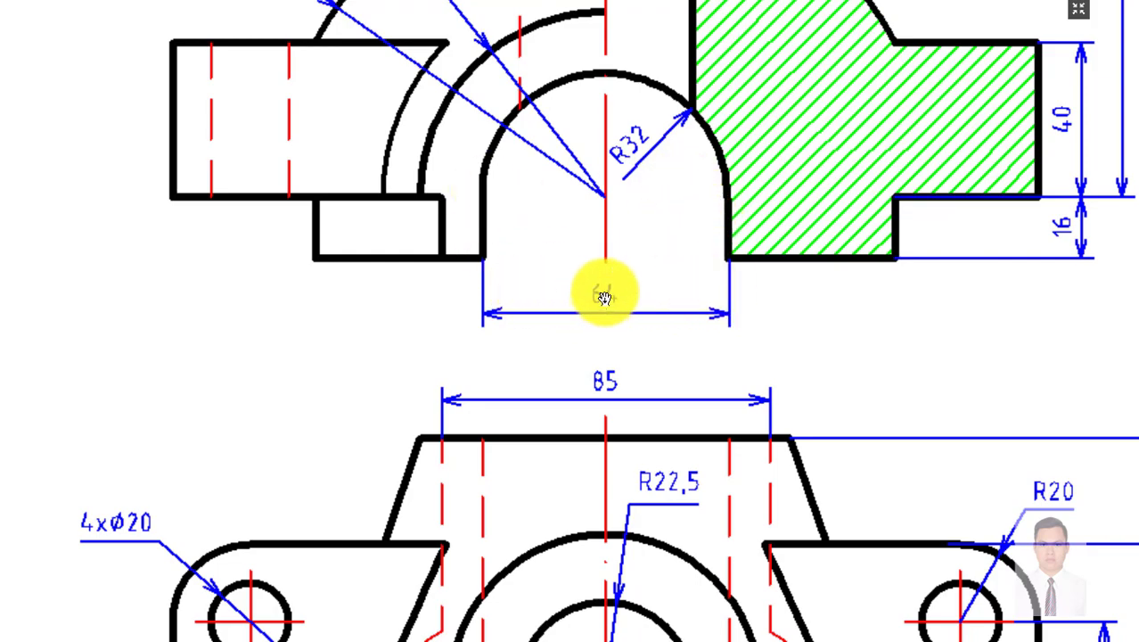
{"action": "scroll", "coordinate": [641, 292], "scroll_direction": "up", "scroll_amount": 1}
{"action": "scroll", "coordinate": [646, 290], "scroll_direction": "up", "scroll_amount": 4}
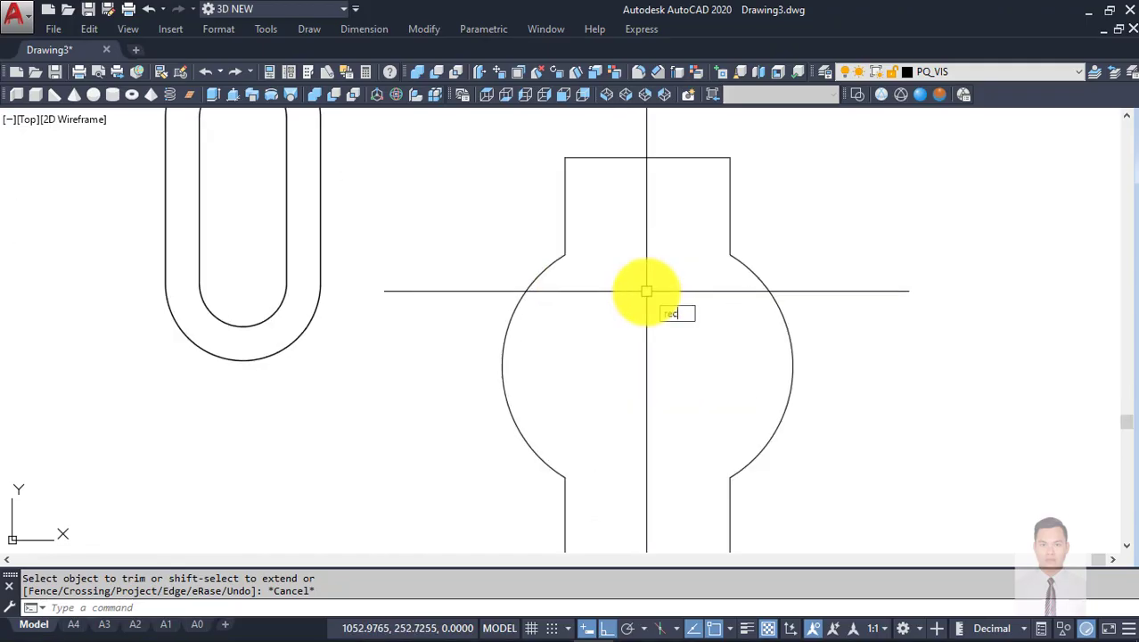
Step: Draw a 64 by 215 rectangle and centre it on the outline's centre line
{"action": "key", "text": "Return"}
{"action": "scroll", "coordinate": [648, 303], "scroll_direction": "down", "scroll_amount": 2}
{"action": "left_click", "coordinate": [642, 468]}
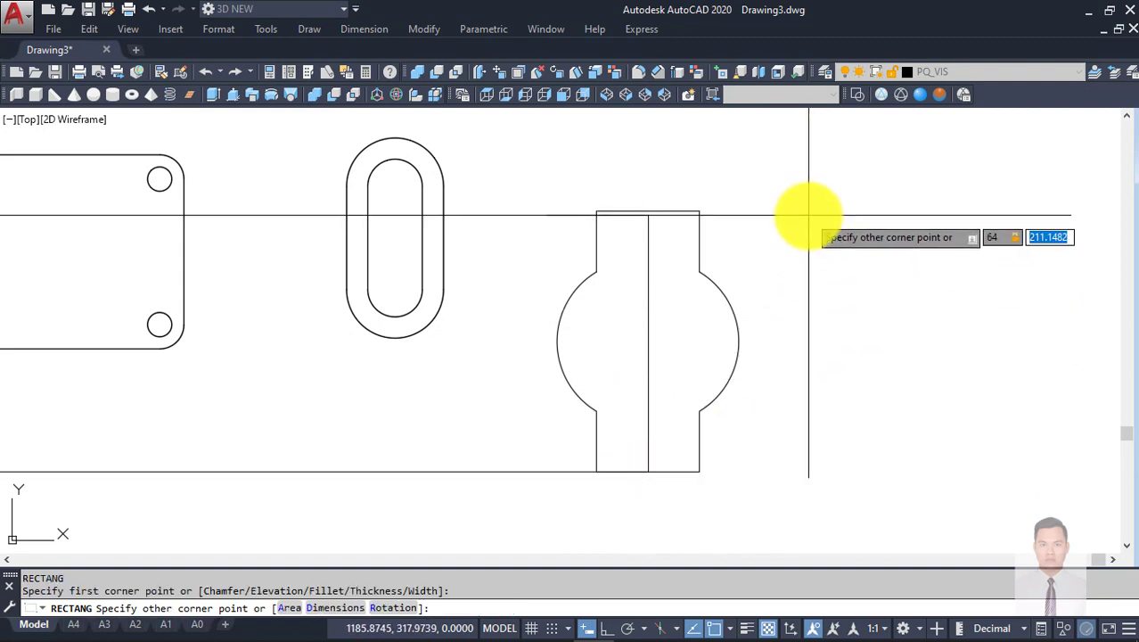
{"action": "key", "text": "Return"}
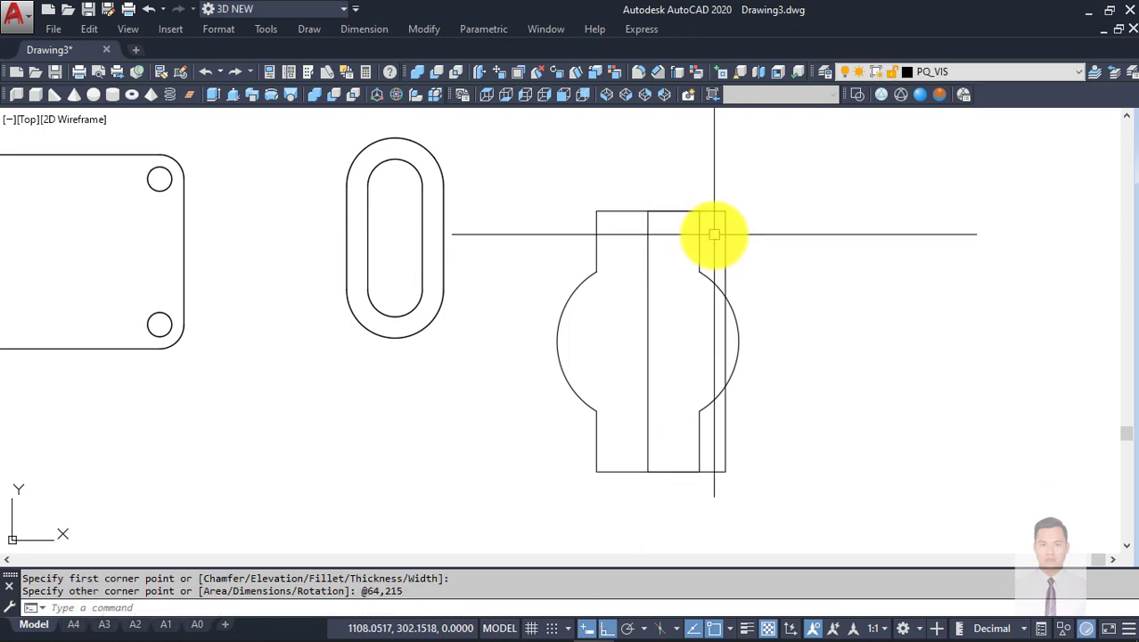
{"action": "key", "text": "Return"}
{"action": "left_click", "coordinate": [686, 211]}
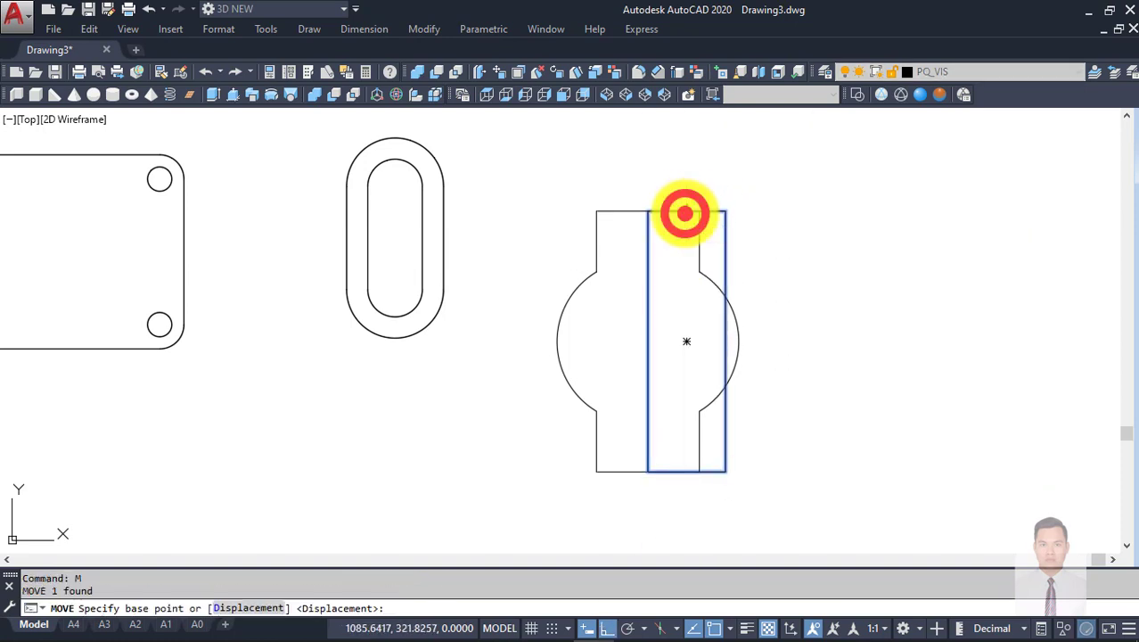
{"action": "left_click", "coordinate": [649, 211]}
{"action": "key", "text": "Escape"}
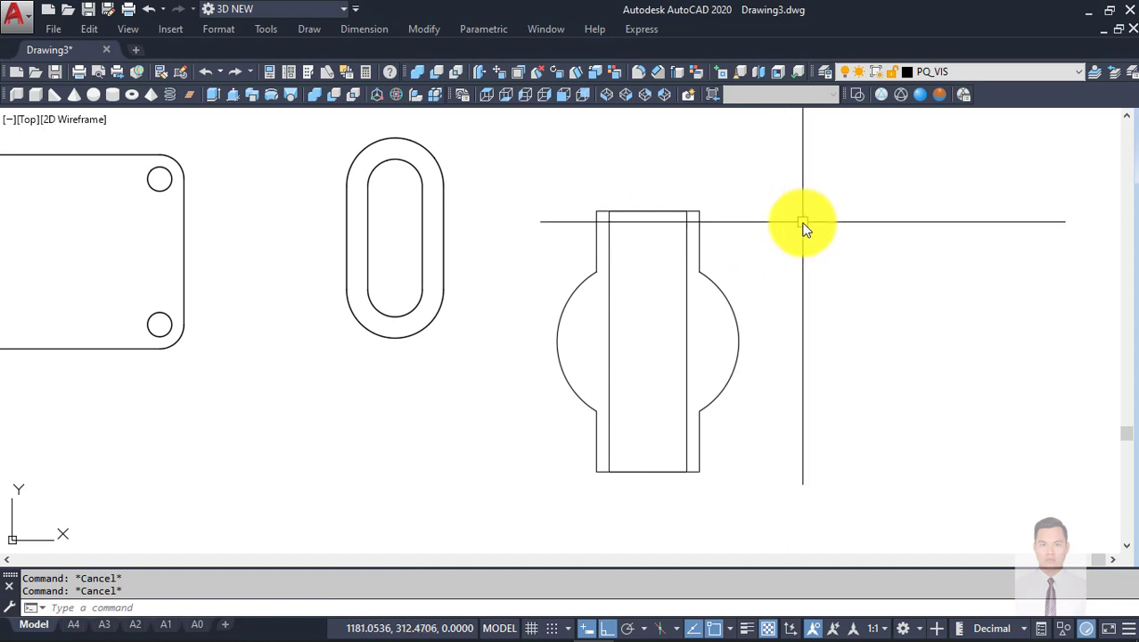
{"action": "middle_click_drag", "start_coordinate": [765, 232], "coordinate": [765, 208]}
{"action": "type", "text": "RE"}
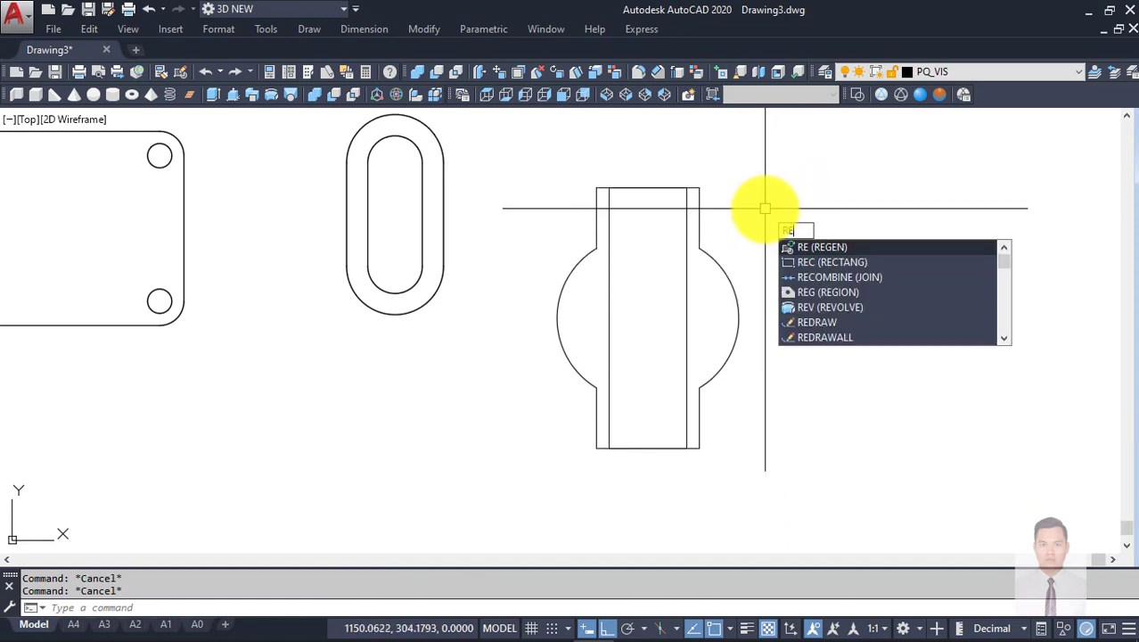
Step: Convert the flanged outline and the rectangle into regions
{"action": "type", "text": "g"}
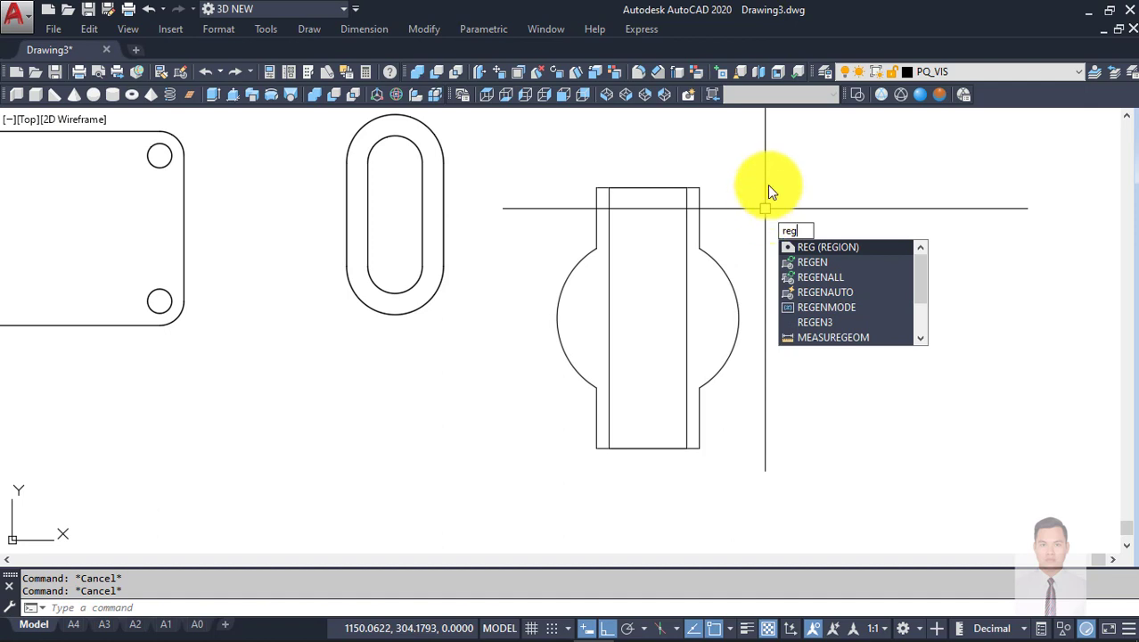
{"action": "key", "text": "Return"}
{"action": "left_click", "coordinate": [534, 145]}
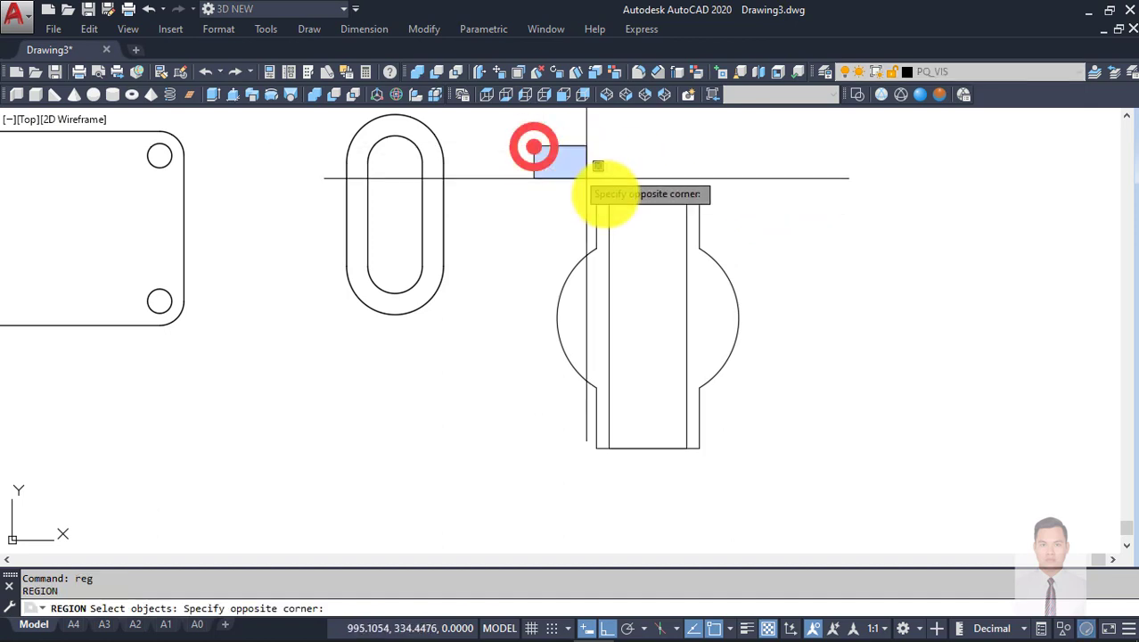
{"action": "left_click", "coordinate": [794, 507]}
{"action": "key", "text": "Return"}
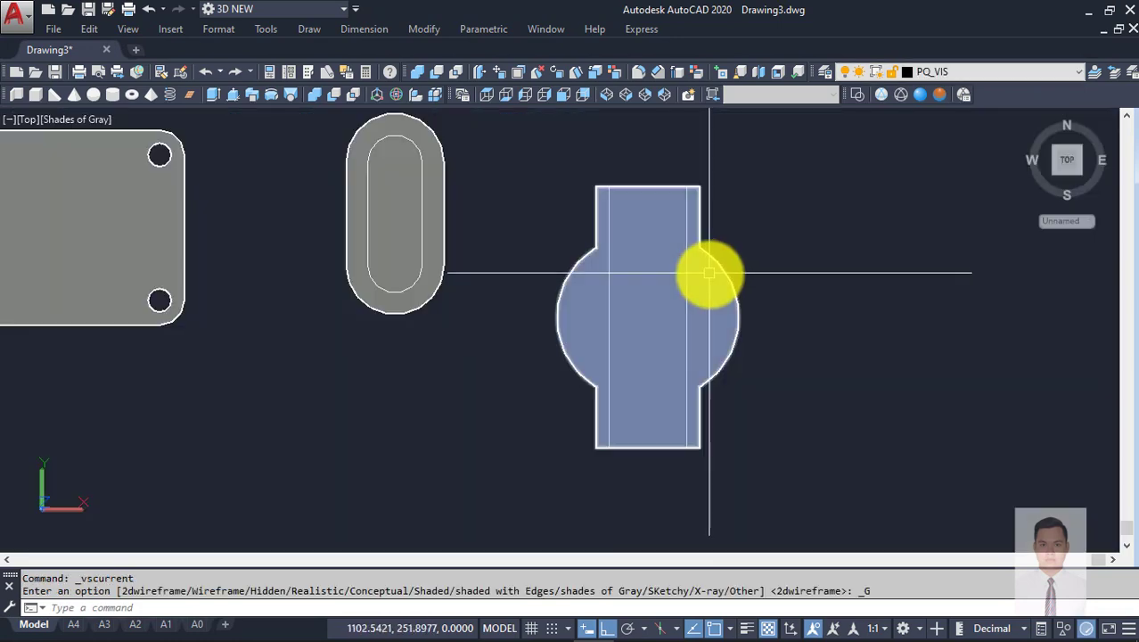
Step: Extrude the two round-sided regions 16 units high into a flat solid
{"action": "mouse_move", "coordinate": [707, 272]}
{"action": "middle_mouse_down", "text": "shift"}
{"action": "mouse_move", "coordinate": [859, 224]}
{"action": "mouse_move", "coordinate": [874, 267]}
{"action": "middle_mouse_up", "text": "shift"}
{"action": "scroll", "coordinate": [749, 267], "scroll_direction": "down", "scroll_amount": 5}
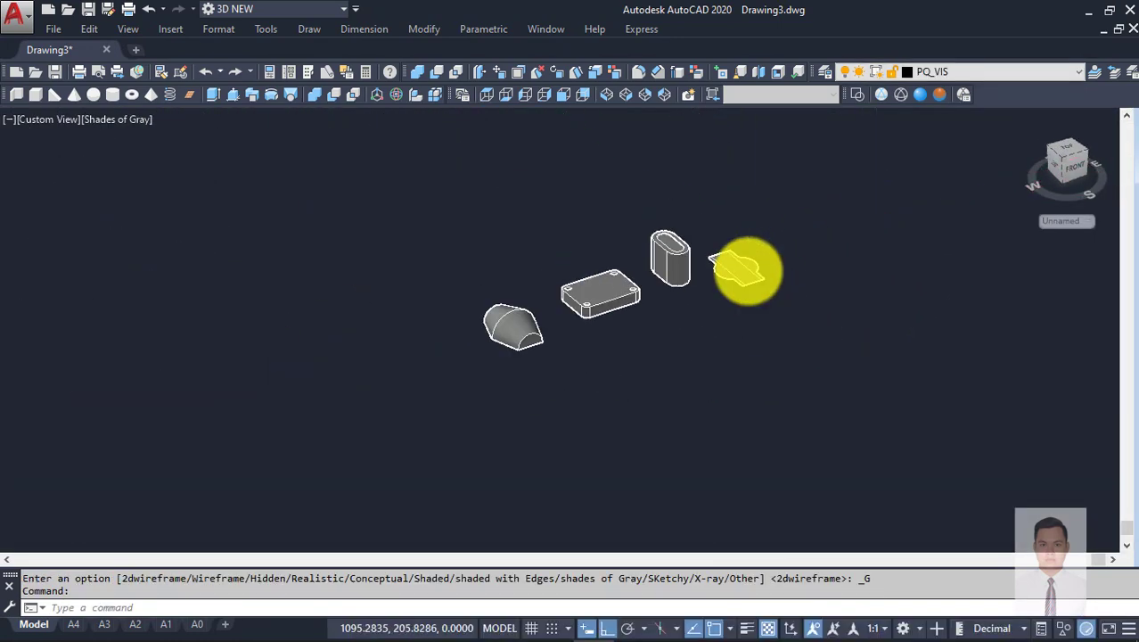
{"action": "scroll", "coordinate": [747, 258], "scroll_direction": "up", "scroll_amount": 4}
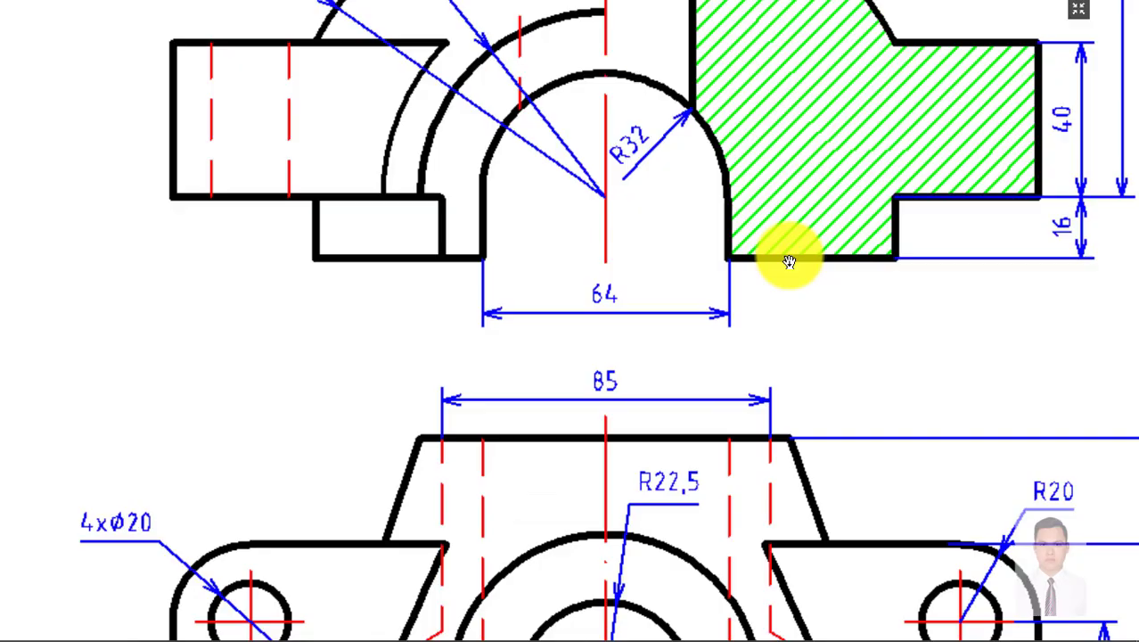
{"action": "scroll", "coordinate": [672, 270], "scroll_direction": "down", "scroll_amount": 3}
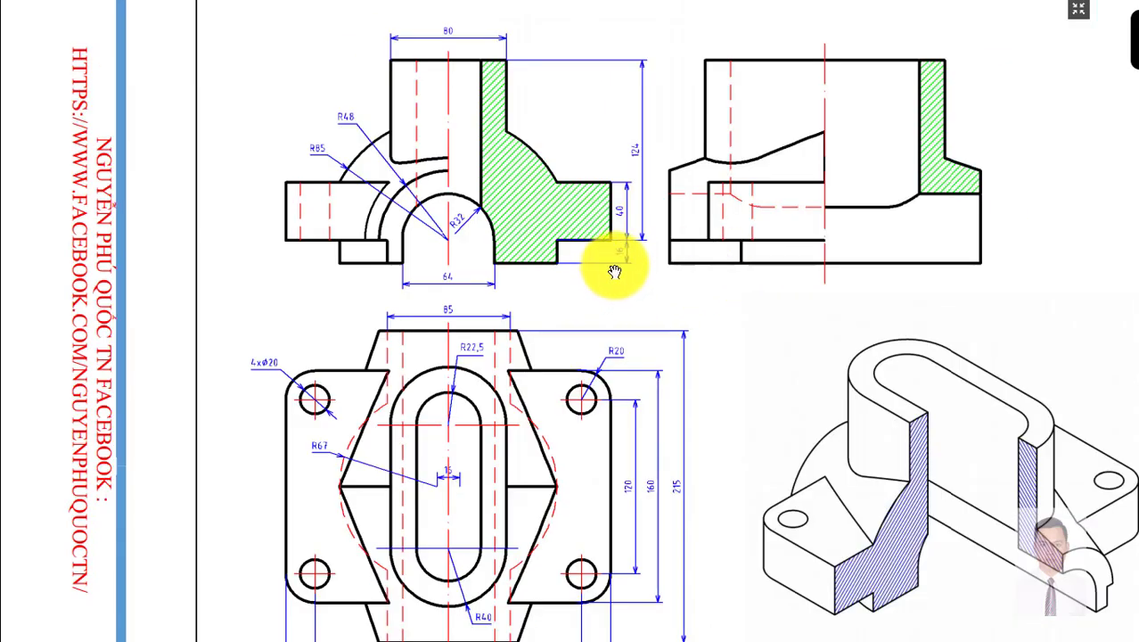
{"action": "scroll", "coordinate": [615, 271], "scroll_direction": "up", "scroll_amount": 3}
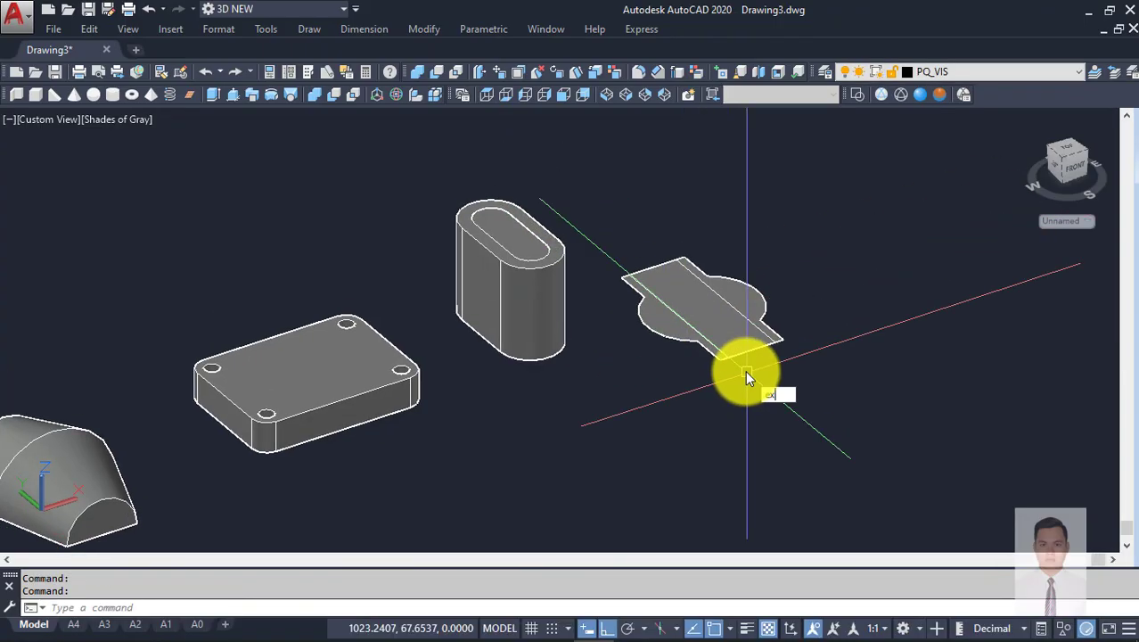
{"action": "type", "text": "t"}
{"action": "key", "text": "Return"}
{"action": "left_click", "coordinate": [820, 379]}
{"action": "left_click", "coordinate": [739, 262]}
{"action": "key", "text": "Return"}
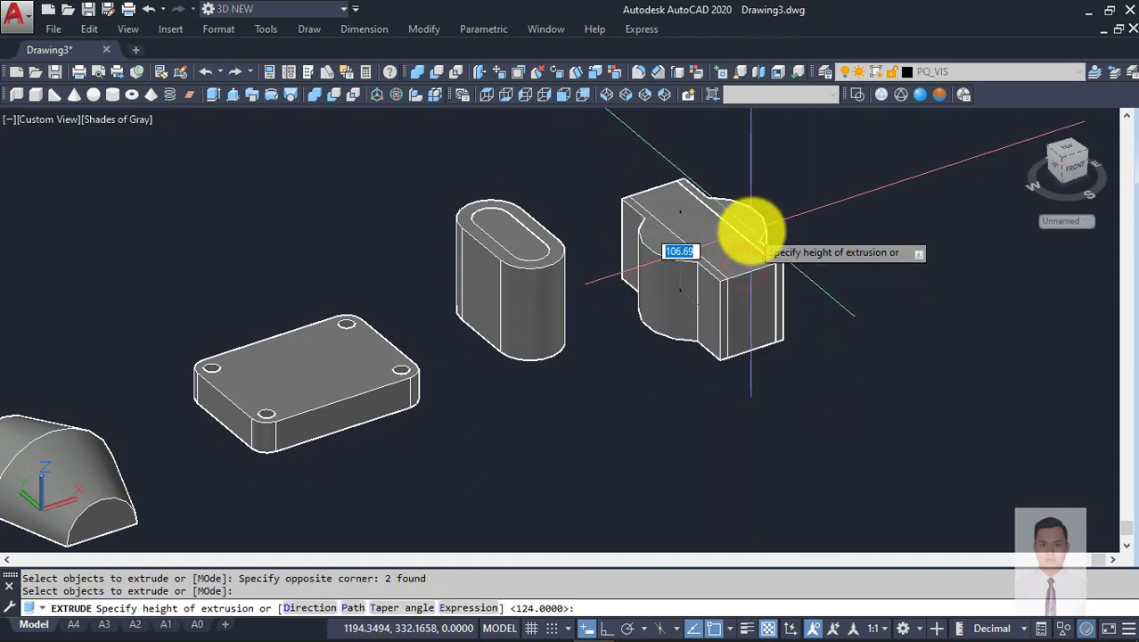
{"action": "type", "text": "6"}
{"action": "key", "text": "Return"}
{"action": "scroll", "coordinate": [754, 234], "scroll_direction": "down", "scroll_amount": 4}
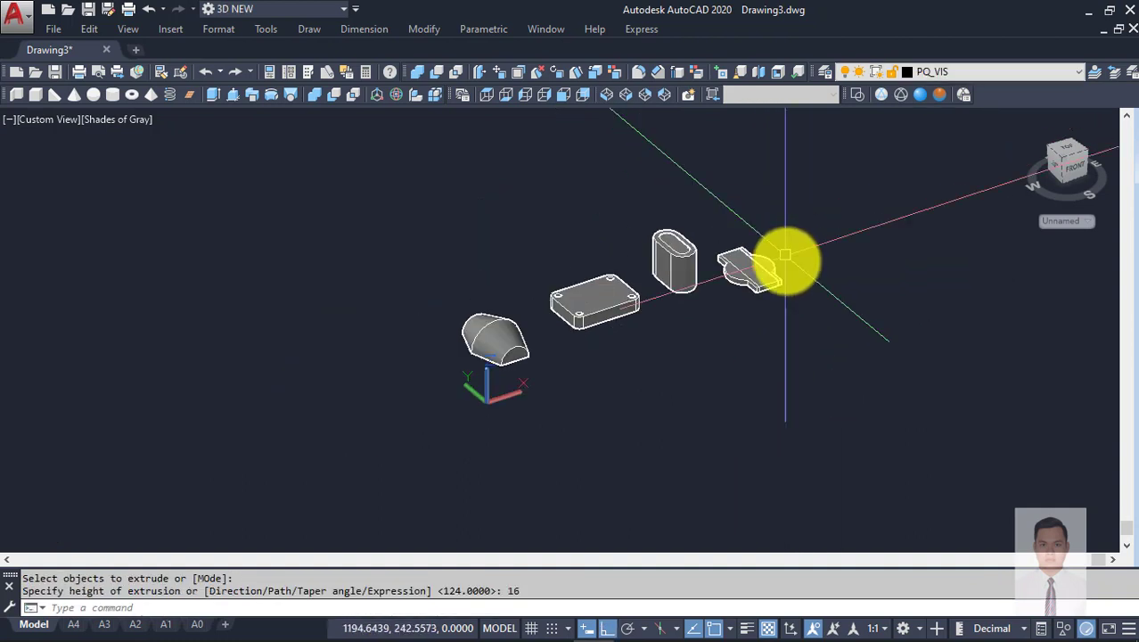
{"action": "scroll", "coordinate": [772, 274], "scroll_direction": "up", "scroll_amount": 2}
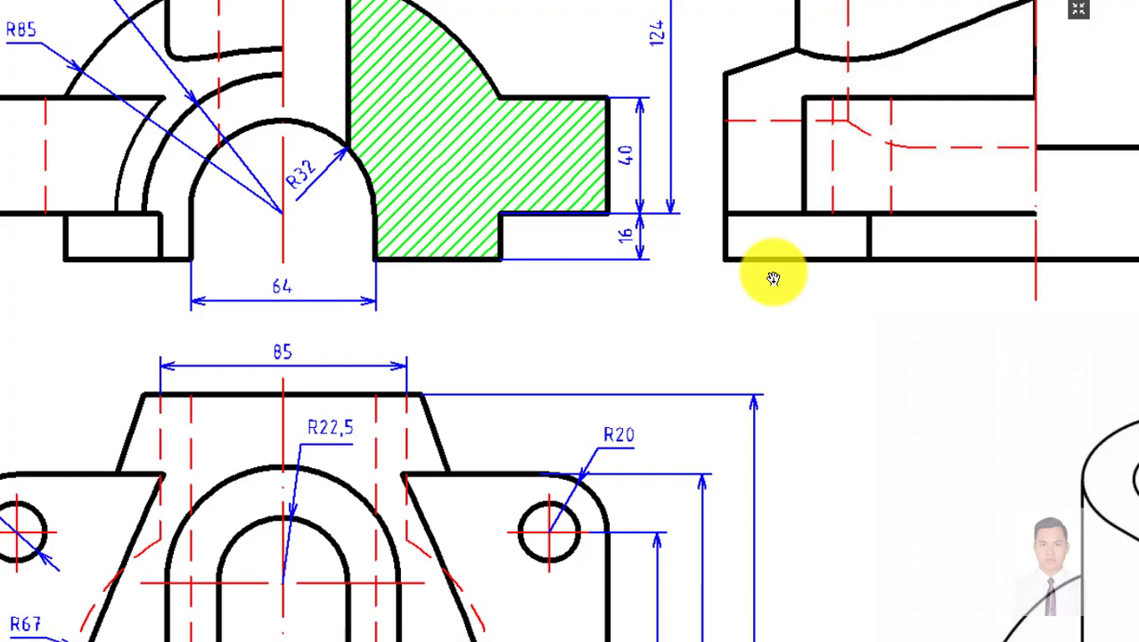
{"action": "left_click", "coordinate": [680, 320]}
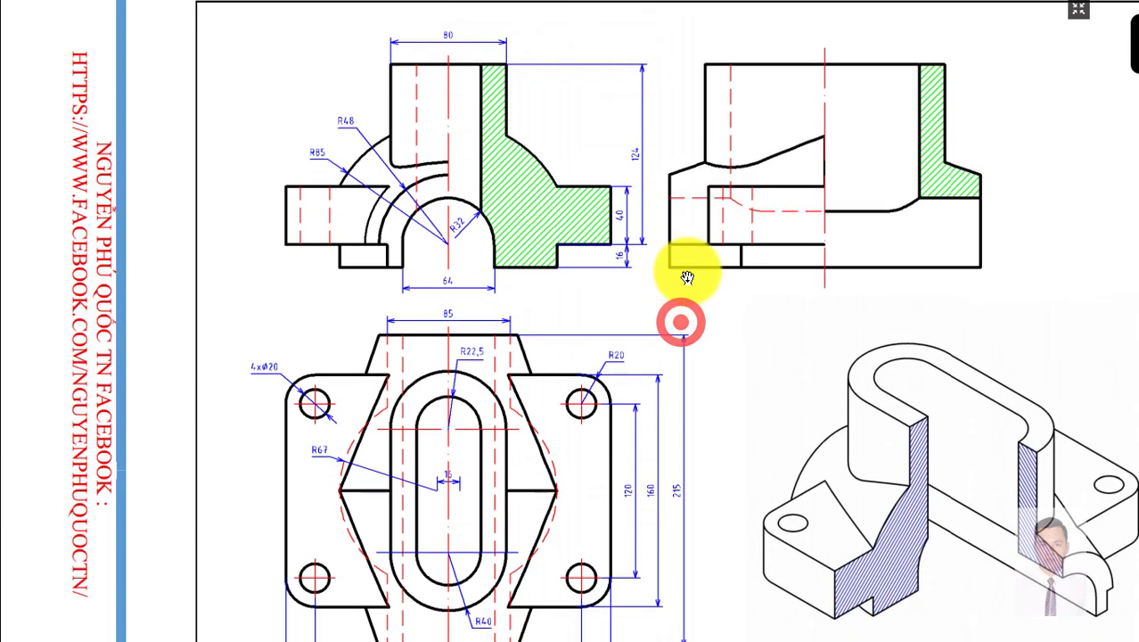
{"action": "left_click_drag", "start_coordinate": [723, 342], "coordinate": [726, 310]}
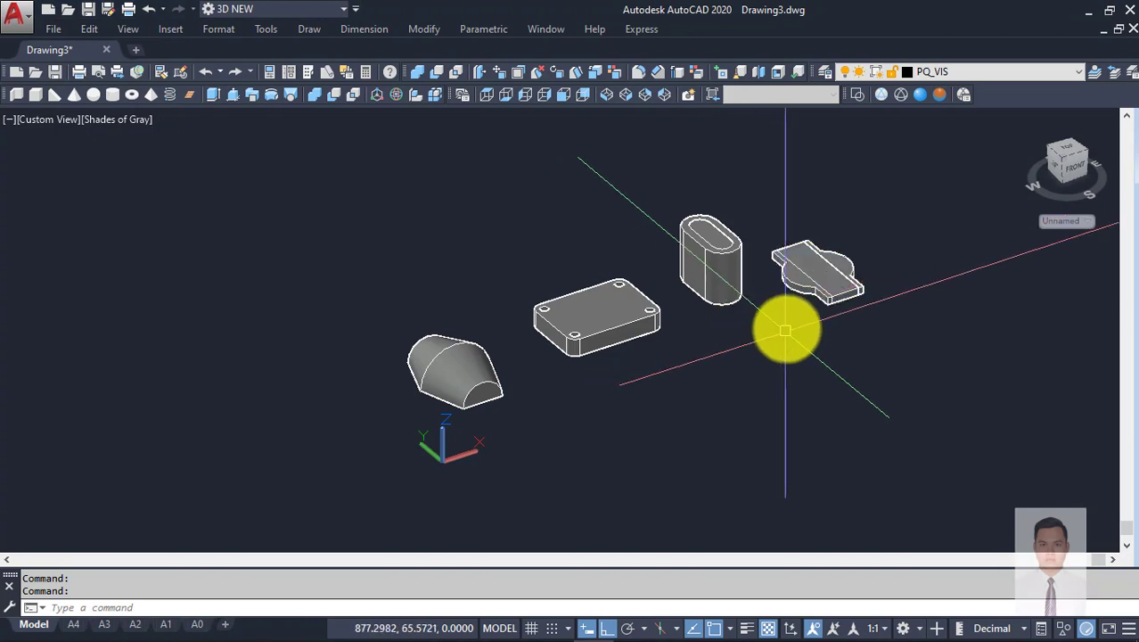
Step: Select the domed half-cylinder and pick its base point for moving
{"action": "scroll", "coordinate": [785, 330], "scroll_direction": "up", "scroll_amount": 3}
{"action": "scroll", "coordinate": [757, 318], "scroll_direction": "down", "scroll_amount": 2}
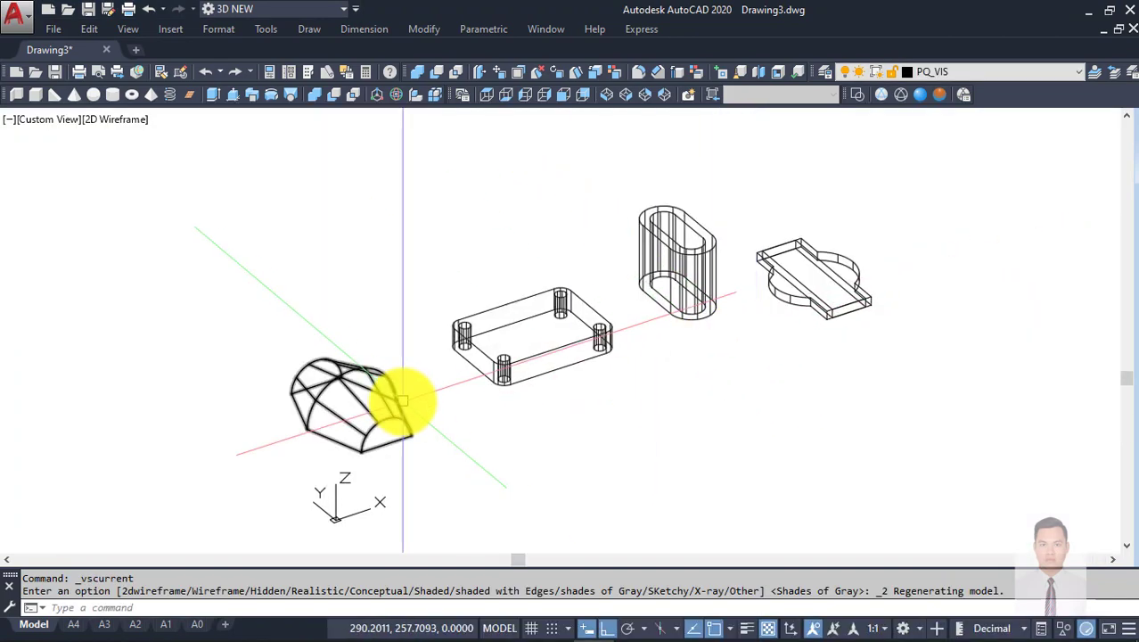
{"action": "left_click", "coordinate": [399, 401]}
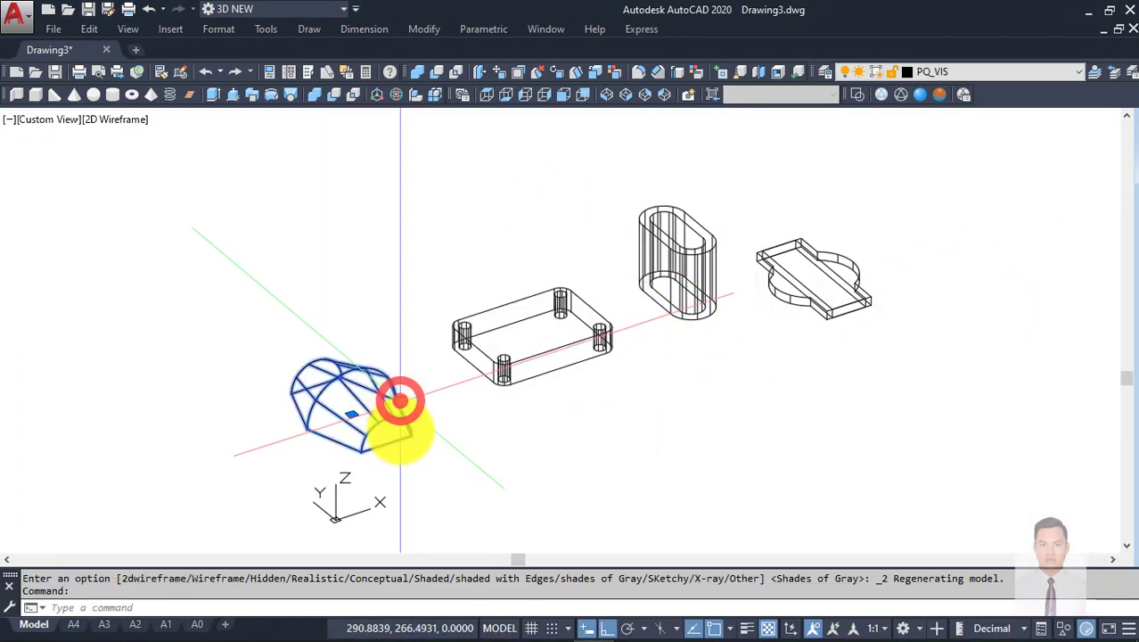
{"action": "scroll", "coordinate": [374, 410], "scroll_direction": "up", "scroll_amount": 1}
{"action": "scroll", "coordinate": [438, 421], "scroll_direction": "up", "scroll_amount": 2}
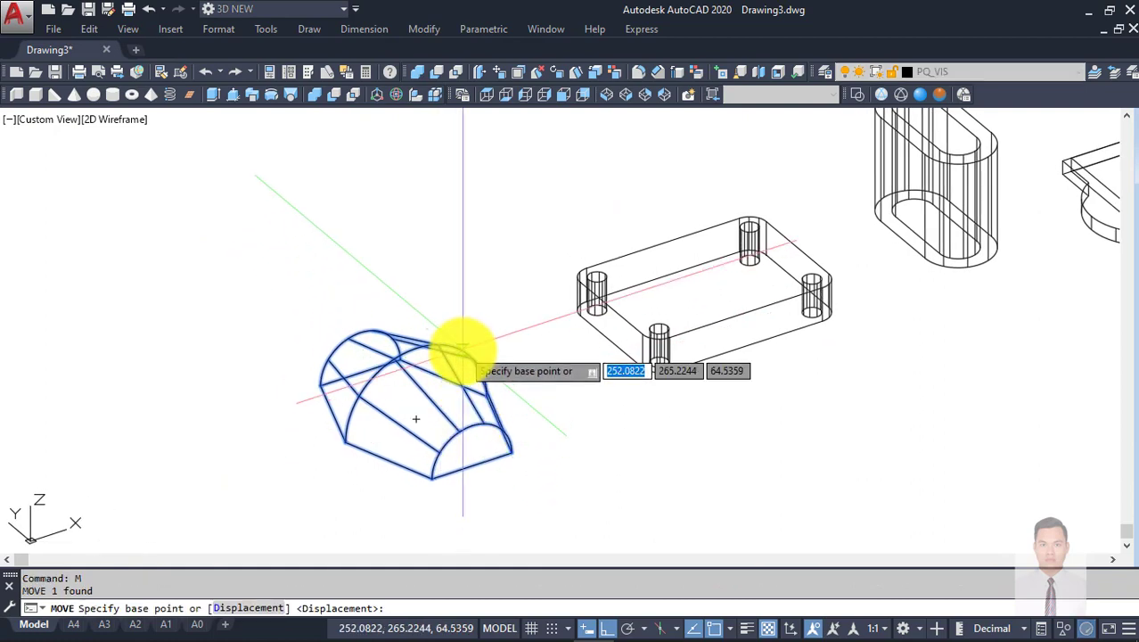
{"action": "scroll", "coordinate": [464, 344], "scroll_direction": "up", "scroll_amount": 5}
{"action": "scroll", "coordinate": [406, 376], "scroll_direction": "down", "scroll_amount": 4}
{"action": "scroll", "coordinate": [402, 291], "scroll_direction": "up", "scroll_amount": 1}
{"action": "scroll", "coordinate": [446, 348], "scroll_direction": "up", "scroll_amount": 2}
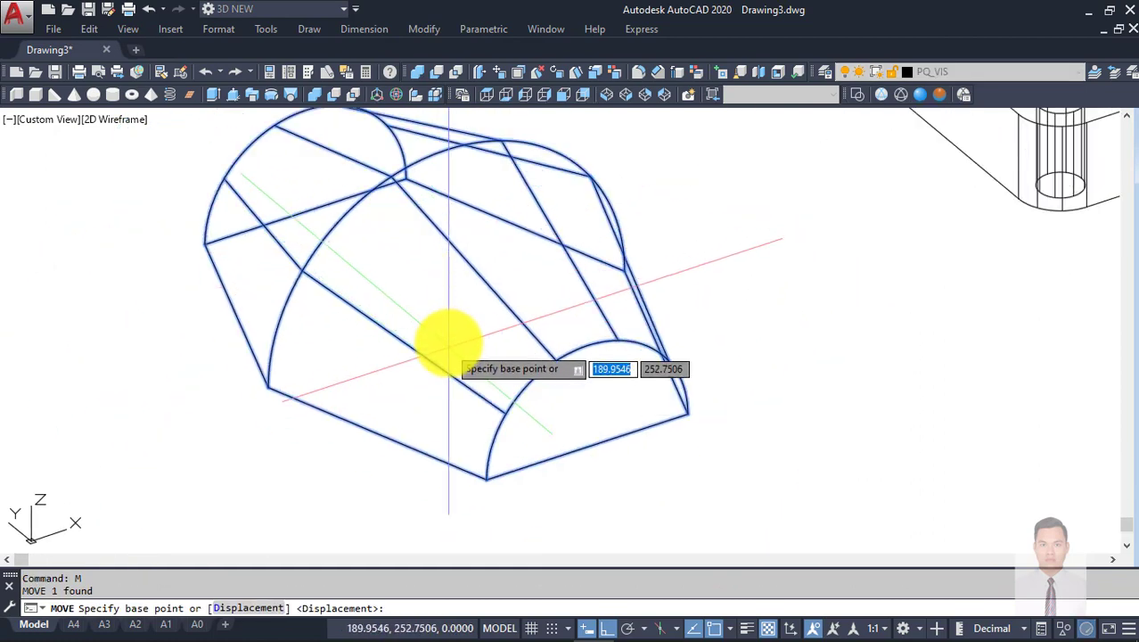
{"action": "left_click", "coordinate": [446, 328]}
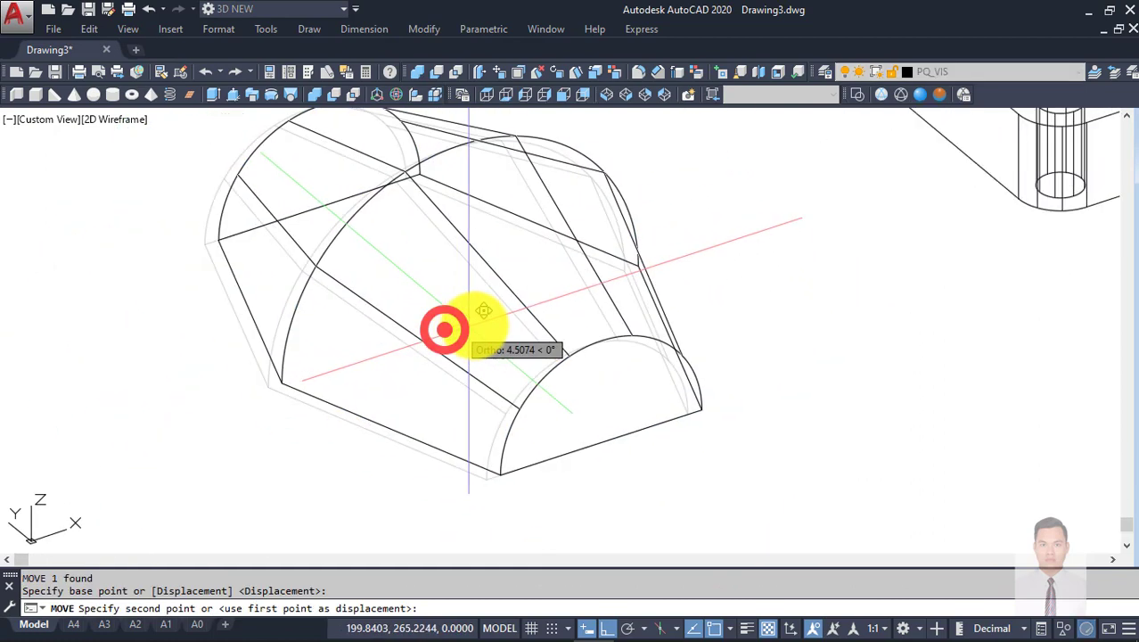
Step: Place the dome at the midpoint of two base edge points, centred on the cross-shaped base
{"action": "scroll", "coordinate": [472, 317], "scroll_direction": "down", "scroll_amount": 6}
{"action": "scroll", "coordinate": [713, 321], "scroll_direction": "up", "scroll_amount": 5}
{"action": "scroll", "coordinate": [765, 401], "scroll_direction": "down", "scroll_amount": 1}
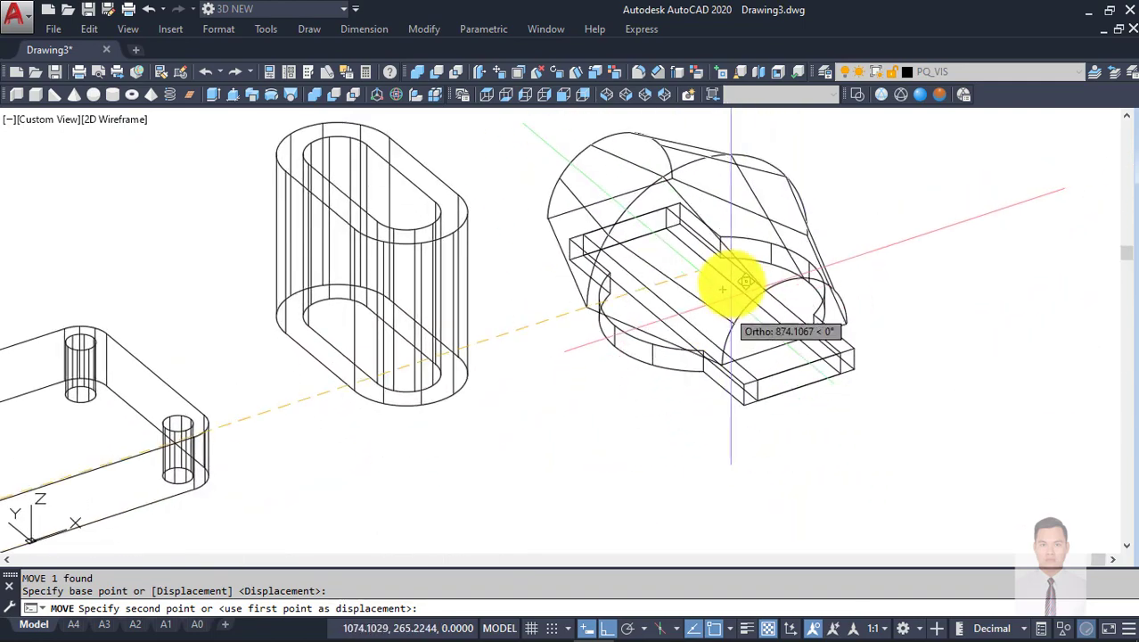
{"action": "scroll", "coordinate": [737, 294], "scroll_direction": "up", "scroll_amount": 2}
{"action": "scroll", "coordinate": [728, 307], "scroll_direction": "up", "scroll_amount": 1}
{"action": "scroll", "coordinate": [695, 259], "scroll_direction": "down", "scroll_amount": 1}
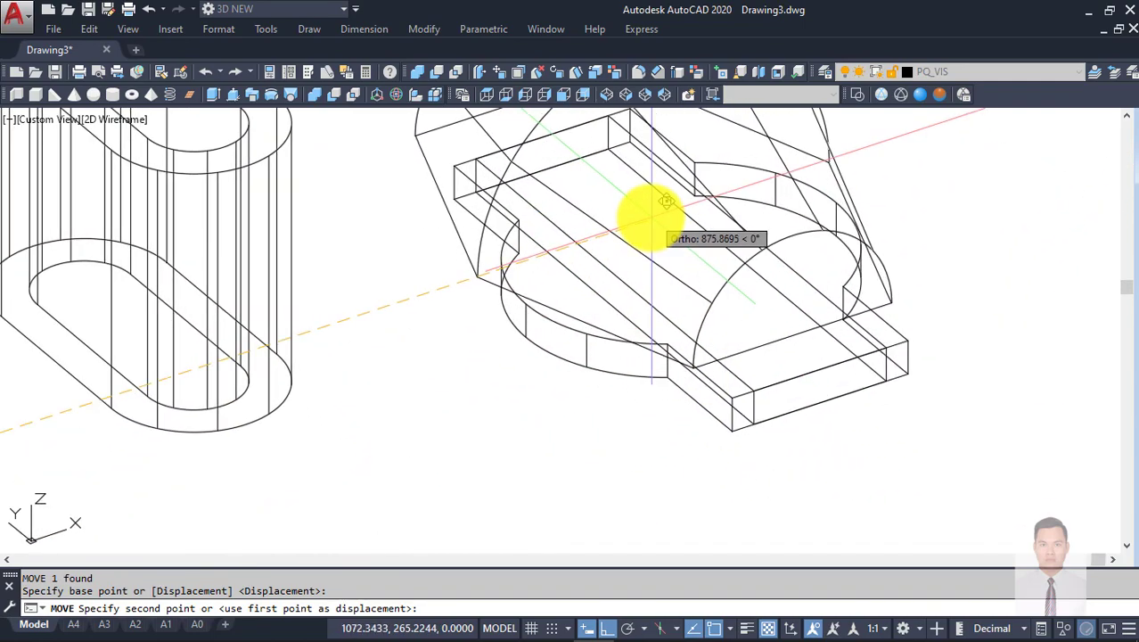
{"action": "scroll", "coordinate": [847, 259], "scroll_direction": "down", "scroll_amount": 4}
{"action": "scroll", "coordinate": [856, 348], "scroll_direction": "up", "scroll_amount": 2}
{"action": "scroll", "coordinate": [674, 406], "scroll_direction": "up", "scroll_amount": 1}
{"action": "mouse_move", "coordinate": [673, 406]}
{"action": "middle_mouse_down"}
{"action": "mouse_move", "coordinate": [740, 362]}
{"action": "mouse_move", "coordinate": [740, 248]}
{"action": "middle_mouse_up"}
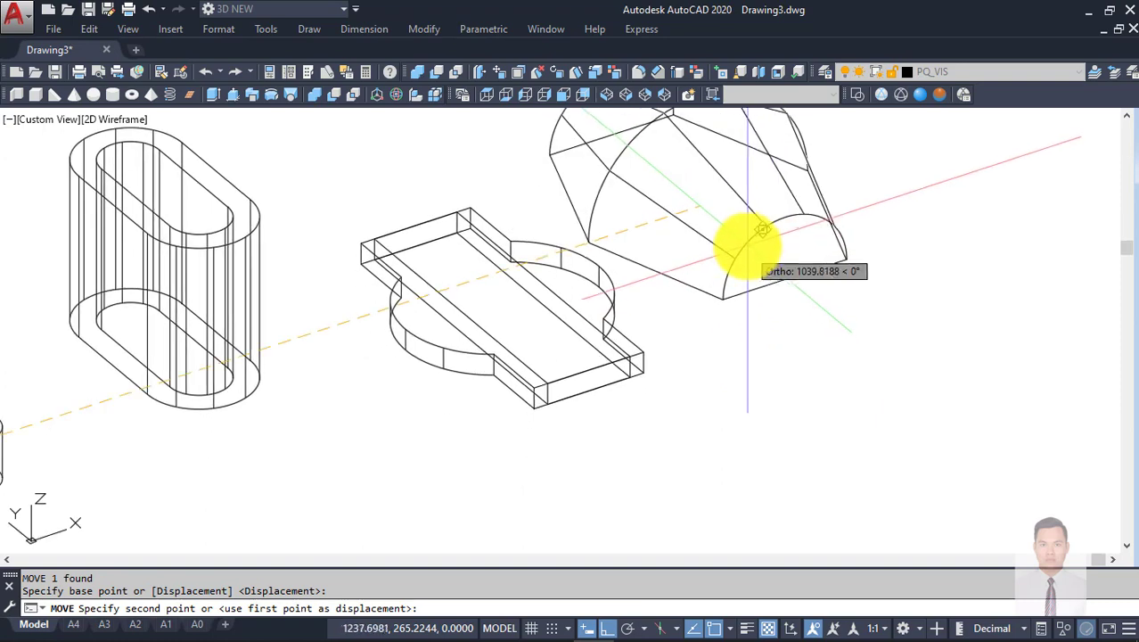
{"action": "type", "text": "m2p"}
{"action": "key", "text": "Return"}
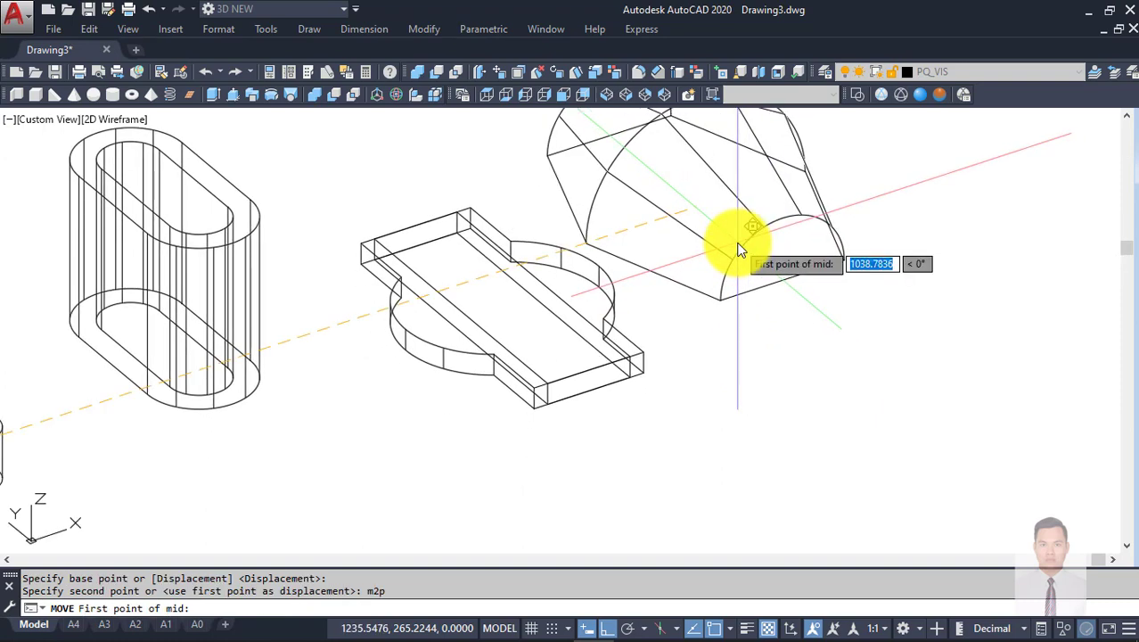
{"action": "middle_click_drag", "start_coordinate": [738, 251], "coordinate": [767, 271]}
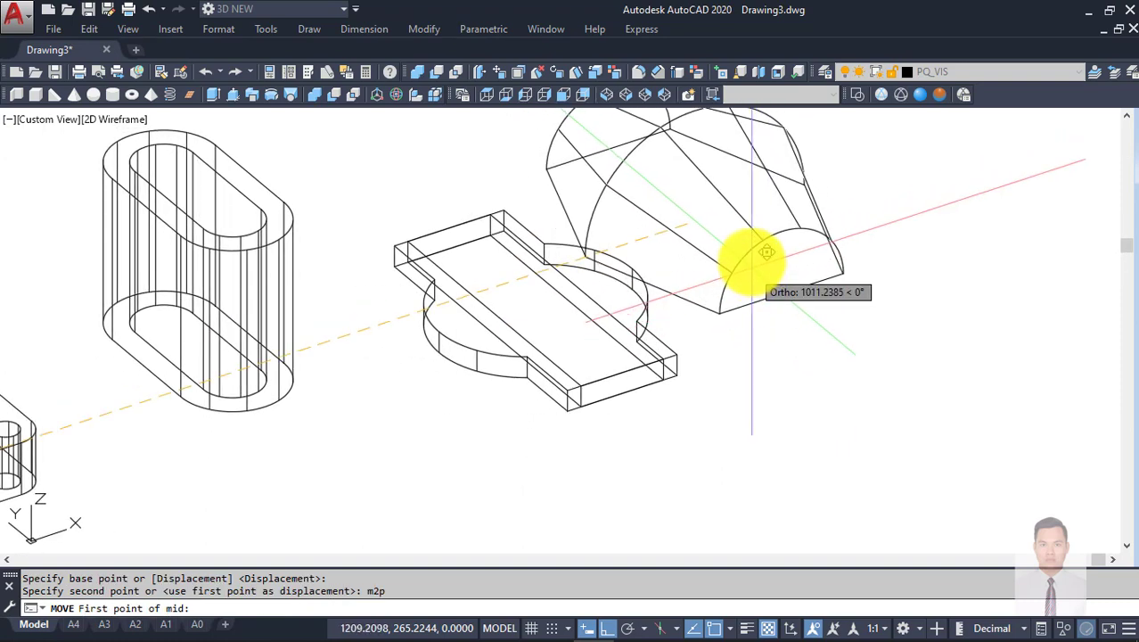
{"action": "key", "text": "F8"}
{"action": "scroll", "coordinate": [677, 355], "scroll_direction": "up", "scroll_amount": 5}
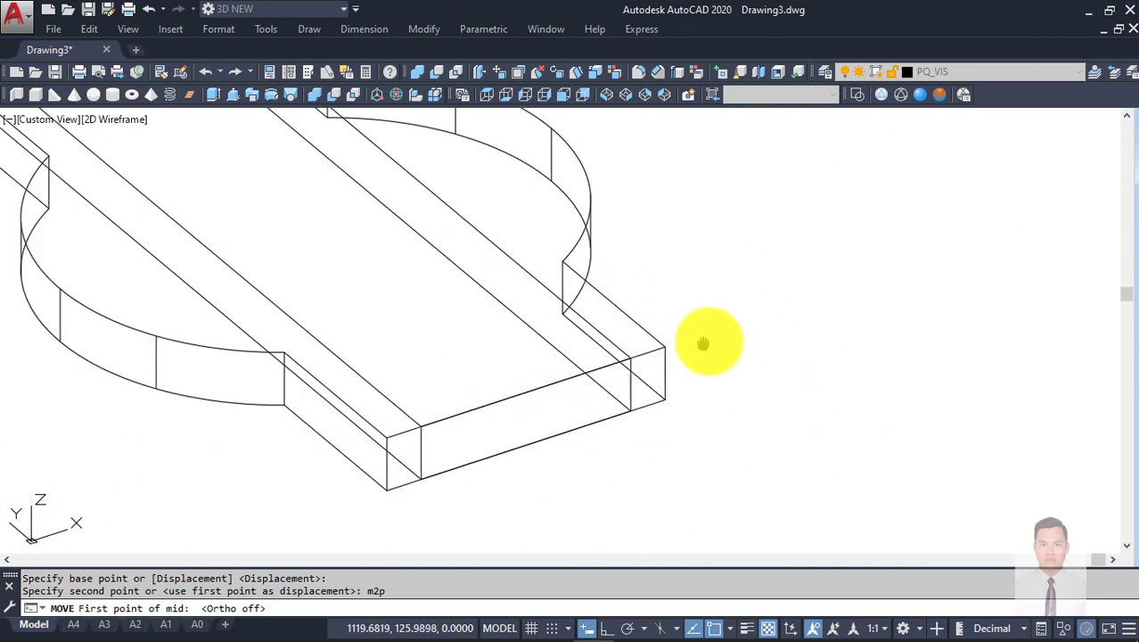
{"action": "scroll", "coordinate": [702, 338], "scroll_direction": "down", "scroll_amount": 3}
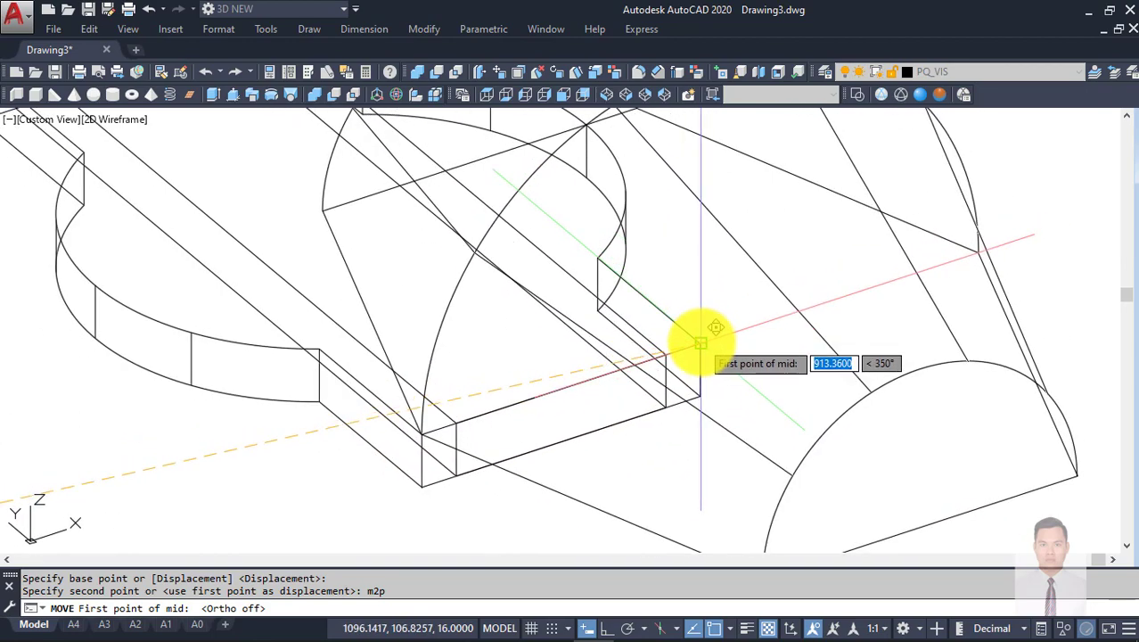
{"action": "left_click", "coordinate": [702, 342]}
{"action": "scroll", "coordinate": [624, 303], "scroll_direction": "down", "scroll_amount": 4}
{"action": "scroll", "coordinate": [508, 274], "scroll_direction": "up", "scroll_amount": 3}
{"action": "scroll", "coordinate": [432, 259], "scroll_direction": "up", "scroll_amount": 2}
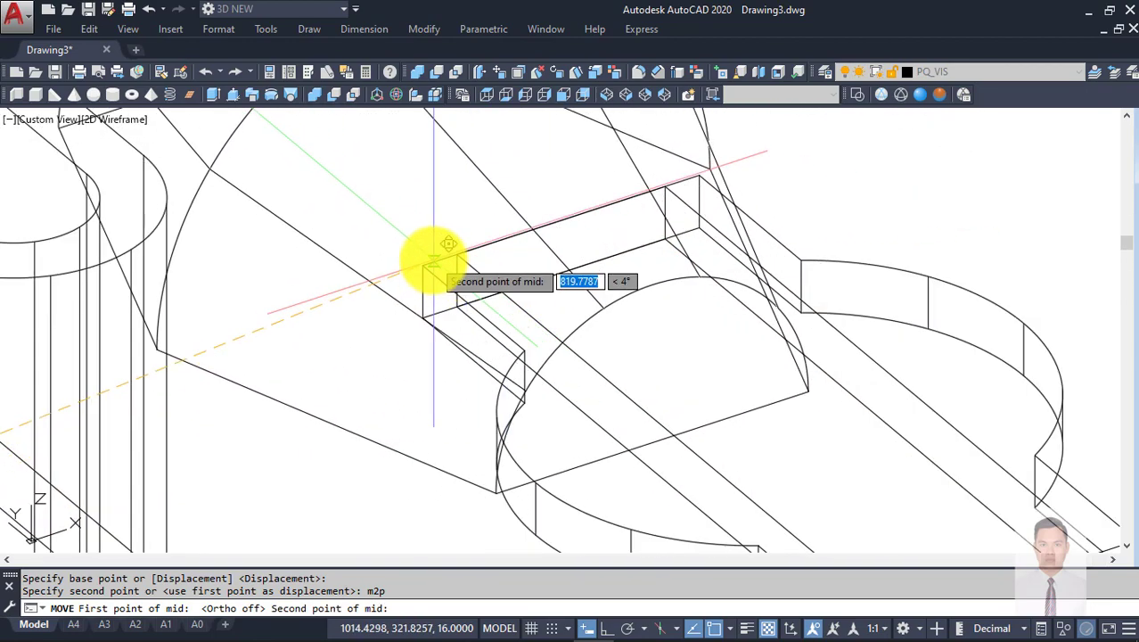
{"action": "left_click", "coordinate": [427, 262]}
{"action": "scroll", "coordinate": [571, 303], "scroll_direction": "down", "scroll_amount": 5}
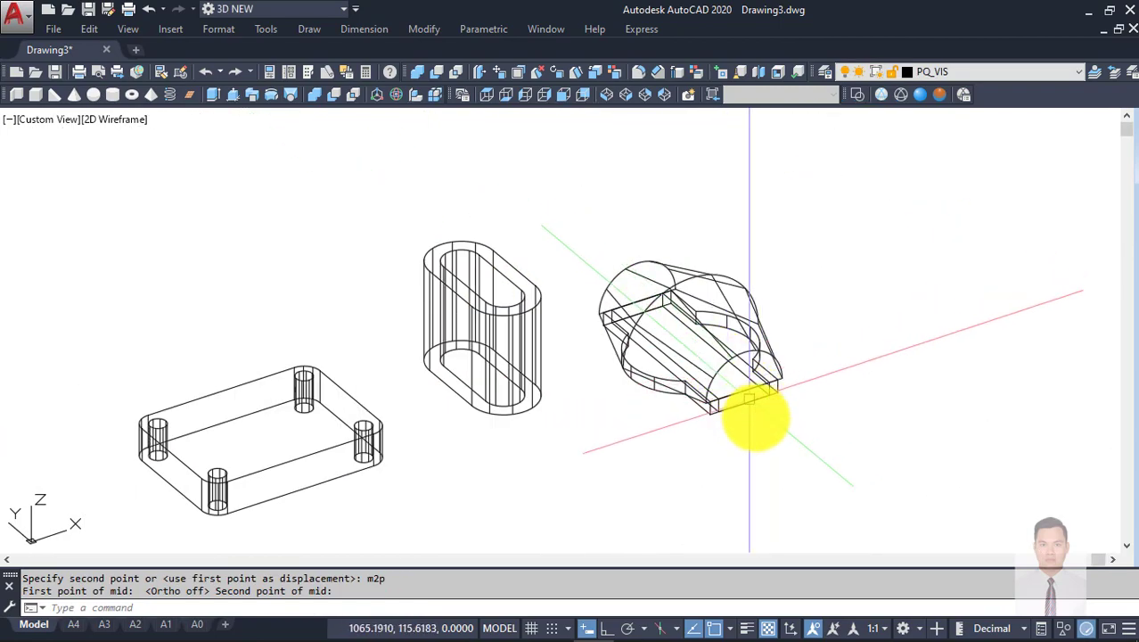
{"action": "mouse_move", "coordinate": [755, 418]}
{"action": "middle_mouse_down", "text": "shift"}
{"action": "mouse_move", "coordinate": [381, 243]}
{"action": "mouse_move", "coordinate": [394, 280]}
{"action": "mouse_move", "coordinate": [656, 285]}
{"action": "mouse_move", "coordinate": [770, 432]}
{"action": "mouse_move", "coordinate": [760, 461]}
{"action": "mouse_move", "coordinate": [763, 414]}
{"action": "middle_mouse_up", "text": "shift"}
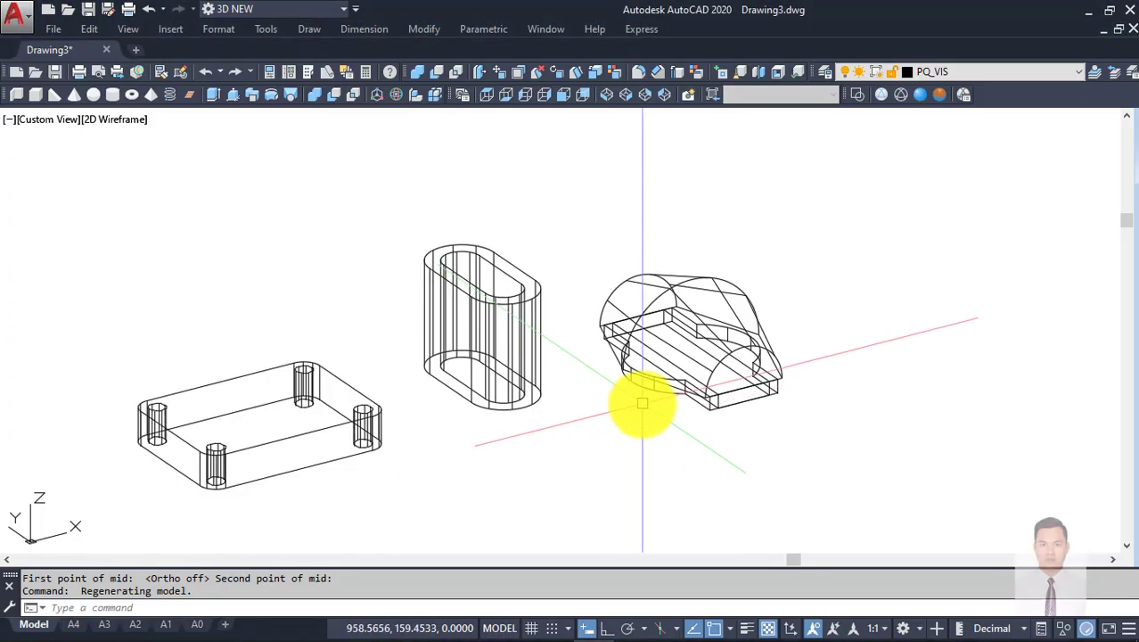
{"action": "mouse_move", "coordinate": [644, 394]}
{"action": "middle_mouse_down", "text": "shift"}
{"action": "mouse_move", "coordinate": [599, 382]}
{"action": "mouse_move", "coordinate": [358, 408]}
{"action": "mouse_move", "coordinate": [415, 432]}
{"action": "mouse_move", "coordinate": [470, 402]}
{"action": "mouse_move", "coordinate": [470, 432]}
{"action": "mouse_move", "coordinate": [604, 390]}
{"action": "mouse_move", "coordinate": [548, 375]}
{"action": "mouse_move", "coordinate": [549, 331]}
{"action": "mouse_move", "coordinate": [457, 308]}
{"action": "middle_mouse_up", "text": "shift"}
{"action": "left_click", "coordinate": [497, 412]}
{"action": "scroll", "coordinate": [542, 387], "scroll_direction": "up", "scroll_amount": 3}
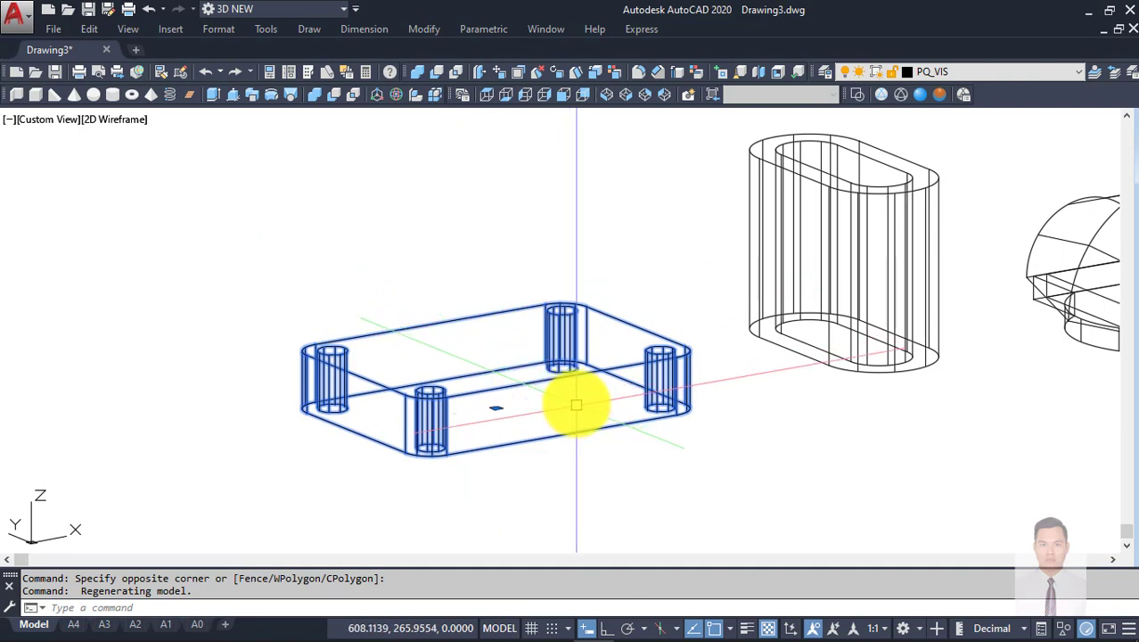
Step: Start moving the four-hole base plate by a two-point midpoint, then cancel the move
{"action": "middle_click_drag", "start_coordinate": [576, 405], "coordinate": [620, 446], "text": "shift"}
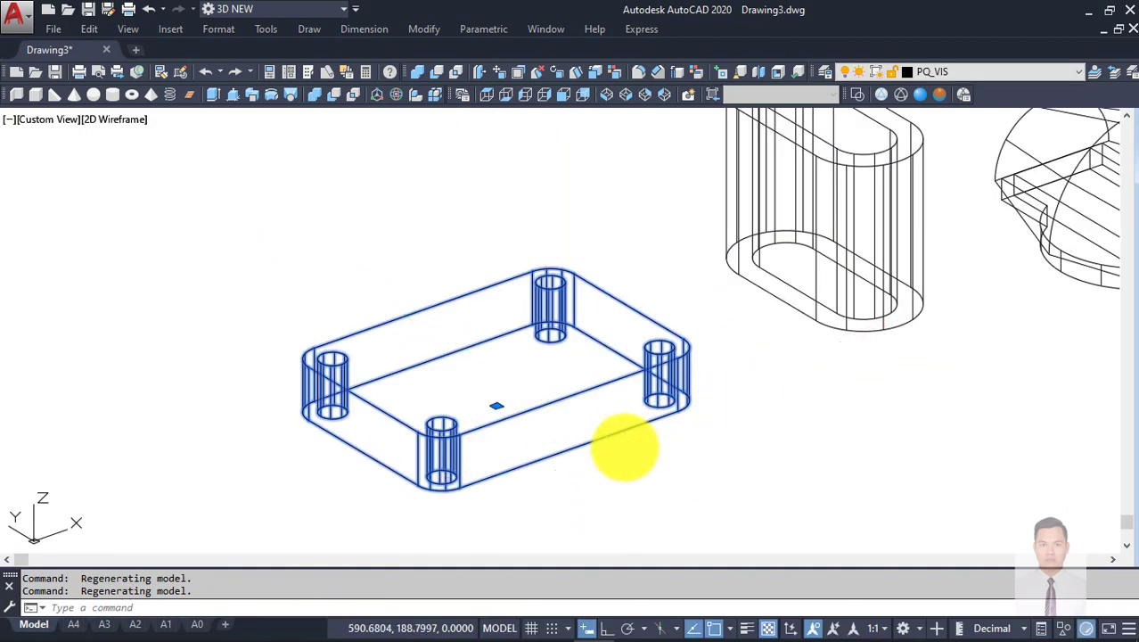
{"action": "type", "text": "m"}
{"action": "key", "text": "Return"}
{"action": "type", "text": "m2p"}
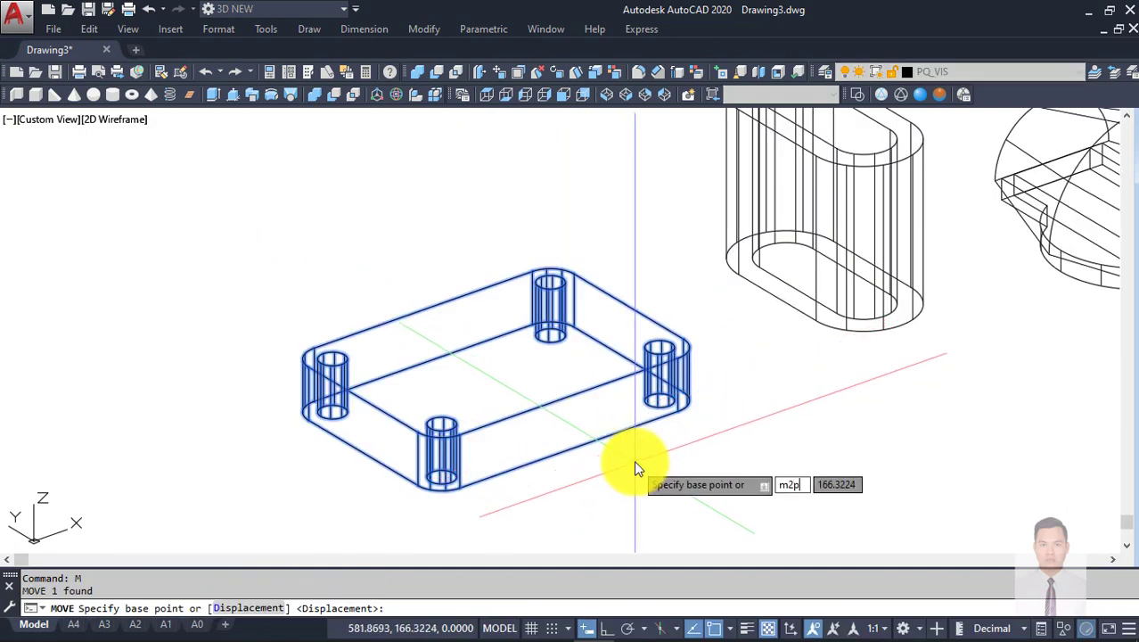
{"action": "key", "text": "Return"}
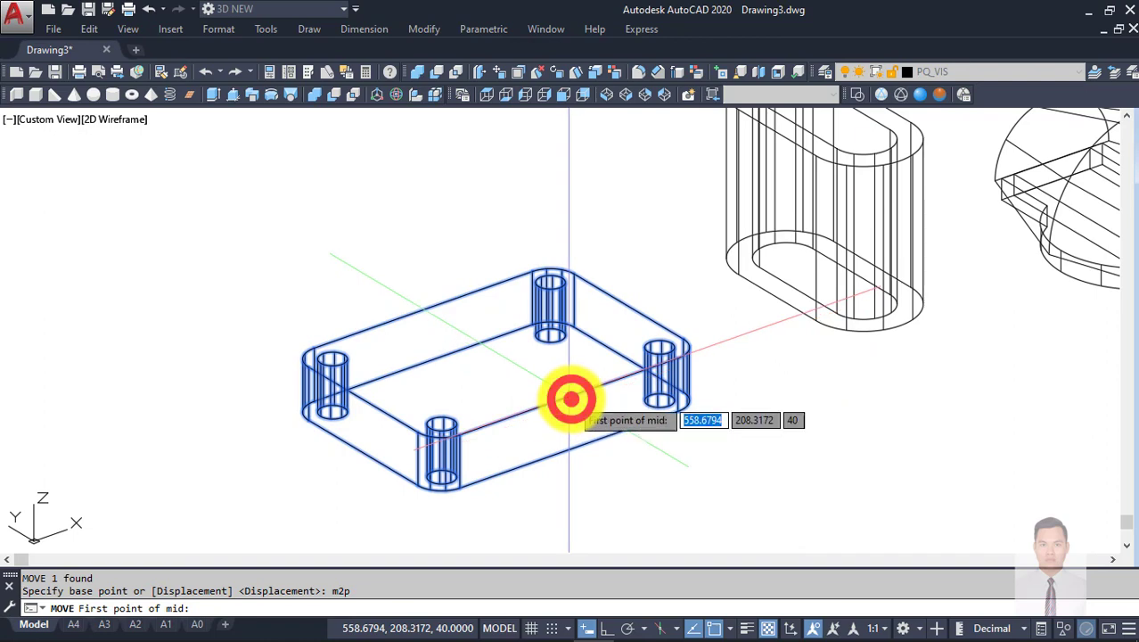
{"action": "left_click", "coordinate": [570, 399]}
{"action": "left_click", "coordinate": [423, 309]}
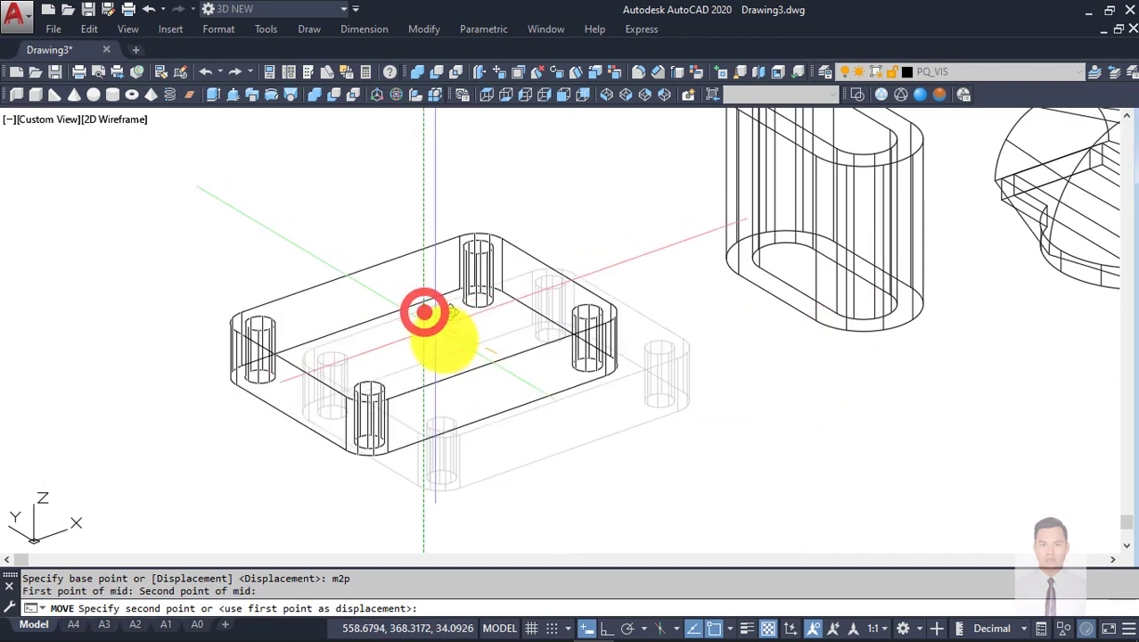
{"action": "scroll", "coordinate": [575, 406], "scroll_direction": "down", "scroll_amount": 2}
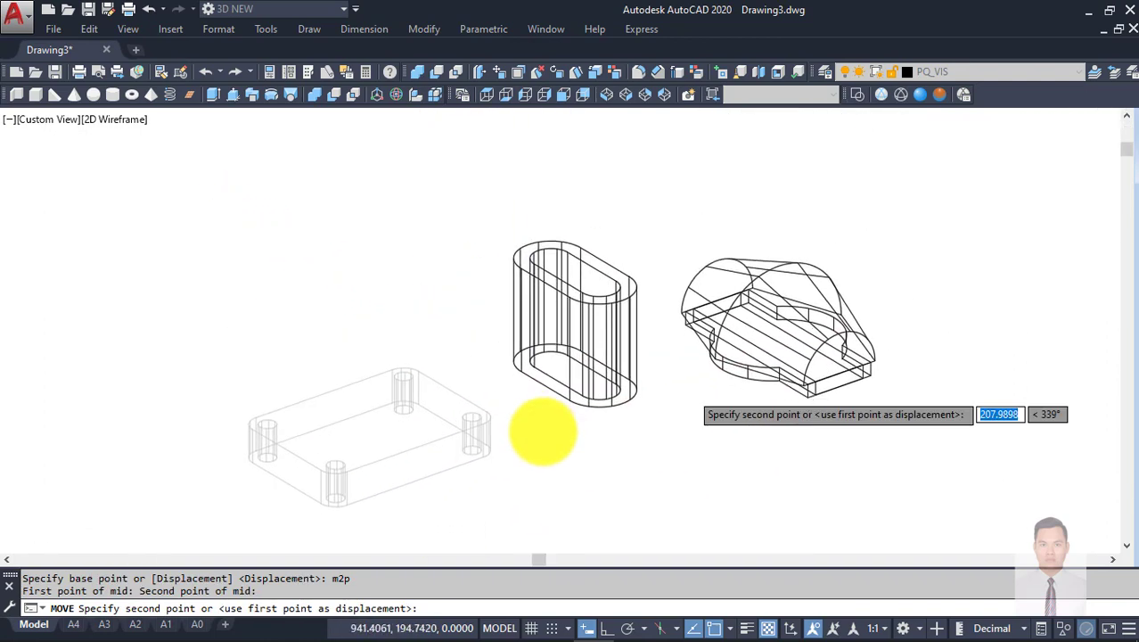
{"action": "key", "text": "Escape"}
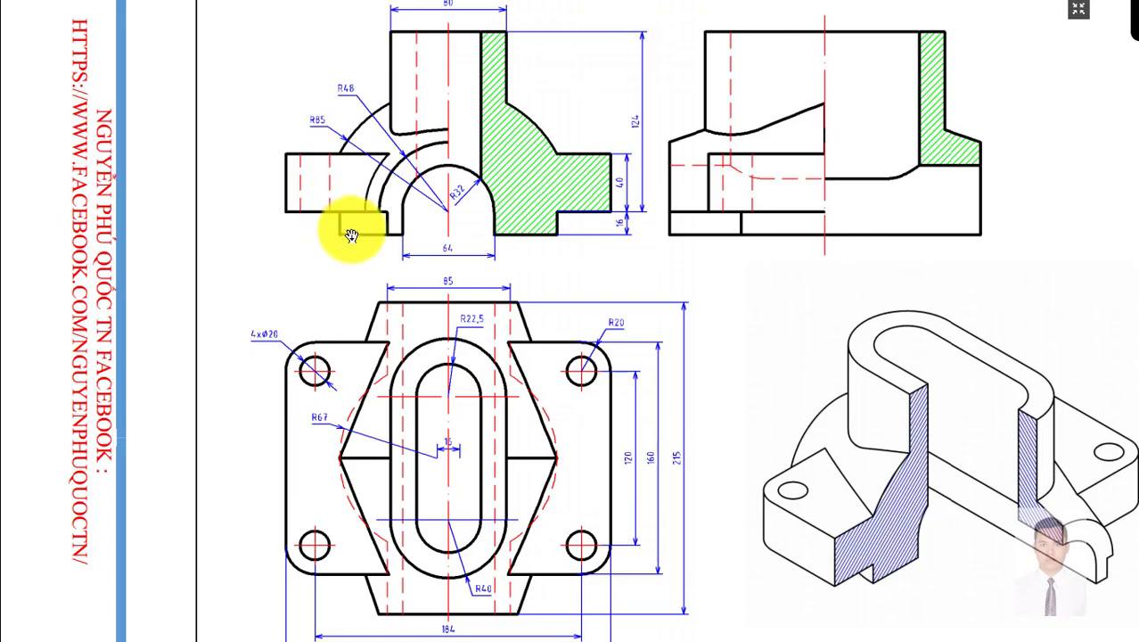
Step: Return to the 3D model and begin a selection window around the base plate
{"action": "key", "text": "alt+Tab"}
{"action": "middle_click_drag", "start_coordinate": [436, 464], "coordinate": [571, 431]}
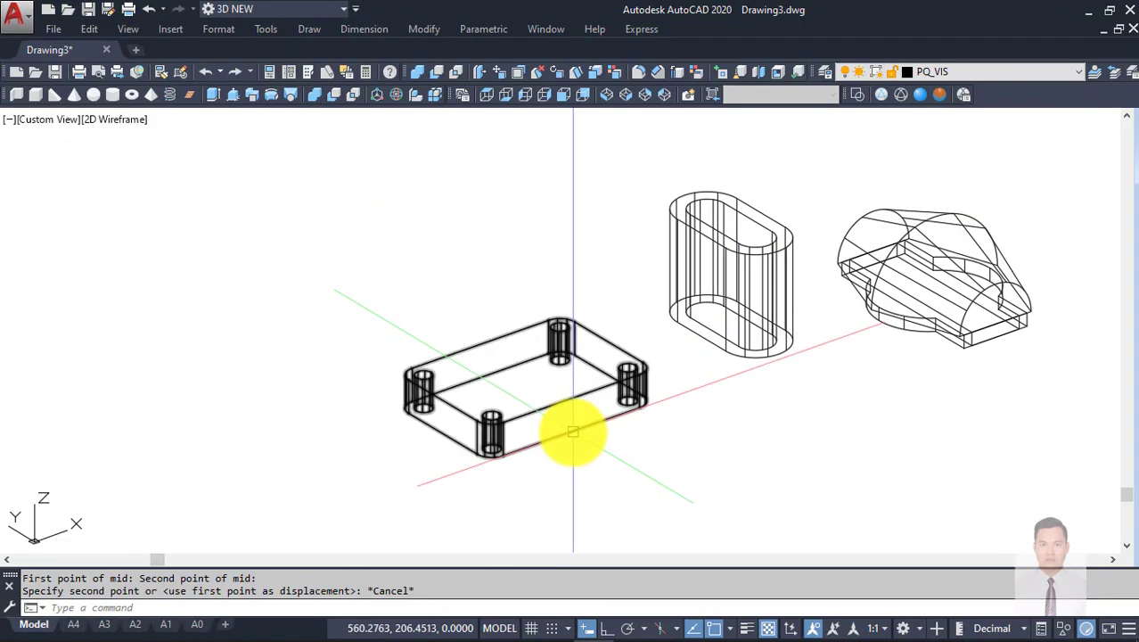
{"action": "scroll", "coordinate": [571, 431], "scroll_direction": "up", "scroll_amount": 2}
{"action": "left_click", "coordinate": [627, 451]}
Step: Select the four-hole plate and base its move on the midpoint of two edge points
{"action": "left_click", "coordinate": [628, 453]}
{"action": "type", "text": "m"}
{"action": "key", "text": "Return"}
{"action": "type", "text": "m2p"}
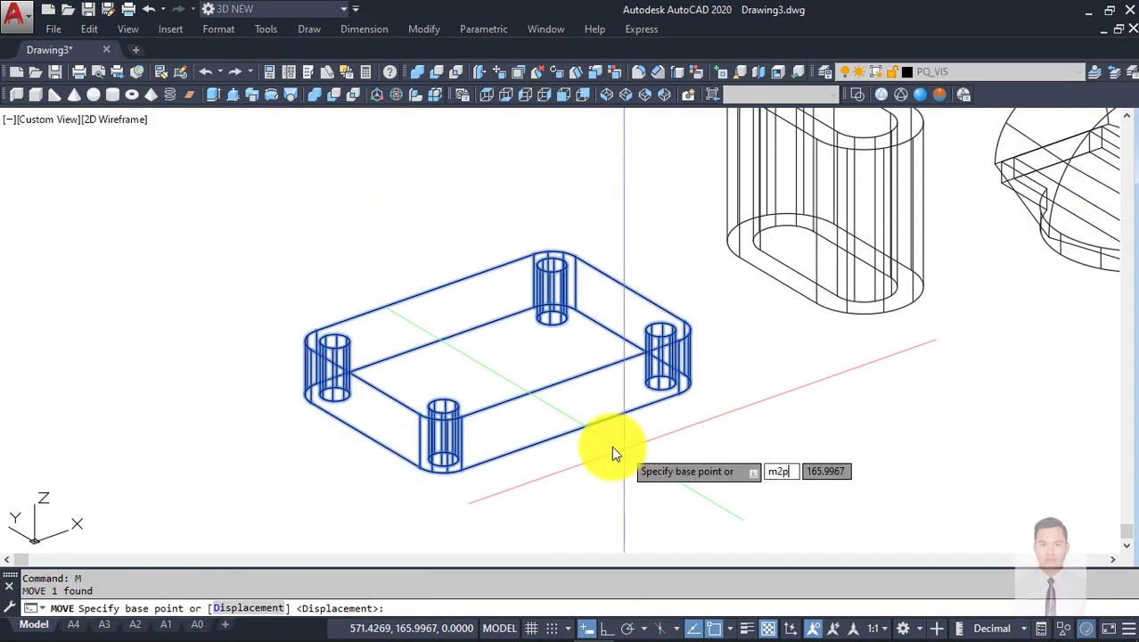
{"action": "key", "text": "Return"}
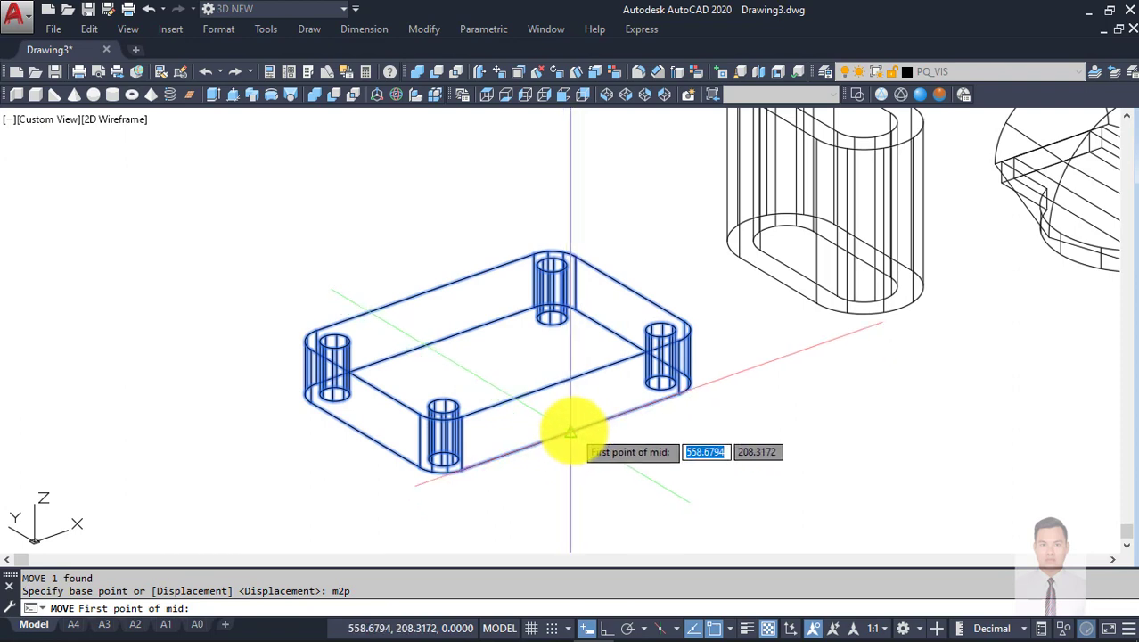
{"action": "left_click", "coordinate": [570, 433]}
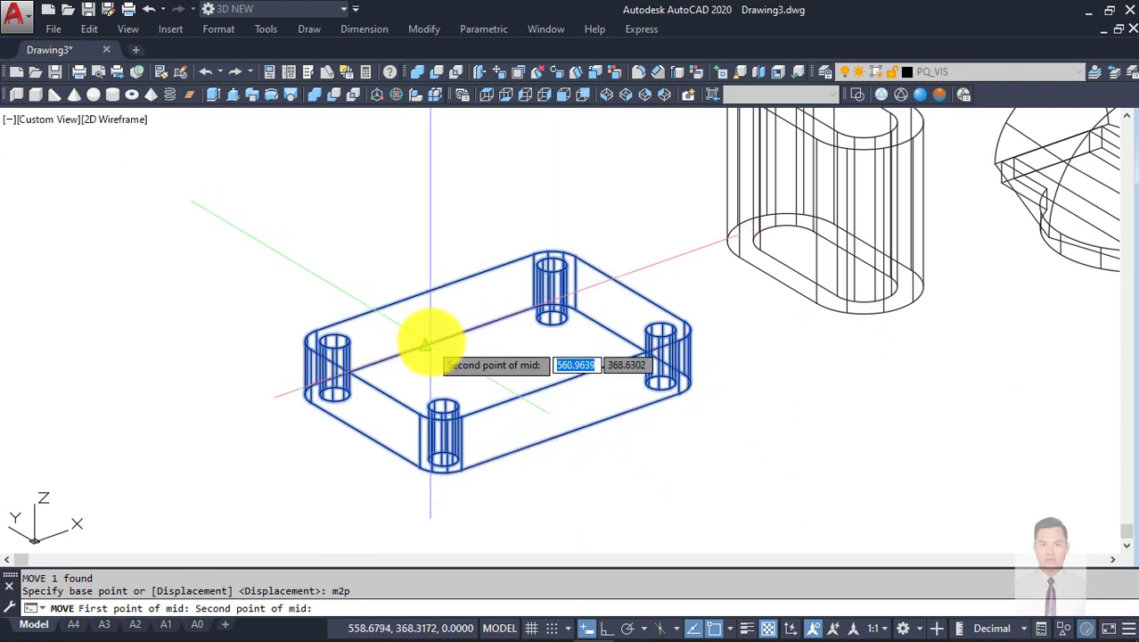
{"action": "left_click", "coordinate": [426, 345]}
Step: Drop the plate centred under the domed body's base
{"action": "scroll", "coordinate": [485, 383], "scroll_direction": "down", "scroll_amount": 5}
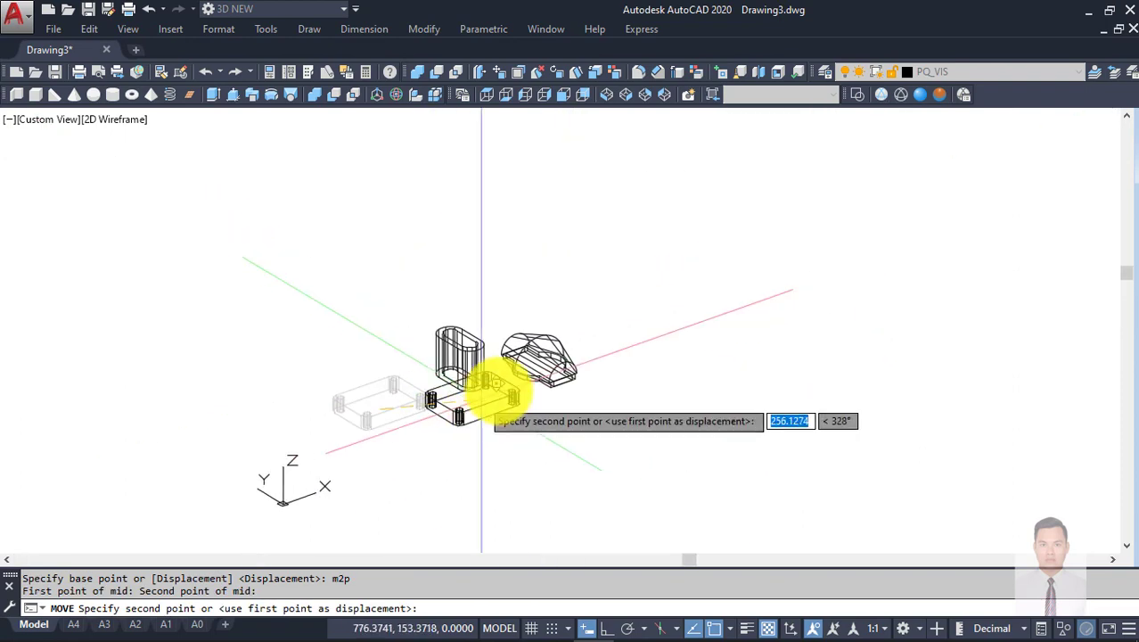
{"action": "scroll", "coordinate": [592, 338], "scroll_direction": "up", "scroll_amount": 5}
{"action": "mouse_move", "coordinate": [593, 241]}
{"action": "middle_mouse_down", "text": "shift"}
{"action": "mouse_move", "coordinate": [559, 232]}
{"action": "mouse_move", "coordinate": [564, 305]}
{"action": "mouse_move", "coordinate": [605, 339]}
{"action": "mouse_move", "coordinate": [543, 286]}
{"action": "mouse_move", "coordinate": [483, 320]}
{"action": "mouse_move", "coordinate": [574, 288]}
{"action": "mouse_move", "coordinate": [546, 344]}
{"action": "mouse_move", "coordinate": [540, 334]}
{"action": "mouse_move", "coordinate": [572, 279]}
{"action": "middle_mouse_up", "text": "shift"}
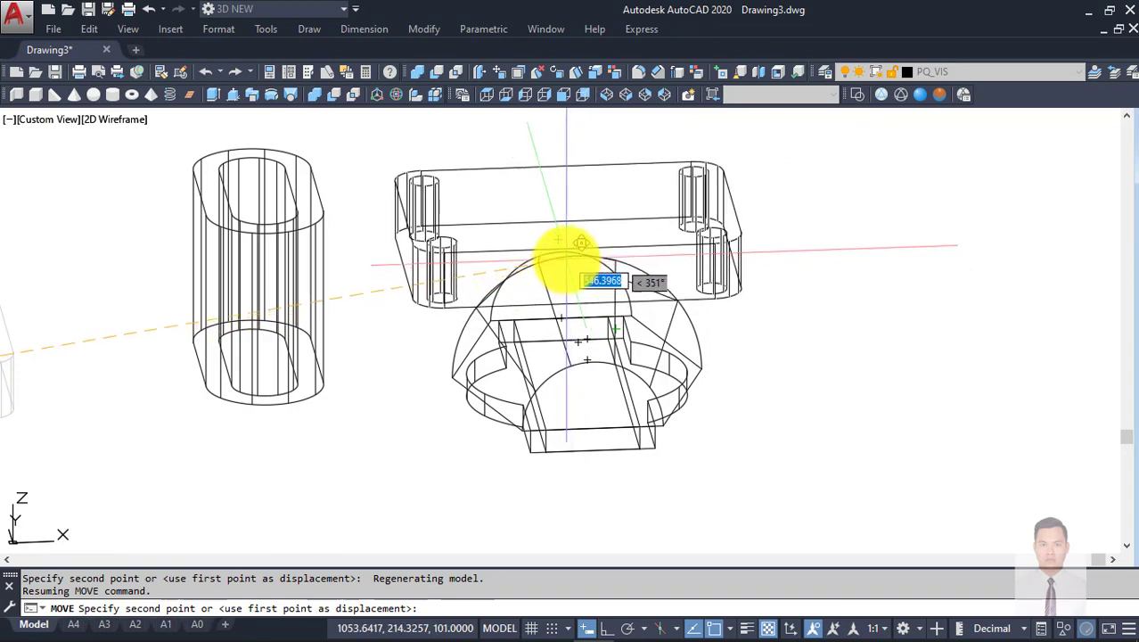
{"action": "scroll", "coordinate": [575, 331], "scroll_direction": "up", "scroll_amount": 5}
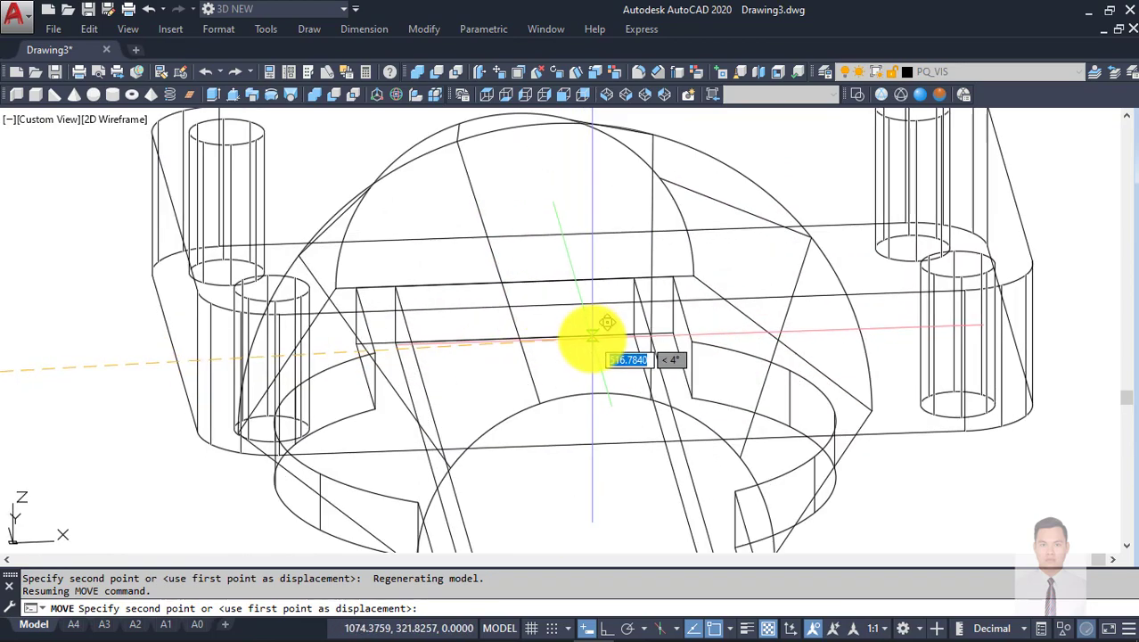
{"action": "scroll", "coordinate": [606, 267], "scroll_direction": "up", "scroll_amount": 1}
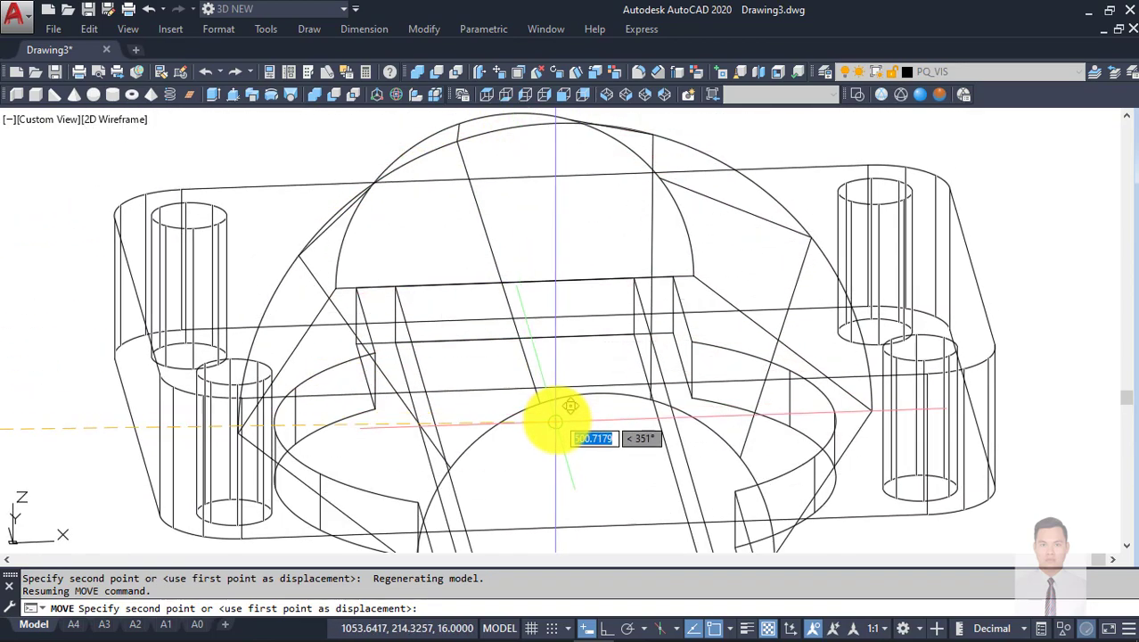
{"action": "scroll", "coordinate": [590, 419], "scroll_direction": "down", "scroll_amount": 5}
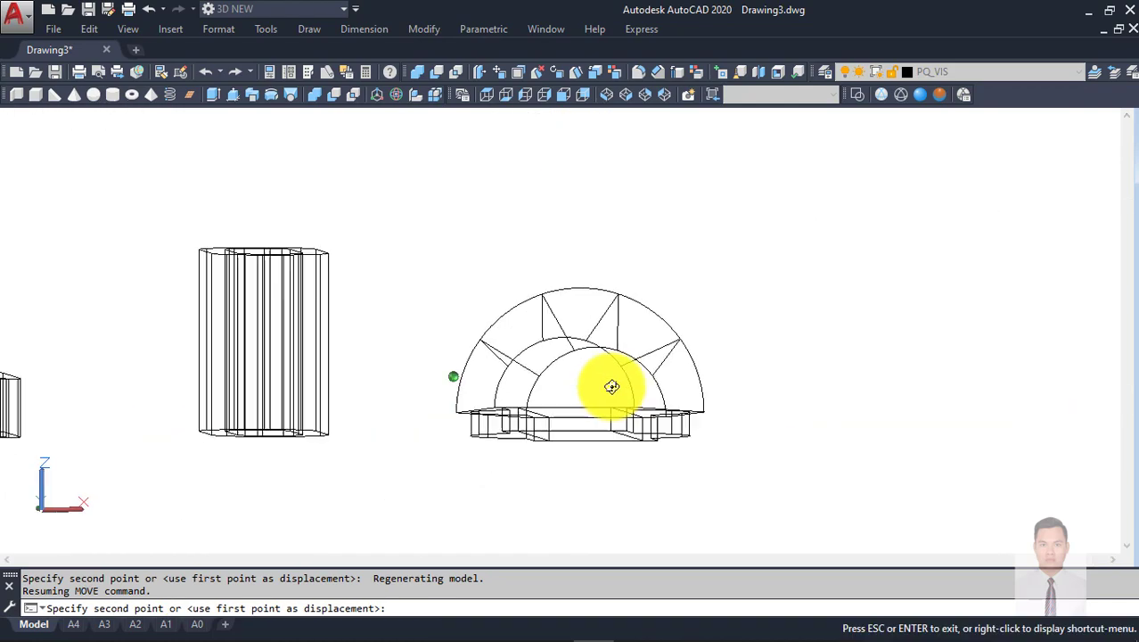
{"action": "middle_click_drag", "start_coordinate": [611, 386], "coordinate": [625, 415], "text": "shift"}
{"action": "scroll", "coordinate": [624, 414], "scroll_direction": "up", "scroll_amount": 5}
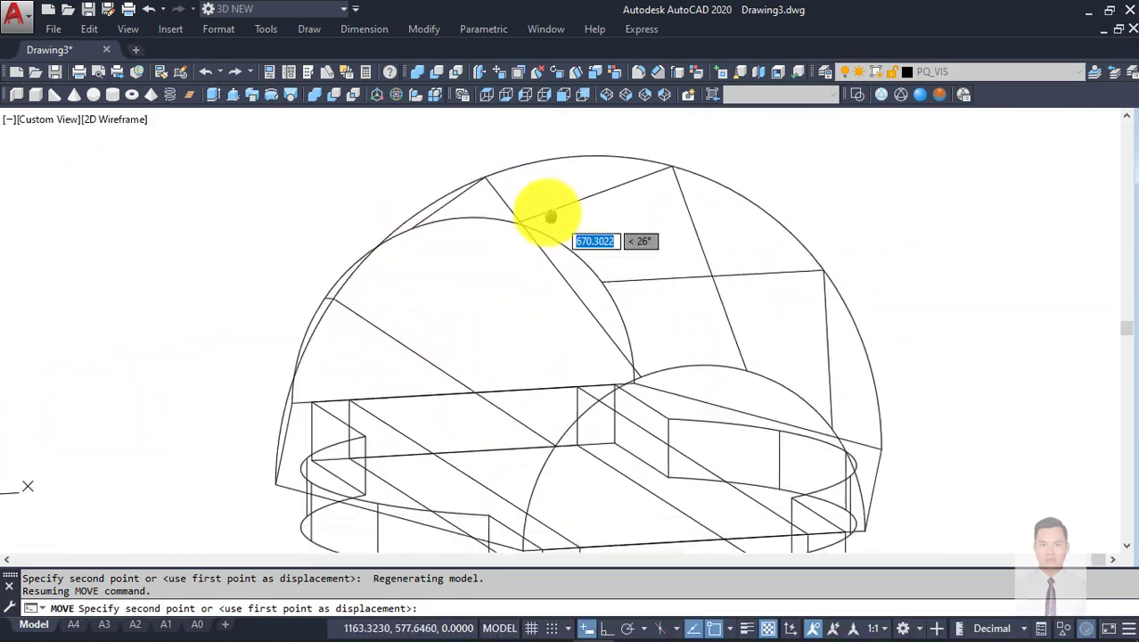
{"action": "scroll", "coordinate": [579, 465], "scroll_direction": "down", "scroll_amount": 5}
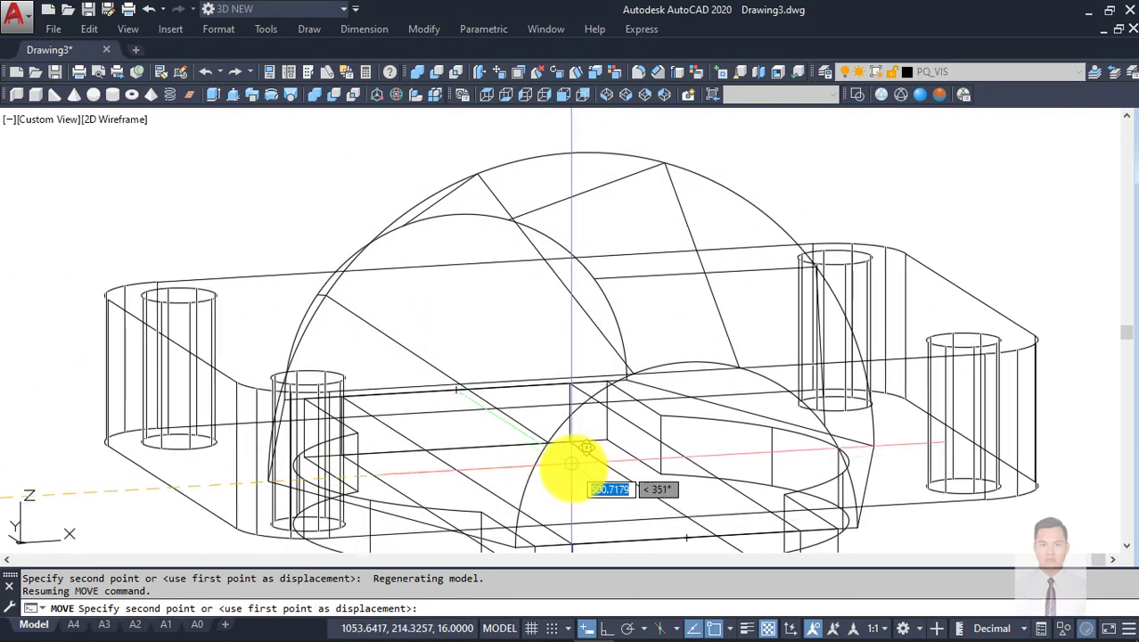
{"action": "left_click", "coordinate": [575, 465]}
{"action": "scroll", "coordinate": [574, 465], "scroll_direction": "down", "scroll_amount": 4}
{"action": "middle_click_drag", "start_coordinate": [693, 430], "coordinate": [635, 575], "text": "shift"}
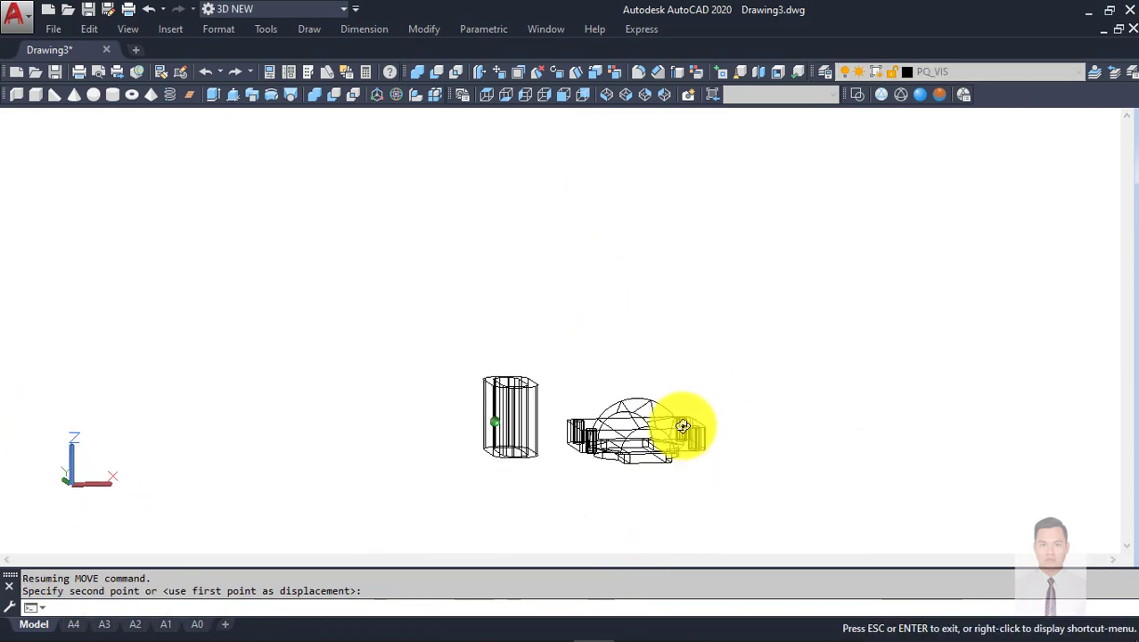
{"action": "mouse_move", "coordinate": [682, 425]}
{"action": "middle_mouse_down", "text": "shift"}
{"action": "mouse_move", "coordinate": [651, 453]}
{"action": "mouse_move", "coordinate": [730, 430]}
{"action": "mouse_move", "coordinate": [793, 388]}
{"action": "mouse_move", "coordinate": [721, 432]}
{"action": "mouse_move", "coordinate": [650, 539]}
{"action": "mouse_move", "coordinate": [564, 528]}
{"action": "mouse_move", "coordinate": [570, 495]}
{"action": "middle_mouse_up", "text": "shift"}
{"action": "scroll", "coordinate": [647, 419], "scroll_direction": "up", "scroll_amount": 3}
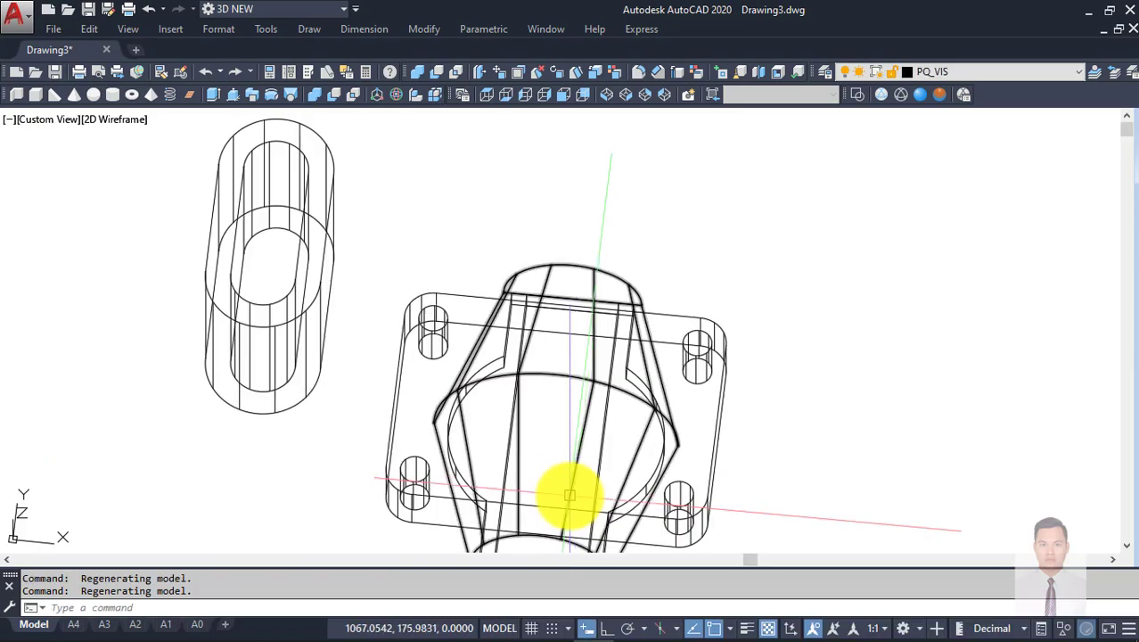
{"action": "key", "text": "ctrl+shift+t"}
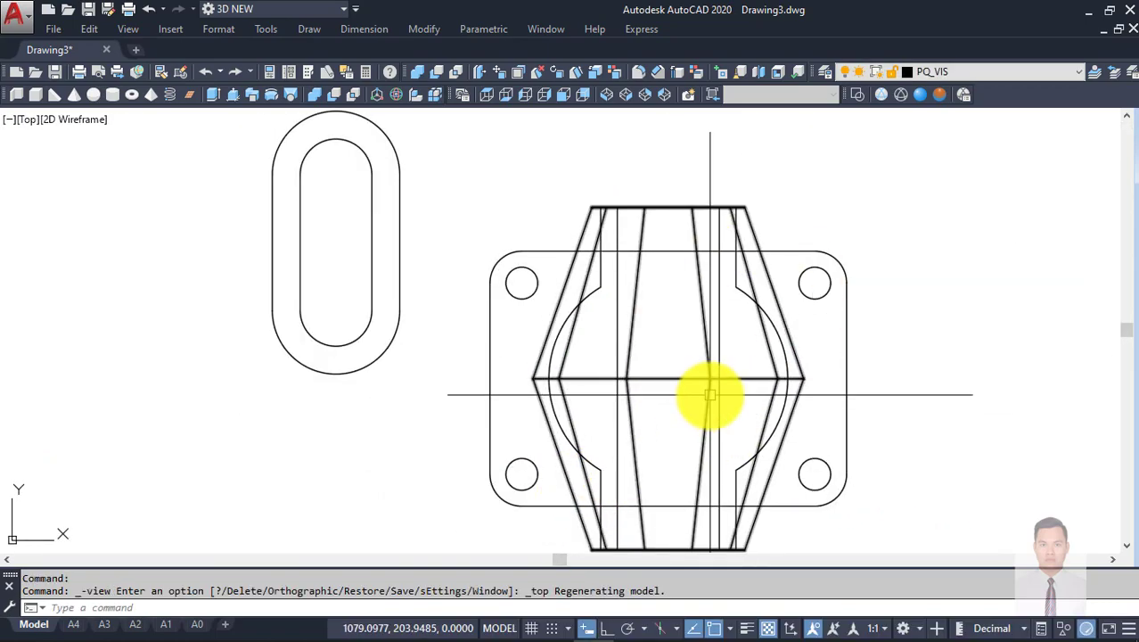
{"action": "mouse_move", "coordinate": [710, 395]}
{"action": "middle_mouse_down", "text": "shift"}
{"action": "mouse_move", "coordinate": [668, 457]}
{"action": "mouse_move", "coordinate": [703, 318]}
{"action": "mouse_move", "coordinate": [700, 285]}
{"action": "mouse_move", "coordinate": [721, 330]}
{"action": "middle_mouse_up", "text": "shift"}
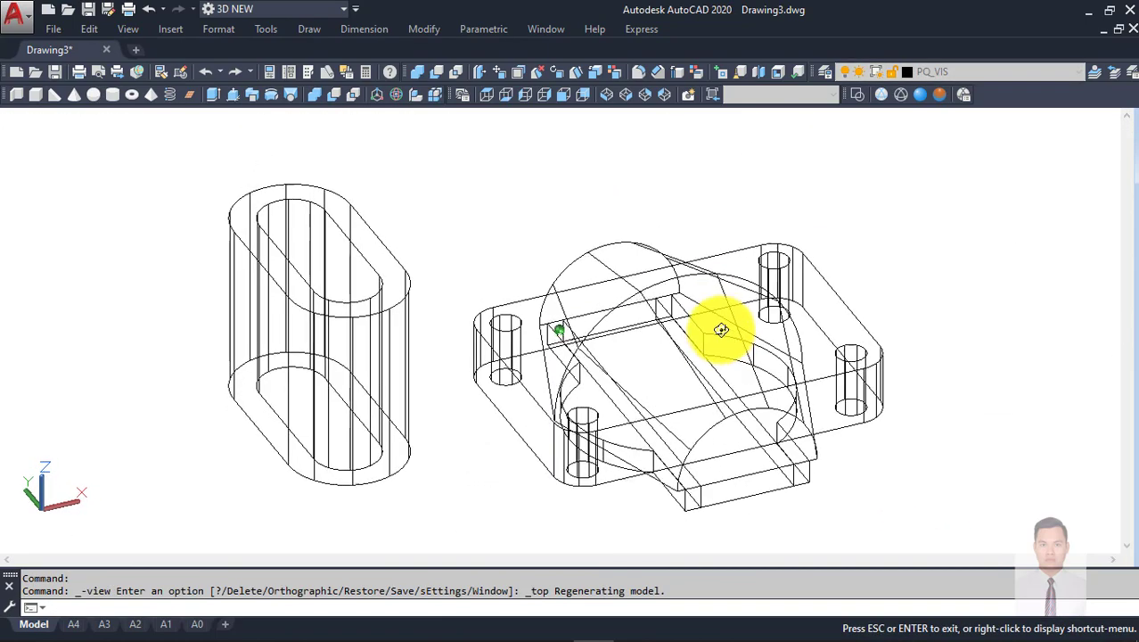
{"action": "scroll", "coordinate": [721, 329], "scroll_direction": "down", "scroll_amount": 3}
{"action": "scroll", "coordinate": [701, 339], "scroll_direction": "up", "scroll_amount": 4}
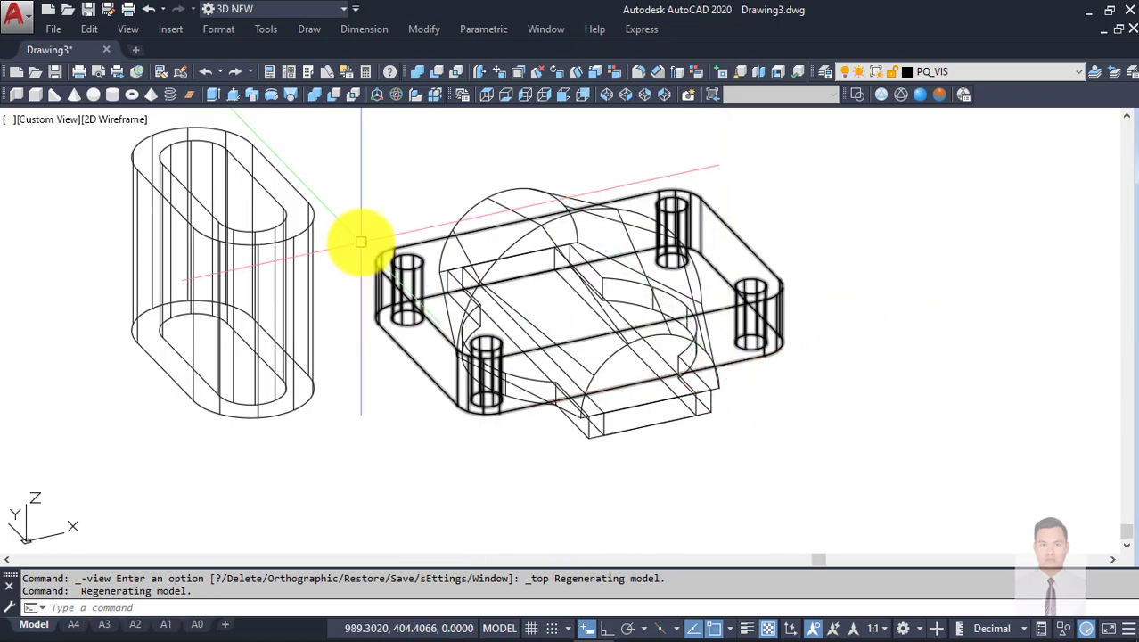
{"action": "mouse_move", "coordinate": [361, 241]}
{"action": "middle_mouse_down", "text": "shift"}
{"action": "mouse_move", "coordinate": [516, 211]}
{"action": "mouse_move", "coordinate": [528, 265]}
{"action": "middle_mouse_up", "text": "shift"}
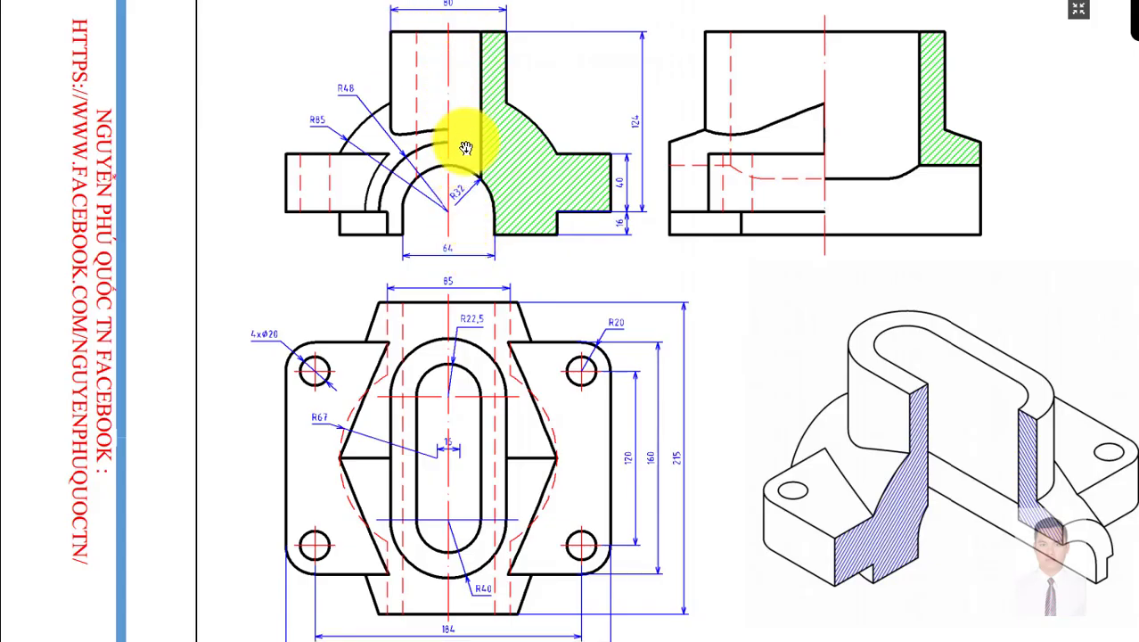
{"action": "scroll", "coordinate": [638, 210], "scroll_direction": "up", "scroll_amount": 2}
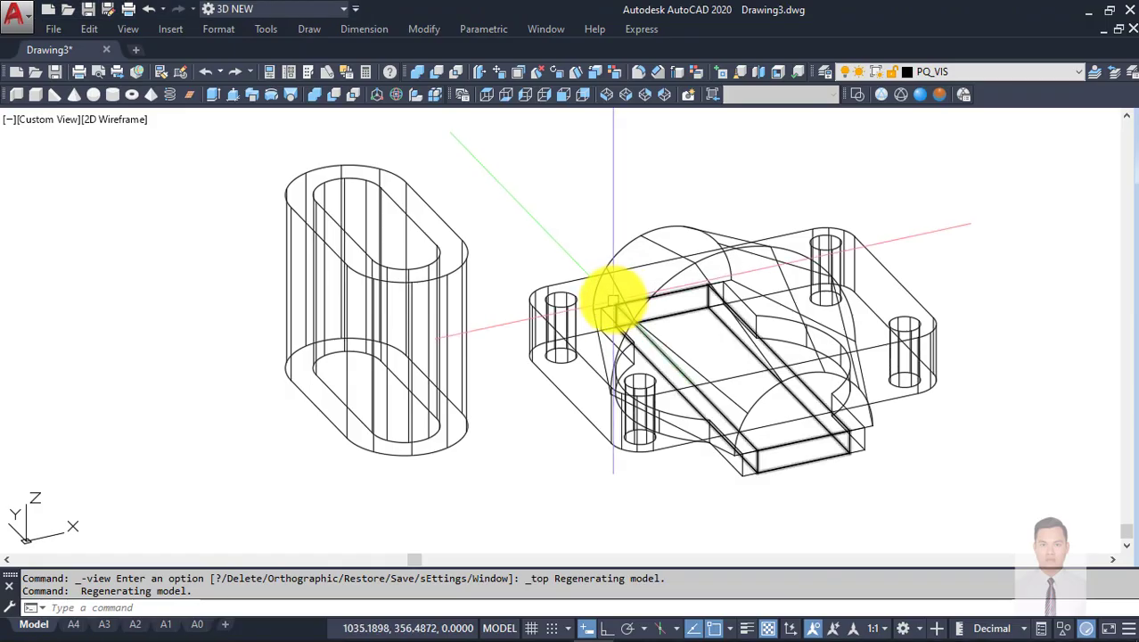
Step: Select the oval solid and use its base midpoint as the move base point (m2p)
{"action": "left_click", "coordinate": [482, 403]}
{"action": "left_click", "coordinate": [376, 201]}
{"action": "mouse_move", "coordinate": [376, 201]}
{"action": "middle_mouse_down", "text": "shift"}
{"action": "mouse_move", "coordinate": [412, 364]}
{"action": "mouse_move", "coordinate": [456, 444]}
{"action": "mouse_move", "coordinate": [459, 483]}
{"action": "mouse_move", "coordinate": [522, 431]}
{"action": "middle_mouse_up", "text": "shift"}
{"action": "type", "text": "m"}
{"action": "key", "text": "Return"}
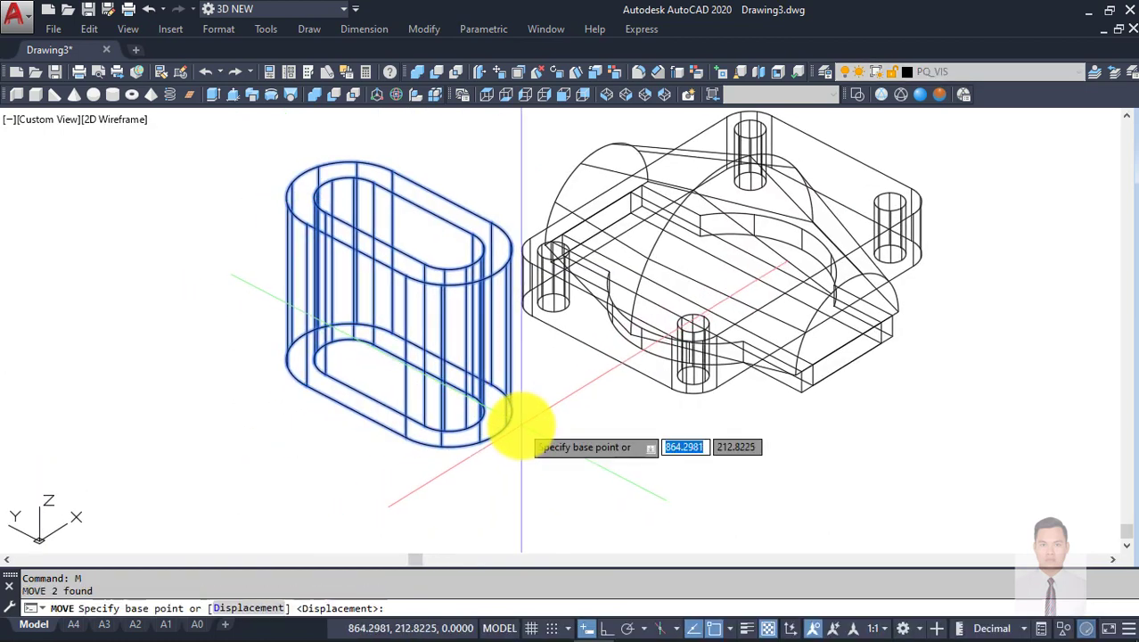
{"action": "type", "text": "2p"}
{"action": "key", "text": "Return"}
{"action": "scroll", "coordinate": [464, 454], "scroll_direction": "up", "scroll_amount": 3}
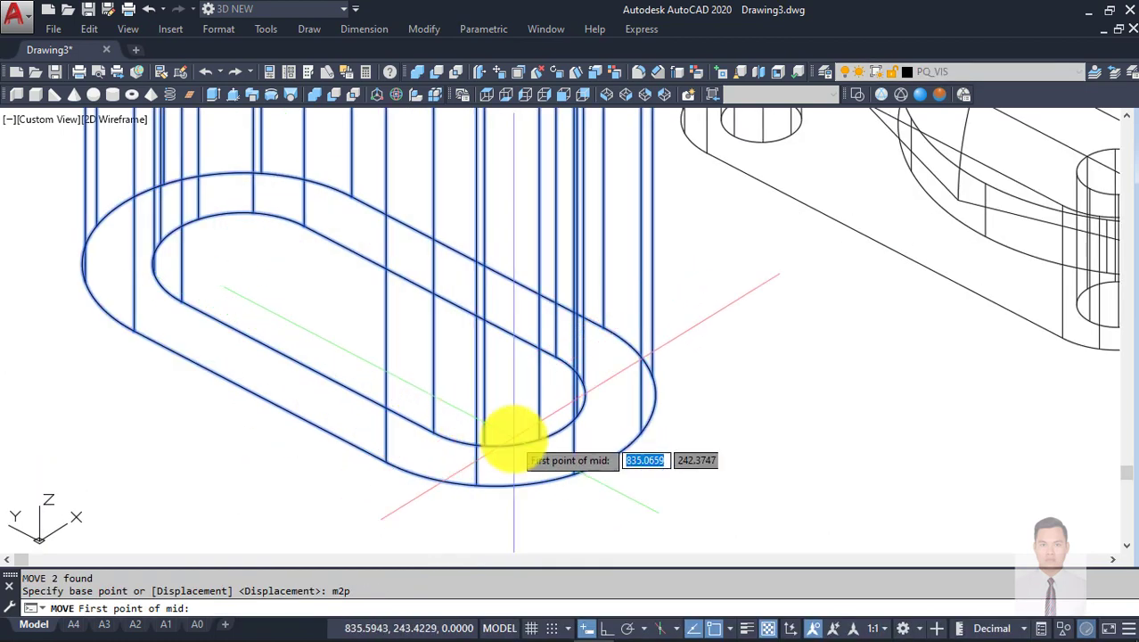
{"action": "left_click", "coordinate": [245, 265]}
Step: Drop the oval solid onto the centre of the base and dome assembly
{"action": "scroll", "coordinate": [363, 308], "scroll_direction": "down", "scroll_amount": 2}
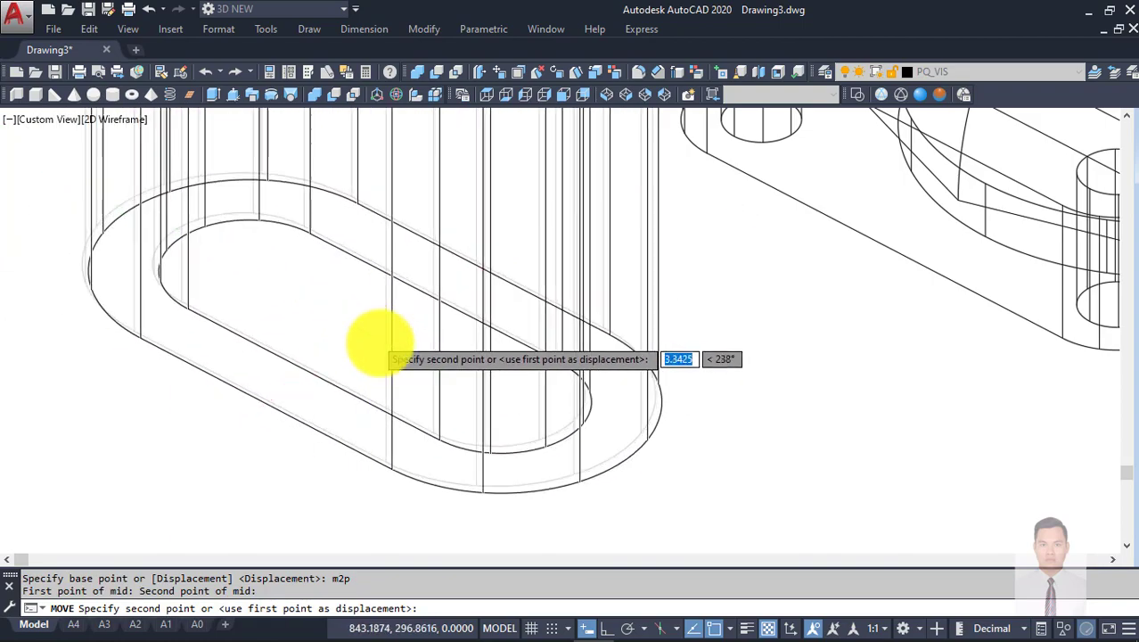
{"action": "scroll", "coordinate": [376, 343], "scroll_direction": "down", "scroll_amount": 3}
{"action": "scroll", "coordinate": [458, 254], "scroll_direction": "up", "scroll_amount": 4}
{"action": "scroll", "coordinate": [470, 273], "scroll_direction": "up", "scroll_amount": 2}
{"action": "mouse_move", "coordinate": [470, 273]}
{"action": "middle_mouse_down", "text": "shift"}
{"action": "mouse_move", "coordinate": [376, 254]}
{"action": "mouse_move", "coordinate": [399, 321]}
{"action": "mouse_move", "coordinate": [412, 247]}
{"action": "mouse_move", "coordinate": [409, 281]}
{"action": "middle_mouse_up", "text": "shift"}
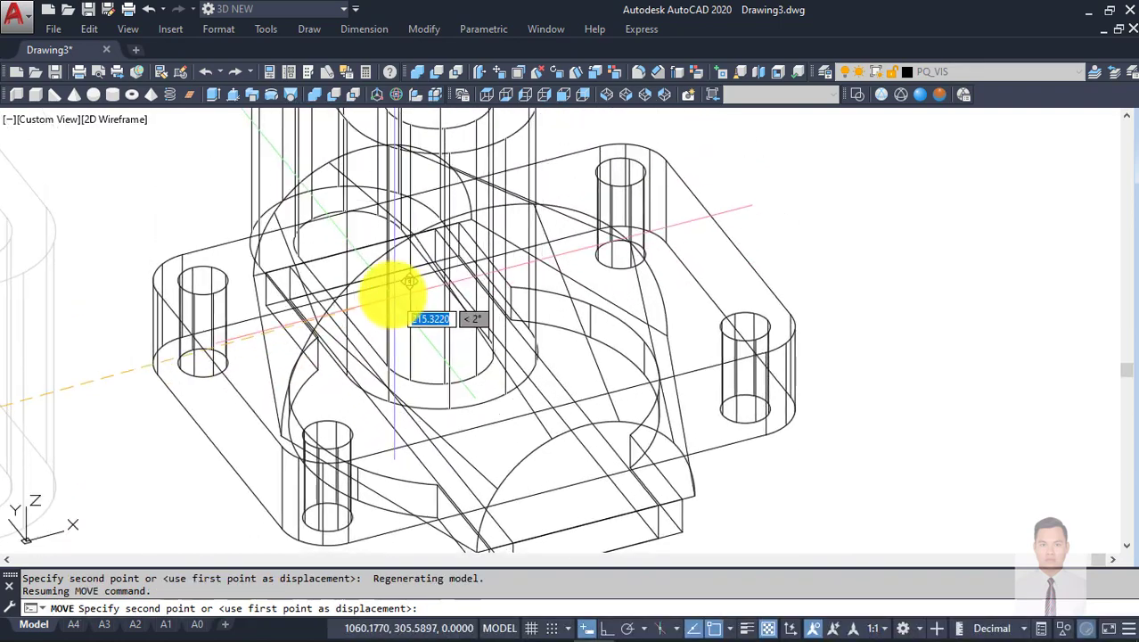
{"action": "left_click", "coordinate": [473, 383]}
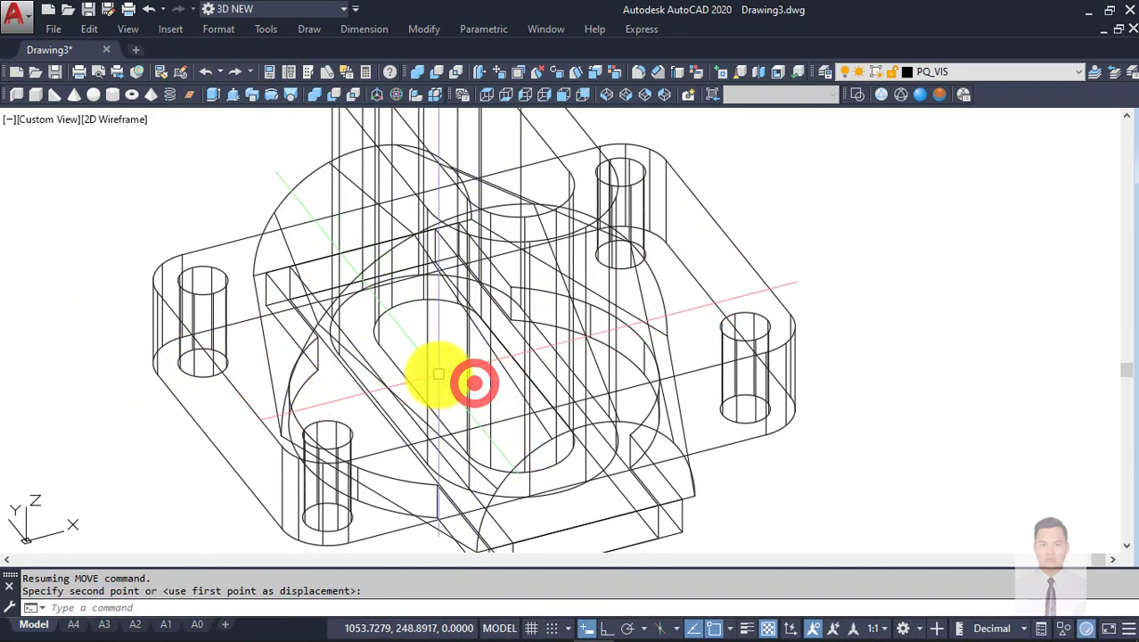
{"action": "scroll", "coordinate": [552, 365], "scroll_direction": "down", "scroll_amount": 4}
Step: Switch the model to the Shades of Gray visual style and inspect it
{"action": "key", "text": "ctrl+shift+g"}
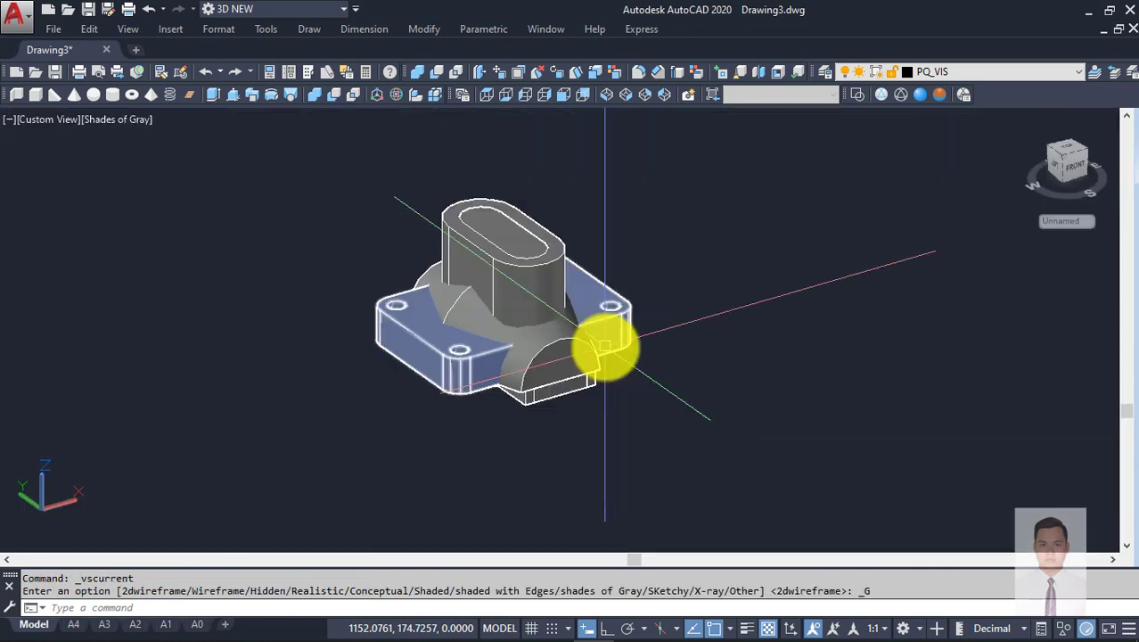
{"action": "mouse_move", "coordinate": [668, 378]}
{"action": "middle_mouse_down", "text": "shift"}
{"action": "mouse_move", "coordinate": [620, 277]}
{"action": "mouse_move", "coordinate": [665, 203]}
{"action": "mouse_move", "coordinate": [633, 427]}
{"action": "mouse_move", "coordinate": [666, 375]}
{"action": "middle_mouse_up", "text": "shift"}
{"action": "scroll", "coordinate": [634, 321], "scroll_direction": "up", "scroll_amount": 3}
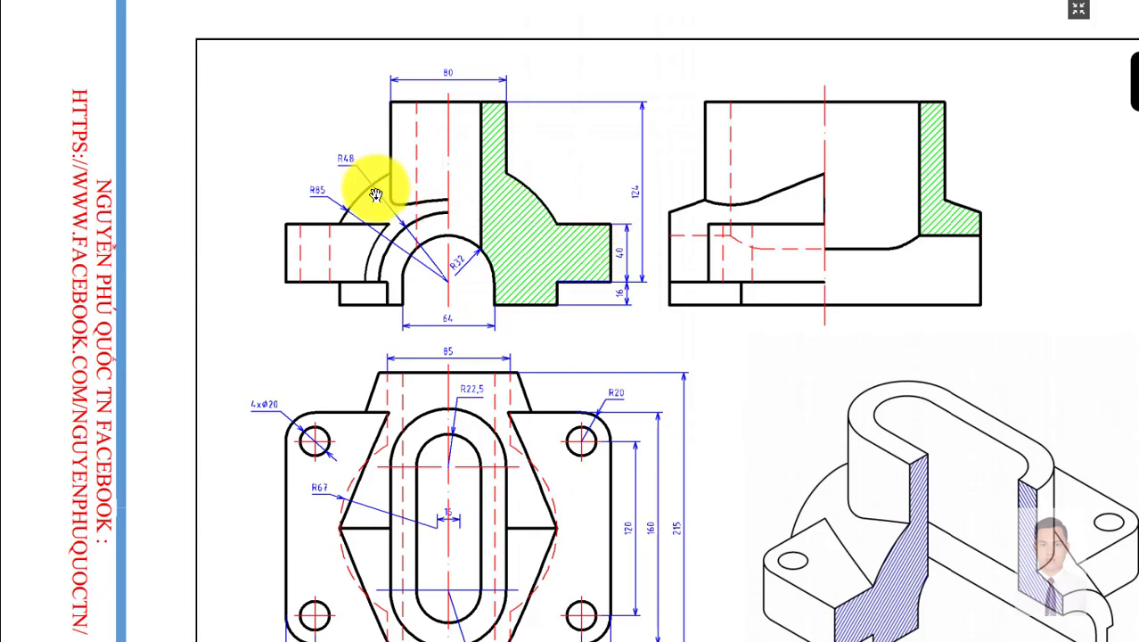
{"action": "scroll", "coordinate": [606, 268], "scroll_direction": "down", "scroll_amount": 1}
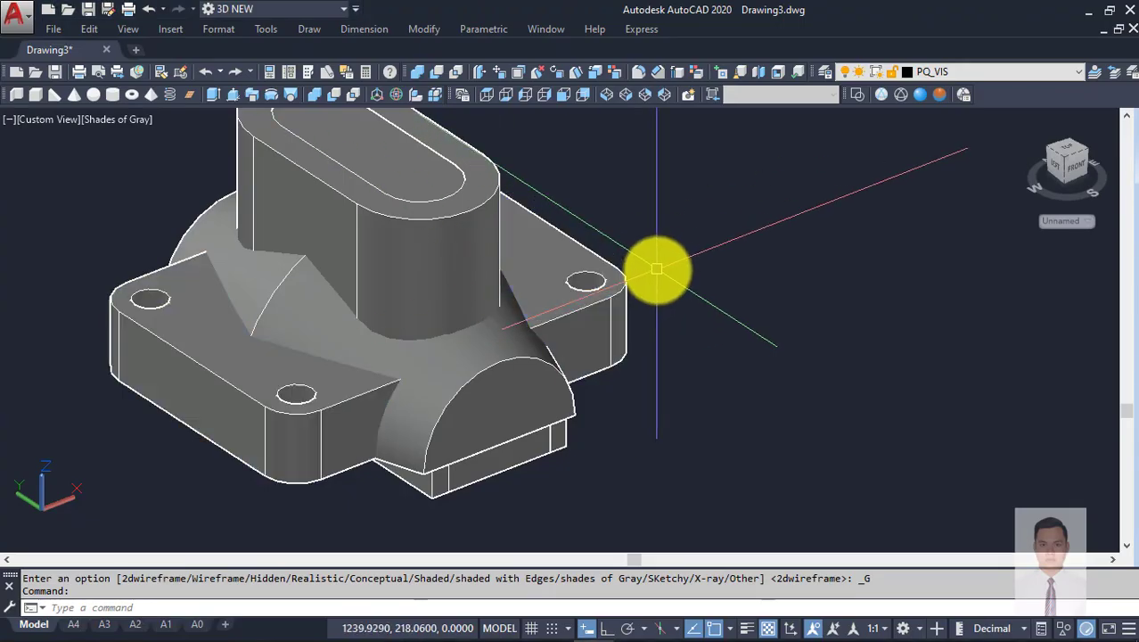
{"action": "scroll", "coordinate": [659, 263], "scroll_direction": "down", "scroll_amount": 3}
{"action": "scroll", "coordinate": [660, 263], "scroll_direction": "down", "scroll_amount": 1}
Step: Union the oval boss, base block, arch and lower block into one solid
{"action": "type", "text": "uni"}
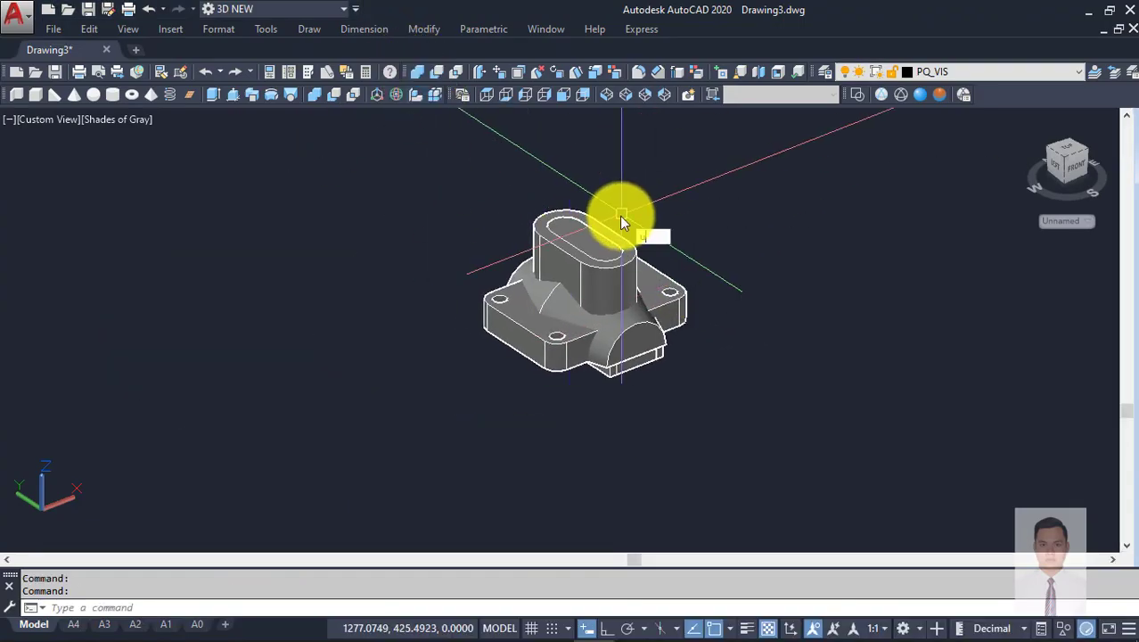
{"action": "key", "text": "Return"}
{"action": "scroll", "coordinate": [660, 223], "scroll_direction": "up", "scroll_amount": 4}
{"action": "left_click", "coordinate": [545, 196]}
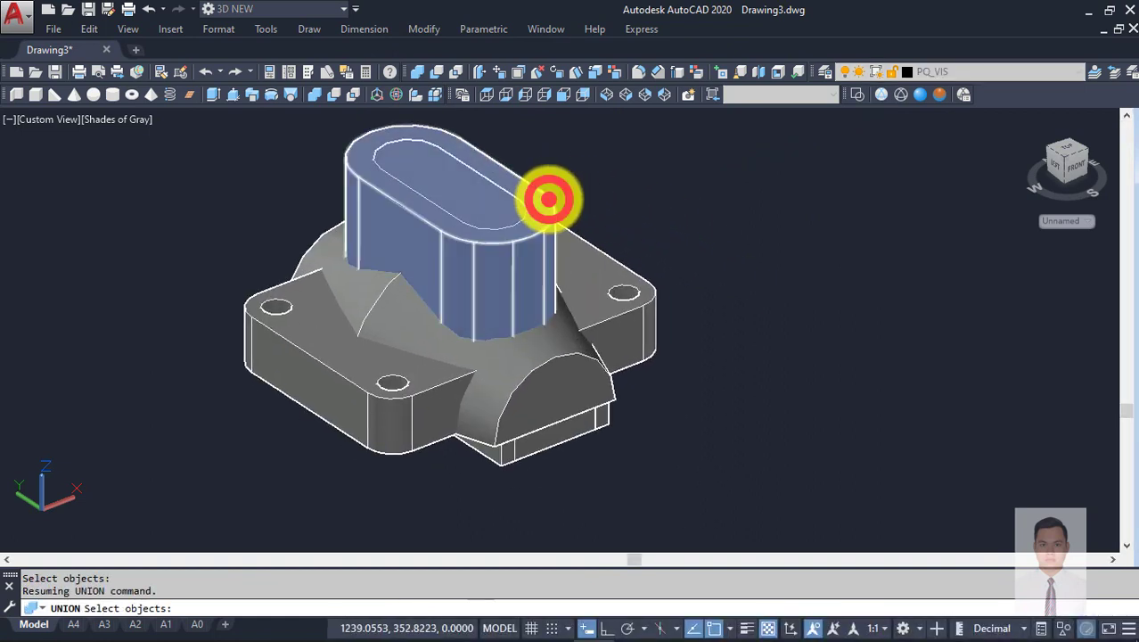
{"action": "left_click", "coordinate": [623, 266]}
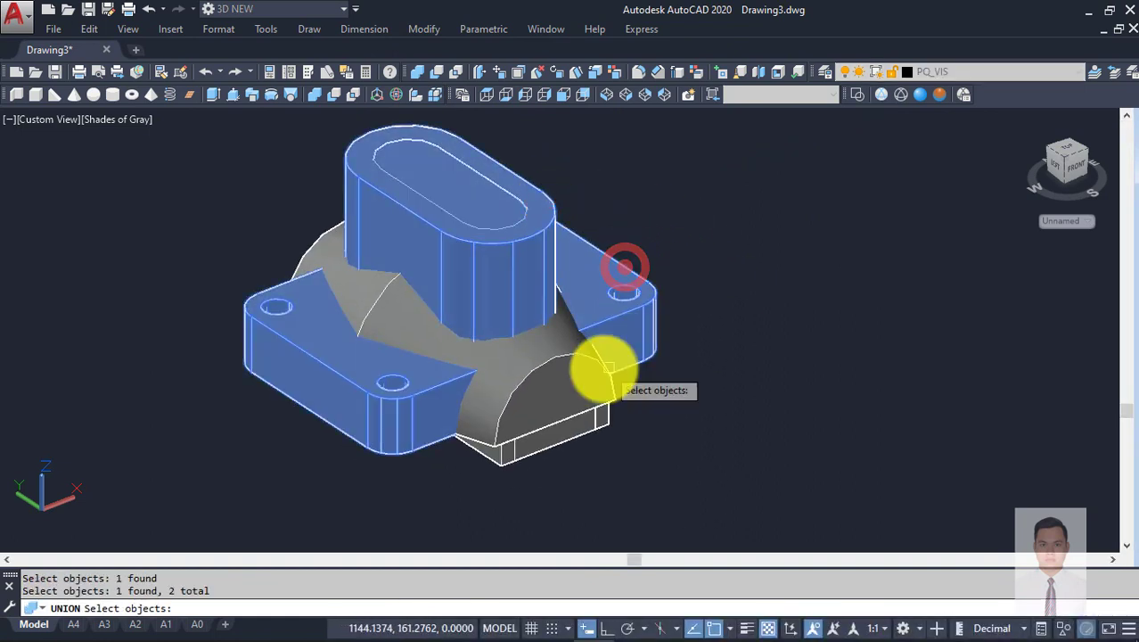
{"action": "left_click", "coordinate": [602, 368]}
{"action": "scroll", "coordinate": [618, 418], "scroll_direction": "up", "scroll_amount": 4}
{"action": "left_click", "coordinate": [597, 411]}
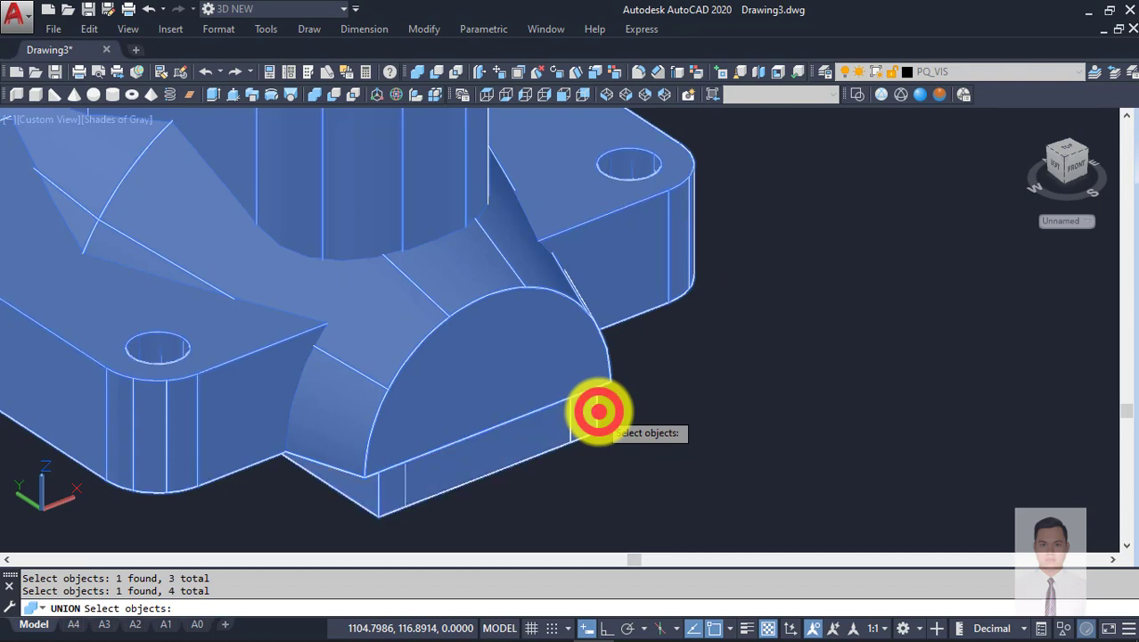
{"action": "scroll", "coordinate": [597, 412], "scroll_direction": "down", "scroll_amount": 5}
{"action": "key", "text": "Return"}
{"action": "scroll", "coordinate": [682, 335], "scroll_direction": "down", "scroll_amount": 3}
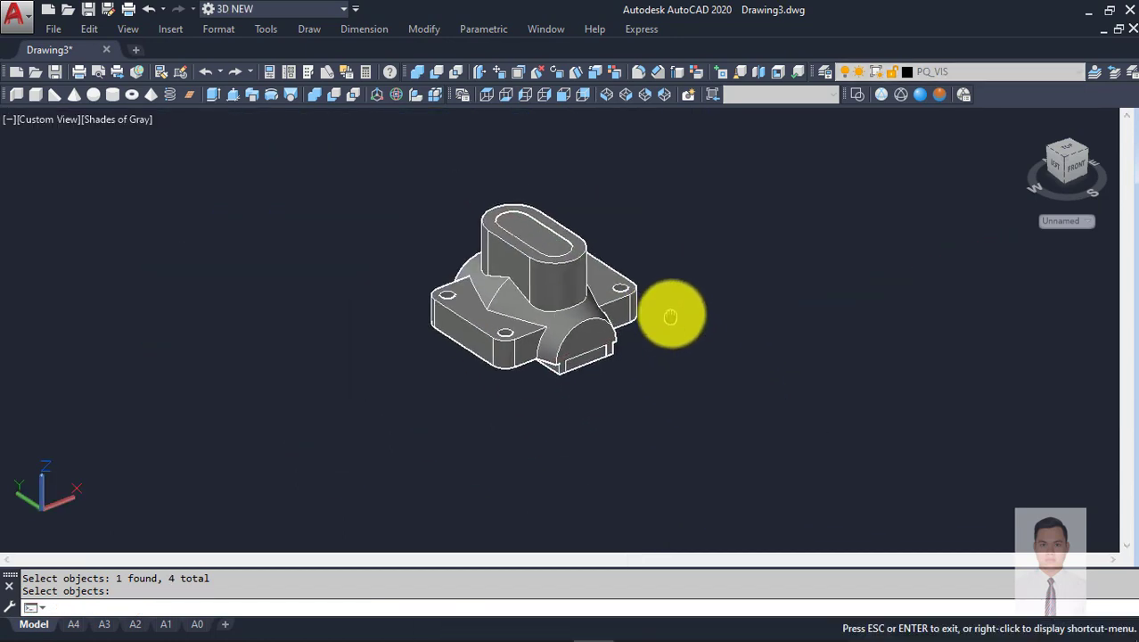
{"action": "mouse_move", "coordinate": [665, 311]}
{"action": "middle_mouse_down", "text": "shift"}
{"action": "mouse_move", "coordinate": [636, 329]}
{"action": "mouse_move", "coordinate": [678, 313]}
{"action": "mouse_move", "coordinate": [636, 369]}
{"action": "middle_mouse_up", "text": "shift"}
{"action": "left_click", "coordinate": [624, 316]}
Step: Trial-move the housing with Ortho on, then undo the move
{"action": "scroll", "coordinate": [648, 330], "scroll_direction": "up", "scroll_amount": 2}
{"action": "type", "text": "m"}
{"action": "key", "text": "Return"}
{"action": "left_click", "coordinate": [638, 419]}
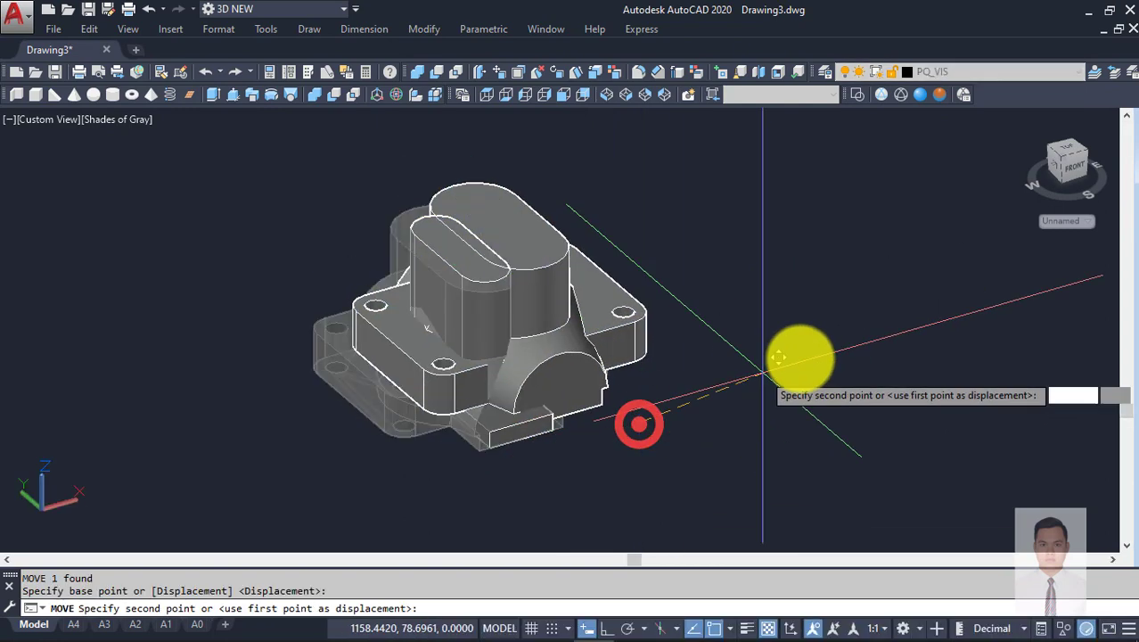
{"action": "key", "text": "F8"}
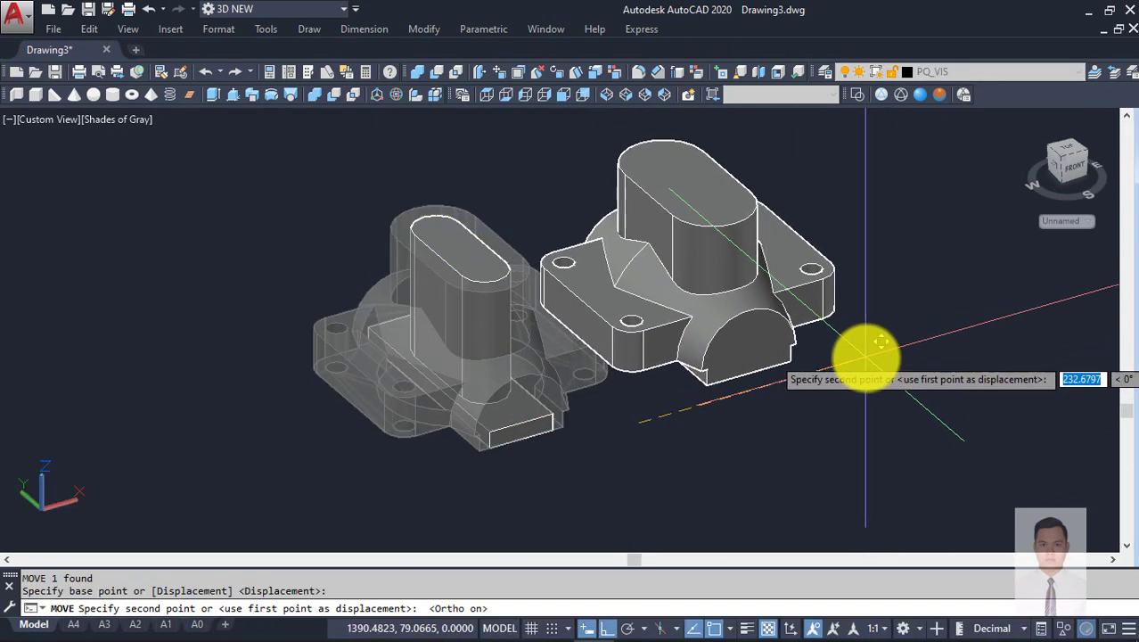
{"action": "left_click", "coordinate": [870, 349]}
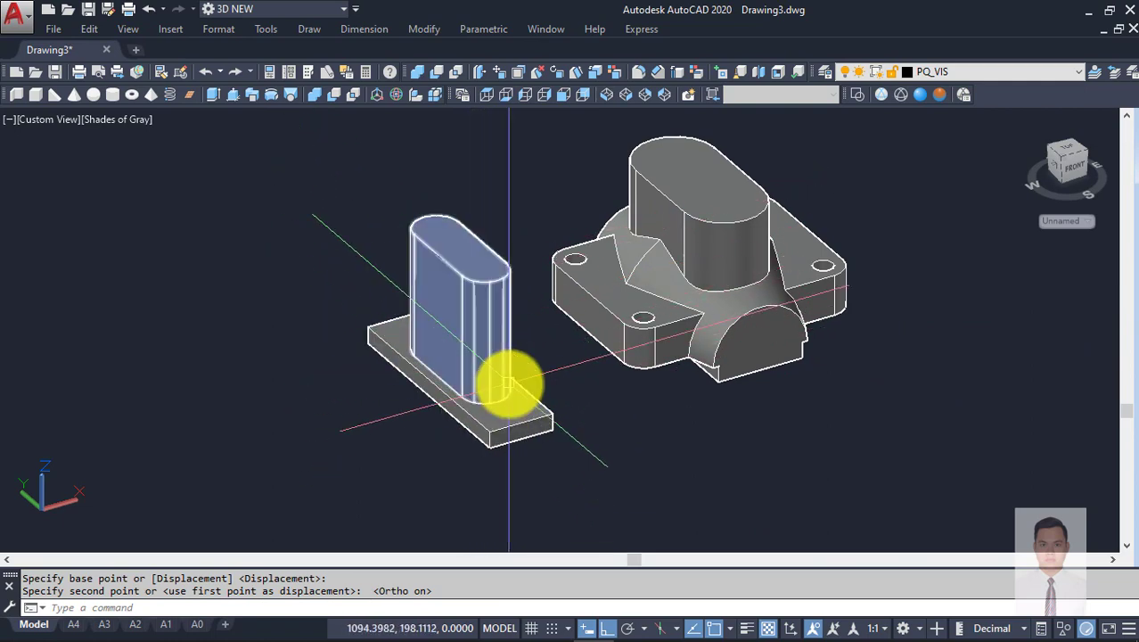
{"action": "type", "text": "u"}
{"action": "key", "text": "Return"}
{"action": "middle_click_drag", "start_coordinate": [630, 406], "coordinate": [655, 392]}
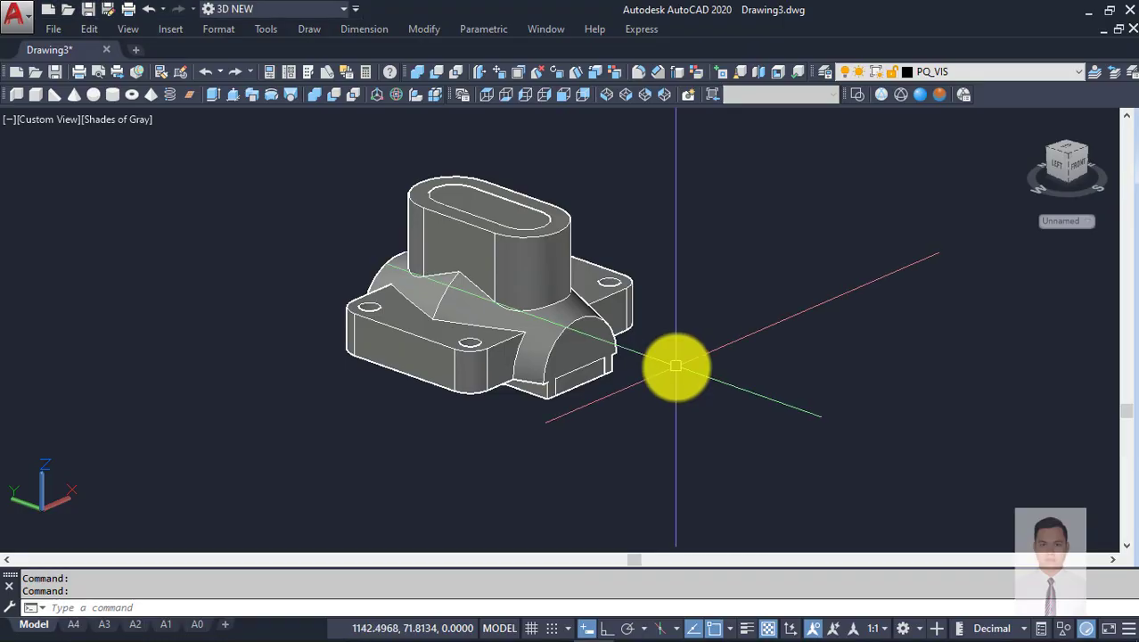
{"action": "middle_click_drag", "start_coordinate": [675, 365], "coordinate": [630, 364]}
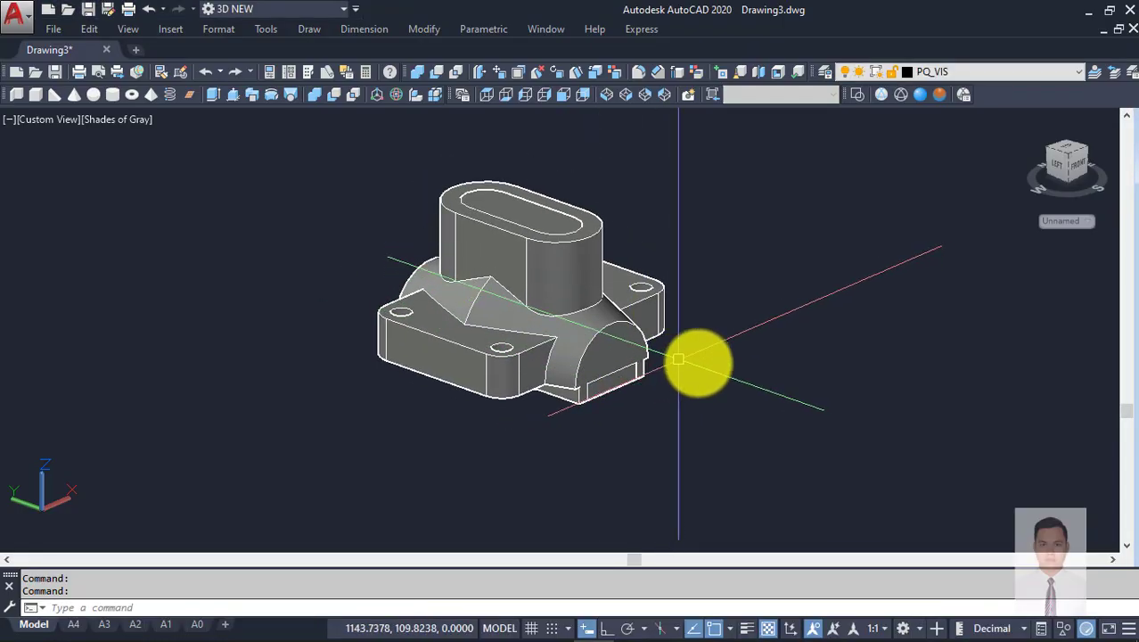
Step: Subtract the inner solids from the housing to cut the slot and holes
{"action": "type", "text": "su"}
{"action": "key", "text": "Return"}
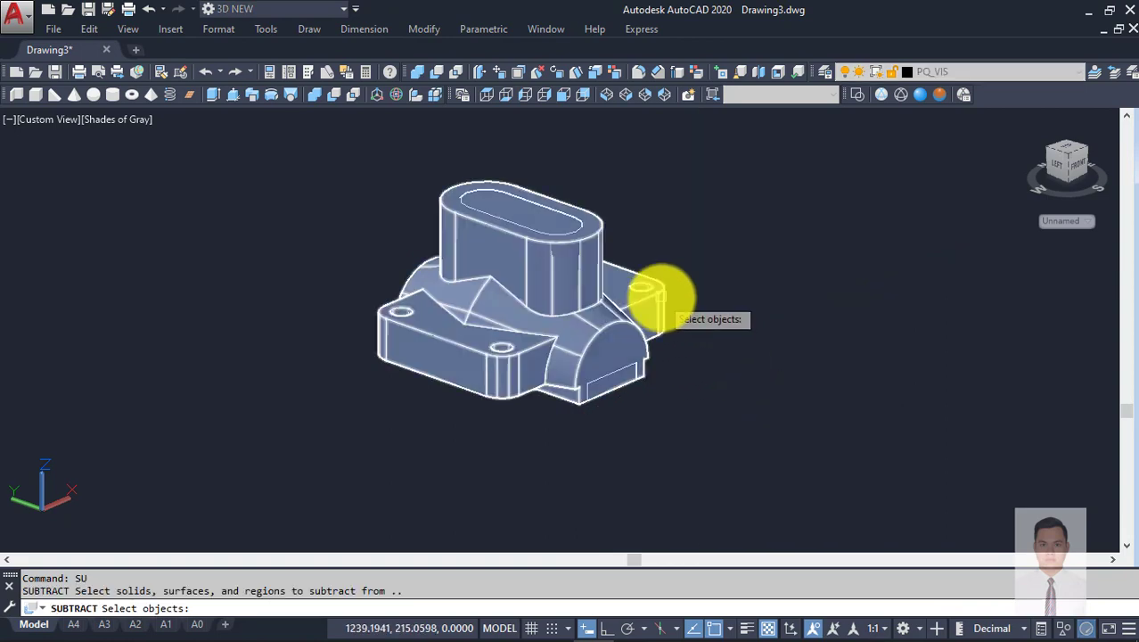
{"action": "left_click", "coordinate": [660, 297]}
{"action": "key", "text": "Return"}
{"action": "left_click", "coordinate": [676, 419]}
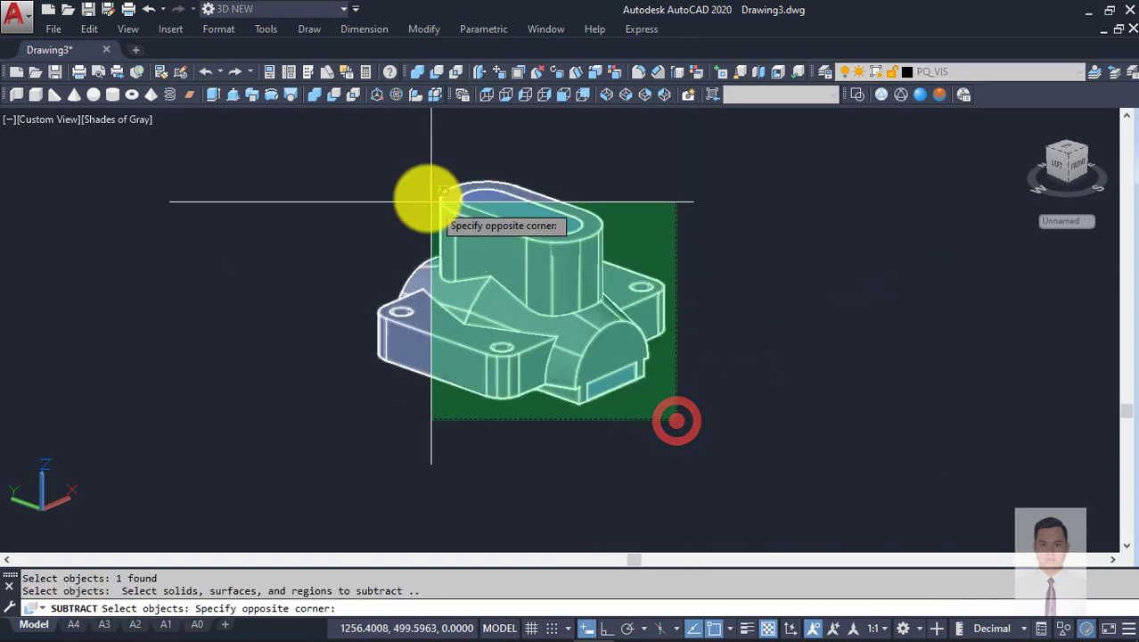
{"action": "left_click", "coordinate": [423, 195]}
{"action": "key", "text": "Return"}
{"action": "middle_click_drag", "start_coordinate": [425, 193], "coordinate": [564, 350], "text": "shift"}
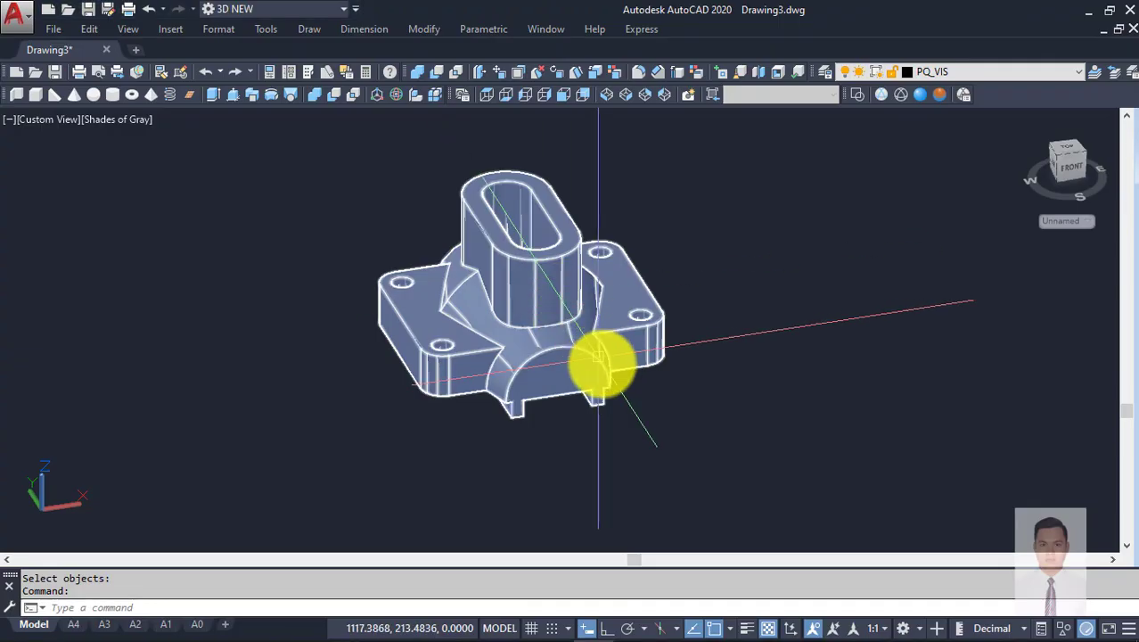
{"action": "middle_click_drag", "start_coordinate": [599, 363], "coordinate": [619, 392], "text": "shift"}
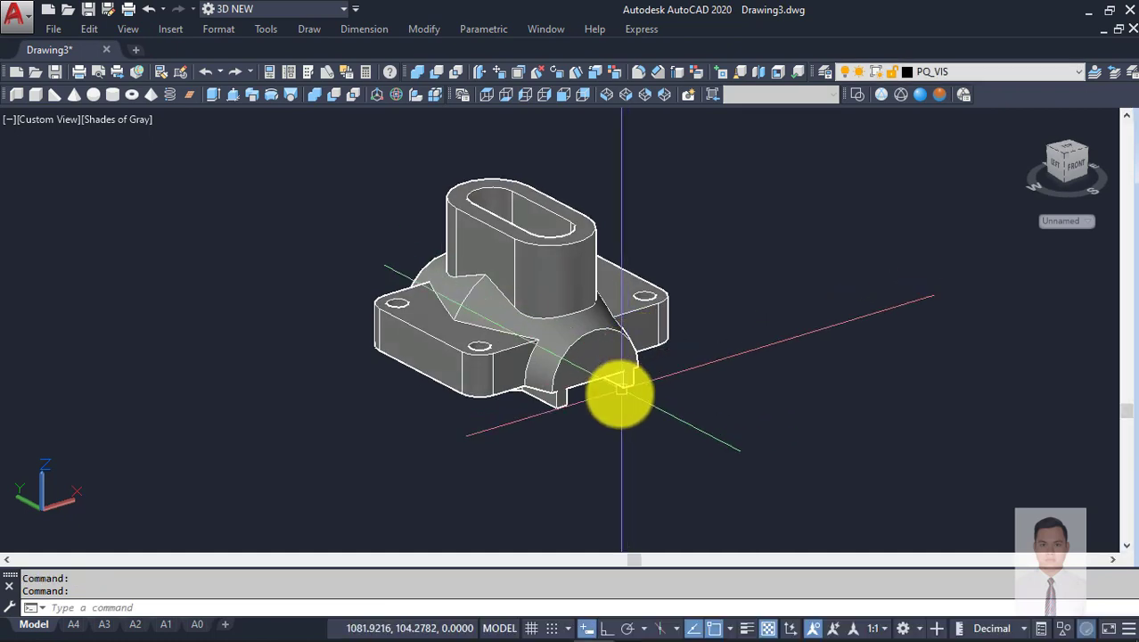
Step: Start a cylinder centred on the arch centre with radius 32
{"action": "scroll", "coordinate": [621, 392], "scroll_direction": "up", "scroll_amount": 5}
{"action": "scroll", "coordinate": [642, 393], "scroll_direction": "down", "scroll_amount": 5}
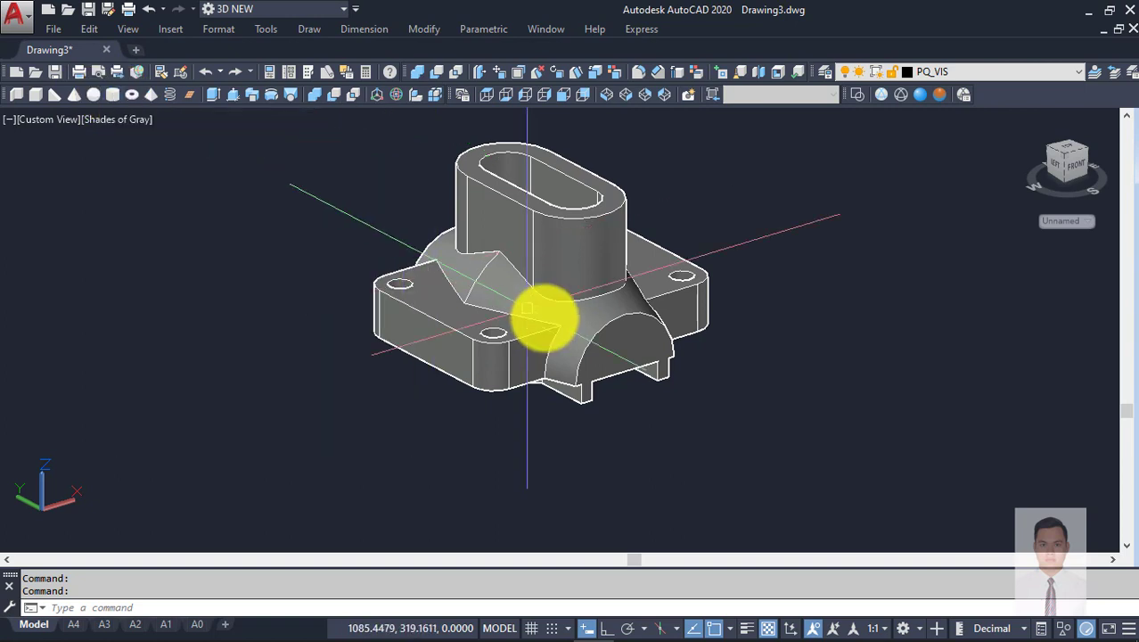
{"action": "middle_click_drag", "start_coordinate": [547, 313], "coordinate": [656, 369], "text": "shift"}
{"action": "key", "text": "Return"}
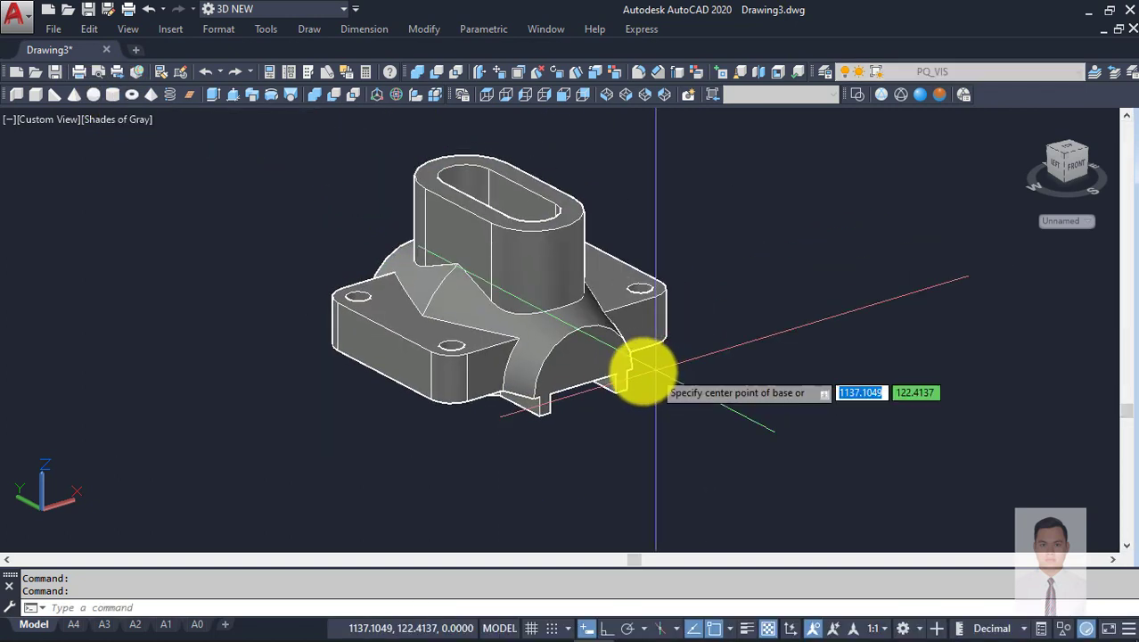
{"action": "scroll", "coordinate": [582, 381], "scroll_direction": "up", "scroll_amount": 3}
{"action": "left_click", "coordinate": [579, 383]}
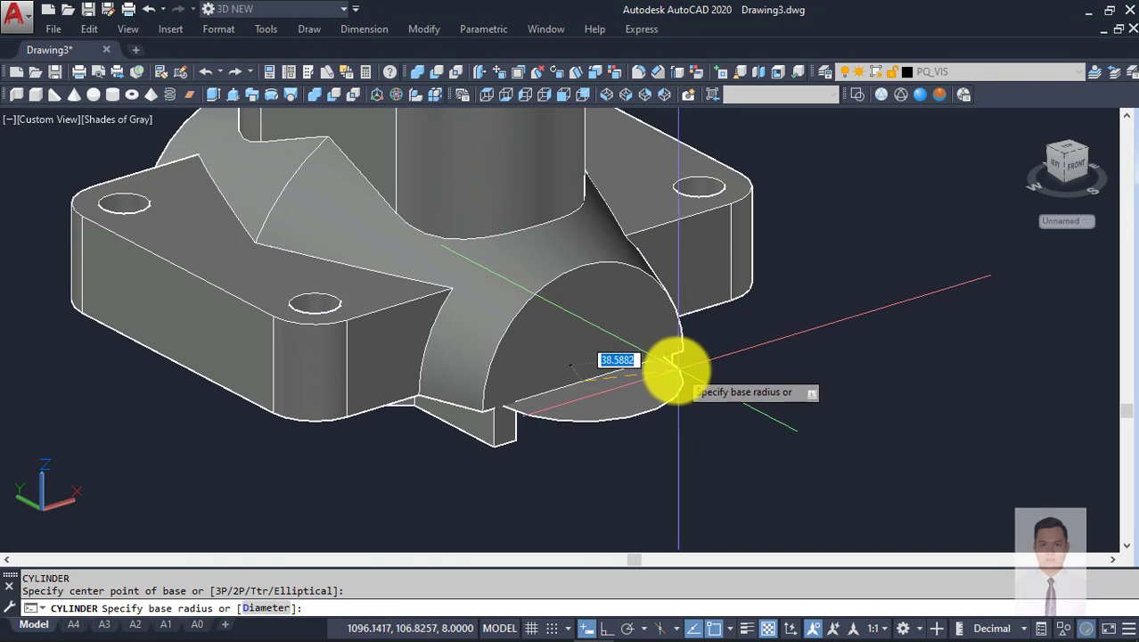
{"action": "type", "text": "232"}
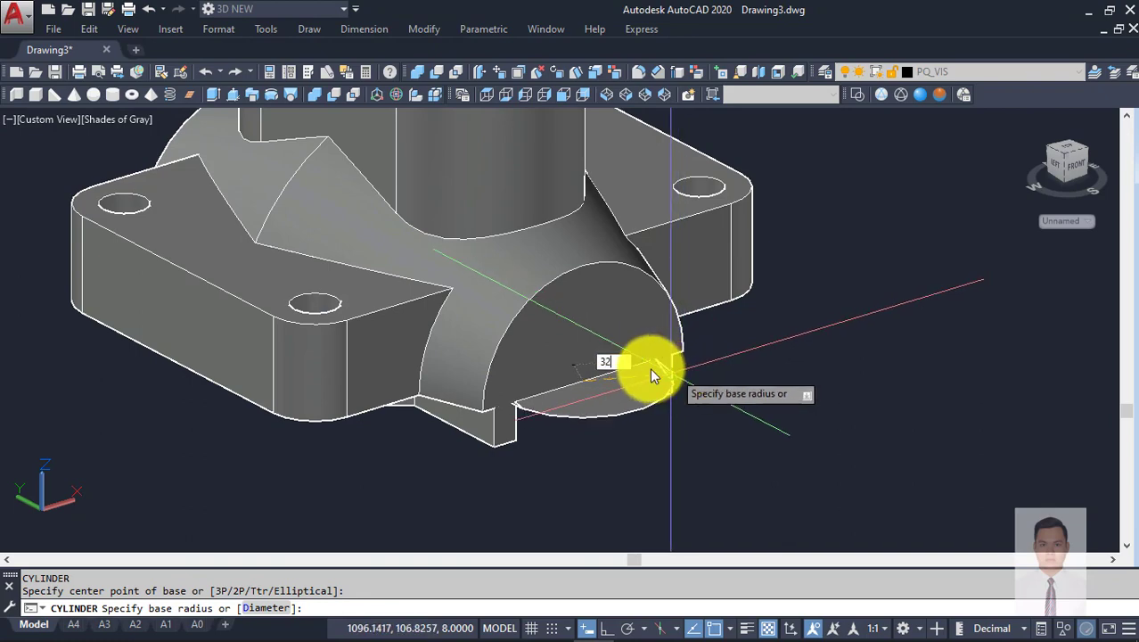
{"action": "key", "text": "Return"}
Step: Set the cylinder's axis endpoint with Ortho on so it runs through the arch
{"action": "scroll", "coordinate": [802, 276], "scroll_direction": "down", "scroll_amount": 3}
{"action": "middle_click_drag", "start_coordinate": [801, 271], "coordinate": [780, 252], "text": "shift"}
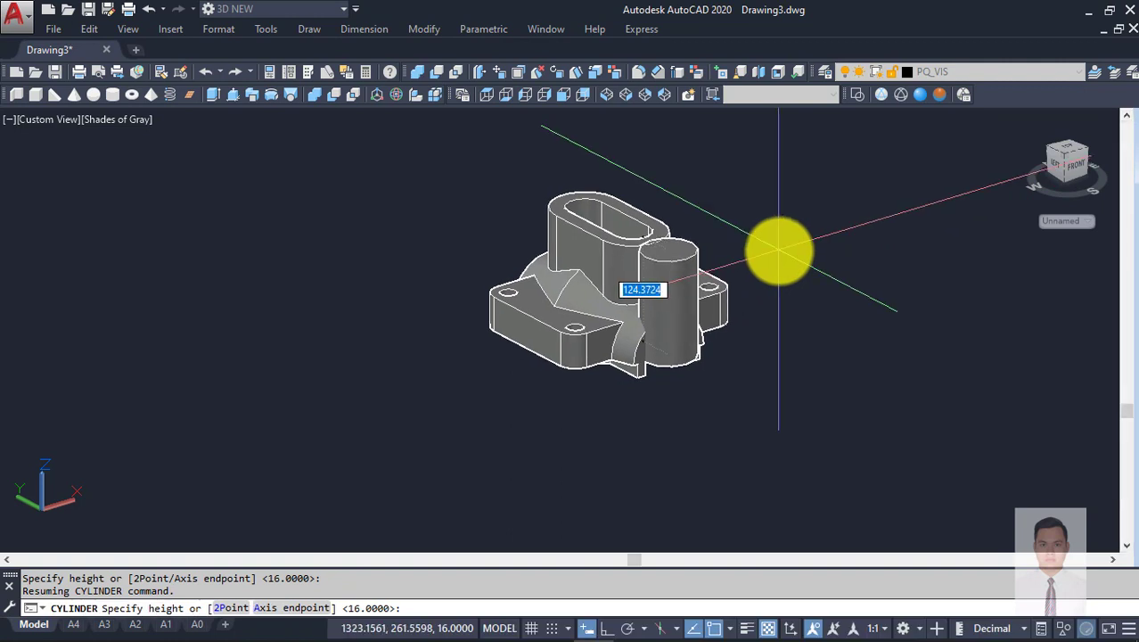
{"action": "scroll", "coordinate": [778, 254], "scroll_direction": "up", "scroll_amount": 3}
{"action": "scroll", "coordinate": [770, 254], "scroll_direction": "down", "scroll_amount": 4}
{"action": "key", "text": "F8"}
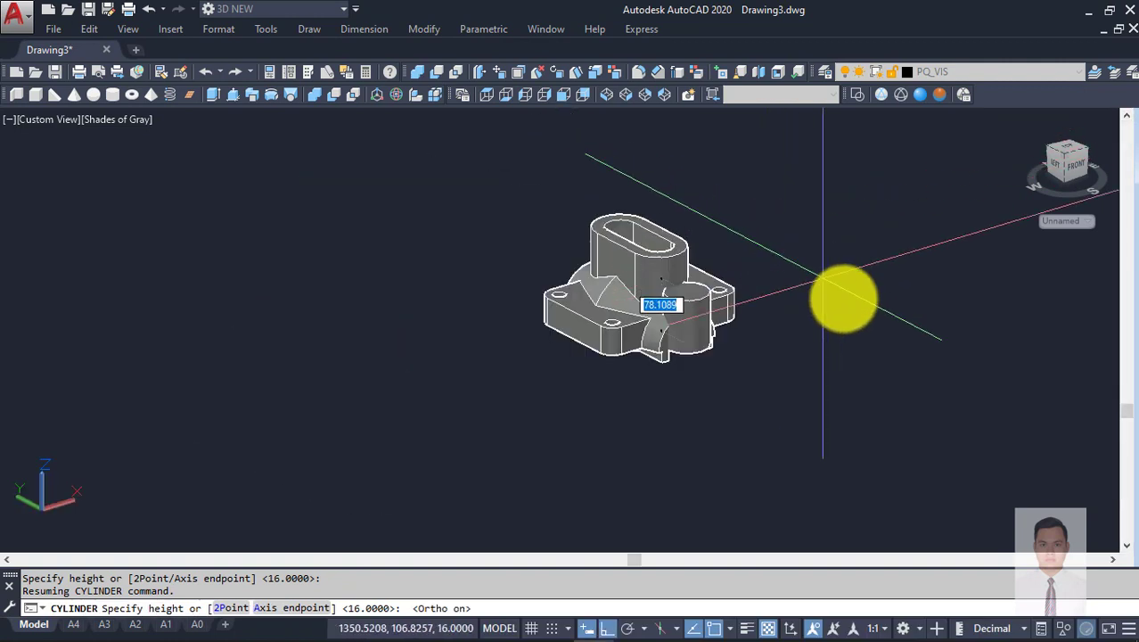
{"action": "key", "text": "F8"}
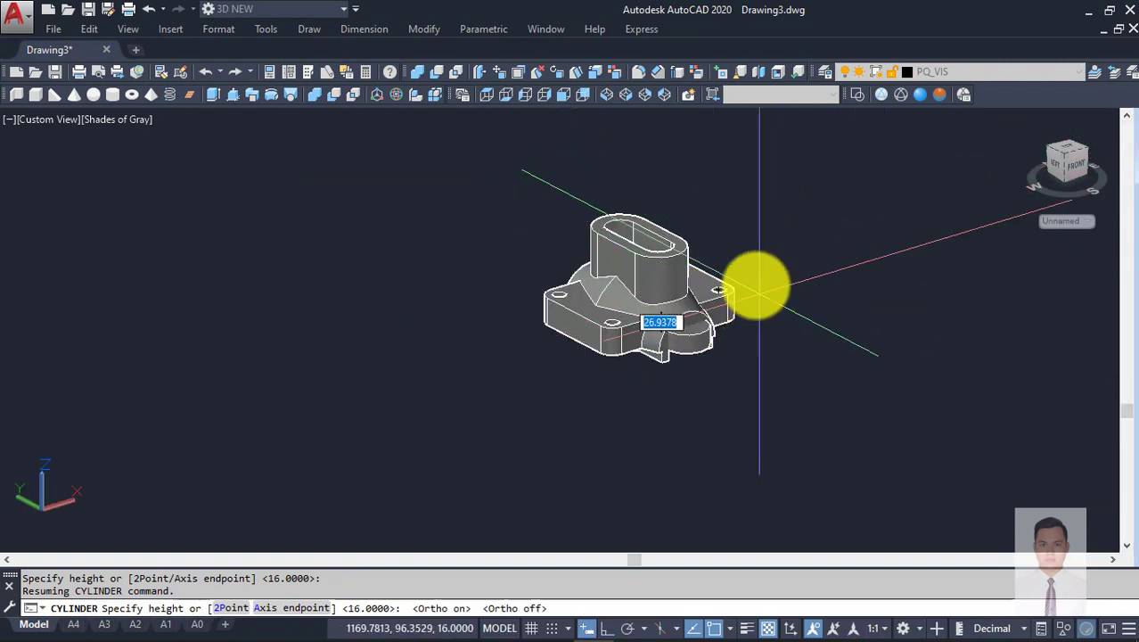
{"action": "scroll", "coordinate": [758, 285], "scroll_direction": "up", "scroll_amount": 3}
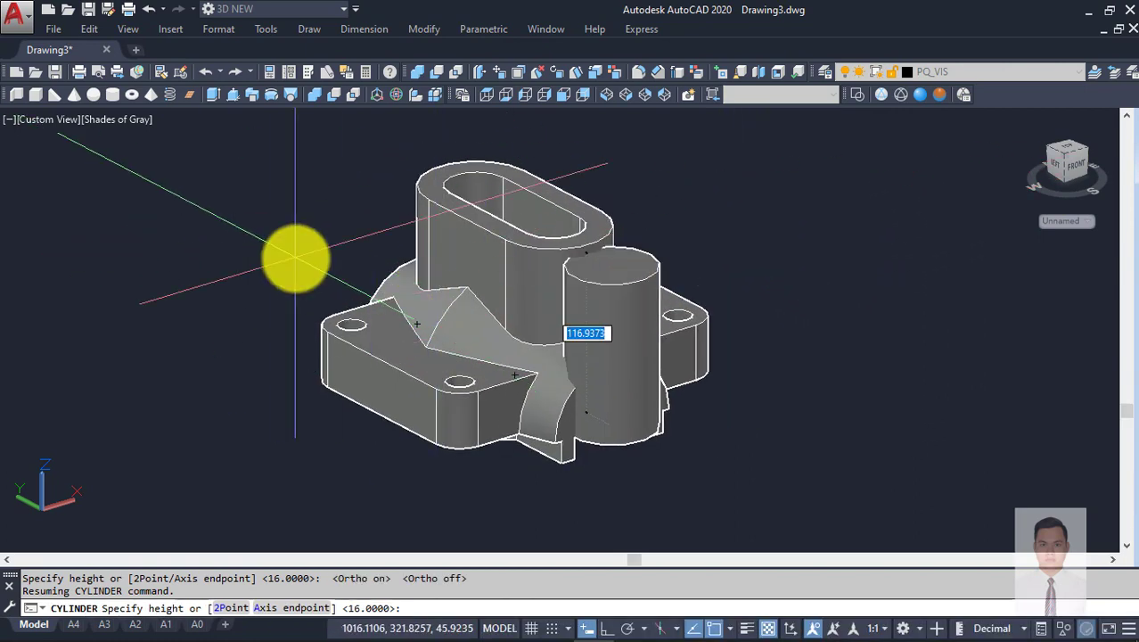
{"action": "middle_click_drag", "start_coordinate": [295, 258], "coordinate": [459, 517], "text": "shift"}
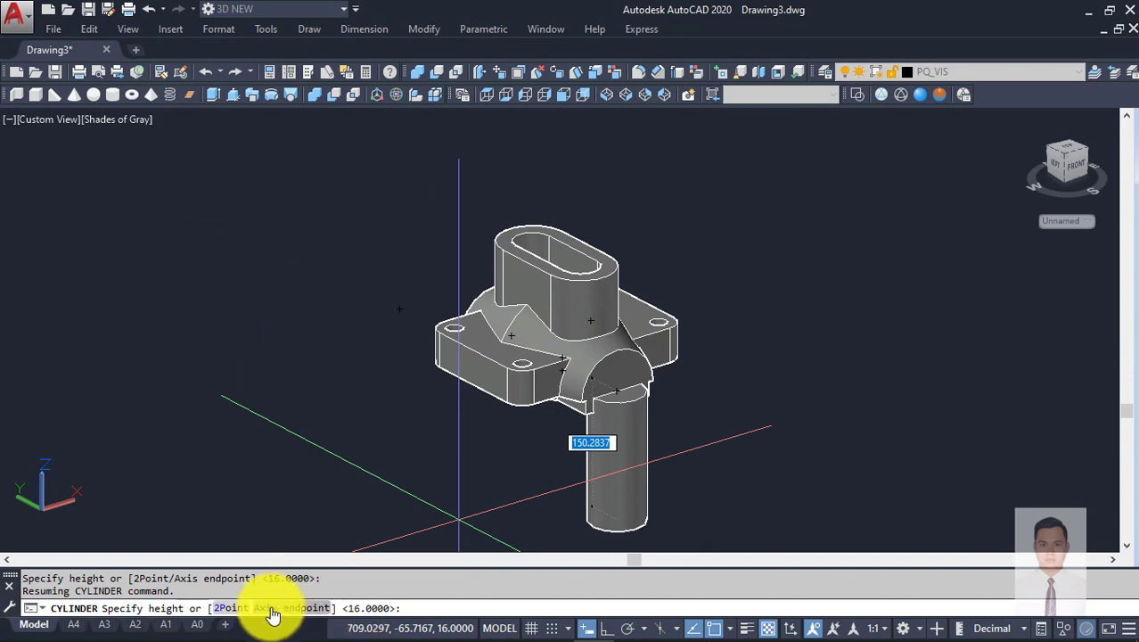
{"action": "left_click", "coordinate": [289, 609]}
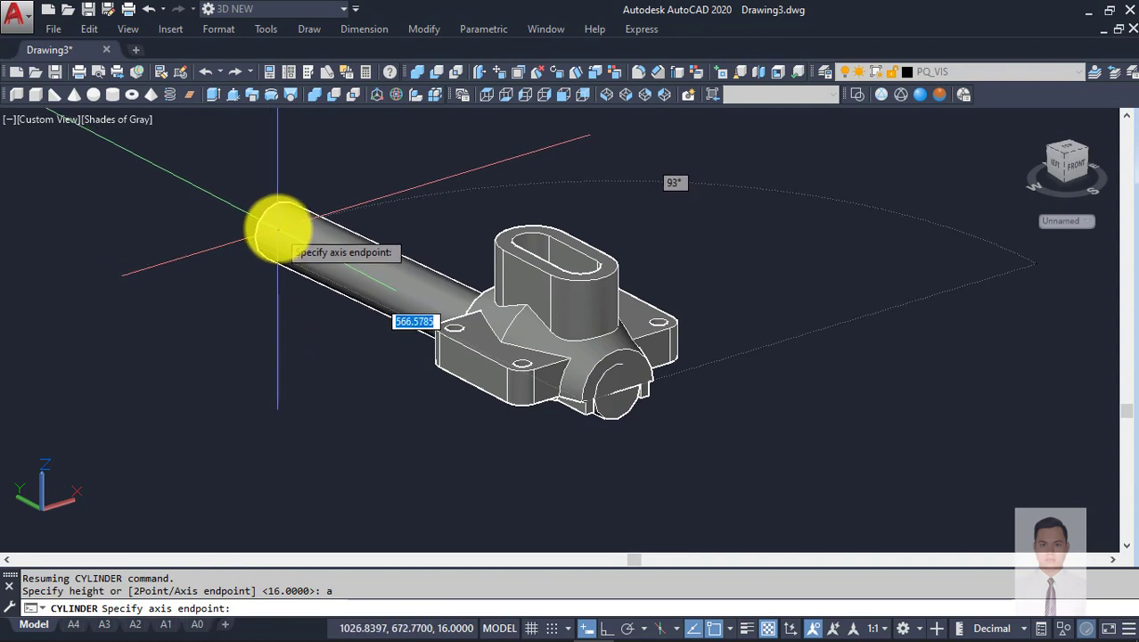
{"action": "key", "text": "F8"}
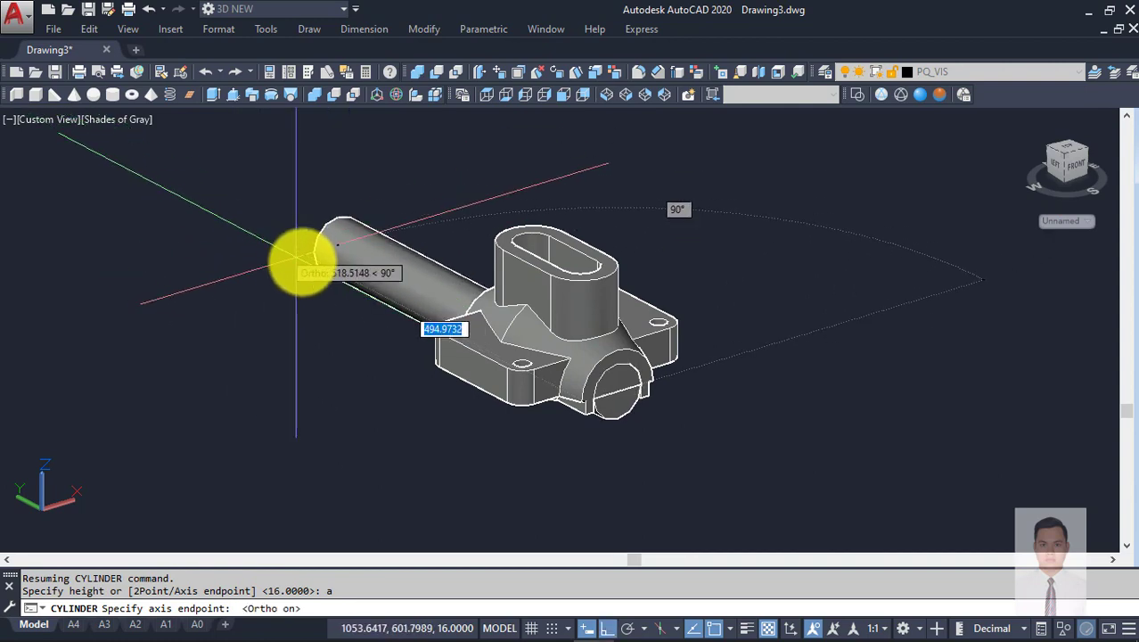
{"action": "scroll", "coordinate": [361, 285], "scroll_direction": "down", "scroll_amount": 3}
{"action": "scroll", "coordinate": [366, 290], "scroll_direction": "up", "scroll_amount": 3}
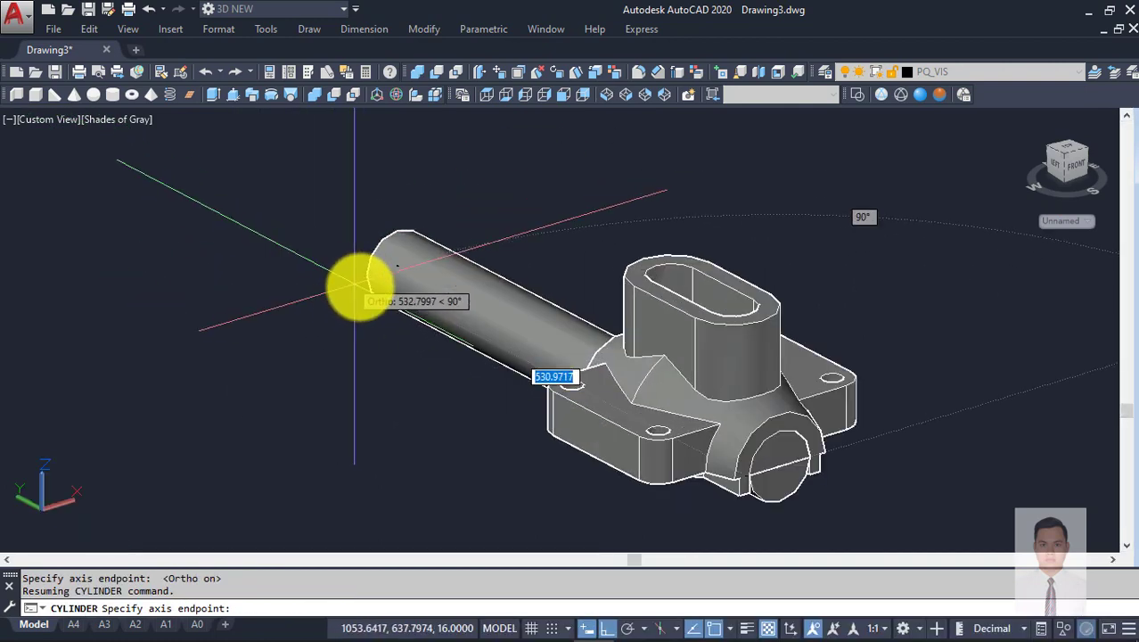
{"action": "scroll", "coordinate": [368, 278], "scroll_direction": "down", "scroll_amount": 3}
{"action": "scroll", "coordinate": [356, 281], "scroll_direction": "down", "scroll_amount": 1}
{"action": "left_click", "coordinate": [346, 269]}
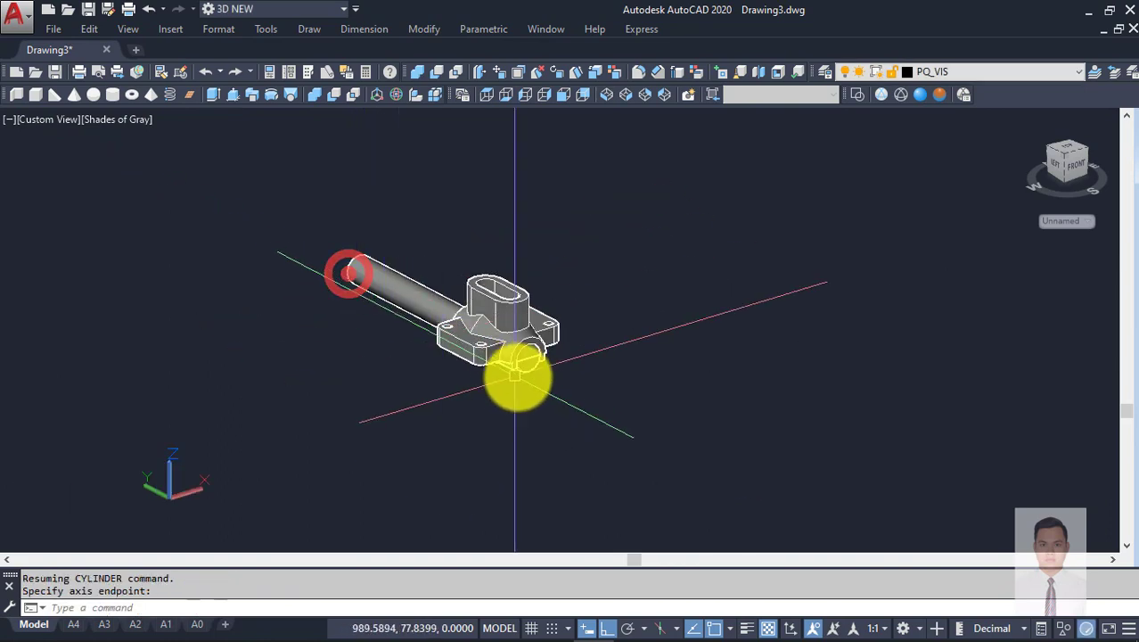
Step: Subtract the cylinder from the housing to cut the half-round bore
{"action": "scroll", "coordinate": [570, 383], "scroll_direction": "up", "scroll_amount": 3}
{"action": "type", "text": "su"}
{"action": "key", "text": "Return"}
{"action": "left_click", "coordinate": [584, 337]}
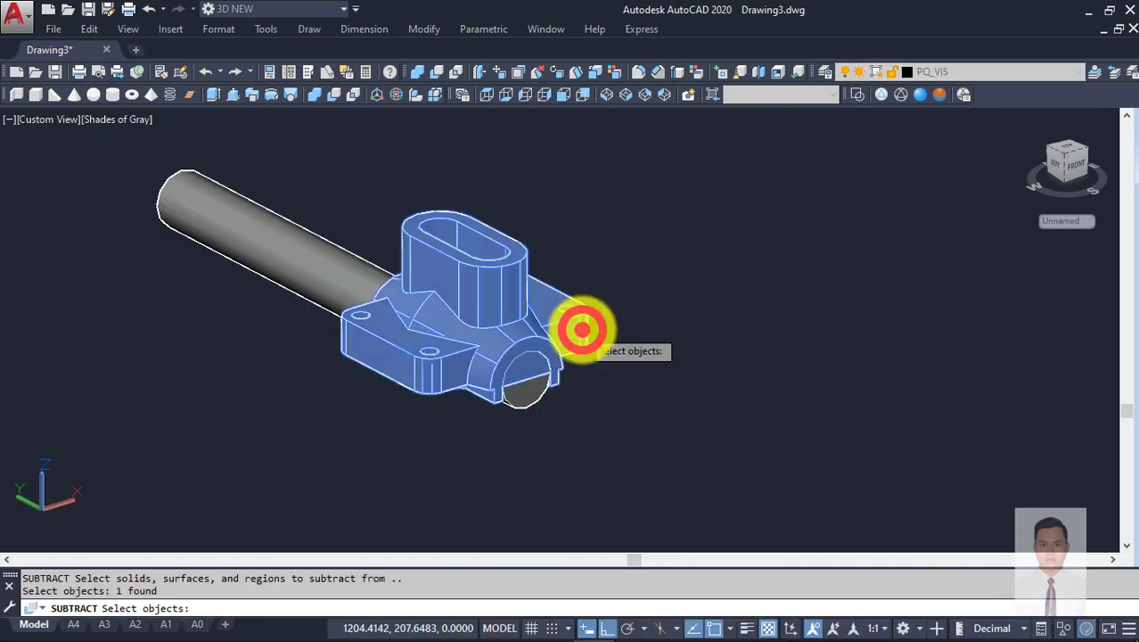
{"action": "key", "text": "Return"}
{"action": "left_click", "coordinate": [609, 396]}
{"action": "left_click", "coordinate": [426, 257]}
{"action": "key", "text": "Return"}
{"action": "mouse_move", "coordinate": [426, 257]}
{"action": "middle_mouse_down", "text": "shift"}
{"action": "mouse_move", "coordinate": [483, 387]}
{"action": "mouse_move", "coordinate": [430, 289]}
{"action": "mouse_move", "coordinate": [457, 295]}
{"action": "mouse_move", "coordinate": [387, 411]}
{"action": "mouse_move", "coordinate": [579, 414]}
{"action": "mouse_move", "coordinate": [491, 371]}
{"action": "mouse_move", "coordinate": [605, 353]}
{"action": "mouse_move", "coordinate": [470, 321]}
{"action": "mouse_move", "coordinate": [606, 262]}
{"action": "mouse_move", "coordinate": [587, 369]}
{"action": "mouse_move", "coordinate": [587, 353]}
{"action": "middle_mouse_up", "text": "shift"}
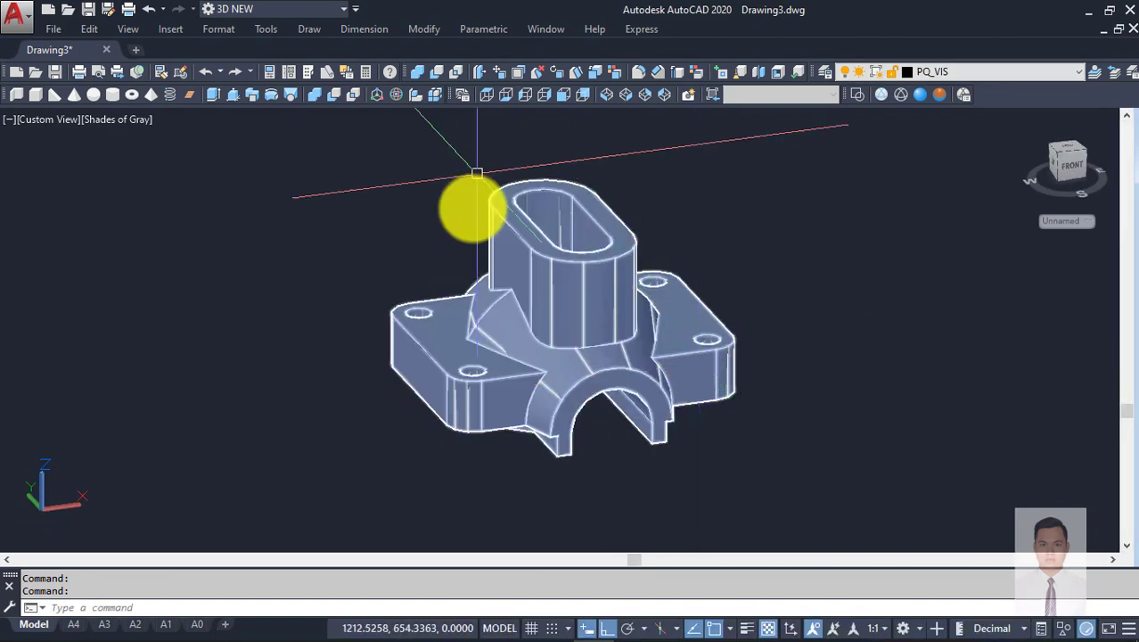
Step: Switch the isoplane to top and recentre the finished housing in the view
{"action": "key", "text": "F5"}
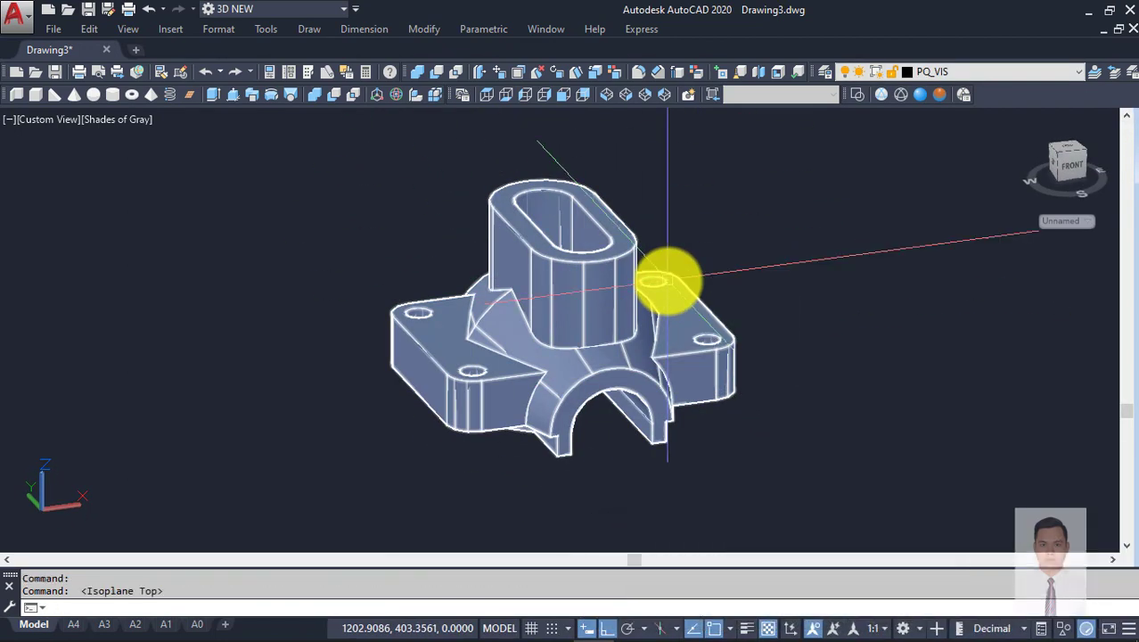
{"action": "scroll", "coordinate": [624, 285], "scroll_direction": "down", "scroll_amount": 2}
{"action": "scroll", "coordinate": [655, 307], "scroll_direction": "down", "scroll_amount": 4}
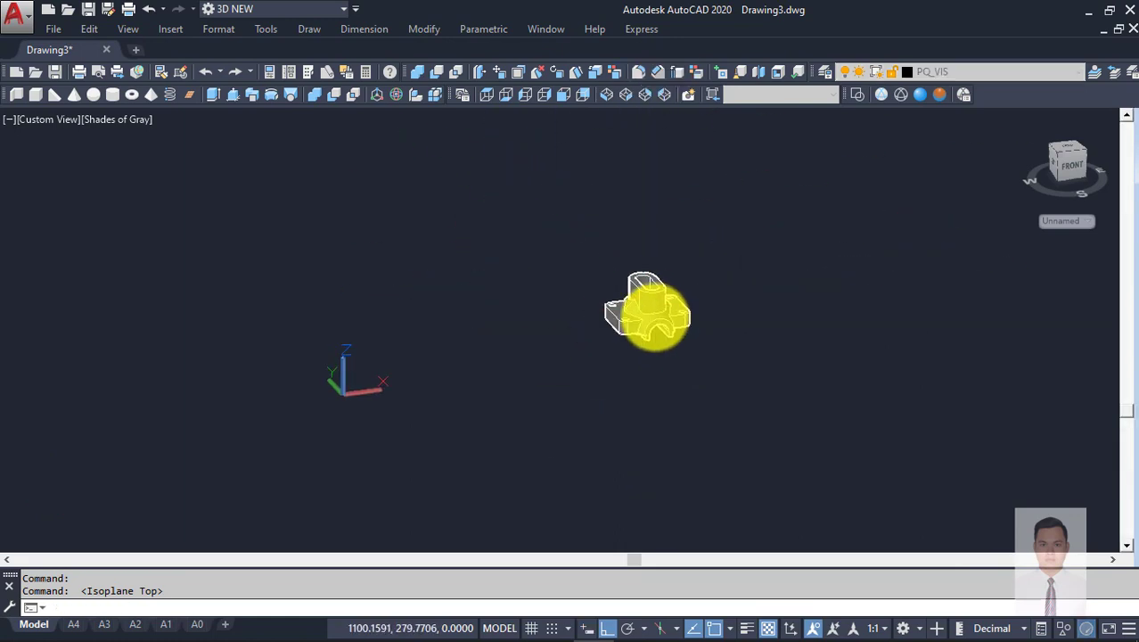
{"action": "scroll", "coordinate": [693, 298], "scroll_direction": "up", "scroll_amount": 3}
{"action": "middle_click_drag", "start_coordinate": [640, 326], "coordinate": [621, 331]}
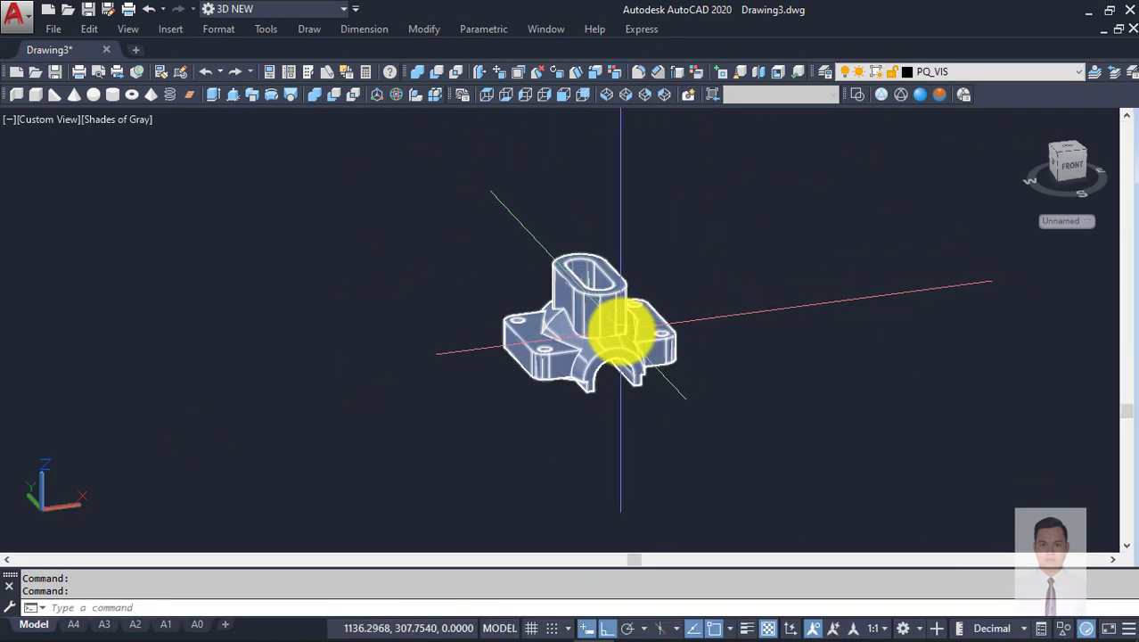
{"action": "scroll", "coordinate": [625, 316], "scroll_direction": "up", "scroll_amount": 2}
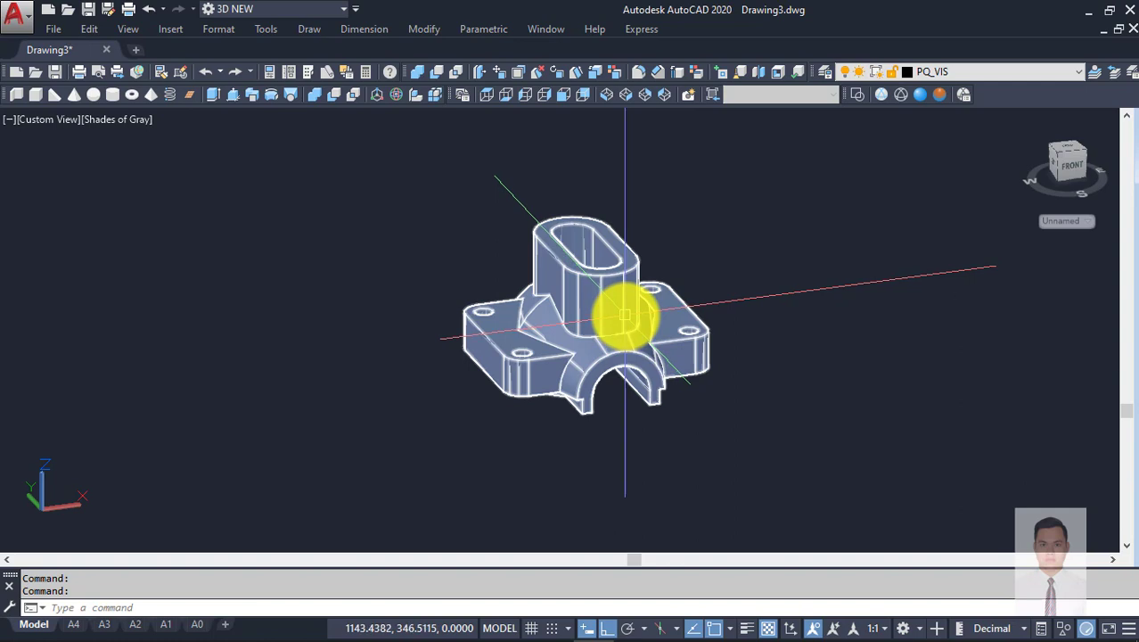
{"action": "middle_click_drag", "start_coordinate": [625, 316], "coordinate": [649, 357], "text": "shift"}
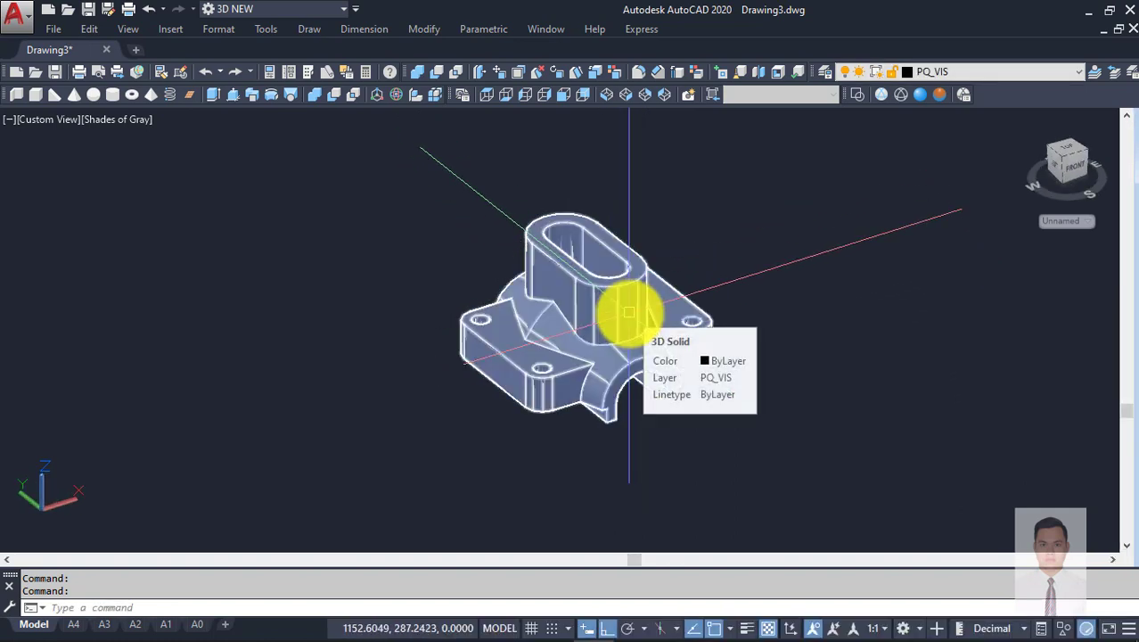
Step: Orbit through left-front, front and isometric views, then bring up Save Drawing As
{"action": "scroll", "coordinate": [628, 312], "scroll_direction": "up", "scroll_amount": 3}
{"action": "scroll", "coordinate": [633, 307], "scroll_direction": "down", "scroll_amount": 3}
{"action": "middle_click_drag", "start_coordinate": [632, 307], "coordinate": [644, 306], "text": "shift"}
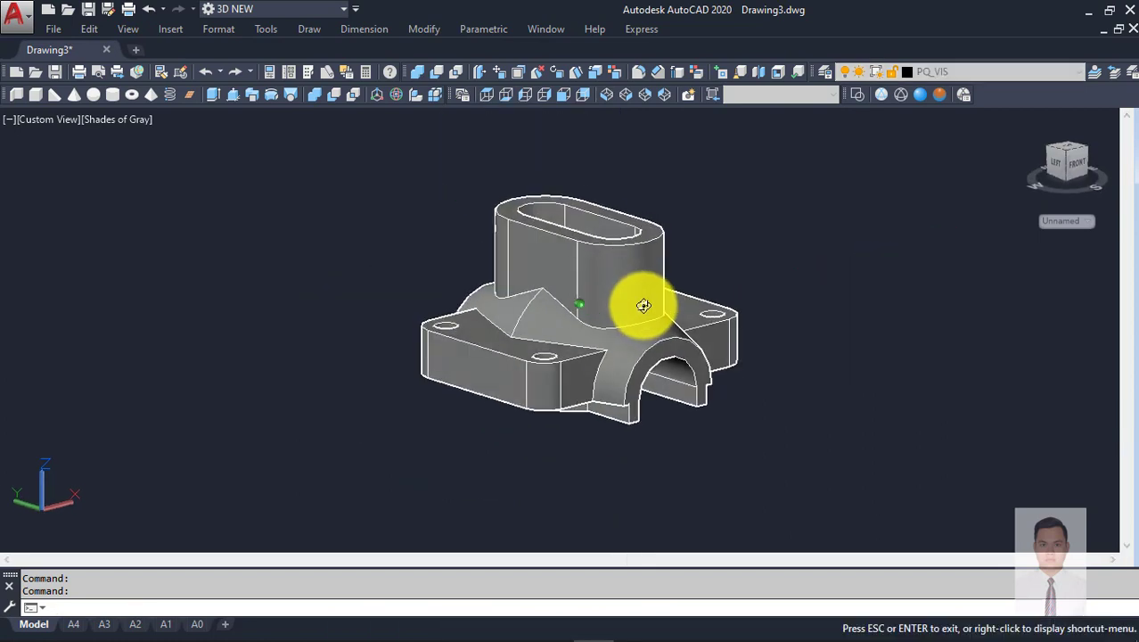
{"action": "mouse_move", "coordinate": [718, 317]}
{"action": "middle_mouse_down", "text": "shift"}
{"action": "mouse_move", "coordinate": [609, 234]}
{"action": "mouse_move", "coordinate": [635, 206]}
{"action": "mouse_move", "coordinate": [656, 336]}
{"action": "mouse_move", "coordinate": [684, 319]}
{"action": "middle_mouse_up", "text": "shift"}
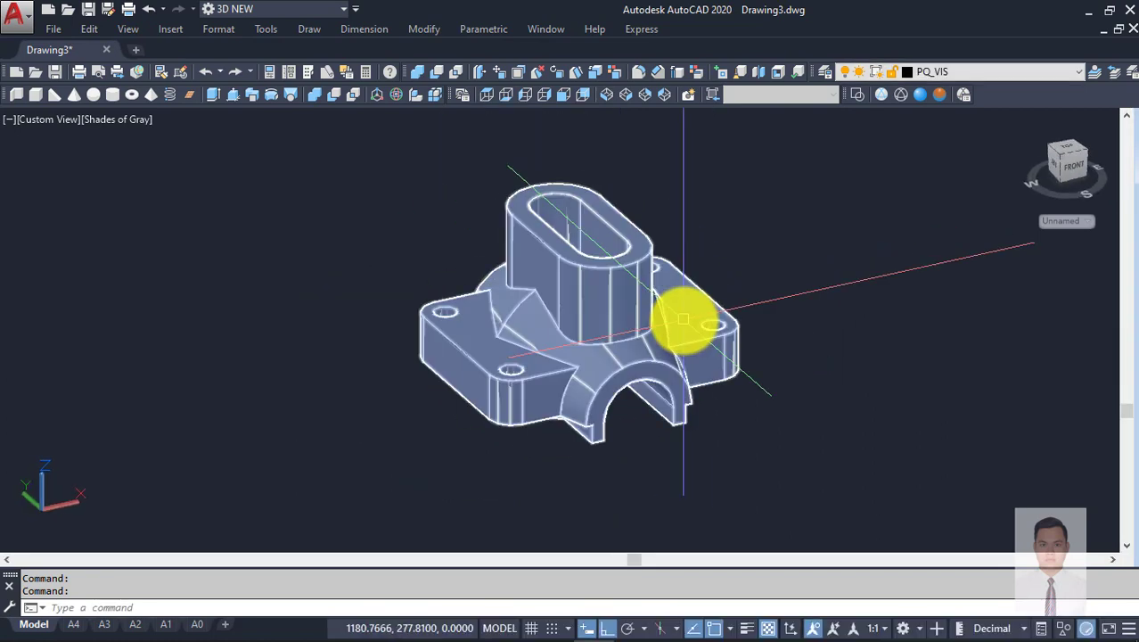
{"action": "mouse_move", "coordinate": [758, 298]}
{"action": "middle_mouse_down", "text": "shift"}
{"action": "mouse_move", "coordinate": [763, 285]}
{"action": "mouse_move", "coordinate": [676, 277]}
{"action": "mouse_move", "coordinate": [663, 320]}
{"action": "mouse_move", "coordinate": [670, 295]}
{"action": "middle_mouse_up", "text": "shift"}
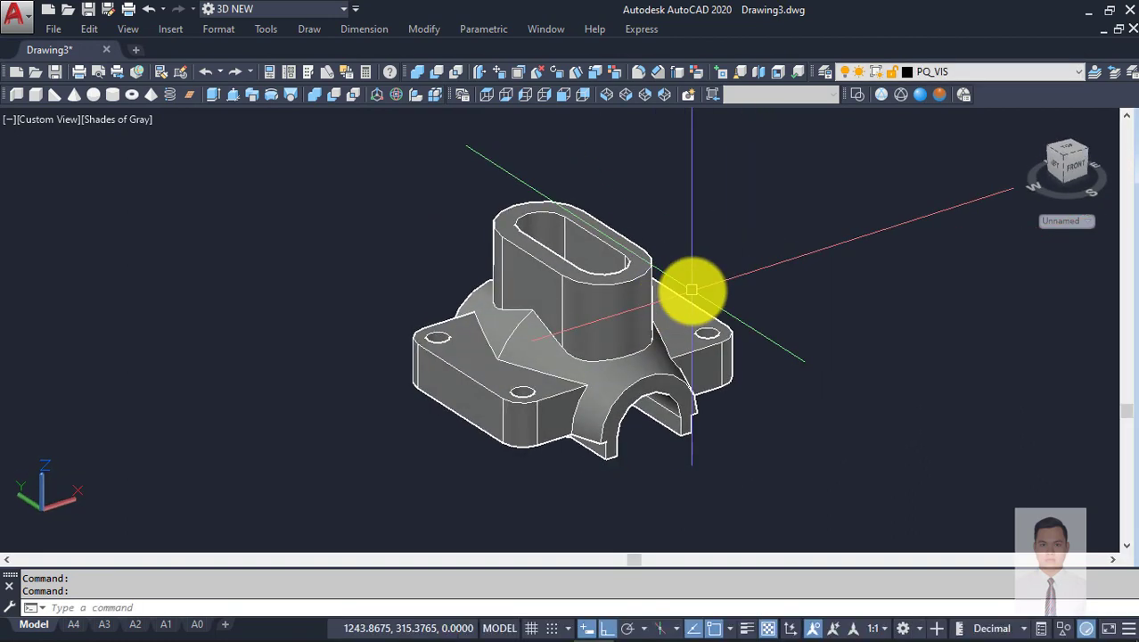
{"action": "key", "text": "ctrl+s"}
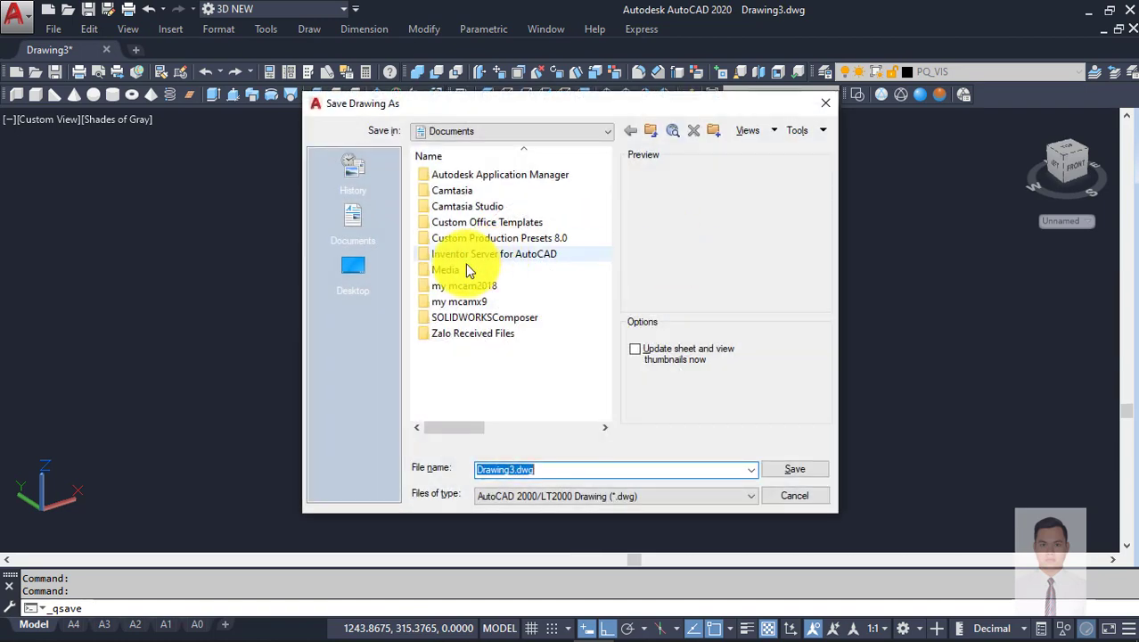
Step: Save the drawing to the Desktop as BT1.dwg and close it
{"action": "left_click", "coordinate": [339, 257]}
{"action": "type", "text": "BT1"}
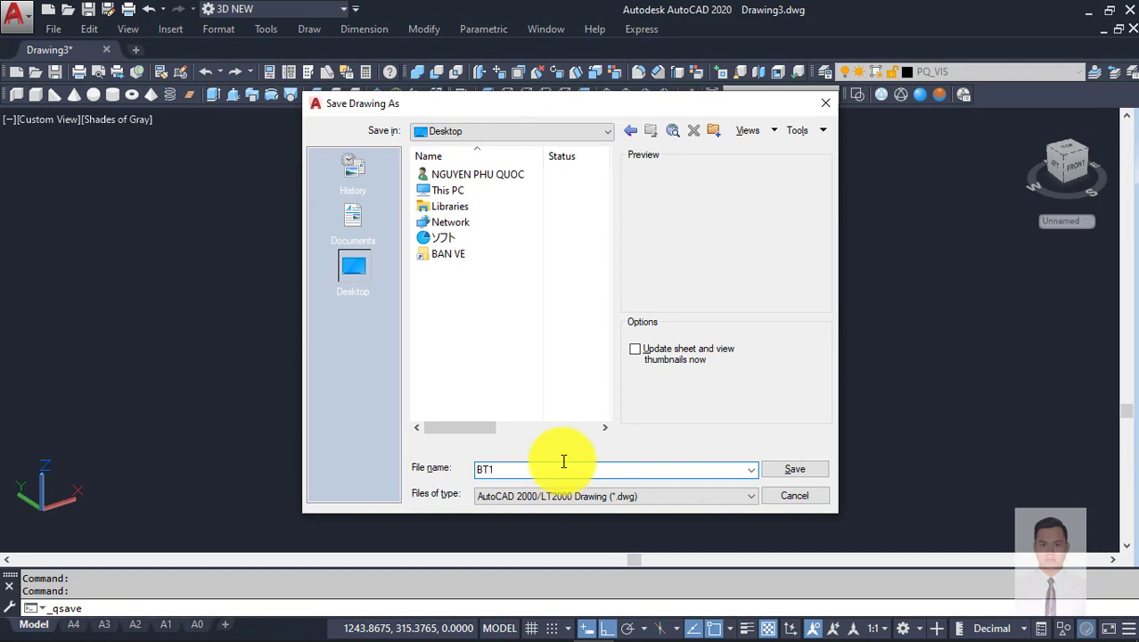
{"action": "left_click", "coordinate": [766, 470]}
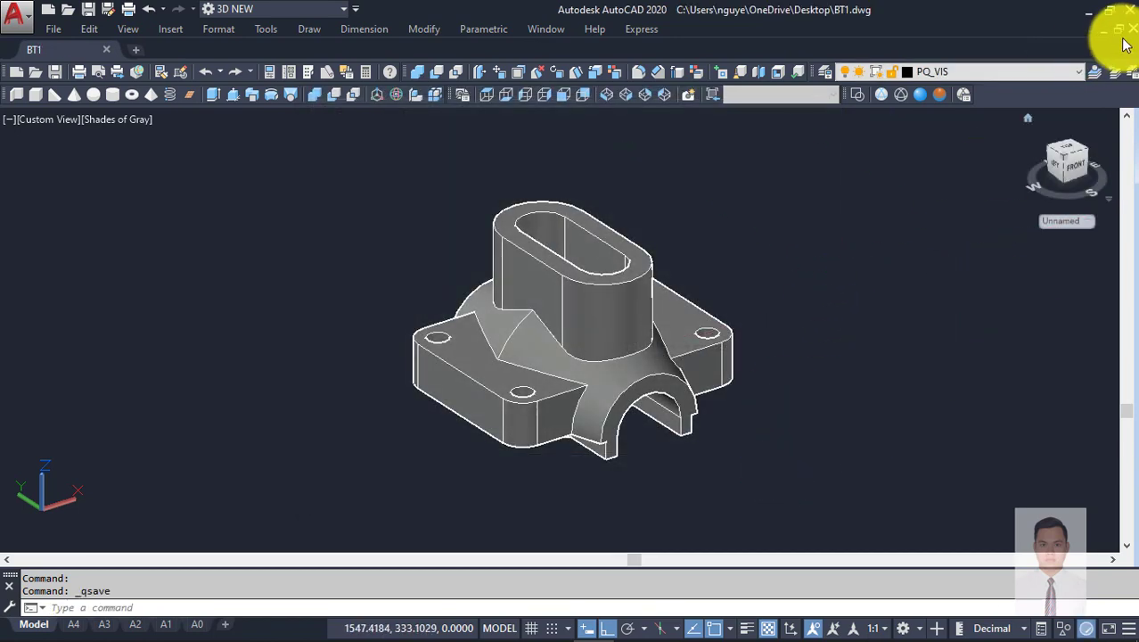
{"action": "left_click", "coordinate": [1132, 32]}
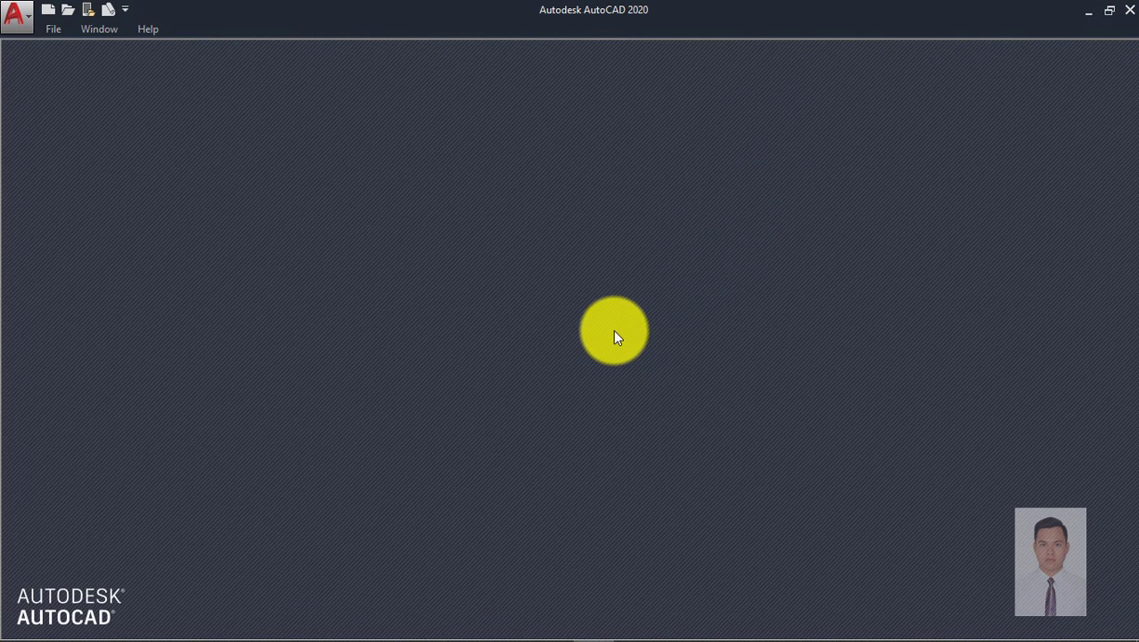
Step: Start a new drawing from Tcvn.dwt and scroll the exercise PDF to page 2's flanged housing
{"action": "key", "text": "ctrl+n"}
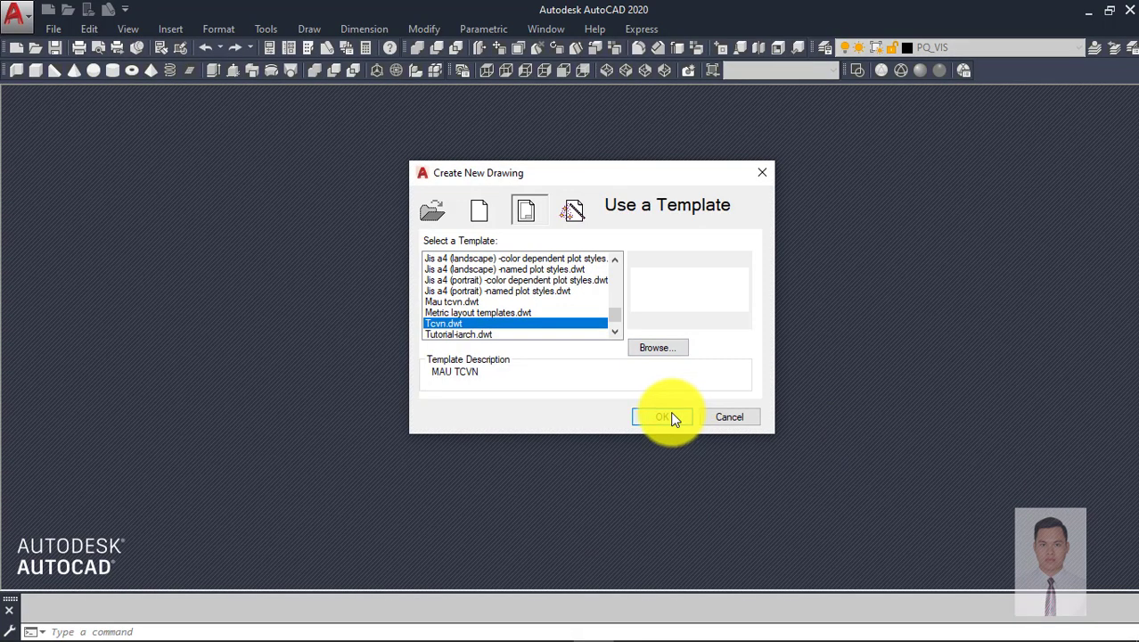
{"action": "left_click", "coordinate": [670, 416]}
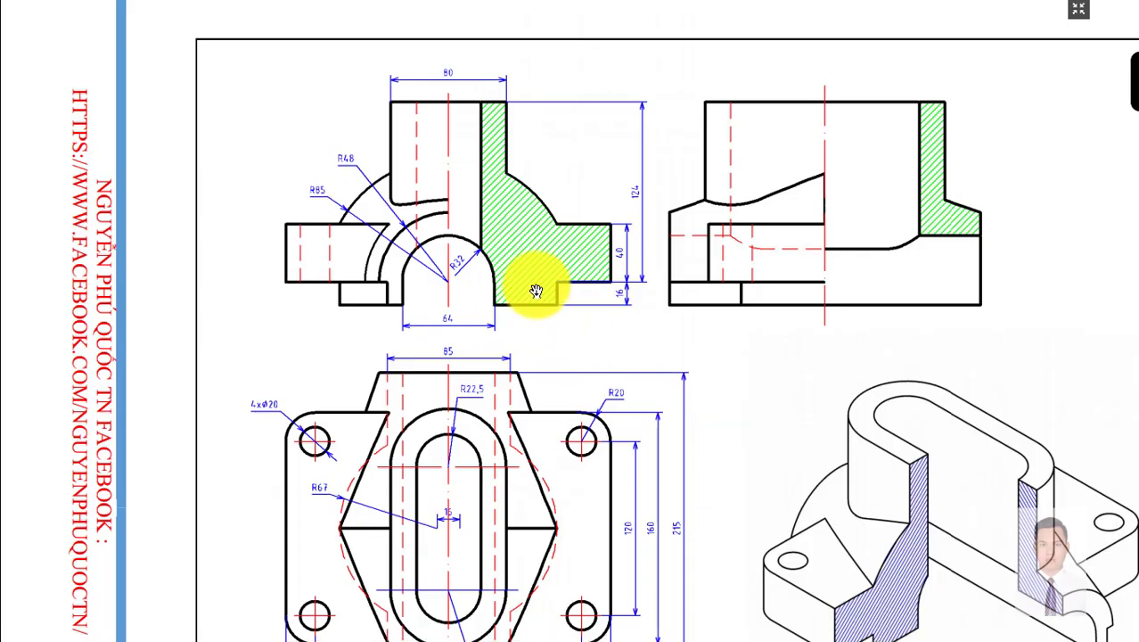
{"action": "scroll", "coordinate": [734, 280], "scroll_direction": "down", "scroll_amount": 3}
{"action": "scroll", "coordinate": [734, 280], "scroll_direction": "down", "scroll_amount": 5}
{"action": "left_click", "coordinate": [798, 276]}
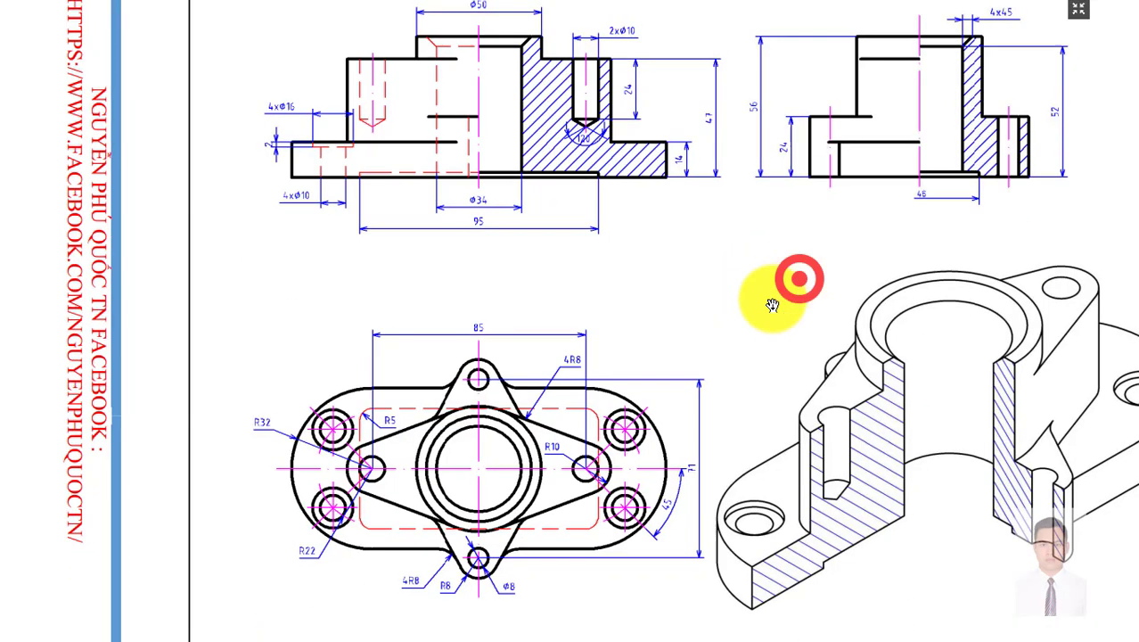
{"action": "left_click_drag", "start_coordinate": [650, 343], "coordinate": [664, 327]}
Step: Pan and zoom the PDF to frame the front and side section views
{"action": "scroll", "coordinate": [667, 317], "scroll_direction": "down", "scroll_amount": 1, "text": "ctrl"}
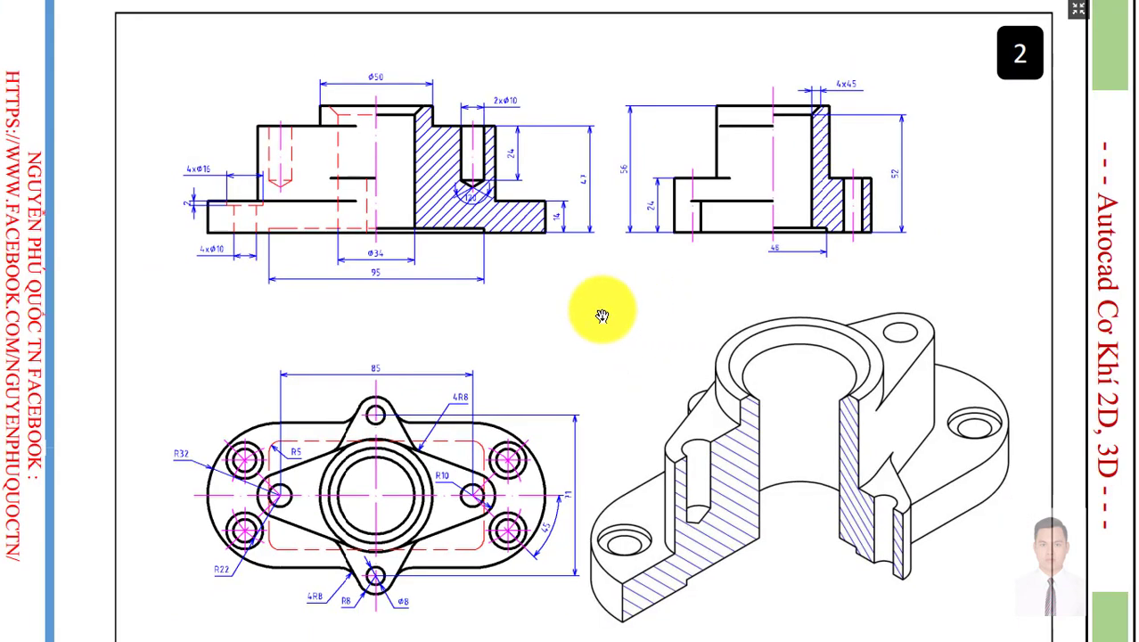
{"action": "left_click_drag", "start_coordinate": [501, 297], "coordinate": [605, 272]}
{"action": "scroll", "coordinate": [495, 178], "scroll_direction": "up", "scroll_amount": 1, "text": "ctrl"}
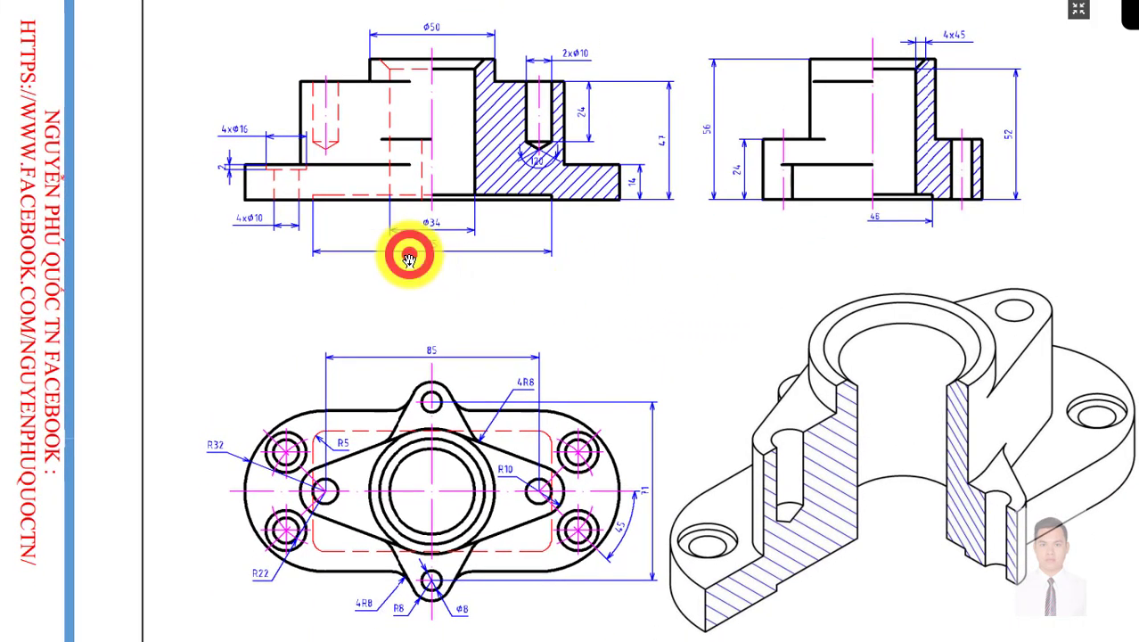
{"action": "left_click_drag", "start_coordinate": [409, 258], "coordinate": [399, 242]}
{"action": "scroll", "coordinate": [398, 220], "scroll_direction": "up", "scroll_amount": 1, "text": "ctrl"}
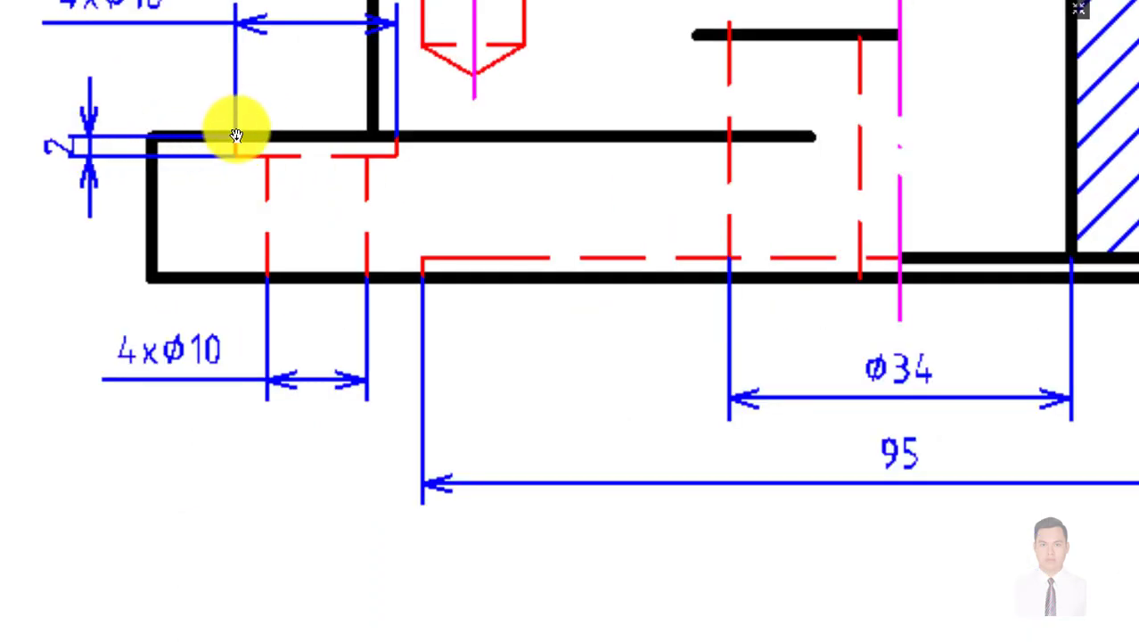
{"action": "left_click", "coordinate": [529, 351]}
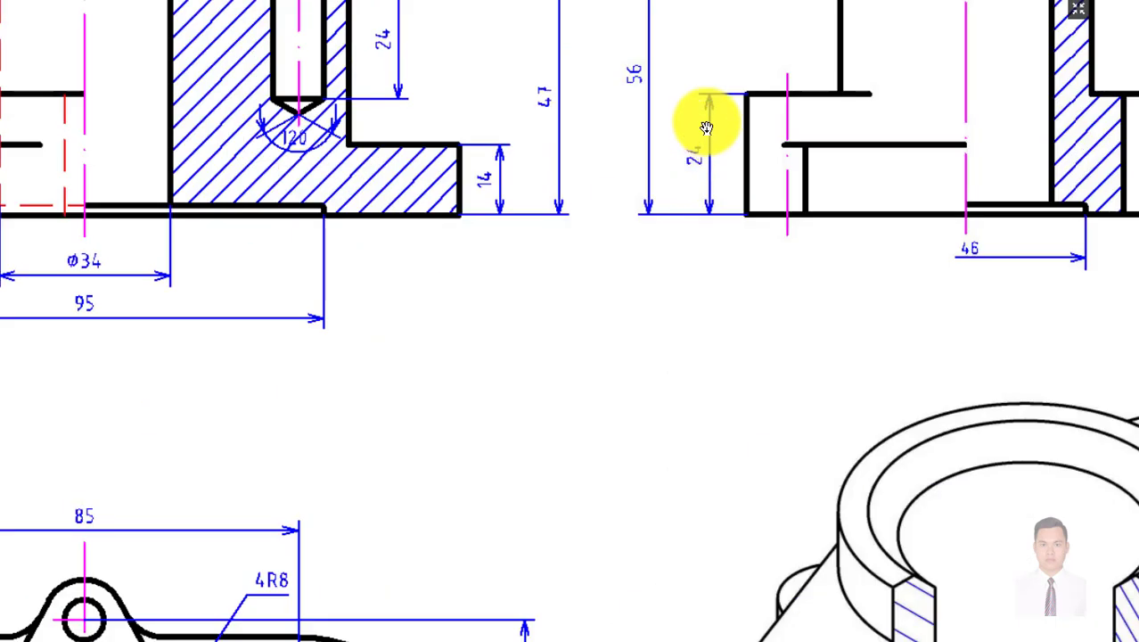
{"action": "left_click", "coordinate": [615, 280]}
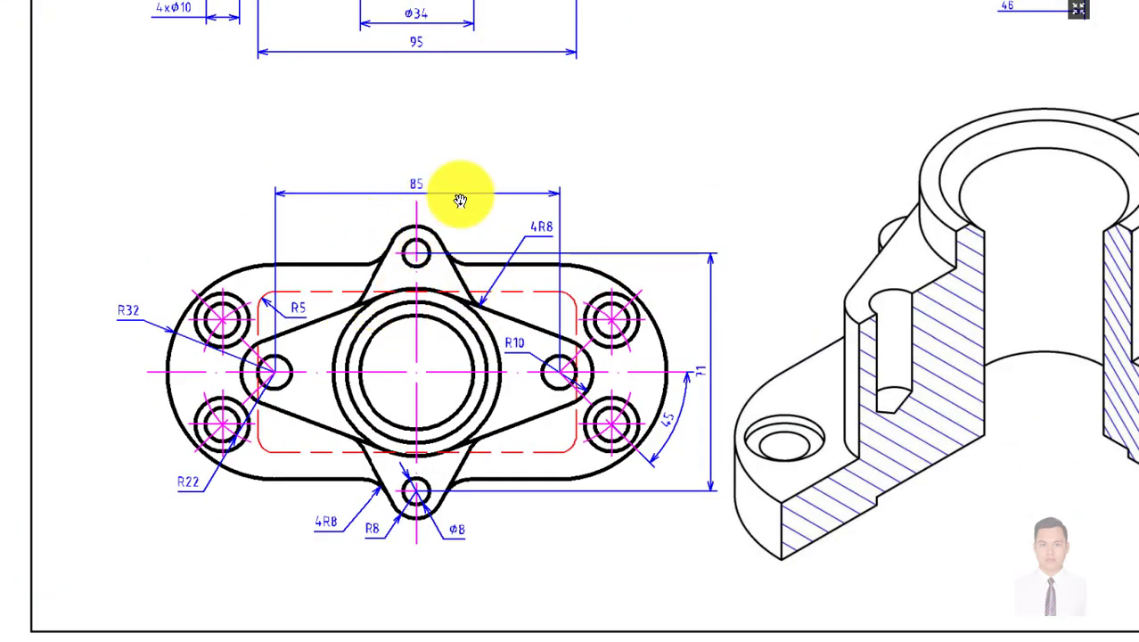
{"action": "middle_click_drag", "start_coordinate": [520, 203], "coordinate": [488, 231]}
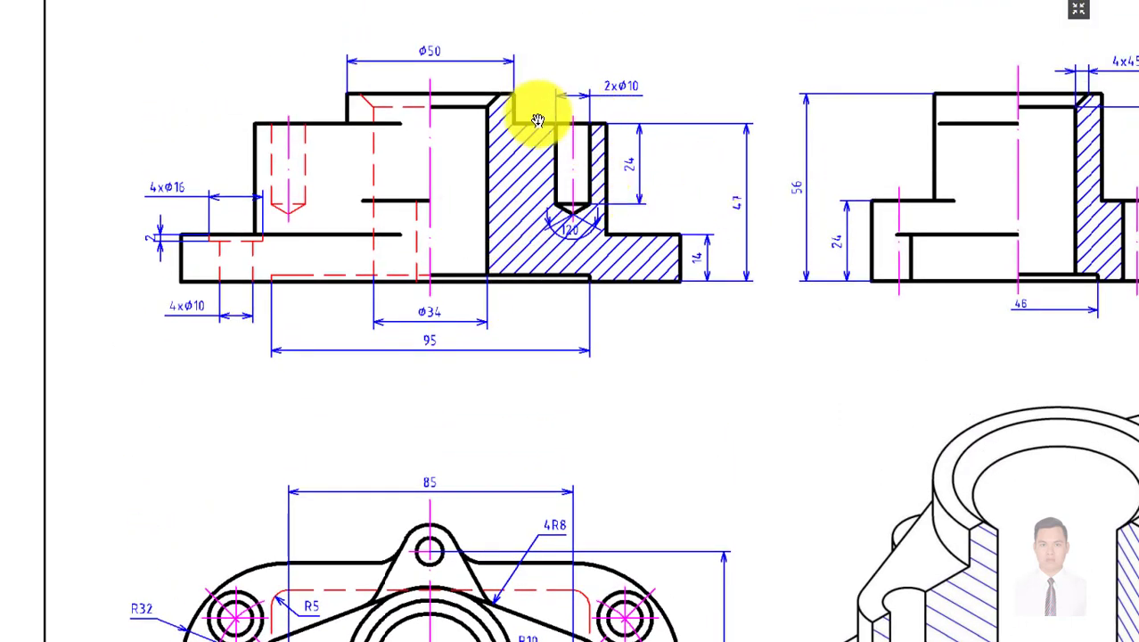
{"action": "middle_click_drag", "start_coordinate": [656, 359], "coordinate": [528, 274]}
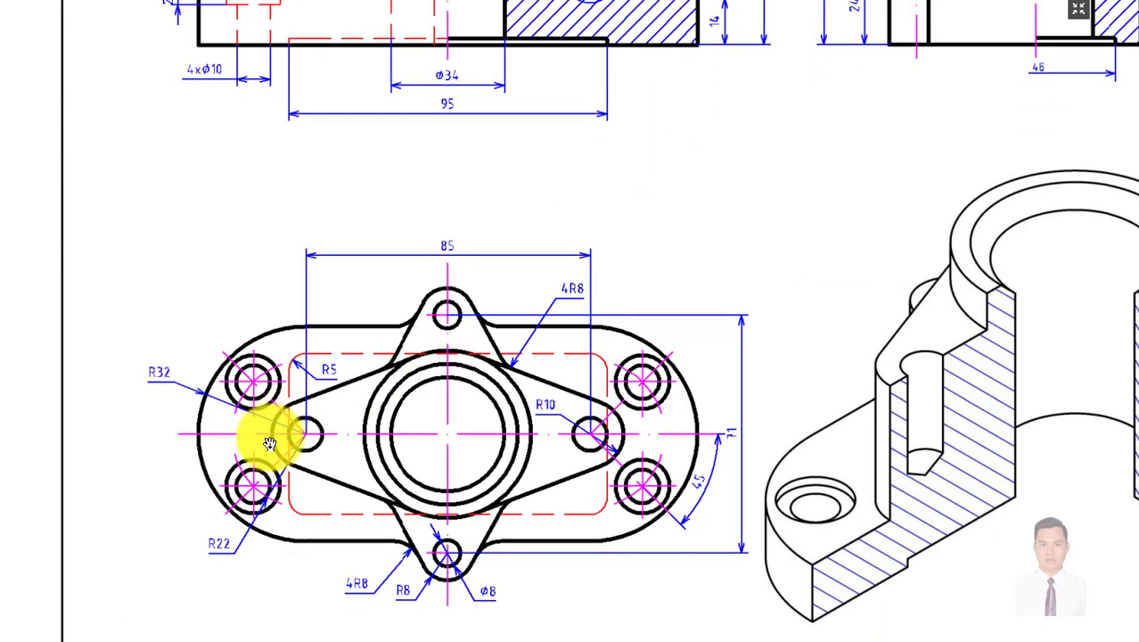
{"action": "middle_click_drag", "start_coordinate": [495, 244], "coordinate": [508, 472]}
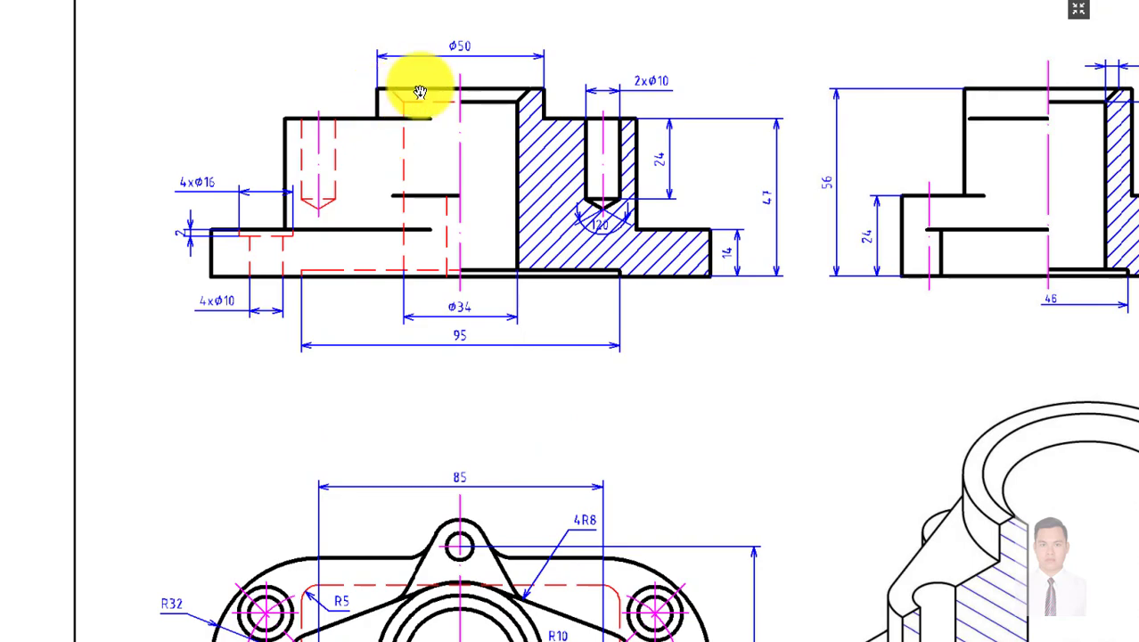
{"action": "middle_click_drag", "start_coordinate": [491, 230], "coordinate": [493, 49]}
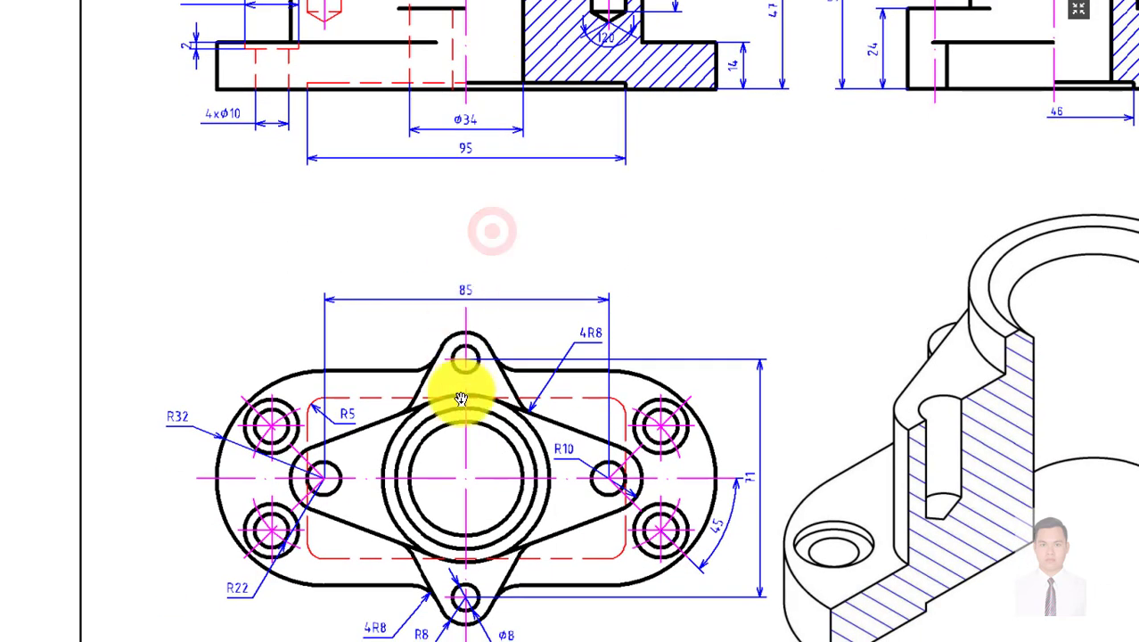
{"action": "middle_click_drag", "start_coordinate": [476, 157], "coordinate": [458, 209]}
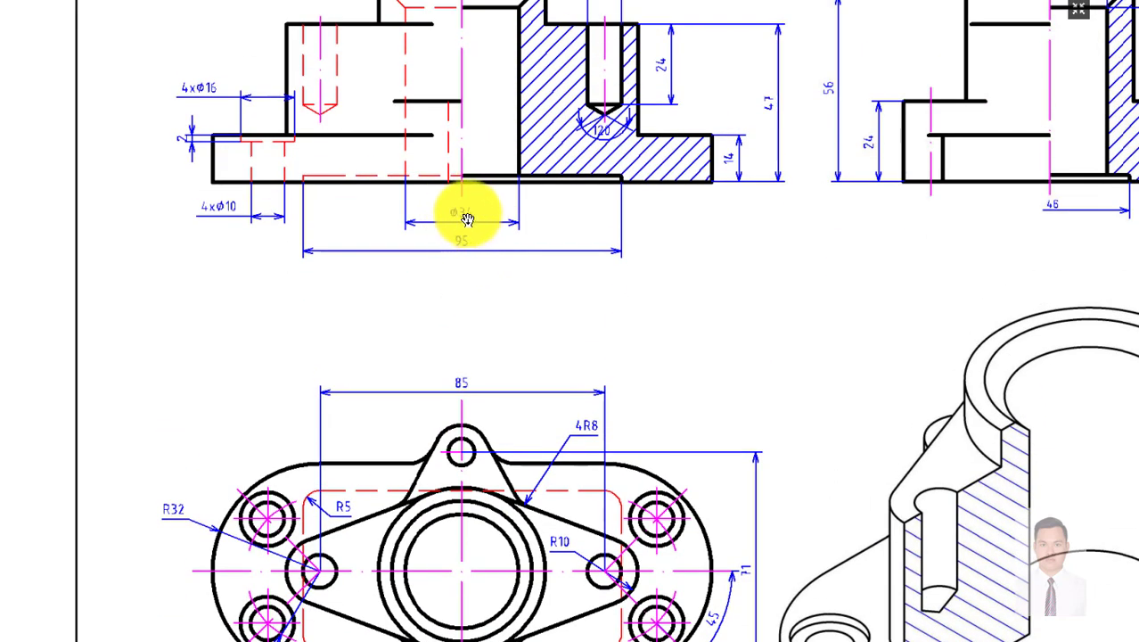
{"action": "mouse_move", "coordinate": [712, 209]}
{"action": "middle_mouse_down"}
{"action": "mouse_move", "coordinate": [495, 339]}
{"action": "mouse_move", "coordinate": [631, 254]}
{"action": "middle_mouse_up"}
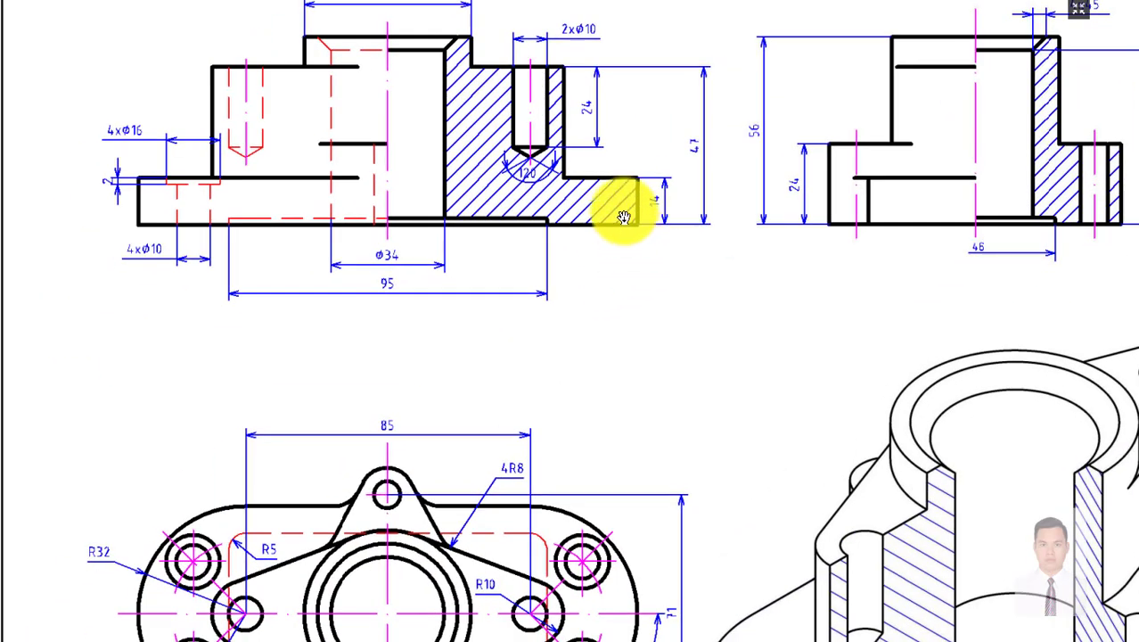
{"action": "middle_click_drag", "start_coordinate": [464, 189], "coordinate": [515, 212]}
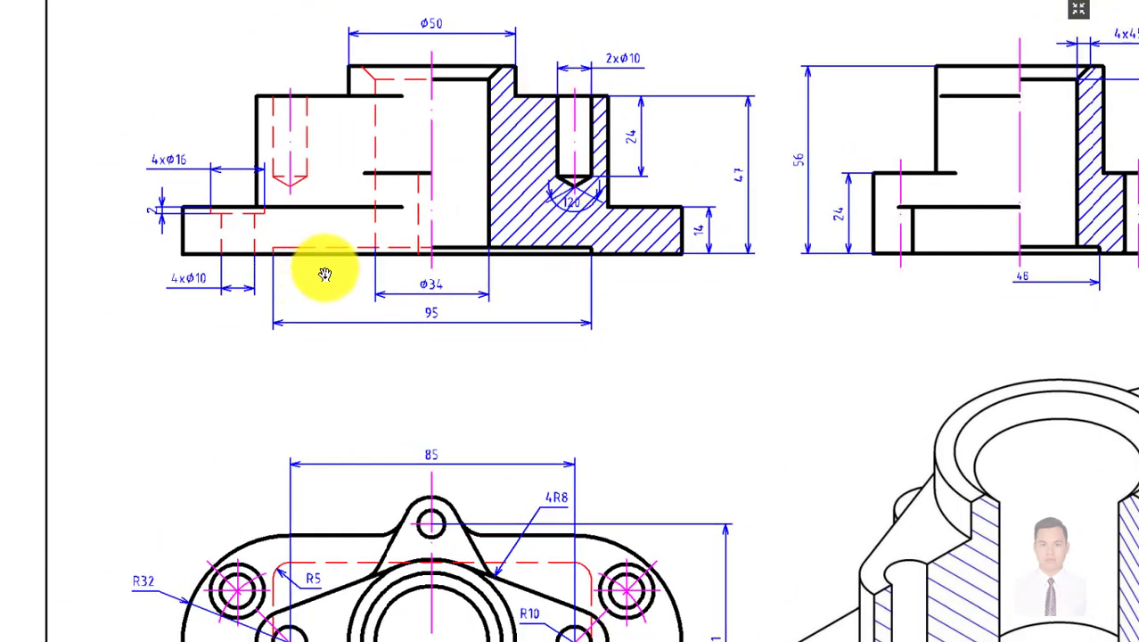
Step: Pan across to the top view's 95 and Ø34 dimensions and the isometric section
{"action": "scroll", "coordinate": [405, 254], "scroll_direction": "up", "scroll_amount": 2}
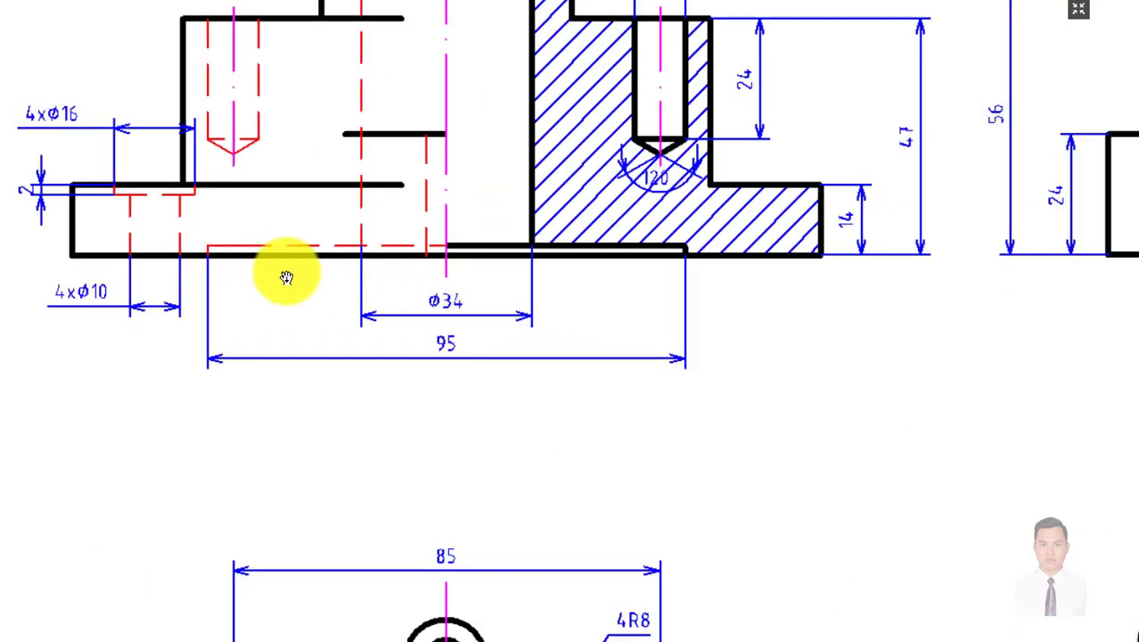
{"action": "scroll", "coordinate": [386, 355], "scroll_direction": "down", "scroll_amount": 2, "text": "ctrl"}
{"action": "scroll", "coordinate": [381, 351], "scroll_direction": "down", "scroll_amount": 3}
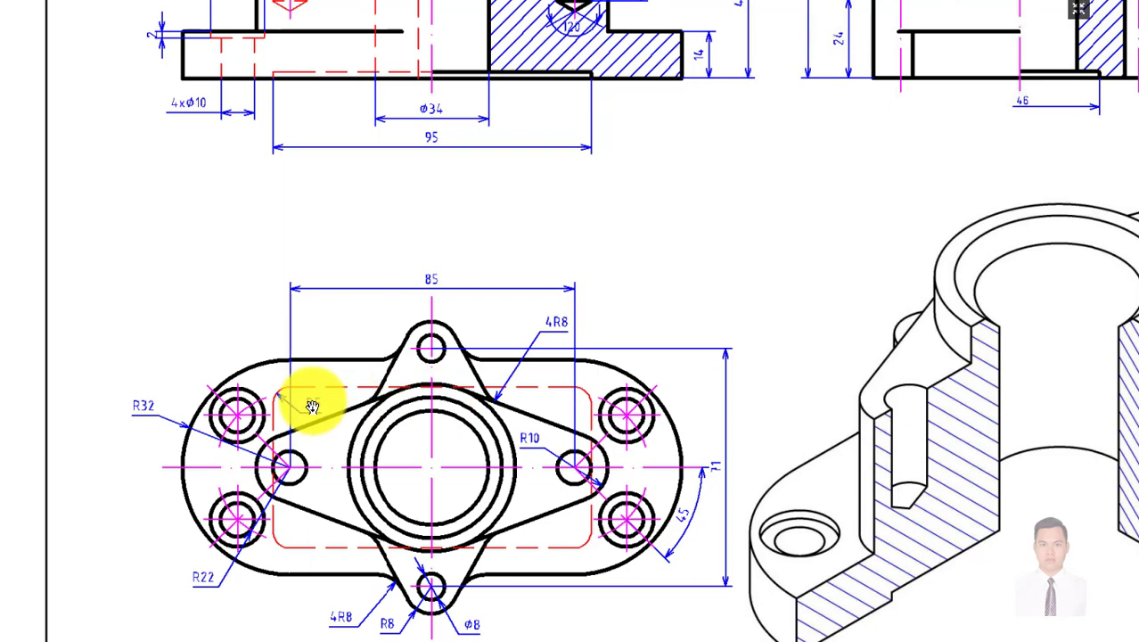
{"action": "middle_click_drag", "start_coordinate": [386, 120], "coordinate": [386, 204]}
{"action": "scroll", "coordinate": [385, 185], "scroll_direction": "up", "scroll_amount": 2}
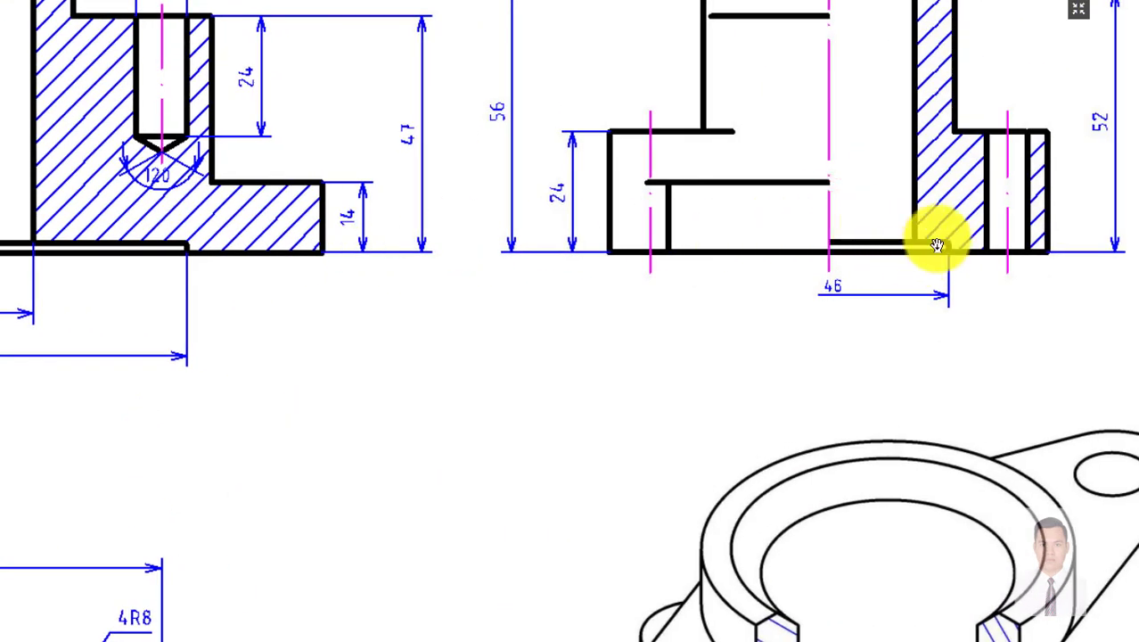
{"action": "middle_click_drag", "start_coordinate": [348, 303], "coordinate": [820, 309]}
{"action": "scroll", "coordinate": [245, 255], "scroll_direction": "up", "scroll_amount": 3}
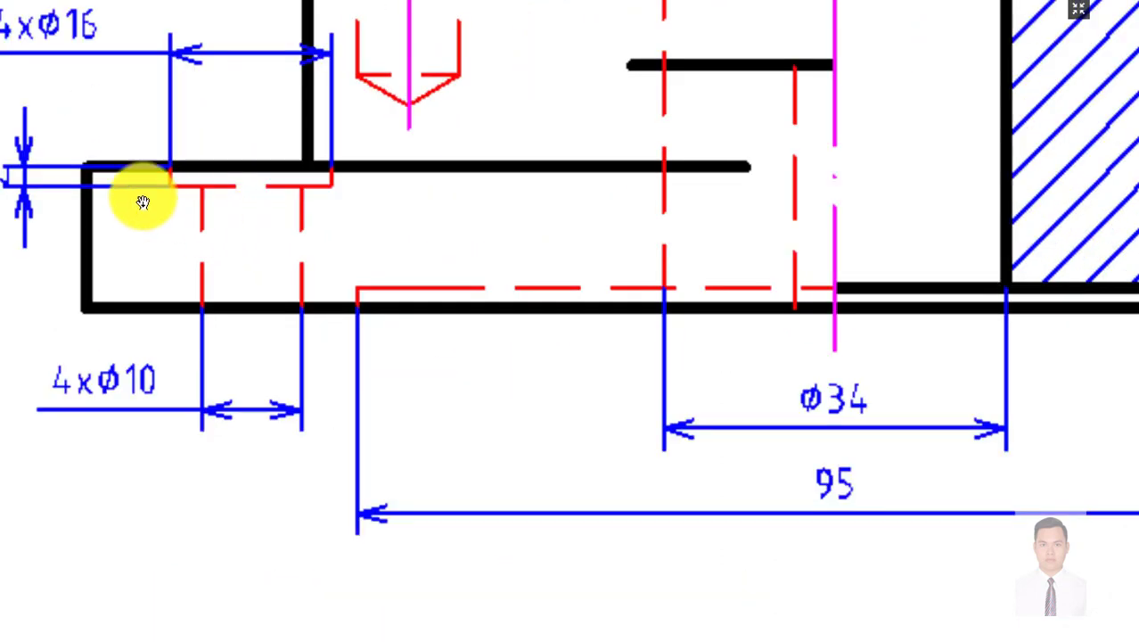
{"action": "middle_click_drag", "start_coordinate": [120, 204], "coordinate": [258, 244]}
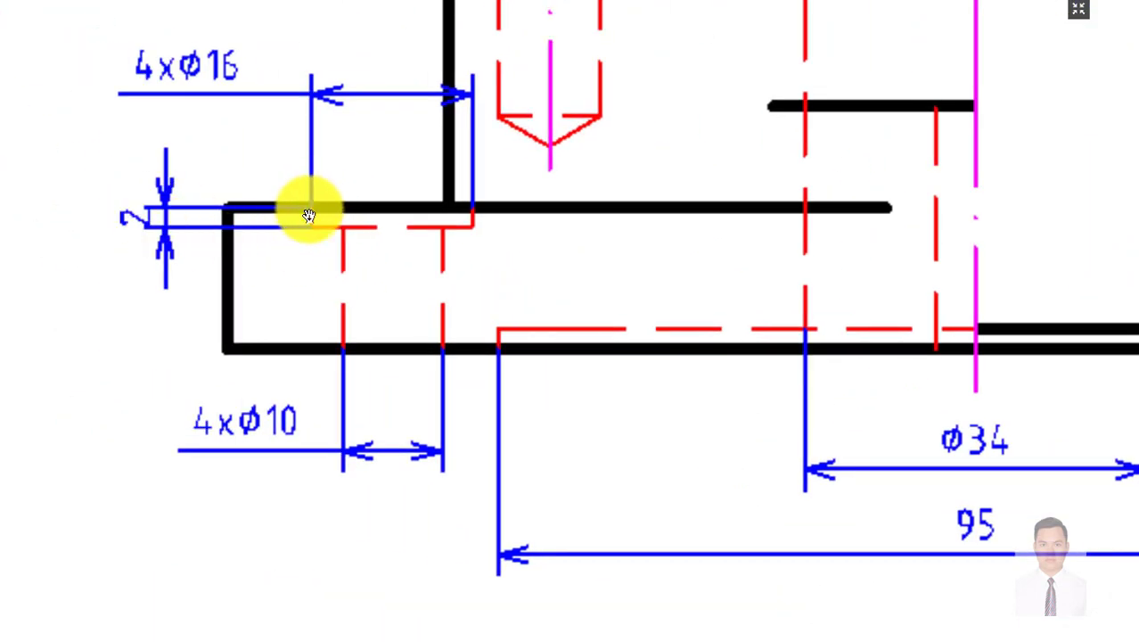
{"action": "scroll", "coordinate": [609, 259], "scroll_direction": "down", "scroll_amount": 3}
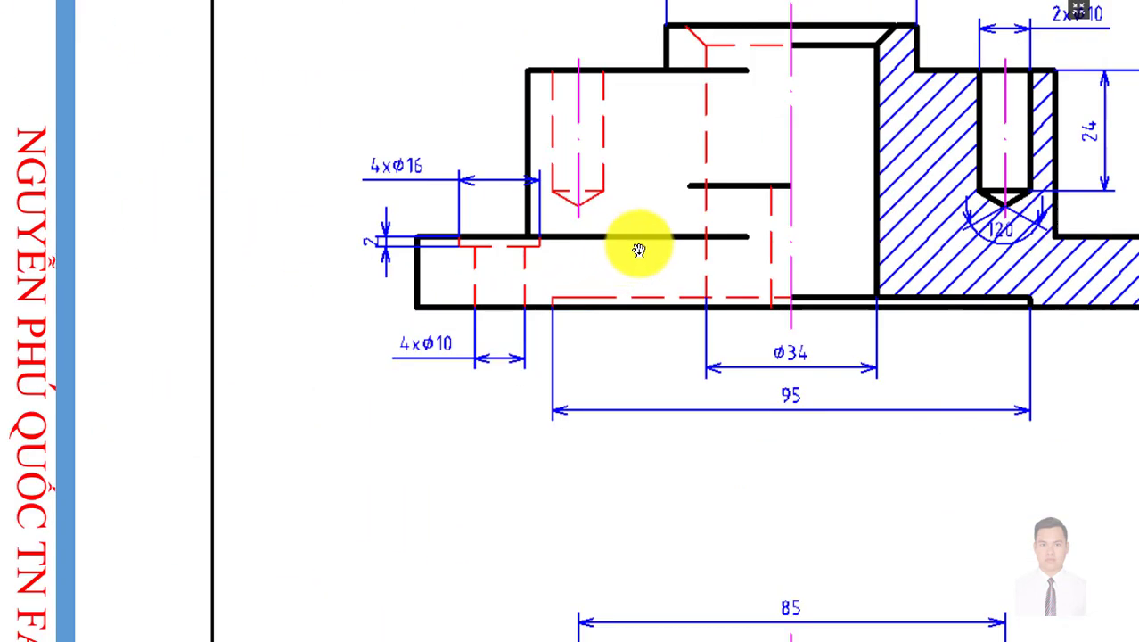
{"action": "scroll", "coordinate": [639, 250], "scroll_direction": "down", "scroll_amount": 2}
{"action": "mouse_move", "coordinate": [808, 356]}
{"action": "middle_mouse_down"}
{"action": "mouse_move", "coordinate": [730, 239]}
{"action": "mouse_move", "coordinate": [753, 272]}
{"action": "middle_mouse_up"}
{"action": "scroll", "coordinate": [730, 239], "scroll_direction": "down", "scroll_amount": 1}
{"action": "scroll", "coordinate": [752, 265], "scroll_direction": "down", "scroll_amount": 1}
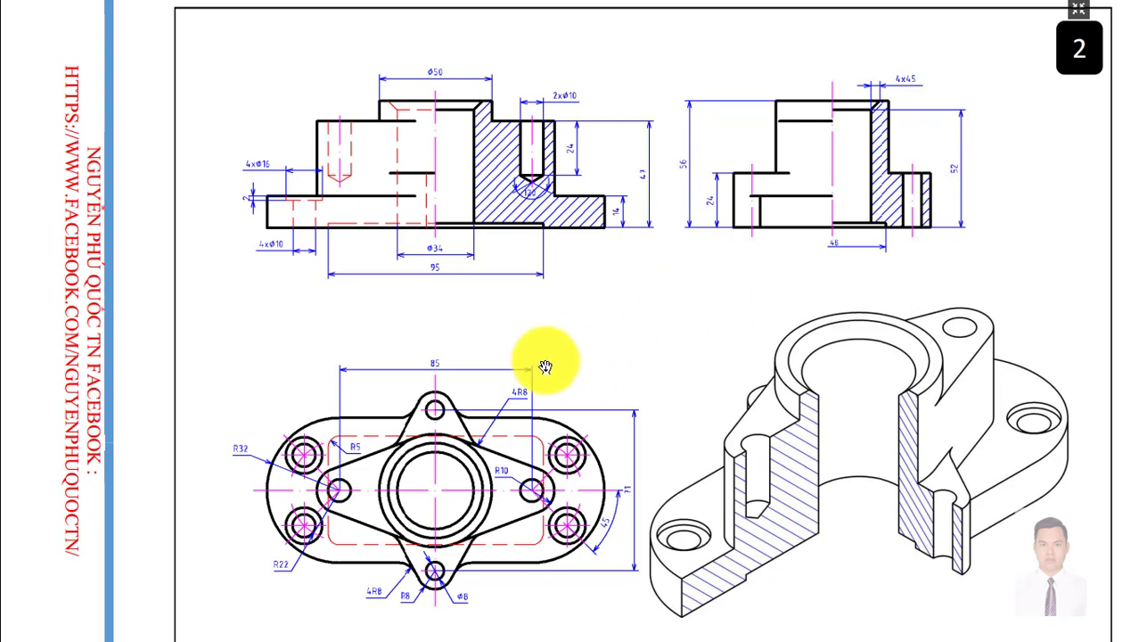
{"action": "left_click_drag", "start_coordinate": [580, 330], "coordinate": [605, 279]}
{"action": "scroll", "coordinate": [442, 458], "scroll_direction": "up", "scroll_amount": 2}
{"action": "left_click_drag", "start_coordinate": [442, 458], "coordinate": [489, 339]}
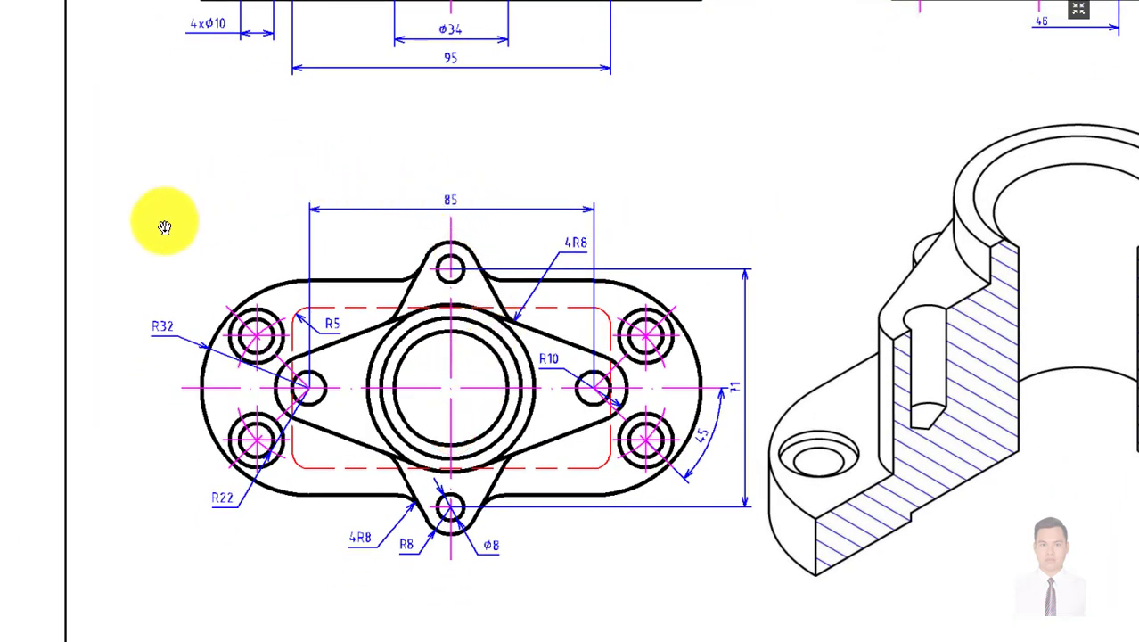
{"action": "left_click_drag", "start_coordinate": [620, 471], "coordinate": [626, 426]}
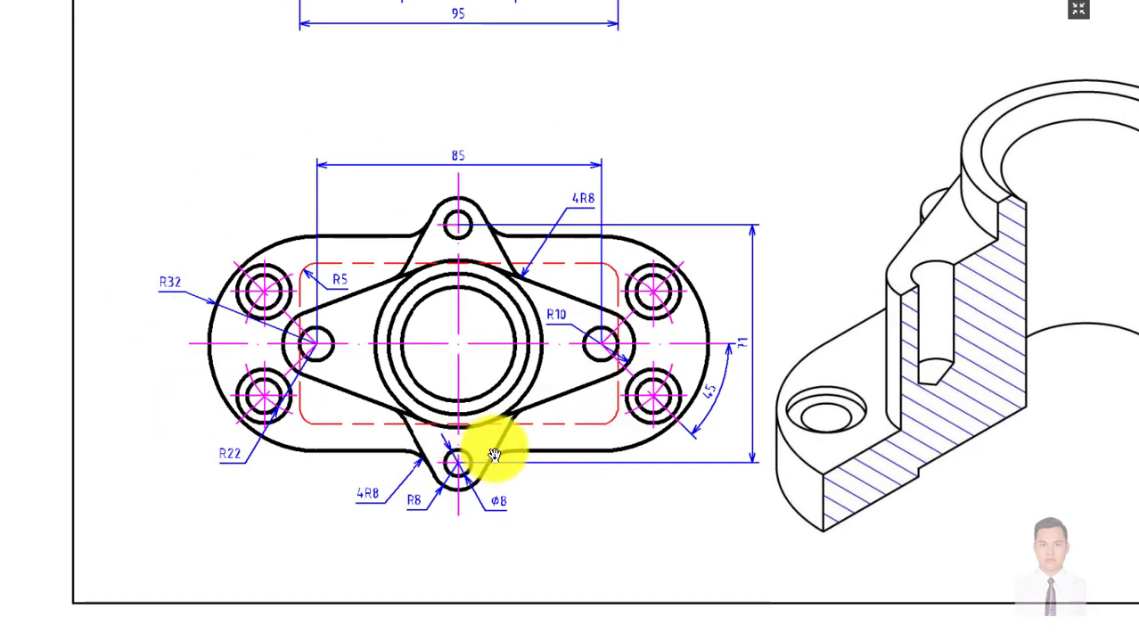
{"action": "scroll", "coordinate": [526, 367], "scroll_direction": "down", "scroll_amount": 2}
{"action": "scroll", "coordinate": [552, 336], "scroll_direction": "up", "scroll_amount": 4}
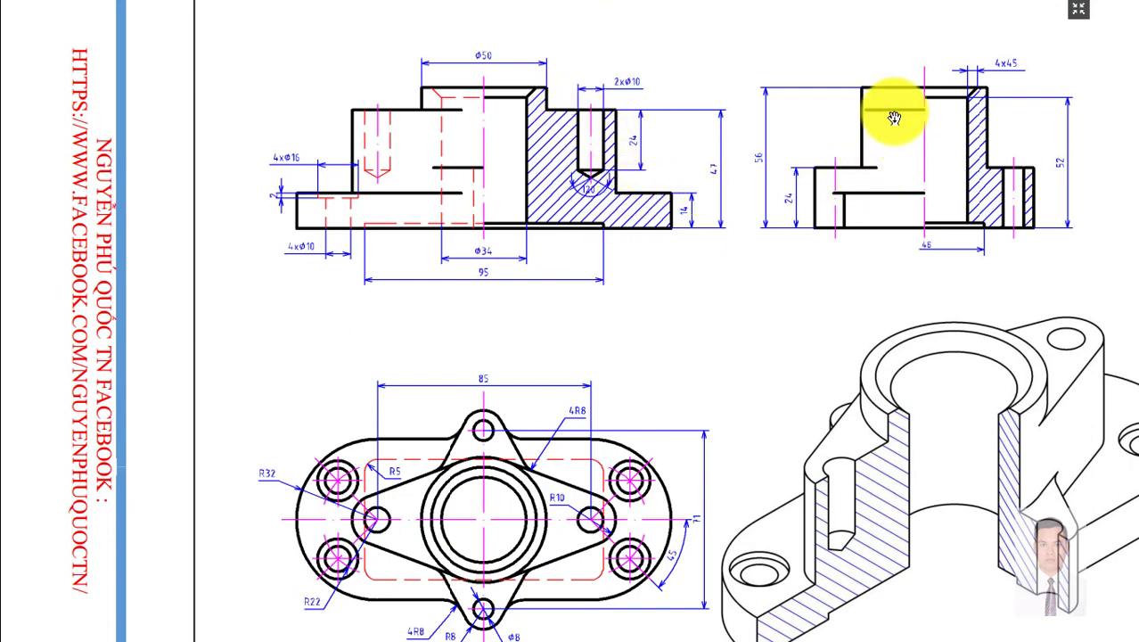
{"action": "scroll", "coordinate": [763, 349], "scroll_direction": "down", "scroll_amount": 1}
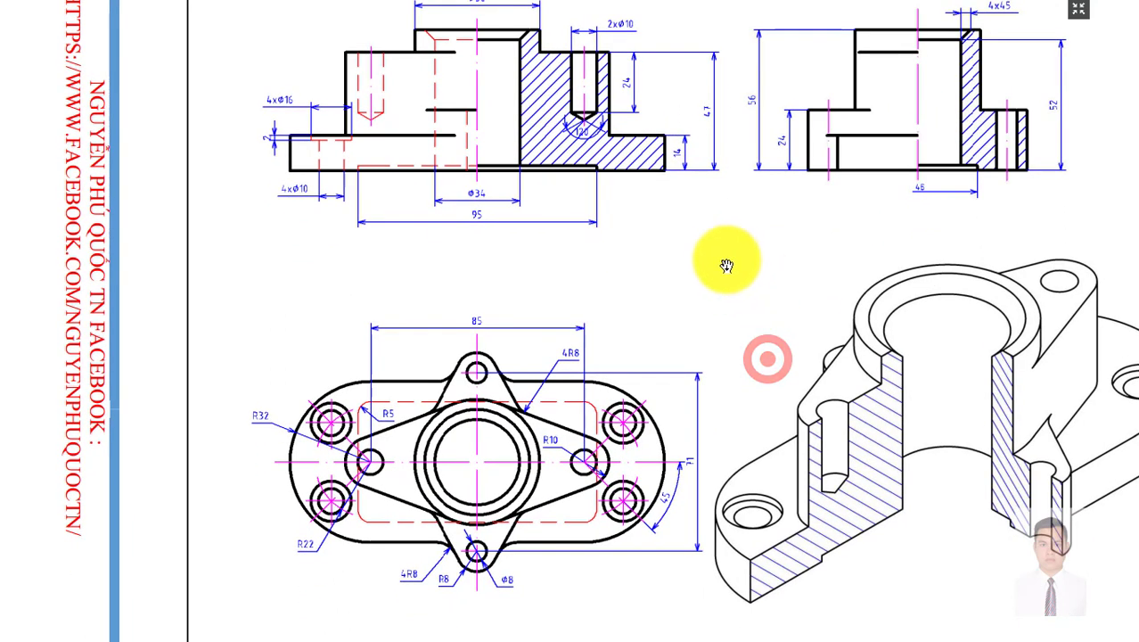
{"action": "scroll", "coordinate": [731, 254], "scroll_direction": "down", "scroll_amount": 1}
{"action": "scroll", "coordinate": [561, 359], "scroll_direction": "down", "scroll_amount": 1}
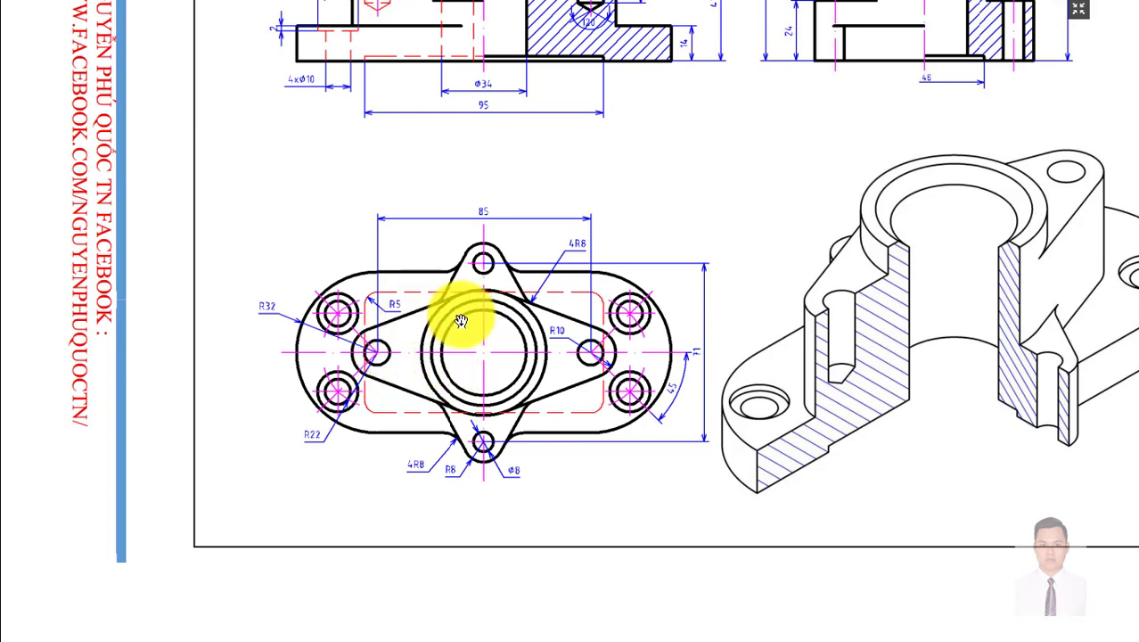
{"action": "scroll", "coordinate": [349, 358], "scroll_direction": "up", "scroll_amount": 3, "text": "ctrl"}
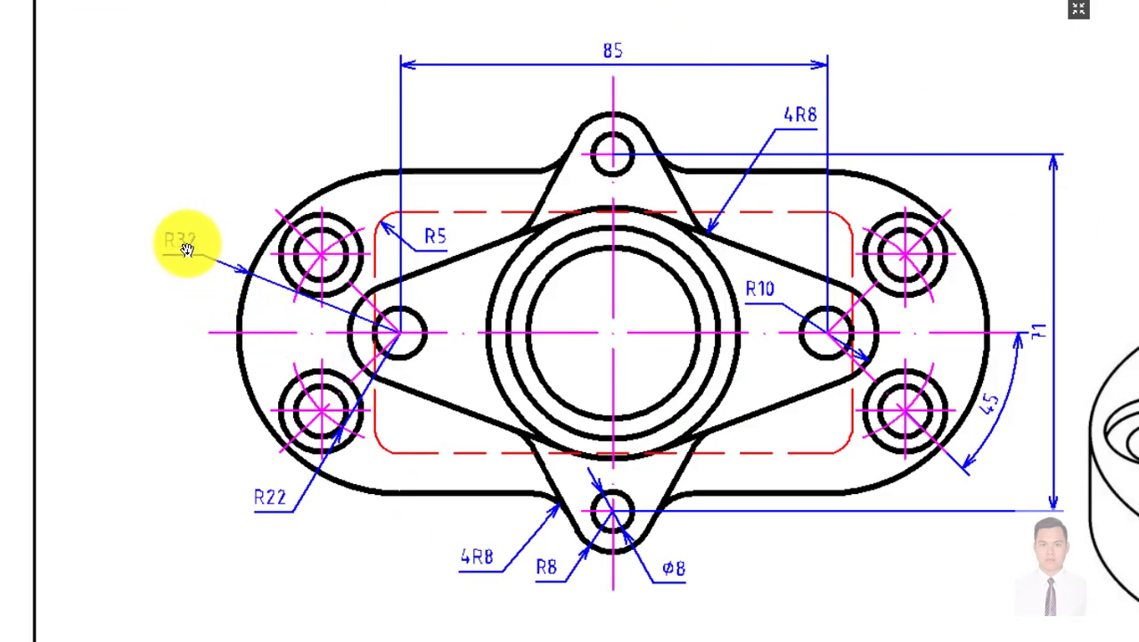
{"action": "scroll", "coordinate": [432, 322], "scroll_direction": "down", "scroll_amount": 3, "text": "ctrl"}
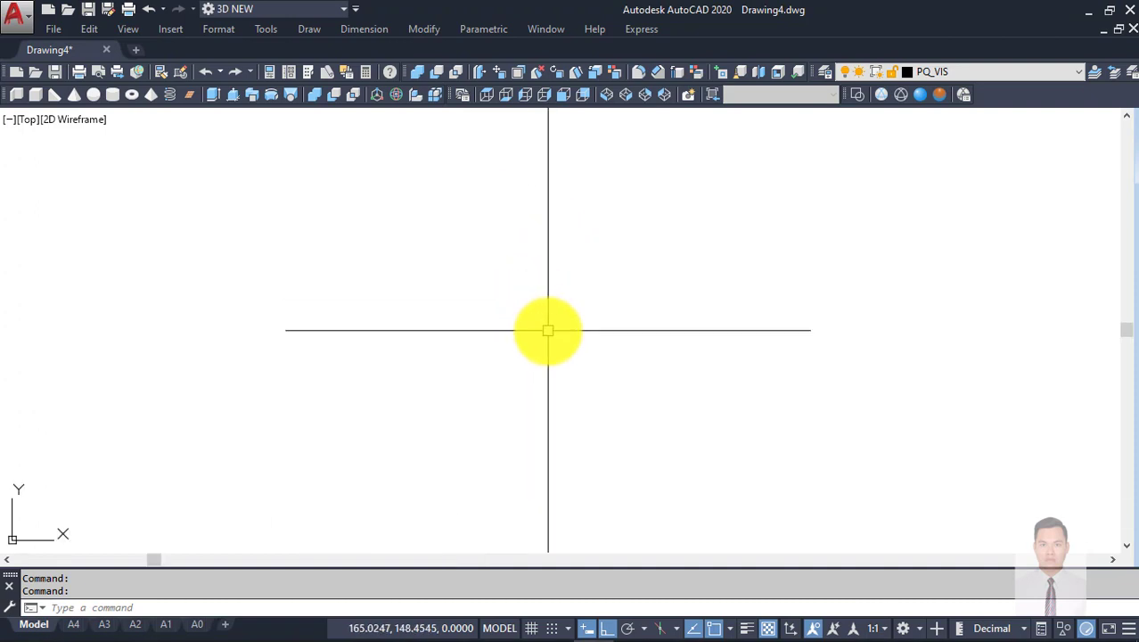
Step: Draw a circle of radius 32
{"action": "type", "text": "c"}
{"action": "key", "text": "Return"}
{"action": "left_click", "coordinate": [507, 348]}
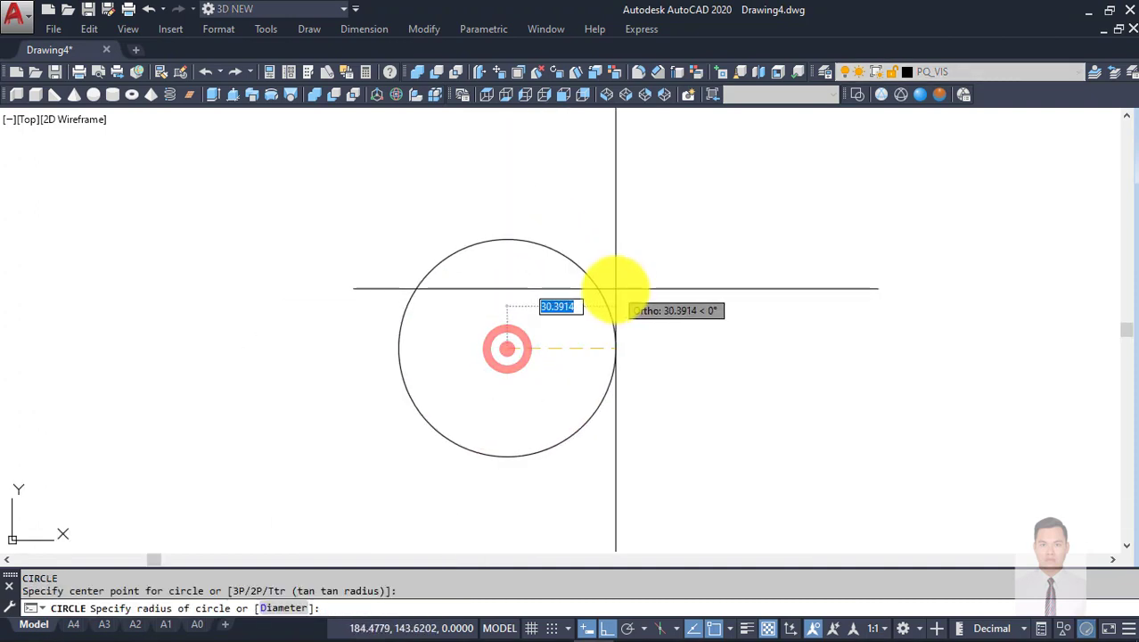
{"action": "type", "text": "32"}
{"action": "key", "text": "Return"}
{"action": "scroll", "coordinate": [610, 303], "scroll_direction": "down", "scroll_amount": 2}
Step: Copy the R32 circle 85 units to the right
{"action": "left_click", "coordinate": [616, 358]}
{"action": "left_click", "coordinate": [538, 294]}
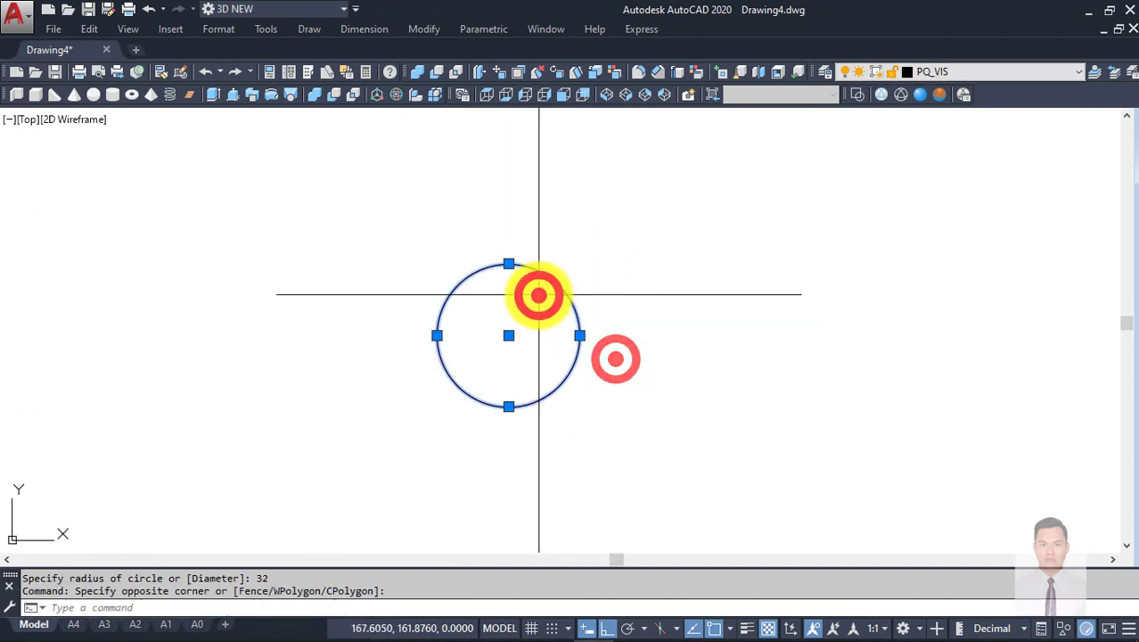
{"action": "type", "text": "o"}
{"action": "key", "text": "Return"}
{"action": "left_click", "coordinate": [661, 348]}
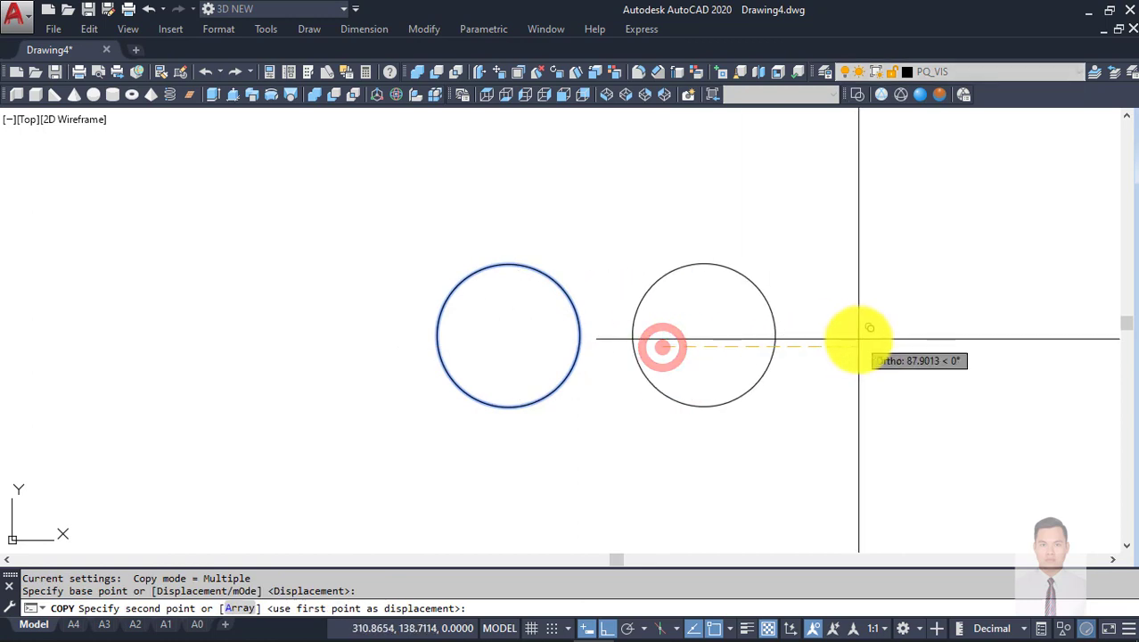
{"action": "type", "text": "85"}
{"action": "key", "text": "Return"}
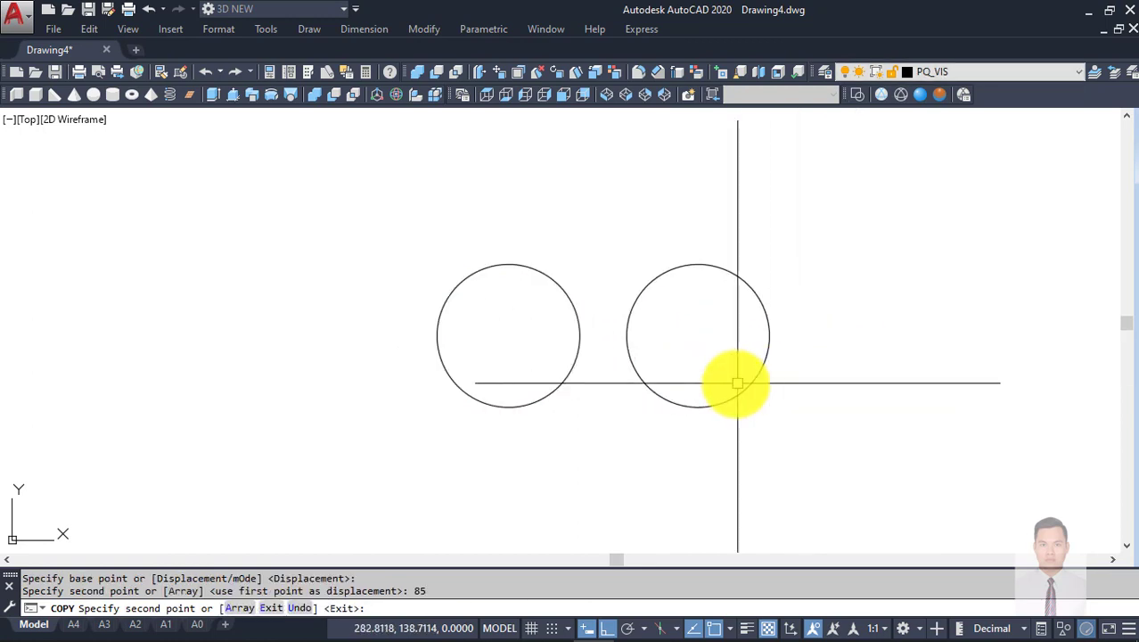
{"action": "key", "text": "Return"}
Step: Draw lines joining the tops and bottoms of the two circles
{"action": "type", "text": "l"}
{"action": "key", "text": "Return"}
{"action": "left_click", "coordinate": [717, 249]}
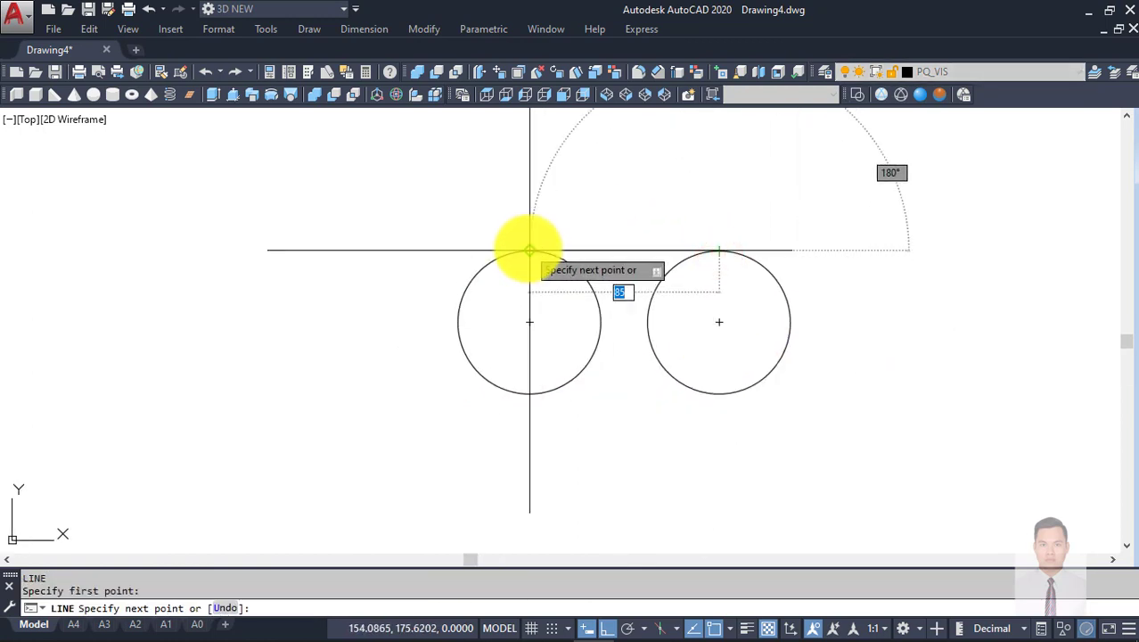
{"action": "left_click", "coordinate": [528, 249]}
{"action": "key", "text": "Return"}
{"action": "key", "text": "Return"}
{"action": "left_click", "coordinate": [718, 393]}
{"action": "left_click", "coordinate": [523, 393]}
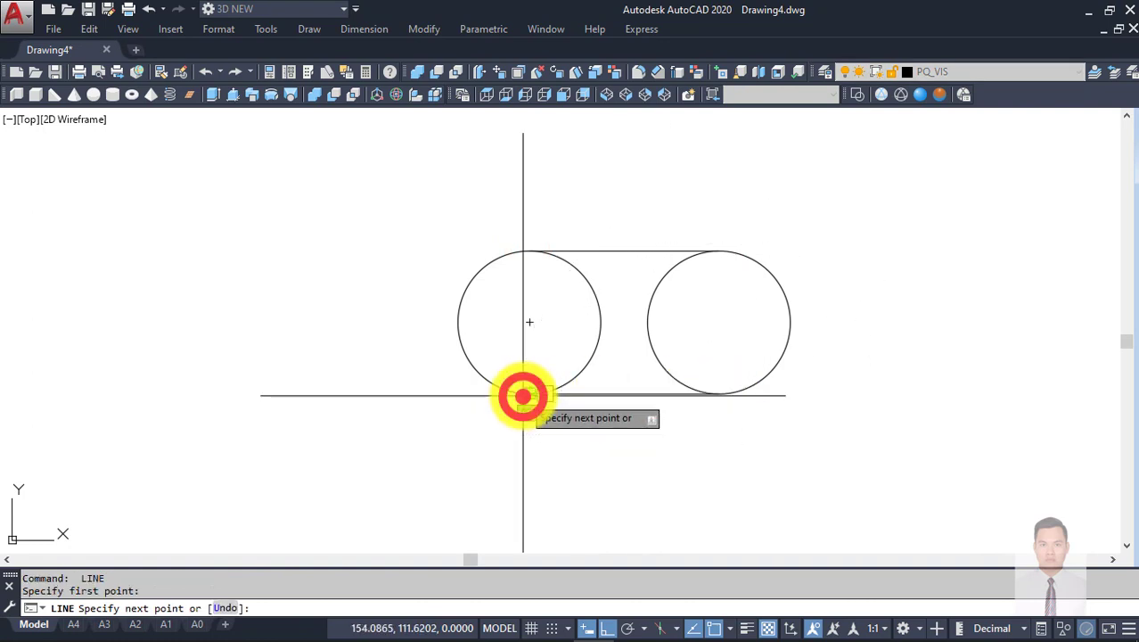
{"action": "scroll", "coordinate": [664, 412], "scroll_direction": "down", "scroll_amount": 2}
{"action": "key", "text": "Return"}
Step: Trim away the inner arcs of both circles
{"action": "type", "text": "tr"}
{"action": "key", "text": "Return"}
{"action": "key", "text": "Return"}
{"action": "left_click_drag", "start_coordinate": [686, 419], "coordinate": [584, 351]}
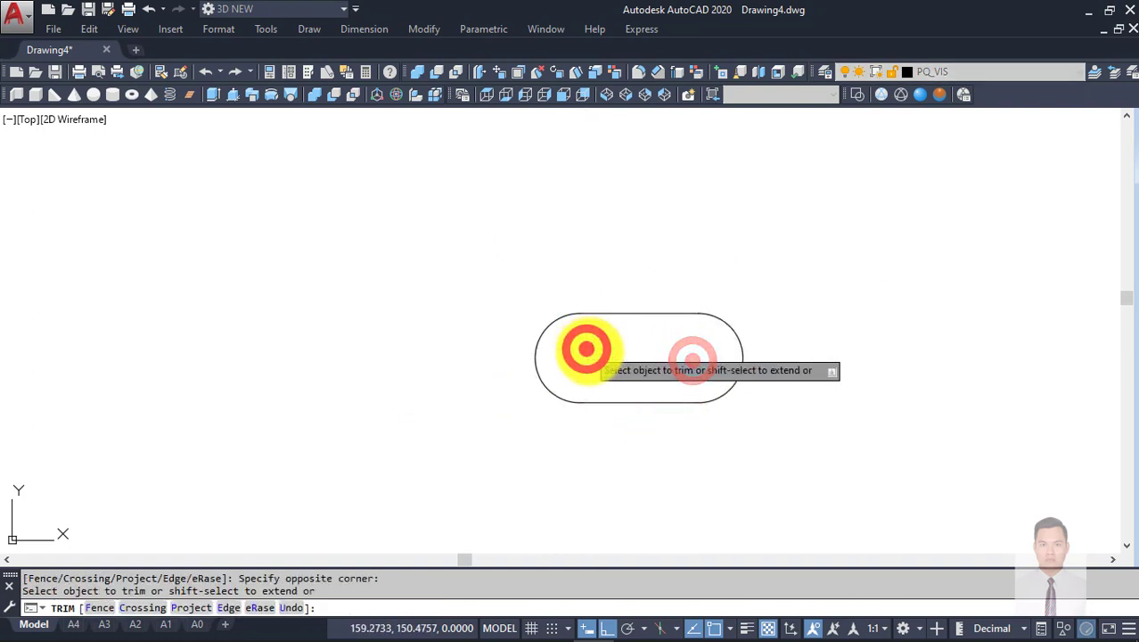
{"action": "key", "text": "Escape"}
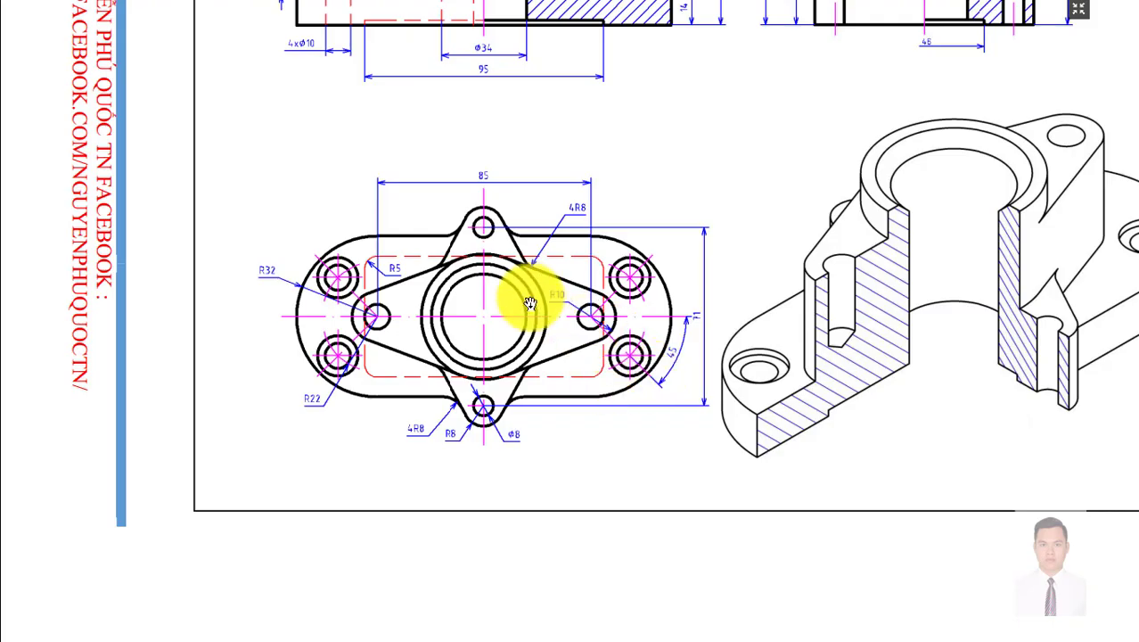
Step: Zoom and pan the PDF to the top view's left end with its R32, R22, R5 and R10 arcs
{"action": "scroll", "coordinate": [343, 319], "scroll_direction": "up", "scroll_amount": 2}
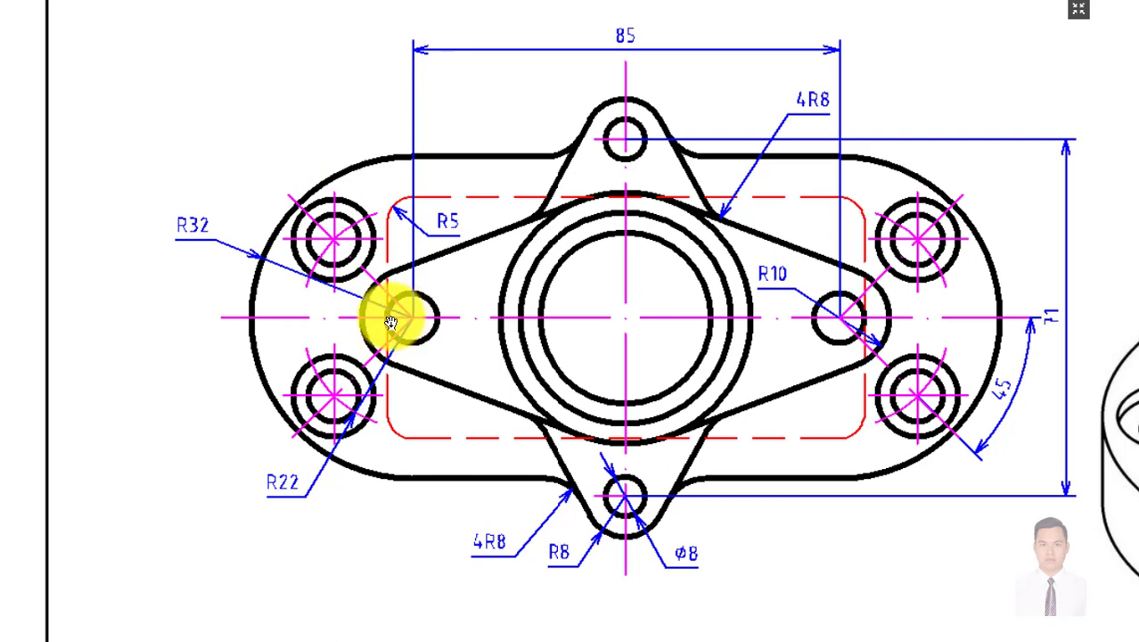
{"action": "left_click_drag", "start_coordinate": [755, 396], "coordinate": [639, 424]}
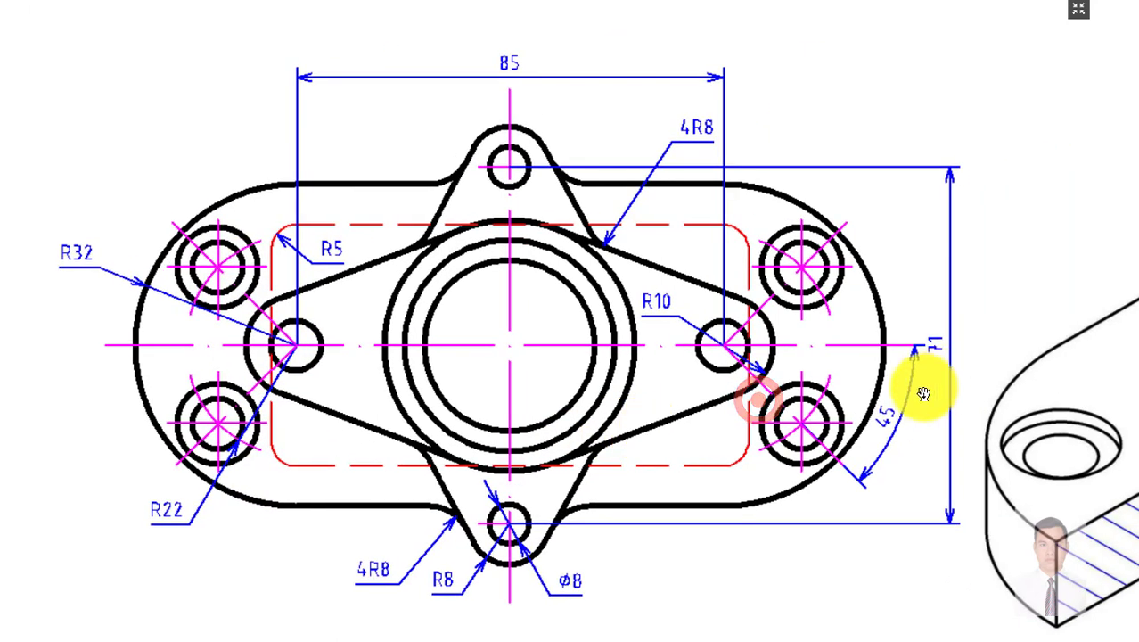
{"action": "left_click_drag", "start_coordinate": [274, 340], "coordinate": [319, 349]}
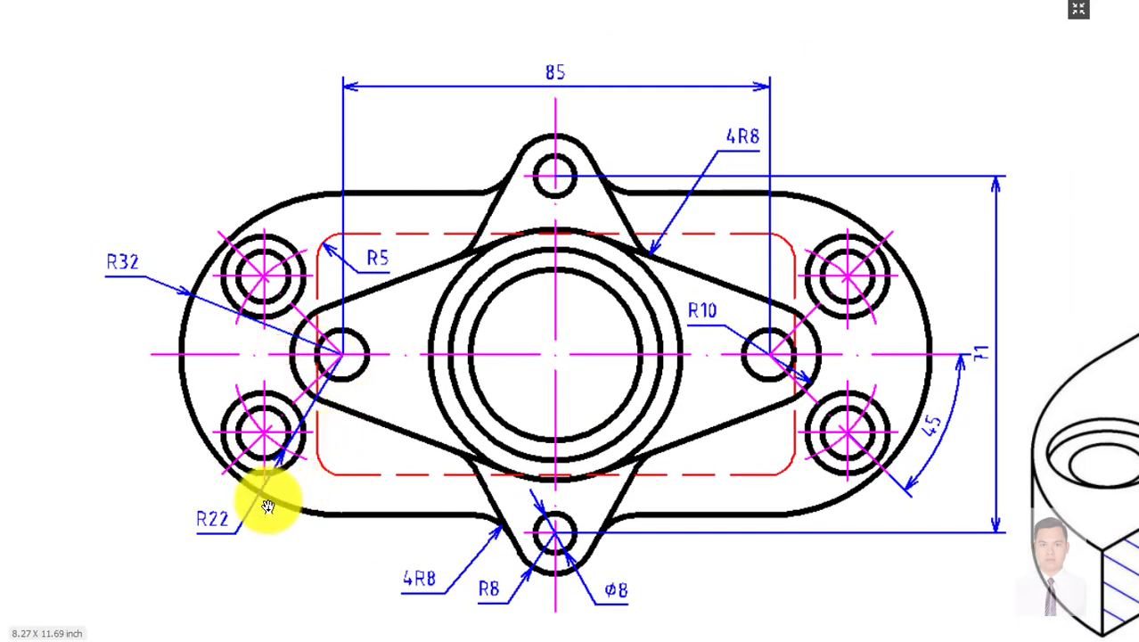
{"action": "scroll", "coordinate": [266, 455], "scroll_direction": "up", "scroll_amount": 3}
{"action": "scroll", "coordinate": [438, 193], "scroll_direction": "down", "scroll_amount": 2}
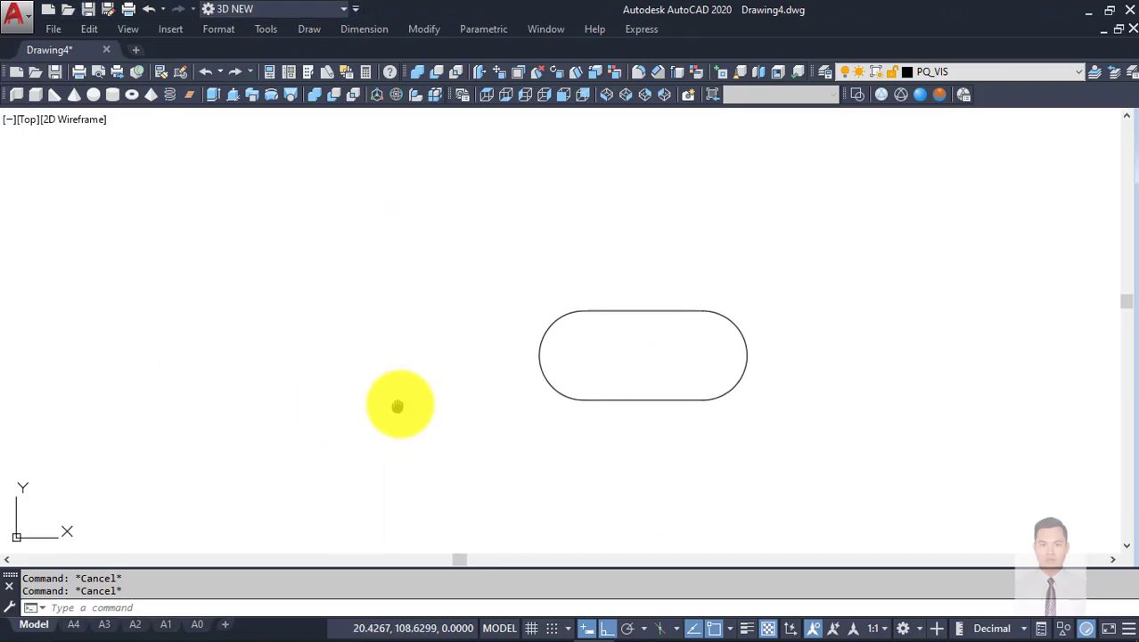
Step: Draw an R22 circle concentric with the obround's left arc
{"action": "scroll", "coordinate": [595, 355], "scroll_direction": "up", "scroll_amount": 4}
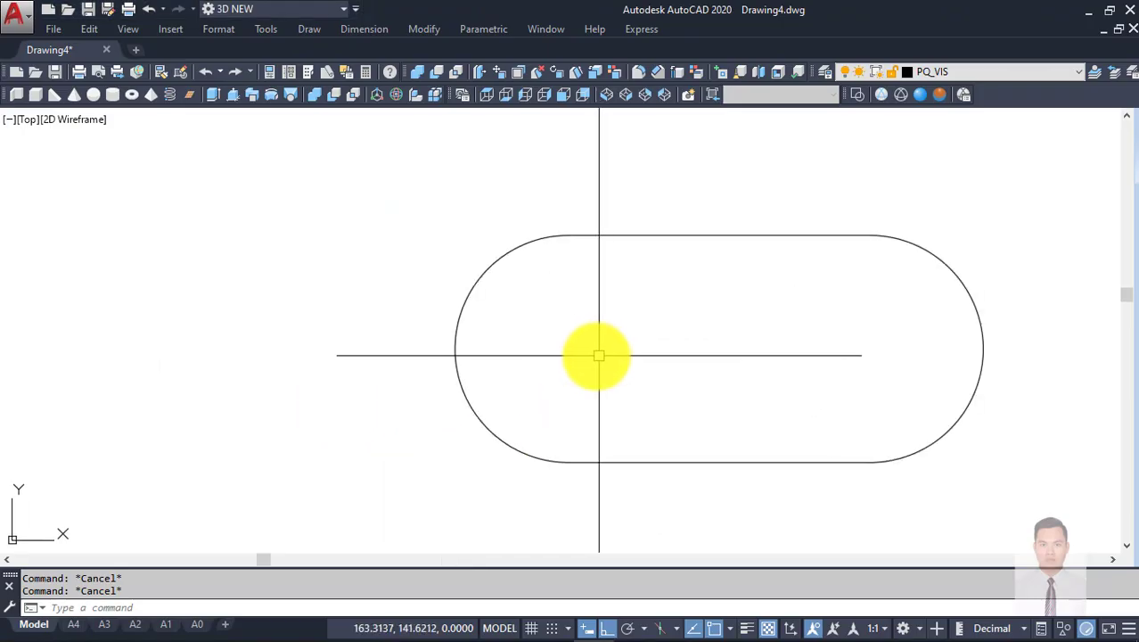
{"action": "type", "text": "c"}
{"action": "key", "text": "Return"}
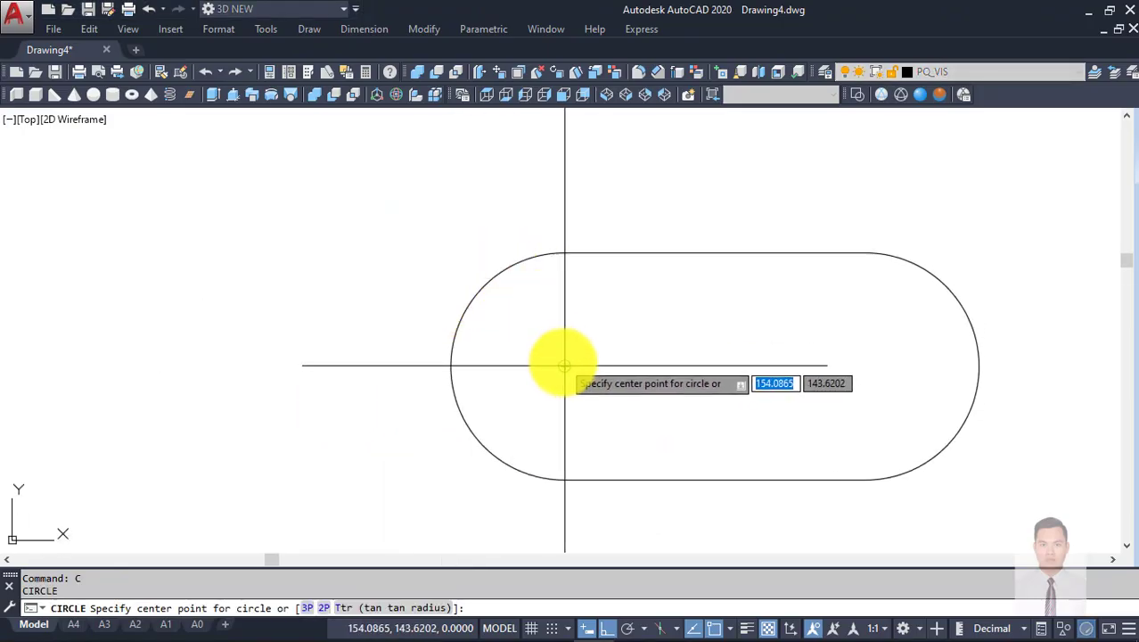
{"action": "left_click", "coordinate": [564, 365]}
{"action": "type", "text": "22"}
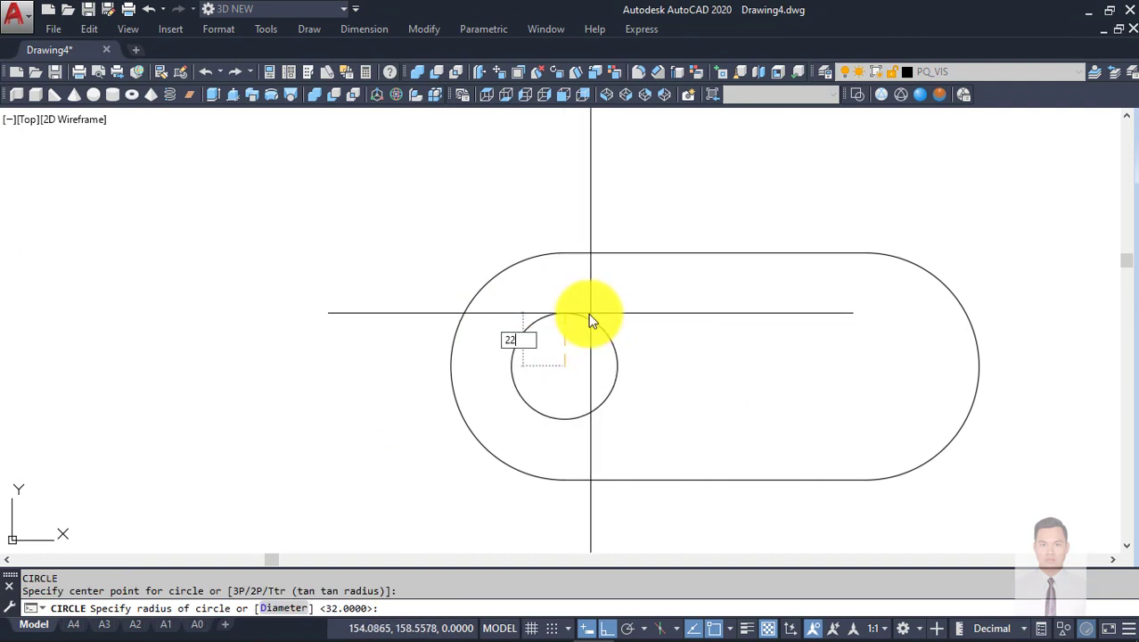
{"action": "key", "text": "Return"}
{"action": "middle_click_drag", "start_coordinate": [540, 422], "coordinate": [546, 406]}
Step: Start a line from the R22 circle's centre
{"action": "type", "text": "l"}
{"action": "key", "text": "Return"}
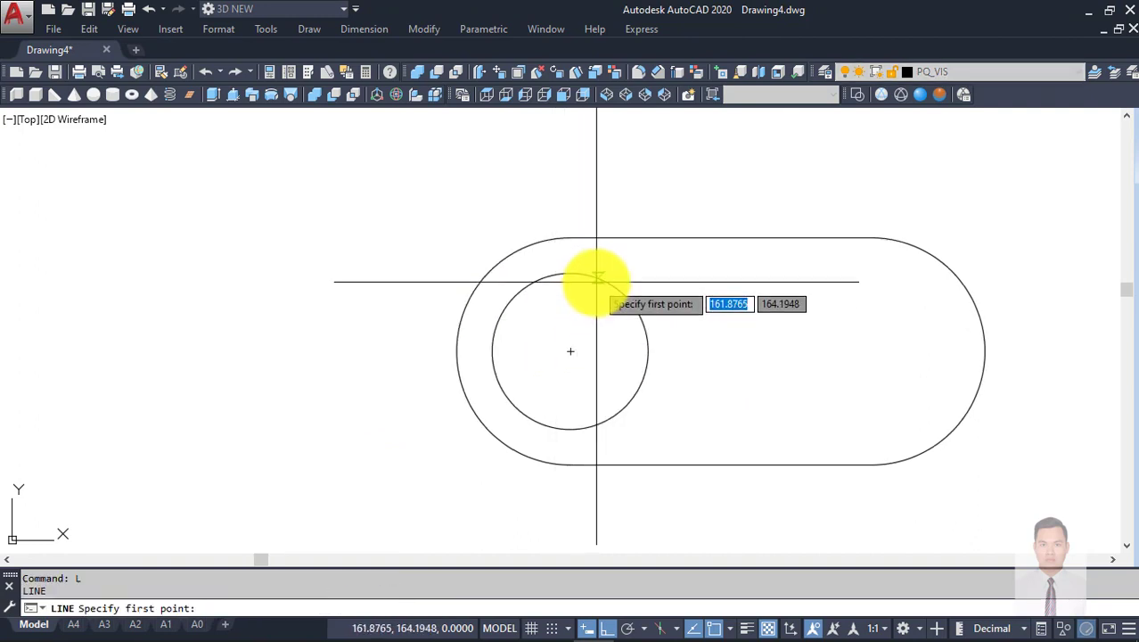
{"action": "left_click", "coordinate": [570, 351]}
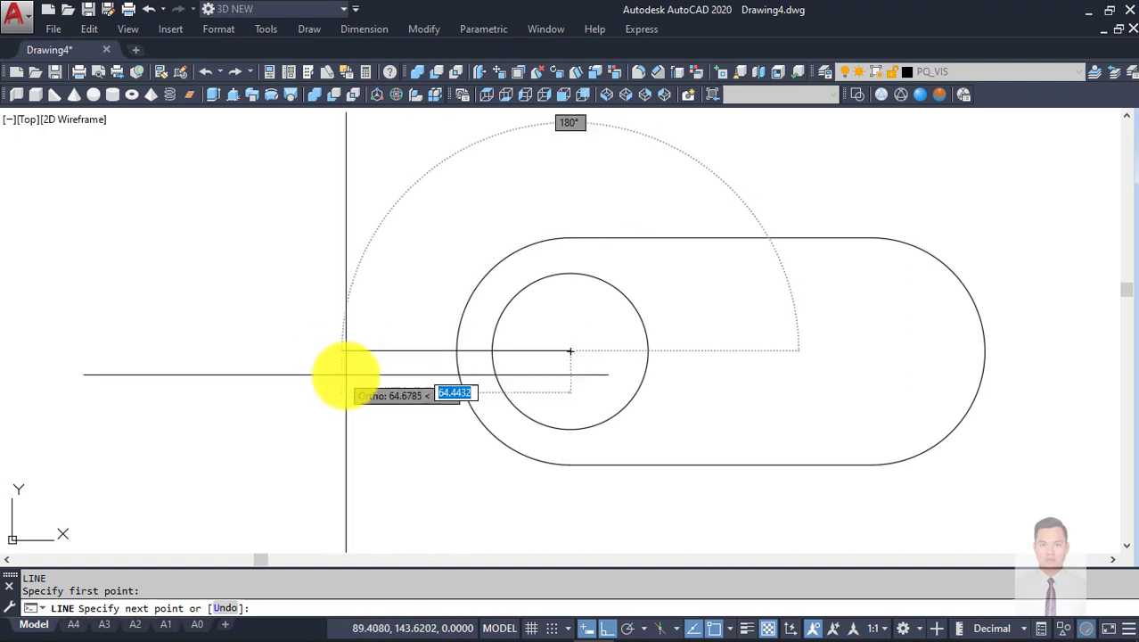
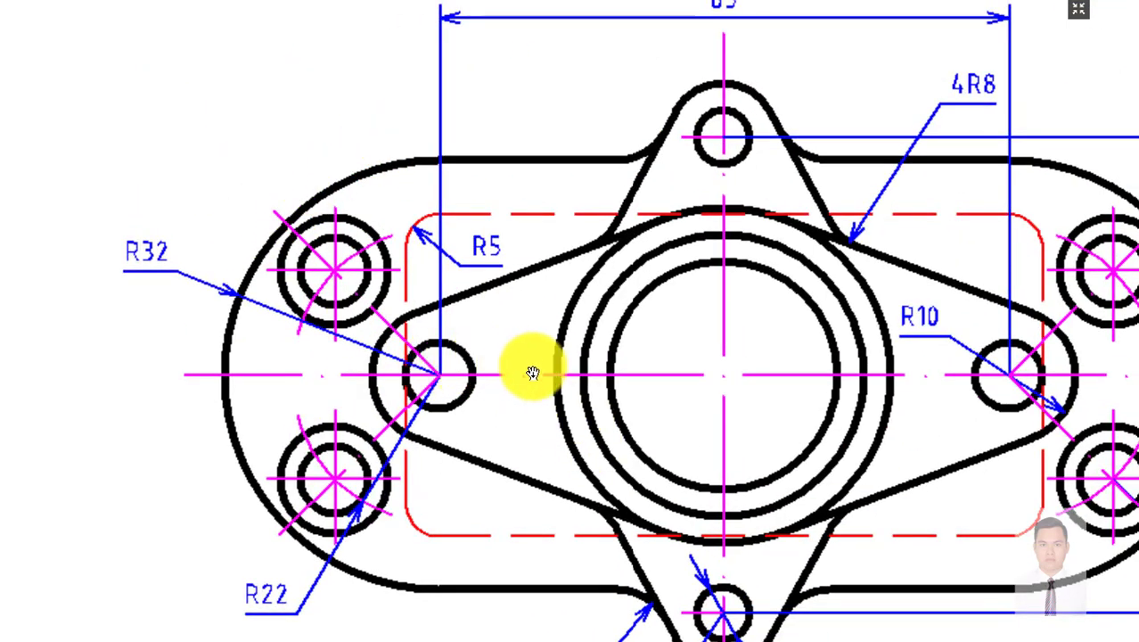
Step: Draw a 22-unit construction line at 135° from the inner circle's centre
{"action": "key", "text": "alt+Tab"}
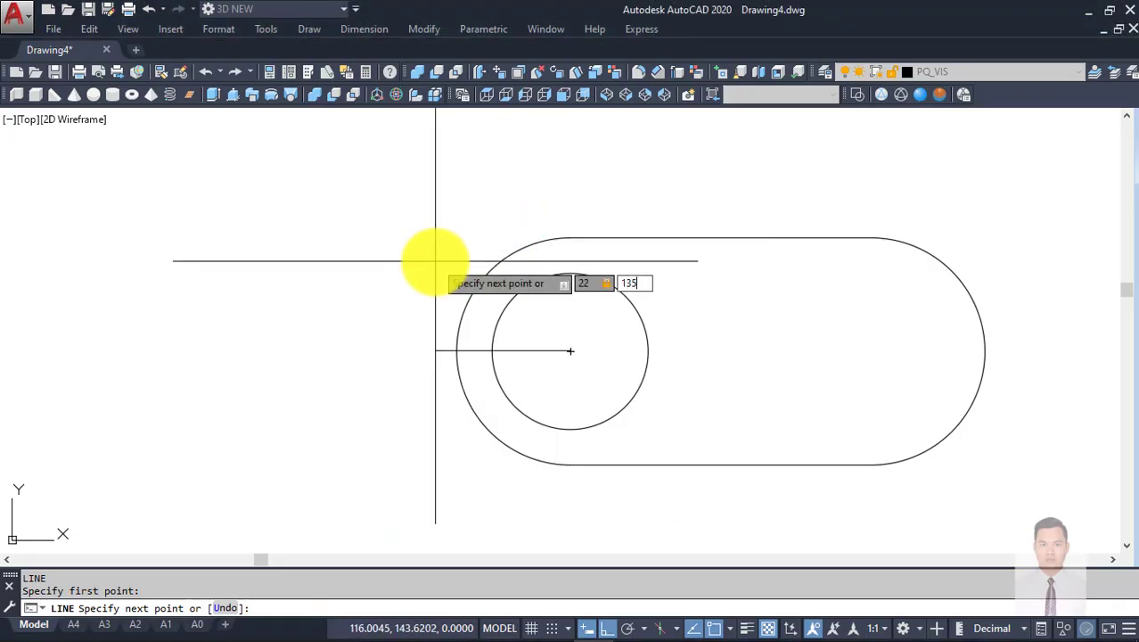
{"action": "key", "text": "Return"}
{"action": "key", "text": "Return"}
{"action": "scroll", "coordinate": [478, 310], "scroll_direction": "up", "scroll_amount": 3}
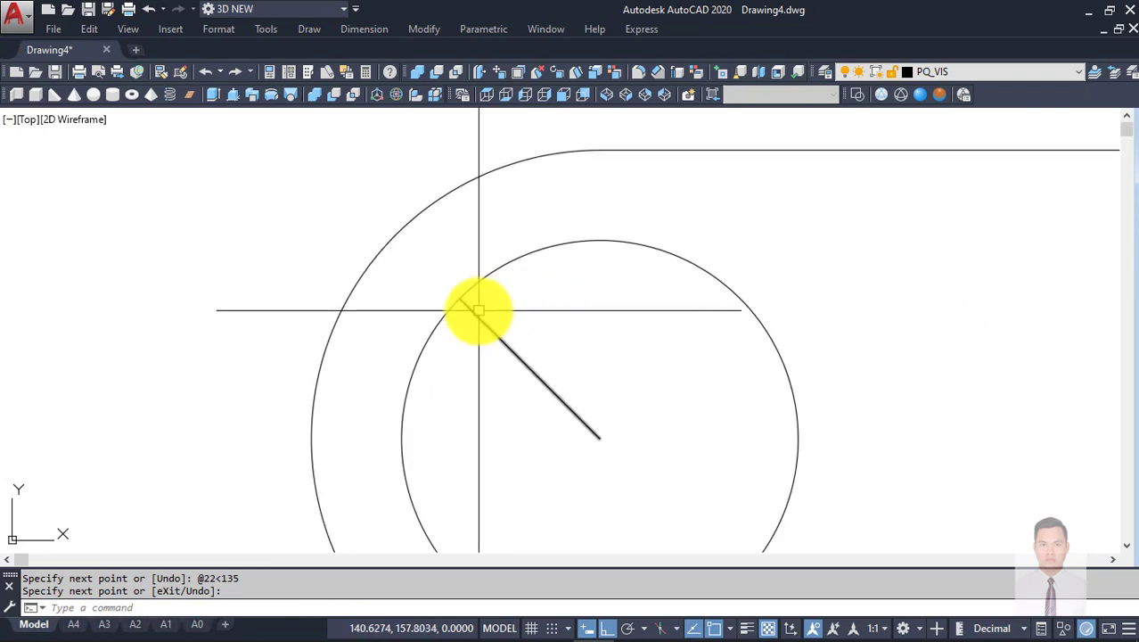
{"action": "type", "text": "c"}
{"action": "key", "text": "Return"}
Step: Draw a radius-5 circle at the end of the construction line after checking the reference sizes
{"action": "left_click", "coordinate": [498, 297]}
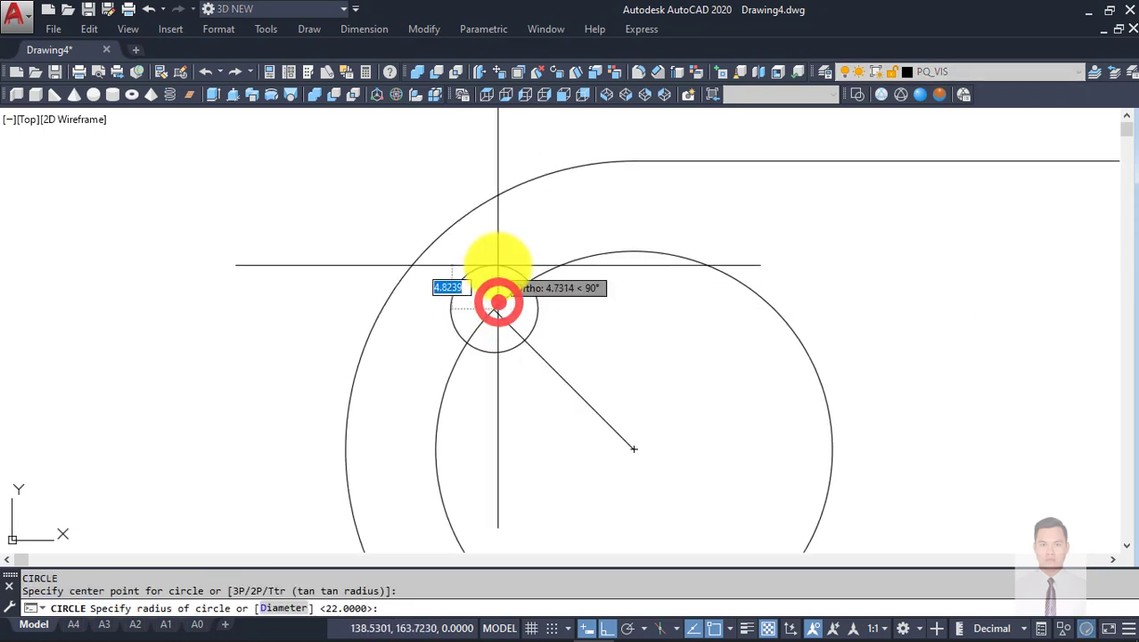
{"action": "key", "text": "alt+Tab"}
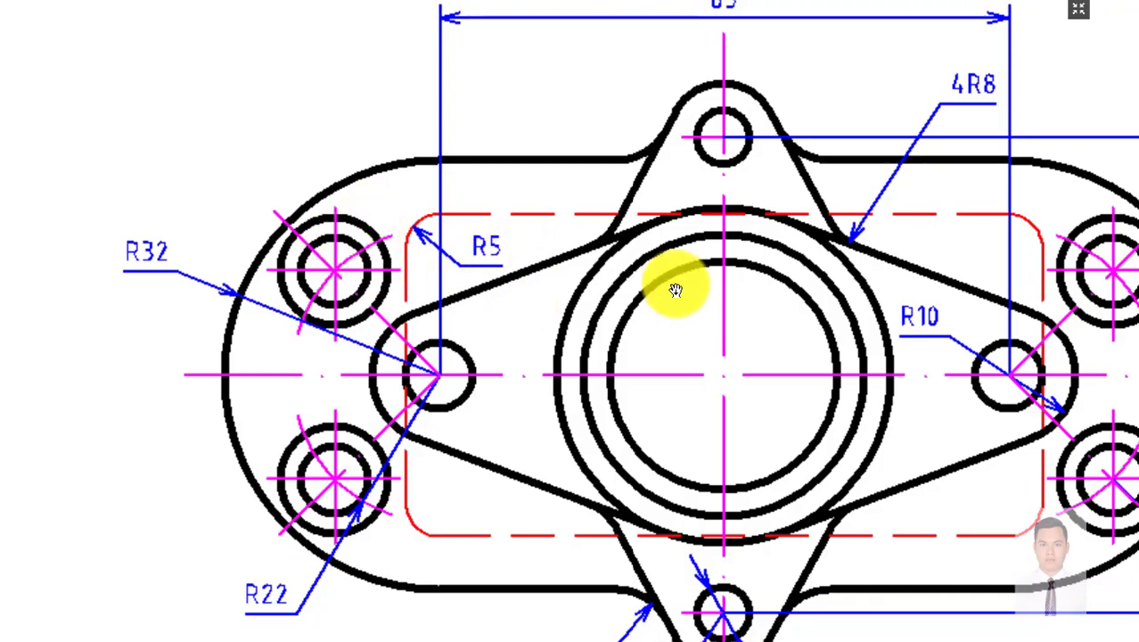
{"action": "left_click_drag", "start_coordinate": [675, 277], "coordinate": [378, 323]}
{"action": "scroll", "coordinate": [491, 280], "scroll_direction": "down", "scroll_amount": 3}
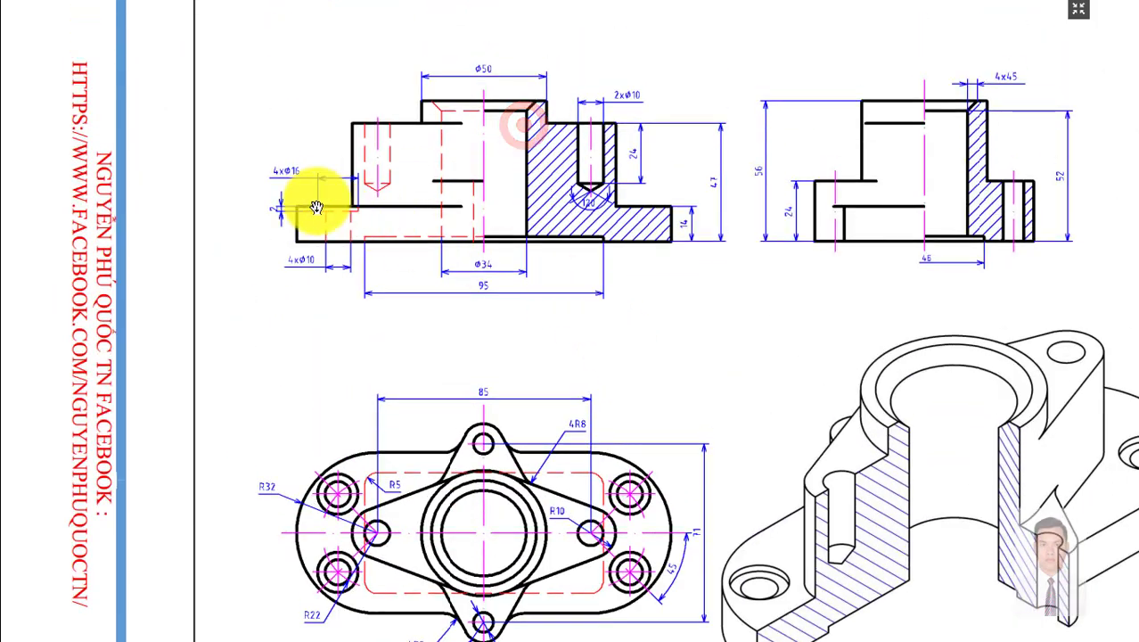
{"action": "scroll", "coordinate": [310, 203], "scroll_direction": "up", "scroll_amount": 3}
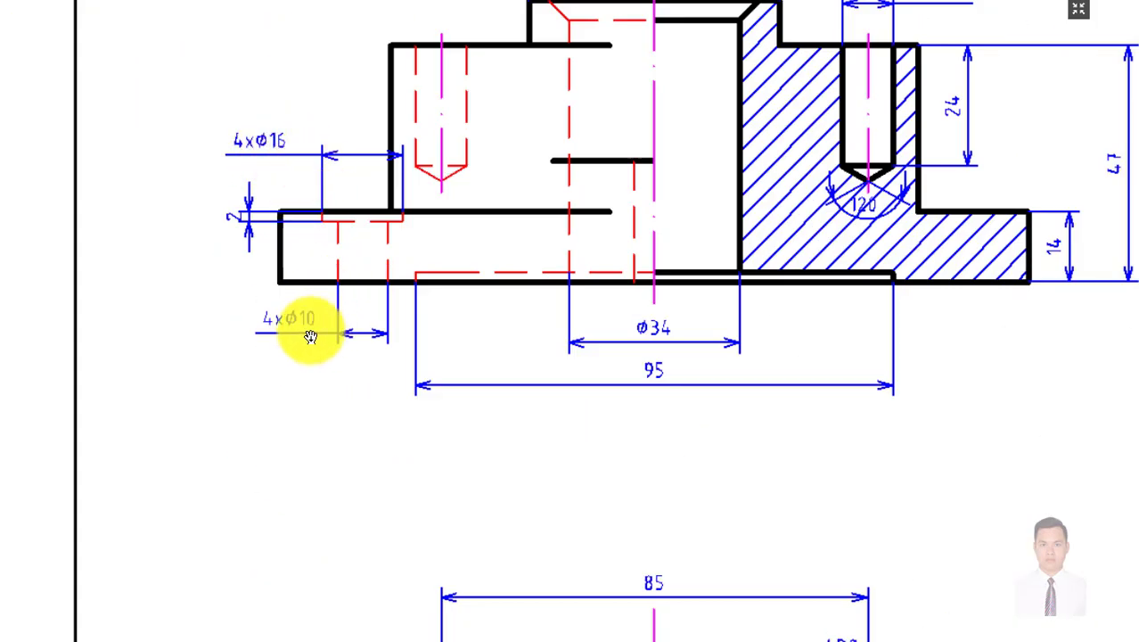
{"action": "key", "text": "alt+Tab"}
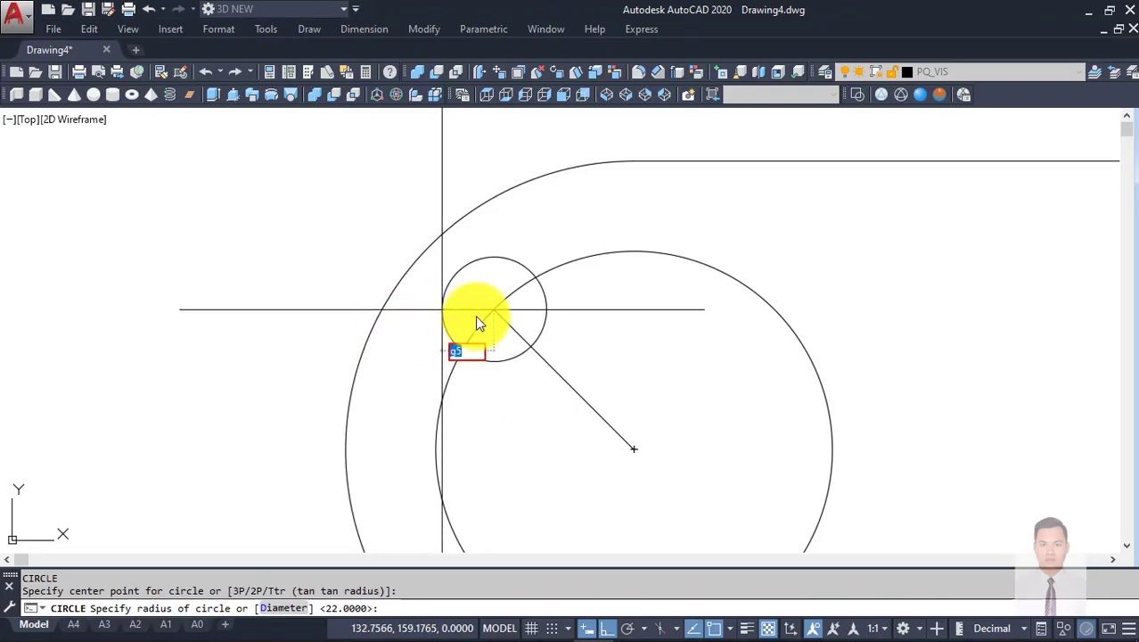
{"action": "key", "text": "BackSpace"}
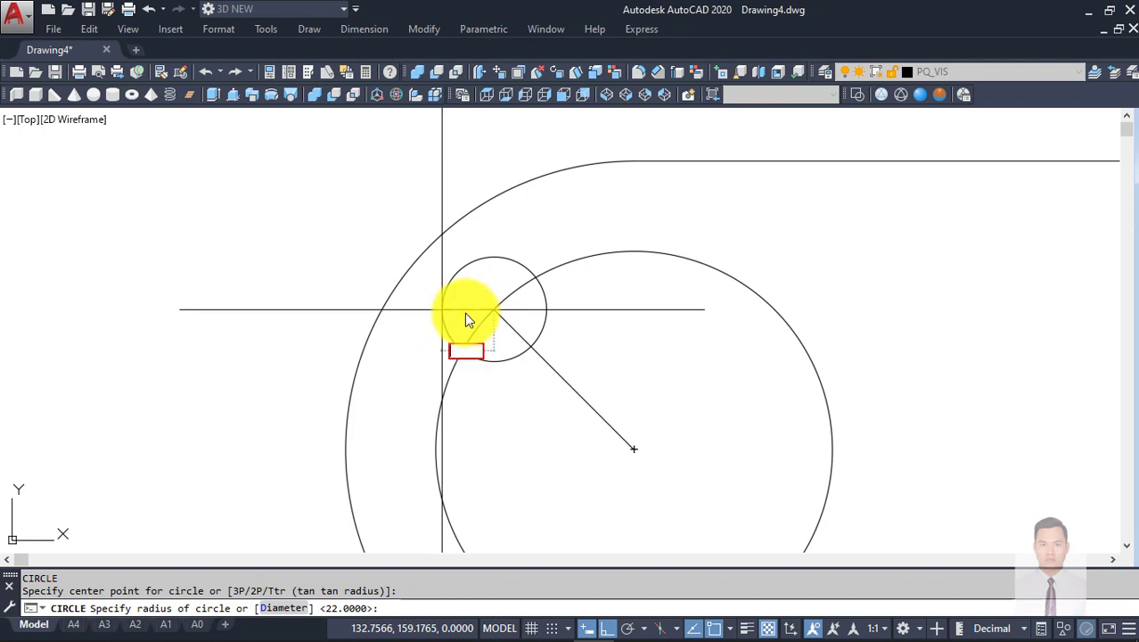
{"action": "type", "text": "95"}
{"action": "key", "text": "BackSpace"}
{"action": "key", "text": "Return"}
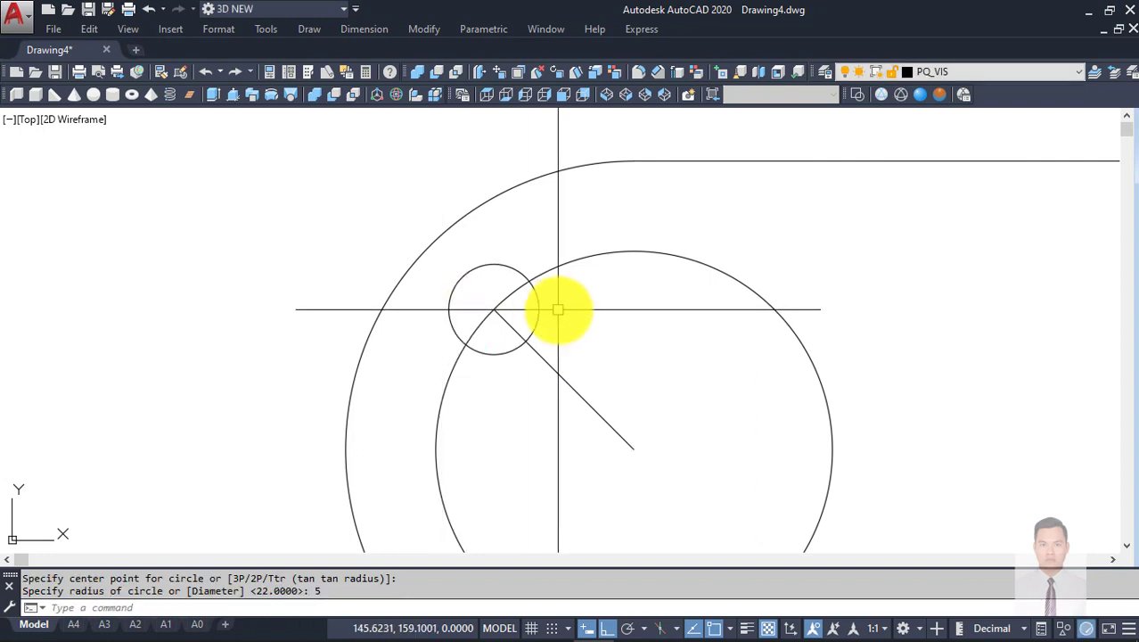
Step: Add a concentric 16-diameter counterbore circle around the radius-5 hole
{"action": "right_click", "coordinate": [496, 307]}
{"action": "left_click", "coordinate": [498, 311]}
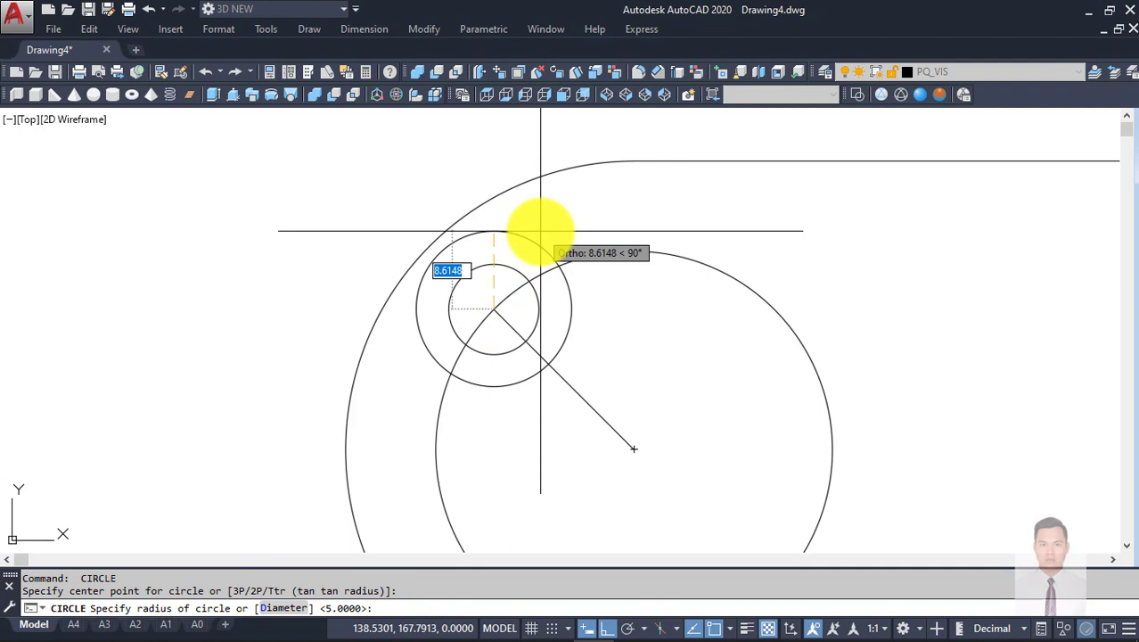
{"action": "type", "text": "d"}
{"action": "key", "text": "Return"}
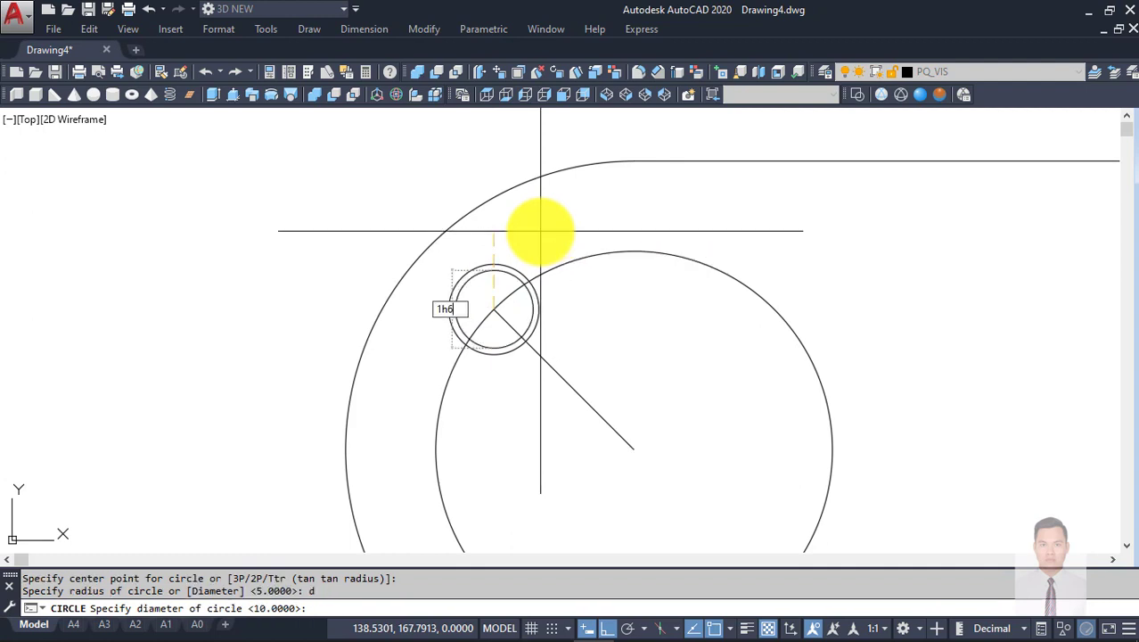
{"action": "key", "text": "BackSpace"}
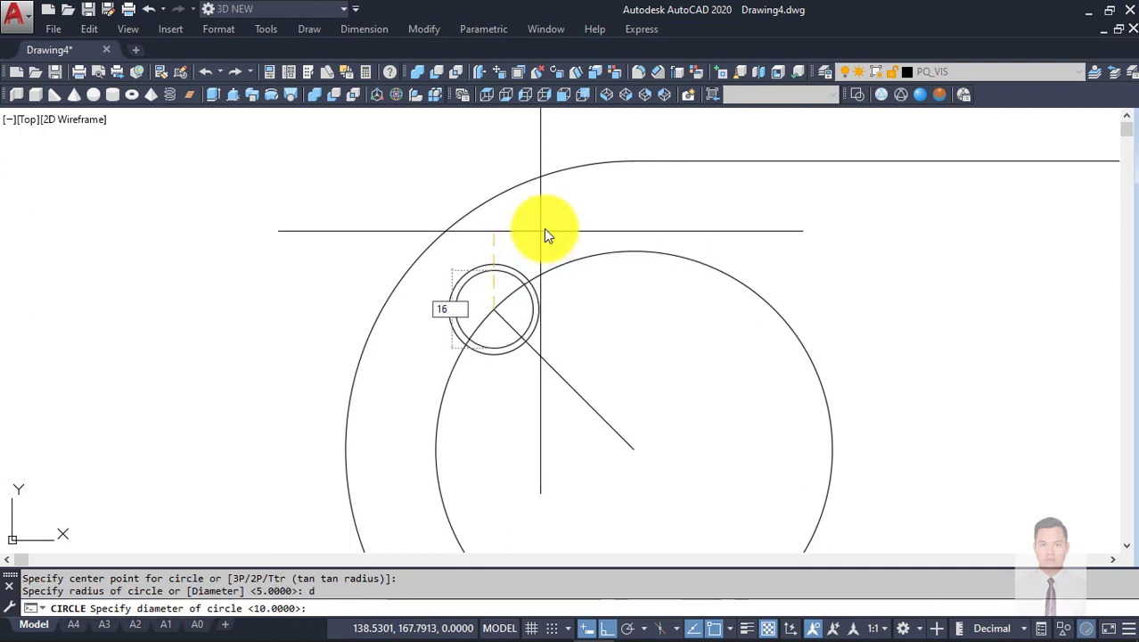
{"action": "key", "text": "Return"}
{"action": "scroll", "coordinate": [561, 303], "scroll_direction": "down", "scroll_amount": 3}
Step: Erase the construction line and its helper circle
{"action": "left_click", "coordinate": [575, 347]}
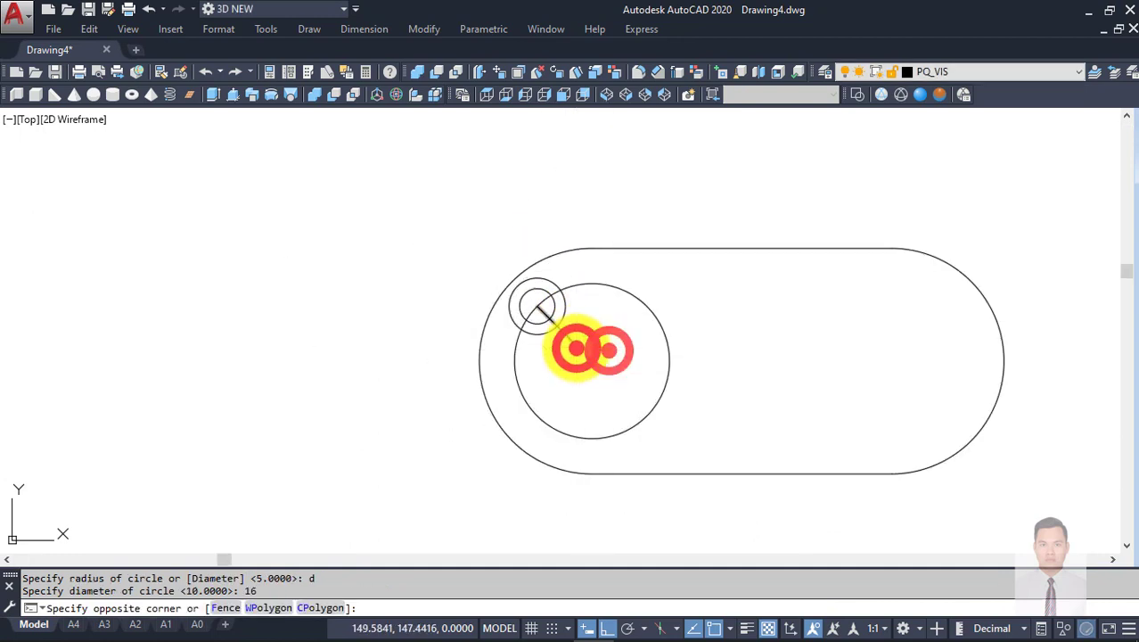
{"action": "left_click", "coordinate": [623, 285]}
{"action": "type", "text": "e"}
{"action": "key", "text": "Return"}
Step: Mirror the Ø10/Ø16 hole pair down across the horizontal centreline
{"action": "left_click", "coordinate": [595, 328]}
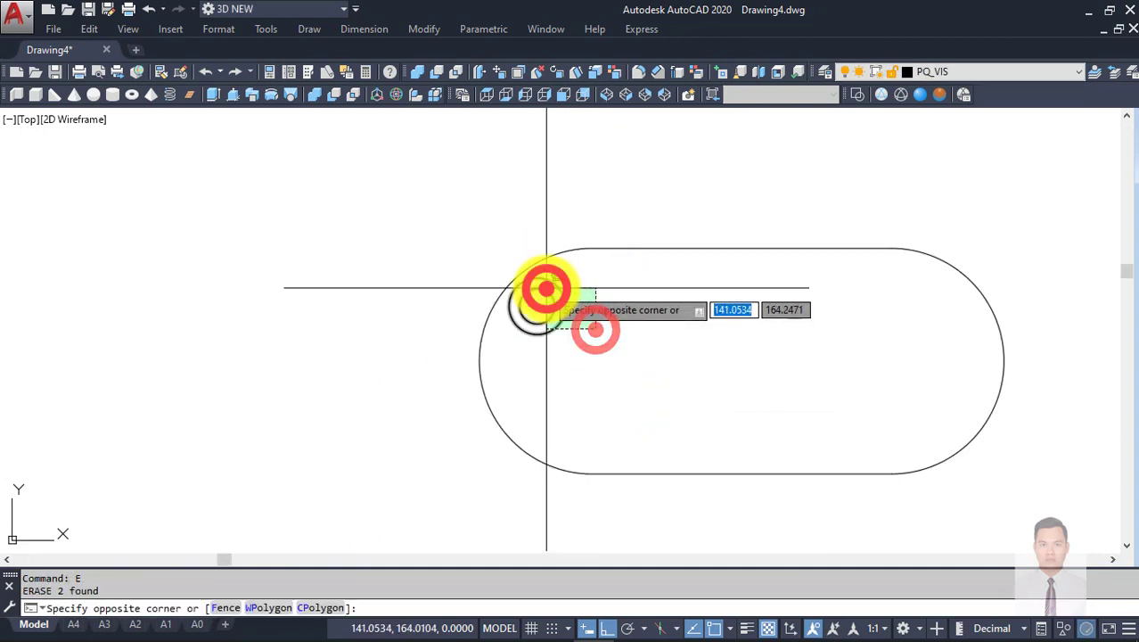
{"action": "left_click", "coordinate": [546, 288]}
{"action": "type", "text": "mi"}
{"action": "key", "text": "Return"}
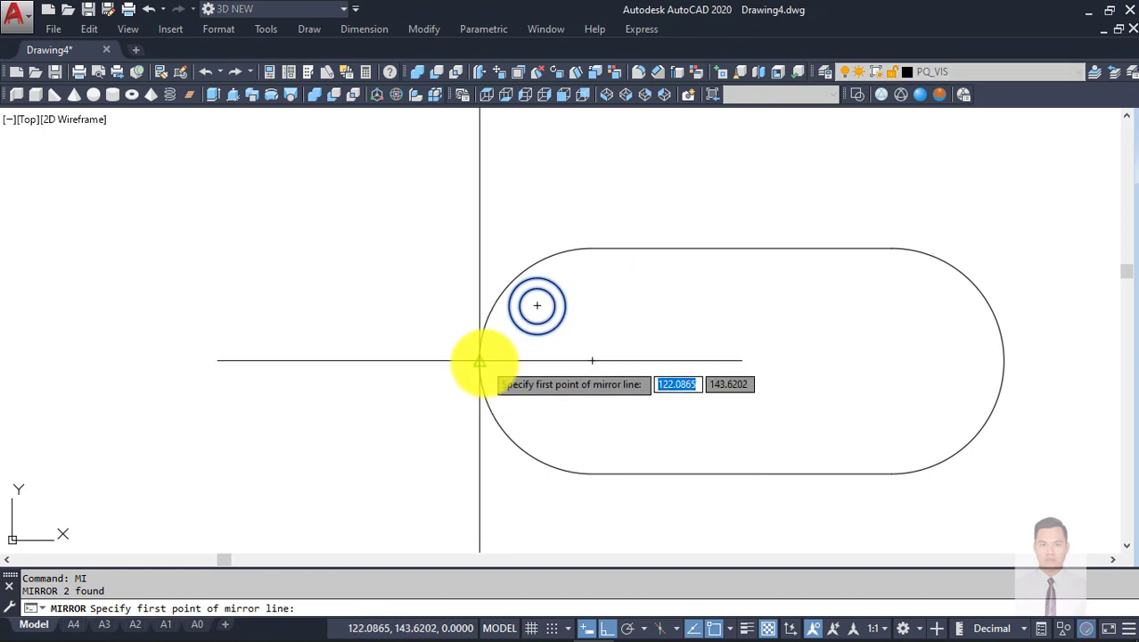
{"action": "left_click", "coordinate": [482, 360]}
{"action": "left_click", "coordinate": [396, 359]}
{"action": "key", "text": "Return"}
Step: Mirror both left hole pairs across the vertical centreline to the right side
{"action": "left_click", "coordinate": [590, 420]}
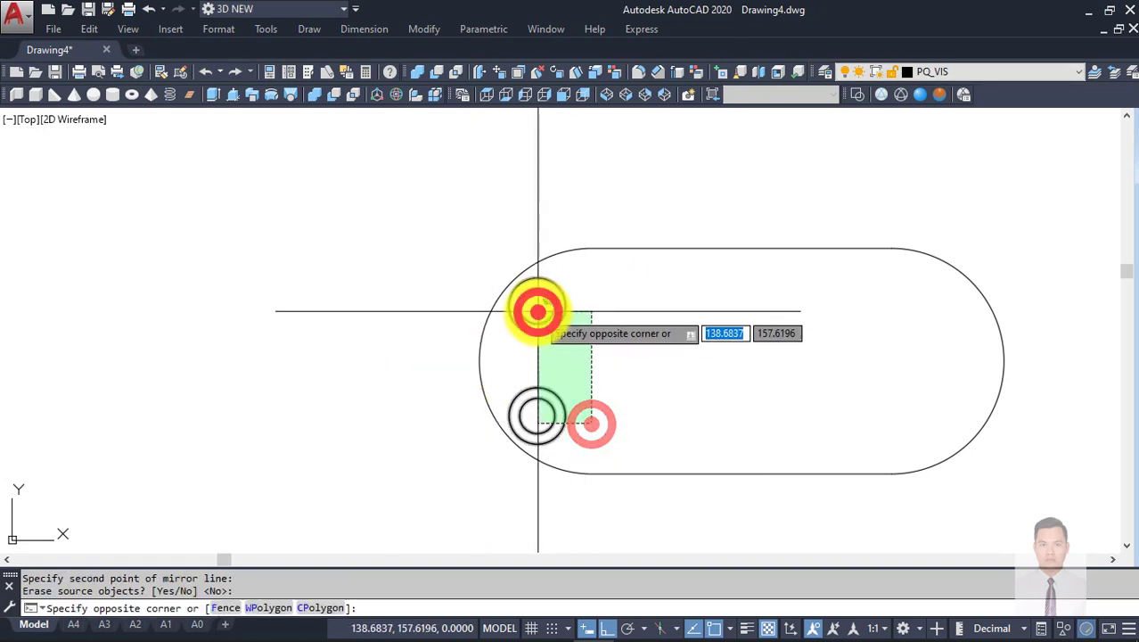
{"action": "left_click", "coordinate": [534, 307]}
{"action": "type", "text": "mi"}
{"action": "key", "text": "Return"}
{"action": "left_click", "coordinate": [748, 241]}
{"action": "left_click", "coordinate": [747, 178]}
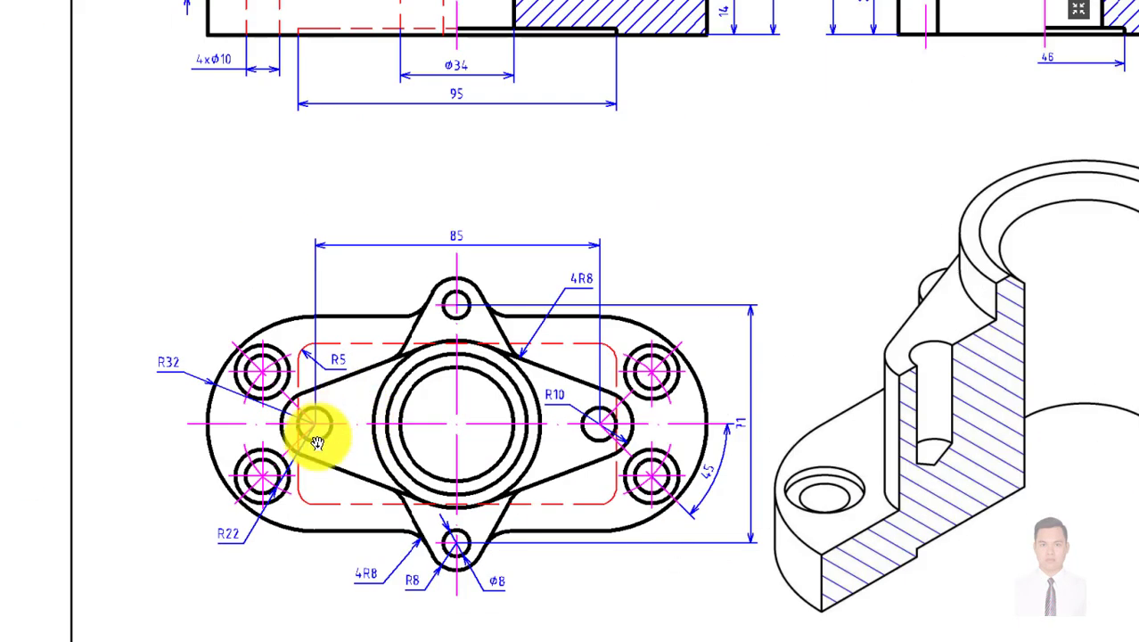
{"action": "scroll", "coordinate": [317, 442], "scroll_direction": "up", "scroll_amount": 2}
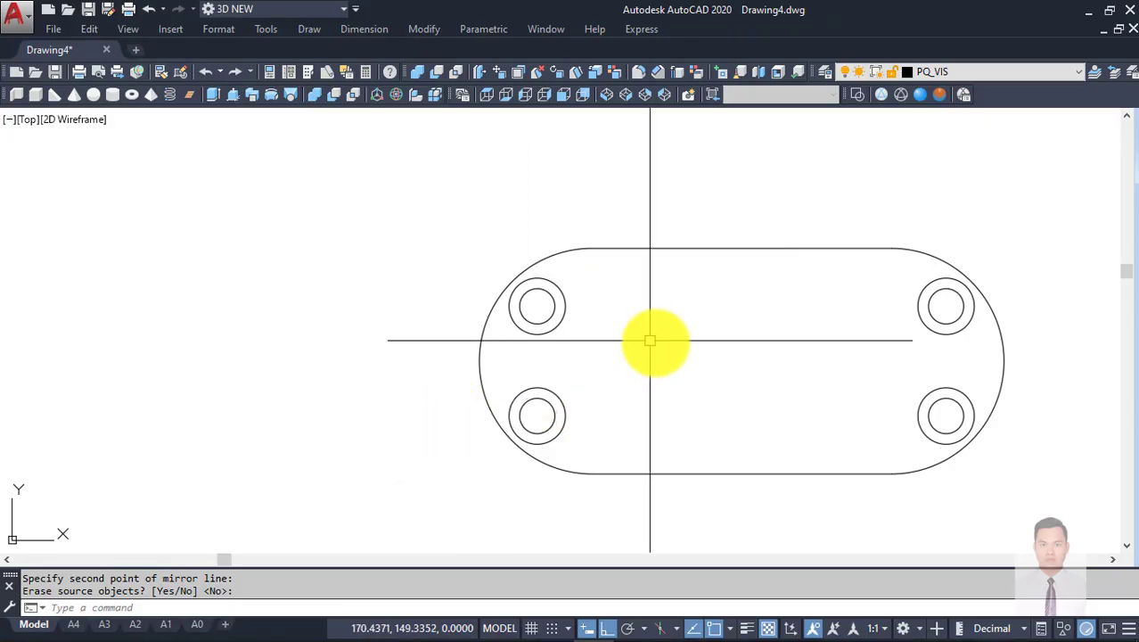
Step: Draw concentric radius-10 and radius-5 circles at the left lug position
{"action": "key", "text": "Return"}
{"action": "left_click", "coordinate": [523, 383]}
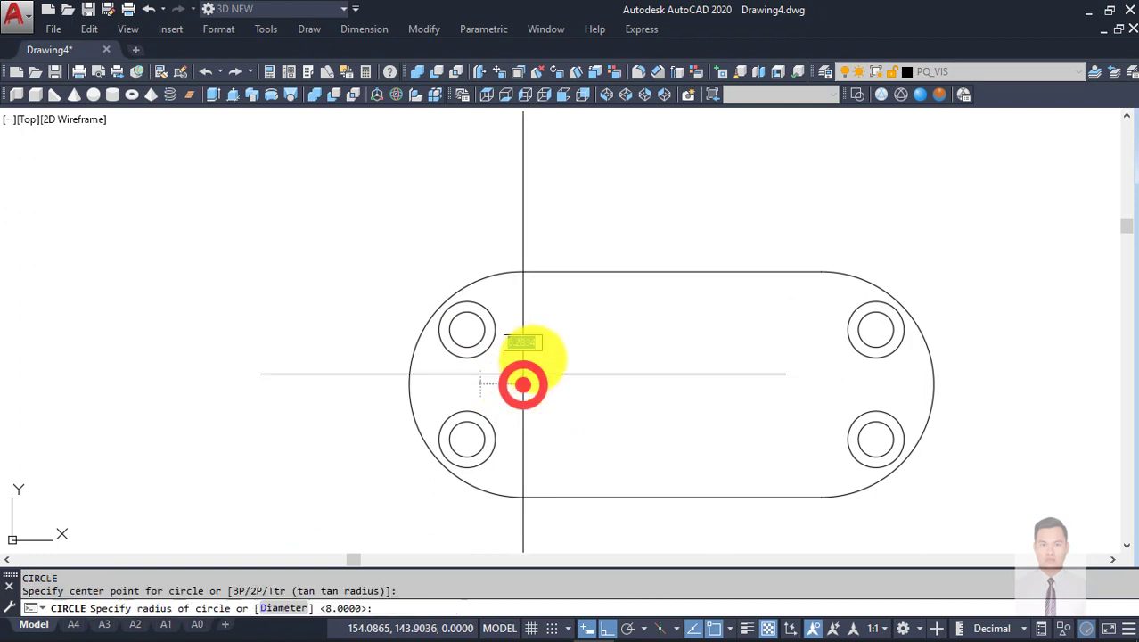
{"action": "type", "text": "10"}
{"action": "key", "text": "Return"}
{"action": "key", "text": "Return"}
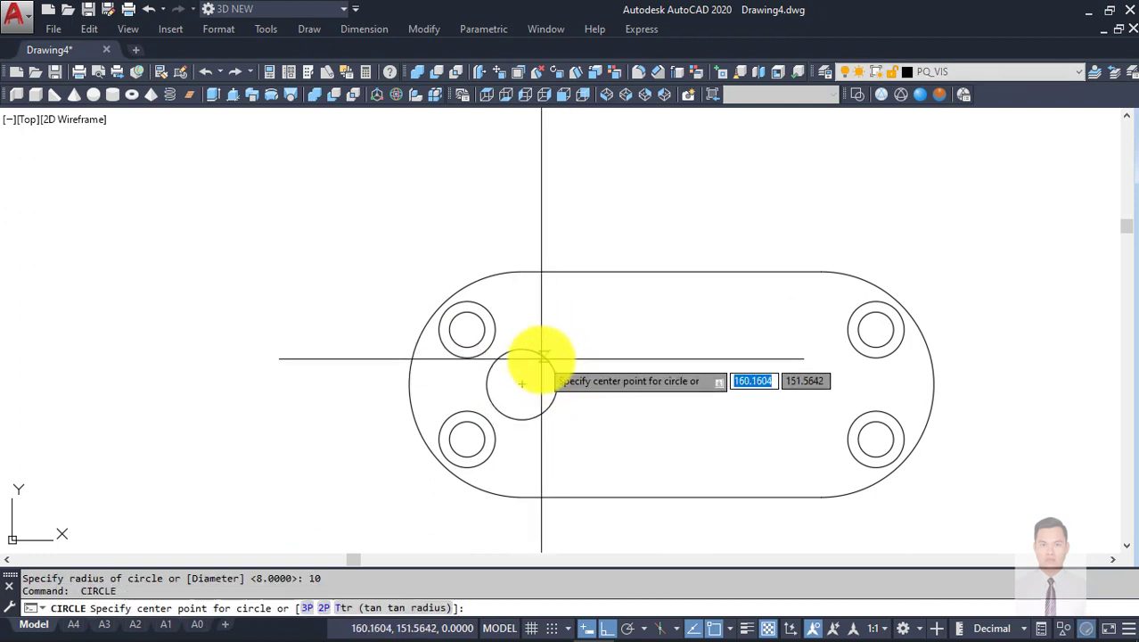
{"action": "left_click", "coordinate": [523, 383]}
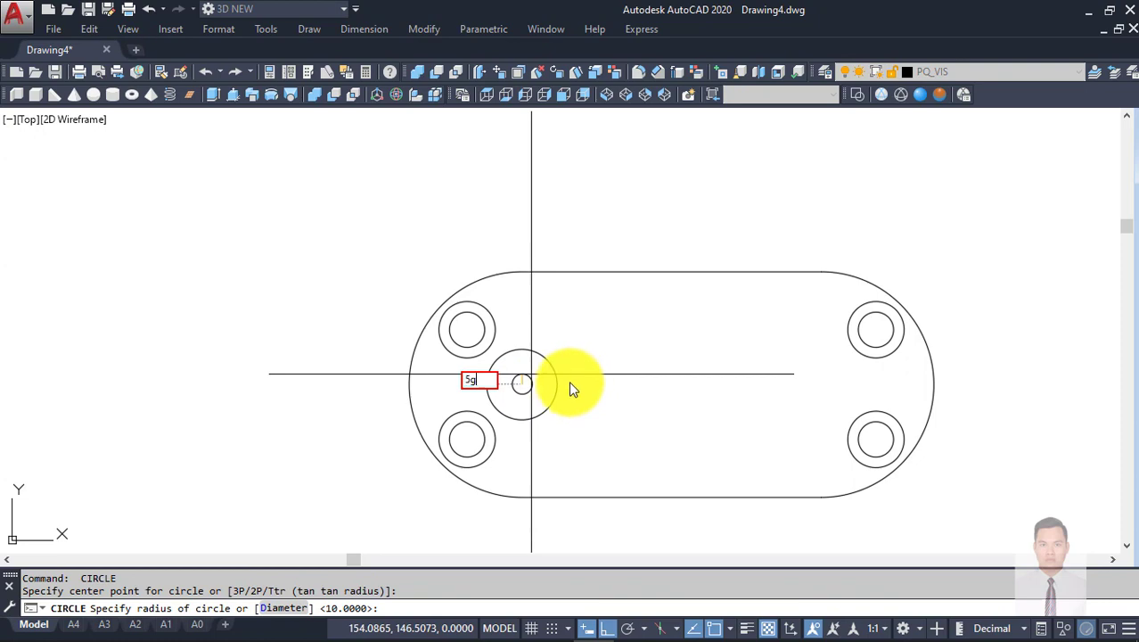
{"action": "type", "text": "5"}
{"action": "key", "text": "Return"}
Step: Draw a radius-25 central circle midway between the base's top and bottom edges
{"action": "key", "text": "alt+Tab"}
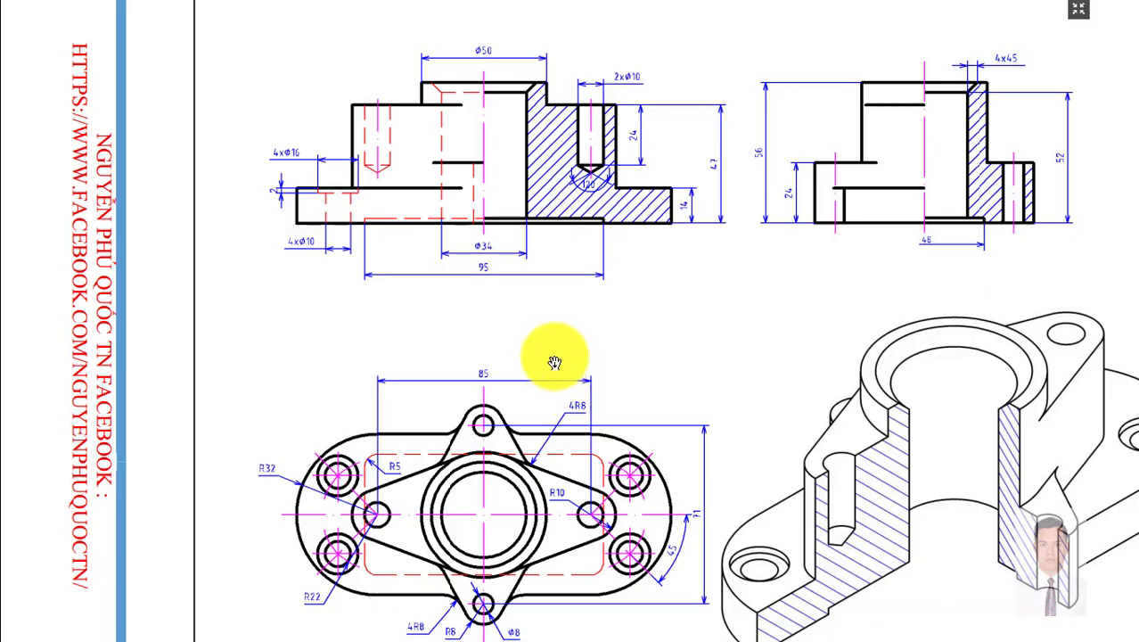
{"action": "scroll", "coordinate": [522, 470], "scroll_direction": "up", "scroll_amount": 2}
{"action": "left_click_drag", "start_coordinate": [517, 168], "coordinate": [521, 253]}
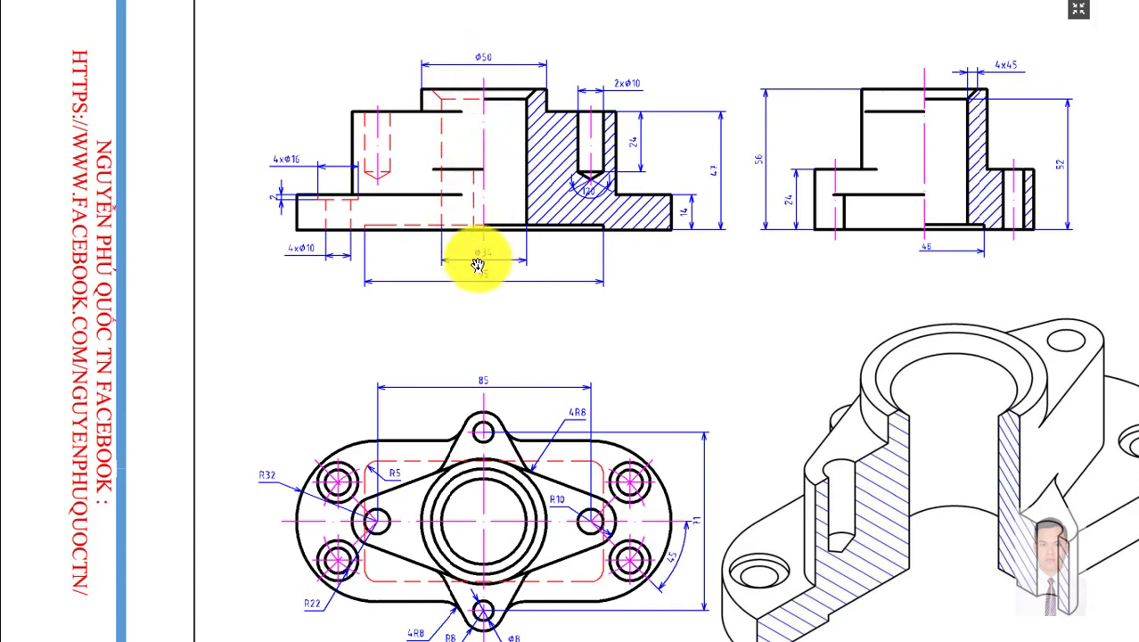
{"action": "key", "text": "alt+Tab"}
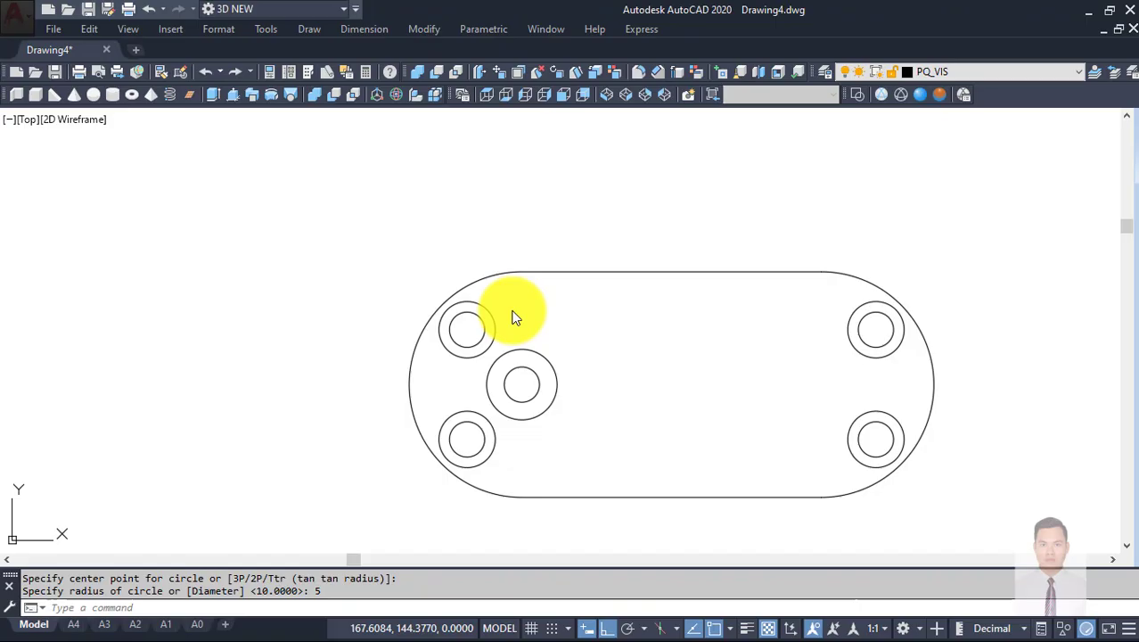
{"action": "scroll", "coordinate": [570, 419], "scroll_direction": "up", "scroll_amount": 2}
{"action": "type", "text": "c"}
{"action": "key", "text": "Return"}
{"action": "type", "text": "m"}
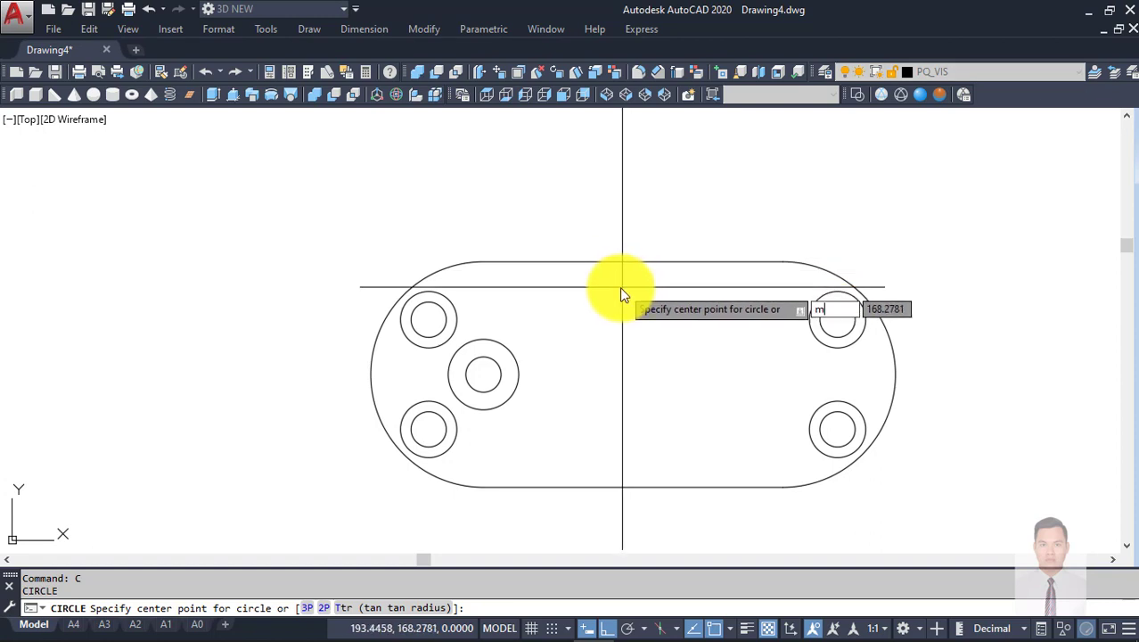
{"action": "type", "text": "2p"}
{"action": "key", "text": "Return"}
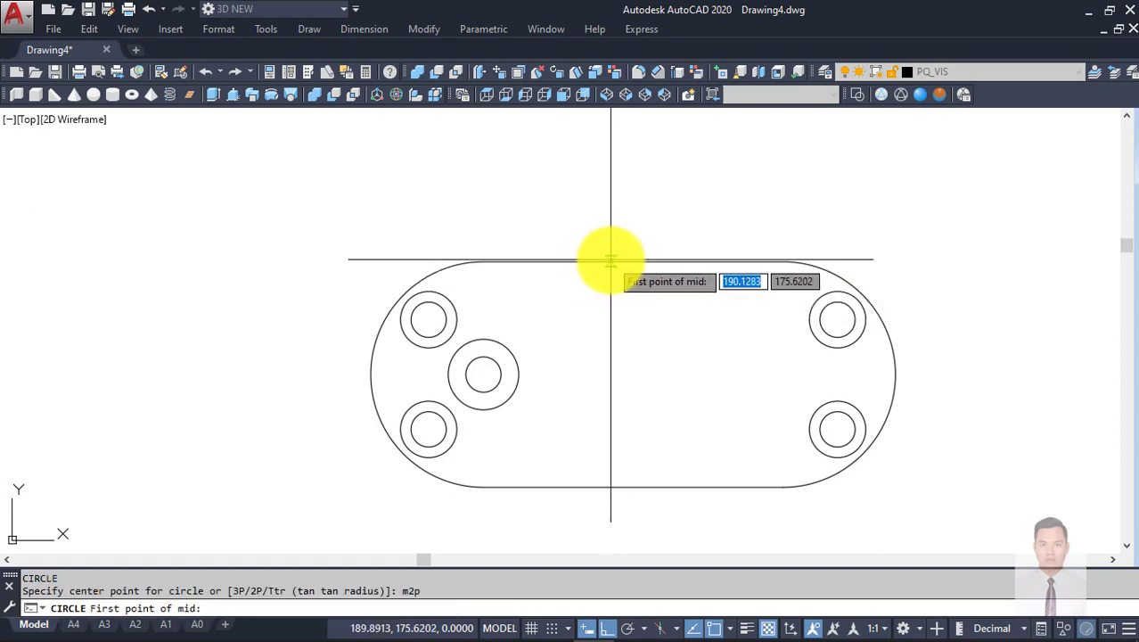
{"action": "left_click", "coordinate": [632, 258]}
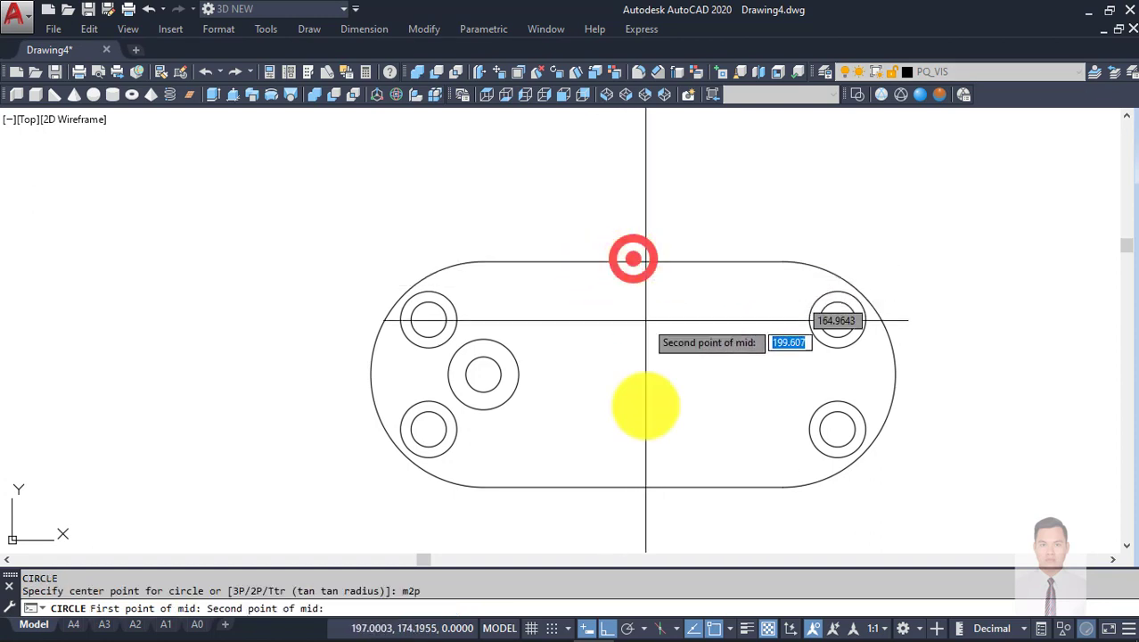
{"action": "left_click", "coordinate": [634, 489]}
{"action": "type", "text": "25"}
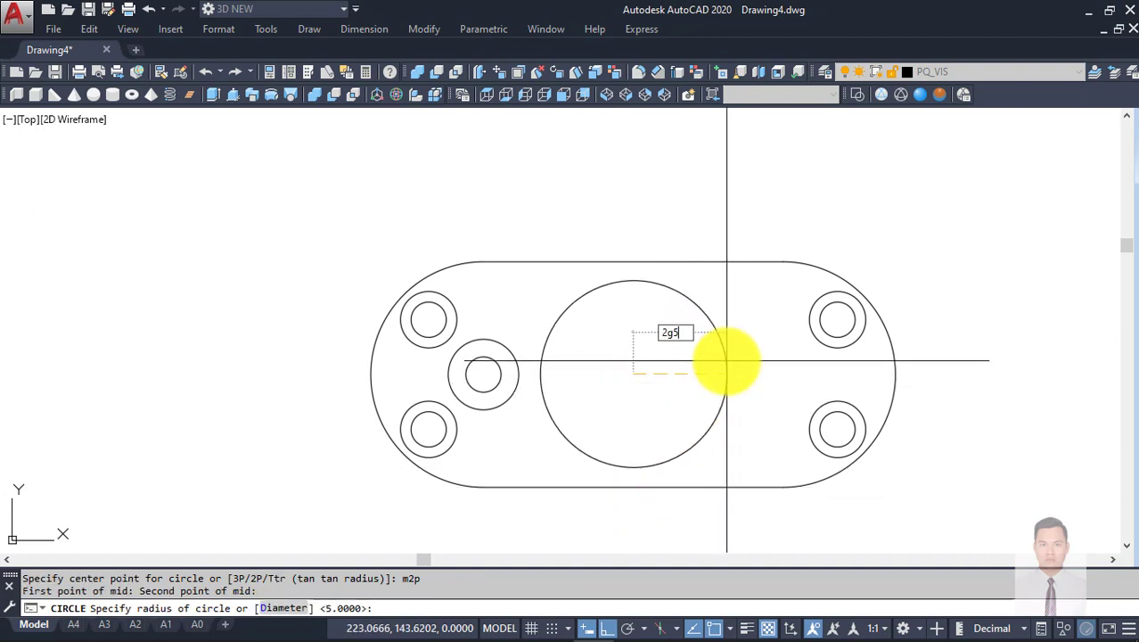
{"action": "key", "text": "Return"}
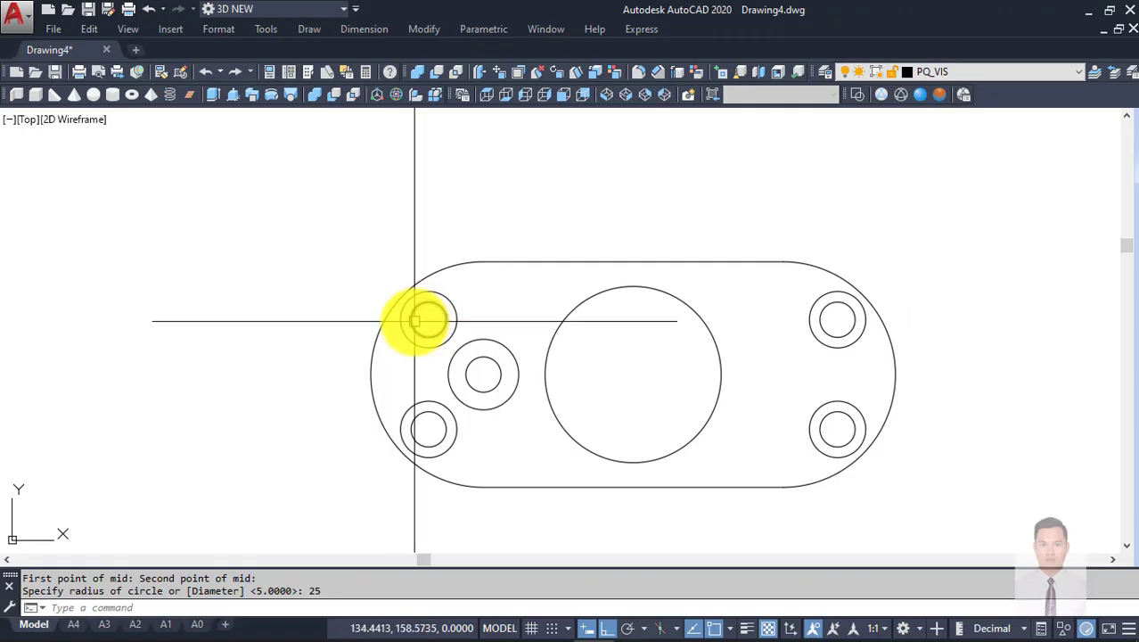
{"action": "scroll", "coordinate": [481, 339], "scroll_direction": "up", "scroll_amount": 2}
Step: Draw a line tangent from the left boss circle to the central circle
{"action": "type", "text": "L"}
{"action": "key", "text": "Return"}
{"action": "type", "text": "ta"}
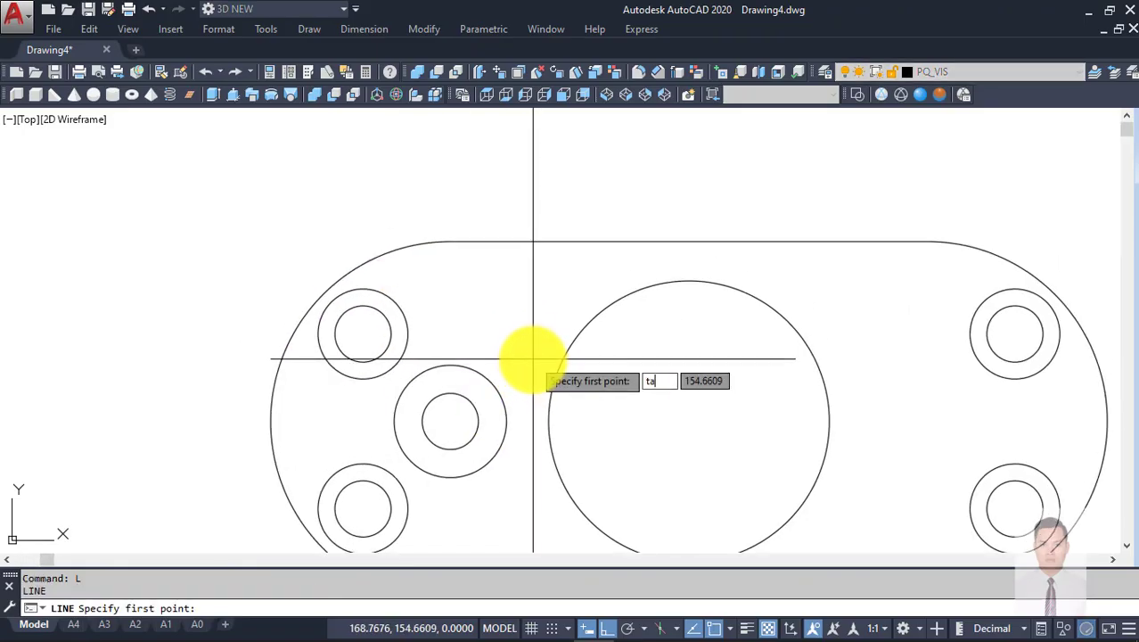
{"action": "type", "text": "n"}
{"action": "key", "text": "Return"}
{"action": "left_click", "coordinate": [437, 361]}
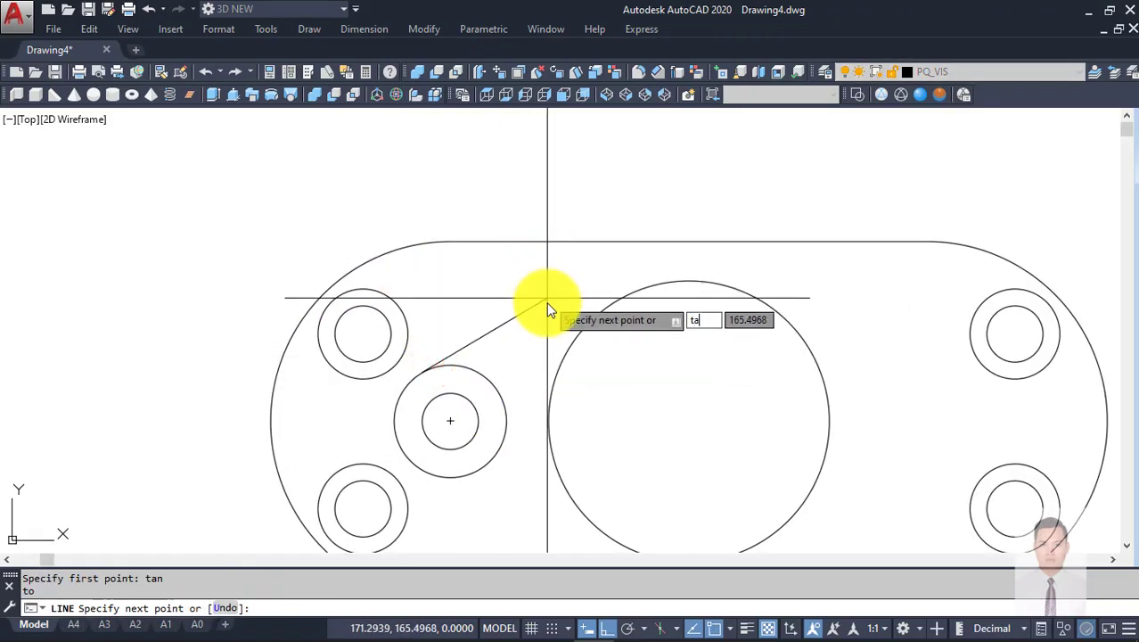
{"action": "type", "text": "n"}
{"action": "key", "text": "Return"}
{"action": "left_click", "coordinate": [640, 290]}
{"action": "key", "text": "Return"}
Step: Mirror the tangent line about the horizontal centreline for the lower edge
{"action": "left_click", "coordinate": [534, 332]}
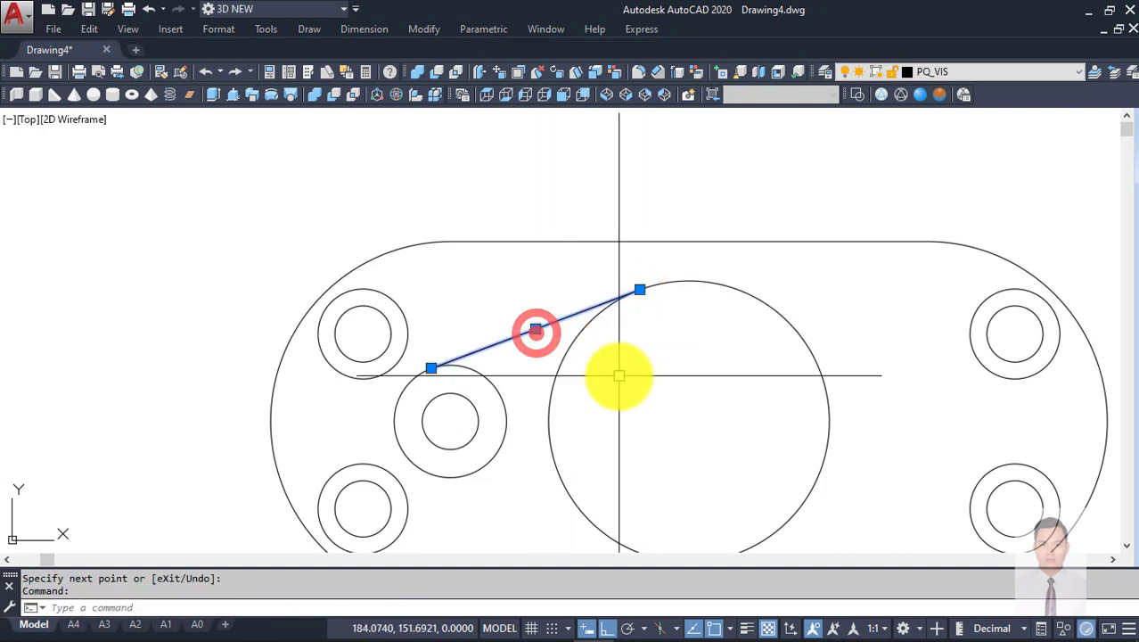
{"action": "type", "text": "MI"}
{"action": "key", "text": "Return"}
{"action": "scroll", "coordinate": [618, 375], "scroll_direction": "down", "scroll_amount": 4}
{"action": "left_click", "coordinate": [593, 395]}
{"action": "left_click", "coordinate": [621, 385]}
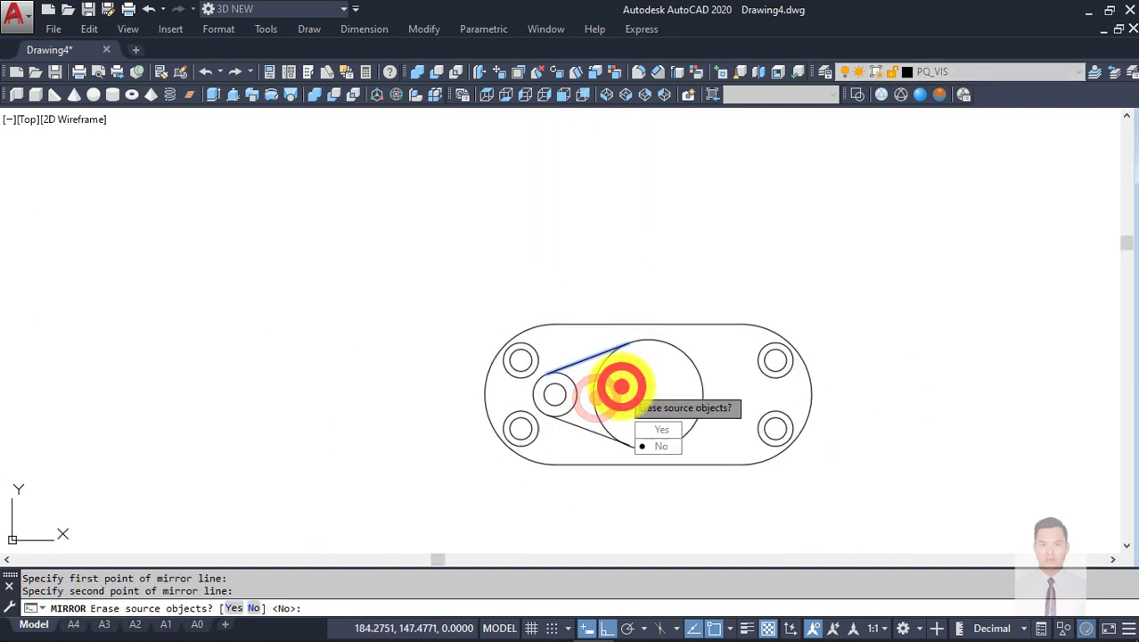
{"action": "key", "text": "Return"}
{"action": "type", "text": "tr"}
{"action": "key", "text": "Return"}
{"action": "key", "text": "Return"}
{"action": "left_click", "coordinate": [581, 389]}
{"action": "key", "text": "Escape"}
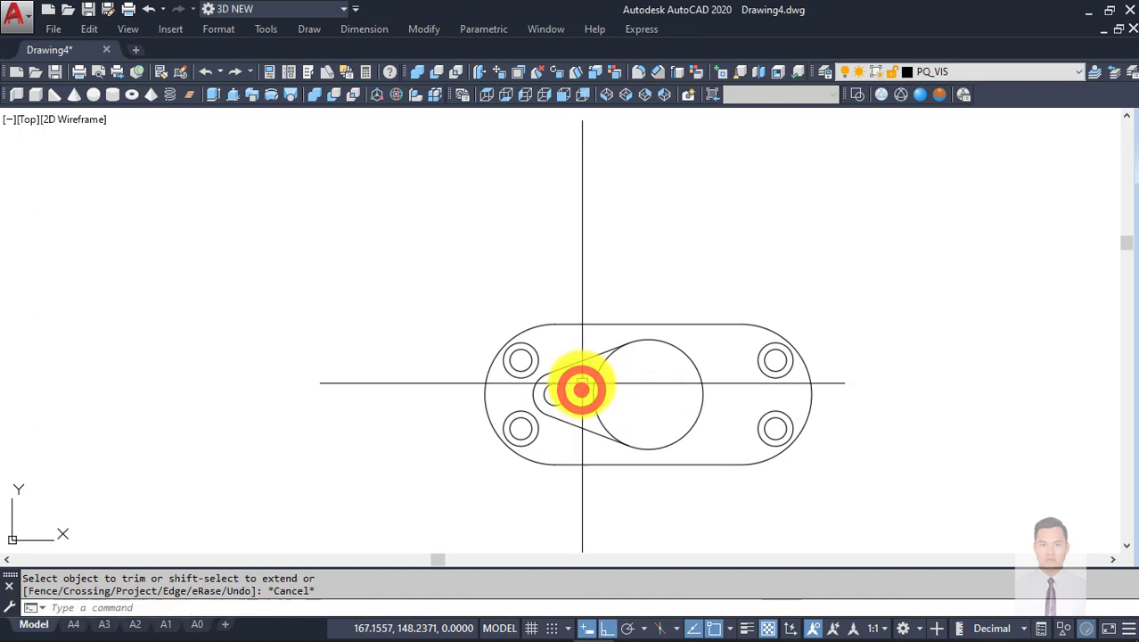
Step: Mirror the left boss outline across the vertical axis to the right side
{"action": "left_click", "coordinate": [563, 433]}
{"action": "left_click", "coordinate": [542, 361]}
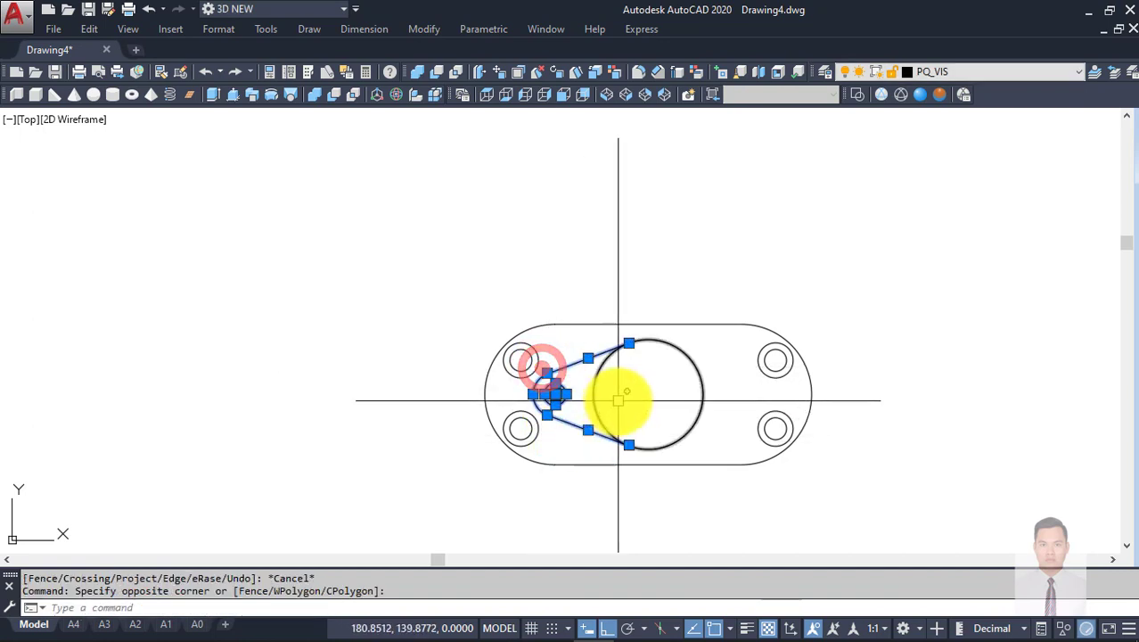
{"action": "type", "text": "mi"}
{"action": "key", "text": "Return"}
{"action": "left_click", "coordinate": [648, 339]}
{"action": "left_click", "coordinate": [653, 229]}
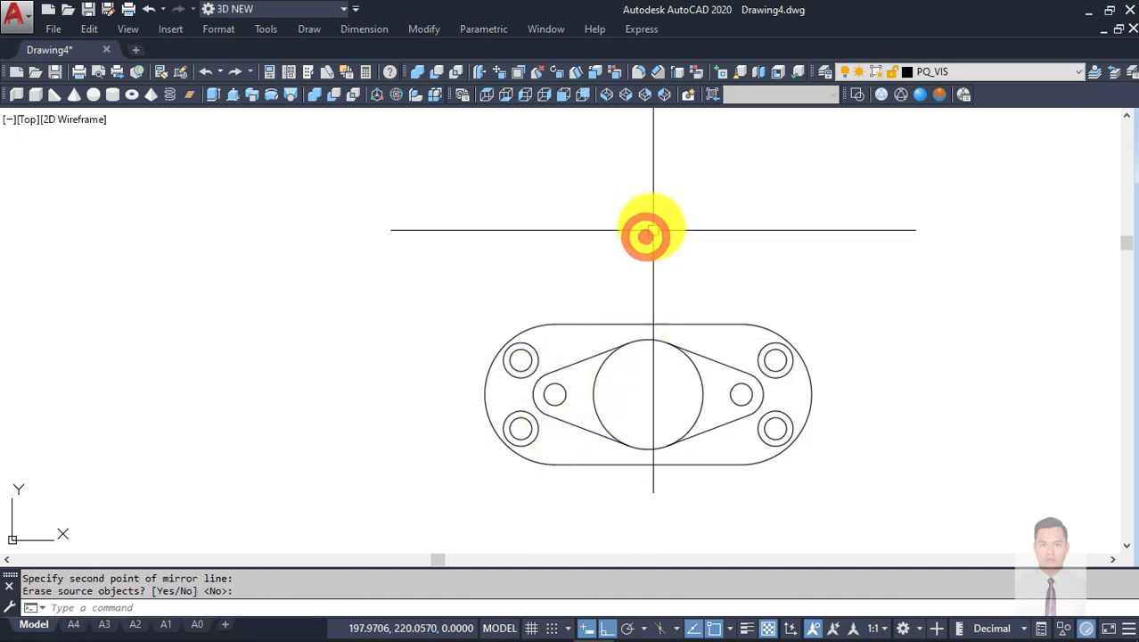
Step: Draw the radius-8 top lug circle tracked 71/2 above the central circle's centre
{"action": "key", "text": "alt+Tab"}
{"action": "scroll", "coordinate": [647, 230], "scroll_direction": "down", "scroll_amount": 3, "text": "ctrl"}
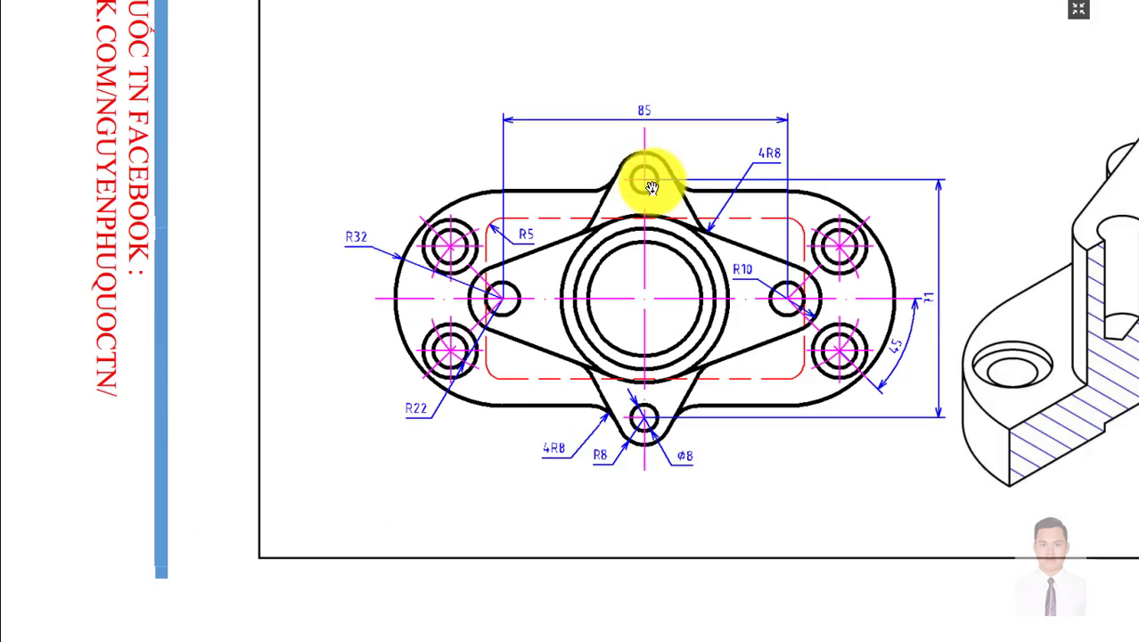
{"action": "scroll", "coordinate": [628, 454], "scroll_direction": "up", "scroll_amount": 2}
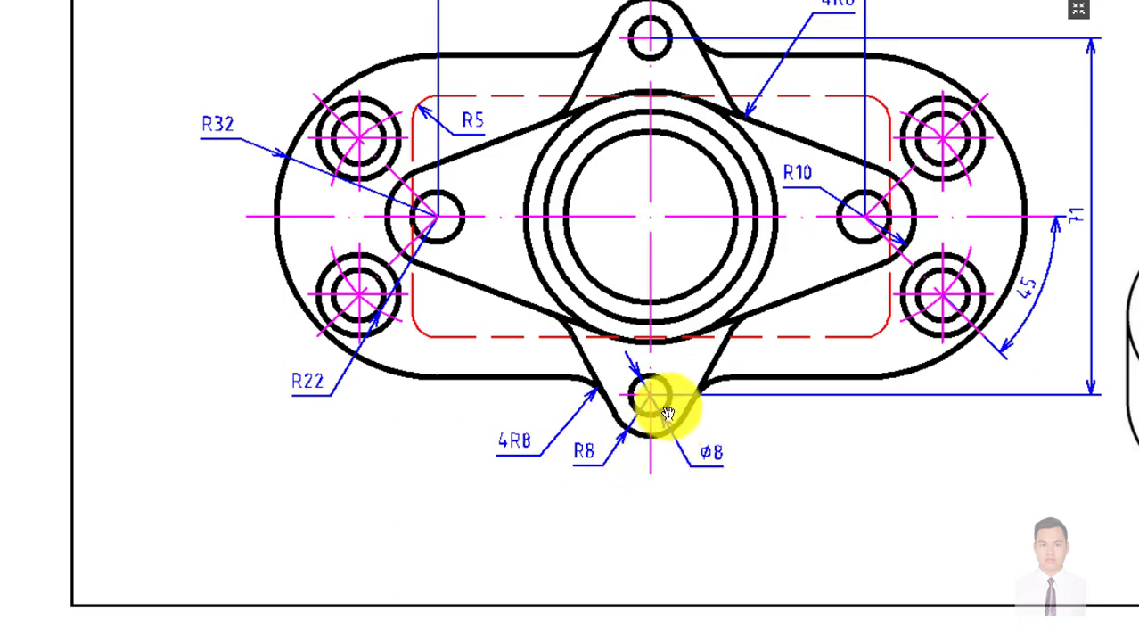
{"action": "middle_click_drag", "start_coordinate": [688, 397], "coordinate": [619, 182]}
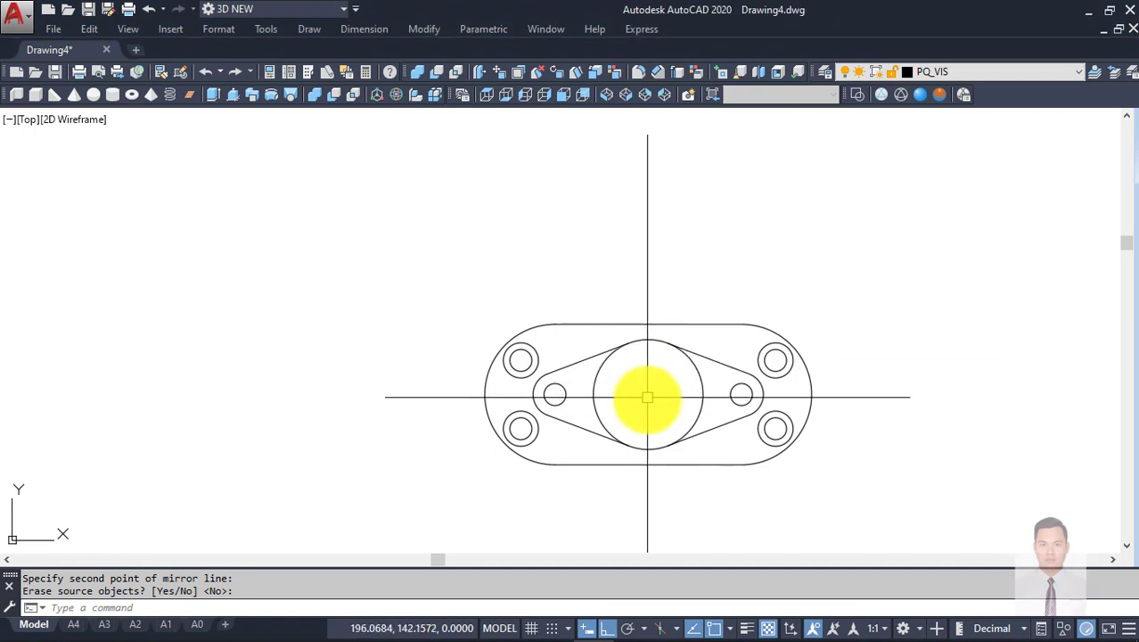
{"action": "middle_click_drag", "start_coordinate": [648, 398], "coordinate": [581, 392]}
{"action": "type", "text": "c"}
{"action": "key", "text": "Return"}
{"action": "type", "text": "tk"}
{"action": "key", "text": "Return"}
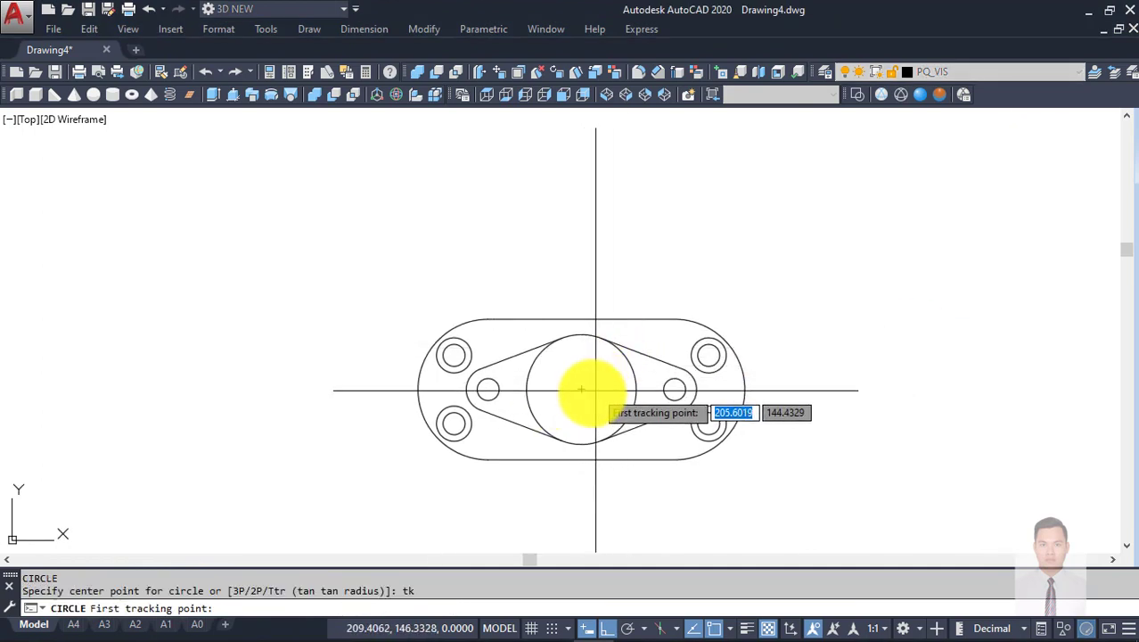
{"action": "left_click", "coordinate": [581, 390]}
{"action": "type", "text": "71/2"}
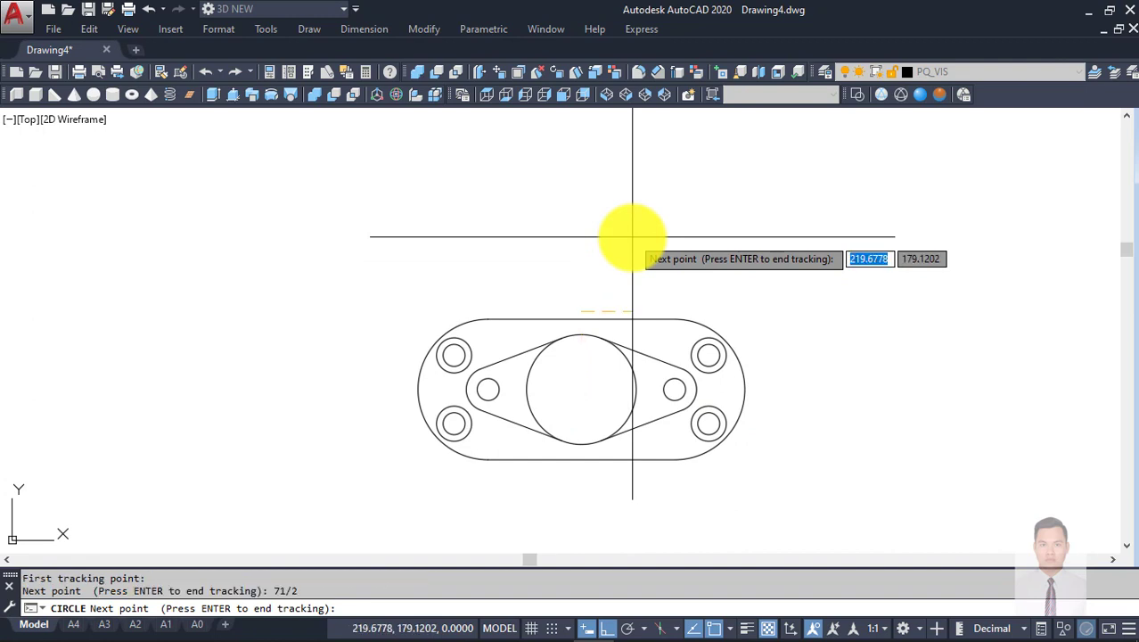
{"action": "key", "text": "Return"}
{"action": "key", "text": "Return"}
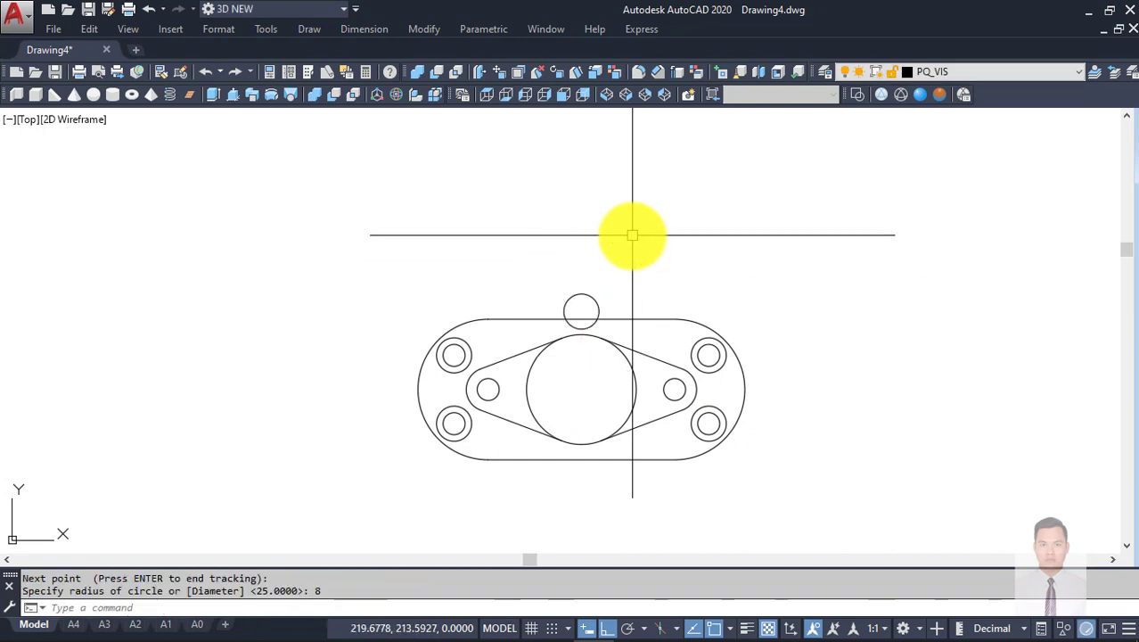
{"action": "scroll", "coordinate": [593, 298], "scroll_direction": "up", "scroll_amount": 4}
{"action": "key", "text": "Return"}
{"action": "left_click", "coordinate": [579, 331]}
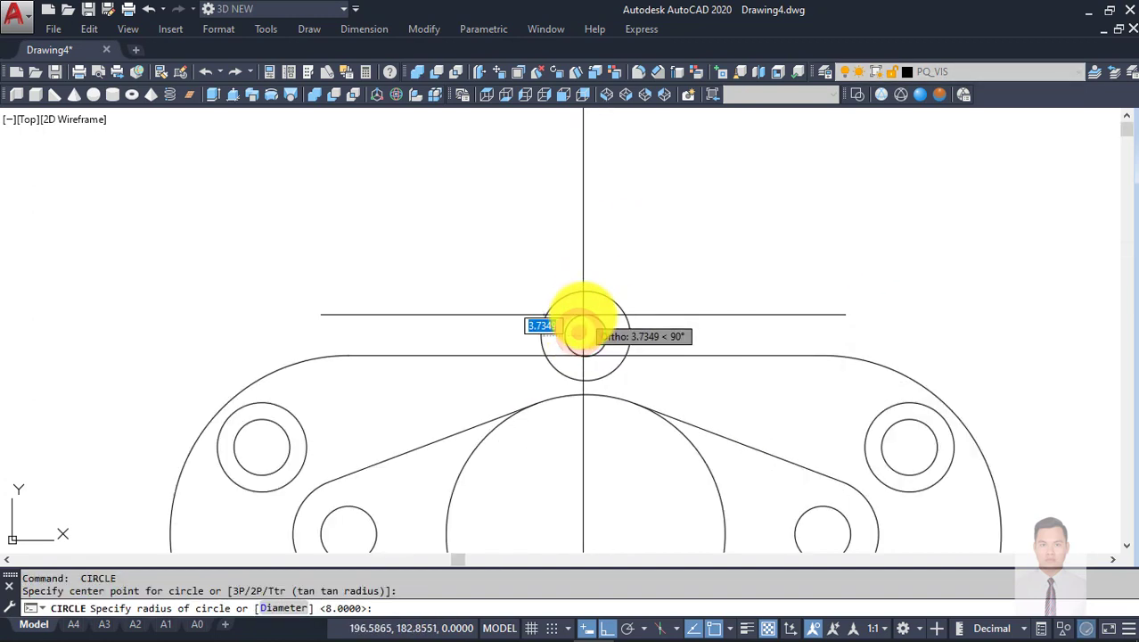
{"action": "type", "text": "4"}
{"action": "key", "text": "Return"}
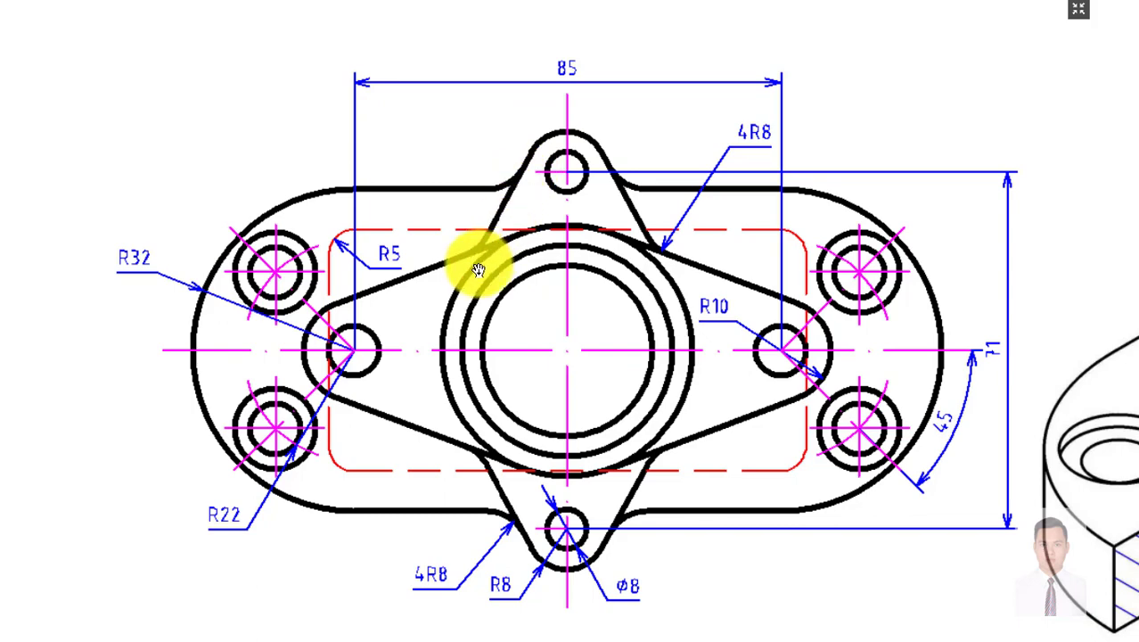
Step: Zoom the reference PDF in Foxit Reader, then return to the AutoCAD plate drawing
{"action": "scroll", "coordinate": [626, 267], "scroll_direction": "up", "scroll_amount": 2}
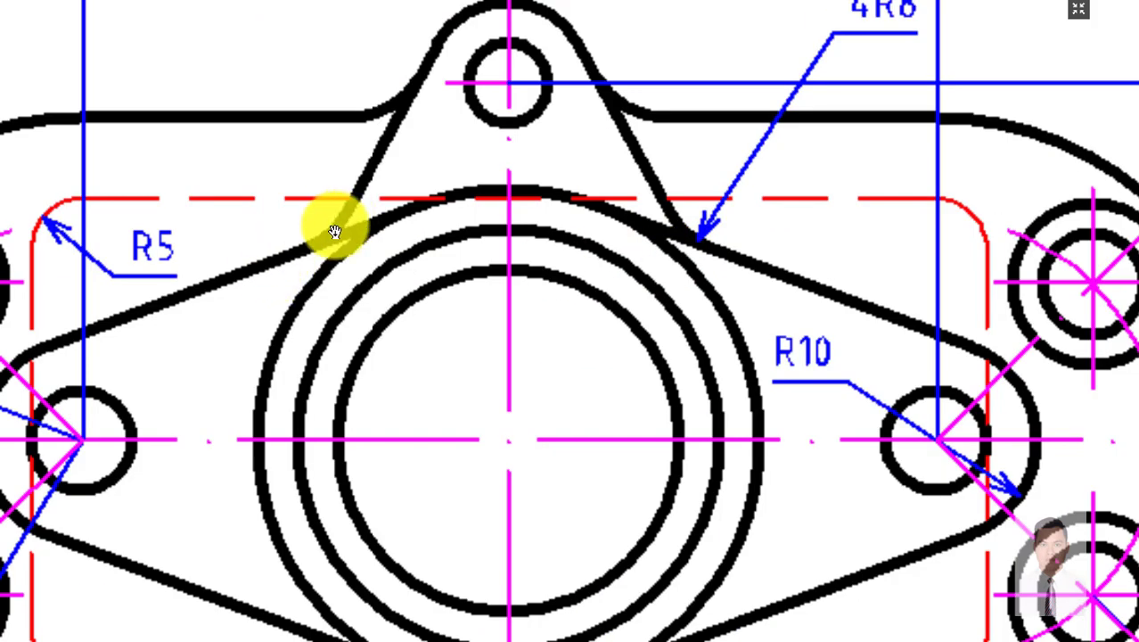
{"action": "scroll", "coordinate": [330, 294], "scroll_direction": "down", "scroll_amount": 1}
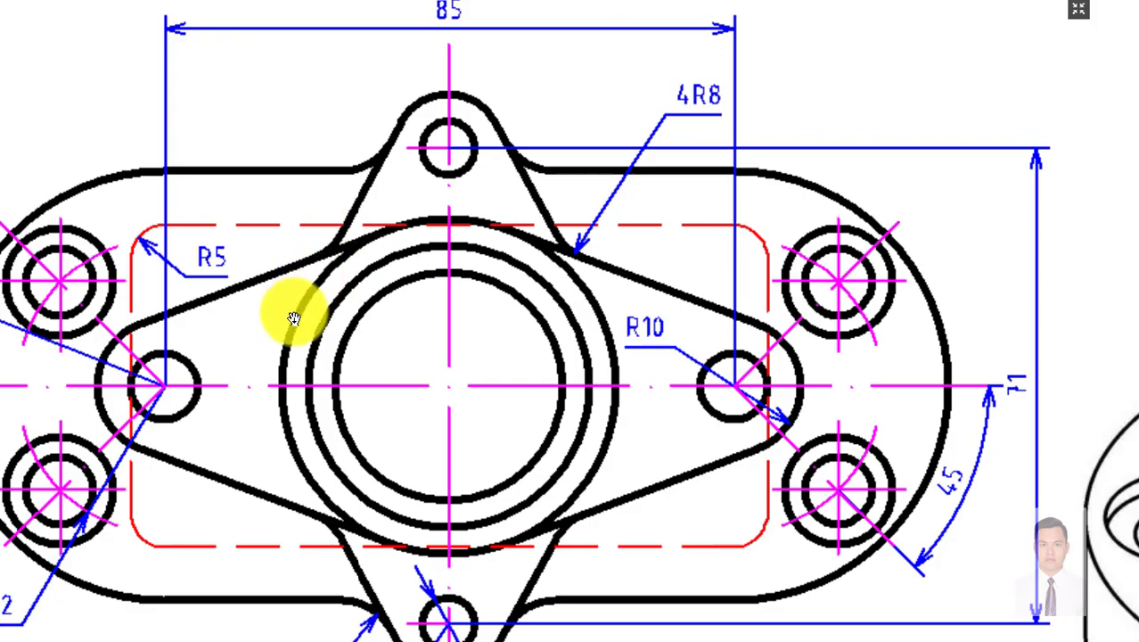
{"action": "key", "text": "alt+Tab"}
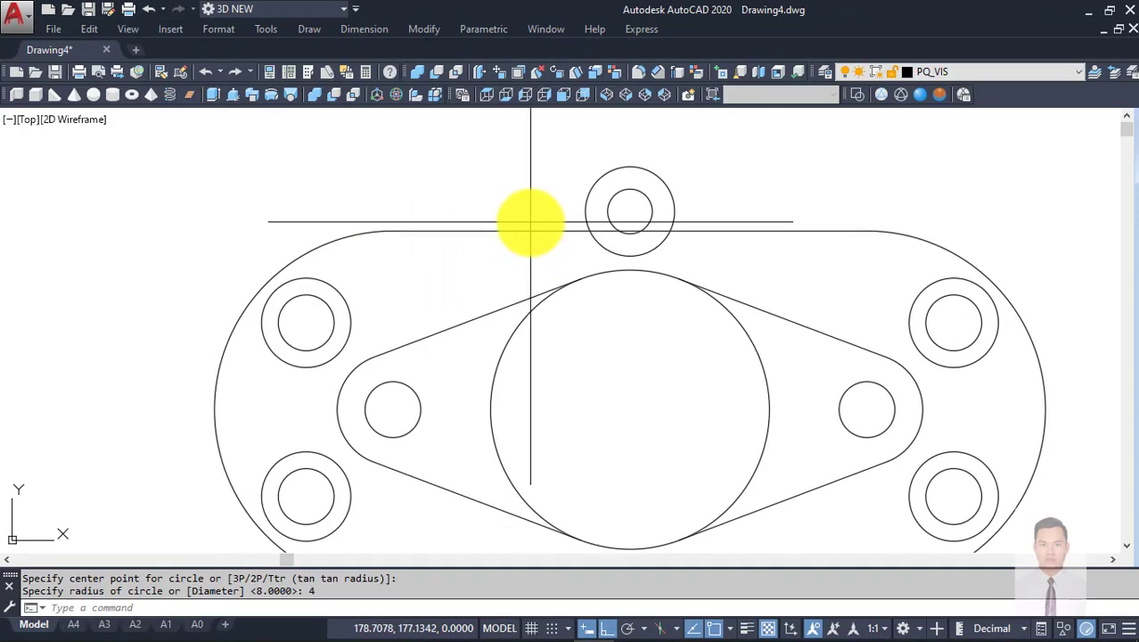
Step: Draw a line tangent to both the top lug circle and the central circle
{"action": "type", "text": "l"}
{"action": "key", "text": "Return"}
{"action": "type", "text": "tan"}
{"action": "key", "text": "Return"}
{"action": "left_click", "coordinate": [587, 181]}
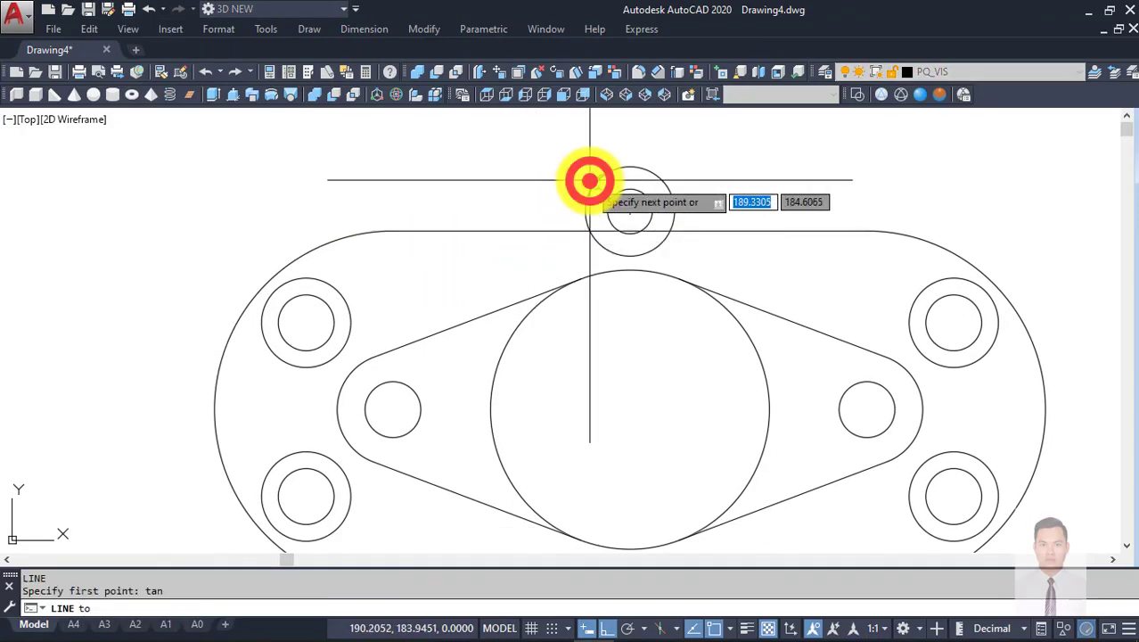
{"action": "type", "text": "tan"}
{"action": "key", "text": "Return"}
{"action": "left_click", "coordinate": [500, 335]}
{"action": "key", "text": "Return"}
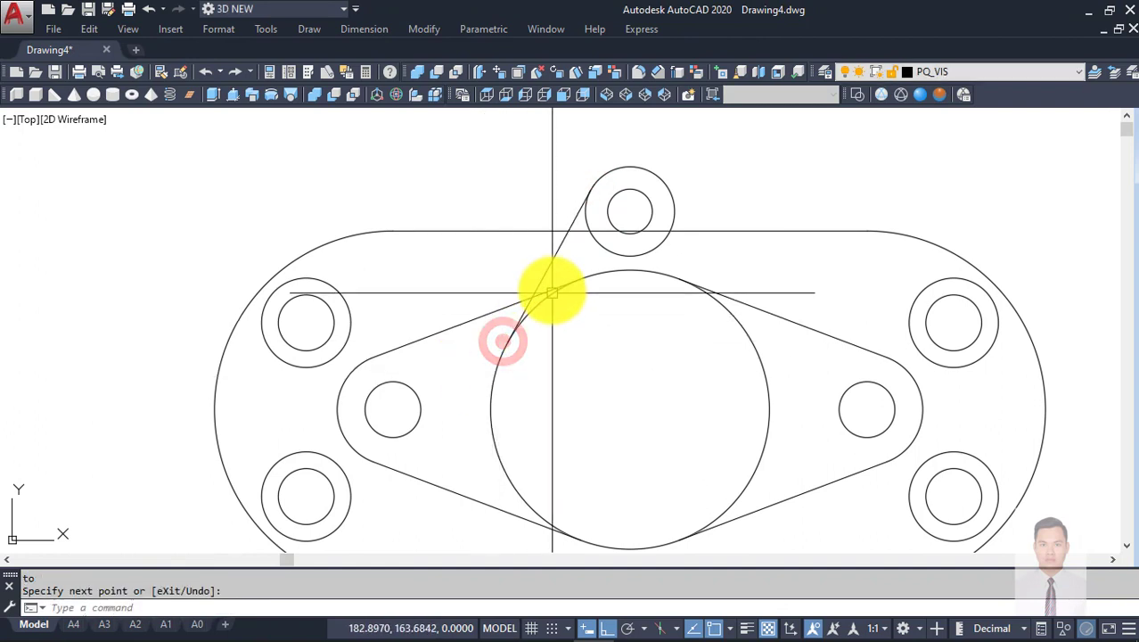
Step: Mirror the tangent line across the vertical centre axis to form the lug's other side
{"action": "left_click", "coordinate": [550, 267]}
{"action": "type", "text": "mi"}
{"action": "key", "text": "Return"}
{"action": "left_click", "coordinate": [625, 273]}
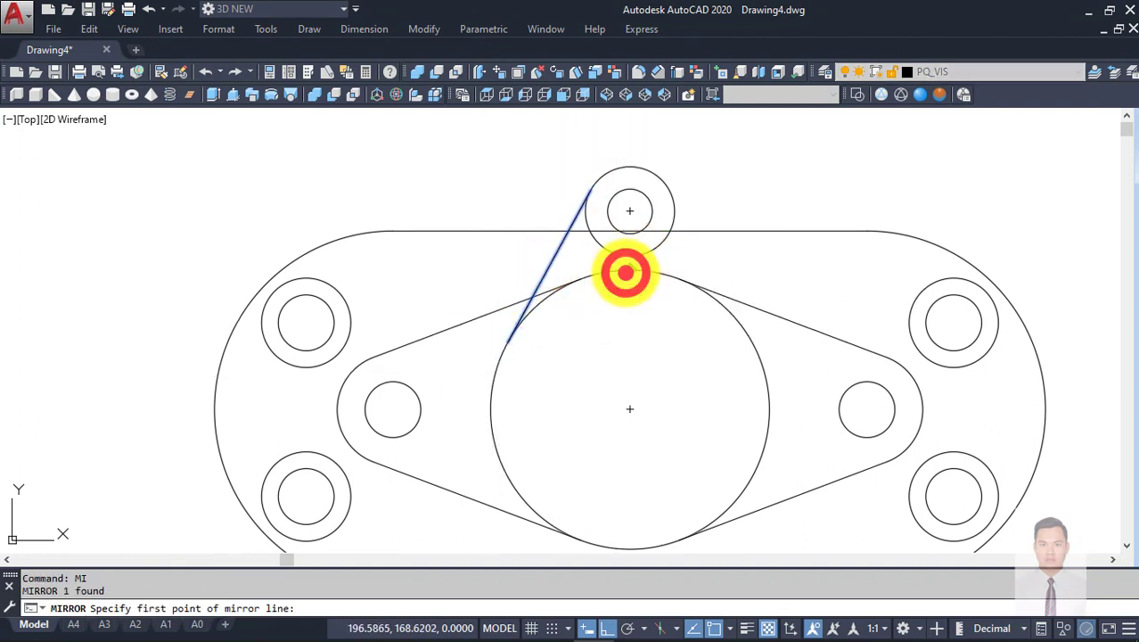
{"action": "left_click", "coordinate": [624, 347]}
{"action": "key", "text": "Return"}
Step: Trim the excess off the left and right lug side lines
{"action": "middle_click_drag", "start_coordinate": [656, 348], "coordinate": [656, 322]}
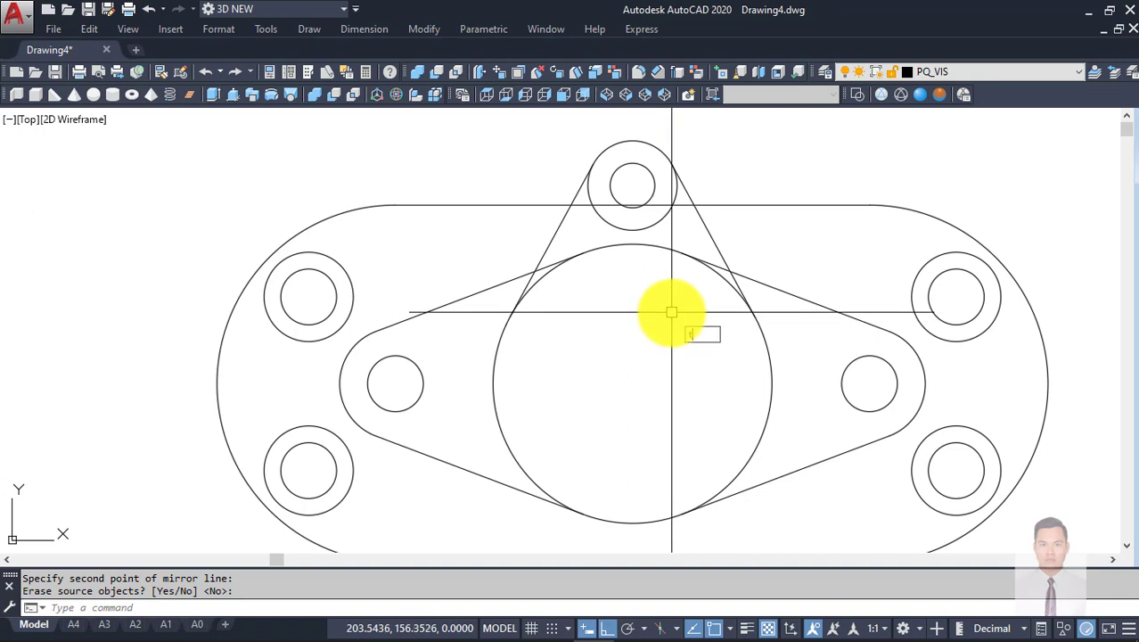
{"action": "type", "text": "tr"}
{"action": "key", "text": "Return"}
{"action": "key", "text": "Return"}
{"action": "left_click", "coordinate": [736, 283]}
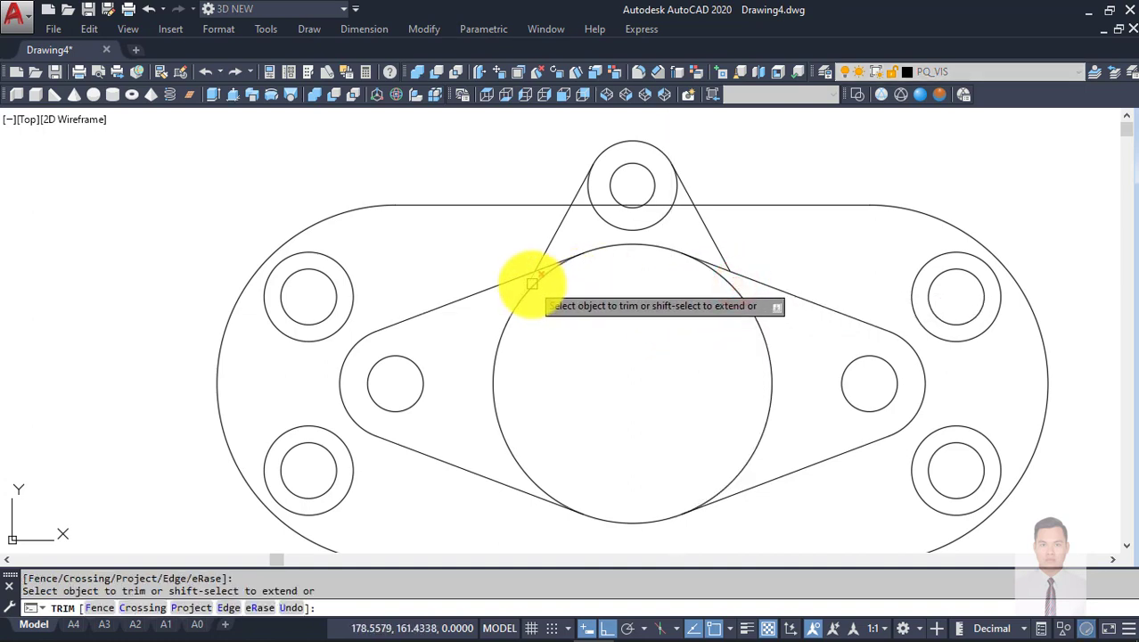
{"action": "left_click", "coordinate": [535, 285]}
{"action": "key", "text": "Escape"}
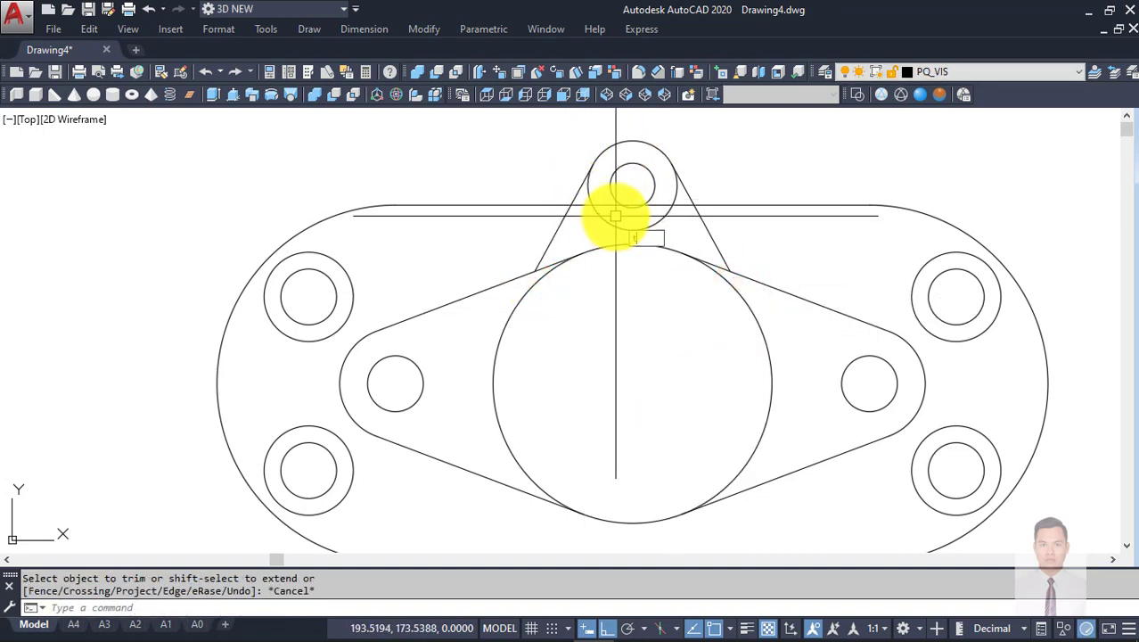
Step: Trim the top lug outline using its two side lines as cutting edges
{"action": "type", "text": "tr"}
{"action": "key", "text": "Return"}
{"action": "left_click", "coordinate": [574, 197]}
{"action": "left_click", "coordinate": [687, 196]}
{"action": "key", "text": "Return"}
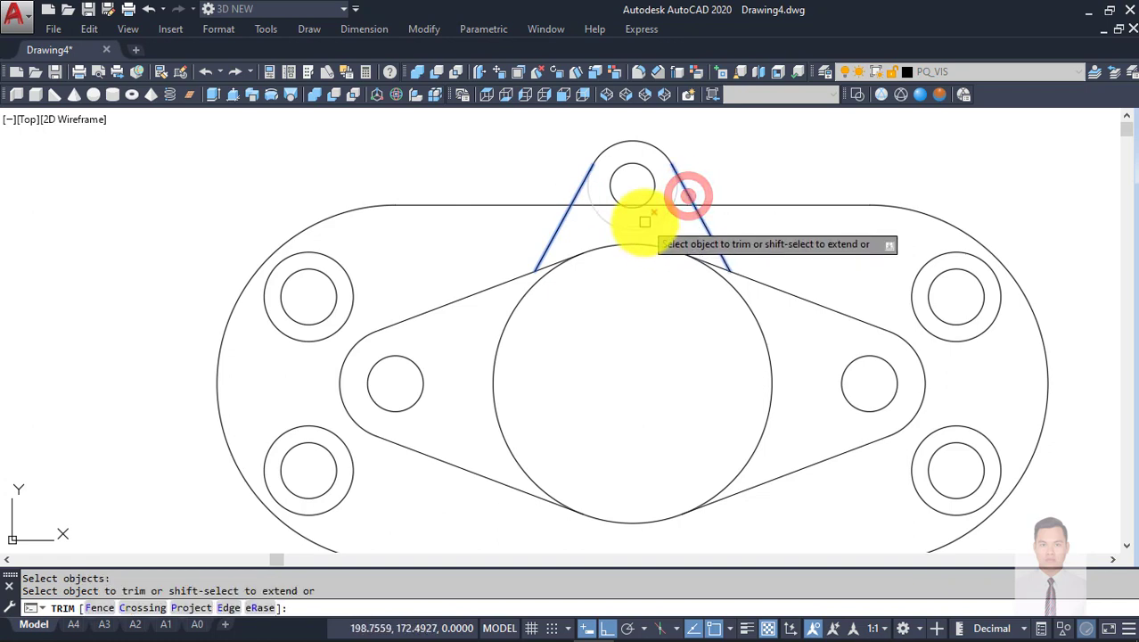
{"action": "left_click", "coordinate": [644, 222]}
{"action": "key", "text": "Escape"}
{"action": "key", "text": "Return"}
{"action": "left_click", "coordinate": [699, 222]}
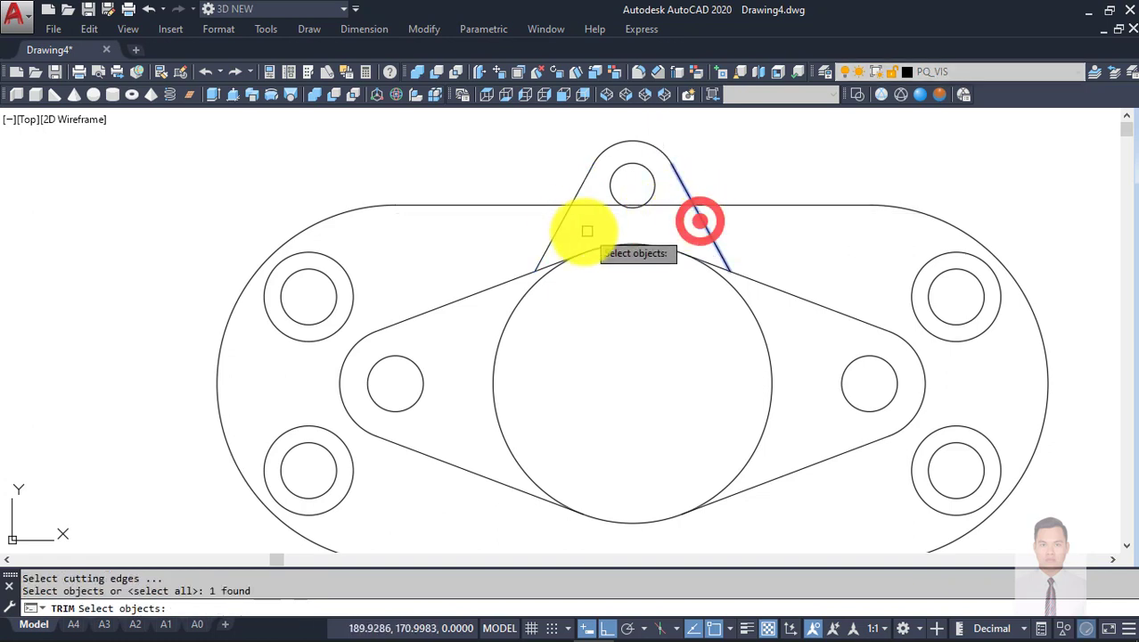
{"action": "left_click", "coordinate": [564, 221]}
{"action": "right_click", "coordinate": [590, 205]}
{"action": "key", "text": "Escape"}
Step: Mirror the top lug's arc, sides and hole across the horizontal axis to the bottom
{"action": "scroll", "coordinate": [660, 191], "scroll_direction": "down", "scroll_amount": 2}
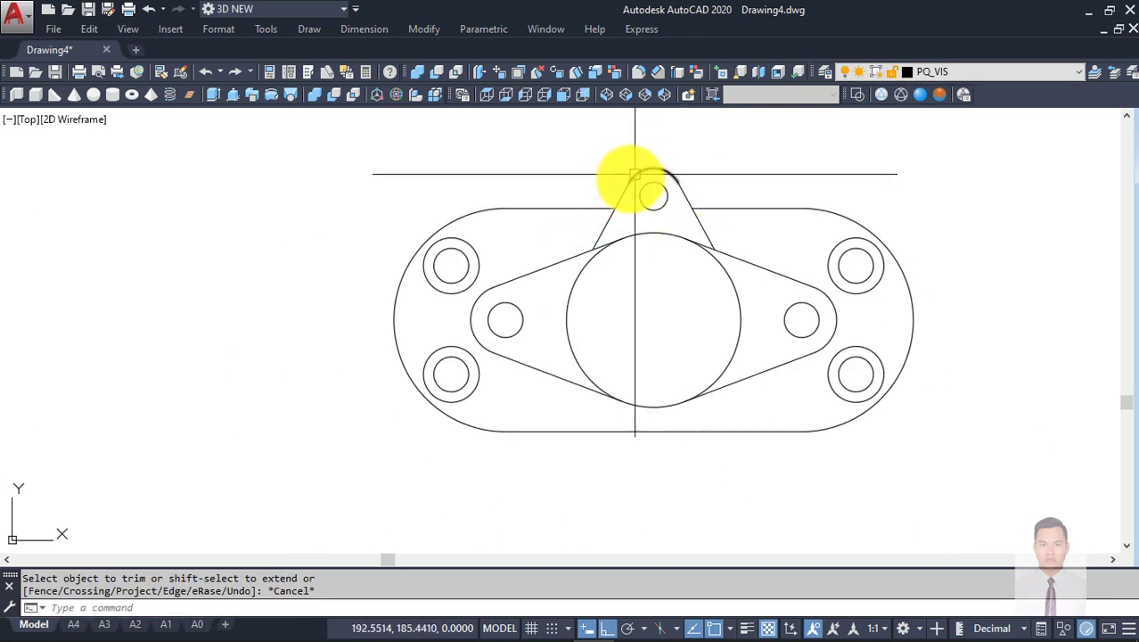
{"action": "scroll", "coordinate": [651, 235], "scroll_direction": "down", "scroll_amount": 1}
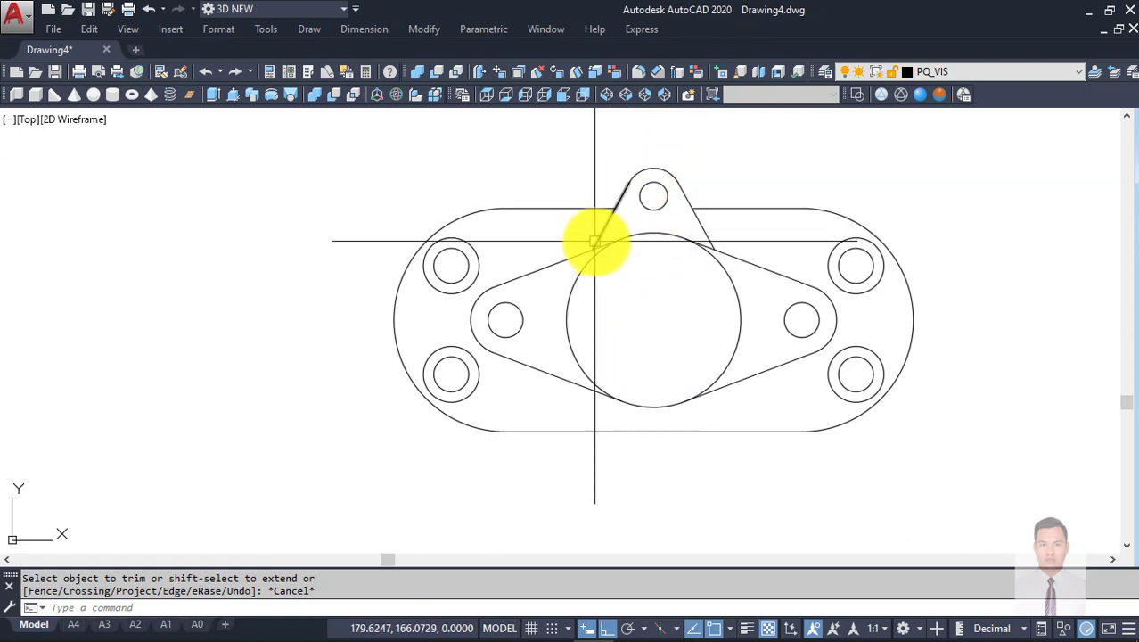
{"action": "key", "text": "Escape"}
{"action": "left_click", "coordinate": [555, 135]}
{"action": "left_click", "coordinate": [731, 277]}
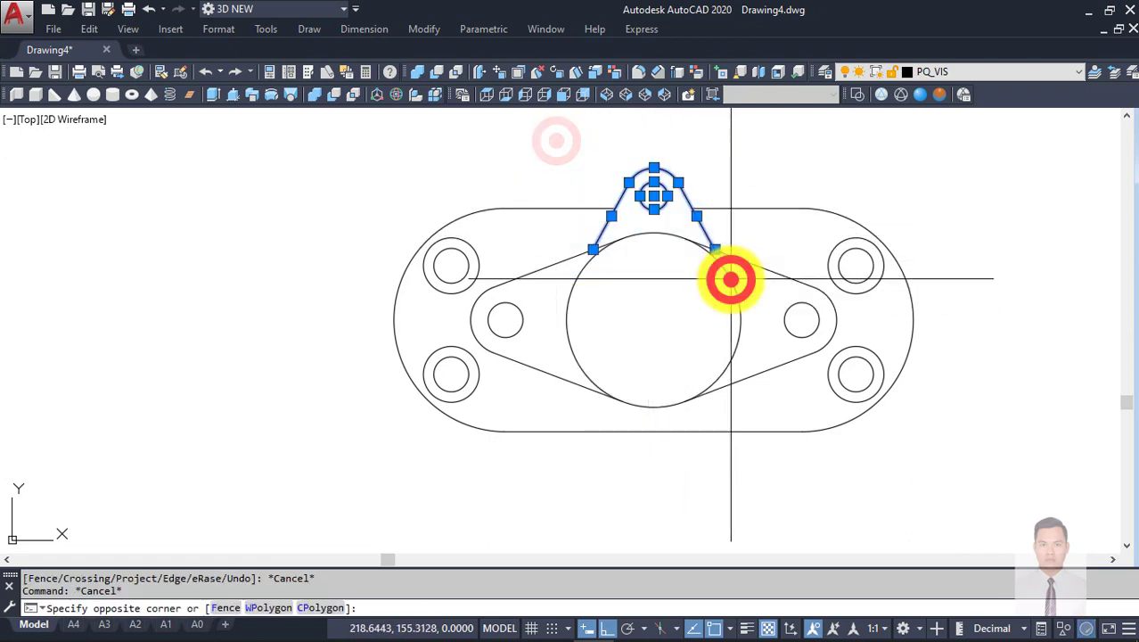
{"action": "key", "text": "Return"}
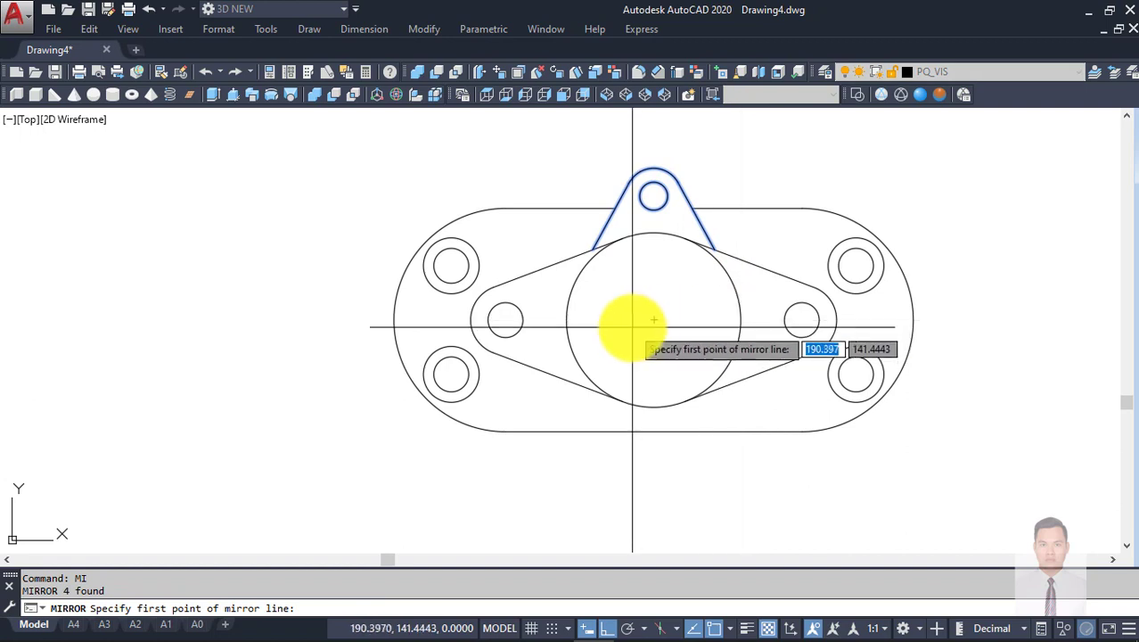
{"action": "left_click", "coordinate": [656, 318]}
{"action": "left_click", "coordinate": [699, 312]}
{"action": "key", "text": "Return"}
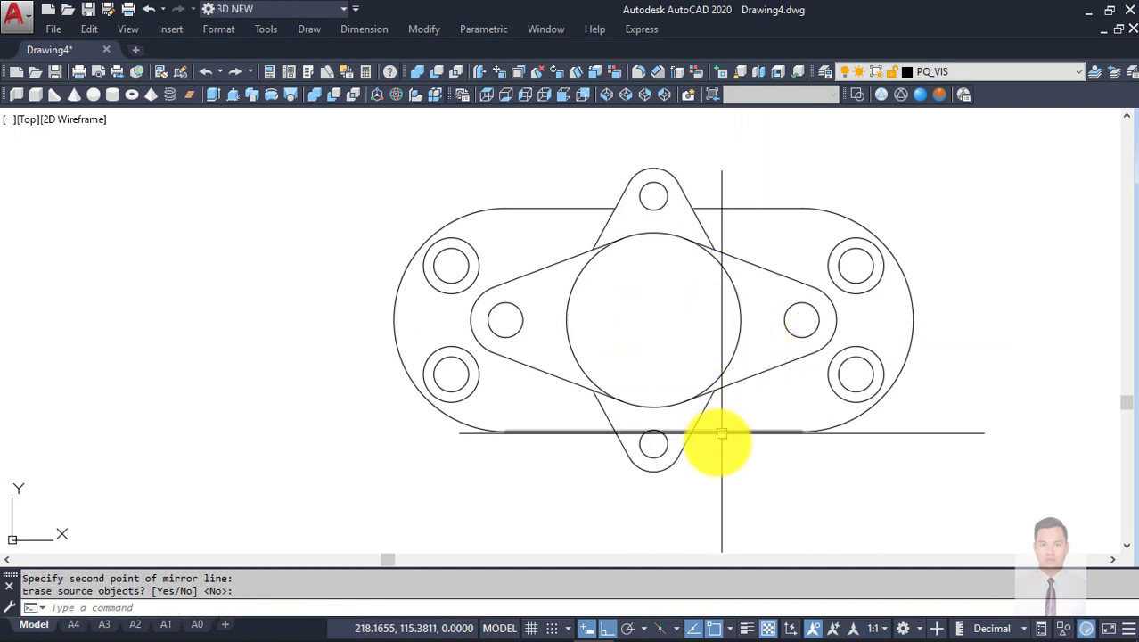
Step: Start trimming the bottom lug, picking its two sides as cutting edges
{"action": "type", "text": "tr"}
{"action": "key", "text": "Return"}
{"action": "left_click", "coordinate": [680, 455]}
{"action": "left_click", "coordinate": [620, 438]}
{"action": "key", "text": "Return"}
{"action": "left_click", "coordinate": [620, 429]}
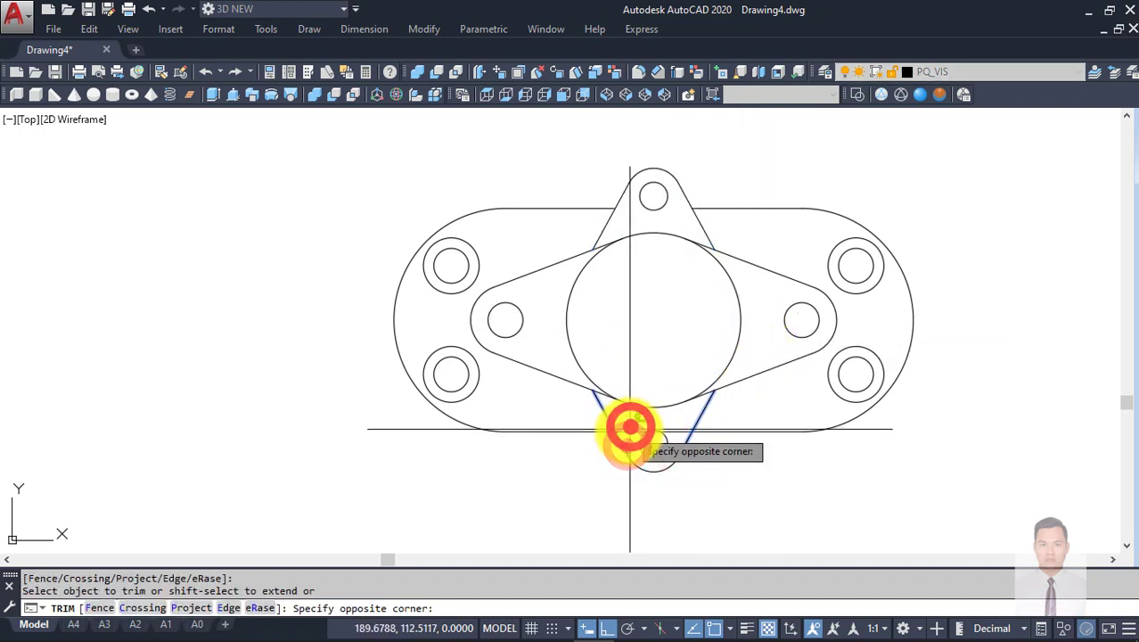
{"action": "key", "text": "Escape"}
{"action": "scroll", "coordinate": [757, 339], "scroll_direction": "down", "scroll_amount": 2}
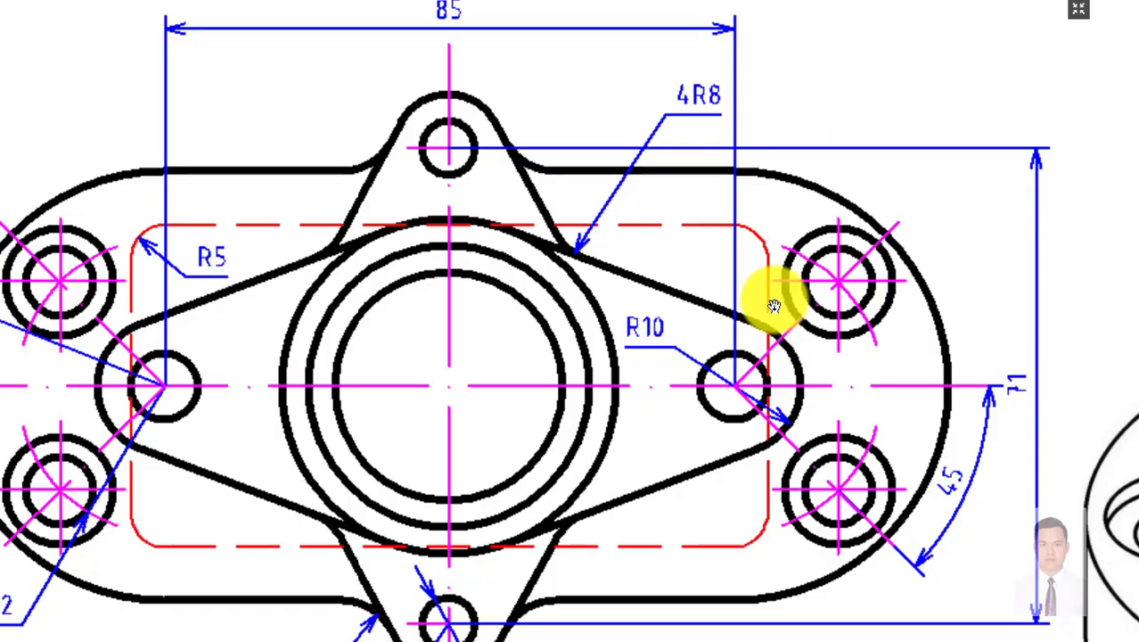
Step: Zoom and pan through the full Foxit reference sheet, then return to AutoCAD
{"action": "scroll", "coordinate": [773, 305], "scroll_direction": "down", "scroll_amount": 2}
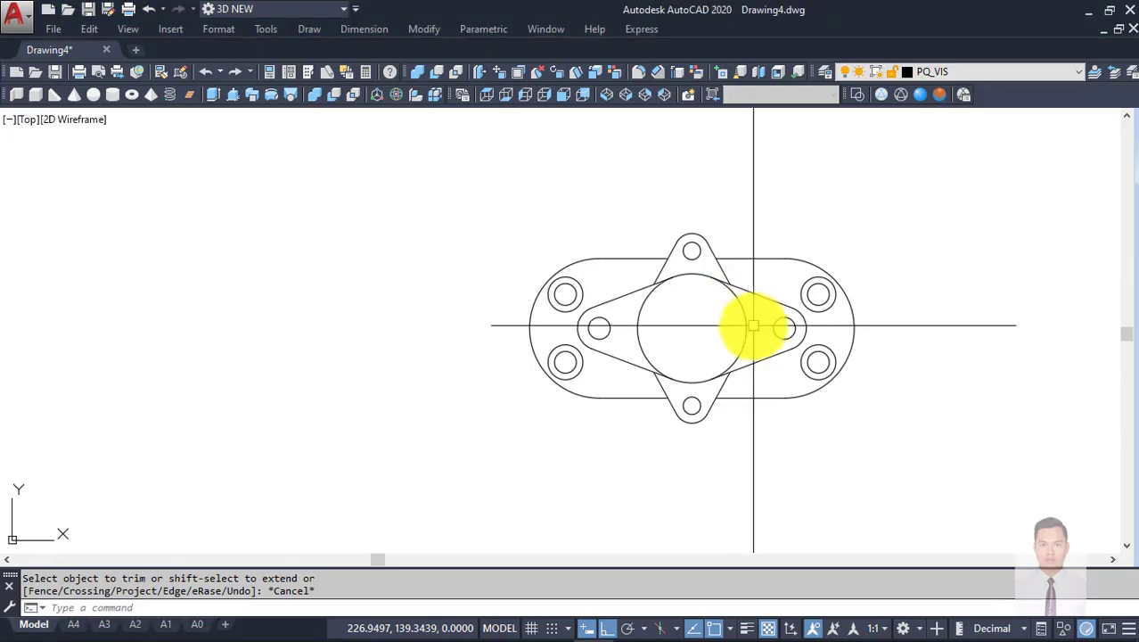
{"action": "scroll", "coordinate": [757, 326], "scroll_direction": "down", "scroll_amount": 2}
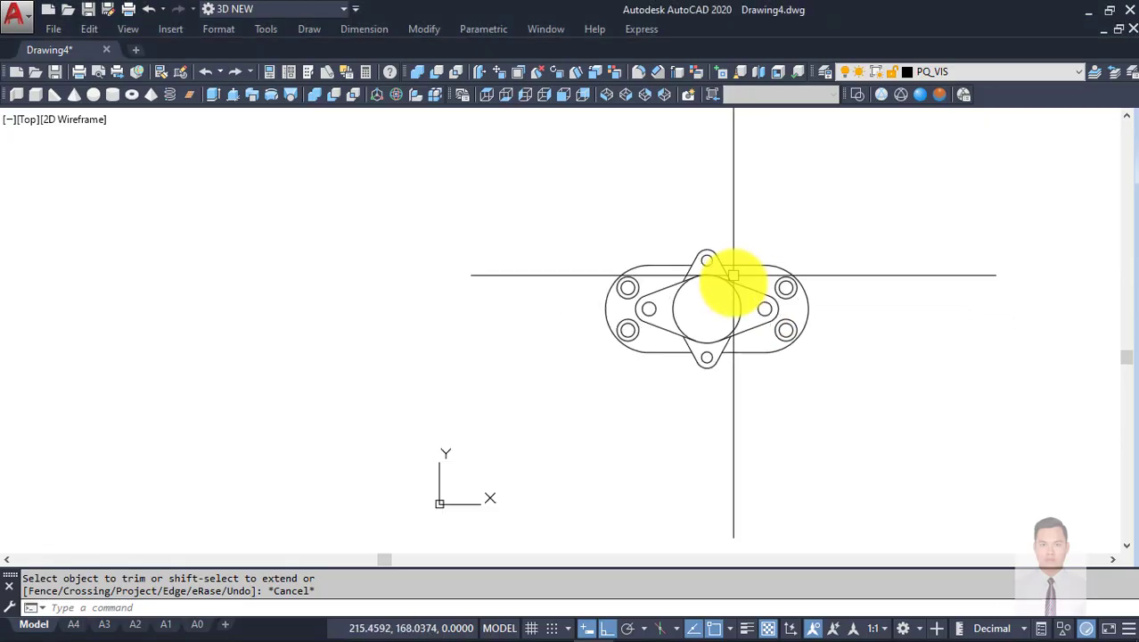
{"action": "scroll", "coordinate": [725, 280], "scroll_direction": "down", "scroll_amount": 2}
{"action": "scroll", "coordinate": [782, 261], "scroll_direction": "up", "scroll_amount": 2}
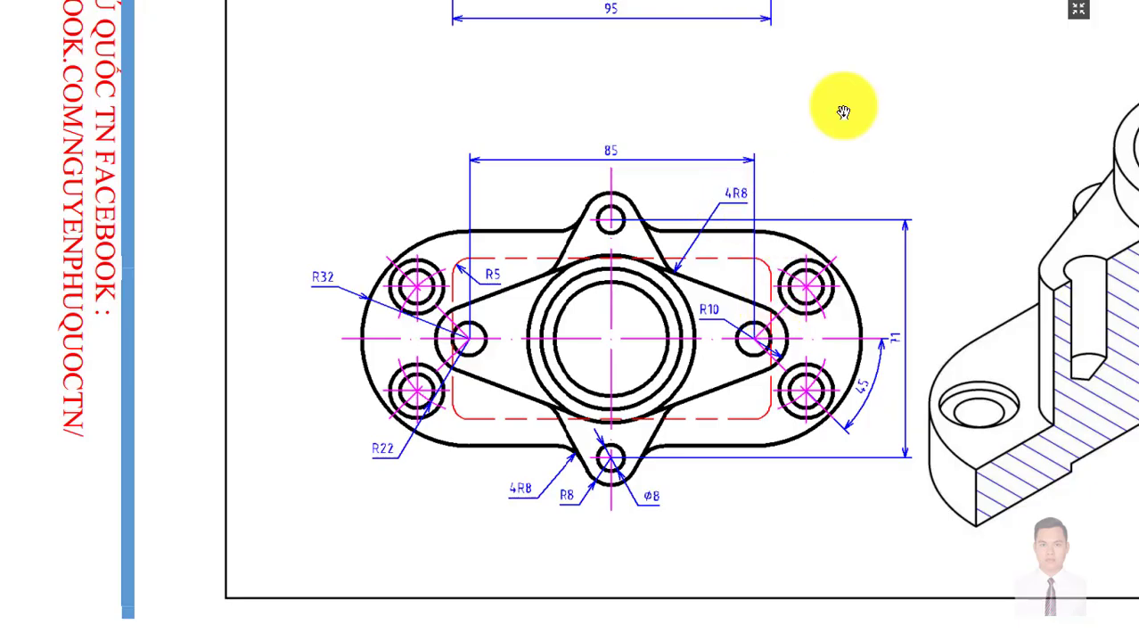
{"action": "left_click_drag", "start_coordinate": [839, 107], "coordinate": [737, 268]}
{"action": "scroll", "coordinate": [767, 223], "scroll_direction": "down", "scroll_amount": 2}
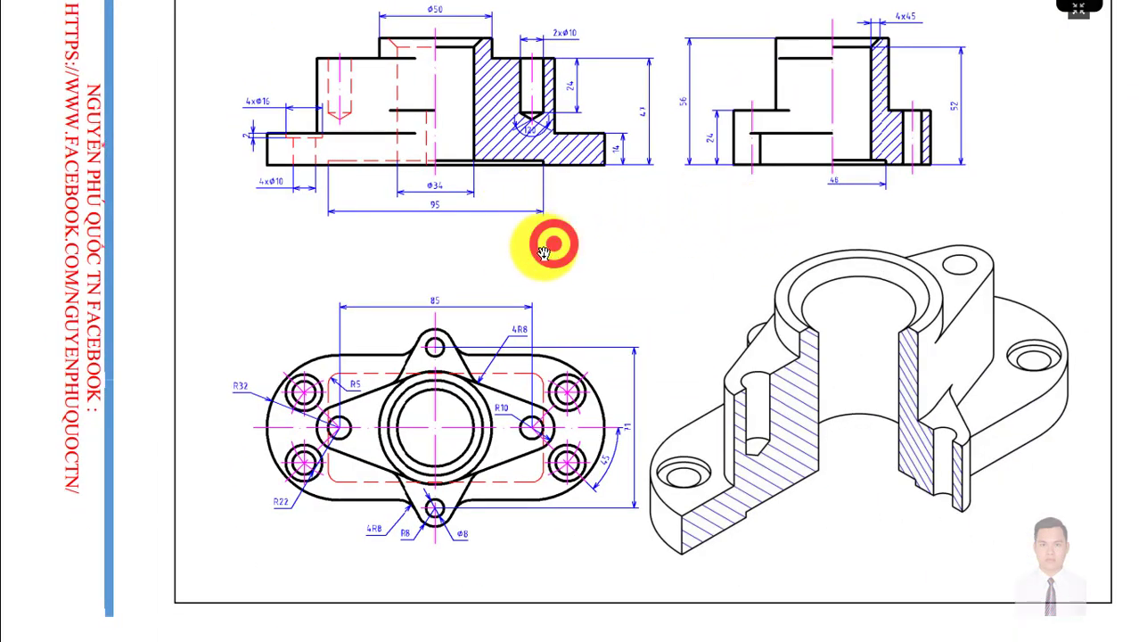
{"action": "left_click_drag", "start_coordinate": [543, 252], "coordinate": [545, 248]}
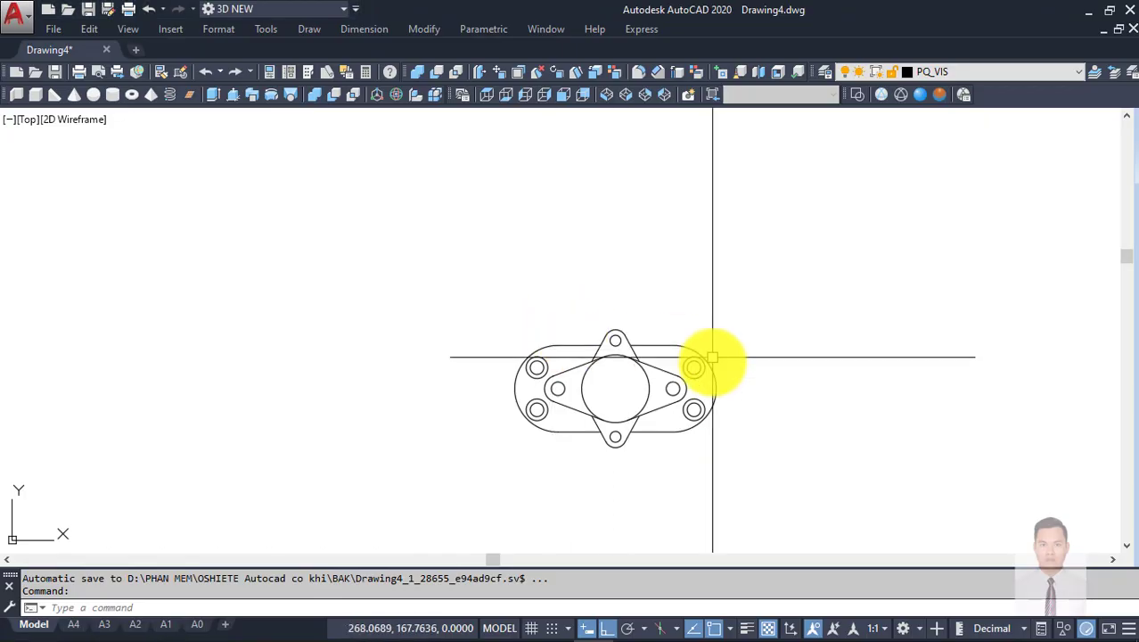
{"action": "scroll", "coordinate": [668, 364], "scroll_direction": "down", "scroll_amount": 3}
{"action": "scroll", "coordinate": [622, 363], "scroll_direction": "up", "scroll_amount": 4}
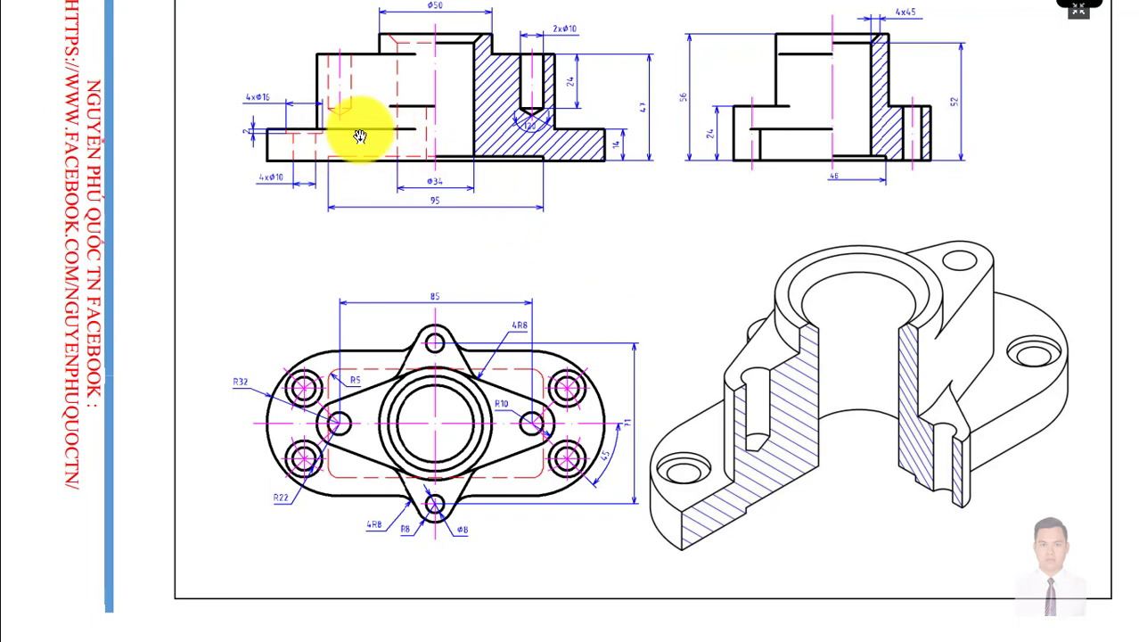
{"action": "key", "text": "alt+Tab"}
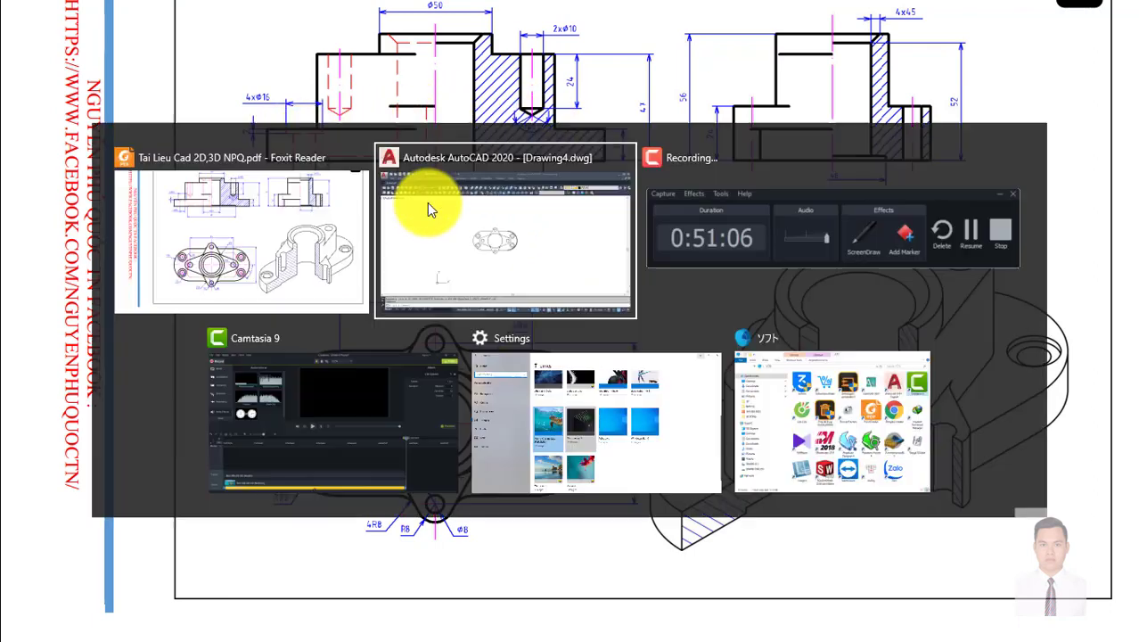
{"action": "key", "text": "alt+Tab"}
{"action": "scroll", "coordinate": [434, 389], "scroll_direction": "up", "scroll_amount": 2, "text": "ctrl"}
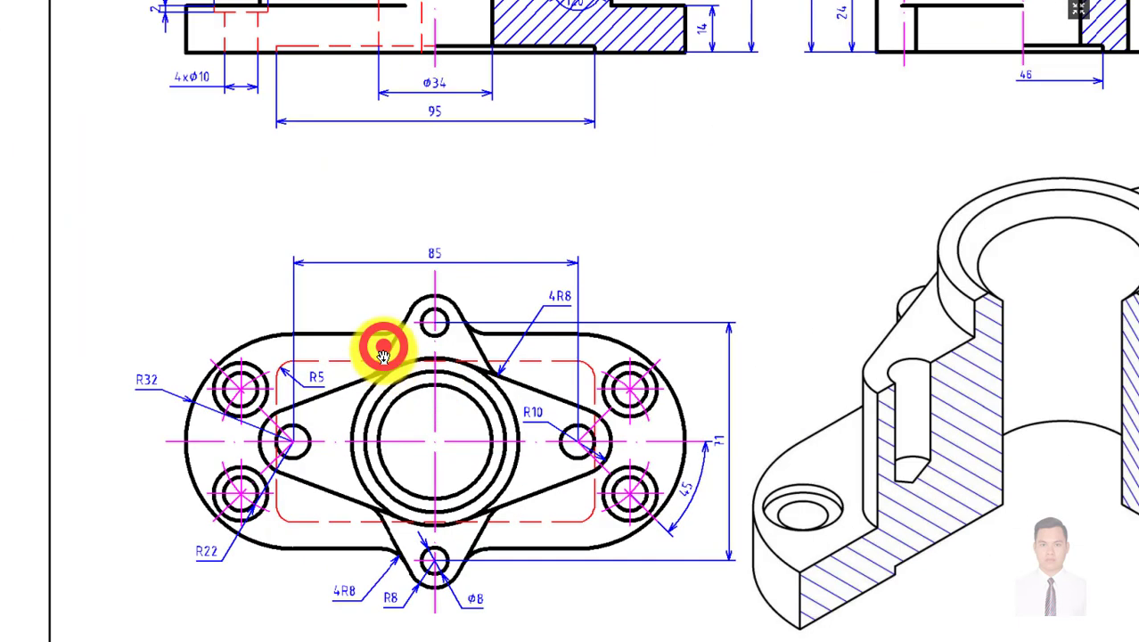
{"action": "scroll", "coordinate": [410, 410], "scroll_direction": "down", "scroll_amount": 1, "text": "ctrl"}
{"action": "scroll", "coordinate": [439, 475], "scroll_direction": "up", "scroll_amount": 3, "text": "ctrl"}
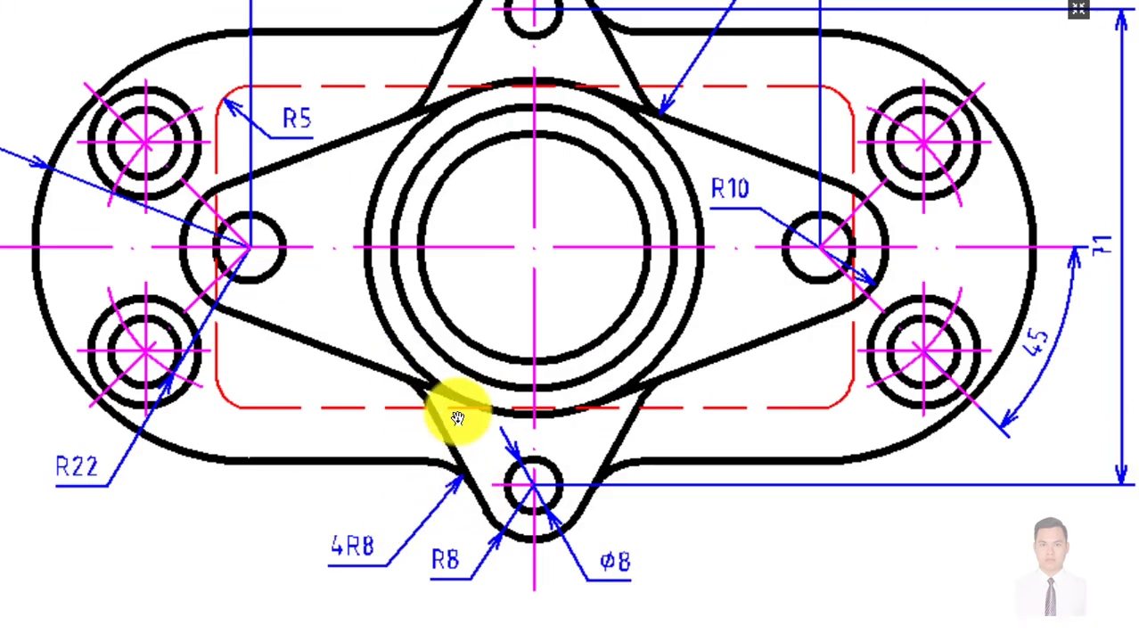
{"action": "key", "text": "alt+Tab"}
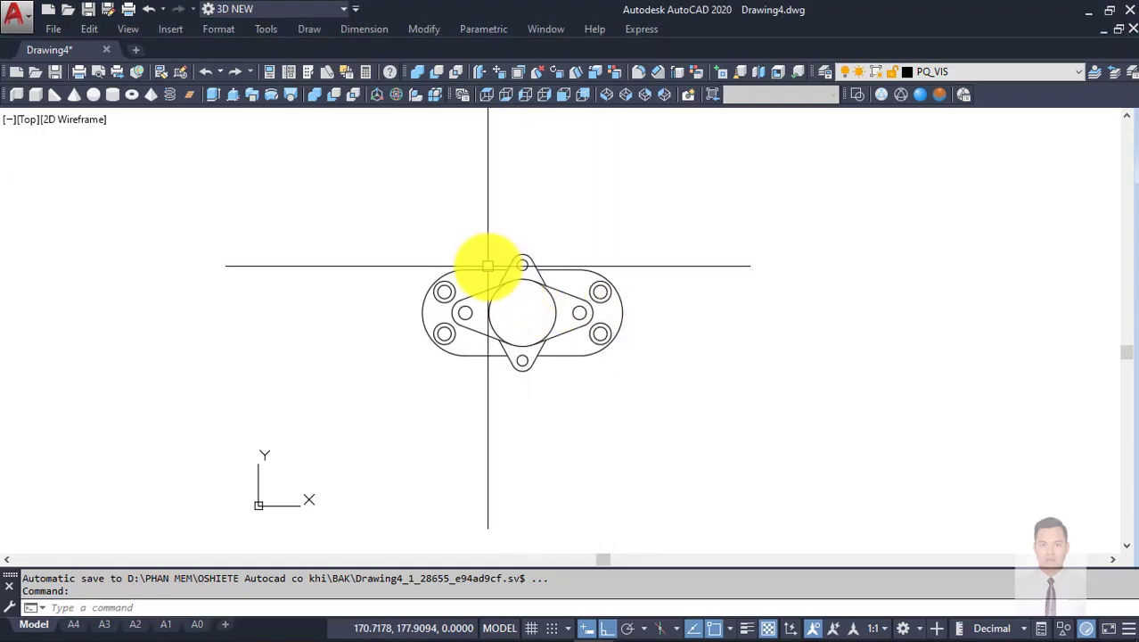
Step: Centre the flange outline, recheck the reference, then window-select the entire outline
{"action": "scroll", "coordinate": [483, 267], "scroll_direction": "up", "scroll_amount": 5}
{"action": "scroll", "coordinate": [605, 369], "scroll_direction": "down", "scroll_amount": 2}
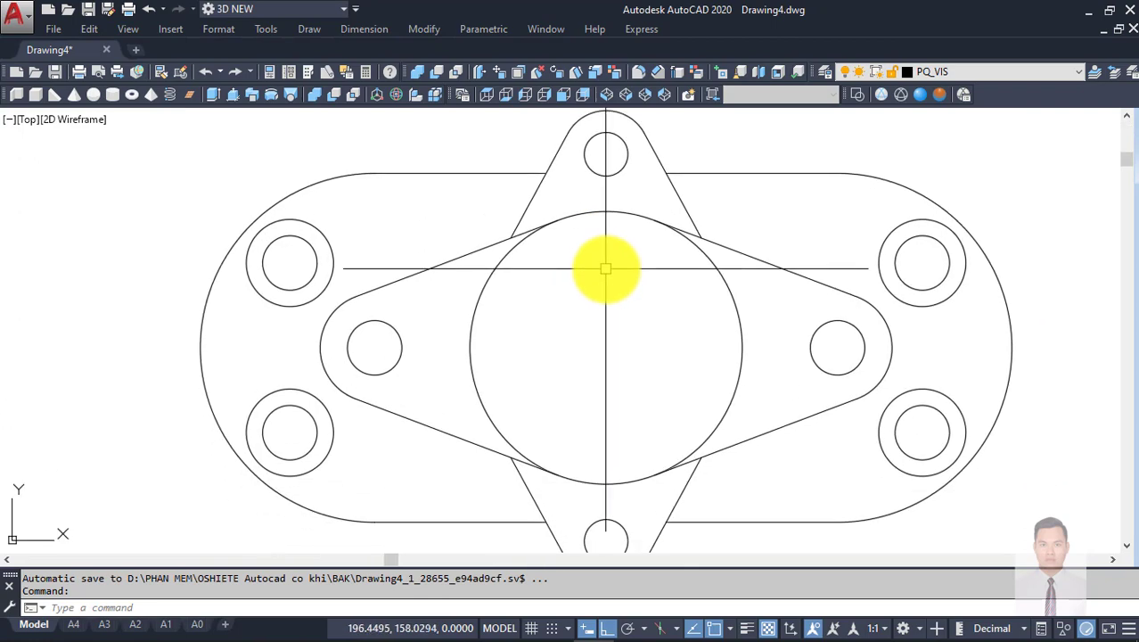
{"action": "scroll", "coordinate": [623, 250], "scroll_direction": "down", "scroll_amount": 1}
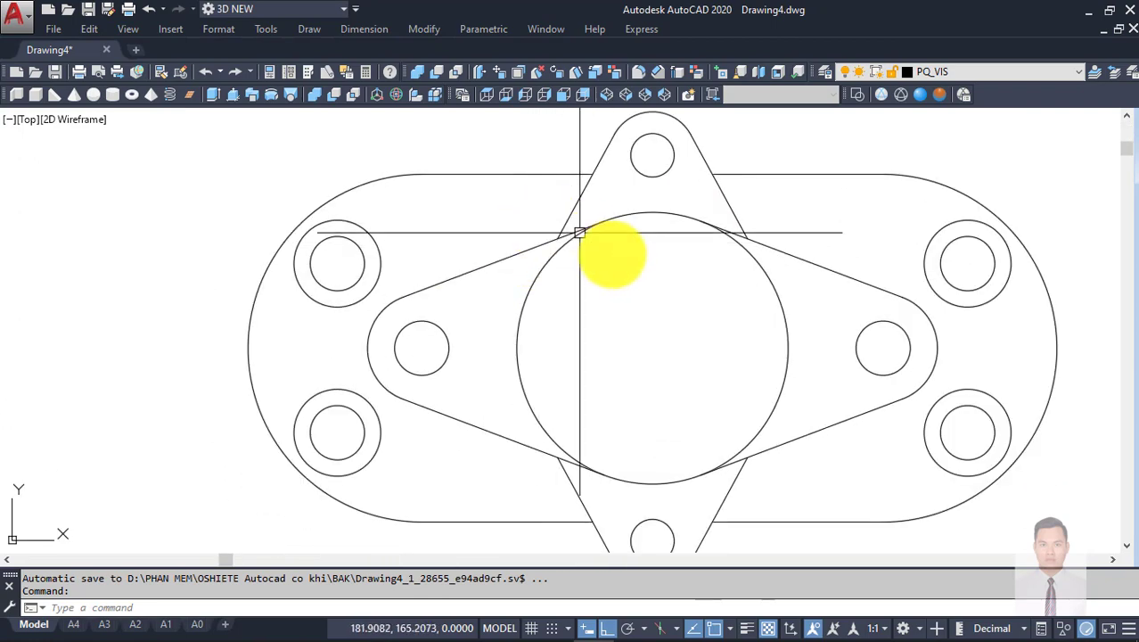
{"action": "middle_click_drag", "start_coordinate": [603, 302], "coordinate": [670, 318]}
{"action": "scroll", "coordinate": [670, 318], "scroll_direction": "down", "scroll_amount": 2}
{"action": "scroll", "coordinate": [623, 310], "scroll_direction": "down", "scroll_amount": 3}
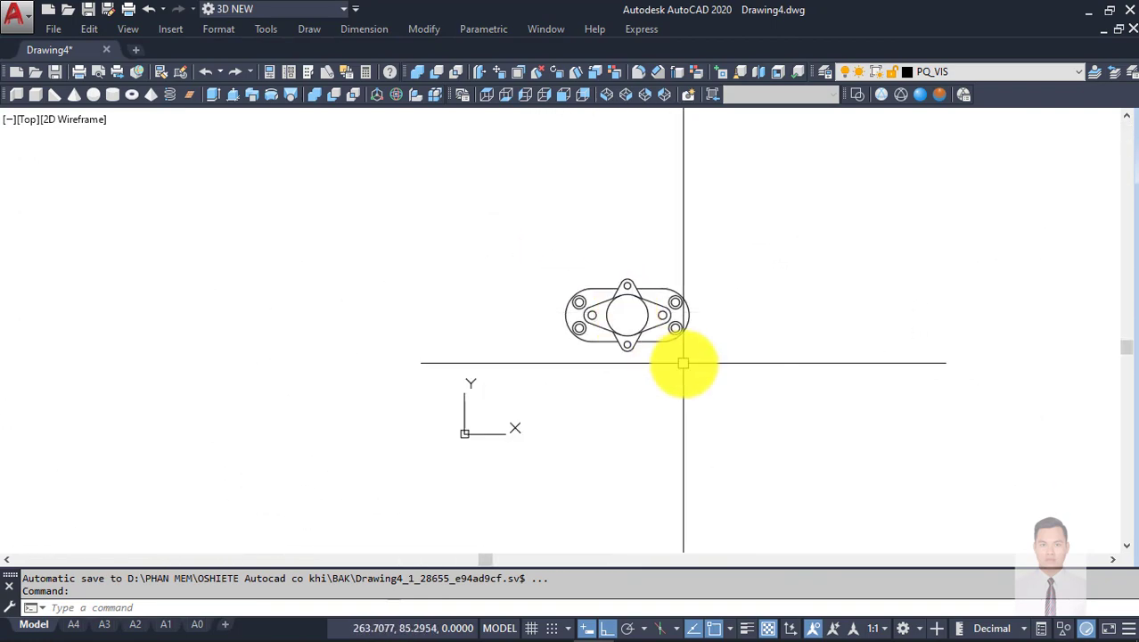
{"action": "key", "text": "alt+Tab"}
{"action": "scroll", "coordinate": [600, 307], "scroll_direction": "down", "scroll_amount": 3}
{"action": "scroll", "coordinate": [616, 254], "scroll_direction": "down", "scroll_amount": 1}
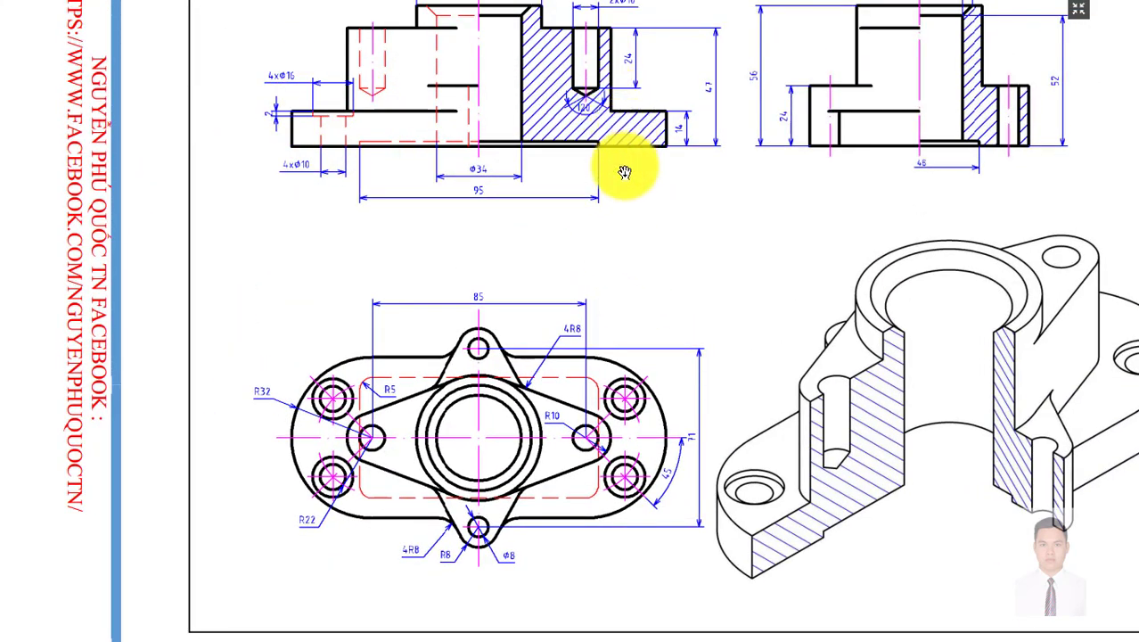
{"action": "key", "text": "alt+Tab"}
{"action": "left_click", "coordinate": [503, 244]}
{"action": "left_click", "coordinate": [776, 408]}
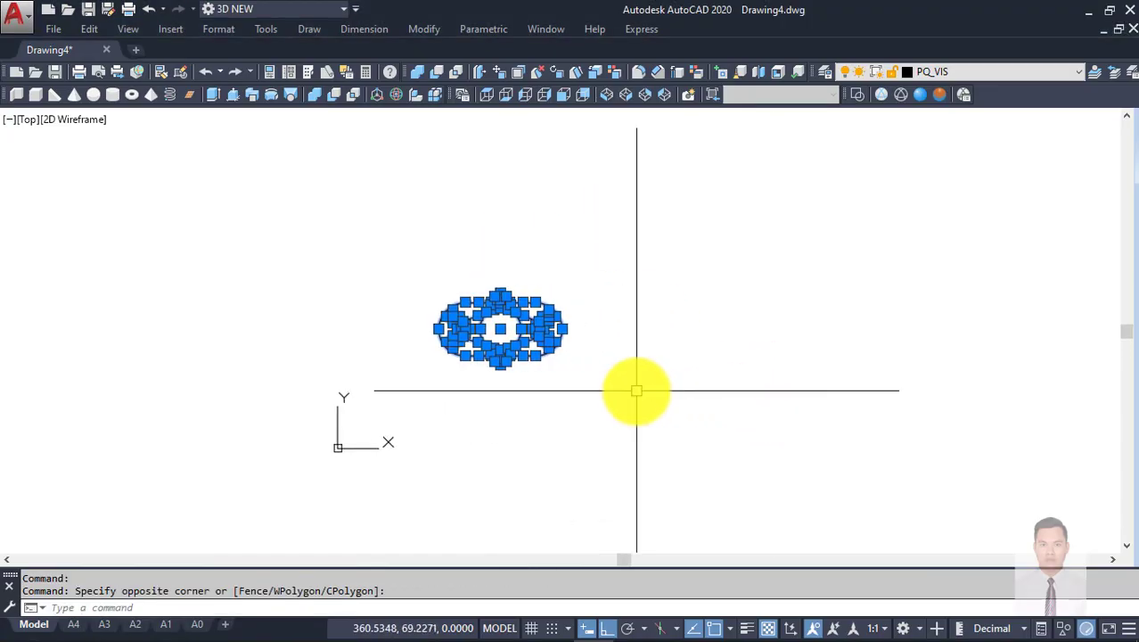
Step: Copy the selected flange outline to the right of the original
{"action": "type", "text": "co"}
{"action": "key", "text": "Return"}
{"action": "left_click", "coordinate": [606, 407]}
{"action": "left_click", "coordinate": [795, 410]}
{"action": "key", "text": "Escape"}
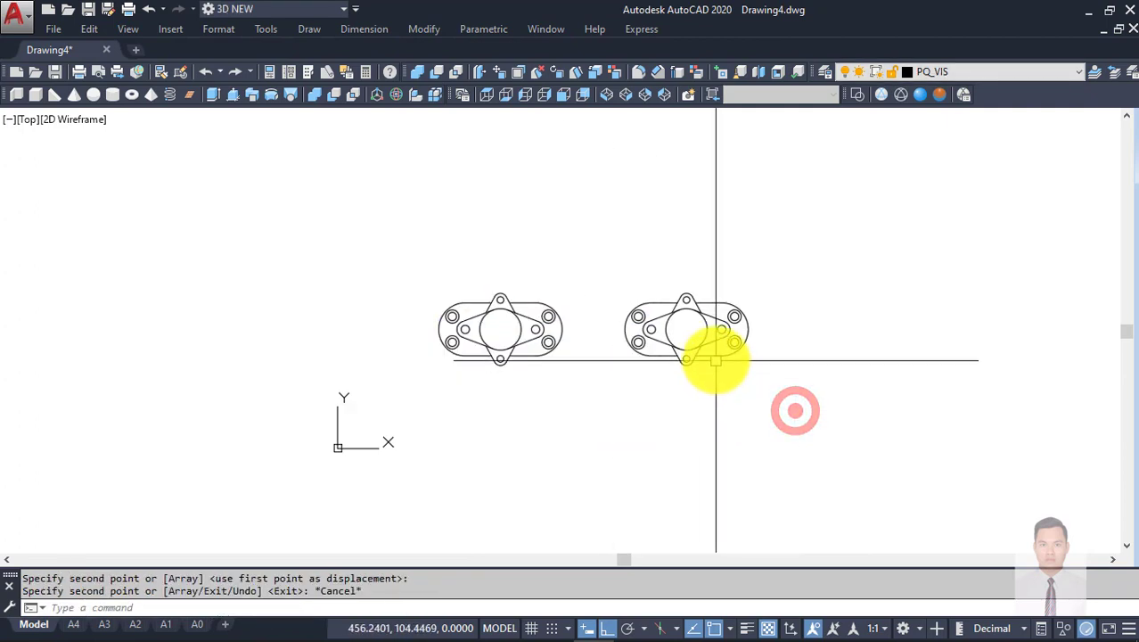
Step: Erase the copy's centre circle, slot circles and arcs, and four diagonal lines
{"action": "scroll", "coordinate": [716, 360], "scroll_direction": "up", "scroll_amount": 2}
{"action": "left_click", "coordinate": [623, 208]}
{"action": "left_click", "coordinate": [721, 444]}
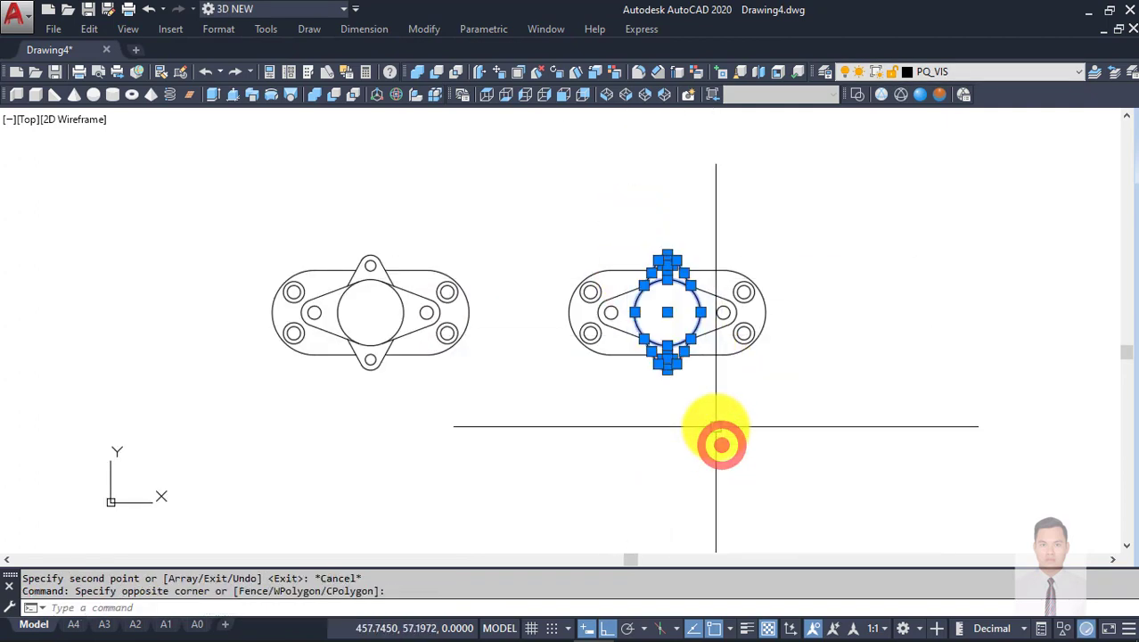
{"action": "type", "text": "e"}
{"action": "key", "text": "Return"}
{"action": "scroll", "coordinate": [711, 325], "scroll_direction": "up", "scroll_amount": 2}
{"action": "left_click", "coordinate": [789, 298]}
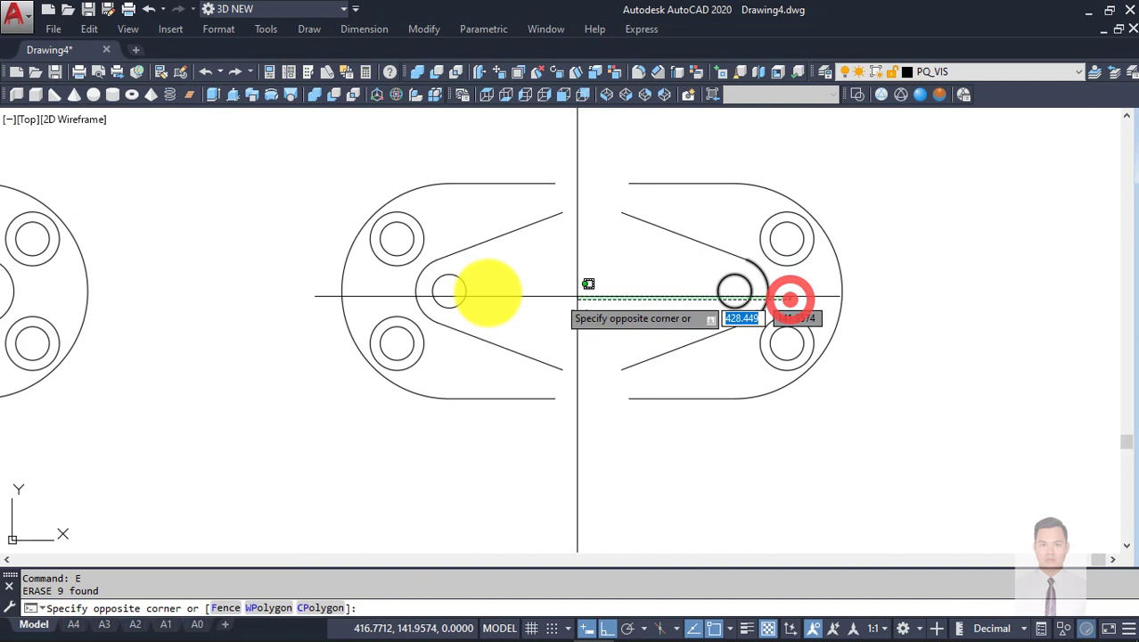
{"action": "left_click", "coordinate": [399, 285]}
{"action": "type", "text": "e"}
{"action": "key", "text": "Return"}
{"action": "left_click", "coordinate": [668, 363]}
{"action": "left_click", "coordinate": [489, 212]}
{"action": "key", "text": "Delete"}
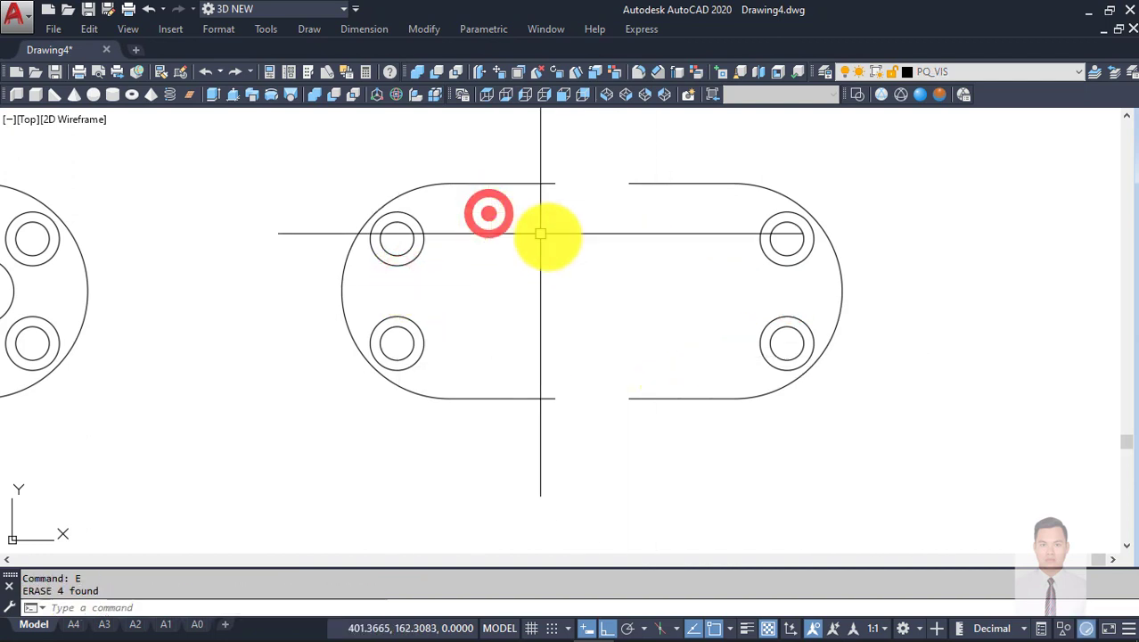
Step: Join the split top lines and the split bottom lines of the copied outline
{"action": "type", "text": "j"}
{"action": "key", "text": "Return"}
{"action": "left_click", "coordinate": [659, 185]}
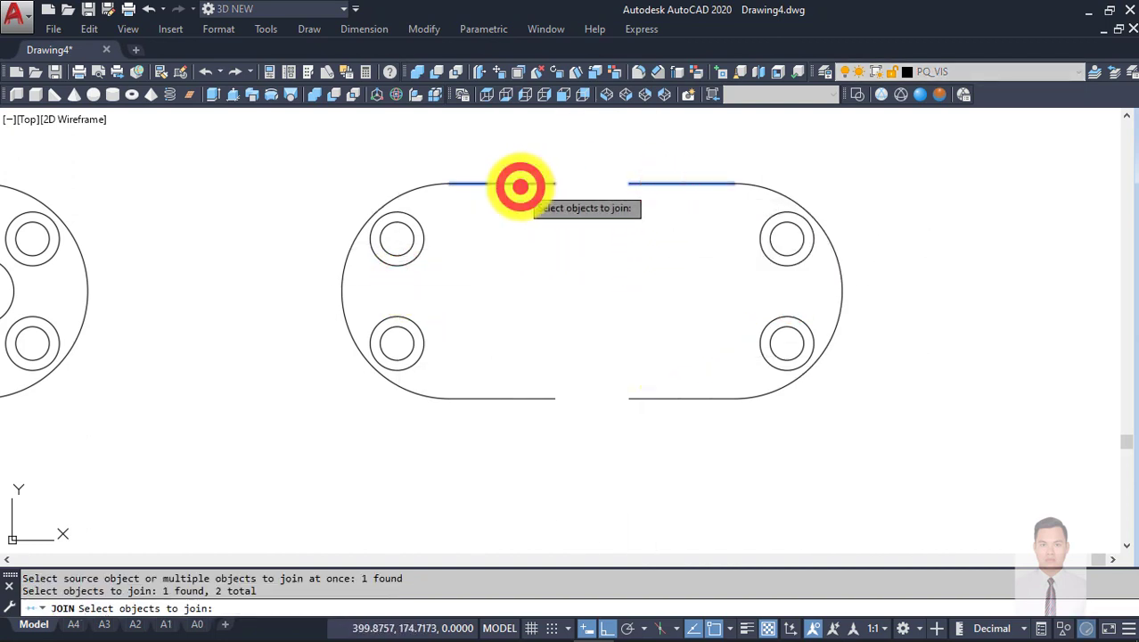
{"action": "key", "text": "Return"}
{"action": "key", "text": "Return"}
{"action": "left_click", "coordinate": [647, 398]}
{"action": "left_click", "coordinate": [550, 398]}
{"action": "key", "text": "Escape"}
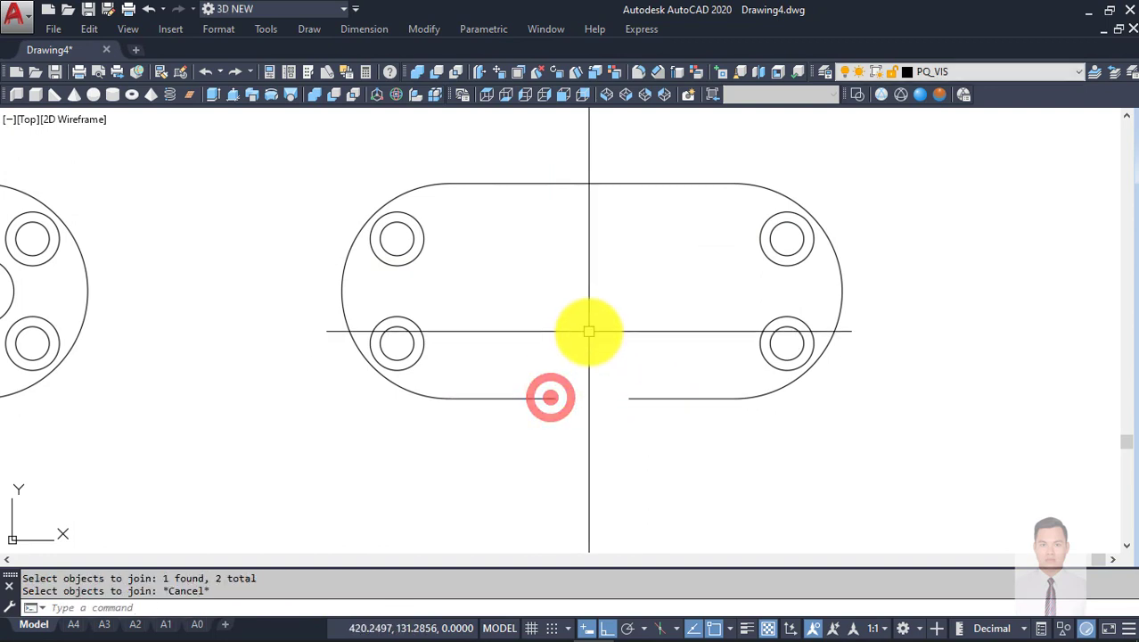
{"action": "scroll", "coordinate": [588, 332], "scroll_direction": "down", "scroll_amount": 4}
{"action": "type", "text": "j"}
{"action": "key", "text": "Return"}
{"action": "left_click", "coordinate": [623, 374]}
{"action": "left_click", "coordinate": [564, 371]}
{"action": "key", "text": "Return"}
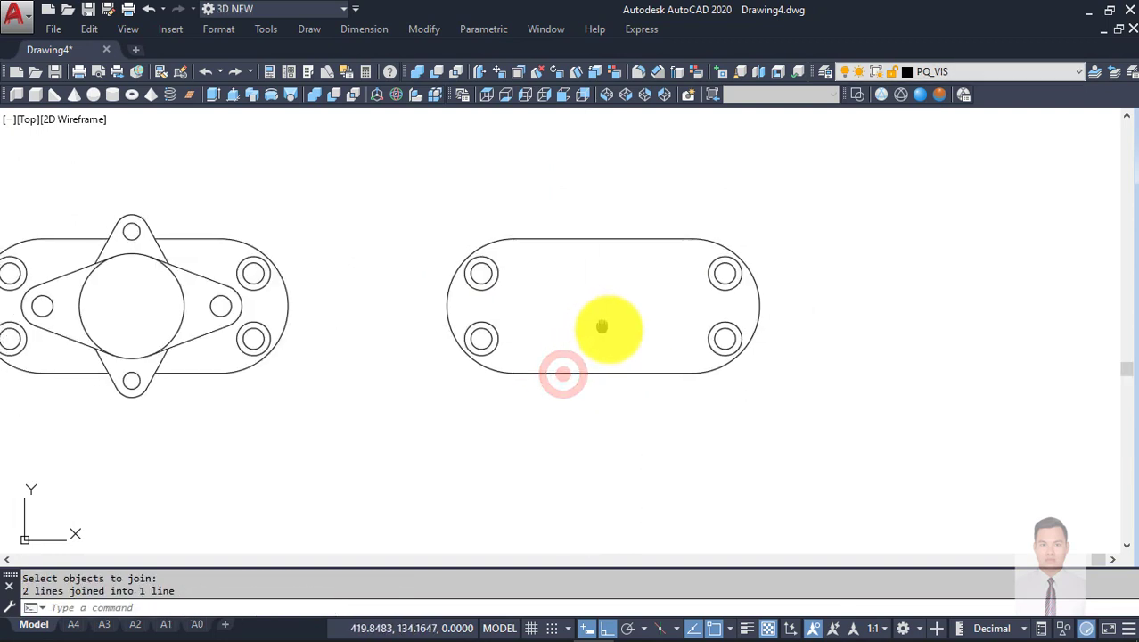
Step: Convert the base-plate outline into 9 regions and orbit into a tilted 3D view
{"action": "middle_click_drag", "start_coordinate": [601, 327], "coordinate": [640, 336]}
{"action": "middle_click_drag", "start_coordinate": [526, 323], "coordinate": [610, 312]}
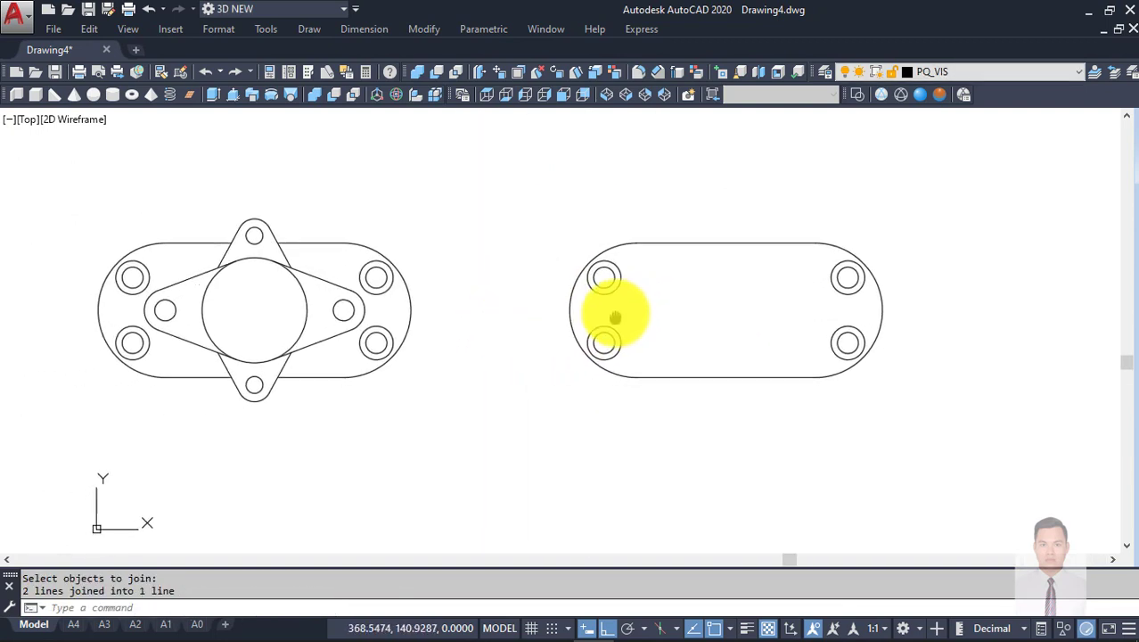
{"action": "type", "text": "re"}
{"action": "left_click", "coordinate": [506, 173]}
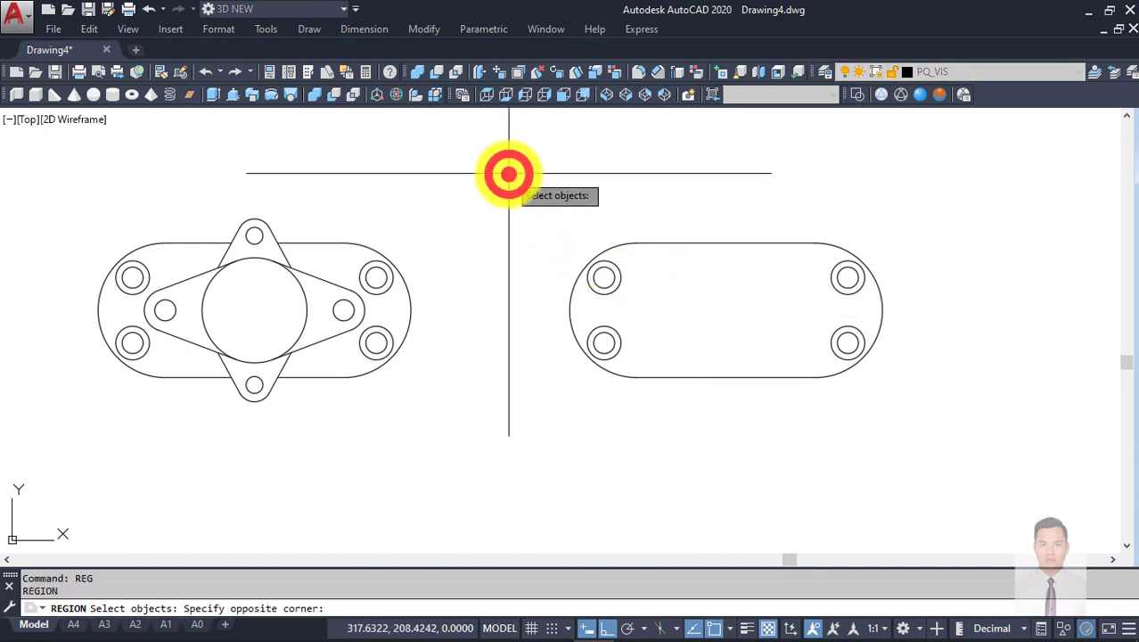
{"action": "left_click", "coordinate": [918, 472]}
{"action": "key", "text": "Return"}
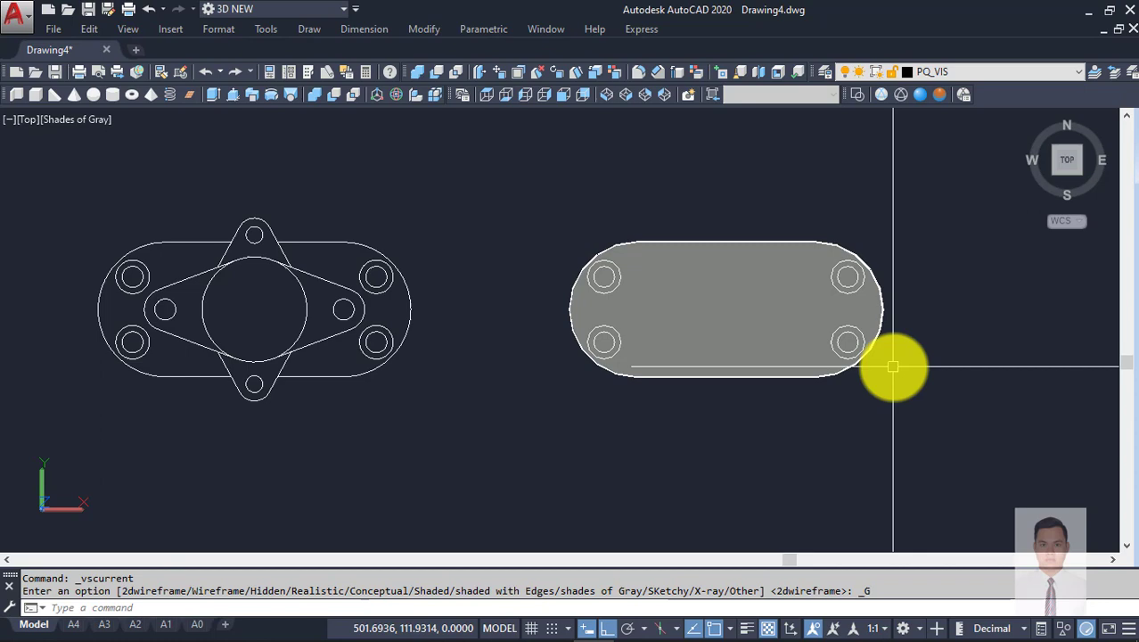
{"action": "mouse_move", "coordinate": [889, 363]}
{"action": "middle_mouse_down", "text": "shift"}
{"action": "mouse_move", "coordinate": [941, 333]}
{"action": "mouse_move", "coordinate": [707, 386]}
{"action": "mouse_move", "coordinate": [757, 377]}
{"action": "mouse_move", "coordinate": [665, 318]}
{"action": "mouse_move", "coordinate": [565, 328]}
{"action": "middle_mouse_up", "text": "shift"}
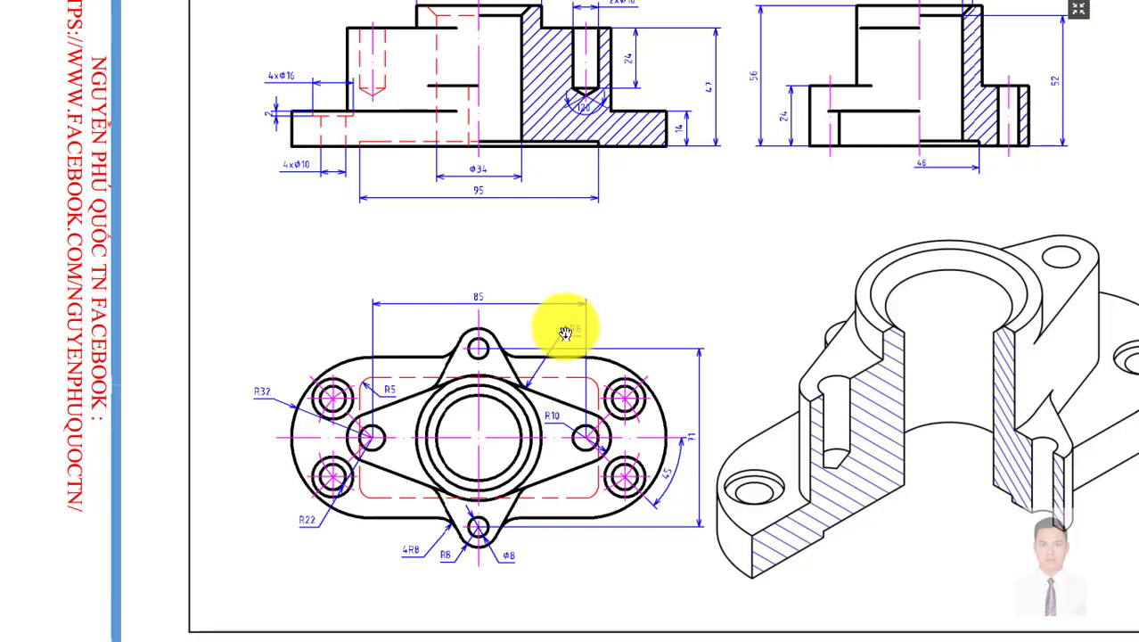
Step: Read the base dimensions 4xØ16, 4xØ10 and 14 thick, then return to AutoCAD
{"action": "left_click", "coordinate": [393, 223]}
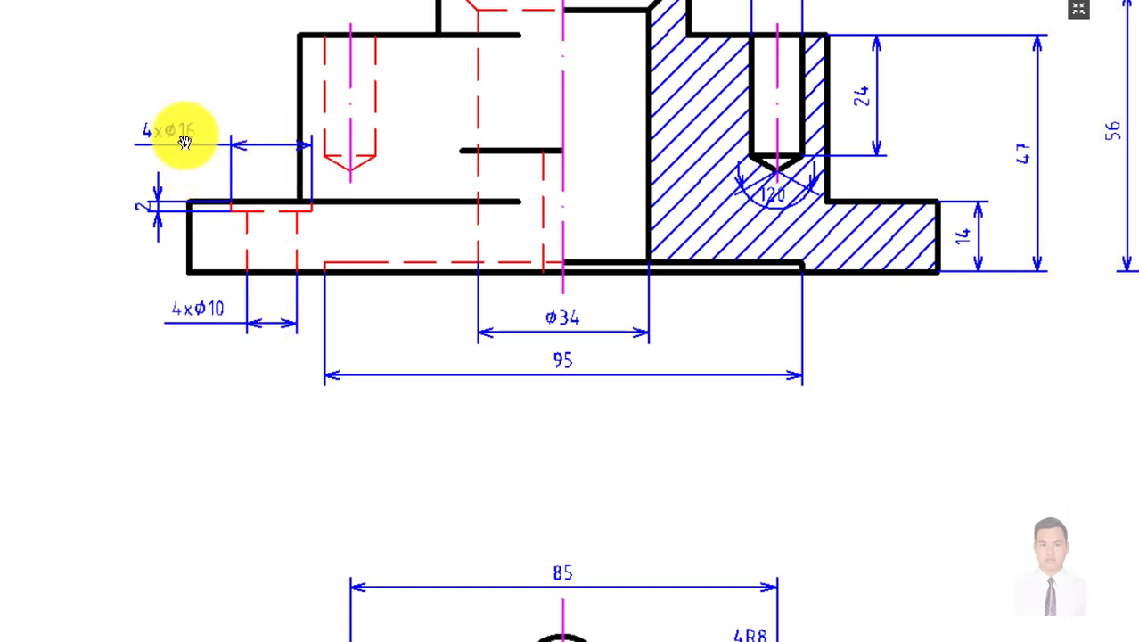
{"action": "key", "text": "alt+Tab"}
Step: Extrude the plate outline and its four hole profiles to a height of 14
{"action": "scroll", "coordinate": [588, 384], "scroll_direction": "up", "scroll_amount": 4}
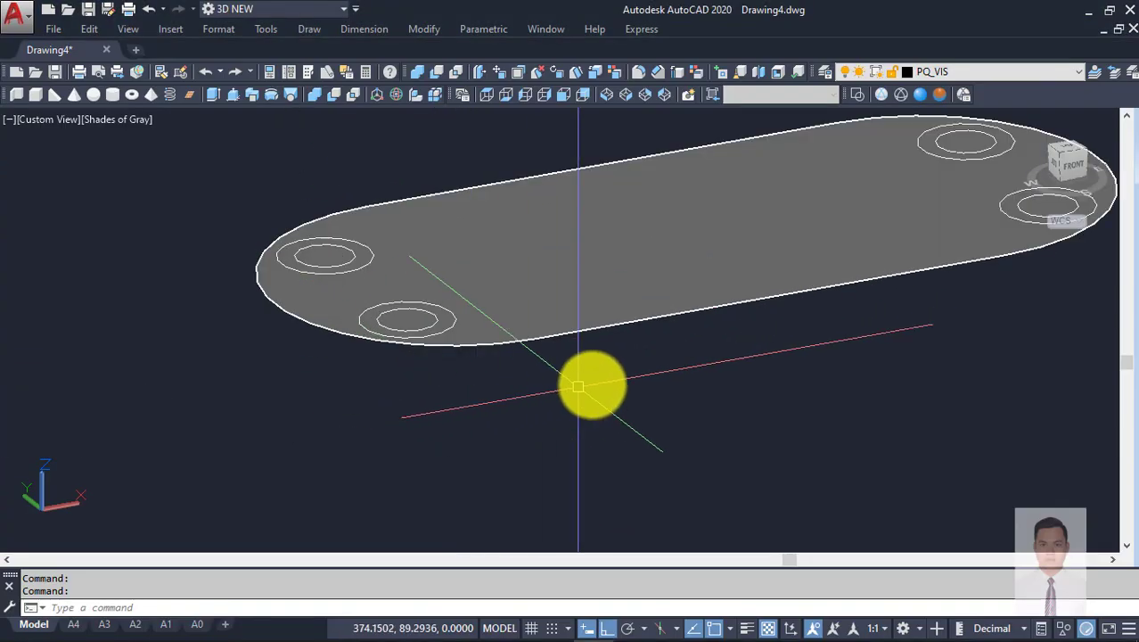
{"action": "left_click", "coordinate": [602, 383]}
{"action": "left_click", "coordinate": [513, 223]}
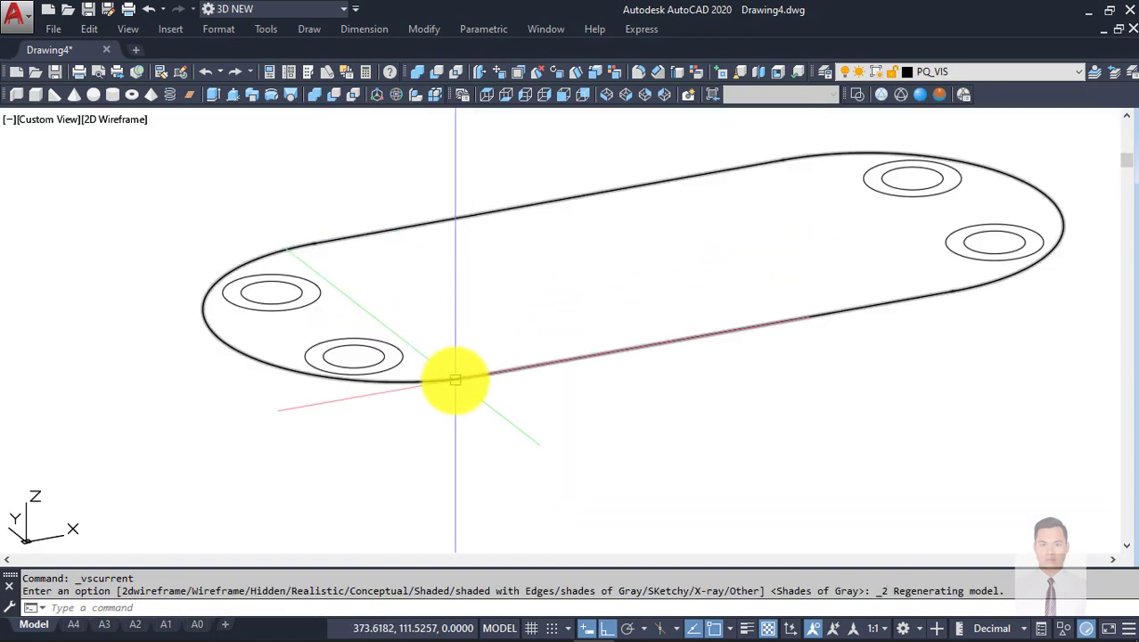
{"action": "left_click", "coordinate": [452, 376]}
{"action": "scroll", "coordinate": [378, 340], "scroll_direction": "up", "scroll_amount": 5}
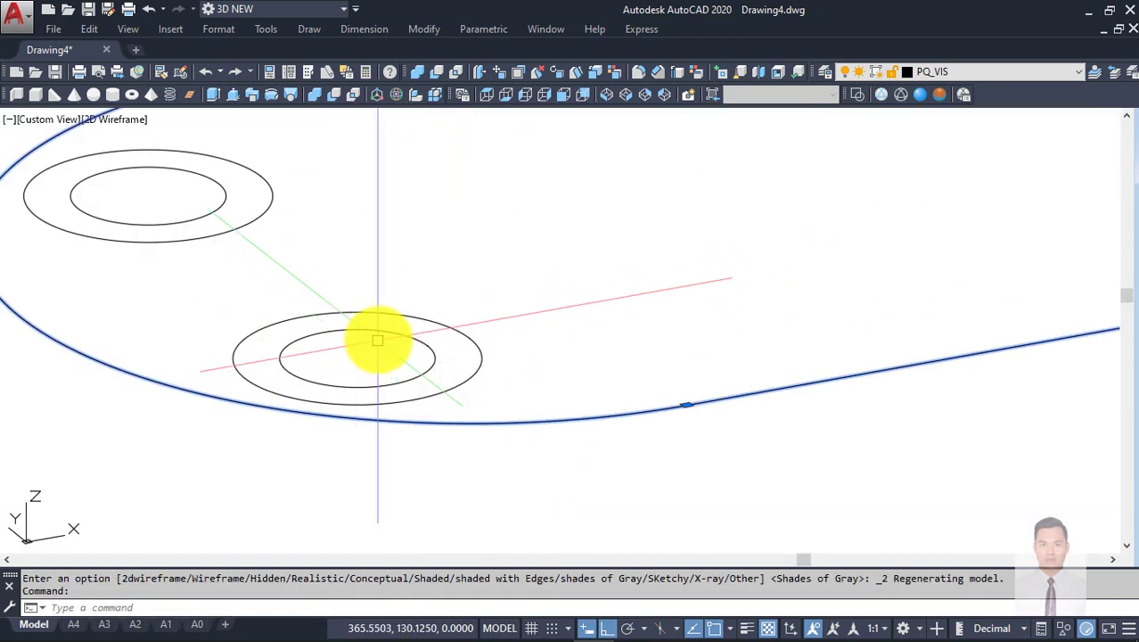
{"action": "left_click", "coordinate": [383, 334]}
{"action": "left_click", "coordinate": [223, 182]}
{"action": "scroll", "coordinate": [370, 229], "scroll_direction": "down", "scroll_amount": 5}
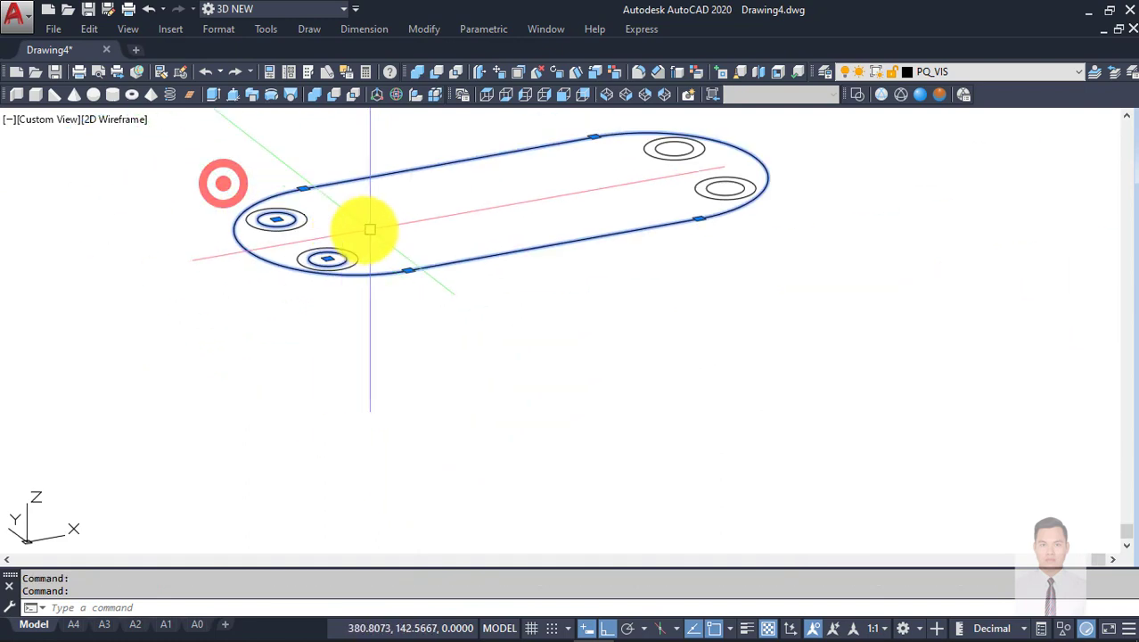
{"action": "scroll", "coordinate": [690, 184], "scroll_direction": "up", "scroll_amount": 2}
{"action": "left_click", "coordinate": [658, 235]}
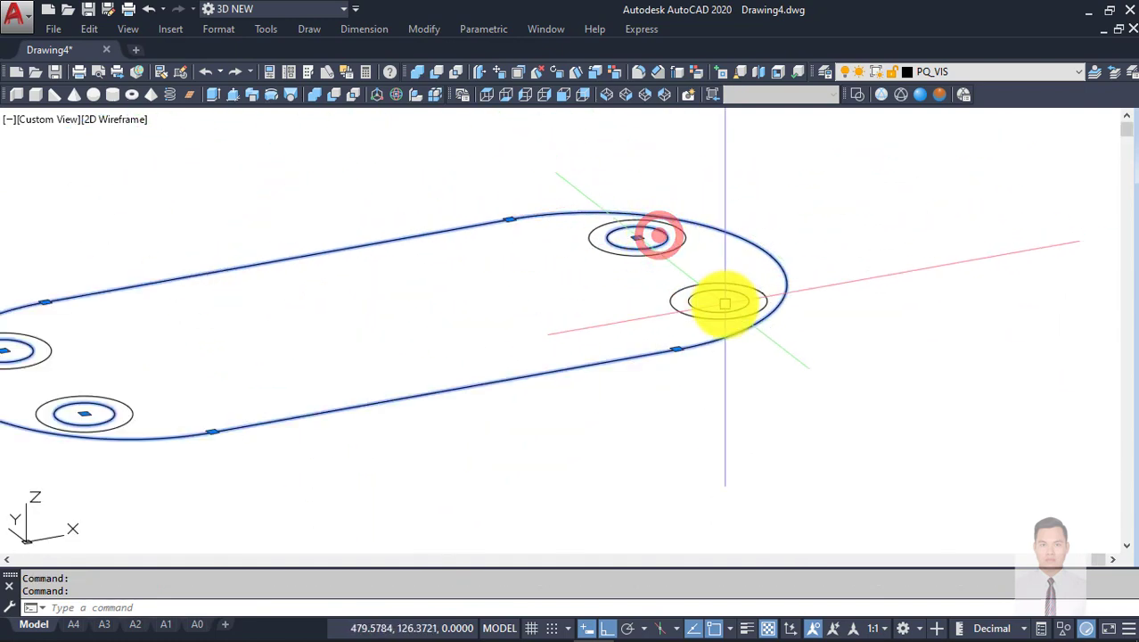
{"action": "left_click", "coordinate": [725, 291]}
{"action": "scroll", "coordinate": [805, 319], "scroll_direction": "down", "scroll_amount": 4}
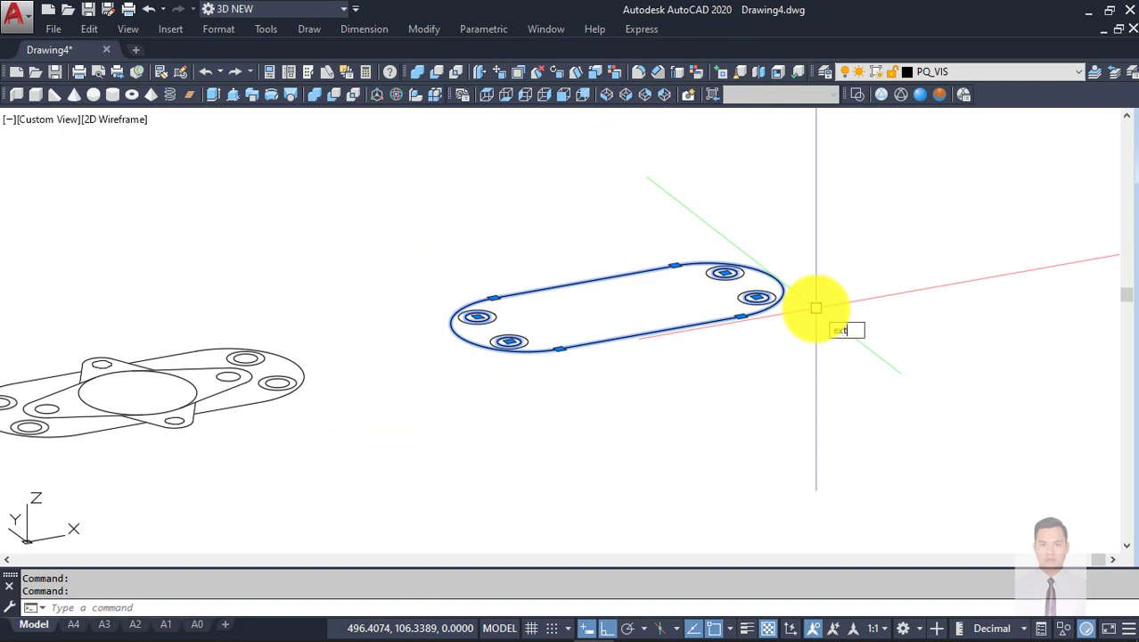
{"action": "type", "text": "ext"}
{"action": "key", "text": "Return"}
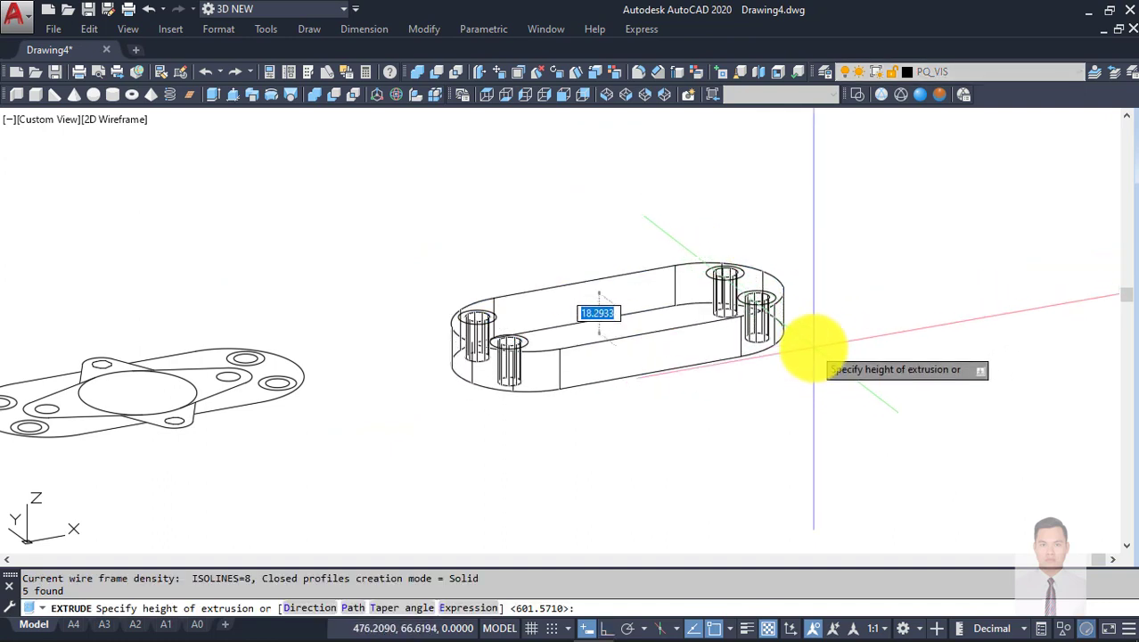
{"action": "key", "text": "Return"}
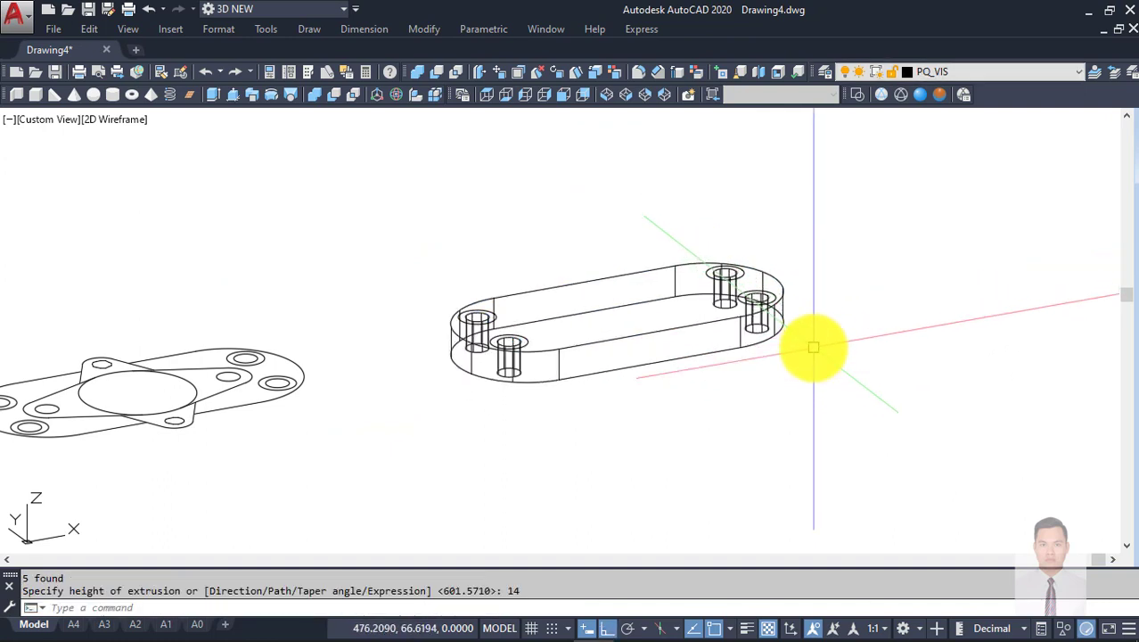
Step: Extrude the four counterbore circles 2 units deep
{"action": "scroll", "coordinate": [813, 348], "scroll_direction": "up", "scroll_amount": 2}
{"action": "left_click", "coordinate": [787, 302]}
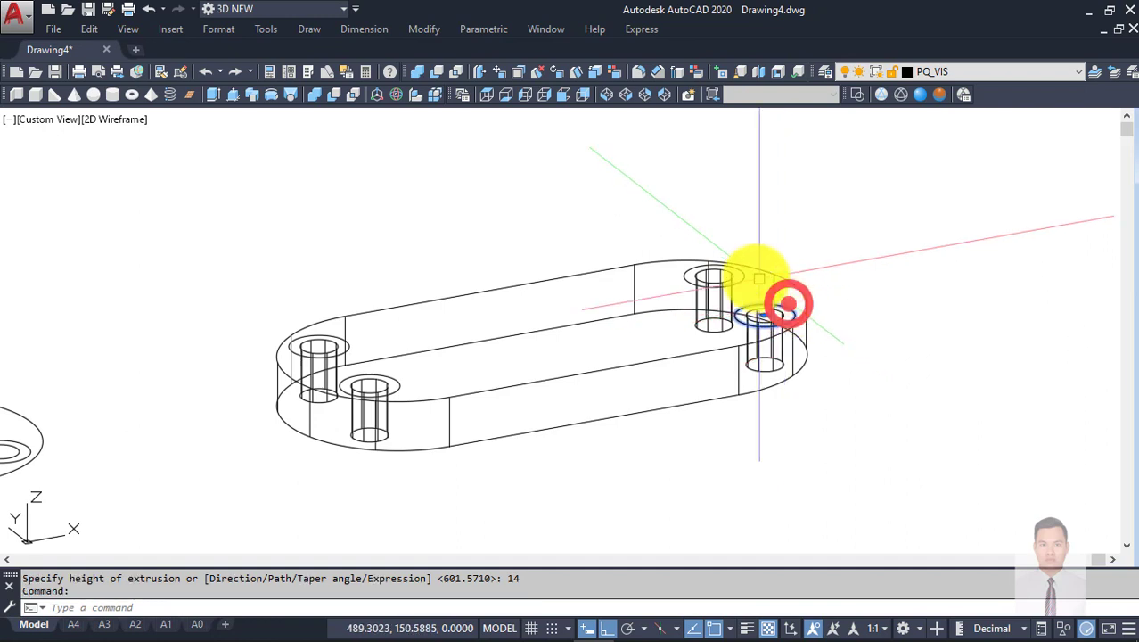
{"action": "left_click", "coordinate": [747, 275]}
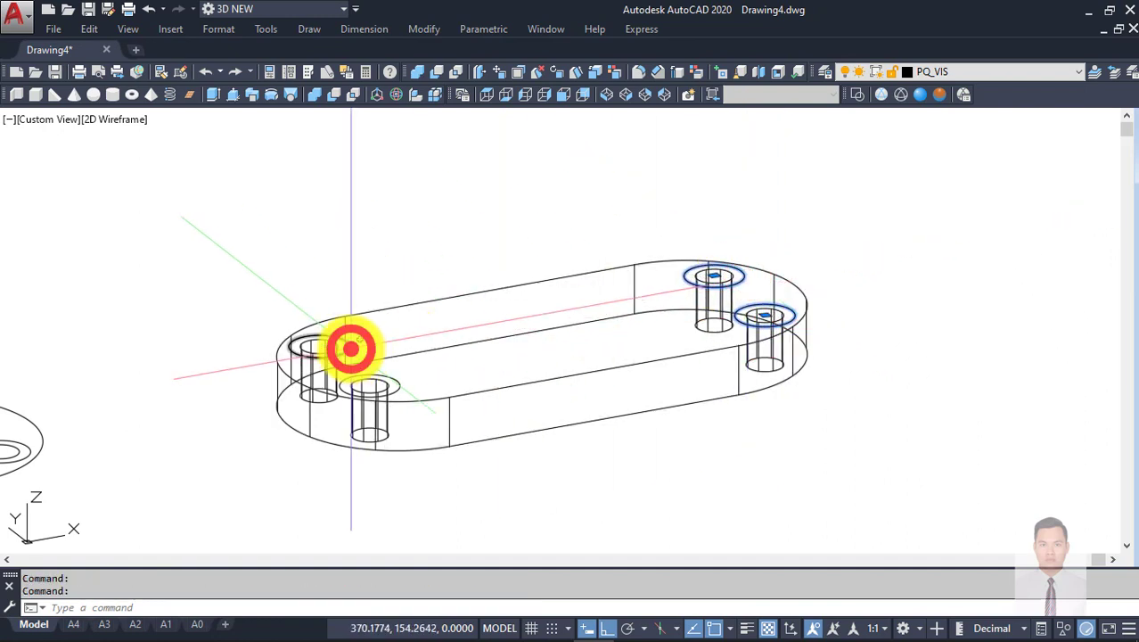
{"action": "left_click", "coordinate": [351, 348]}
{"action": "left_click", "coordinate": [399, 373]}
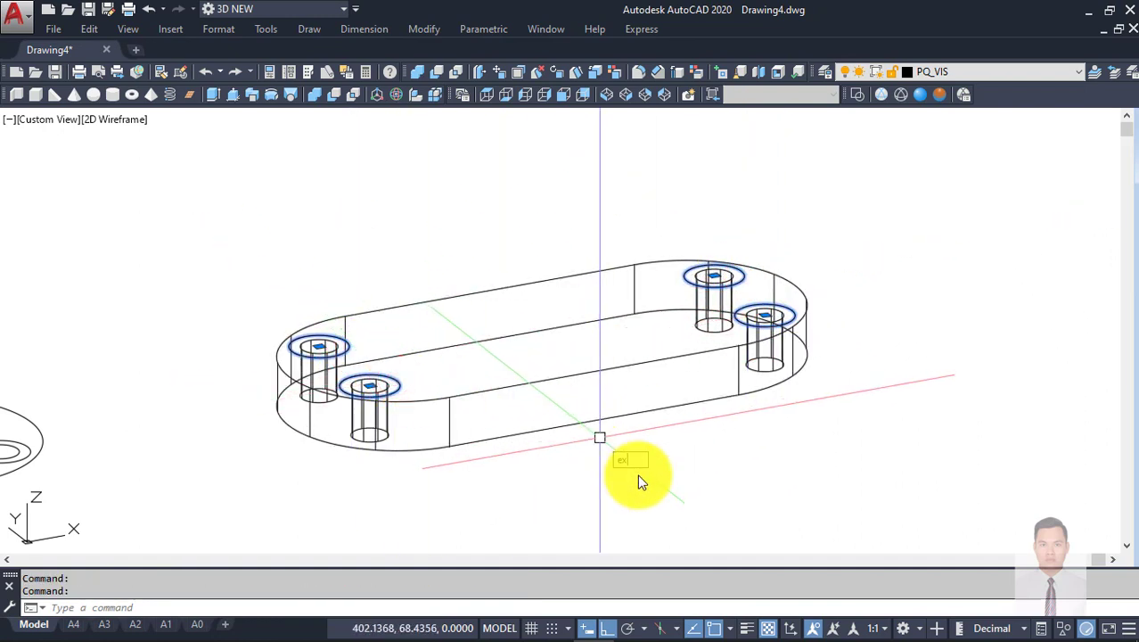
{"action": "type", "text": "ext"}
{"action": "key", "text": "Return"}
{"action": "type", "text": "2"}
{"action": "key", "text": "Return"}
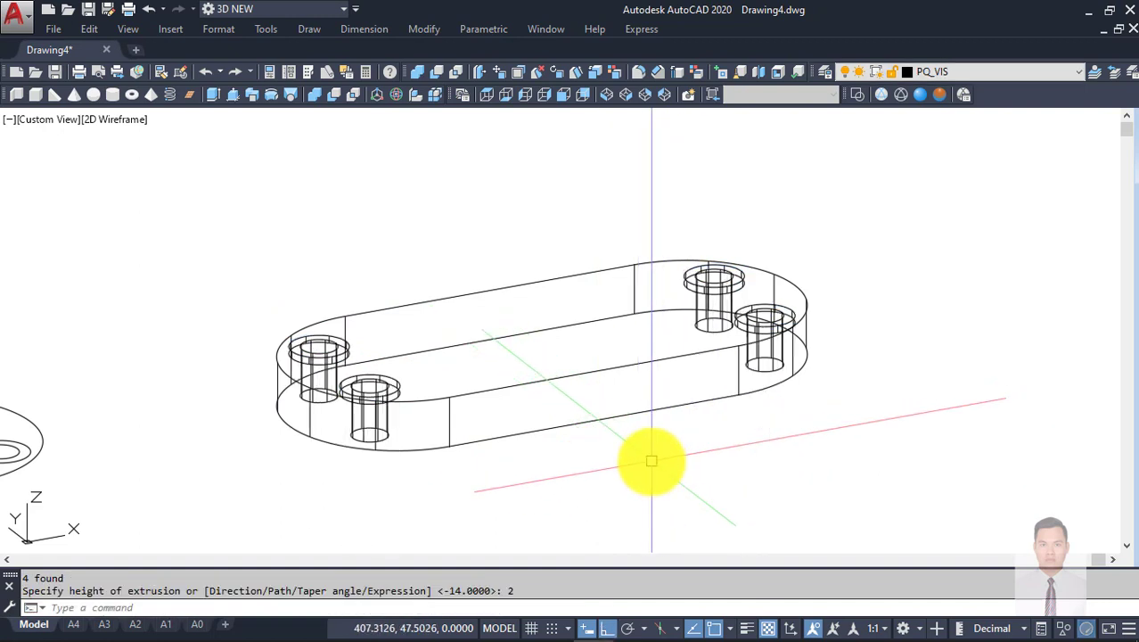
Step: Subtract the hole and counterbore cylinders from the base plate and inspect it shaded
{"action": "middle_click_drag", "start_coordinate": [651, 461], "coordinate": [642, 474]}
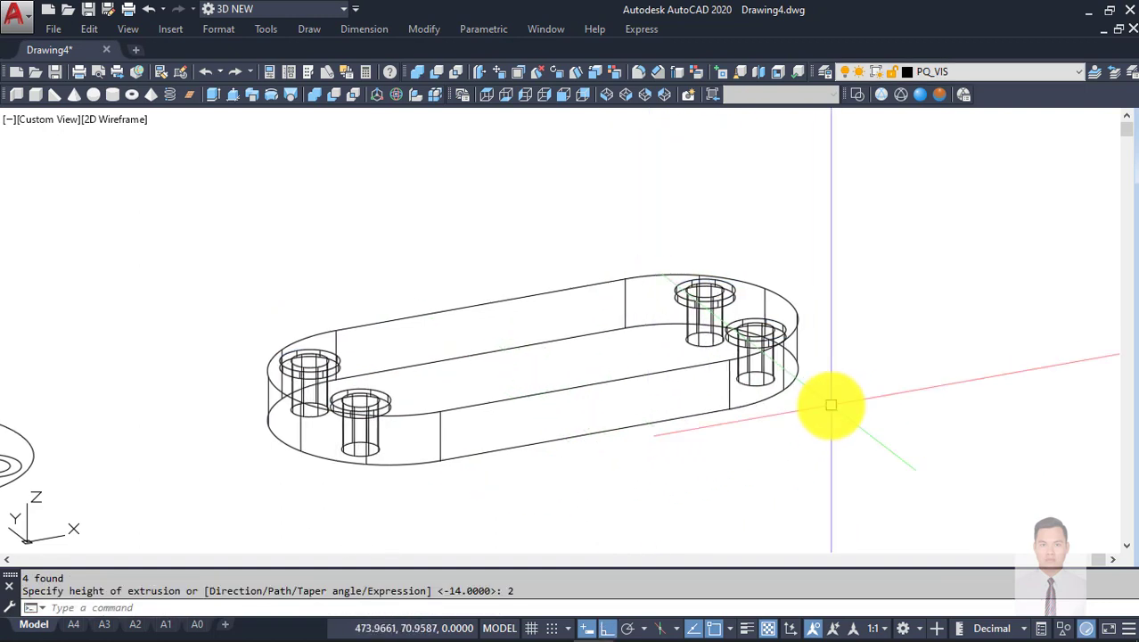
{"action": "type", "text": "su"}
{"action": "key", "text": "Return"}
{"action": "left_click", "coordinate": [668, 414]}
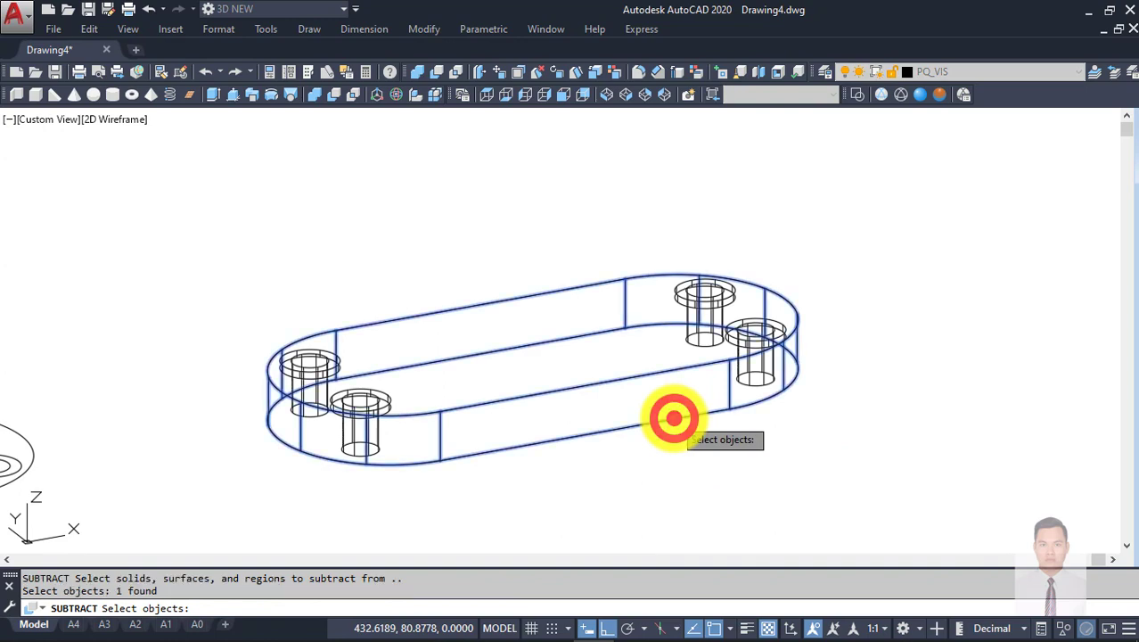
{"action": "key", "text": "Return"}
{"action": "left_click", "coordinate": [852, 465]}
{"action": "left_click", "coordinate": [218, 176]}
{"action": "key", "text": "Return"}
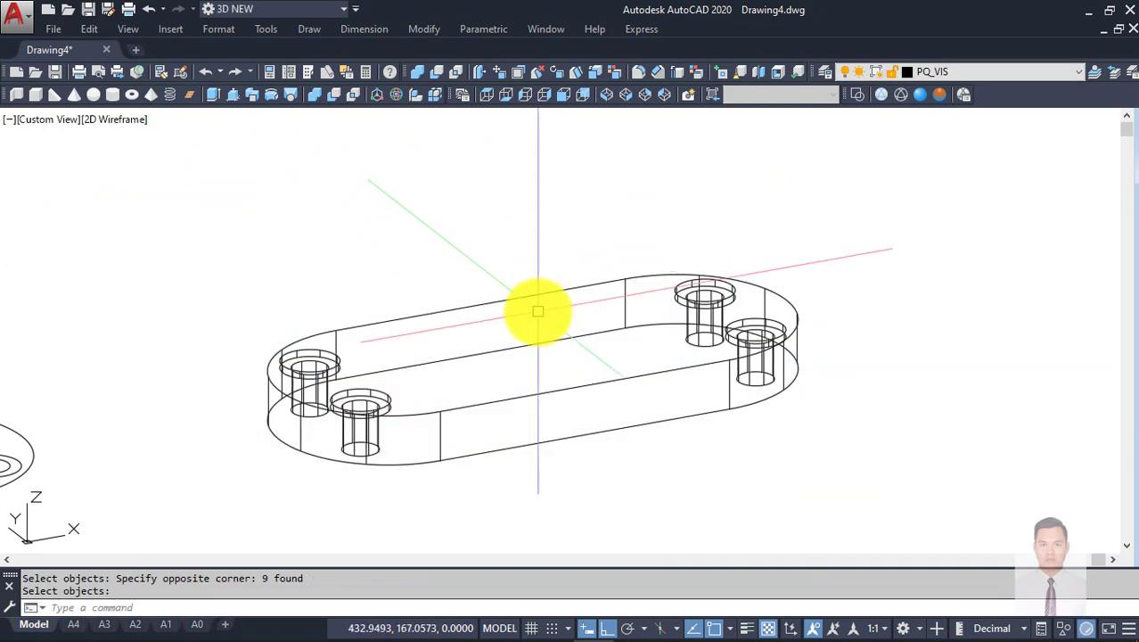
{"action": "key", "text": "ctrl+shift+g"}
{"action": "mouse_move", "coordinate": [571, 316]}
{"action": "middle_mouse_down", "text": "shift"}
{"action": "mouse_move", "coordinate": [643, 422]}
{"action": "mouse_move", "coordinate": [597, 414]}
{"action": "mouse_move", "coordinate": [681, 353]}
{"action": "mouse_move", "coordinate": [682, 245]}
{"action": "mouse_move", "coordinate": [648, 475]}
{"action": "mouse_move", "coordinate": [623, 453]}
{"action": "mouse_move", "coordinate": [665, 399]}
{"action": "mouse_move", "coordinate": [663, 374]}
{"action": "middle_mouse_up", "text": "shift"}
{"action": "scroll", "coordinate": [664, 374], "scroll_direction": "down", "scroll_amount": 3}
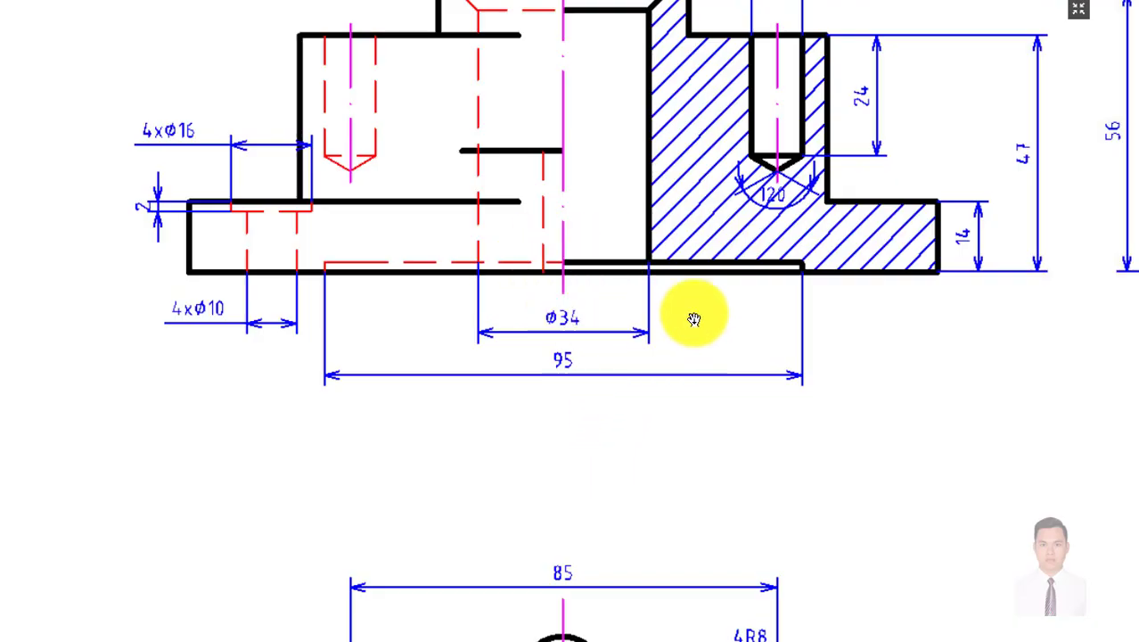
{"action": "scroll", "coordinate": [694, 319], "scroll_direction": "down", "scroll_amount": 3}
{"action": "scroll", "coordinate": [533, 456], "scroll_direction": "up", "scroll_amount": 2}
{"action": "left_click_drag", "start_coordinate": [533, 456], "coordinate": [521, 260]}
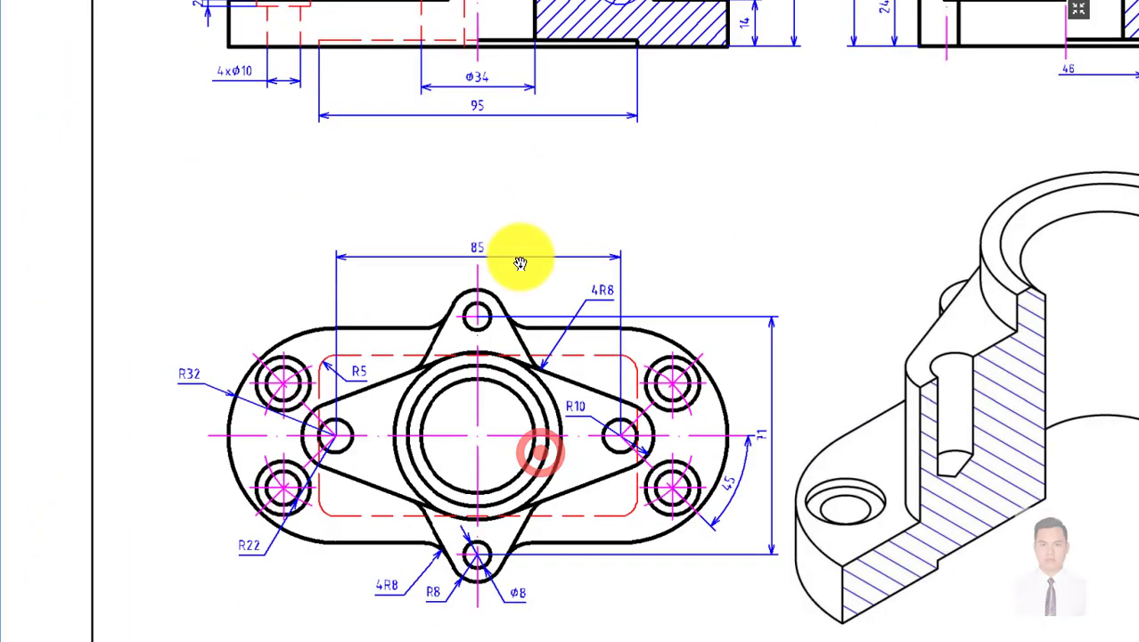
{"action": "scroll", "coordinate": [482, 290], "scroll_direction": "down", "scroll_amount": 1}
{"action": "scroll", "coordinate": [440, 340], "scroll_direction": "up", "scroll_amount": 2}
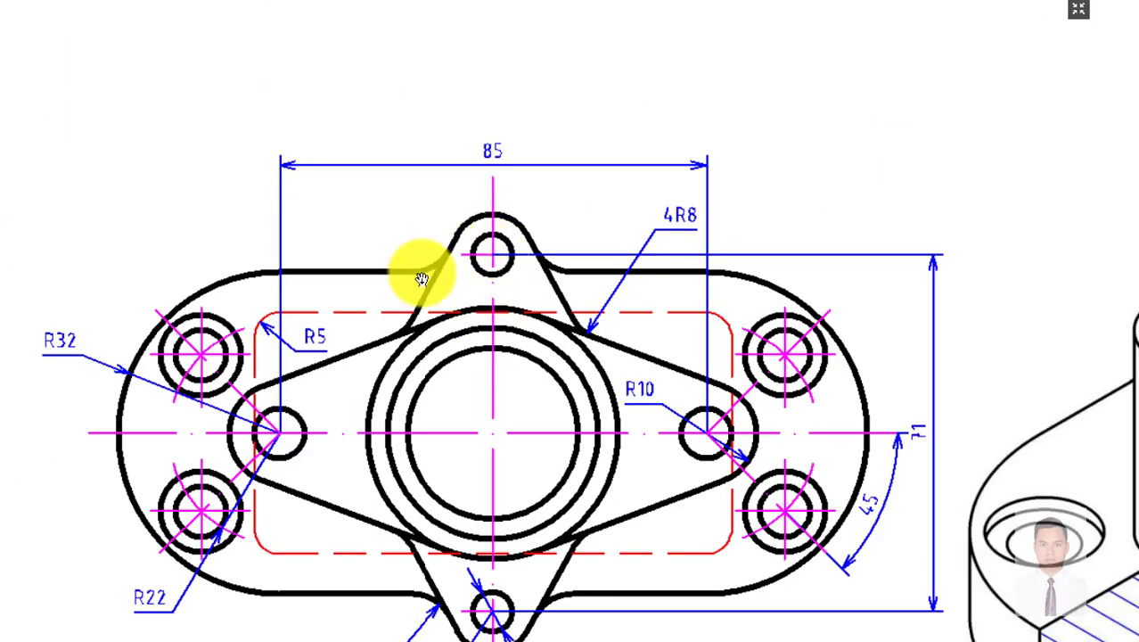
{"action": "left_click_drag", "start_coordinate": [535, 517], "coordinate": [457, 393]}
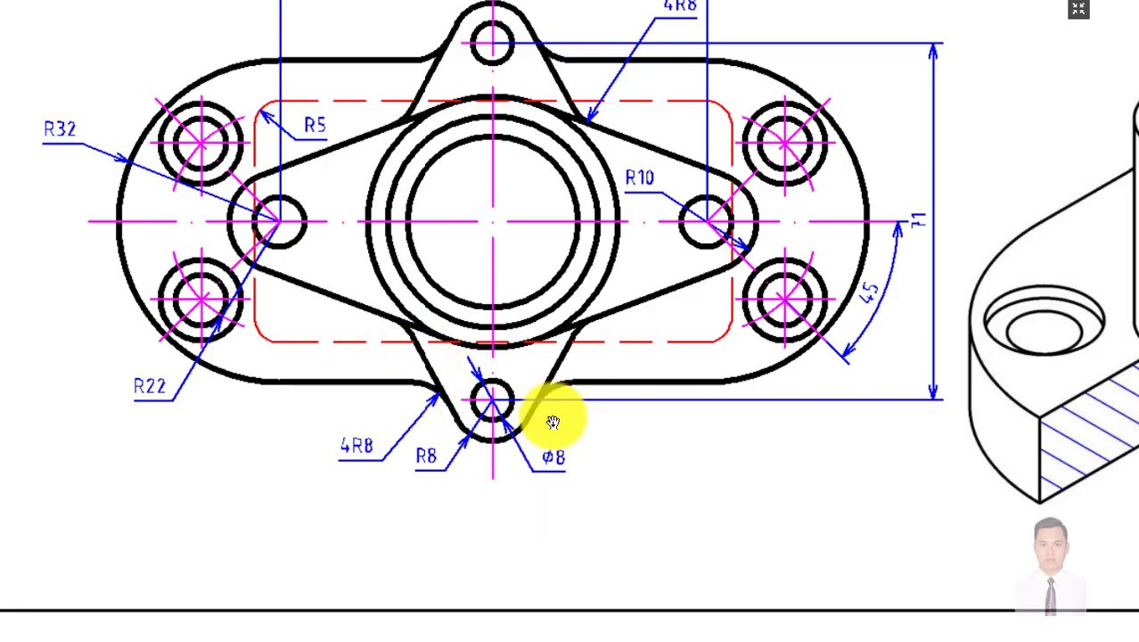
{"action": "left_click_drag", "start_coordinate": [553, 245], "coordinate": [546, 330]}
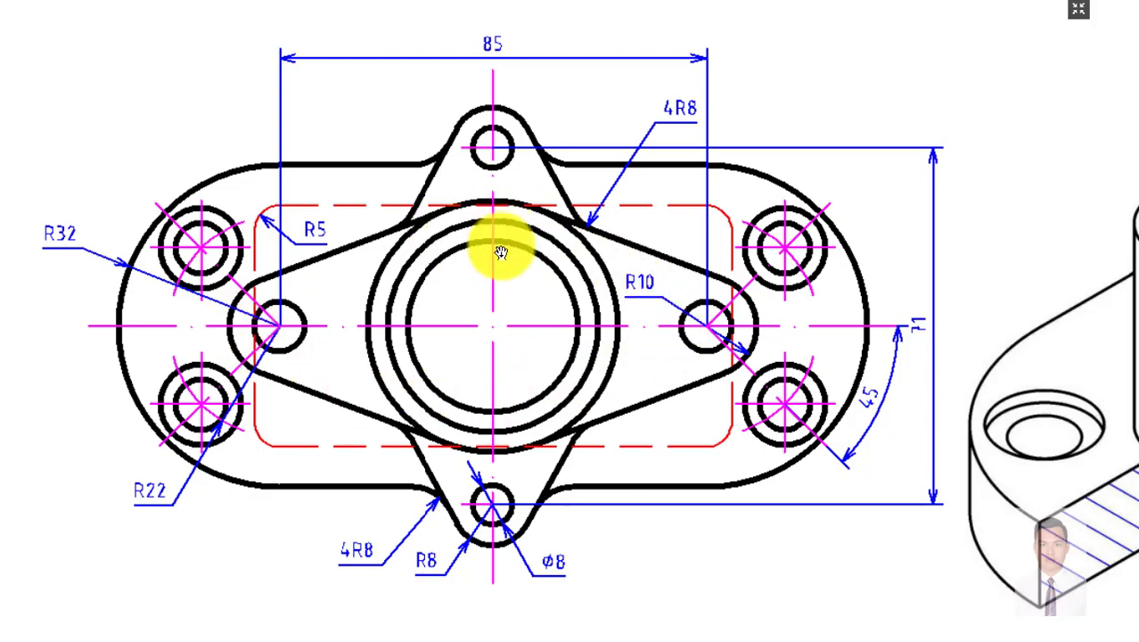
{"action": "scroll", "coordinate": [628, 270], "scroll_direction": "down", "scroll_amount": 2}
{"action": "scroll", "coordinate": [673, 262], "scroll_direction": "down", "scroll_amount": 1}
{"action": "scroll", "coordinate": [668, 155], "scroll_direction": "up", "scroll_amount": 2}
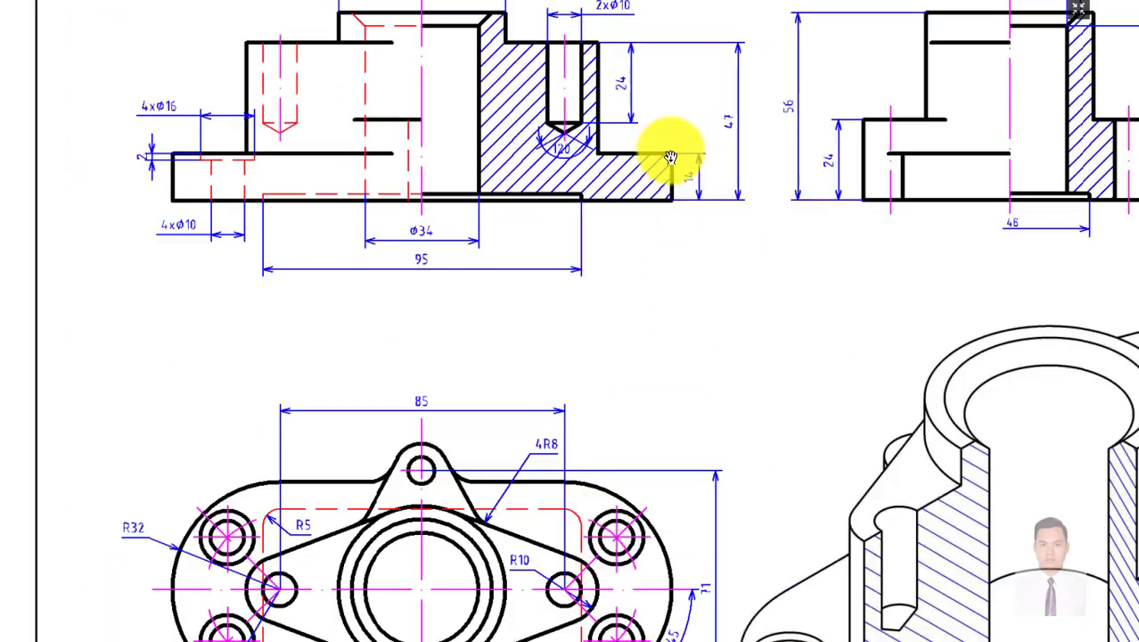
{"action": "left_click_drag", "start_coordinate": [670, 157], "coordinate": [685, 234]}
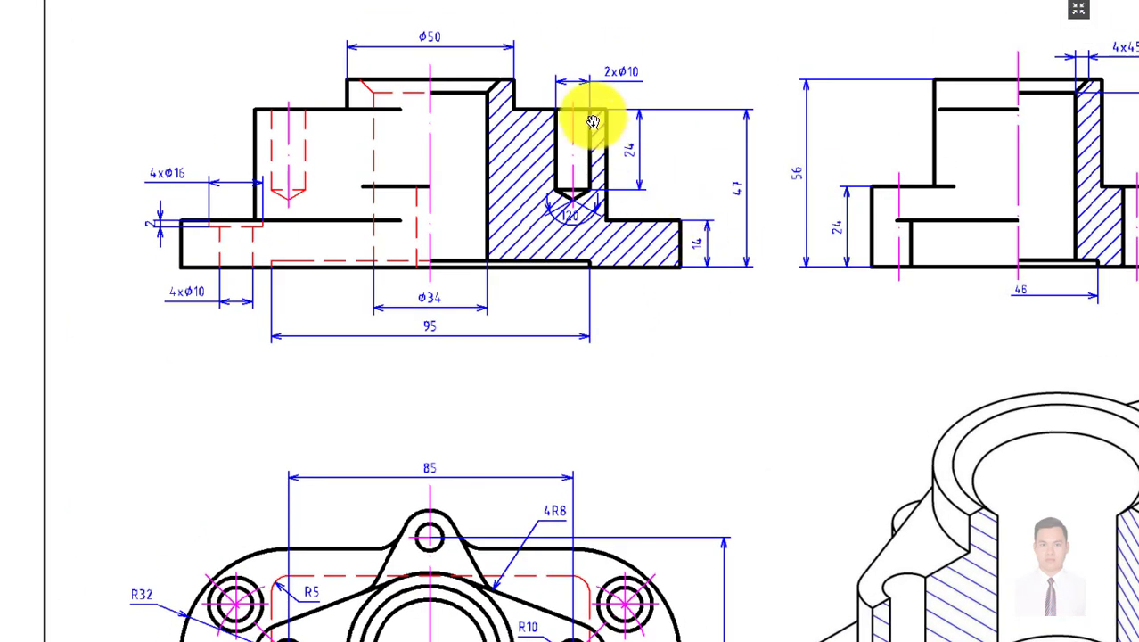
{"action": "scroll", "coordinate": [605, 159], "scroll_direction": "up", "scroll_amount": 2}
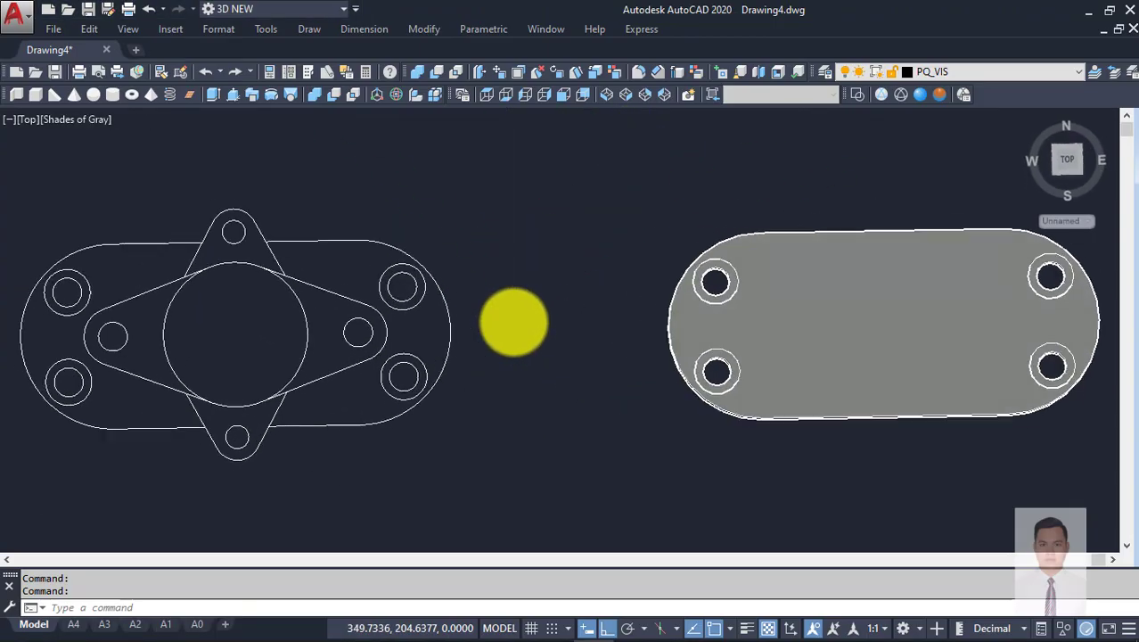
Step: Frame the flange drawing in top view and window-select the left flange outline
{"action": "scroll", "coordinate": [499, 316], "scroll_direction": "down", "scroll_amount": 3}
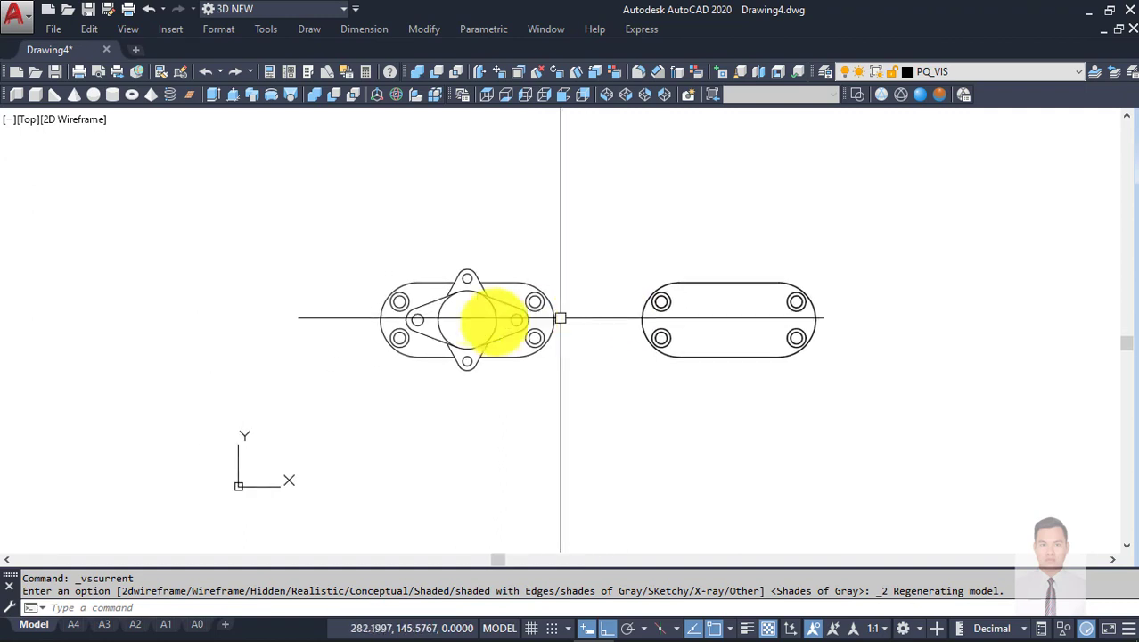
{"action": "scroll", "coordinate": [475, 305], "scroll_direction": "up", "scroll_amount": 3}
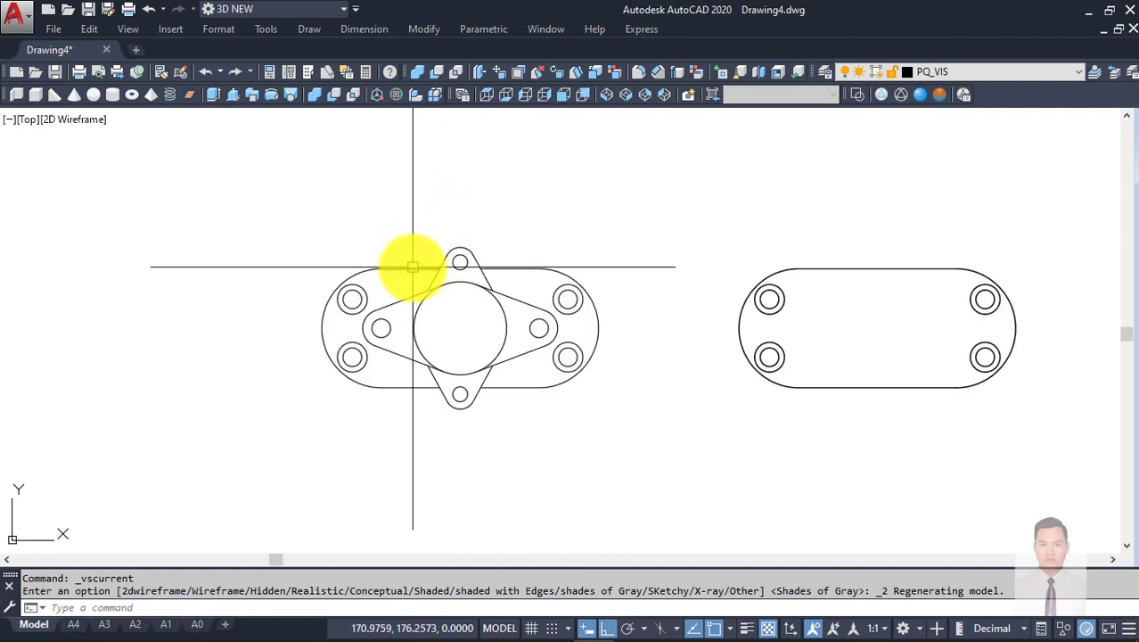
{"action": "scroll", "coordinate": [413, 266], "scroll_direction": "up", "scroll_amount": 2}
{"action": "middle_click_drag", "start_coordinate": [465, 278], "coordinate": [478, 240]}
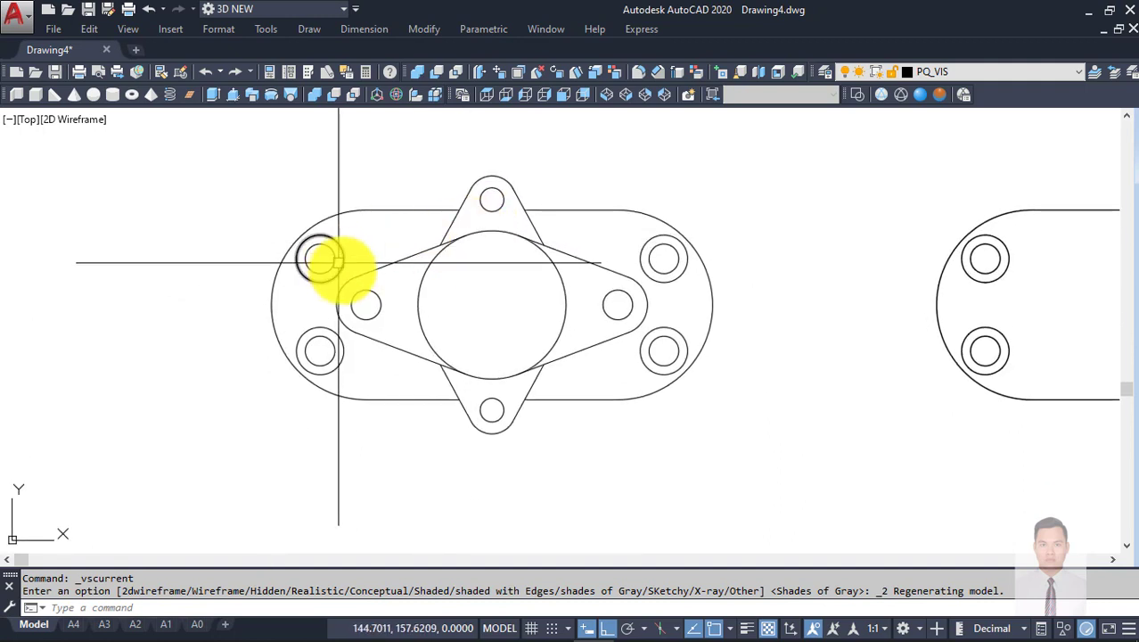
{"action": "left_click", "coordinate": [329, 165]}
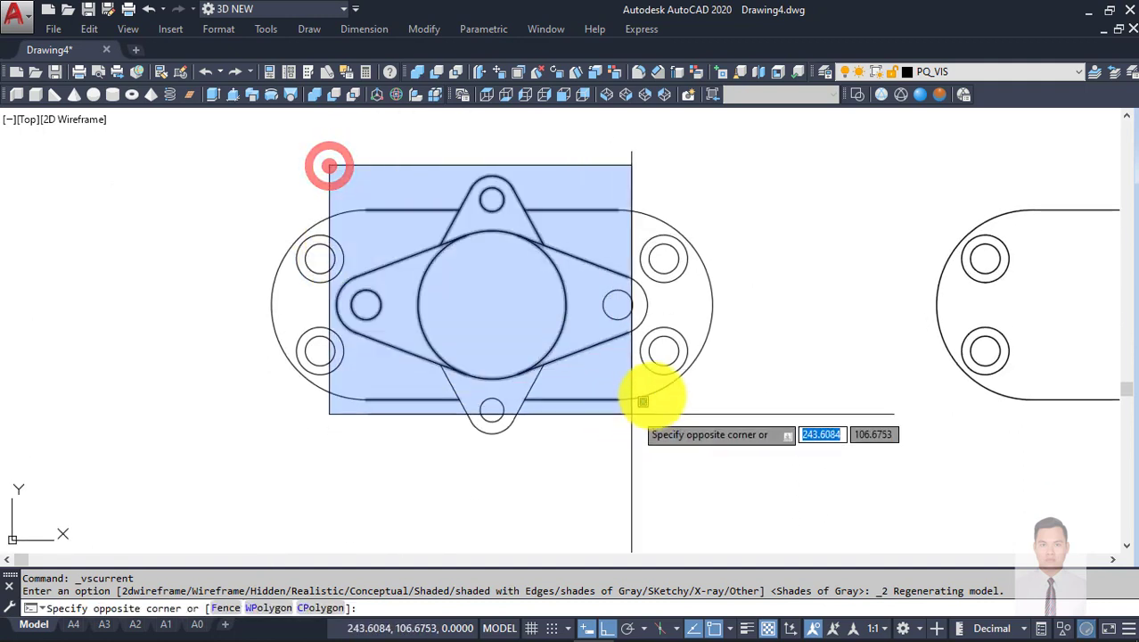
{"action": "left_click", "coordinate": [682, 393]}
{"action": "scroll", "coordinate": [660, 454], "scroll_direction": "down", "scroll_amount": 4}
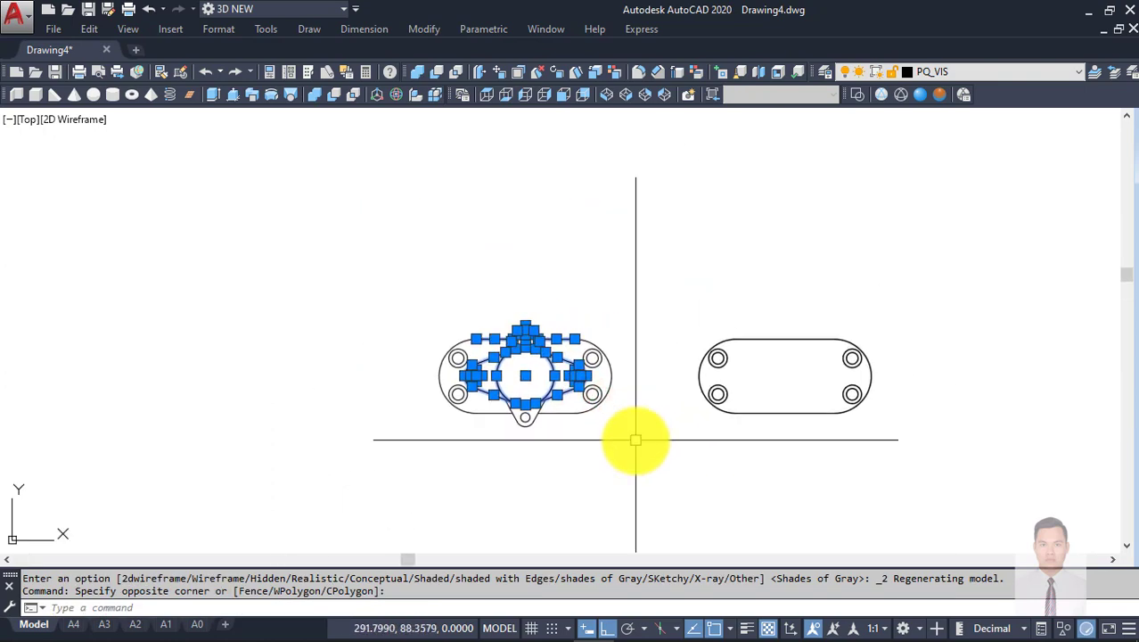
{"action": "key", "text": "Escape"}
{"action": "scroll", "coordinate": [562, 396], "scroll_direction": "up", "scroll_amount": 4}
{"action": "middle_click_drag", "start_coordinate": [533, 325], "coordinate": [570, 308]}
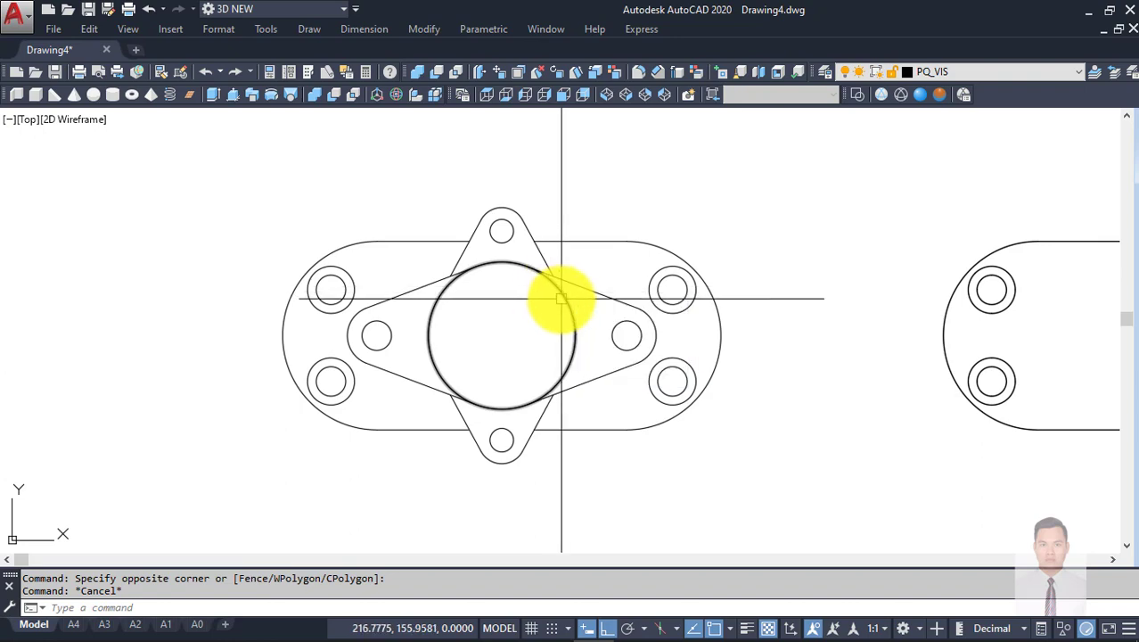
{"action": "scroll", "coordinate": [593, 312], "scroll_direction": "down", "scroll_amount": 5}
{"action": "left_click", "coordinate": [420, 239]}
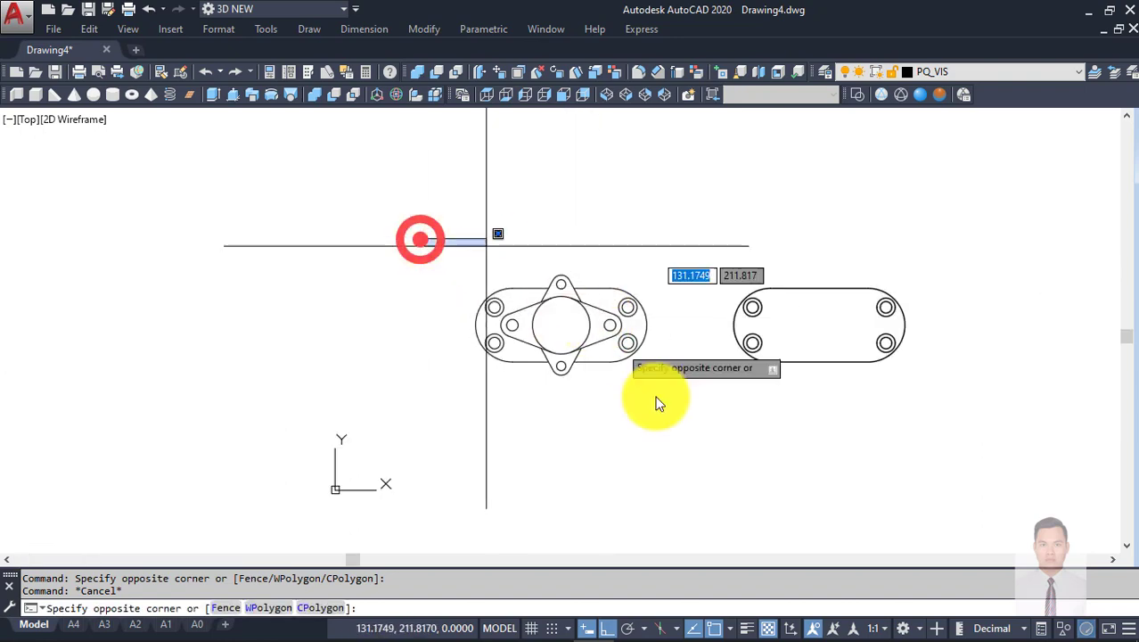
{"action": "left_click", "coordinate": [681, 441]}
Step: Copy the flange outline straight above the original
{"action": "type", "text": "co"}
{"action": "key", "text": "Return"}
{"action": "left_click", "coordinate": [682, 438]}
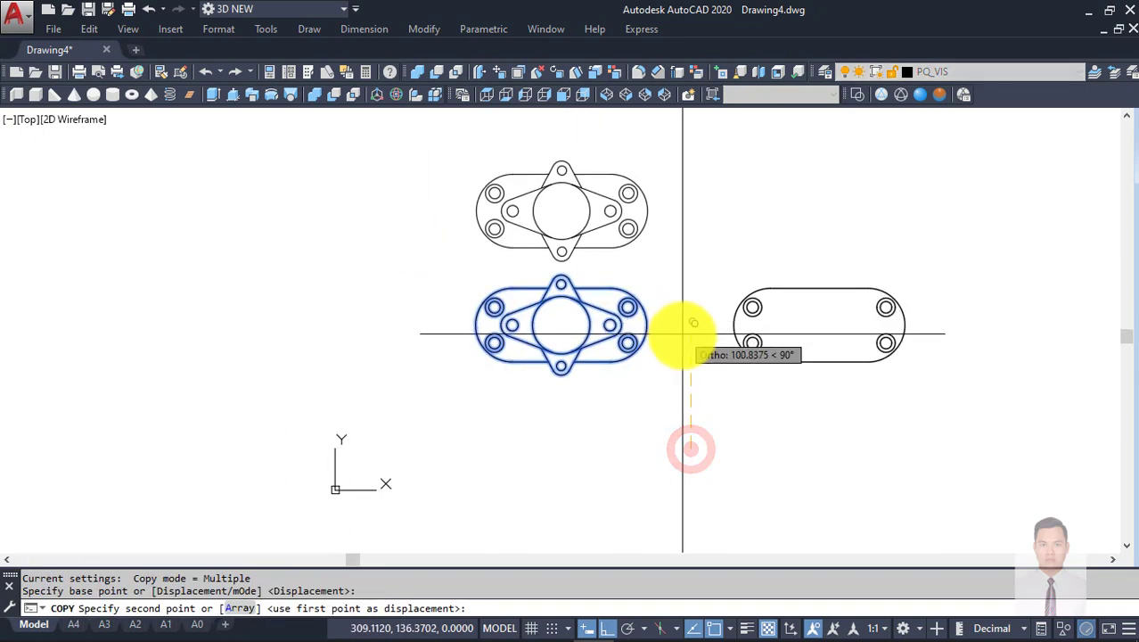
{"action": "left_click", "coordinate": [682, 331]}
{"action": "key", "text": "Escape"}
{"action": "scroll", "coordinate": [557, 268], "scroll_direction": "up", "scroll_amount": 3}
{"action": "middle_click_drag", "start_coordinate": [572, 376], "coordinate": [577, 357]}
Step: Trim away both arcs of the central circle in the lower outline
{"action": "type", "text": "tr"}
{"action": "key", "text": "Return"}
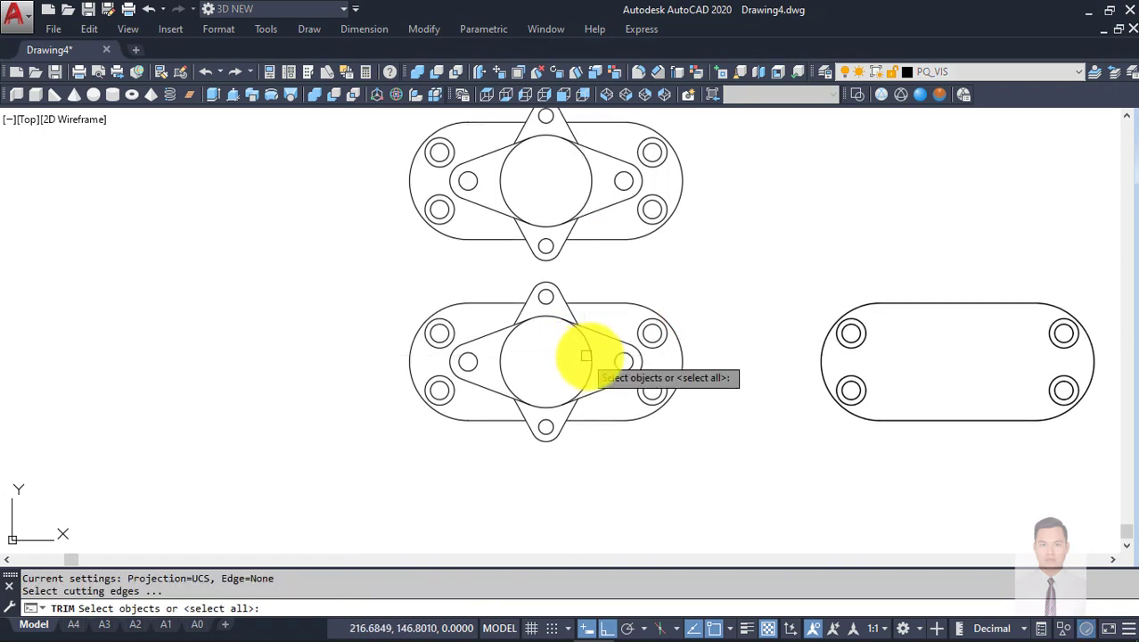
{"action": "key", "text": "Return"}
{"action": "left_click", "coordinate": [590, 357]}
{"action": "left_click", "coordinate": [499, 358]}
{"action": "key", "text": "Escape"}
Step: Create boundary polylines around the diamond-shaped boss region
{"action": "scroll", "coordinate": [562, 369], "scroll_direction": "up", "scroll_amount": 2}
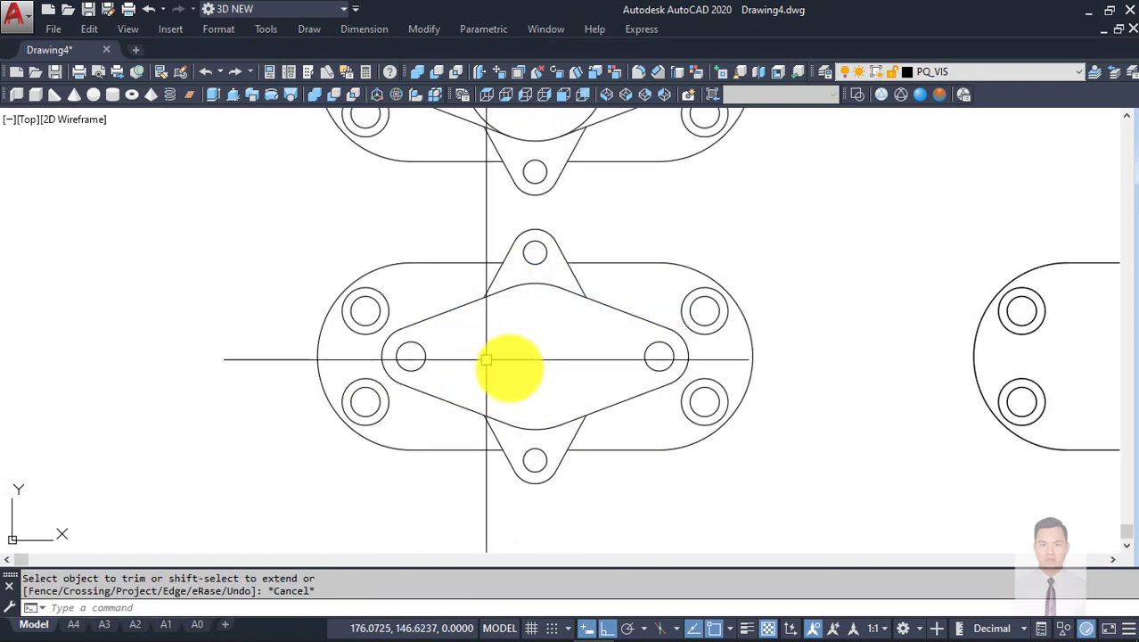
{"action": "scroll", "coordinate": [499, 356], "scroll_direction": "up", "scroll_amount": 2}
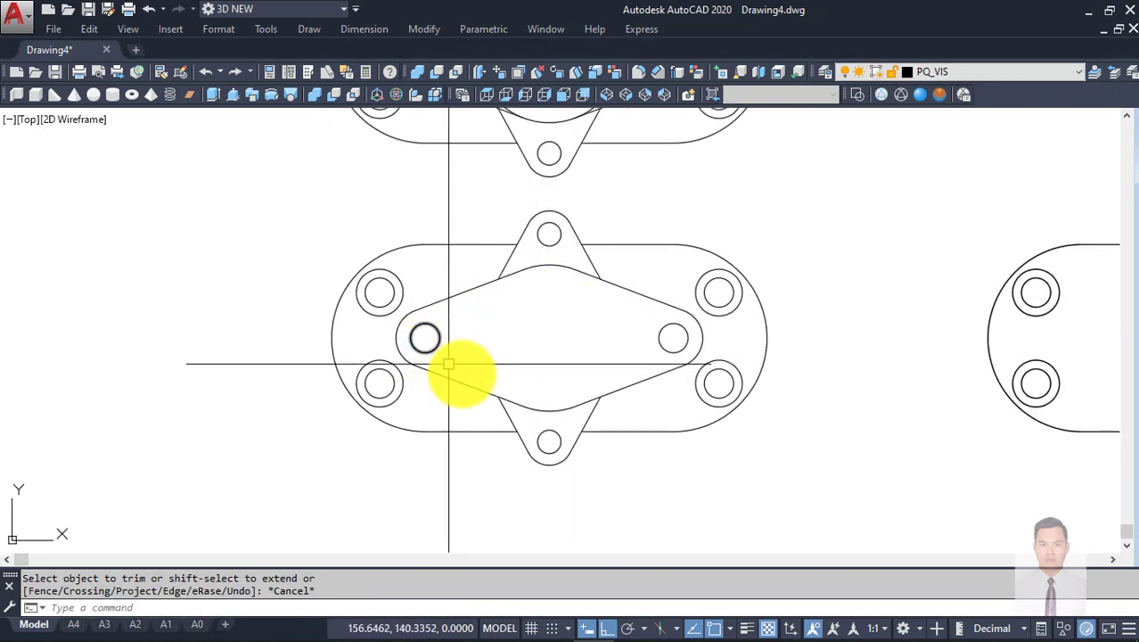
{"action": "type", "text": "o"}
{"action": "key", "text": "Return"}
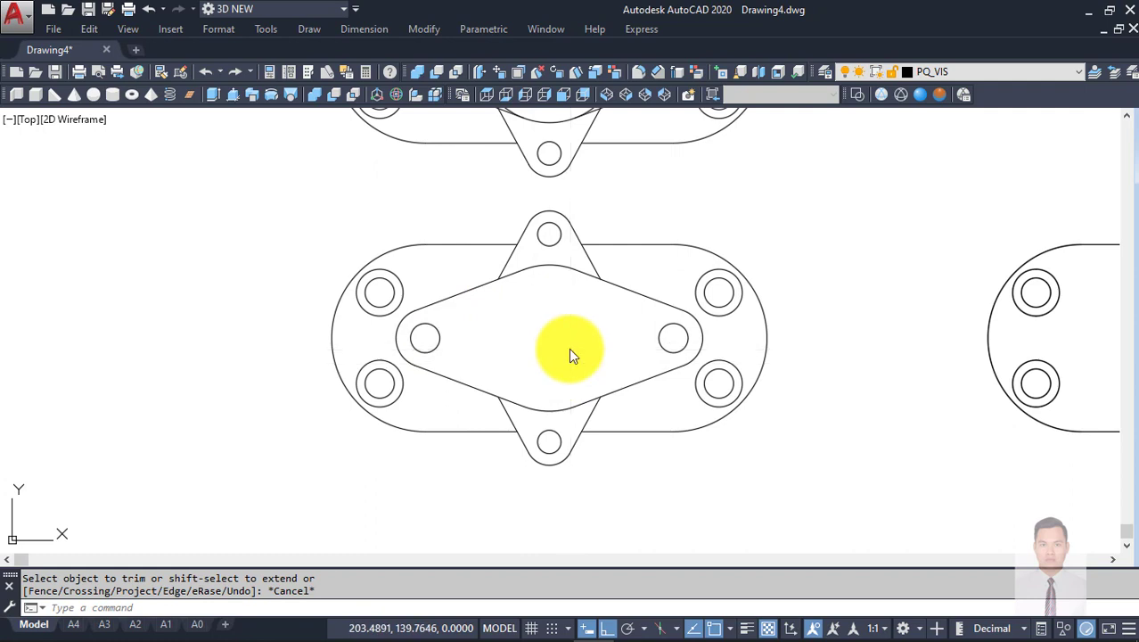
{"action": "key", "text": "Return"}
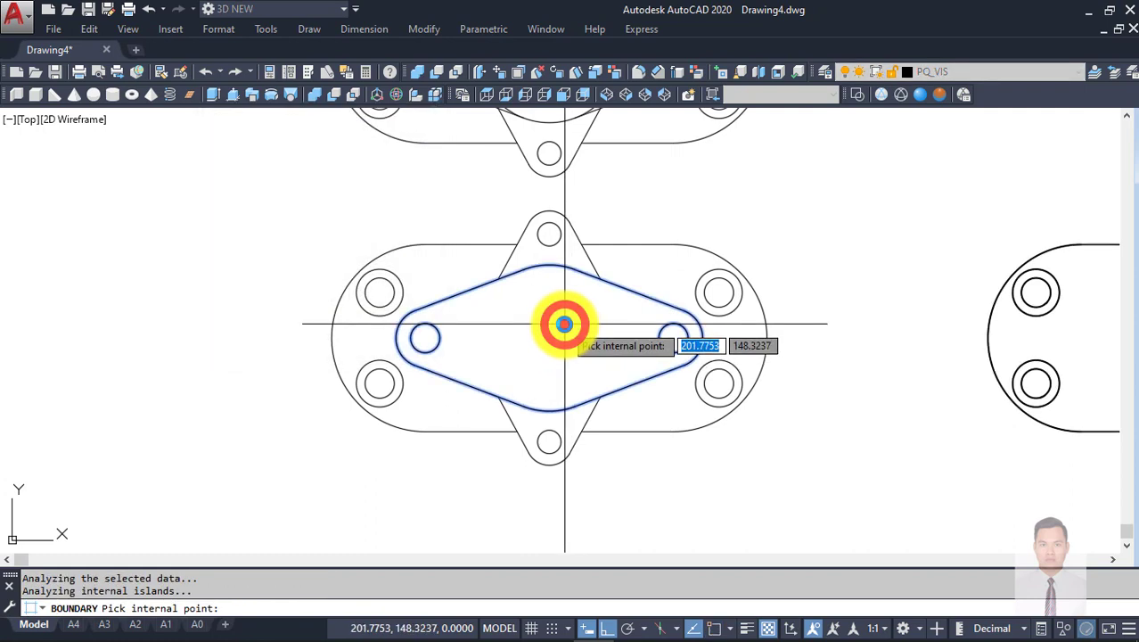
{"action": "key", "text": "Return"}
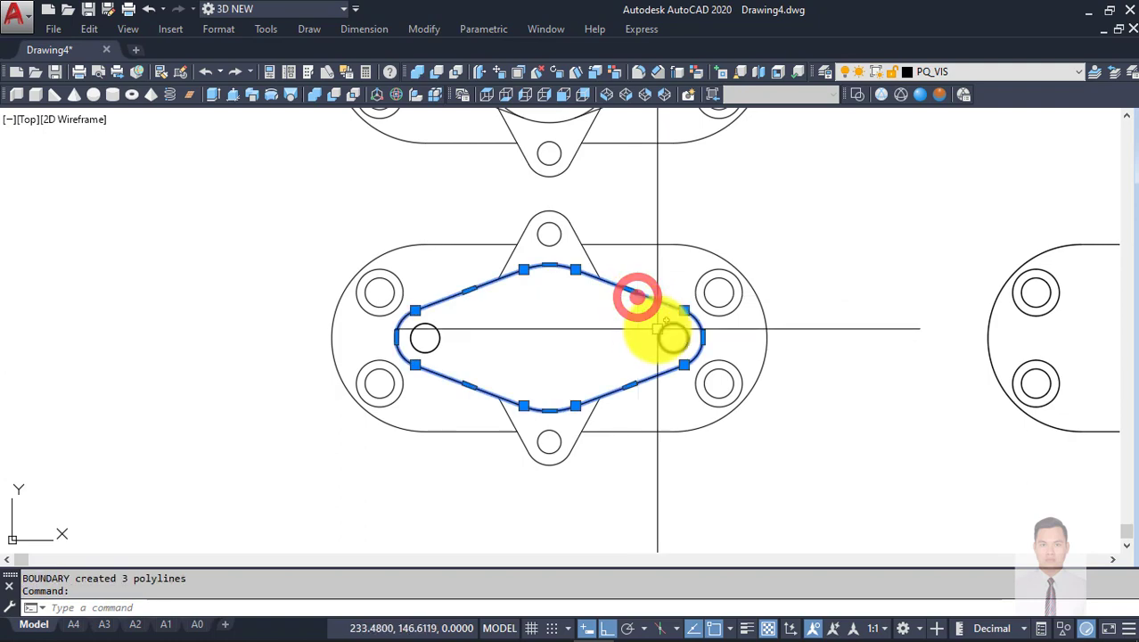
{"action": "scroll", "coordinate": [435, 344], "scroll_direction": "down", "scroll_amount": 5}
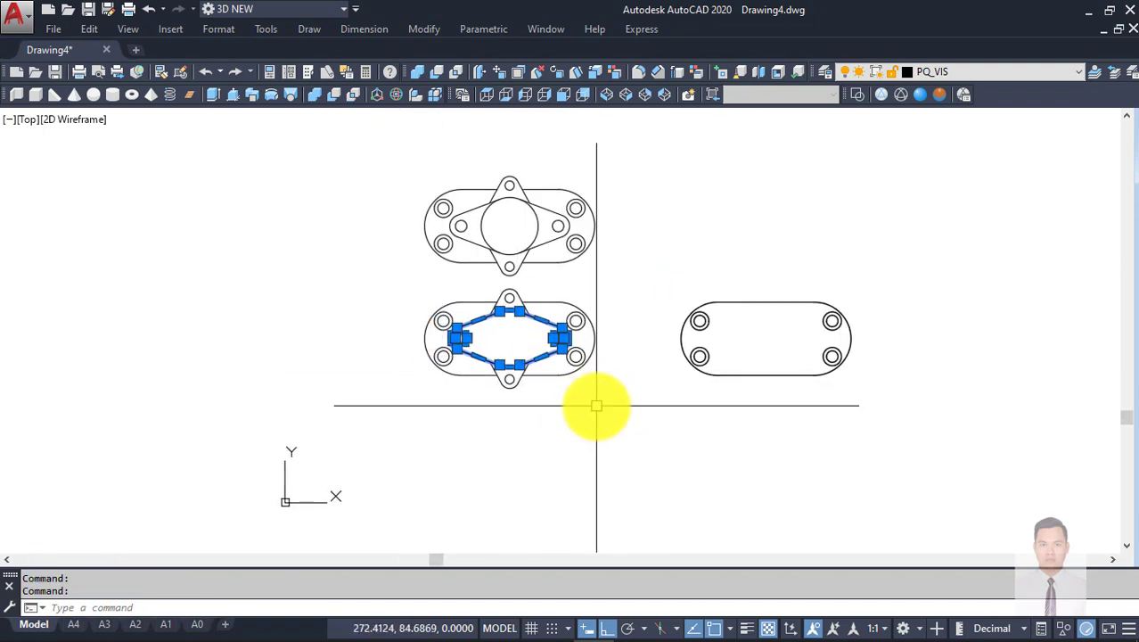
Step: Copy the diamond outline onto the 3D base plate, centred midway between two top-face points
{"action": "type", "text": "co"}
{"action": "key", "text": "Return"}
{"action": "middle_click_drag", "start_coordinate": [597, 405], "coordinate": [624, 383], "text": "shift"}
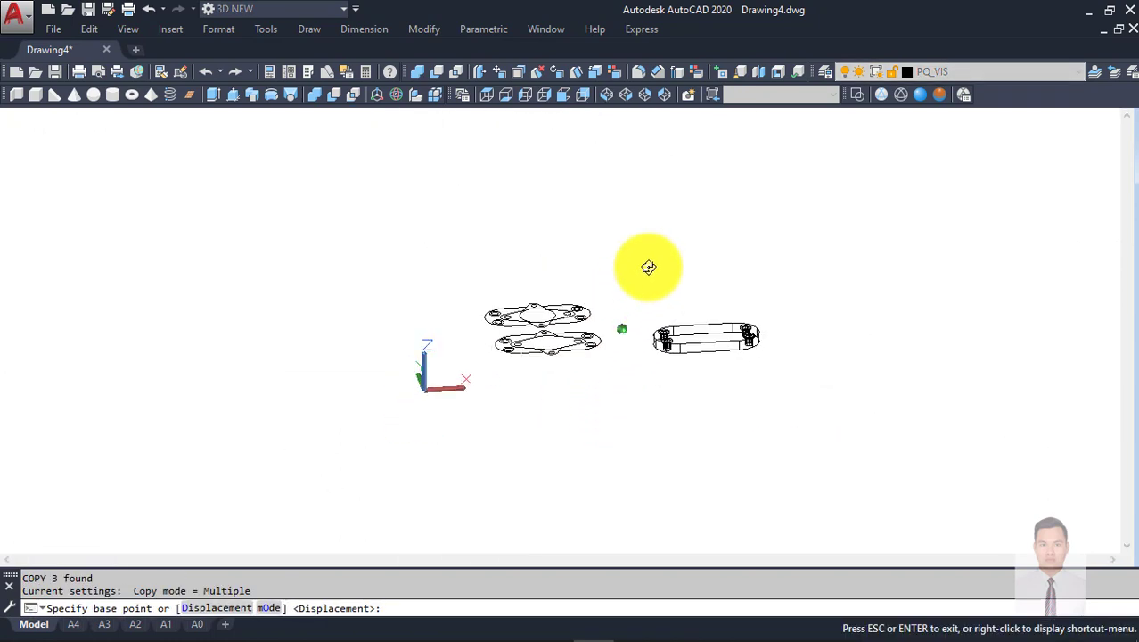
{"action": "scroll", "coordinate": [624, 383], "scroll_direction": "up", "scroll_amount": 3}
{"action": "scroll", "coordinate": [589, 401], "scroll_direction": "up", "scroll_amount": 2}
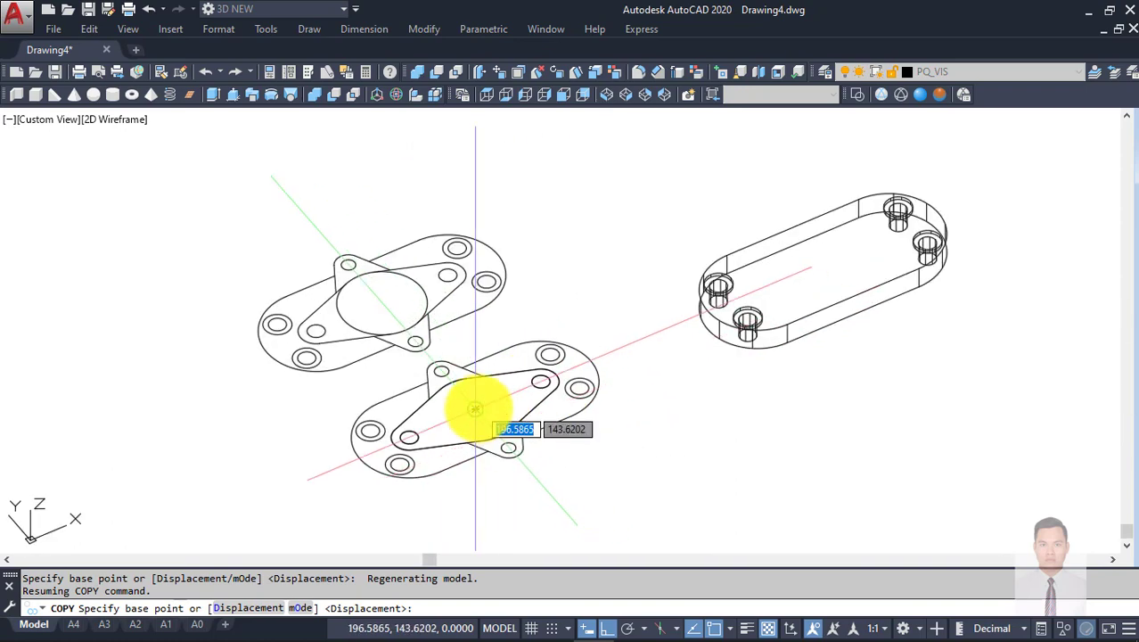
{"action": "left_click", "coordinate": [475, 408]}
{"action": "middle_click_drag", "start_coordinate": [763, 318], "coordinate": [579, 370]}
{"action": "type", "text": "m2p"}
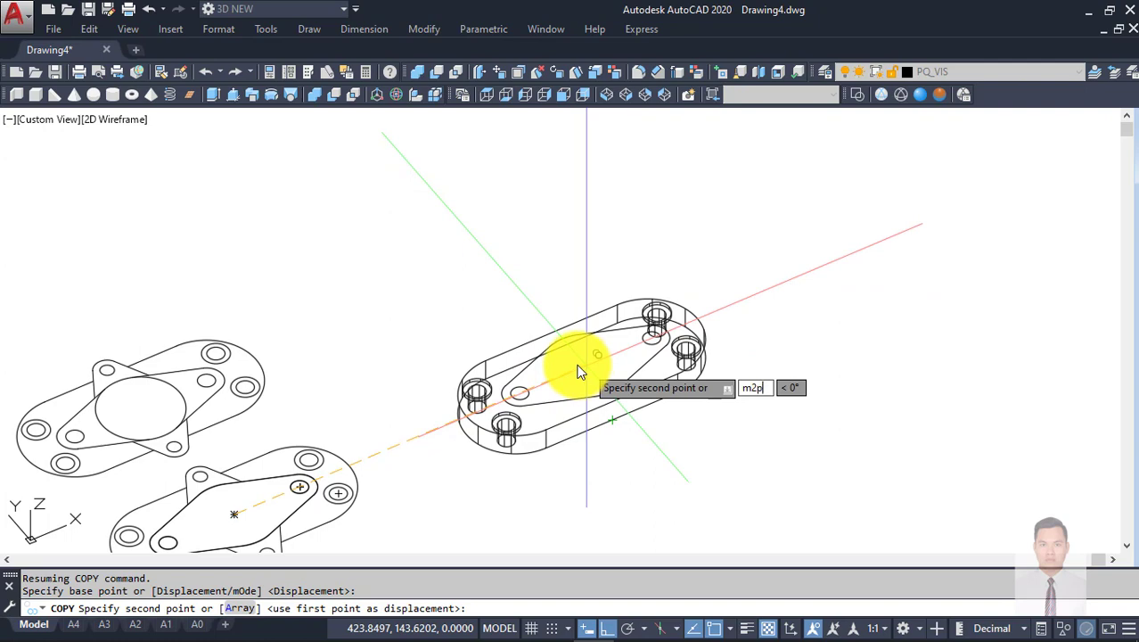
{"action": "key", "text": "Return"}
{"action": "scroll", "coordinate": [589, 392], "scroll_direction": "up", "scroll_amount": 2}
{"action": "left_click", "coordinate": [622, 423]}
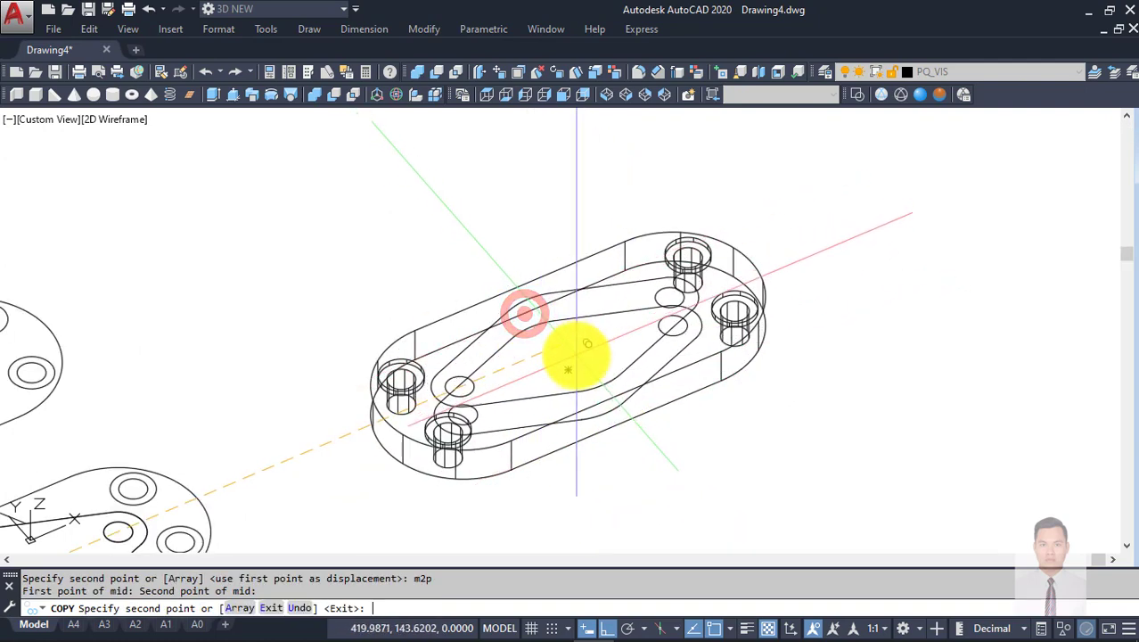
{"action": "key", "text": "Return"}
{"action": "mouse_move", "coordinate": [648, 444]}
{"action": "middle_mouse_down", "text": "shift"}
{"action": "mouse_move", "coordinate": [610, 343]}
{"action": "mouse_move", "coordinate": [615, 452]}
{"action": "middle_mouse_up", "text": "shift"}
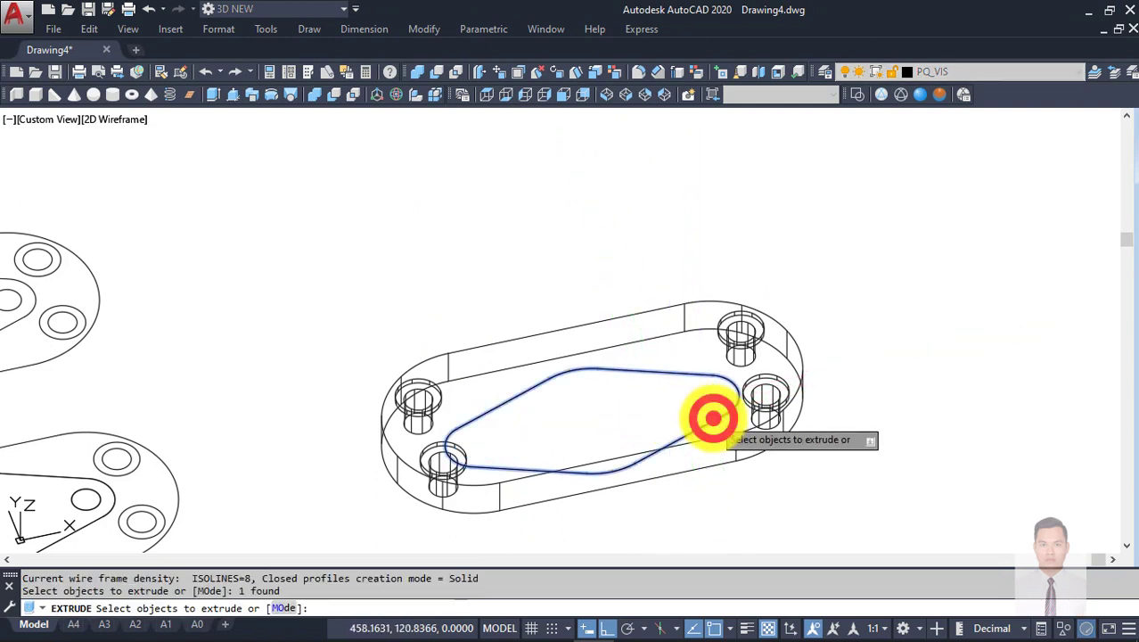
Step: Extrude the diamond outline 47 units up to form the boss
{"action": "key", "text": "Return"}
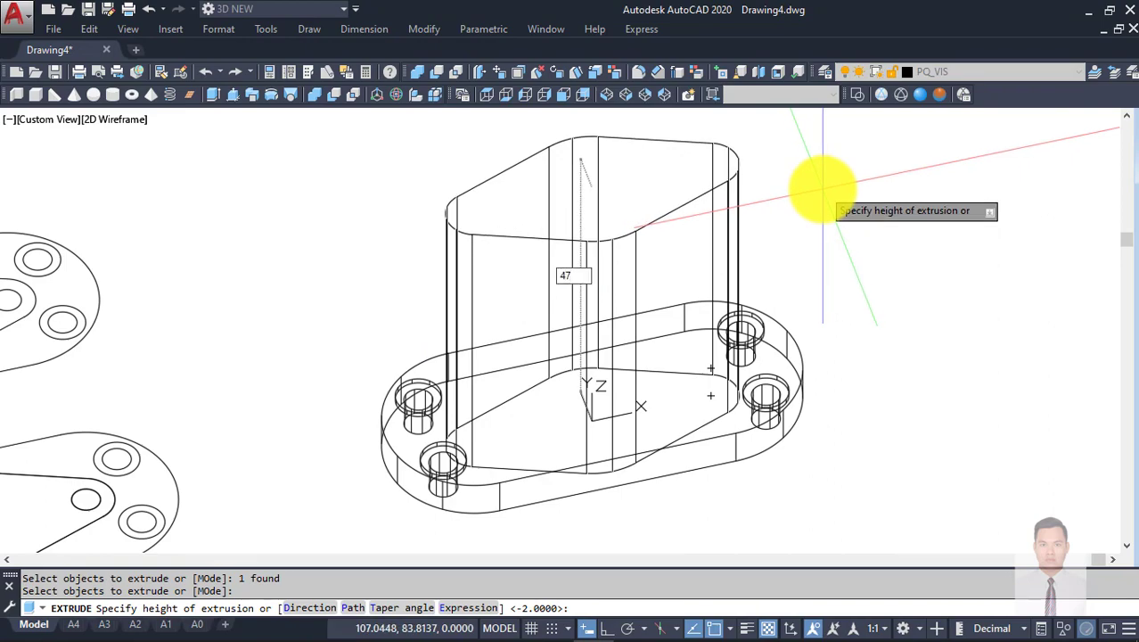
{"action": "key", "text": "Return"}
{"action": "mouse_move", "coordinate": [821, 340]}
{"action": "middle_mouse_down", "text": "shift"}
{"action": "mouse_move", "coordinate": [808, 259]}
{"action": "mouse_move", "coordinate": [840, 272]}
{"action": "mouse_move", "coordinate": [859, 325]}
{"action": "mouse_move", "coordinate": [829, 370]}
{"action": "mouse_move", "coordinate": [763, 406]}
{"action": "mouse_move", "coordinate": [787, 390]}
{"action": "middle_mouse_up", "text": "shift"}
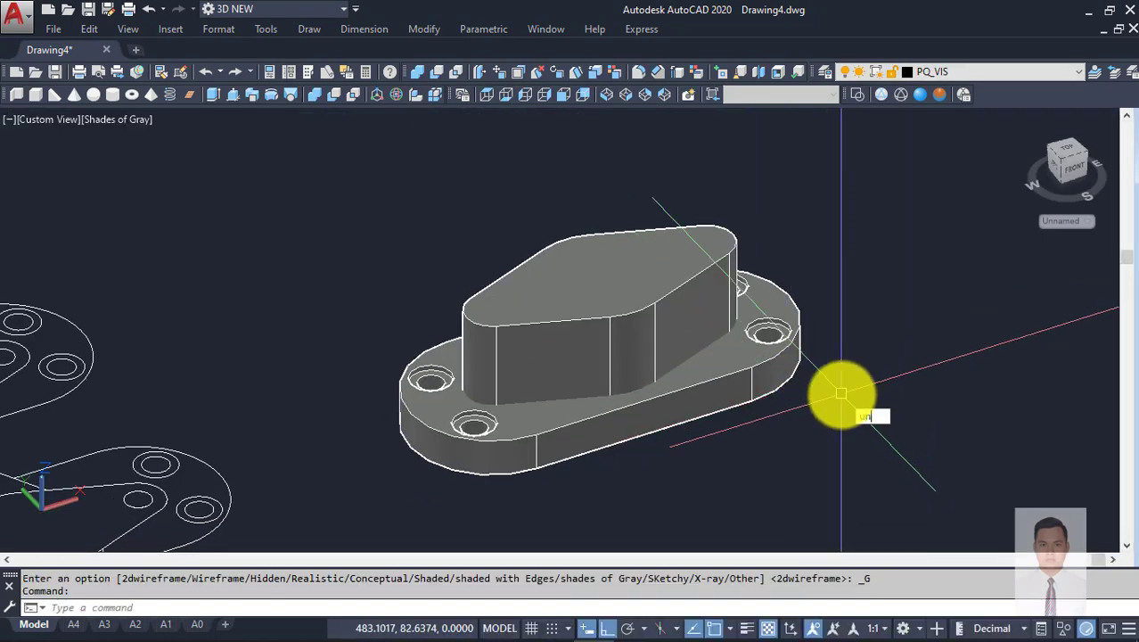
Step: Union the boss with the base plate, then switch to a top-down view
{"action": "type", "text": "uni"}
{"action": "key", "text": "Return"}
{"action": "left_click", "coordinate": [824, 498]}
{"action": "left_click", "coordinate": [554, 173]}
{"action": "key", "text": "Return"}
{"action": "mouse_move", "coordinate": [658, 349]}
{"action": "middle_mouse_down", "text": "shift"}
{"action": "mouse_move", "coordinate": [613, 242]}
{"action": "mouse_move", "coordinate": [641, 310]}
{"action": "middle_mouse_up", "text": "shift"}
{"action": "left_click", "coordinate": [682, 361]}
{"action": "mouse_move", "coordinate": [681, 361]}
{"action": "middle_mouse_down", "text": "shift"}
{"action": "mouse_move", "coordinate": [754, 379]}
{"action": "mouse_move", "coordinate": [730, 333]}
{"action": "mouse_move", "coordinate": [654, 335]}
{"action": "middle_mouse_up", "text": "shift"}
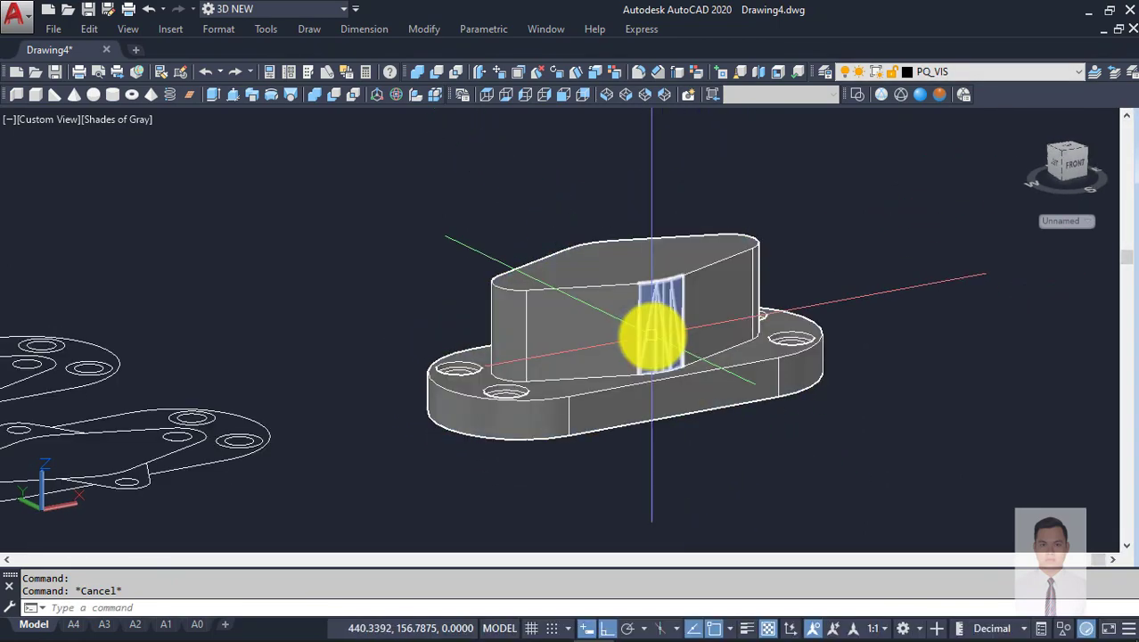
{"action": "key", "text": "F1"}
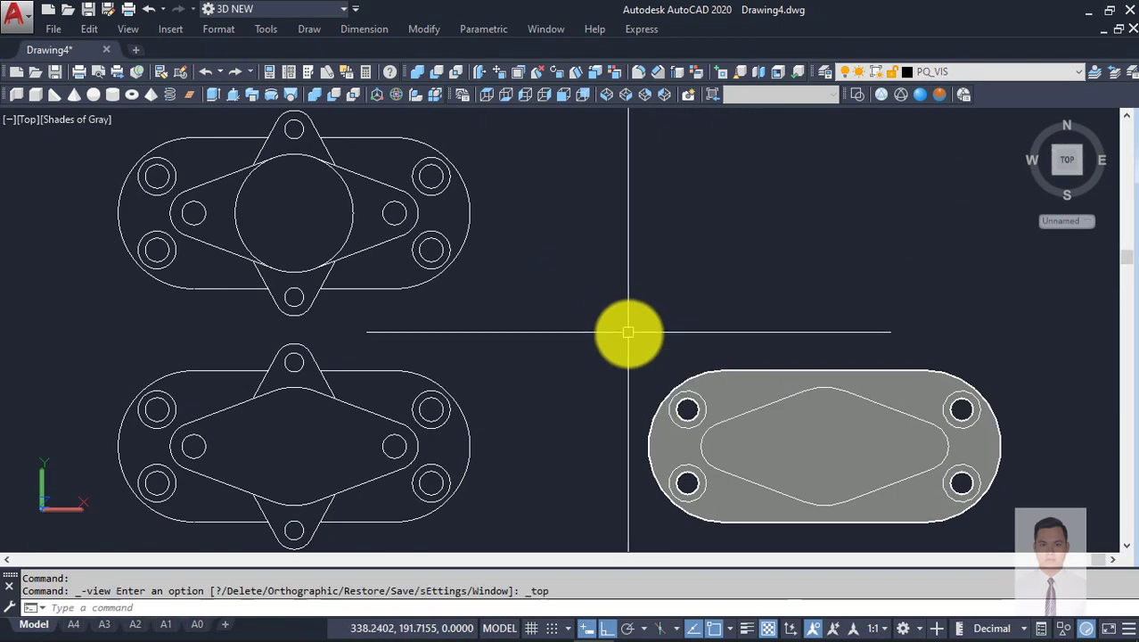
Step: In 2D wireframe, create a boundary polyline inside the upper lug of the top sketch
{"action": "key", "text": "F2"}
{"action": "middle_click_drag", "start_coordinate": [524, 334], "coordinate": [690, 262]}
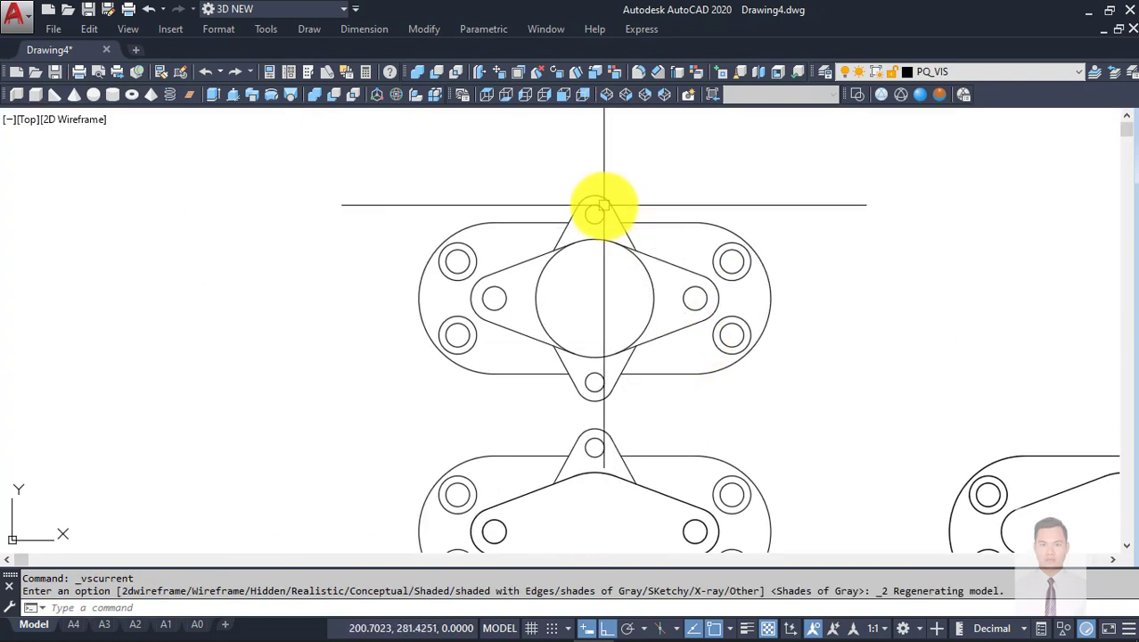
{"action": "scroll", "coordinate": [579, 222], "scroll_direction": "up", "scroll_amount": 3}
{"action": "scroll", "coordinate": [597, 259], "scroll_direction": "up", "scroll_amount": 2}
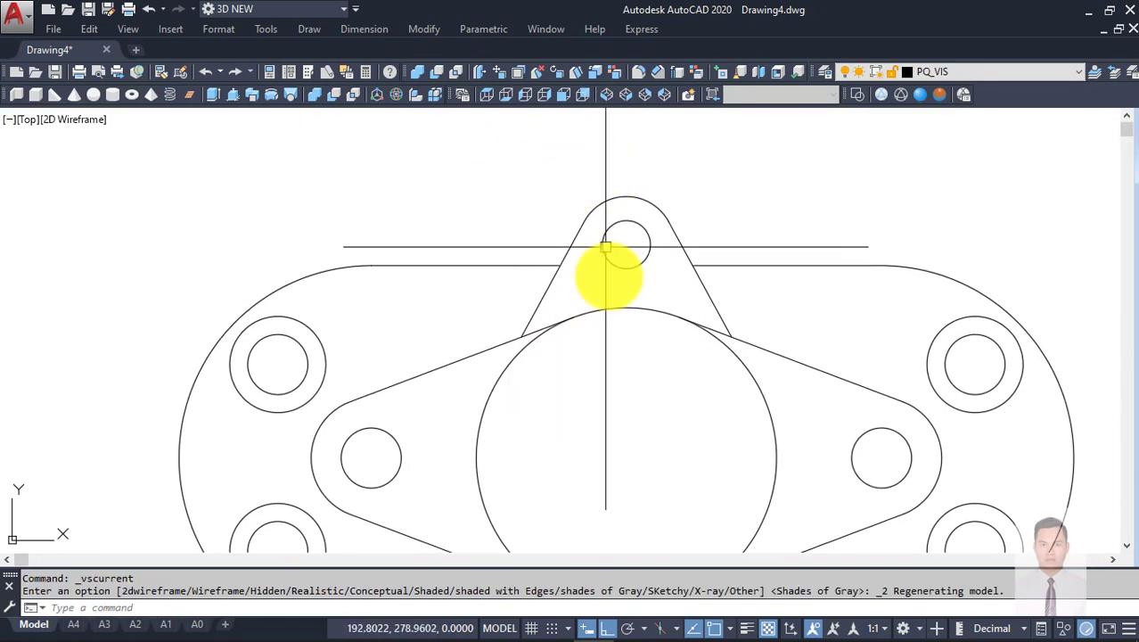
{"action": "type", "text": "bo"}
{"action": "key", "text": "Return"}
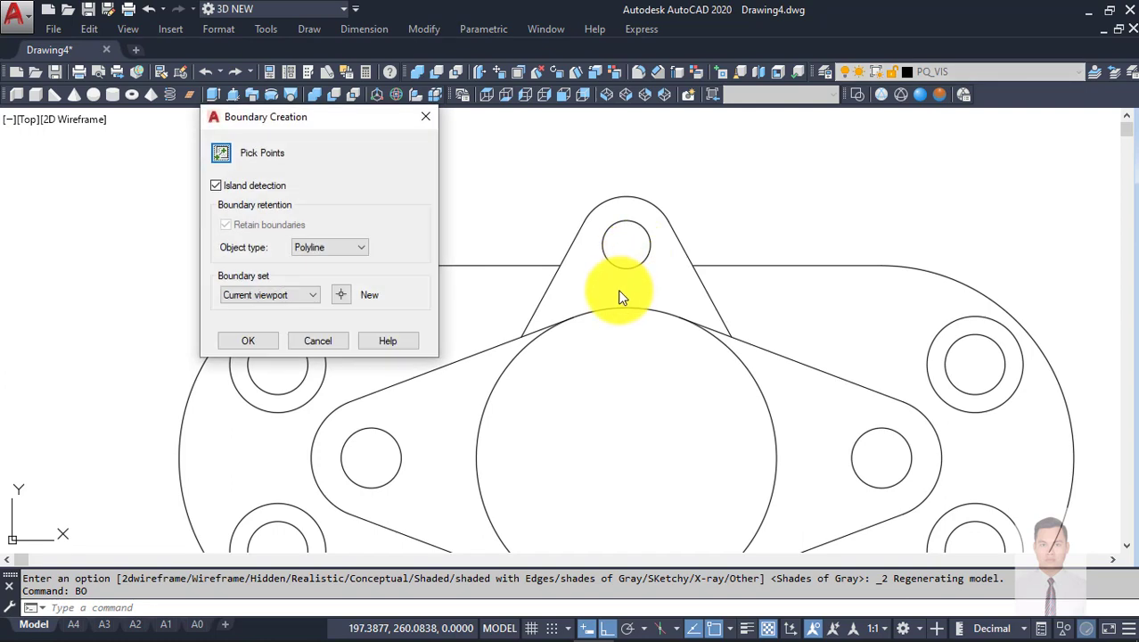
{"action": "key", "text": "Return"}
{"action": "left_click", "coordinate": [599, 277]}
{"action": "scroll", "coordinate": [598, 277], "scroll_direction": "down", "scroll_amount": 5}
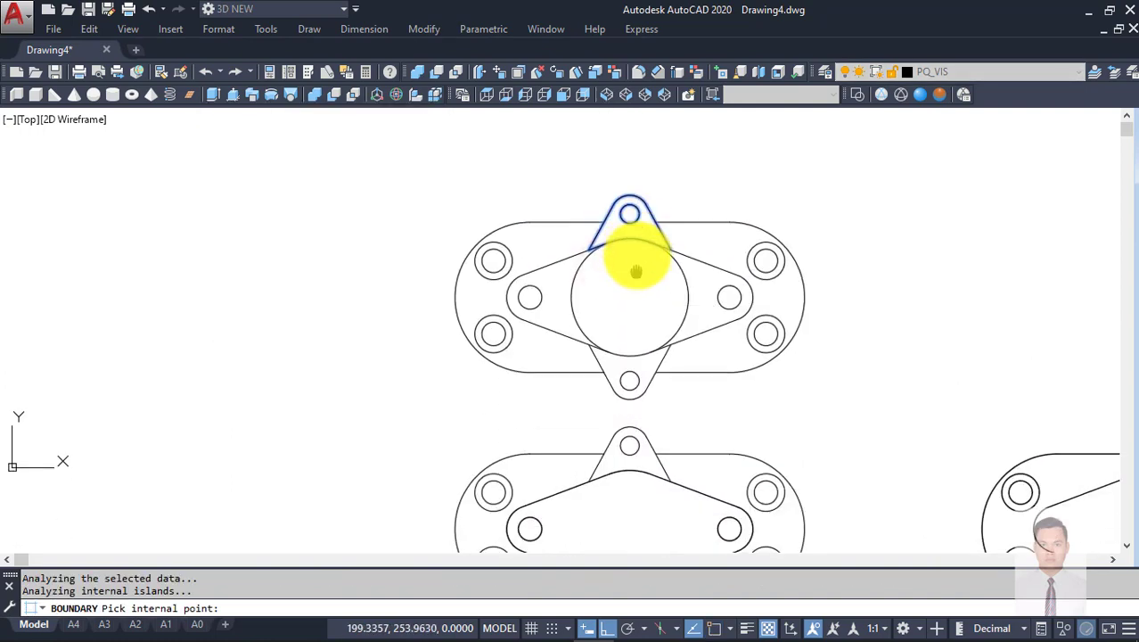
{"action": "left_click", "coordinate": [647, 356]}
{"action": "left_click", "coordinate": [722, 218]}
{"action": "scroll", "coordinate": [667, 205], "scroll_direction": "up", "scroll_amount": 2}
{"action": "scroll", "coordinate": [651, 218], "scroll_direction": "up", "scroll_amount": 3}
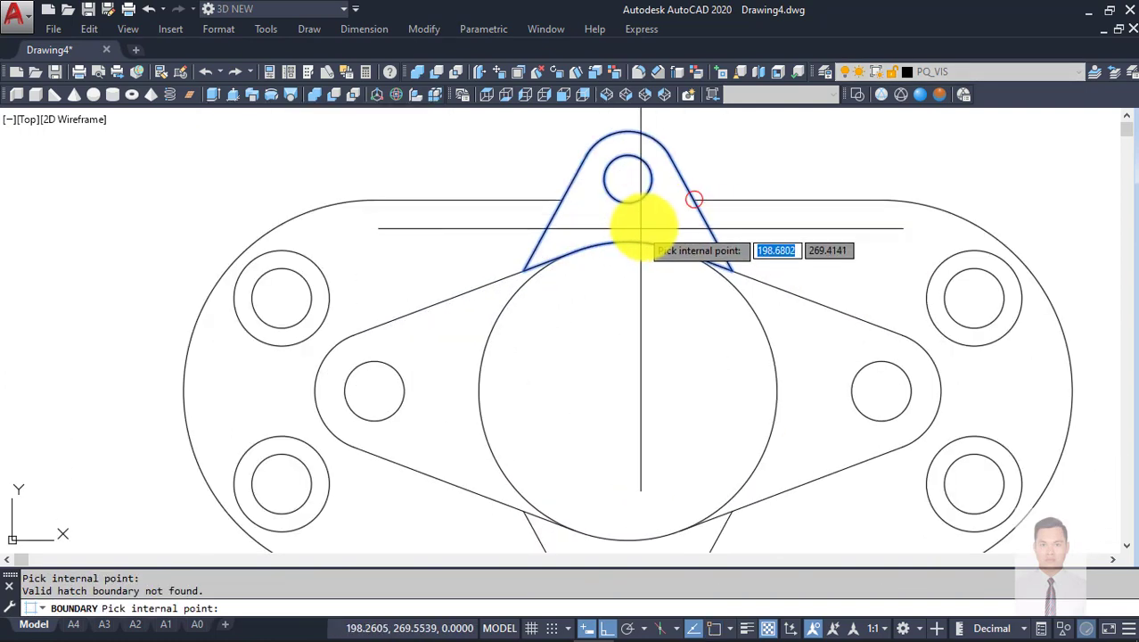
{"action": "key", "text": "Return"}
{"action": "left_click", "coordinate": [701, 221]}
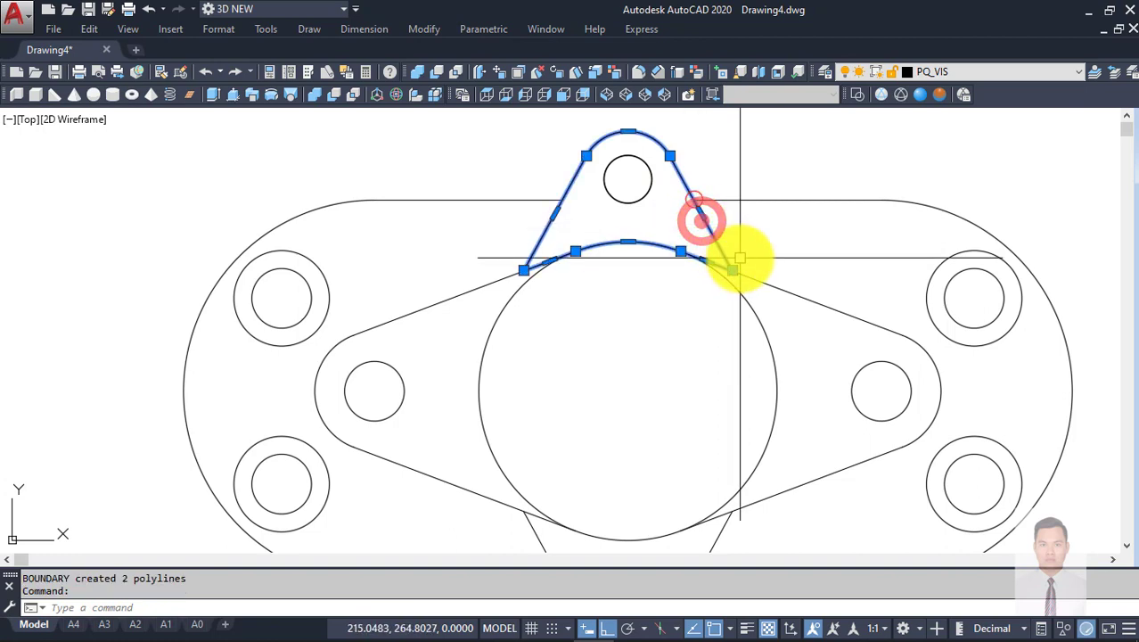
{"action": "scroll", "coordinate": [679, 254], "scroll_direction": "down", "scroll_amount": 4}
{"action": "type", "text": "bo"}
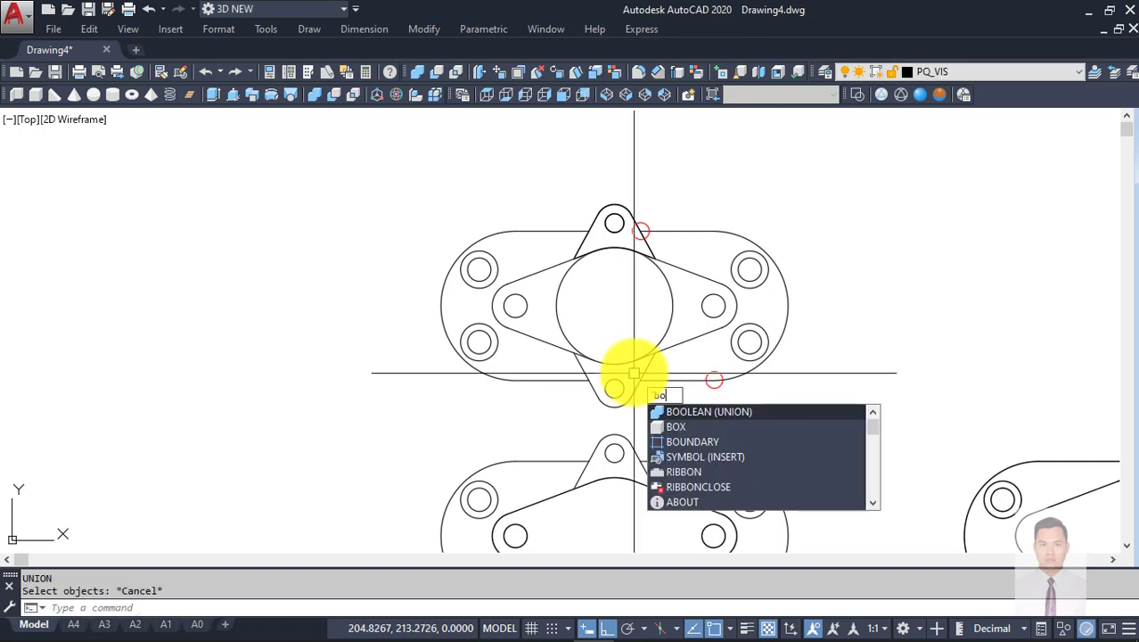
Step: Start a second BOUNDARY to outline the lower lug
{"action": "key", "text": "Escape"}
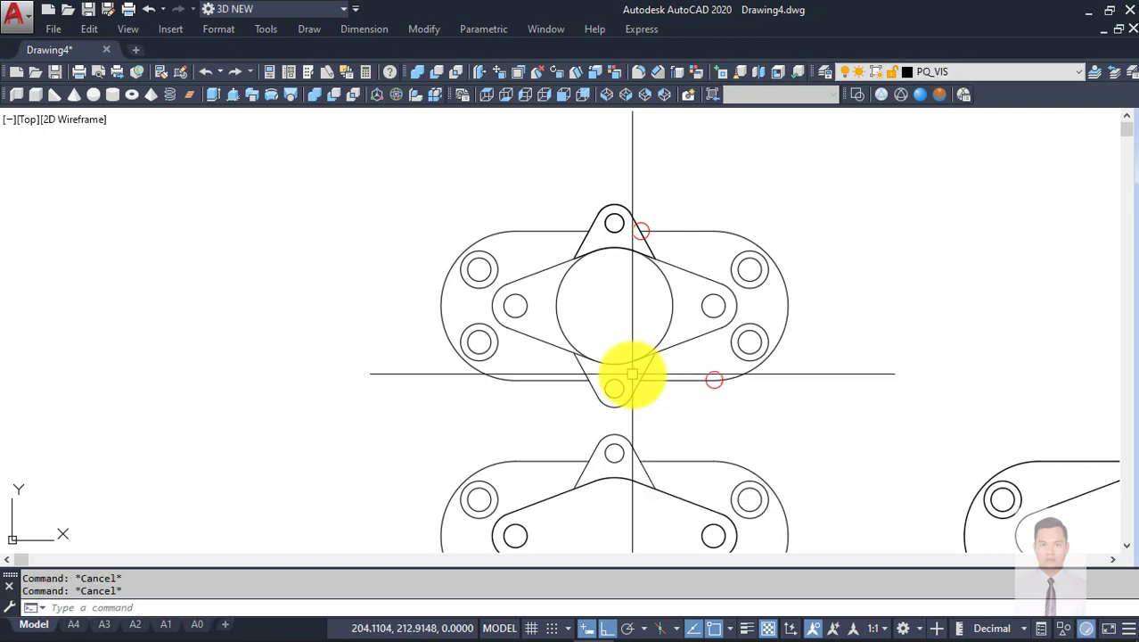
{"action": "type", "text": "bo"}
{"action": "key", "text": "Return"}
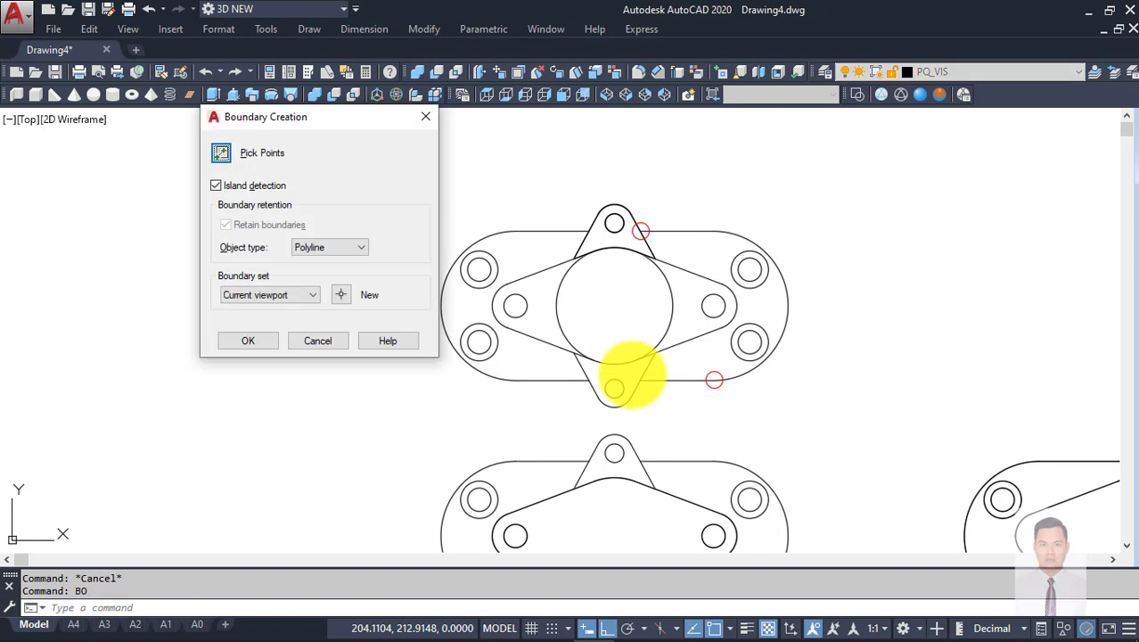
{"action": "key", "text": "Return"}
{"action": "key", "text": "Return"}
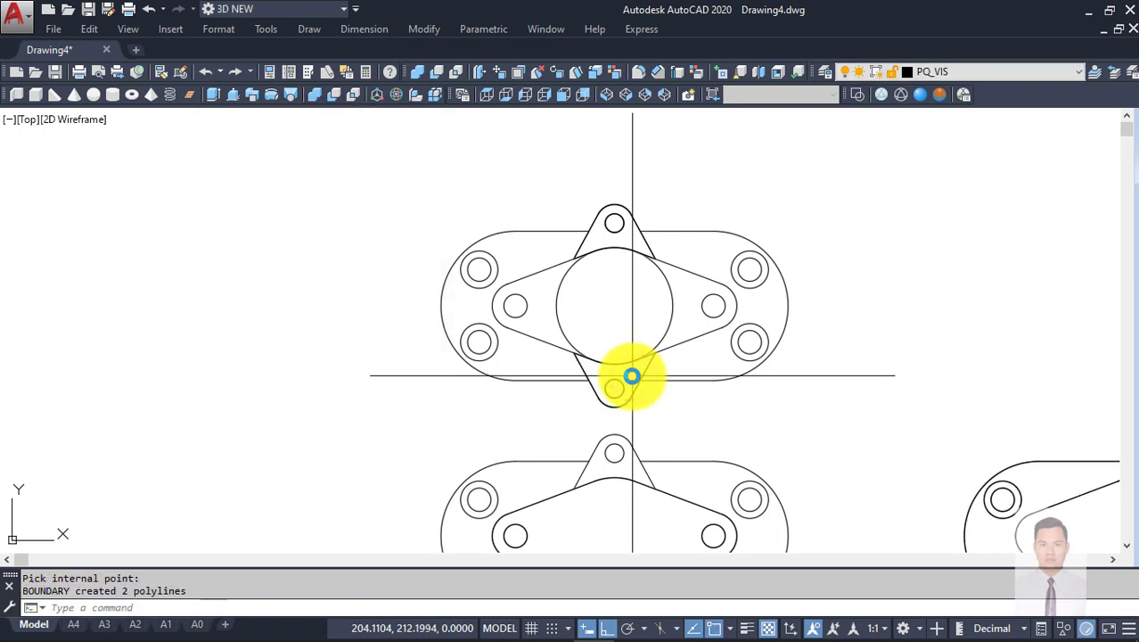
{"action": "scroll", "coordinate": [661, 370], "scroll_direction": "up", "scroll_amount": 2}
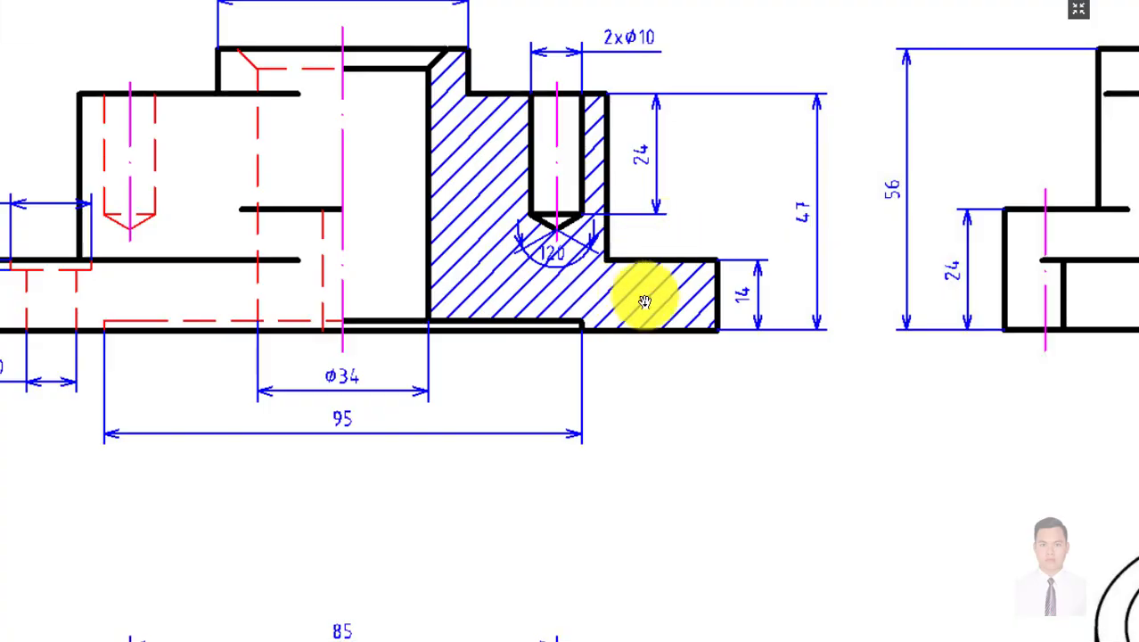
Step: Copy both lug outlines onto the 3D flange, centred midway between two plate points
{"action": "left_click_drag", "start_coordinate": [812, 260], "coordinate": [726, 351]}
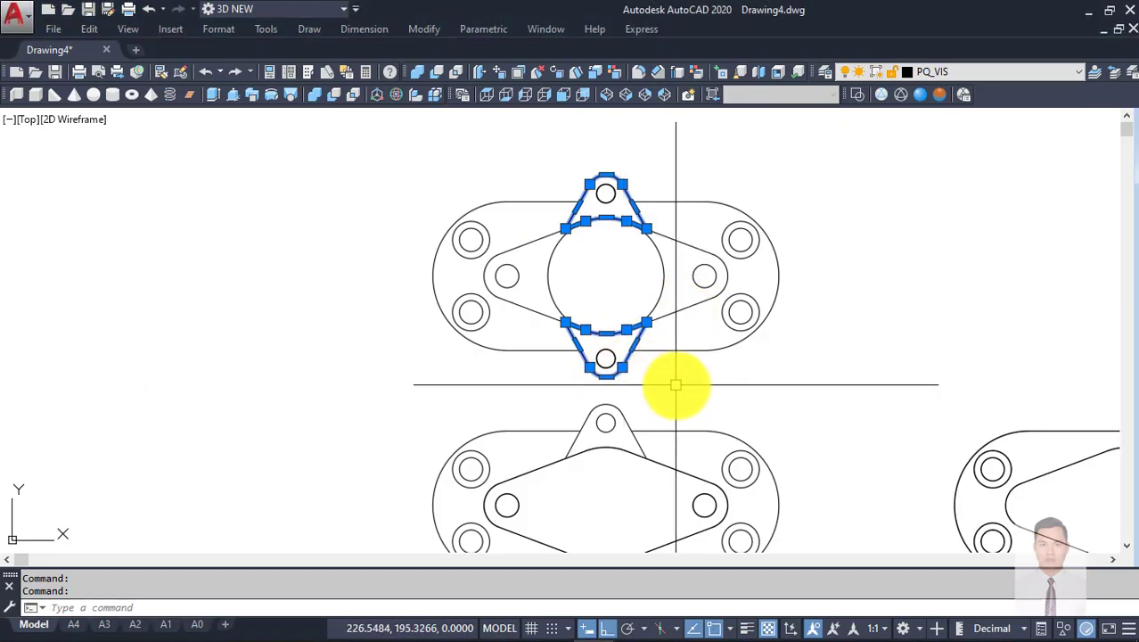
{"action": "scroll", "coordinate": [770, 424], "scroll_direction": "down", "scroll_amount": 4}
{"action": "middle_click_drag", "start_coordinate": [775, 407], "coordinate": [820, 285], "text": "shift"}
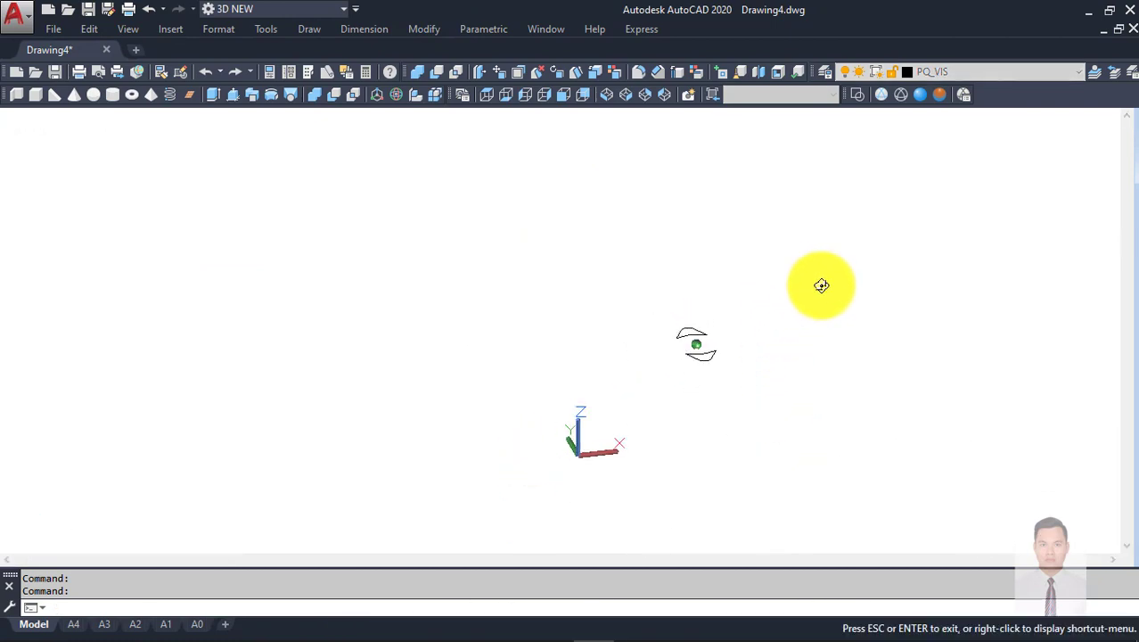
{"action": "scroll", "coordinate": [777, 337], "scroll_direction": "up", "scroll_amount": 5}
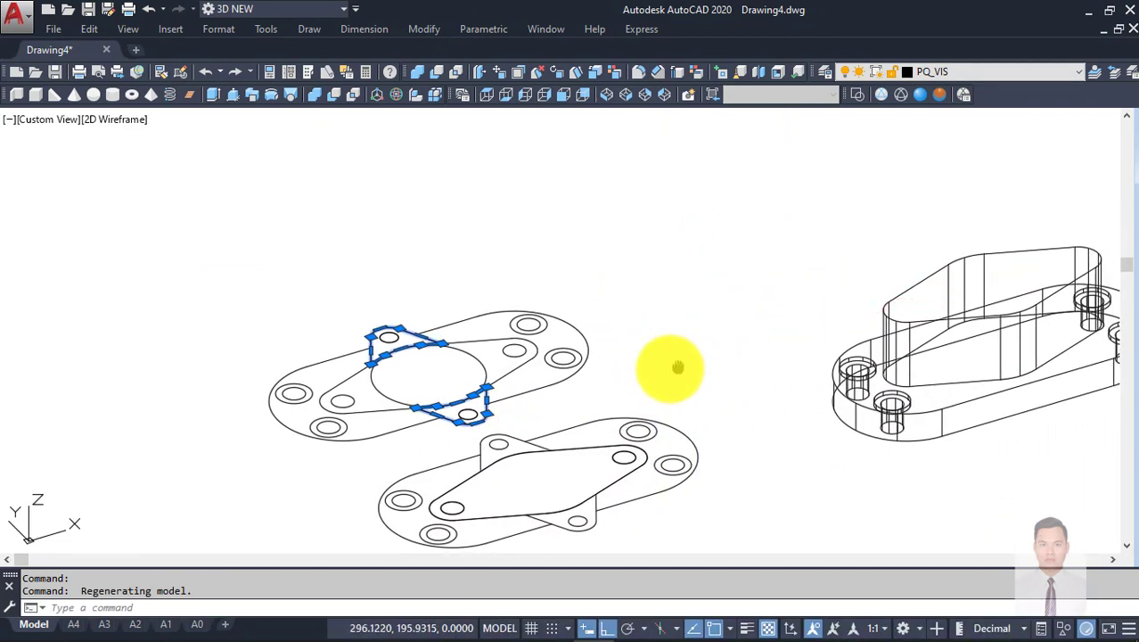
{"action": "type", "text": "co"}
{"action": "key", "text": "Return"}
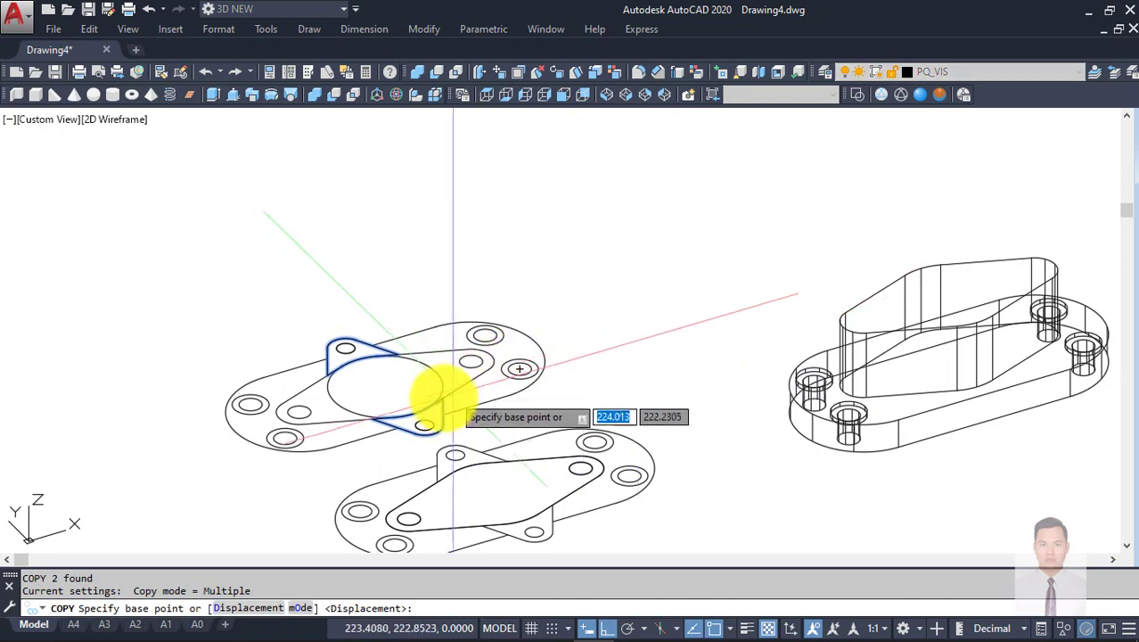
{"action": "left_click", "coordinate": [389, 382]}
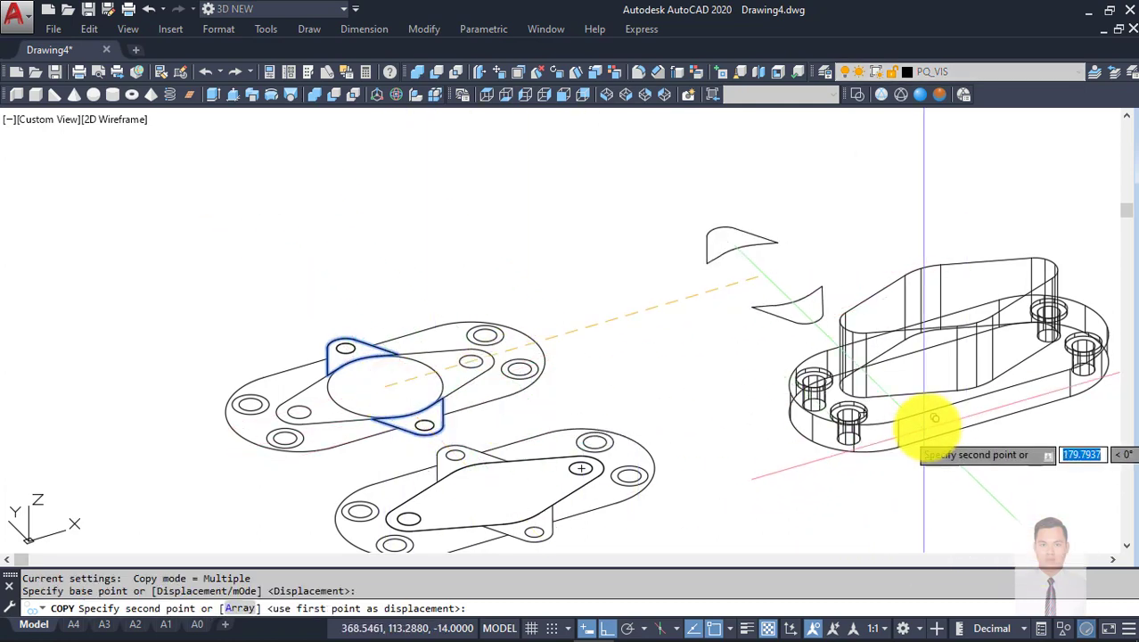
{"action": "scroll", "coordinate": [737, 447], "scroll_direction": "up", "scroll_amount": 2}
{"action": "scroll", "coordinate": [742, 425], "scroll_direction": "up", "scroll_amount": 2}
{"action": "scroll", "coordinate": [751, 413], "scroll_direction": "up", "scroll_amount": 1}
{"action": "type", "text": "m2p"}
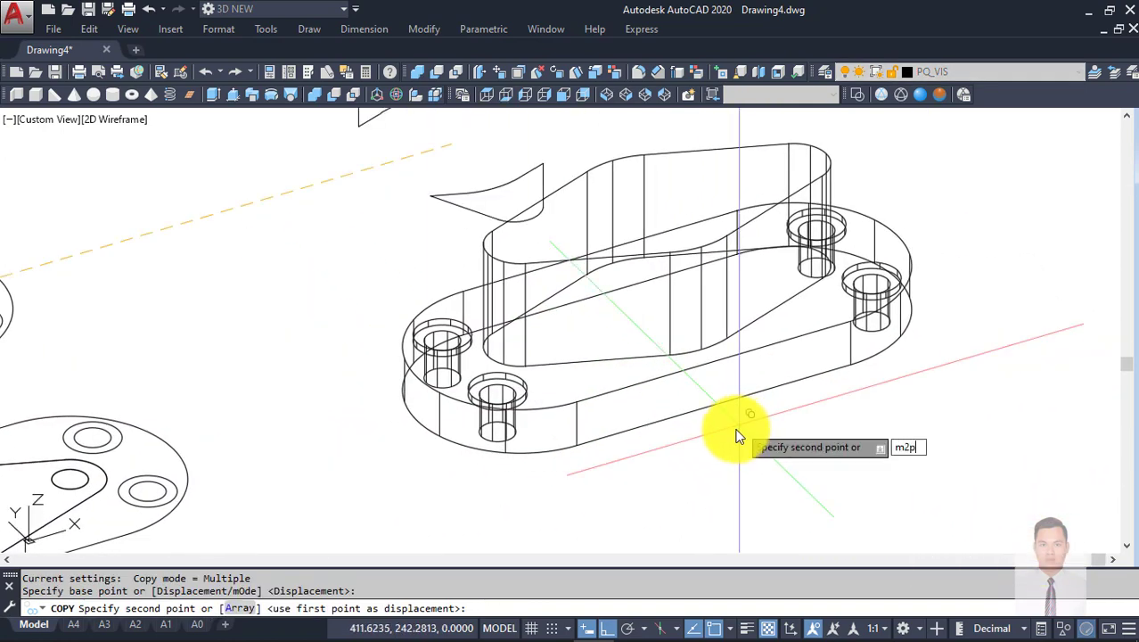
{"action": "key", "text": "Return"}
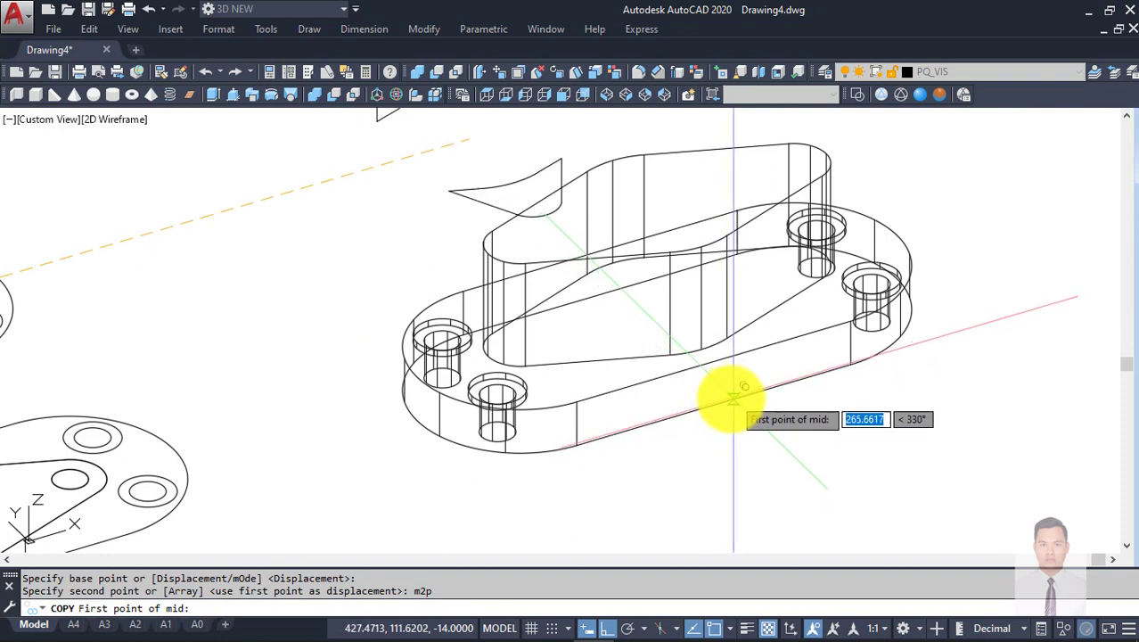
{"action": "left_click", "coordinate": [714, 405]}
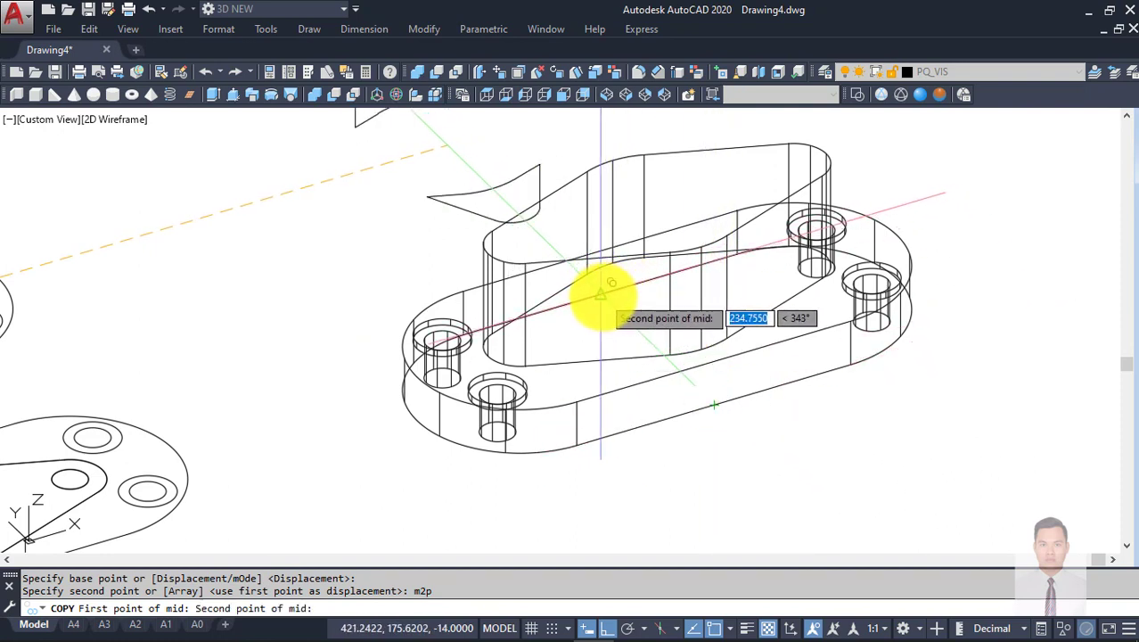
{"action": "left_click", "coordinate": [601, 294]}
{"action": "mouse_move", "coordinate": [757, 448]}
{"action": "middle_mouse_down", "text": "shift"}
{"action": "mouse_move", "coordinate": [839, 399]}
{"action": "mouse_move", "coordinate": [734, 477]}
{"action": "mouse_move", "coordinate": [841, 466]}
{"action": "middle_mouse_up", "text": "shift"}
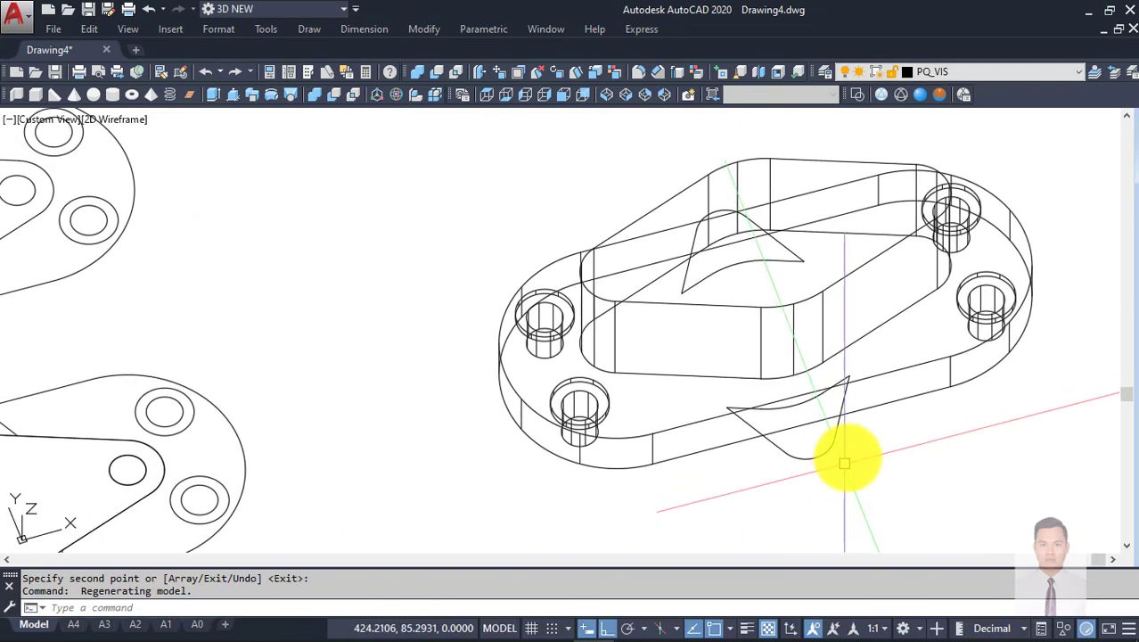
{"action": "type", "text": "ext"}
Step: Extrude the lug outline to a height of 24
{"action": "key", "text": "Return"}
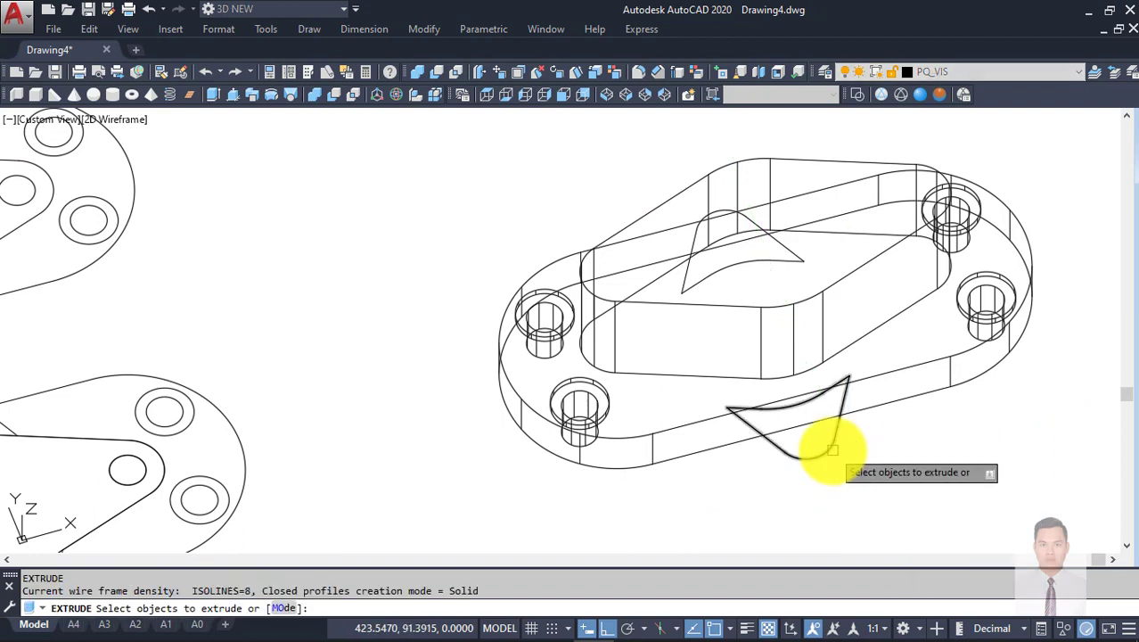
{"action": "left_click", "coordinate": [834, 450]}
{"action": "key", "text": "Return"}
{"action": "scroll", "coordinate": [784, 256], "scroll_direction": "down", "scroll_amount": 3}
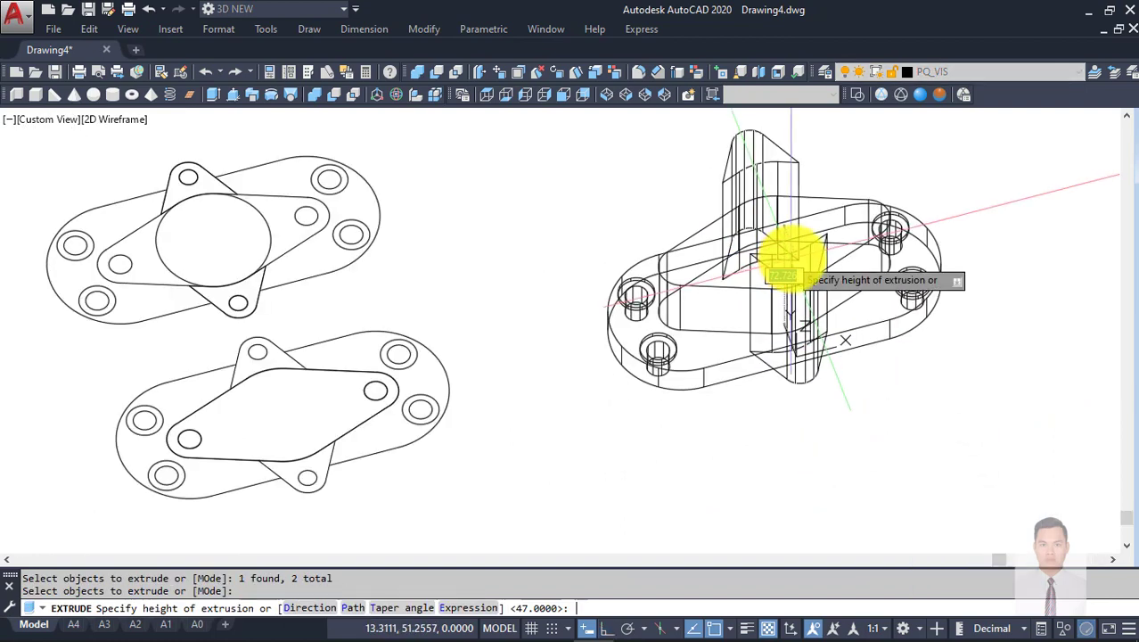
{"action": "scroll", "coordinate": [802, 233], "scroll_direction": "down", "scroll_amount": 2}
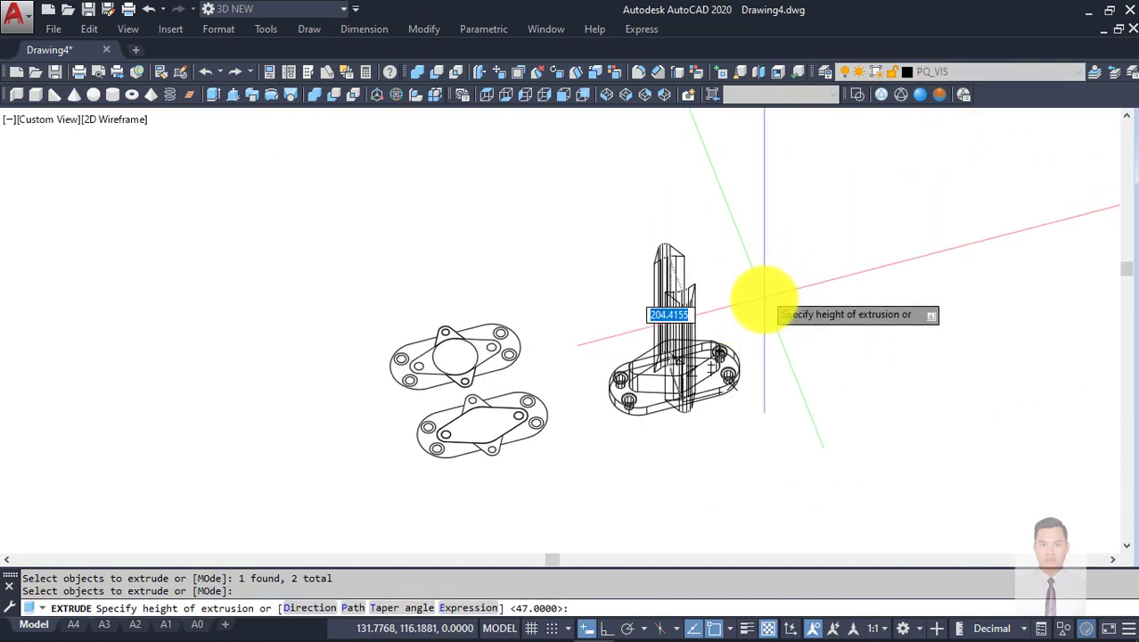
{"action": "middle_click_drag", "start_coordinate": [770, 297], "coordinate": [789, 256], "text": "shift"}
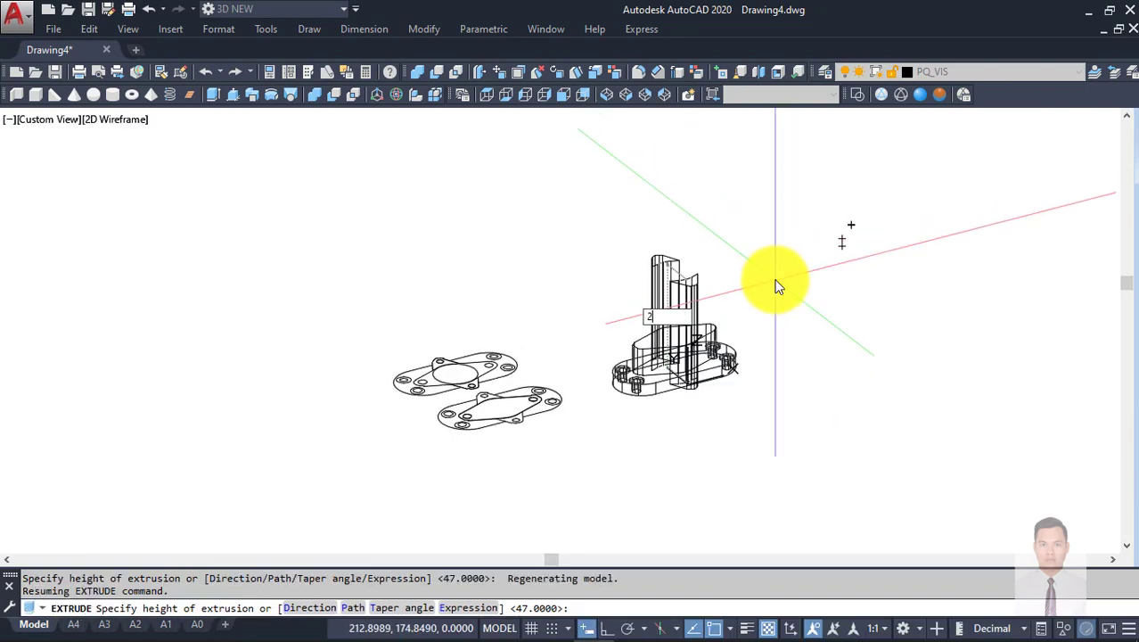
{"action": "type", "text": "4"}
{"action": "key", "text": "Return"}
{"action": "scroll", "coordinate": [775, 418], "scroll_direction": "up", "scroll_amount": 3}
{"action": "mouse_move", "coordinate": [775, 419]}
{"action": "middle_mouse_down", "text": "shift"}
{"action": "mouse_move", "coordinate": [773, 388]}
{"action": "mouse_move", "coordinate": [853, 419]}
{"action": "mouse_move", "coordinate": [667, 437]}
{"action": "mouse_move", "coordinate": [683, 448]}
{"action": "mouse_move", "coordinate": [732, 369]}
{"action": "mouse_move", "coordinate": [725, 300]}
{"action": "mouse_move", "coordinate": [658, 325]}
{"action": "mouse_move", "coordinate": [522, 320]}
{"action": "mouse_move", "coordinate": [801, 287]}
{"action": "mouse_move", "coordinate": [742, 279]}
{"action": "mouse_move", "coordinate": [724, 428]}
{"action": "middle_mouse_up", "text": "shift"}
{"action": "scroll", "coordinate": [730, 334], "scroll_direction": "down", "scroll_amount": 3}
{"action": "scroll", "coordinate": [708, 338], "scroll_direction": "up", "scroll_amount": 3}
{"action": "scroll", "coordinate": [724, 428], "scroll_direction": "up", "scroll_amount": 4}
Step: Union the lug, base plate and boss into one solid
{"action": "left_click", "coordinate": [784, 398]}
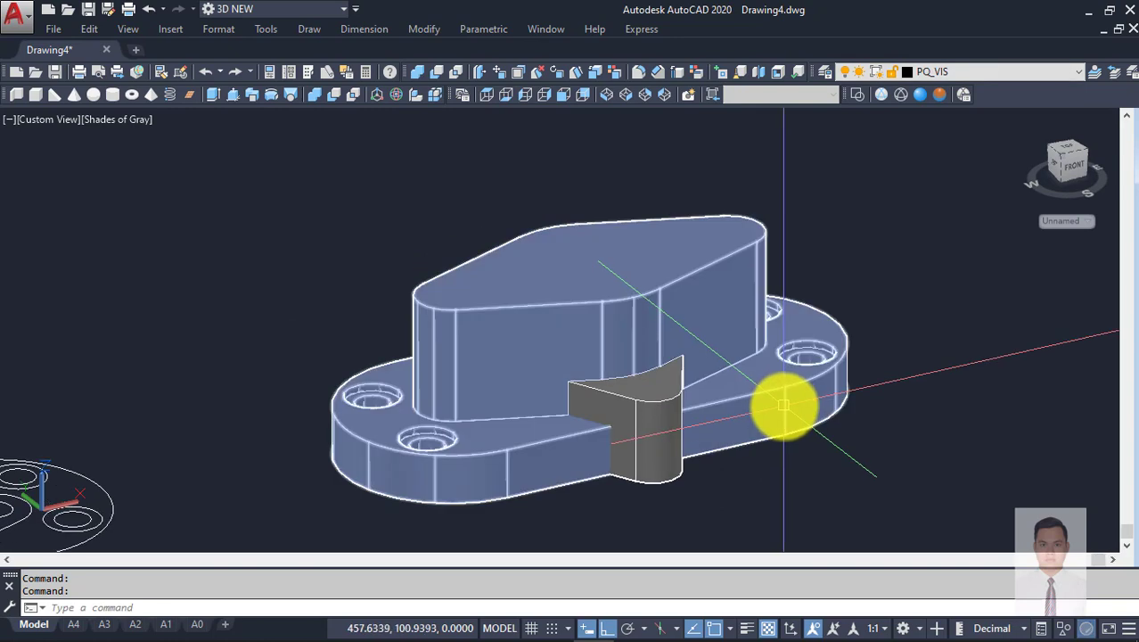
{"action": "type", "text": "uni"}
{"action": "key", "text": "Return"}
{"action": "scroll", "coordinate": [783, 399], "scroll_direction": "down", "scroll_amount": 3}
{"action": "left_click", "coordinate": [814, 457]}
{"action": "left_click", "coordinate": [606, 235]}
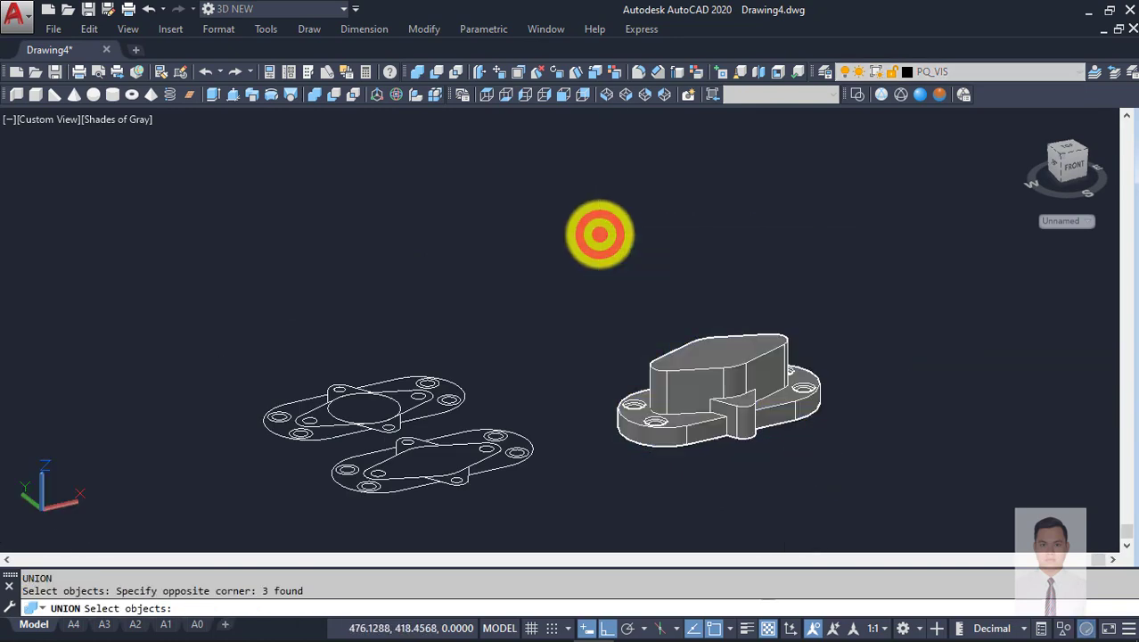
{"action": "key", "text": "Return"}
{"action": "mouse_move", "coordinate": [732, 394]}
{"action": "middle_mouse_down", "text": "shift"}
{"action": "mouse_move", "coordinate": [651, 275]}
{"action": "mouse_move", "coordinate": [460, 464]}
{"action": "mouse_move", "coordinate": [685, 357]}
{"action": "mouse_move", "coordinate": [775, 433]}
{"action": "mouse_move", "coordinate": [711, 394]}
{"action": "middle_mouse_up", "text": "shift"}
{"action": "scroll", "coordinate": [763, 440], "scroll_direction": "up", "scroll_amount": 4}
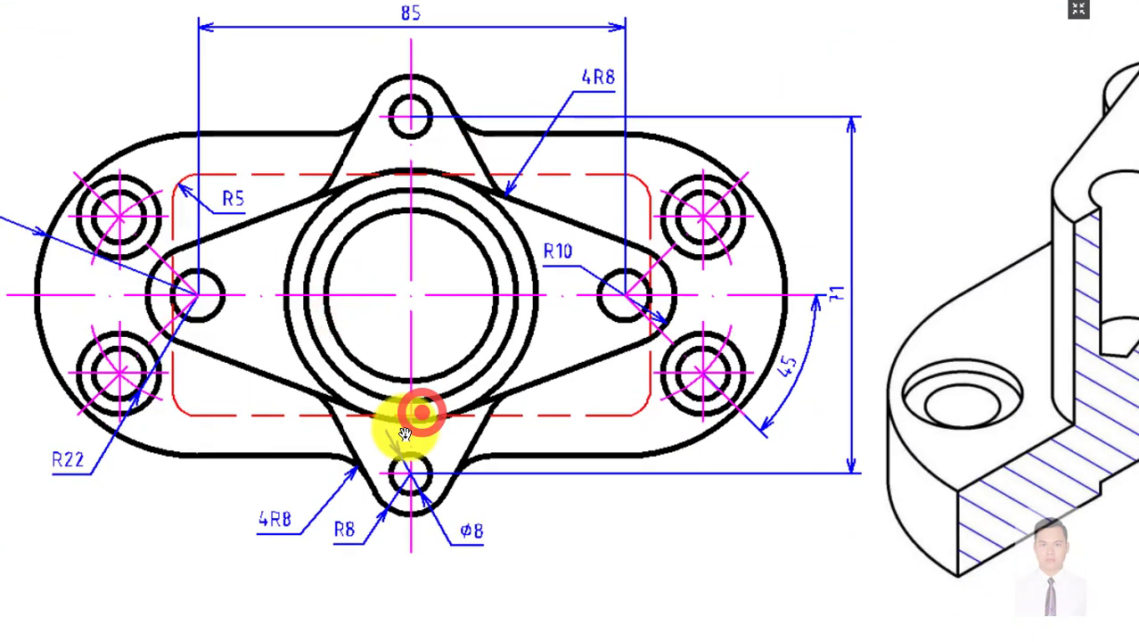
Step: Return to the model and select the two small lug-hole circles on the flat outline
{"action": "key", "text": "alt+Tab"}
{"action": "scroll", "coordinate": [705, 386], "scroll_direction": "down", "scroll_amount": 3}
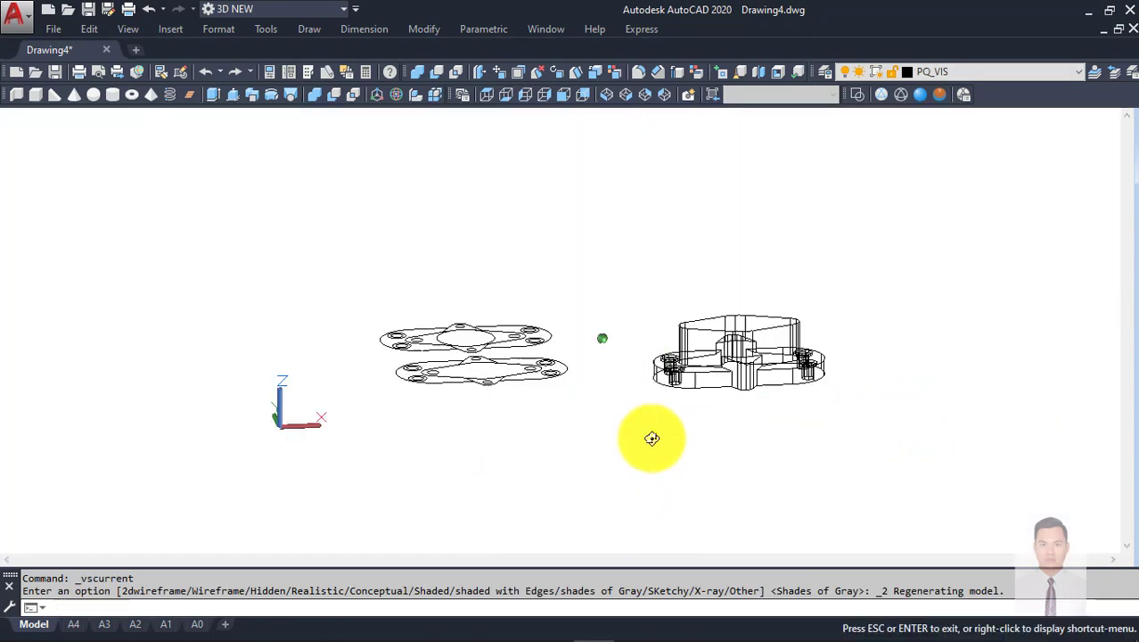
{"action": "middle_click_drag", "start_coordinate": [651, 437], "coordinate": [697, 493], "text": "shift"}
{"action": "scroll", "coordinate": [458, 372], "scroll_direction": "up", "scroll_amount": 5}
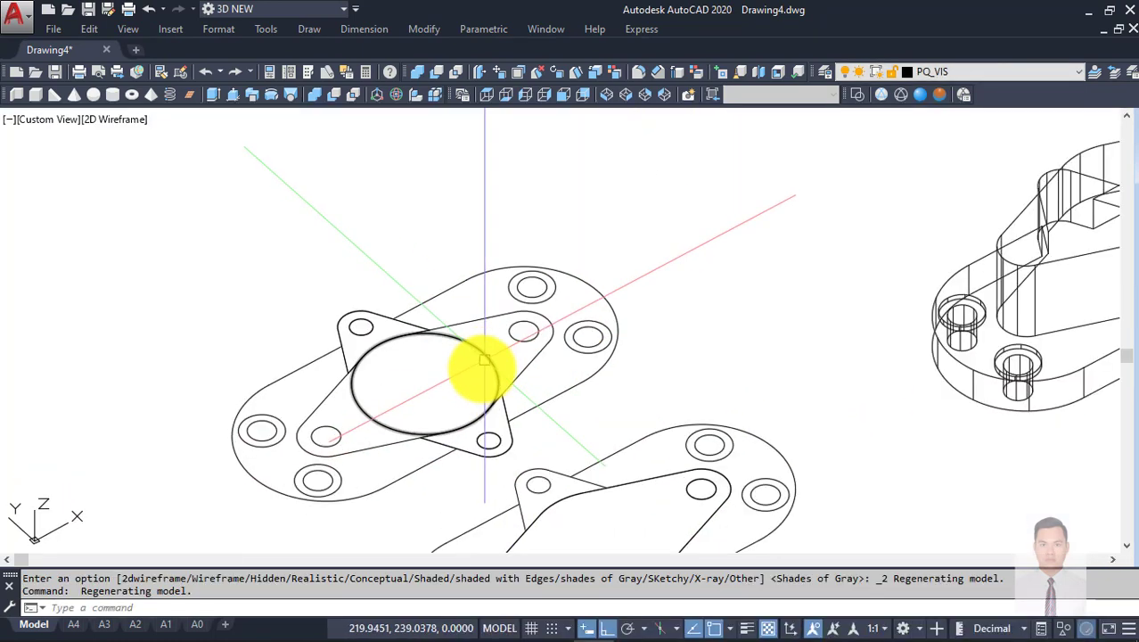
{"action": "left_click", "coordinate": [497, 433]}
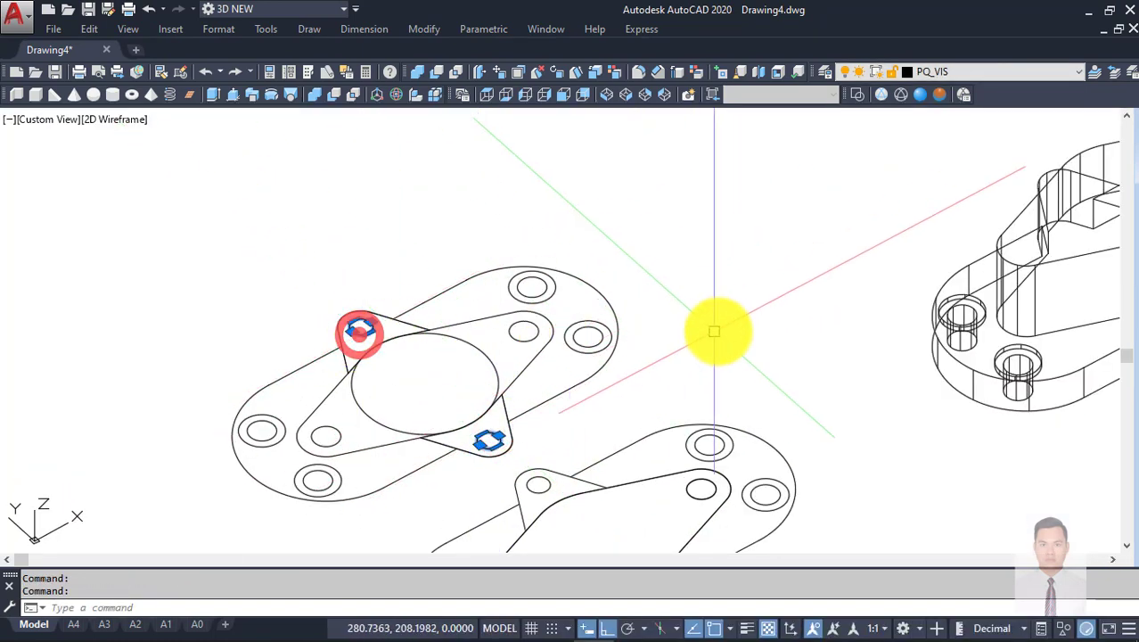
Step: Copy the two lug-hole circles from their centre onto the lug tops of the 3D part
{"action": "type", "text": "co"}
{"action": "key", "text": "Return"}
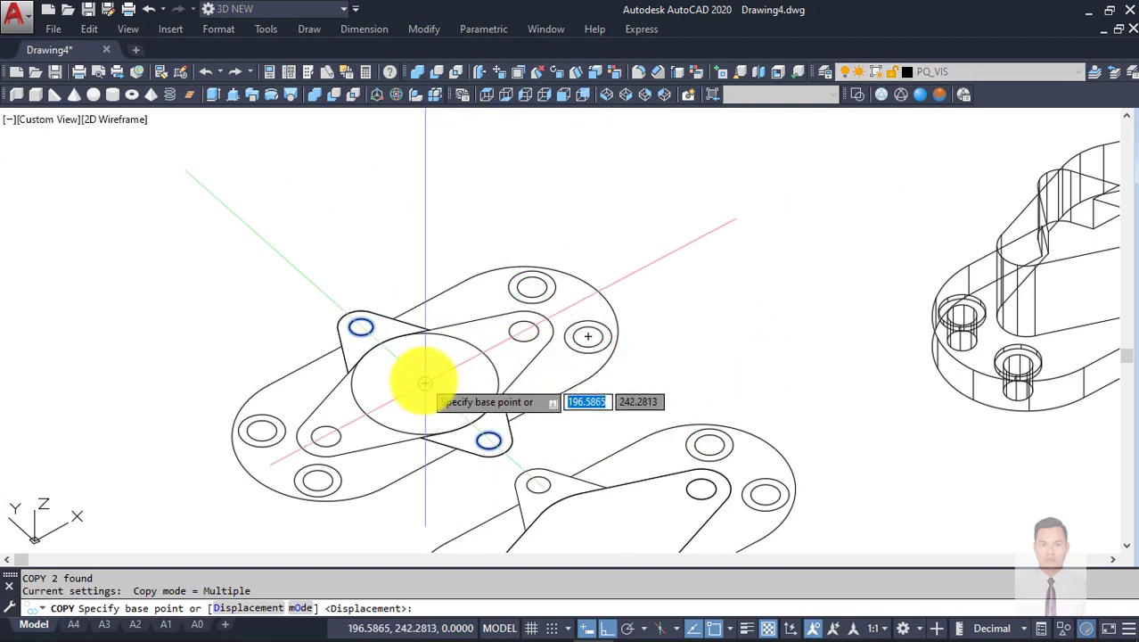
{"action": "scroll", "coordinate": [361, 326], "scroll_direction": "up", "scroll_amount": 5}
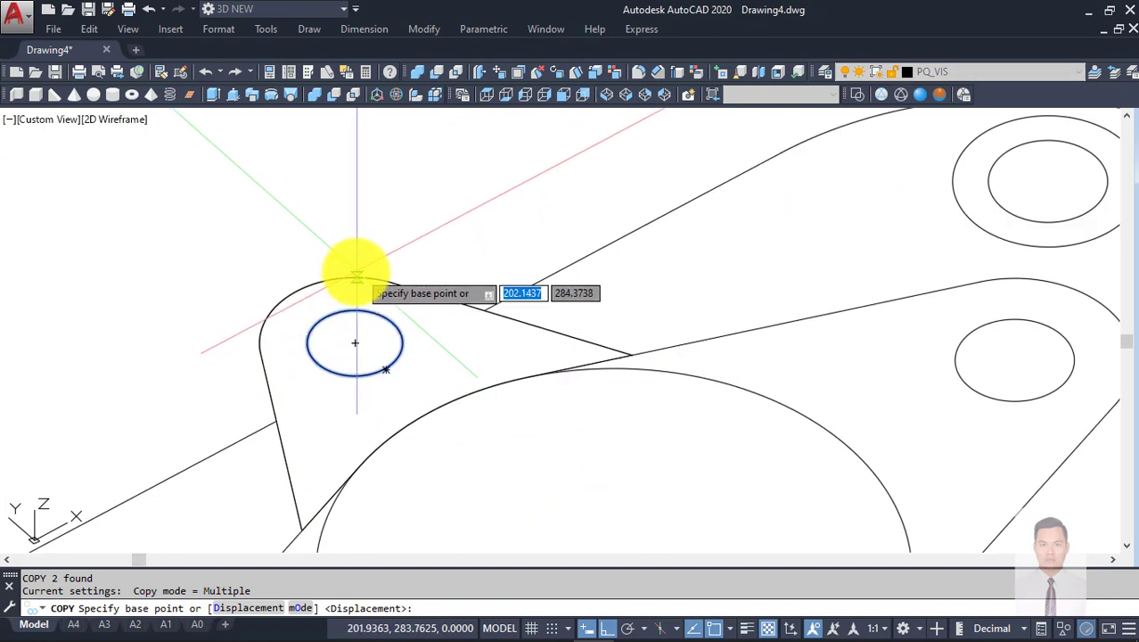
{"action": "left_click", "coordinate": [355, 341]}
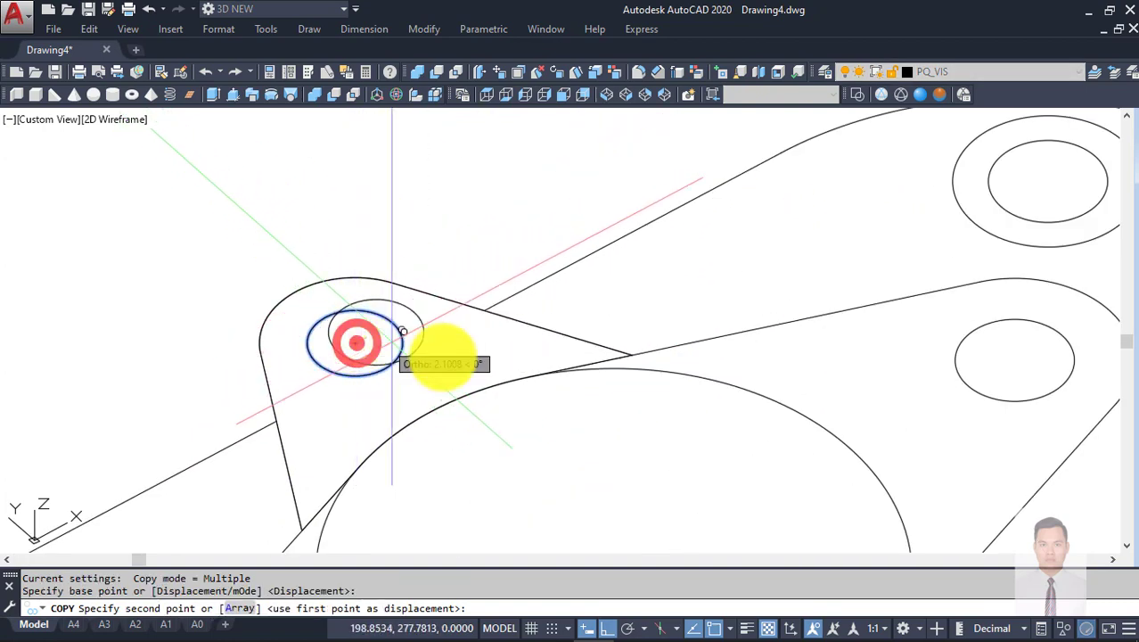
{"action": "scroll", "coordinate": [795, 364], "scroll_direction": "down", "scroll_amount": 5}
{"action": "scroll", "coordinate": [826, 275], "scroll_direction": "up", "scroll_amount": 5}
{"action": "scroll", "coordinate": [732, 359], "scroll_direction": "up", "scroll_amount": 2}
{"action": "scroll", "coordinate": [732, 359], "scroll_direction": "down", "scroll_amount": 3}
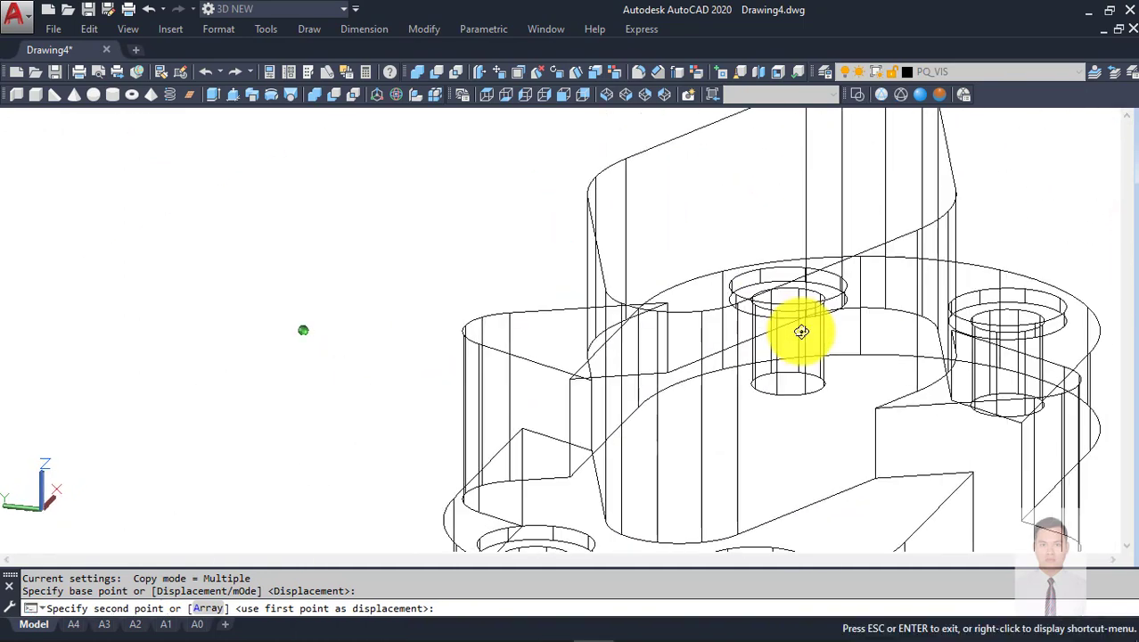
{"action": "scroll", "coordinate": [803, 331], "scroll_direction": "down", "scroll_amount": 2}
{"action": "left_click", "coordinate": [522, 324]}
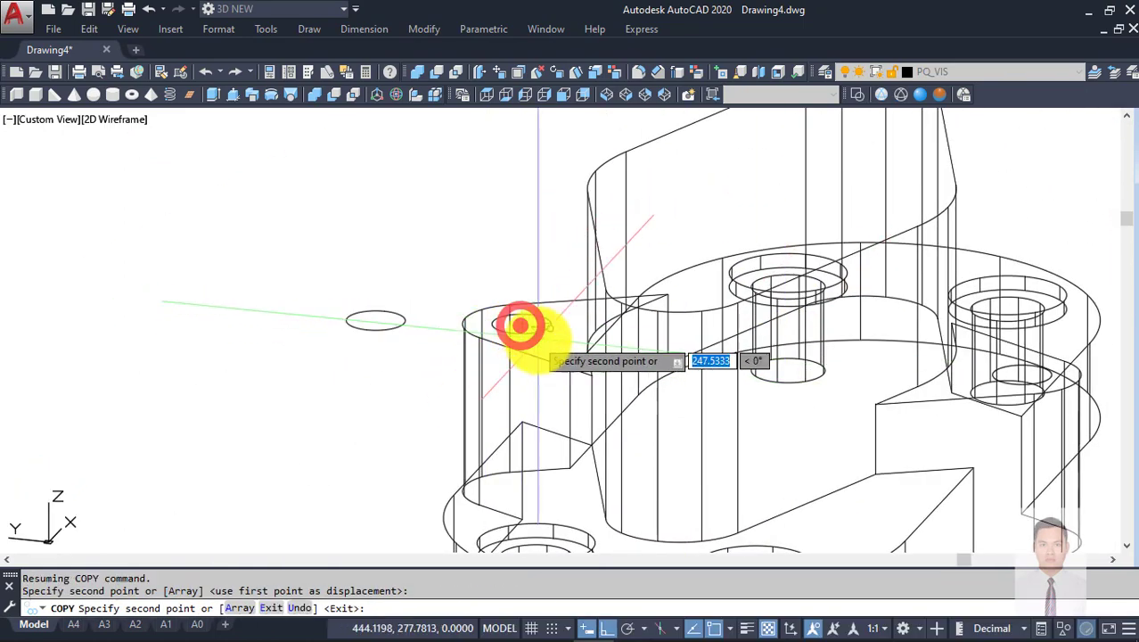
{"action": "key", "text": "Escape"}
{"action": "scroll", "coordinate": [775, 432], "scroll_direction": "down", "scroll_amount": 5}
{"action": "scroll", "coordinate": [804, 434], "scroll_direction": "down", "scroll_amount": 1}
{"action": "mouse_move", "coordinate": [805, 434]}
{"action": "middle_mouse_down", "text": "shift"}
{"action": "mouse_move", "coordinate": [775, 476]}
{"action": "mouse_move", "coordinate": [745, 483]}
{"action": "middle_mouse_up", "text": "shift"}
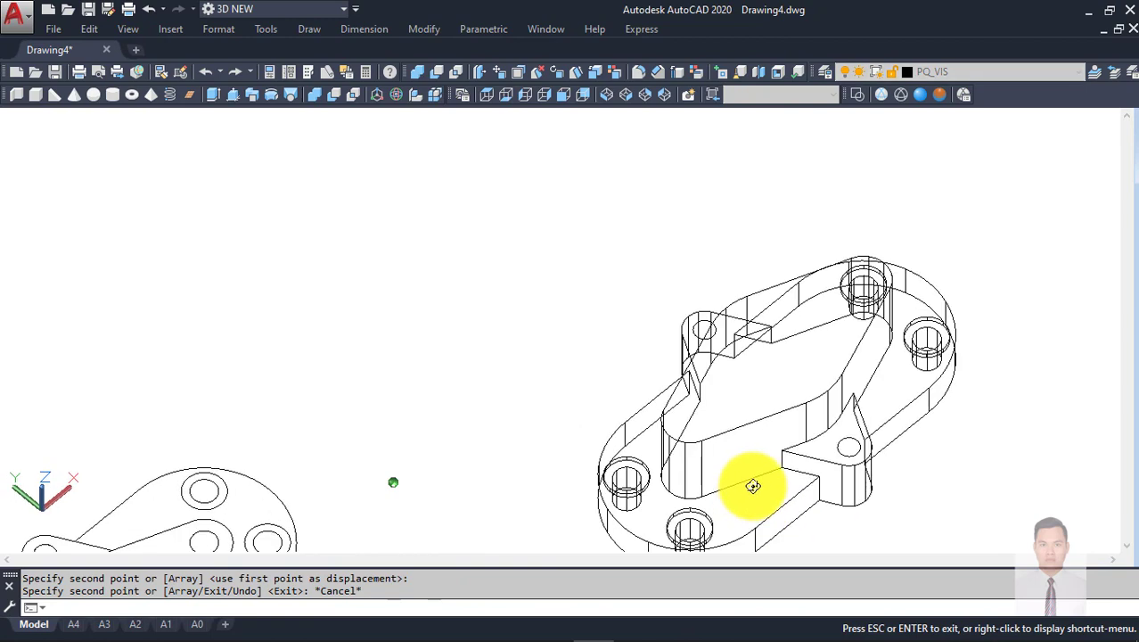
{"action": "scroll", "coordinate": [984, 420], "scroll_direction": "up", "scroll_amount": 2}
{"action": "scroll", "coordinate": [948, 424], "scroll_direction": "up", "scroll_amount": 2}
{"action": "type", "text": "ext"}
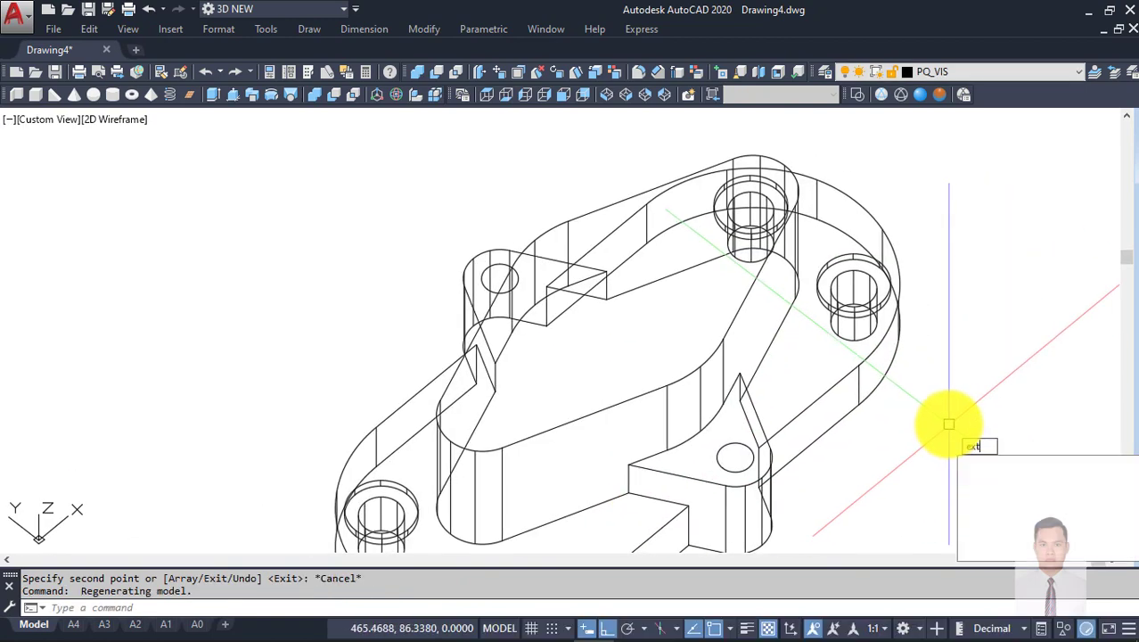
Step: Extrude the two copied lug circles into cylinders
{"action": "key", "text": "Return"}
{"action": "scroll", "coordinate": [947, 423], "scroll_direction": "down", "scroll_amount": 2}
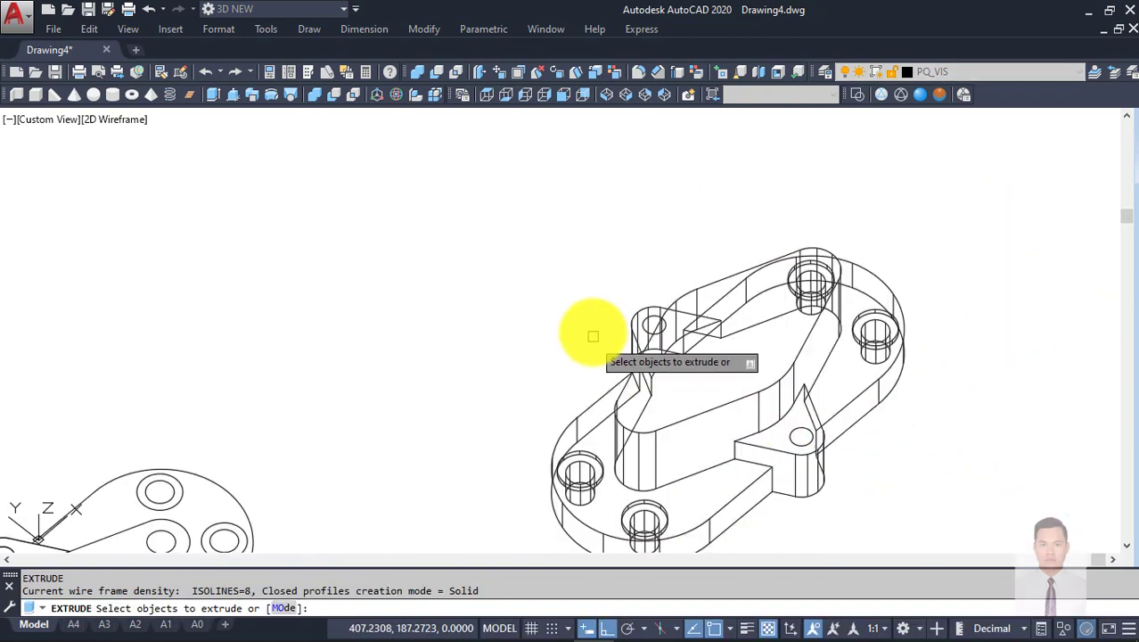
{"action": "left_click", "coordinate": [575, 285]}
{"action": "left_click", "coordinate": [903, 495]}
{"action": "key", "text": "Return"}
{"action": "middle_click_drag", "start_coordinate": [904, 496], "coordinate": [888, 417]}
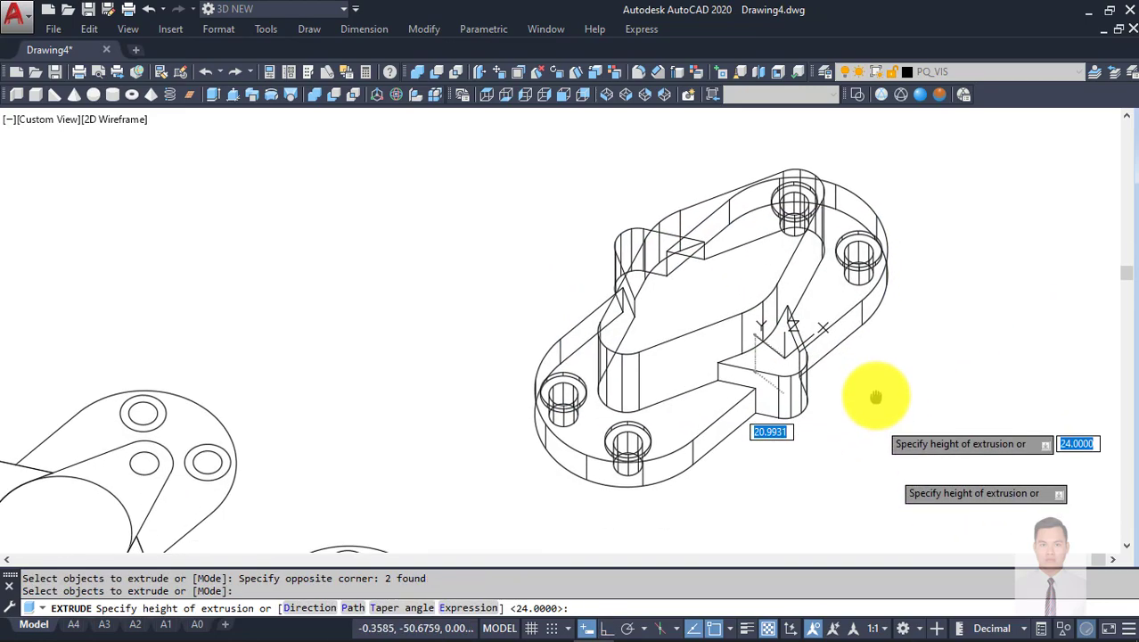
{"action": "mouse_move", "coordinate": [854, 484]}
{"action": "middle_mouse_down", "text": "shift"}
{"action": "mouse_move", "coordinate": [847, 408]}
{"action": "mouse_move", "coordinate": [818, 412]}
{"action": "middle_mouse_up", "text": "shift"}
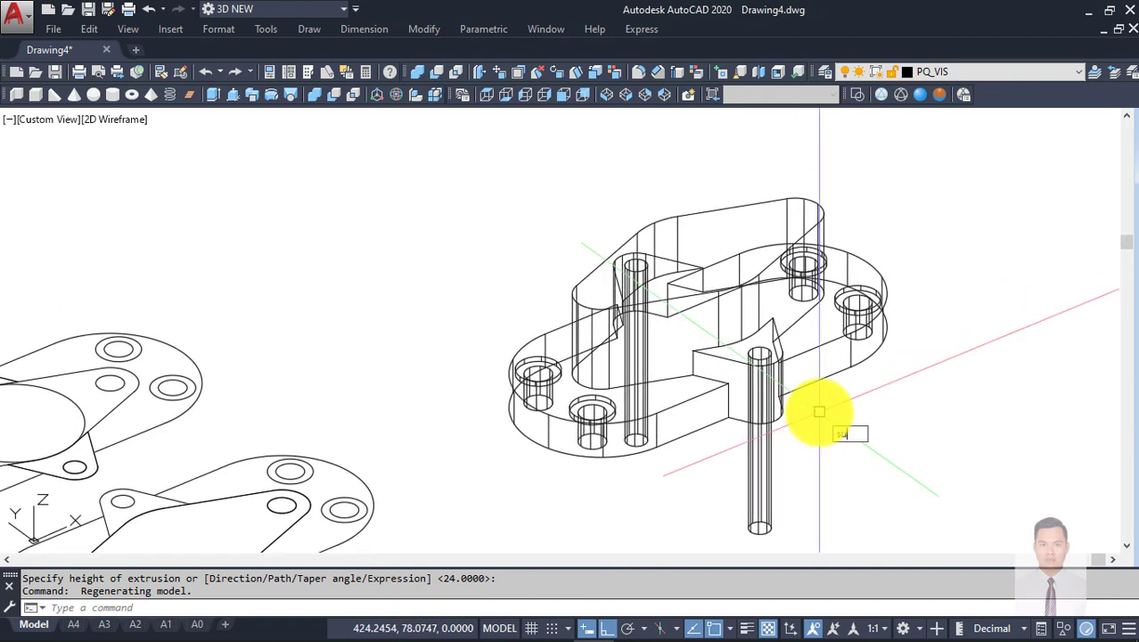
Step: Subtract the cylinders from the main part to cut both lug holes
{"action": "key", "text": "Return"}
{"action": "left_click", "coordinate": [827, 379]}
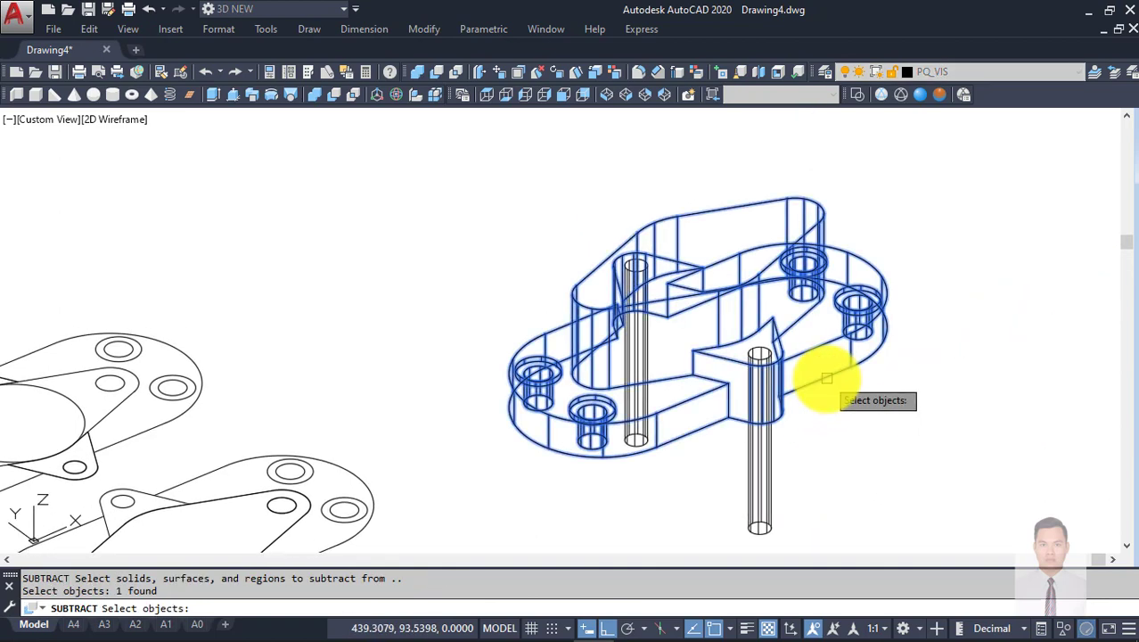
{"action": "key", "text": "Return"}
{"action": "left_click", "coordinate": [864, 433]}
{"action": "left_click", "coordinate": [513, 247]}
{"action": "key", "text": "Return"}
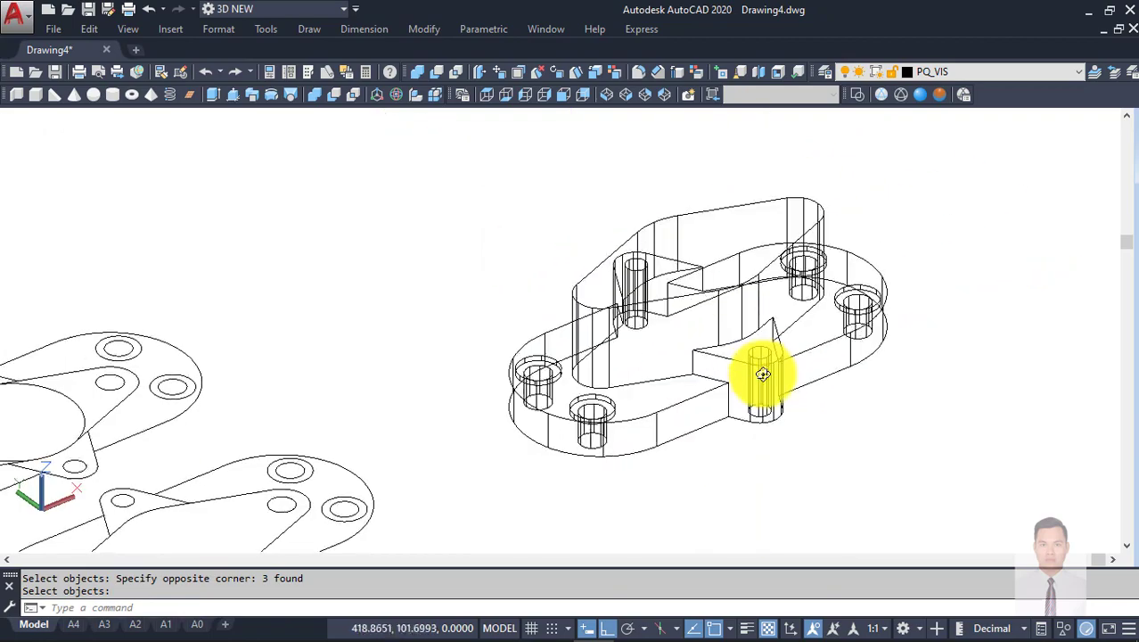
{"action": "mouse_move", "coordinate": [762, 373]}
{"action": "middle_mouse_down", "text": "shift"}
{"action": "mouse_move", "coordinate": [771, 365]}
{"action": "mouse_move", "coordinate": [831, 385]}
{"action": "mouse_move", "coordinate": [867, 326]}
{"action": "mouse_move", "coordinate": [745, 408]}
{"action": "mouse_move", "coordinate": [749, 488]}
{"action": "mouse_move", "coordinate": [770, 381]}
{"action": "middle_mouse_up", "text": "shift"}
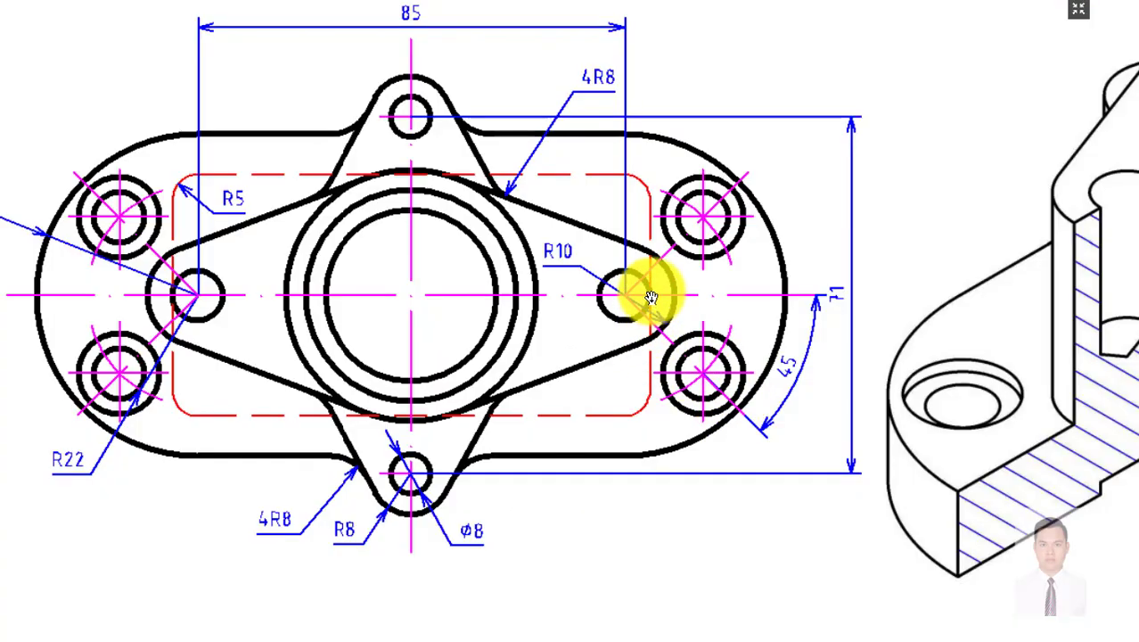
Step: Pan the reference drawing from the plan view over to the sectioned elevation
{"action": "left_click_drag", "start_coordinate": [496, 276], "coordinate": [598, 302]}
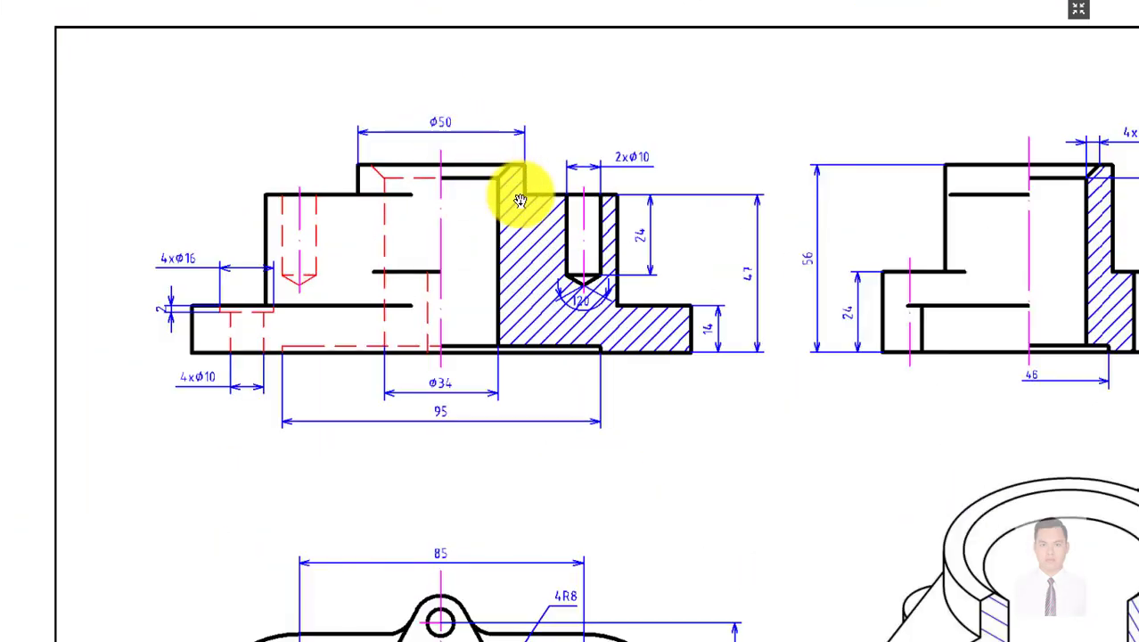
{"action": "left_click_drag", "start_coordinate": [718, 279], "coordinate": [655, 236]}
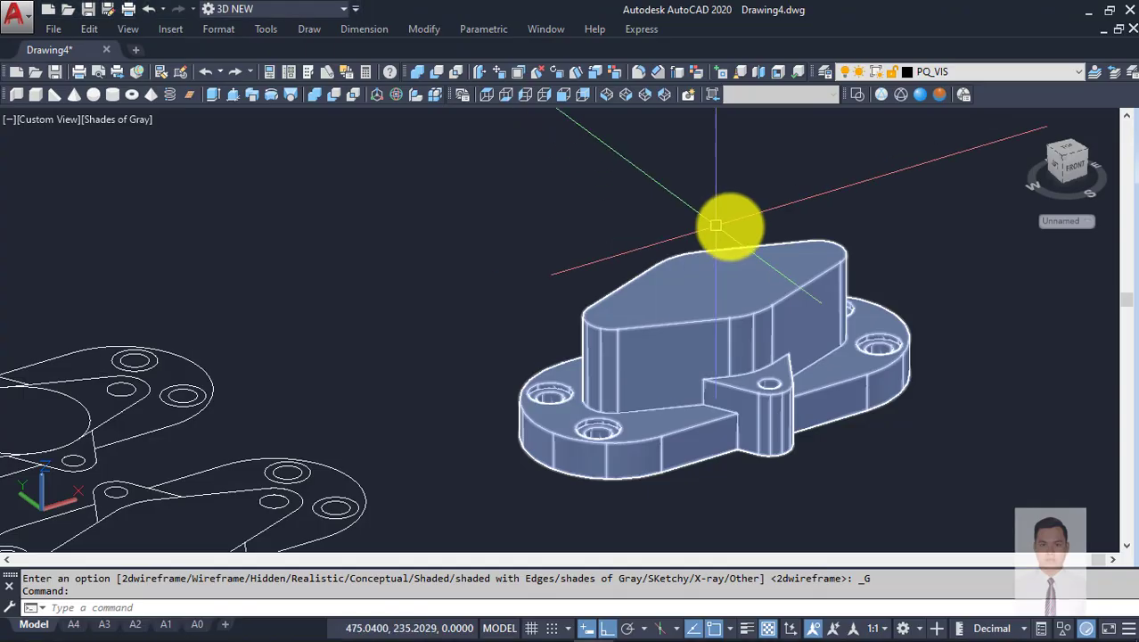
Step: Draw a radius-25 circle centred in the middle flange outline
{"action": "scroll", "coordinate": [770, 270], "scroll_direction": "down", "scroll_amount": 3}
{"action": "mouse_move", "coordinate": [770, 270]}
{"action": "middle_mouse_down", "text": "shift"}
{"action": "mouse_move", "coordinate": [769, 338]}
{"action": "mouse_move", "coordinate": [773, 321]}
{"action": "middle_mouse_up", "text": "shift"}
{"action": "scroll", "coordinate": [773, 321], "scroll_direction": "up", "scroll_amount": 2}
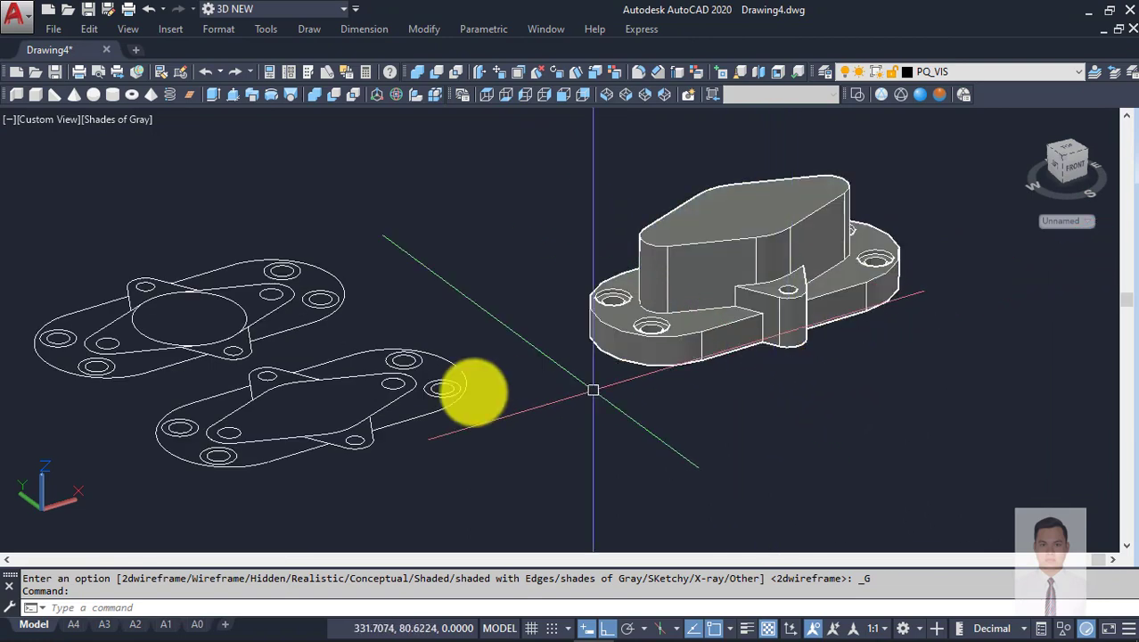
{"action": "mouse_move", "coordinate": [287, 390]}
{"action": "middle_mouse_down"}
{"action": "mouse_move", "coordinate": [483, 388]}
{"action": "mouse_move", "coordinate": [717, 311]}
{"action": "middle_mouse_up"}
{"action": "middle_click_drag", "start_coordinate": [506, 383], "coordinate": [630, 364]}
{"action": "type", "text": "c"}
{"action": "key", "text": "Return"}
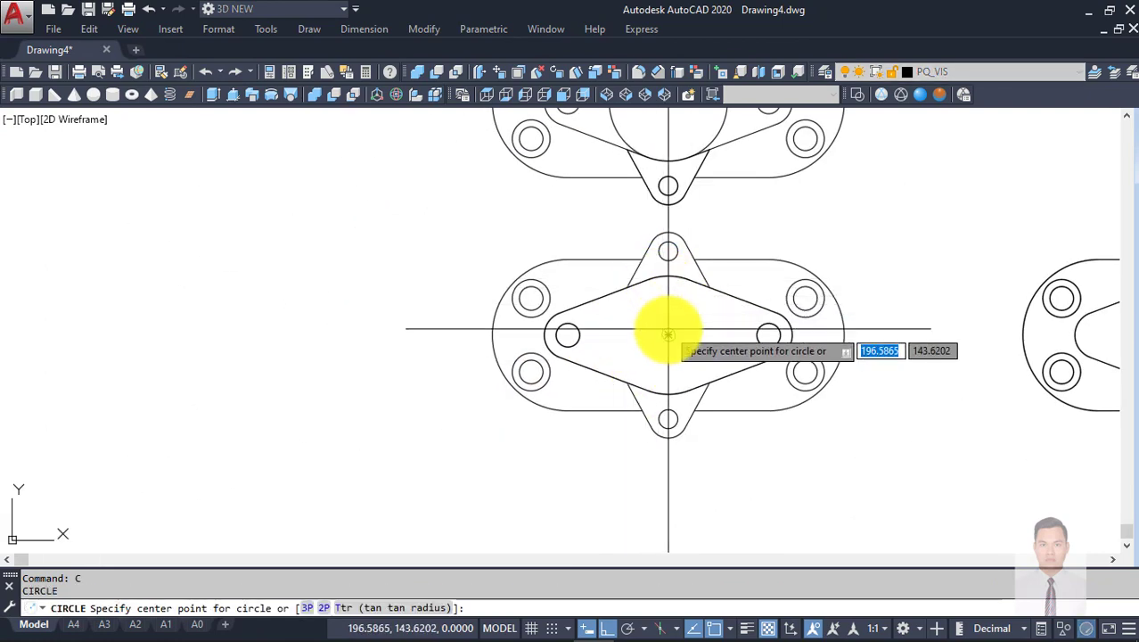
{"action": "left_click", "coordinate": [668, 331]}
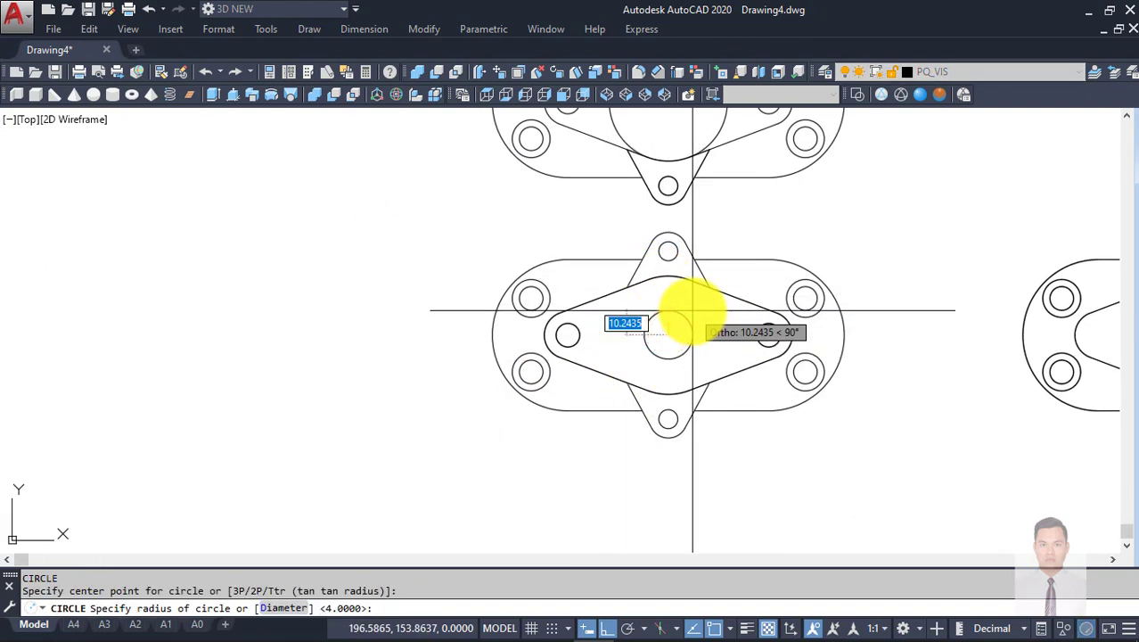
{"action": "type", "text": "25"}
{"action": "key", "text": "Return"}
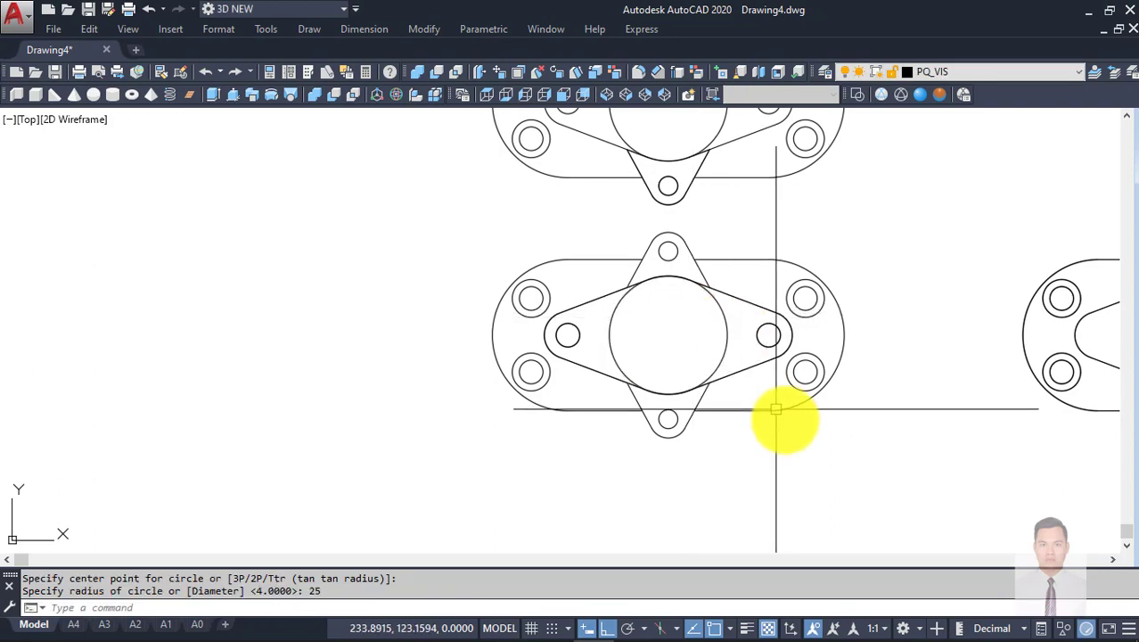
Step: Move the radius-25 circle from its centre to the centre of the 3D part's base
{"action": "mouse_move", "coordinate": [783, 419]}
{"action": "middle_mouse_down", "text": "shift"}
{"action": "mouse_move", "coordinate": [878, 303]}
{"action": "mouse_move", "coordinate": [506, 413]}
{"action": "middle_mouse_up", "text": "shift"}
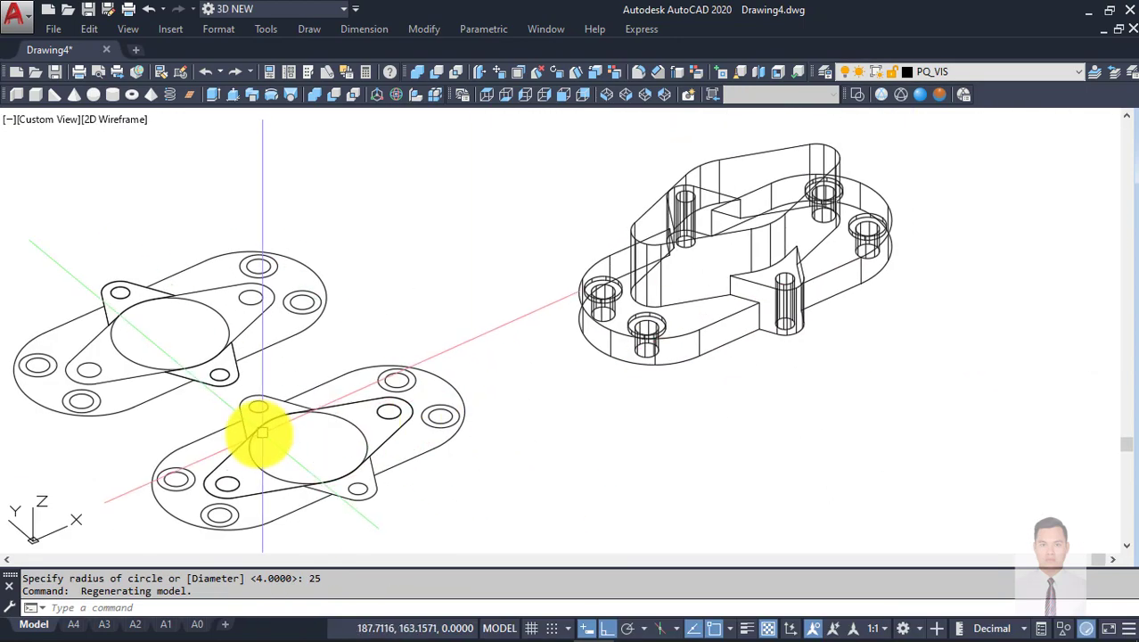
{"action": "left_click", "coordinate": [346, 419]}
{"action": "middle_click_drag", "start_coordinate": [355, 420], "coordinate": [524, 380]}
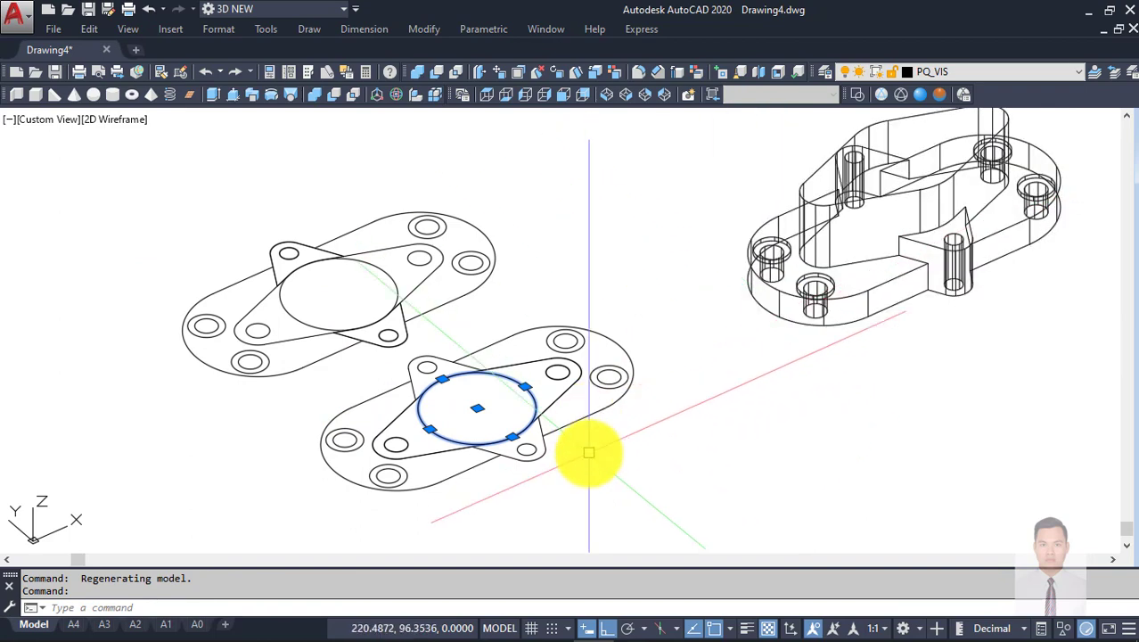
{"action": "middle_click_drag", "start_coordinate": [470, 445], "coordinate": [503, 448]}
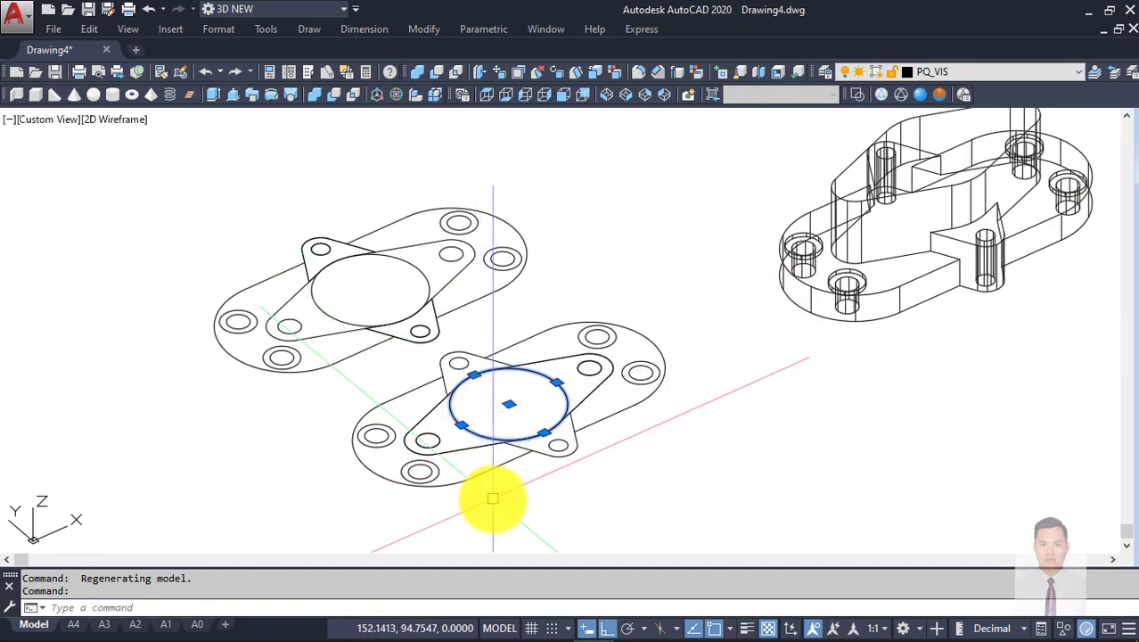
{"action": "type", "text": "M"}
{"action": "key", "text": "Return"}
{"action": "left_click", "coordinate": [363, 470]}
{"action": "scroll", "coordinate": [364, 471], "scroll_direction": "up", "scroll_amount": 3}
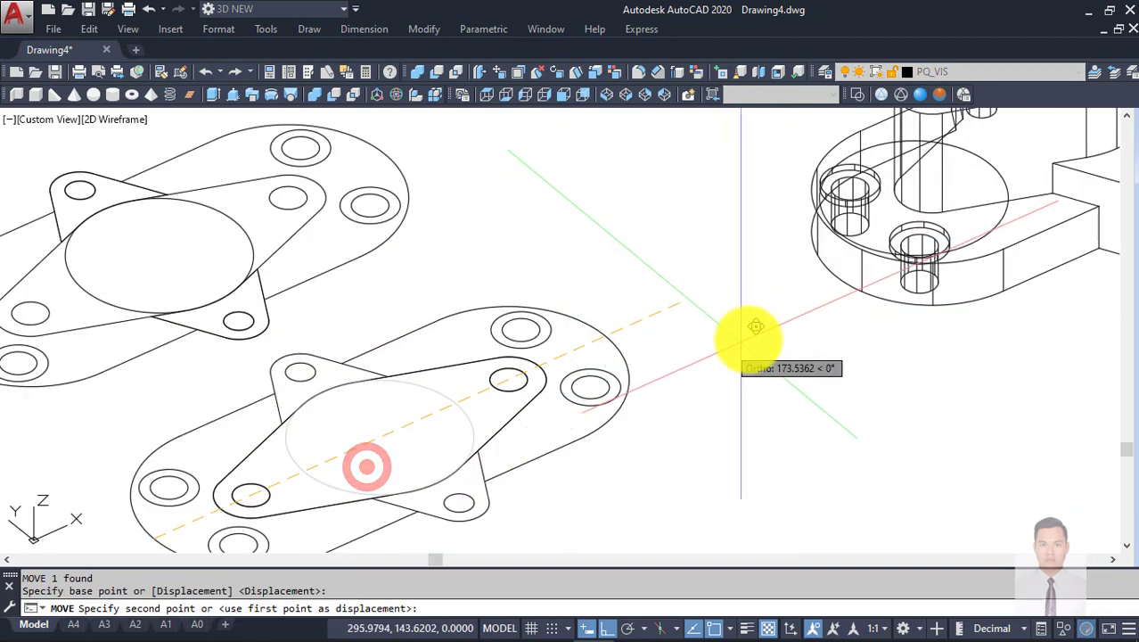
{"action": "left_click", "coordinate": [638, 394]}
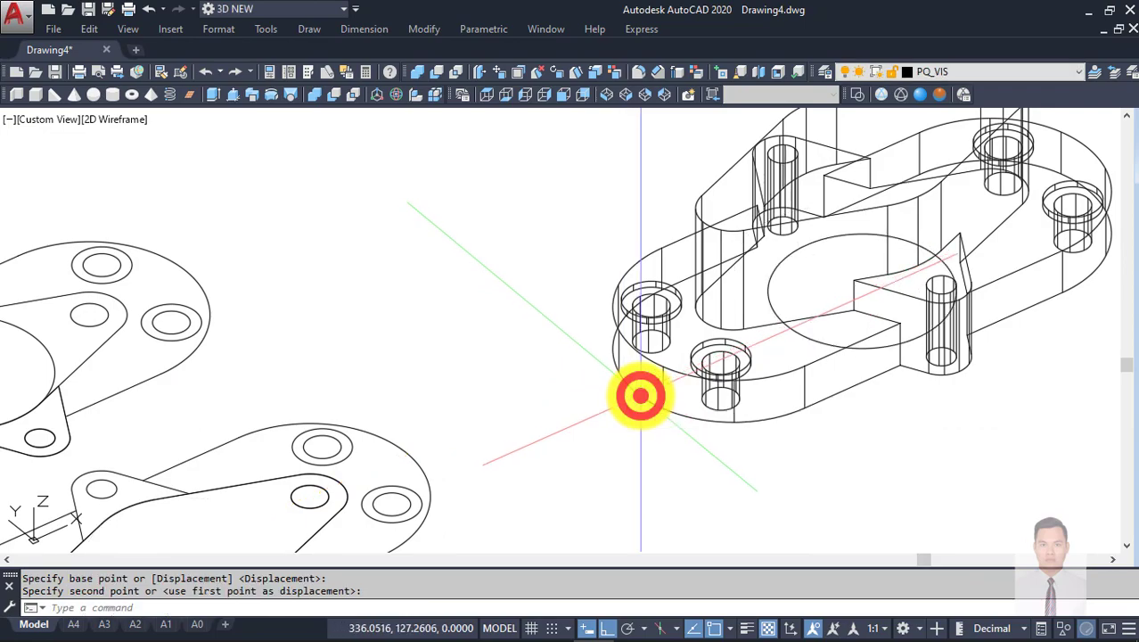
{"action": "mouse_move", "coordinate": [927, 463]}
{"action": "middle_mouse_down", "text": "shift"}
{"action": "mouse_move", "coordinate": [719, 402]}
{"action": "mouse_move", "coordinate": [686, 351]}
{"action": "mouse_move", "coordinate": [625, 328]}
{"action": "mouse_move", "coordinate": [678, 284]}
{"action": "mouse_move", "coordinate": [717, 331]}
{"action": "mouse_move", "coordinate": [718, 458]}
{"action": "middle_mouse_up", "text": "shift"}
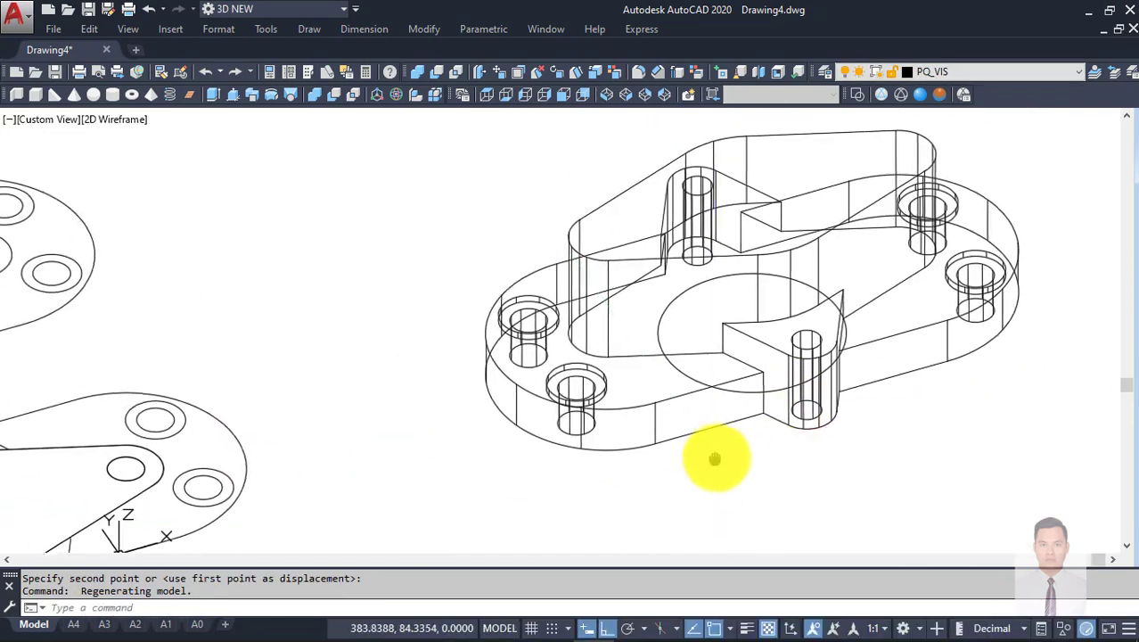
{"action": "scroll", "coordinate": [746, 452], "scroll_direction": "down", "scroll_amount": 2}
Step: Extrude the radius-25 circle 56 units into a cylindrical boss
{"action": "type", "text": "ext"}
{"action": "key", "text": "Return"}
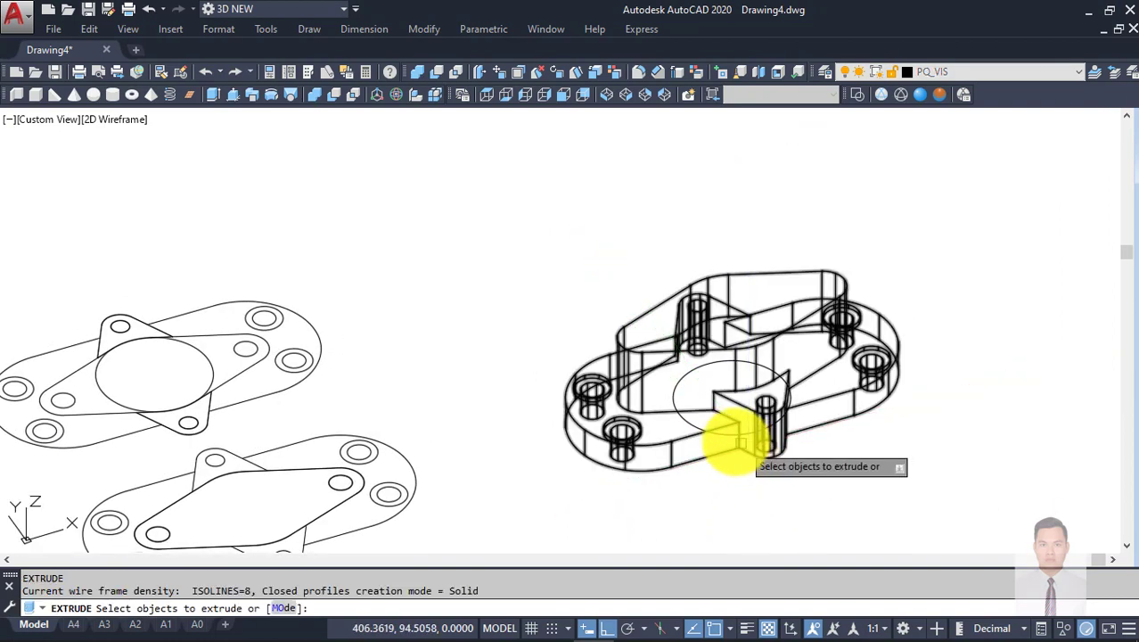
{"action": "key", "text": "Return"}
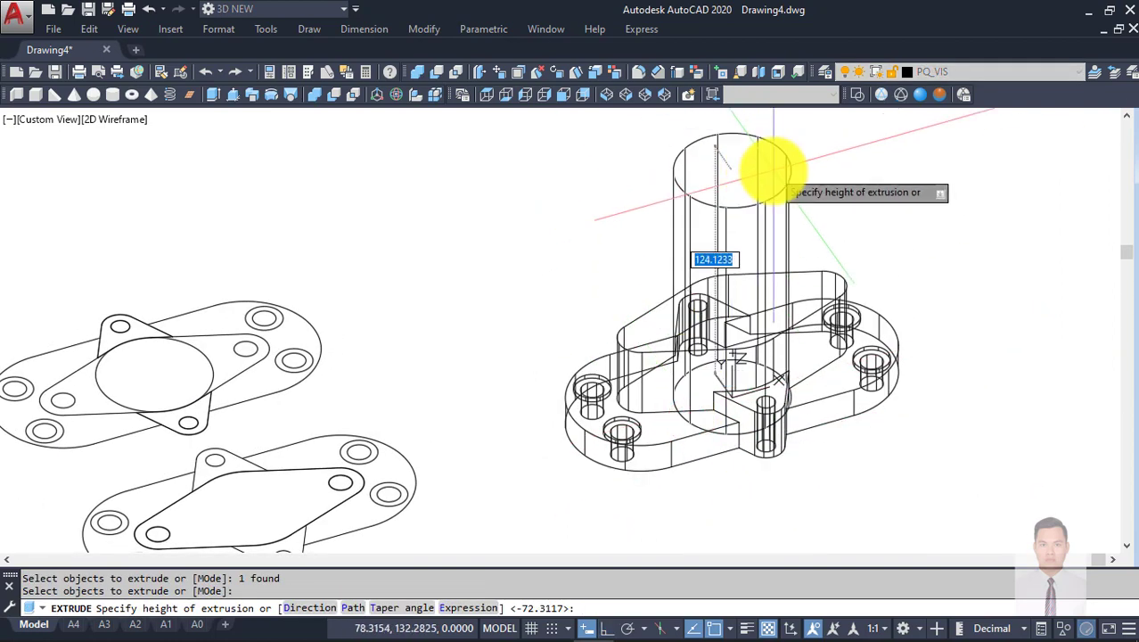
{"action": "type", "text": "56"}
{"action": "key", "text": "Return"}
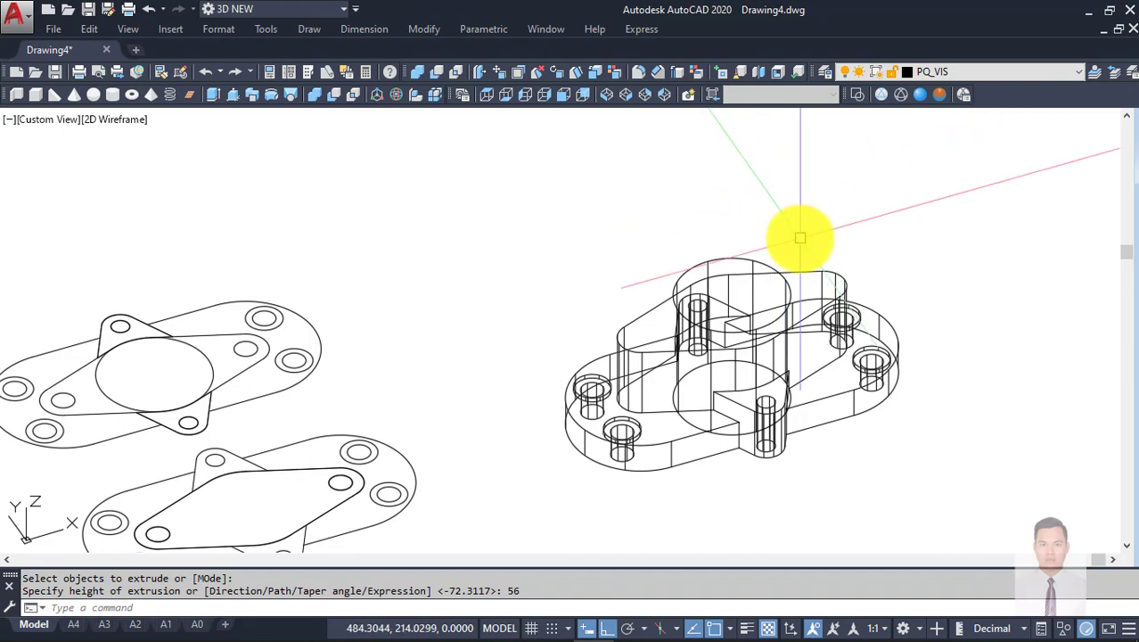
{"action": "middle_click_drag", "start_coordinate": [800, 237], "coordinate": [826, 278], "text": "shift"}
{"action": "mouse_move", "coordinate": [838, 376]}
{"action": "middle_mouse_down", "text": "shift"}
{"action": "mouse_move", "coordinate": [880, 351]}
{"action": "mouse_move", "coordinate": [867, 417]}
{"action": "mouse_move", "coordinate": [828, 376]}
{"action": "middle_mouse_up", "text": "shift"}
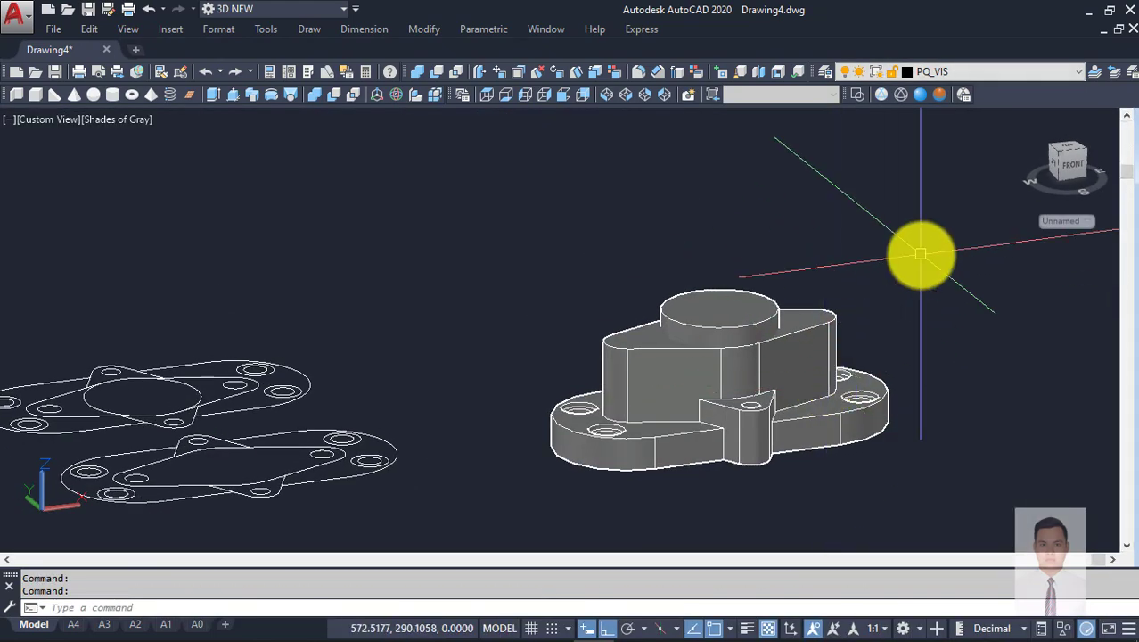
Step: Union the boss and the base part into a single solid
{"action": "type", "text": "UNI"}
{"action": "key", "text": "Return"}
{"action": "left_click", "coordinate": [909, 421]}
{"action": "left_click", "coordinate": [643, 244]}
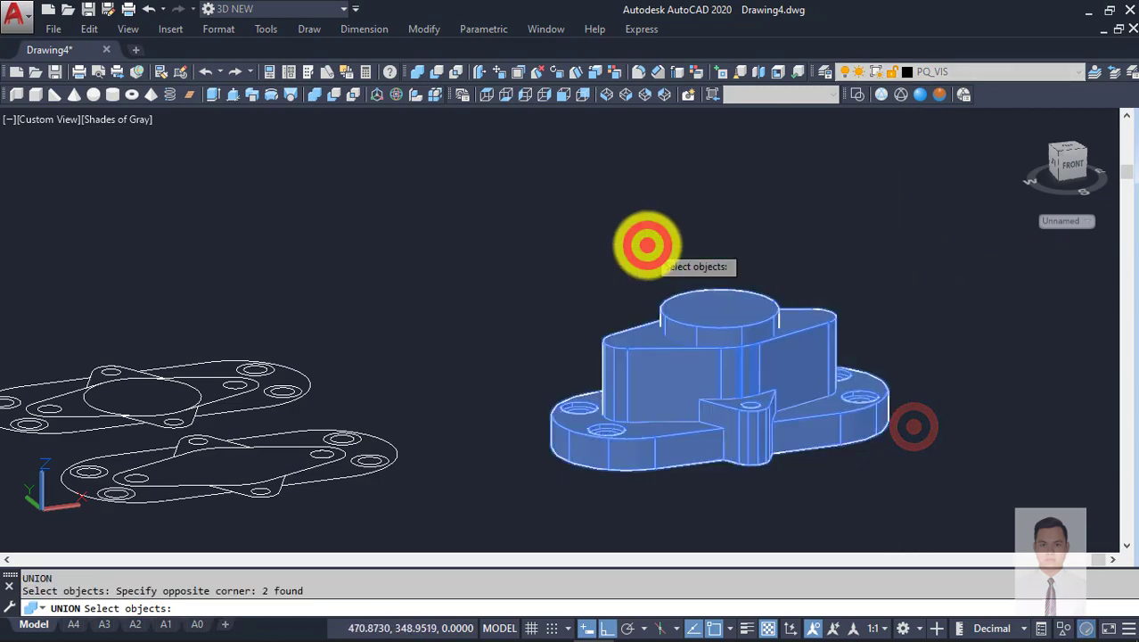
{"action": "key", "text": "Return"}
{"action": "mouse_move", "coordinate": [788, 348]}
{"action": "middle_mouse_down", "text": "shift"}
{"action": "mouse_move", "coordinate": [795, 421]}
{"action": "mouse_move", "coordinate": [803, 325]}
{"action": "mouse_move", "coordinate": [778, 377]}
{"action": "mouse_move", "coordinate": [788, 341]}
{"action": "middle_mouse_up", "text": "shift"}
{"action": "key", "text": "alt+Tab"}
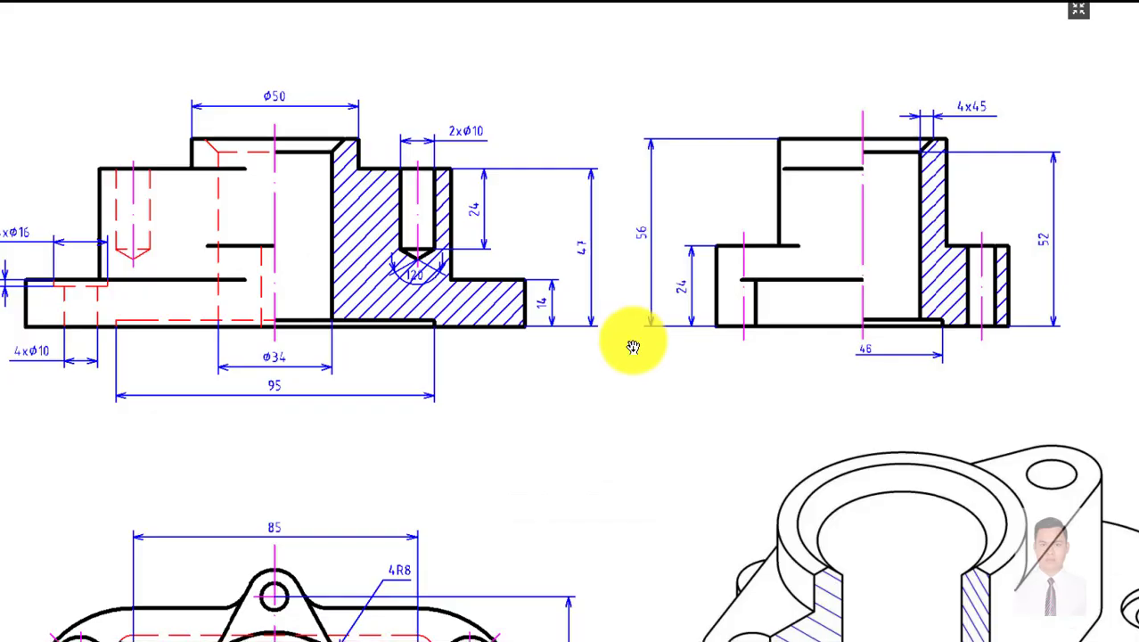
{"action": "left_click", "coordinate": [395, 224]}
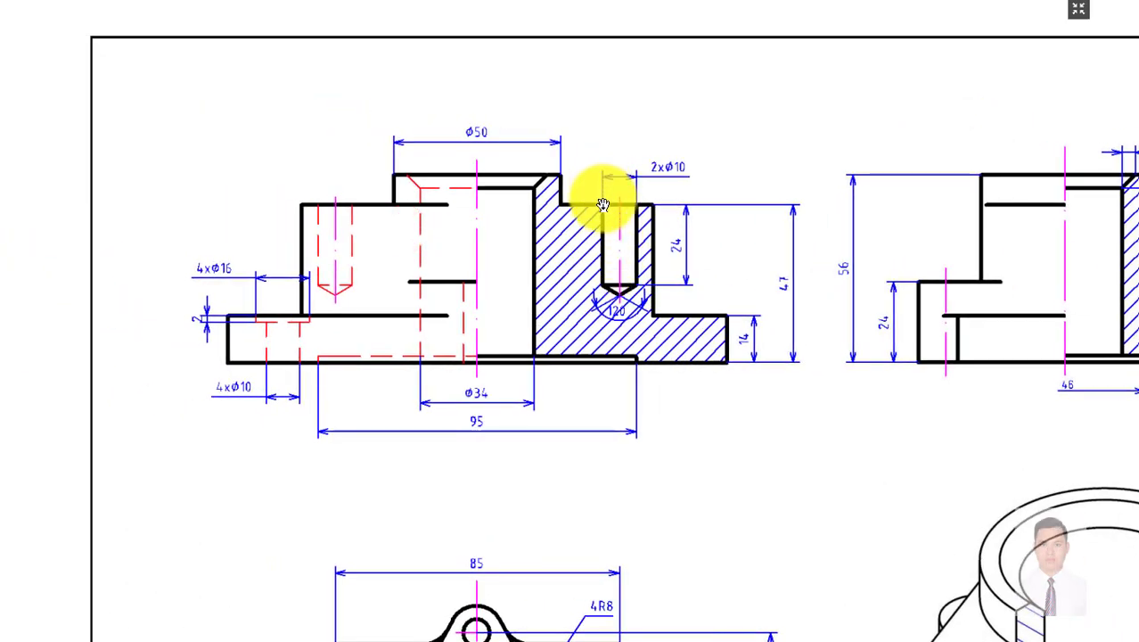
{"action": "scroll", "coordinate": [641, 234], "scroll_direction": "up", "scroll_amount": 3}
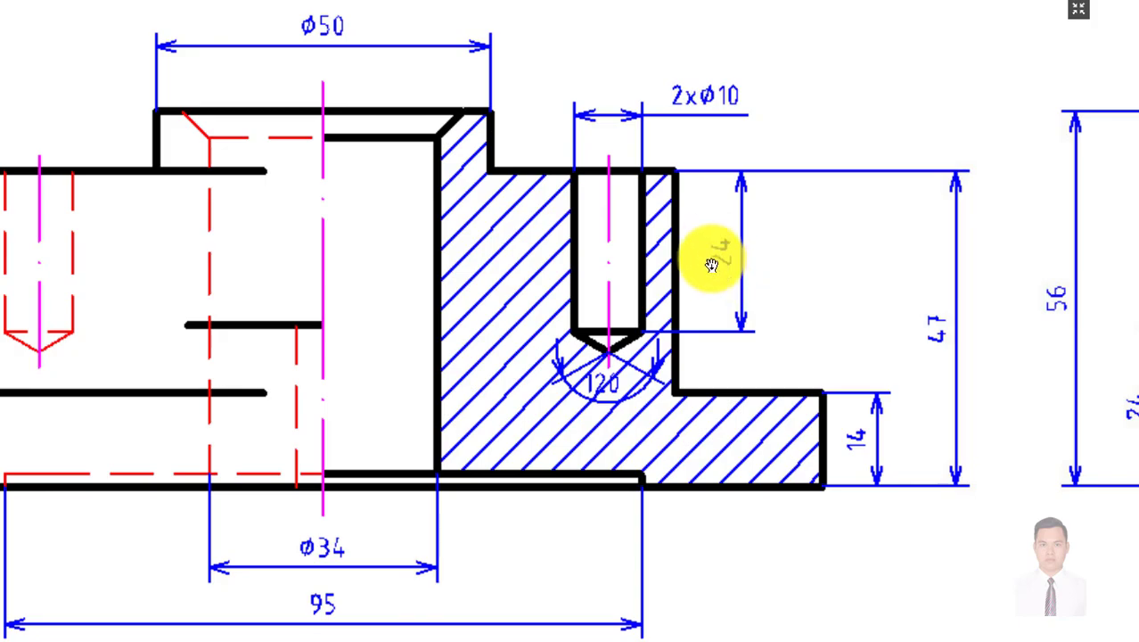
{"action": "key", "text": "alt+Tab"}
Step: Switch to a front view in plain wireframe and pan to space beside the part
{"action": "key", "text": "f"}
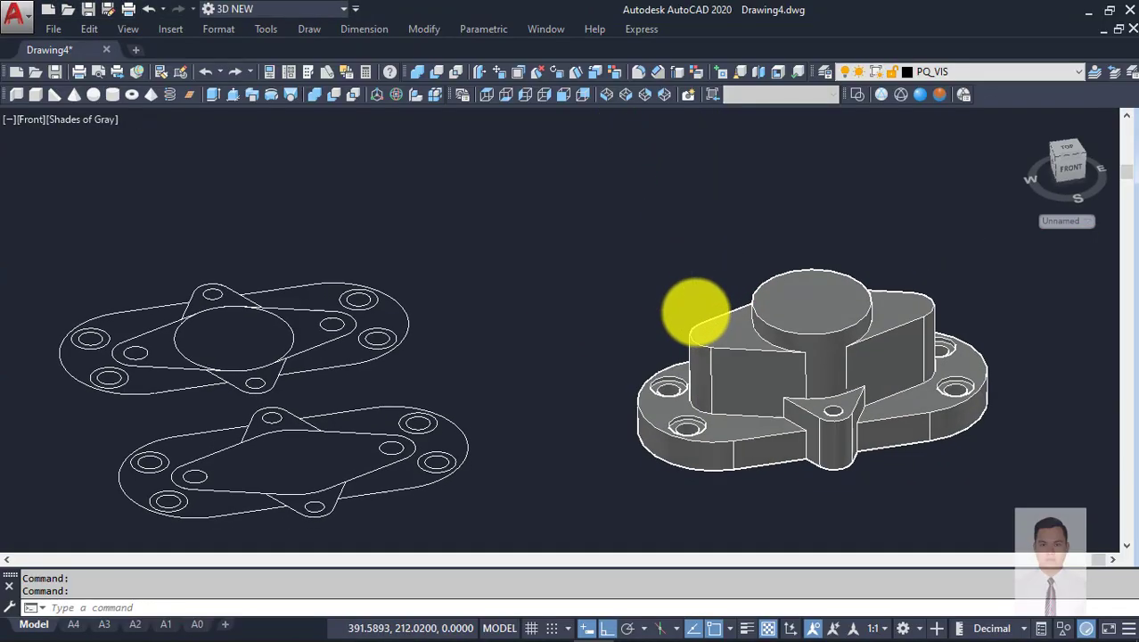
{"action": "key", "text": "2"}
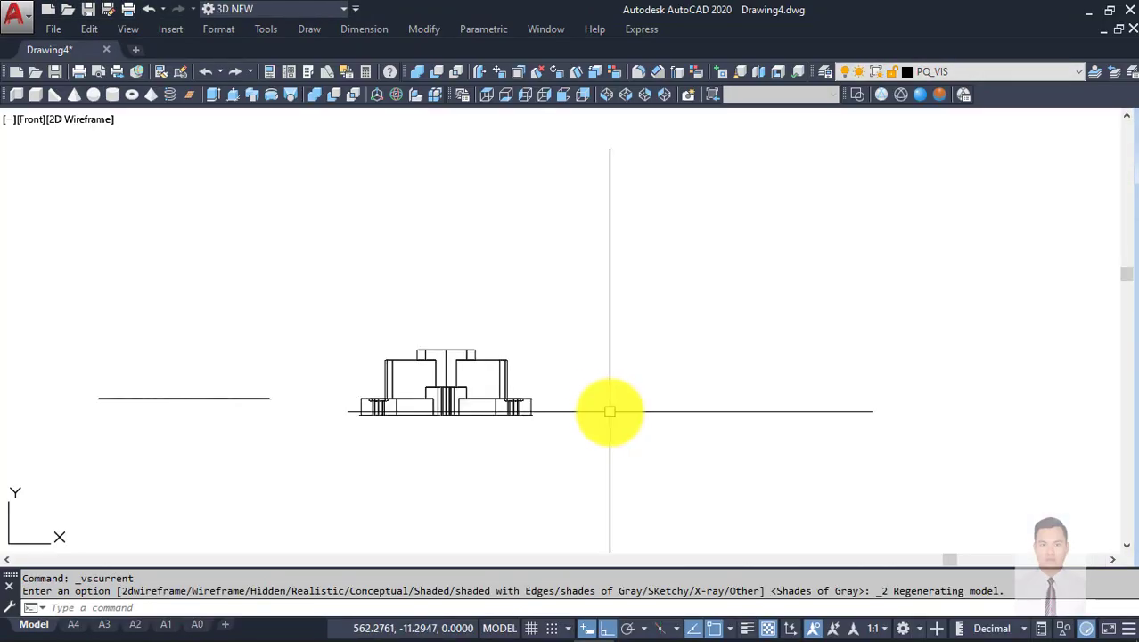
{"action": "scroll", "coordinate": [611, 477], "scroll_direction": "up", "scroll_amount": 2}
{"action": "scroll", "coordinate": [541, 414], "scroll_direction": "up", "scroll_amount": 2}
{"action": "scroll", "coordinate": [620, 349], "scroll_direction": "up", "scroll_amount": 2}
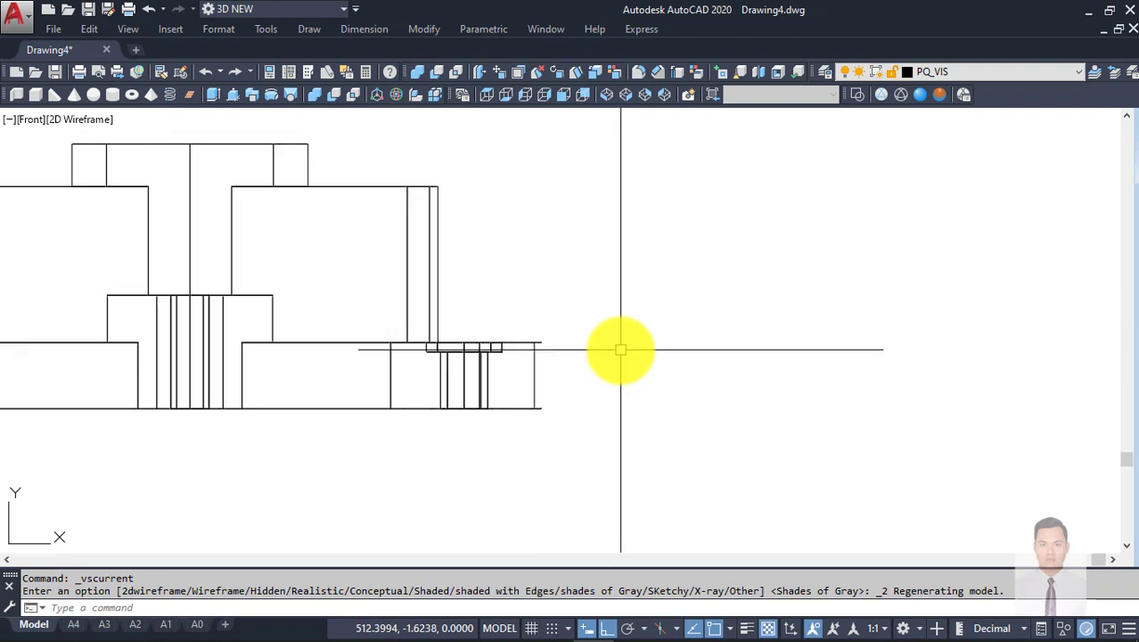
{"action": "middle_click_drag", "start_coordinate": [626, 347], "coordinate": [526, 355]}
Step: Draw the hole profile lines beside the part, with 5- and 24-unit segments
{"action": "type", "text": "l"}
{"action": "key", "text": "Return"}
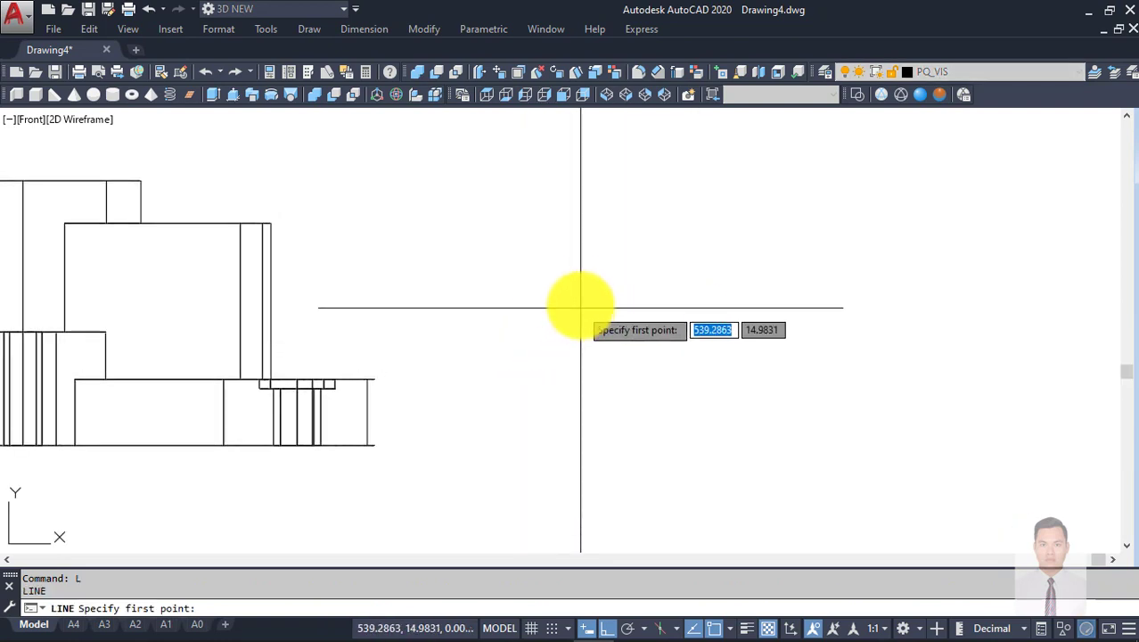
{"action": "left_click", "coordinate": [588, 238]}
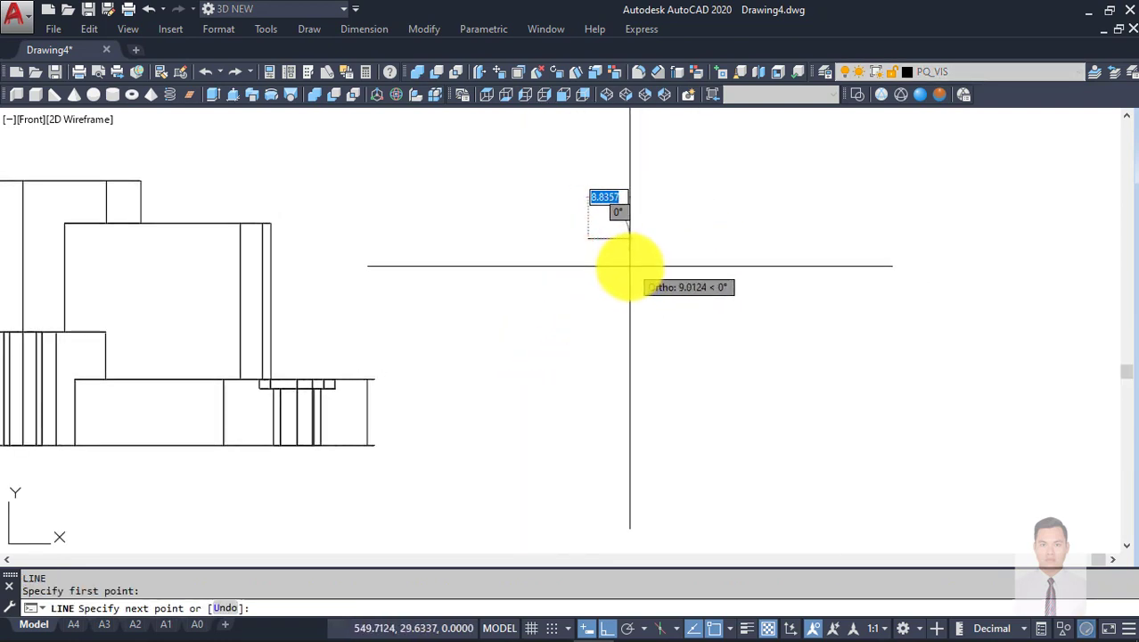
{"action": "type", "text": "5"}
{"action": "key", "text": "Return"}
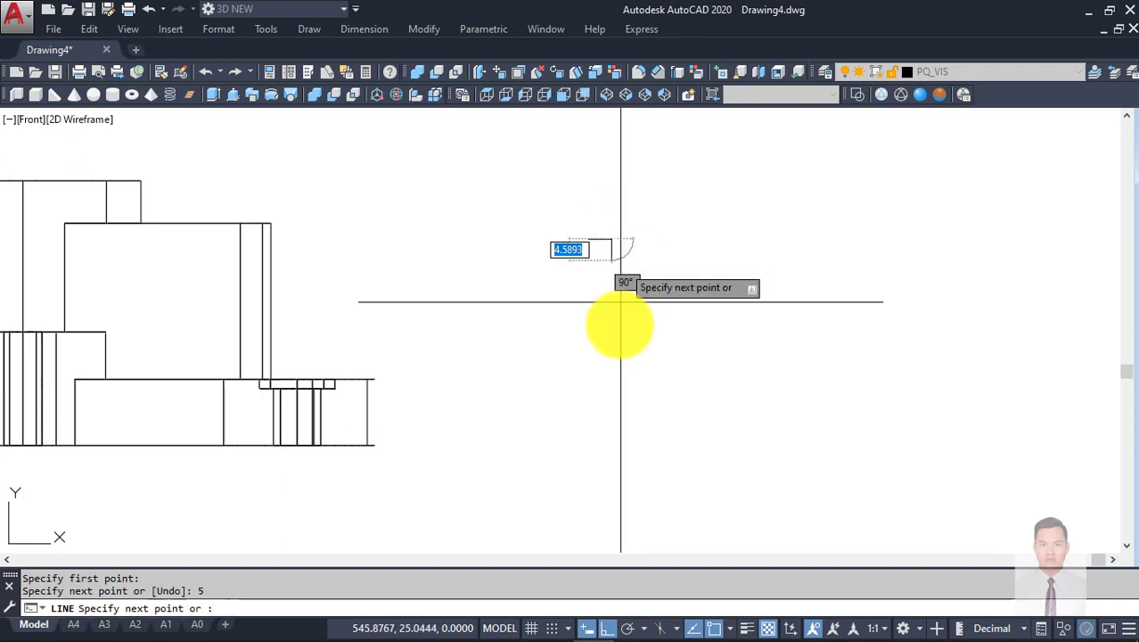
{"action": "key", "text": "Return"}
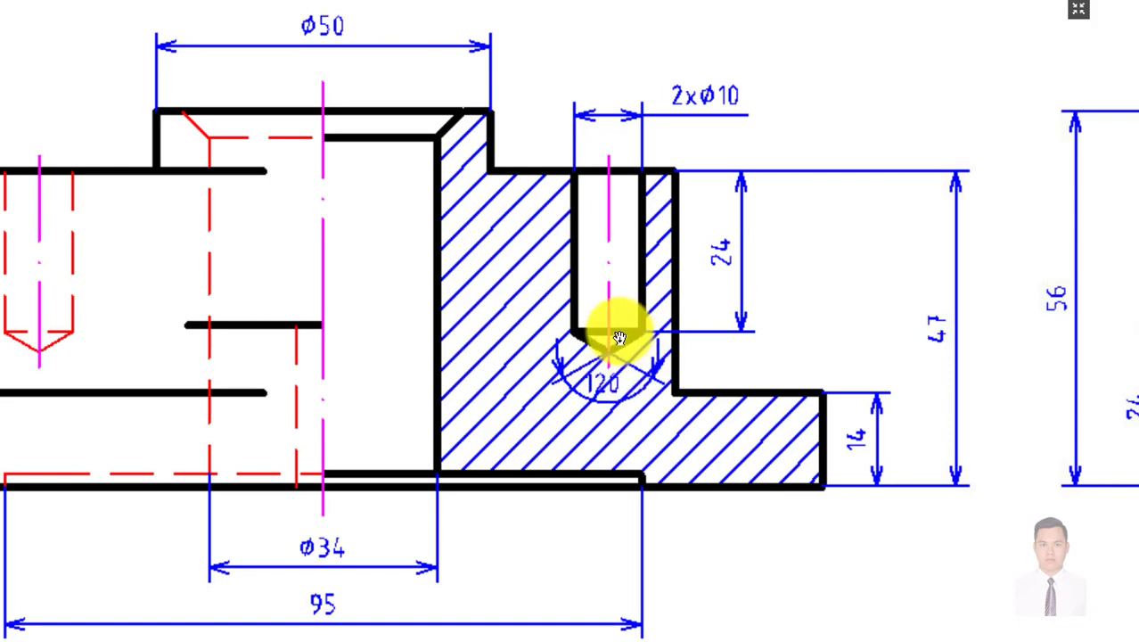
{"action": "scroll", "coordinate": [630, 341], "scroll_direction": "up", "scroll_amount": 5}
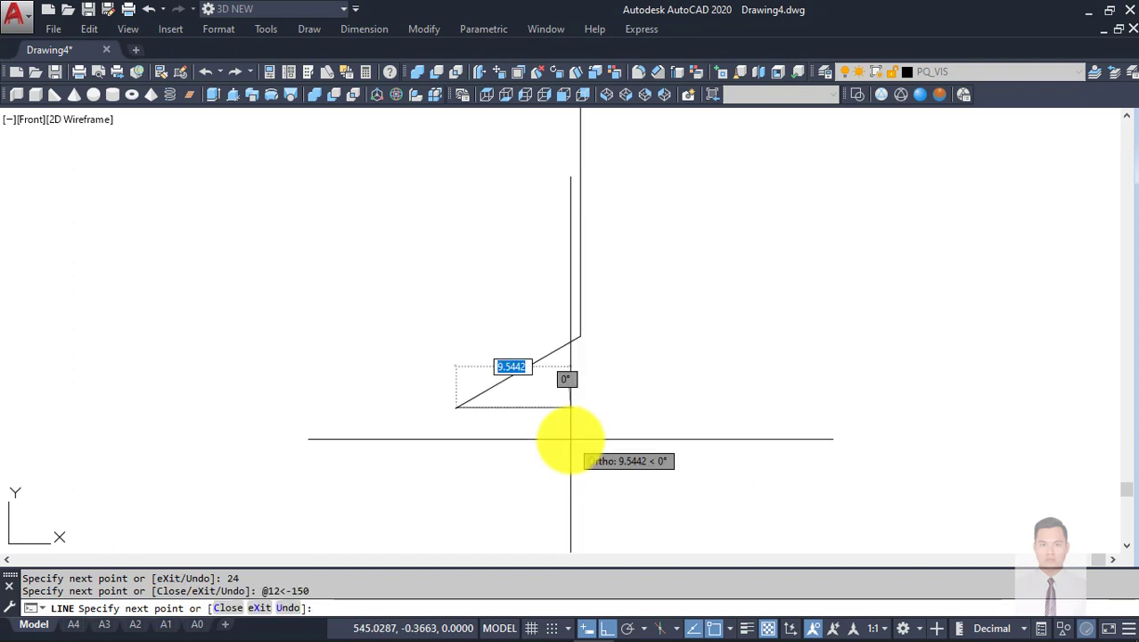
{"action": "key", "text": "Return"}
{"action": "scroll", "coordinate": [600, 316], "scroll_direction": "down", "scroll_amount": 4}
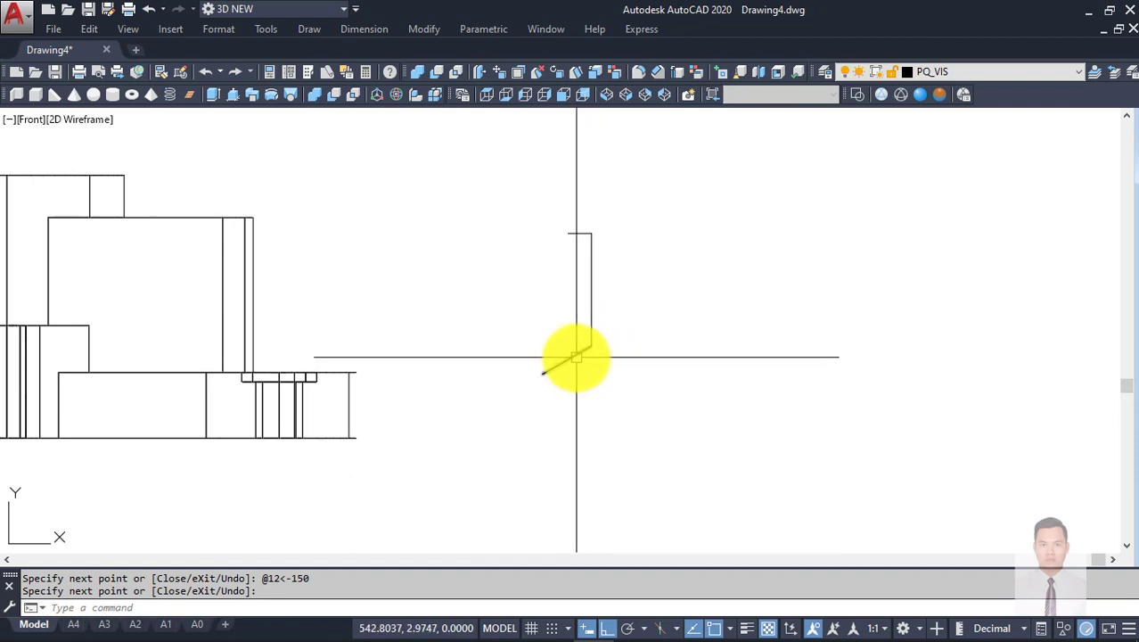
{"action": "scroll", "coordinate": [577, 357], "scroll_direction": "up", "scroll_amount": 2}
Step: Draw a vertical line at the profile's bottom corner and rotate it -50 degrees
{"action": "type", "text": "l"}
{"action": "key", "text": "Return"}
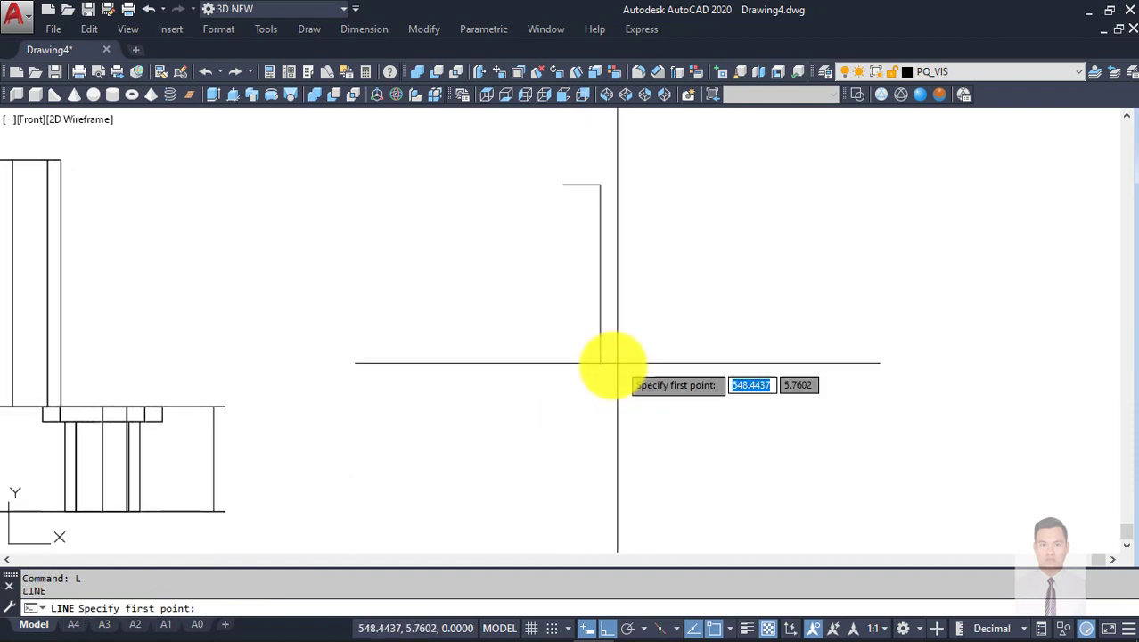
{"action": "left_click", "coordinate": [601, 363]}
{"action": "left_click", "coordinate": [625, 463]}
{"action": "key", "text": "Return"}
{"action": "left_click", "coordinate": [623, 420]}
{"action": "left_click", "coordinate": [574, 407]}
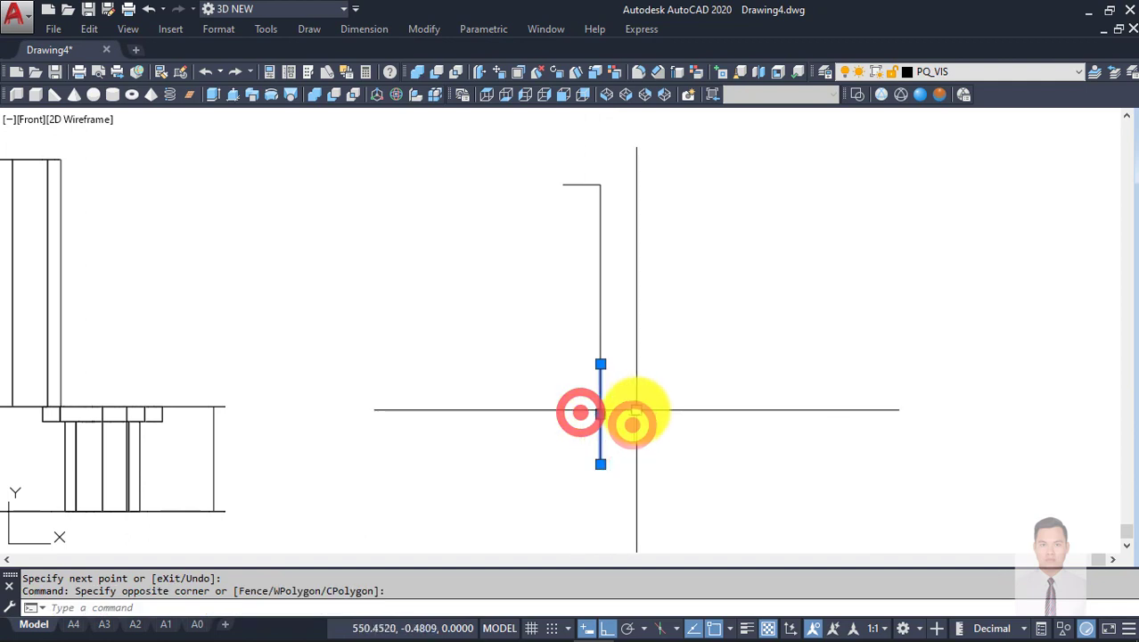
{"action": "type", "text": "ro"}
{"action": "key", "text": "Return"}
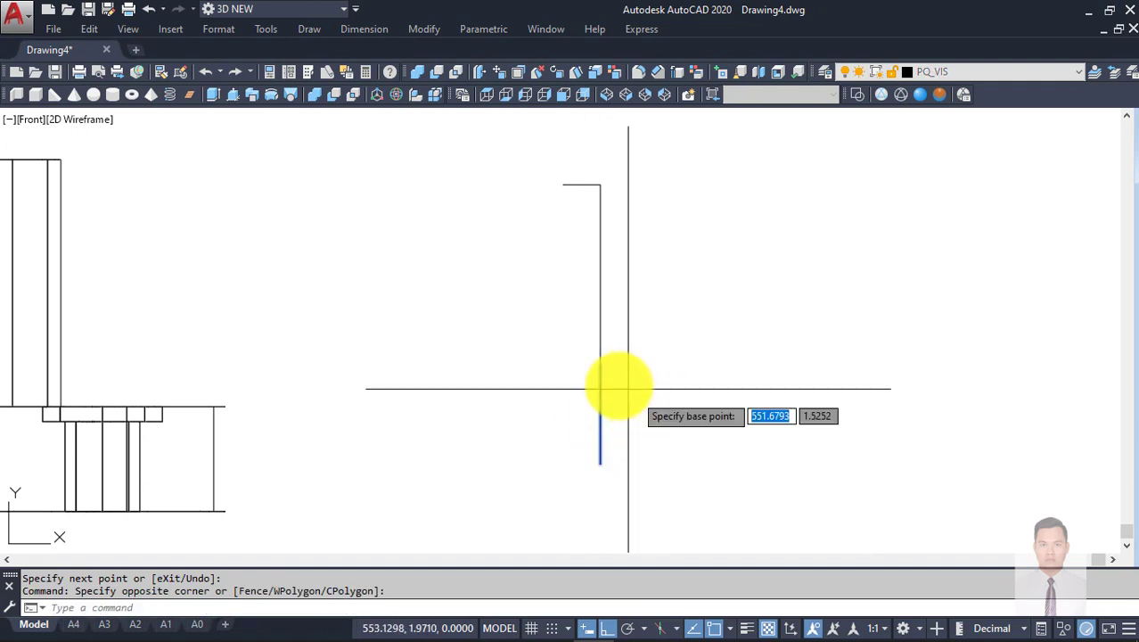
{"action": "left_click", "coordinate": [601, 362]}
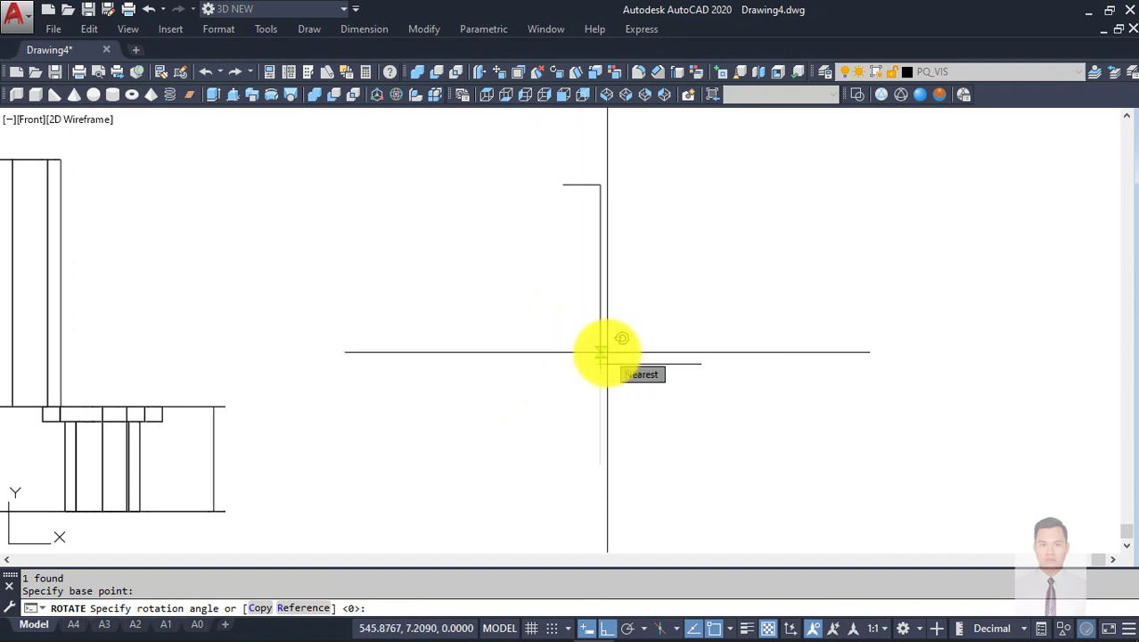
{"action": "type", "text": "-50"}
{"action": "key", "text": "Return"}
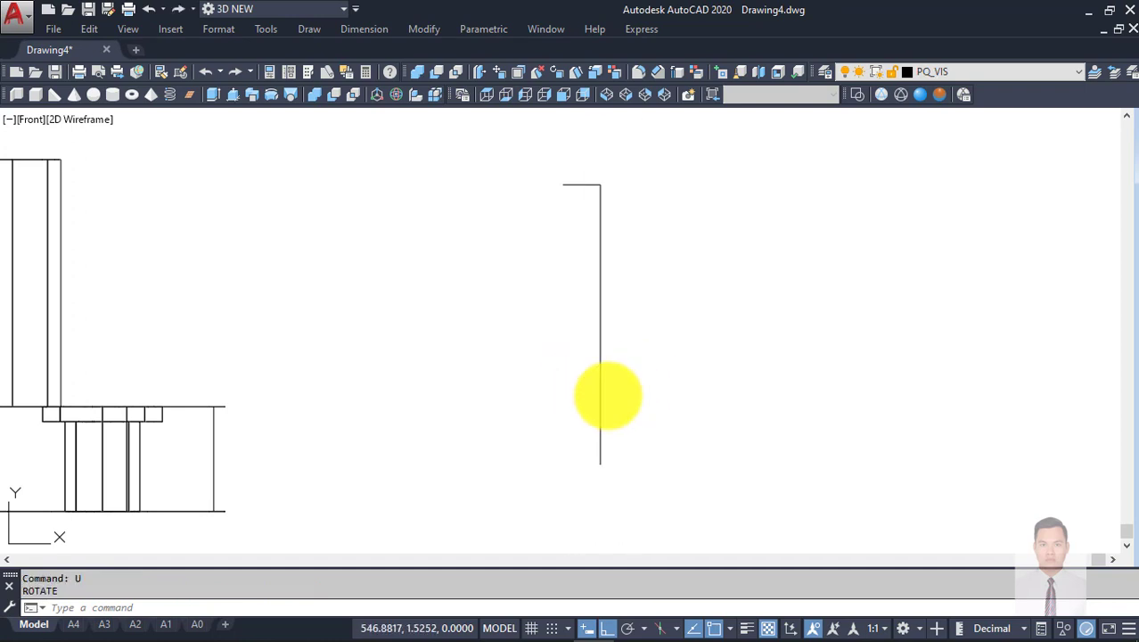
Step: Rotate the lower vertical line -60 degrees about the intersection point
{"action": "left_click", "coordinate": [630, 415]}
{"action": "left_click", "coordinate": [572, 395]}
{"action": "type", "text": "ro"}
{"action": "key", "text": "Return"}
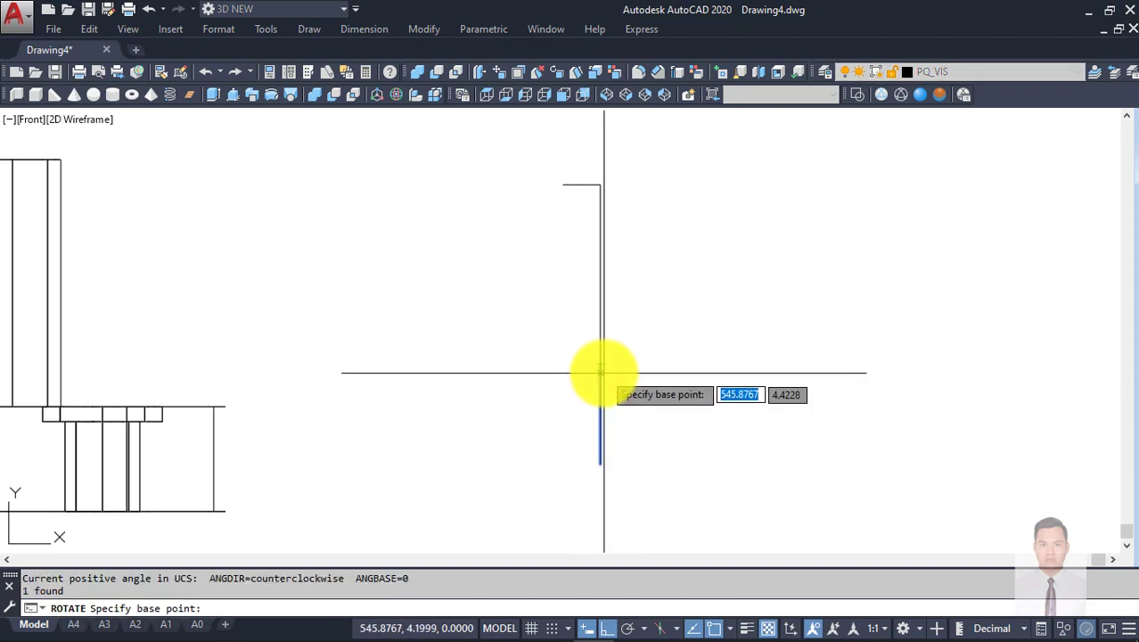
{"action": "left_click", "coordinate": [600, 364]}
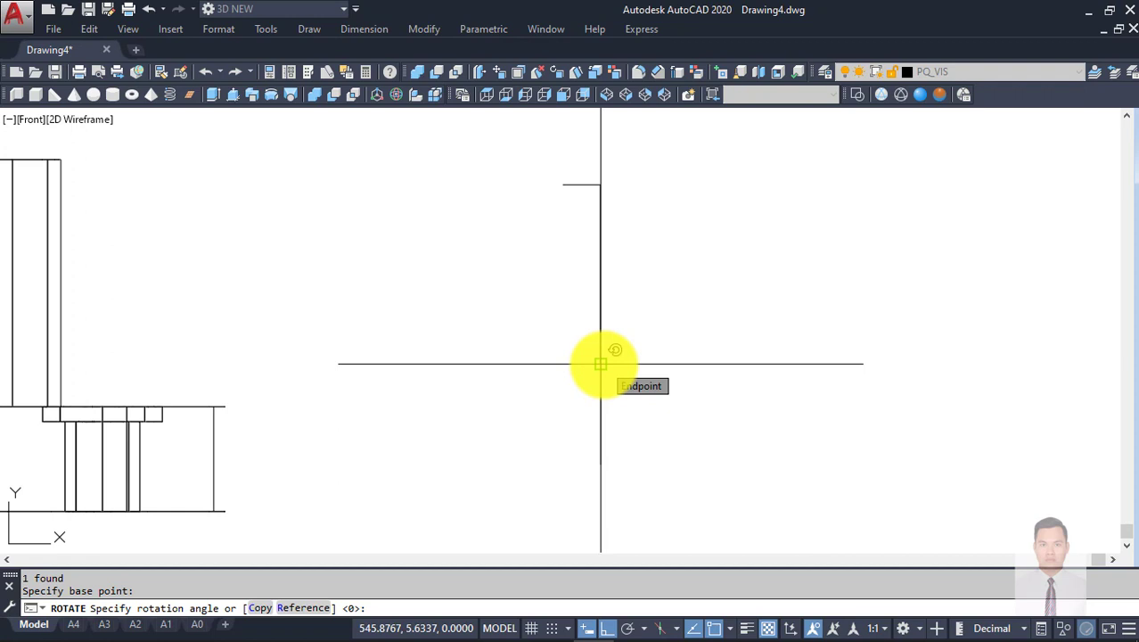
{"action": "type", "text": "-60"}
{"action": "key", "text": "Return"}
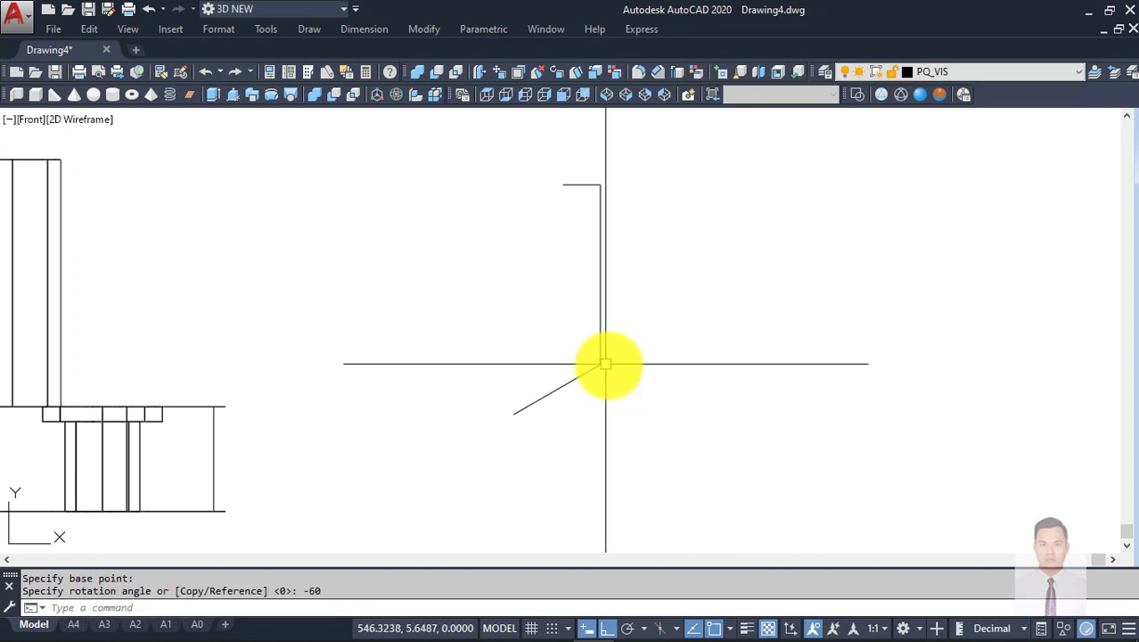
{"action": "middle_click_drag", "start_coordinate": [557, 263], "coordinate": [575, 287]}
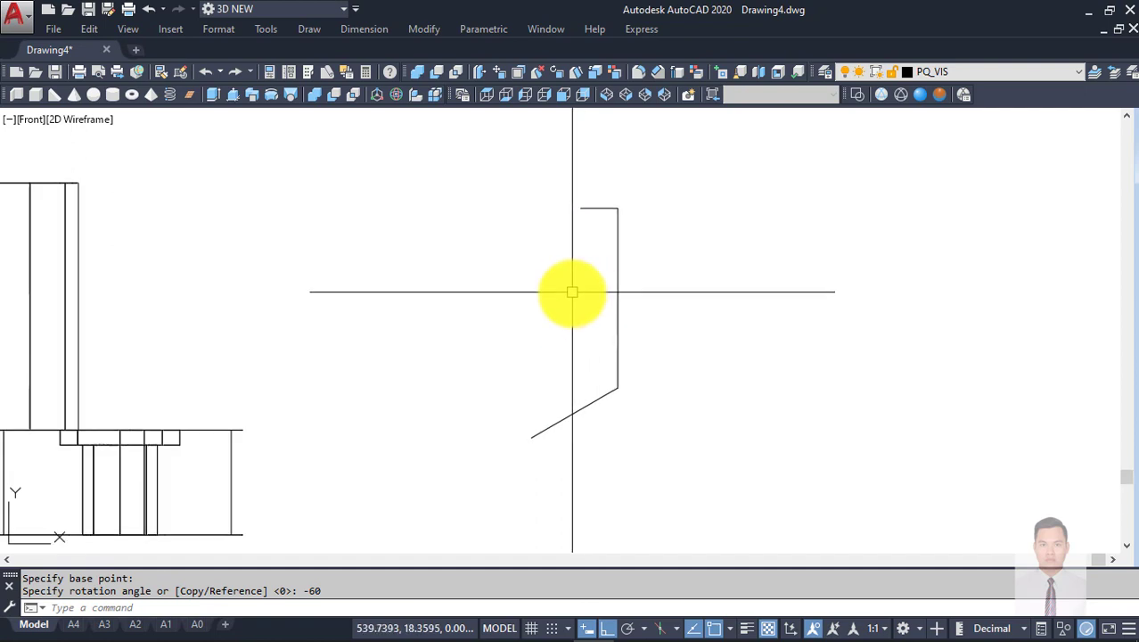
Step: Draw a vertical edge down to the slanted line and trim off its left part
{"action": "type", "text": "L"}
{"action": "key", "text": "Return"}
{"action": "left_click", "coordinate": [580, 207]}
{"action": "left_click", "coordinate": [623, 436]}
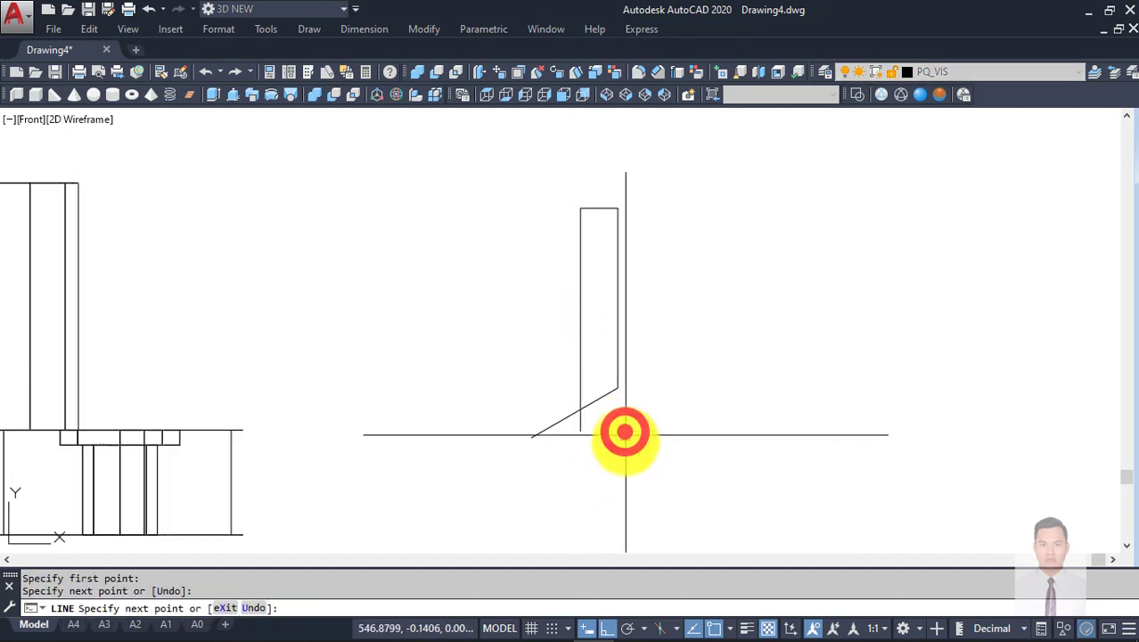
{"action": "key", "text": "Return"}
{"action": "type", "text": "tr"}
{"action": "key", "text": "Return"}
{"action": "left_click", "coordinate": [593, 443]}
{"action": "left_click", "coordinate": [539, 426]}
{"action": "key", "text": "Escape"}
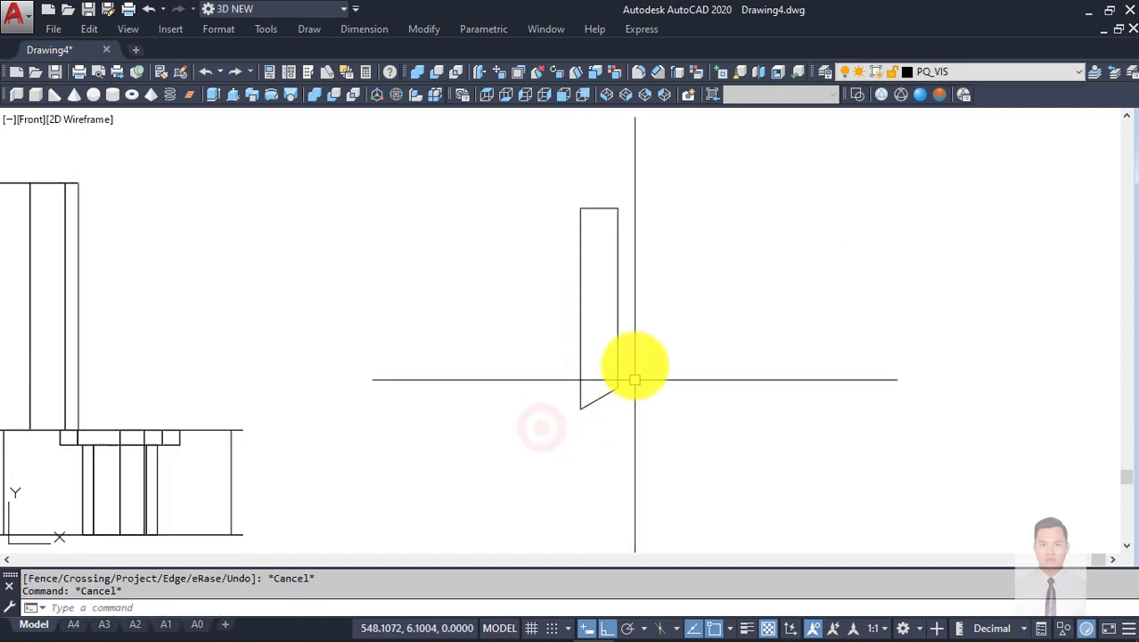
{"action": "key", "text": "Escape"}
Step: Centre the finished profile in view and begin converting it into a region
{"action": "left_click", "coordinate": [538, 163]}
{"action": "left_click", "coordinate": [682, 491]}
{"action": "key", "text": "Escape"}
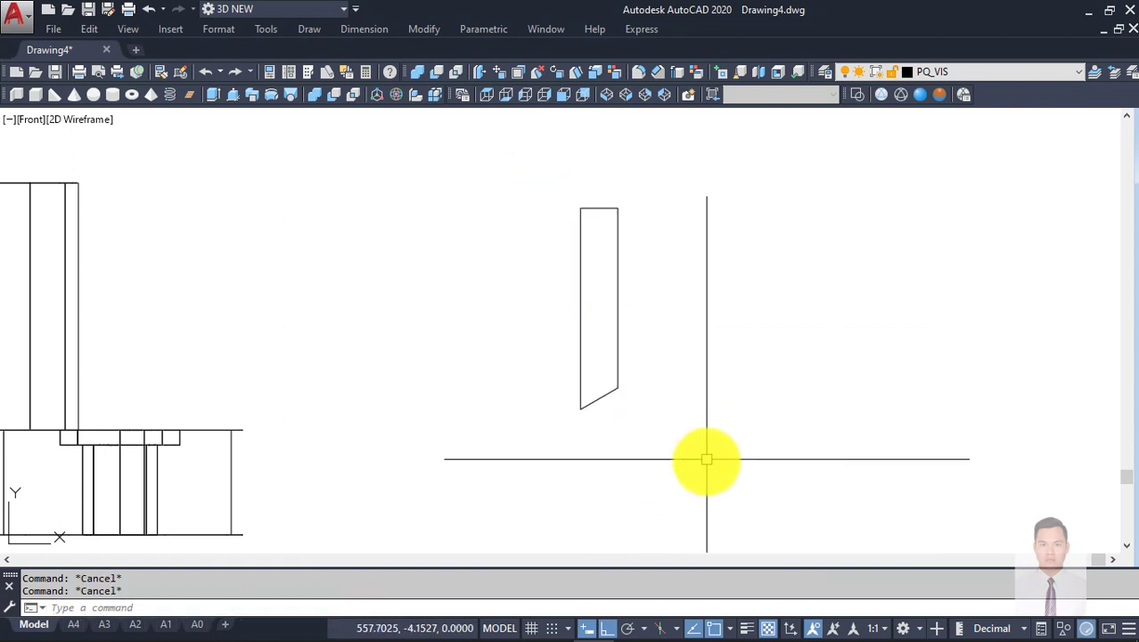
{"action": "middle_click_drag", "start_coordinate": [663, 405], "coordinate": [707, 402]}
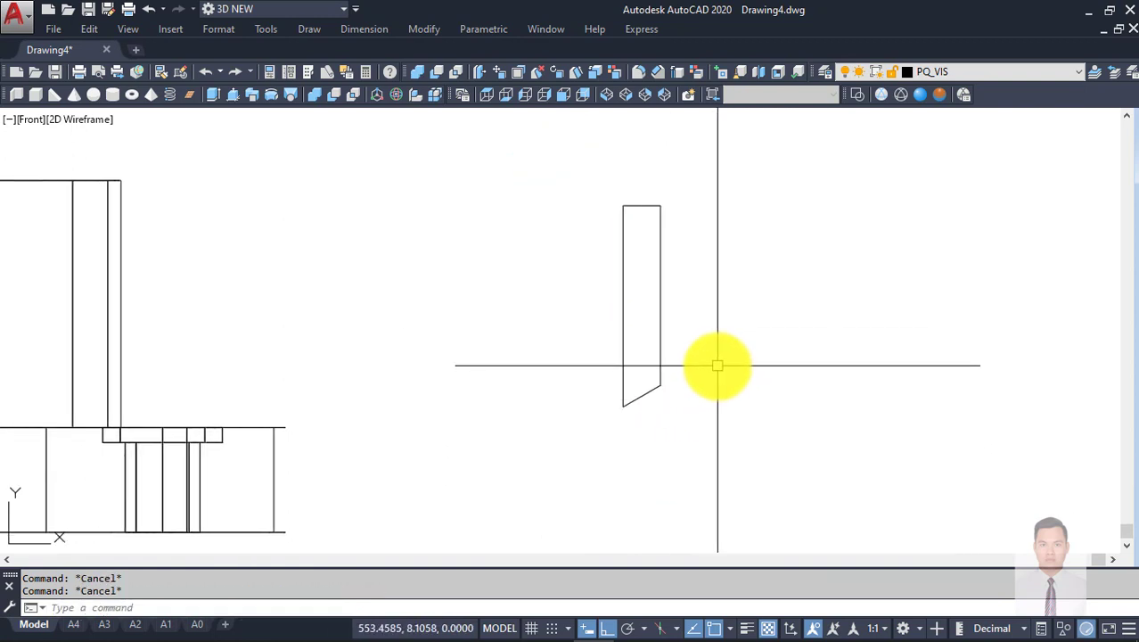
{"action": "type", "text": "RE"}
{"action": "key", "text": "Return"}
Step: Turn the four profile lines into a region, then shade in gray and orbit into 3D
{"action": "left_click", "coordinate": [579, 166]}
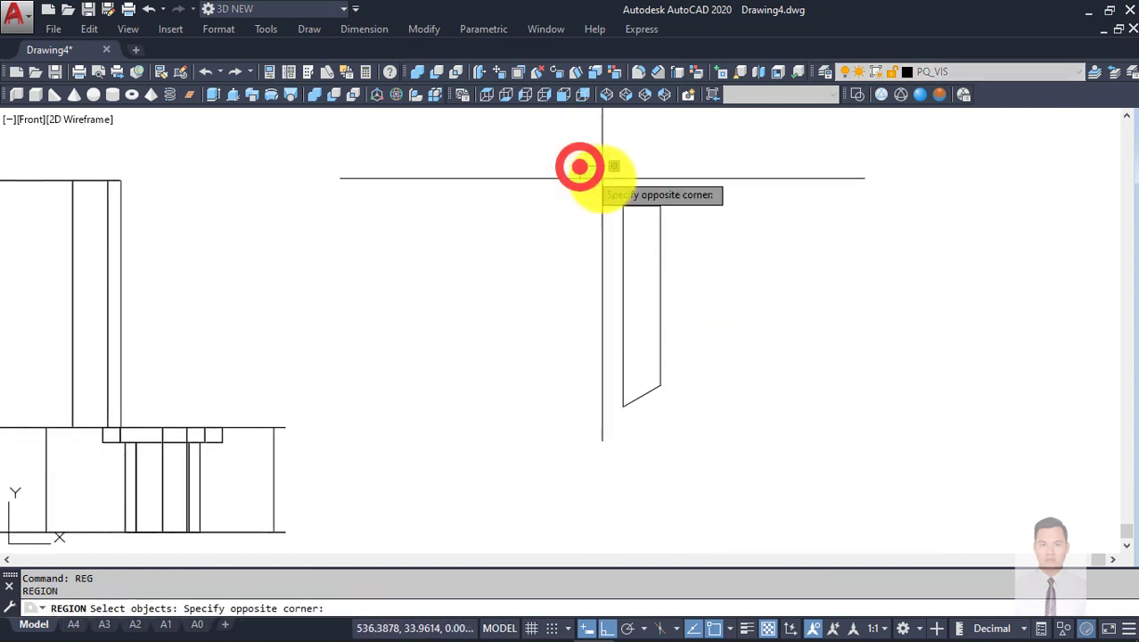
{"action": "left_click", "coordinate": [735, 464]}
{"action": "key", "text": "Return"}
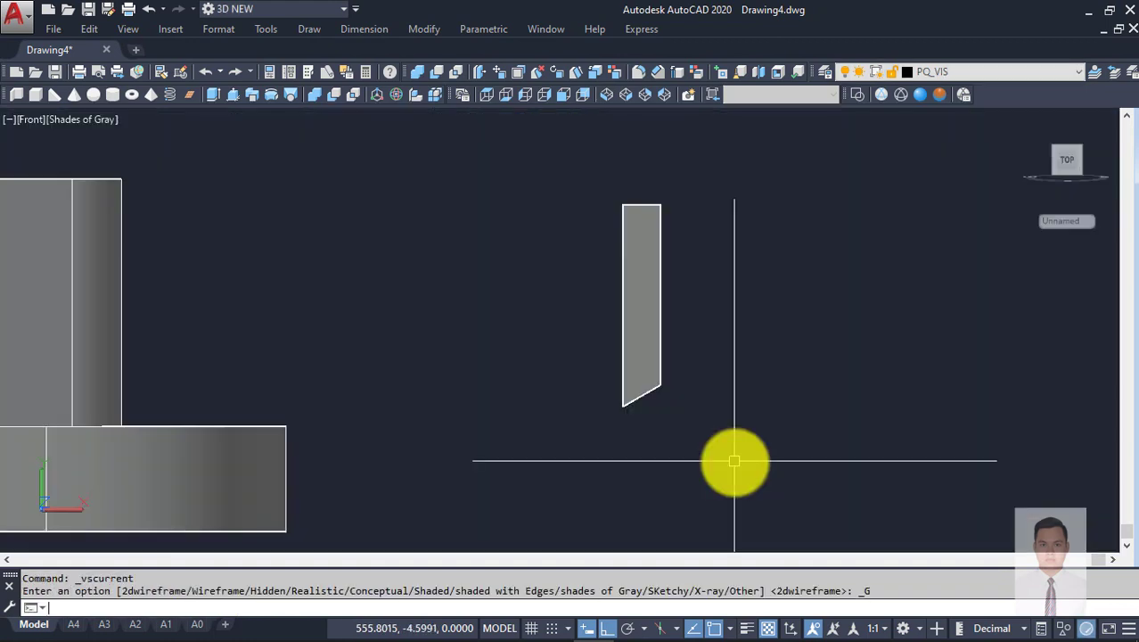
{"action": "middle_click_drag", "start_coordinate": [735, 461], "coordinate": [732, 400], "text": "shift"}
{"action": "middle_click_drag", "start_coordinate": [712, 326], "coordinate": [725, 317], "text": "shift"}
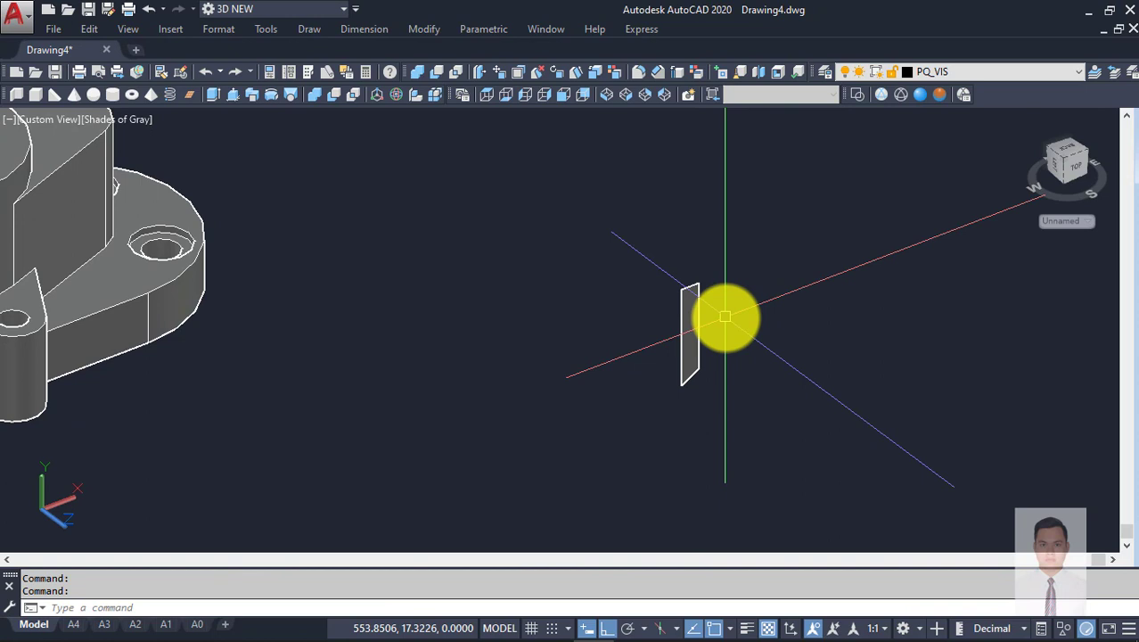
{"action": "type", "text": "rev"}
Step: Revolve the profile region 360° about its vertical edge into a small solid
{"action": "key", "text": "Return"}
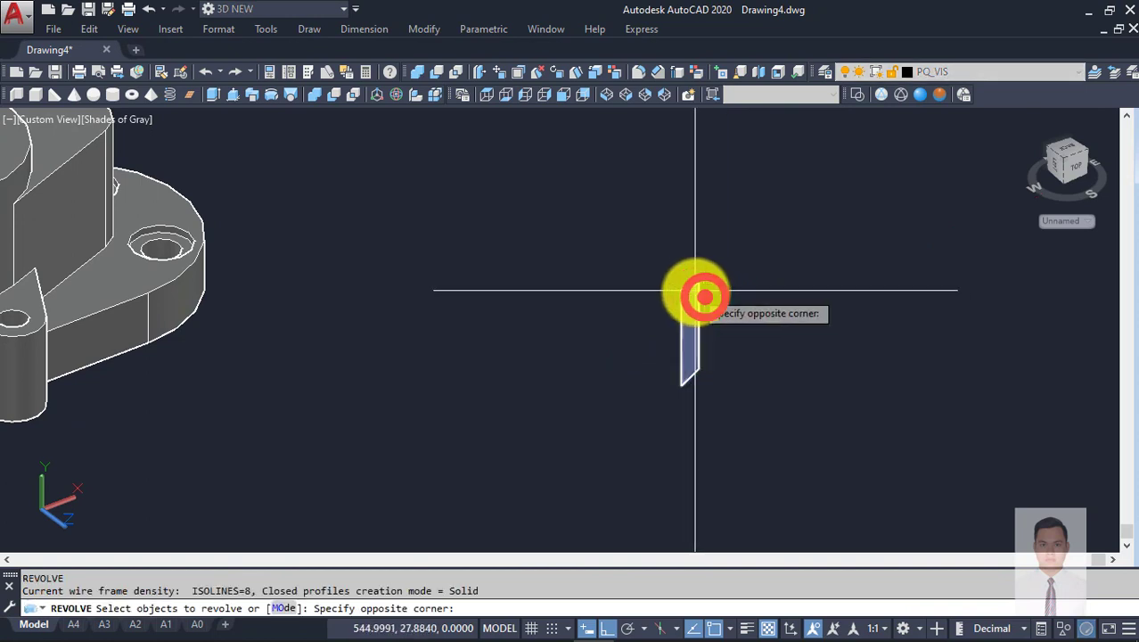
{"action": "left_click", "coordinate": [704, 296]}
{"action": "key", "text": "Return"}
{"action": "left_click", "coordinate": [679, 285]}
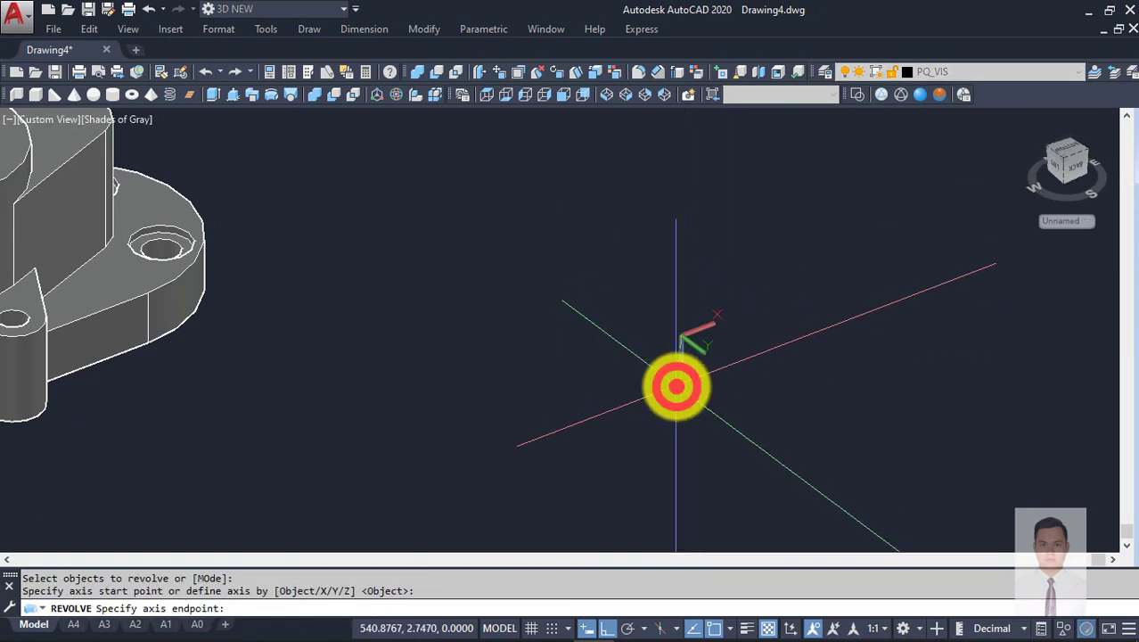
{"action": "left_click", "coordinate": [677, 385]}
{"action": "left_click", "coordinate": [681, 285]}
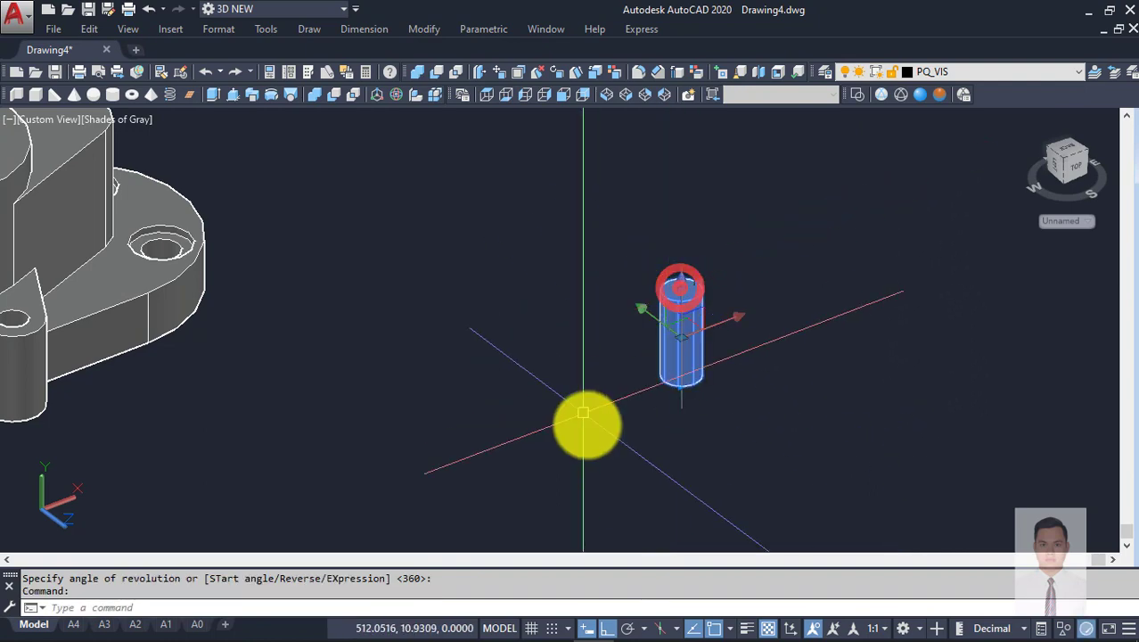
{"action": "mouse_move", "coordinate": [587, 425]}
{"action": "middle_mouse_down", "text": "shift"}
{"action": "mouse_move", "coordinate": [615, 389]}
{"action": "mouse_move", "coordinate": [630, 400]}
{"action": "mouse_move", "coordinate": [574, 366]}
{"action": "mouse_move", "coordinate": [562, 416]}
{"action": "middle_mouse_up", "text": "shift"}
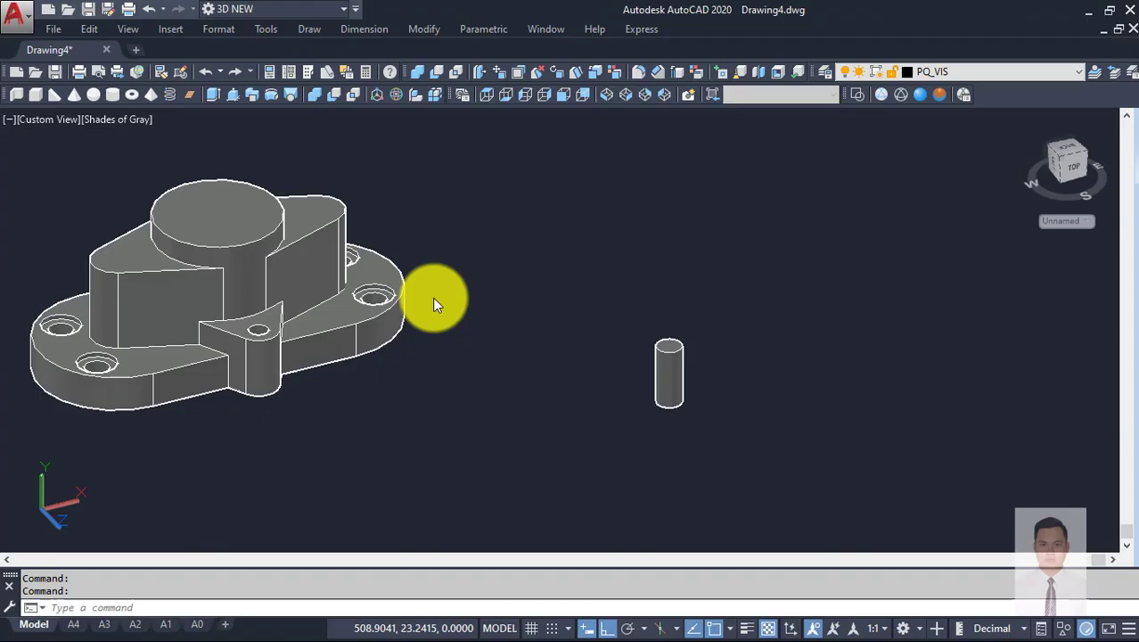
Step: Copy the small cylinder from its top into the lug hole position
{"action": "type", "text": "co"}
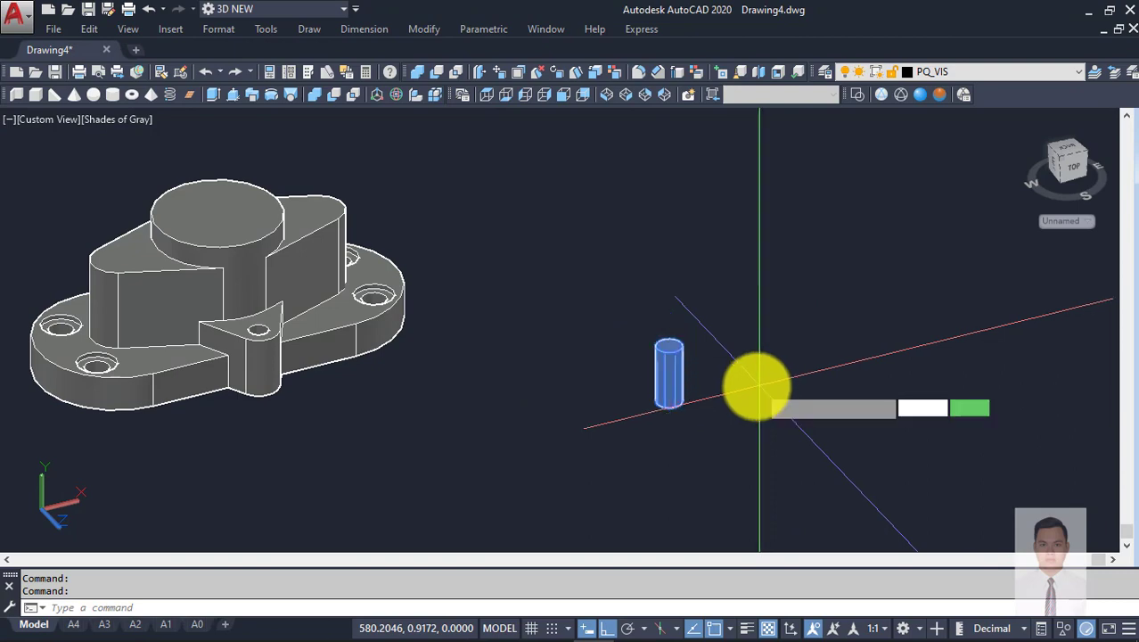
{"action": "key", "text": "Return"}
{"action": "scroll", "coordinate": [668, 339], "scroll_direction": "up", "scroll_amount": 3}
{"action": "scroll", "coordinate": [643, 357], "scroll_direction": "up", "scroll_amount": 2}
{"action": "left_click", "coordinate": [644, 360]}
{"action": "scroll", "coordinate": [615, 366], "scroll_direction": "down", "scroll_amount": 3}
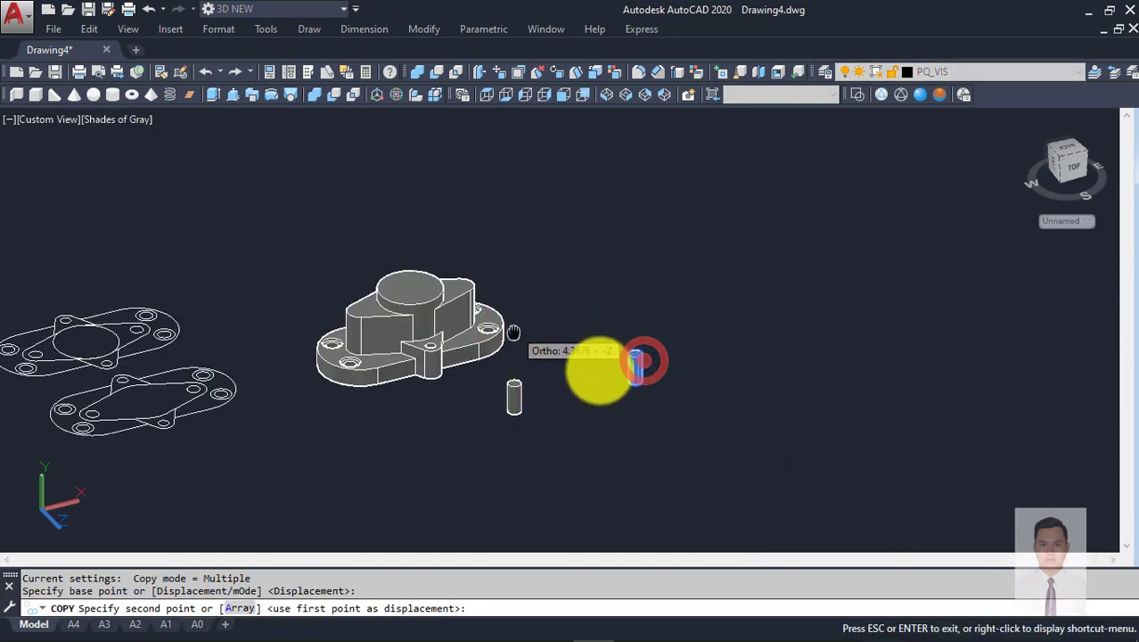
{"action": "scroll", "coordinate": [602, 339], "scroll_direction": "up", "scroll_amount": 5}
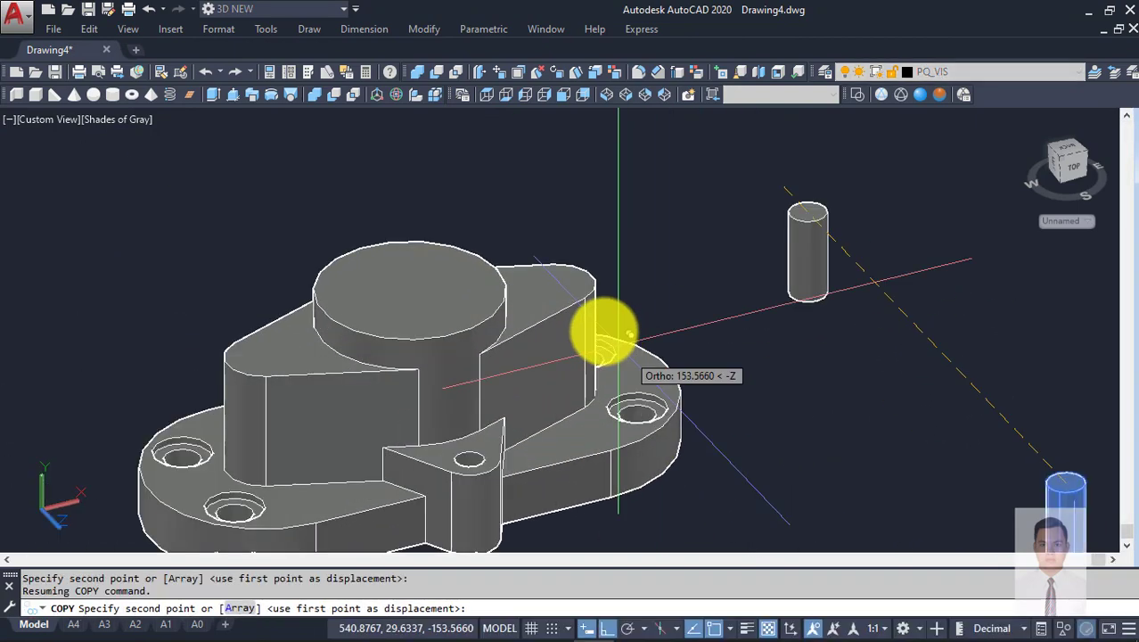
{"action": "left_click", "coordinate": [563, 283]}
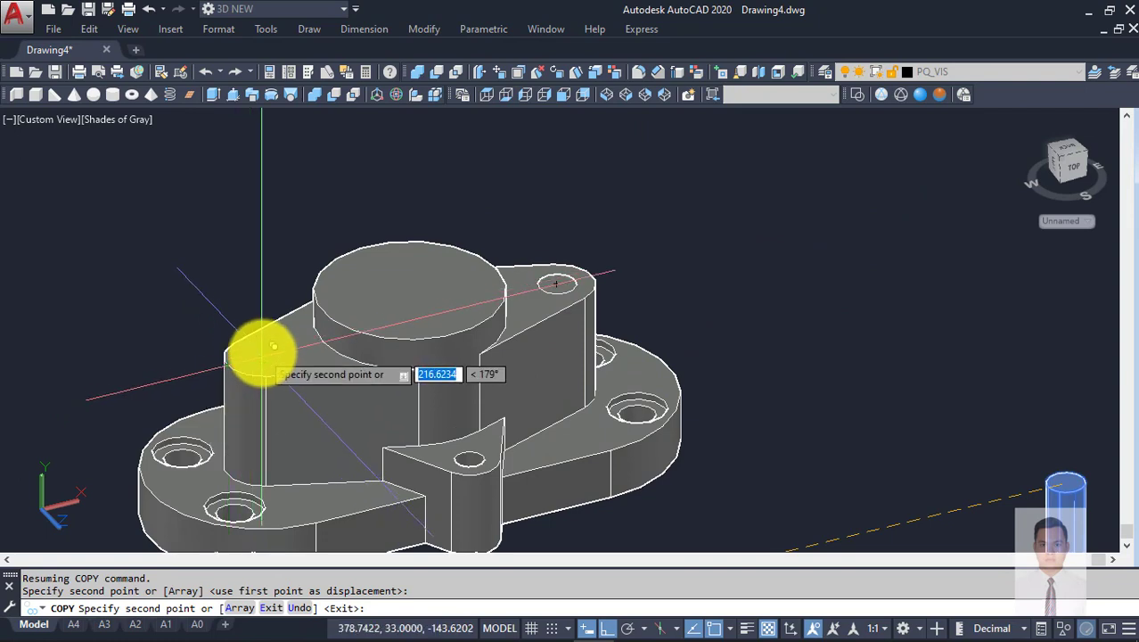
{"action": "key", "text": "Escape"}
Step: Subtract the copied cylinders from the main part to drill the lug holes
{"action": "middle_click_drag", "start_coordinate": [439, 367], "coordinate": [501, 374]}
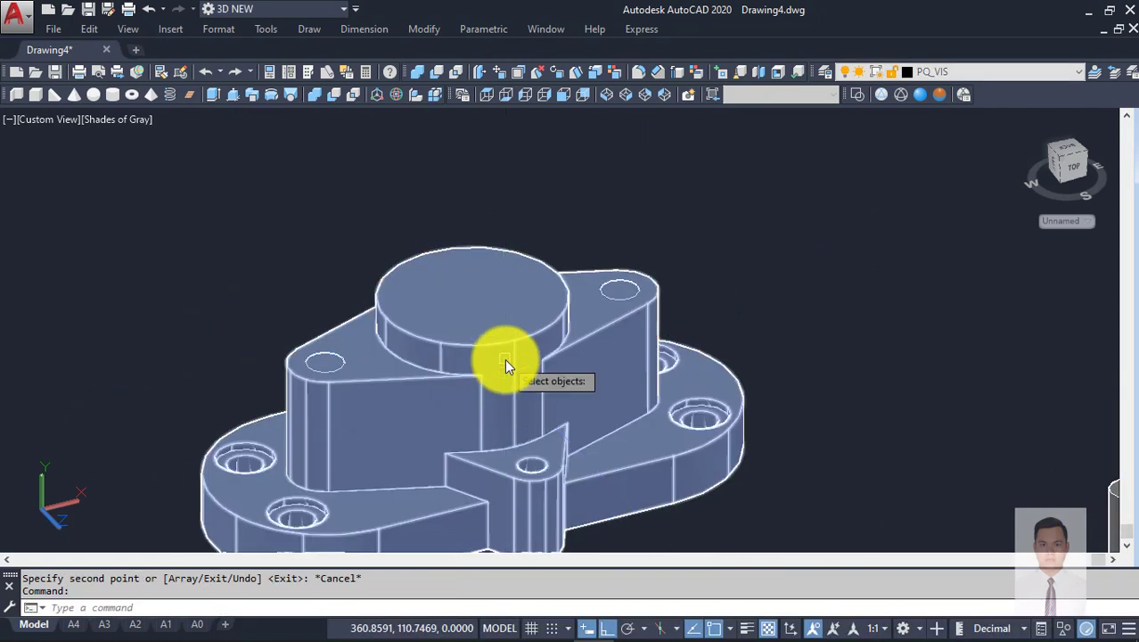
{"action": "left_click", "coordinate": [526, 330]}
{"action": "key", "text": "Return"}
{"action": "left_click", "coordinate": [787, 432]}
{"action": "left_click", "coordinate": [202, 175]}
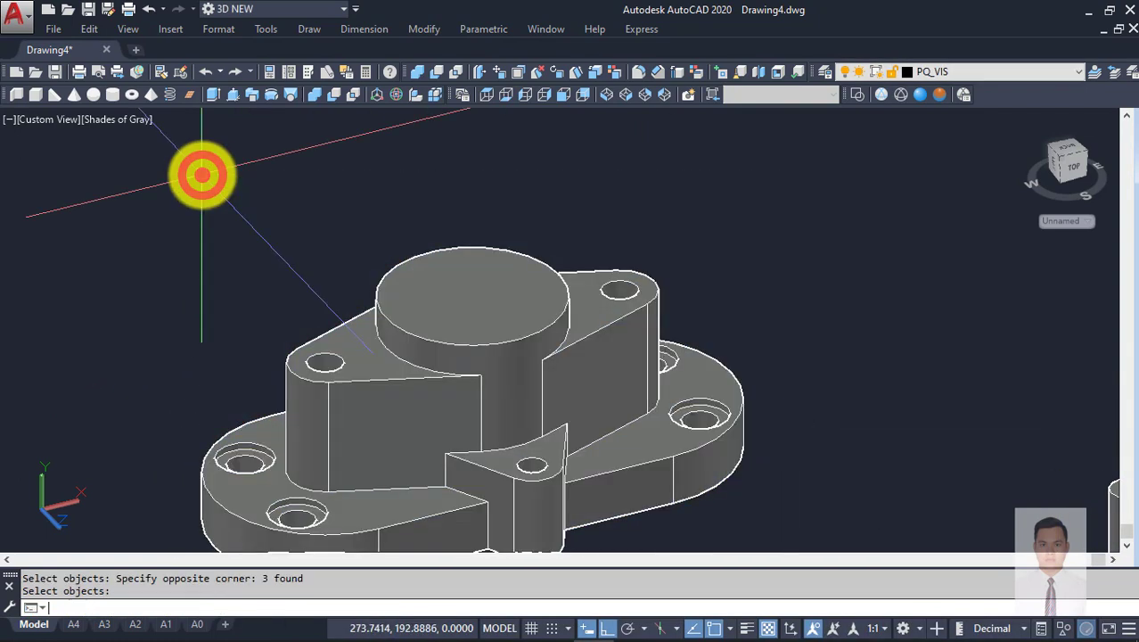
{"action": "mouse_move", "coordinate": [516, 295]}
{"action": "middle_mouse_down", "text": "shift"}
{"action": "mouse_move", "coordinate": [491, 400]}
{"action": "mouse_move", "coordinate": [460, 258]}
{"action": "mouse_move", "coordinate": [508, 334]}
{"action": "middle_mouse_up", "text": "shift"}
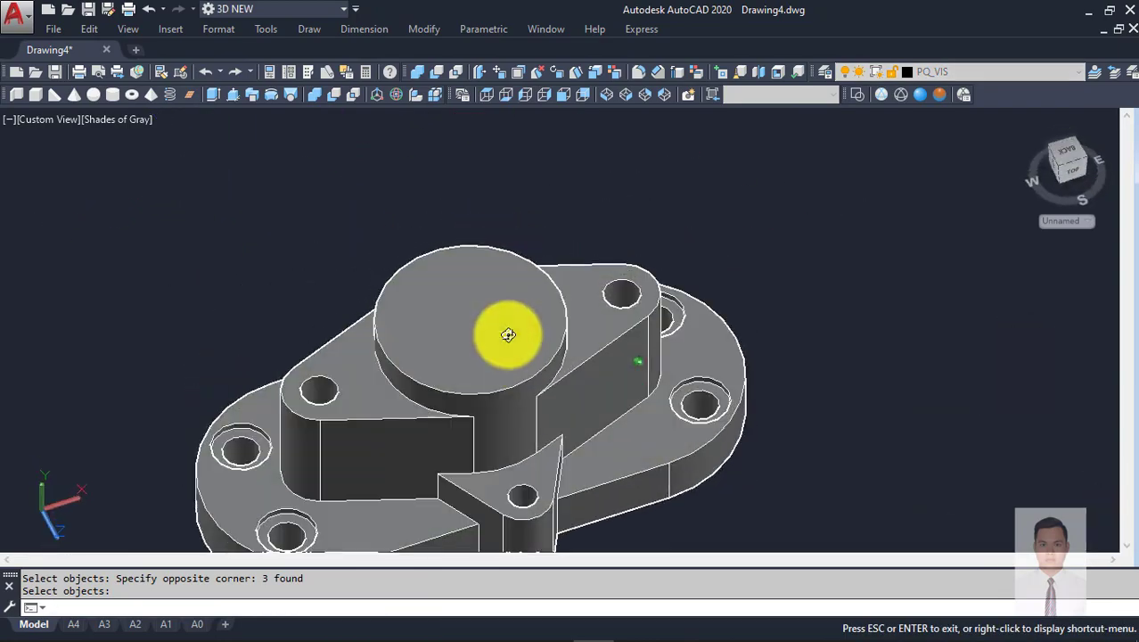
{"action": "key", "text": "Return"}
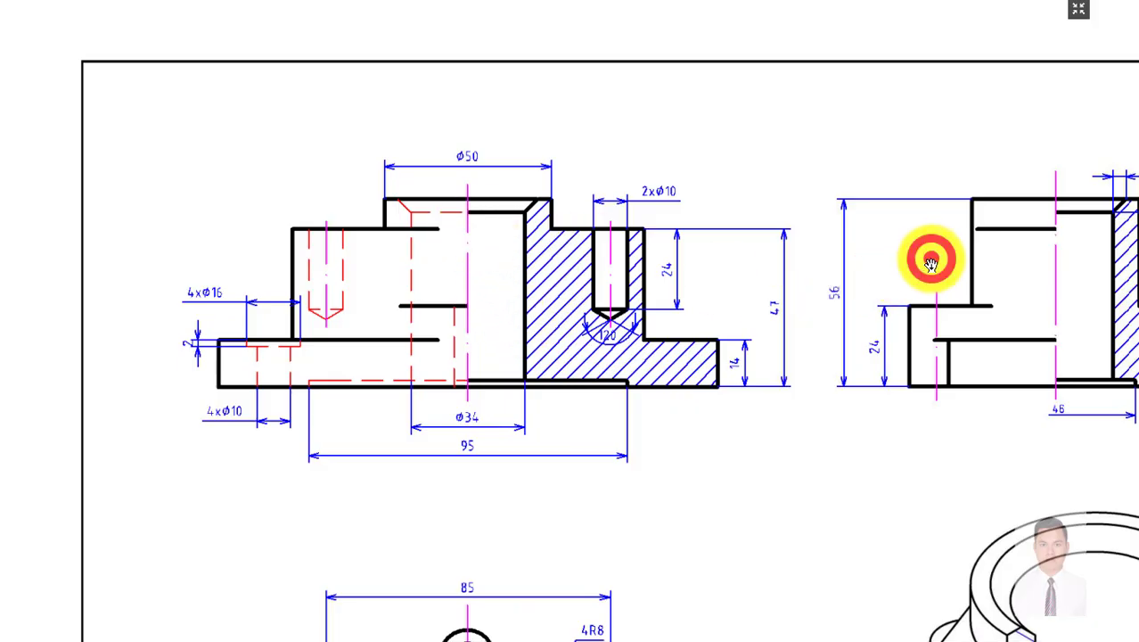
{"action": "key", "text": "alt+Tab"}
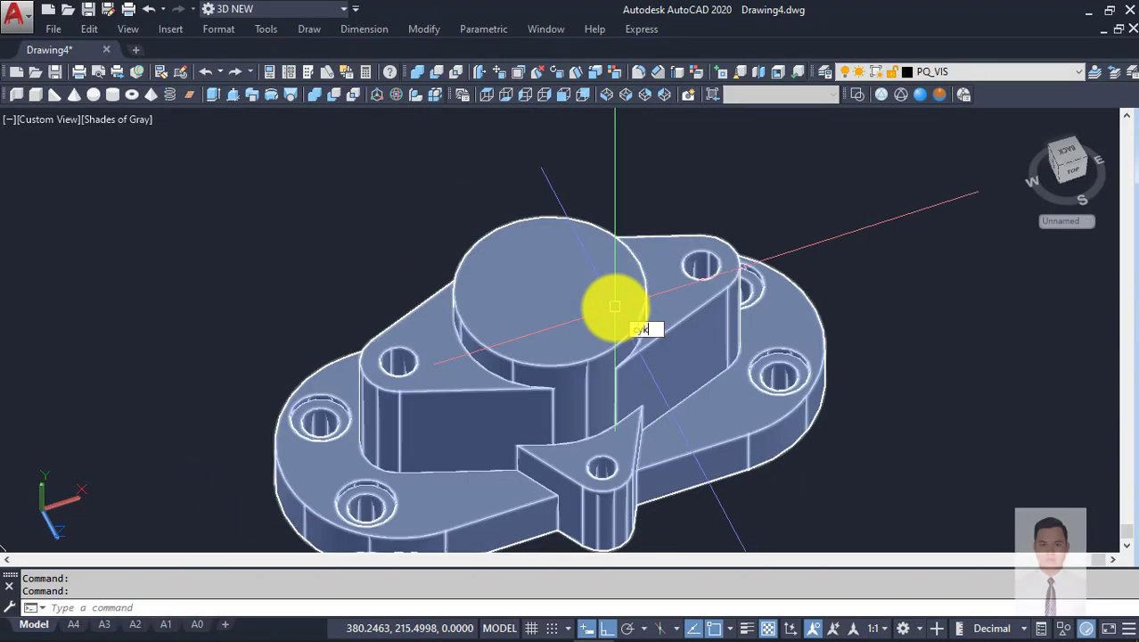
{"action": "key", "text": "Escape"}
{"action": "key", "text": "Escape"}
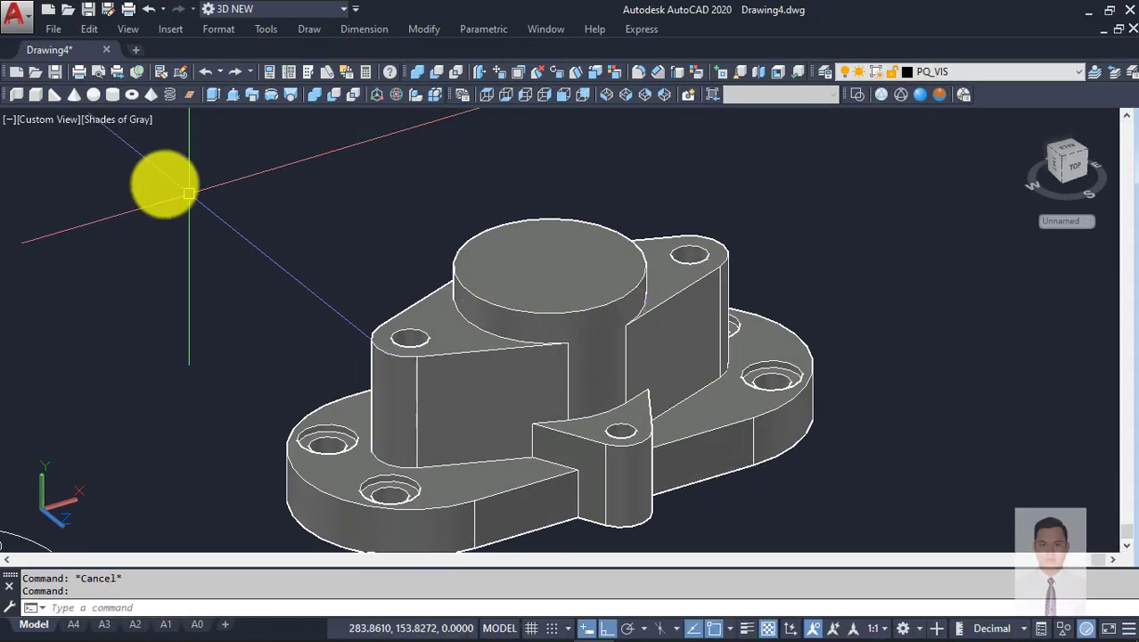
Step: Draw a diameter-34 cylinder on the boss centre, extending down below the part
{"action": "left_click", "coordinate": [450, 254]}
{"action": "type", "text": "cyl"}
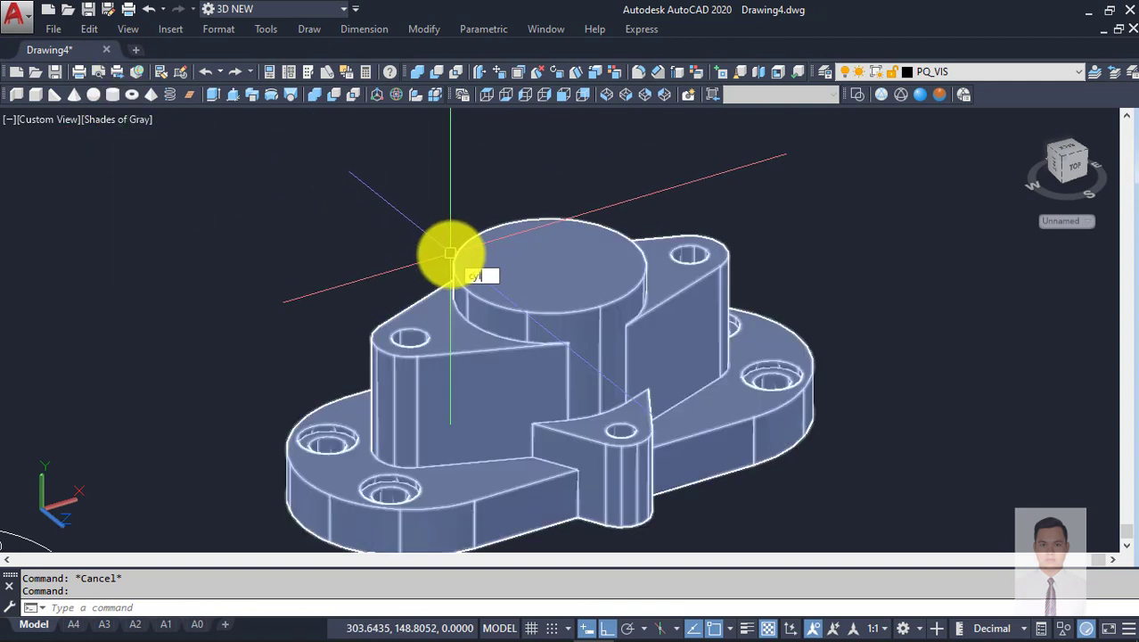
{"action": "key", "text": "Return"}
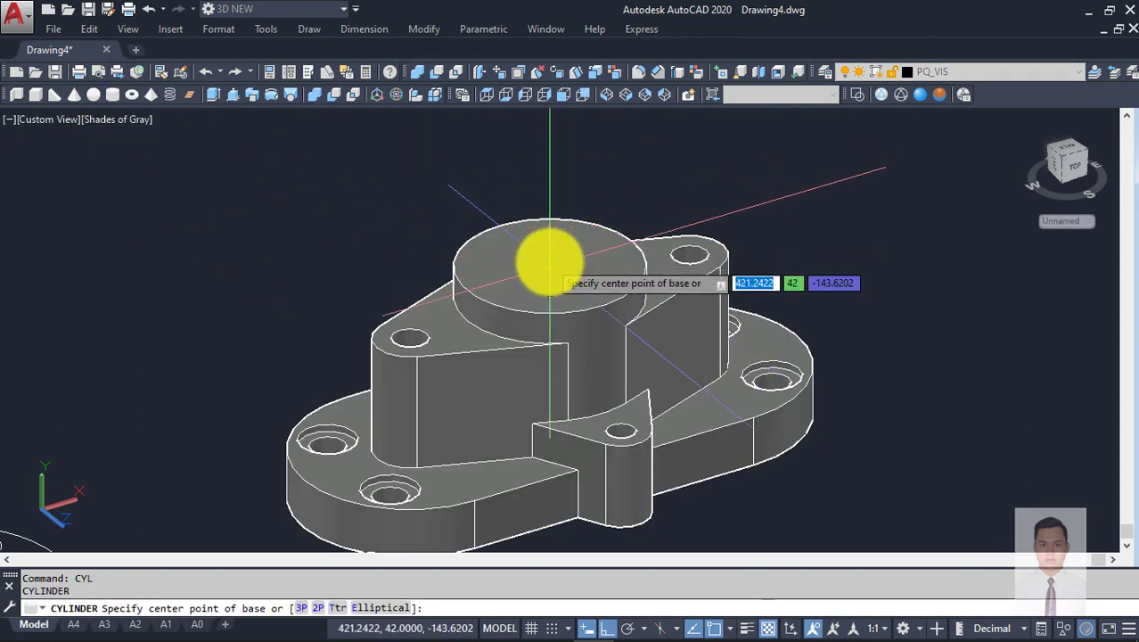
{"action": "left_click", "coordinate": [550, 262]}
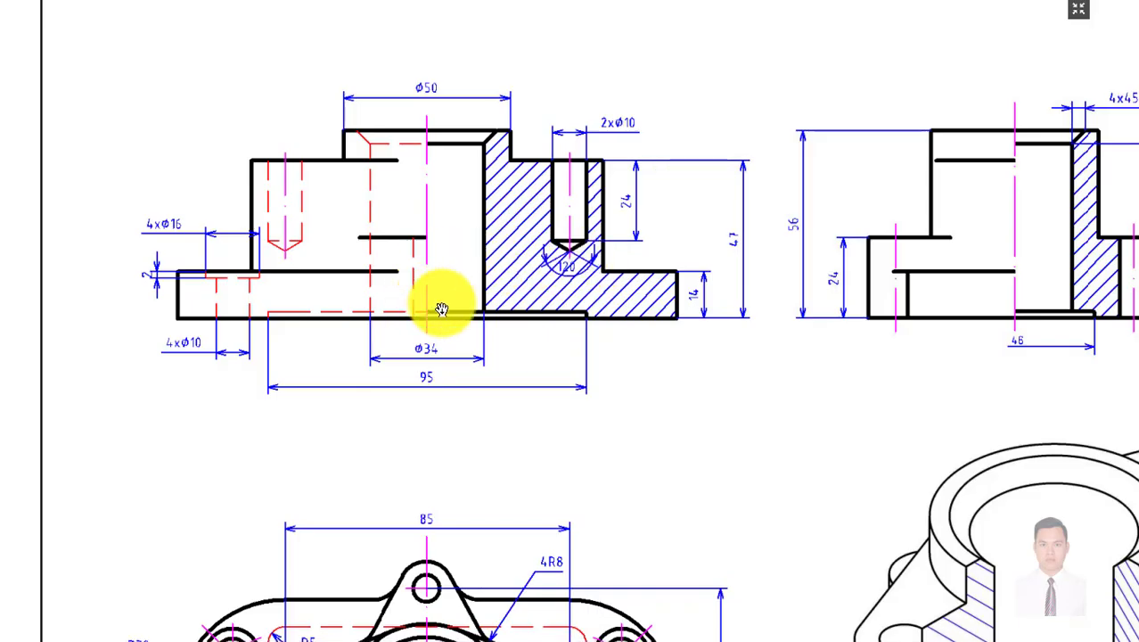
{"action": "type", "text": "d"}
{"action": "key", "text": "Return"}
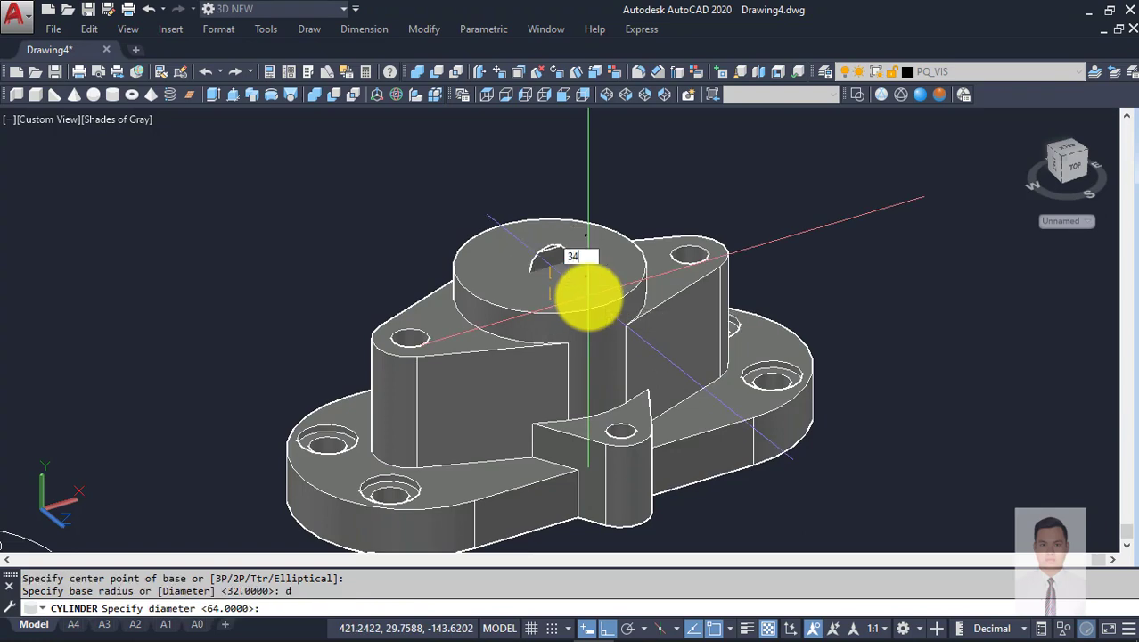
{"action": "key", "text": "Return"}
{"action": "scroll", "coordinate": [618, 263], "scroll_direction": "down", "scroll_amount": 4}
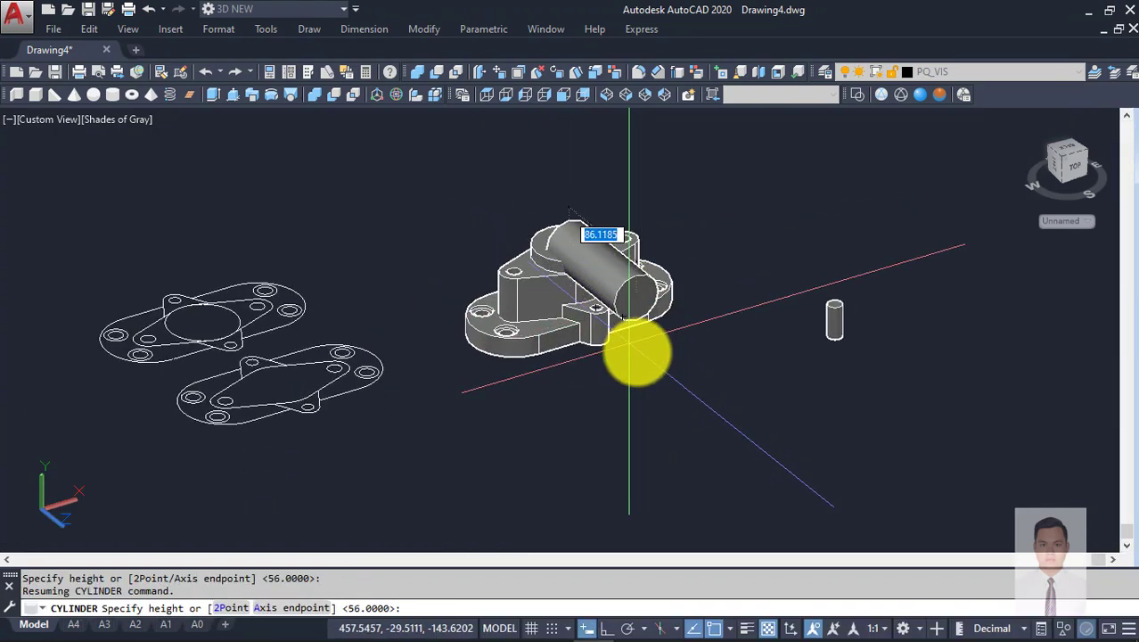
{"action": "key", "text": "Return"}
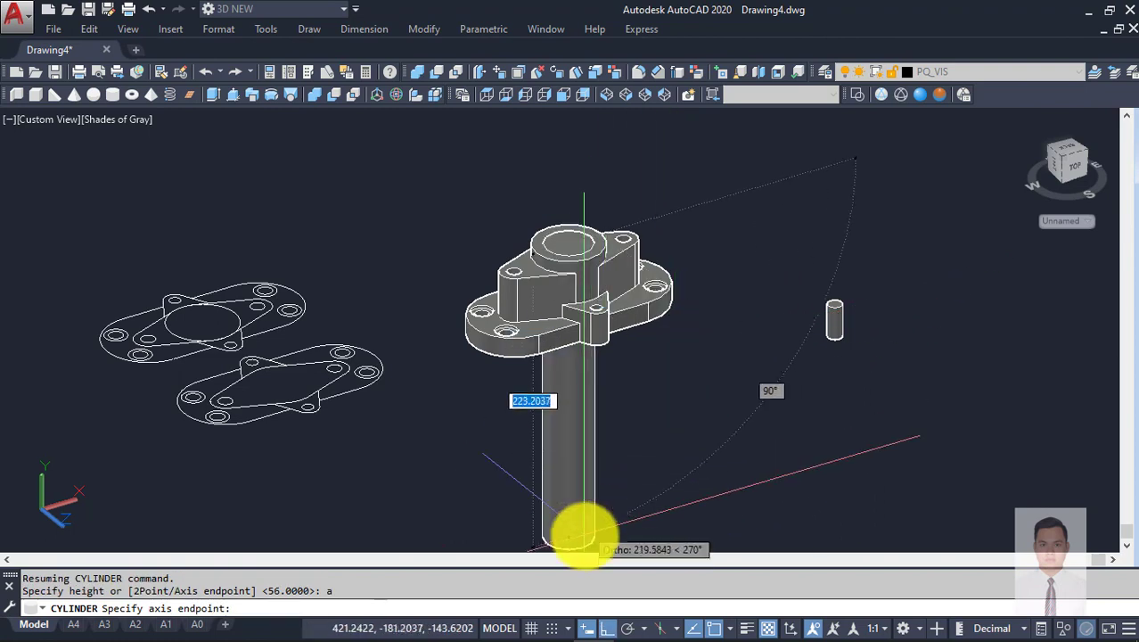
{"action": "left_click", "coordinate": [581, 488]}
{"action": "middle_click_drag", "start_coordinate": [647, 384], "coordinate": [648, 417]}
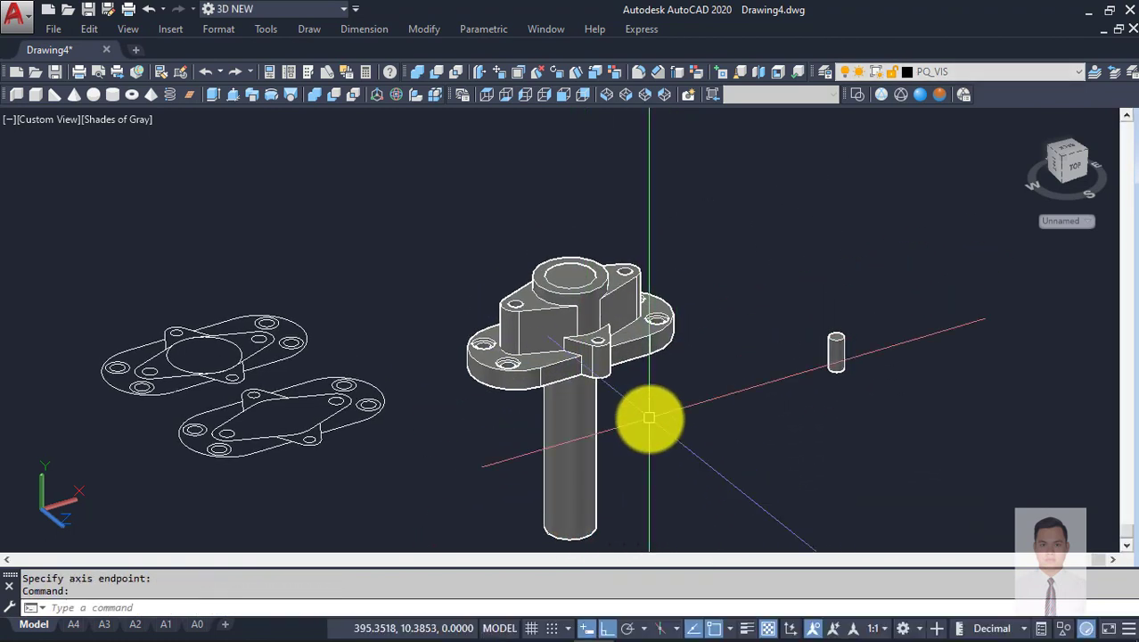
Step: Subtract the tall cylinder from the flange to cut the Ø34 through bore
{"action": "type", "text": "su"}
{"action": "key", "text": "Return"}
{"action": "left_click", "coordinate": [644, 343]}
{"action": "key", "text": "Return"}
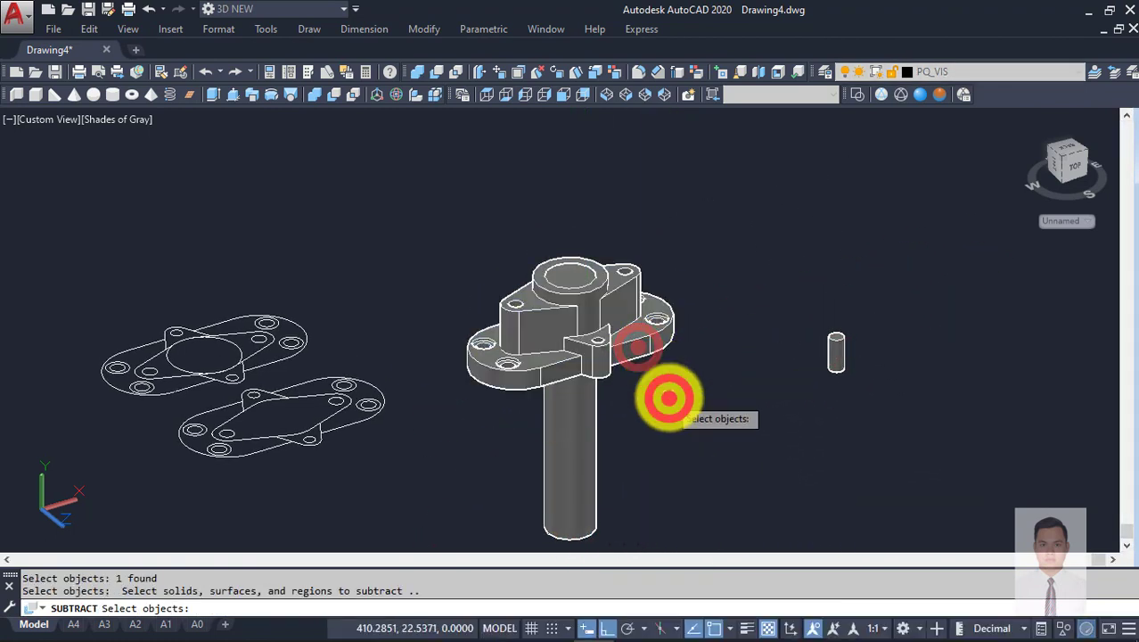
{"action": "left_click", "coordinate": [670, 397]}
{"action": "left_click", "coordinate": [557, 286]}
{"action": "key", "text": "Return"}
{"action": "mouse_move", "coordinate": [556, 286]}
{"action": "middle_mouse_down", "text": "shift"}
{"action": "mouse_move", "coordinate": [628, 369]}
{"action": "mouse_move", "coordinate": [595, 224]}
{"action": "mouse_move", "coordinate": [617, 433]}
{"action": "mouse_move", "coordinate": [593, 448]}
{"action": "mouse_move", "coordinate": [593, 369]}
{"action": "middle_mouse_up", "text": "shift"}
{"action": "scroll", "coordinate": [590, 357], "scroll_direction": "up", "scroll_amount": 3}
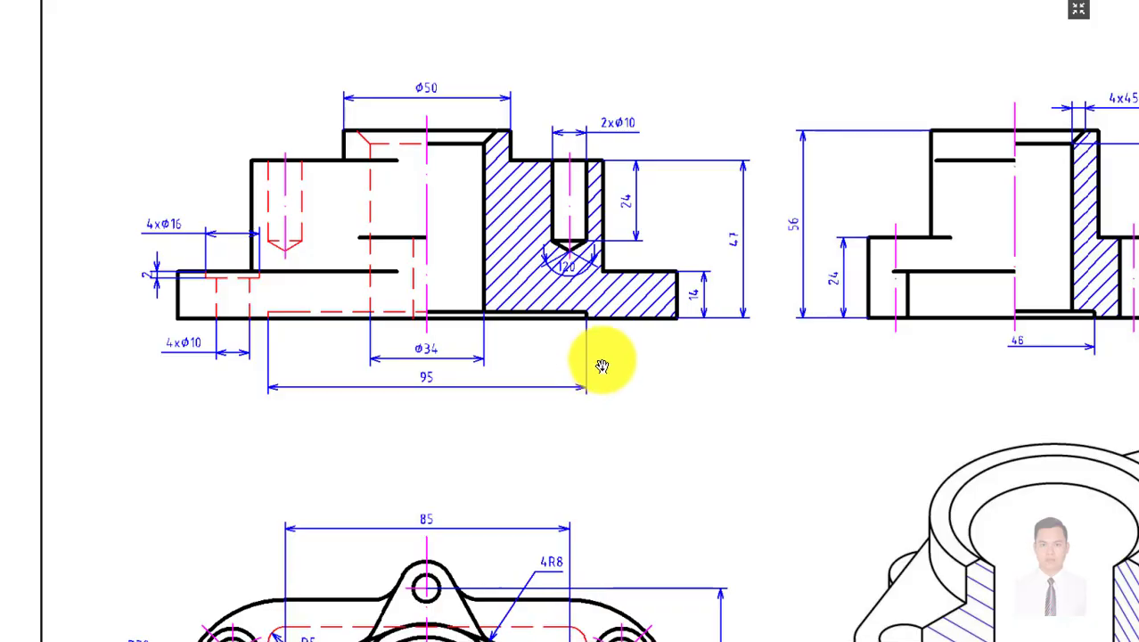
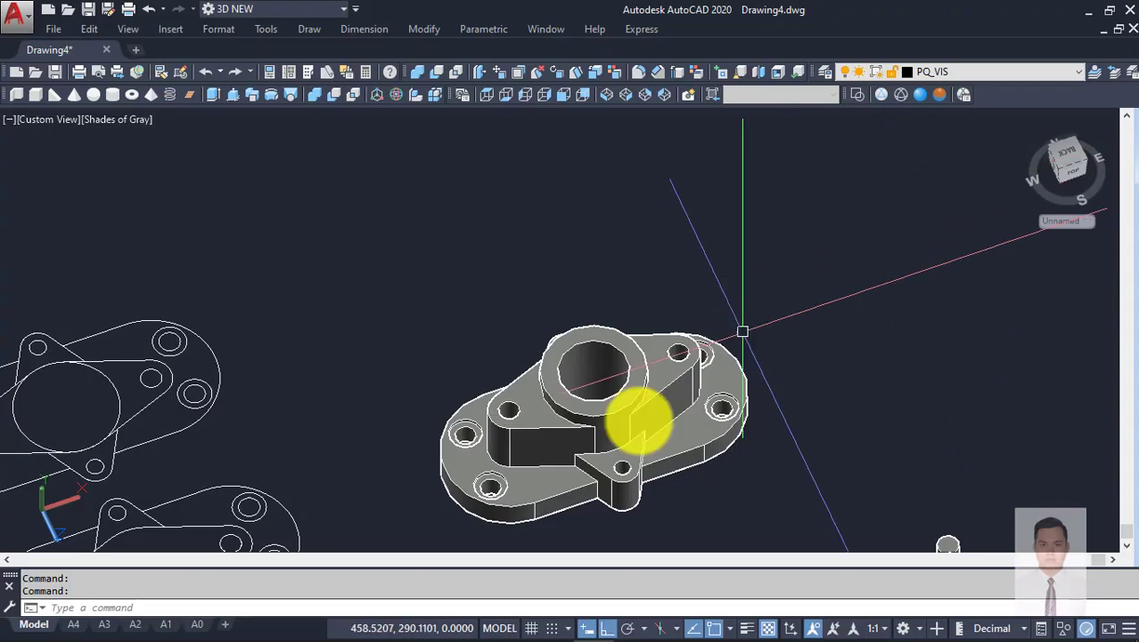
Step: Chamfer the top inner edge of the central bore 4 units on both surfaces
{"action": "scroll", "coordinate": [625, 417], "scroll_direction": "up", "scroll_amount": 3}
{"action": "middle_click_drag", "start_coordinate": [626, 417], "coordinate": [613, 331], "text": "shift"}
{"action": "type", "text": "CHA"}
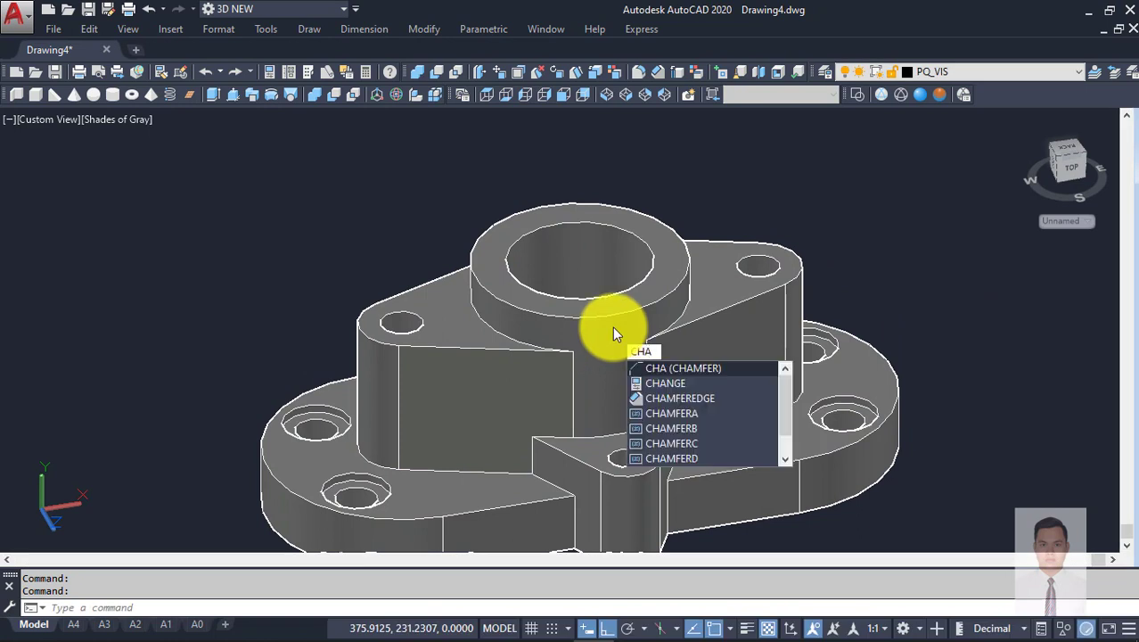
{"action": "key", "text": "Return"}
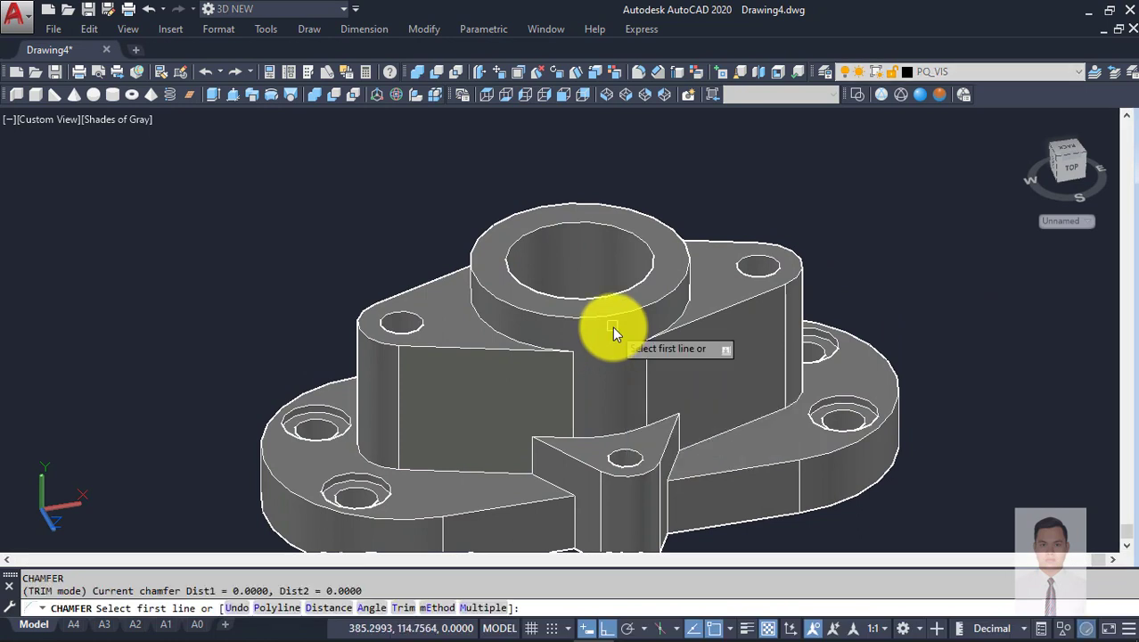
{"action": "left_click", "coordinate": [649, 248]}
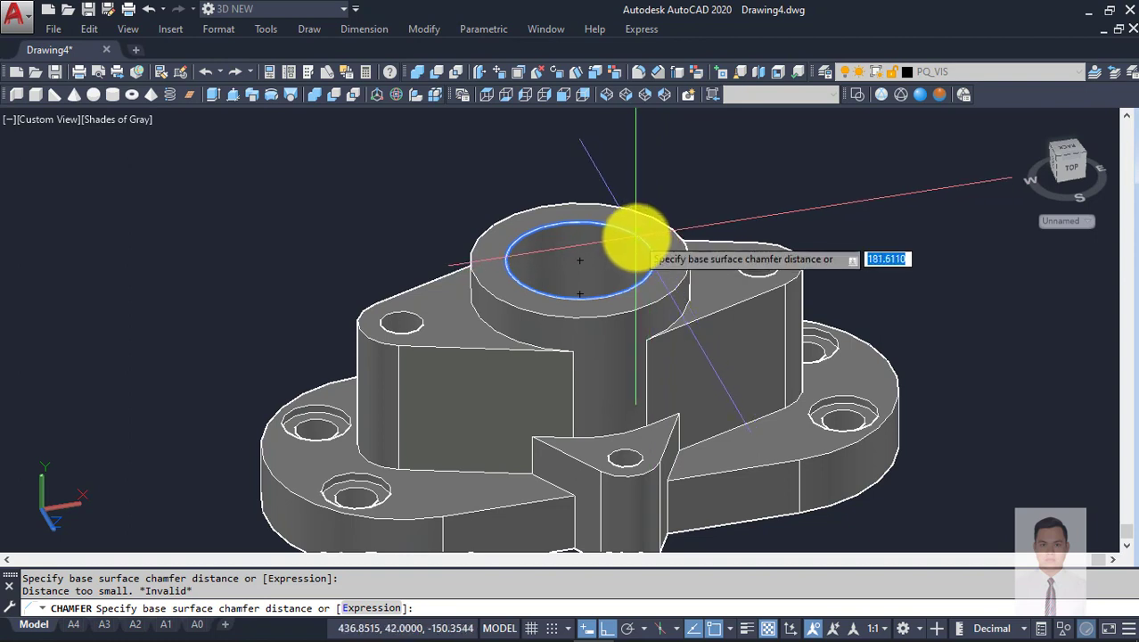
{"action": "key", "text": "Return"}
{"action": "key", "text": "Return"}
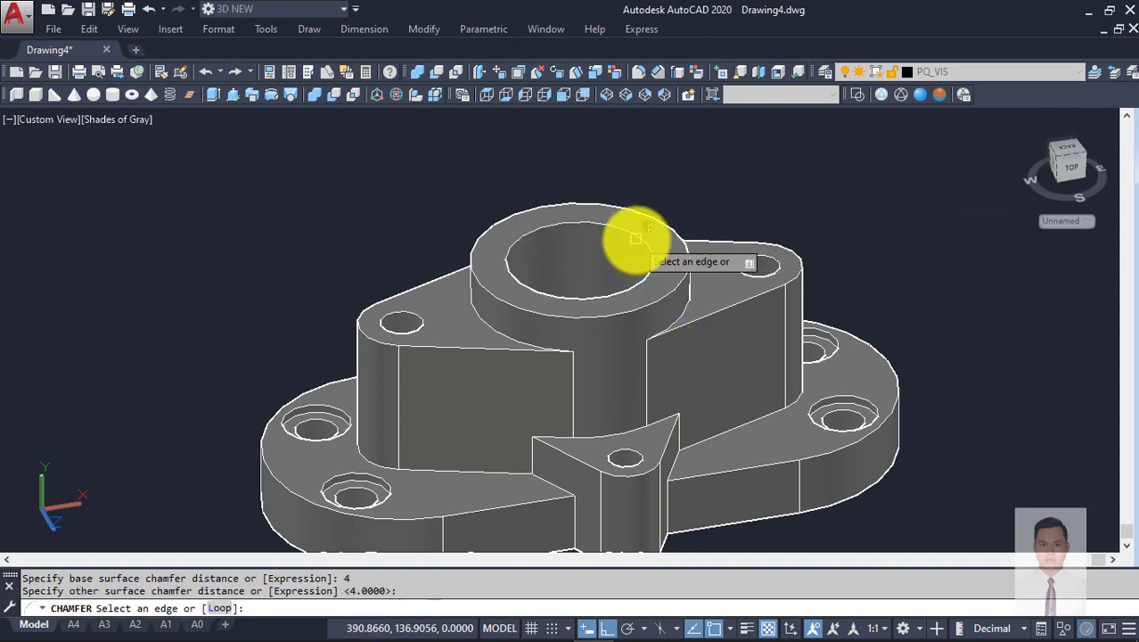
{"action": "left_click", "coordinate": [642, 241]}
{"action": "key", "text": "Return"}
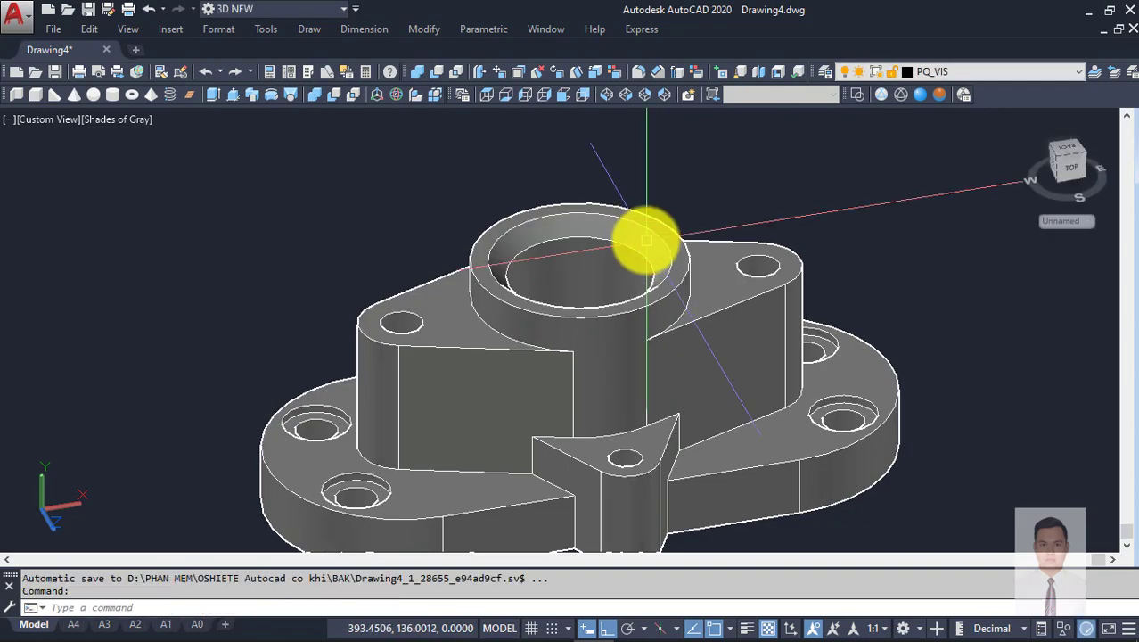
{"action": "mouse_move", "coordinate": [635, 241]}
{"action": "middle_mouse_down", "text": "shift"}
{"action": "mouse_move", "coordinate": [602, 267]}
{"action": "mouse_move", "coordinate": [506, 229]}
{"action": "mouse_move", "coordinate": [593, 275]}
{"action": "mouse_move", "coordinate": [644, 262]}
{"action": "mouse_move", "coordinate": [622, 301]}
{"action": "middle_mouse_up", "text": "shift"}
{"action": "scroll", "coordinate": [622, 301], "scroll_direction": "down", "scroll_amount": 3}
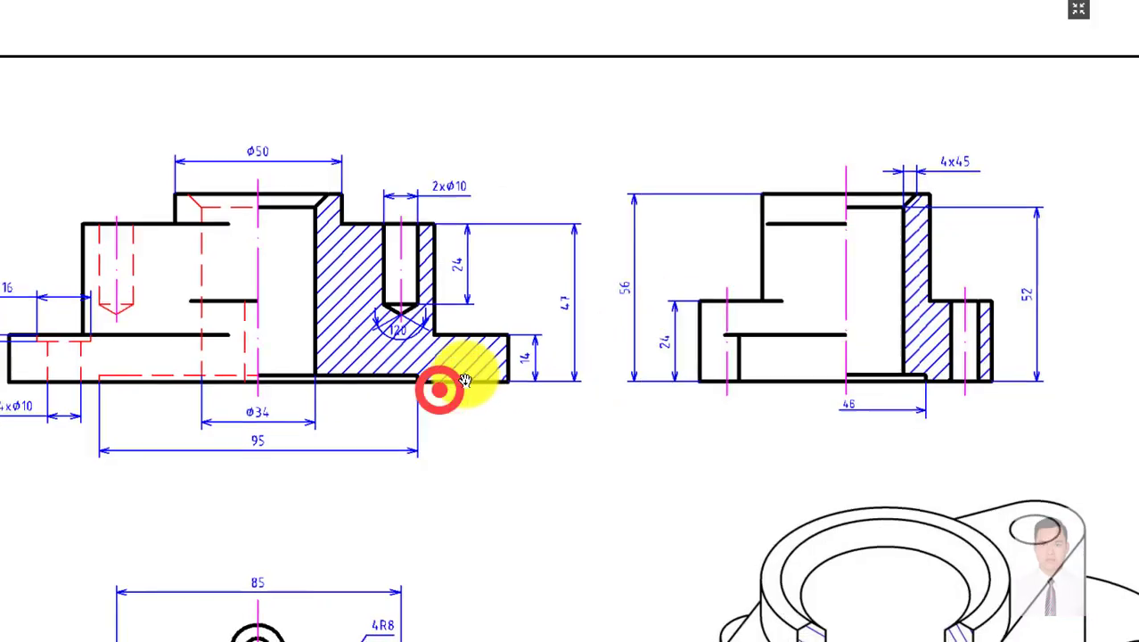
{"action": "left_click_drag", "start_coordinate": [445, 381], "coordinate": [617, 262]}
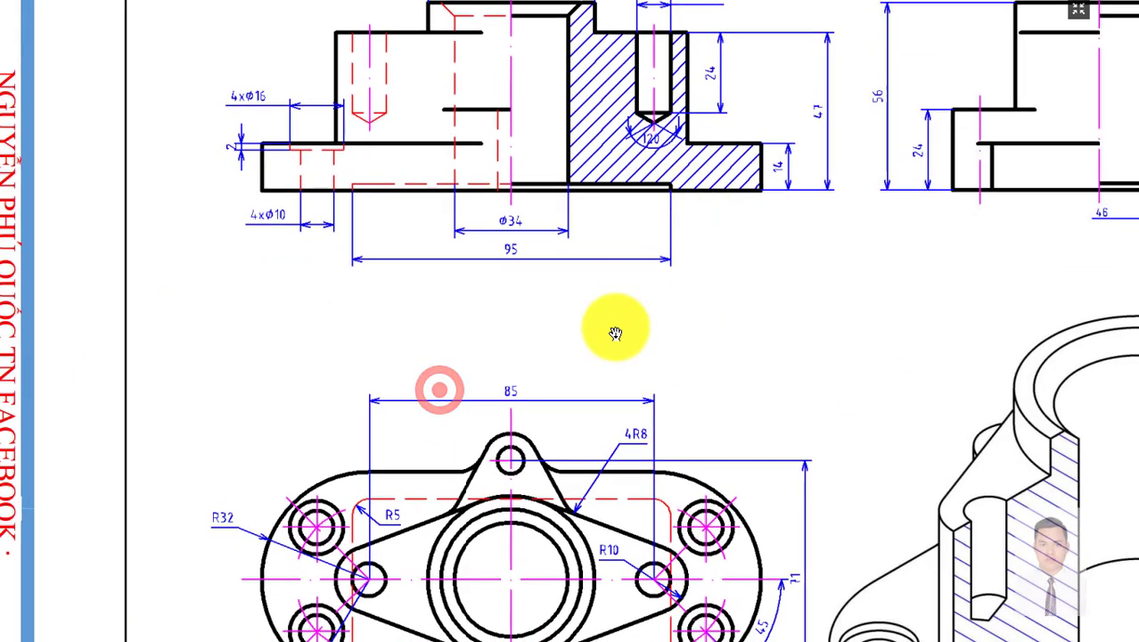
{"action": "left_click_drag", "start_coordinate": [401, 368], "coordinate": [407, 394]}
{"action": "left_click_drag", "start_coordinate": [399, 214], "coordinate": [394, 259]}
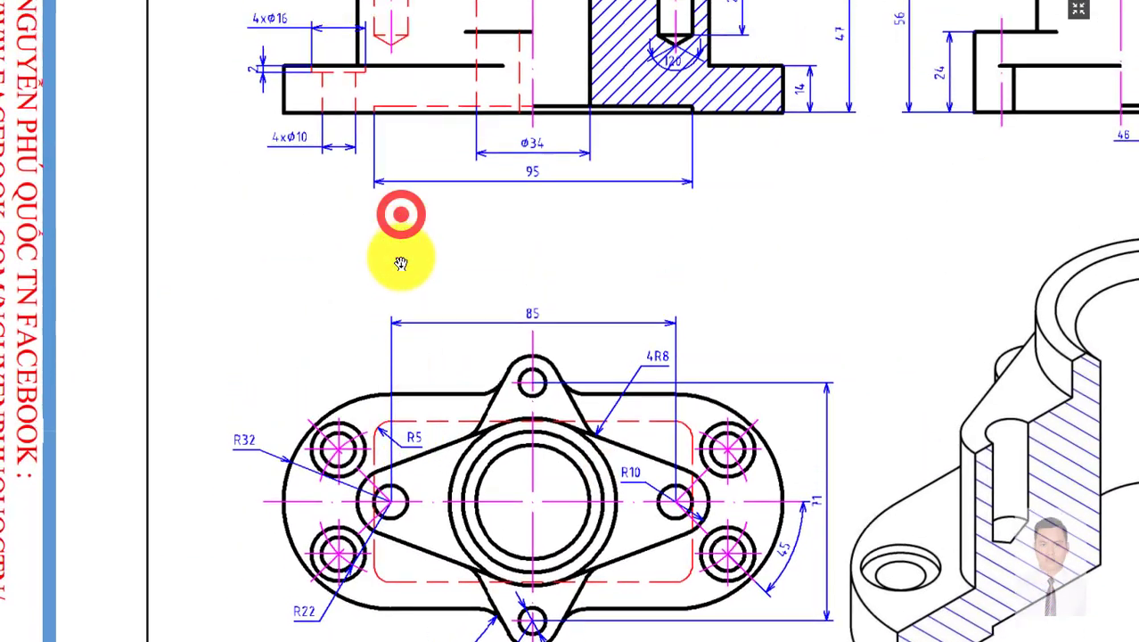
{"action": "mouse_move", "coordinate": [432, 409]}
{"action": "left_mouse_down"}
{"action": "mouse_move", "coordinate": [382, 274]}
{"action": "mouse_move", "coordinate": [404, 180]}
{"action": "left_mouse_up"}
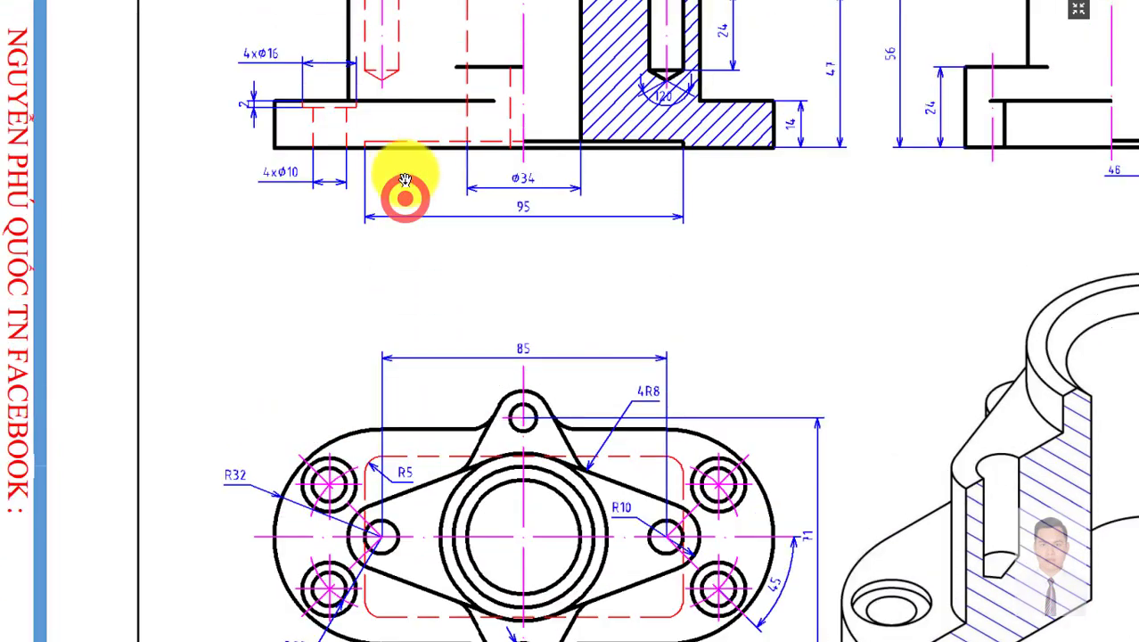
{"action": "mouse_move", "coordinate": [400, 440]}
{"action": "left_mouse_down"}
{"action": "mouse_move", "coordinate": [453, 458]}
{"action": "mouse_move", "coordinate": [509, 428]}
{"action": "left_mouse_up"}
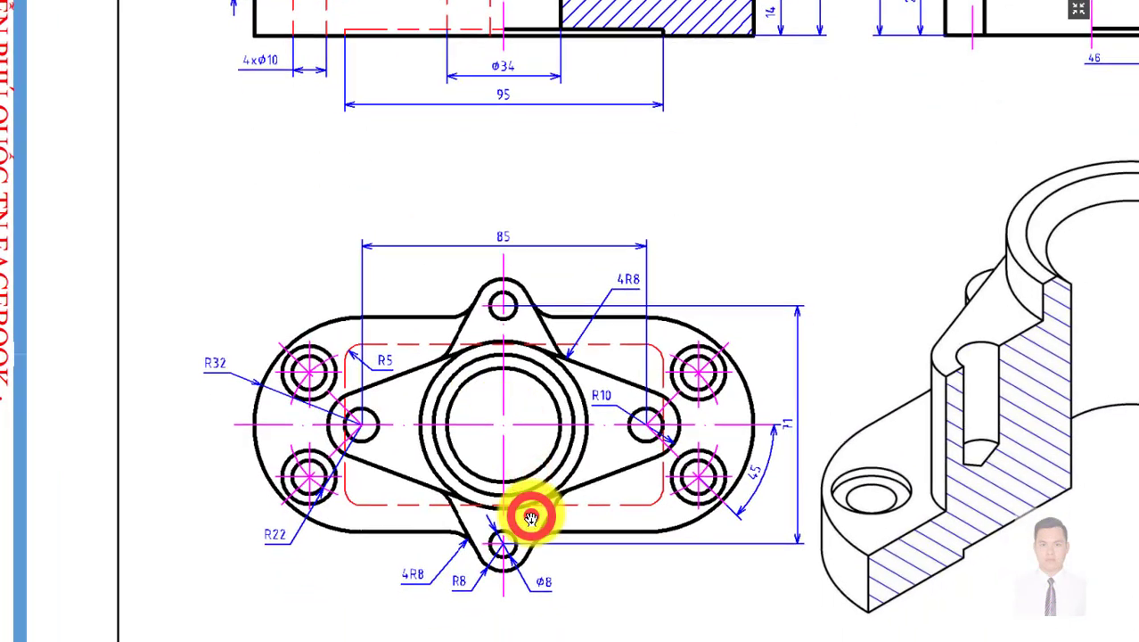
{"action": "left_click_drag", "start_coordinate": [531, 515], "coordinate": [438, 318]}
{"action": "left_click_drag", "start_coordinate": [622, 451], "coordinate": [602, 377]}
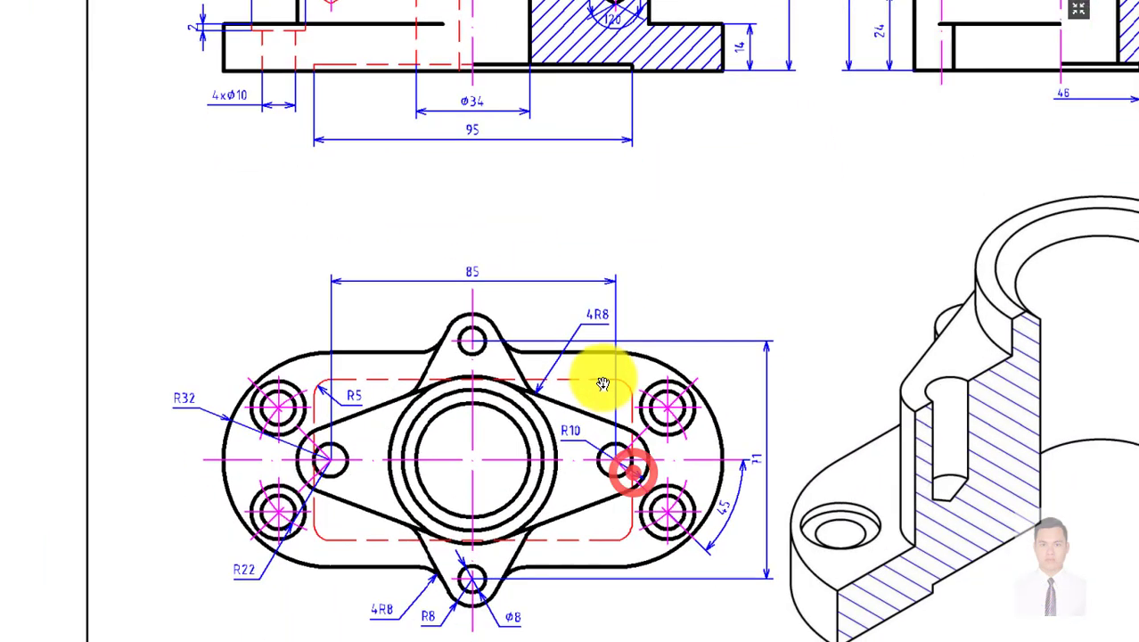
{"action": "left_click_drag", "start_coordinate": [684, 279], "coordinate": [628, 439]}
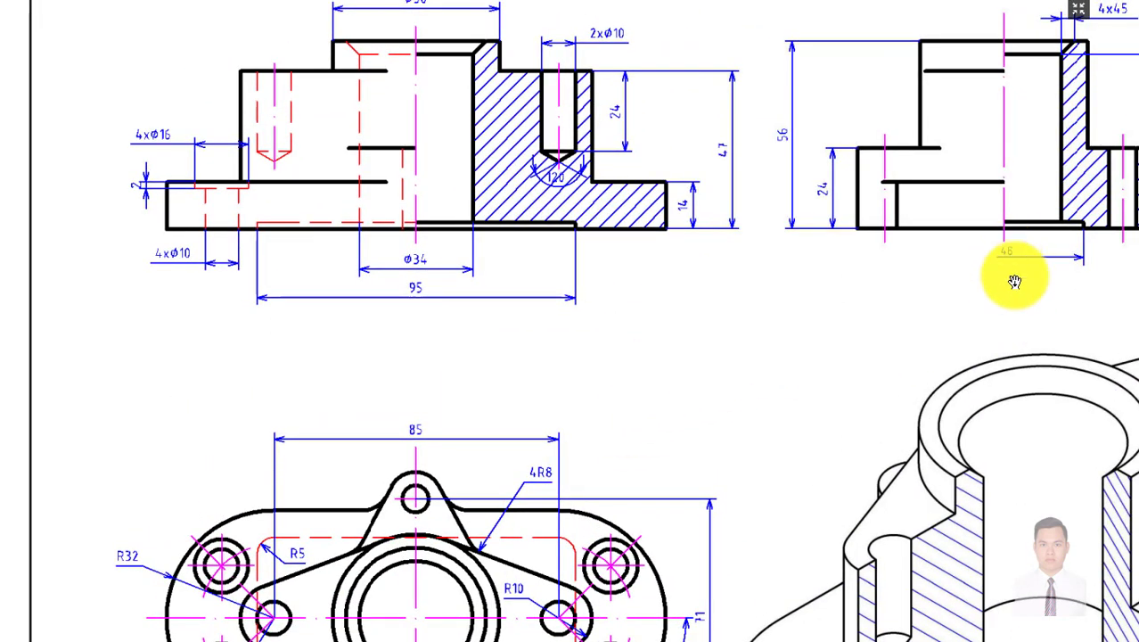
{"action": "scroll", "coordinate": [1014, 282], "scroll_direction": "up", "scroll_amount": 2}
{"action": "scroll", "coordinate": [885, 270], "scroll_direction": "down", "scroll_amount": 2}
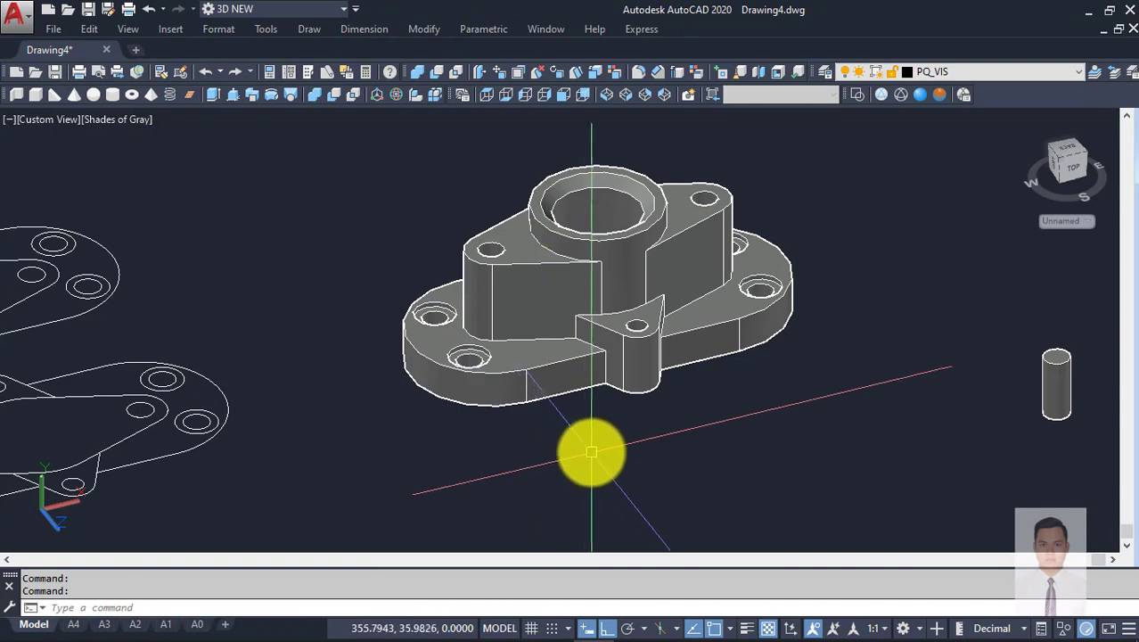
Step: From the top view, draw a 95 by 46 rectangle with 5-unit filleted corners
{"action": "middle_click_drag", "start_coordinate": [792, 444], "coordinate": [574, 428]}
{"action": "type", "text": "rec"}
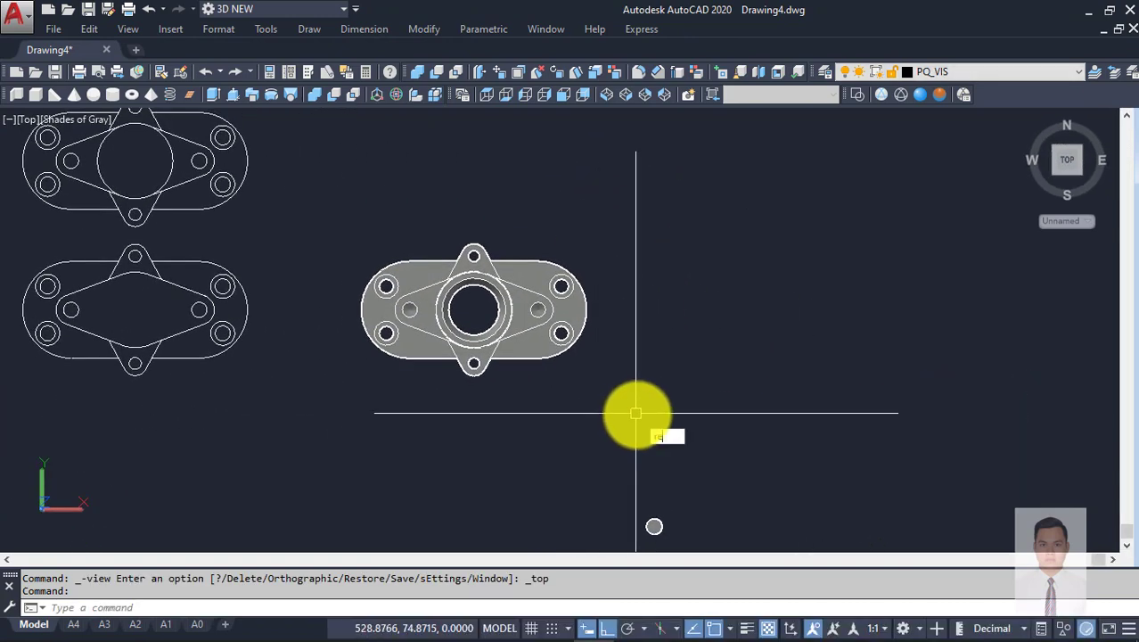
{"action": "key", "text": "Return"}
{"action": "left_click", "coordinate": [655, 445]}
{"action": "key", "text": "Escape"}
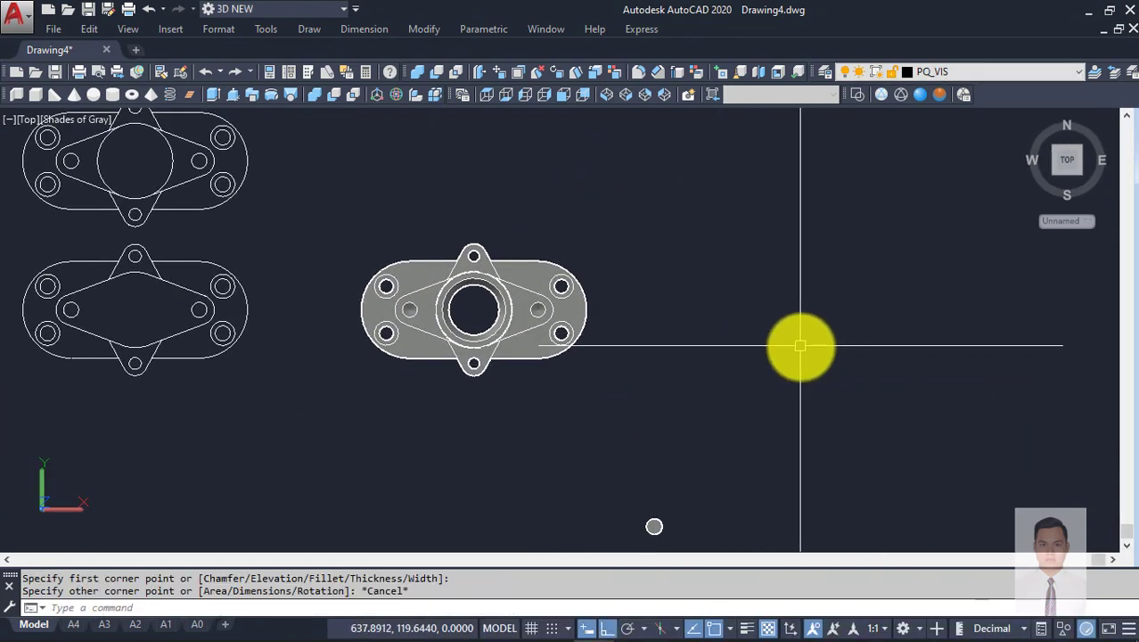
{"action": "type", "text": "rec"}
{"action": "key", "text": "Return"}
{"action": "type", "text": "f"}
{"action": "key", "text": "Return"}
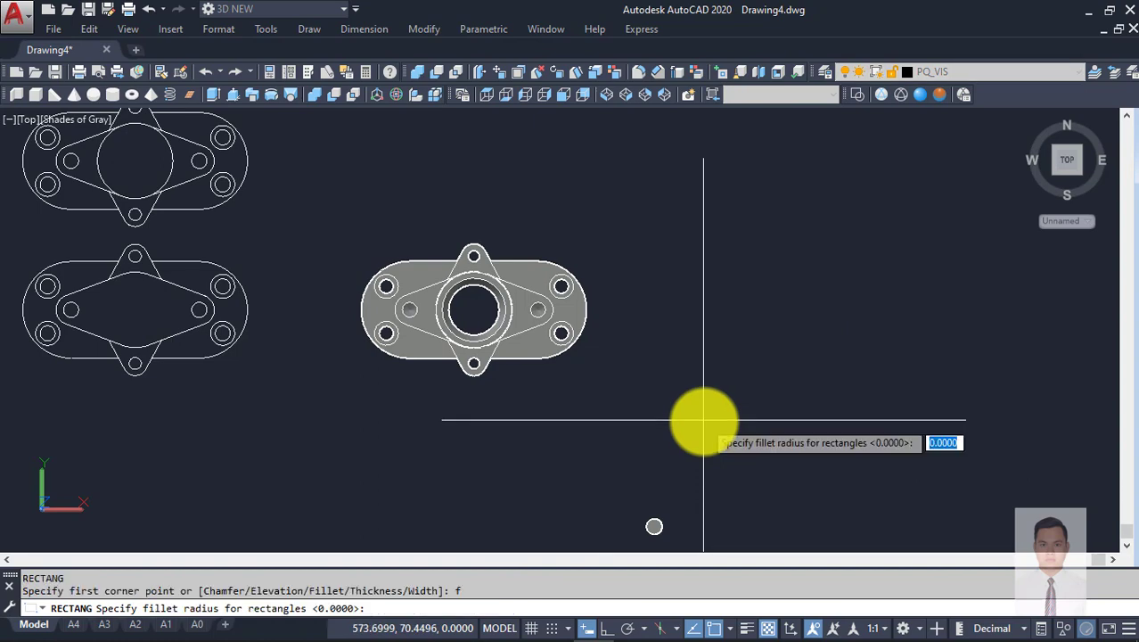
{"action": "key", "text": "Return"}
{"action": "left_click", "coordinate": [656, 435]}
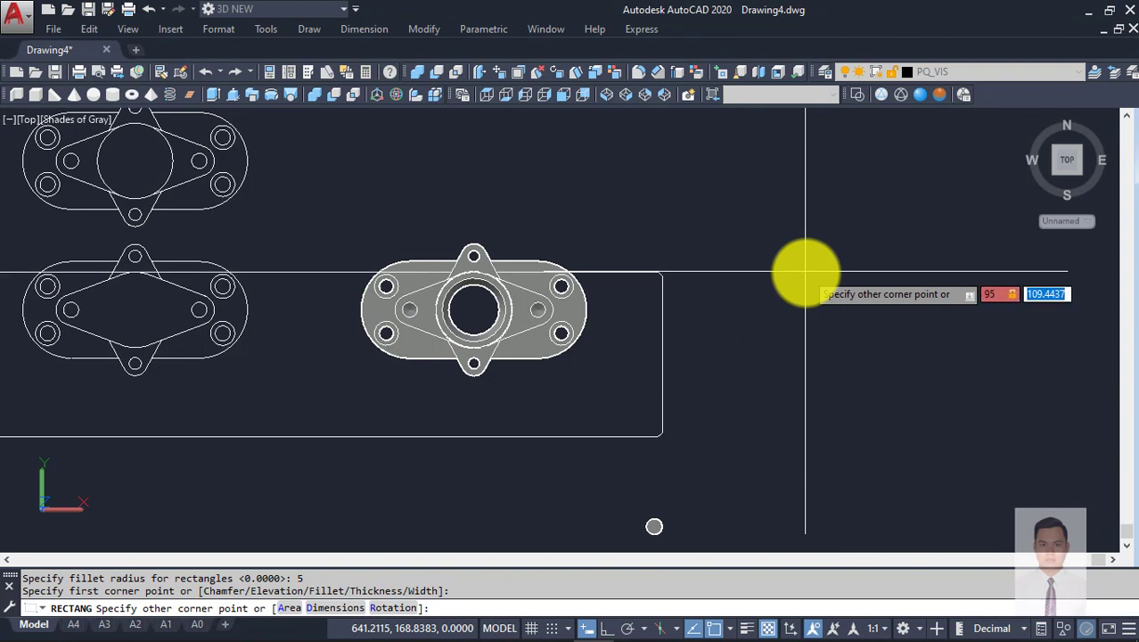
{"action": "key", "text": "Return"}
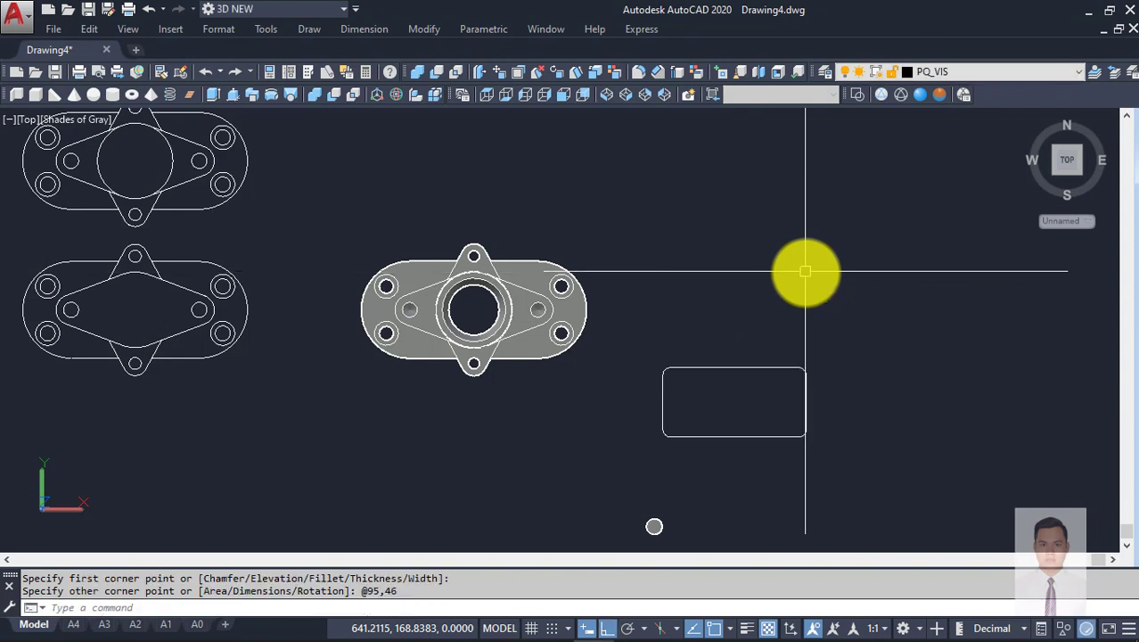
Step: Move the rounded rectangle onto the lower base outline
{"action": "middle_click_drag", "start_coordinate": [682, 407], "coordinate": [717, 388]}
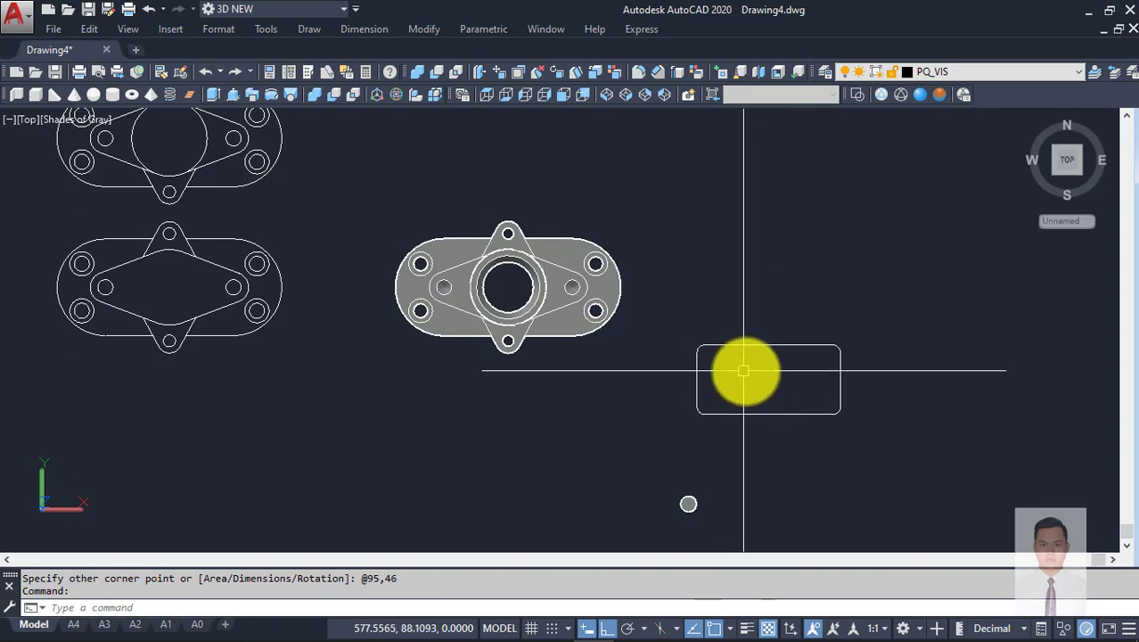
{"action": "left_click", "coordinate": [742, 369]}
{"action": "left_click", "coordinate": [712, 305]}
{"action": "type", "text": "m"}
{"action": "key", "text": "Return"}
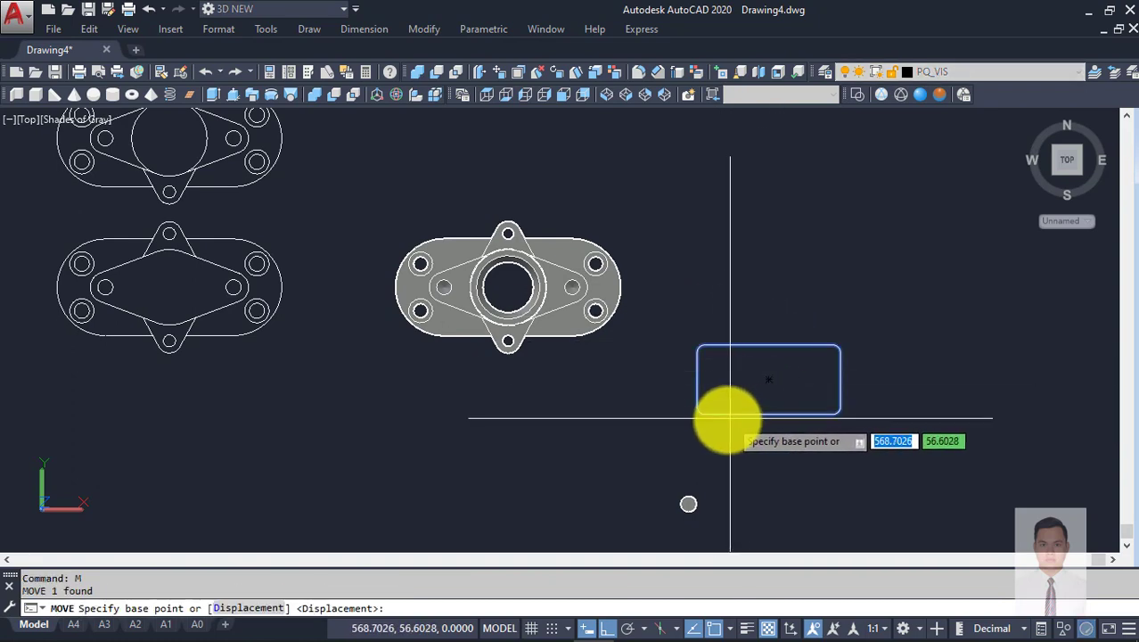
{"action": "middle_click_drag", "start_coordinate": [725, 392], "coordinate": [676, 227], "text": "shift"}
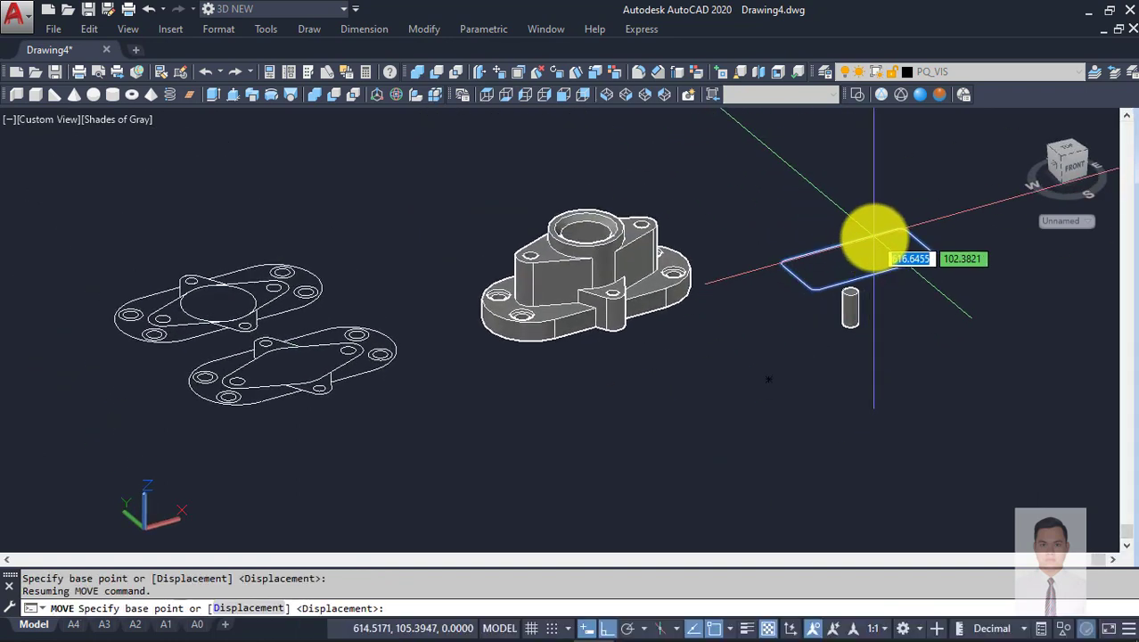
{"action": "left_click", "coordinate": [857, 262]}
{"action": "scroll", "coordinate": [305, 360], "scroll_direction": "up", "scroll_amount": 3}
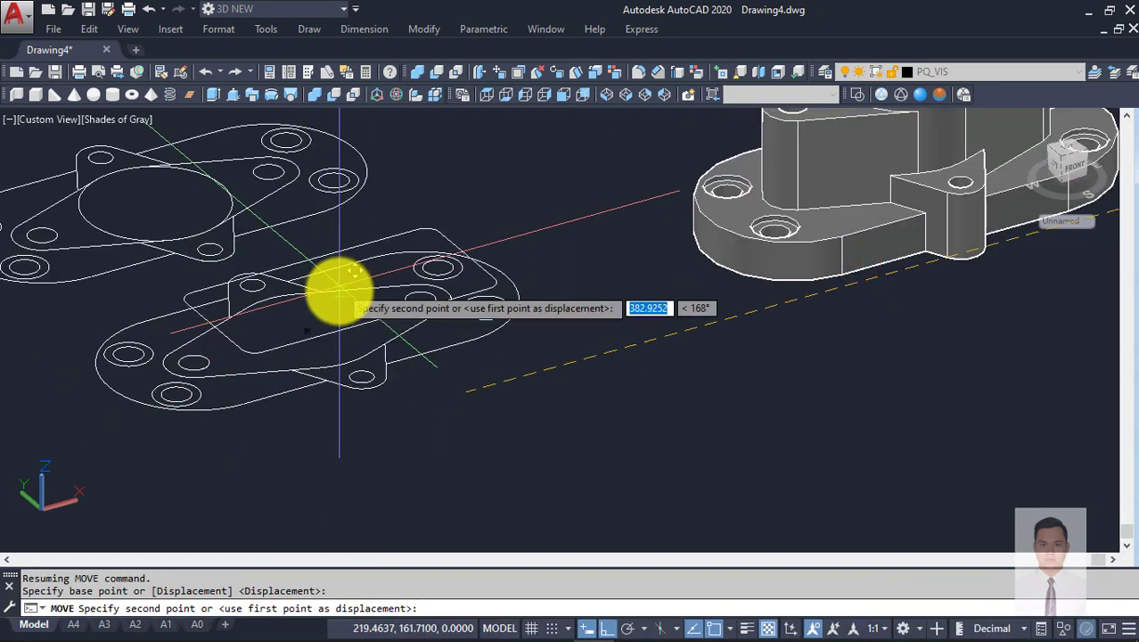
{"action": "left_click", "coordinate": [311, 330]}
{"action": "key", "text": "Escape"}
Step: Select the moved rectangle and switch the visual style to 2D Wireframe
{"action": "middle_click_drag", "start_coordinate": [363, 419], "coordinate": [517, 438]}
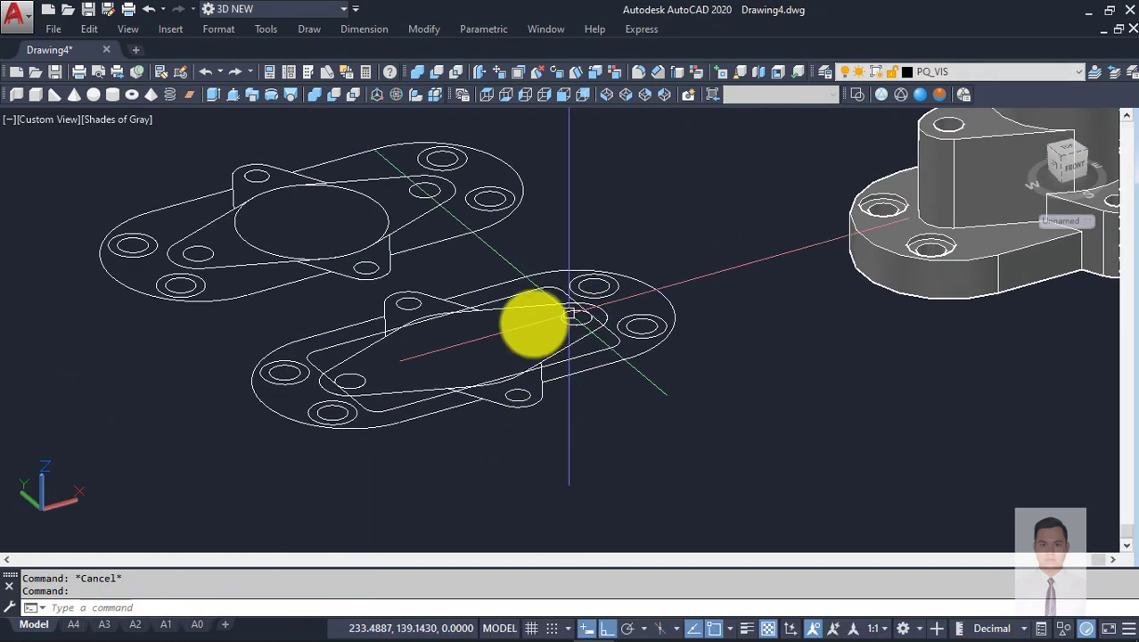
{"action": "left_click", "coordinate": [379, 407]}
{"action": "middle_click_drag", "start_coordinate": [379, 407], "coordinate": [637, 459], "text": "shift"}
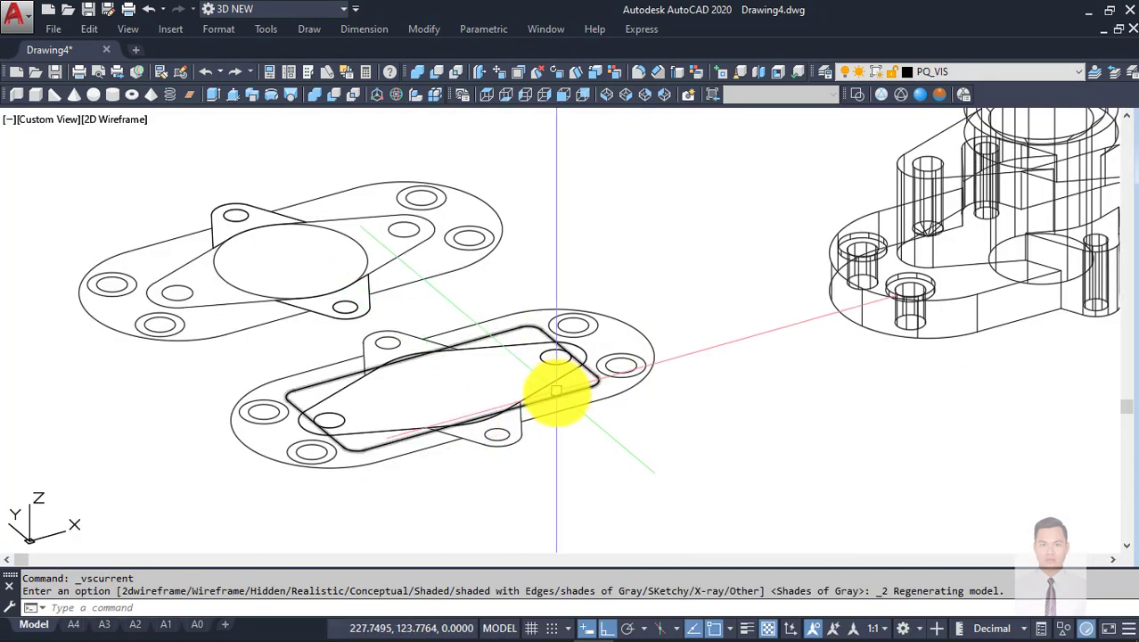
{"action": "left_click", "coordinate": [559, 396]}
Step: Copy the rectangle from the outline's edge midpoint to the matching point on the solid
{"action": "key", "text": "Return"}
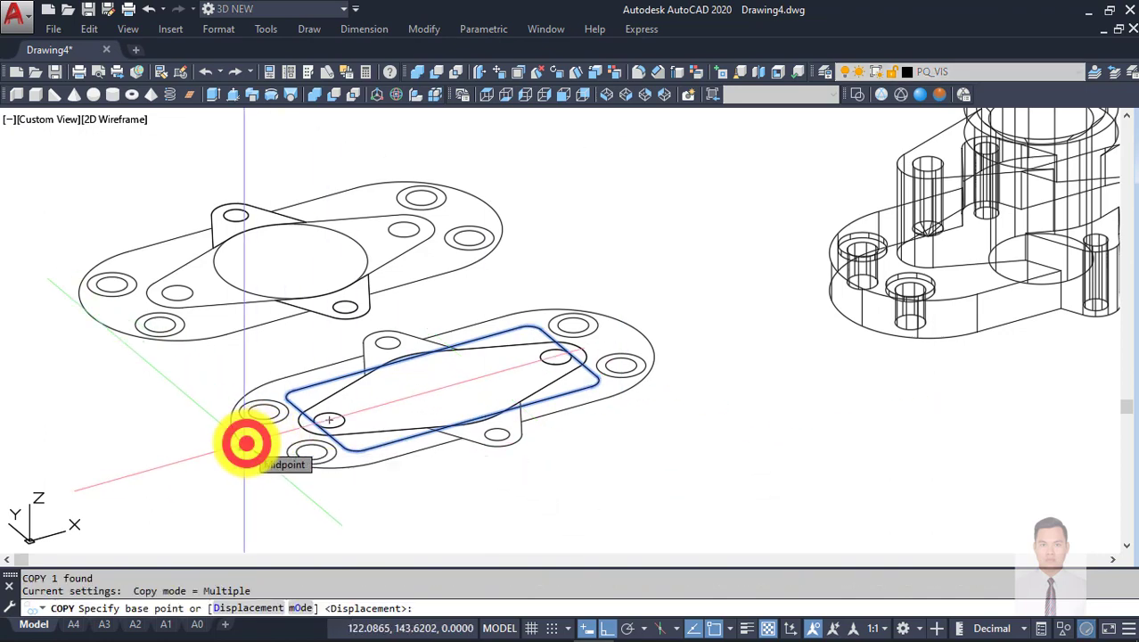
{"action": "left_click", "coordinate": [246, 442]}
{"action": "scroll", "coordinate": [750, 390], "scroll_direction": "up", "scroll_amount": 2}
{"action": "scroll", "coordinate": [750, 399], "scroll_direction": "up", "scroll_amount": 3}
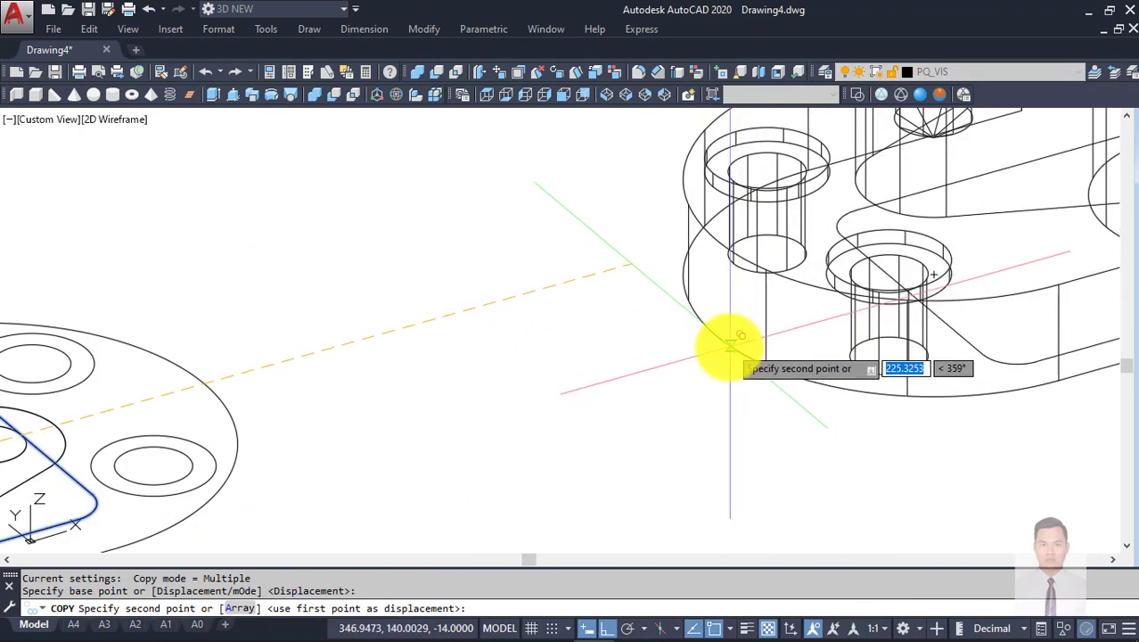
{"action": "left_click", "coordinate": [787, 336]}
{"action": "scroll", "coordinate": [829, 446], "scroll_direction": "down", "scroll_amount": 3}
{"action": "key", "text": "Escape"}
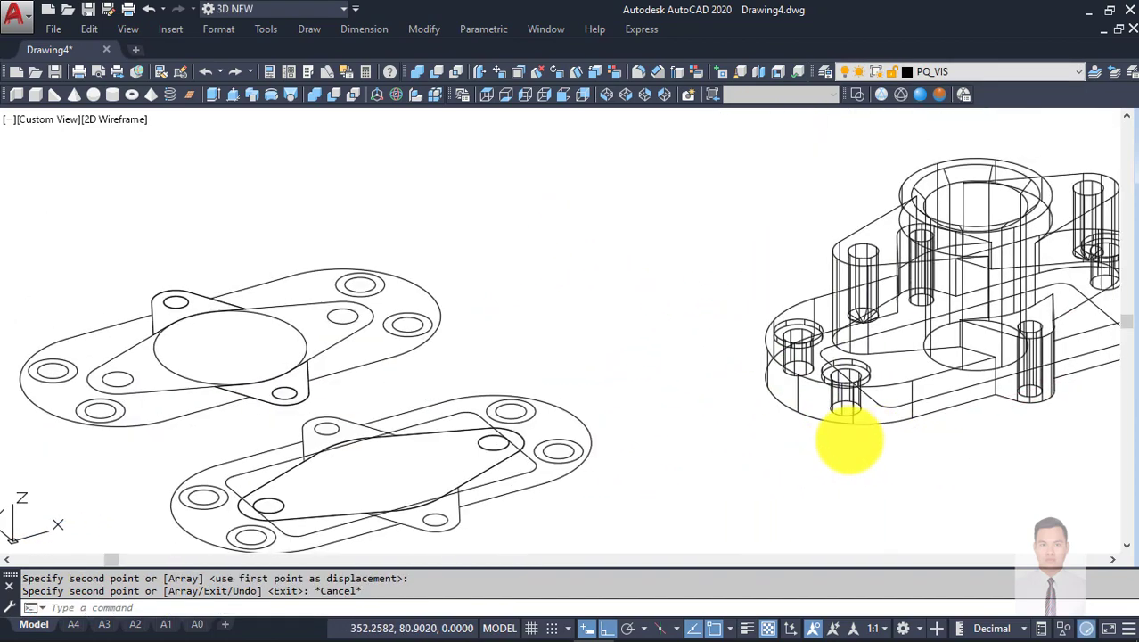
{"action": "middle_click_drag", "start_coordinate": [1079, 401], "coordinate": [796, 399]}
{"action": "scroll", "coordinate": [801, 415], "scroll_direction": "up", "scroll_amount": 3}
Step: Extrude the copied rounded rectangle 2 units to make the slot solid
{"action": "type", "text": "t"}
{"action": "key", "text": "Return"}
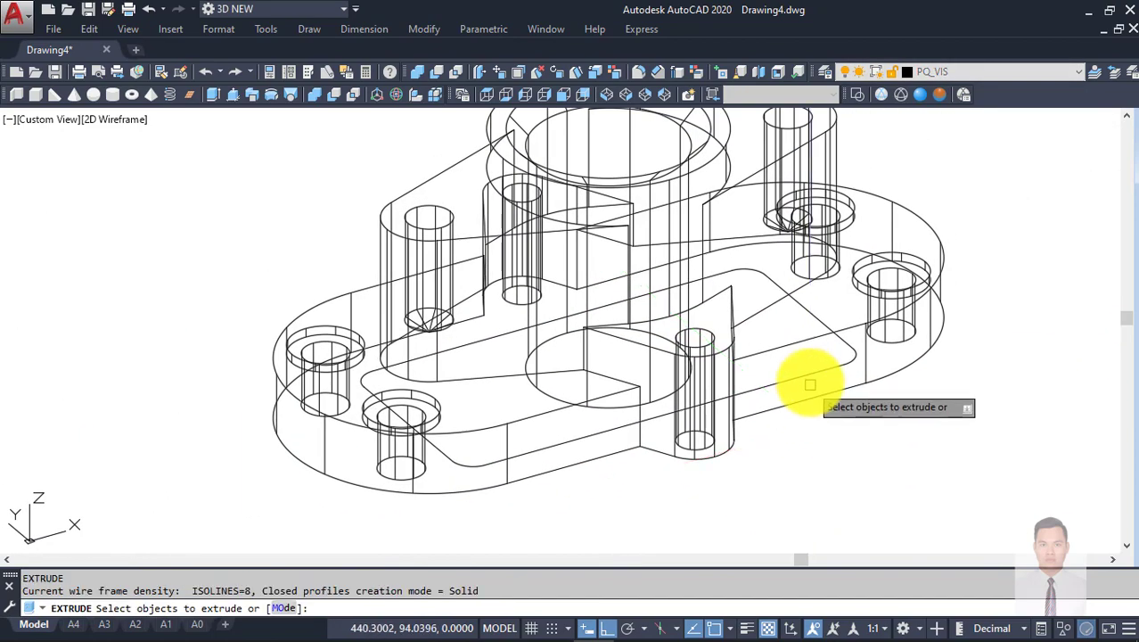
{"action": "left_click", "coordinate": [807, 388]}
{"action": "key", "text": "Return"}
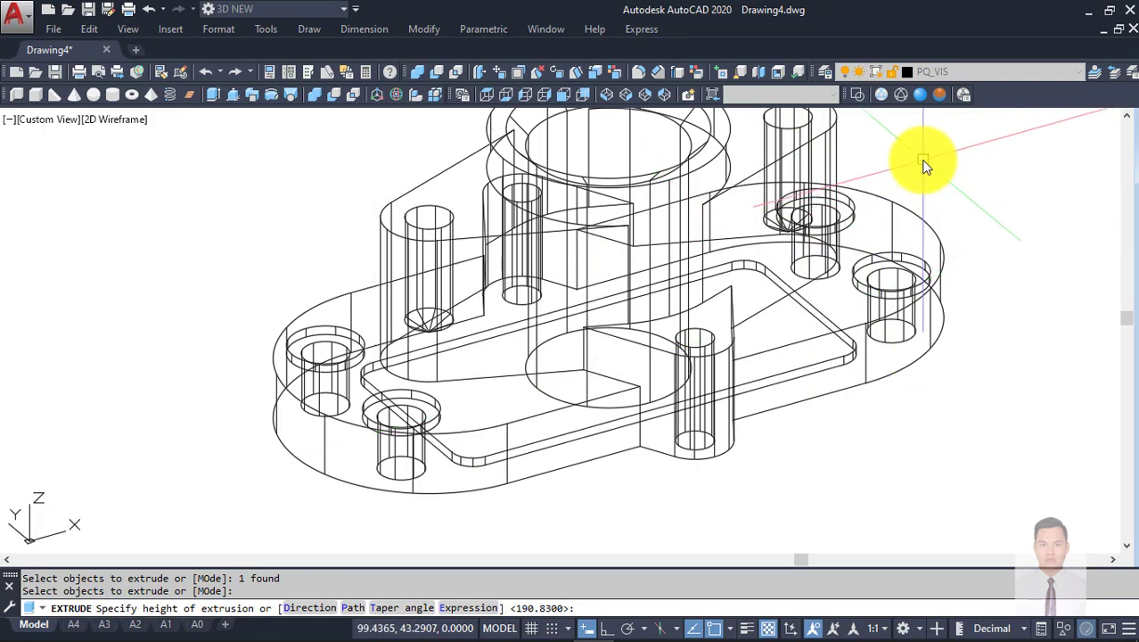
{"action": "type", "text": "2"}
{"action": "key", "text": "Return"}
{"action": "mouse_move", "coordinate": [908, 483]}
{"action": "middle_mouse_down", "text": "shift"}
{"action": "mouse_move", "coordinate": [847, 458]}
{"action": "mouse_move", "coordinate": [845, 421]}
{"action": "mouse_move", "coordinate": [839, 437]}
{"action": "mouse_move", "coordinate": [854, 460]}
{"action": "middle_mouse_up", "text": "shift"}
Step: Subtract the slot solid from the base, then check the reference drawing in Foxit
{"action": "key", "text": "Return"}
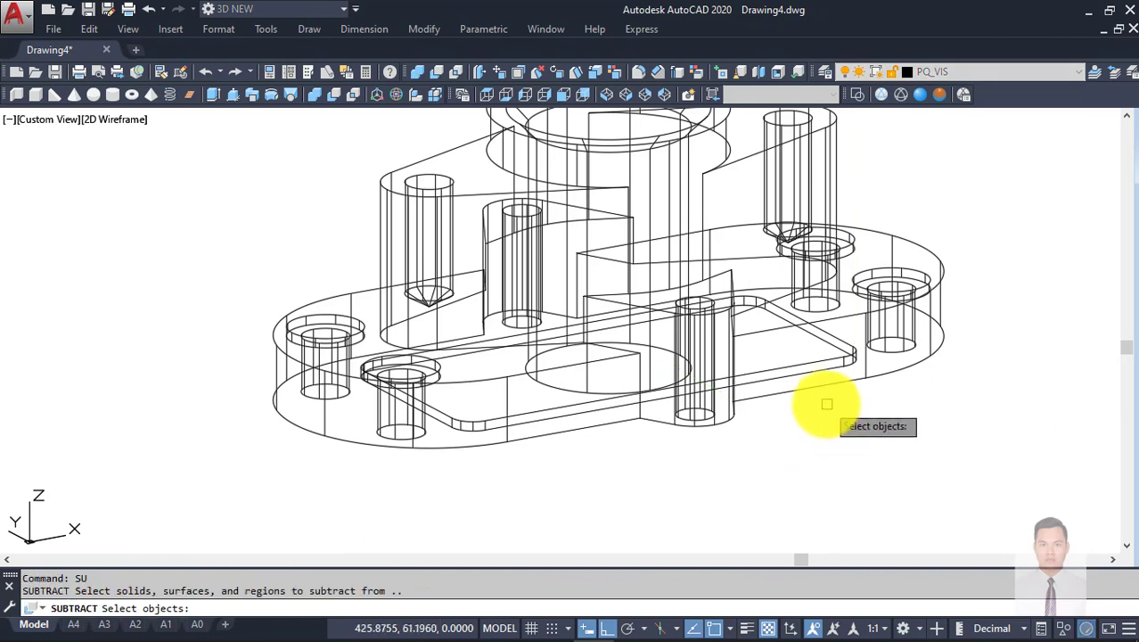
{"action": "left_click", "coordinate": [819, 376]}
{"action": "key", "text": "Return"}
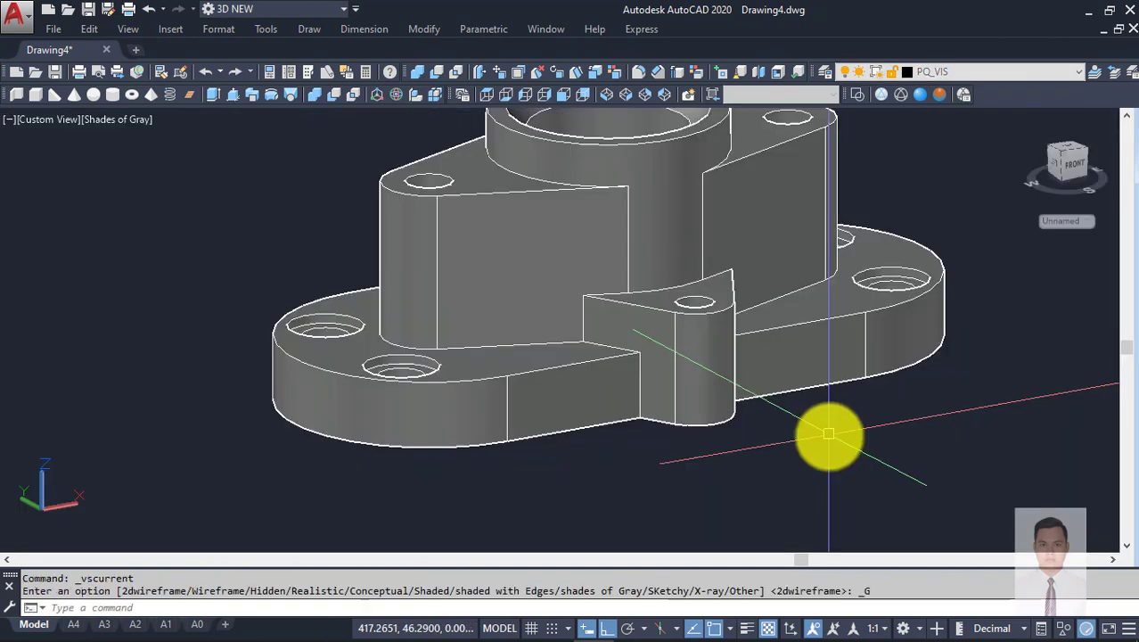
{"action": "mouse_move", "coordinate": [837, 432]}
{"action": "middle_mouse_down", "text": "shift"}
{"action": "mouse_move", "coordinate": [808, 433]}
{"action": "mouse_move", "coordinate": [814, 381]}
{"action": "mouse_move", "coordinate": [770, 496]}
{"action": "mouse_move", "coordinate": [826, 287]}
{"action": "mouse_move", "coordinate": [564, 437]}
{"action": "mouse_move", "coordinate": [648, 399]}
{"action": "middle_mouse_up", "text": "shift"}
{"action": "scroll", "coordinate": [813, 382], "scroll_direction": "up", "scroll_amount": 3}
{"action": "scroll", "coordinate": [770, 376], "scroll_direction": "down", "scroll_amount": 4}
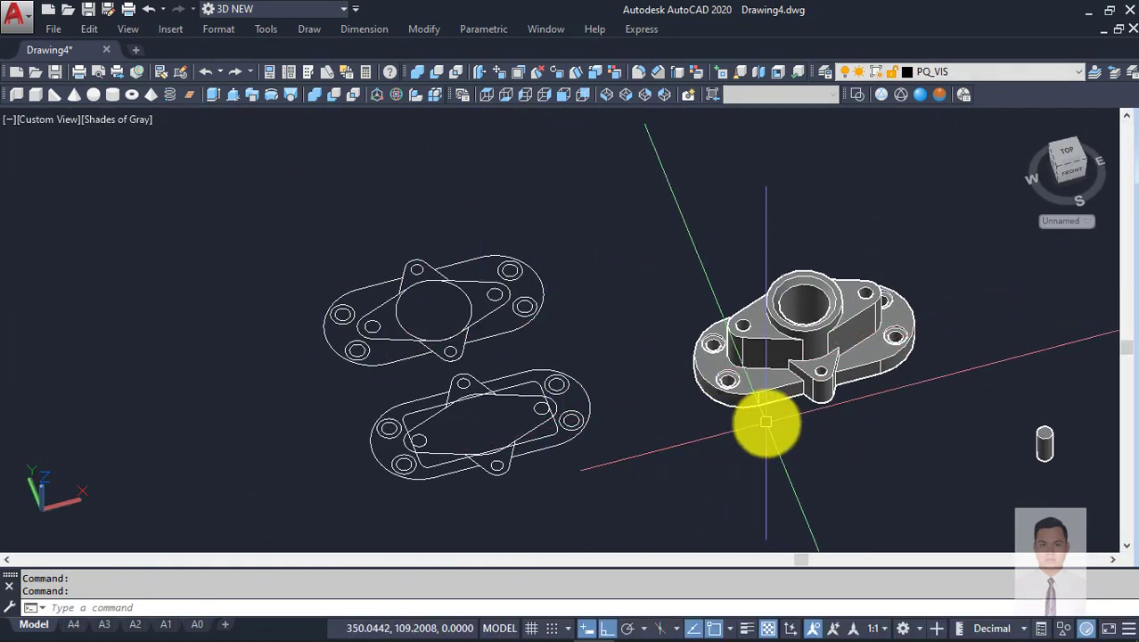
{"action": "key", "text": "alt+Tab"}
{"action": "mouse_move", "coordinate": [548, 417]}
{"action": "left_mouse_down"}
{"action": "mouse_move", "coordinate": [543, 374]}
{"action": "mouse_move", "coordinate": [580, 318]}
{"action": "left_mouse_up"}
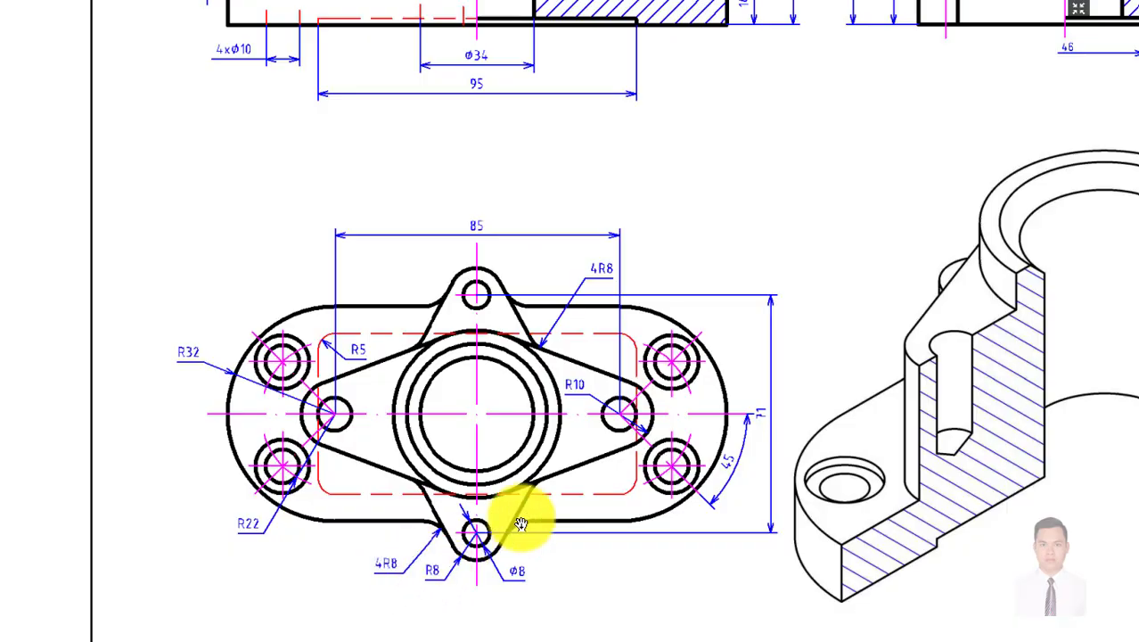
Step: Erase the stray object and the two leftover flat outlines
{"action": "key", "text": "alt+Tab"}
{"action": "middle_click_drag", "start_coordinate": [844, 409], "coordinate": [821, 367], "text": "shift"}
{"action": "scroll", "coordinate": [729, 436], "scroll_direction": "up", "scroll_amount": 5}
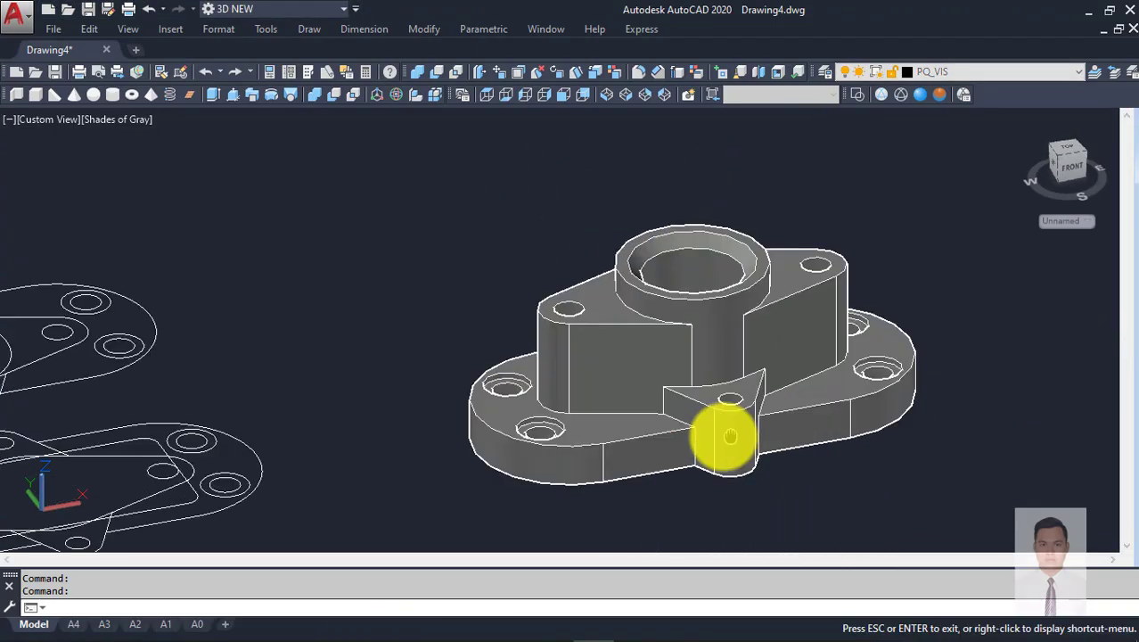
{"action": "key", "text": "Escape"}
{"action": "scroll", "coordinate": [778, 428], "scroll_direction": "down", "scroll_amount": 5}
{"action": "left_click", "coordinate": [960, 471]}
{"action": "left_click", "coordinate": [910, 389]}
{"action": "type", "text": "E"}
{"action": "key", "text": "Return"}
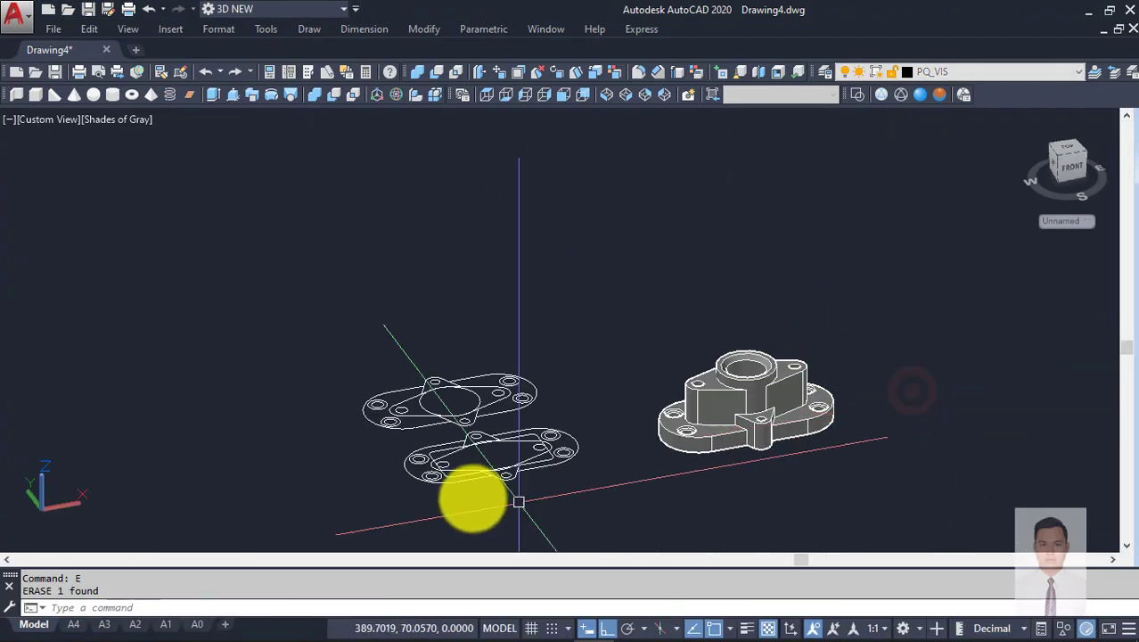
{"action": "left_click", "coordinate": [259, 329]}
{"action": "left_click", "coordinate": [598, 522]}
{"action": "type", "text": "E"}
{"action": "key", "text": "Return"}
{"action": "scroll", "coordinate": [780, 469], "scroll_direction": "up", "scroll_amount": 3}
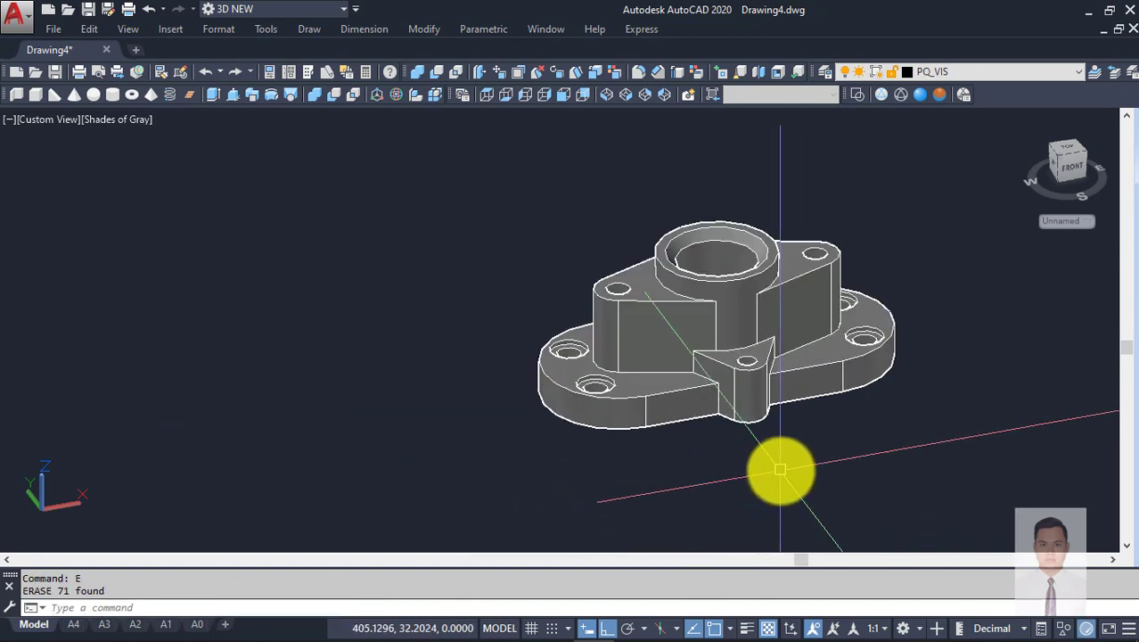
{"action": "middle_click_drag", "start_coordinate": [780, 470], "coordinate": [630, 475]}
{"action": "scroll", "coordinate": [656, 499], "scroll_direction": "up", "scroll_amount": 2}
Step: Fillet the eight lug edges of the base with radius 8
{"action": "type", "text": "f"}
{"action": "key", "text": "Return"}
{"action": "type", "text": "r"}
{"action": "key", "text": "Return"}
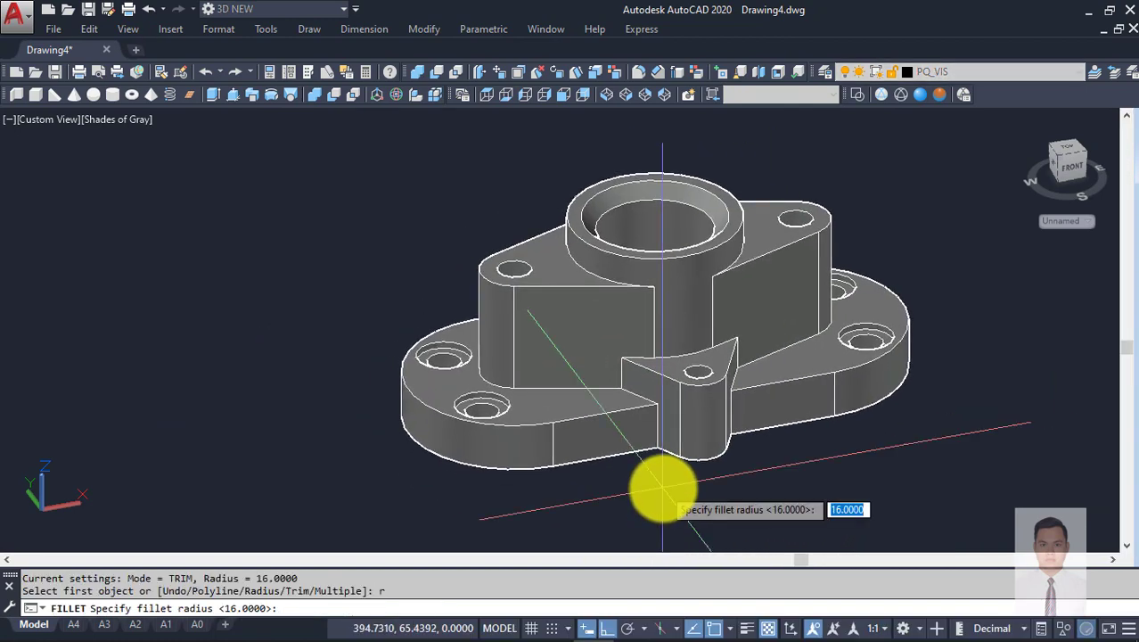
{"action": "type", "text": "8"}
{"action": "key", "text": "Return"}
{"action": "scroll", "coordinate": [660, 446], "scroll_direction": "up", "scroll_amount": 2}
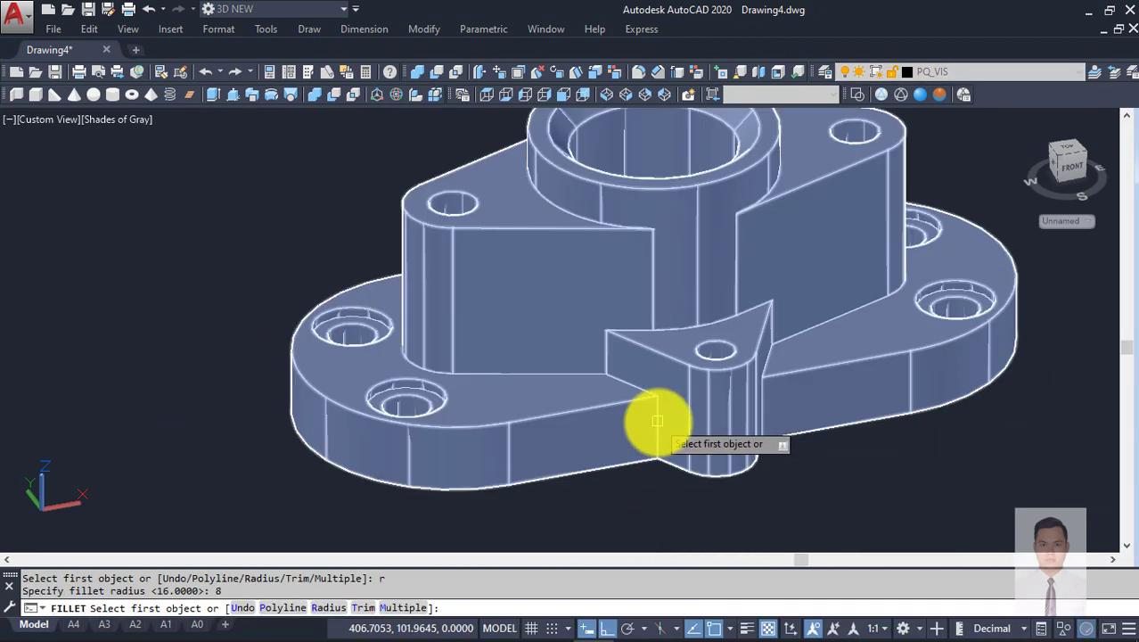
{"action": "left_click", "coordinate": [658, 421]}
{"action": "key", "text": "Return"}
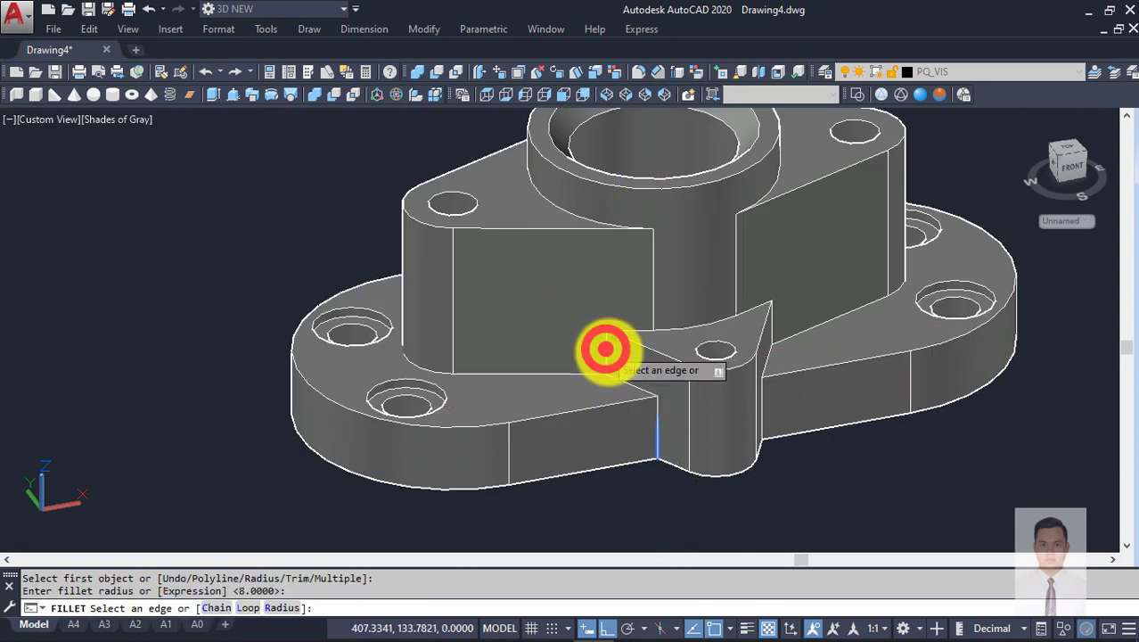
{"action": "mouse_move", "coordinate": [605, 348]}
{"action": "middle_mouse_down", "text": "shift"}
{"action": "mouse_move", "coordinate": [695, 399]}
{"action": "mouse_move", "coordinate": [673, 379]}
{"action": "middle_mouse_up", "text": "shift"}
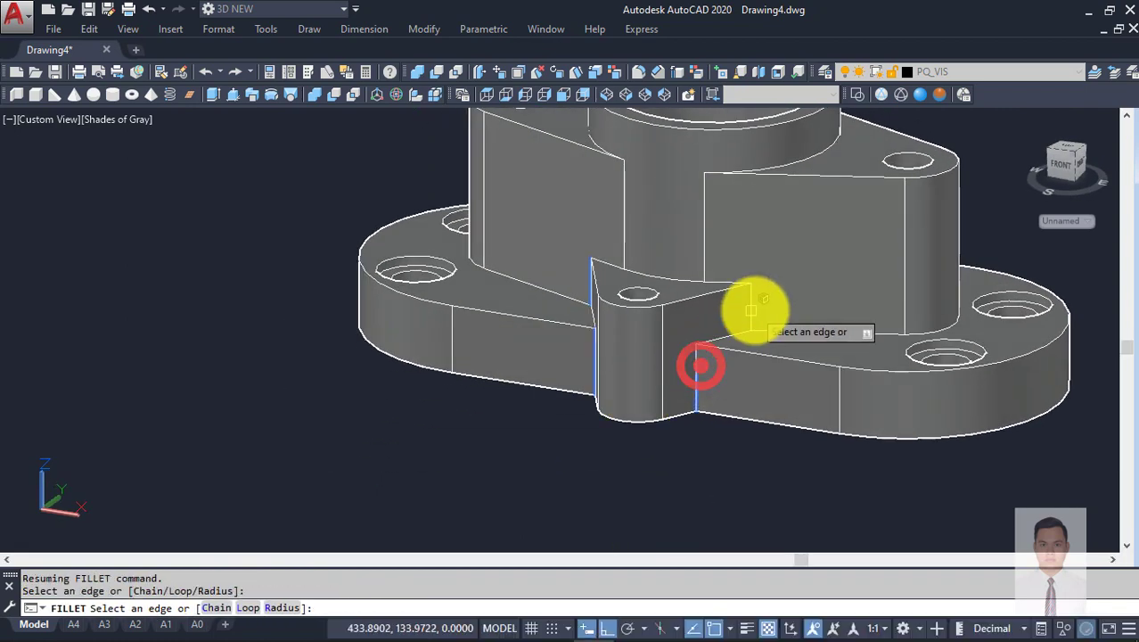
{"action": "scroll", "coordinate": [755, 305], "scroll_direction": "down", "scroll_amount": 4}
{"action": "mouse_move", "coordinate": [712, 318]}
{"action": "middle_mouse_down", "text": "shift"}
{"action": "mouse_move", "coordinate": [857, 282]}
{"action": "mouse_move", "coordinate": [989, 318]}
{"action": "mouse_move", "coordinate": [731, 370]}
{"action": "mouse_move", "coordinate": [774, 326]}
{"action": "mouse_move", "coordinate": [817, 306]}
{"action": "middle_mouse_up", "text": "shift"}
{"action": "scroll", "coordinate": [731, 370], "scroll_direction": "up", "scroll_amount": 3}
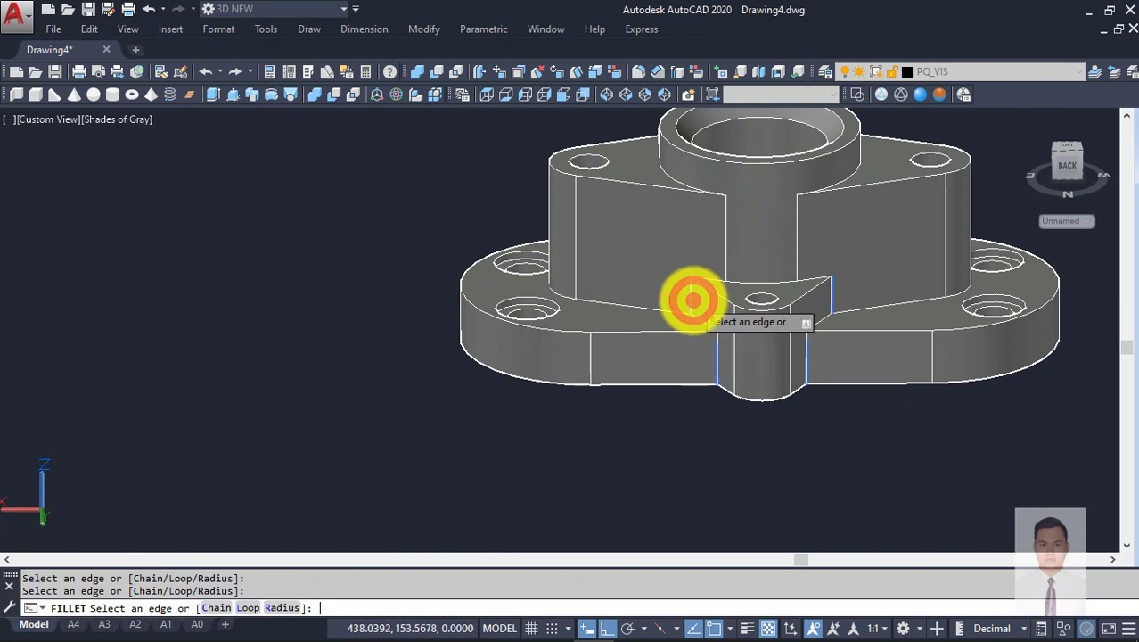
{"action": "key", "text": "Return"}
{"action": "scroll", "coordinate": [809, 337], "scroll_direction": "up", "scroll_amount": 3}
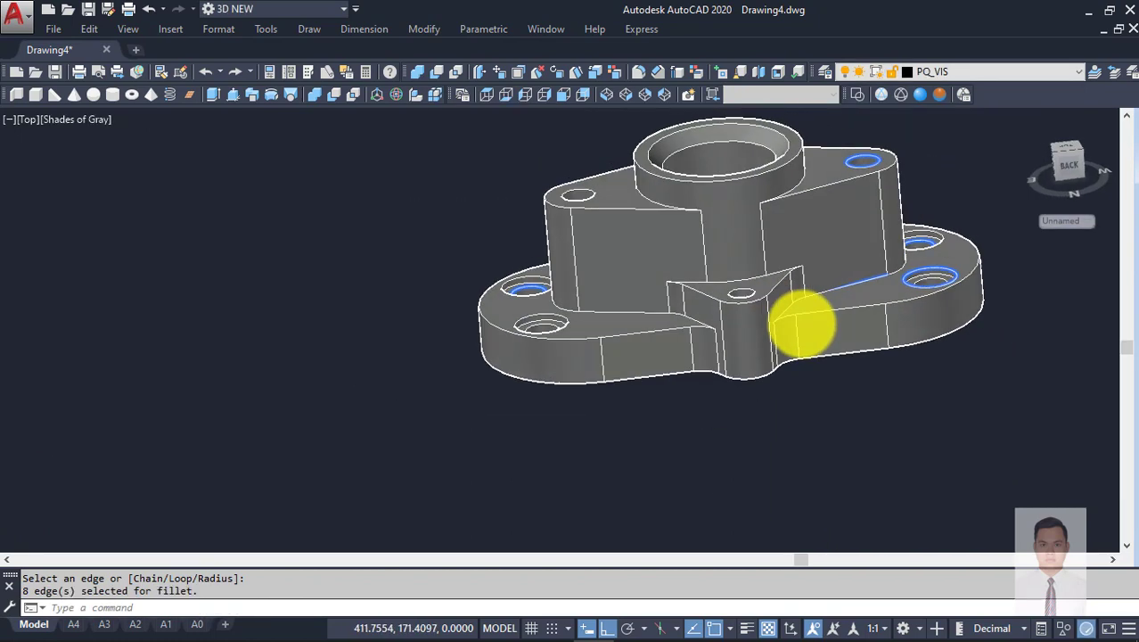
{"action": "key", "text": "Escape"}
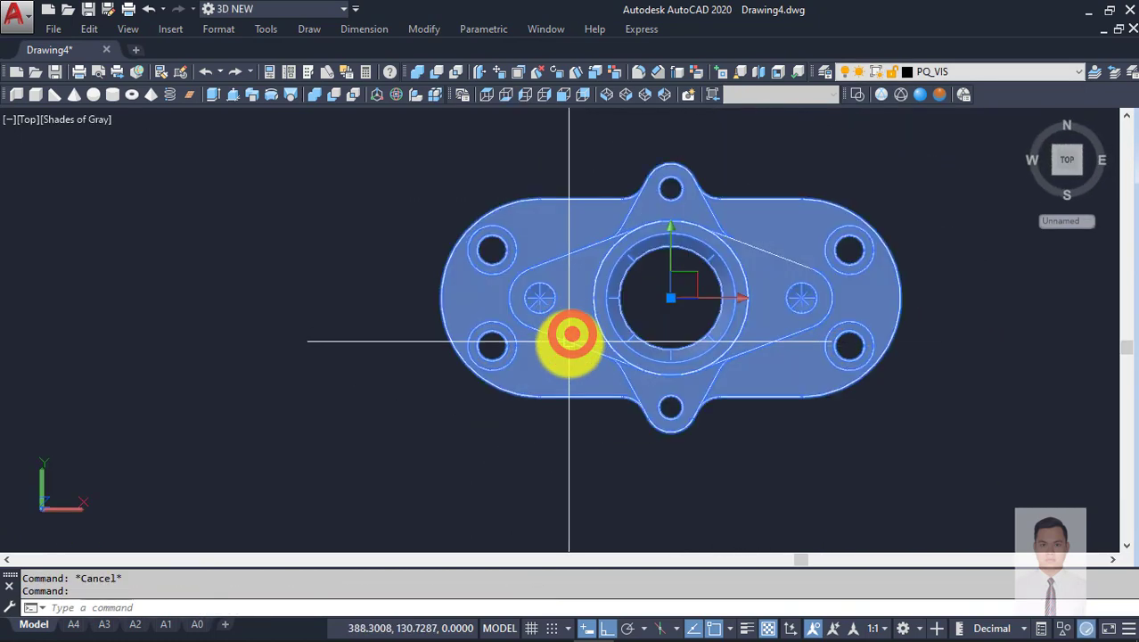
Step: Orbit the finished part and compare it against the Foxit reference drawings
{"action": "key", "text": "Escape"}
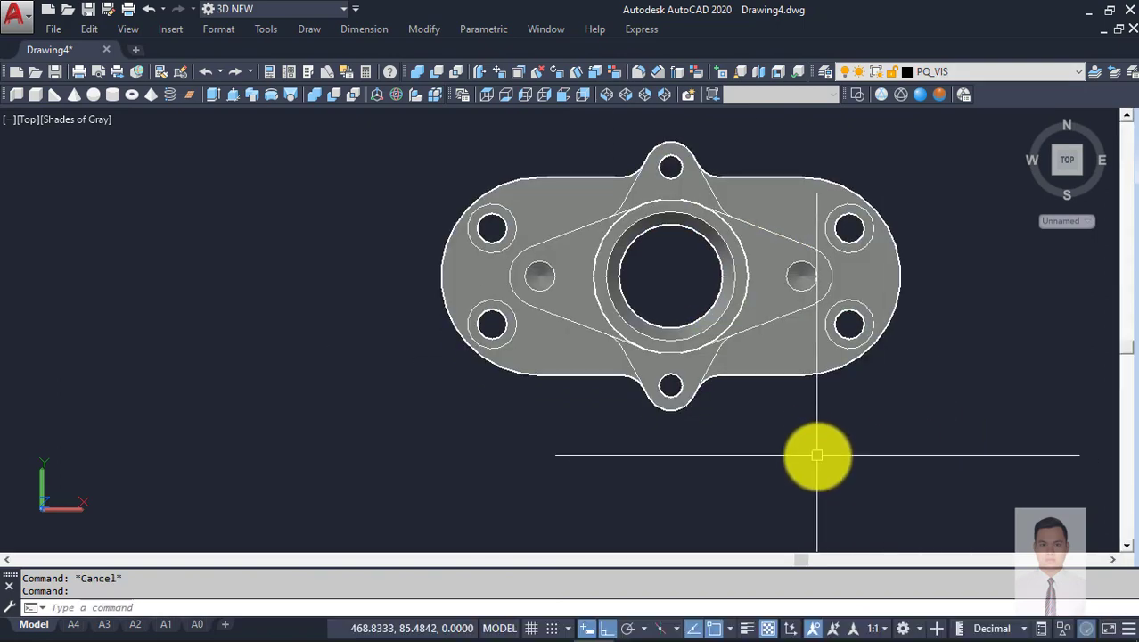
{"action": "mouse_move", "coordinate": [813, 453]}
{"action": "middle_mouse_down", "text": "shift"}
{"action": "mouse_move", "coordinate": [807, 364]}
{"action": "mouse_move", "coordinate": [978, 332]}
{"action": "mouse_move", "coordinate": [852, 382]}
{"action": "mouse_move", "coordinate": [808, 356]}
{"action": "mouse_move", "coordinate": [669, 331]}
{"action": "mouse_move", "coordinate": [755, 362]}
{"action": "mouse_move", "coordinate": [781, 324]}
{"action": "middle_mouse_up", "text": "shift"}
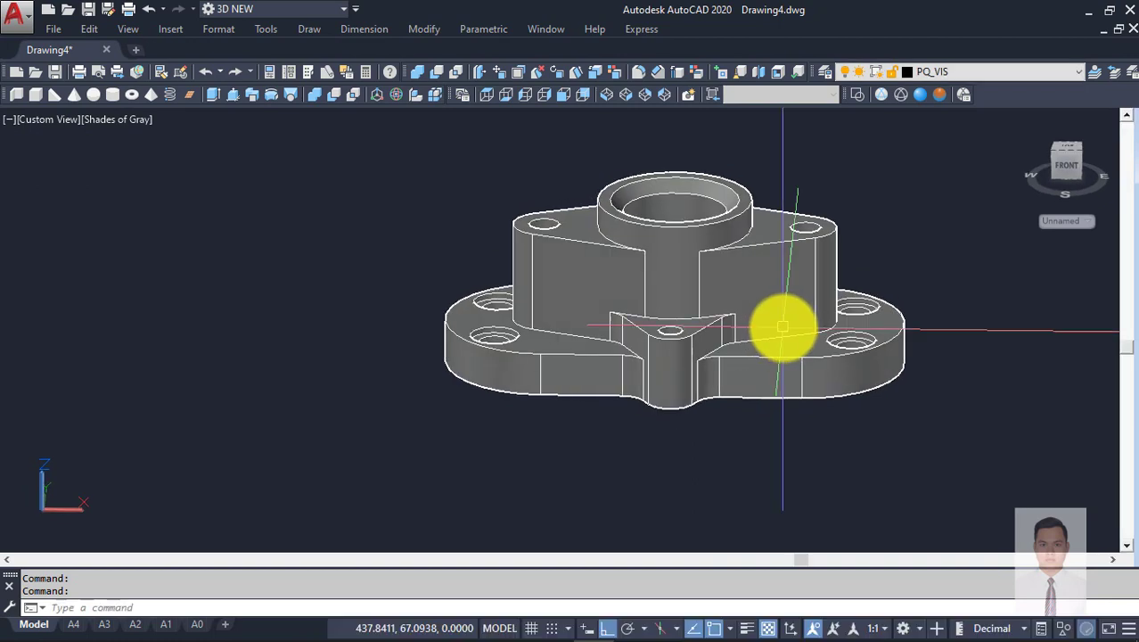
{"action": "mouse_move", "coordinate": [799, 355]}
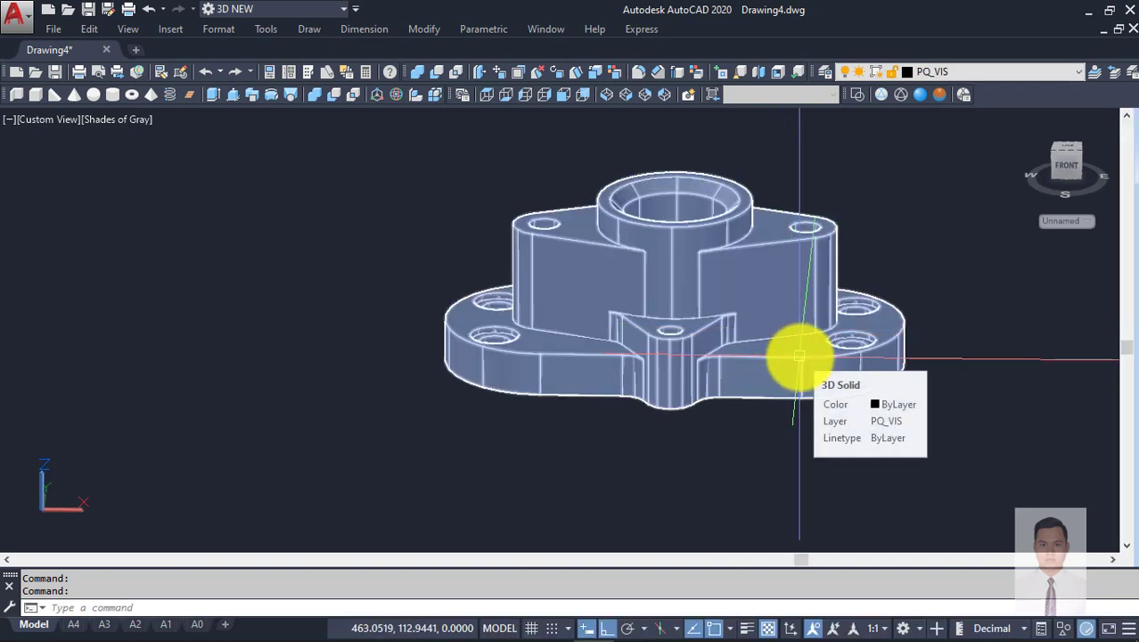
{"action": "key", "text": "alt+Tab"}
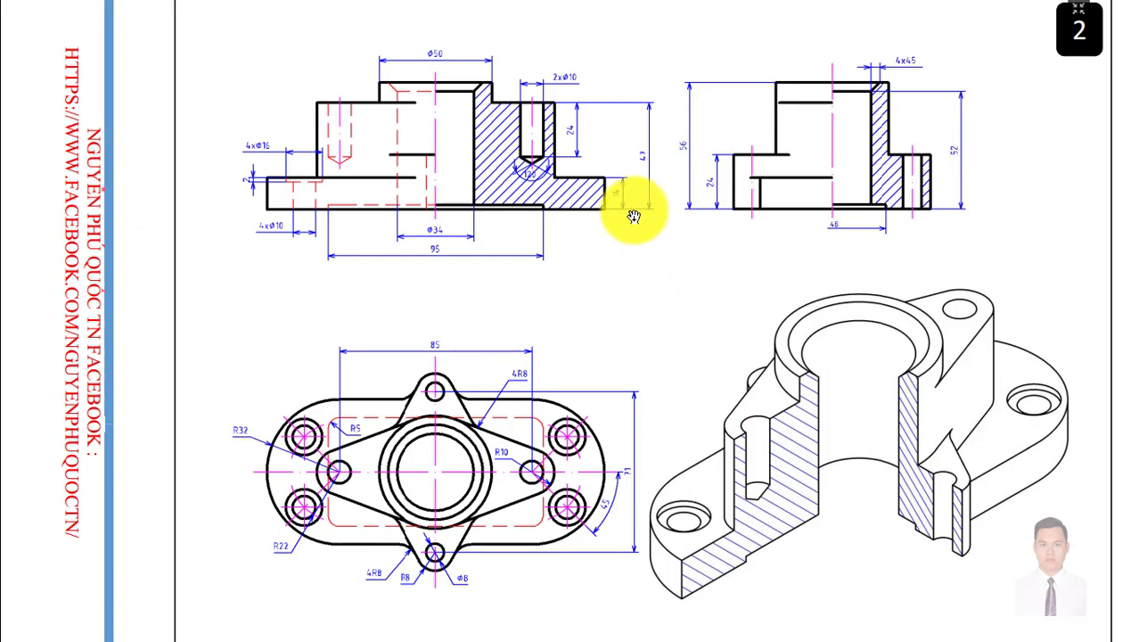
{"action": "left_click", "coordinate": [635, 223]}
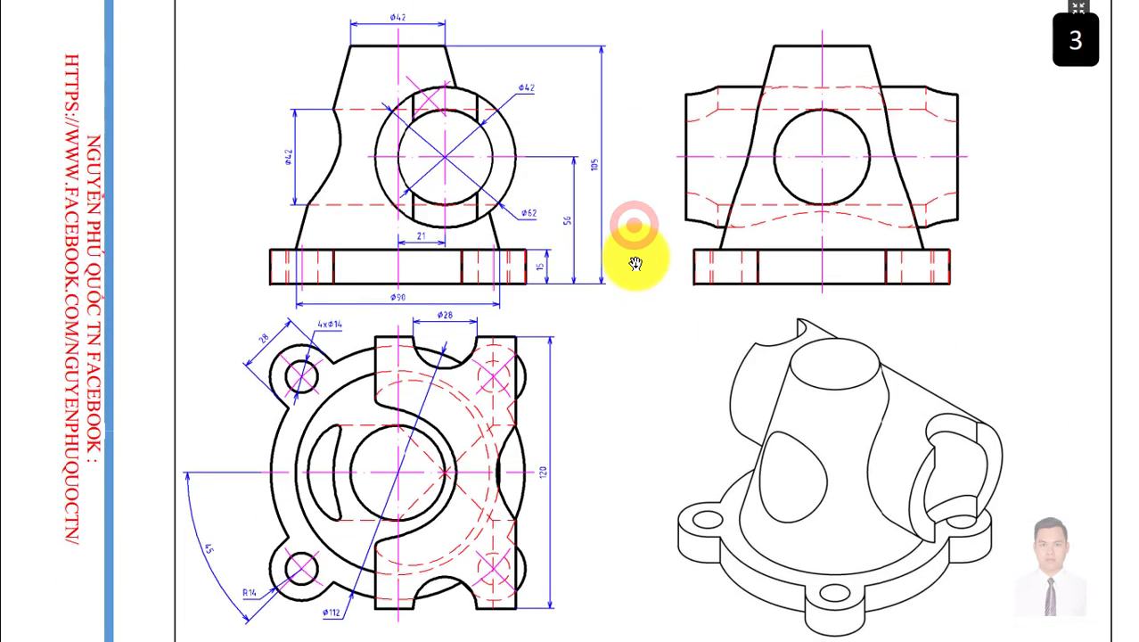
{"action": "key", "text": "alt+Tab"}
Step: Set the view to SW Isometric and zoom to fit the whole part
{"action": "scroll", "coordinate": [742, 310], "scroll_direction": "down", "scroll_amount": 3}
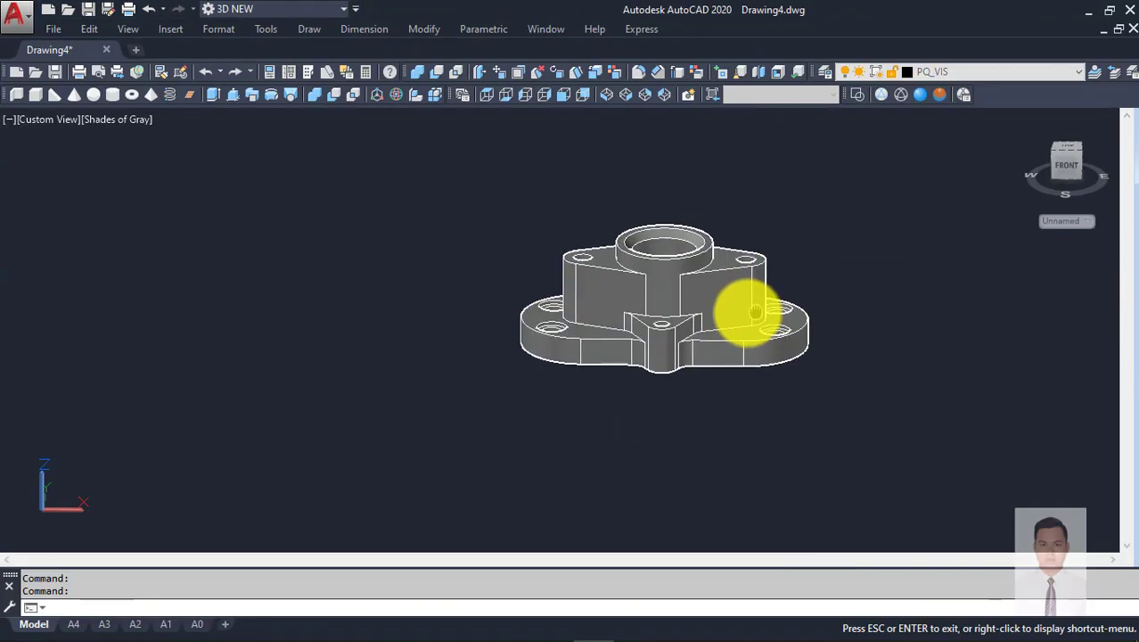
{"action": "mouse_move", "coordinate": [659, 315]}
{"action": "middle_mouse_down", "text": "shift"}
{"action": "mouse_move", "coordinate": [730, 285]}
{"action": "mouse_move", "coordinate": [718, 299]}
{"action": "middle_mouse_up", "text": "shift"}
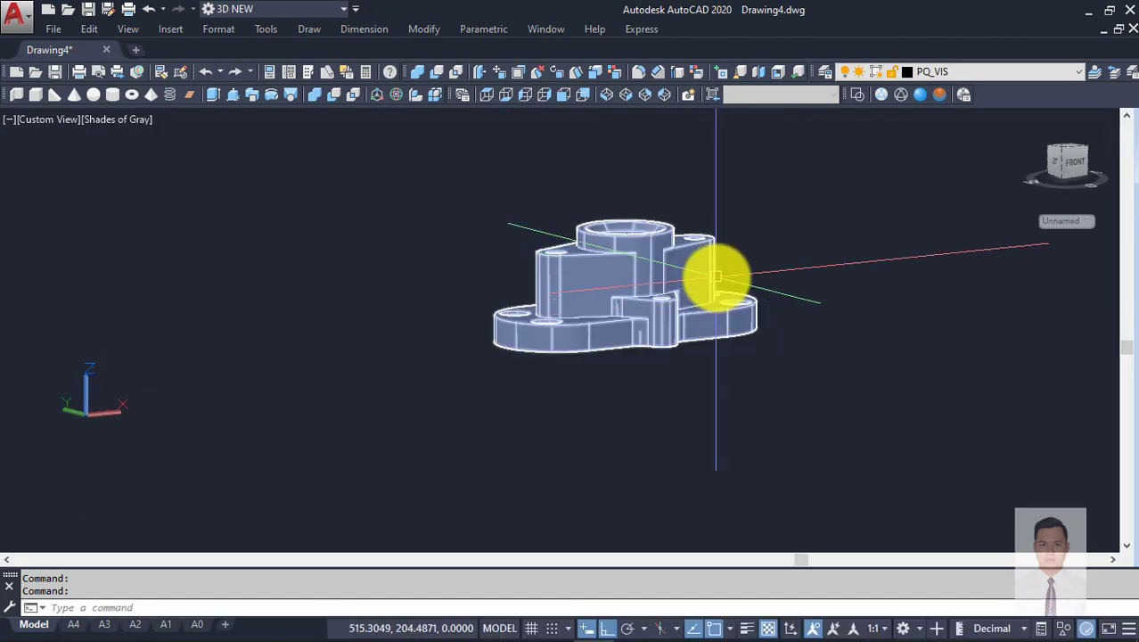
{"action": "key", "text": "ctrl+z"}
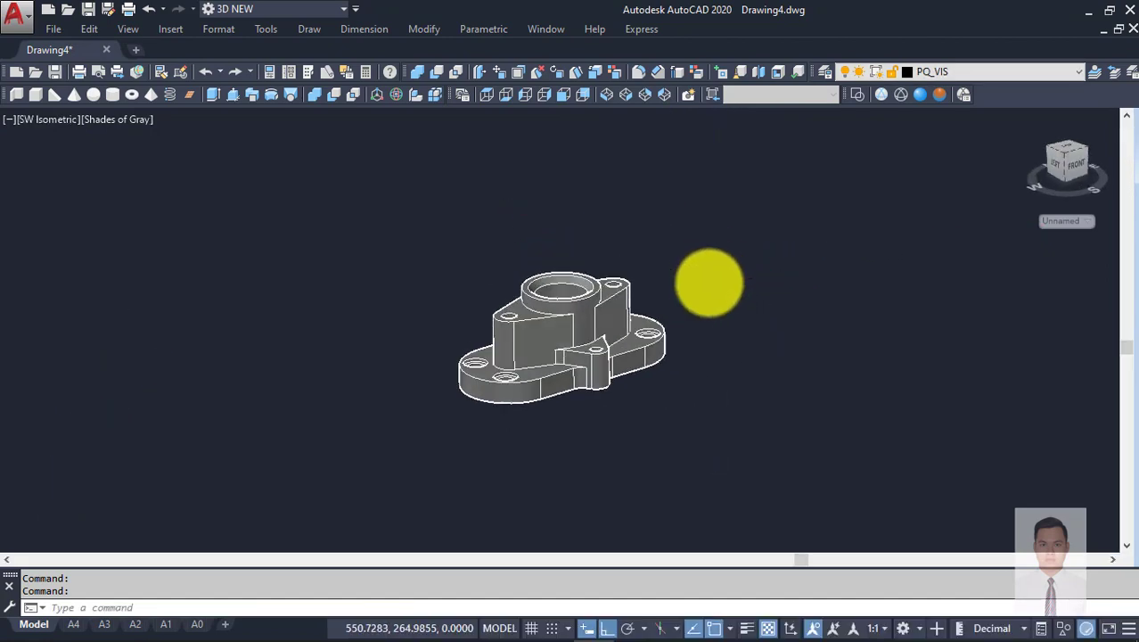
{"action": "middle_click", "coordinate": [653, 326]}
{"action": "middle_click", "coordinate": [653, 326]}
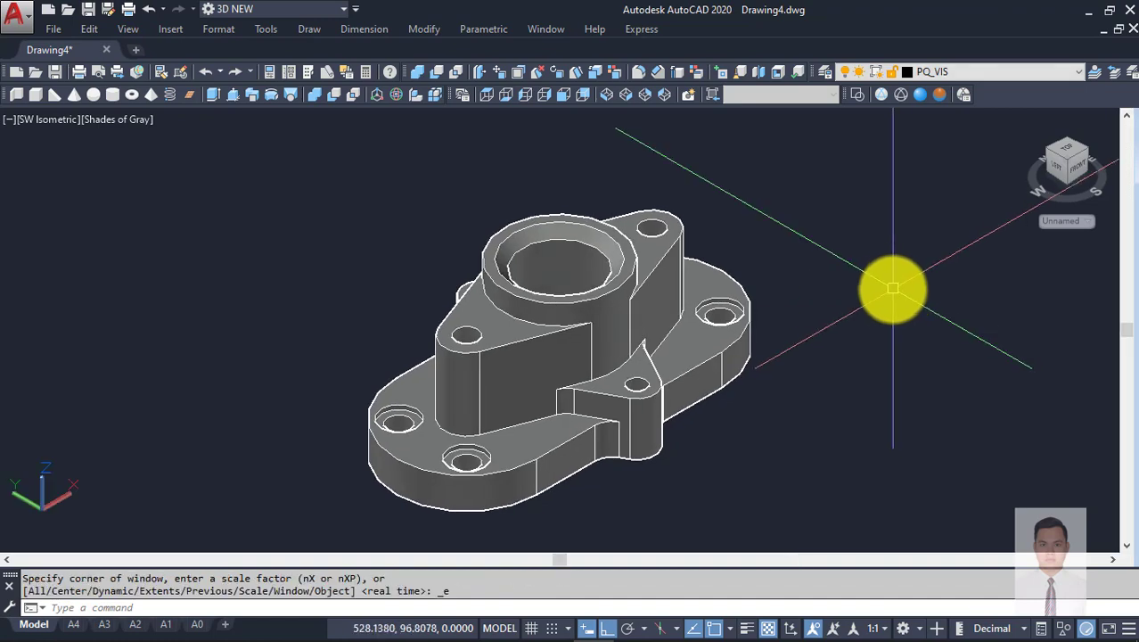
Step: Save the part as BT2.dwg, close it, and start new Drawing5 from the default template
{"action": "type", "text": "BT"}
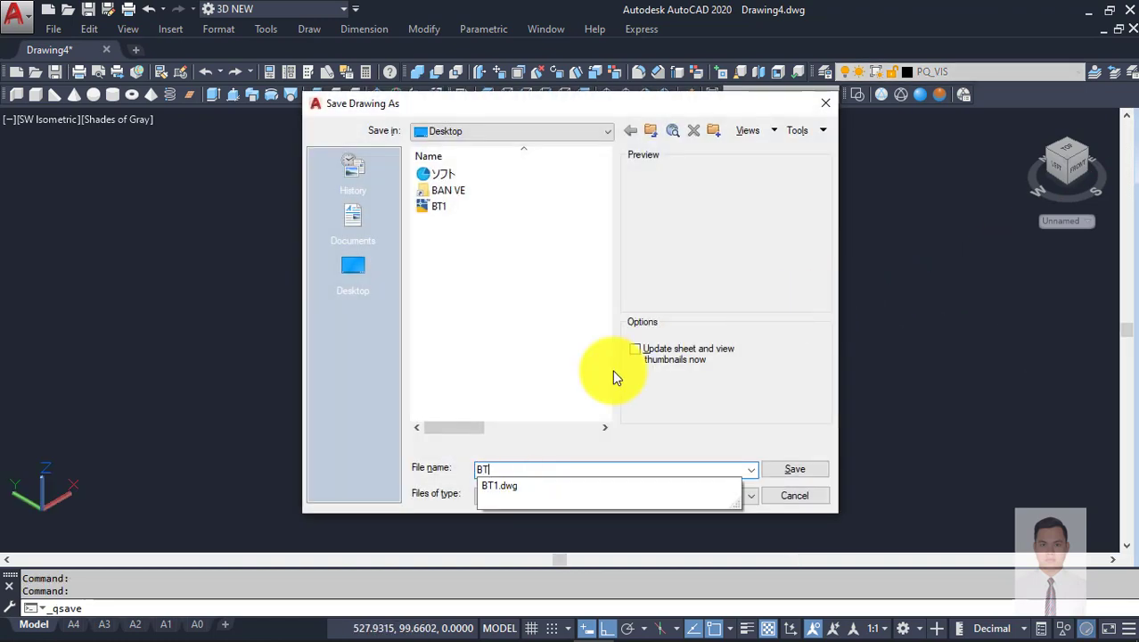
{"action": "type", "text": "2"}
{"action": "left_click", "coordinate": [794, 469]}
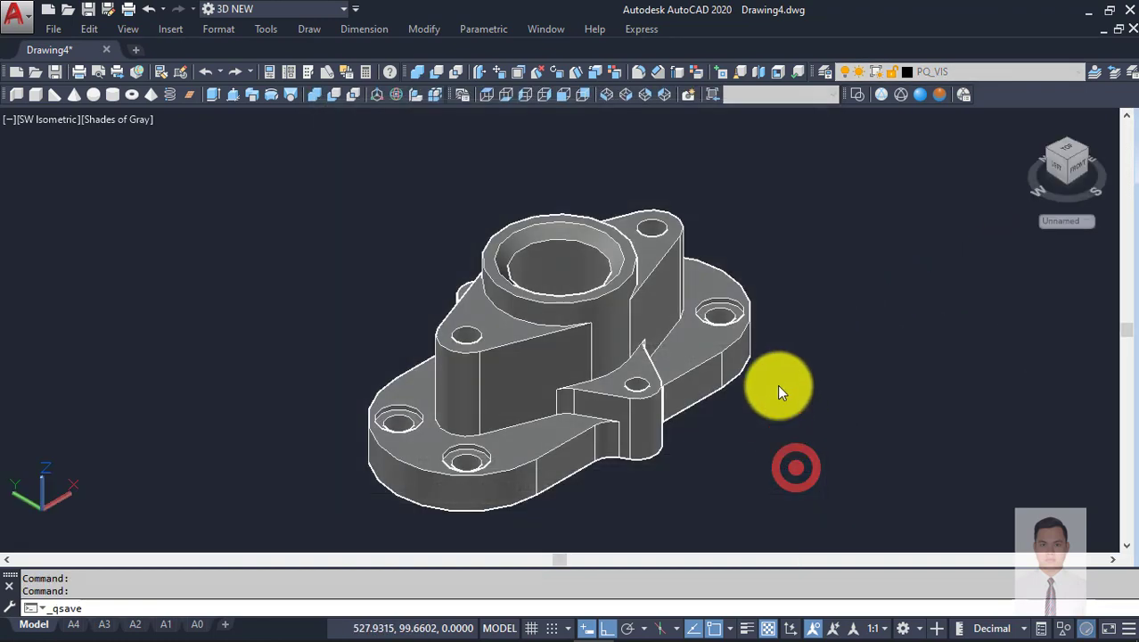
{"action": "left_click", "coordinate": [1130, 29]}
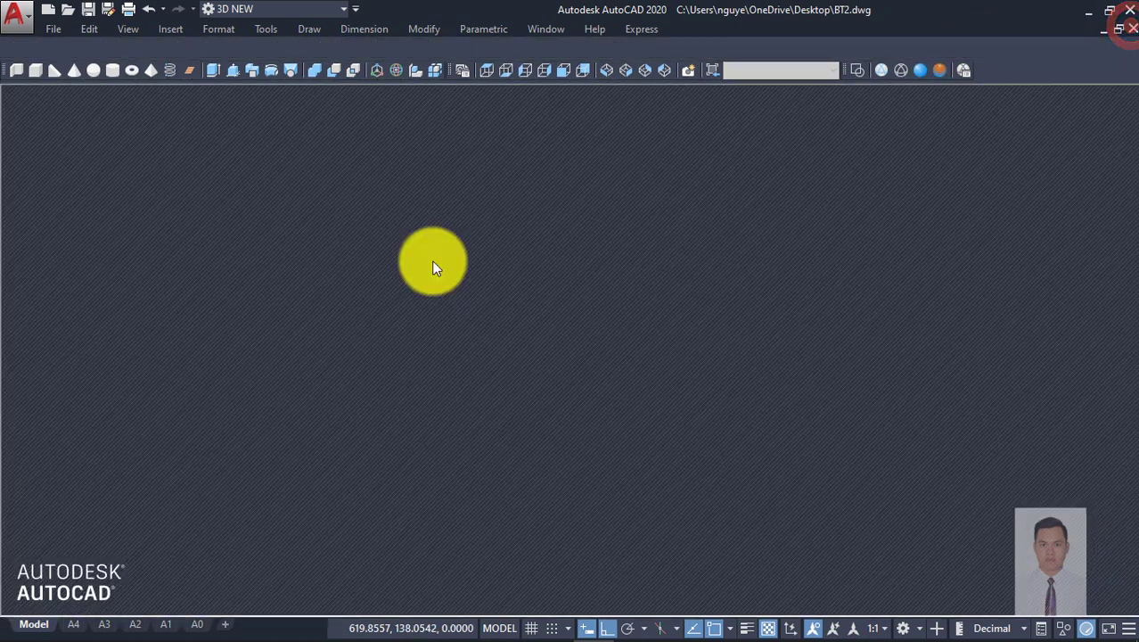
{"action": "key", "text": "ctrl+n"}
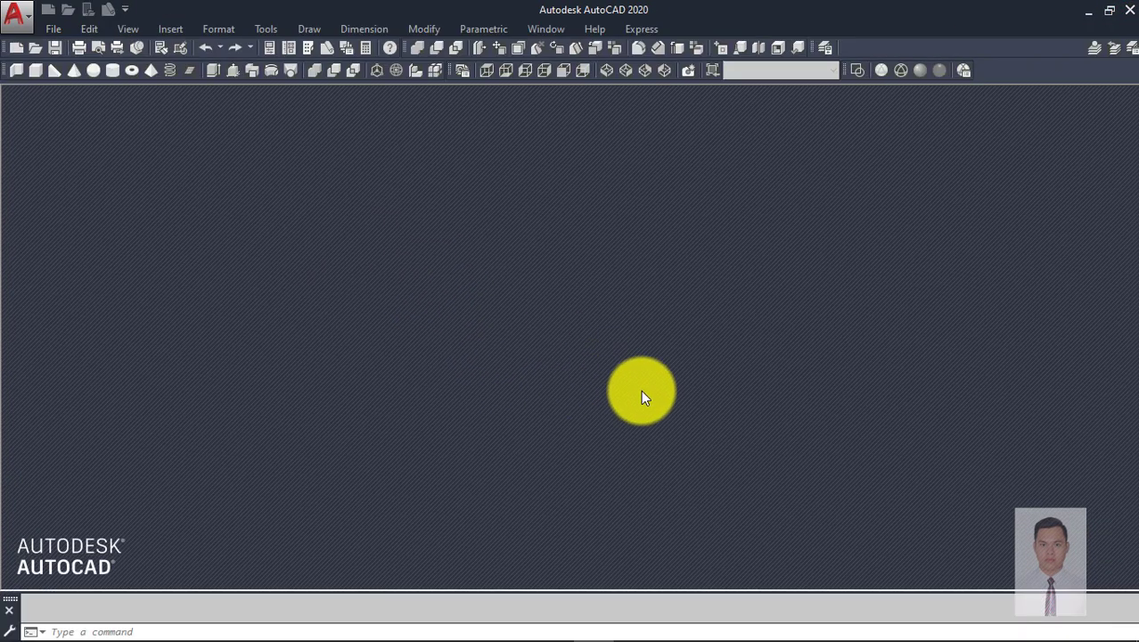
{"action": "left_click", "coordinate": [661, 412]}
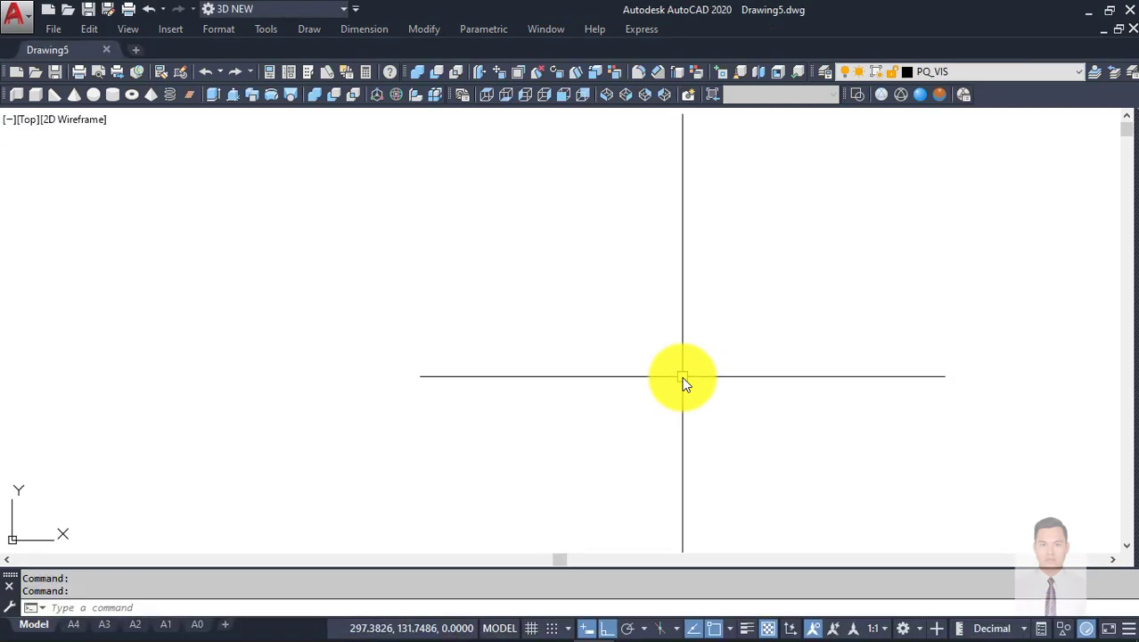
Step: Study reference sheet 3's top view (ø112, ø90, 4×ø14 holes), then return to AutoCAD
{"action": "left_click", "coordinate": [567, 316]}
{"action": "left_click", "coordinate": [478, 330]}
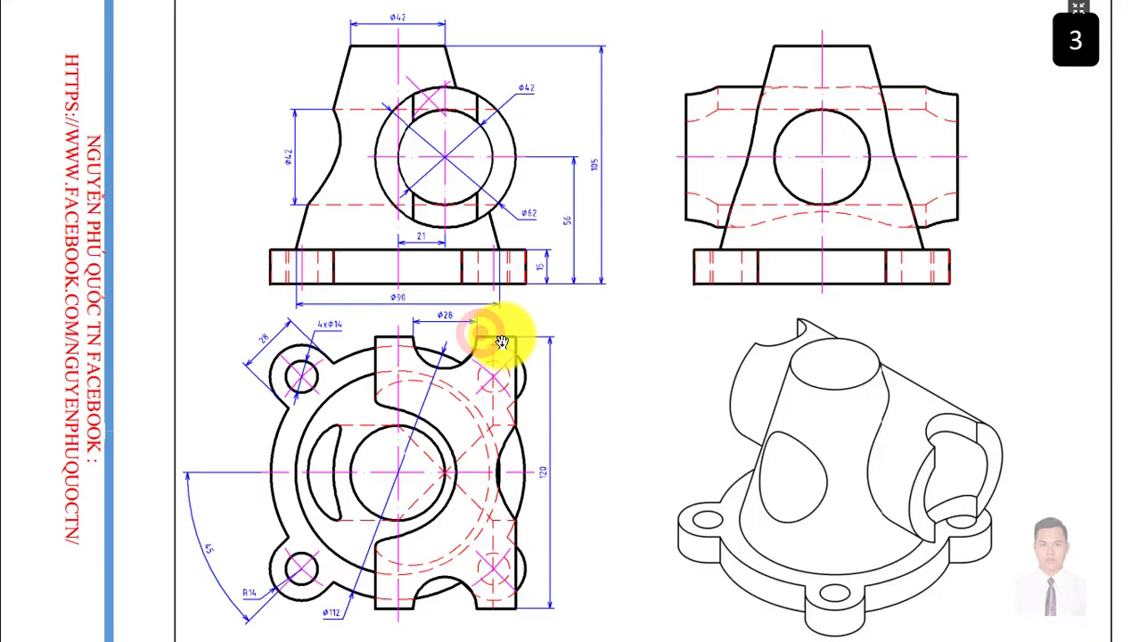
{"action": "left_click_drag", "start_coordinate": [606, 359], "coordinate": [630, 320]}
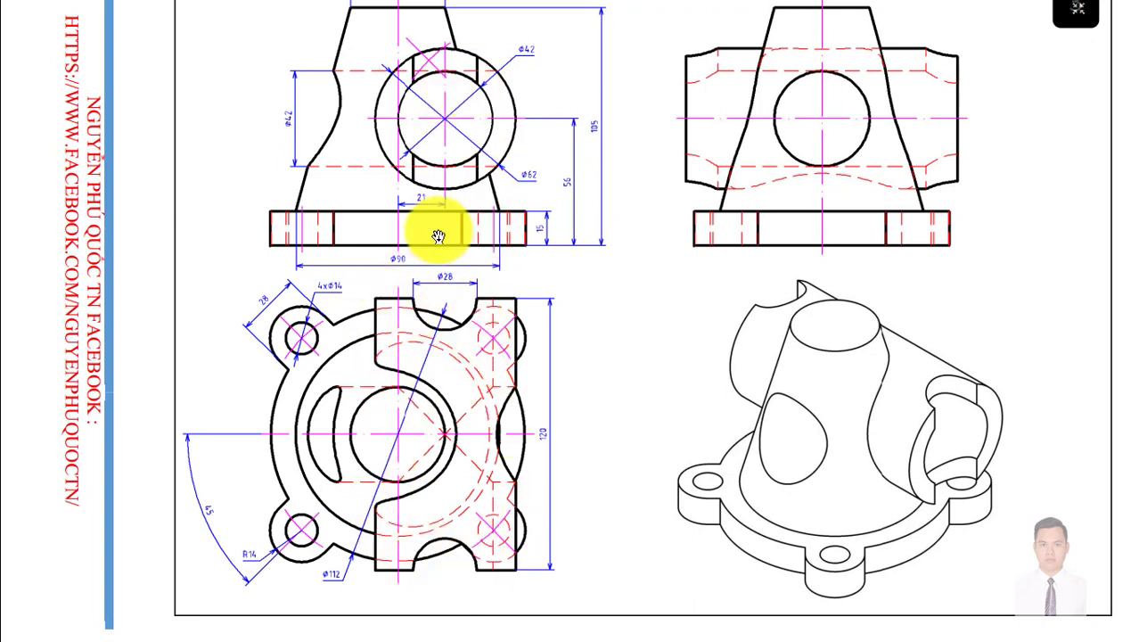
{"action": "left_click", "coordinate": [387, 115]}
{"action": "scroll", "coordinate": [390, 121], "scroll_direction": "up", "scroll_amount": 2}
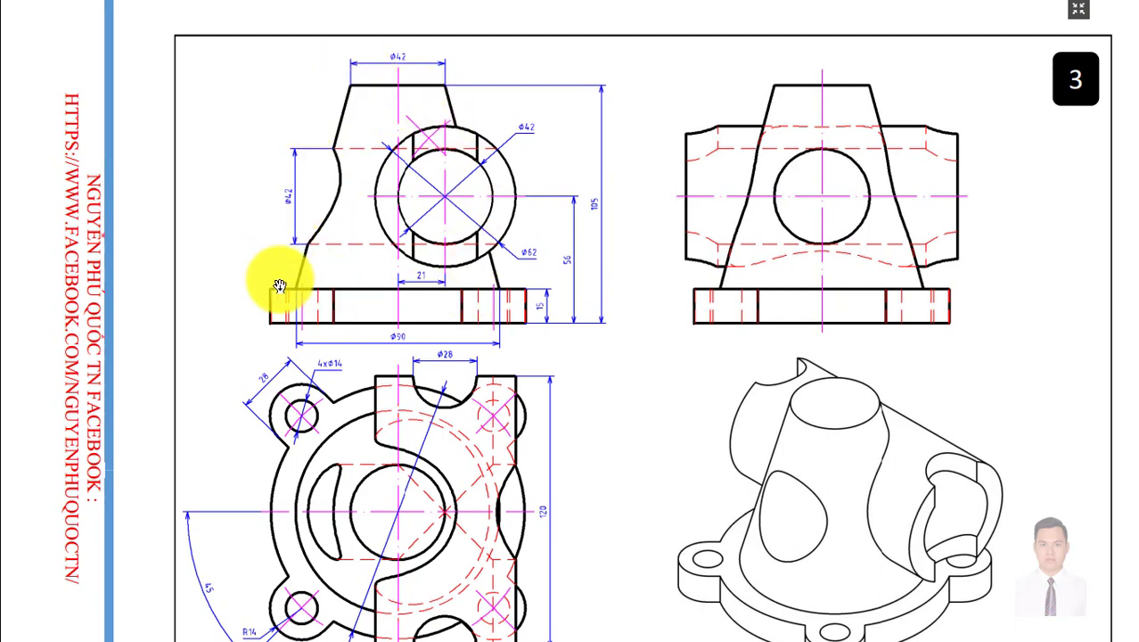
{"action": "scroll", "coordinate": [428, 303], "scroll_direction": "down", "scroll_amount": 1}
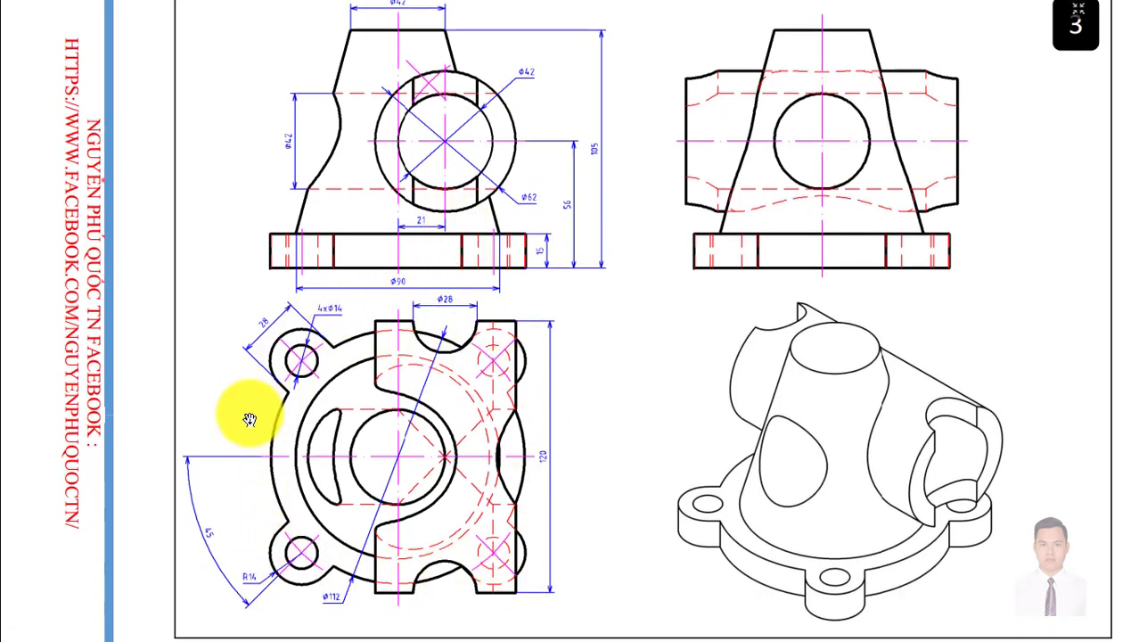
{"action": "scroll", "coordinate": [615, 374], "scroll_direction": "down", "scroll_amount": 1}
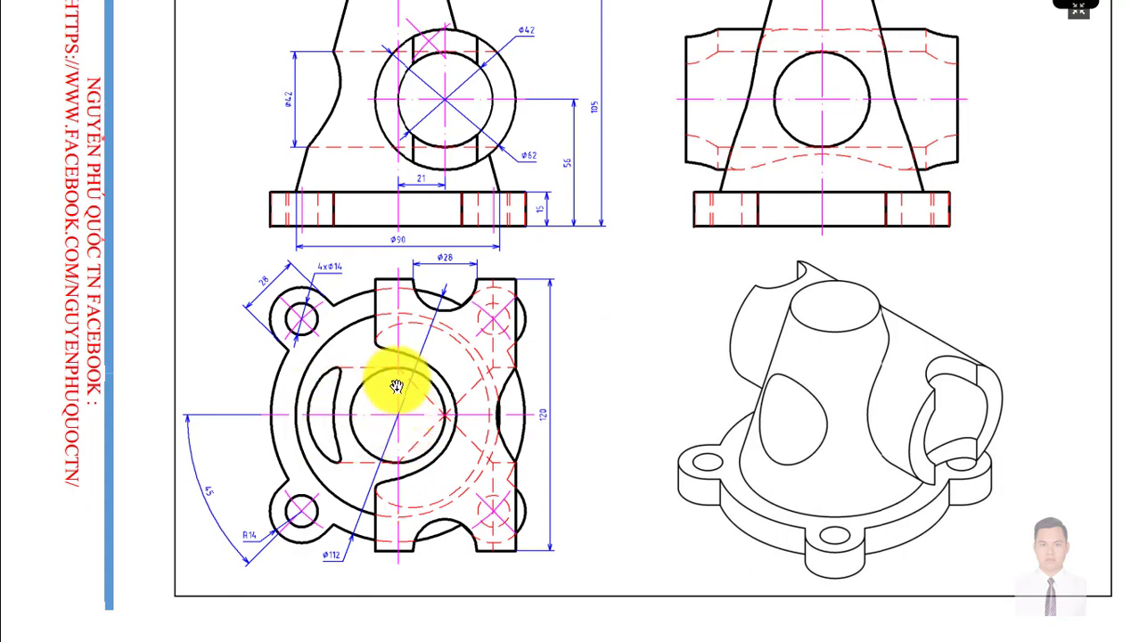
{"action": "scroll", "coordinate": [410, 308], "scroll_direction": "up", "scroll_amount": 2}
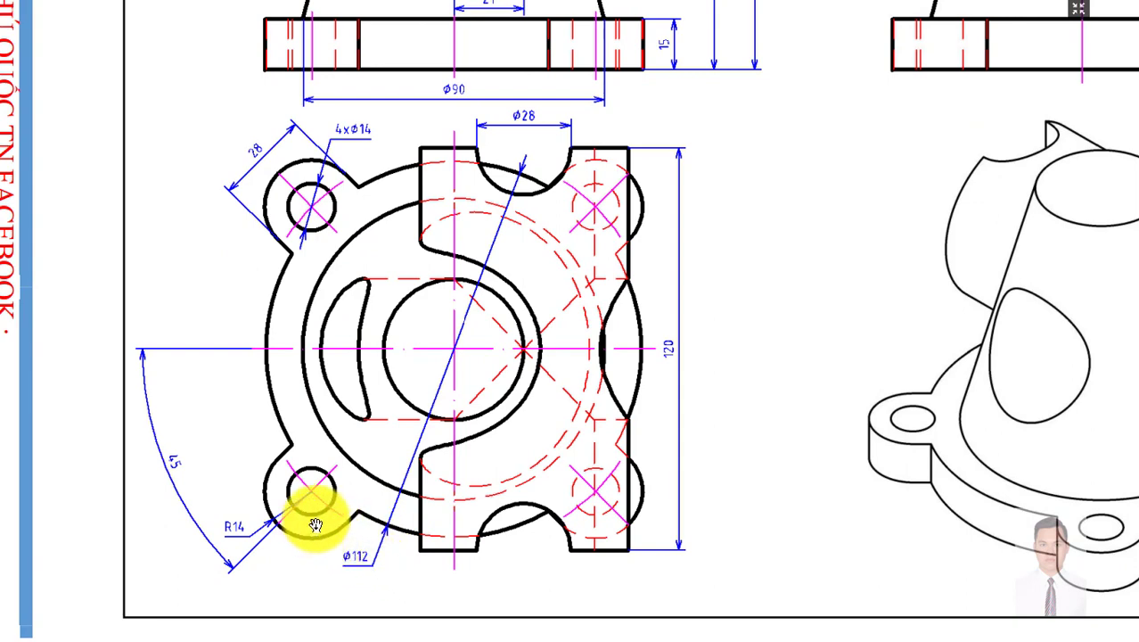
{"action": "key", "text": "alt+Tab"}
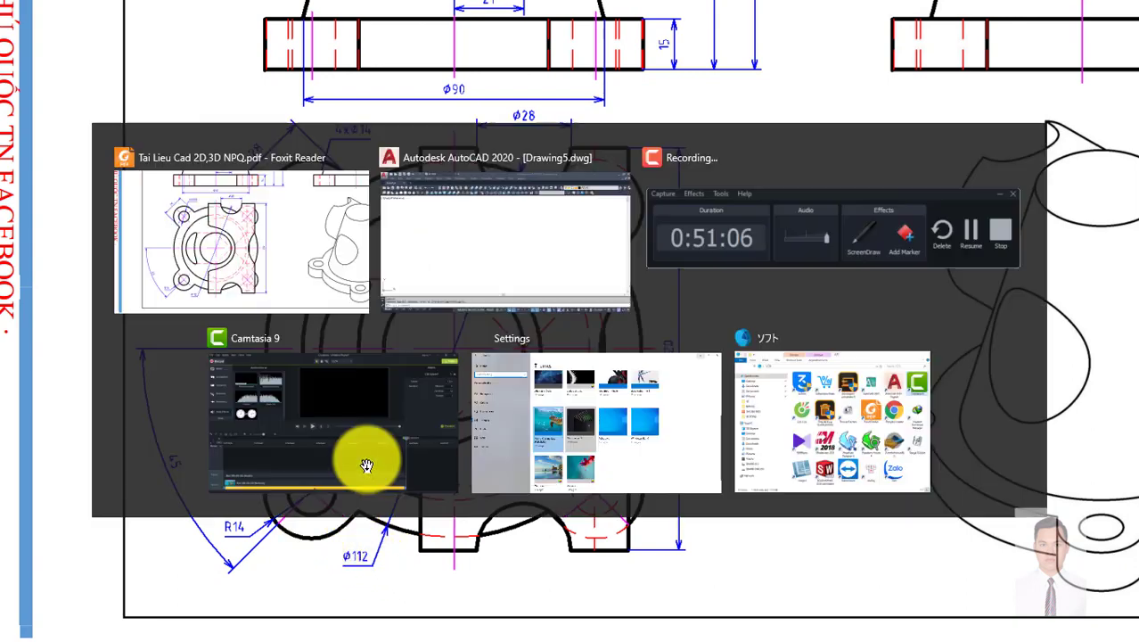
Step: Draw a circle of diameter 112 at a picked centre point
{"action": "type", "text": "c"}
{"action": "key", "text": "Return"}
{"action": "left_click", "coordinate": [544, 334]}
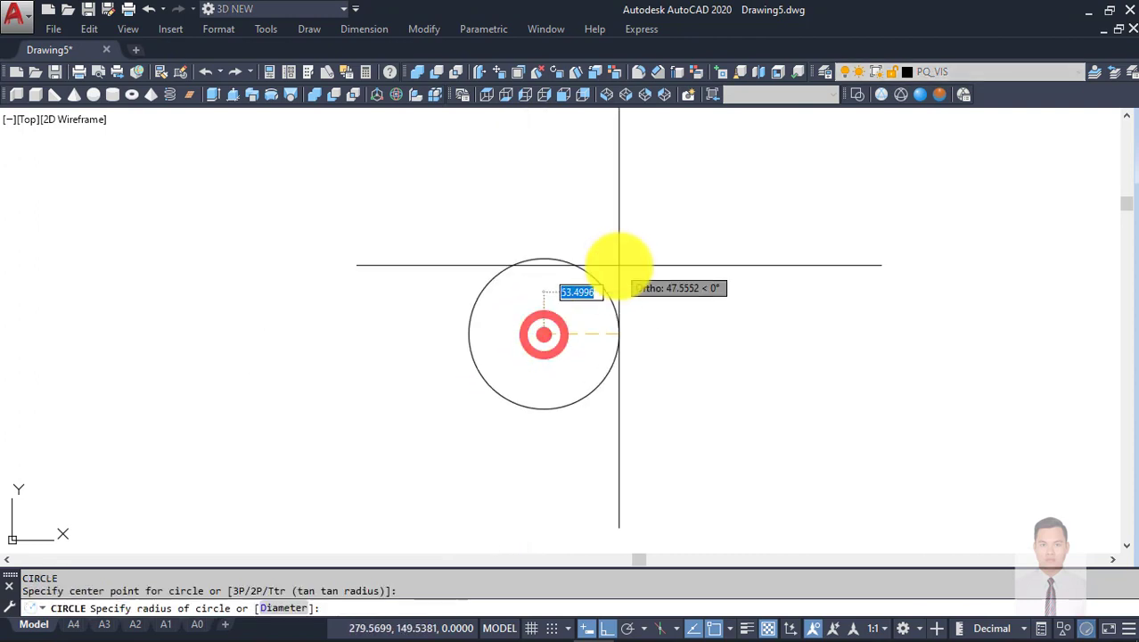
{"action": "type", "text": "d"}
{"action": "key", "text": "Return"}
{"action": "type", "text": "112"}
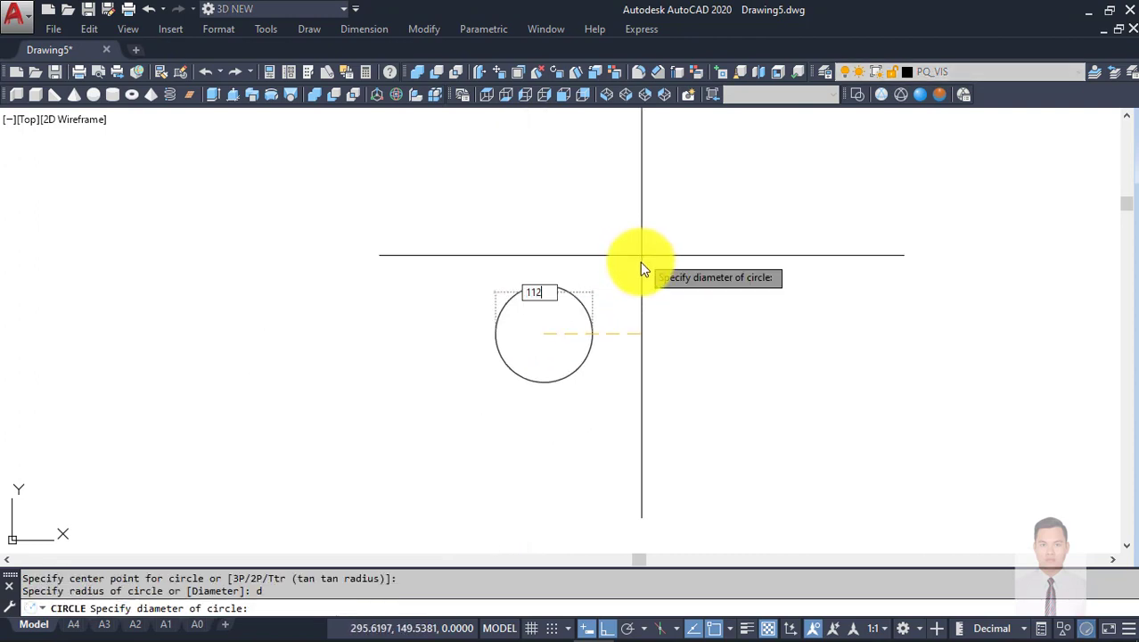
{"action": "key", "text": "Return"}
{"action": "scroll", "coordinate": [544, 306], "scroll_direction": "up", "scroll_amount": 4}
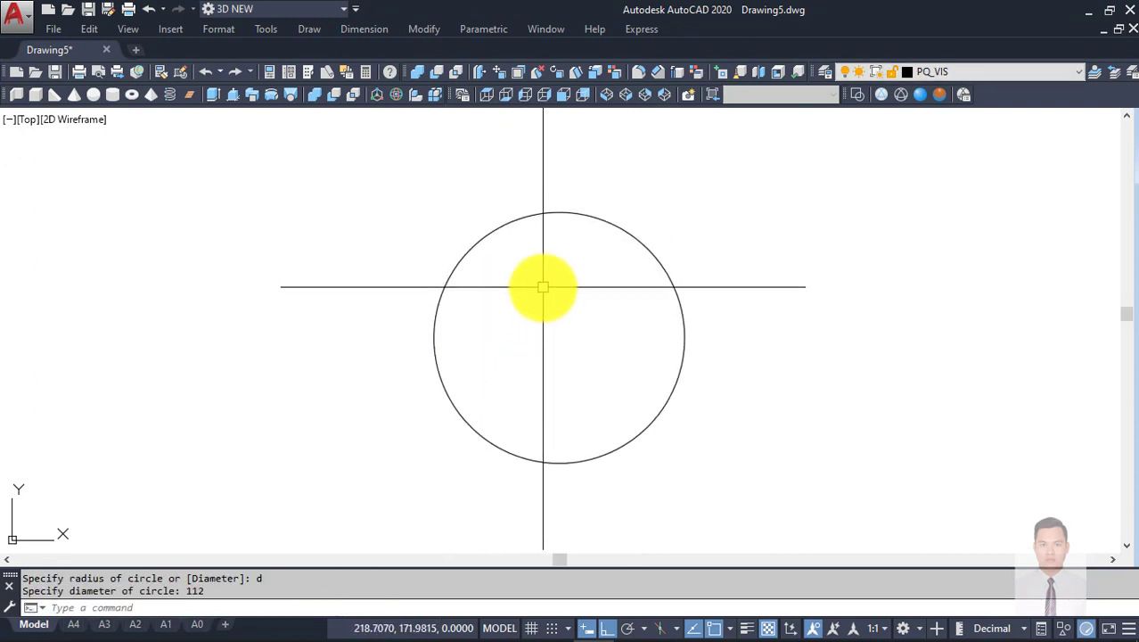
{"action": "middle_click_drag", "start_coordinate": [542, 287], "coordinate": [598, 294]}
{"action": "scroll", "coordinate": [604, 286], "scroll_direction": "up", "scroll_amount": 2}
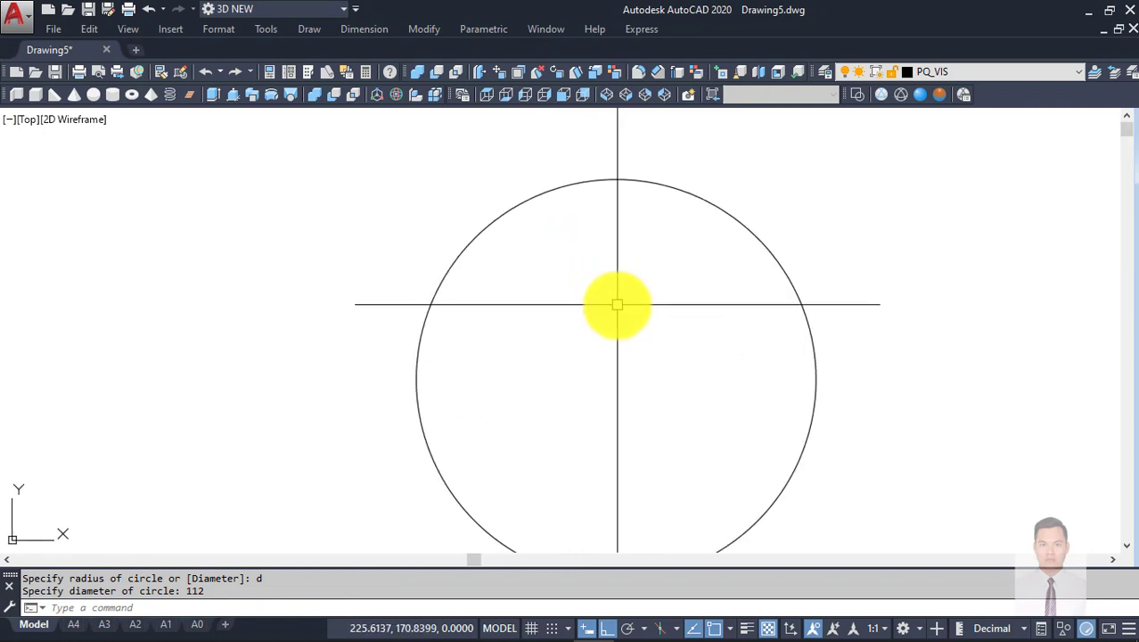
{"action": "scroll", "coordinate": [617, 303], "scroll_direction": "down", "scroll_amount": 2}
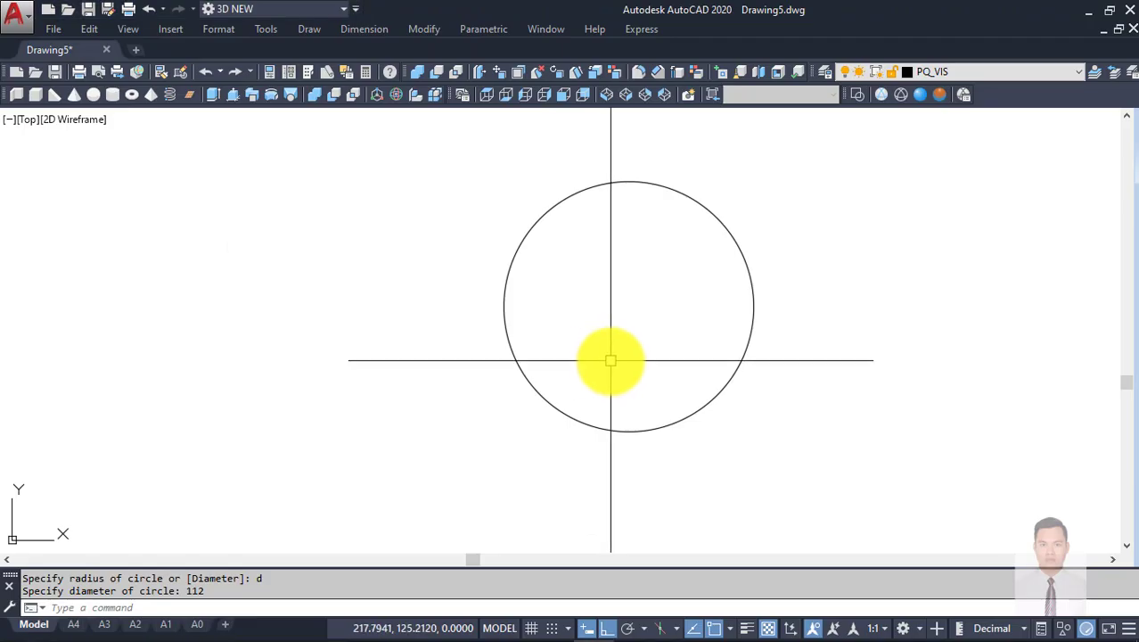
{"action": "middle_click_drag", "start_coordinate": [611, 356], "coordinate": [629, 364]}
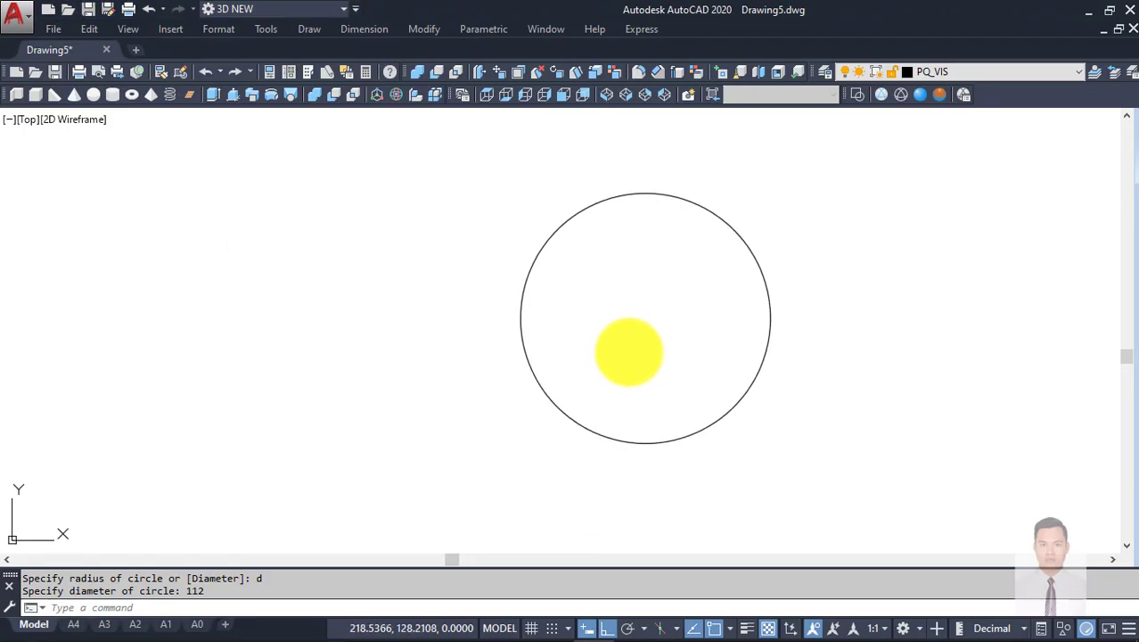
Step: Pan and zoom to inspect the lower holes, φ112 label and upper-left hole area
{"action": "key", "text": "Escape"}
{"action": "key", "text": "Escape"}
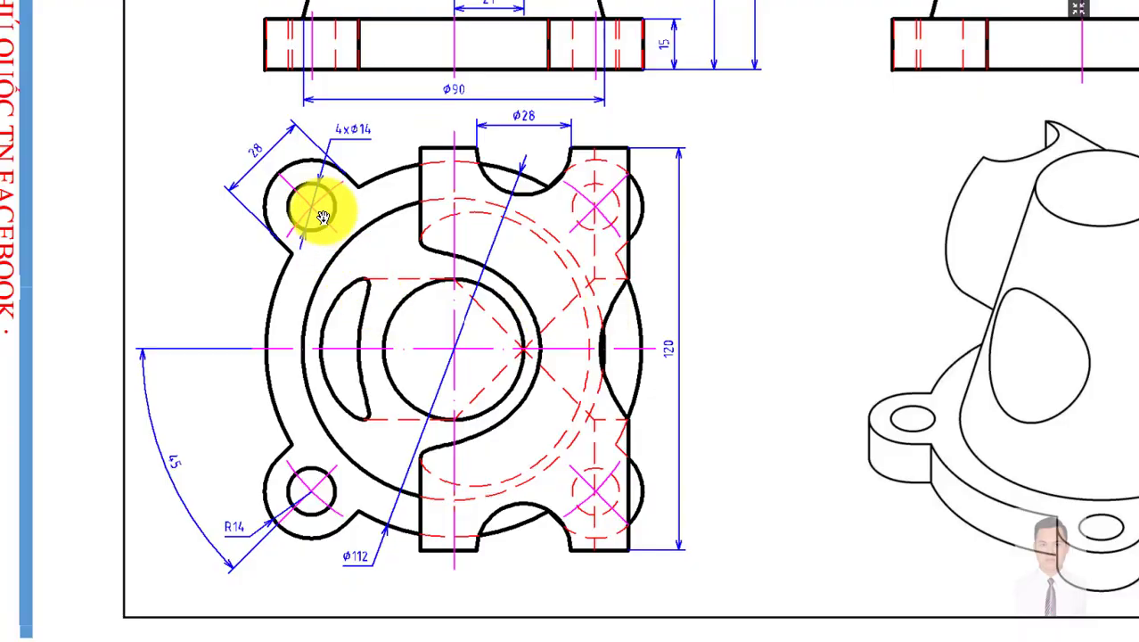
{"action": "scroll", "coordinate": [334, 205], "scroll_direction": "up", "scroll_amount": 2}
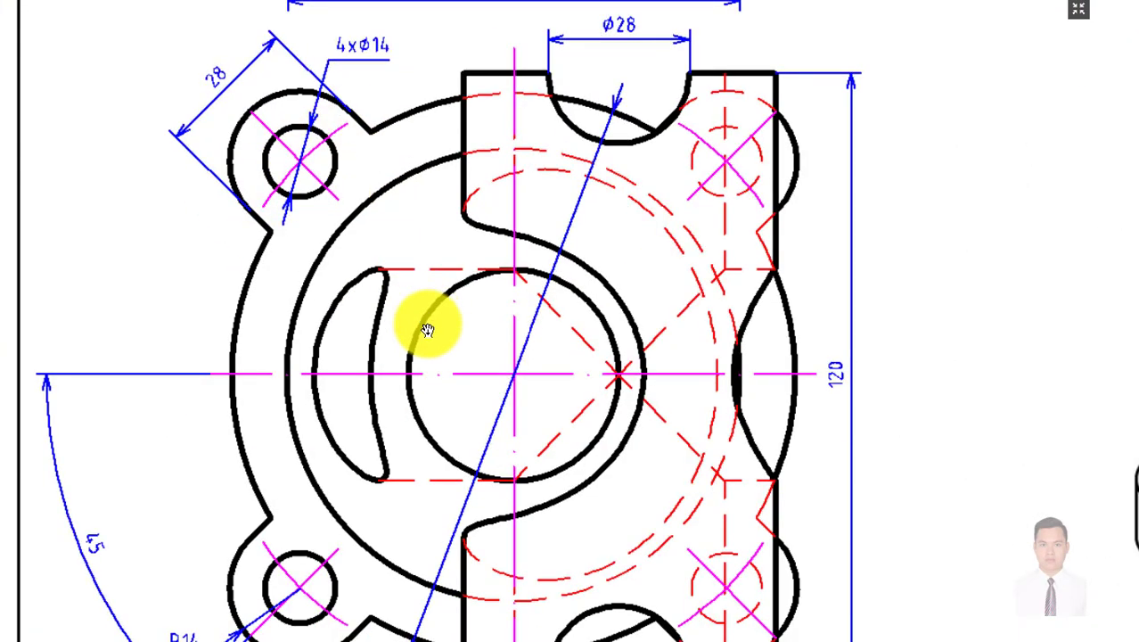
{"action": "left_click_drag", "start_coordinate": [424, 323], "coordinate": [470, 198]}
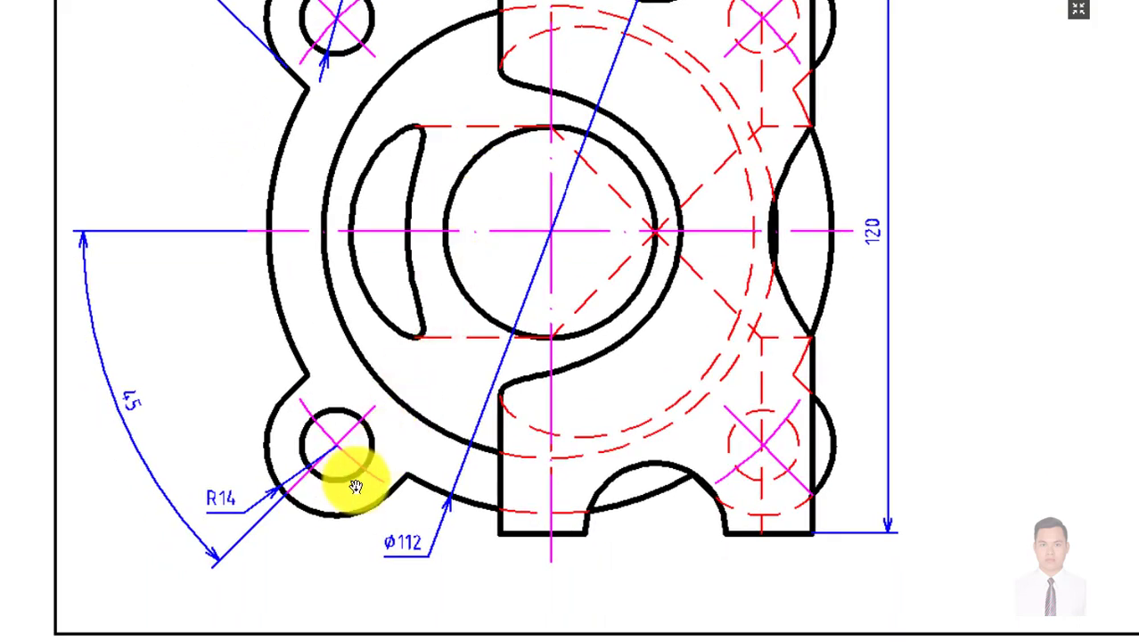
{"action": "scroll", "coordinate": [533, 325], "scroll_direction": "down", "scroll_amount": 3}
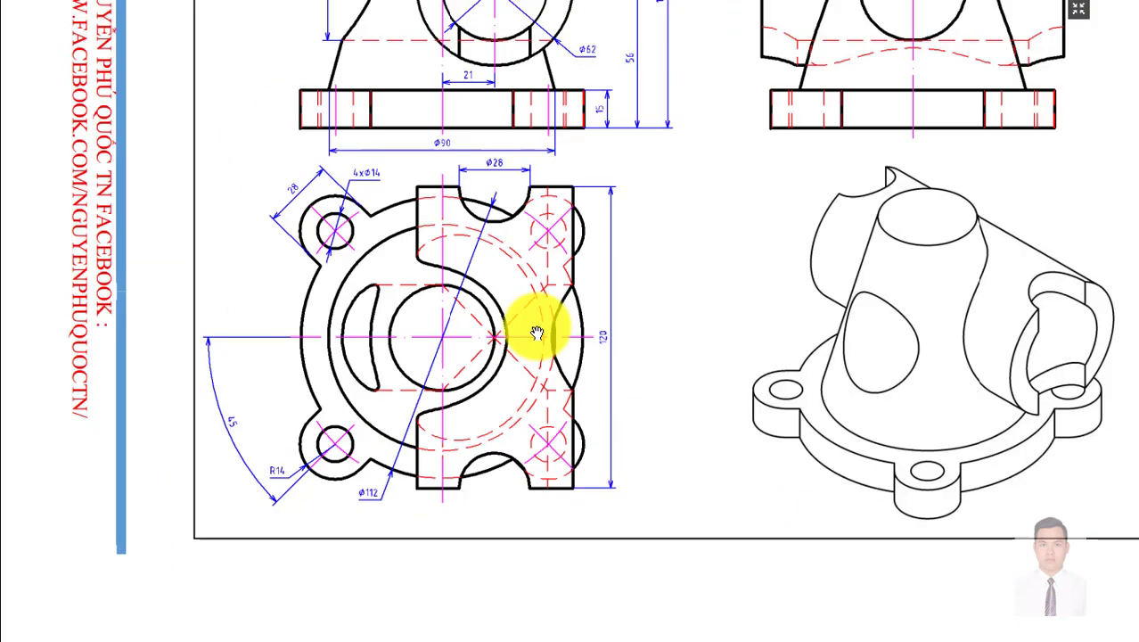
{"action": "scroll", "coordinate": [414, 349], "scroll_direction": "up", "scroll_amount": 1}
{"action": "scroll", "coordinate": [297, 338], "scroll_direction": "up", "scroll_amount": 2}
{"action": "scroll", "coordinate": [296, 321], "scroll_direction": "up", "scroll_amount": 3}
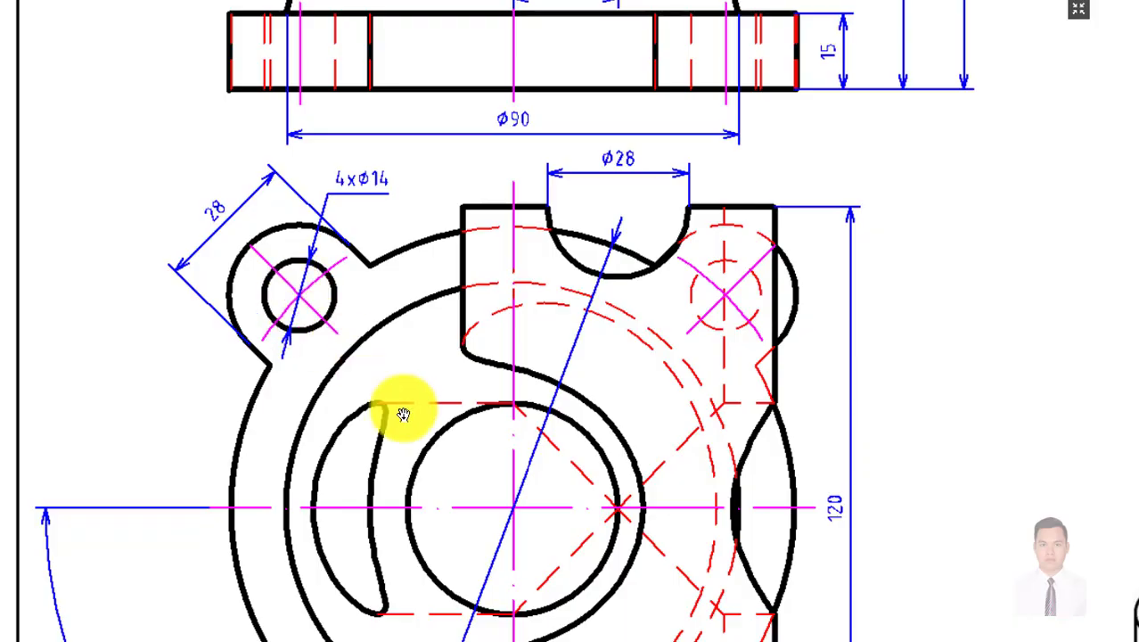
{"action": "left_click_drag", "start_coordinate": [403, 415], "coordinate": [452, 351]}
Step: Offset the ø112 circle 5 units outward
{"action": "type", "text": "o"}
{"action": "key", "text": "Return"}
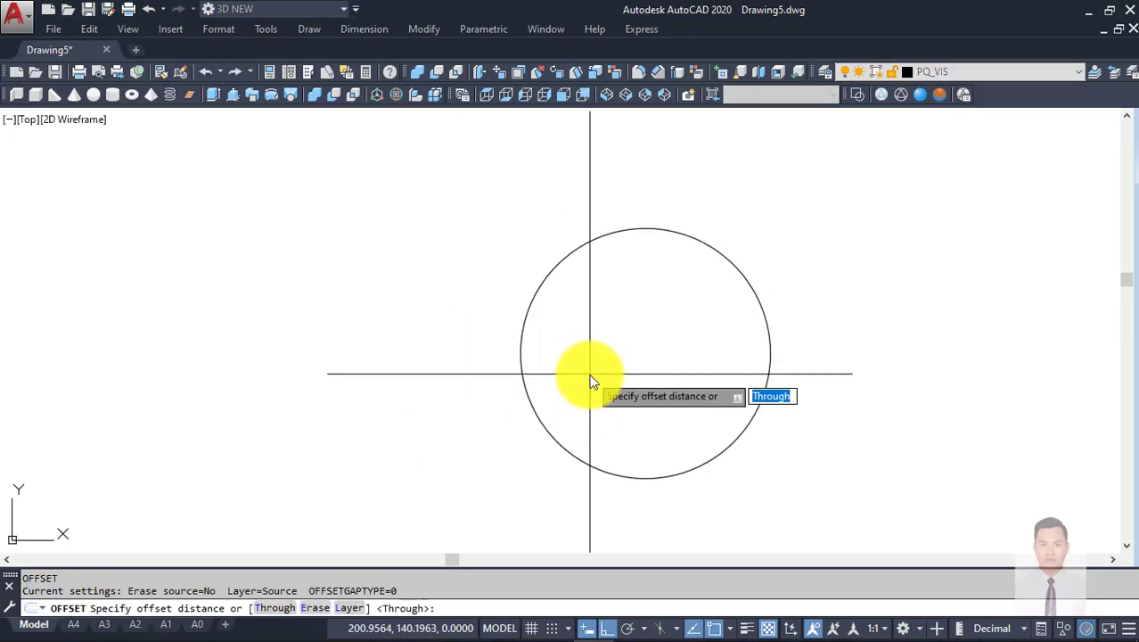
{"action": "type", "text": "5"}
{"action": "key", "text": "Return"}
{"action": "left_click", "coordinate": [535, 292]}
{"action": "left_click", "coordinate": [432, 267]}
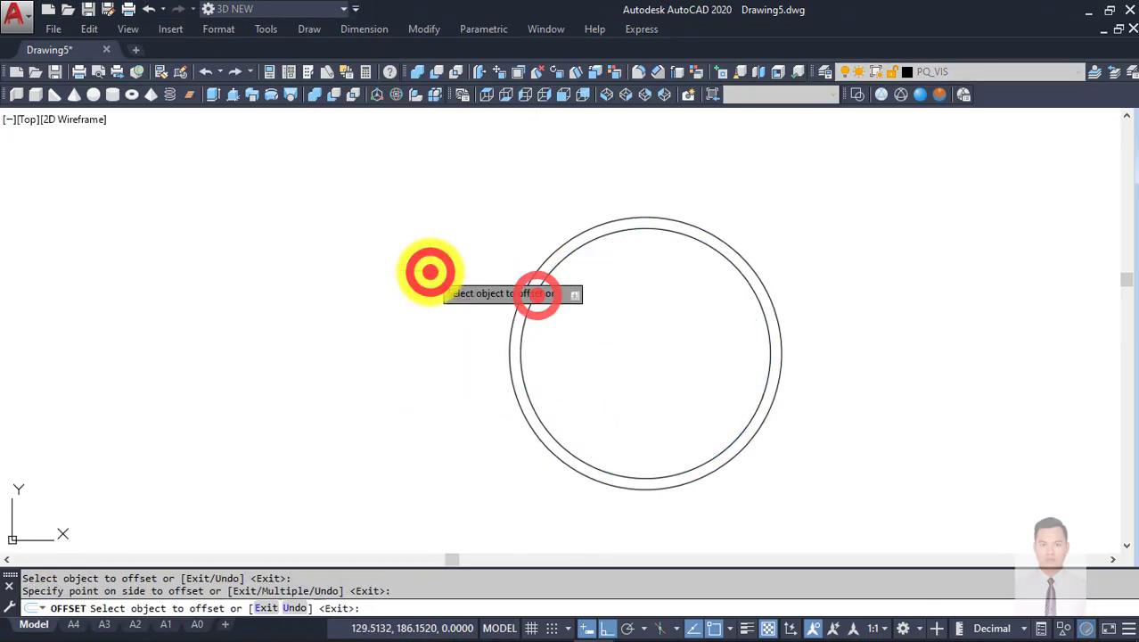
{"action": "key", "text": "Escape"}
Step: Draw a short line down from the circle centre
{"action": "scroll", "coordinate": [550, 297], "scroll_direction": "up", "scroll_amount": 4}
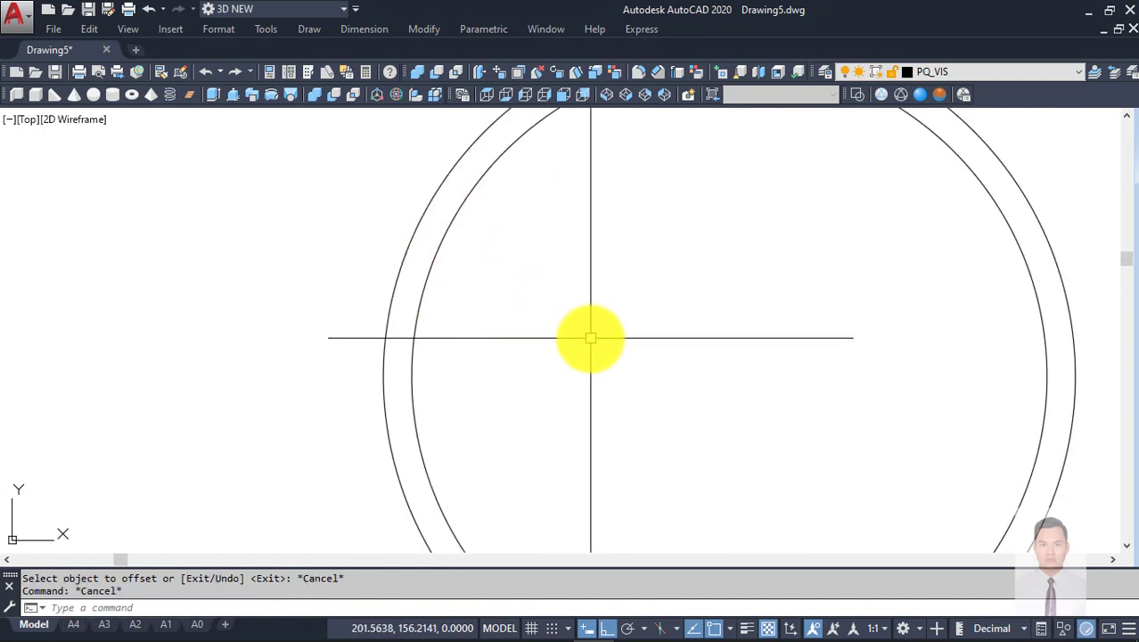
{"action": "type", "text": "l"}
{"action": "key", "text": "Return"}
{"action": "left_click", "coordinate": [602, 286]}
{"action": "left_click", "coordinate": [601, 324]}
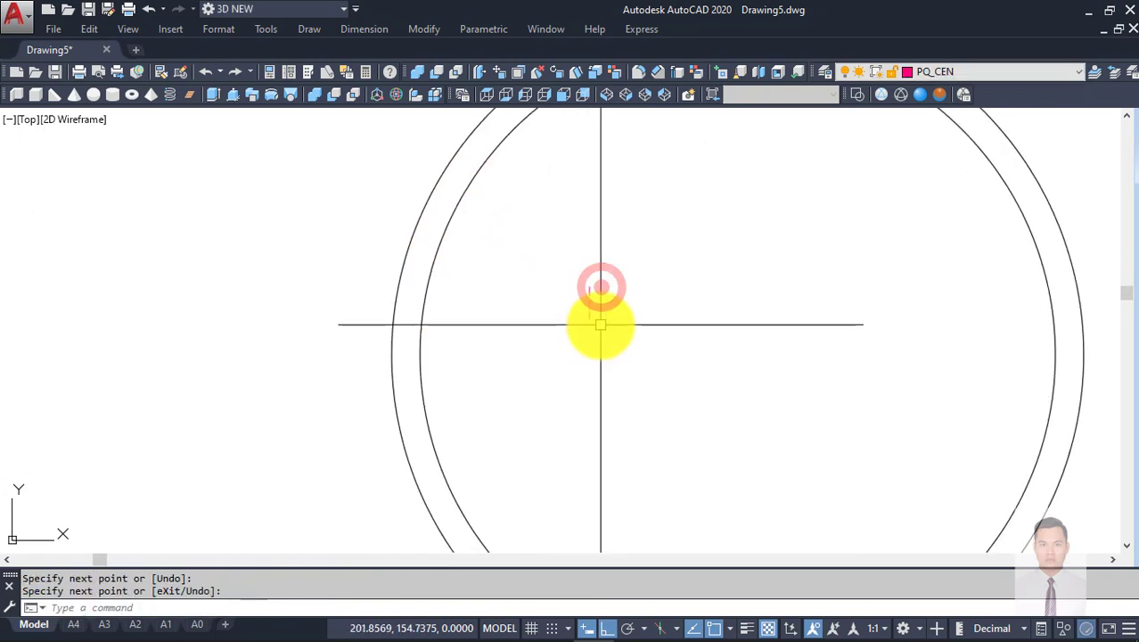
{"action": "key", "text": "Escape"}
Step: Give the outer offset circle the magenta dashed centre-line style with MATCHPROP
{"action": "type", "text": "ma"}
{"action": "key", "text": "Return"}
{"action": "left_click", "coordinate": [588, 294]}
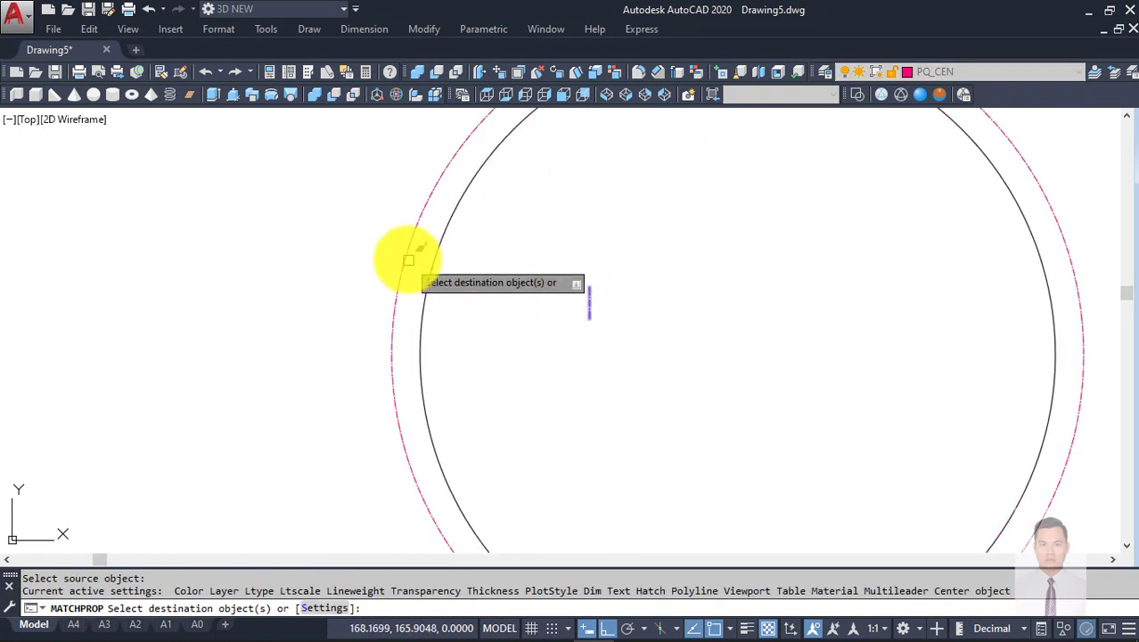
{"action": "left_click", "coordinate": [407, 260]}
{"action": "key", "text": "Escape"}
Step: Erase the short stray line below the circle centre
{"action": "left_click", "coordinate": [634, 307]}
{"action": "key", "text": "Escape"}
{"action": "left_click", "coordinate": [553, 263]}
{"action": "key", "text": "Escape"}
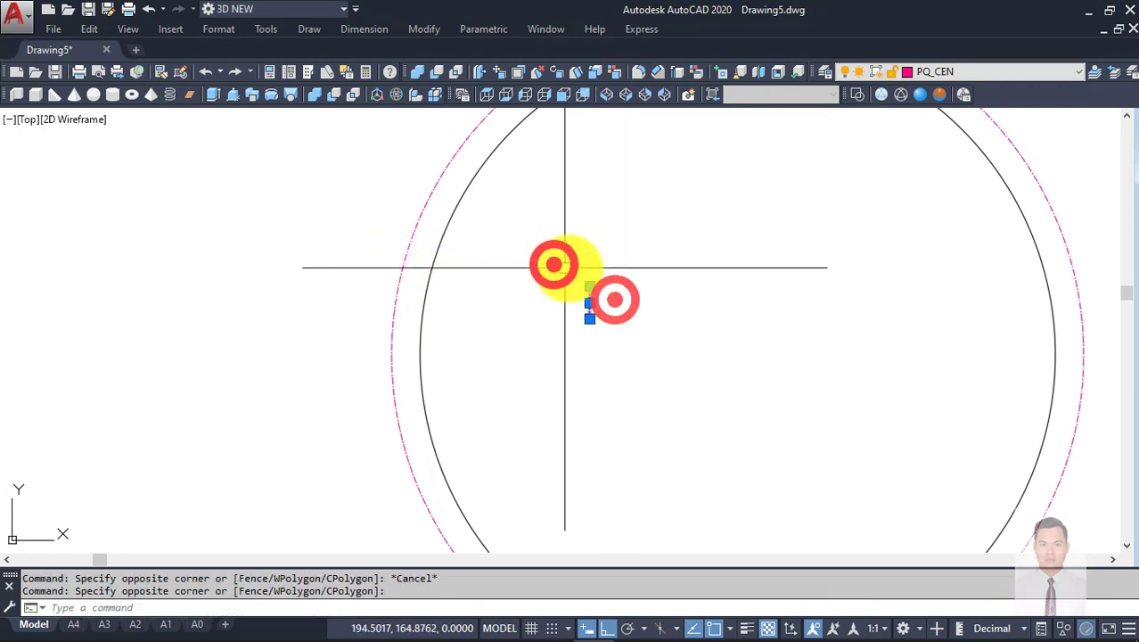
{"action": "left_click", "coordinate": [602, 268]}
{"action": "left_click", "coordinate": [603, 269]}
{"action": "type", "text": "e"}
{"action": "key", "text": "Return"}
Step: Draw a radius line from the circle centre to the outer circle's left edge
{"action": "scroll", "coordinate": [603, 268], "scroll_direction": "down", "scroll_amount": 4}
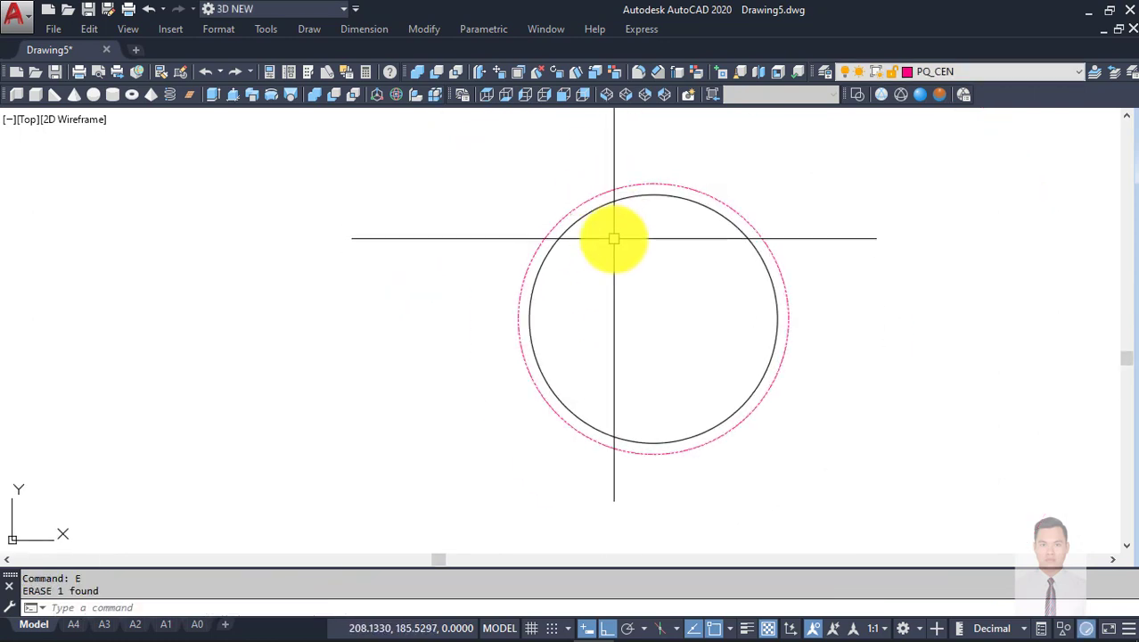
{"action": "scroll", "coordinate": [615, 236], "scroll_direction": "up", "scroll_amount": 2}
{"action": "middle_click_drag", "start_coordinate": [570, 243], "coordinate": [508, 292]}
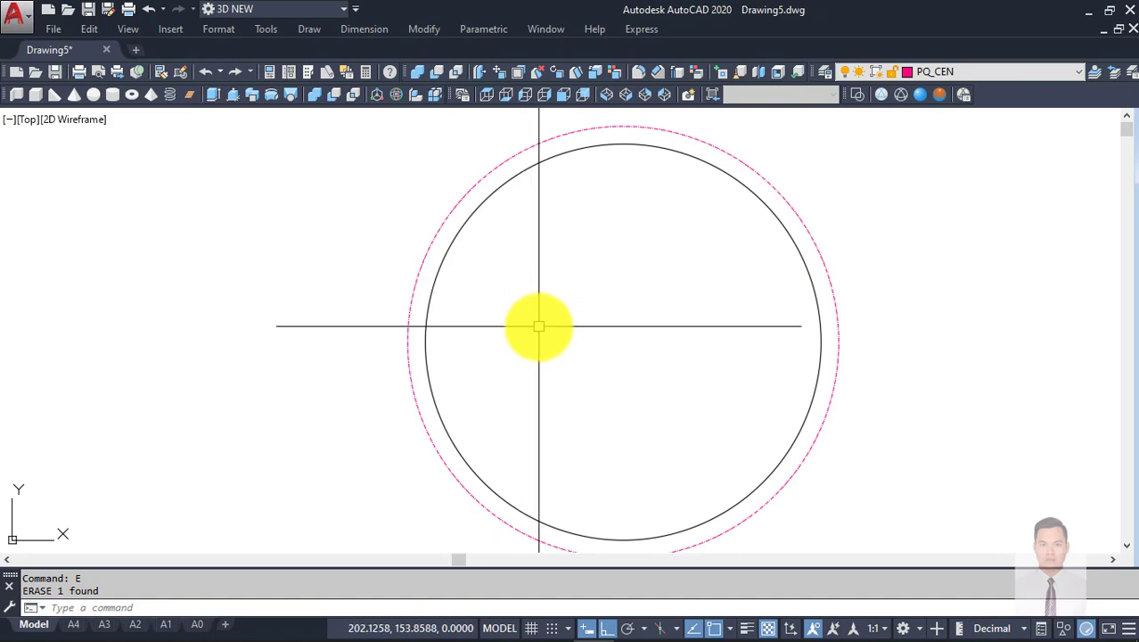
{"action": "type", "text": "l"}
{"action": "key", "text": "Return"}
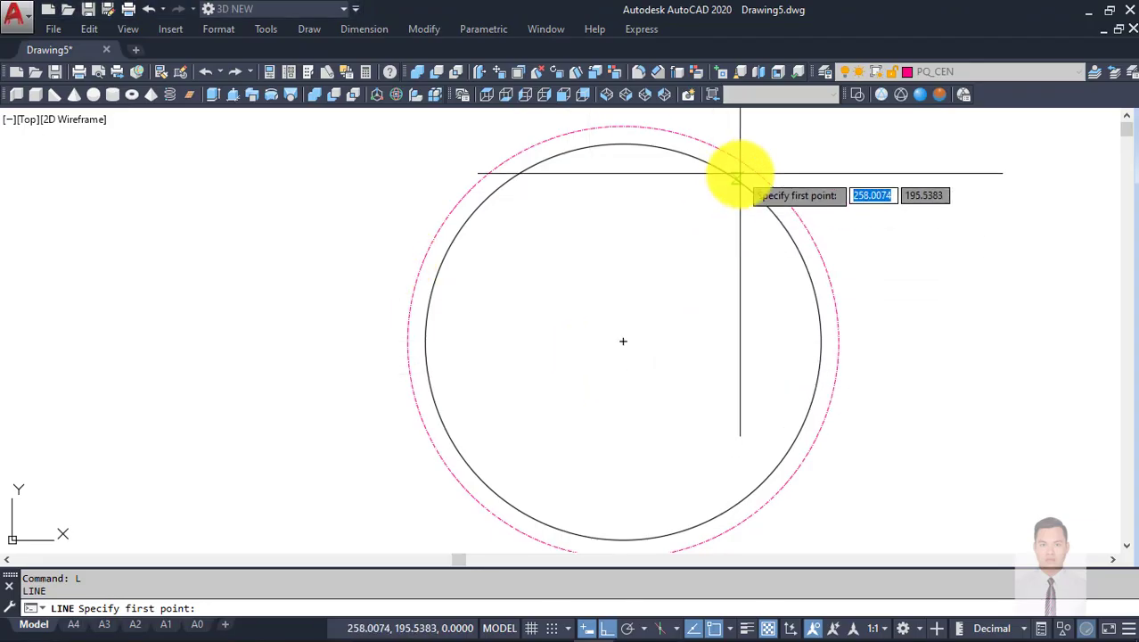
{"action": "left_click", "coordinate": [622, 346]}
{"action": "left_click", "coordinate": [406, 341]}
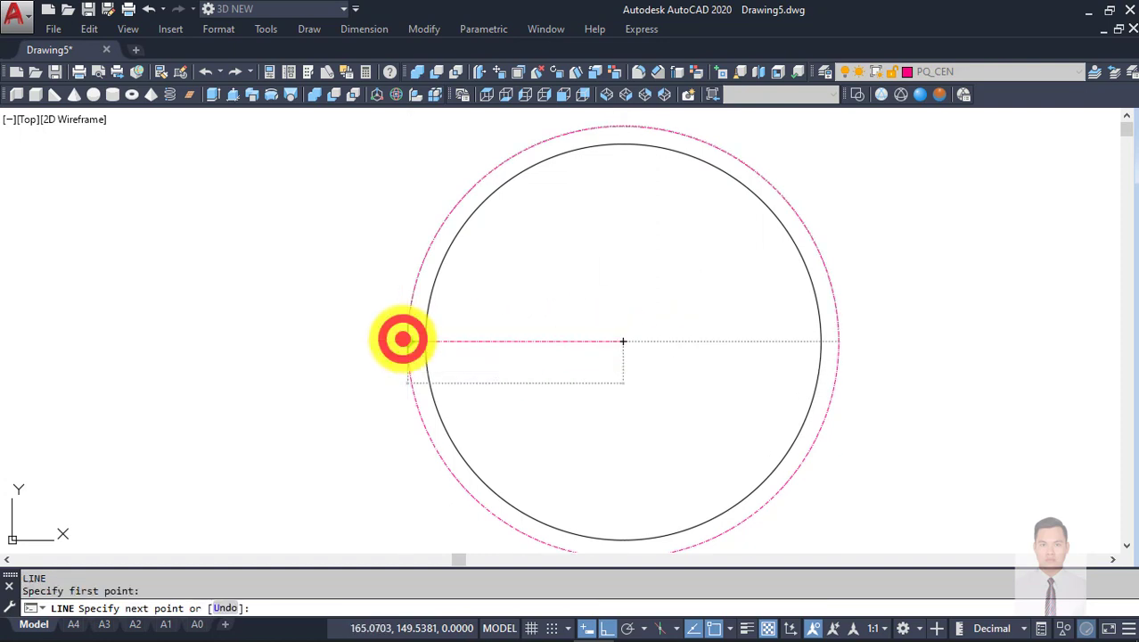
{"action": "key", "text": "Escape"}
Step: Select the new radius line for rotating
{"action": "left_click", "coordinate": [526, 361]}
{"action": "left_click", "coordinate": [506, 309]}
{"action": "left_click", "coordinate": [598, 364]}
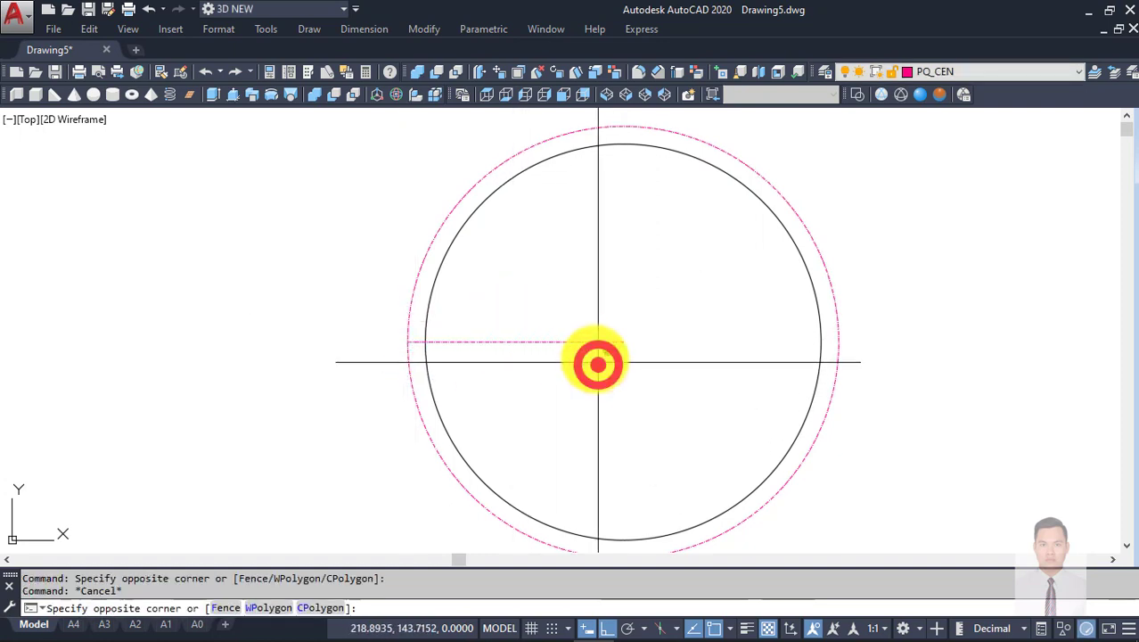
{"action": "left_click", "coordinate": [562, 295]}
{"action": "type", "text": "ro"}
{"action": "key", "text": "Return"}
Step: Rotate the radius line 45° about the centre and draw a 14-diameter bolt hole at its end
{"action": "left_click", "coordinate": [622, 340]}
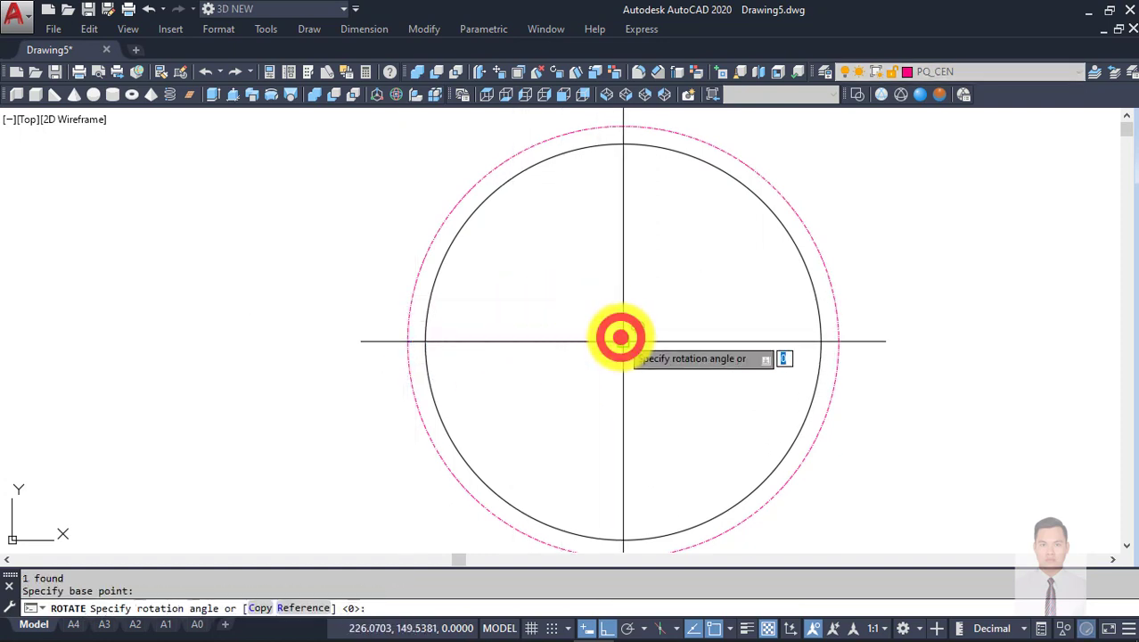
{"action": "type", "text": "5"}
{"action": "key", "text": "Return"}
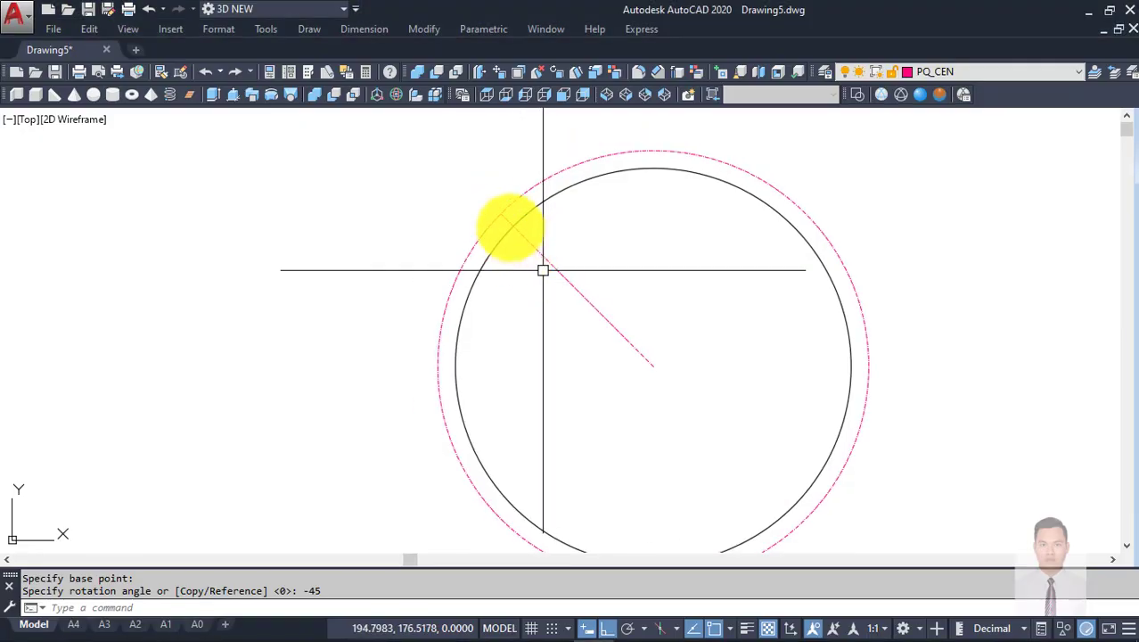
{"action": "type", "text": "c"}
{"action": "key", "text": "Return"}
{"action": "left_click", "coordinate": [504, 214]}
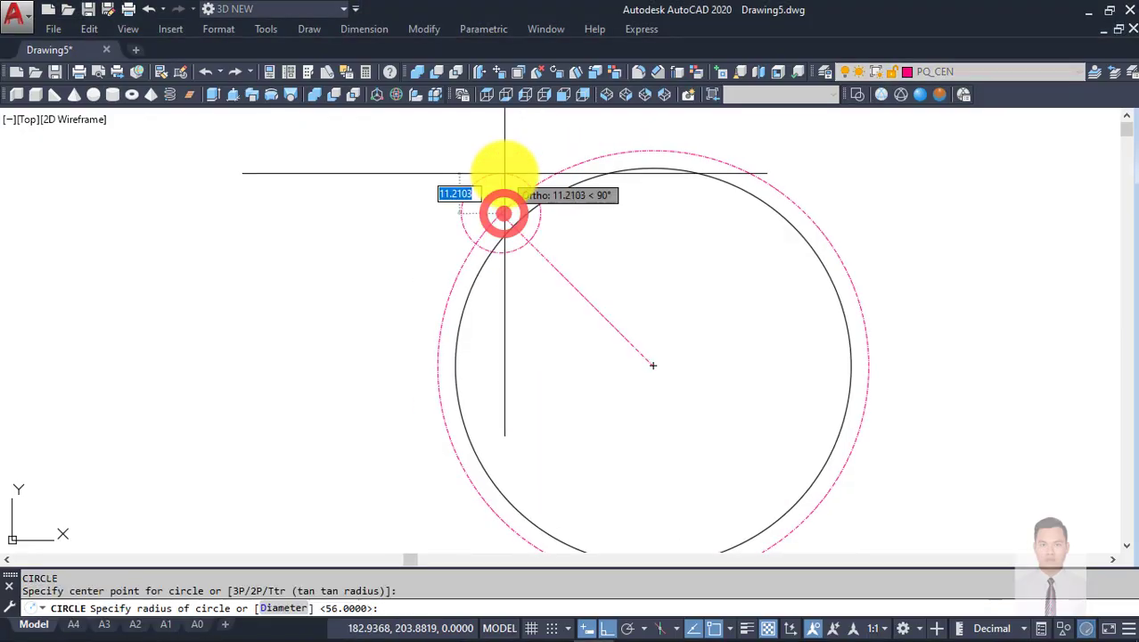
{"action": "key", "text": "Return"}
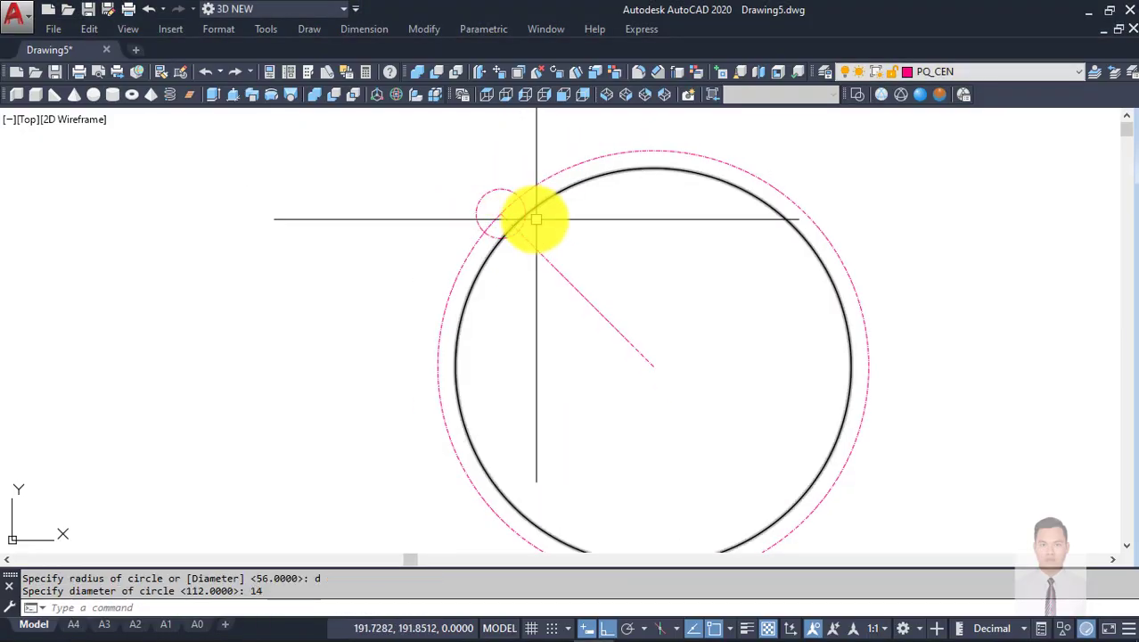
{"action": "key", "text": "Escape"}
Step: Match the small circle to the large circle's solid black style and make PQ_VIS current
{"action": "middle_click_drag", "start_coordinate": [547, 223], "coordinate": [567, 236]}
{"action": "type", "text": "ma"}
{"action": "key", "text": "Return"}
{"action": "left_click", "coordinate": [568, 218]}
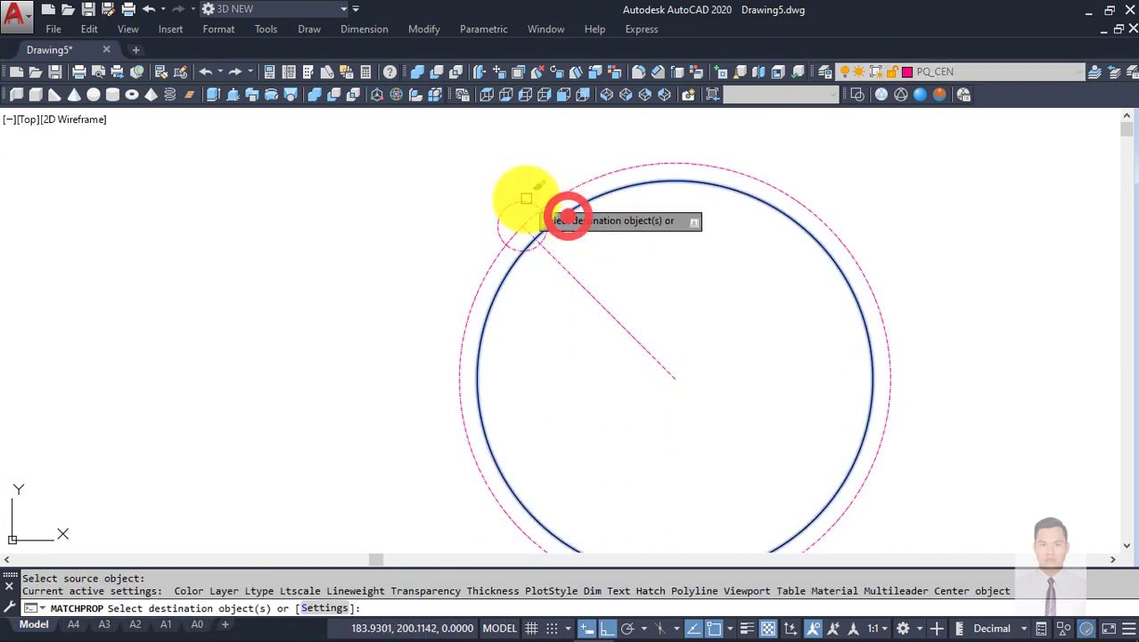
{"action": "left_click", "coordinate": [531, 200]}
{"action": "key", "text": "Escape"}
{"action": "key", "text": "Return"}
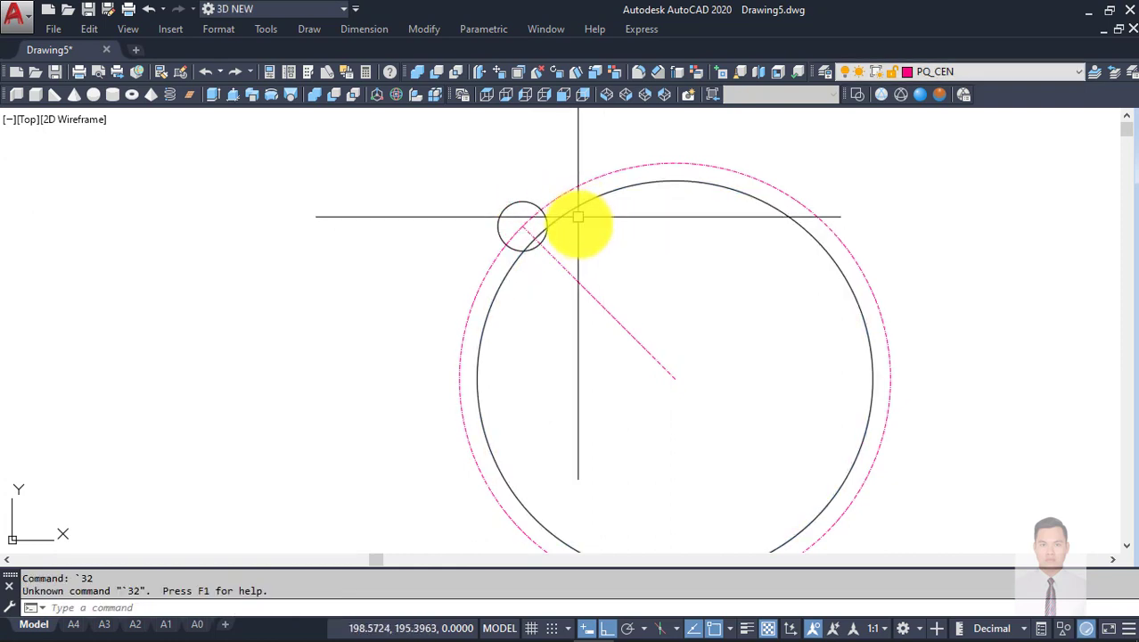
{"action": "key", "text": "Escape"}
{"action": "type", "text": "3"}
{"action": "left_click", "coordinate": [578, 209]}
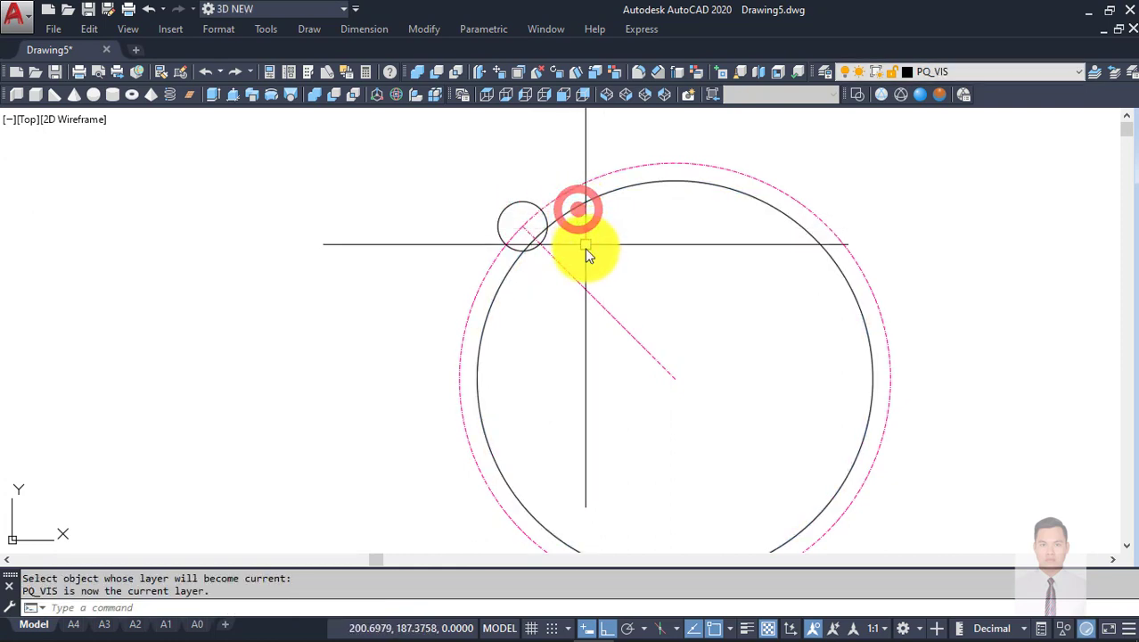
Step: Erase the diagonal centre line and the selected circle
{"action": "scroll", "coordinate": [582, 241], "scroll_direction": "up", "scroll_amount": 2}
{"action": "key", "text": "Escape"}
{"action": "left_click", "coordinate": [554, 287]}
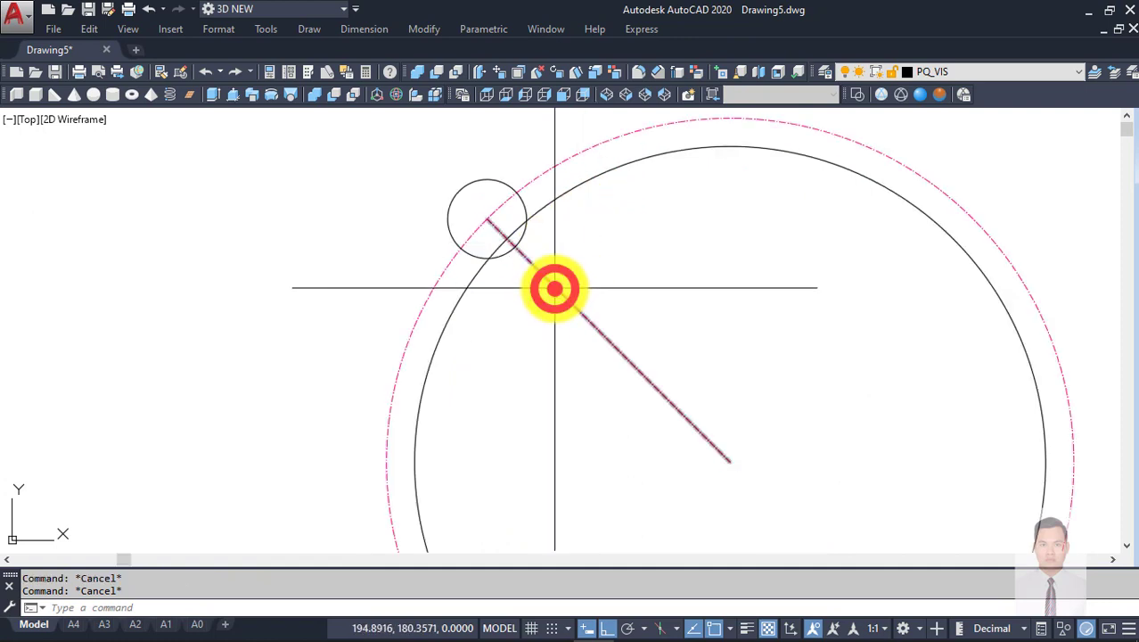
{"action": "left_click", "coordinate": [541, 174]}
{"action": "type", "text": "e"}
{"action": "key", "text": "Return"}
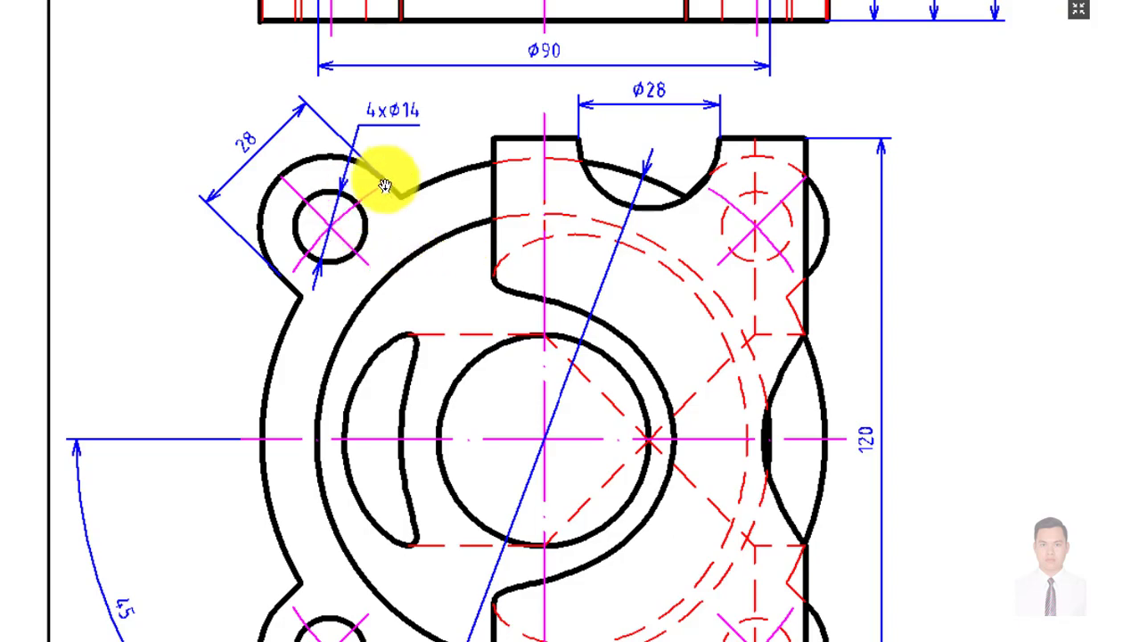
{"action": "key", "text": "alt+Tab"}
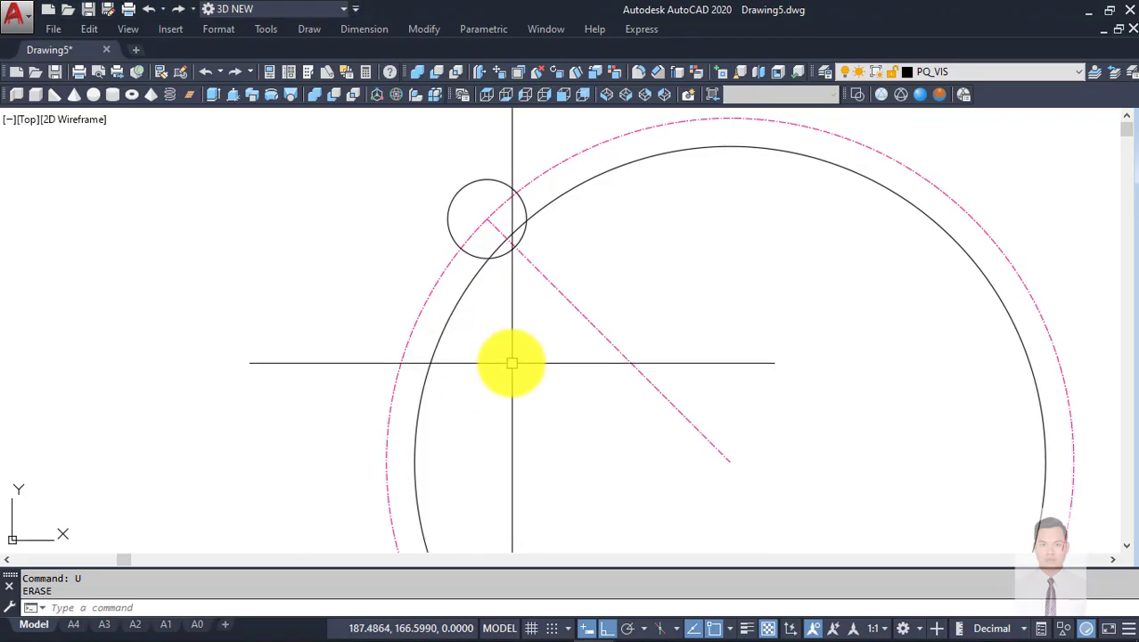
{"action": "type", "text": "o"}
{"action": "key", "text": "Return"}
Step: Offset the diagonal centre line 14 to each side
{"action": "type", "text": "14"}
{"action": "key", "text": "Return"}
{"action": "left_click", "coordinate": [534, 267]}
{"action": "left_click", "coordinate": [564, 240]}
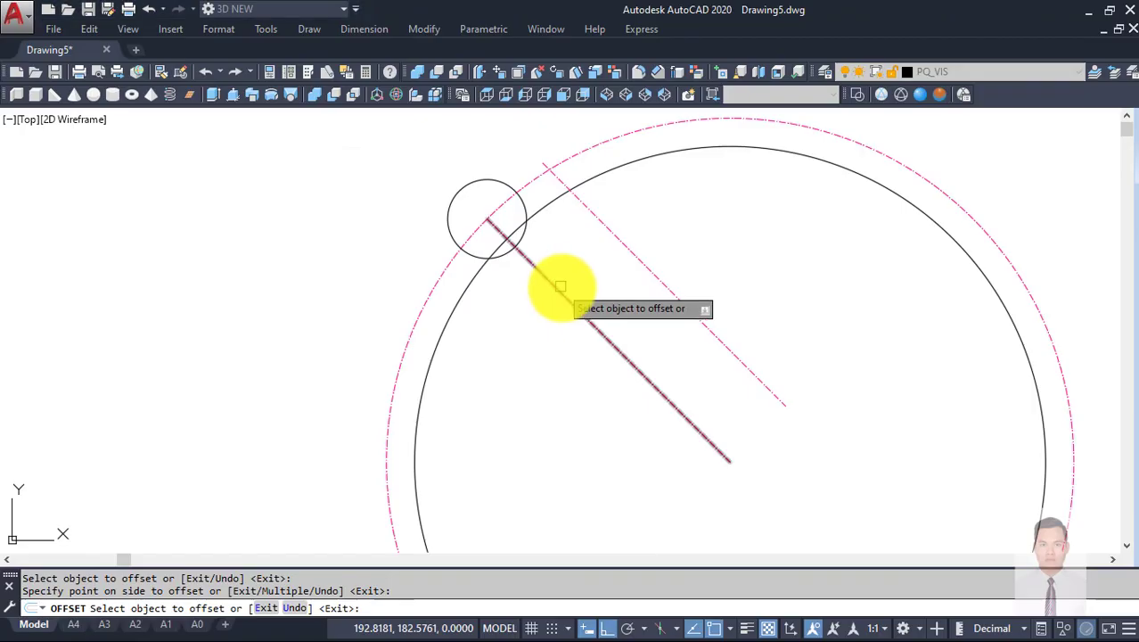
{"action": "left_click", "coordinate": [561, 292]}
{"action": "left_click", "coordinate": [509, 318]}
{"action": "key", "text": "Escape"}
Step: Draw an R14 circle centred on the small bolt hole
{"action": "type", "text": "`c"}
{"action": "key", "text": "Return"}
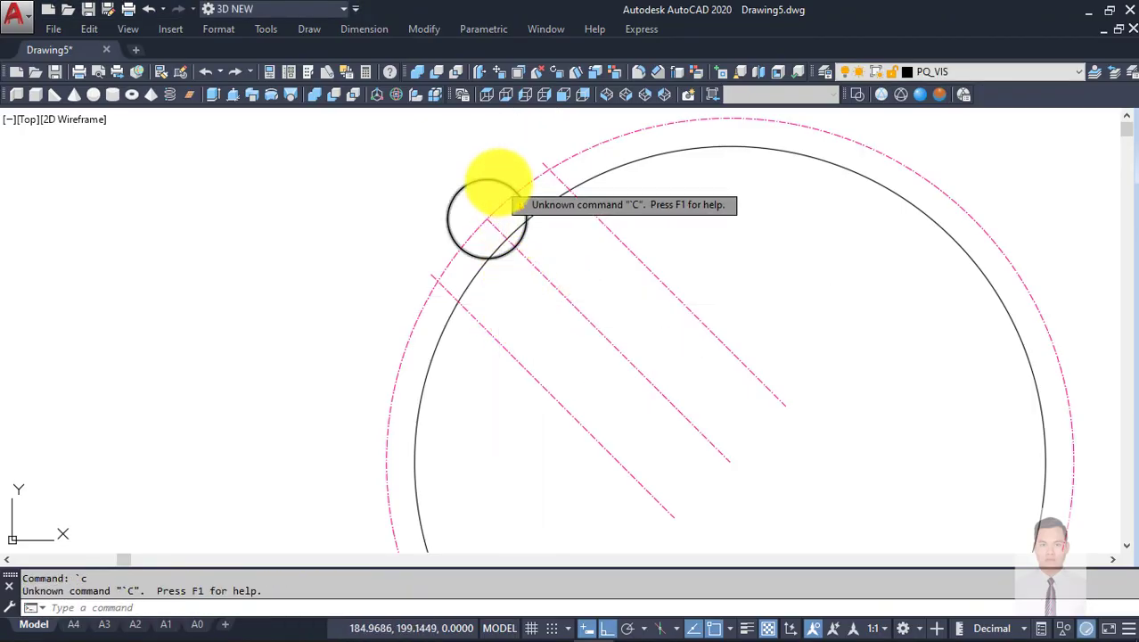
{"action": "key", "text": "Escape"}
{"action": "type", "text": "c"}
{"action": "key", "text": "Return"}
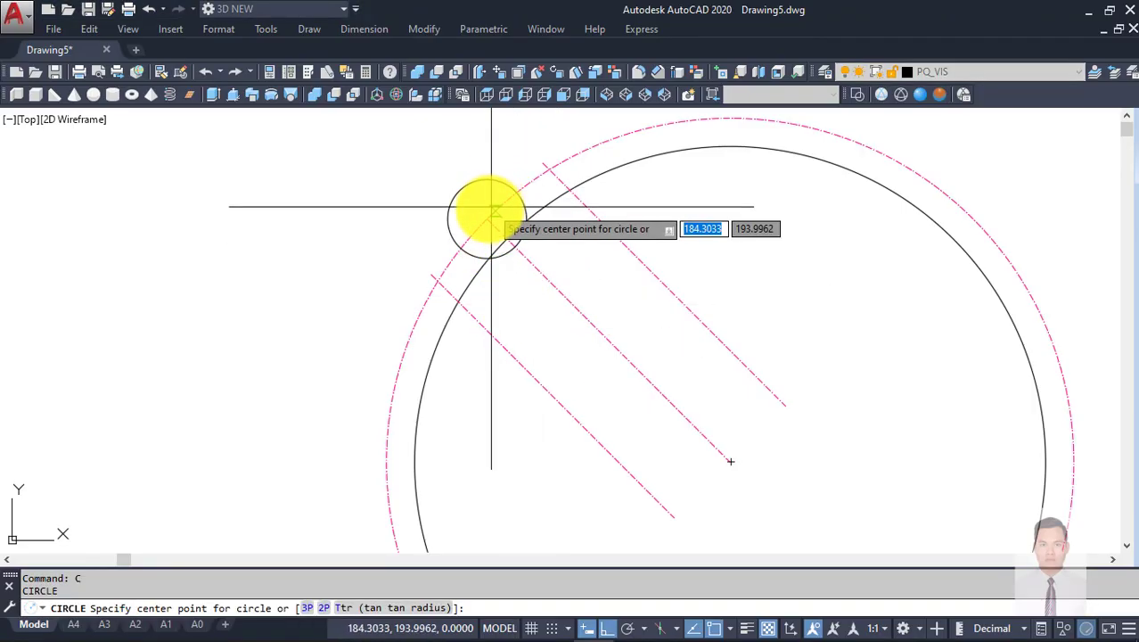
{"action": "left_click", "coordinate": [487, 218]}
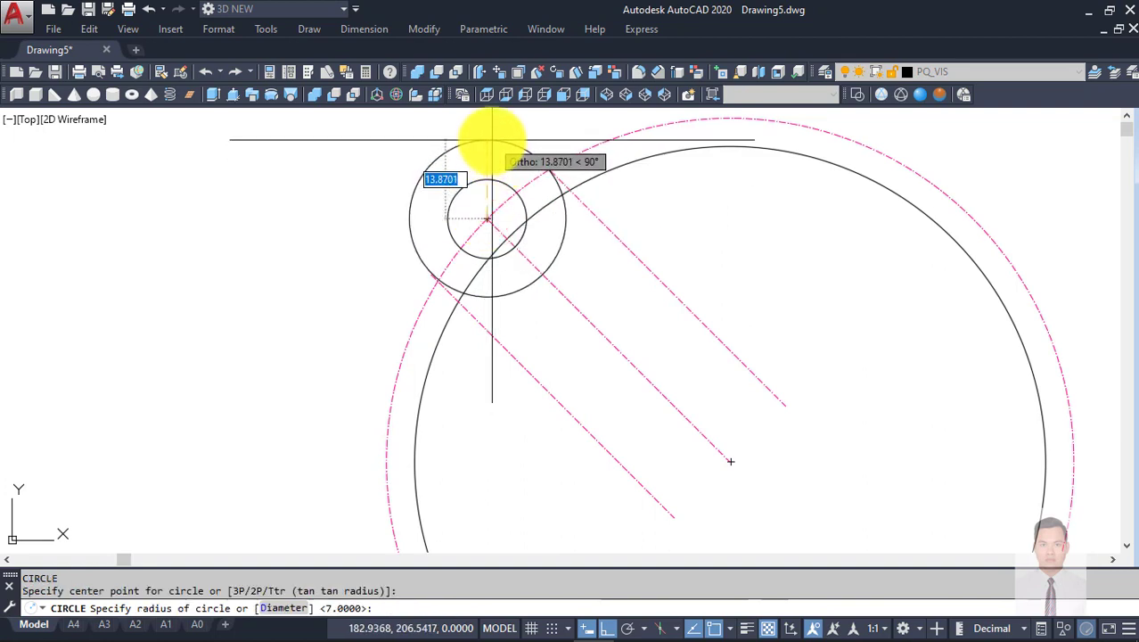
{"action": "type", "text": "14"}
{"action": "key", "text": "Return"}
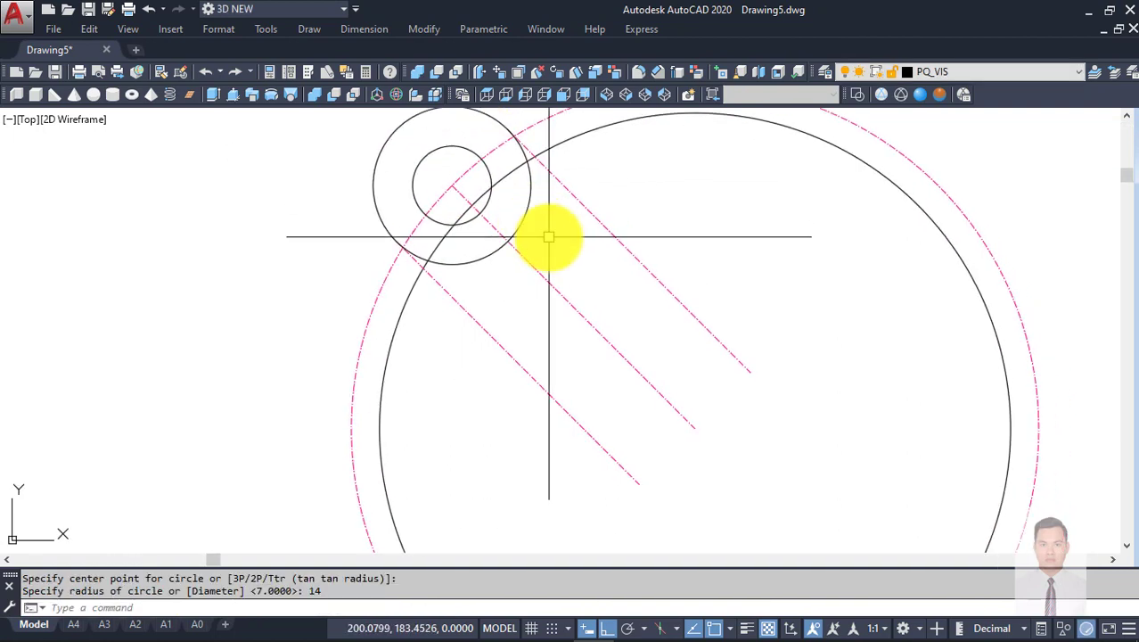
Step: Make both offset lines solid black by matching the R14 circle
{"action": "type", "text": "ma"}
{"action": "key", "text": "Return"}
{"action": "left_click", "coordinate": [491, 252]}
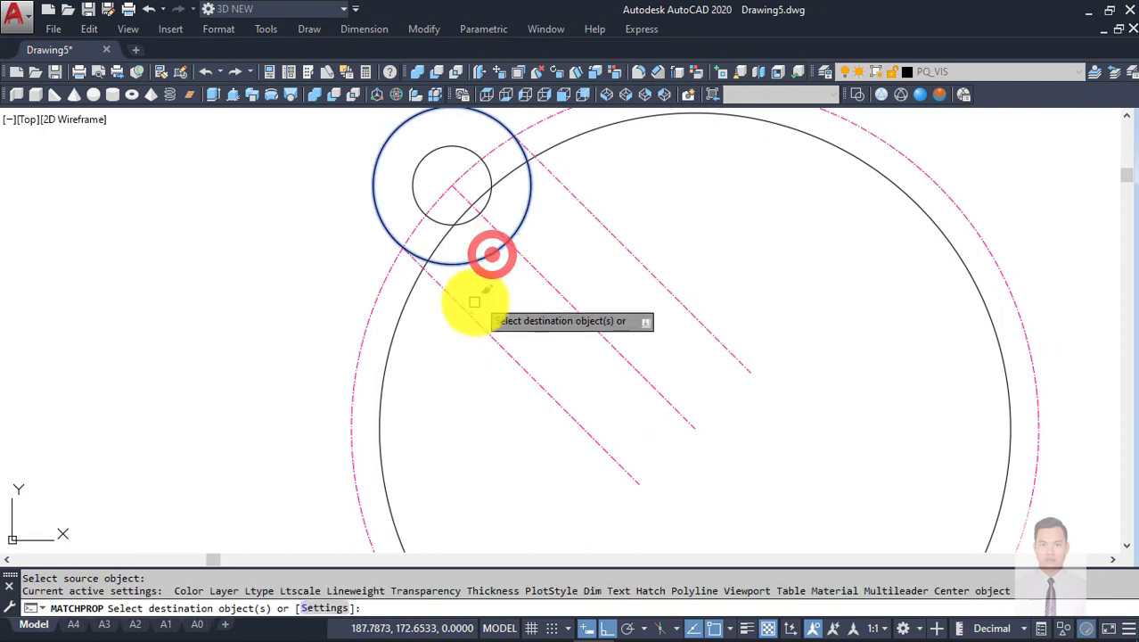
{"action": "left_click", "coordinate": [466, 311]}
{"action": "left_click", "coordinate": [592, 216]}
{"action": "scroll", "coordinate": [588, 232], "scroll_direction": "down", "scroll_amount": 4}
{"action": "key", "text": "Escape"}
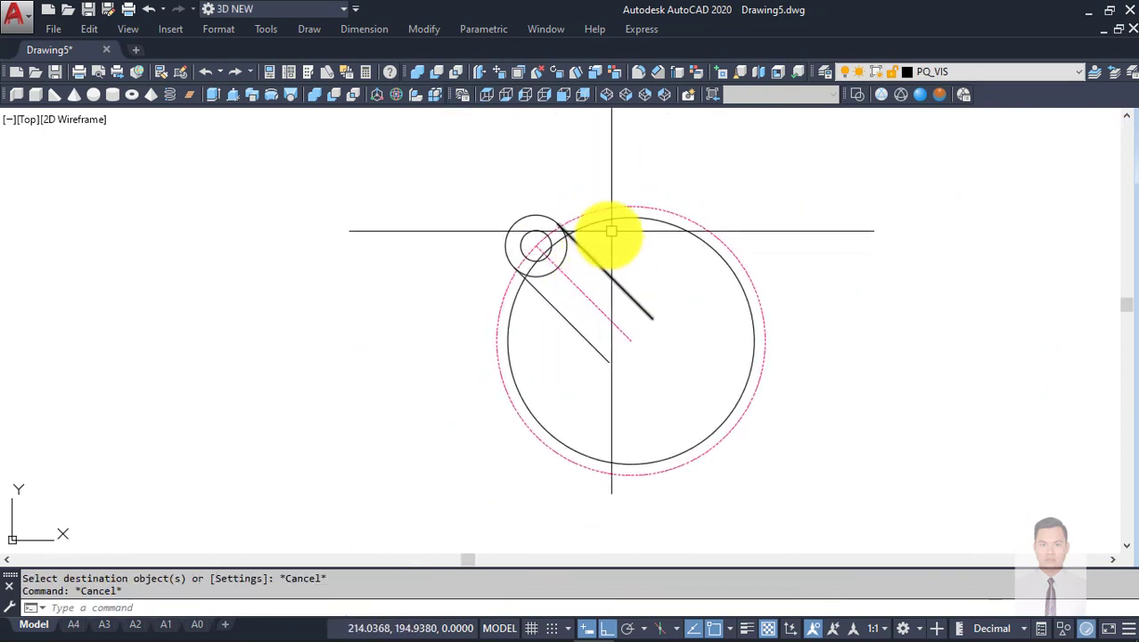
Step: Erase the outer dashed circle and the diagonal centre line
{"action": "left_click", "coordinate": [605, 204]}
{"action": "left_click", "coordinate": [570, 285]}
{"action": "left_click", "coordinate": [577, 285]}
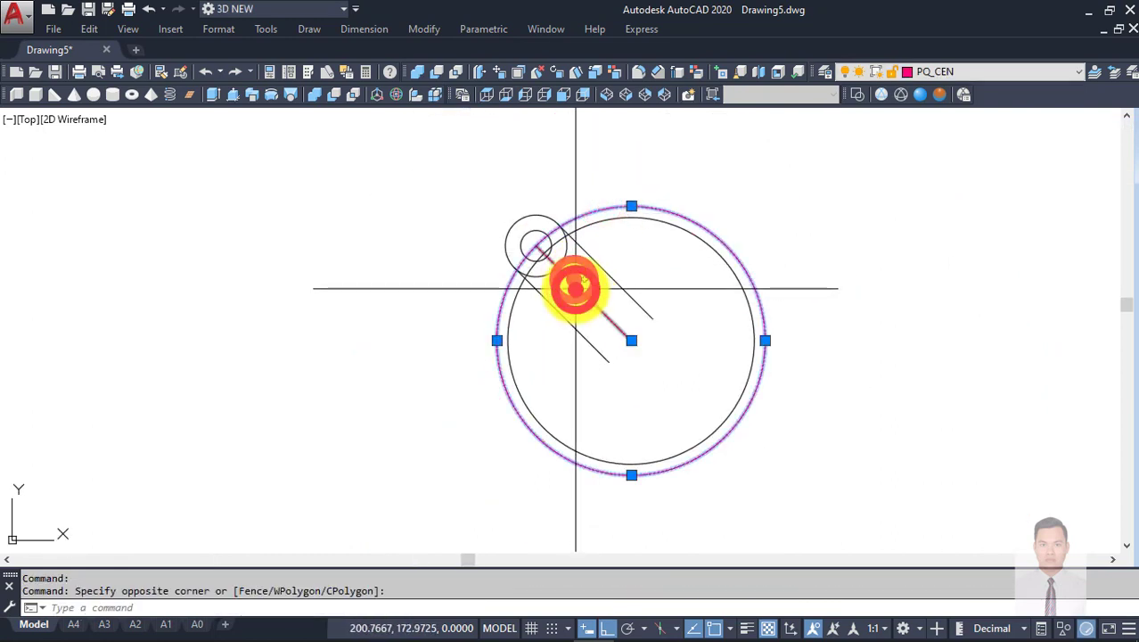
{"action": "type", "text": "e"}
{"action": "key", "text": "Return"}
{"action": "scroll", "coordinate": [565, 282], "scroll_direction": "up", "scroll_amount": 3}
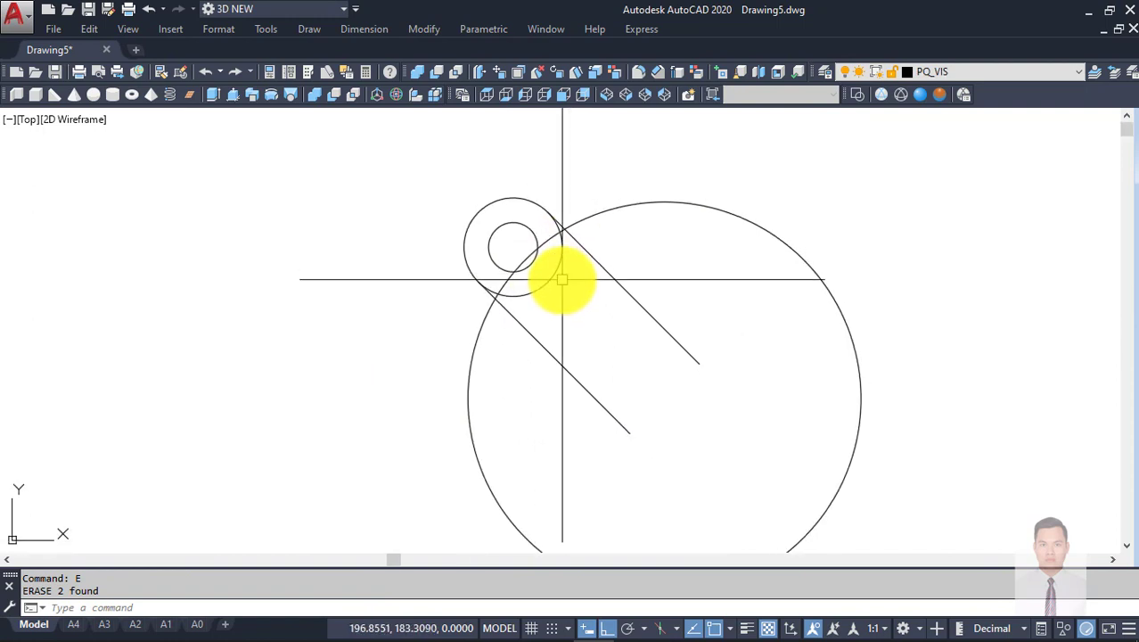
Step: Trim the R14 lug circle's arc between the two side lines
{"action": "type", "text": "tr"}
{"action": "key", "text": "Return"}
{"action": "left_click", "coordinate": [590, 257]}
{"action": "left_click", "coordinate": [545, 345]}
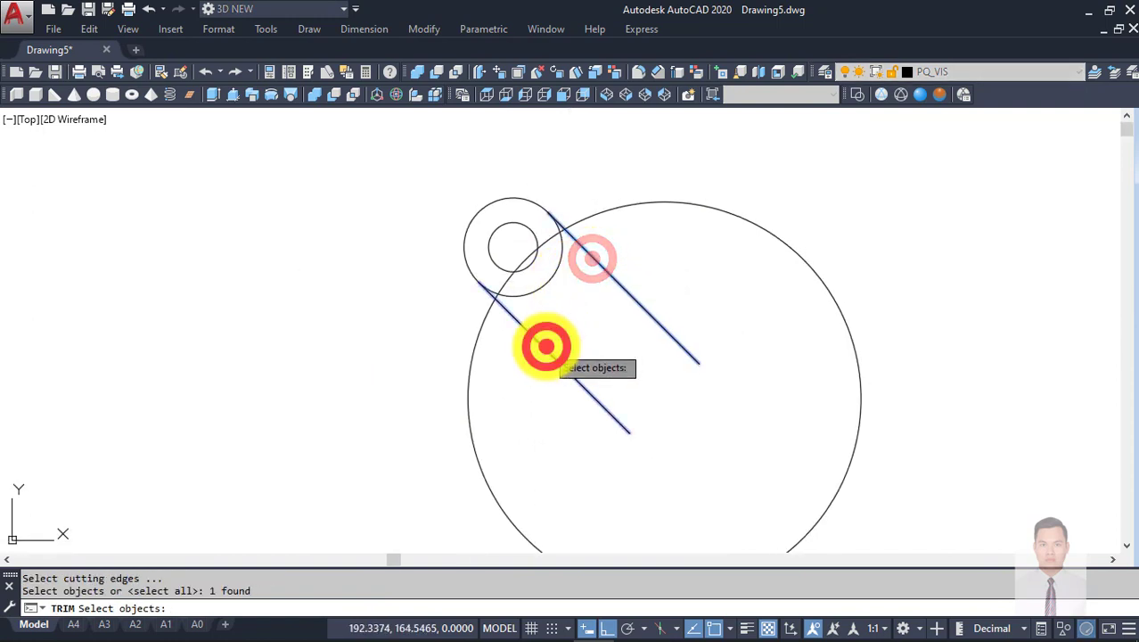
{"action": "right_click", "coordinate": [536, 292]}
{"action": "left_click", "coordinate": [534, 291]}
{"action": "key", "text": "Return"}
{"action": "key", "text": "Return"}
{"action": "key", "text": "Return"}
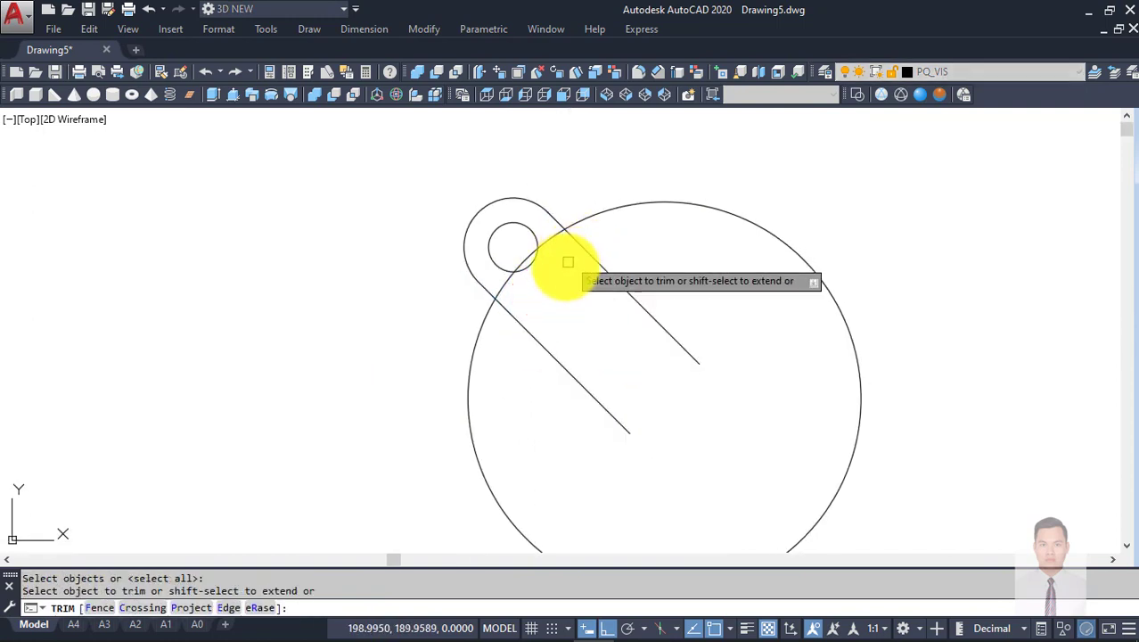
{"action": "key", "text": "Escape"}
{"action": "key", "text": "Return"}
{"action": "left_click", "coordinate": [577, 248]}
{"action": "left_click", "coordinate": [522, 326]}
{"action": "right_click", "coordinate": [508, 282]}
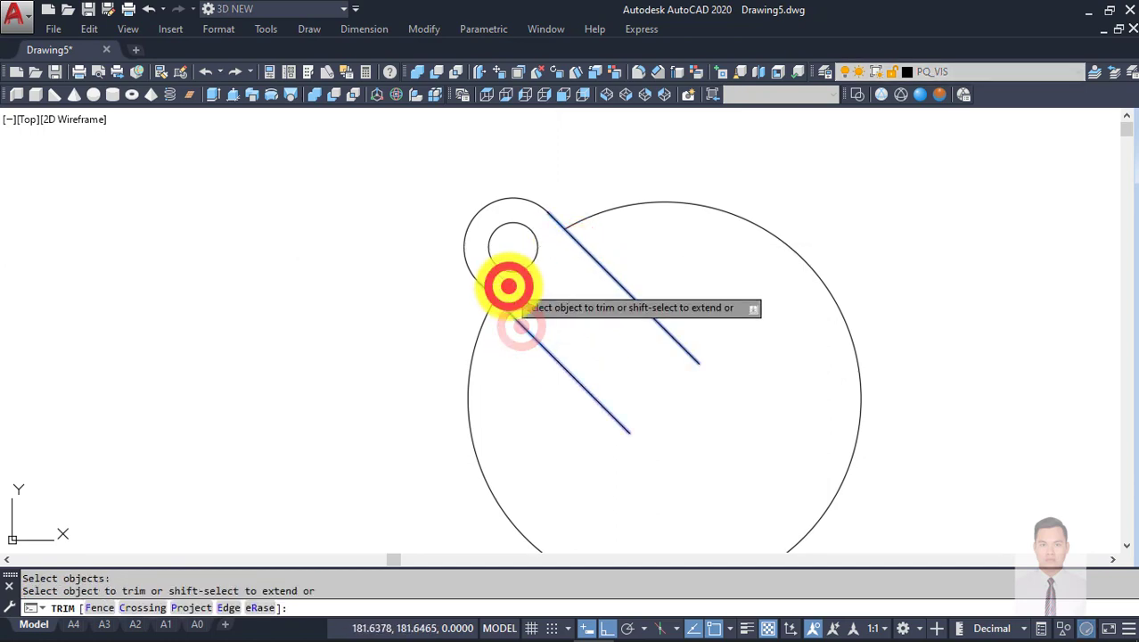
{"action": "key", "text": "Escape"}
Step: Trim the side lines inside the large circle and select the finished lug
{"action": "scroll", "coordinate": [561, 281], "scroll_direction": "down", "scroll_amount": 4}
{"action": "scroll", "coordinate": [563, 285], "scroll_direction": "up", "scroll_amount": 2}
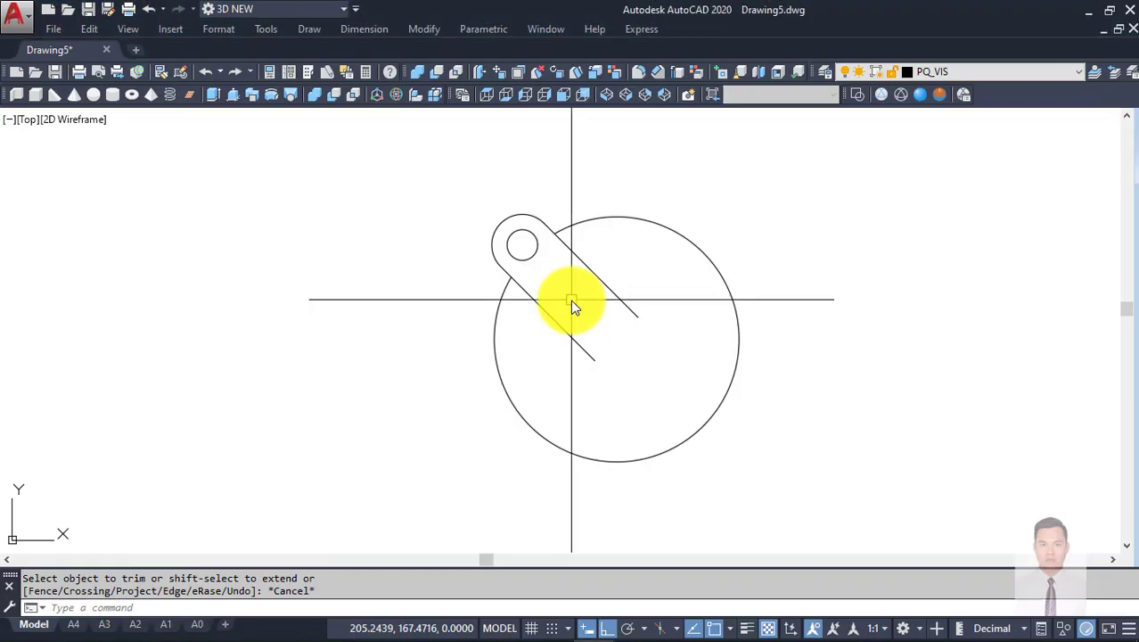
{"action": "key", "text": "Return"}
{"action": "key", "text": "Return"}
{"action": "left_click", "coordinate": [650, 402]}
{"action": "left_click", "coordinate": [544, 274]}
{"action": "key", "text": "Escape"}
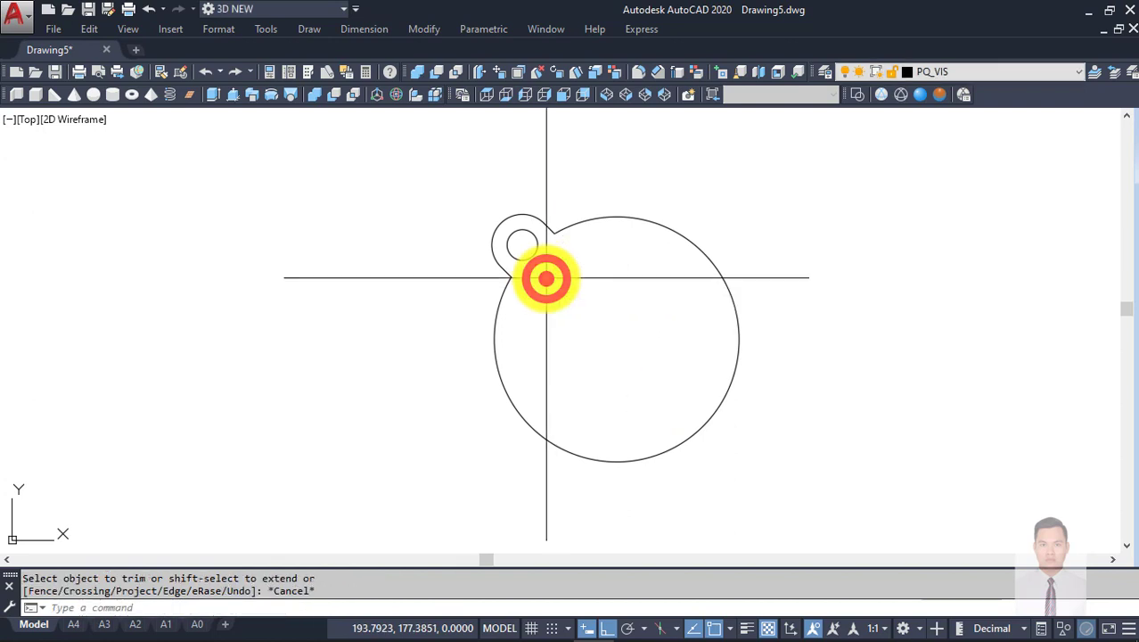
{"action": "left_click", "coordinate": [473, 171]}
{"action": "left_click", "coordinate": [607, 320]}
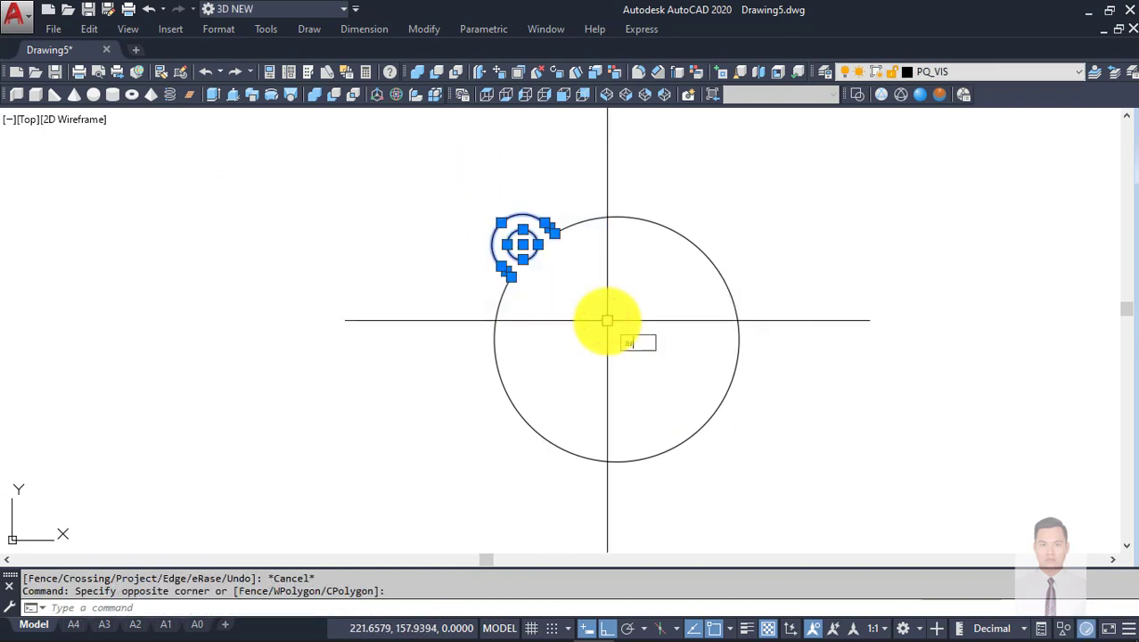
Step: Polar-array the lug into 4 items around the large circle's centre
{"action": "key", "text": "Return"}
{"action": "key", "text": "Return"}
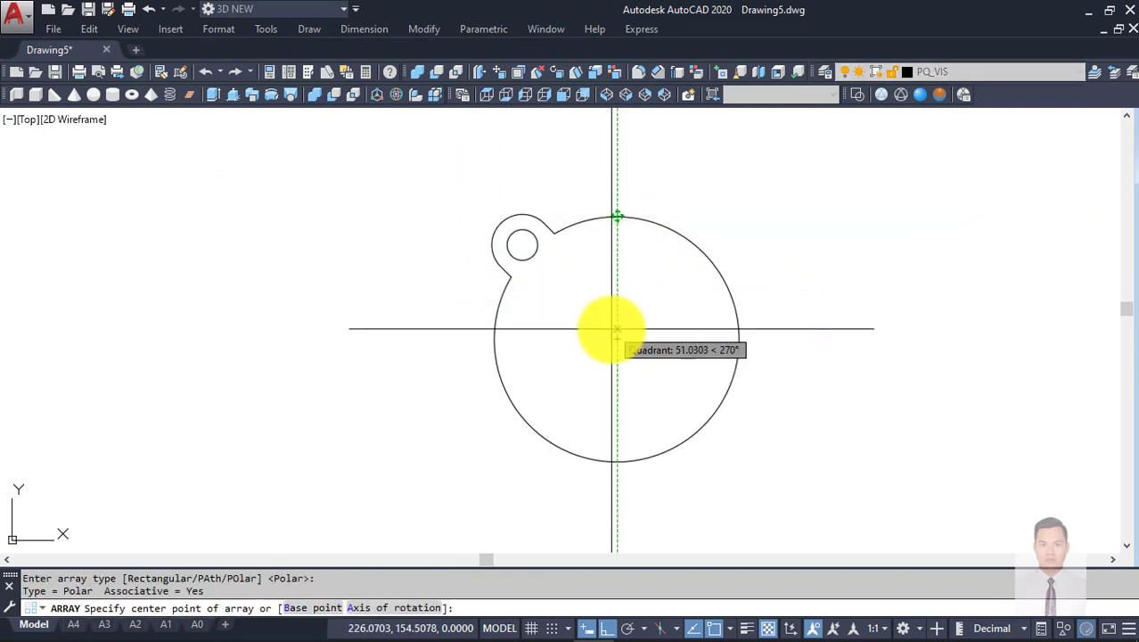
{"action": "left_click", "coordinate": [613, 328]}
{"action": "type", "text": "i"}
{"action": "key", "text": "Return"}
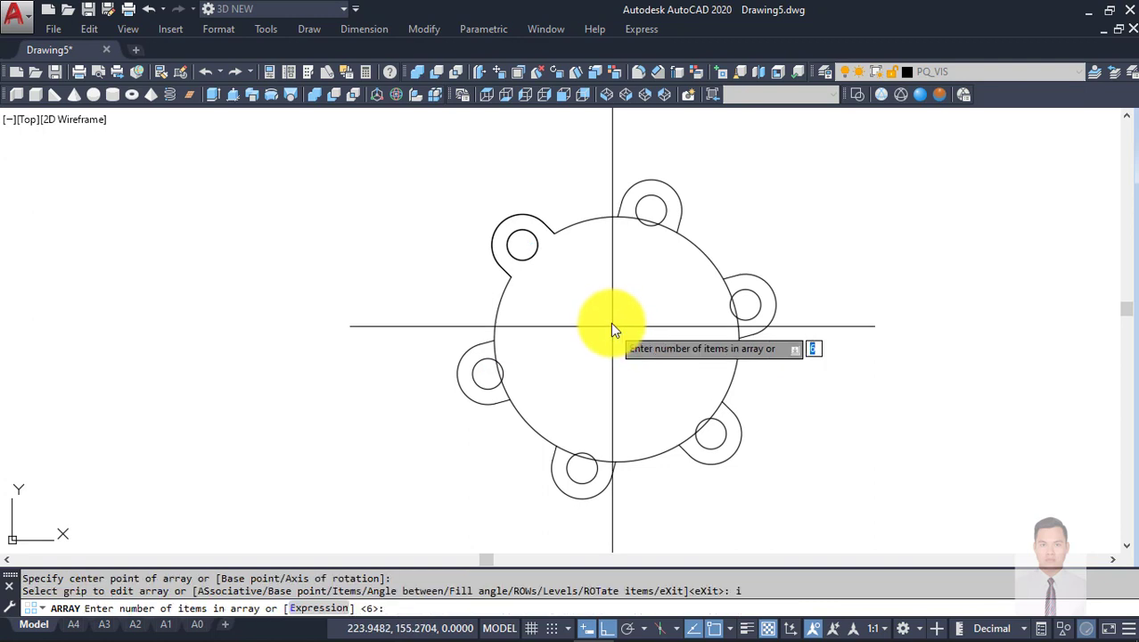
{"action": "type", "text": "4"}
{"action": "key", "text": "Return"}
{"action": "key", "text": "Escape"}
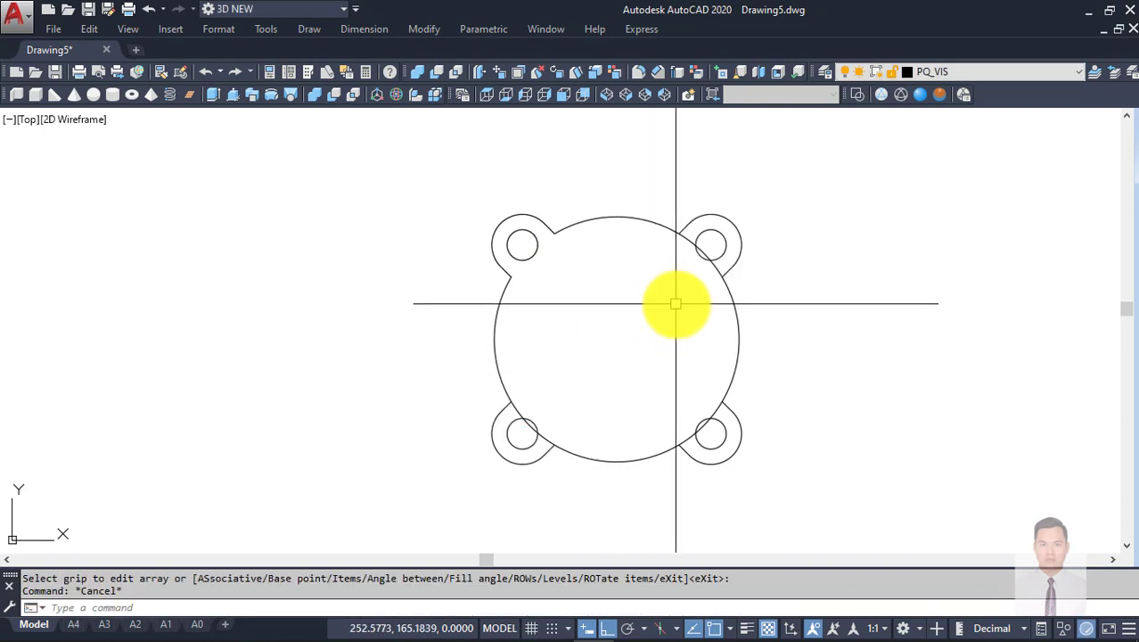
Step: Explode the four-lug array into separate objects
{"action": "left_click", "coordinate": [725, 292]}
{"action": "key", "text": "Escape"}
{"action": "left_click", "coordinate": [729, 272]}
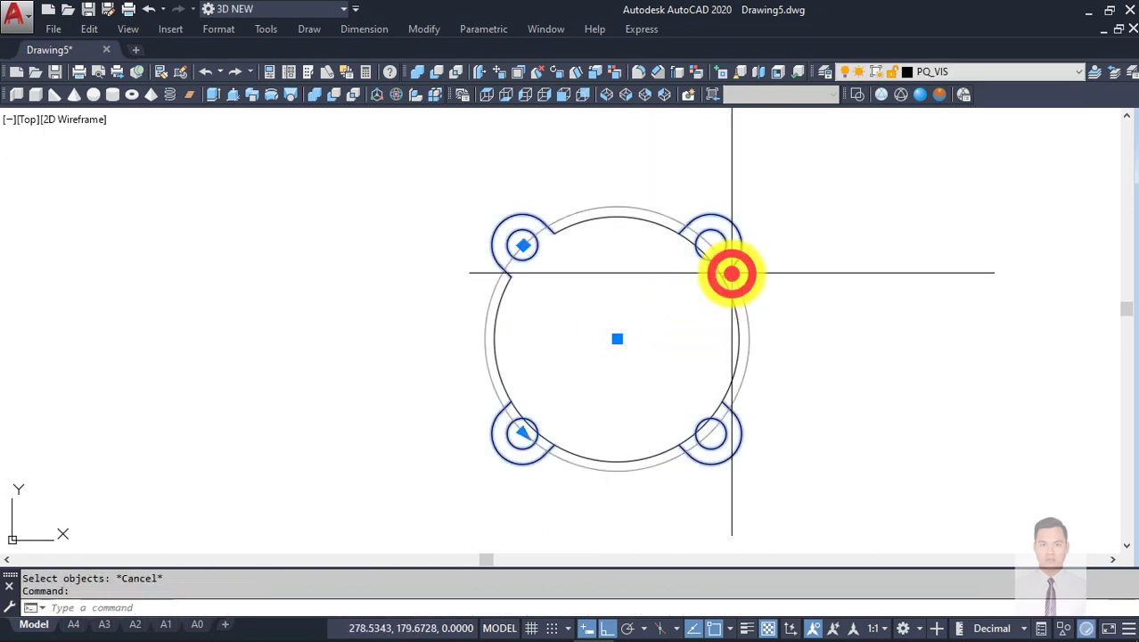
{"action": "scroll", "coordinate": [731, 272], "scroll_direction": "up", "scroll_amount": 2}
{"action": "scroll", "coordinate": [762, 261], "scroll_direction": "down", "scroll_amount": 2}
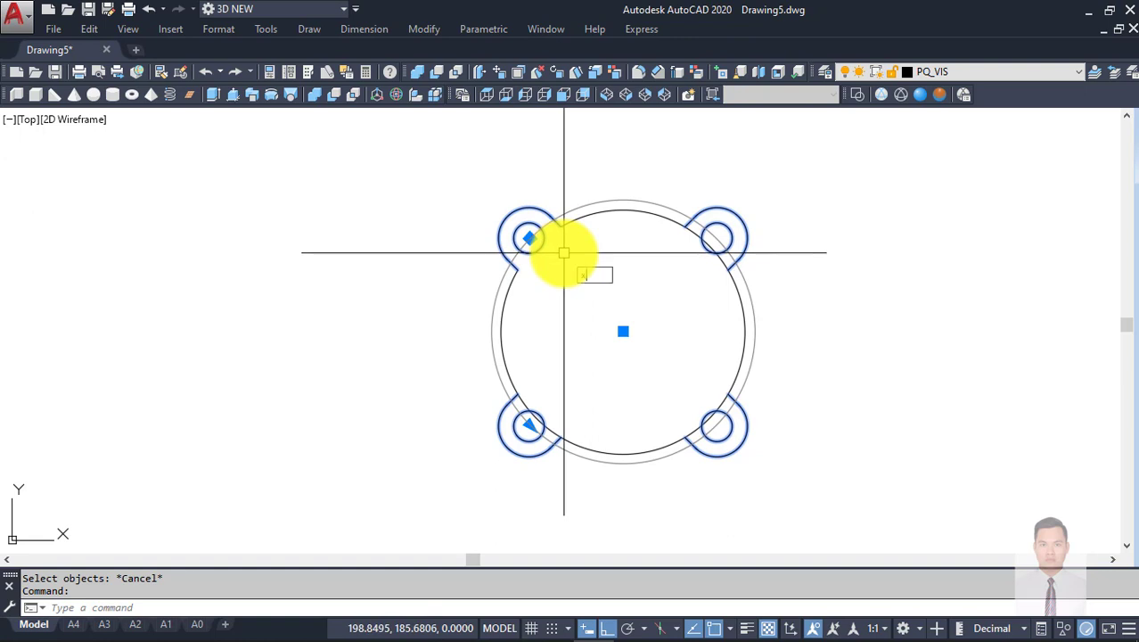
{"action": "type", "text": "x"}
{"action": "key", "text": "Return"}
{"action": "type", "text": "tr"}
{"action": "key", "text": "Return"}
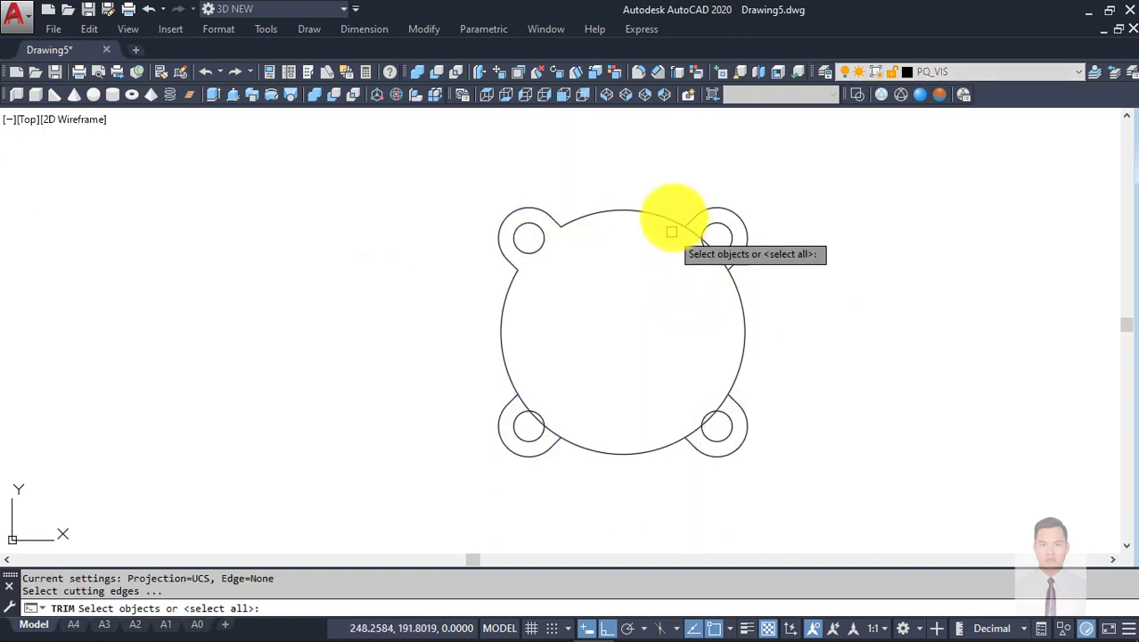
{"action": "left_click", "coordinate": [692, 222]}
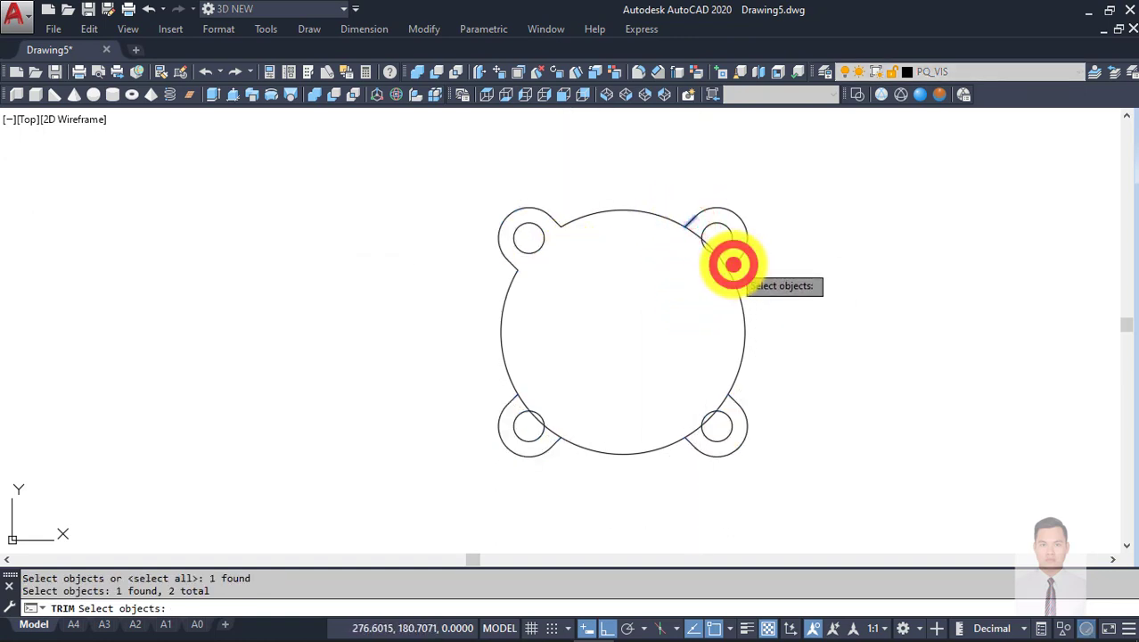
{"action": "key", "text": "Return"}
{"action": "scroll", "coordinate": [710, 409], "scroll_direction": "up", "scroll_amount": 4}
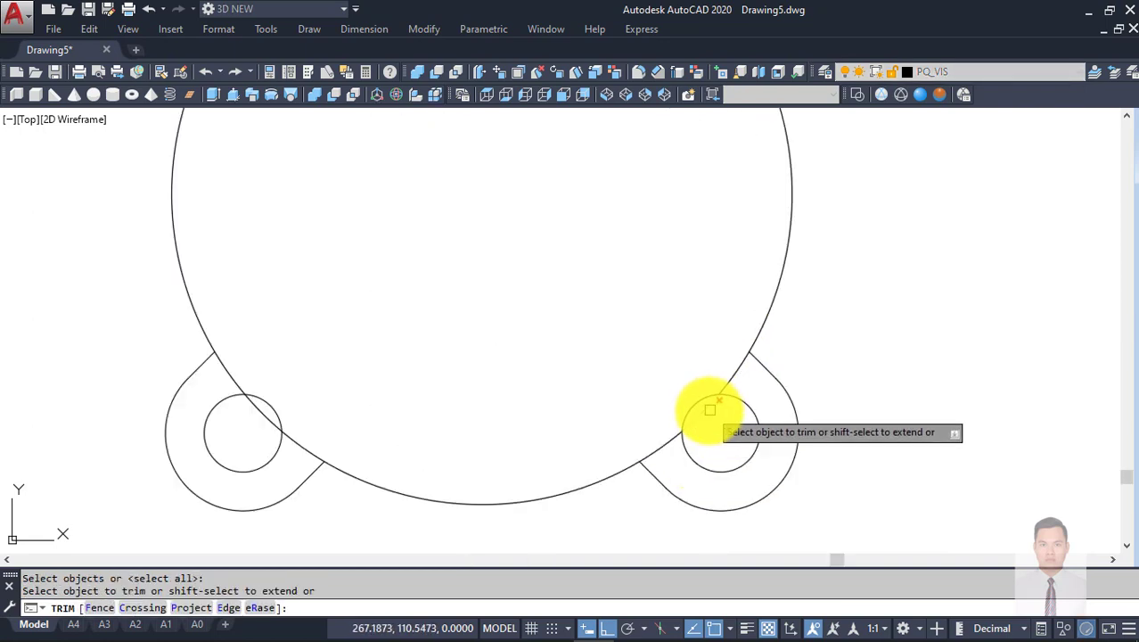
{"action": "left_click", "coordinate": [710, 409]}
{"action": "left_click", "coordinate": [732, 376]}
{"action": "left_click", "coordinate": [656, 438]}
{"action": "left_click", "coordinate": [270, 423]}
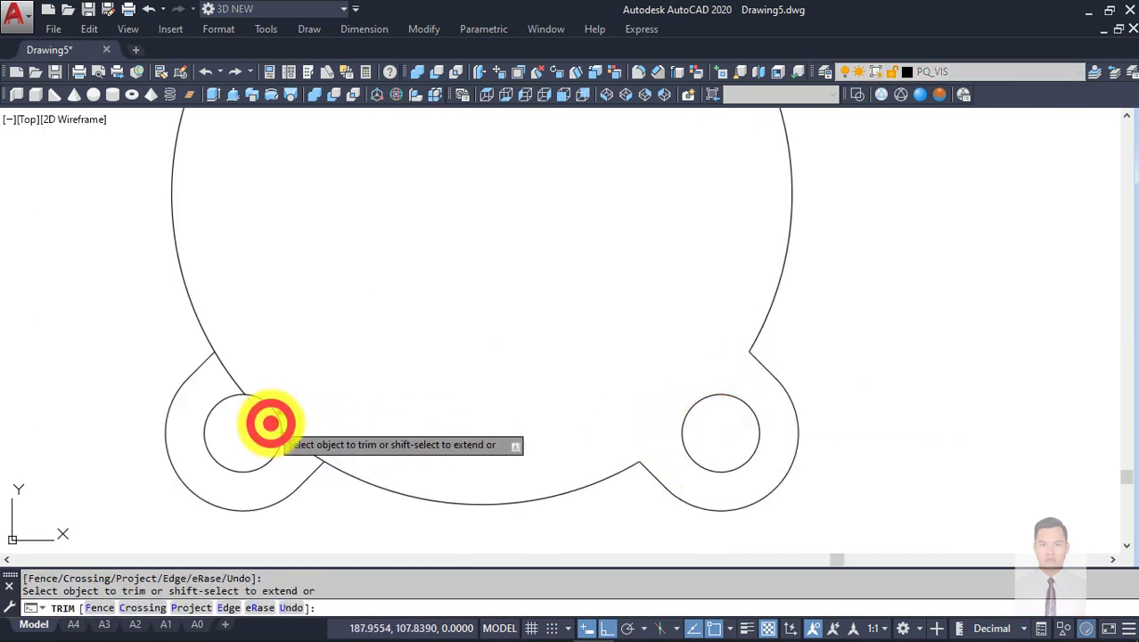
{"action": "left_click", "coordinate": [232, 376]}
{"action": "left_click", "coordinate": [295, 438]}
{"action": "key", "text": "Escape"}
{"action": "scroll", "coordinate": [473, 342], "scroll_direction": "down", "scroll_amount": 5}
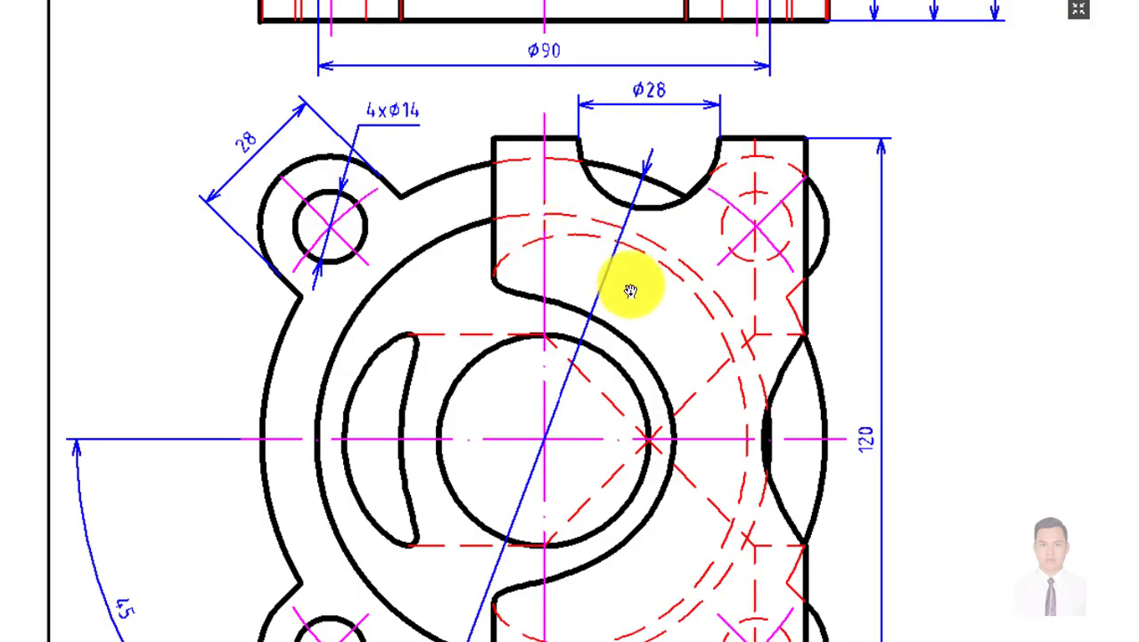
{"action": "scroll", "coordinate": [630, 290], "scroll_direction": "down", "scroll_amount": 2}
{"action": "scroll", "coordinate": [555, 130], "scroll_direction": "down", "scroll_amount": 1}
{"action": "left_click_drag", "start_coordinate": [554, 130], "coordinate": [584, 247]}
{"action": "scroll", "coordinate": [619, 242], "scroll_direction": "up", "scroll_amount": 3}
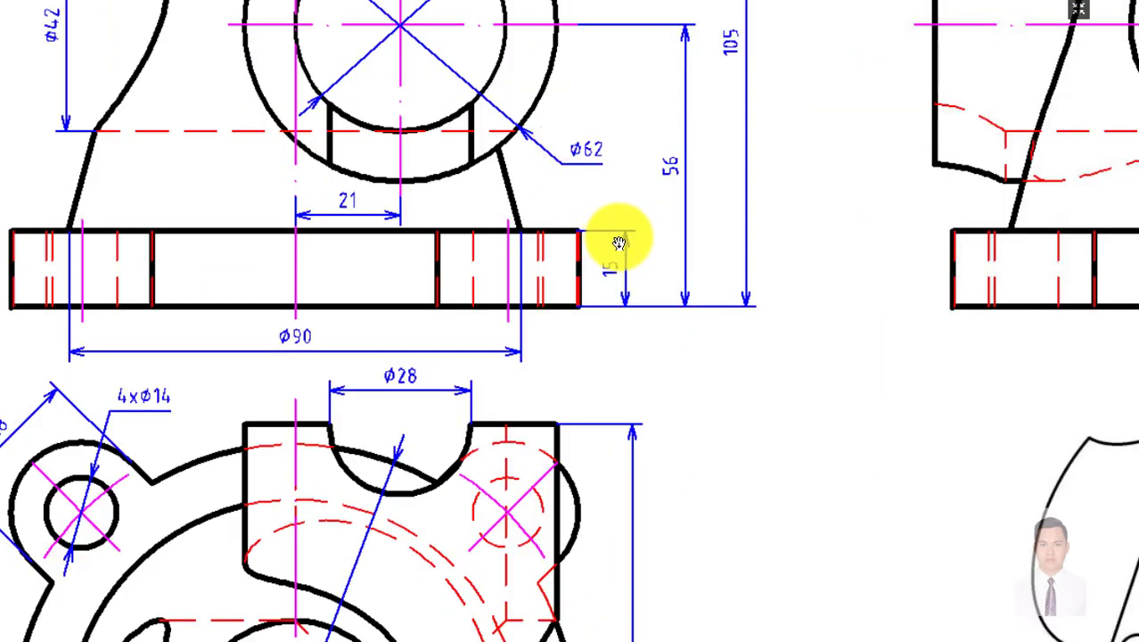
{"action": "scroll", "coordinate": [623, 235], "scroll_direction": "down", "scroll_amount": 3}
{"action": "scroll", "coordinate": [584, 301], "scroll_direction": "up", "scroll_amount": 3}
{"action": "scroll", "coordinate": [607, 312], "scroll_direction": "up", "scroll_amount": 1}
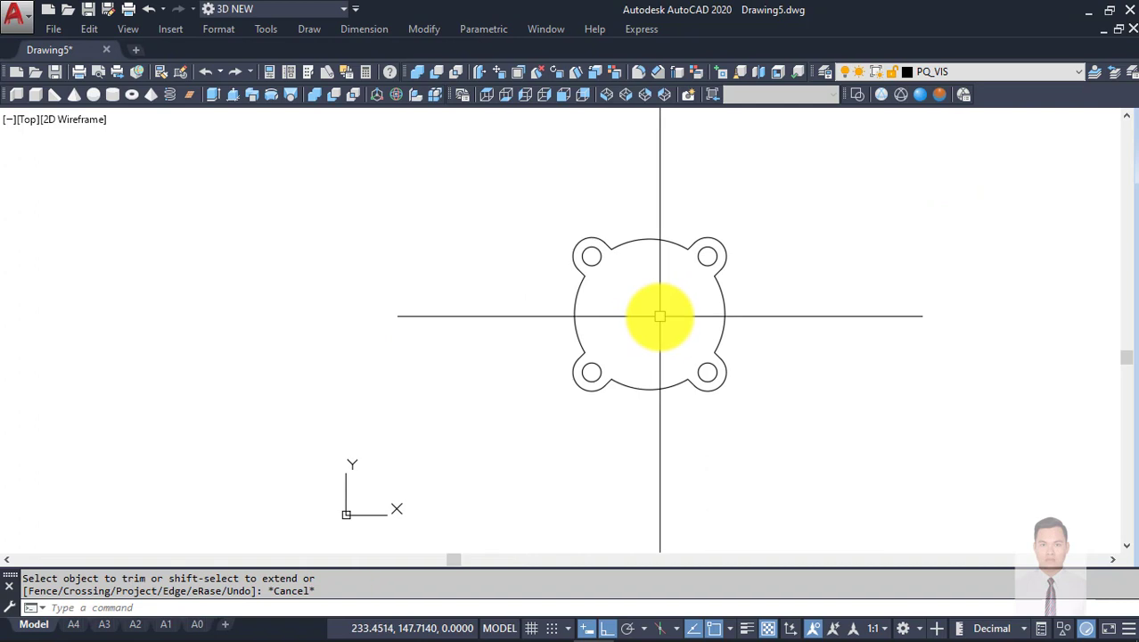
Step: Convert the flange outlines into five regions with REG, then orbit to a 3D view
{"action": "type", "text": "g"}
{"action": "key", "text": "Return"}
{"action": "left_click", "coordinate": [495, 179]}
{"action": "left_click", "coordinate": [806, 454]}
{"action": "key", "text": "Return"}
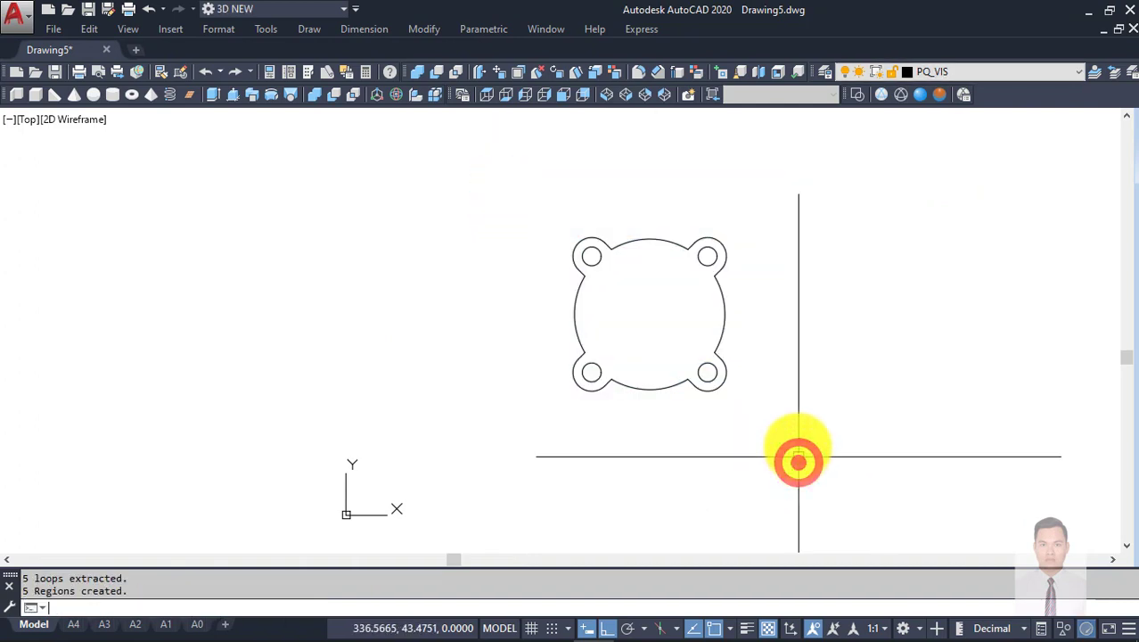
{"action": "mouse_move", "coordinate": [756, 426]}
{"action": "middle_mouse_down", "text": "shift"}
{"action": "mouse_move", "coordinate": [763, 206]}
{"action": "mouse_move", "coordinate": [770, 254]}
{"action": "middle_mouse_up", "text": "shift"}
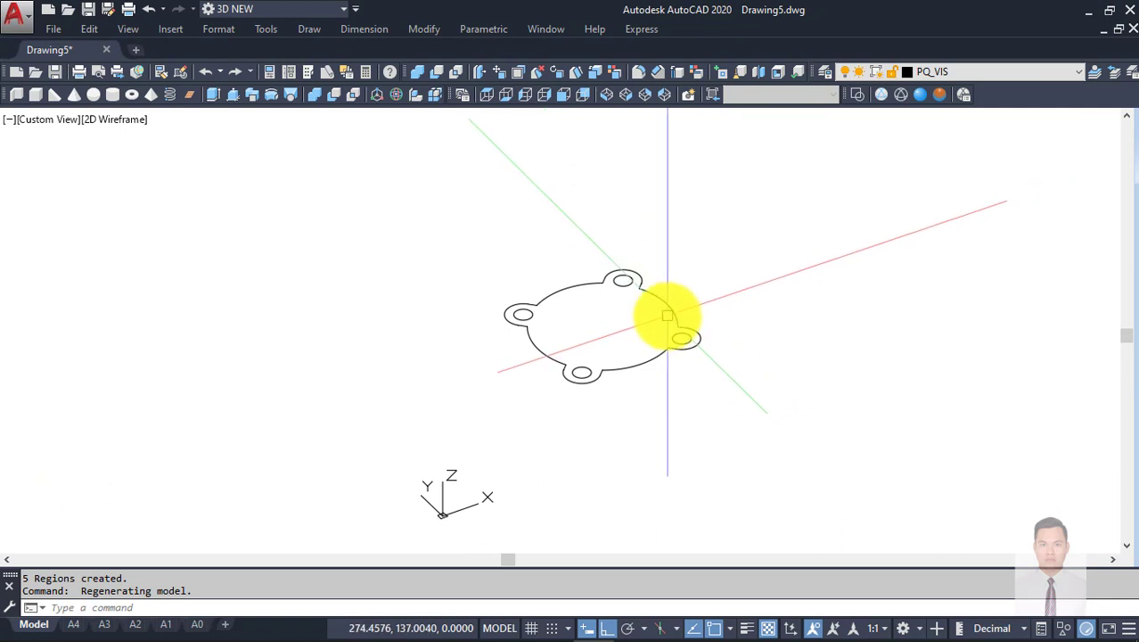
Step: Extrude all five regions to a height of 15
{"action": "left_click", "coordinate": [670, 310]}
{"action": "key", "text": "Escape"}
{"action": "key", "text": "Return"}
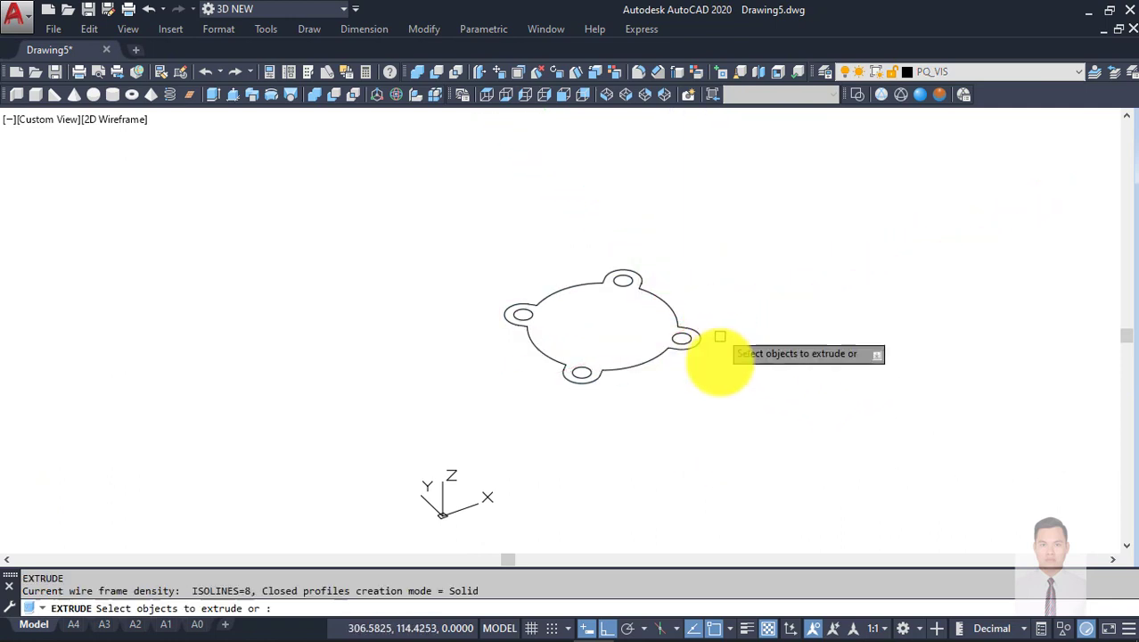
{"action": "left_click", "coordinate": [722, 402]}
{"action": "left_click", "coordinate": [450, 231]}
{"action": "key", "text": "Return"}
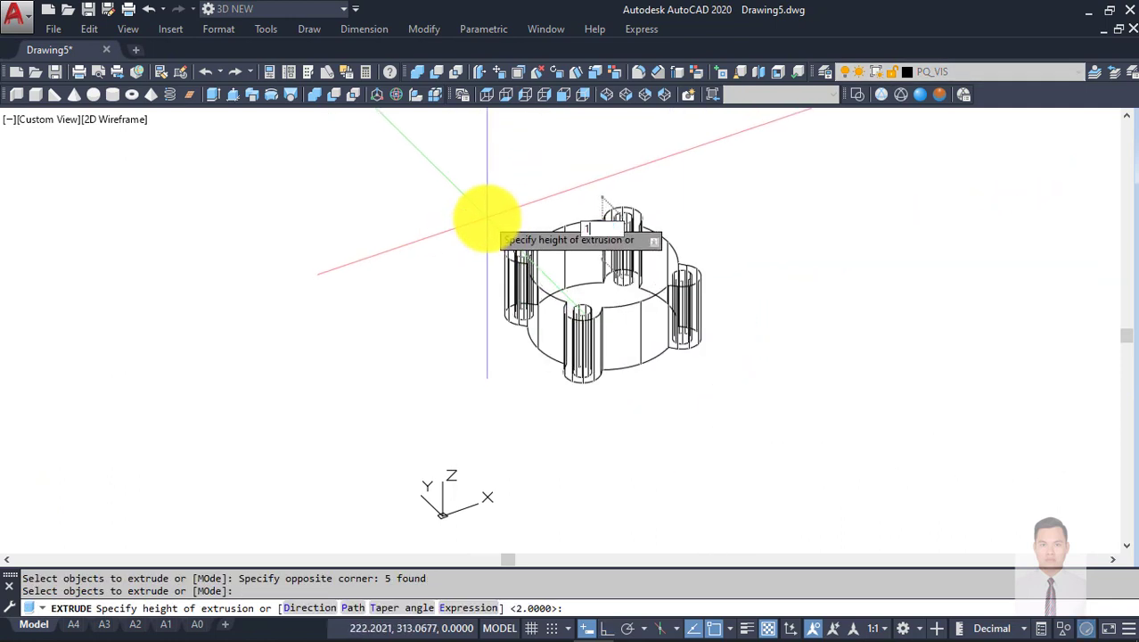
{"action": "type", "text": "15"}
{"action": "key", "text": "Return"}
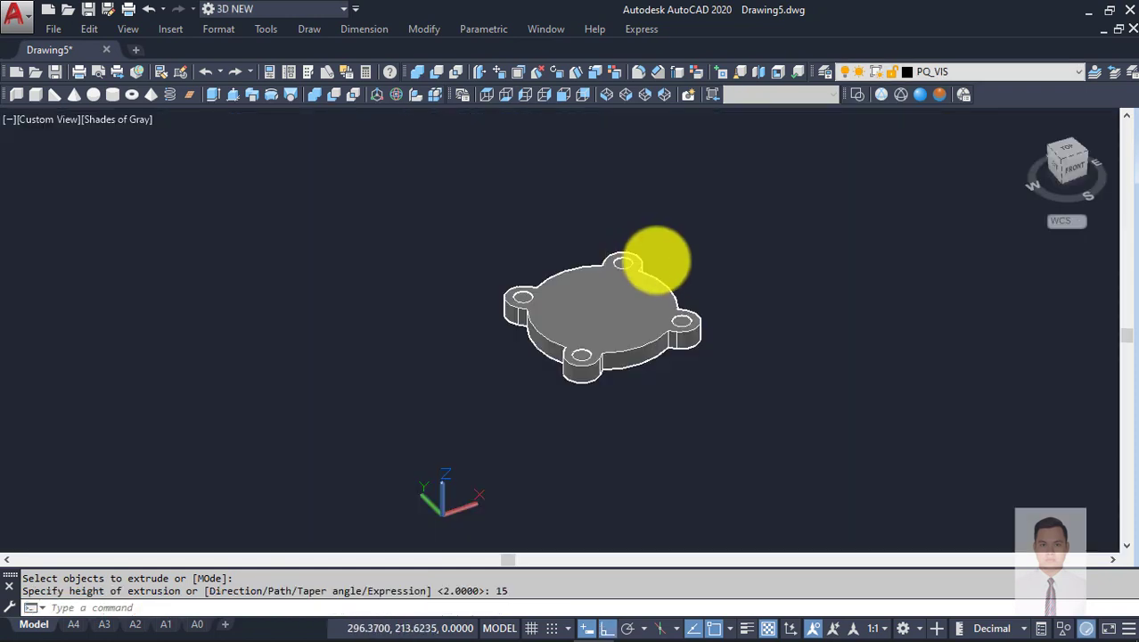
{"action": "scroll", "coordinate": [695, 276], "scroll_direction": "up", "scroll_amount": 3}
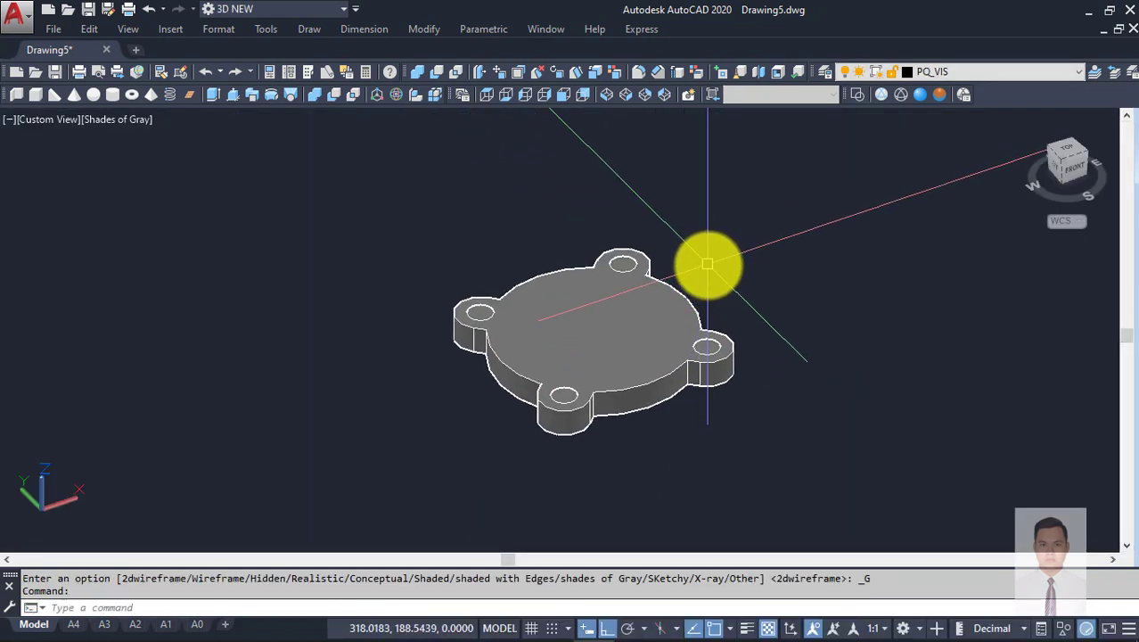
Step: Subtract the four hole cylinders from the flange solid to leave through-holes
{"action": "scroll", "coordinate": [703, 290], "scroll_direction": "up", "scroll_amount": 2}
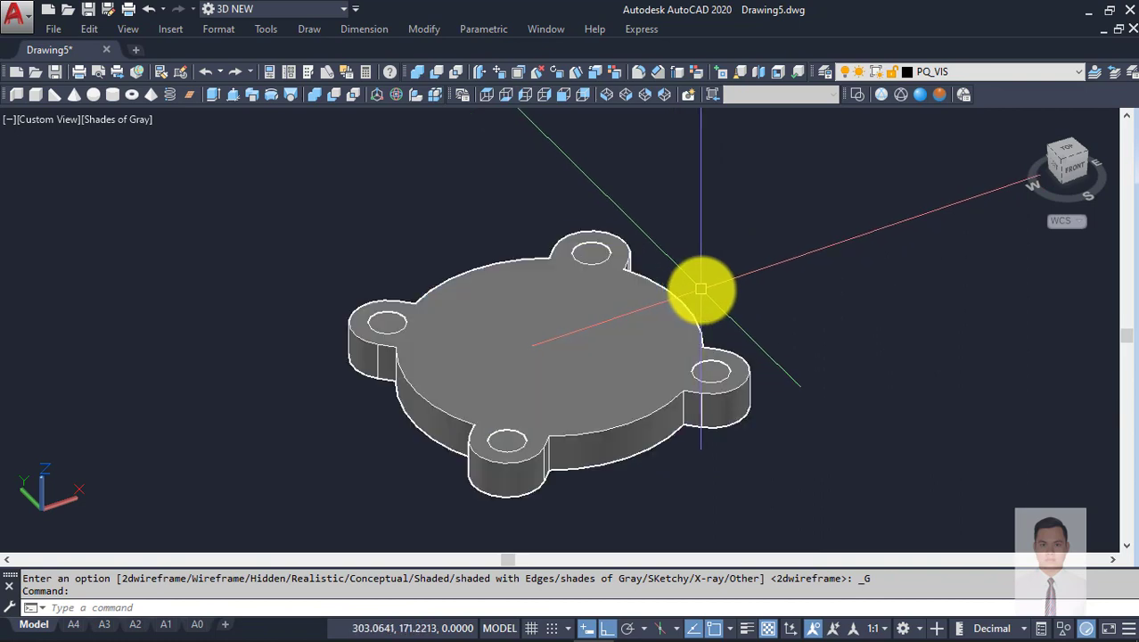
{"action": "type", "text": "su"}
{"action": "key", "text": "Return"}
{"action": "left_click", "coordinate": [683, 303]}
{"action": "key", "text": "Return"}
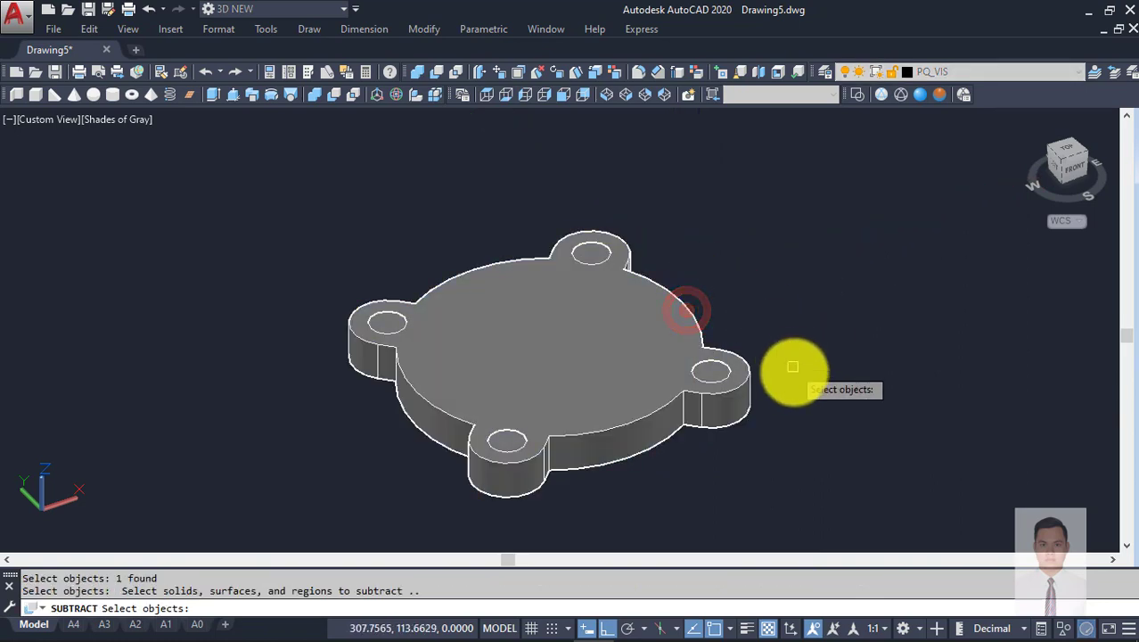
{"action": "scroll", "coordinate": [802, 401], "scroll_direction": "down", "scroll_amount": 3}
{"action": "left_click", "coordinate": [813, 422]}
{"action": "left_click", "coordinate": [572, 247]}
{"action": "mouse_move", "coordinate": [700, 318]}
{"action": "middle_mouse_down", "text": "shift"}
{"action": "mouse_move", "coordinate": [706, 479]}
{"action": "mouse_move", "coordinate": [699, 387]}
{"action": "middle_mouse_up", "text": "shift"}
{"action": "key", "text": "Return"}
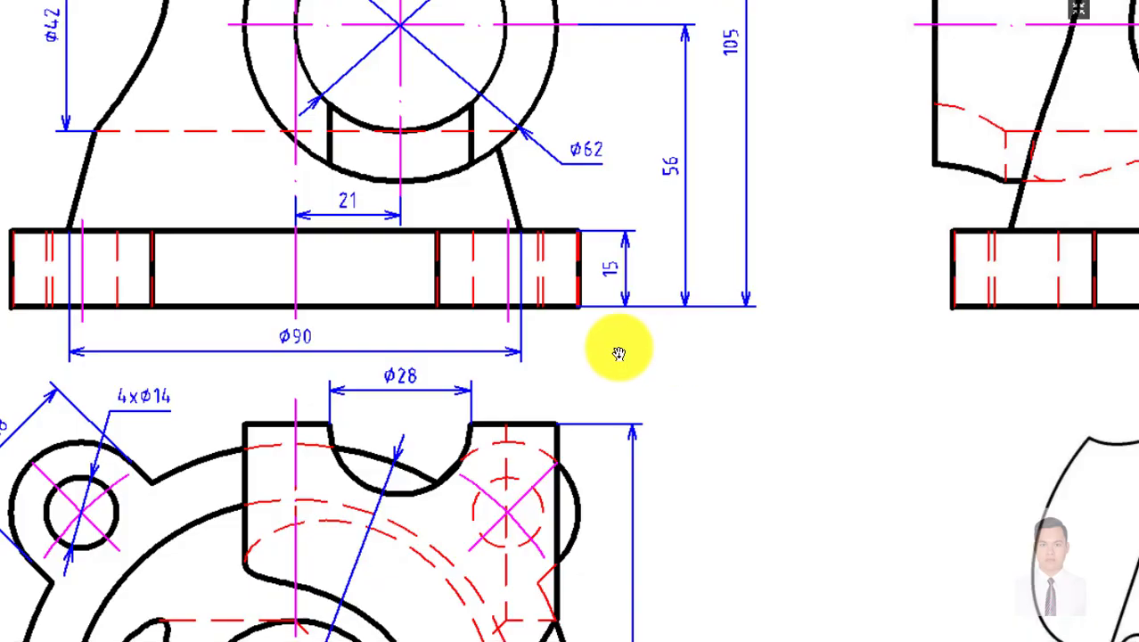
{"action": "left_click", "coordinate": [508, 229]}
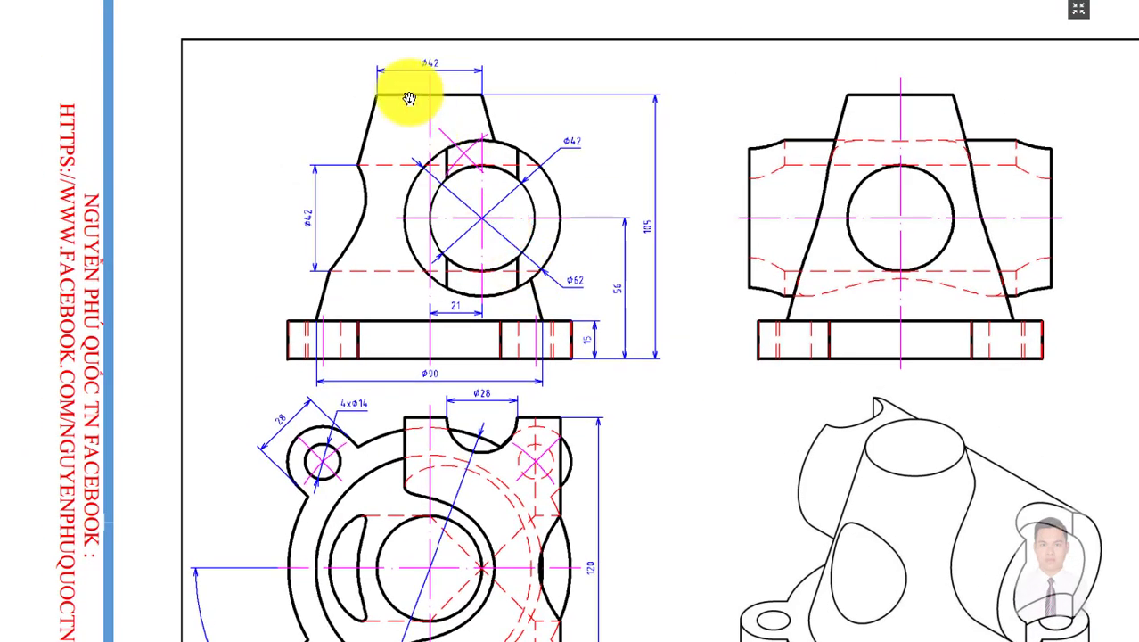
{"action": "key", "text": "alt+Tab"}
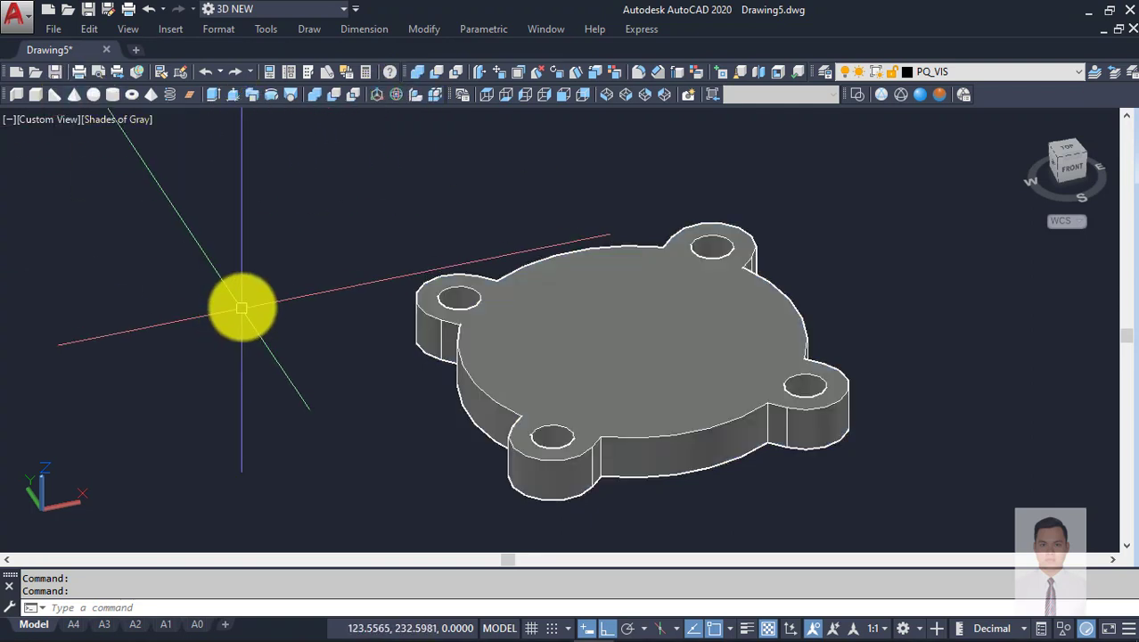
Step: Start a cone centred on the flange with a base radius of 45
{"action": "type", "text": "cone"}
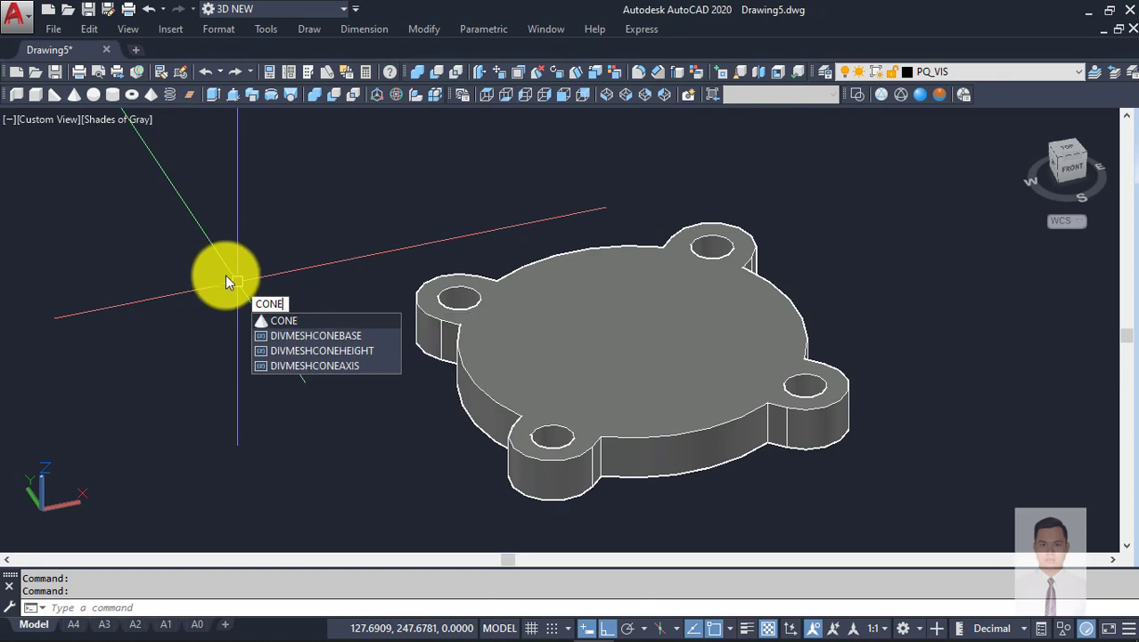
{"action": "key", "text": "Return"}
{"action": "scroll", "coordinate": [574, 298], "scroll_direction": "down", "scroll_amount": 2}
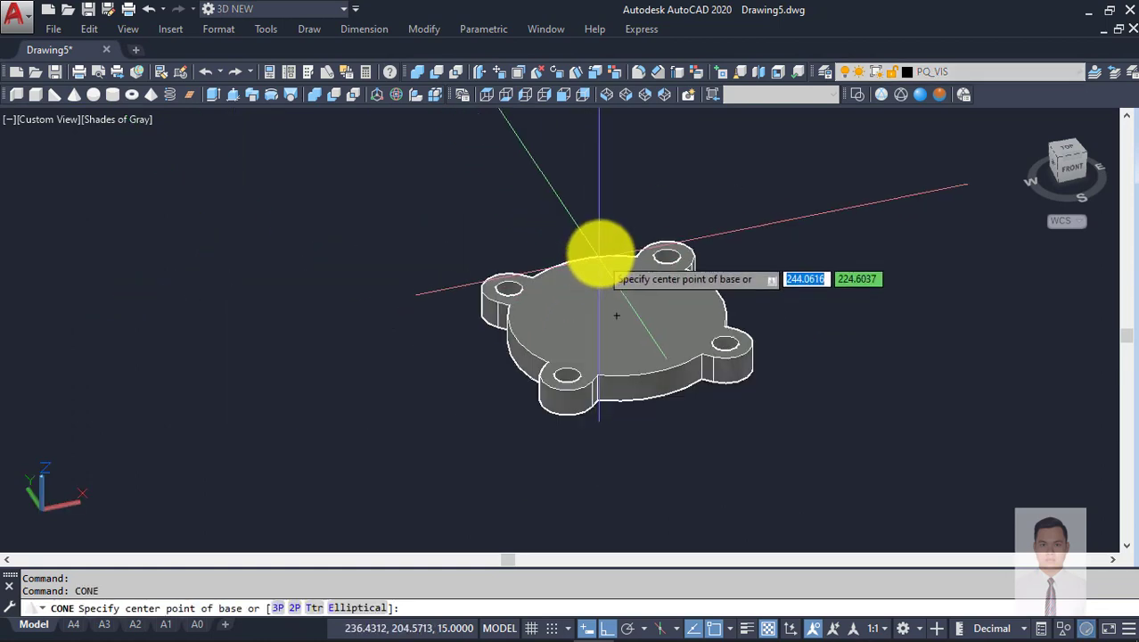
{"action": "left_click", "coordinate": [616, 314]}
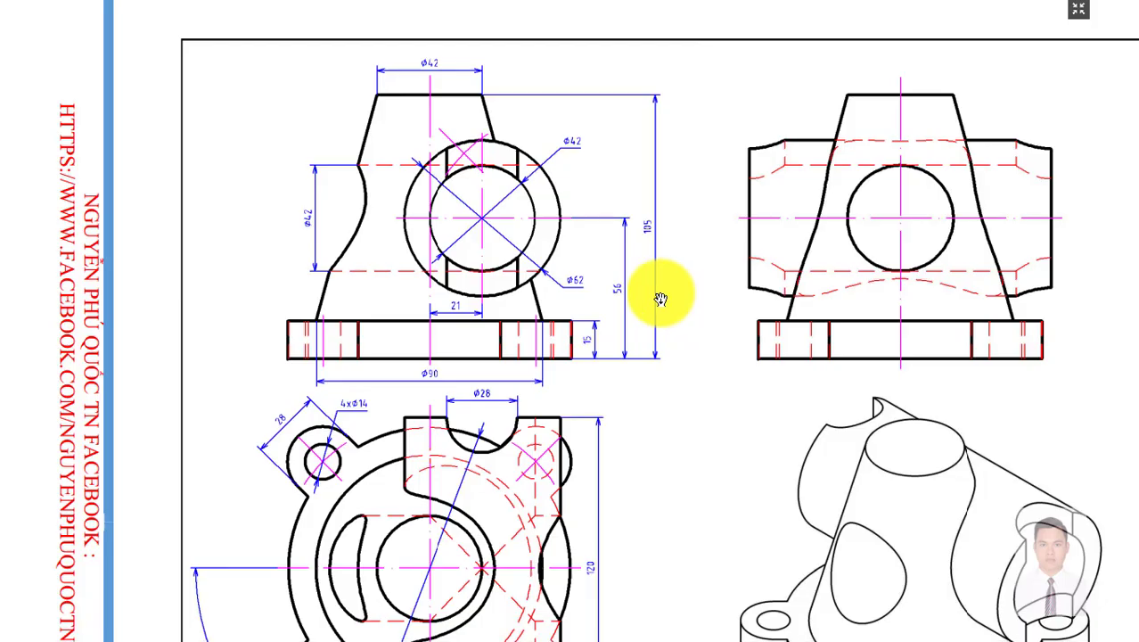
{"action": "left_click_drag", "start_coordinate": [445, 412], "coordinate": [447, 375]}
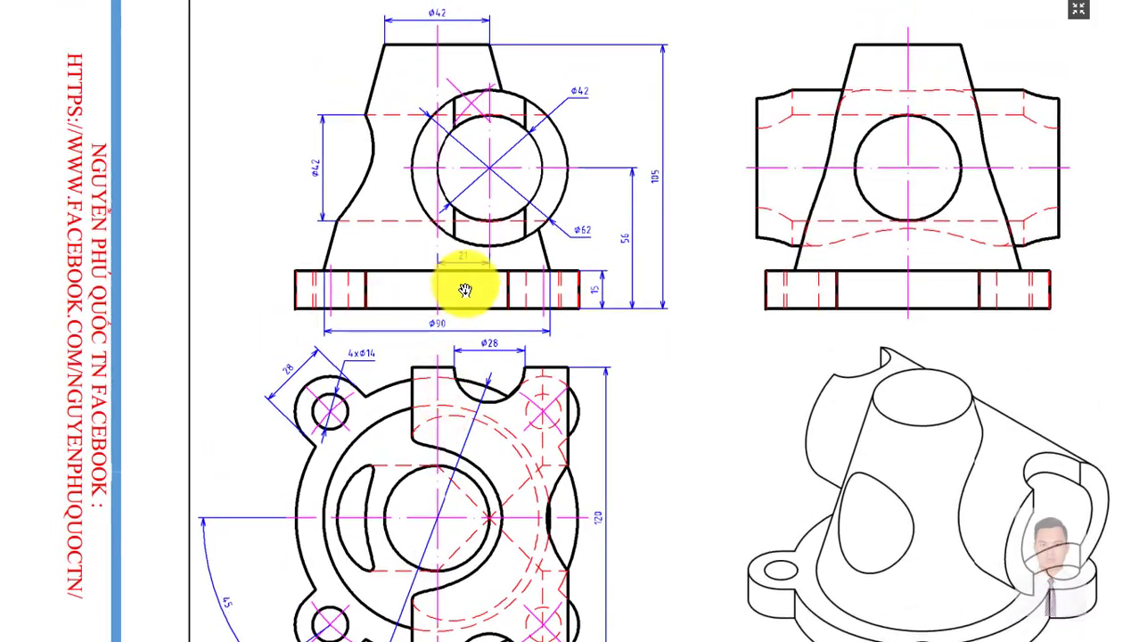
{"action": "left_click_drag", "start_coordinate": [498, 300], "coordinate": [488, 196]}
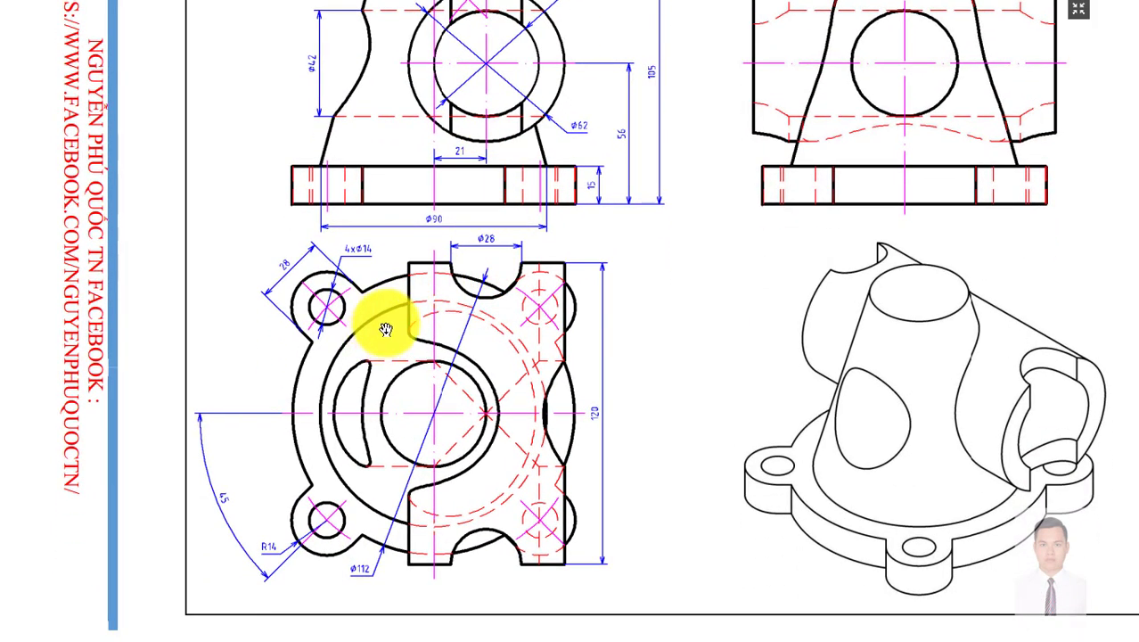
{"action": "left_click_drag", "start_coordinate": [524, 265], "coordinate": [522, 393]}
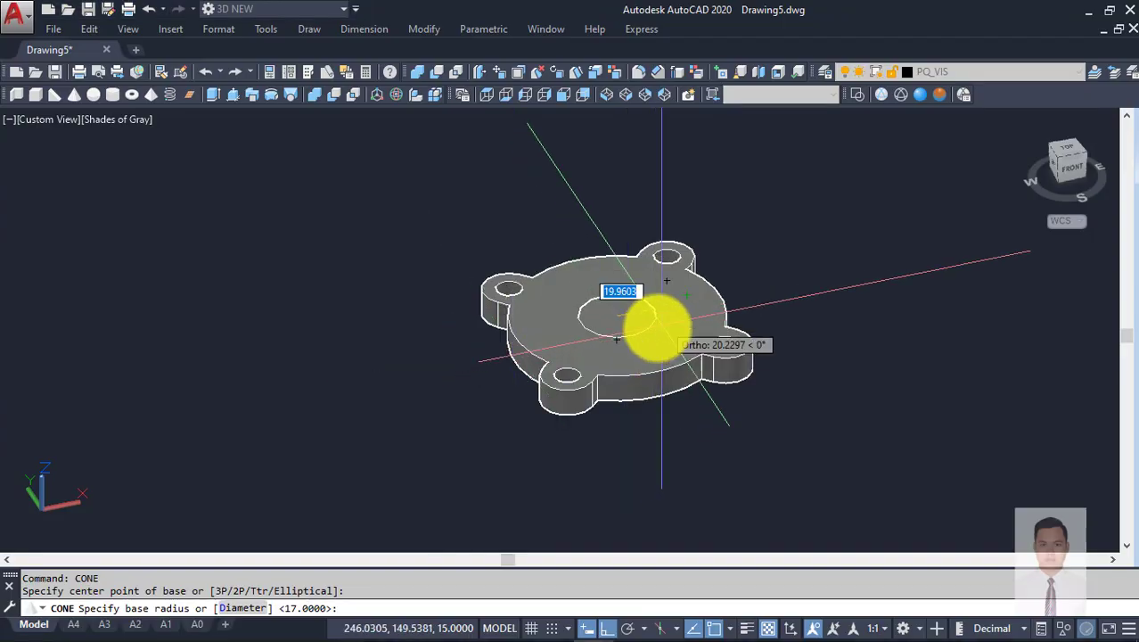
{"action": "type", "text": "45"}
{"action": "key", "text": "Return"}
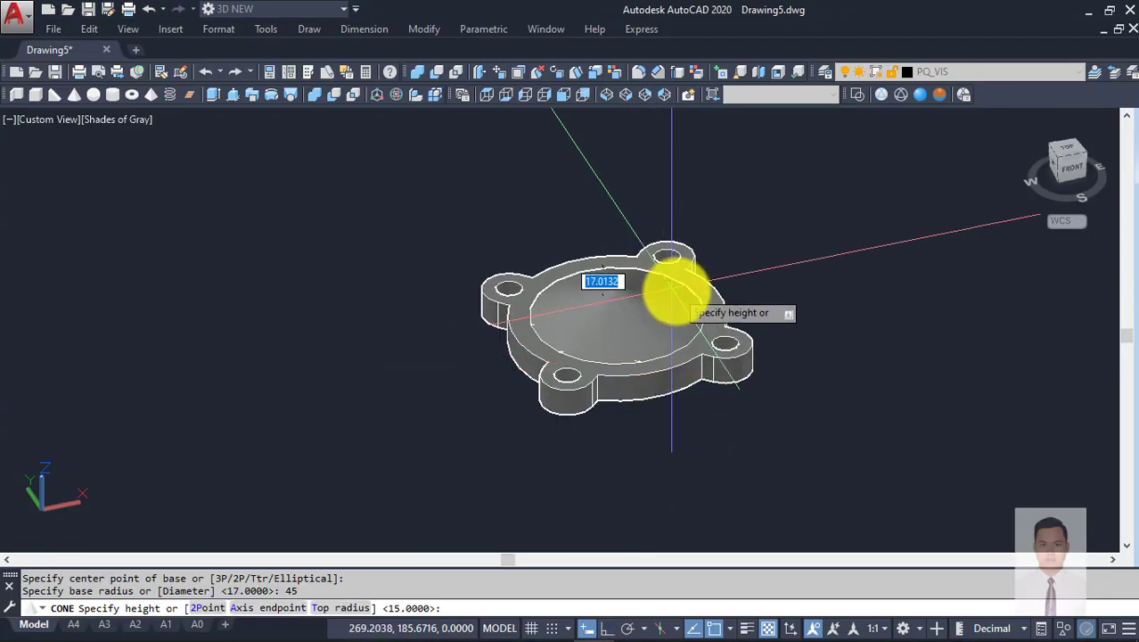
Step: Give the cone a top radius of 21 and a height of 90
{"action": "scroll", "coordinate": [655, 183], "scroll_direction": "down", "scroll_amount": 2}
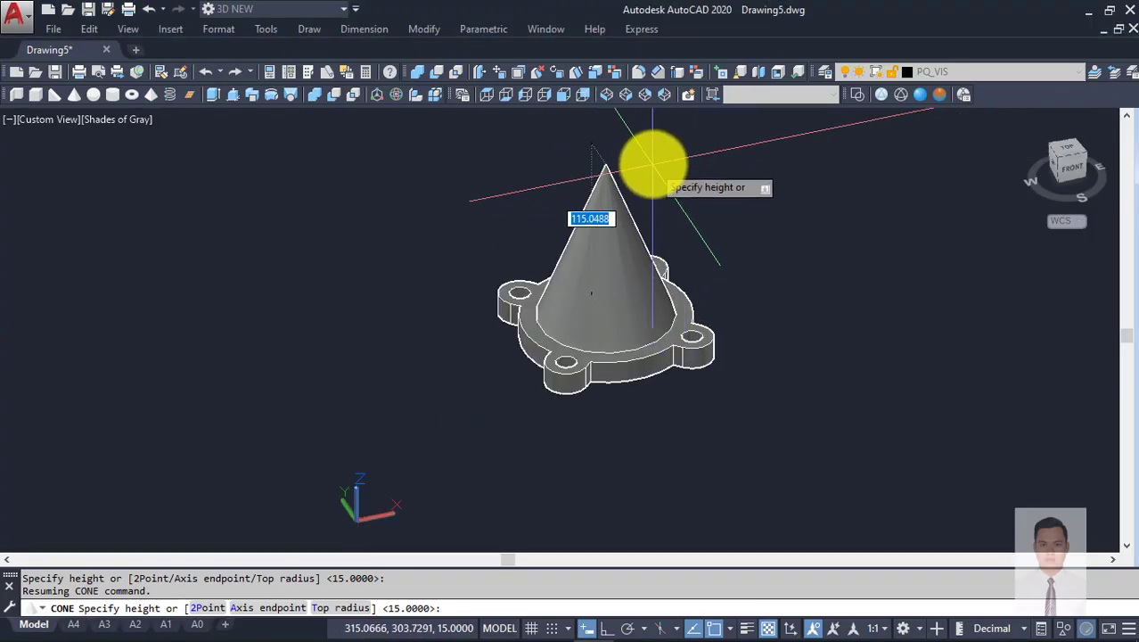
{"action": "scroll", "coordinate": [622, 163], "scroll_direction": "up", "scroll_amount": 2}
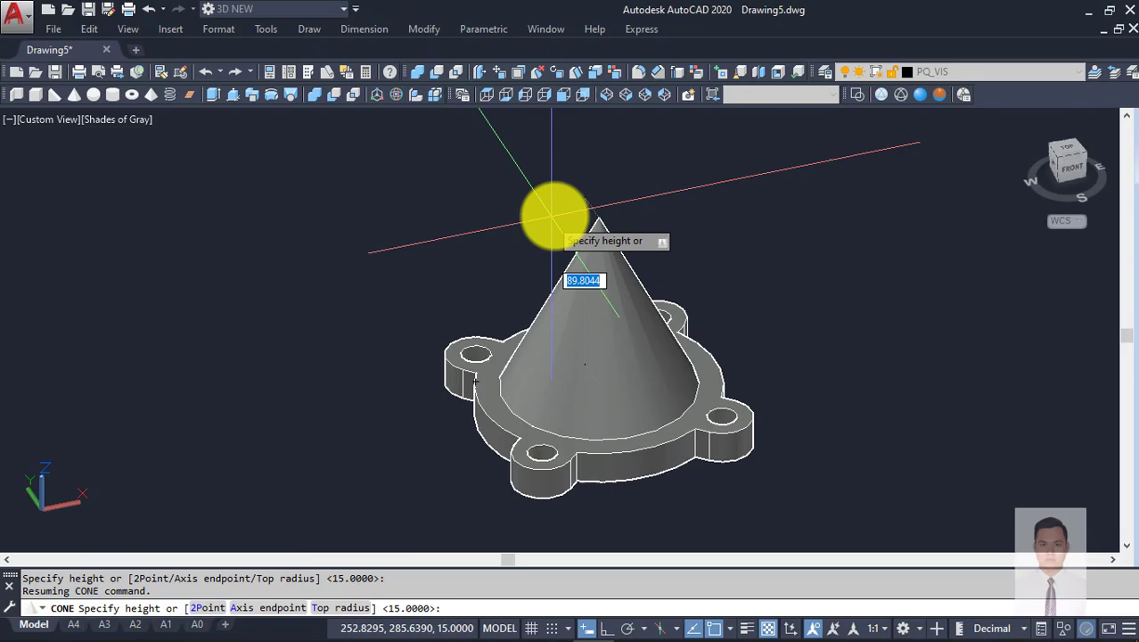
{"action": "type", "text": "t"}
{"action": "key", "text": "Return"}
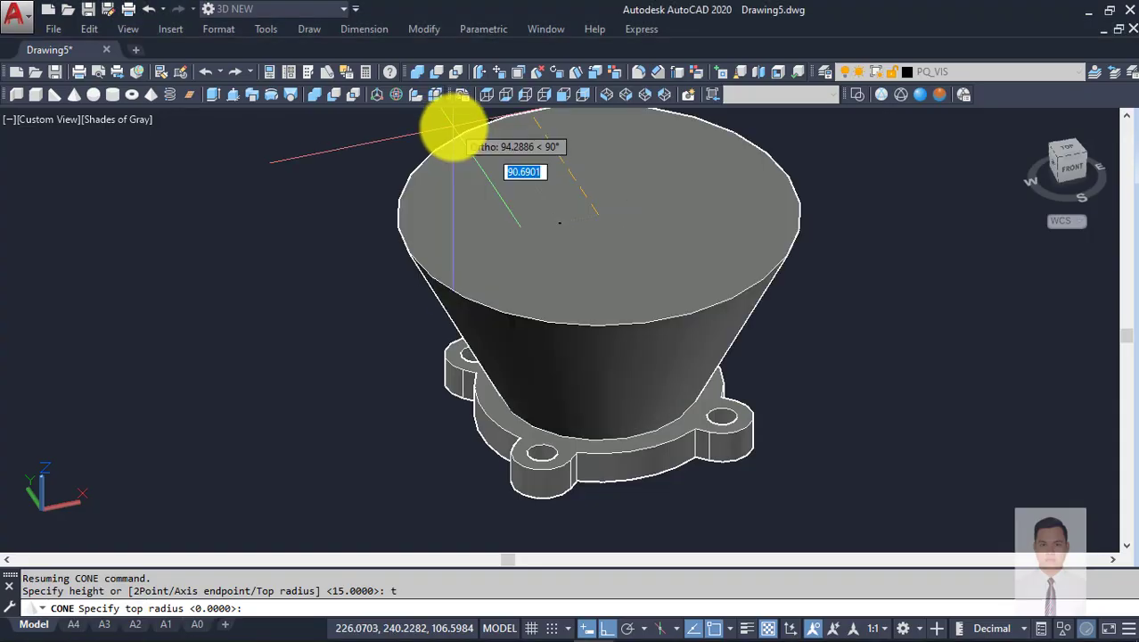
{"action": "type", "text": "21"}
{"action": "key", "text": "Return"}
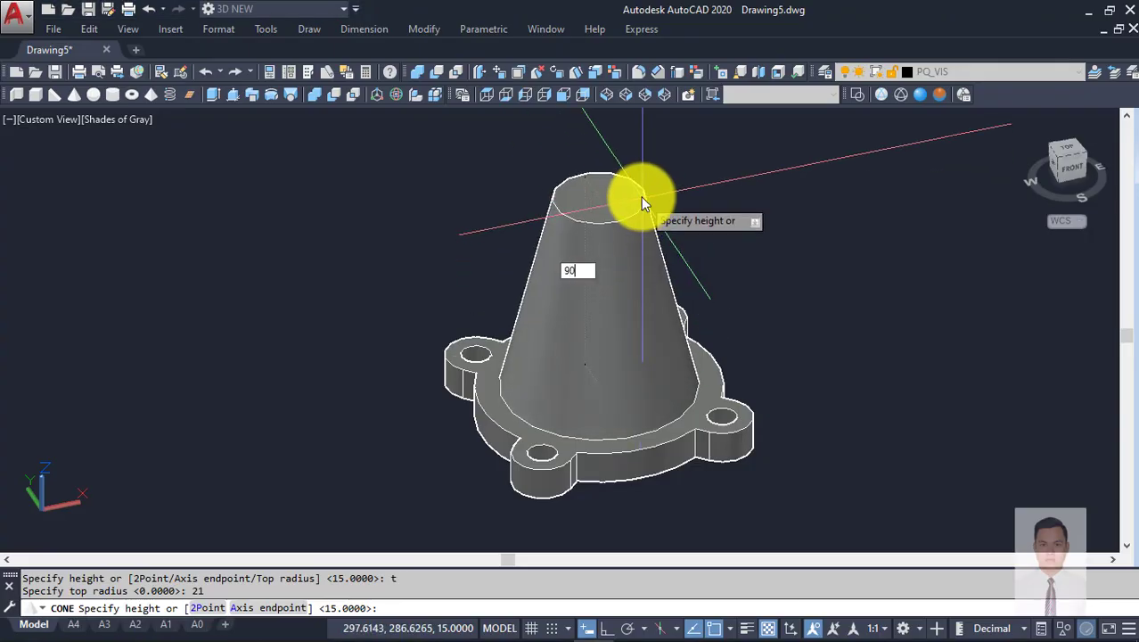
{"action": "key", "text": "Return"}
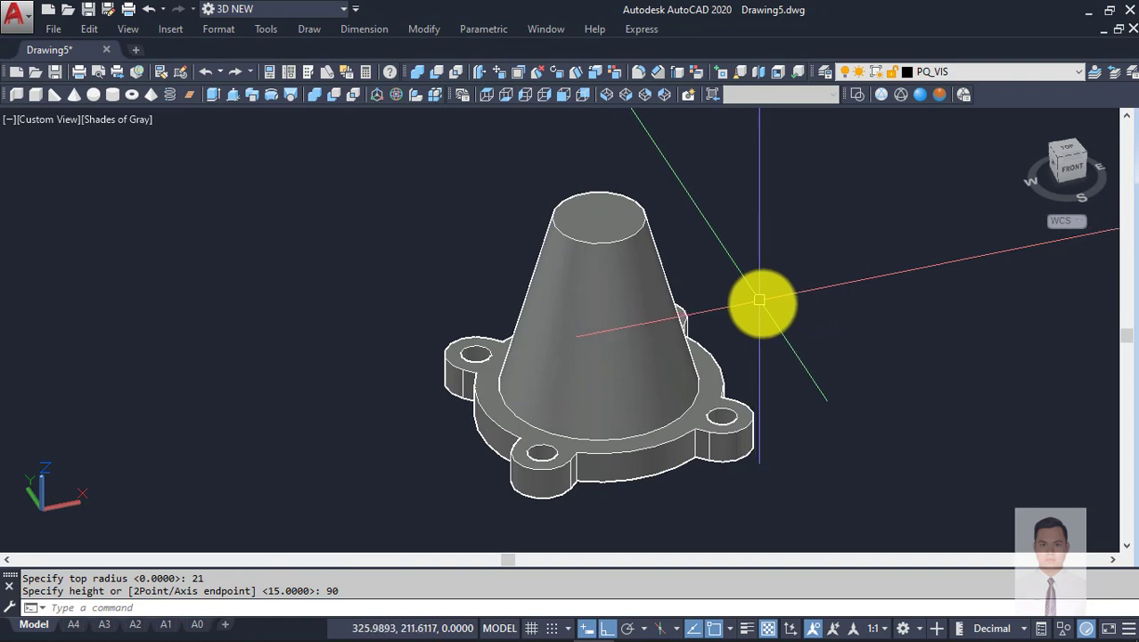
{"action": "mouse_move", "coordinate": [758, 301]}
{"action": "middle_mouse_down", "text": "shift"}
{"action": "mouse_move", "coordinate": [704, 381]}
{"action": "mouse_move", "coordinate": [762, 358]}
{"action": "middle_mouse_up", "text": "shift"}
{"action": "key", "text": "Escape"}
{"action": "key", "text": "Escape"}
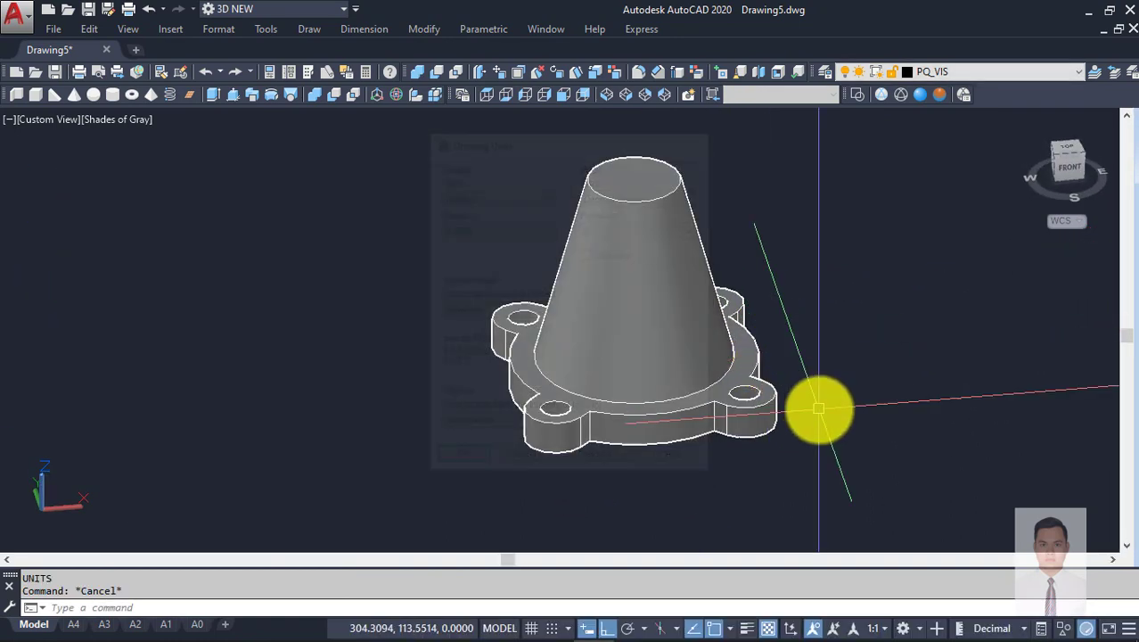
{"action": "type", "text": "uni"}
{"action": "key", "text": "Return"}
{"action": "left_click", "coordinate": [821, 448]}
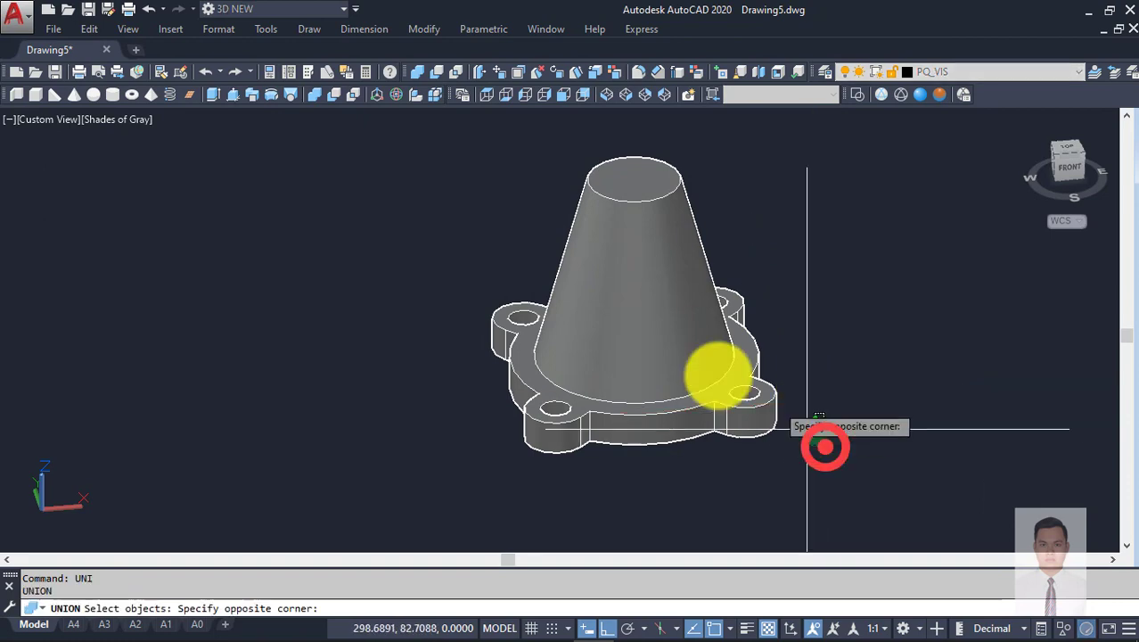
{"action": "left_click", "coordinate": [605, 259]}
{"action": "right_click", "coordinate": [651, 319]}
{"action": "middle_click_drag", "start_coordinate": [650, 319], "coordinate": [717, 358], "text": "shift"}
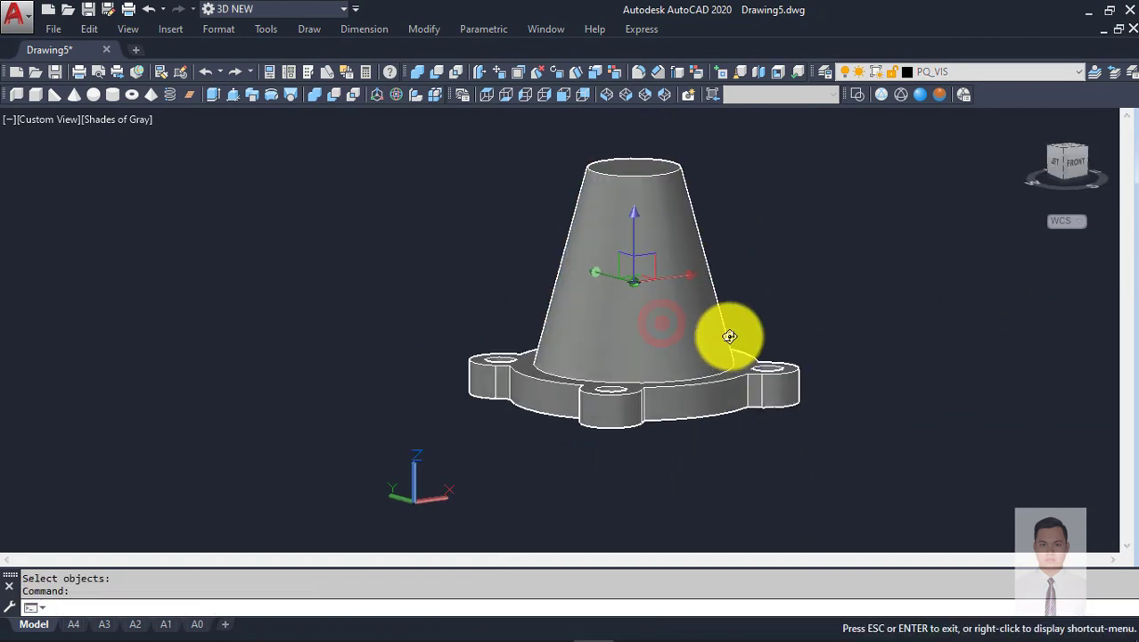
{"action": "key", "text": "alt+Tab"}
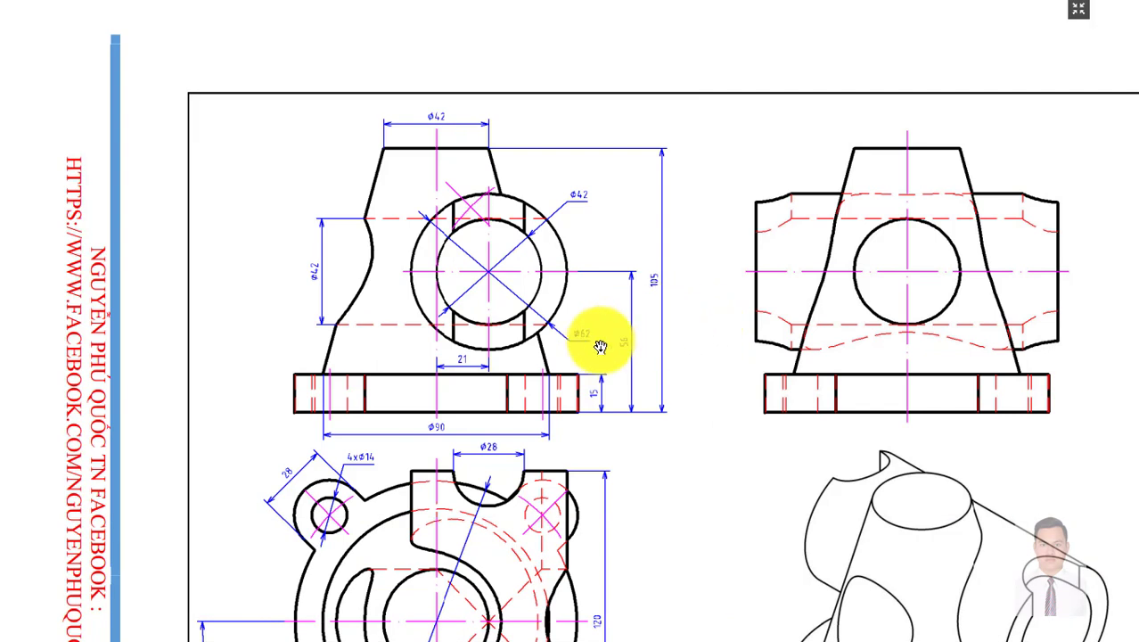
{"action": "left_click", "coordinate": [495, 306]}
{"action": "scroll", "coordinate": [570, 182], "scroll_direction": "up", "scroll_amount": 2, "text": "ctrl"}
{"action": "scroll", "coordinate": [571, 182], "scroll_direction": "down", "scroll_amount": 1}
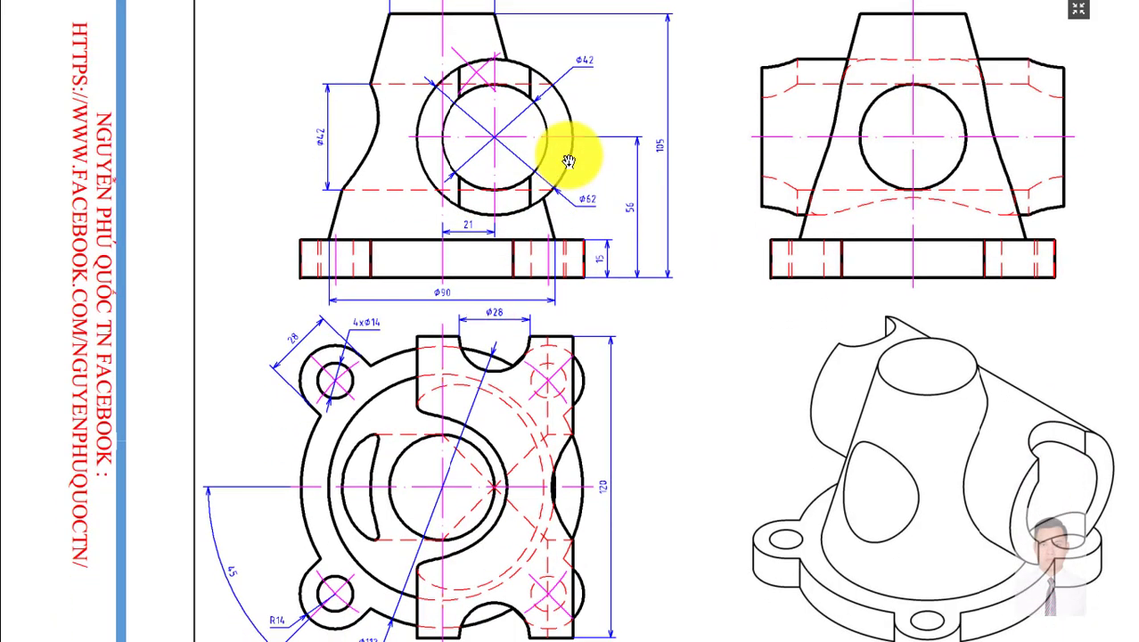
{"action": "left_click_drag", "start_coordinate": [542, 376], "coordinate": [542, 314]}
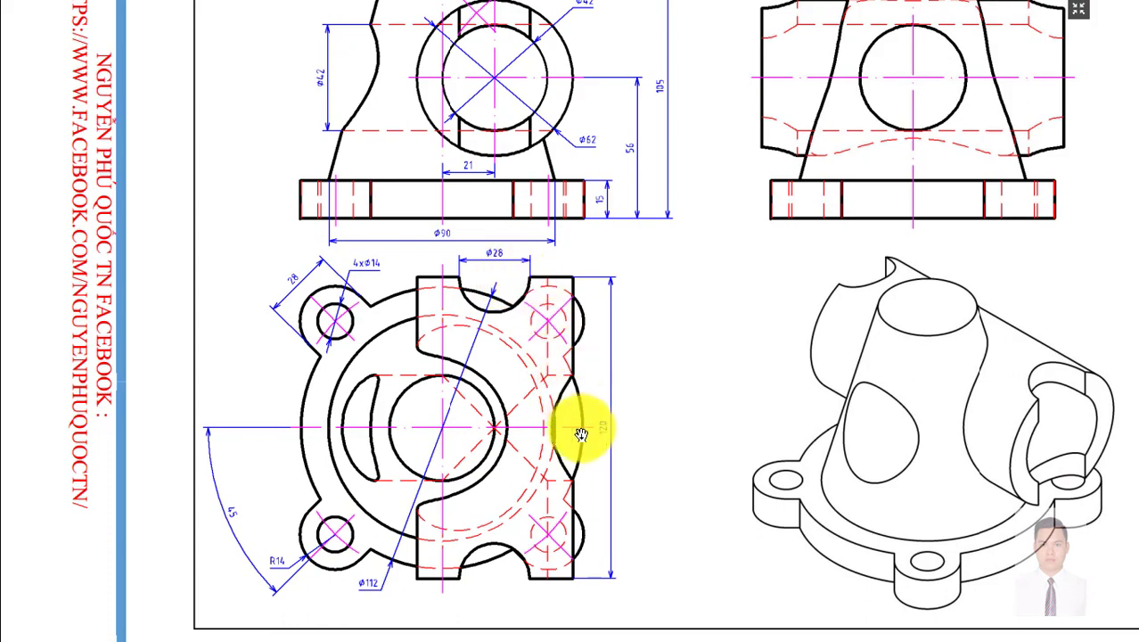
{"action": "left_click_drag", "start_coordinate": [524, 232], "coordinate": [534, 296]}
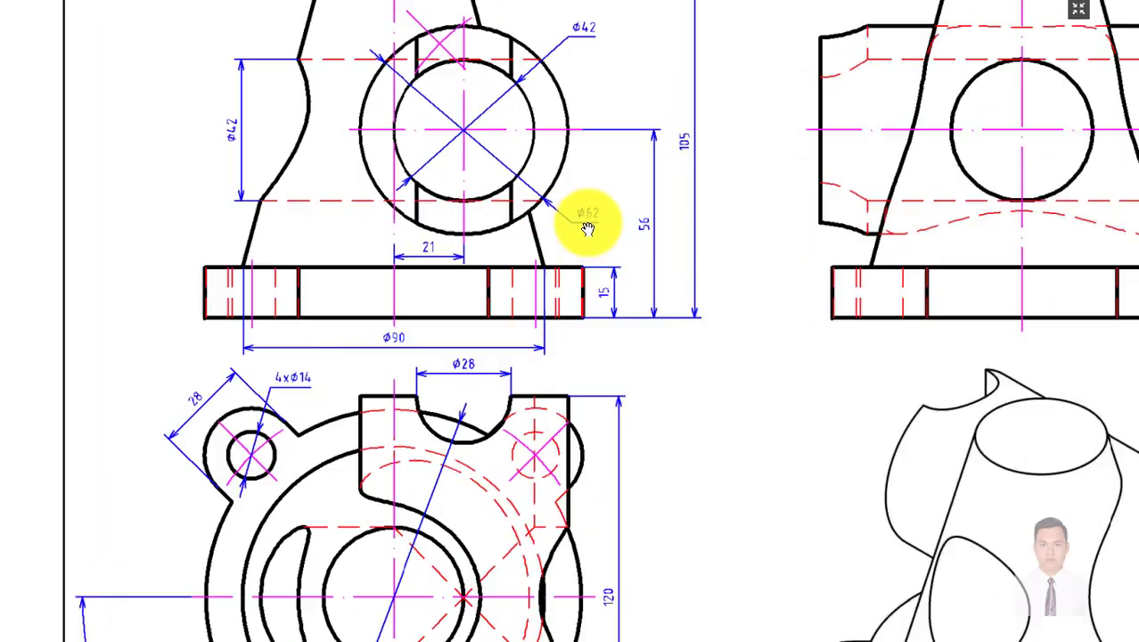
{"action": "left_click_drag", "start_coordinate": [598, 182], "coordinate": [604, 200]}
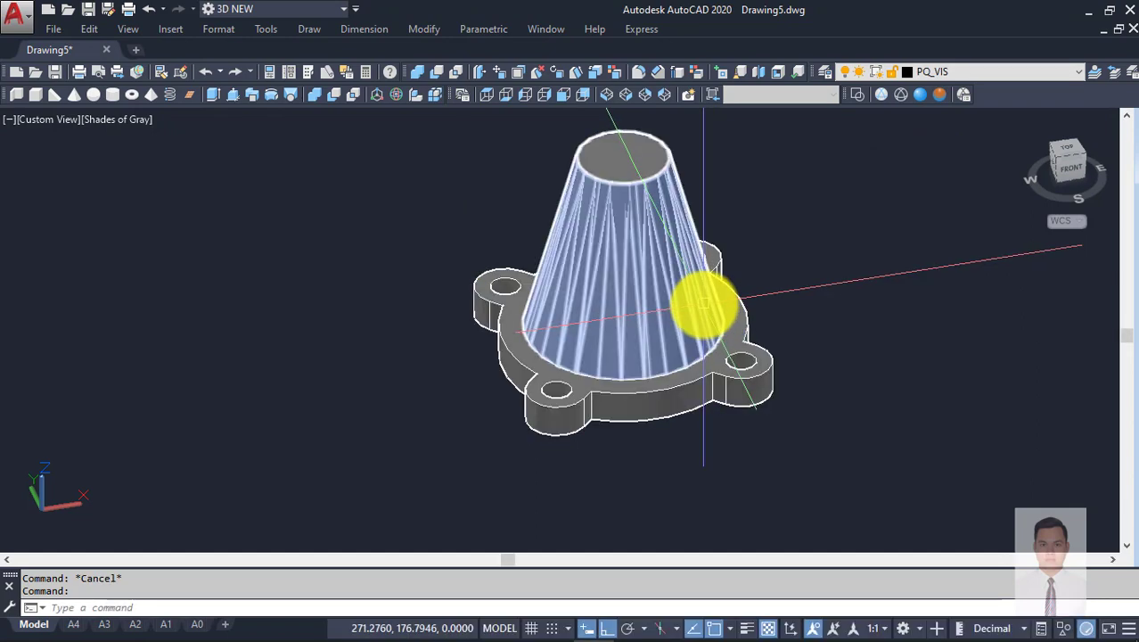
Step: Review the base dimensions in the reference drawing's top and front views
{"action": "scroll", "coordinate": [640, 342], "scroll_direction": "down", "scroll_amount": 2}
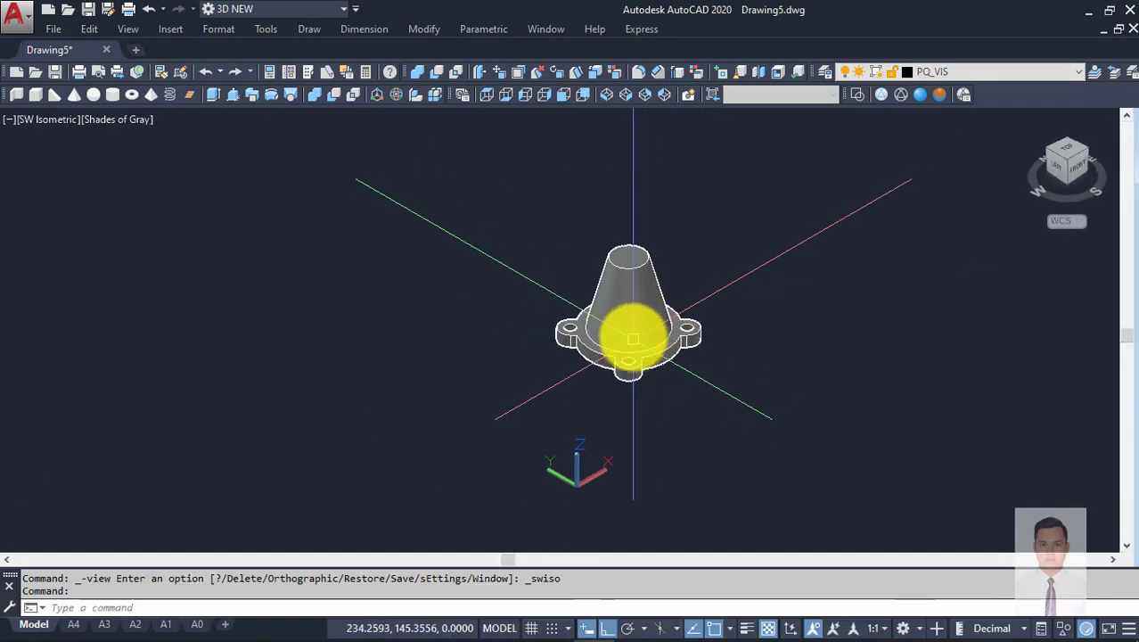
{"action": "scroll", "coordinate": [615, 322], "scroll_direction": "up", "scroll_amount": 4}
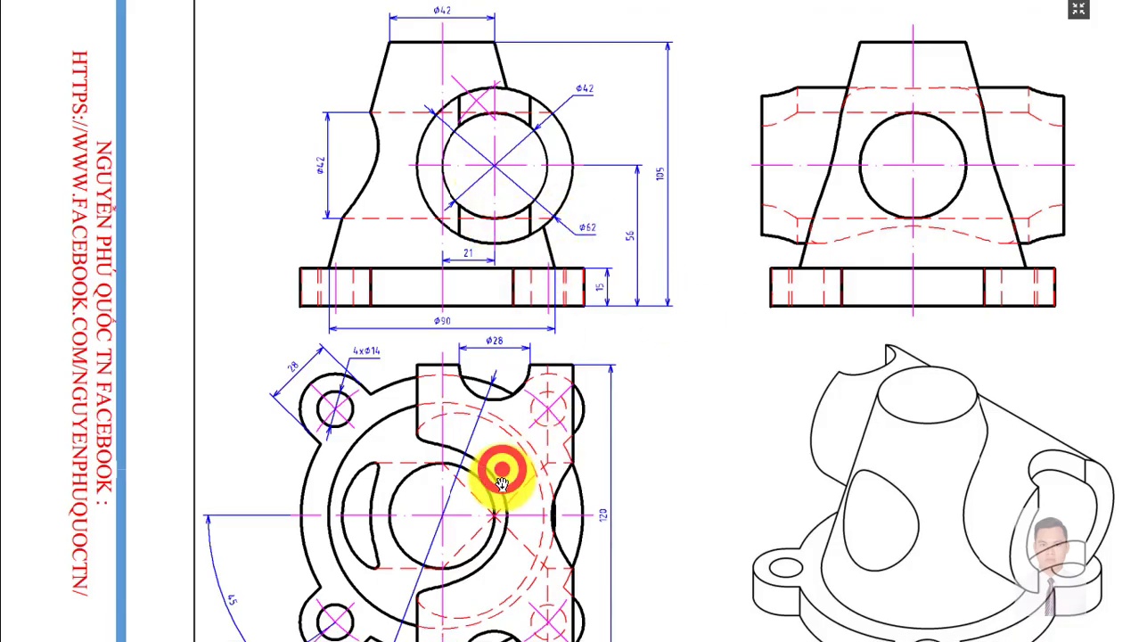
{"action": "left_click_drag", "start_coordinate": [502, 482], "coordinate": [523, 360]}
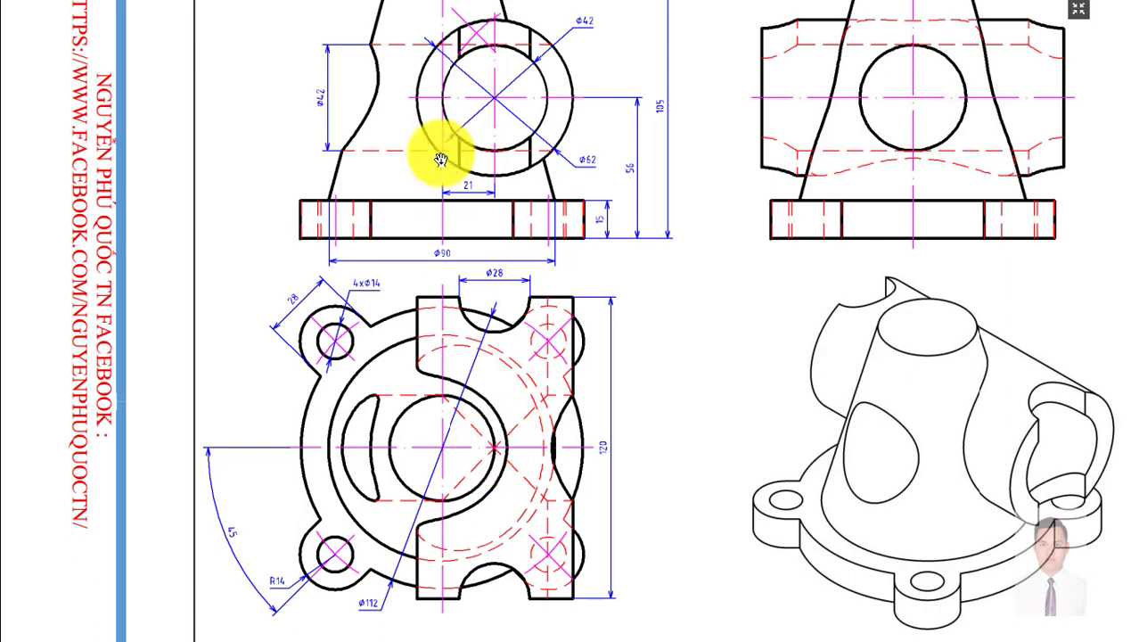
{"action": "left_click_drag", "start_coordinate": [440, 157], "coordinate": [462, 260]}
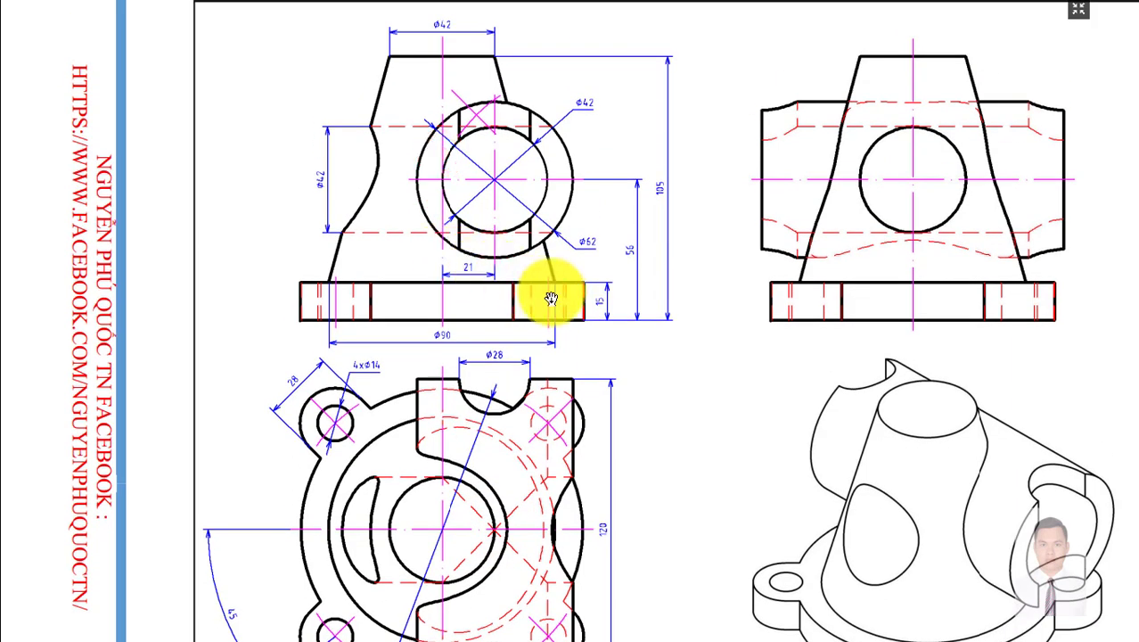
{"action": "left_click_drag", "start_coordinate": [551, 297], "coordinate": [582, 134]}
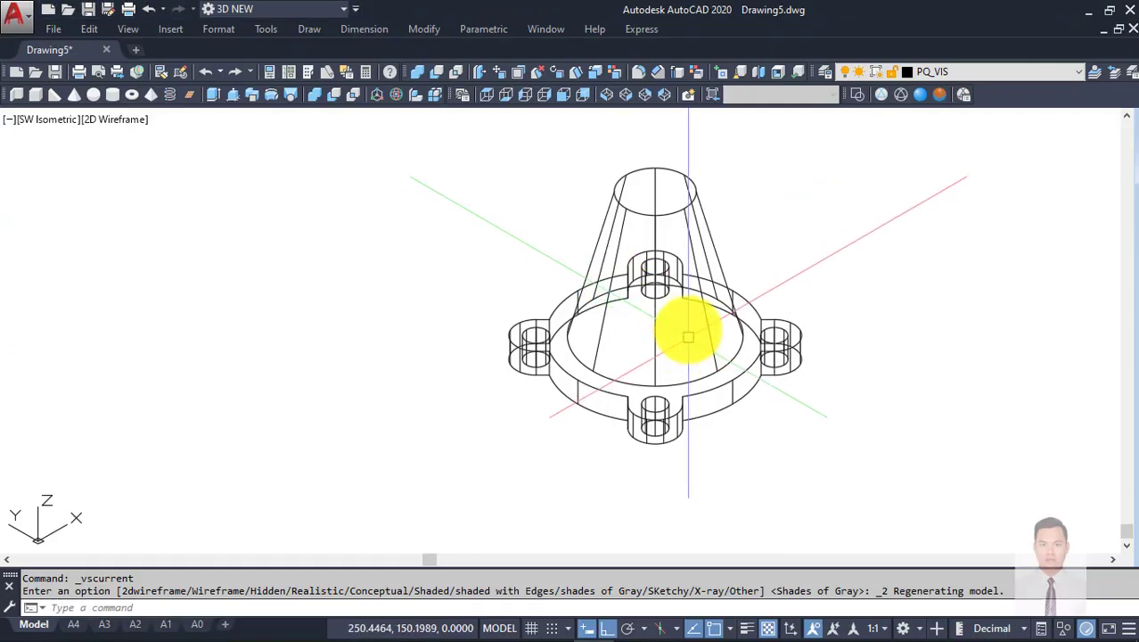
{"action": "mouse_move", "coordinate": [681, 325]}
{"action": "middle_mouse_down", "text": "shift"}
{"action": "mouse_move", "coordinate": [692, 229]}
{"action": "mouse_move", "coordinate": [747, 304]}
{"action": "middle_mouse_up", "text": "shift"}
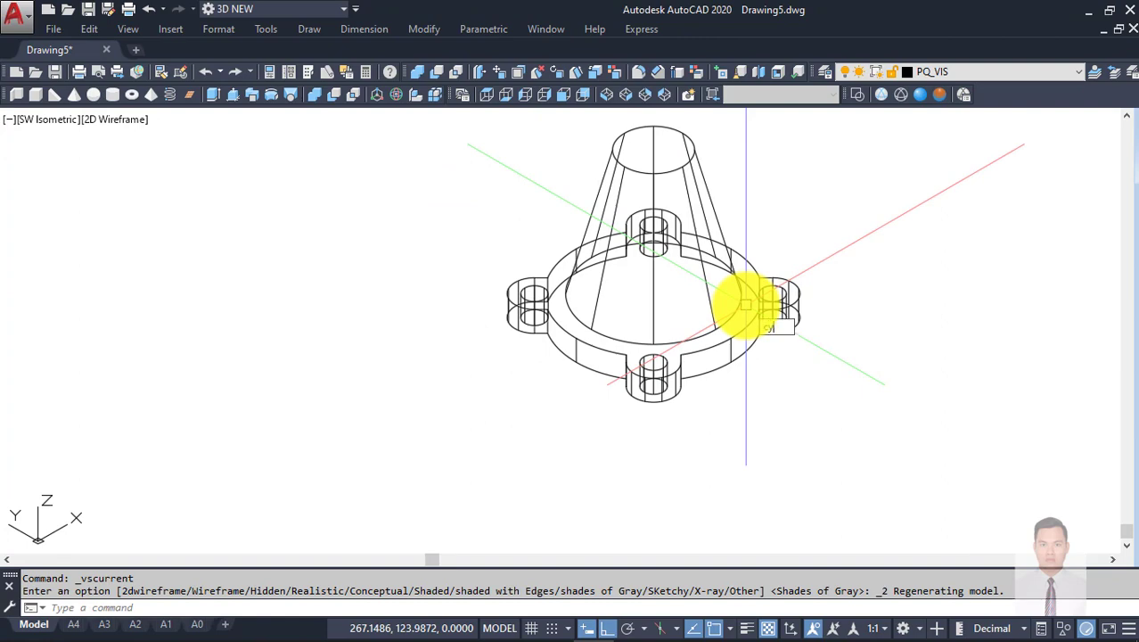
Step: Start a new cylinder with CYL, rechecking the reference front view
{"action": "type", "text": "cyl"}
{"action": "key", "text": "Return"}
{"action": "key", "text": "alt+Tab"}
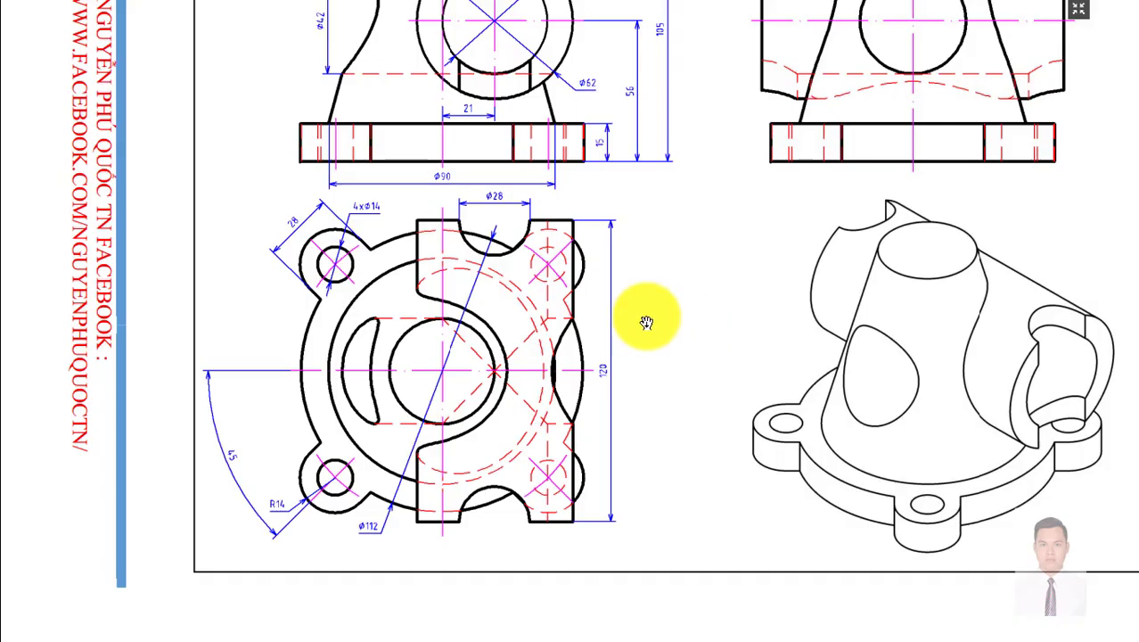
{"action": "left_click_drag", "start_coordinate": [610, 183], "coordinate": [629, 314]}
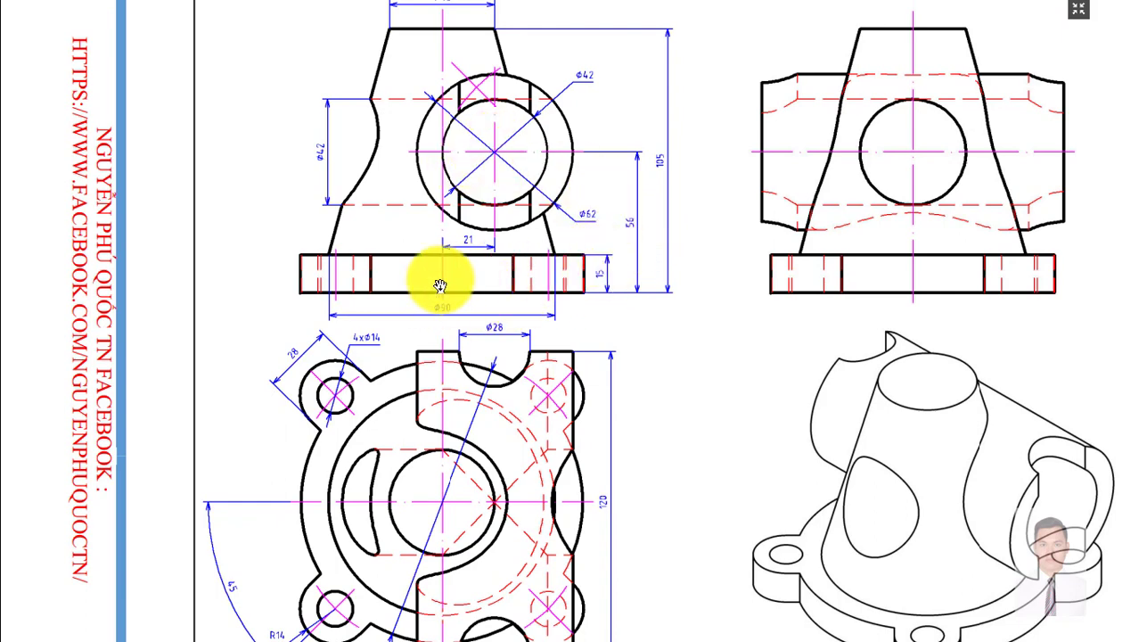
{"action": "key", "text": "alt+Tab"}
{"action": "scroll", "coordinate": [651, 325], "scroll_direction": "up", "scroll_amount": 3}
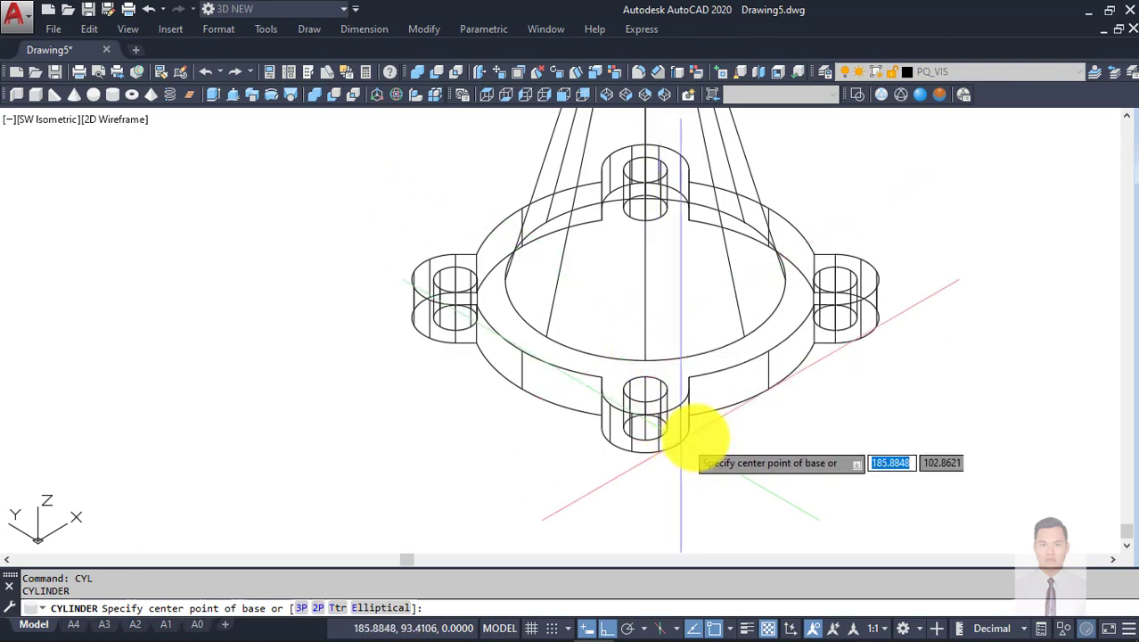
Step: Create a Ø62 cylinder at the model centre with a 120-long axis
{"action": "left_click", "coordinate": [645, 317]}
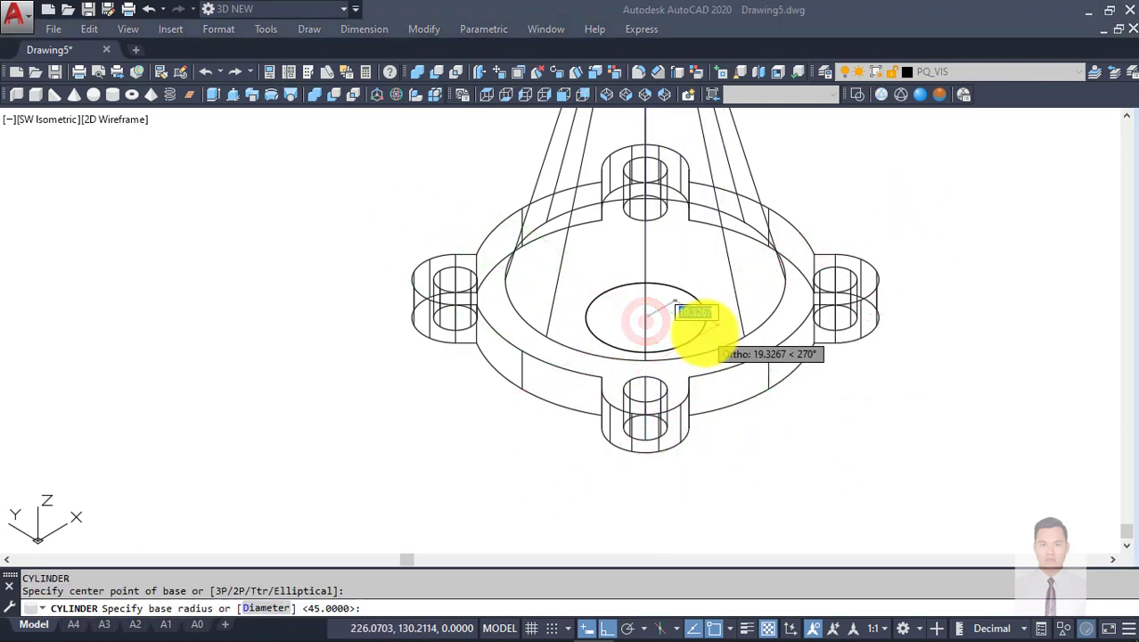
{"action": "key", "text": "alt+Tab"}
{"action": "left_click_drag", "start_coordinate": [581, 194], "coordinate": [600, 250]}
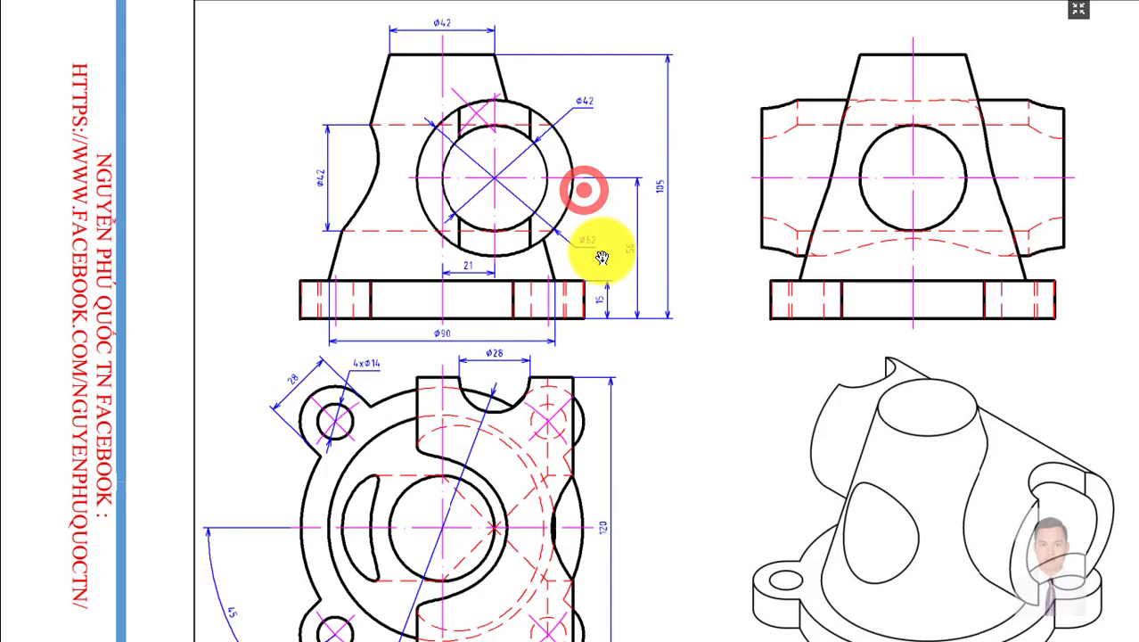
{"action": "key", "text": "alt+Tab"}
{"action": "type", "text": "d"}
{"action": "key", "text": "Return"}
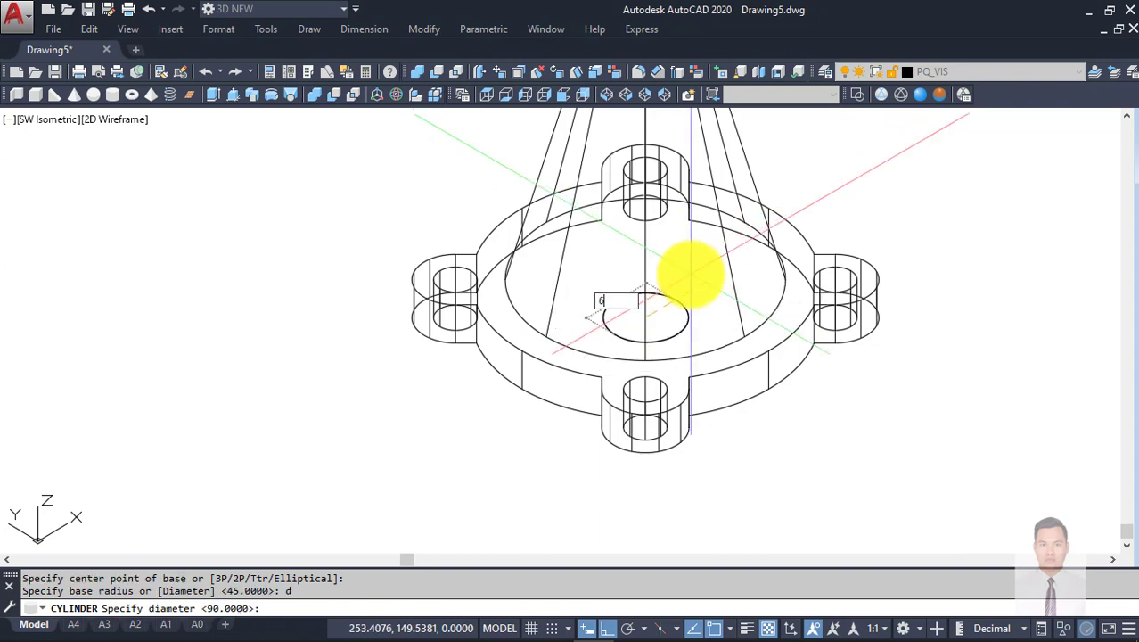
{"action": "key", "text": "Return"}
{"action": "scroll", "coordinate": [732, 310], "scroll_direction": "down", "scroll_amount": 3}
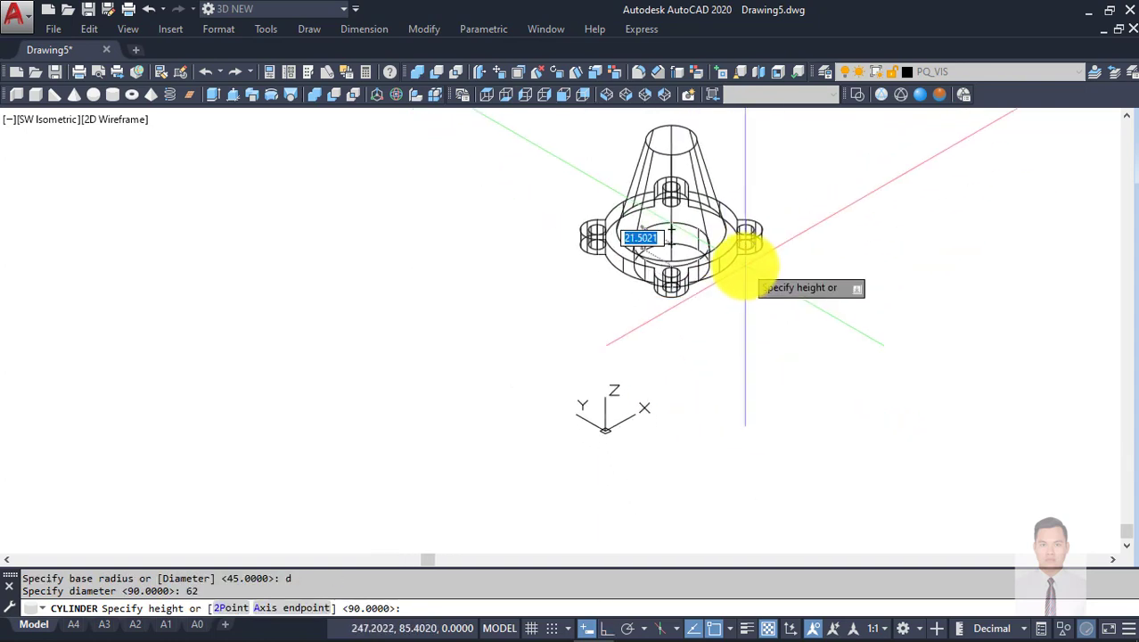
{"action": "type", "text": "a"}
{"action": "key", "text": "Return"}
{"action": "type", "text": "120"}
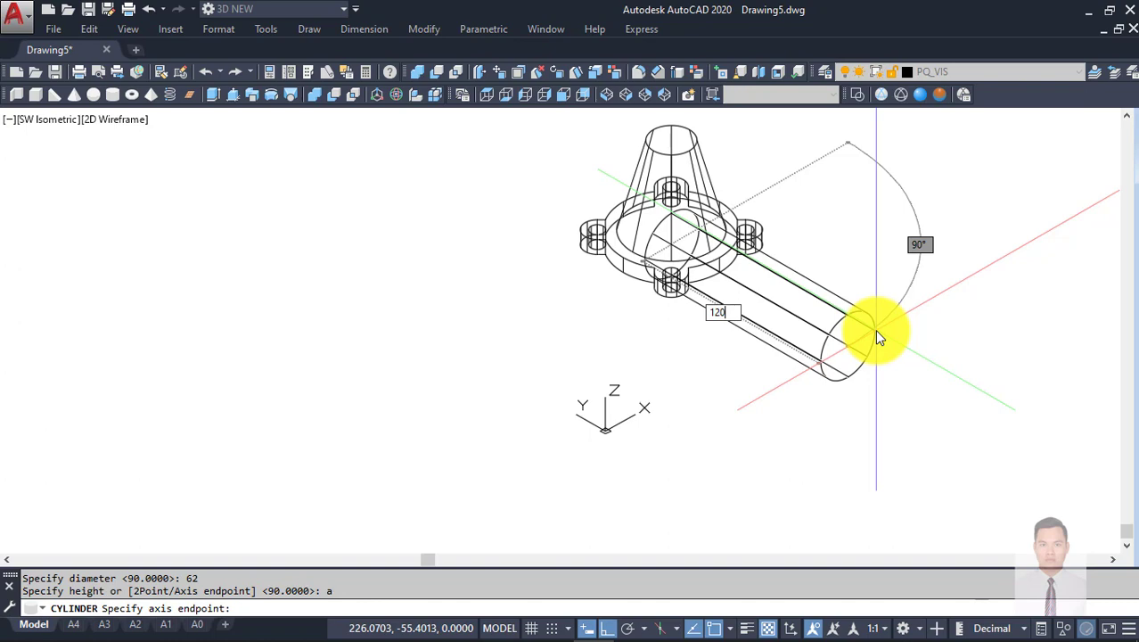
{"action": "key", "text": "Return"}
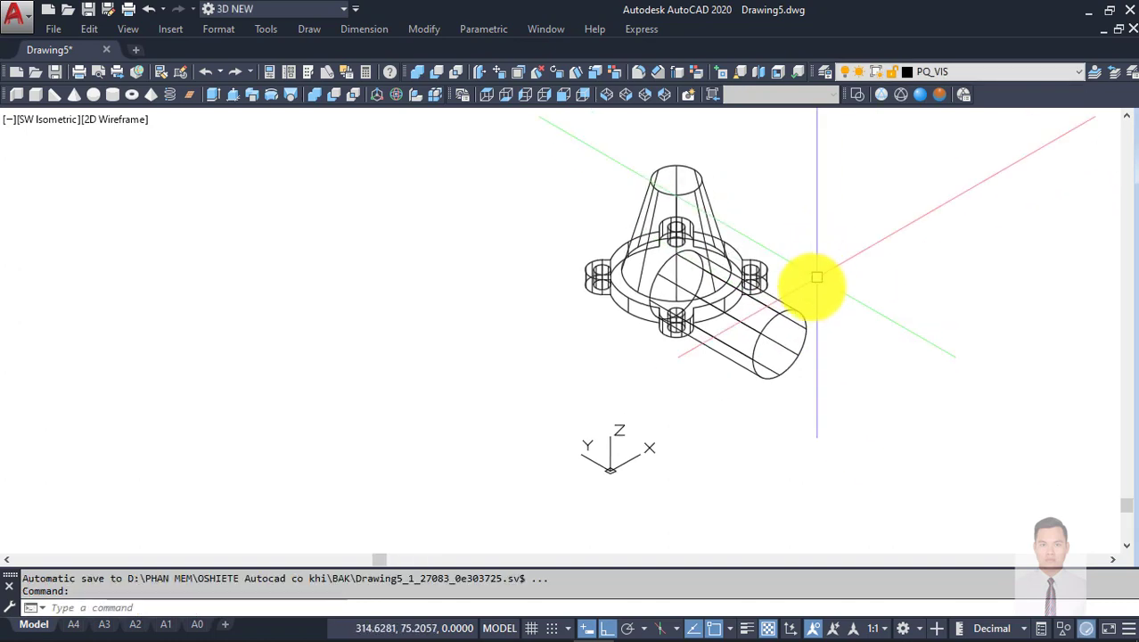
Step: Move the cylinder 60 along its axis to centre it
{"action": "scroll", "coordinate": [798, 312], "scroll_direction": "up", "scroll_amount": 2}
{"action": "left_click", "coordinate": [796, 318]}
{"action": "middle_click_drag", "start_coordinate": [876, 287], "coordinate": [839, 324]}
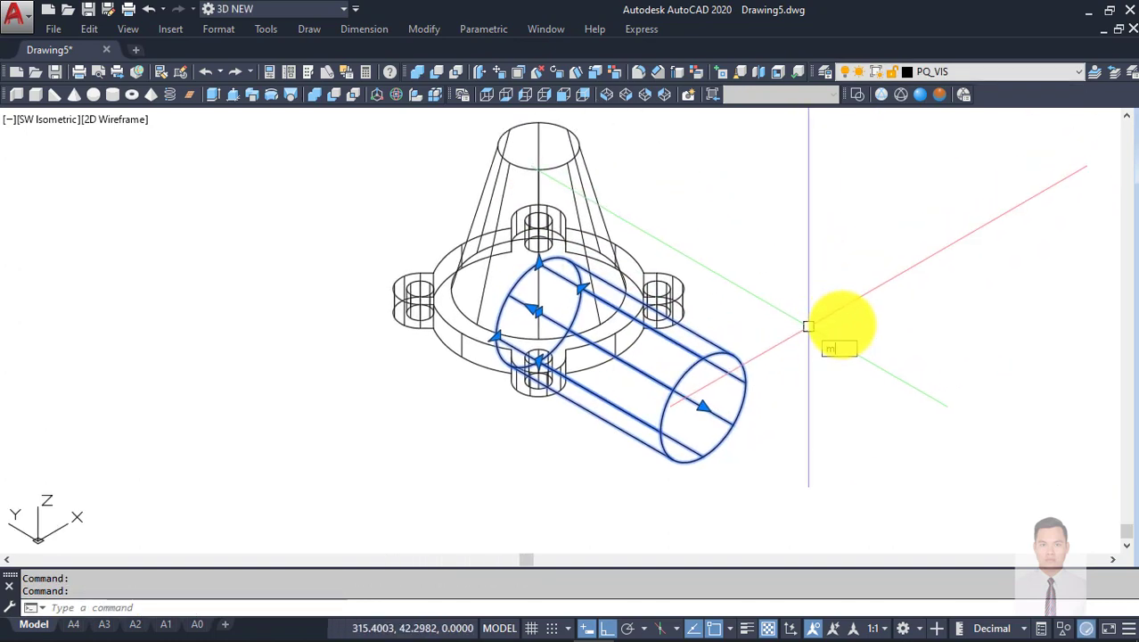
{"action": "type", "text": "m"}
{"action": "key", "text": "Return"}
{"action": "left_click", "coordinate": [914, 314]}
{"action": "type", "text": "60"}
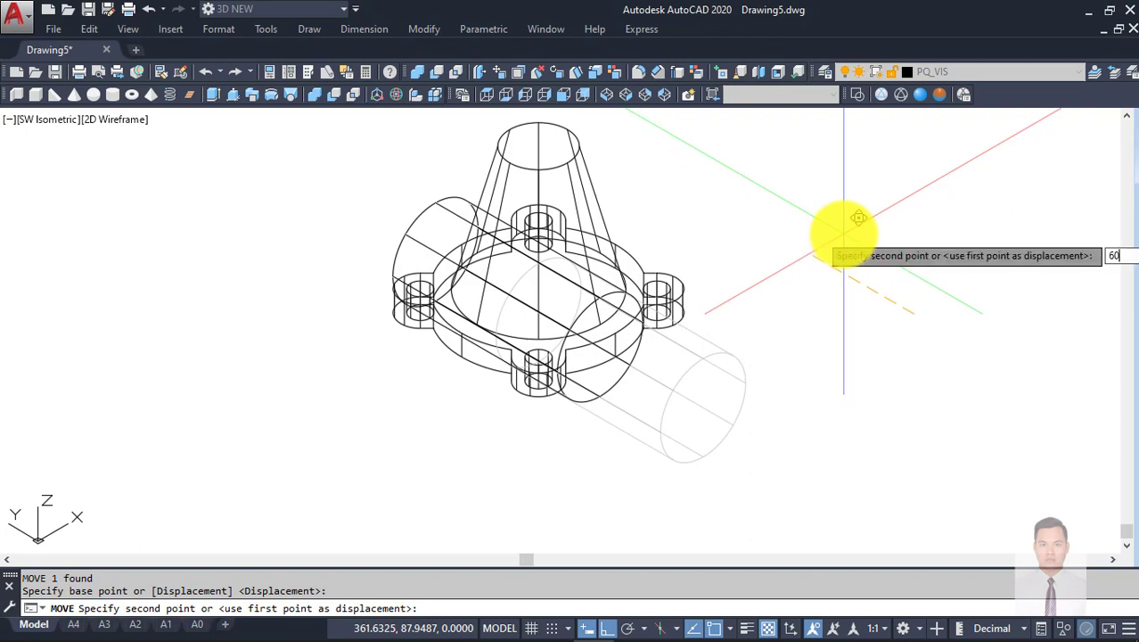
{"action": "key", "text": "Return"}
Step: Raise the cylinder 56 units
{"action": "mouse_move", "coordinate": [844, 232]}
{"action": "middle_mouse_down", "text": "shift"}
{"action": "mouse_move", "coordinate": [589, 247]}
{"action": "mouse_move", "coordinate": [599, 274]}
{"action": "mouse_move", "coordinate": [818, 262]}
{"action": "mouse_move", "coordinate": [758, 268]}
{"action": "mouse_move", "coordinate": [683, 365]}
{"action": "middle_mouse_up", "text": "shift"}
{"action": "left_click", "coordinate": [643, 369]}
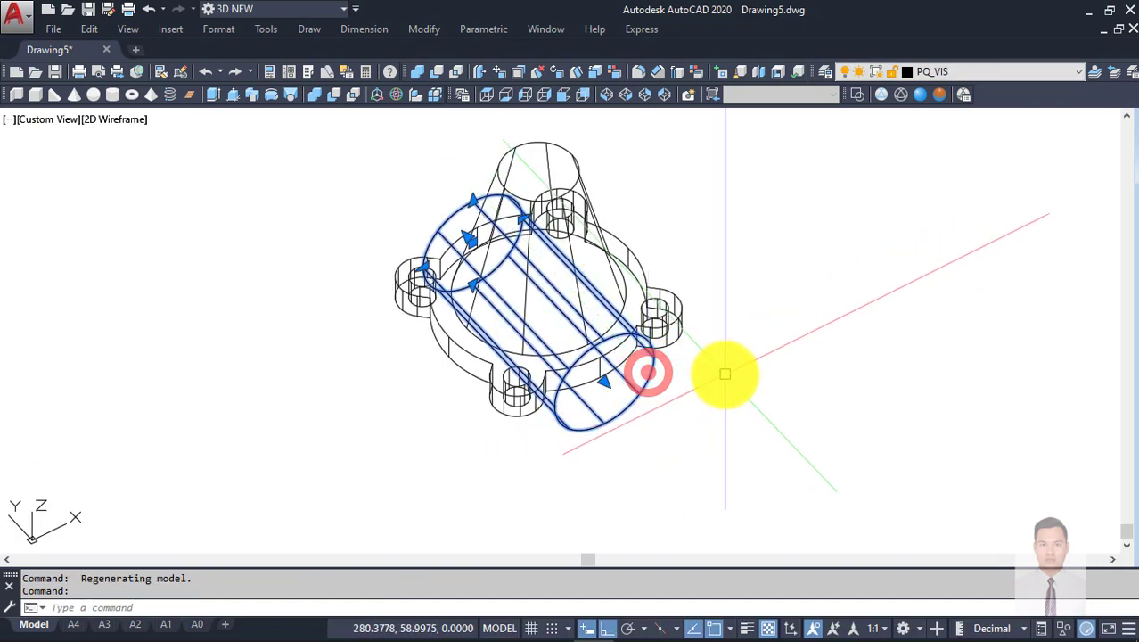
{"action": "type", "text": "m"}
{"action": "key", "text": "Return"}
{"action": "left_click", "coordinate": [796, 344]}
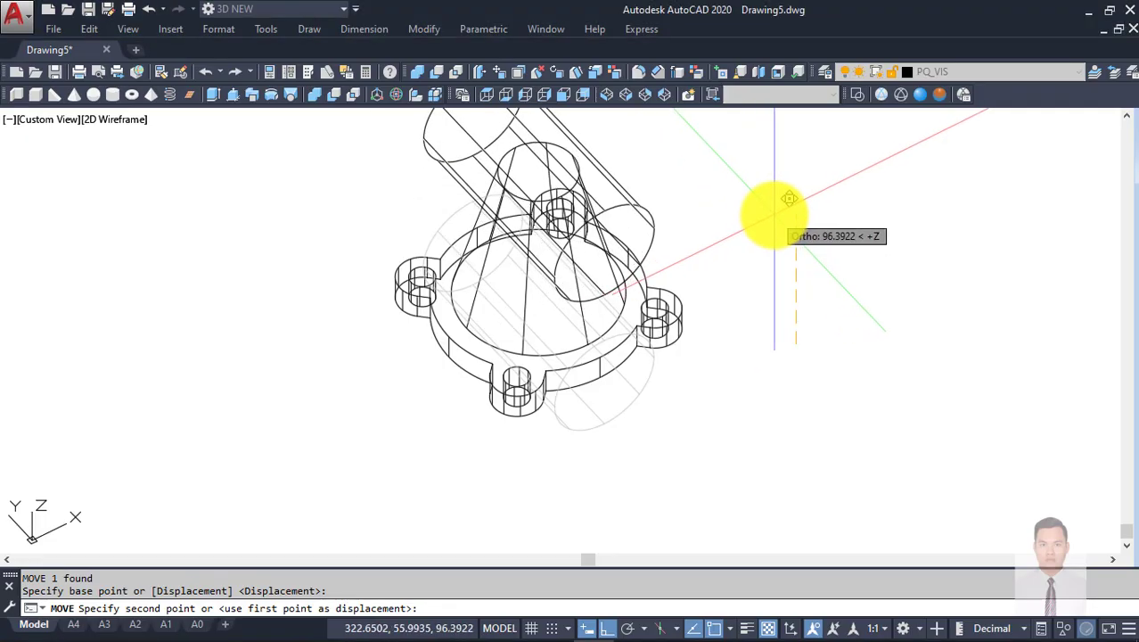
{"action": "type", "text": "56"}
{"action": "key", "text": "Return"}
Step: Shift the cylinder 21 units sideways
{"action": "middle_click_drag", "start_coordinate": [768, 211], "coordinate": [683, 229], "text": "shift"}
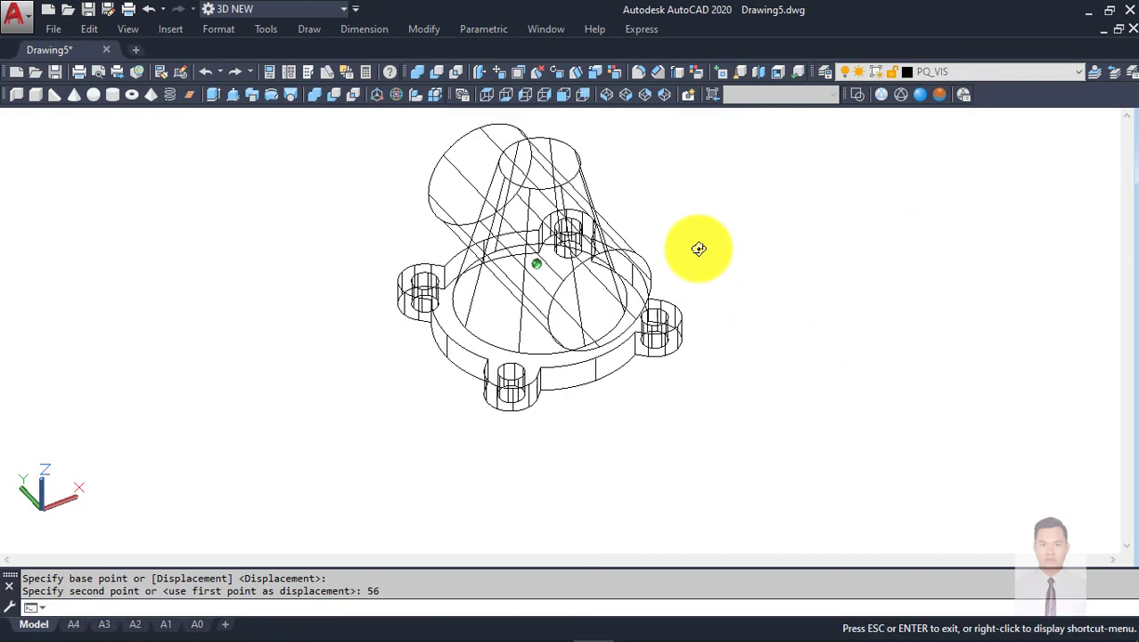
{"action": "left_click", "coordinate": [656, 232]}
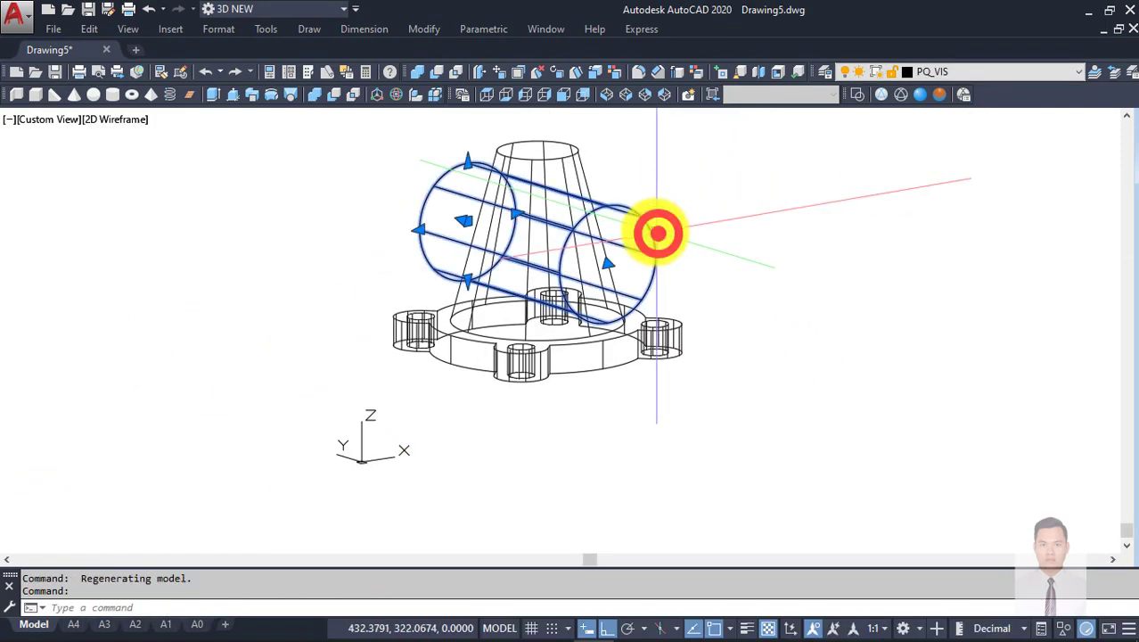
{"action": "type", "text": "m"}
{"action": "key", "text": "Return"}
{"action": "left_click", "coordinate": [704, 263]}
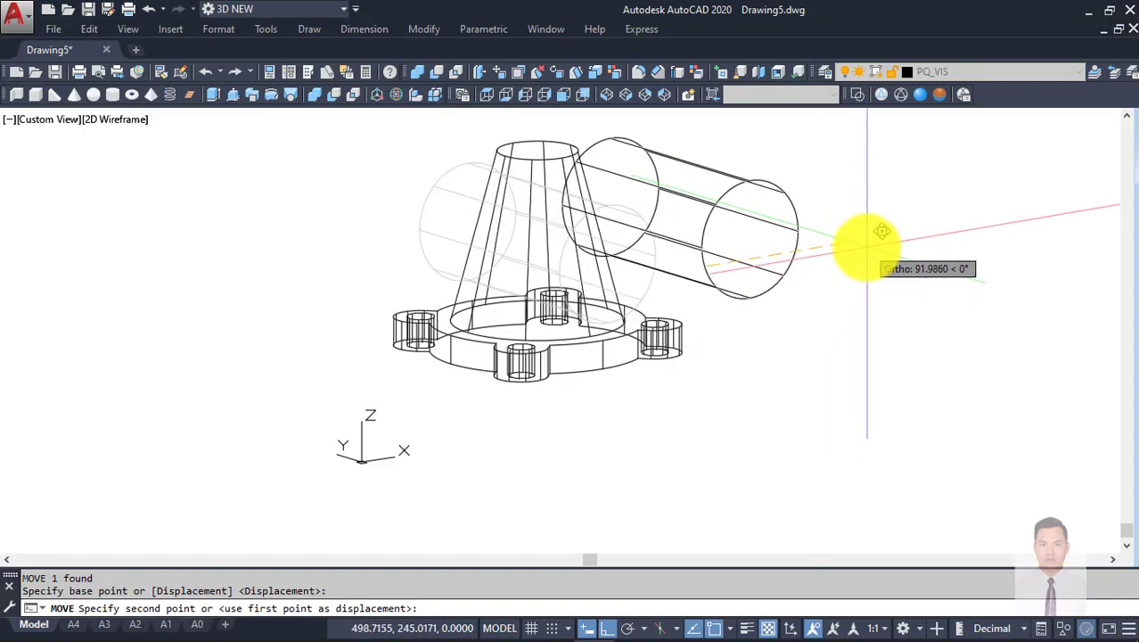
{"action": "key", "text": "Return"}
{"action": "mouse_move", "coordinate": [866, 247]}
{"action": "middle_mouse_down", "text": "shift"}
{"action": "mouse_move", "coordinate": [592, 340]}
{"action": "mouse_move", "coordinate": [732, 262]}
{"action": "middle_mouse_up", "text": "shift"}
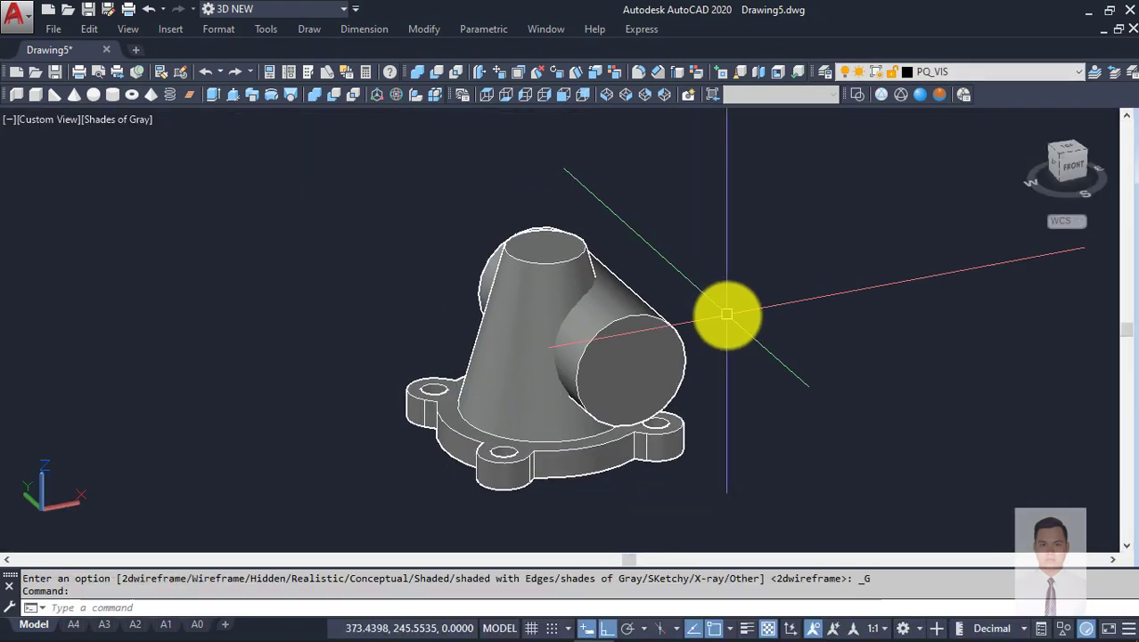
Step: Union the frustum, flange and horizontal cylinder into one solid
{"action": "type", "text": "uni"}
{"action": "key", "text": "Return"}
{"action": "left_click", "coordinate": [770, 384]}
{"action": "left_click", "coordinate": [407, 203]}
{"action": "mouse_move", "coordinate": [407, 203]}
{"action": "middle_mouse_down", "text": "shift"}
{"action": "mouse_move", "coordinate": [370, 342]}
{"action": "mouse_move", "coordinate": [542, 262]}
{"action": "mouse_move", "coordinate": [694, 369]}
{"action": "middle_mouse_up", "text": "shift"}
{"action": "key", "text": "alt+Tab"}
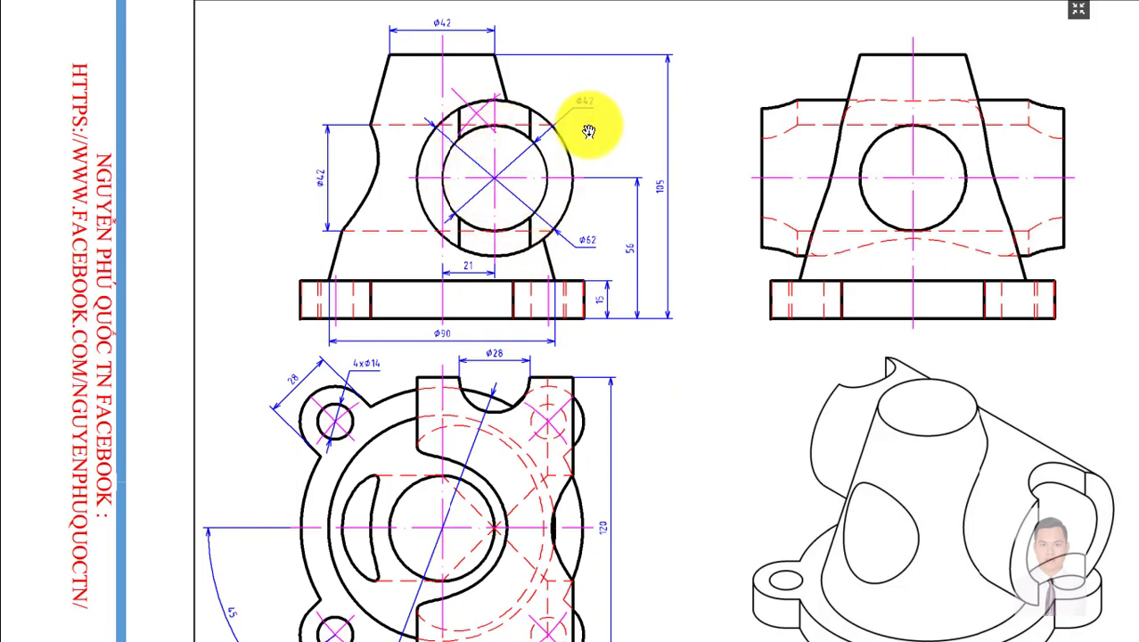
{"action": "key", "text": "alt+Tab"}
{"action": "mouse_move", "coordinate": [653, 223]}
{"action": "middle_mouse_down", "text": "shift"}
{"action": "mouse_move", "coordinate": [644, 280]}
{"action": "mouse_move", "coordinate": [617, 260]}
{"action": "middle_mouse_up", "text": "shift"}
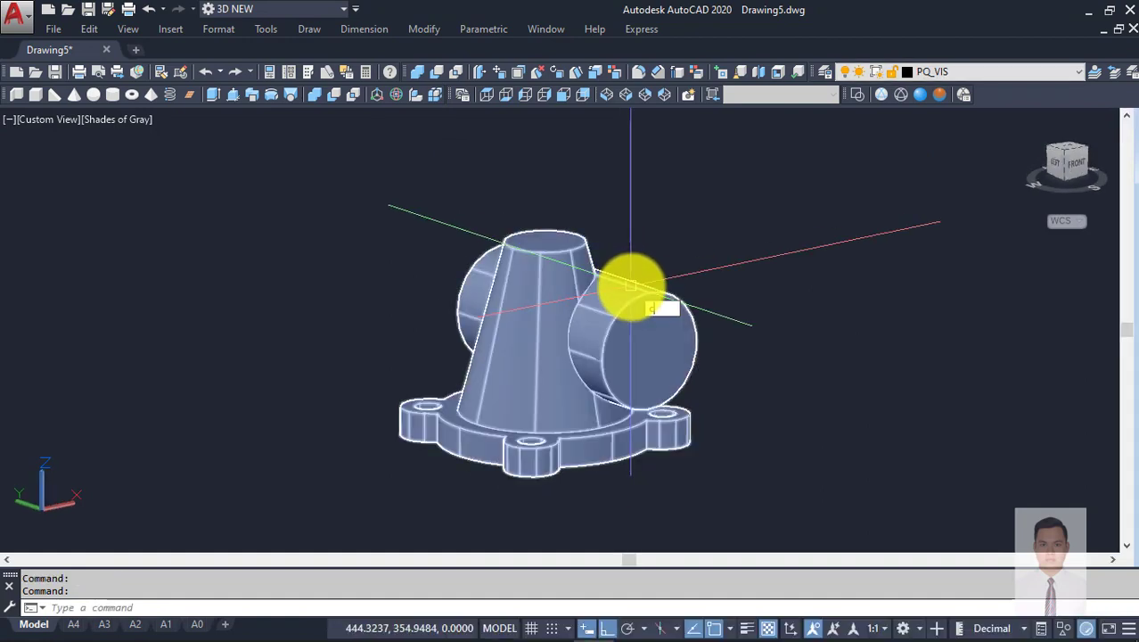
Step: Draw a Ø42 cylinder from the boss end face through the boss
{"action": "key", "text": "Return"}
{"action": "scroll", "coordinate": [643, 290], "scroll_direction": "up", "scroll_amount": 2}
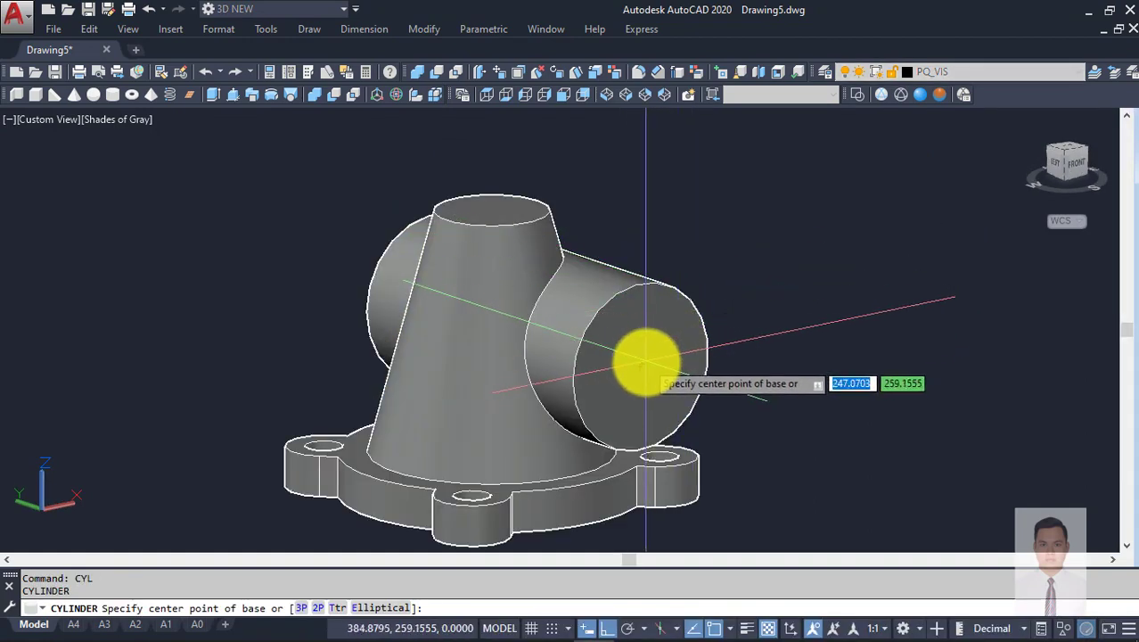
{"action": "left_click", "coordinate": [644, 362]}
{"action": "type", "text": "d"}
{"action": "key", "text": "Return"}
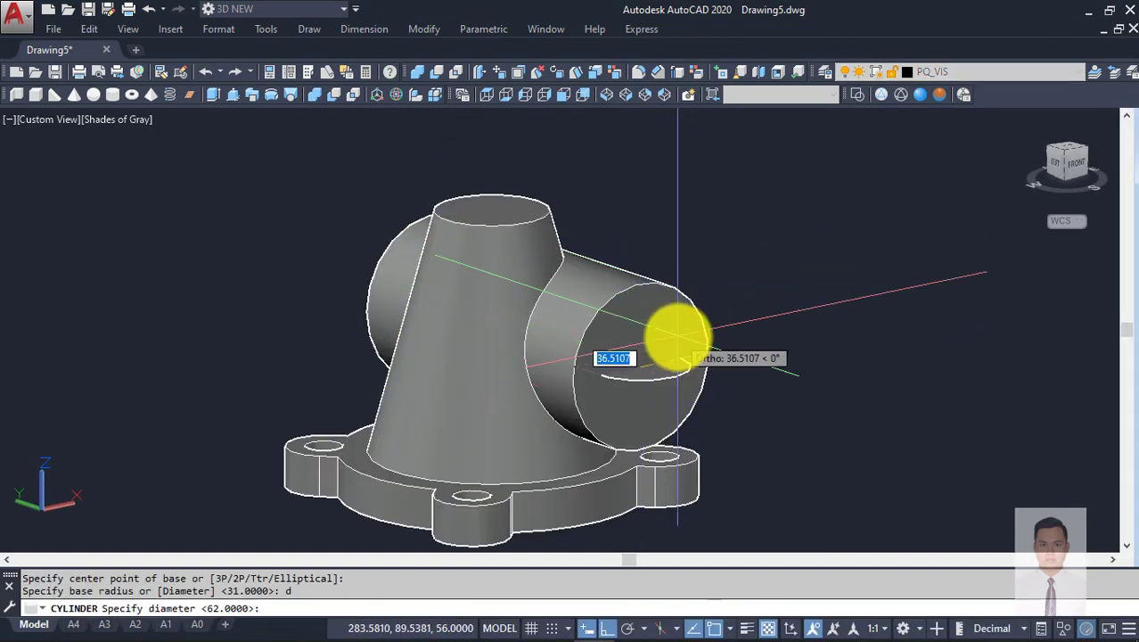
{"action": "type", "text": "42"}
{"action": "key", "text": "Return"}
{"action": "scroll", "coordinate": [668, 334], "scroll_direction": "down", "scroll_amount": 4}
{"action": "type", "text": "a"}
{"action": "key", "text": "Return"}
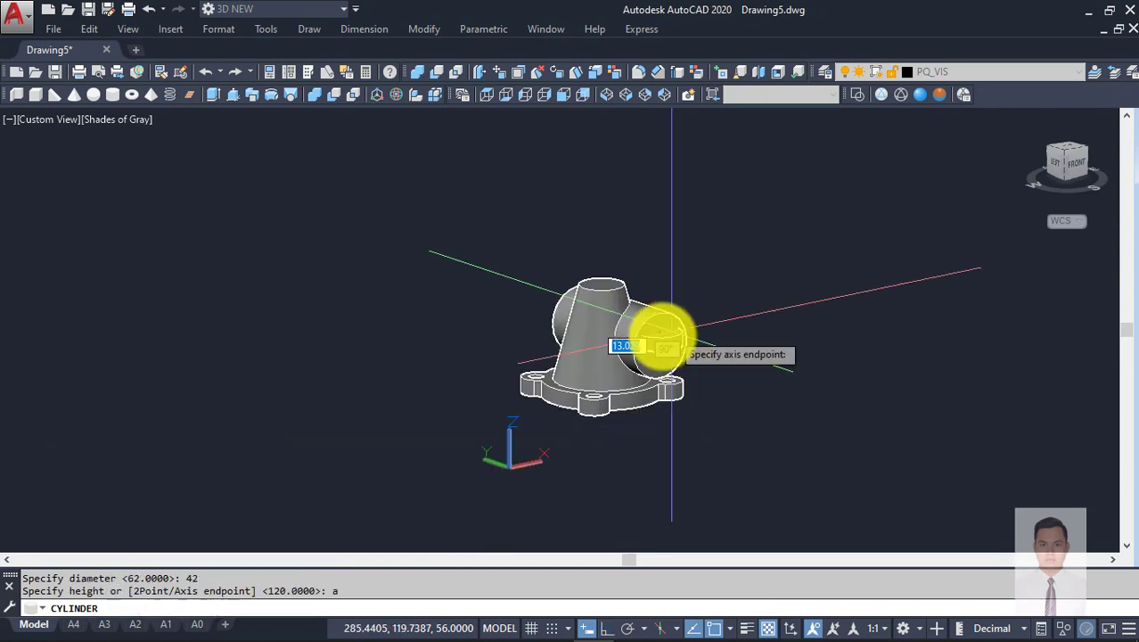
{"action": "left_click", "coordinate": [459, 210]}
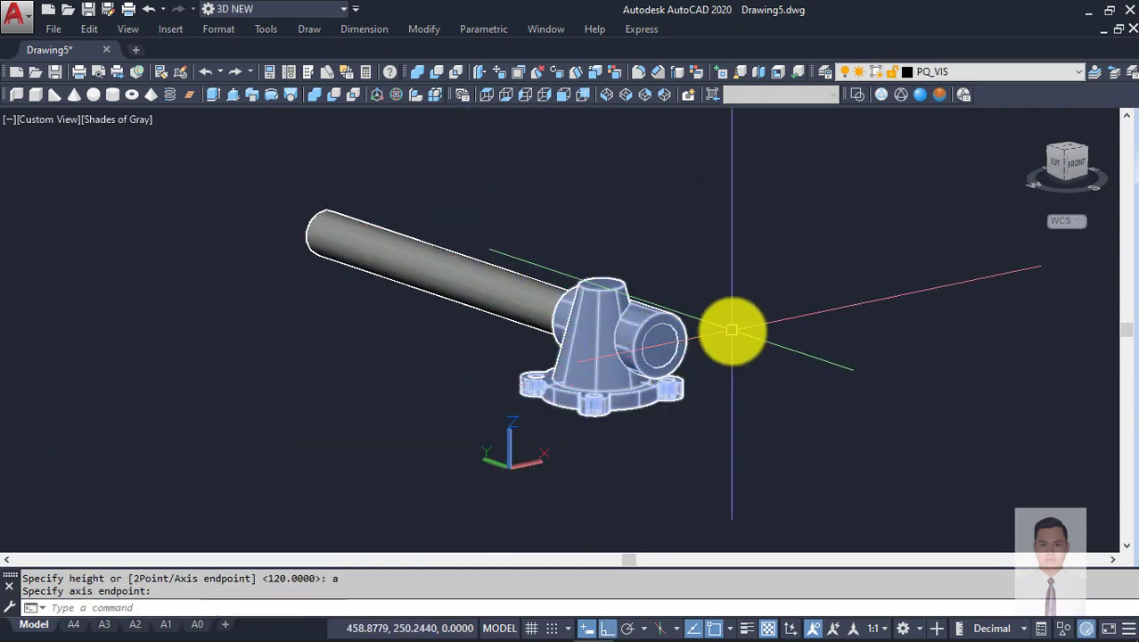
Step: Subtract the Ø42 cylinder from the body to cut the bore
{"action": "scroll", "coordinate": [733, 331], "scroll_direction": "up", "scroll_amount": 2}
{"action": "key", "text": "Return"}
{"action": "left_click", "coordinate": [589, 425]}
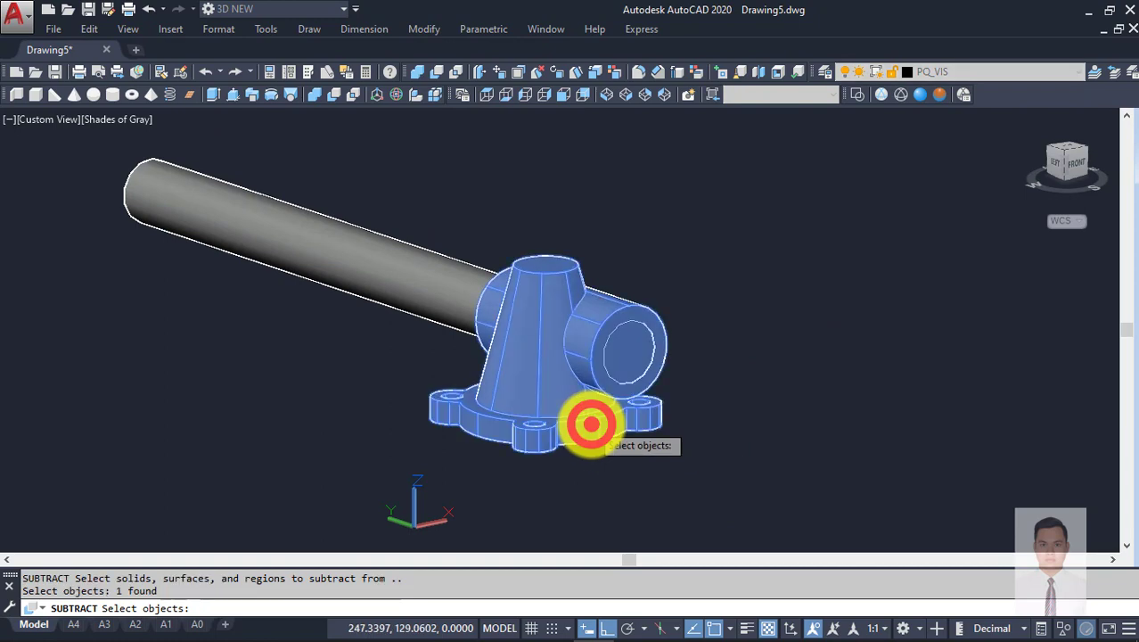
{"action": "key", "text": "Return"}
{"action": "left_click", "coordinate": [431, 267]}
{"action": "middle_click_drag", "start_coordinate": [431, 267], "coordinate": [660, 431], "text": "shift"}
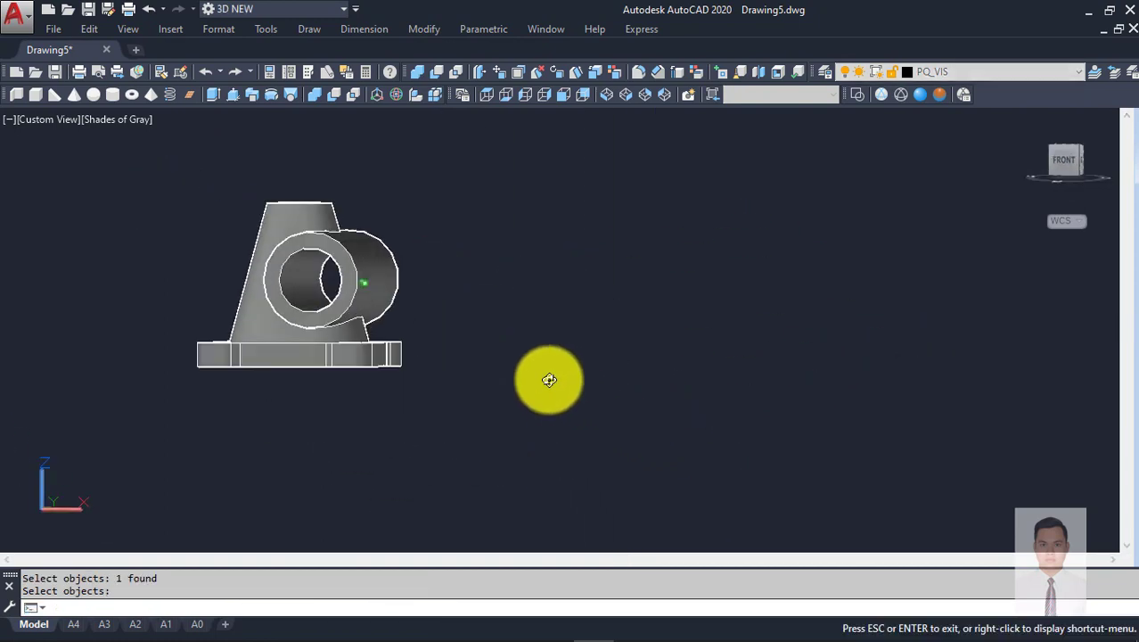
{"action": "key", "text": "Escape"}
{"action": "scroll", "coordinate": [691, 381], "scroll_direction": "up", "scroll_amount": 3}
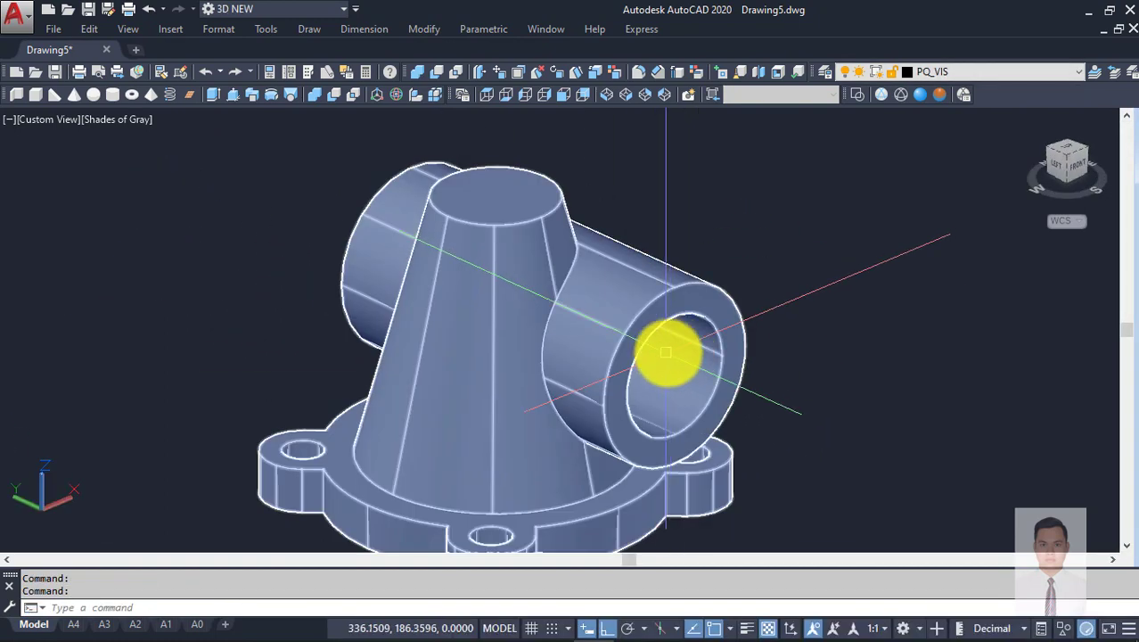
{"action": "key", "text": "alt+Tab"}
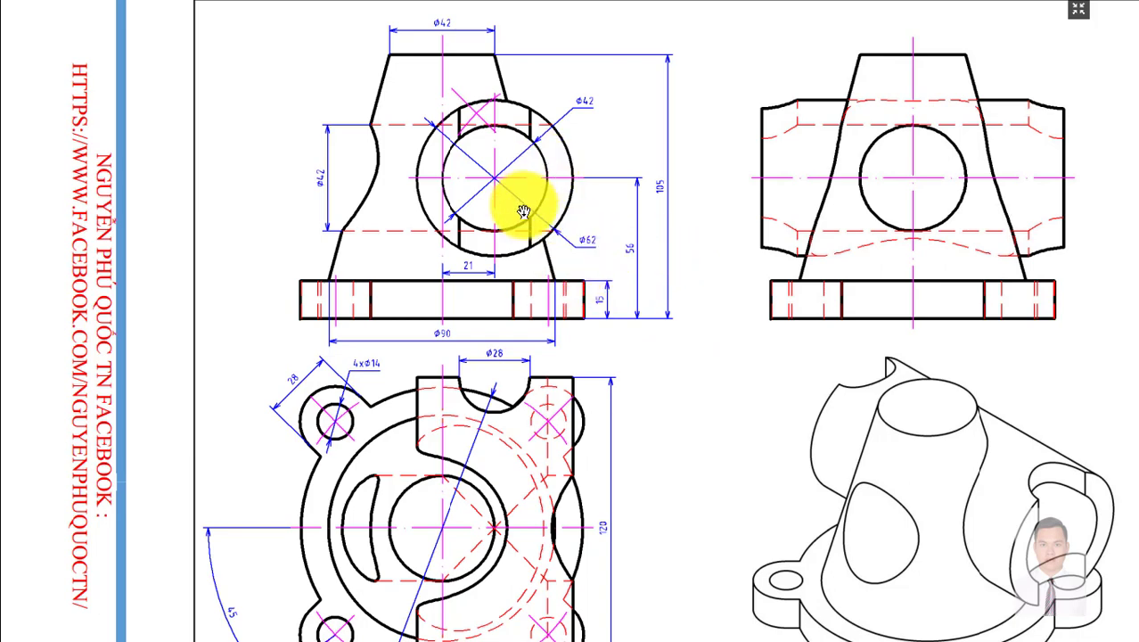
Step: Draw a vertical Ø28 cylinder at the bore centre, rising above the boss
{"action": "left_click_drag", "start_coordinate": [523, 211], "coordinate": [602, 119]}
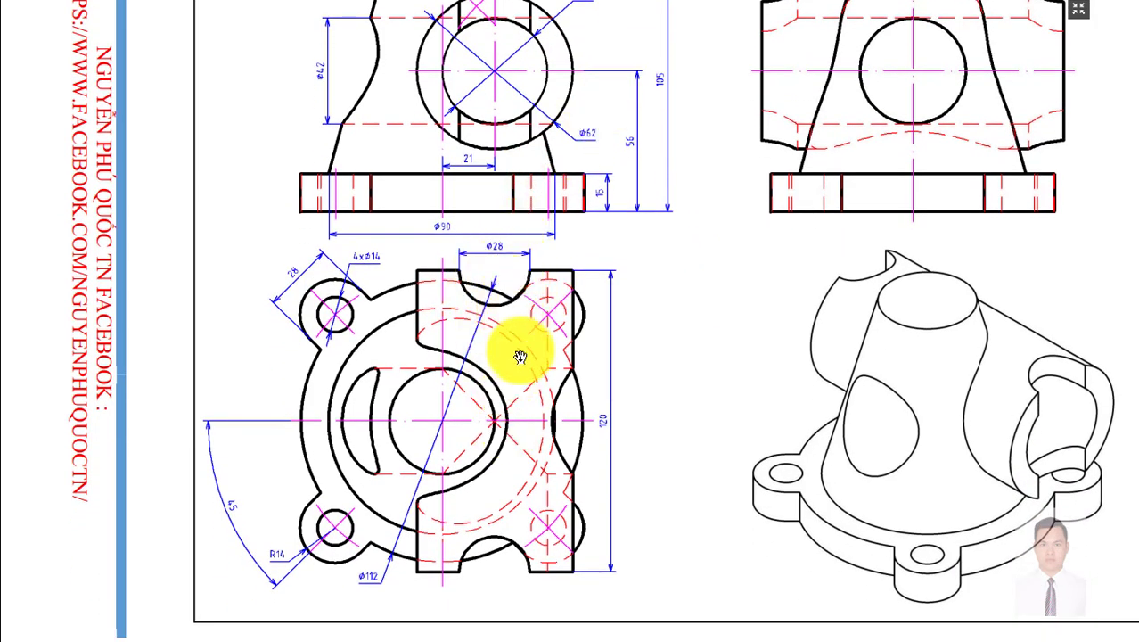
{"action": "key", "text": "alt+Tab"}
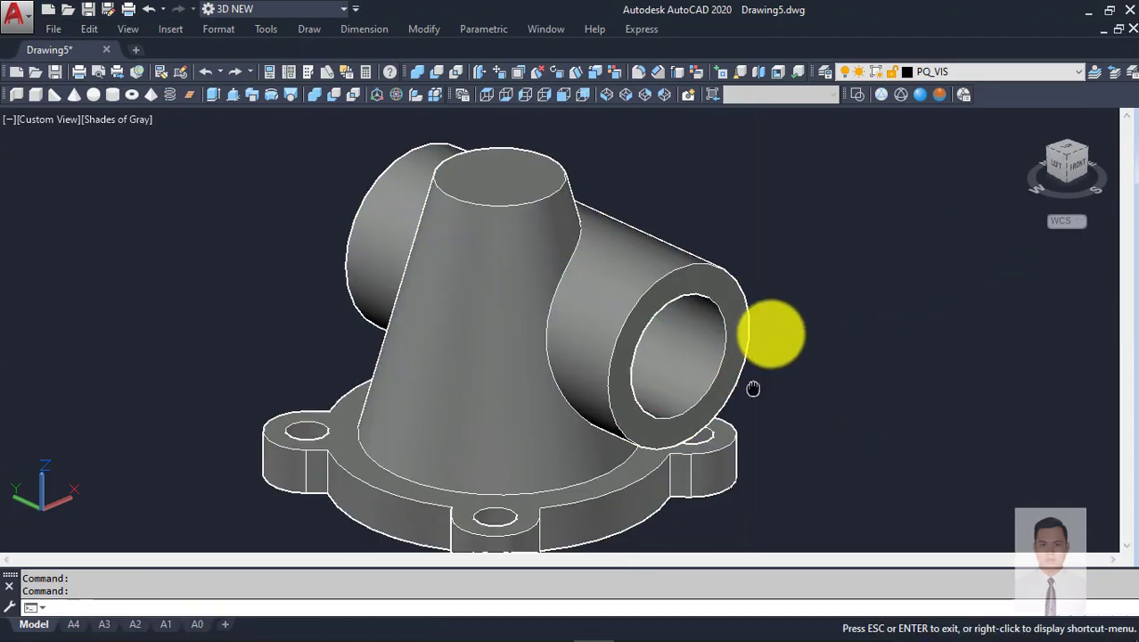
{"action": "type", "text": "yl"}
{"action": "key", "text": "Return"}
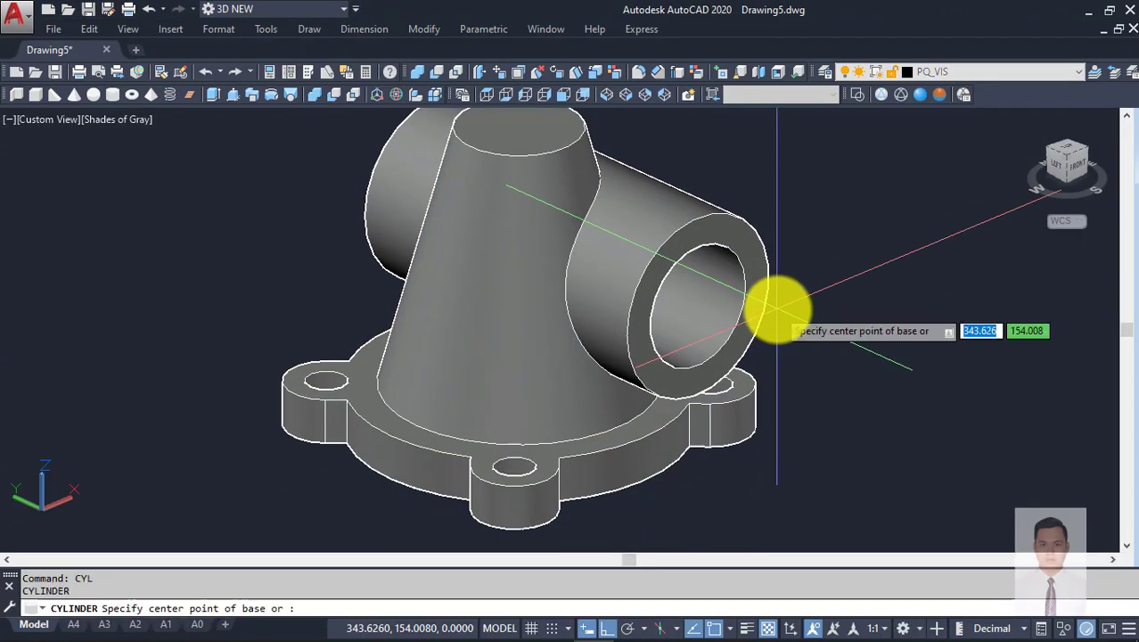
{"action": "left_click", "coordinate": [699, 305]}
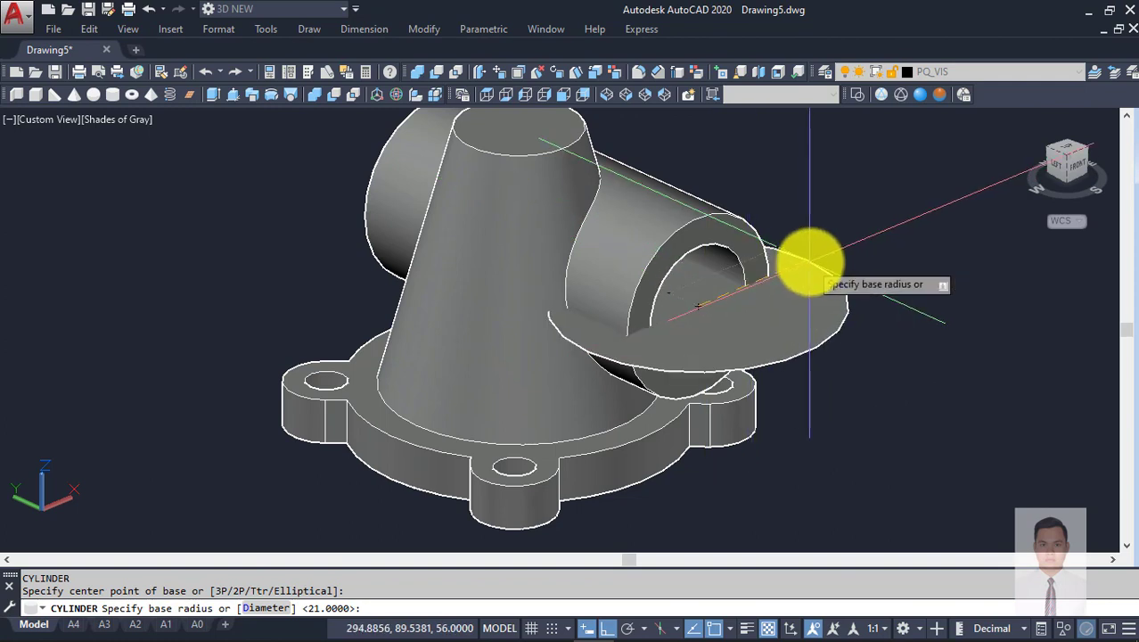
{"action": "type", "text": "d"}
{"action": "key", "text": "Return"}
{"action": "type", "text": "28"}
{"action": "key", "text": "Return"}
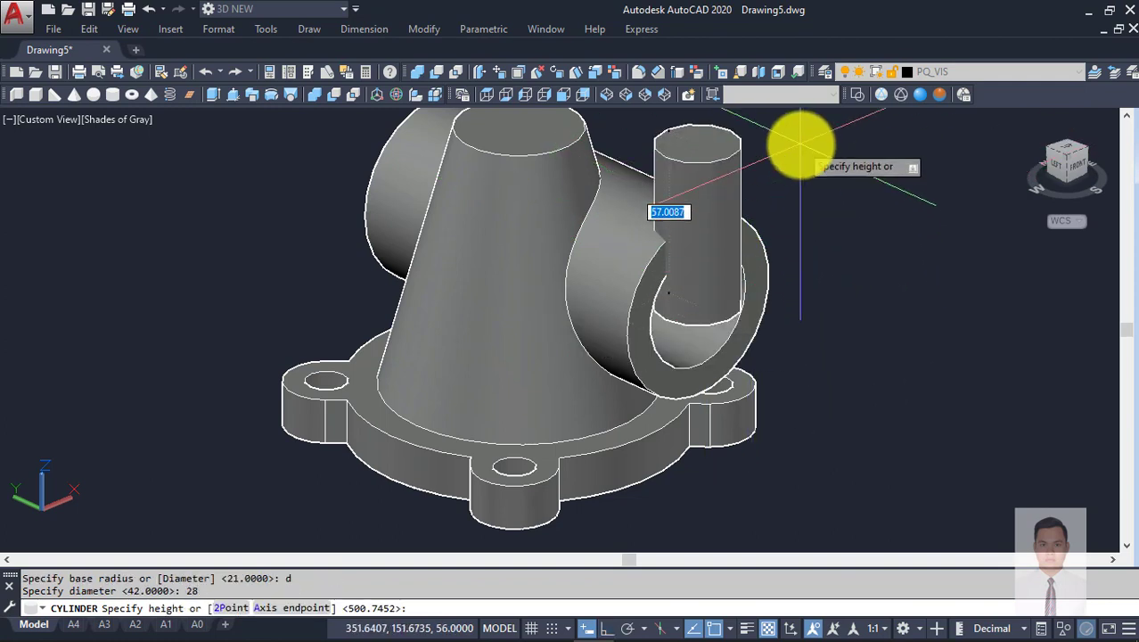
{"action": "scroll", "coordinate": [770, 224], "scroll_direction": "down", "scroll_amount": 5}
{"action": "scroll", "coordinate": [776, 303], "scroll_direction": "up", "scroll_amount": 5}
{"action": "scroll", "coordinate": [766, 258], "scroll_direction": "down", "scroll_amount": 5}
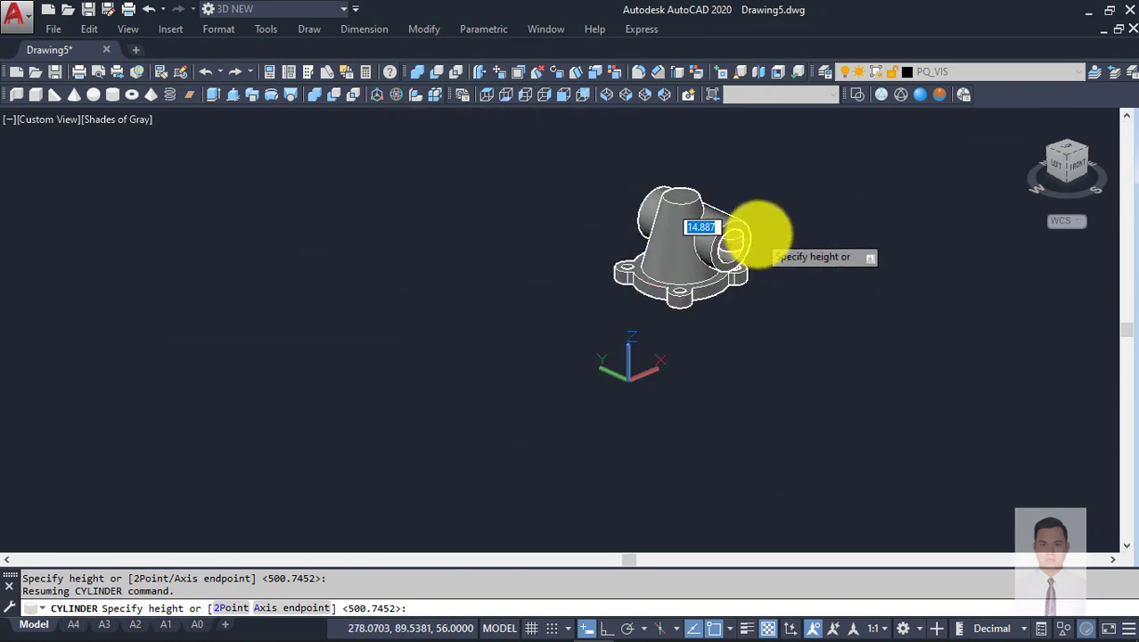
{"action": "left_click", "coordinate": [758, 171]}
Step: Move the Ø28 cylinder down so its base reaches the bottom of the flange
{"action": "scroll", "coordinate": [757, 242], "scroll_direction": "up", "scroll_amount": 2}
{"action": "scroll", "coordinate": [733, 209], "scroll_direction": "up", "scroll_amount": 3}
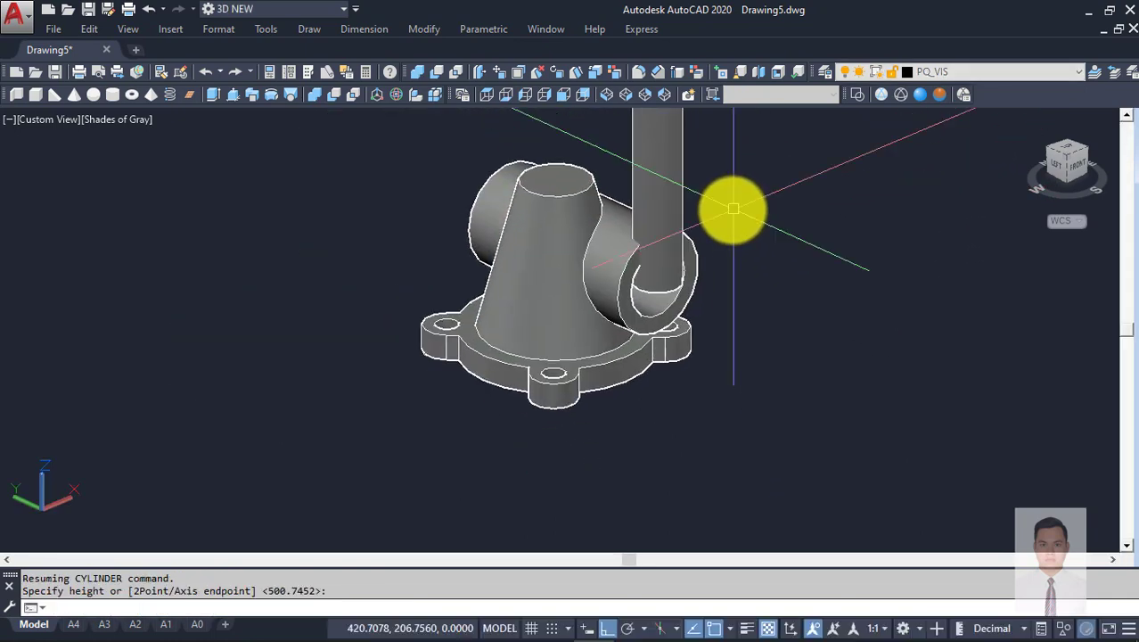
{"action": "left_click", "coordinate": [732, 208]}
{"action": "left_click", "coordinate": [712, 183]}
{"action": "left_click", "coordinate": [665, 158]}
{"action": "mouse_move", "coordinate": [734, 191]}
{"action": "middle_mouse_down", "text": "shift"}
{"action": "mouse_move", "coordinate": [772, 198]}
{"action": "mouse_move", "coordinate": [758, 256]}
{"action": "middle_mouse_up", "text": "shift"}
{"action": "scroll", "coordinate": [696, 280], "scroll_direction": "up", "scroll_amount": 3}
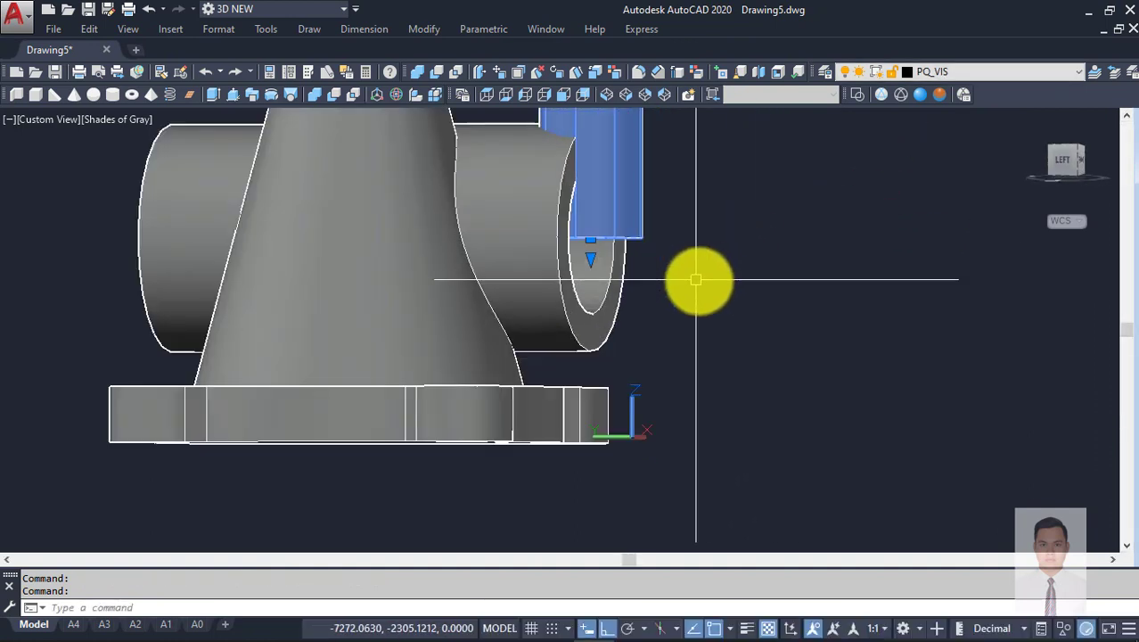
{"action": "type", "text": "m"}
{"action": "key", "text": "Return"}
{"action": "left_click", "coordinate": [739, 181]}
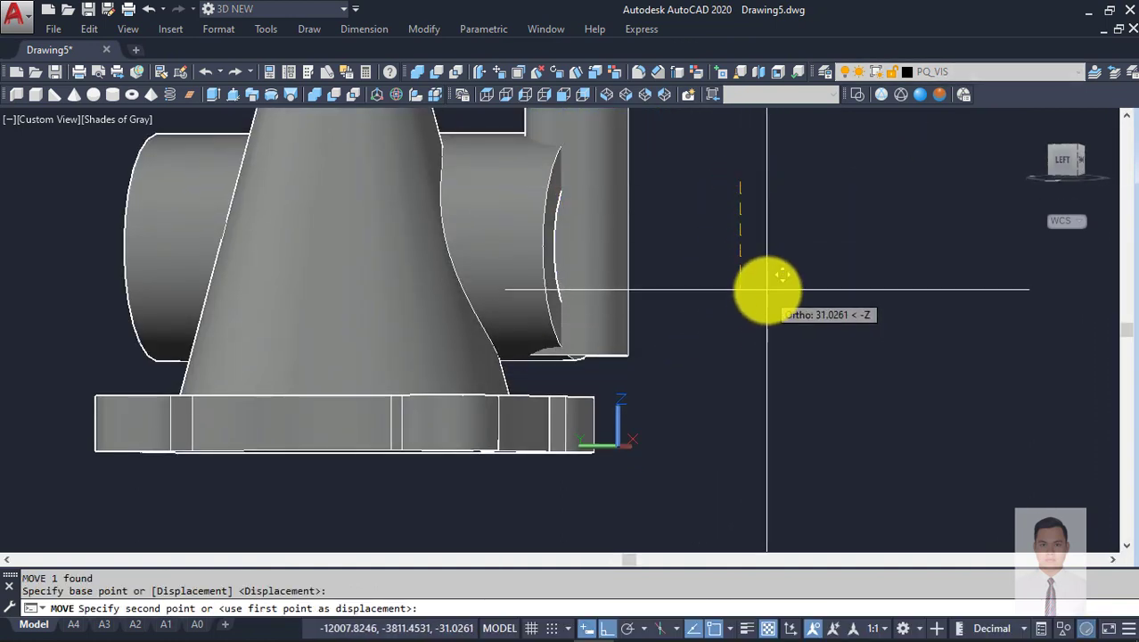
{"action": "left_click", "coordinate": [761, 317]}
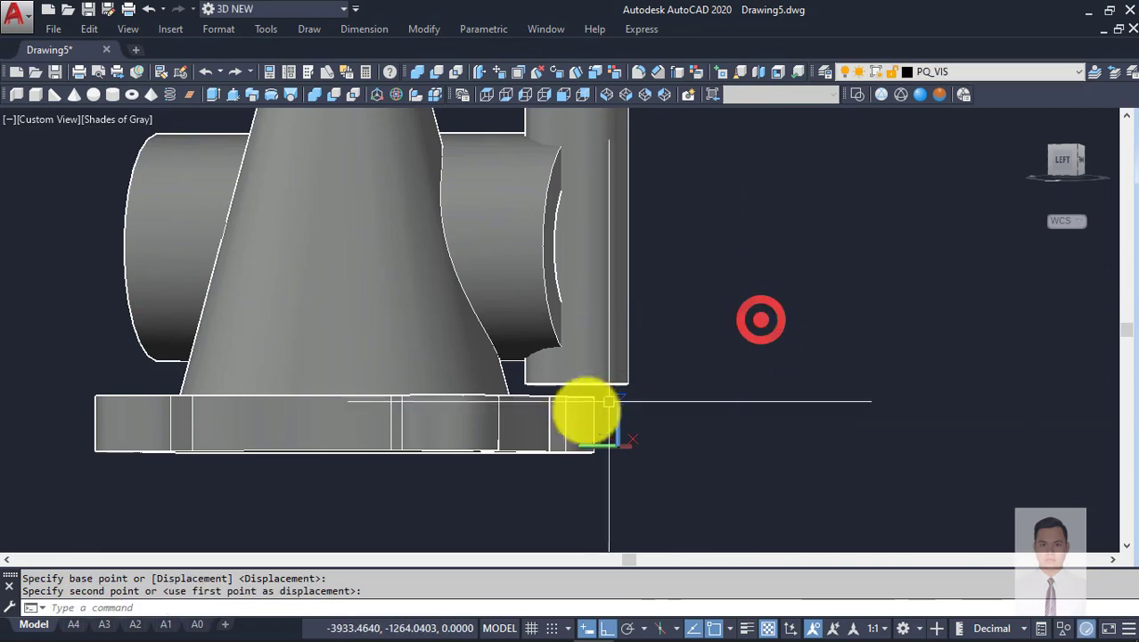
{"action": "mouse_move", "coordinate": [584, 411]}
{"action": "middle_mouse_down", "text": "shift"}
{"action": "mouse_move", "coordinate": [520, 387]}
{"action": "mouse_move", "coordinate": [445, 419]}
{"action": "mouse_move", "coordinate": [643, 406]}
{"action": "mouse_move", "coordinate": [585, 424]}
{"action": "middle_mouse_up", "text": "shift"}
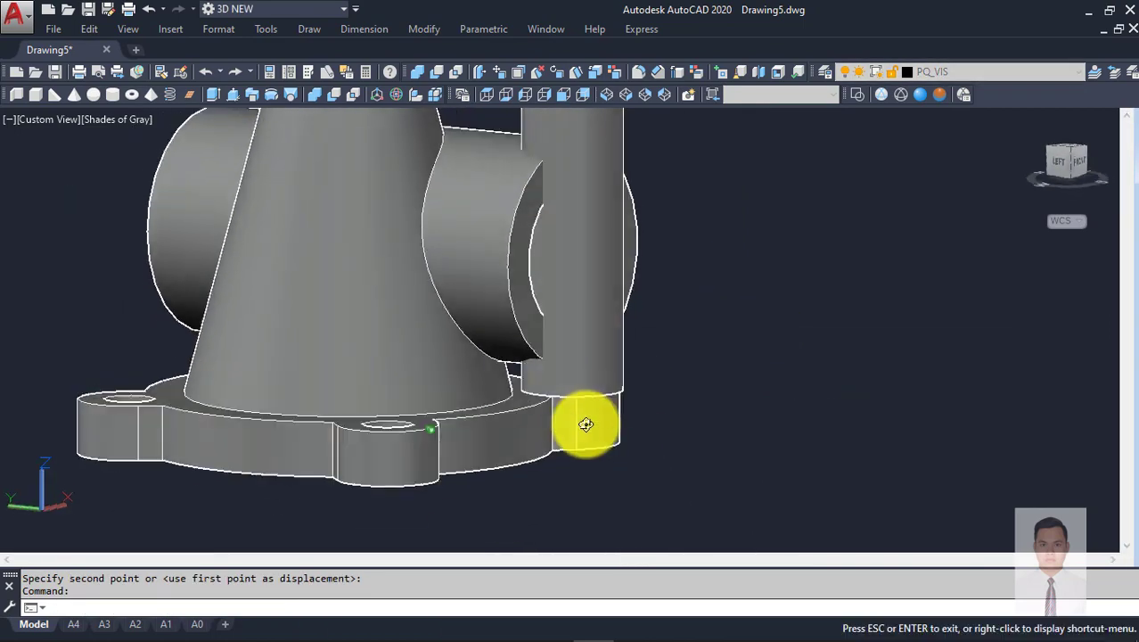
Step: Mirror the Ø28 cylinder across the centreline, keeping the original
{"action": "scroll", "coordinate": [636, 383], "scroll_direction": "up", "scroll_amount": 2}
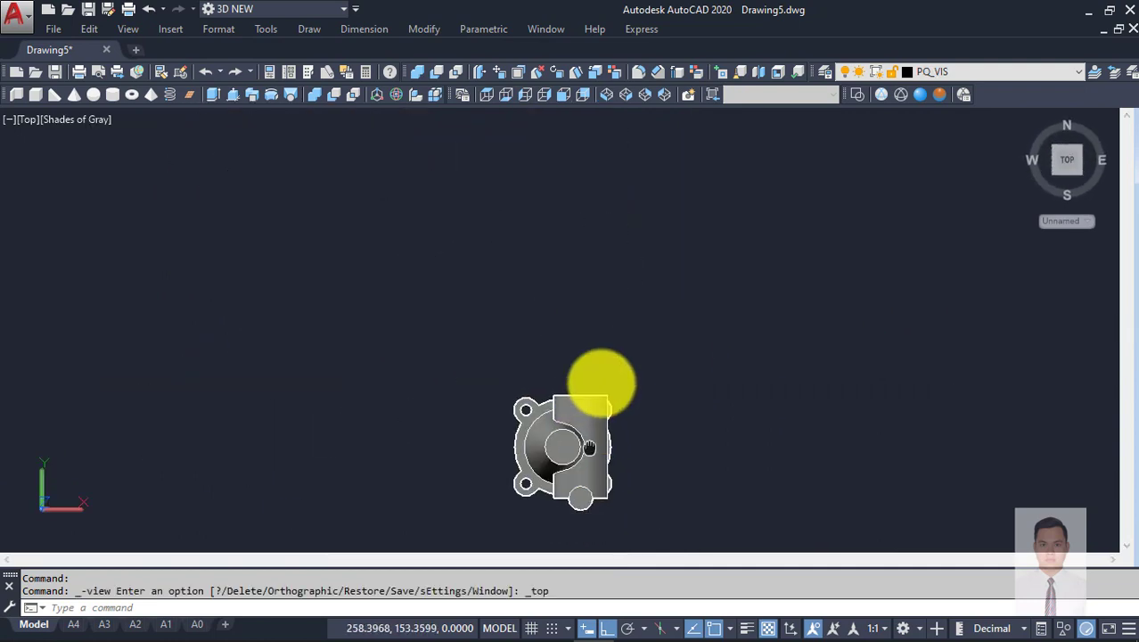
{"action": "left_click", "coordinate": [478, 343]}
{"action": "left_click", "coordinate": [717, 488]}
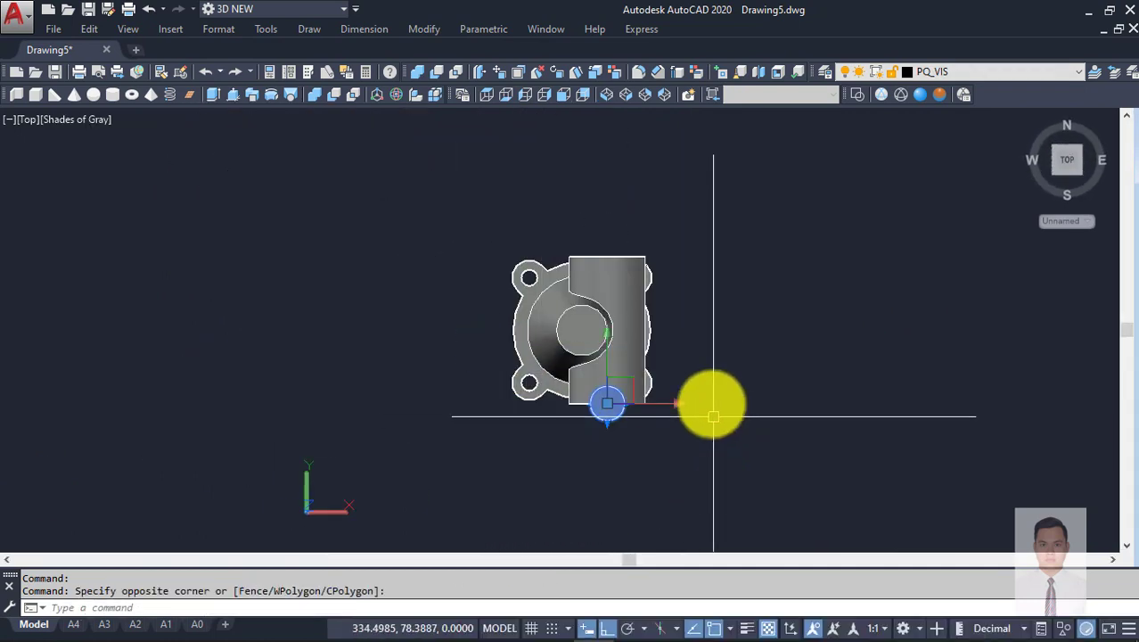
{"action": "type", "text": "mi"}
{"action": "key", "text": "Return"}
{"action": "left_click", "coordinate": [650, 331]}
{"action": "left_click", "coordinate": [756, 329]}
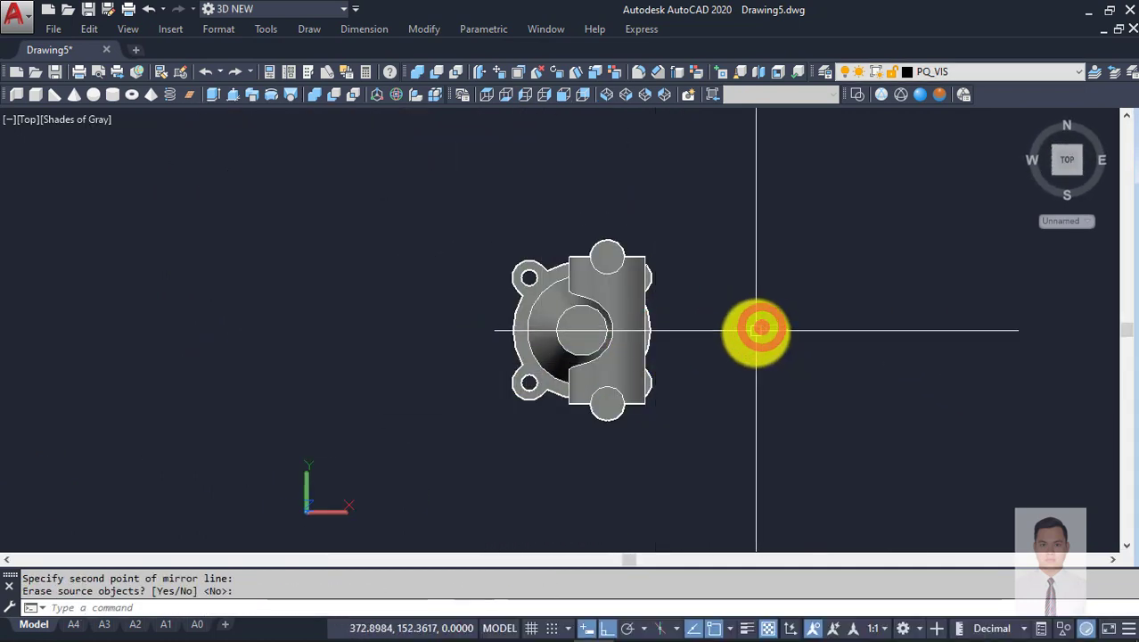
{"action": "mouse_move", "coordinate": [757, 329]}
{"action": "middle_mouse_down", "text": "shift"}
{"action": "mouse_move", "coordinate": [767, 247]}
{"action": "mouse_move", "coordinate": [860, 261]}
{"action": "mouse_move", "coordinate": [766, 390]}
{"action": "middle_mouse_up", "text": "shift"}
{"action": "key", "text": "Return"}
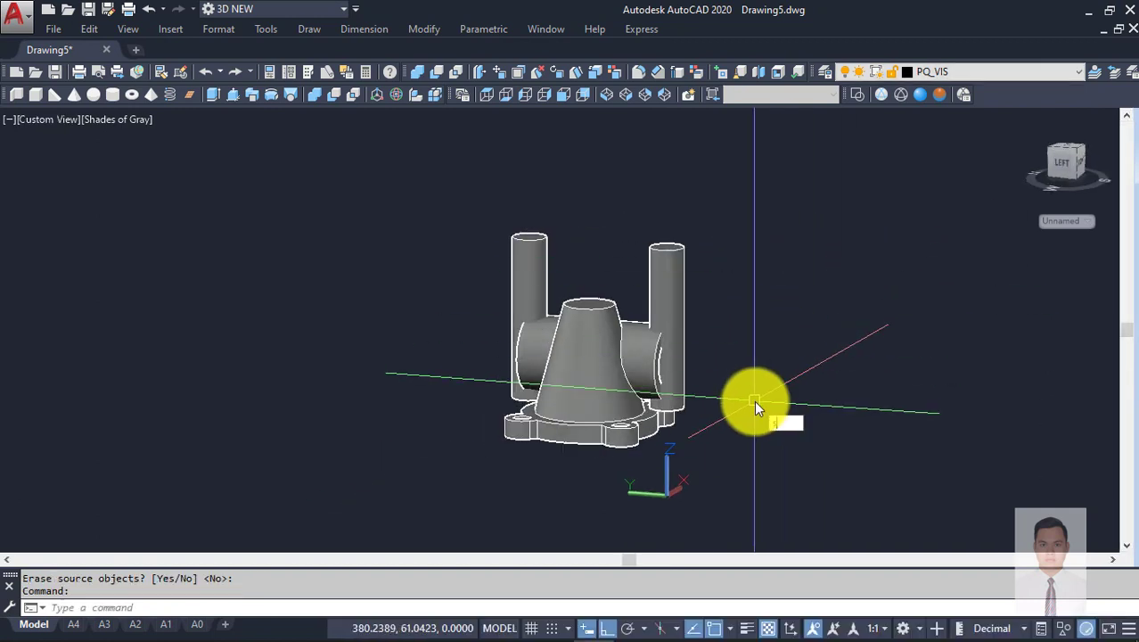
Step: Subtract both Ø28 cylinders from the body to cut slots into the boss ends
{"action": "type", "text": "su"}
{"action": "key", "text": "Return"}
{"action": "left_click", "coordinate": [588, 436]}
{"action": "right_click", "coordinate": [793, 375]}
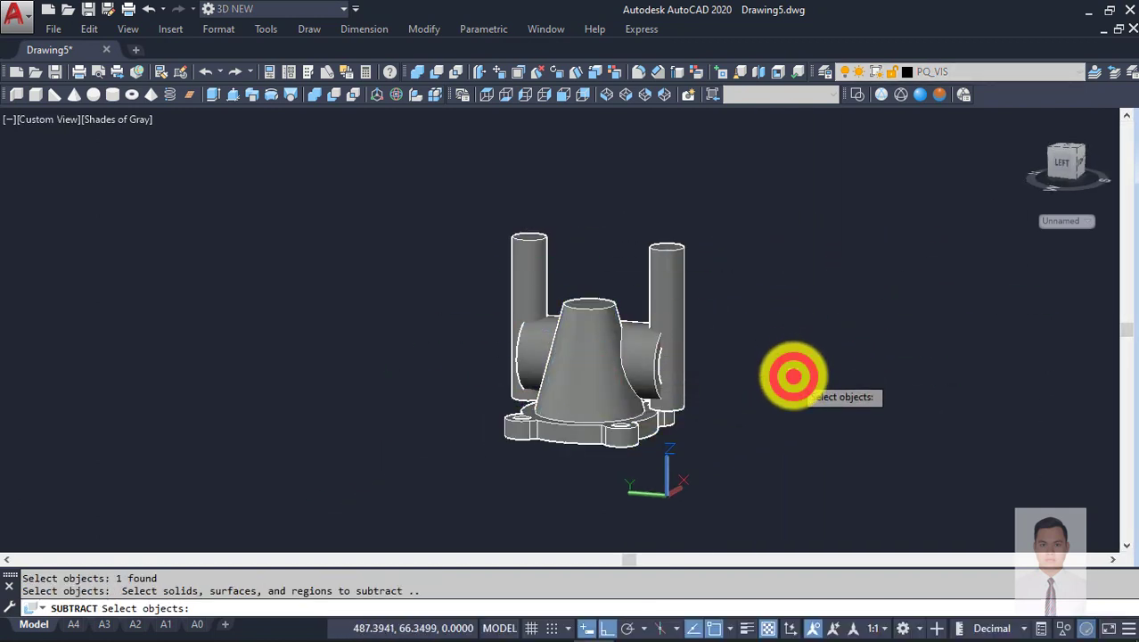
{"action": "left_click", "coordinate": [793, 375]}
{"action": "left_click", "coordinate": [432, 183]}
{"action": "right_click", "coordinate": [432, 182]}
{"action": "mouse_move", "coordinate": [432, 183]}
{"action": "middle_mouse_down", "text": "shift"}
{"action": "mouse_move", "coordinate": [584, 334]}
{"action": "mouse_move", "coordinate": [502, 369]}
{"action": "mouse_move", "coordinate": [490, 297]}
{"action": "mouse_move", "coordinate": [564, 458]}
{"action": "middle_mouse_up", "text": "shift"}
{"action": "key", "text": "Return"}
Step: Zoom and orbit the wireframe model to inspect the cut slots
{"action": "scroll", "coordinate": [579, 315], "scroll_direction": "up", "scroll_amount": 3}
{"action": "scroll", "coordinate": [641, 223], "scroll_direction": "down", "scroll_amount": 3}
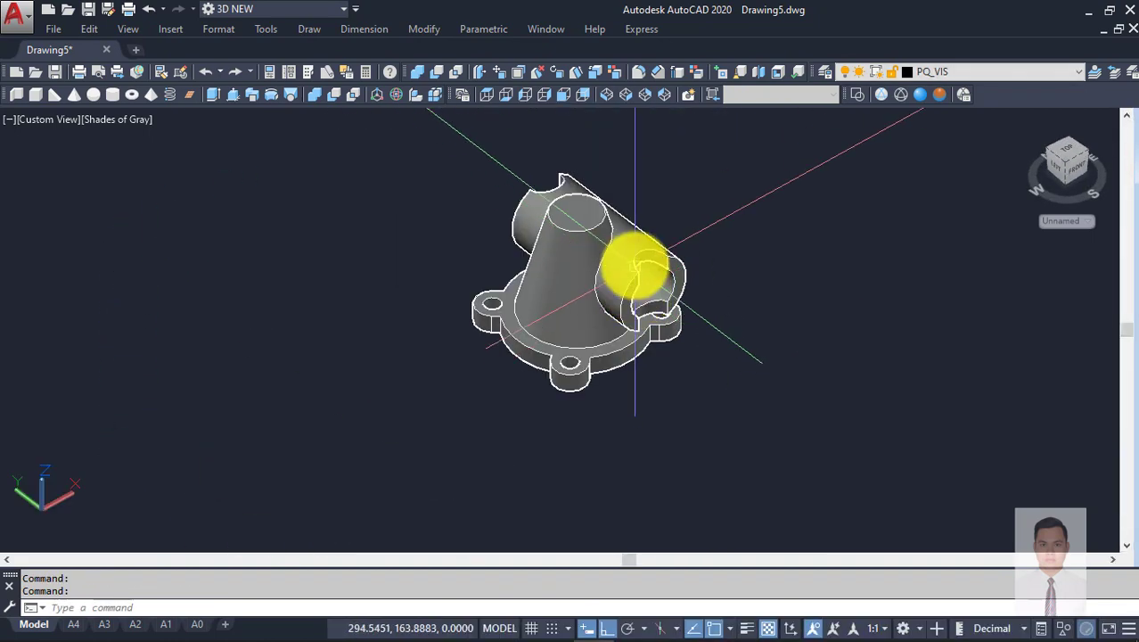
{"action": "mouse_move", "coordinate": [634, 266]}
{"action": "middle_mouse_down", "text": "shift"}
{"action": "mouse_move", "coordinate": [636, 203]}
{"action": "mouse_move", "coordinate": [605, 229]}
{"action": "middle_mouse_up", "text": "shift"}
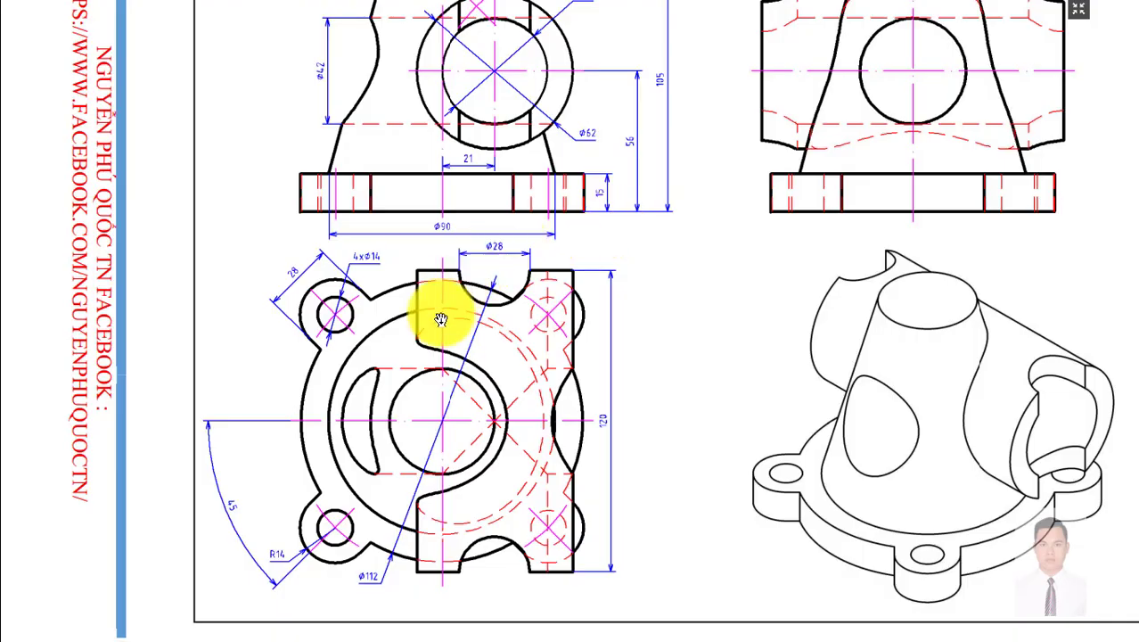
{"action": "scroll", "coordinate": [440, 319], "scroll_direction": "up", "scroll_amount": 2}
{"action": "scroll", "coordinate": [482, 338], "scroll_direction": "up", "scroll_amount": 3}
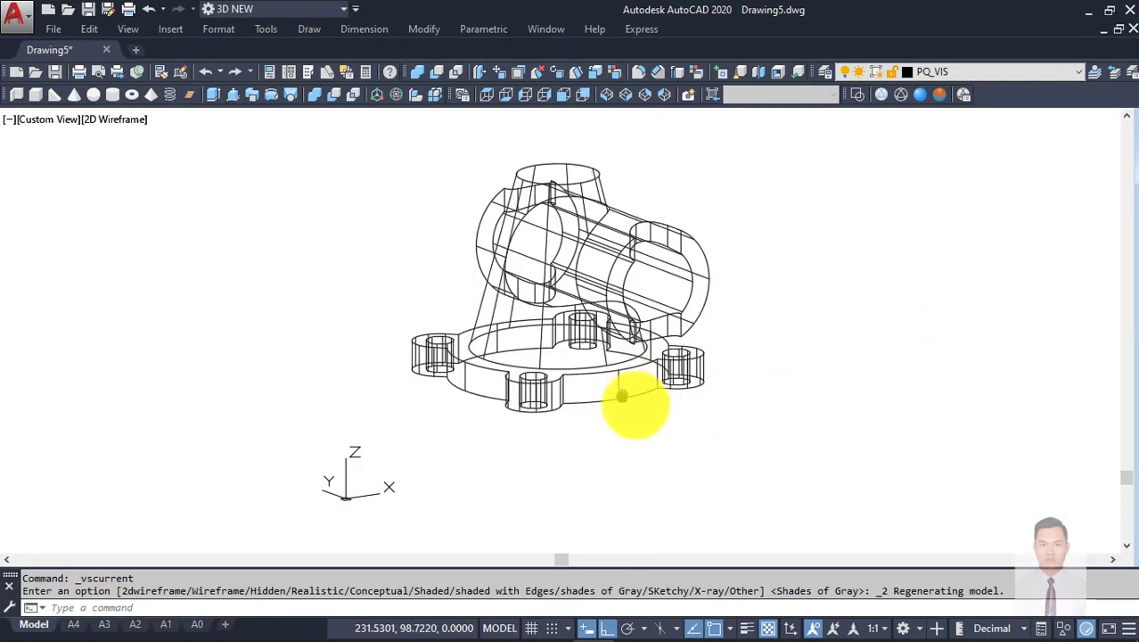
{"action": "mouse_move", "coordinate": [621, 396]}
{"action": "middle_mouse_down", "text": "shift"}
{"action": "mouse_move", "coordinate": [647, 406]}
{"action": "mouse_move", "coordinate": [648, 444]}
{"action": "mouse_move", "coordinate": [666, 428]}
{"action": "middle_mouse_up", "text": "shift"}
Step: Draw a Ø42 cylinder from the base centre with its axis running along X
{"action": "type", "text": "yl"}
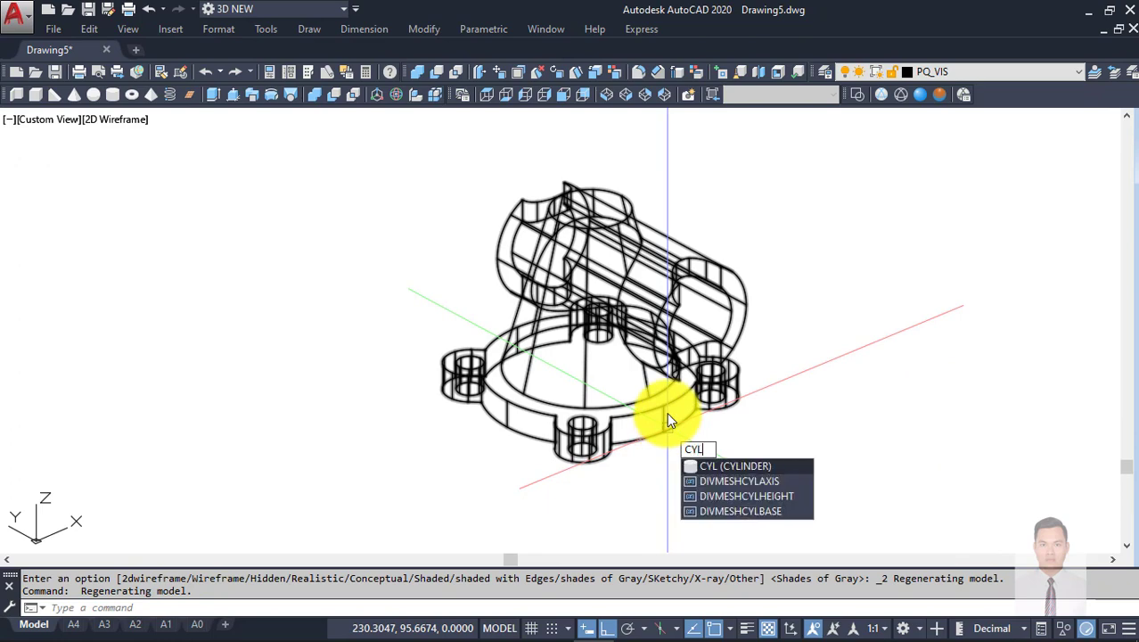
{"action": "key", "text": "Return"}
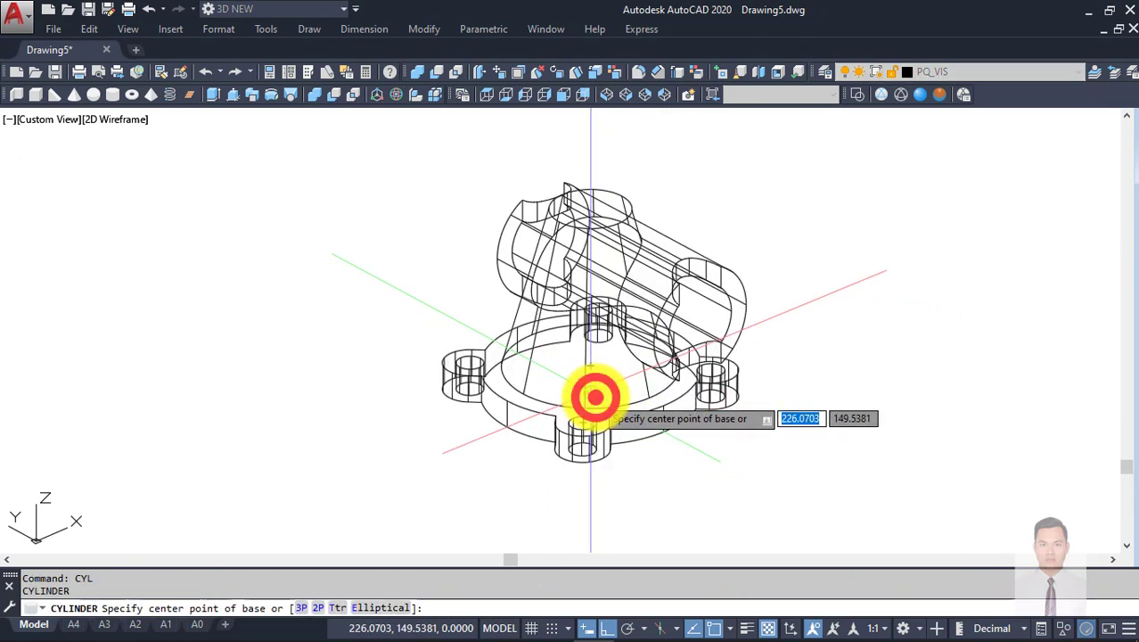
{"action": "left_click", "coordinate": [592, 396]}
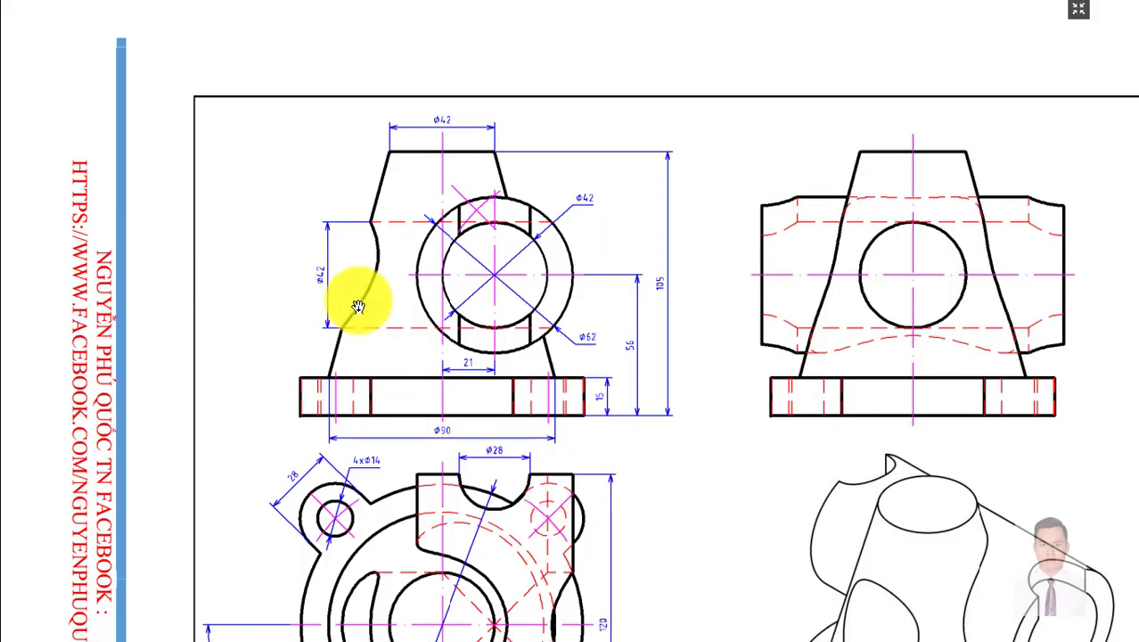
{"action": "type", "text": "d"}
{"action": "key", "text": "Return"}
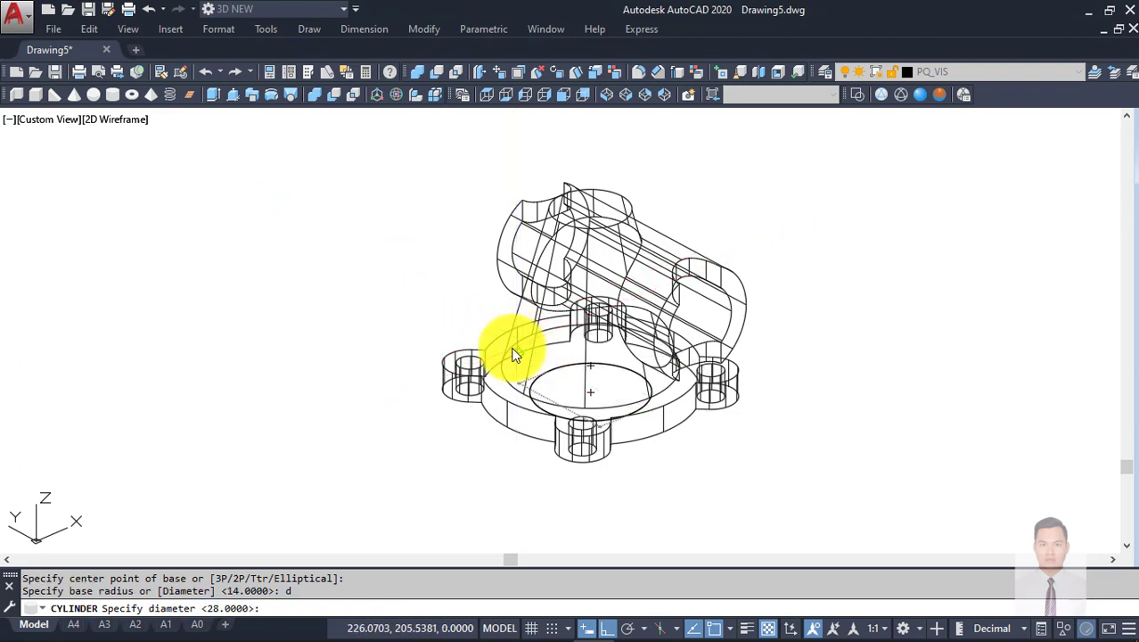
{"action": "type", "text": "42"}
{"action": "key", "text": "Return"}
{"action": "type", "text": "a"}
{"action": "key", "text": "Return"}
{"action": "middle_click_drag", "start_coordinate": [723, 318], "coordinate": [445, 400], "text": "shift"}
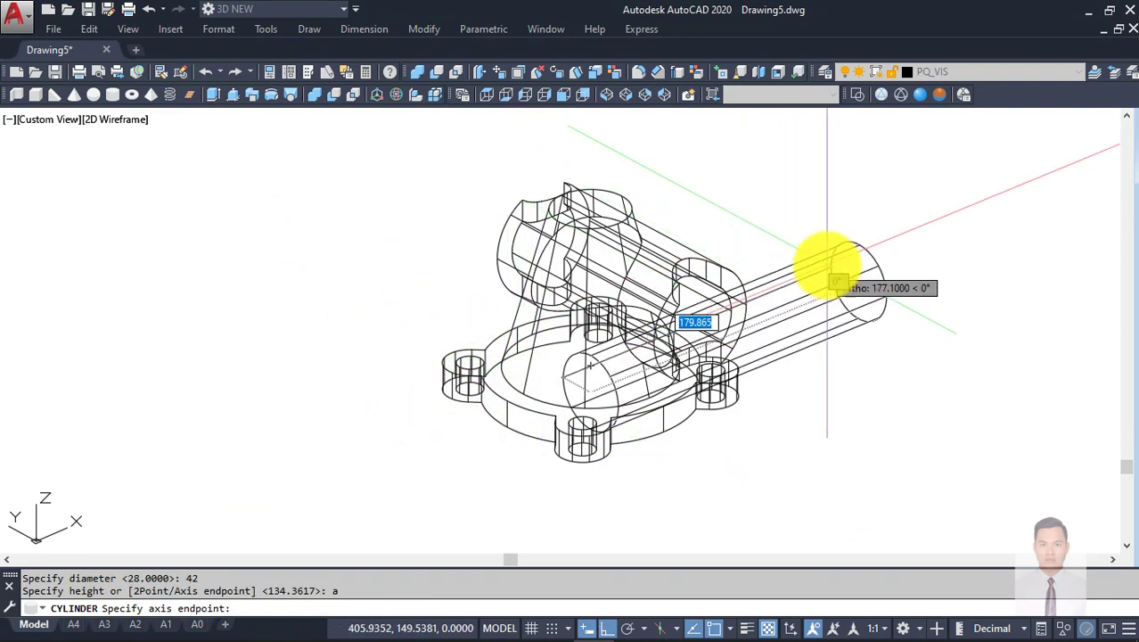
{"action": "left_click", "coordinate": [354, 467]}
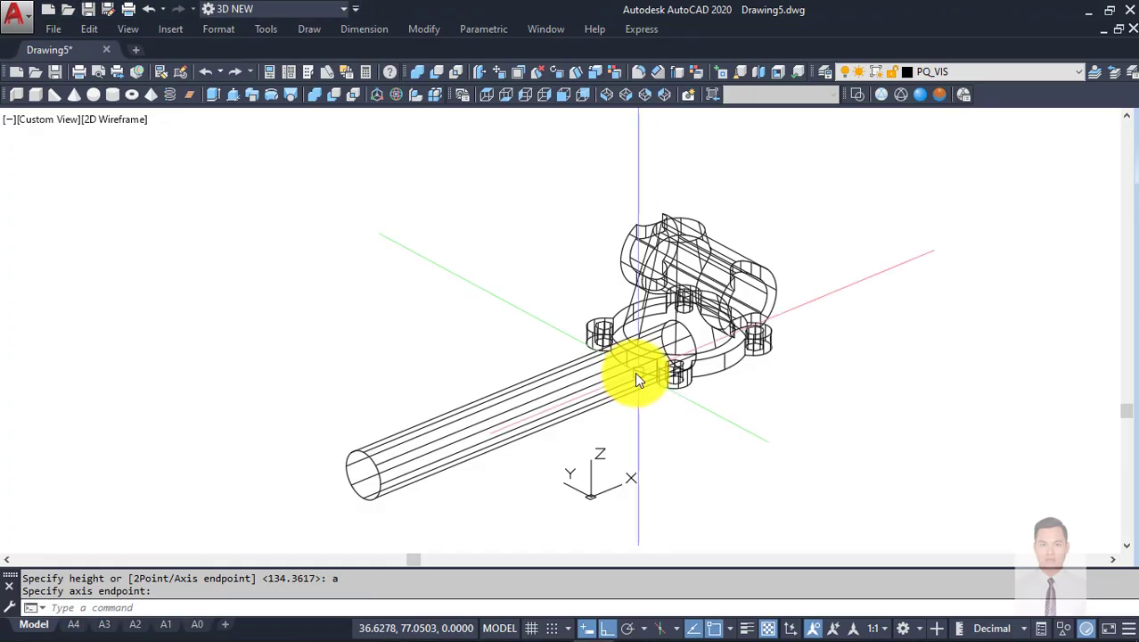
Step: Move the long Ø42 cylinder up 56 units
{"action": "left_click", "coordinate": [615, 428]}
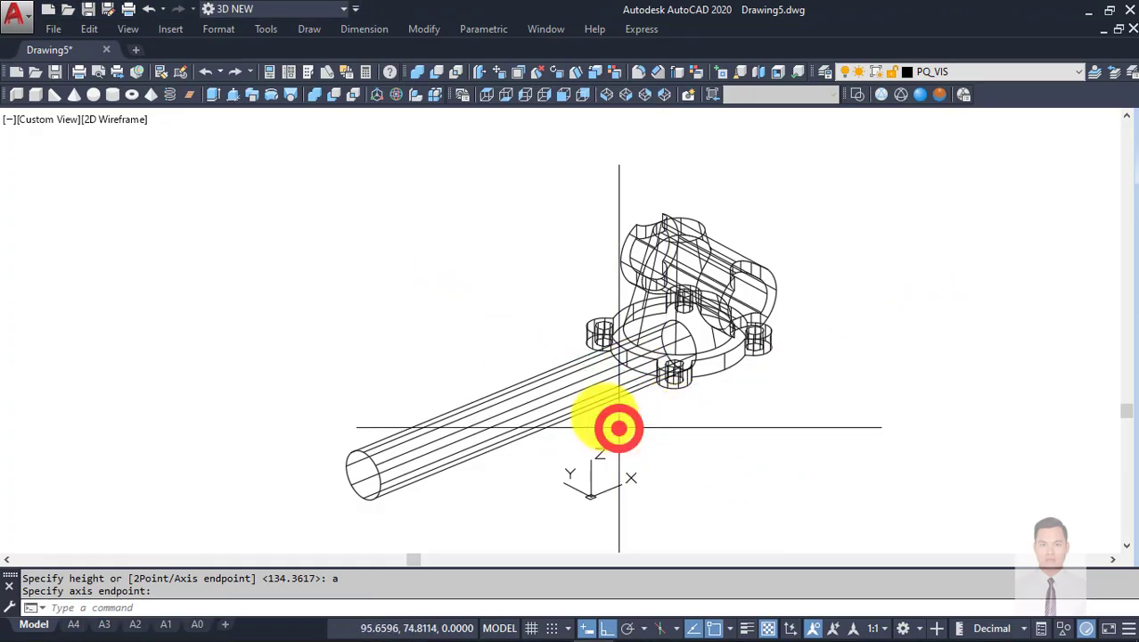
{"action": "left_click", "coordinate": [554, 381]}
{"action": "type", "text": "m"}
{"action": "key", "text": "Return"}
{"action": "left_click", "coordinate": [902, 440]}
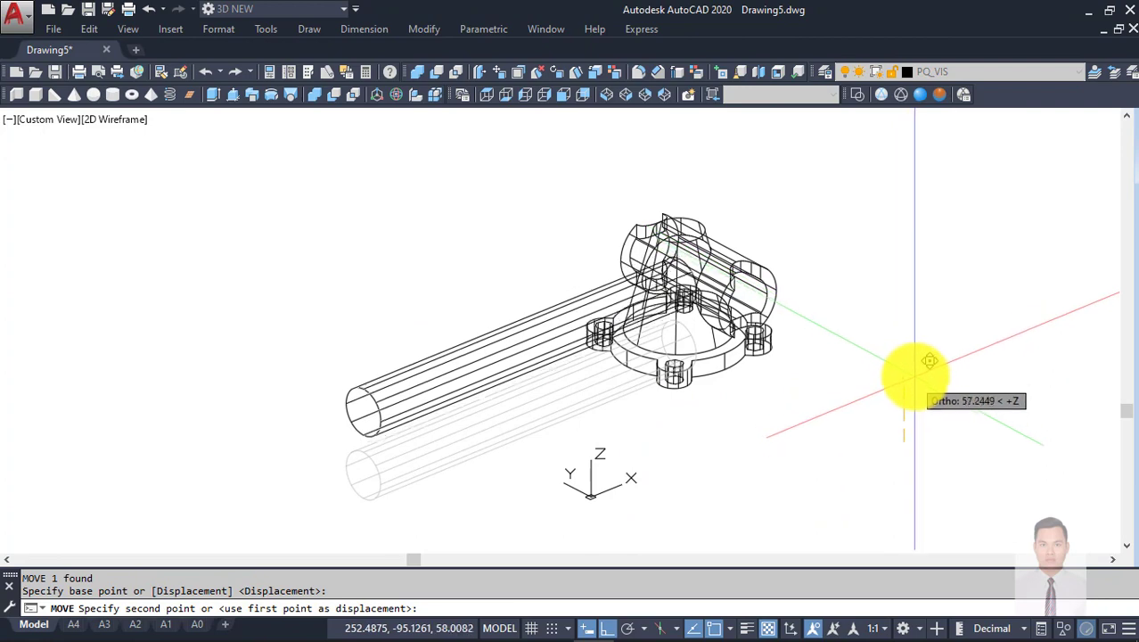
{"action": "type", "text": "56"}
{"action": "key", "text": "Return"}
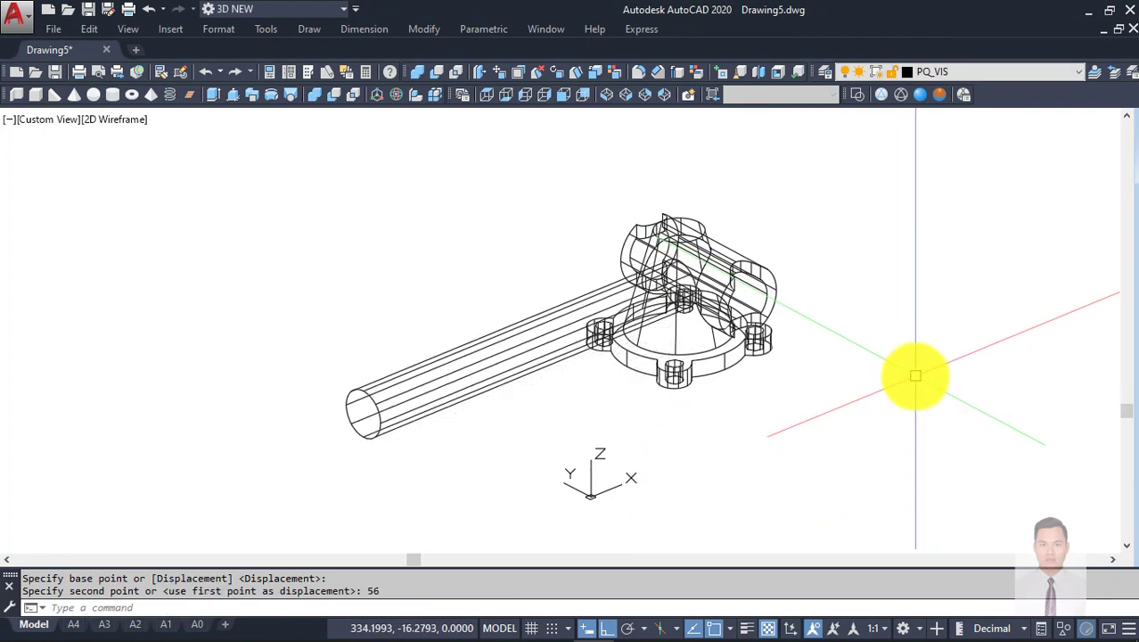
Step: Cancel a second move of the cylinder and orbit the model to a new angle
{"action": "left_click", "coordinate": [432, 453]}
{"action": "left_click", "coordinate": [356, 381]}
{"action": "type", "text": "m"}
{"action": "key", "text": "Return"}
{"action": "left_click", "coordinate": [867, 439]}
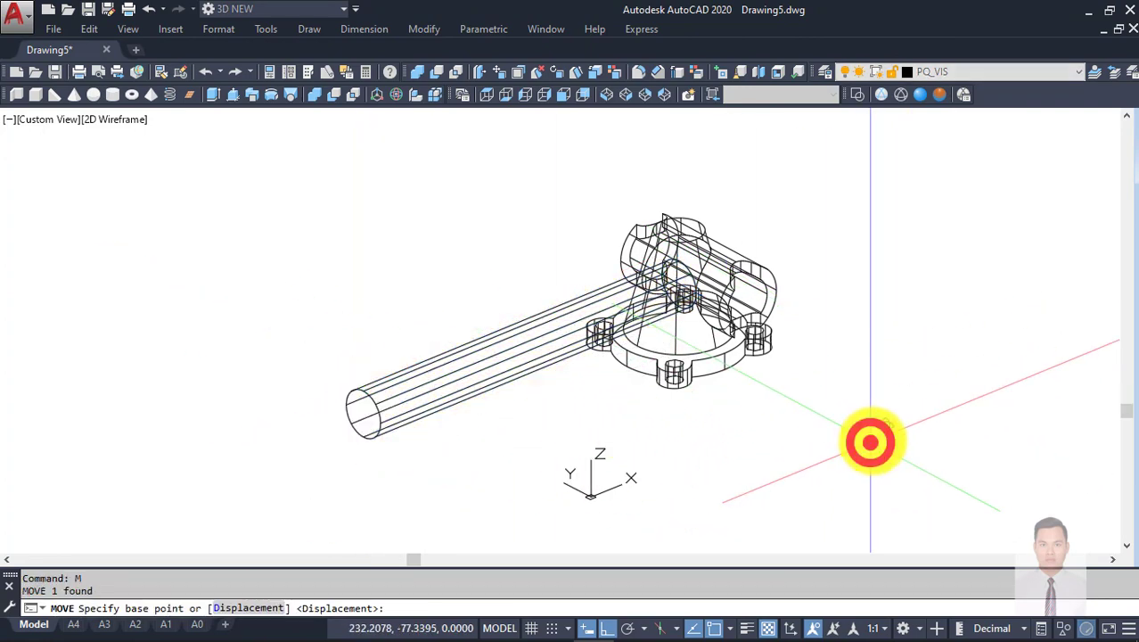
{"action": "right_click", "coordinate": [1021, 401]}
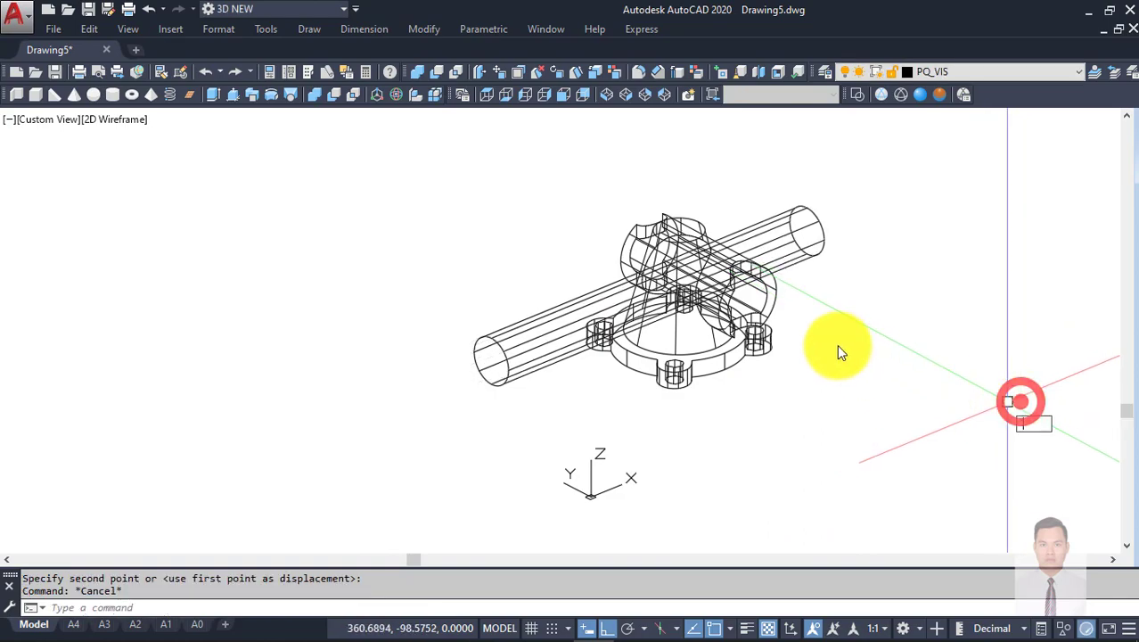
{"action": "key", "text": "Escape"}
{"action": "scroll", "coordinate": [785, 314], "scroll_direction": "up", "scroll_amount": 2}
{"action": "mouse_move", "coordinate": [811, 328]}
{"action": "middle_mouse_down", "text": "shift"}
{"action": "mouse_move", "coordinate": [776, 312]}
{"action": "mouse_move", "coordinate": [735, 535]}
{"action": "mouse_move", "coordinate": [660, 287]}
{"action": "mouse_move", "coordinate": [858, 386]}
{"action": "mouse_move", "coordinate": [826, 334]}
{"action": "mouse_move", "coordinate": [833, 370]}
{"action": "middle_mouse_up", "text": "shift"}
Step: Subtract the Ø42 cylinder from the body, boring through the side boss
{"action": "type", "text": "su"}
{"action": "key", "text": "Return"}
{"action": "left_click", "coordinate": [643, 369]}
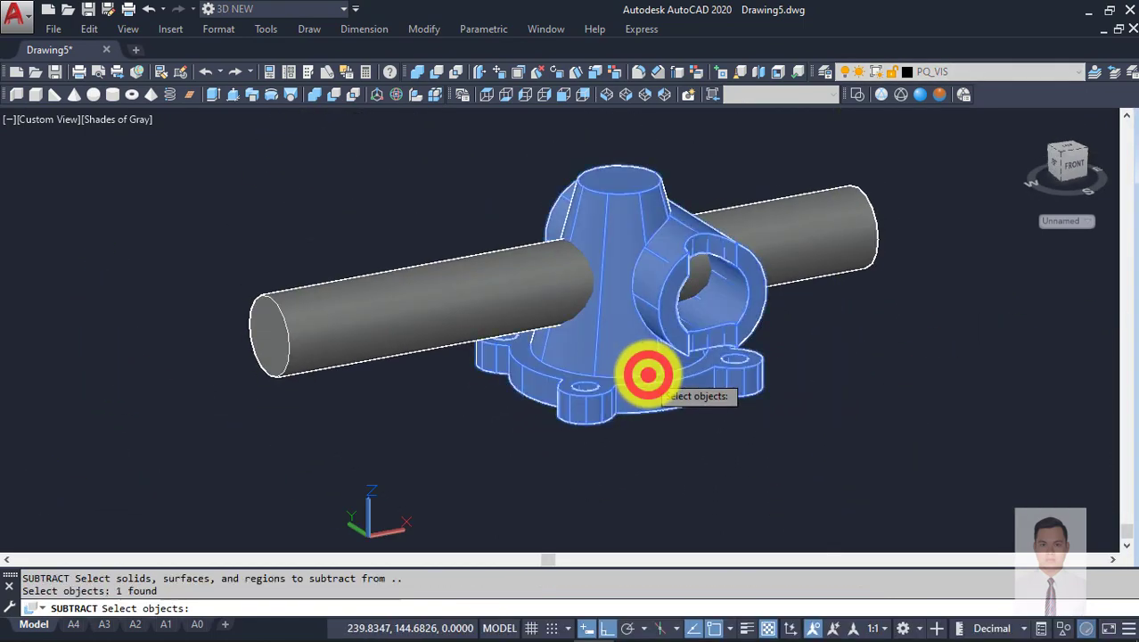
{"action": "key", "text": "Return"}
{"action": "left_click", "coordinate": [830, 232]}
{"action": "key", "text": "Return"}
Step: Orbit and zoom to inspect the new bore, then fit the whole model in view
{"action": "mouse_move", "coordinate": [674, 331]}
{"action": "middle_mouse_down", "text": "shift"}
{"action": "mouse_move", "coordinate": [789, 270]}
{"action": "mouse_move", "coordinate": [733, 316]}
{"action": "mouse_move", "coordinate": [583, 279]}
{"action": "mouse_move", "coordinate": [529, 415]}
{"action": "mouse_move", "coordinate": [447, 241]}
{"action": "mouse_move", "coordinate": [579, 300]}
{"action": "mouse_move", "coordinate": [578, 310]}
{"action": "middle_mouse_up", "text": "shift"}
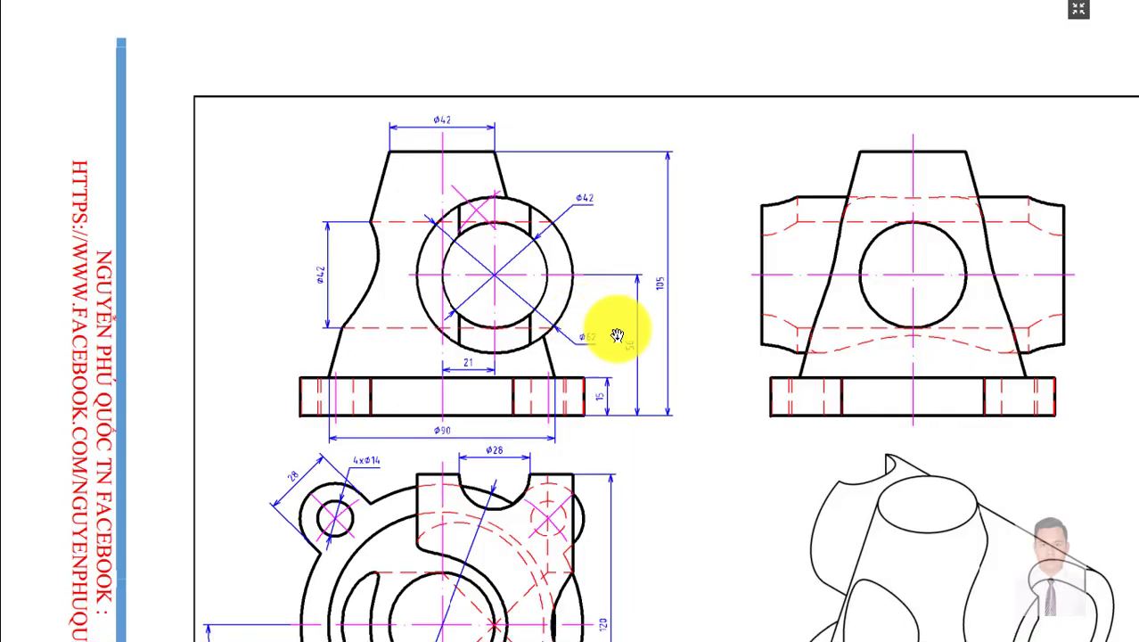
{"action": "scroll", "coordinate": [720, 338], "scroll_direction": "down", "scroll_amount": 3}
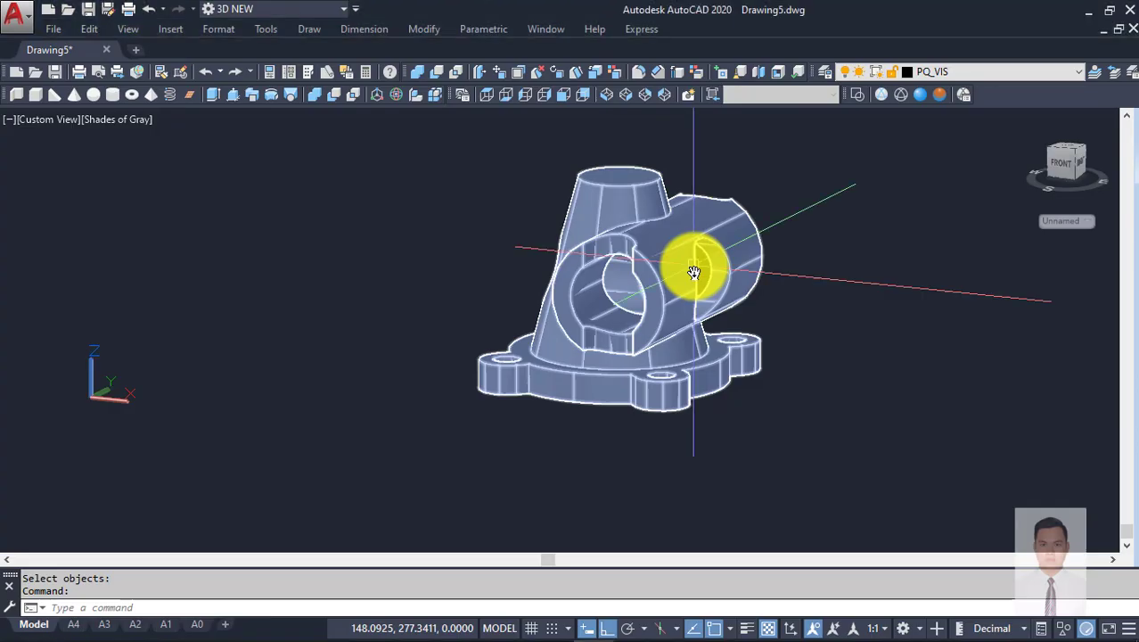
{"action": "scroll", "coordinate": [693, 271], "scroll_direction": "down", "scroll_amount": 3}
{"action": "middle_click_drag", "start_coordinate": [693, 272], "coordinate": [656, 295], "text": "shift"}
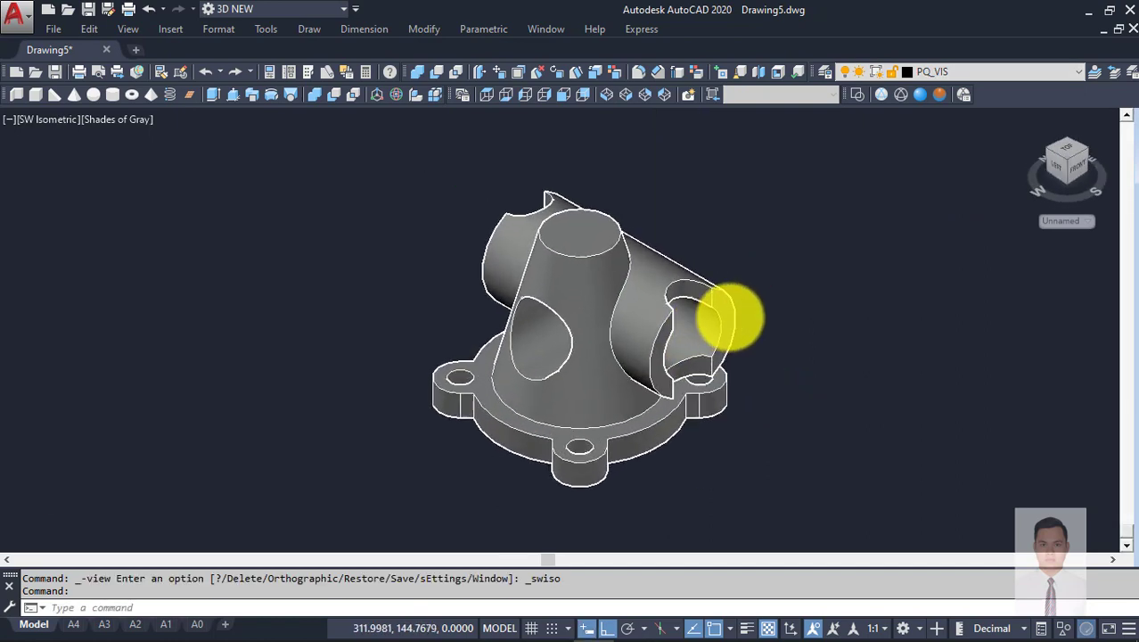
{"action": "middle_click", "coordinate": [729, 317]}
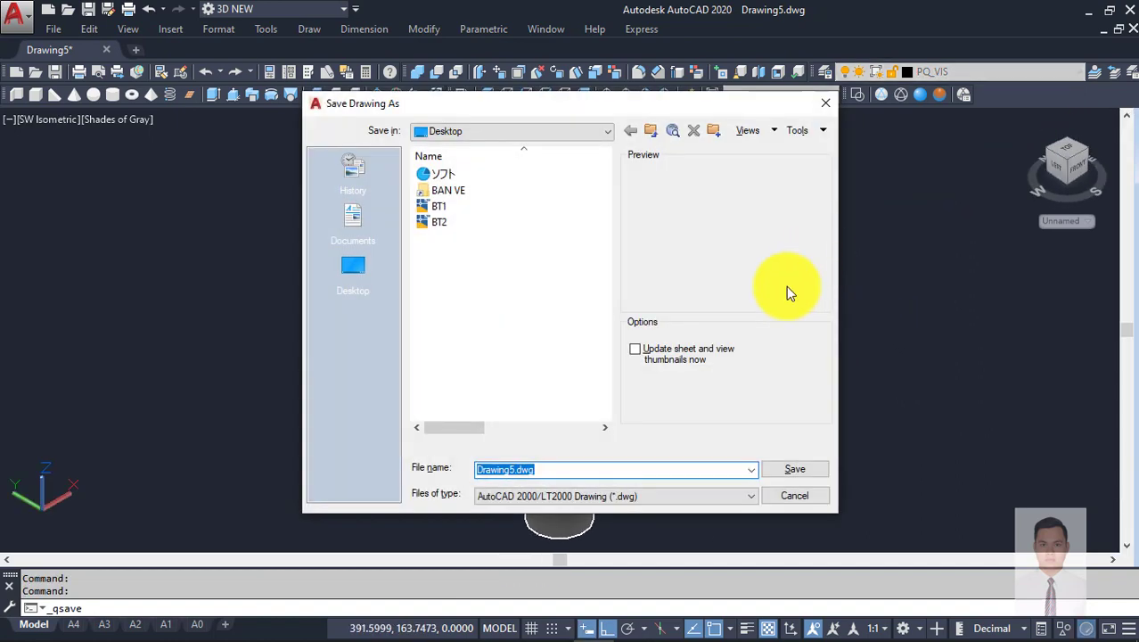
Step: Save the drawing as BT3.dwg on the Desktop and close it
{"action": "type", "text": "BT"}
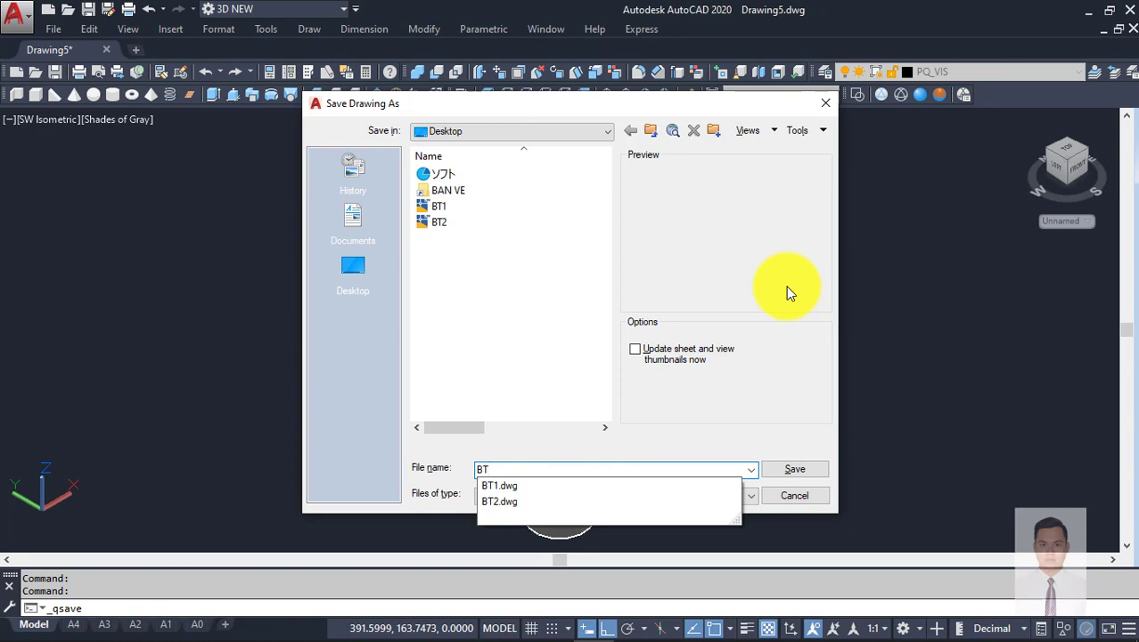
{"action": "type", "text": "3"}
{"action": "left_click", "coordinate": [794, 469]}
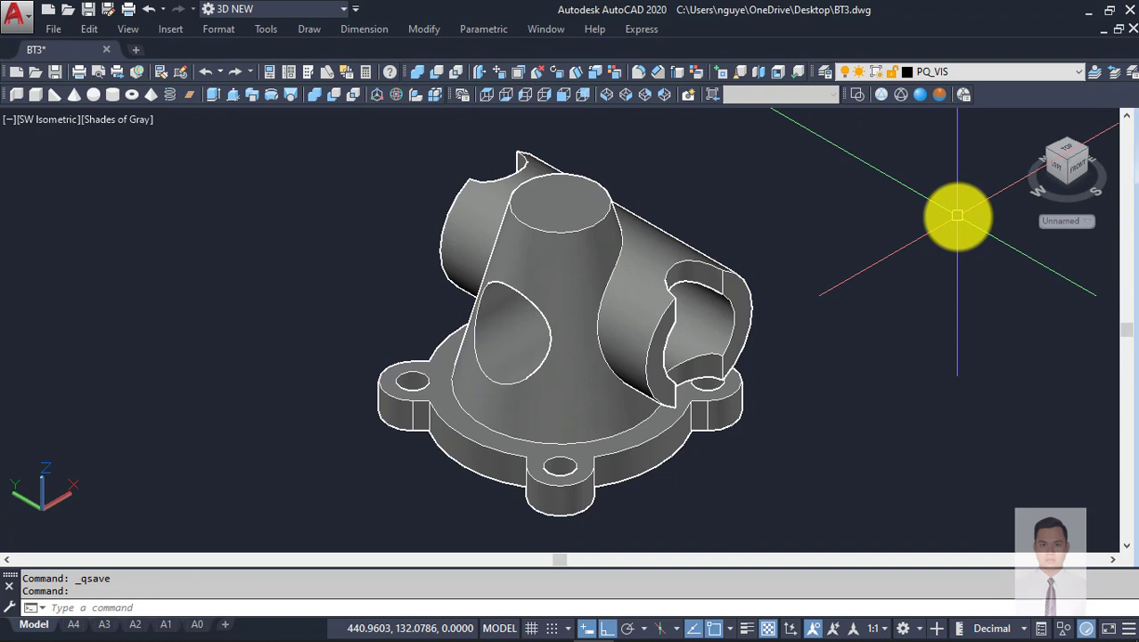
{"action": "left_click", "coordinate": [1132, 29]}
{"action": "left_click", "coordinate": [567, 365]}
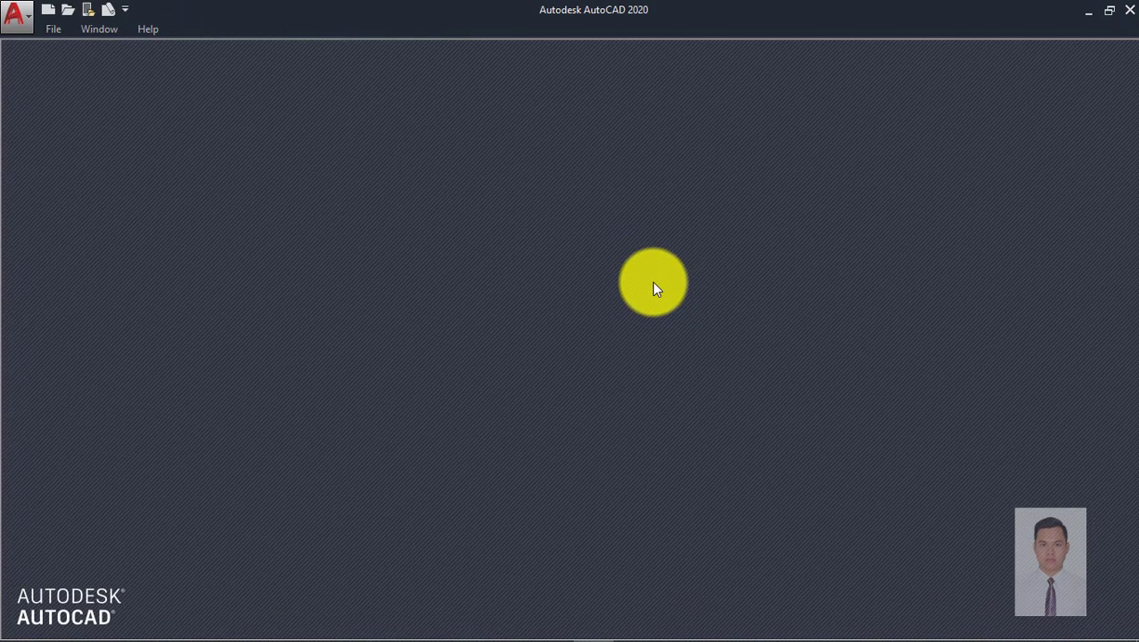
Step: Create a new blank drawing and bring exercise sheet 4 up in the image viewer
{"action": "key", "text": "ctrl+n"}
{"action": "left_click", "coordinate": [677, 415]}
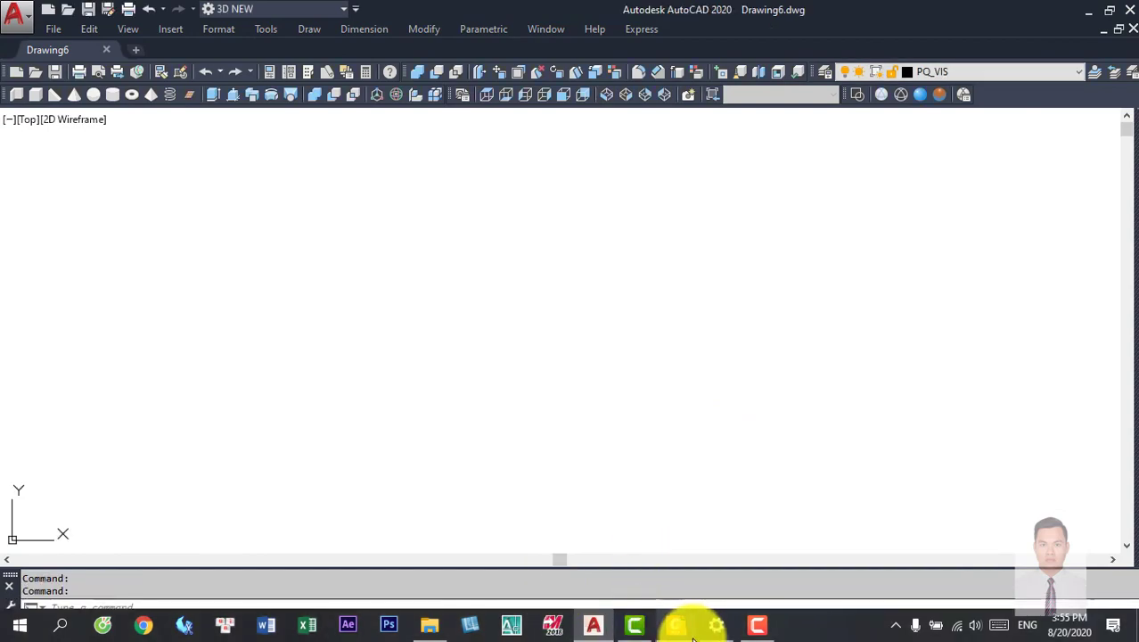
{"action": "left_click", "coordinate": [678, 626]}
{"action": "scroll", "coordinate": [671, 343], "scroll_direction": "down", "scroll_amount": 3}
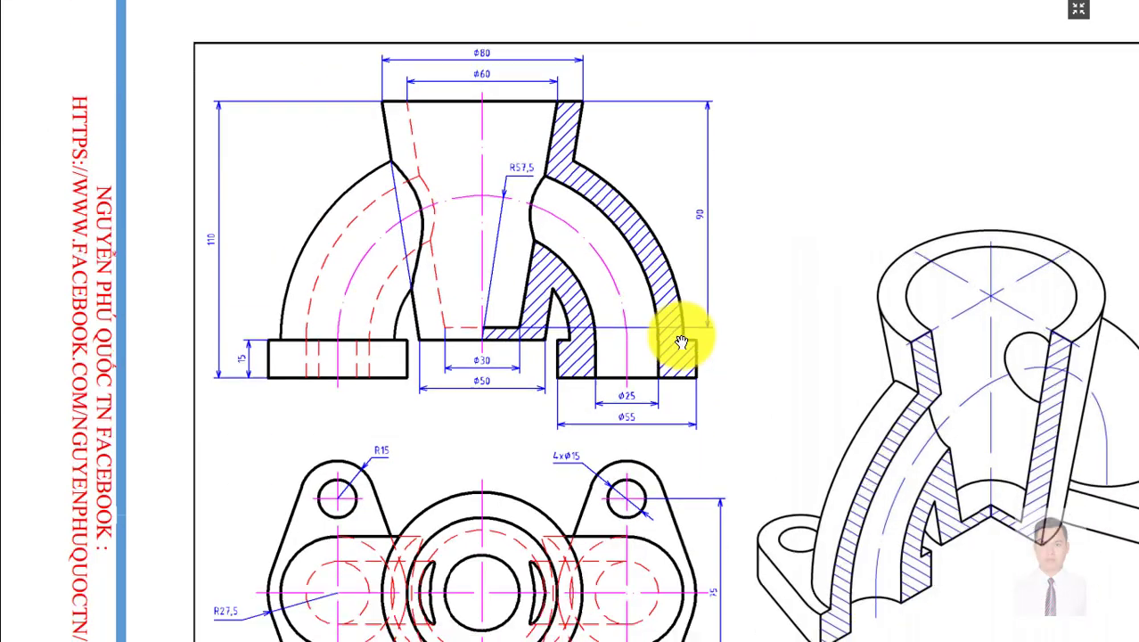
{"action": "left_click", "coordinate": [710, 321]}
{"action": "left_click_drag", "start_coordinate": [710, 320], "coordinate": [733, 305]}
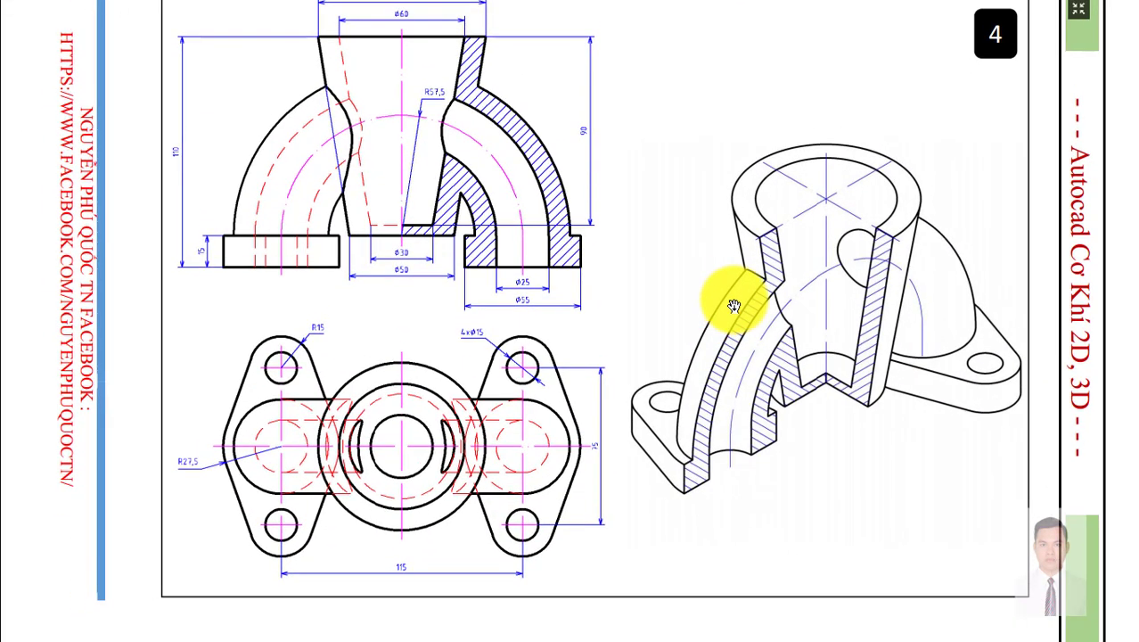
Step: Zoom and pan sheet 4 to enlarge its top view with R15 lugs and 4×Ø15 holes
{"action": "scroll", "coordinate": [354, 165], "scroll_direction": "up", "scroll_amount": 1}
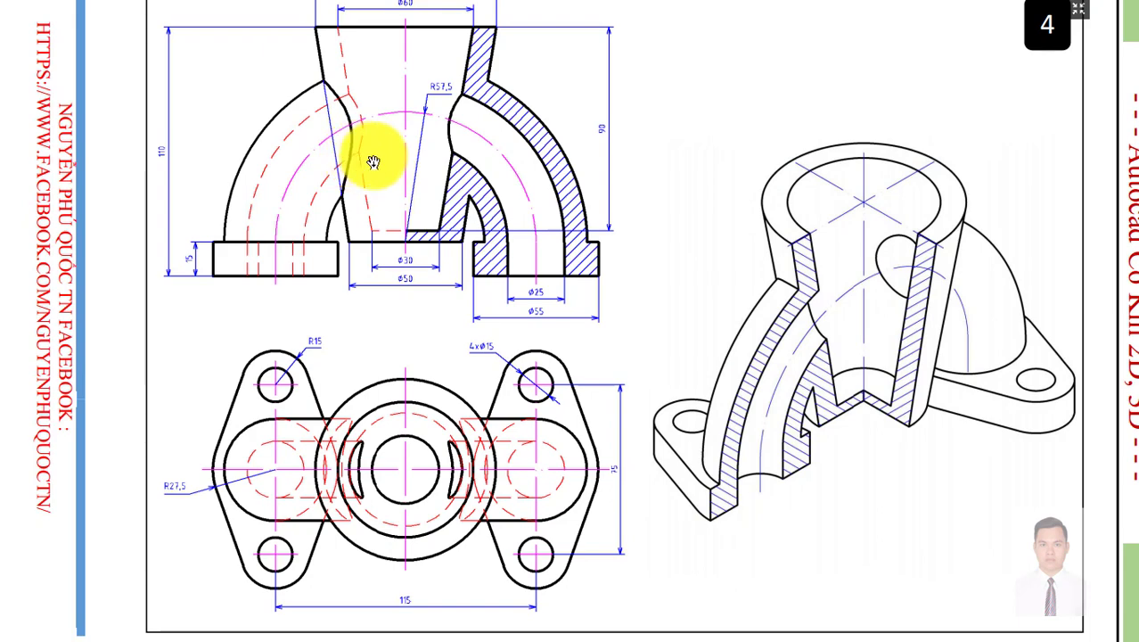
{"action": "left_click_drag", "start_coordinate": [574, 271], "coordinate": [622, 252]}
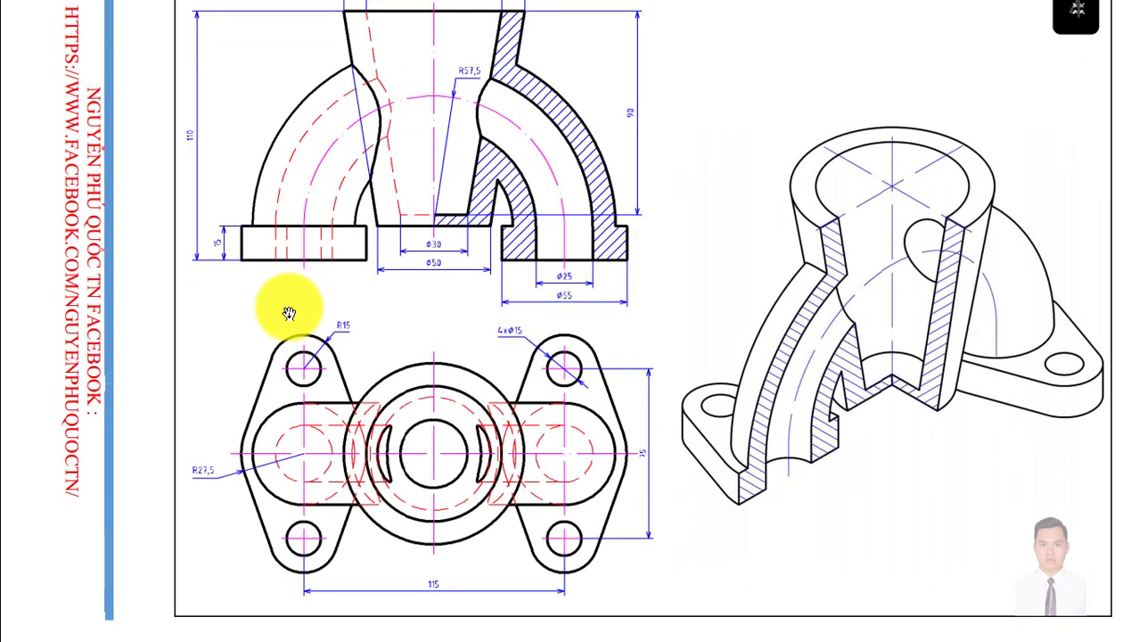
{"action": "scroll", "coordinate": [278, 480], "scroll_direction": "up", "scroll_amount": 1}
{"action": "scroll", "coordinate": [305, 466], "scroll_direction": "up", "scroll_amount": 1}
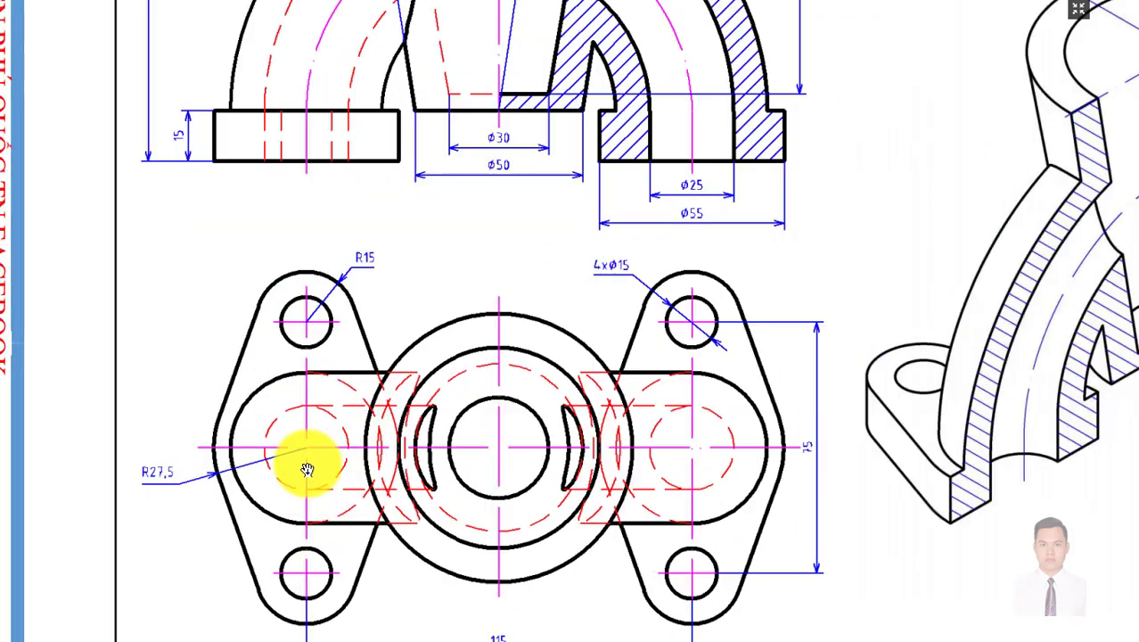
{"action": "scroll", "coordinate": [304, 445], "scroll_direction": "up", "scroll_amount": 3}
{"action": "left_click_drag", "start_coordinate": [310, 438], "coordinate": [347, 208]}
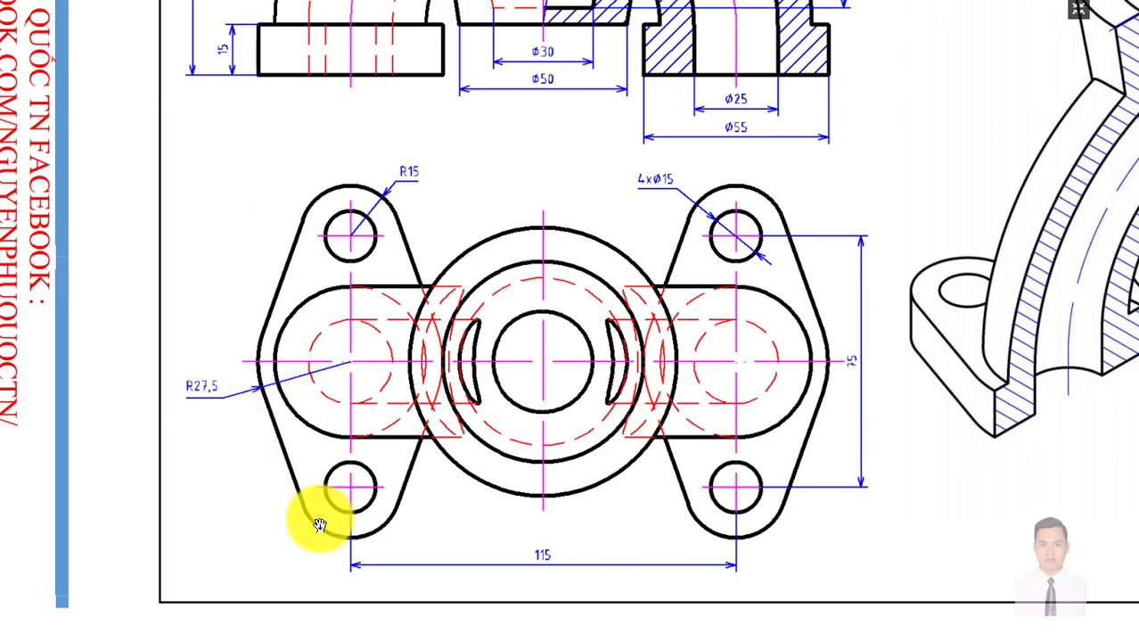
{"action": "mouse_move", "coordinate": [420, 168]}
{"action": "left_mouse_down"}
{"action": "mouse_move", "coordinate": [437, 343]}
{"action": "mouse_move", "coordinate": [496, 318]}
{"action": "mouse_move", "coordinate": [427, 274]}
{"action": "mouse_move", "coordinate": [429, 190]}
{"action": "left_mouse_up"}
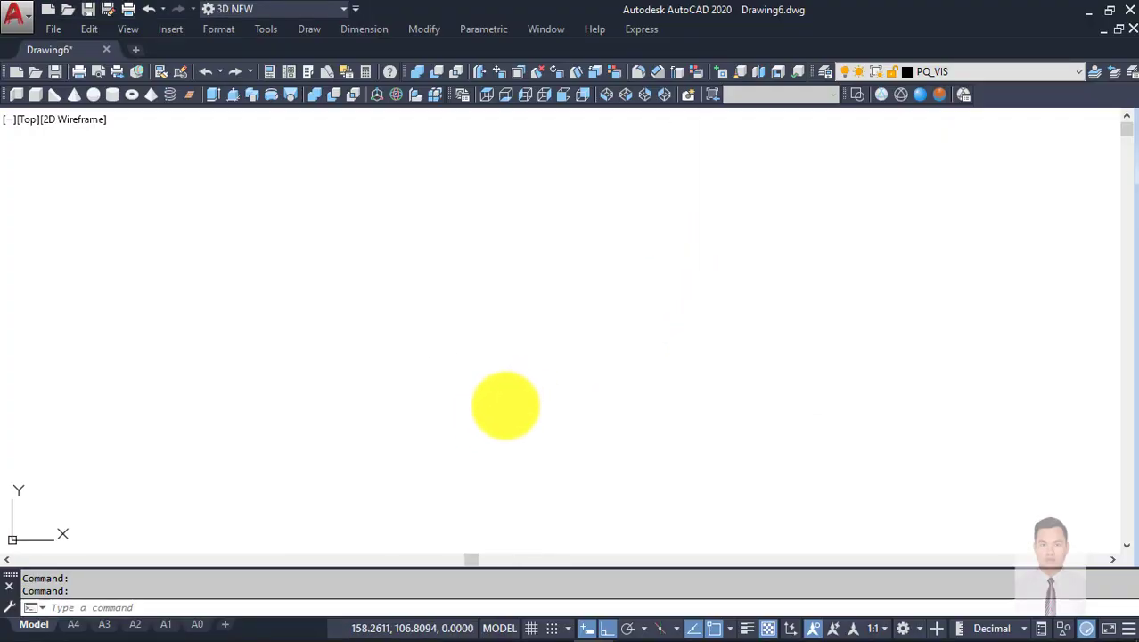
Step: Draw an R15 lug circle with a concentric Ø15 hole
{"action": "type", "text": "c"}
{"action": "key", "text": "Return"}
{"action": "left_click", "coordinate": [508, 392]}
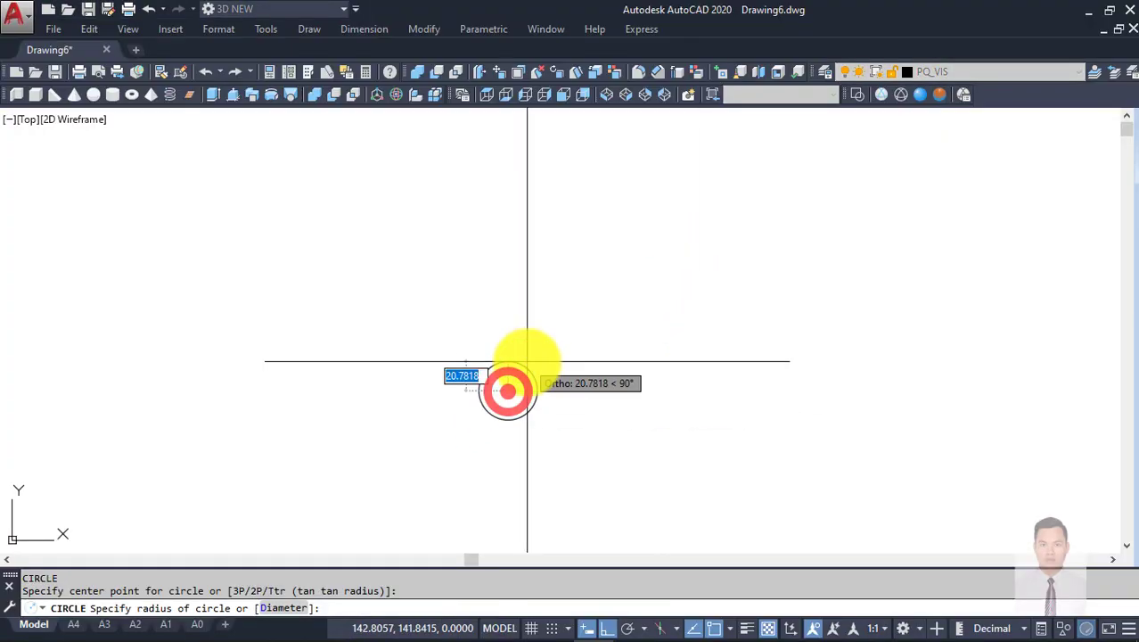
{"action": "type", "text": "15"}
{"action": "key", "text": "Return"}
{"action": "key", "text": "Return"}
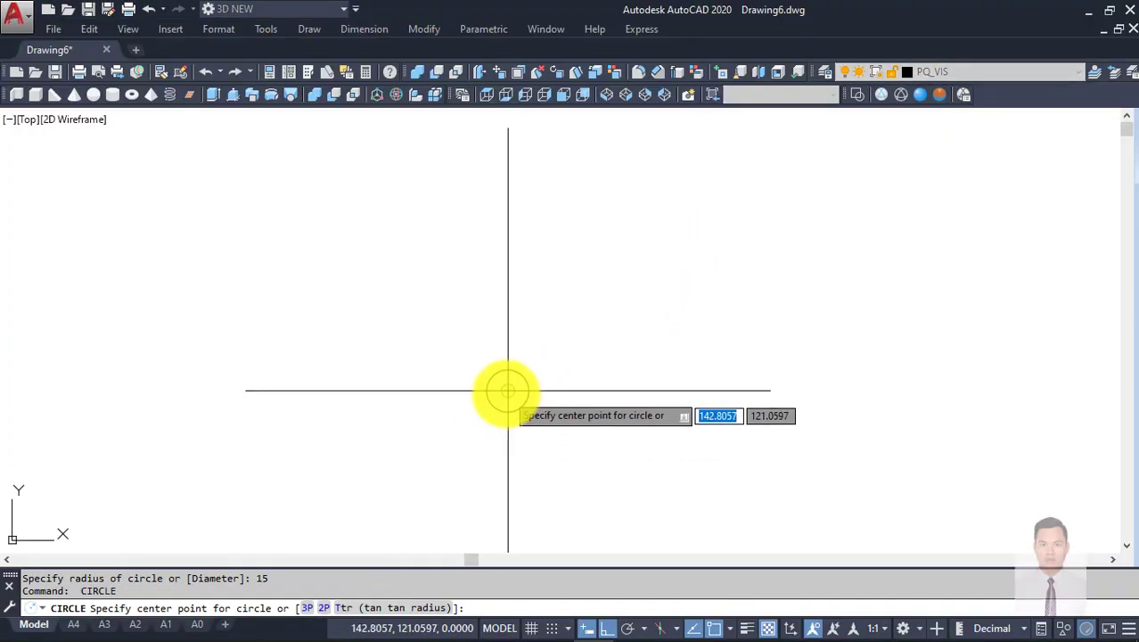
{"action": "left_click", "coordinate": [506, 392]}
{"action": "type", "text": "d"}
{"action": "key", "text": "Return"}
{"action": "type", "text": "15"}
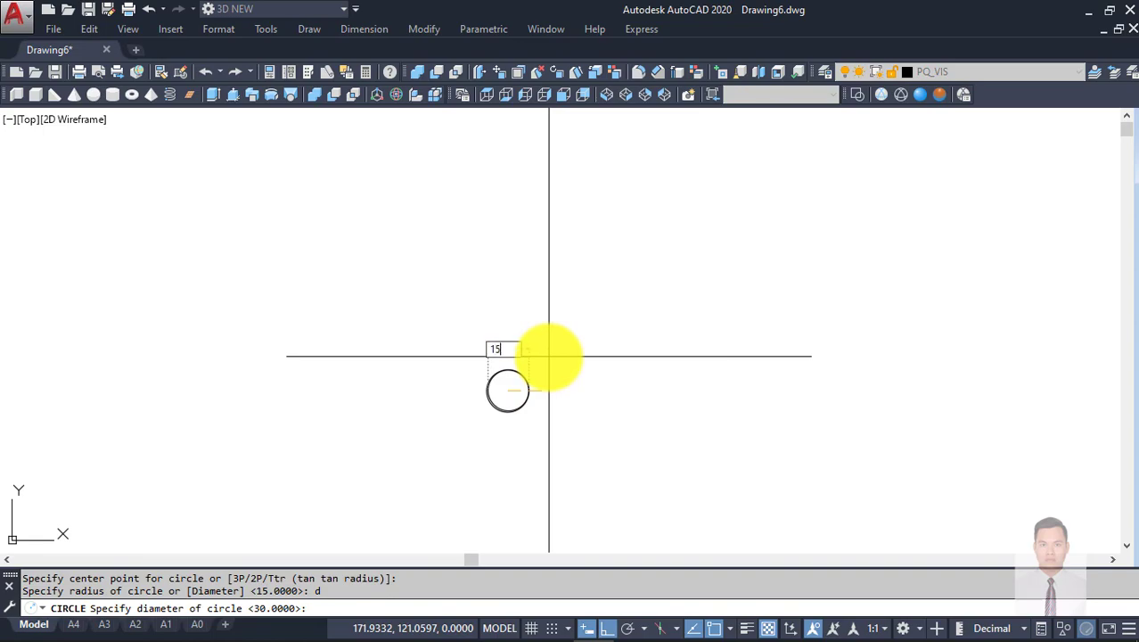
{"action": "key", "text": "Return"}
Step: Copy the lug-and-hole circle pair 75 units up
{"action": "scroll", "coordinate": [570, 401], "scroll_direction": "up", "scroll_amount": 3}
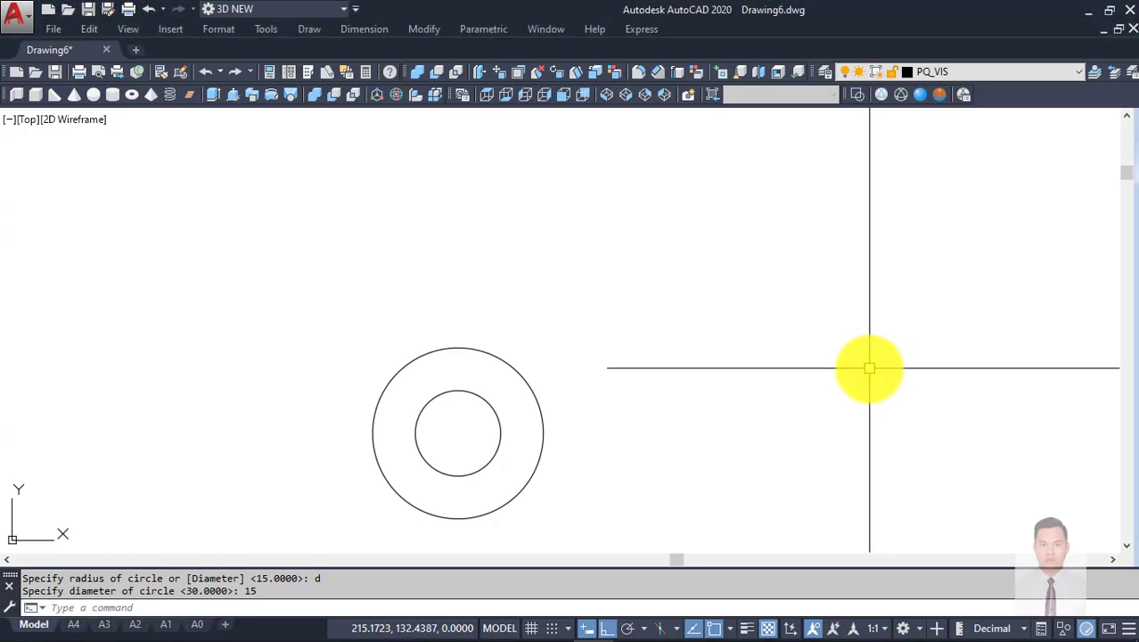
{"action": "left_click", "coordinate": [617, 397]}
{"action": "left_click", "coordinate": [444, 290]}
{"action": "type", "text": "co"}
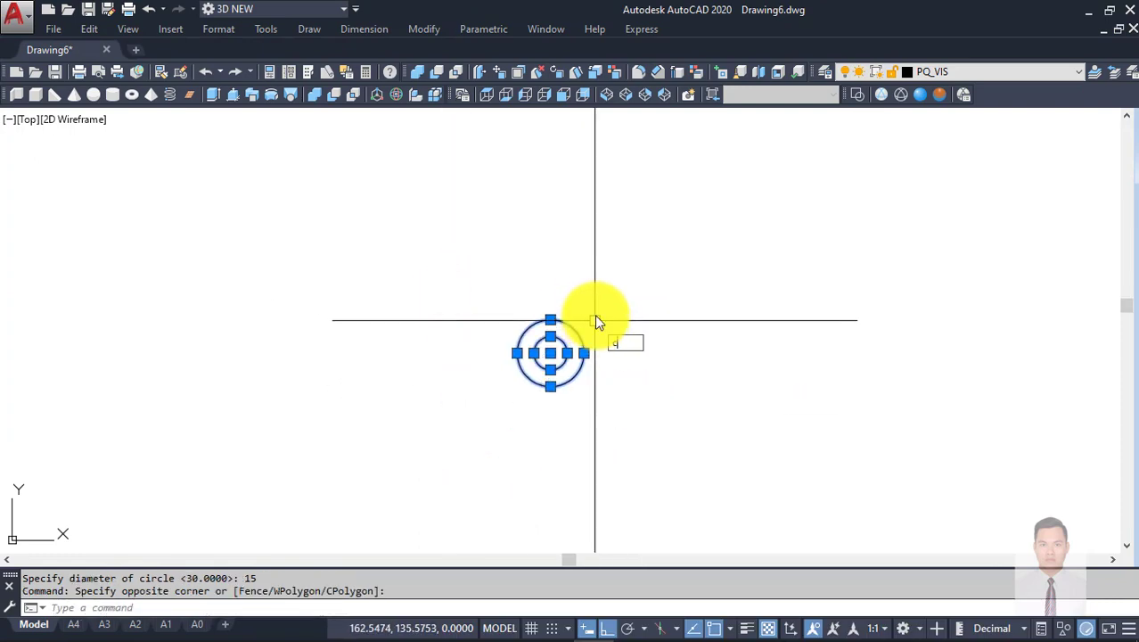
{"action": "key", "text": "Return"}
{"action": "scroll", "coordinate": [595, 314], "scroll_direction": "down", "scroll_amount": 2}
{"action": "left_click", "coordinate": [660, 378]}
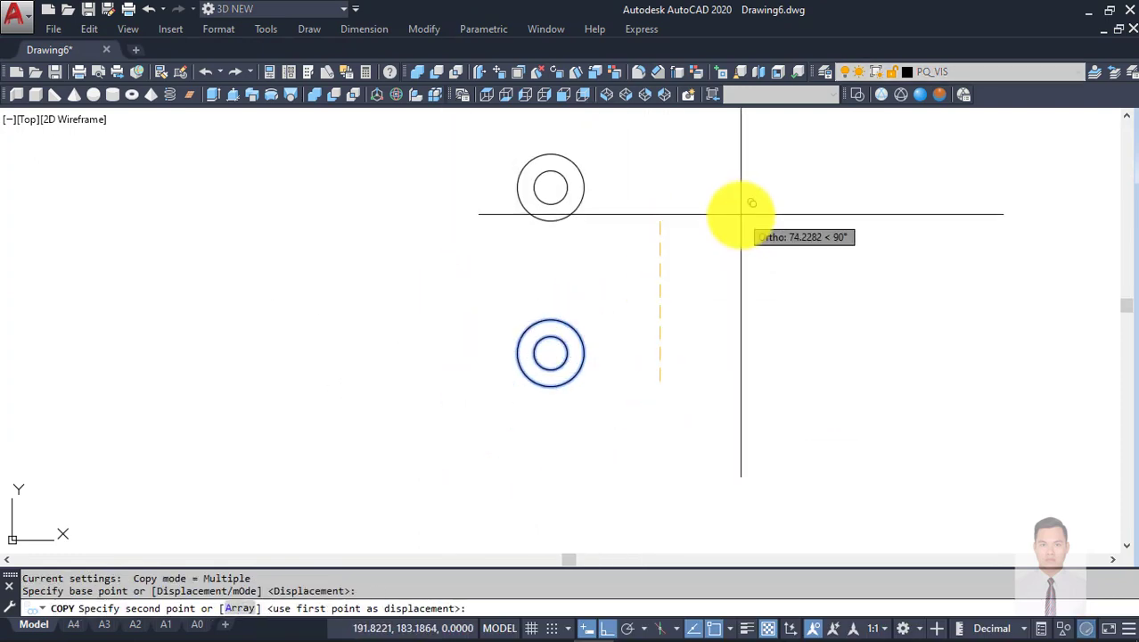
{"action": "type", "text": "75"}
{"action": "key", "text": "Return"}
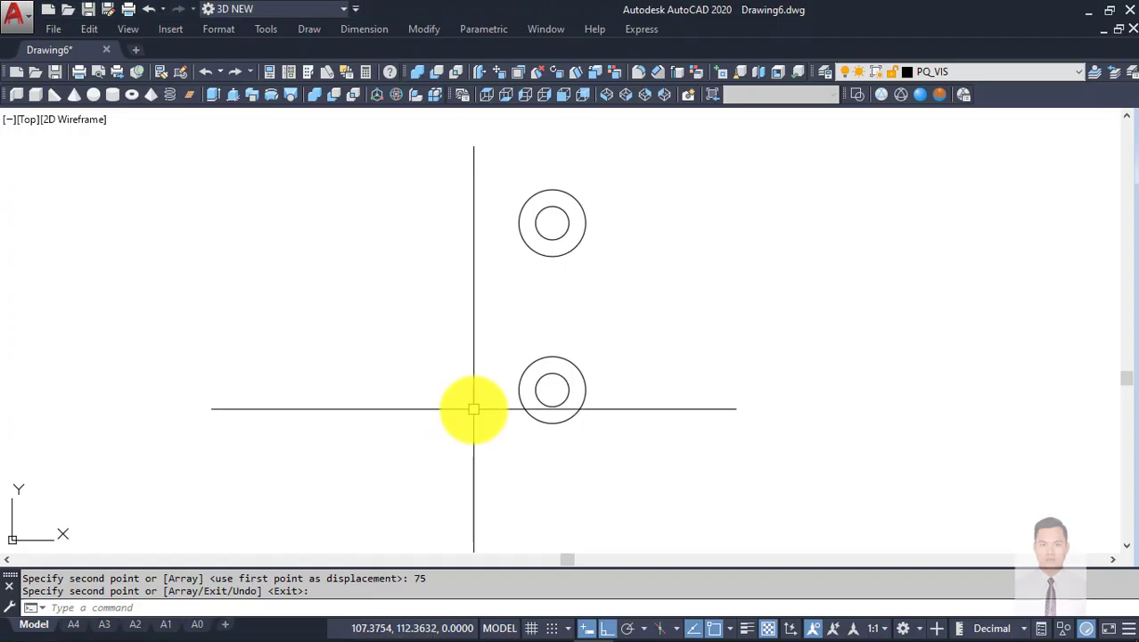
Step: Draw an R27.5 circle centred midway between the two lug centres
{"action": "type", "text": "c"}
{"action": "key", "text": "Return"}
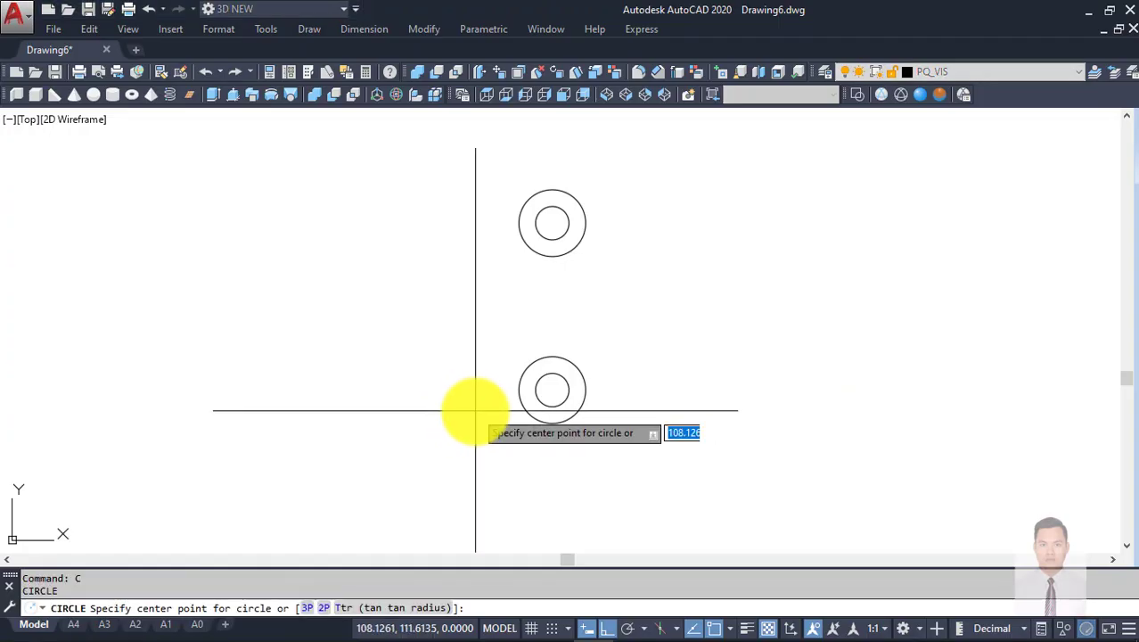
{"action": "key", "text": "BackSpace"}
{"action": "type", "text": "m2p"}
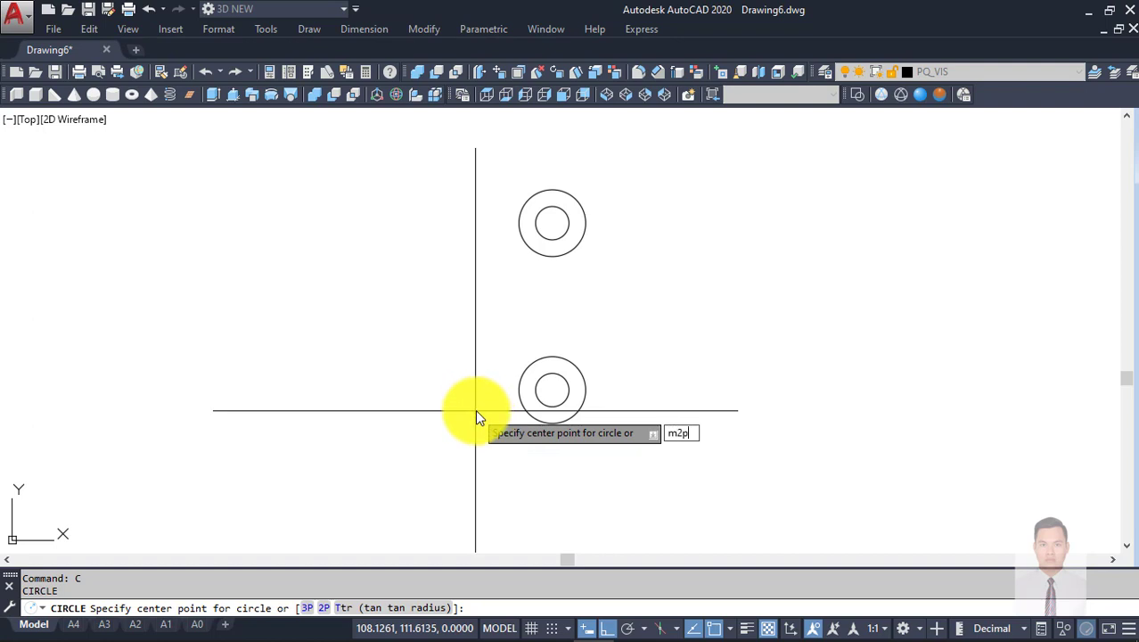
{"action": "key", "text": "Return"}
{"action": "left_click", "coordinate": [551, 223]}
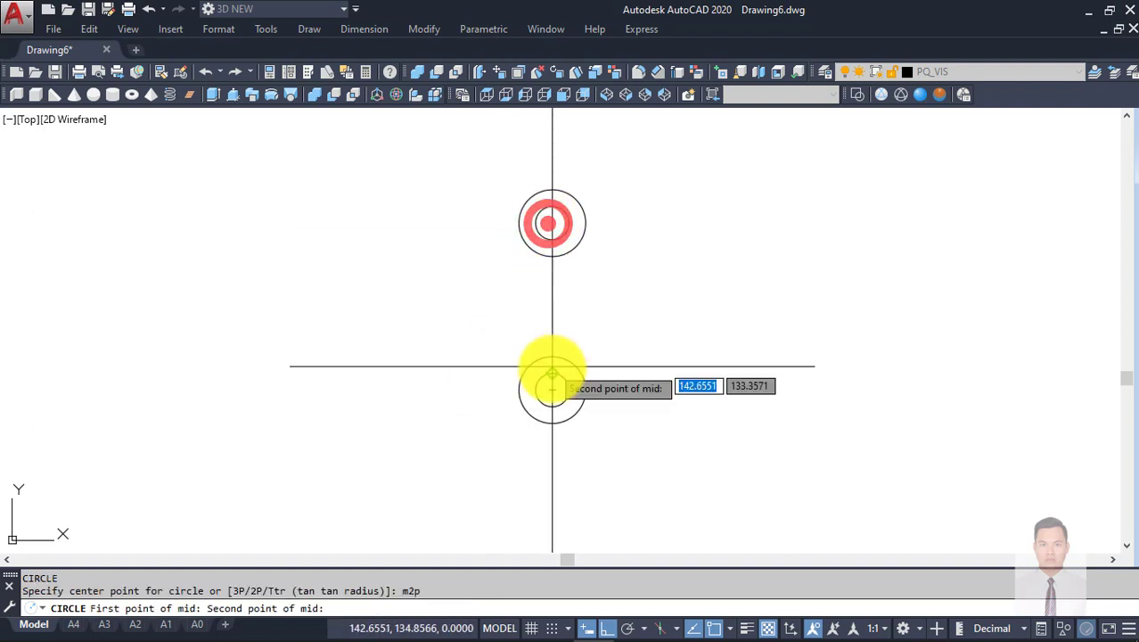
{"action": "left_click", "coordinate": [550, 388]}
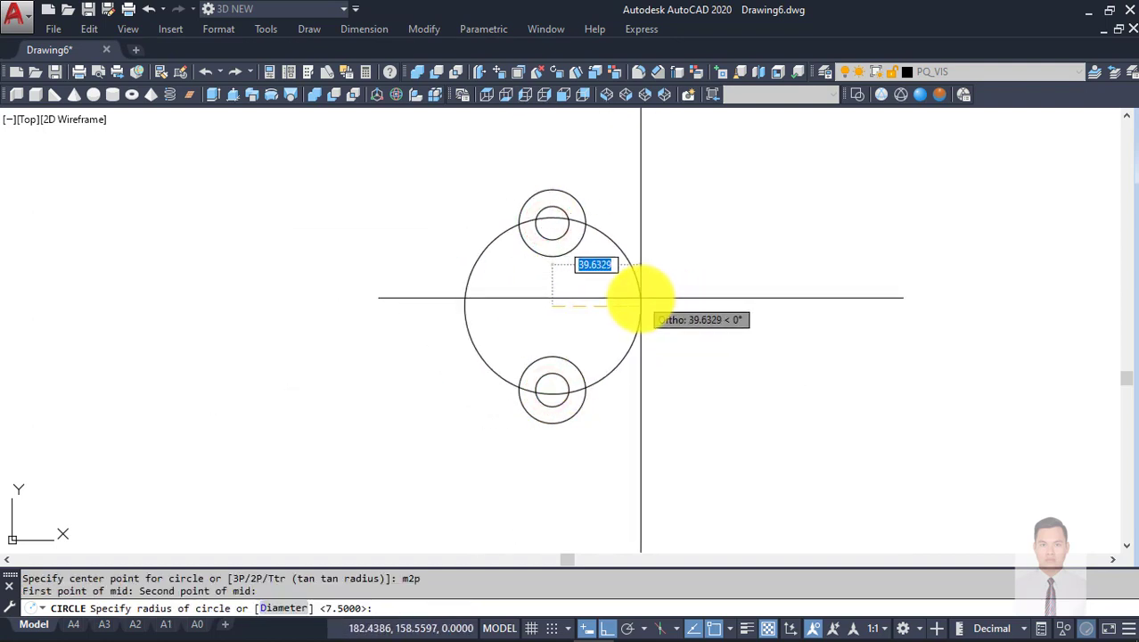
{"action": "type", "text": "27.5"}
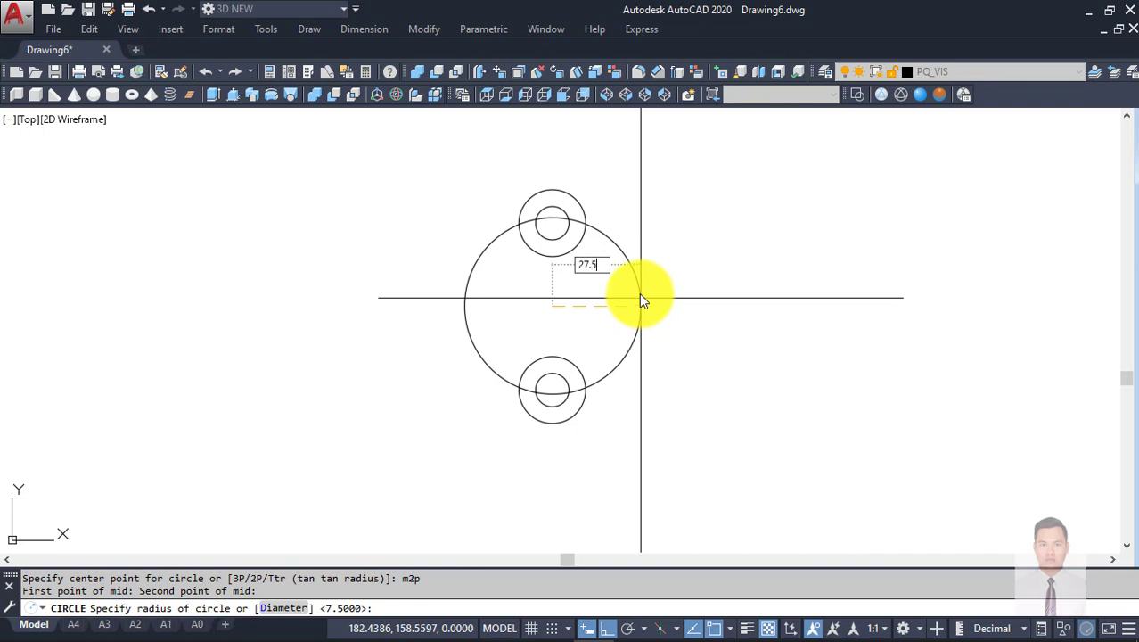
{"action": "key", "text": "Return"}
{"action": "middle_click_drag", "start_coordinate": [640, 298], "coordinate": [542, 287]}
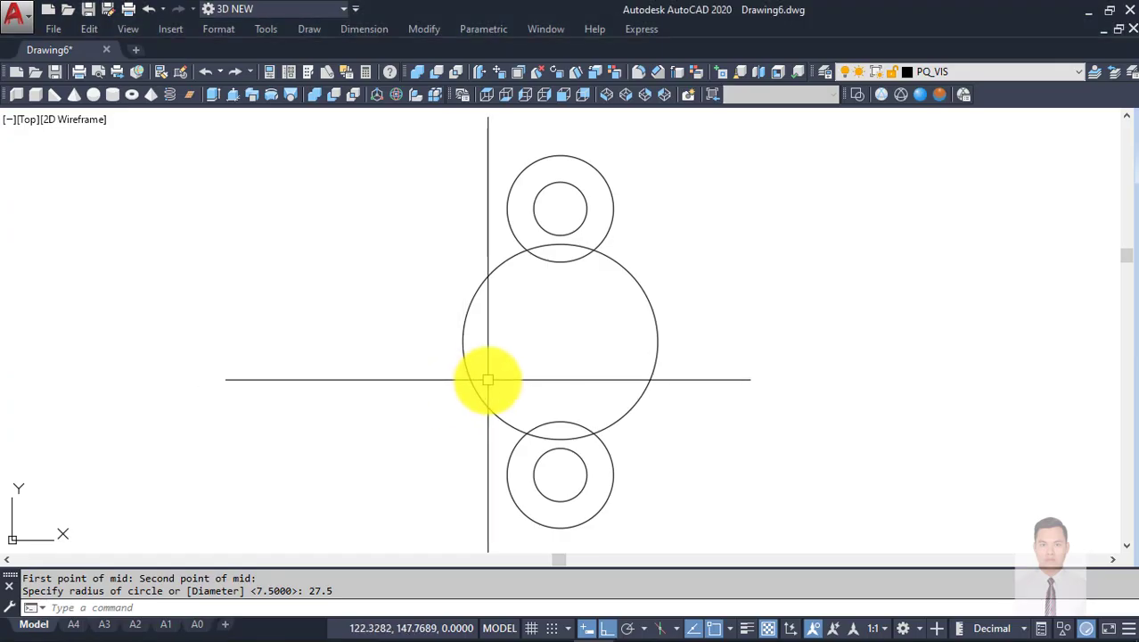
Step: Draw a line tangent to the top lug circle and the central R27.5 circle
{"action": "key", "text": "Return"}
{"action": "type", "text": "tan"}
{"action": "key", "text": "Return"}
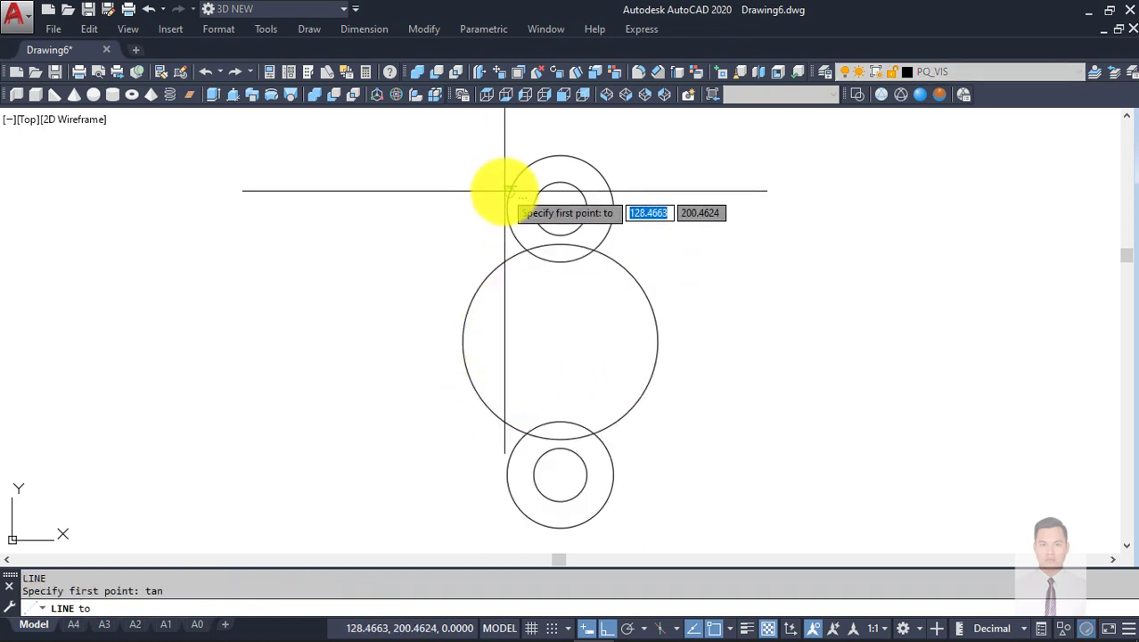
{"action": "left_click", "coordinate": [505, 191]}
{"action": "key", "text": "Return"}
{"action": "left_click", "coordinate": [457, 321]}
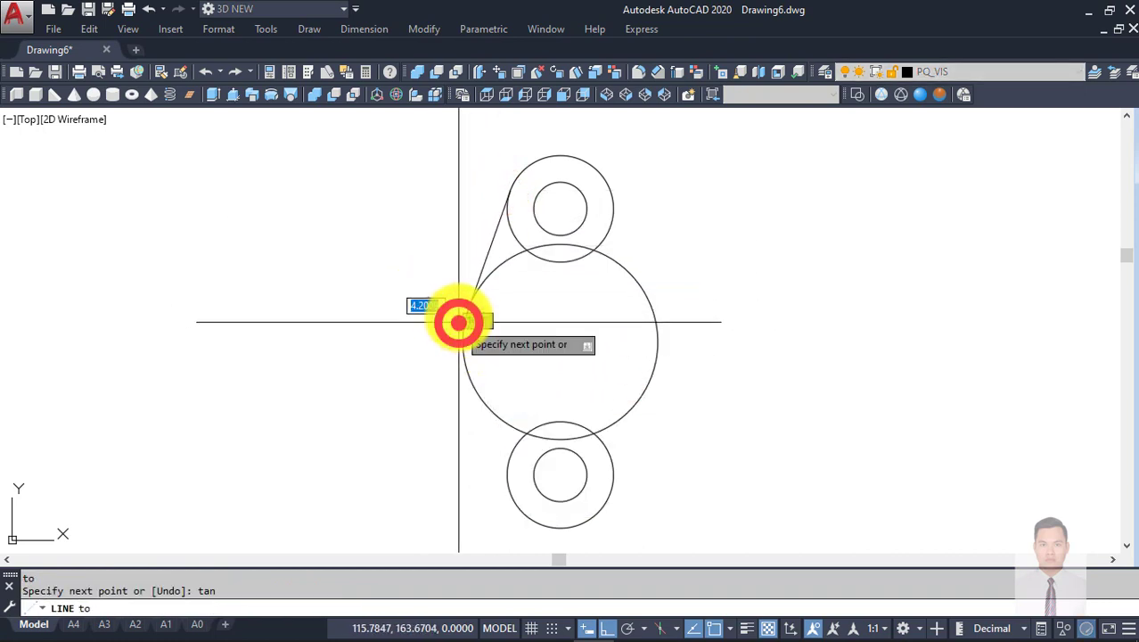
{"action": "right_click", "coordinate": [457, 387]}
Step: Mirror the tangent line across the vertical centreline, keeping the original
{"action": "left_click", "coordinate": [486, 253]}
{"action": "type", "text": "mi"}
{"action": "key", "text": "Return"}
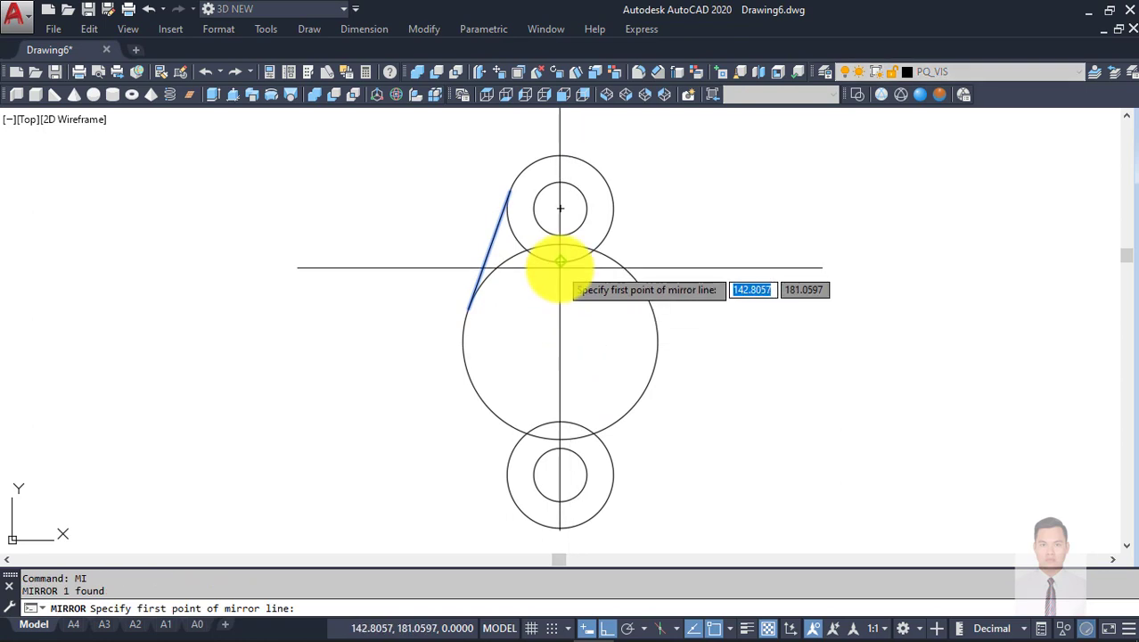
{"action": "left_click", "coordinate": [559, 264]}
{"action": "left_click", "coordinate": [553, 327]}
{"action": "key", "text": "Return"}
Step: Mirror both tangent lines across the horizontal centreline
{"action": "left_click", "coordinate": [630, 248]}
{"action": "left_click", "coordinate": [491, 241]}
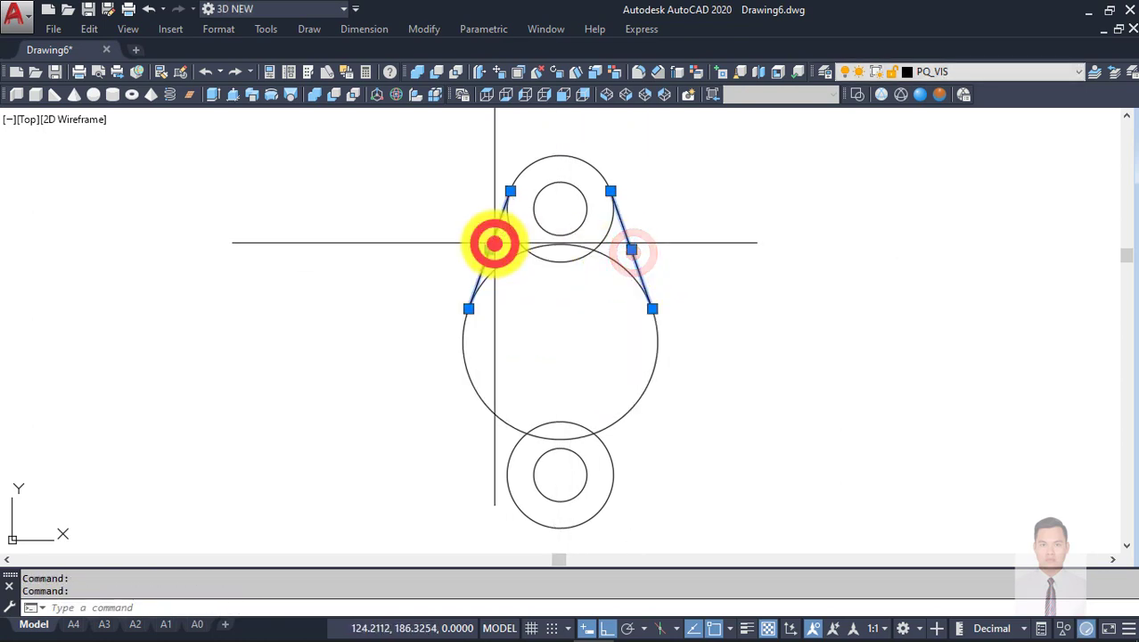
{"action": "type", "text": "mi"}
{"action": "key", "text": "Return"}
{"action": "left_click", "coordinate": [463, 340]}
{"action": "left_click", "coordinate": [369, 338]}
{"action": "key", "text": "Return"}
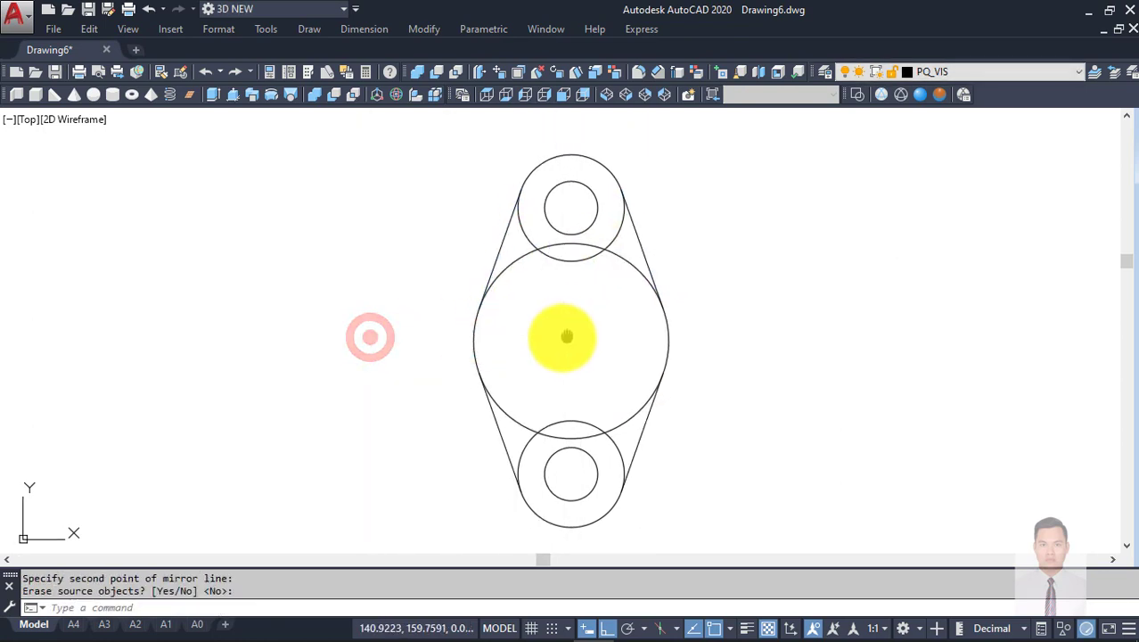
Step: Trim the excess circle arcs, using the four tangent lines as cutting edges
{"action": "type", "text": "tr"}
{"action": "key", "text": "Return"}
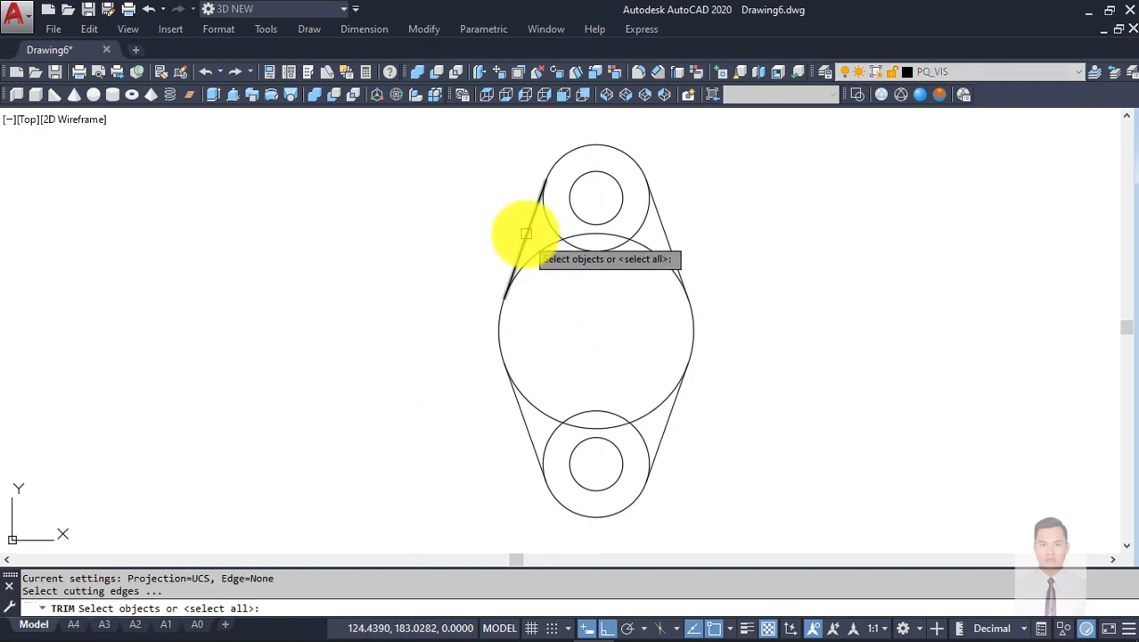
{"action": "left_click", "coordinate": [520, 231]}
{"action": "left_click", "coordinate": [663, 227]}
{"action": "left_click", "coordinate": [666, 428]}
{"action": "left_click", "coordinate": [535, 404]}
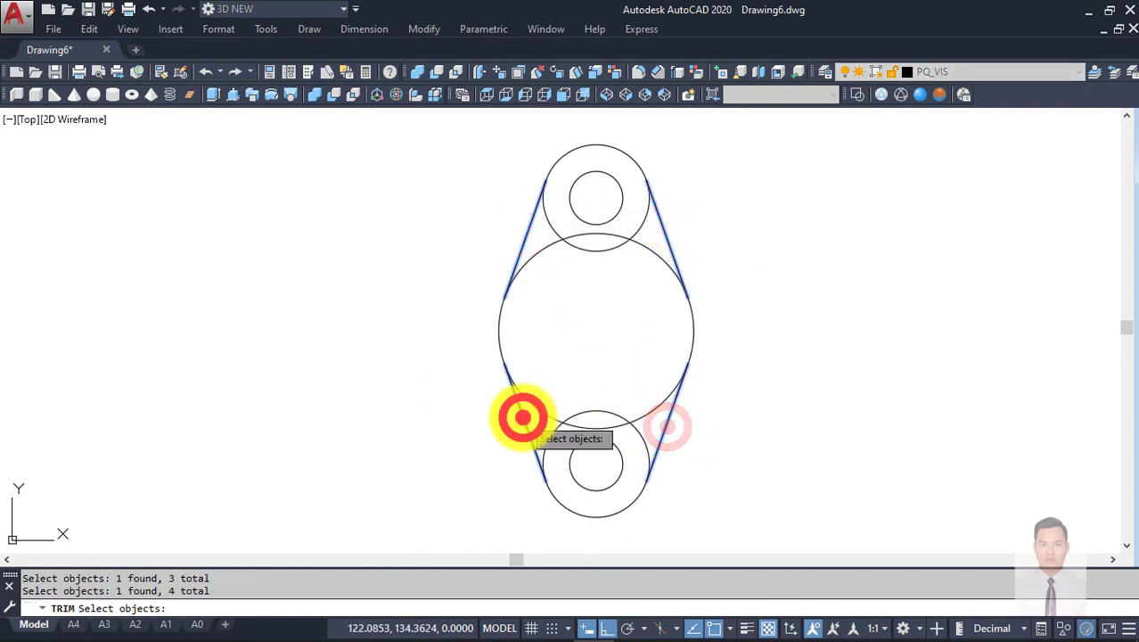
{"action": "key", "text": "Return"}
{"action": "left_click", "coordinate": [533, 263]}
{"action": "key", "text": "Escape"}
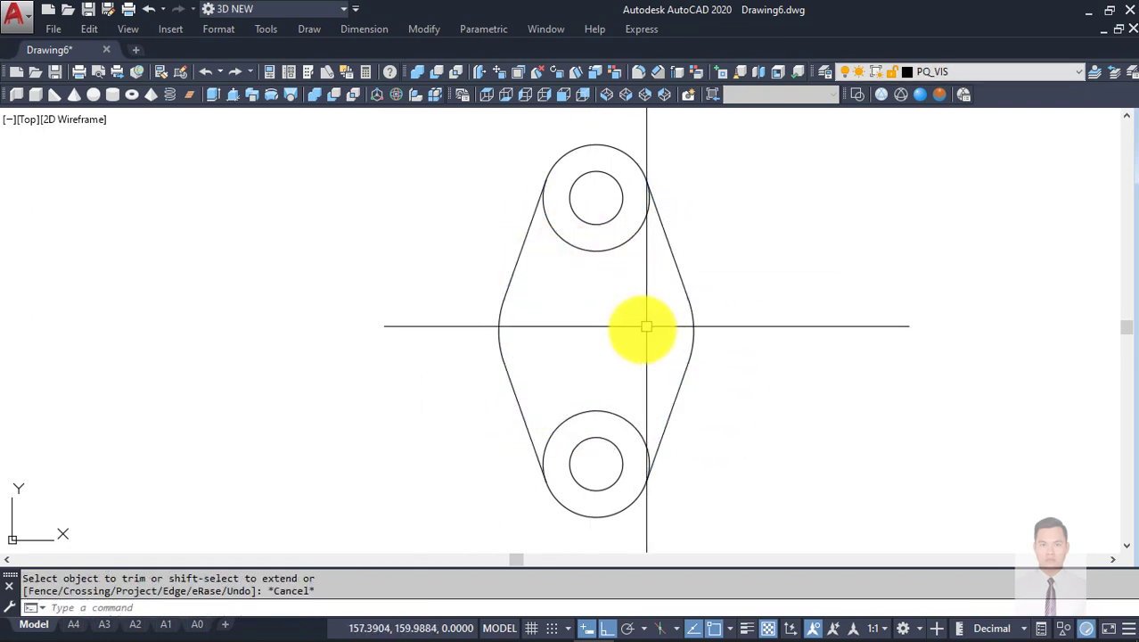
{"action": "type", "text": "tr"}
{"action": "key", "text": "Return"}
{"action": "key", "text": "Return"}
Step: Trim the last leftover arc, then convert the lug outline and holes into regions with REG
{"action": "left_click", "coordinate": [594, 407]}
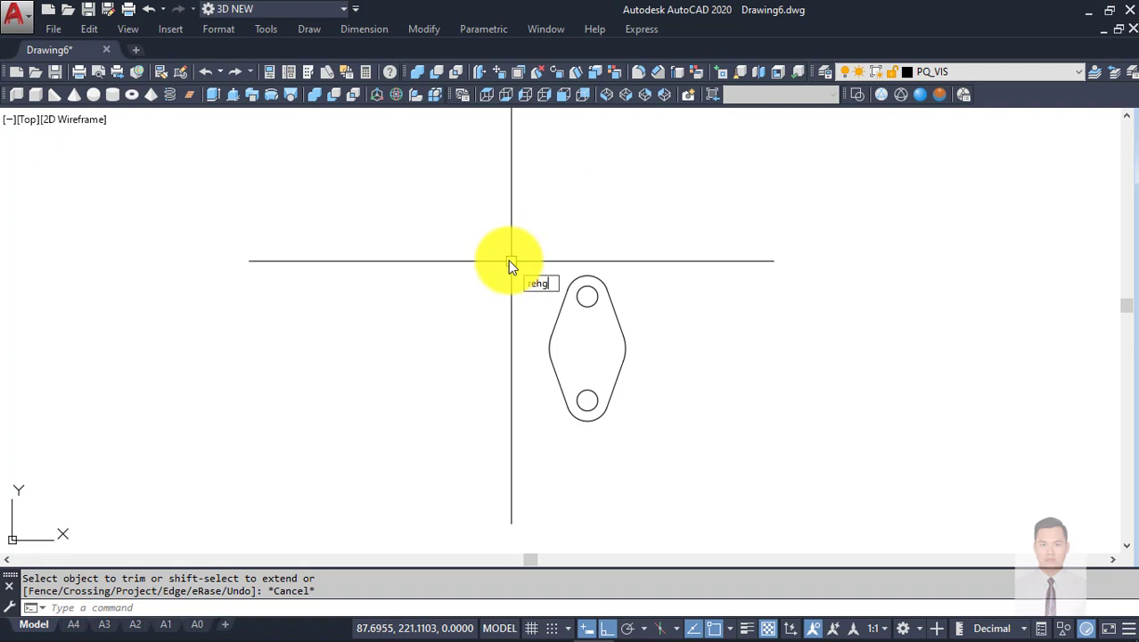
{"action": "key", "text": "Escape"}
{"action": "key", "text": "Escape"}
{"action": "type", "text": "reg"}
{"action": "key", "text": "Return"}
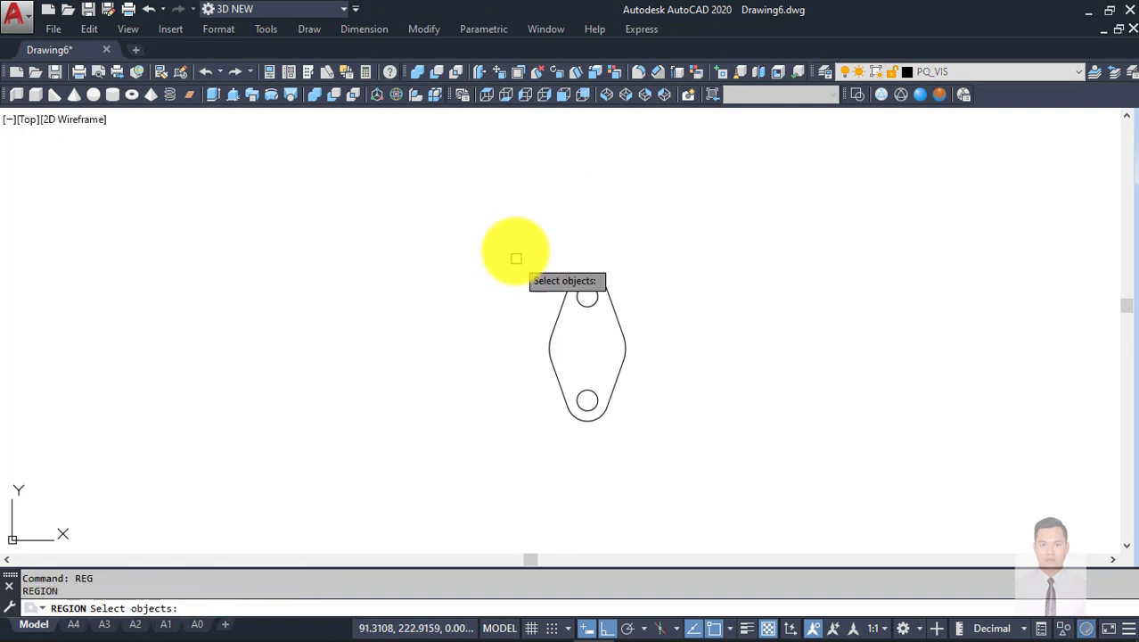
{"action": "left_click", "coordinate": [513, 244]}
{"action": "left_click", "coordinate": [668, 491]}
{"action": "key", "text": "Return"}
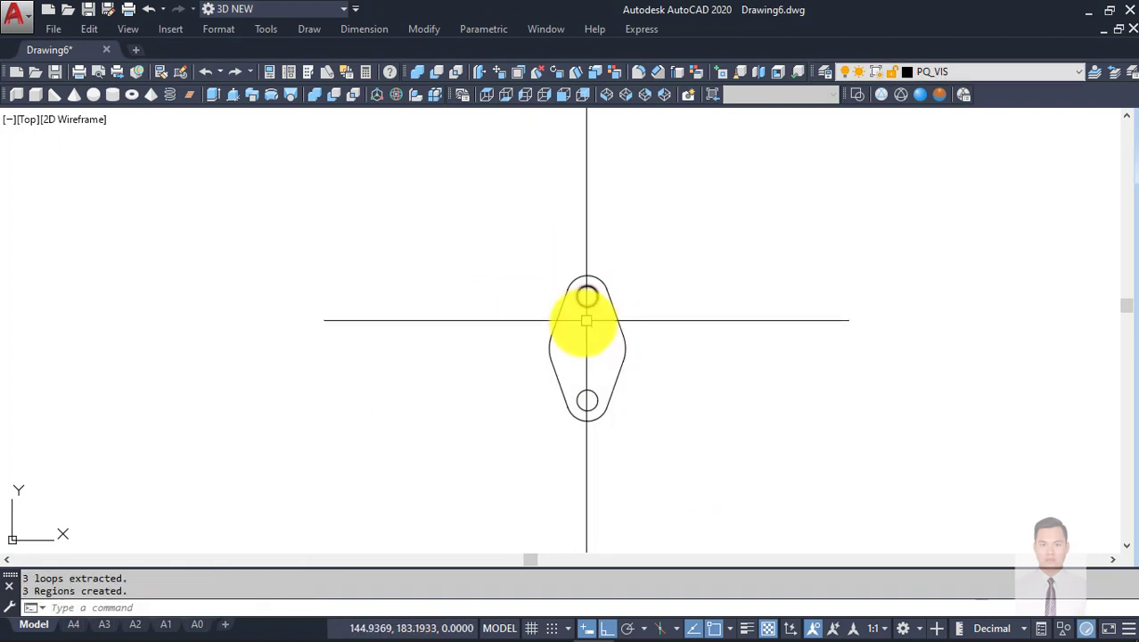
Step: Copy the whole lug shape 115 units to the right
{"action": "left_click", "coordinate": [515, 219]}
{"action": "left_click", "coordinate": [647, 474]}
{"action": "key", "text": "Return"}
{"action": "left_click", "coordinate": [646, 473]}
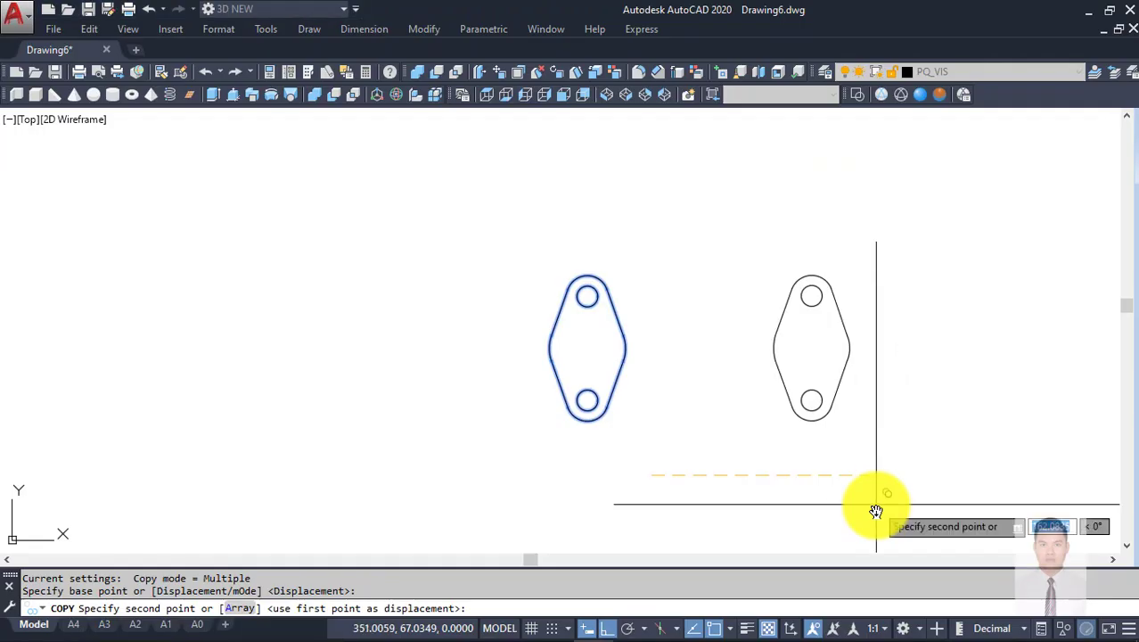
{"action": "type", "text": "115"}
{"action": "key", "text": "Return"}
{"action": "key", "text": "Return"}
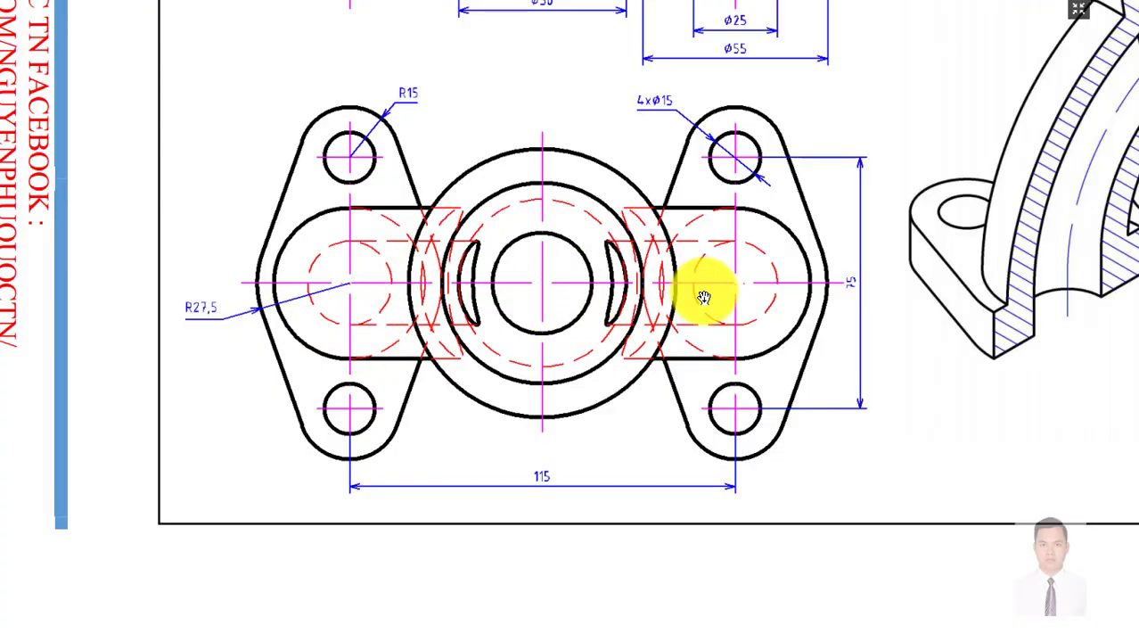
Step: Pan and zoom the reference drawing's section and plan views, then end the copy command
{"action": "left_click_drag", "start_coordinate": [461, 204], "coordinate": [461, 458]}
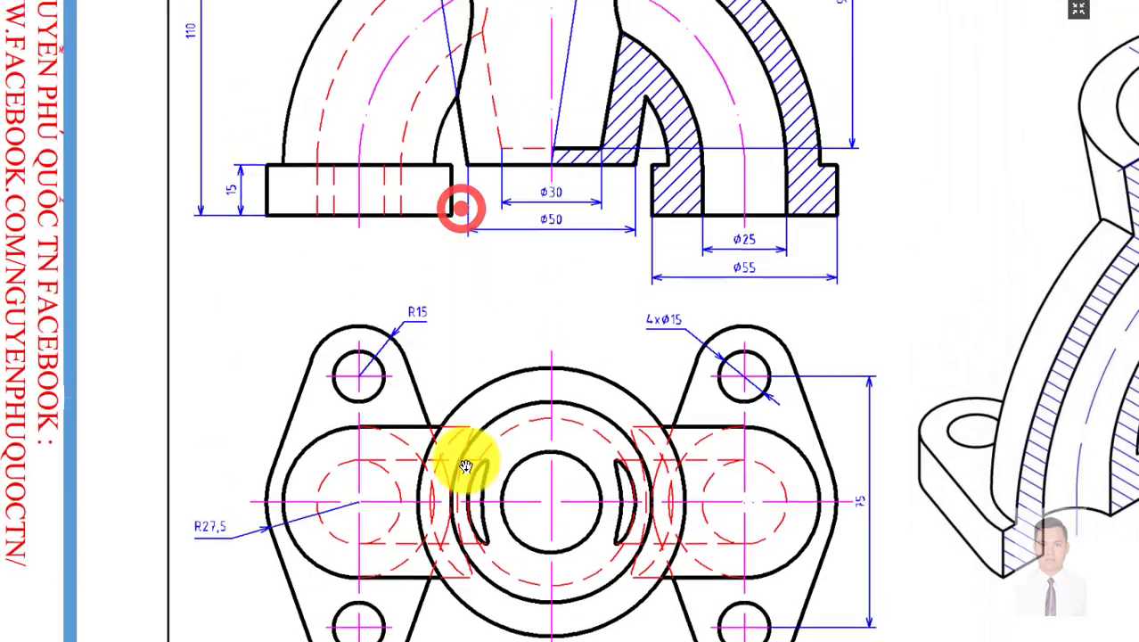
{"action": "scroll", "coordinate": [460, 215], "scroll_direction": "up", "scroll_amount": 1}
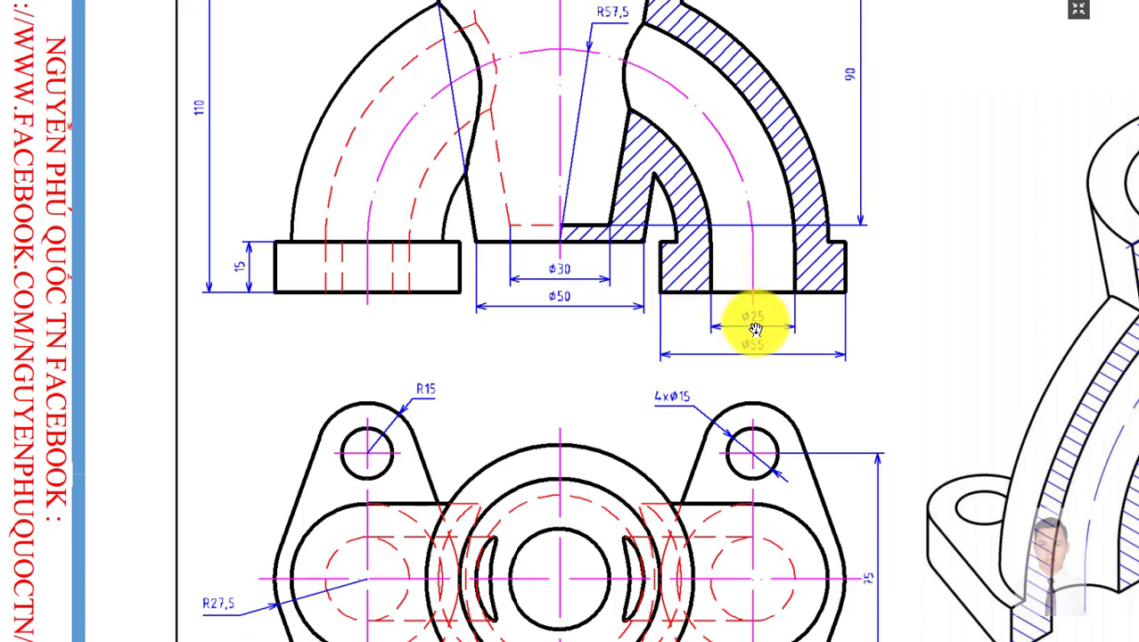
{"action": "left_click_drag", "start_coordinate": [738, 341], "coordinate": [766, 145]}
{"action": "scroll", "coordinate": [361, 438], "scroll_direction": "up", "scroll_amount": 1}
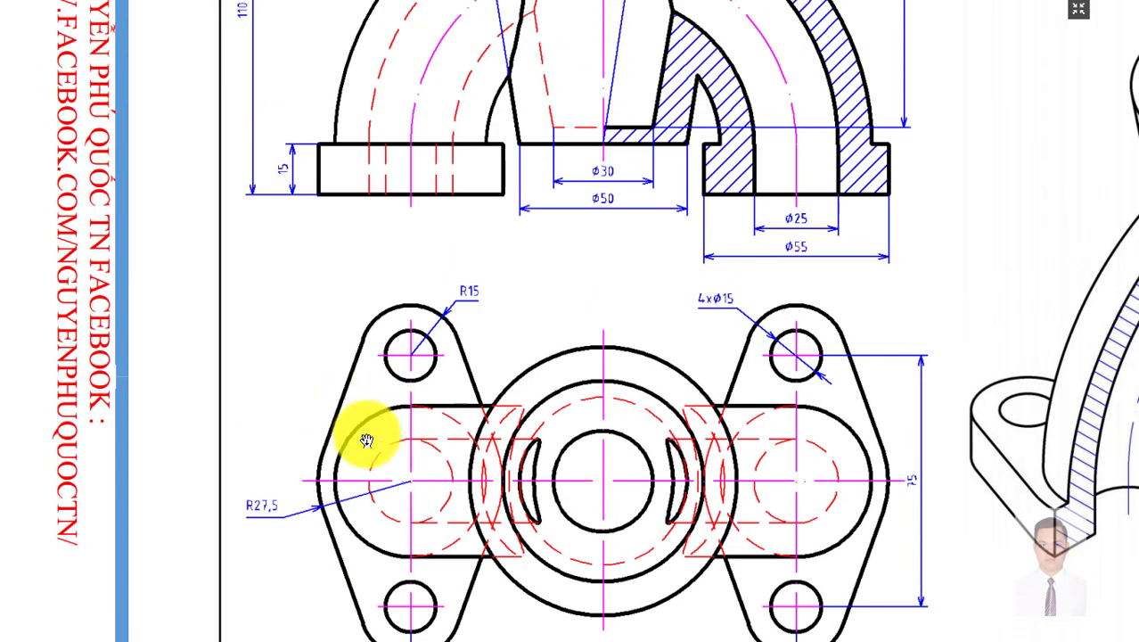
{"action": "scroll", "coordinate": [363, 496], "scroll_direction": "up", "scroll_amount": 2}
{"action": "scroll", "coordinate": [362, 495], "scroll_direction": "up", "scroll_amount": 1}
{"action": "left_click_drag", "start_coordinate": [376, 331], "coordinate": [432, 249]}
{"action": "scroll", "coordinate": [433, 250], "scroll_direction": "down", "scroll_amount": 1}
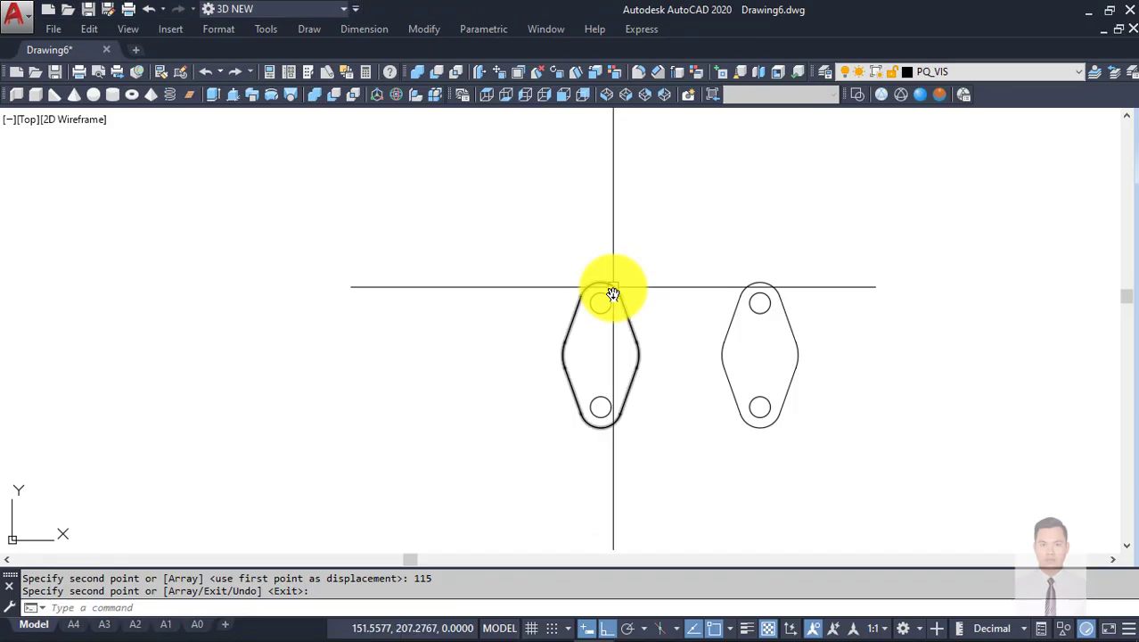
{"action": "key", "text": "Return"}
{"action": "key", "text": "Return"}
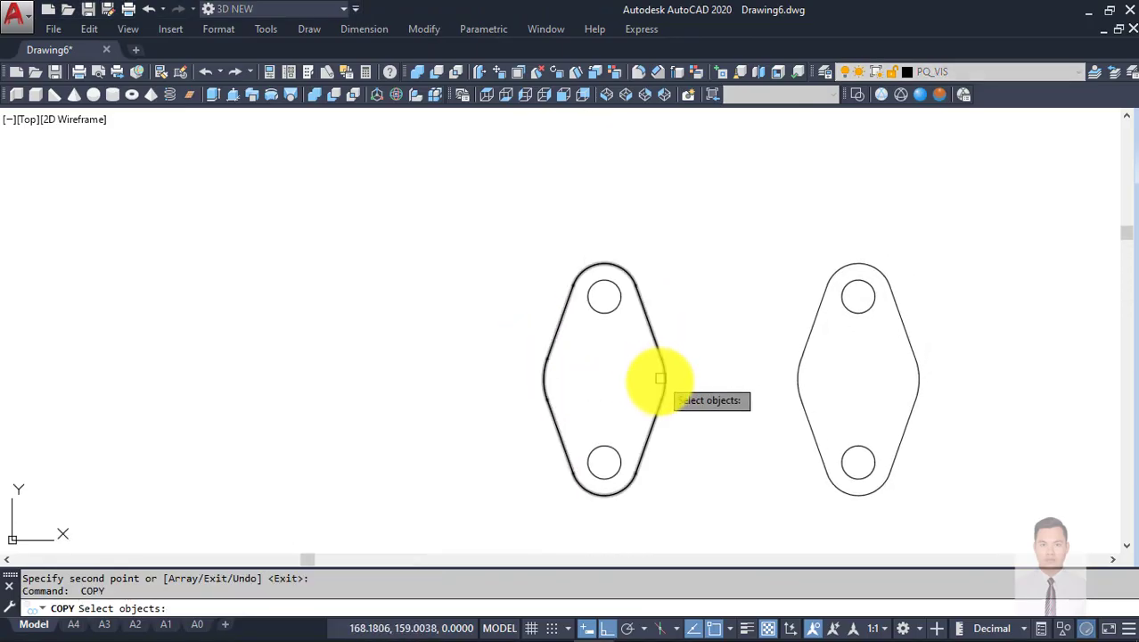
Step: Draw a large circle centred in the middle of the left shape
{"action": "key", "text": "Escape"}
{"action": "type", "text": "c"}
{"action": "key", "text": "Return"}
{"action": "left_click", "coordinate": [599, 378]}
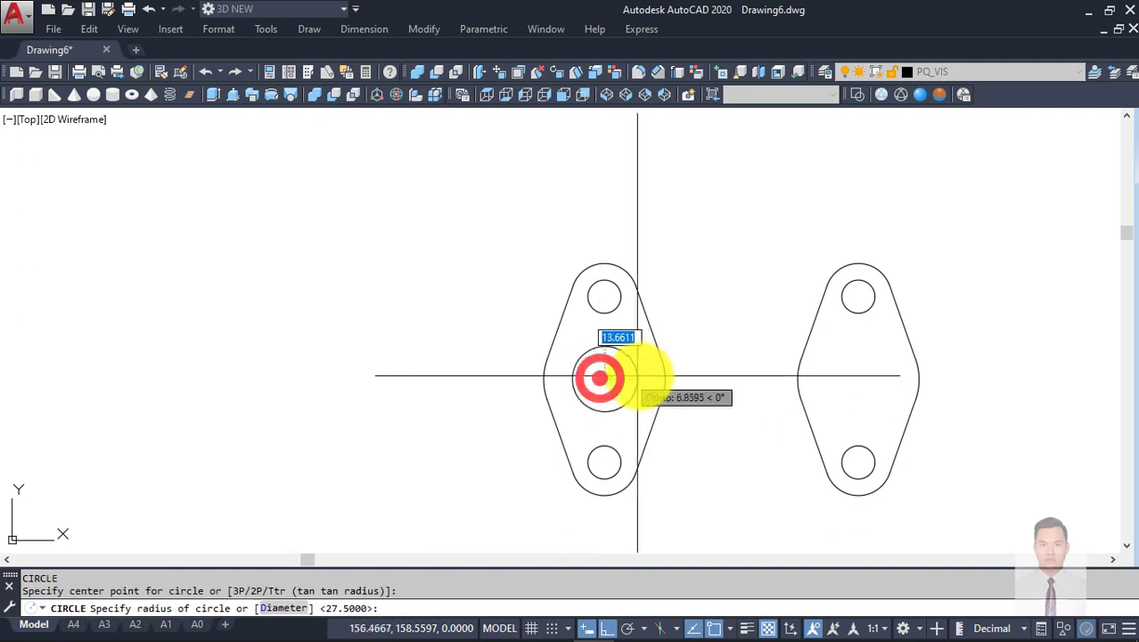
{"action": "left_click", "coordinate": [662, 374]}
{"action": "scroll", "coordinate": [597, 385], "scroll_direction": "up", "scroll_amount": 2}
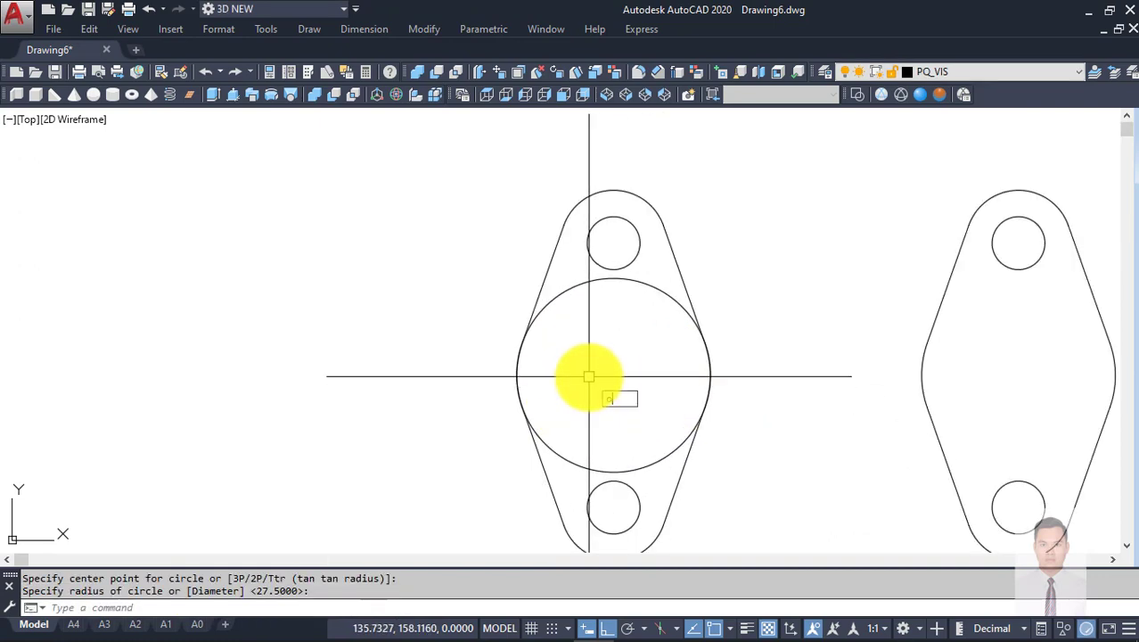
Step: Offset the circle 5 units inward and dimension the inner circle's radius as R22.5
{"action": "key", "text": "Return"}
{"action": "type", "text": "5"}
{"action": "key", "text": "Return"}
{"action": "left_click", "coordinate": [555, 304]}
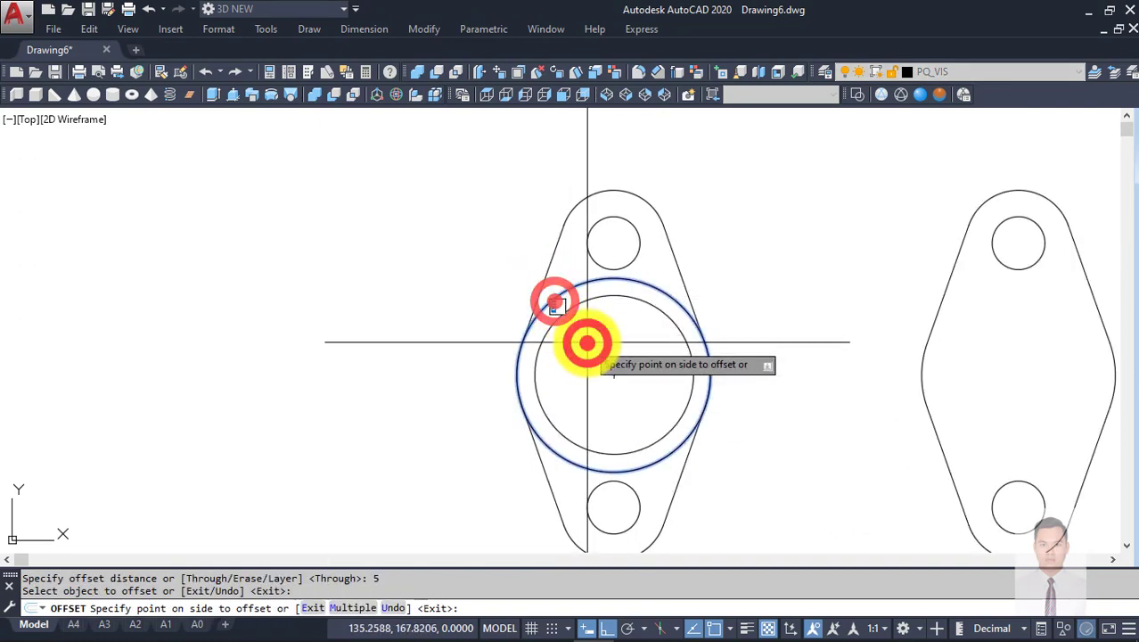
{"action": "left_click", "coordinate": [587, 342]}
{"action": "key", "text": "Escape"}
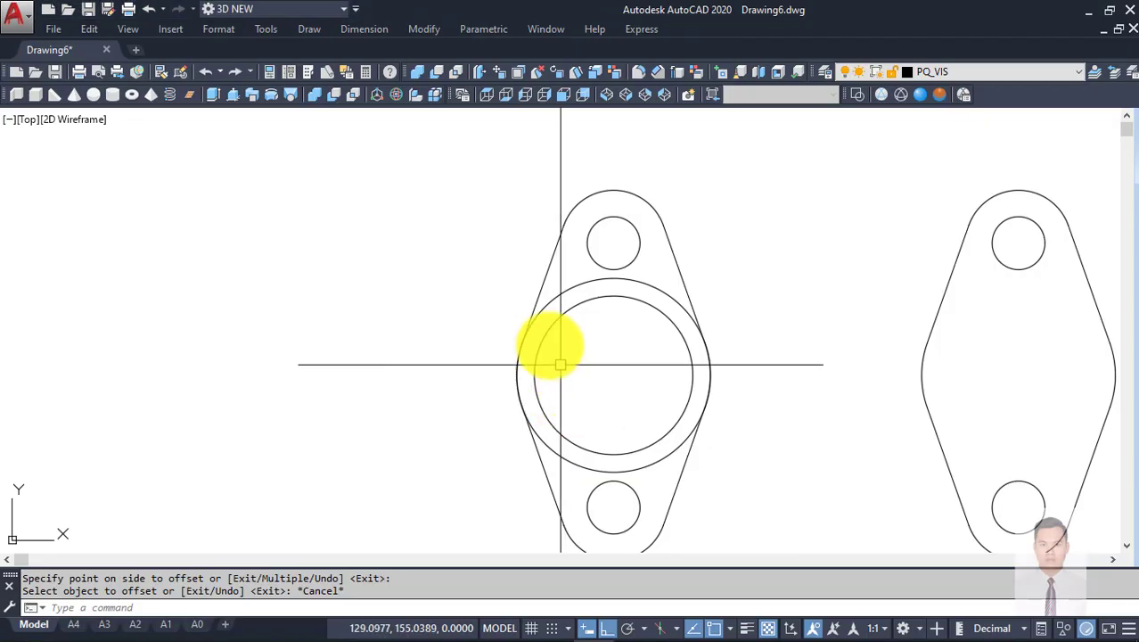
{"action": "key", "text": "Return"}
{"action": "left_click", "coordinate": [539, 348]}
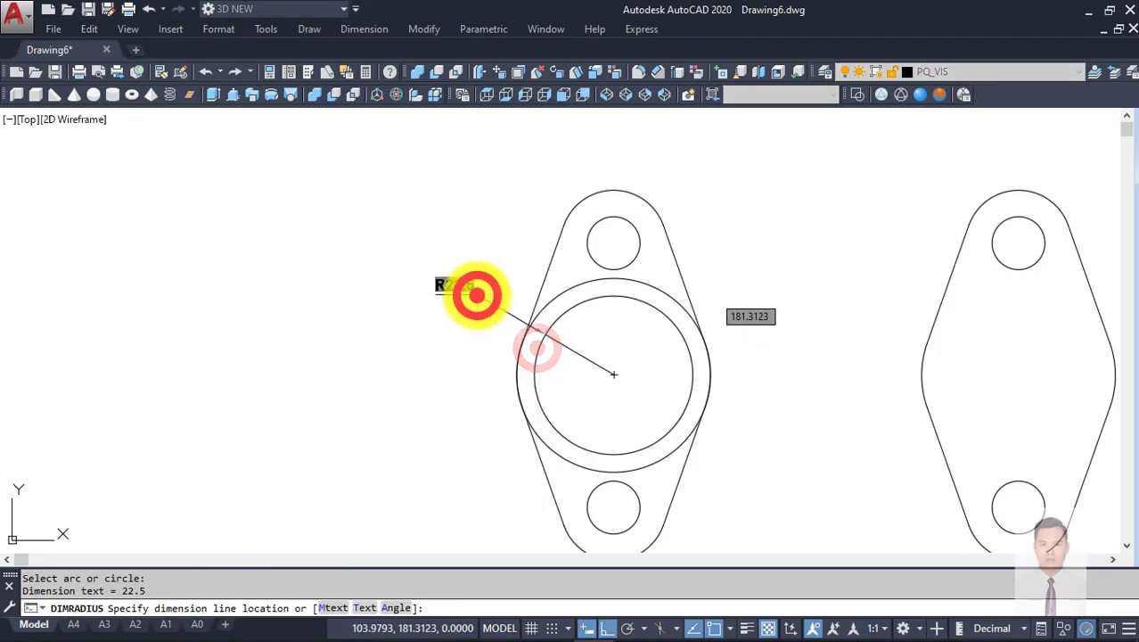
{"action": "left_click", "coordinate": [453, 295]}
Step: Erase the R22.5 radius dimension and the inner offset circle
{"action": "left_click", "coordinate": [457, 314]}
{"action": "left_click", "coordinate": [437, 259]}
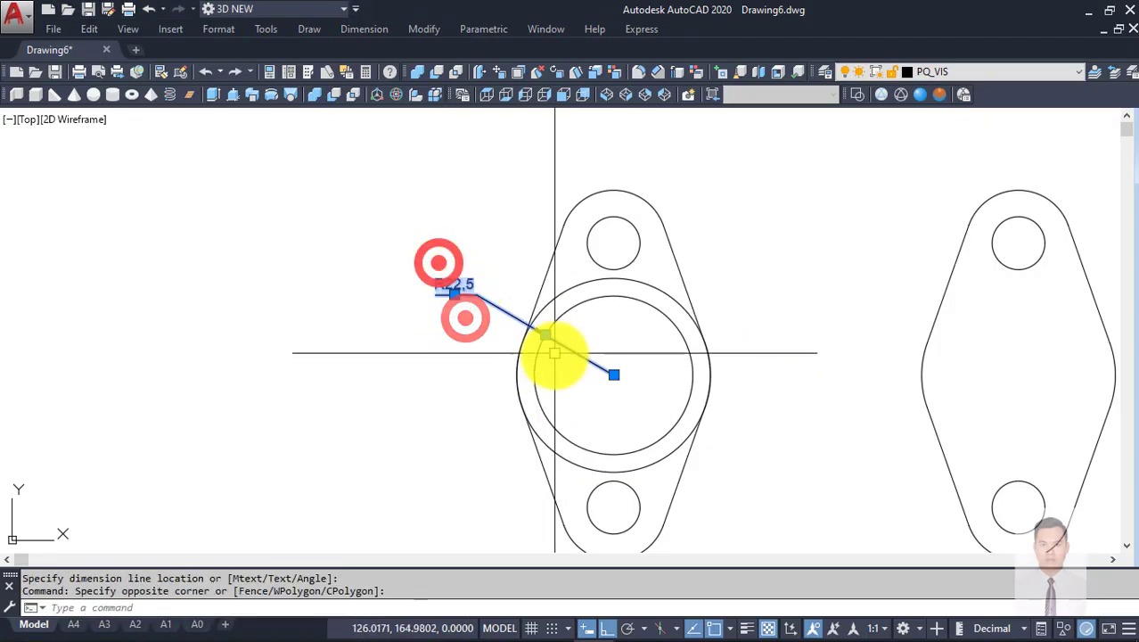
{"action": "left_click", "coordinate": [538, 343]}
{"action": "type", "text": "e"}
{"action": "key", "text": "Return"}
{"action": "scroll", "coordinate": [623, 373], "scroll_direction": "down", "scroll_amount": 5}
{"action": "scroll", "coordinate": [599, 407], "scroll_direction": "down", "scroll_amount": 2}
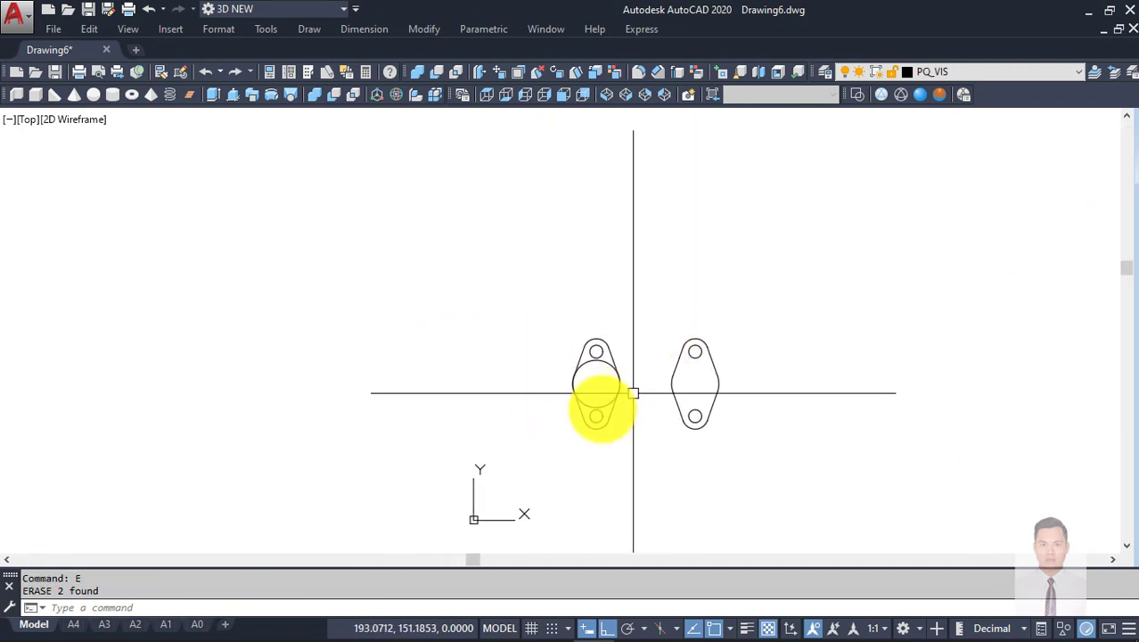
{"action": "scroll", "coordinate": [613, 317], "scroll_direction": "up", "scroll_amount": 5}
{"action": "scroll", "coordinate": [677, 308], "scroll_direction": "down", "scroll_amount": 2}
{"action": "scroll", "coordinate": [745, 311], "scroll_direction": "down", "scroll_amount": 3}
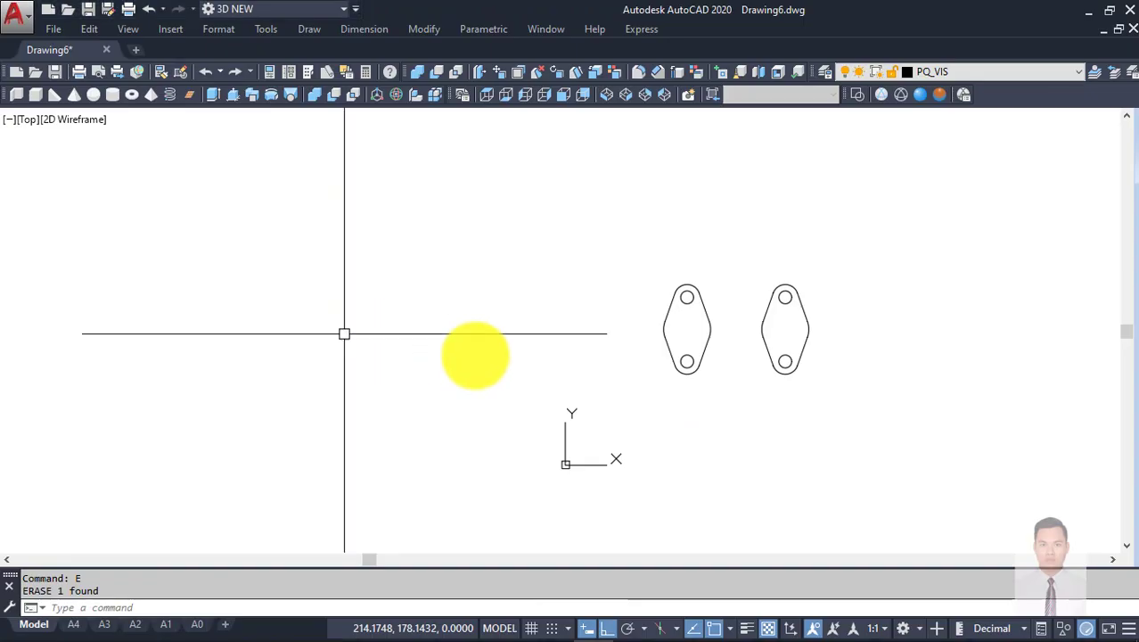
Step: Orbit and start extruding both flange profiles, then cancel and switch to the reference drawing
{"action": "mouse_move", "coordinate": [647, 343]}
{"action": "middle_mouse_down", "text": "shift"}
{"action": "mouse_move", "coordinate": [737, 211]}
{"action": "mouse_move", "coordinate": [654, 177]}
{"action": "mouse_move", "coordinate": [622, 369]}
{"action": "mouse_move", "coordinate": [622, 318]}
{"action": "mouse_move", "coordinate": [600, 337]}
{"action": "middle_mouse_up", "text": "shift"}
{"action": "scroll", "coordinate": [591, 372], "scroll_direction": "up", "scroll_amount": 2}
{"action": "type", "text": "ext"}
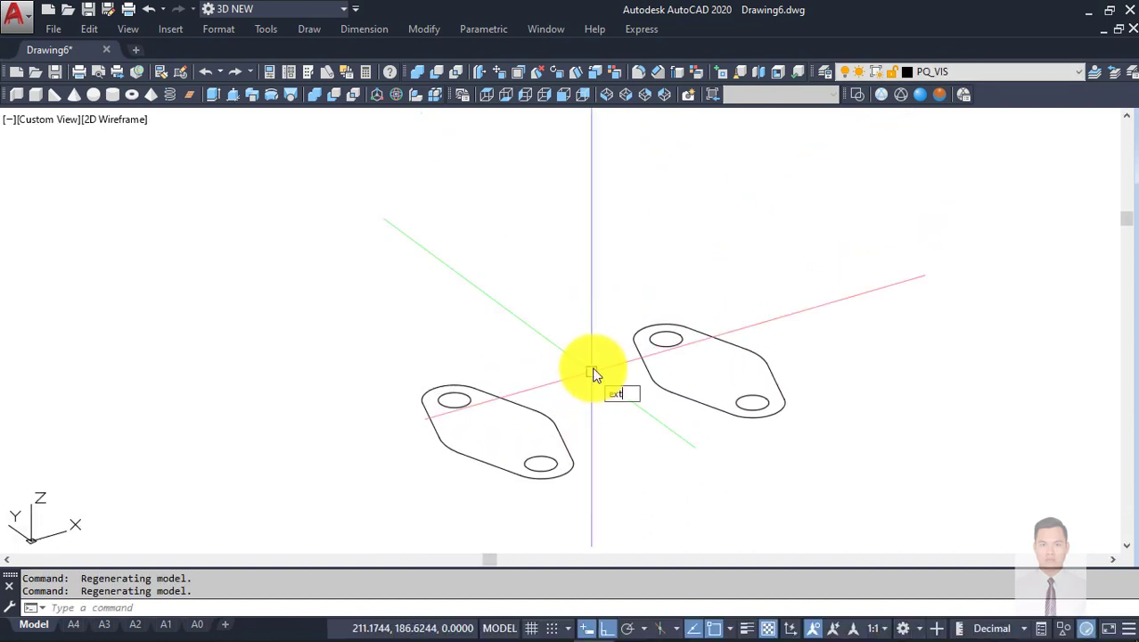
{"action": "key", "text": "Return"}
{"action": "left_click", "coordinate": [369, 224]}
{"action": "left_click", "coordinate": [876, 512]}
{"action": "key", "text": "Return"}
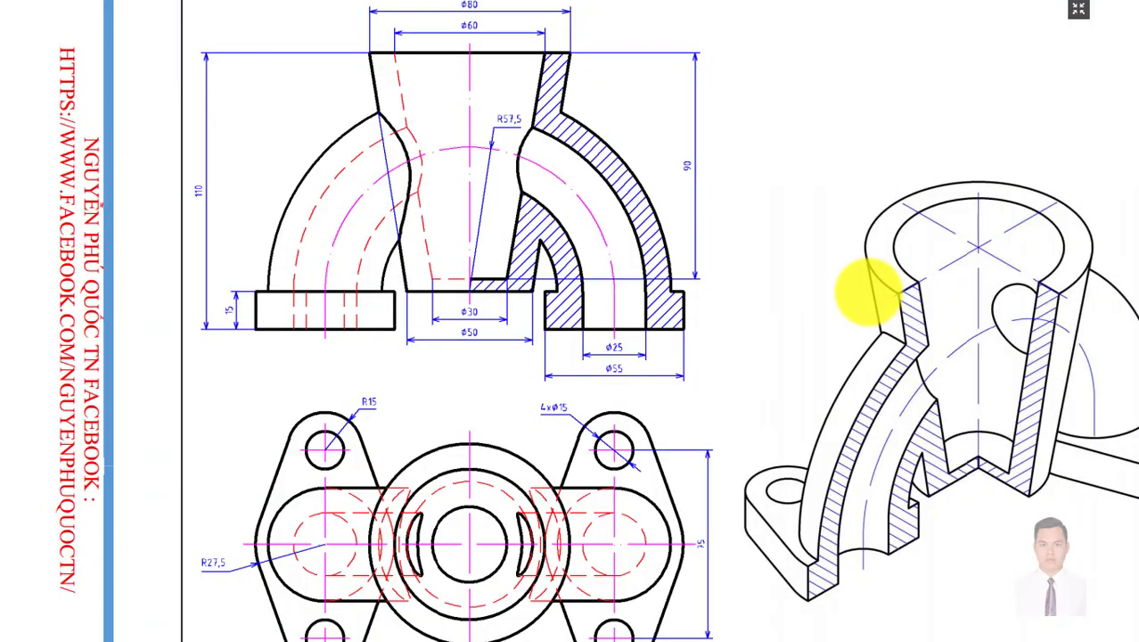
{"action": "key", "text": "alt+Tab"}
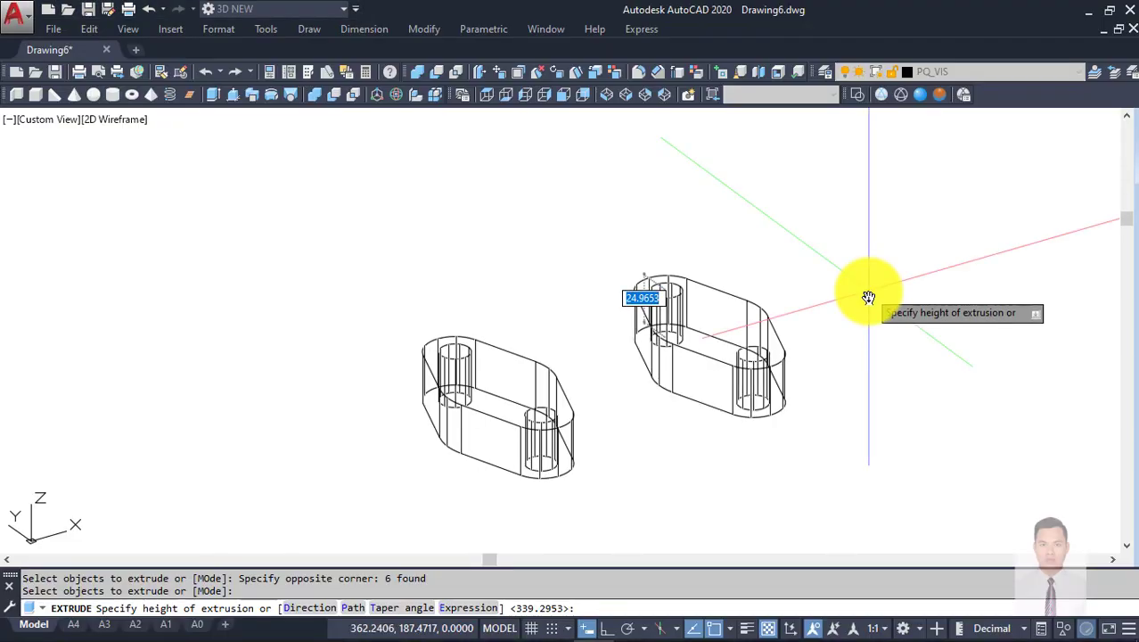
{"action": "key", "text": "Escape"}
{"action": "key", "text": "alt+Tab"}
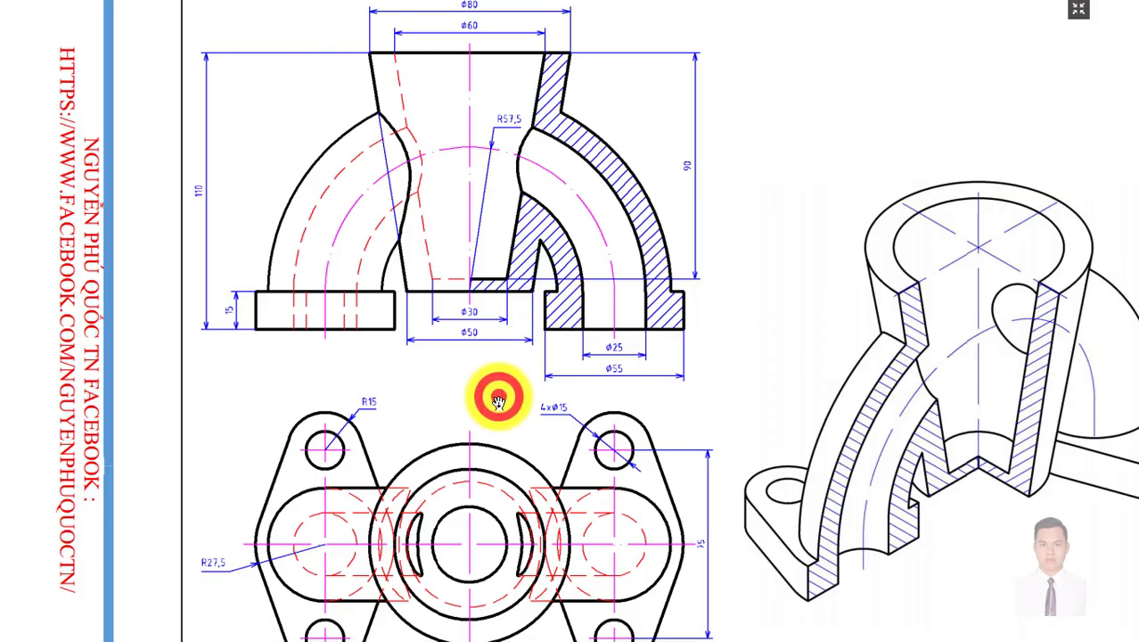
Step: Pan and zoom the reference drawing to read the flange plan and section, then return to AutoCAD
{"action": "left_click_drag", "start_coordinate": [499, 400], "coordinate": [520, 334]}
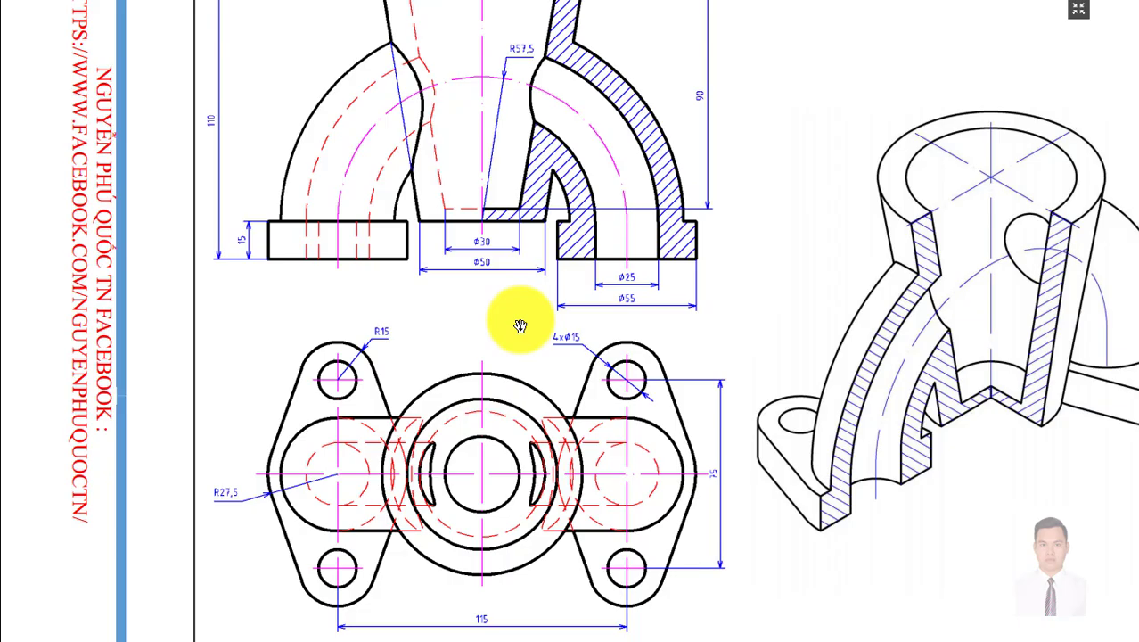
{"action": "key", "text": "alt+Tab"}
{"action": "key", "text": "alt+Tab"}
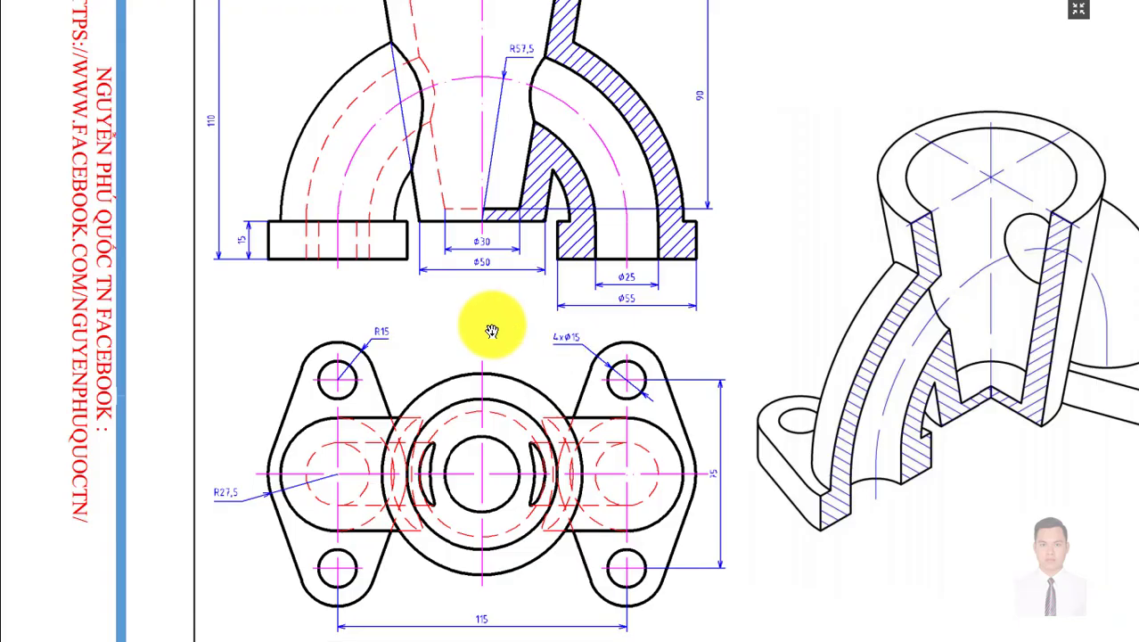
{"action": "left_click_drag", "start_coordinate": [415, 261], "coordinate": [337, 261]}
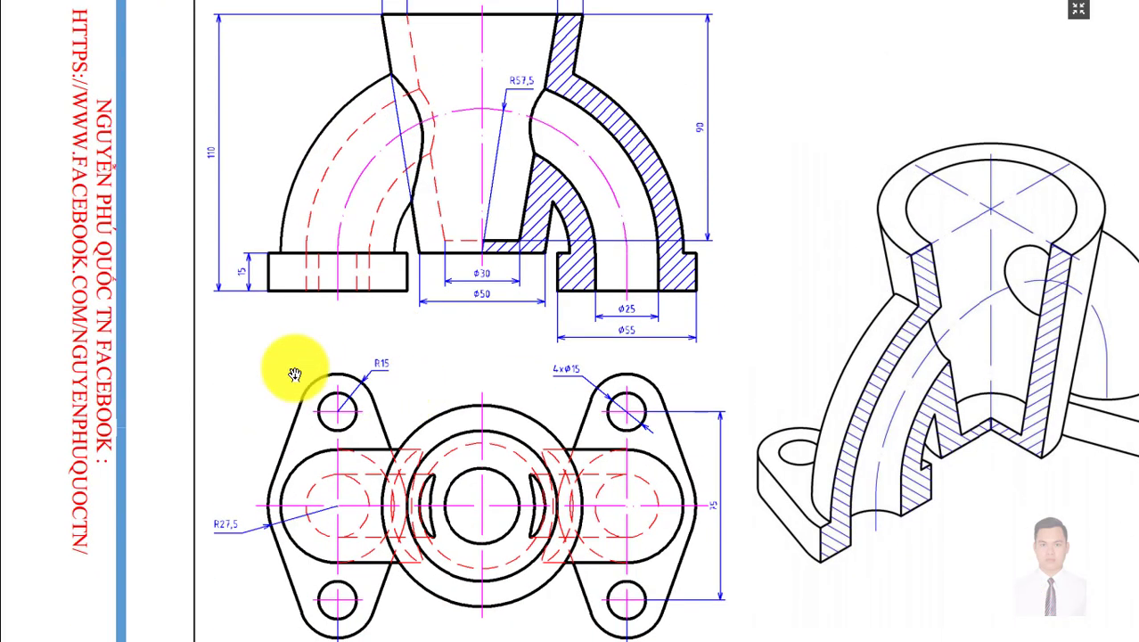
{"action": "scroll", "coordinate": [307, 290], "scroll_direction": "up", "scroll_amount": 2}
{"action": "scroll", "coordinate": [403, 179], "scroll_direction": "down", "scroll_amount": 2}
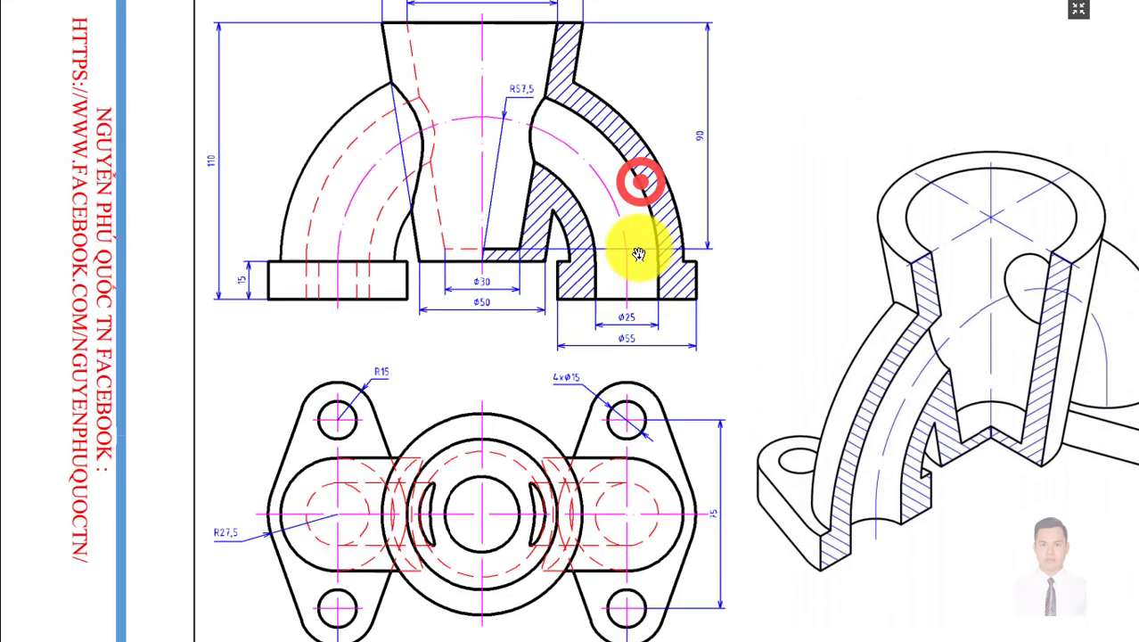
{"action": "scroll", "coordinate": [628, 204], "scroll_direction": "up", "scroll_amount": 1}
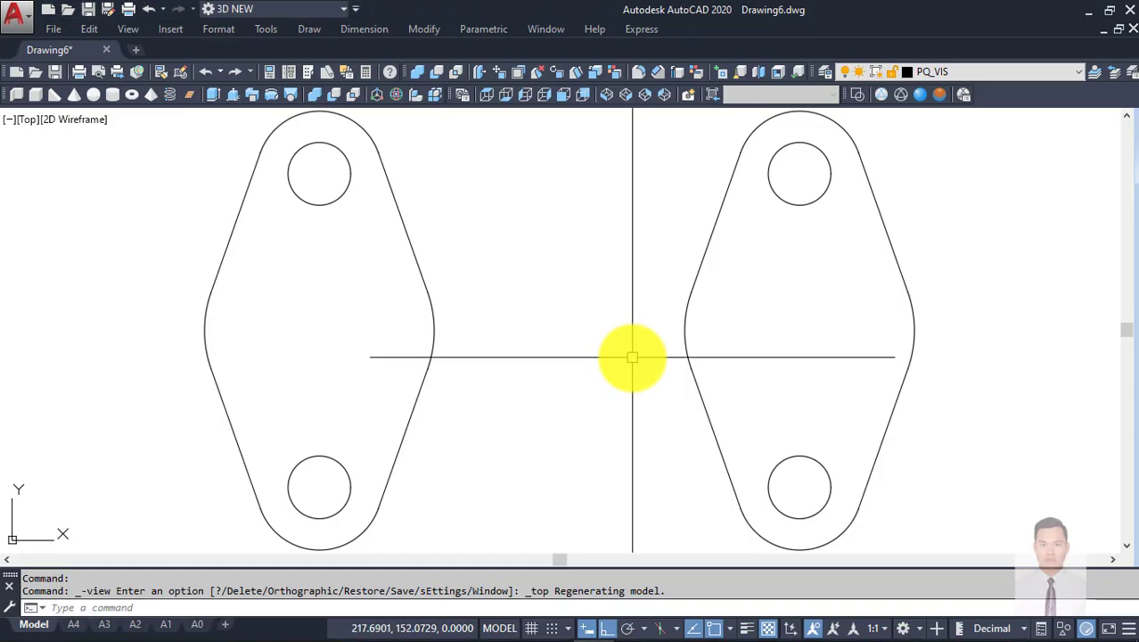
Step: Draw a Ø25 circle at the centre of the left flange
{"action": "type", "text": "c"}
{"action": "key", "text": "Return"}
{"action": "left_click", "coordinate": [479, 324]}
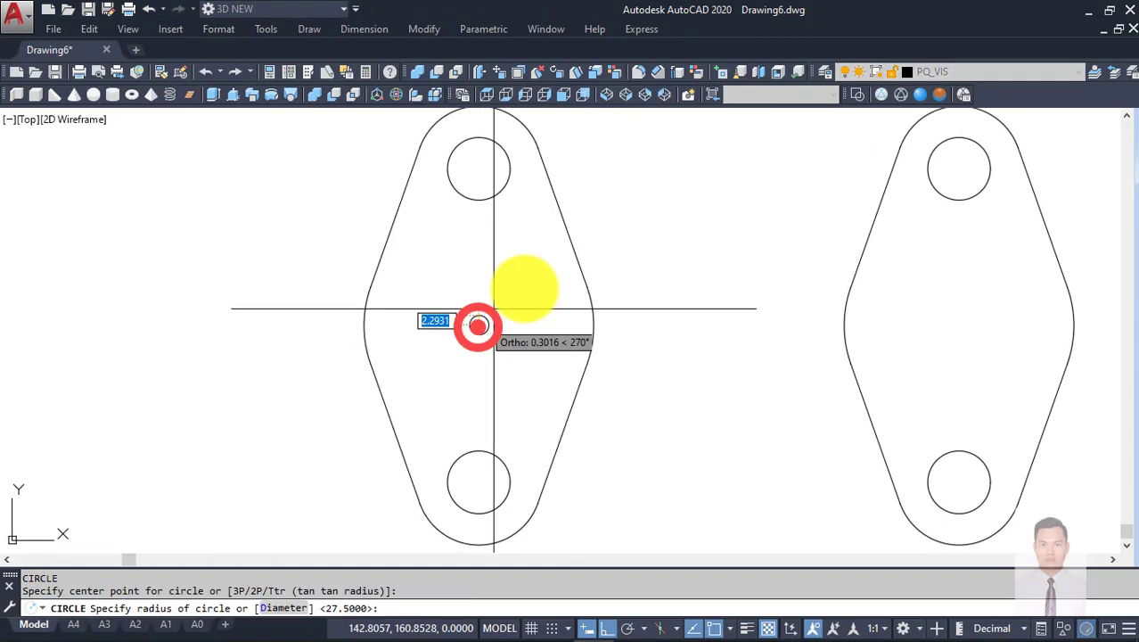
{"action": "type", "text": "d"}
{"action": "key", "text": "Return"}
{"action": "type", "text": "5"}
{"action": "key", "text": "Return"}
{"action": "scroll", "coordinate": [536, 285], "scroll_direction": "down", "scroll_amount": 4}
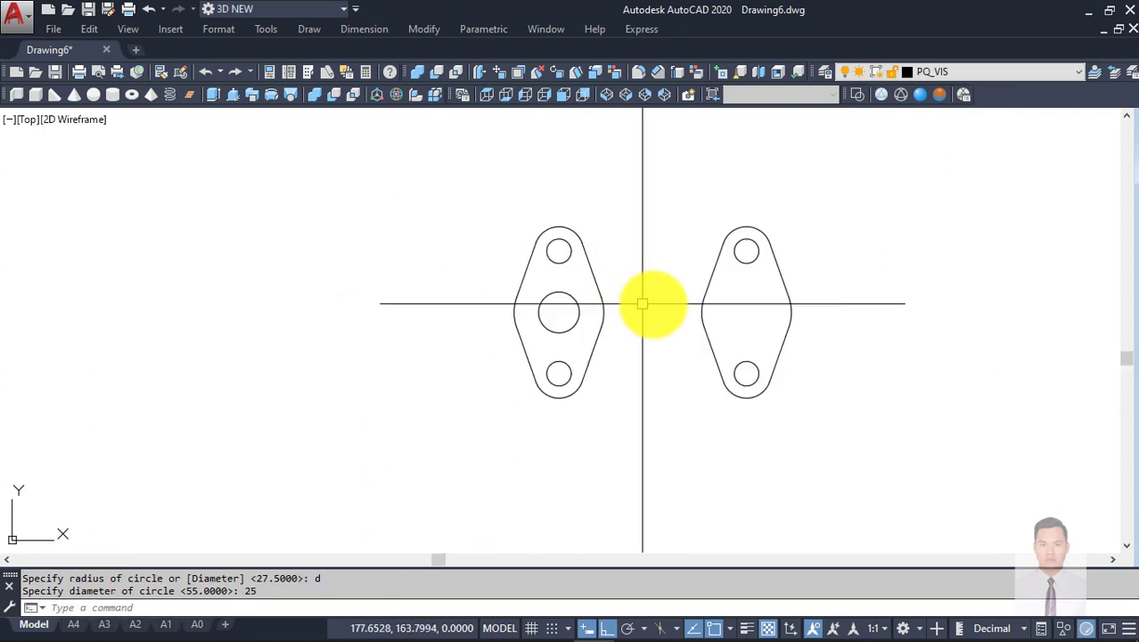
Step: Add a matching Ø25 circle at the right flange's centre and orbit the view
{"action": "key", "text": "Return"}
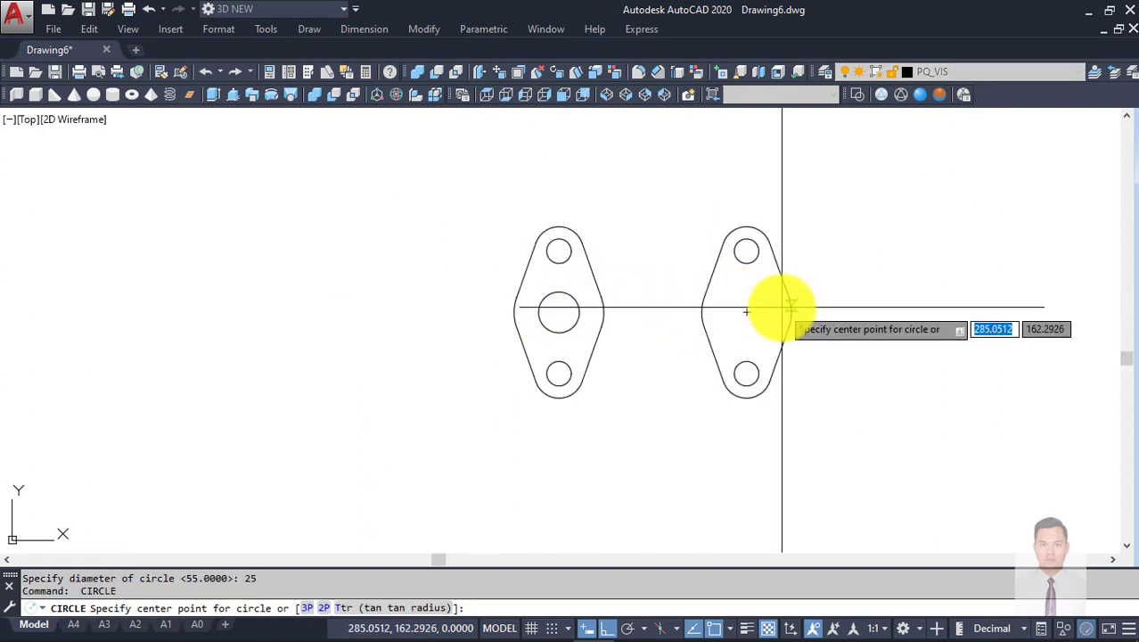
{"action": "left_click", "coordinate": [747, 313]}
{"action": "type", "text": "d"}
{"action": "key", "text": "Return"}
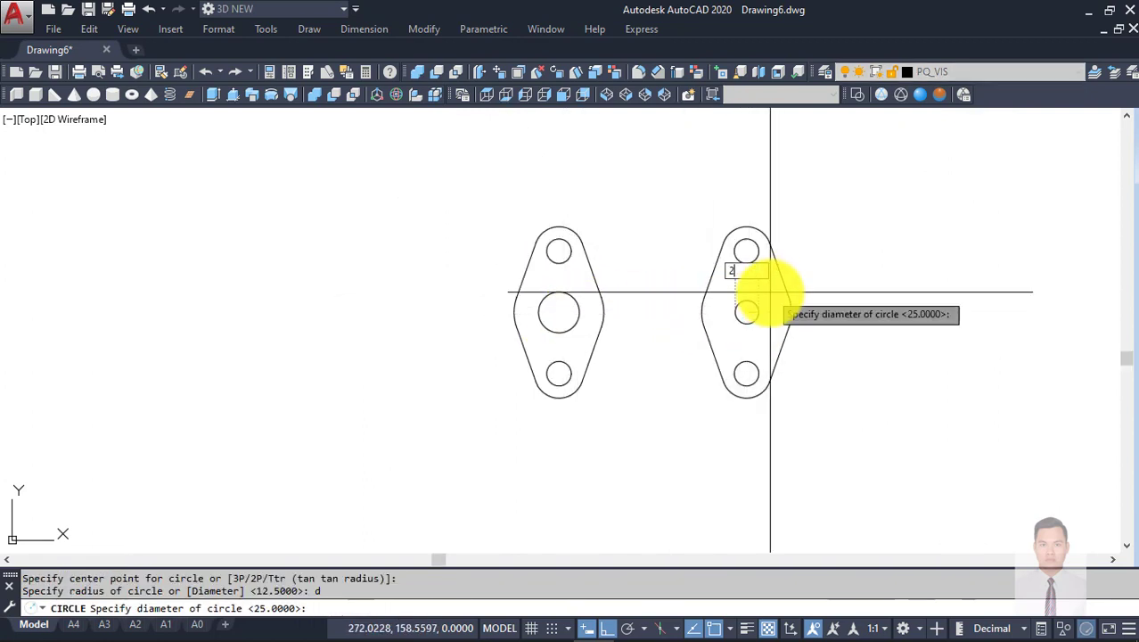
{"action": "type", "text": "5"}
{"action": "key", "text": "Return"}
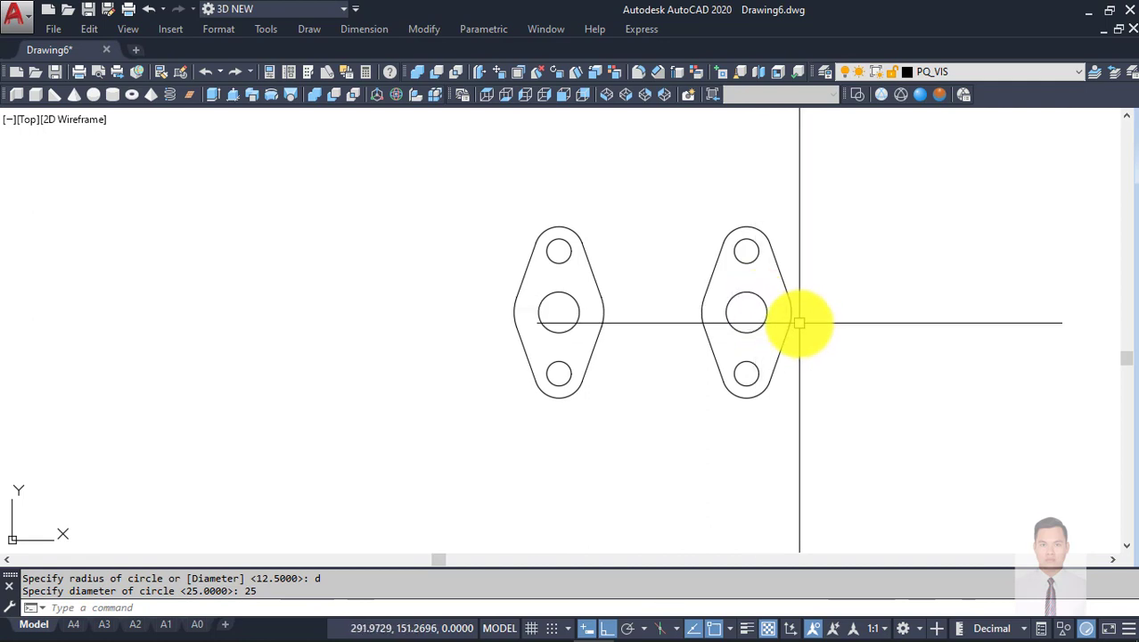
{"action": "middle_click_drag", "start_coordinate": [677, 357], "coordinate": [741, 242], "text": "shift"}
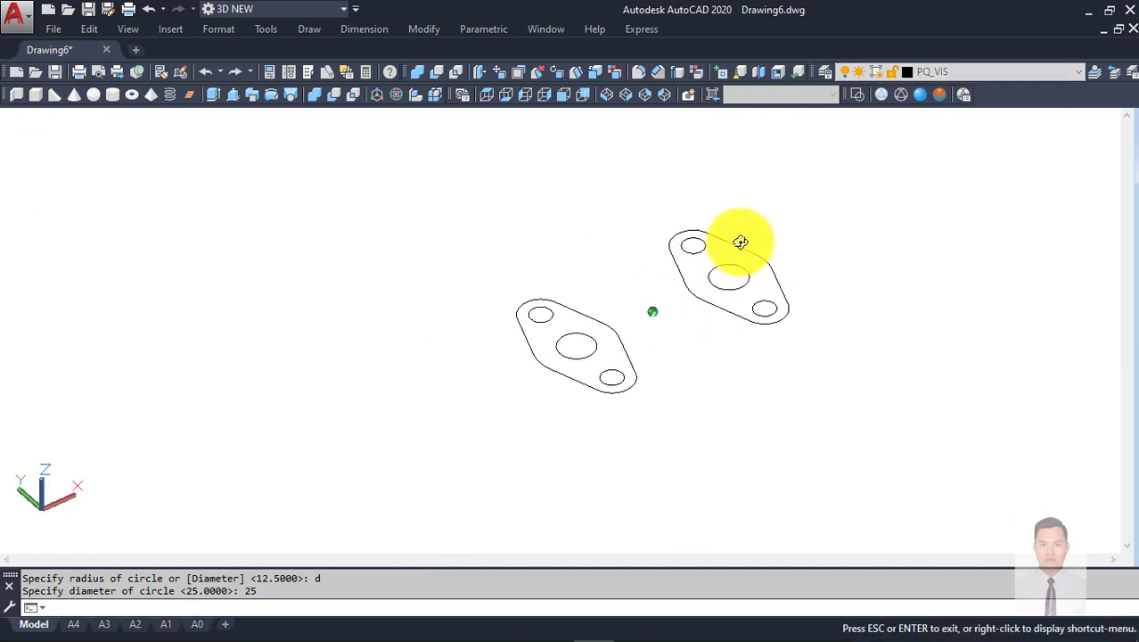
Step: Extrude all eight profiles of both flanges to a height of 15
{"action": "type", "text": "ext"}
{"action": "key", "text": "Return"}
{"action": "left_click", "coordinate": [460, 270]}
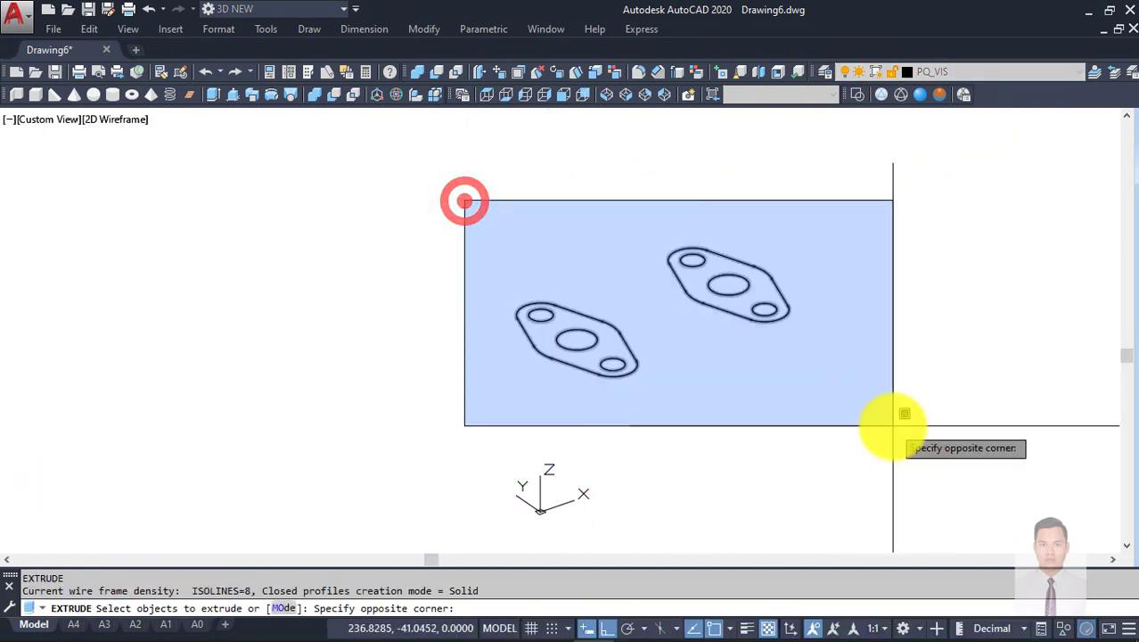
{"action": "left_click", "coordinate": [893, 426]}
{"action": "key", "text": "Return"}
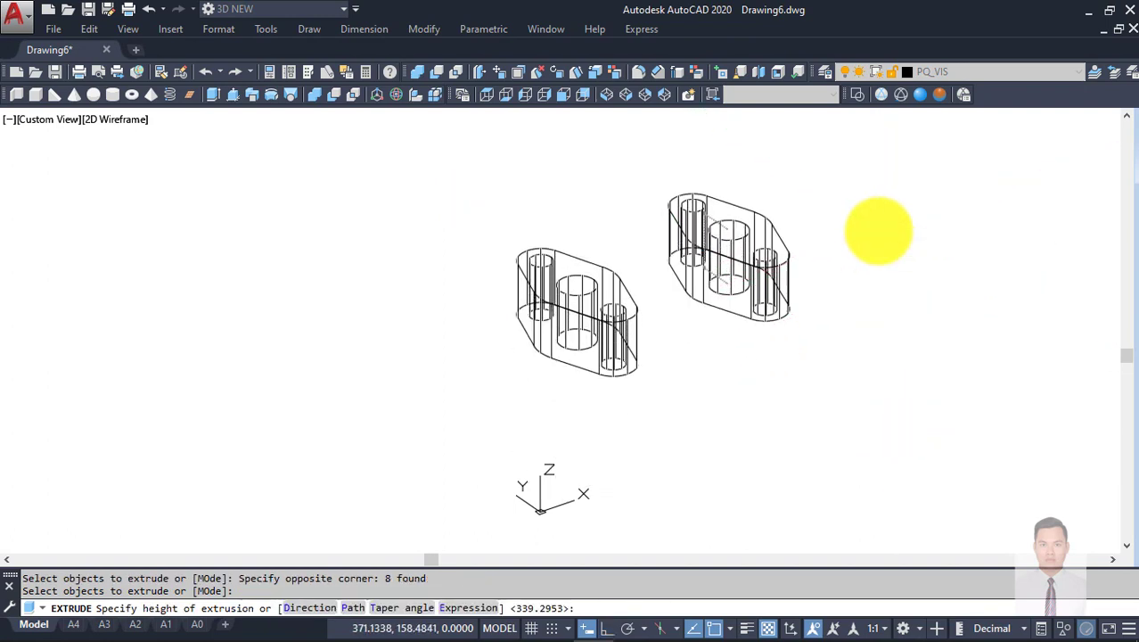
{"action": "type", "text": "15"}
{"action": "key", "text": "Return"}
{"action": "middle_click_drag", "start_coordinate": [826, 241], "coordinate": [830, 323]}
Step: Subtract the hole cylinders from both base solids
{"action": "type", "text": "su"}
{"action": "key", "text": "Return"}
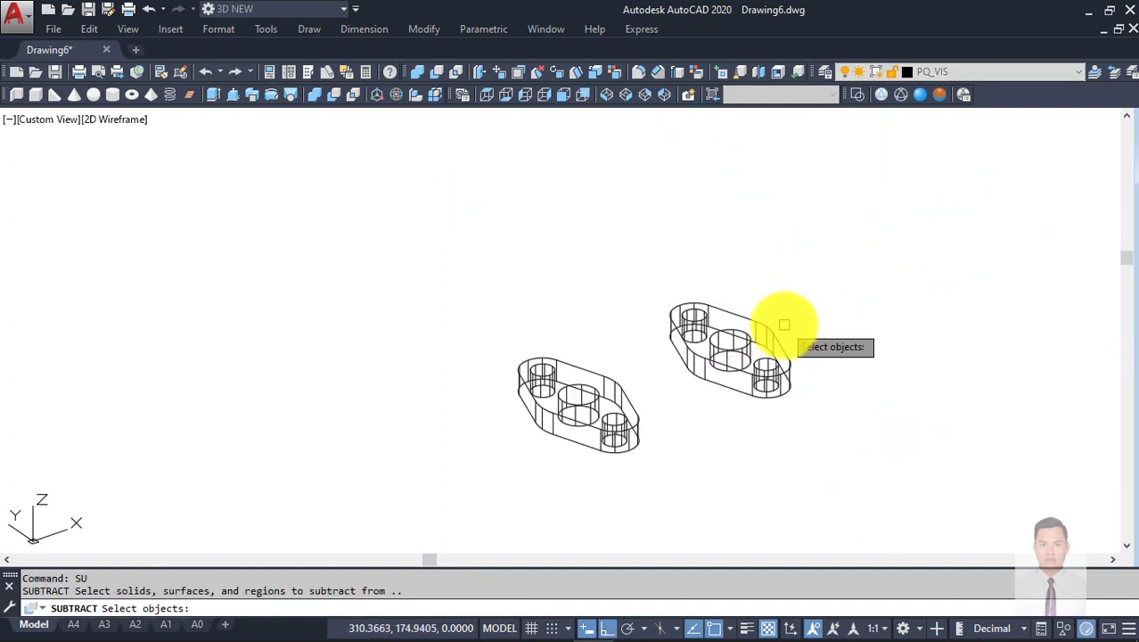
{"action": "left_click", "coordinate": [770, 330]}
{"action": "key", "text": "Return"}
{"action": "key", "text": "Return"}
{"action": "key", "text": "Return"}
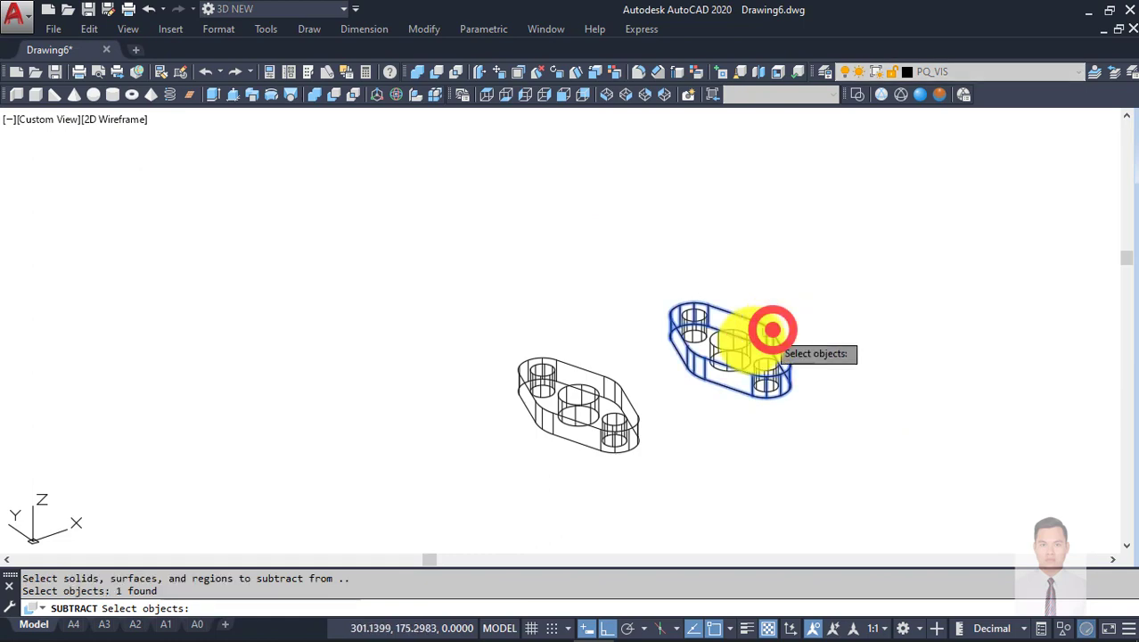
{"action": "left_click", "coordinate": [636, 406]}
{"action": "key", "text": "Return"}
{"action": "left_click", "coordinate": [838, 463]}
{"action": "left_click", "coordinate": [450, 218]}
{"action": "key", "text": "Return"}
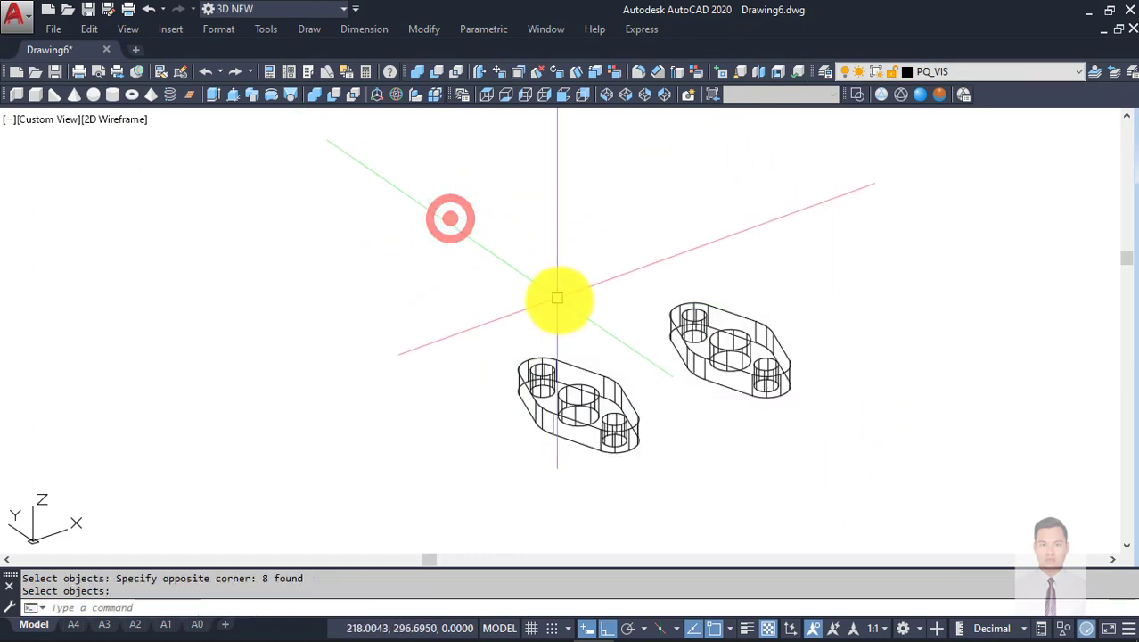
Step: Orbit around the two finished solids to inspect the holes cut through them
{"action": "mouse_move", "coordinate": [592, 310]}
{"action": "middle_mouse_down", "text": "shift"}
{"action": "mouse_move", "coordinate": [655, 354]}
{"action": "mouse_move", "coordinate": [673, 399]}
{"action": "mouse_move", "coordinate": [709, 305]}
{"action": "middle_mouse_up", "text": "shift"}
{"action": "scroll", "coordinate": [658, 378], "scroll_direction": "up", "scroll_amount": 2}
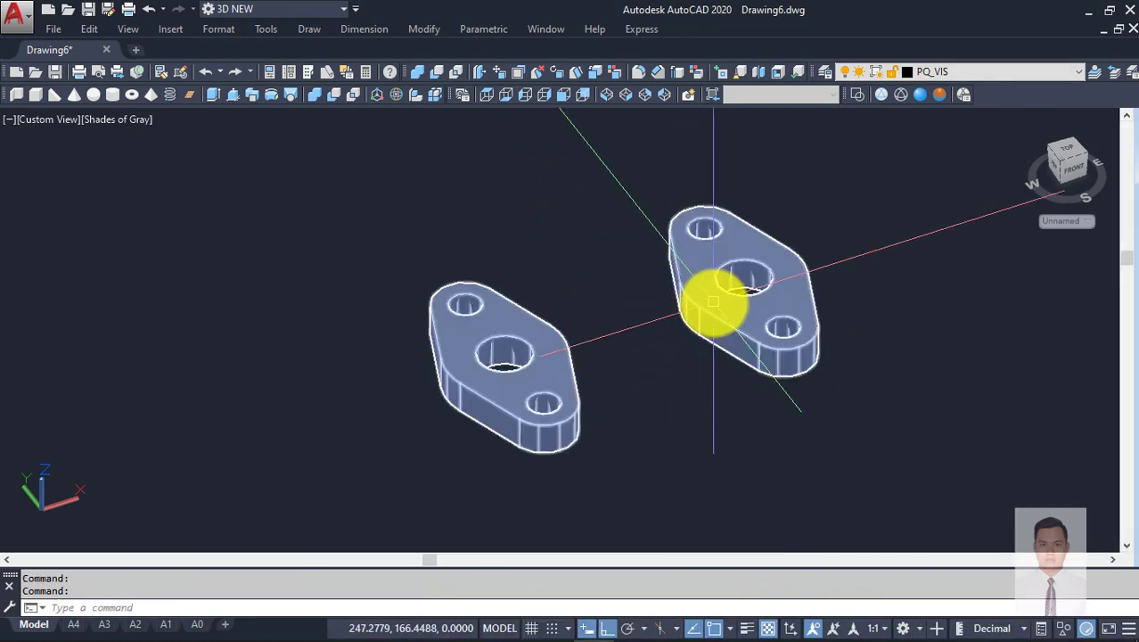
{"action": "left_click", "coordinate": [712, 301]}
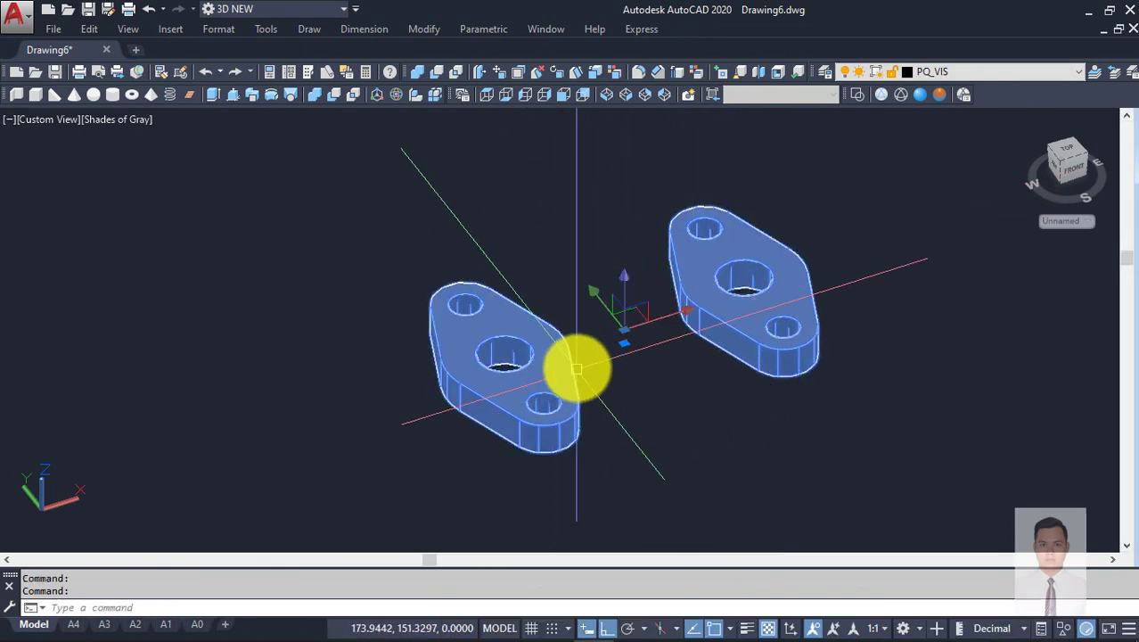
{"action": "key", "text": "Escape"}
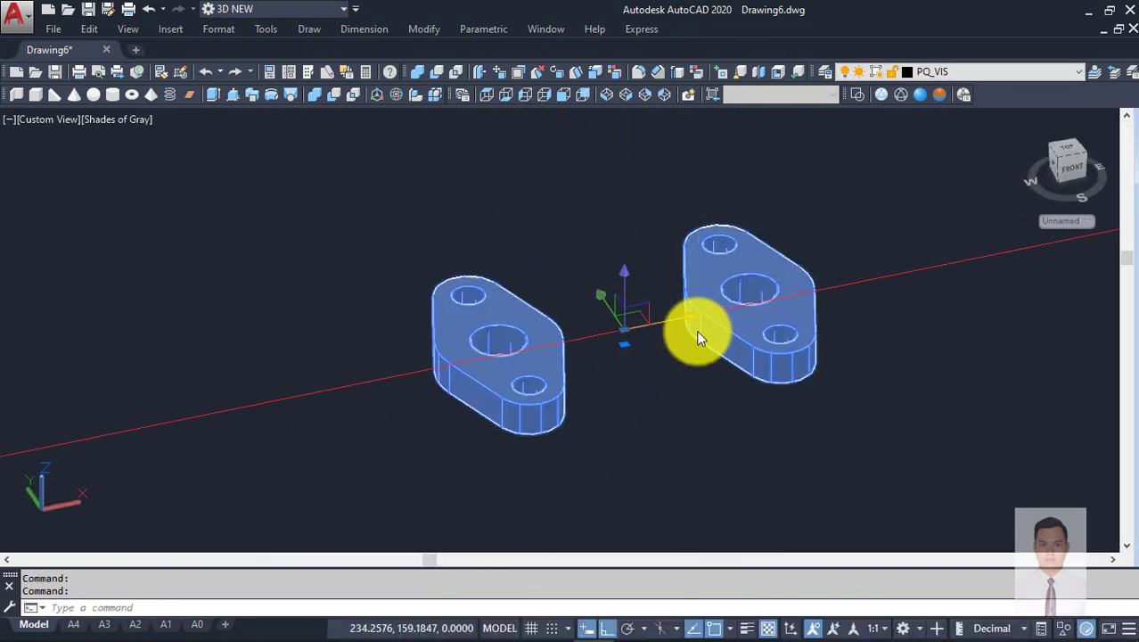
{"action": "middle_click_drag", "start_coordinate": [739, 326], "coordinate": [692, 301], "text": "shift"}
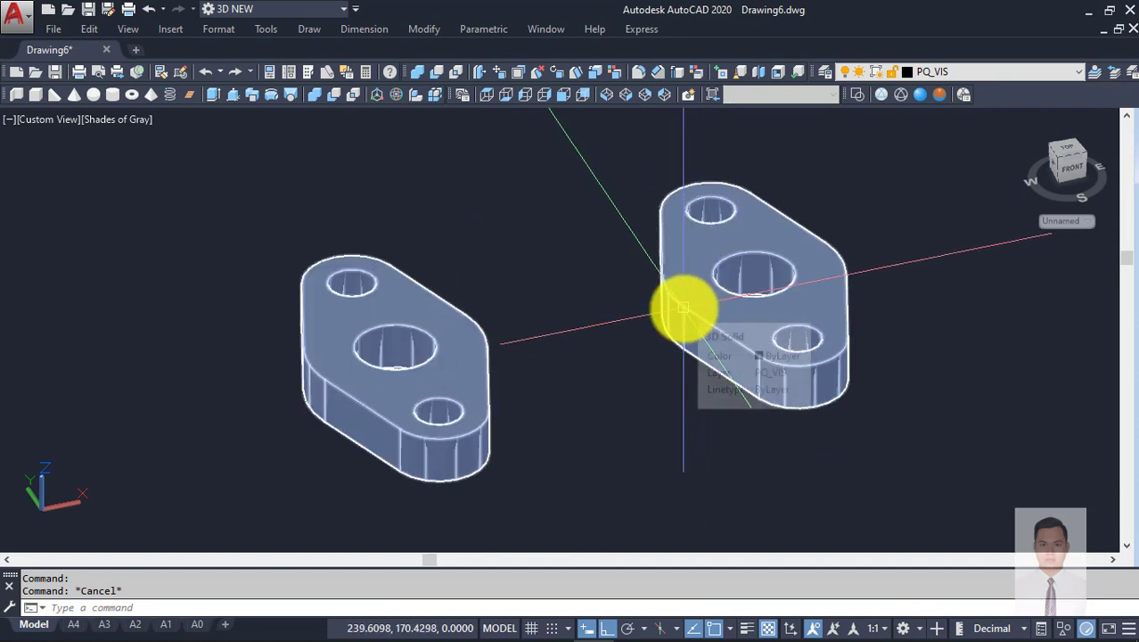
{"action": "left_click", "coordinate": [682, 308]}
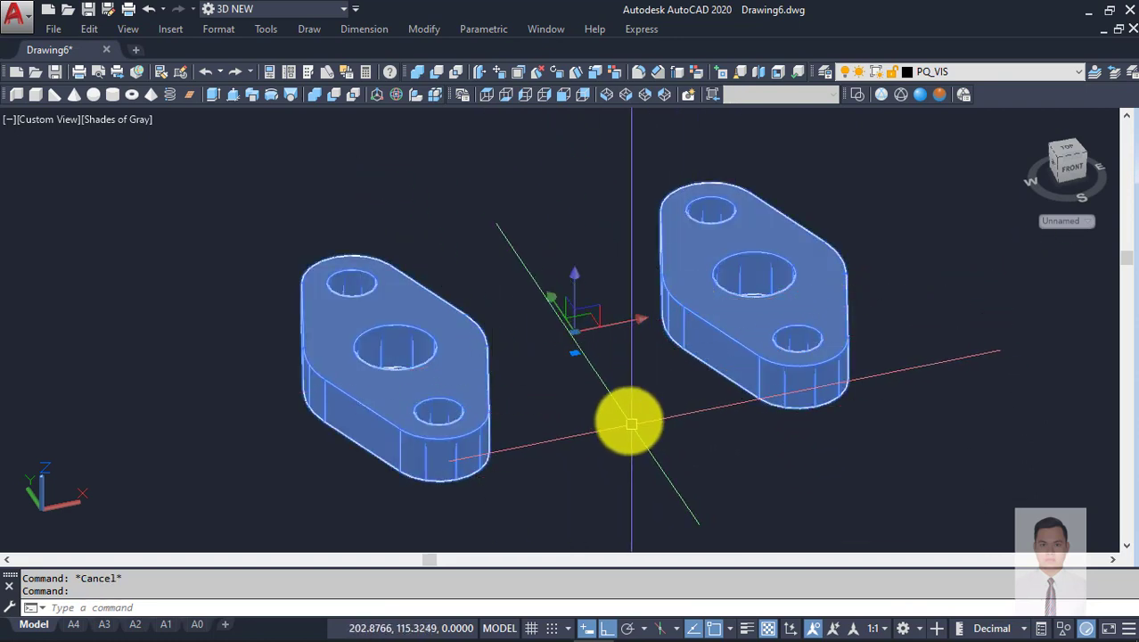
{"action": "mouse_move", "coordinate": [630, 414]}
{"action": "middle_mouse_down", "text": "shift"}
{"action": "mouse_move", "coordinate": [629, 424]}
{"action": "mouse_move", "coordinate": [641, 399]}
{"action": "mouse_move", "coordinate": [650, 409]}
{"action": "mouse_move", "coordinate": [644, 348]}
{"action": "middle_mouse_up", "text": "shift"}
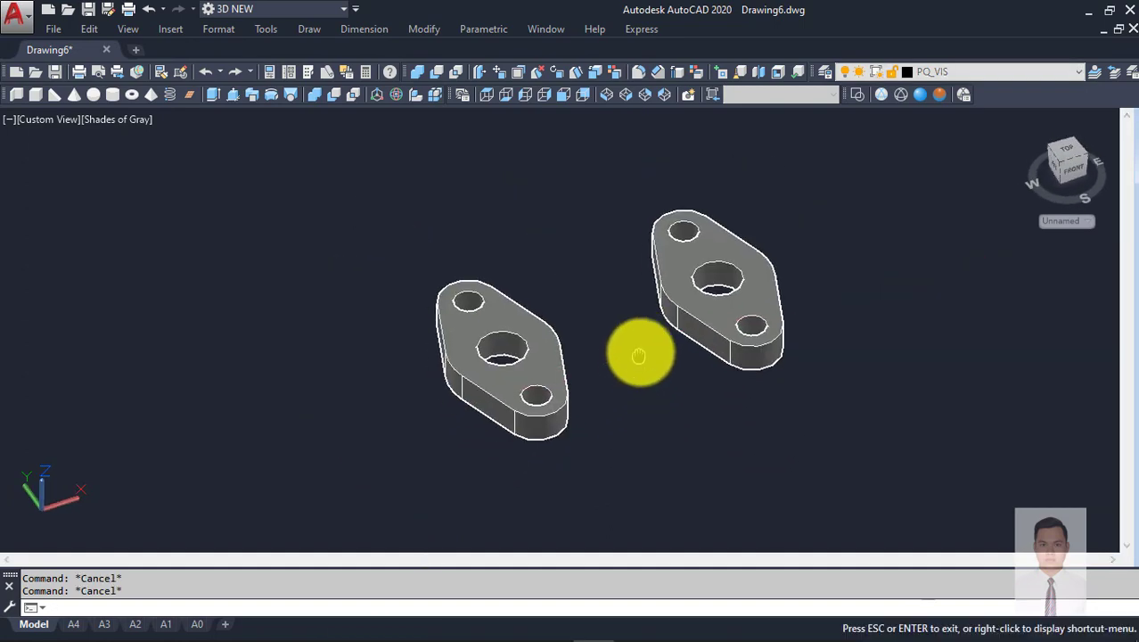
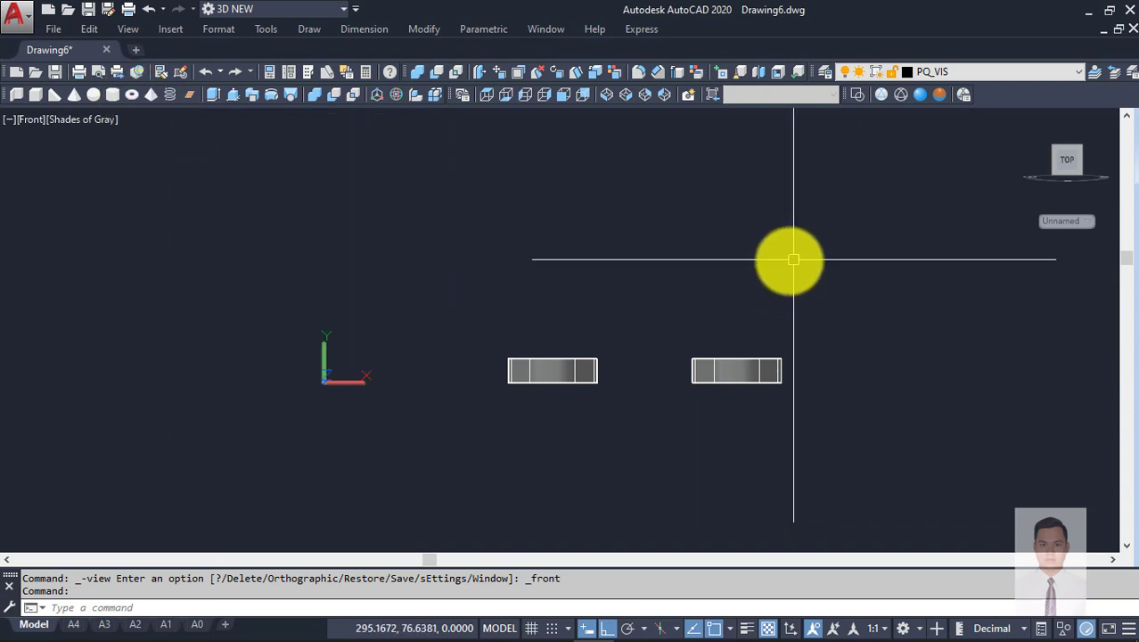
Step: Create a torus above the flange blocks with radius 57.5 and tube radius 22.5
{"action": "type", "text": "or"}
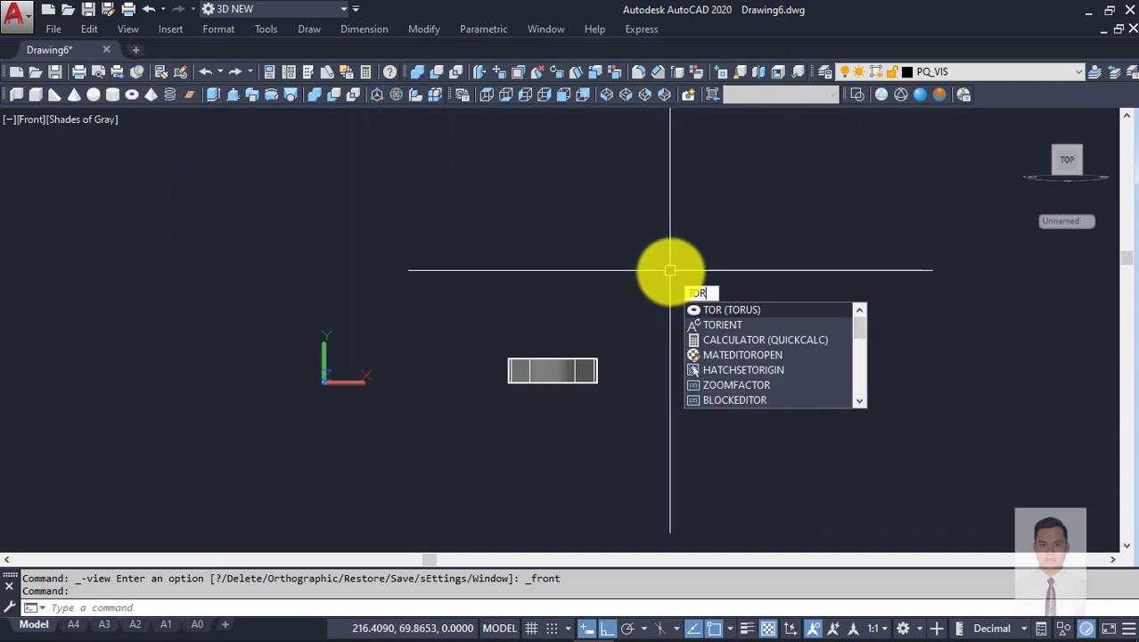
{"action": "key", "text": "Return"}
{"action": "scroll", "coordinate": [755, 276], "scroll_direction": "down", "scroll_amount": 3}
{"action": "middle_click_drag", "start_coordinate": [756, 276], "coordinate": [636, 308]}
{"action": "left_click", "coordinate": [691, 291]}
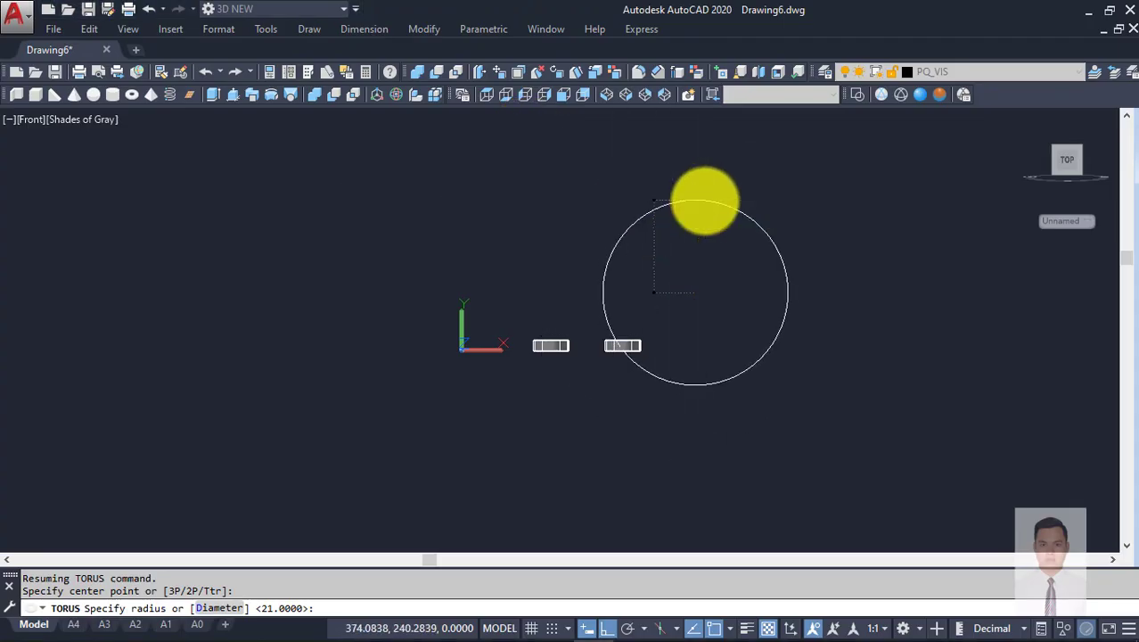
{"action": "type", "text": "57.5"}
{"action": "key", "text": "Return"}
{"action": "scroll", "coordinate": [694, 263], "scroll_direction": "up", "scroll_amount": 2}
{"action": "scroll", "coordinate": [699, 260], "scroll_direction": "up", "scroll_amount": 2}
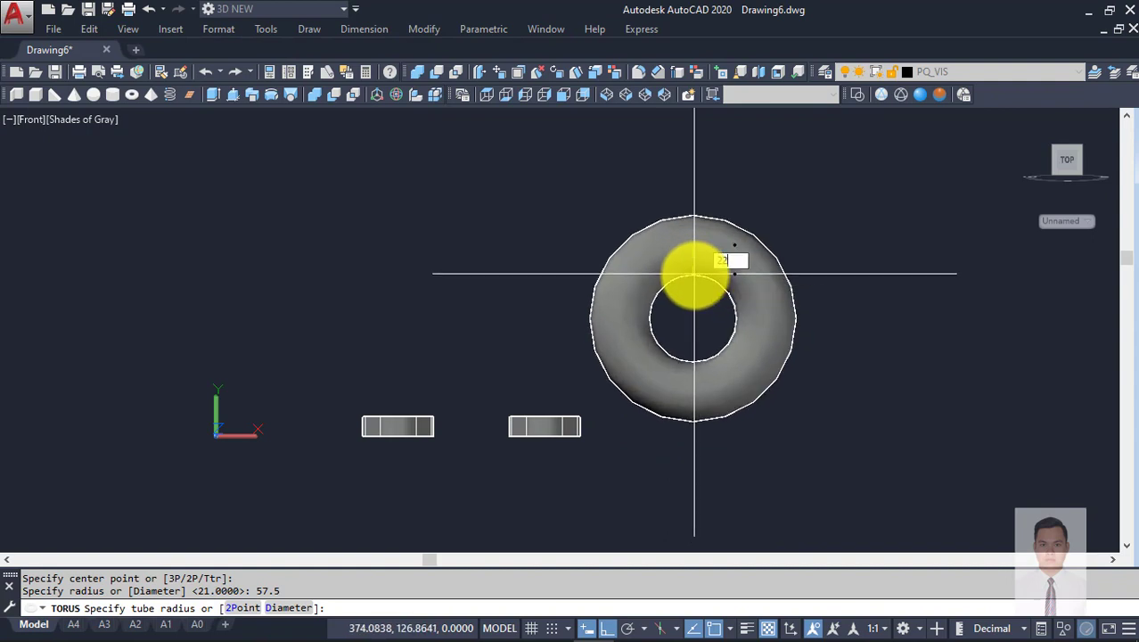
{"action": "key", "text": "Return"}
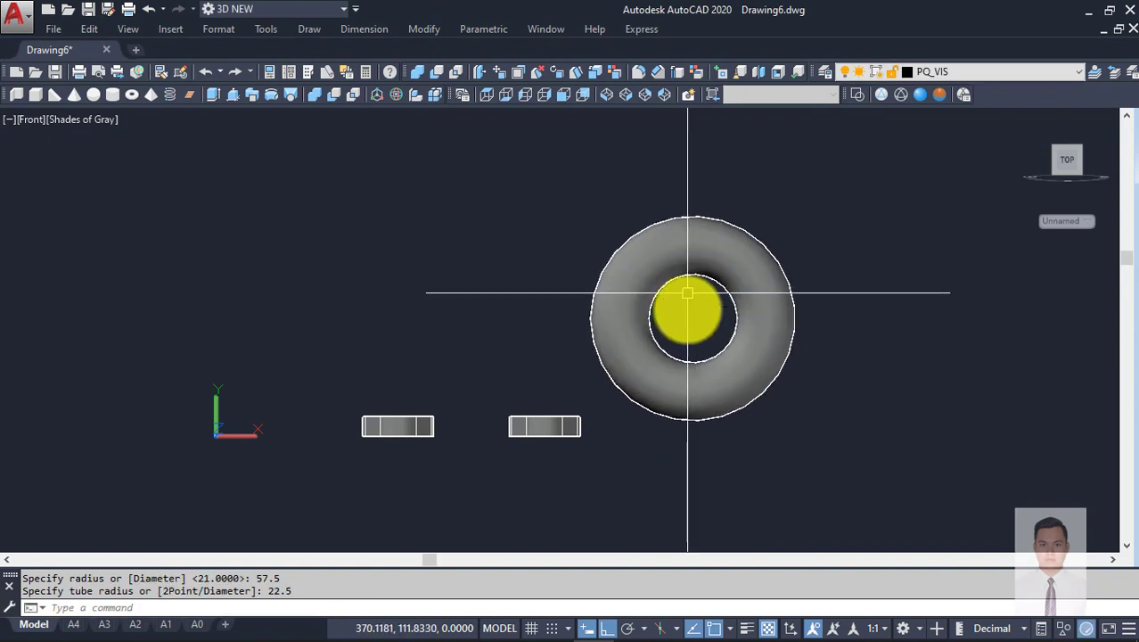
{"action": "scroll", "coordinate": [690, 318], "scroll_direction": "up", "scroll_amount": 2}
{"action": "scroll", "coordinate": [719, 287], "scroll_direction": "down", "scroll_amount": 3}
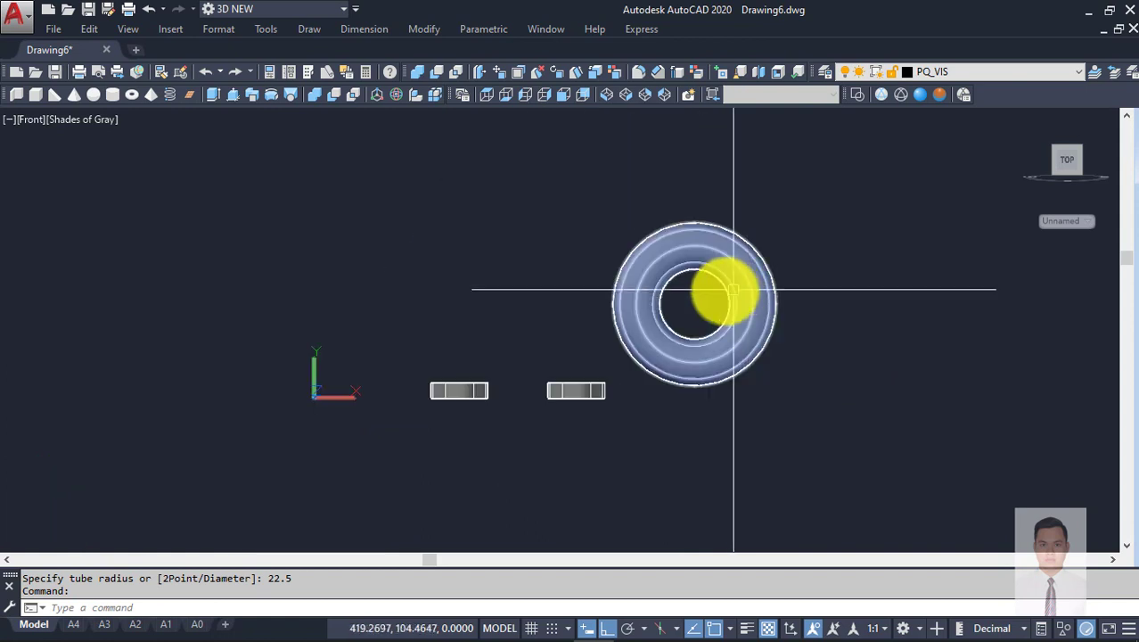
{"action": "scroll", "coordinate": [736, 298], "scroll_direction": "down", "scroll_amount": 1}
{"action": "scroll", "coordinate": [697, 258], "scroll_direction": "up", "scroll_amount": 2}
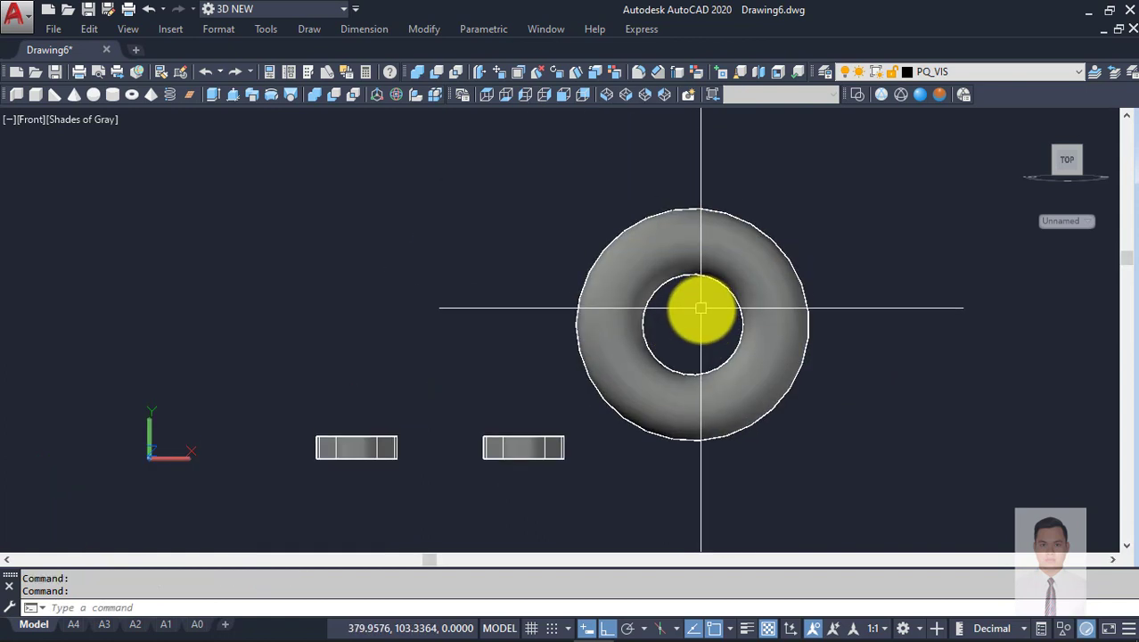
{"action": "scroll", "coordinate": [691, 325], "scroll_direction": "up", "scroll_amount": 2}
{"action": "type", "text": "SL"}
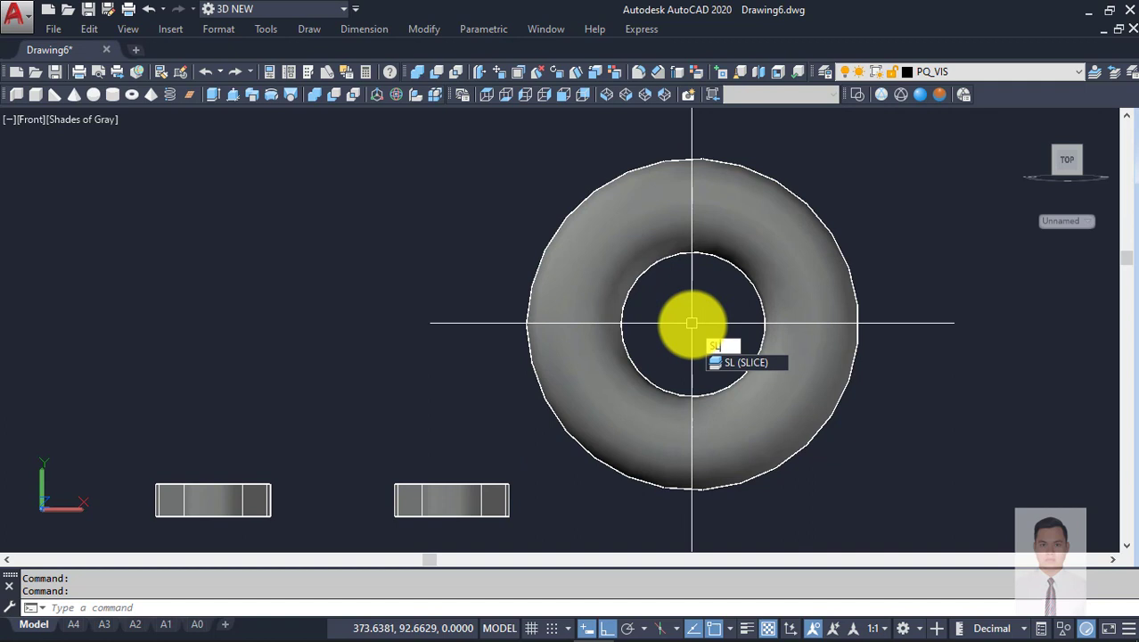
Step: Slice the torus horizontally through its centre and erase the lower half
{"action": "key", "text": "Return"}
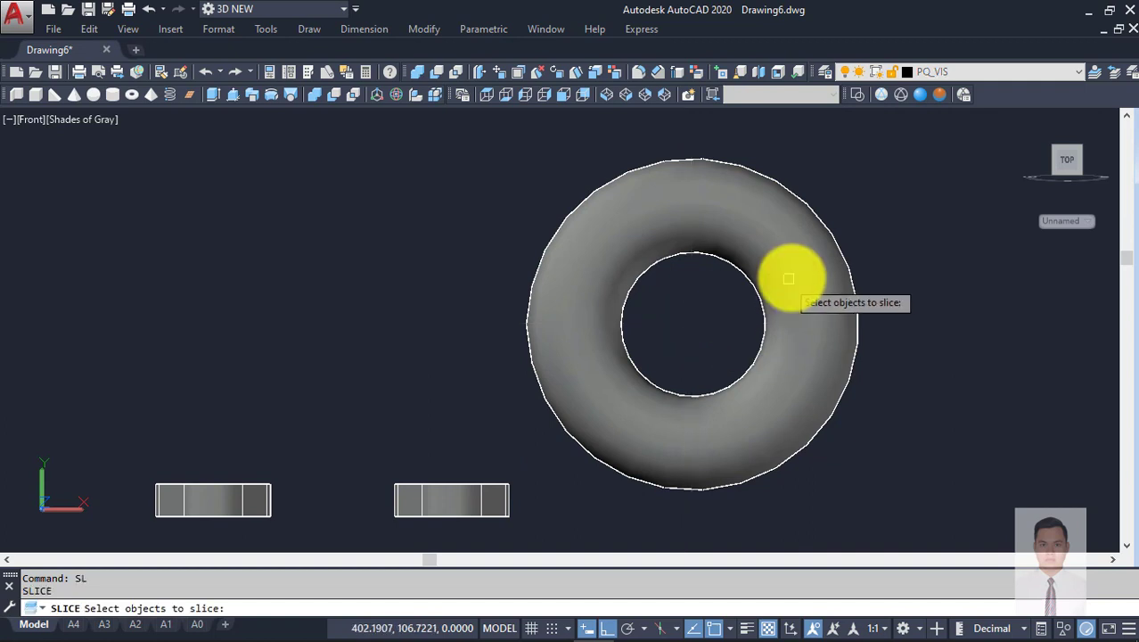
{"action": "left_click", "coordinate": [789, 280]}
{"action": "key", "text": "Return"}
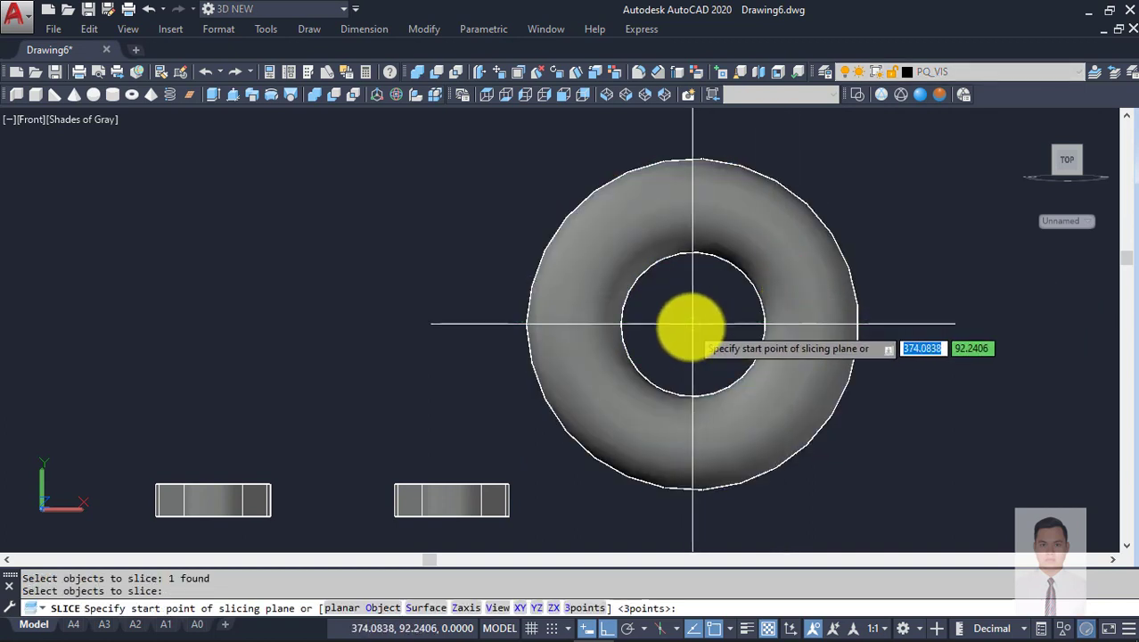
{"action": "left_click", "coordinate": [693, 325]}
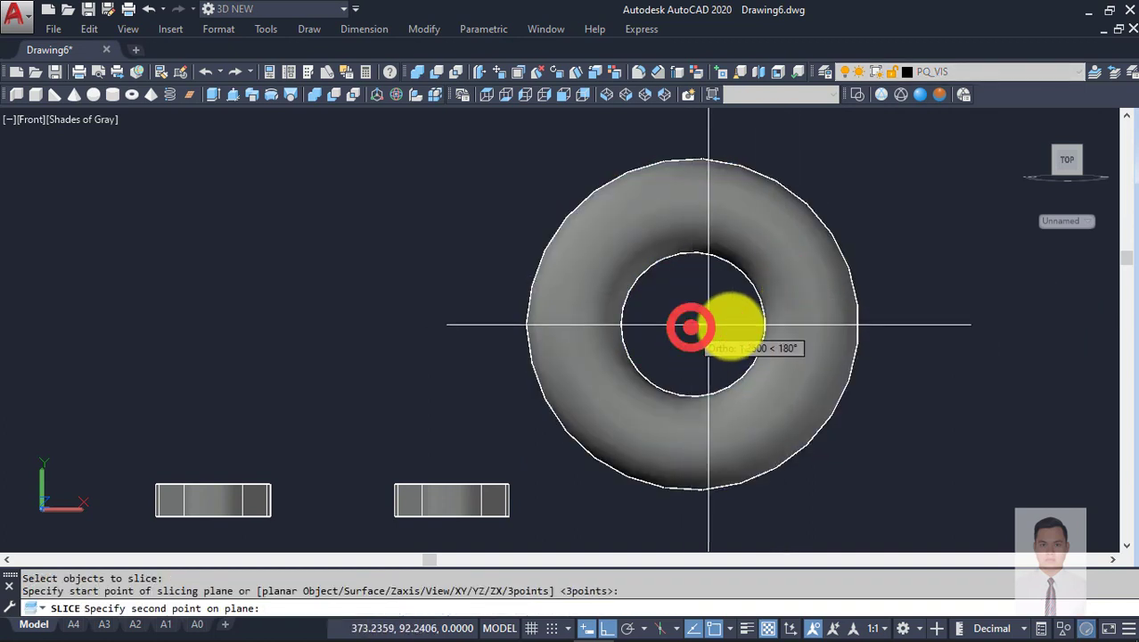
{"action": "left_click", "coordinate": [952, 295]}
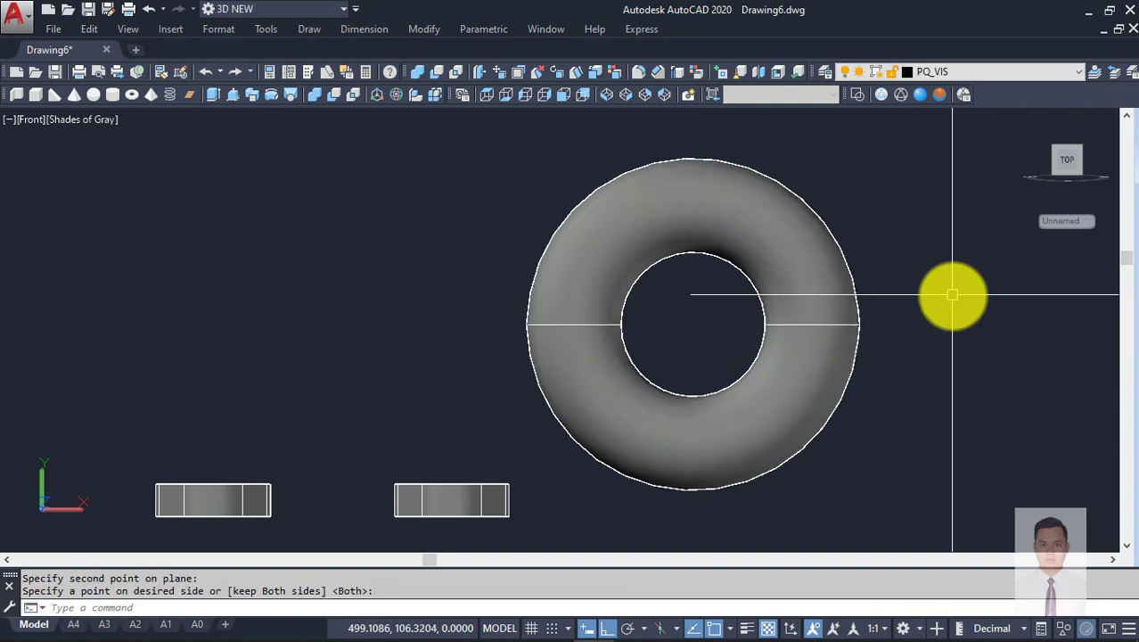
{"action": "left_click", "coordinate": [804, 382]}
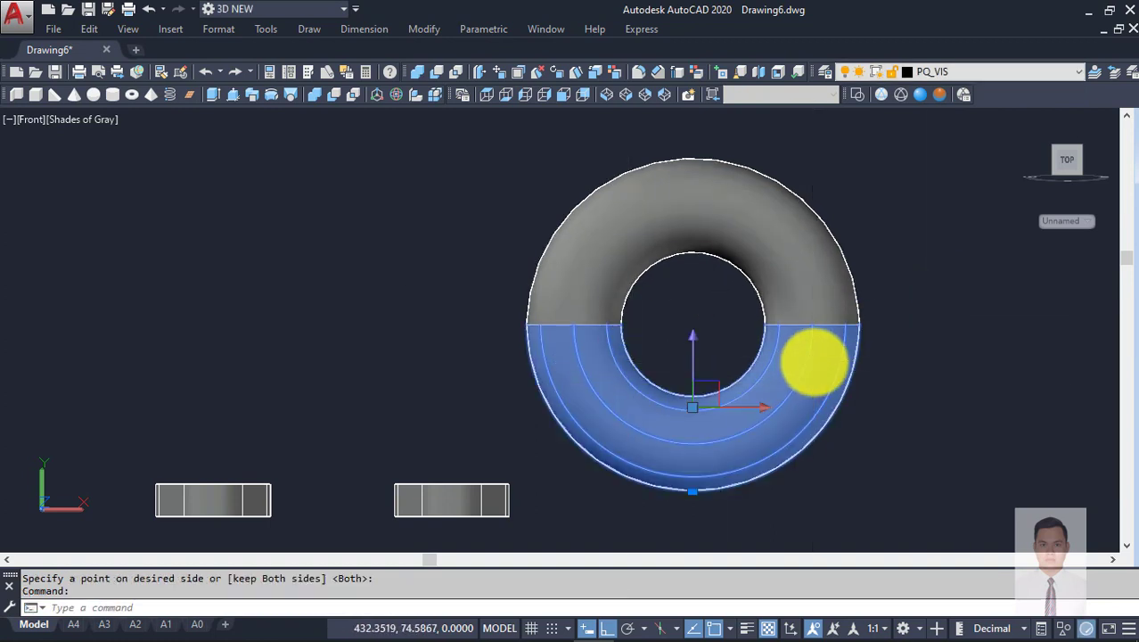
{"action": "type", "text": "e"}
{"action": "key", "text": "Return"}
Step: Switch to wireframe and try moving the half-torus, undoing the misplaced move
{"action": "scroll", "coordinate": [813, 358], "scroll_direction": "down", "scroll_amount": 3}
{"action": "mouse_move", "coordinate": [813, 357]}
{"action": "middle_mouse_down", "text": "shift"}
{"action": "mouse_move", "coordinate": [780, 400]}
{"action": "mouse_move", "coordinate": [802, 432]}
{"action": "mouse_move", "coordinate": [768, 374]}
{"action": "middle_mouse_up", "text": "shift"}
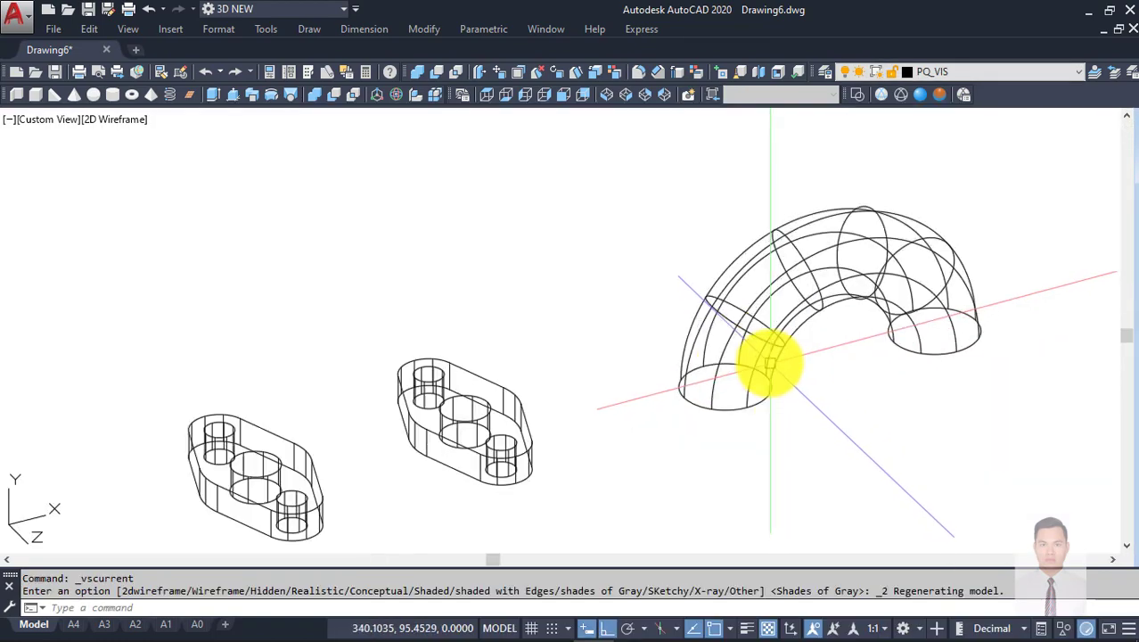
{"action": "left_click", "coordinate": [766, 364]}
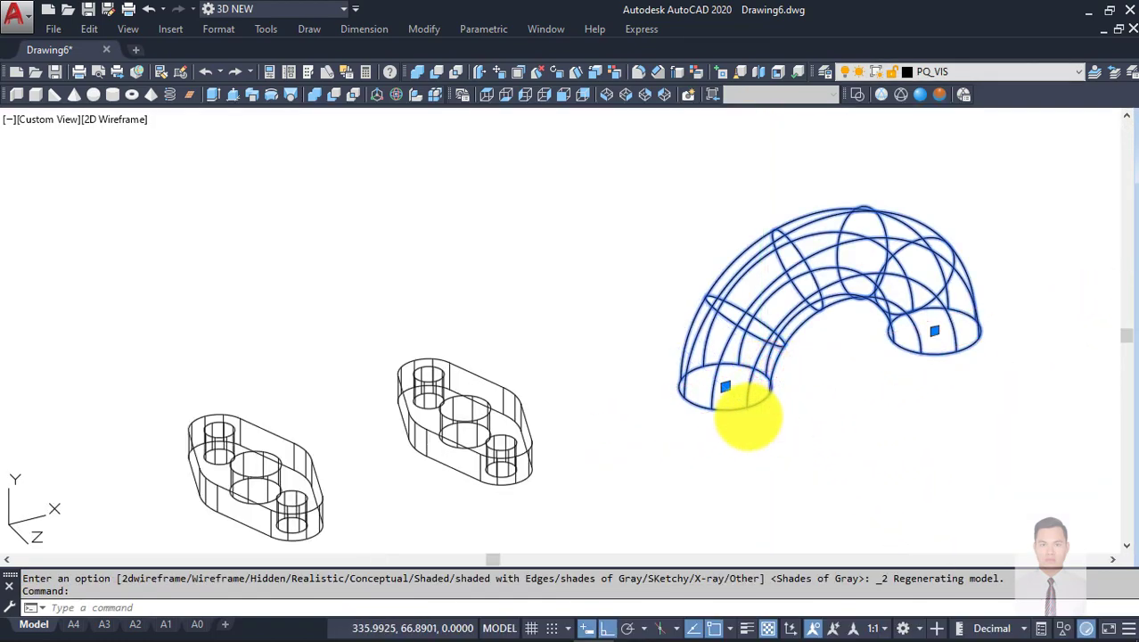
{"action": "type", "text": "m"}
{"action": "key", "text": "Return"}
{"action": "left_click", "coordinate": [725, 387]}
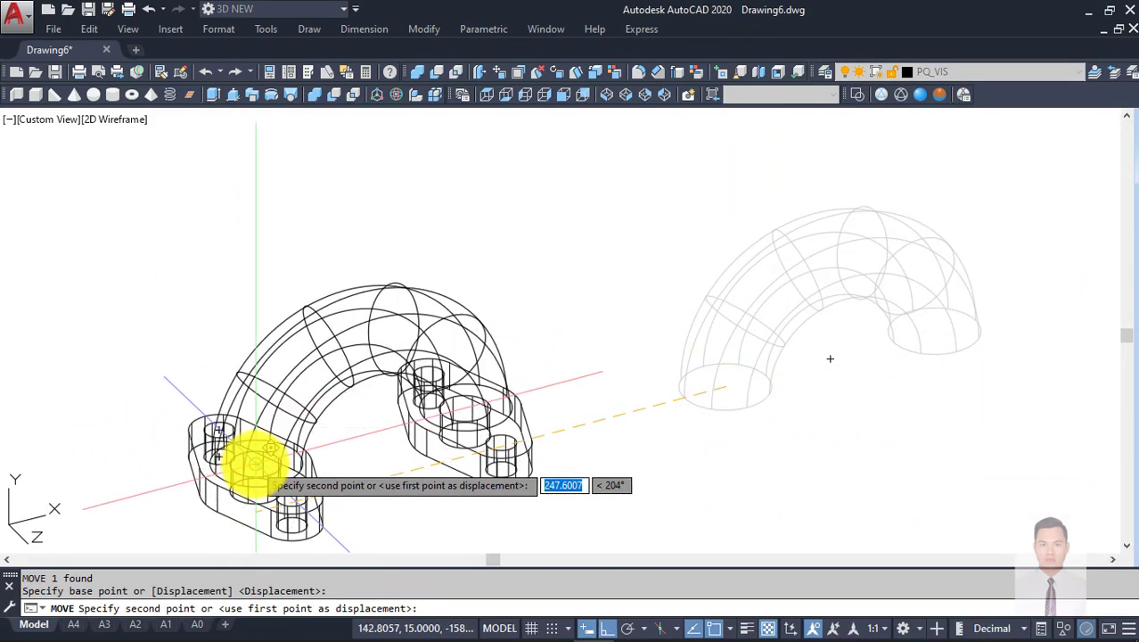
{"action": "left_click", "coordinate": [256, 460]}
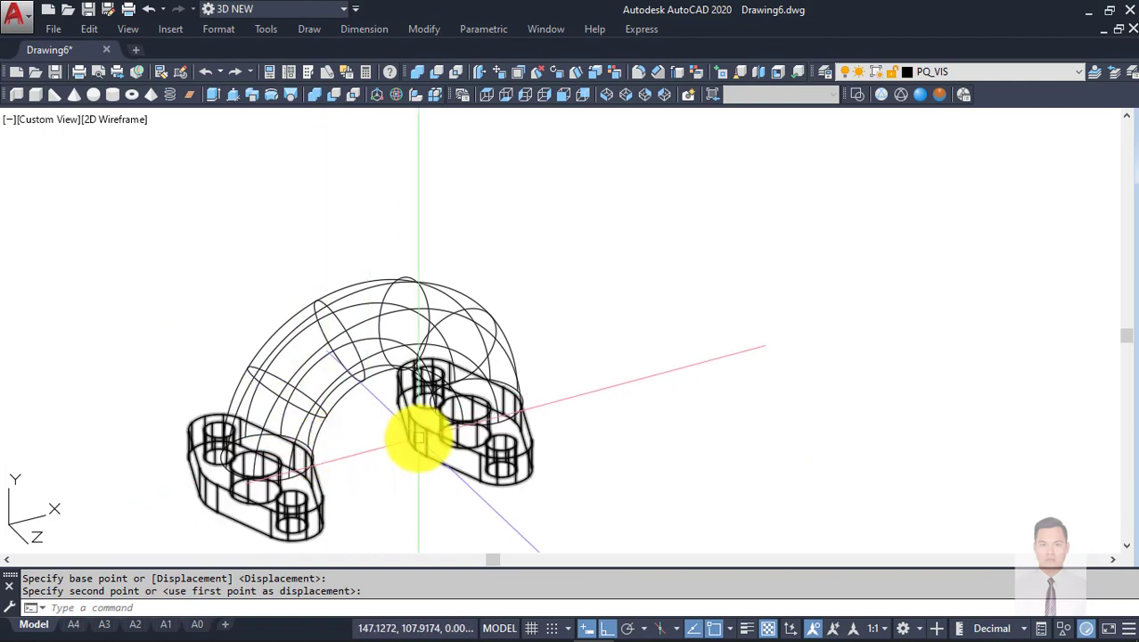
{"action": "type", "text": "u"}
{"action": "key", "text": "Return"}
Step: Move the half-torus so its end centre lands on the flange hole centre
{"action": "left_click", "coordinate": [693, 401]}
{"action": "type", "text": "m"}
{"action": "key", "text": "Return"}
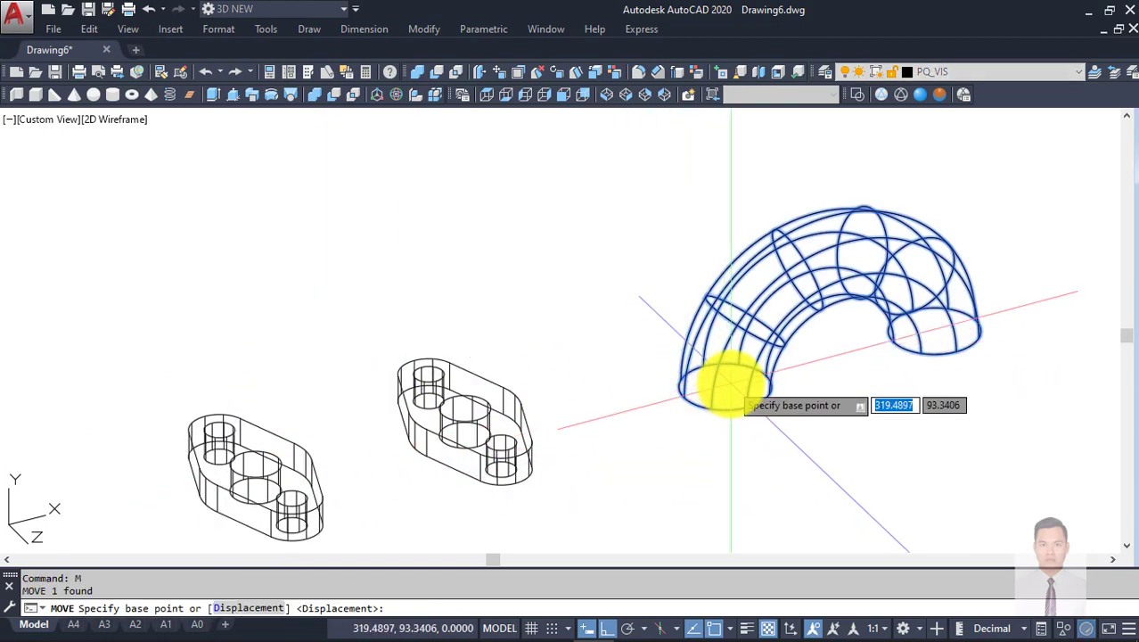
{"action": "left_click", "coordinate": [722, 385]}
{"action": "scroll", "coordinate": [369, 396], "scroll_direction": "up", "scroll_amount": 5}
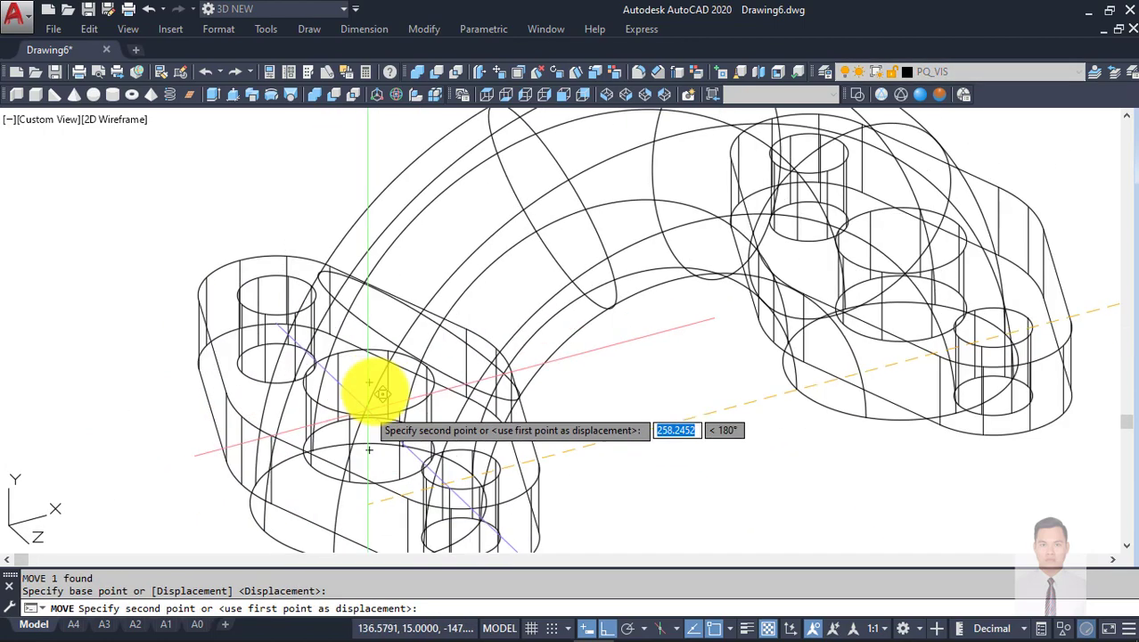
{"action": "scroll", "coordinate": [365, 376], "scroll_direction": "down", "scroll_amount": 2}
{"action": "left_click", "coordinate": [363, 371]}
{"action": "scroll", "coordinate": [363, 371], "scroll_direction": "down", "scroll_amount": 2}
{"action": "scroll", "coordinate": [617, 395], "scroll_direction": "down", "scroll_amount": 4}
{"action": "mouse_move", "coordinate": [618, 395]}
{"action": "middle_mouse_down", "text": "shift"}
{"action": "mouse_move", "coordinate": [579, 376]}
{"action": "mouse_move", "coordinate": [692, 339]}
{"action": "middle_mouse_up", "text": "shift"}
Step: Restore shaded gray display and check the elbow's Ø25 and Ø55 dimensions on the reference drawing
{"action": "key", "text": "ctrl+shift+g"}
{"action": "scroll", "coordinate": [616, 307], "scroll_direction": "up", "scroll_amount": 3}
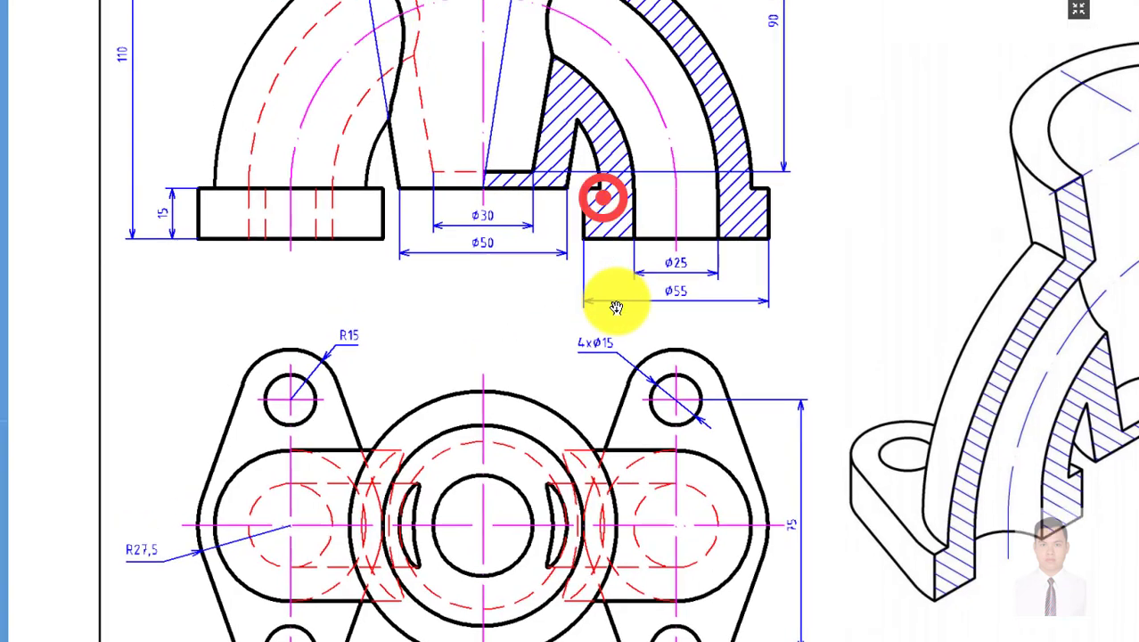
{"action": "scroll", "coordinate": [616, 307], "scroll_direction": "up", "scroll_amount": 2}
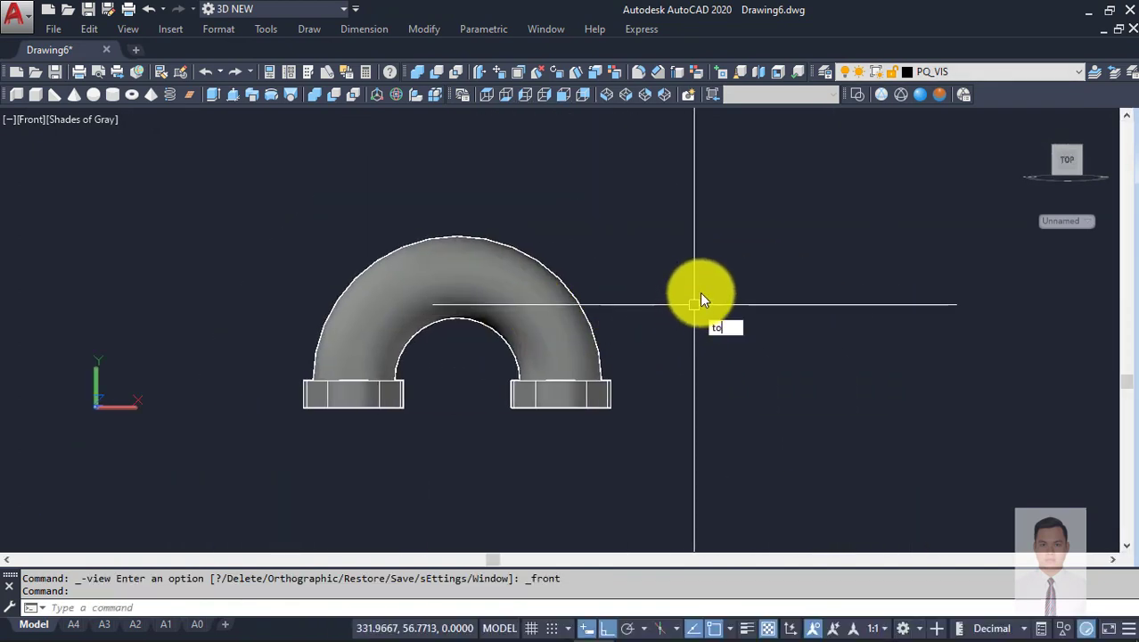
Step: Create a second torus beside the elbow with radius 57.5 and tube diameter 25
{"action": "type", "text": "r"}
{"action": "key", "text": "Return"}
{"action": "left_click", "coordinate": [791, 311]}
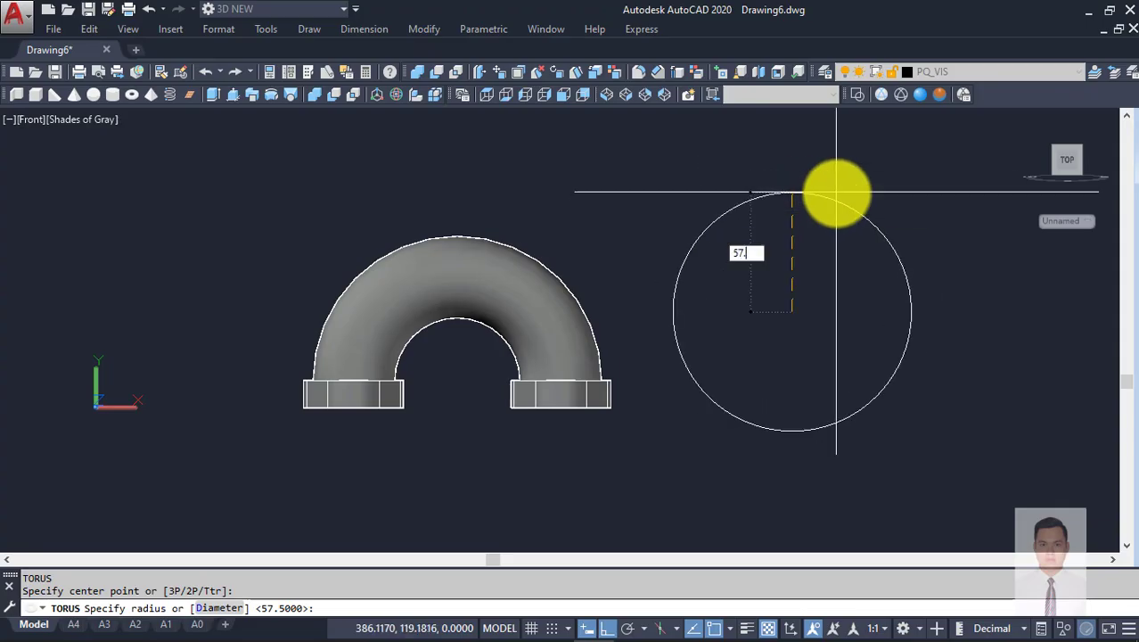
{"action": "key", "text": "Return"}
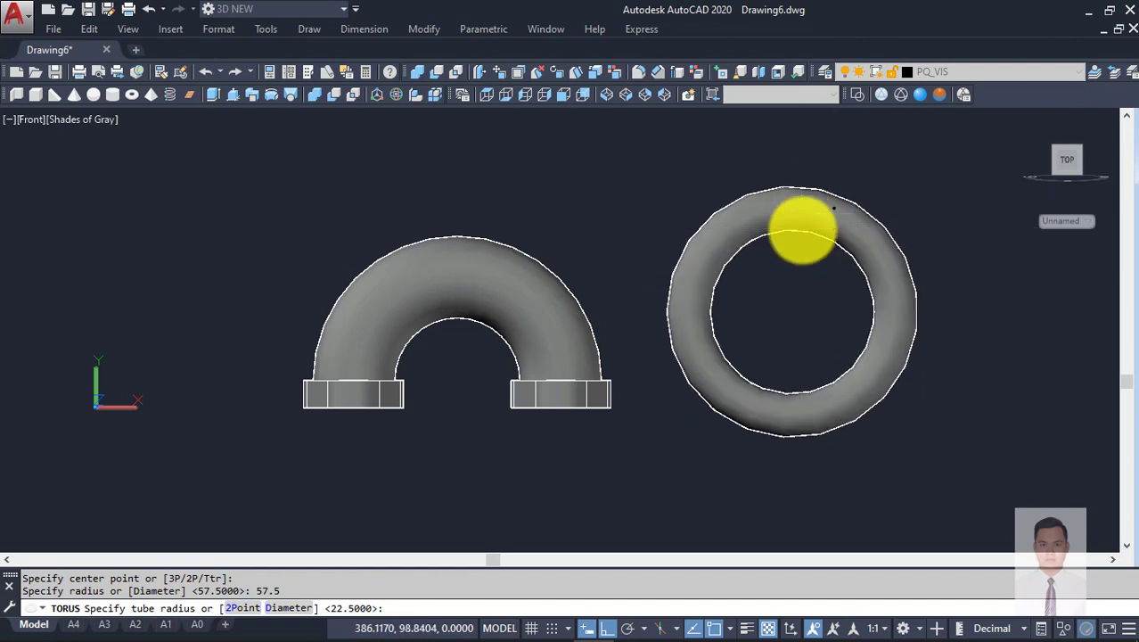
{"action": "type", "text": "d"}
{"action": "key", "text": "Return"}
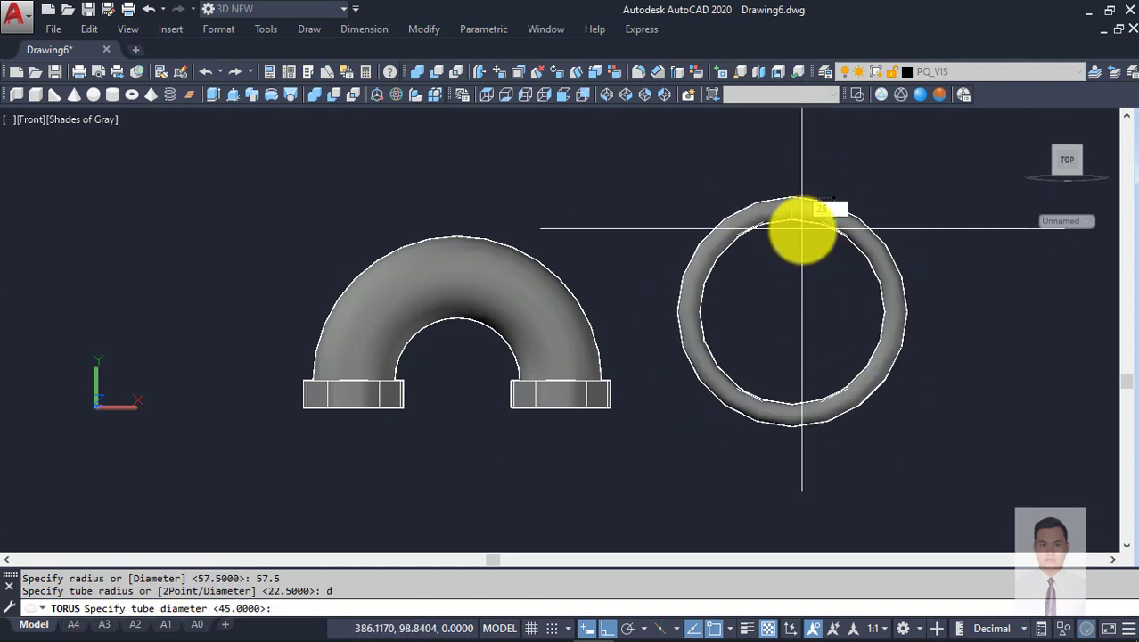
{"action": "key", "text": "Return"}
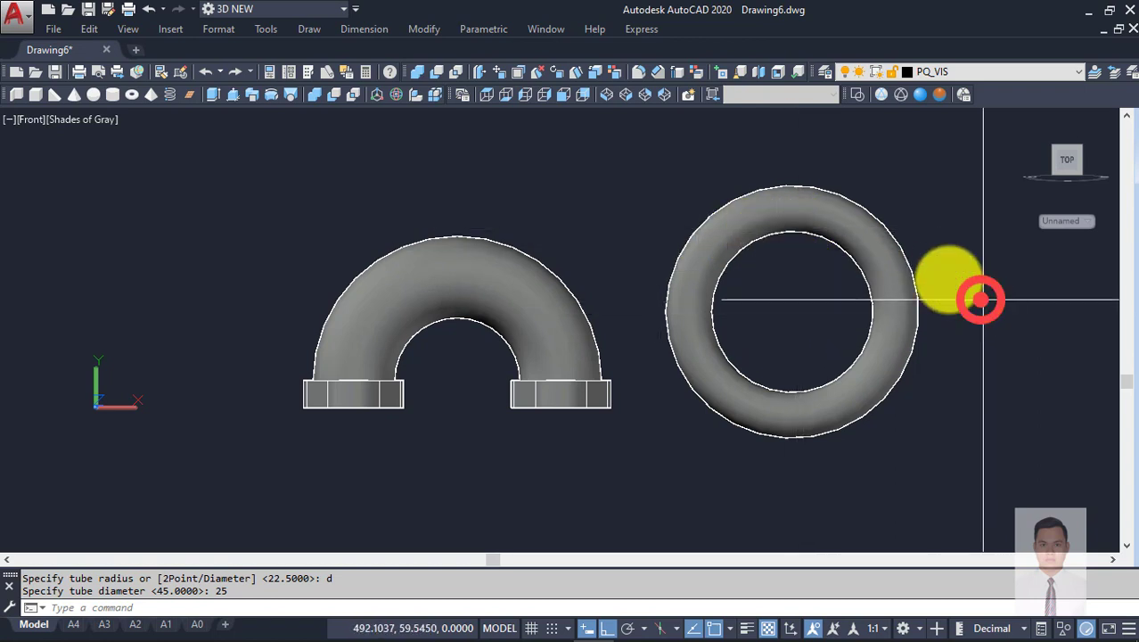
Step: Slice the new torus horizontally through its centre and delete its bottom half
{"action": "left_click", "coordinate": [980, 301]}
{"action": "left_click", "coordinate": [839, 242]}
{"action": "type", "text": "sl"}
{"action": "key", "text": "Return"}
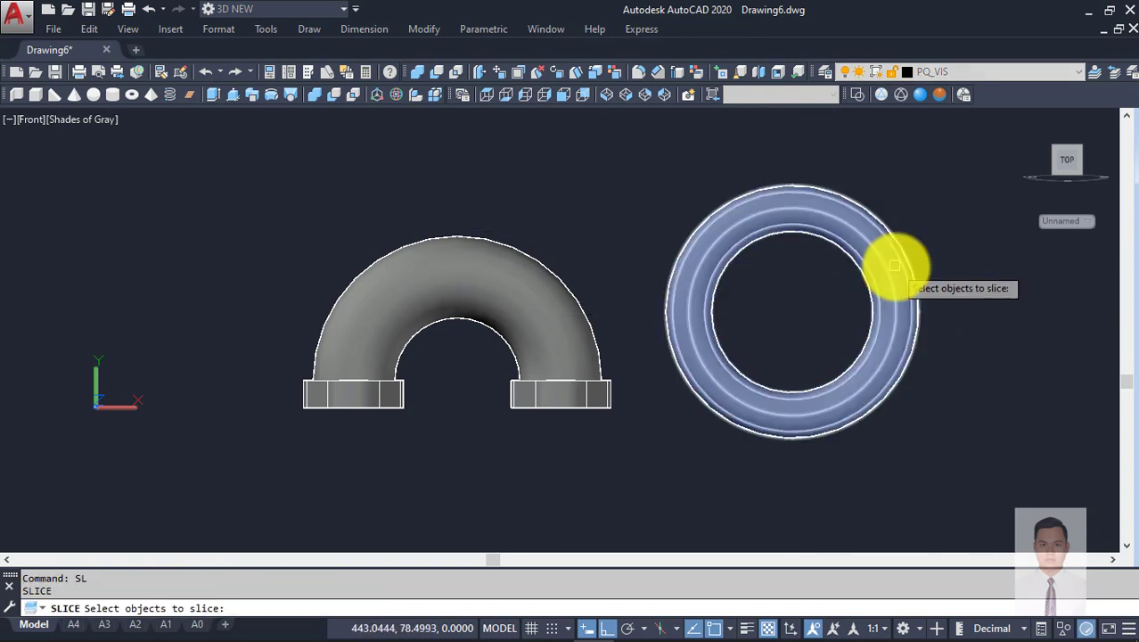
{"action": "left_click", "coordinate": [894, 266]}
{"action": "key", "text": "Return"}
{"action": "left_click", "coordinate": [798, 318]}
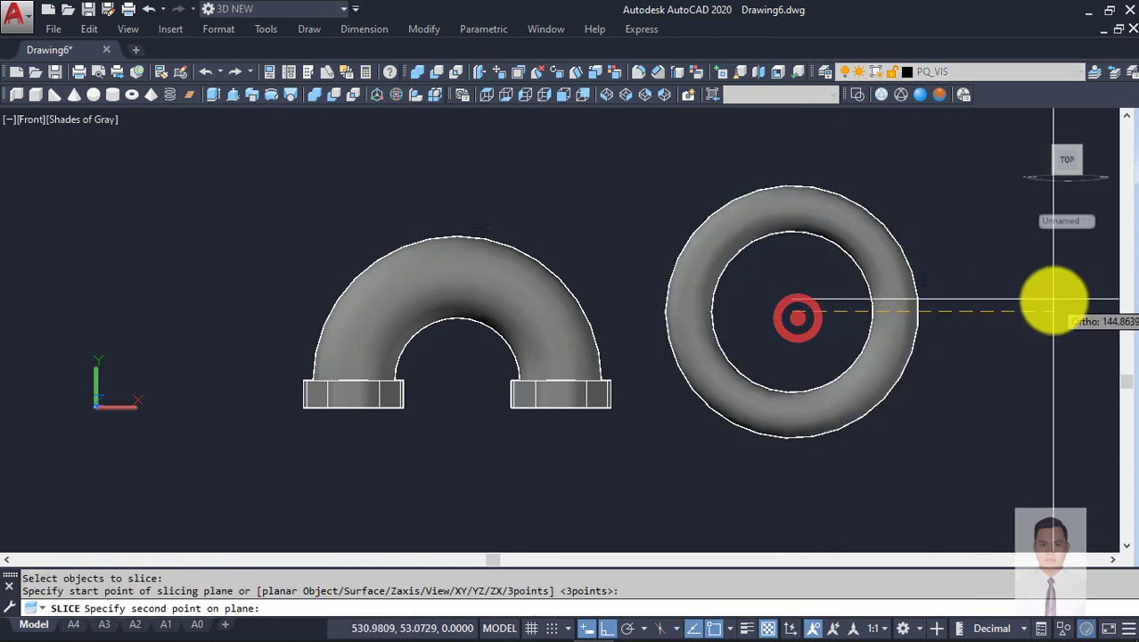
{"action": "left_click", "coordinate": [1025, 298]}
{"action": "key", "text": "Return"}
{"action": "left_click", "coordinate": [903, 350]}
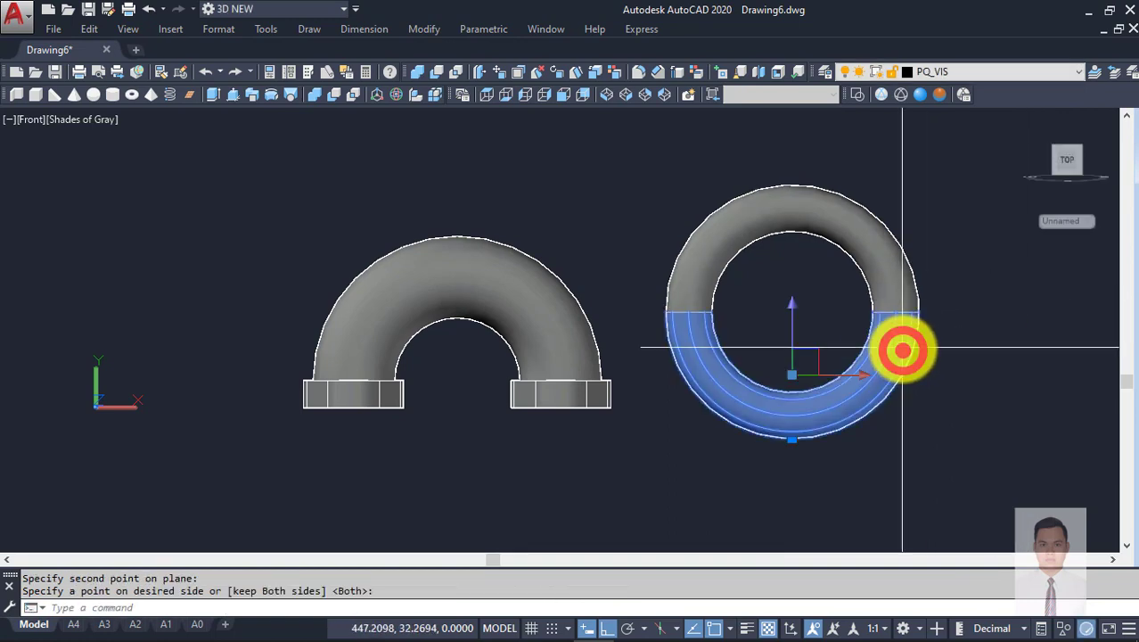
{"action": "key", "text": "Delete"}
{"action": "mouse_move", "coordinate": [808, 369]}
{"action": "middle_mouse_down", "text": "shift"}
{"action": "mouse_move", "coordinate": [838, 376]}
{"action": "mouse_move", "coordinate": [848, 433]}
{"action": "middle_mouse_up", "text": "shift"}
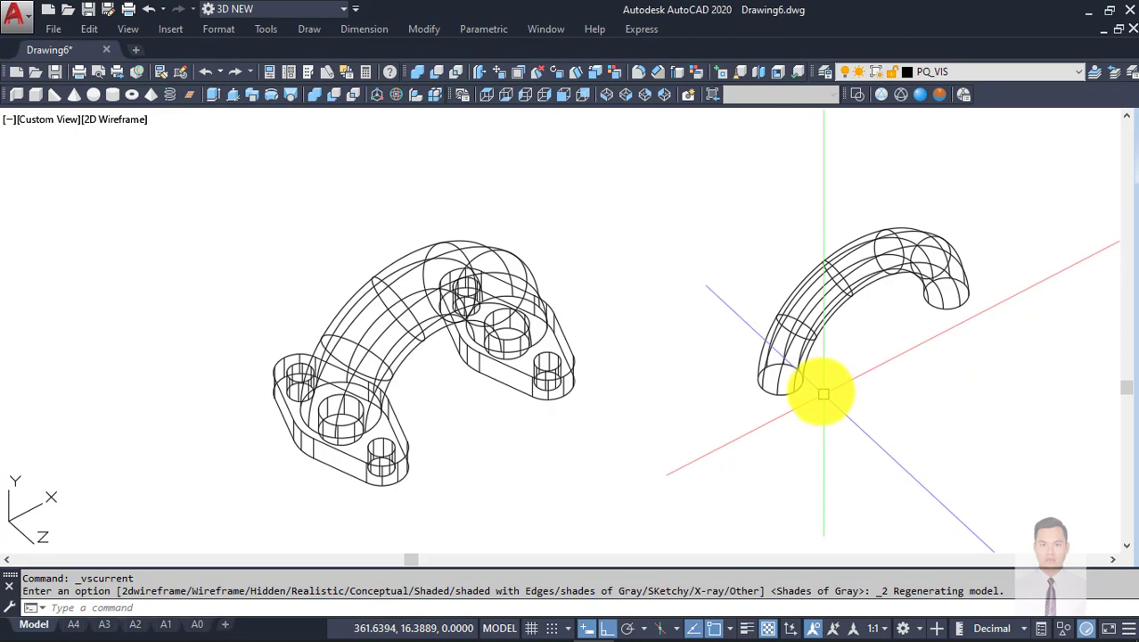
Step: Move the 25-diameter half-torus from its end centre onto the flange
{"action": "left_click", "coordinate": [804, 372]}
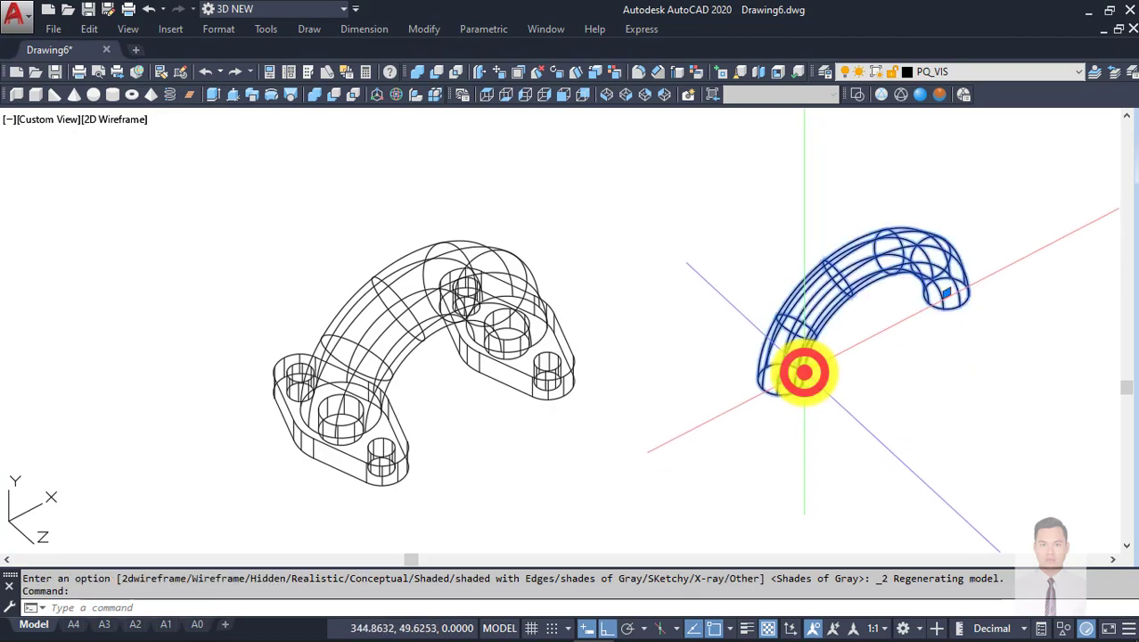
{"action": "type", "text": "m"}
{"action": "key", "text": "Return"}
{"action": "left_click", "coordinate": [775, 378]}
{"action": "scroll", "coordinate": [338, 401], "scroll_direction": "up", "scroll_amount": 3}
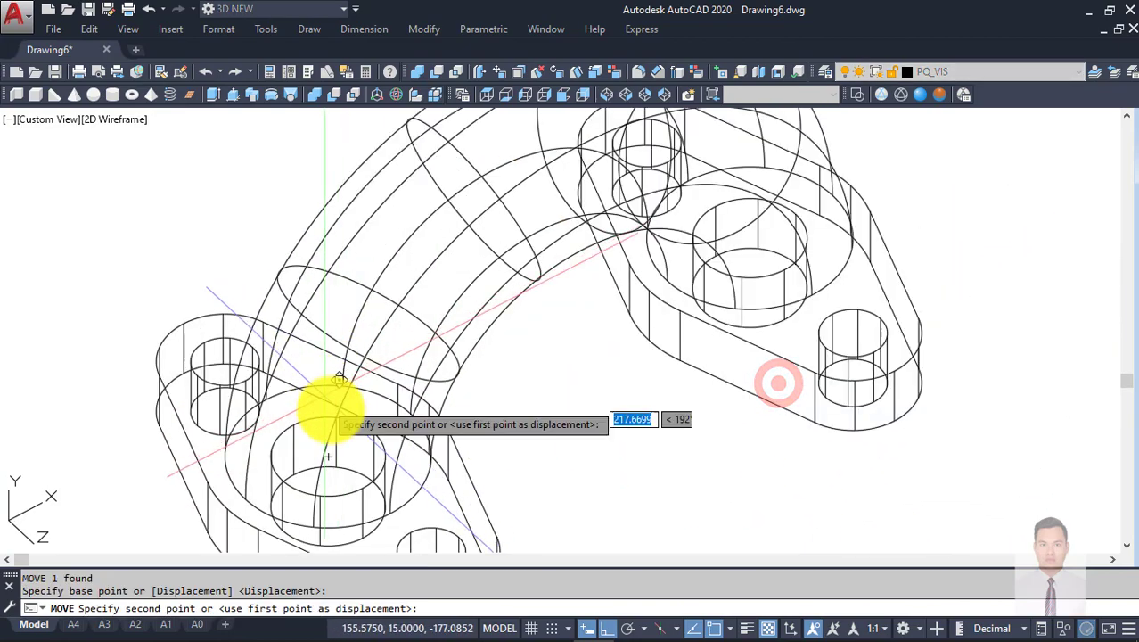
{"action": "scroll", "coordinate": [331, 450], "scroll_direction": "up", "scroll_amount": 1}
{"action": "left_click", "coordinate": [331, 456]}
{"action": "scroll", "coordinate": [331, 458], "scroll_direction": "down", "scroll_amount": 3}
{"action": "mouse_move", "coordinate": [635, 453]}
{"action": "middle_mouse_down", "text": "shift"}
{"action": "mouse_move", "coordinate": [613, 379]}
{"action": "mouse_move", "coordinate": [613, 413]}
{"action": "middle_mouse_up", "text": "shift"}
{"action": "scroll", "coordinate": [613, 412], "scroll_direction": "down", "scroll_amount": 3}
{"action": "scroll", "coordinate": [615, 393], "scroll_direction": "up", "scroll_amount": 3}
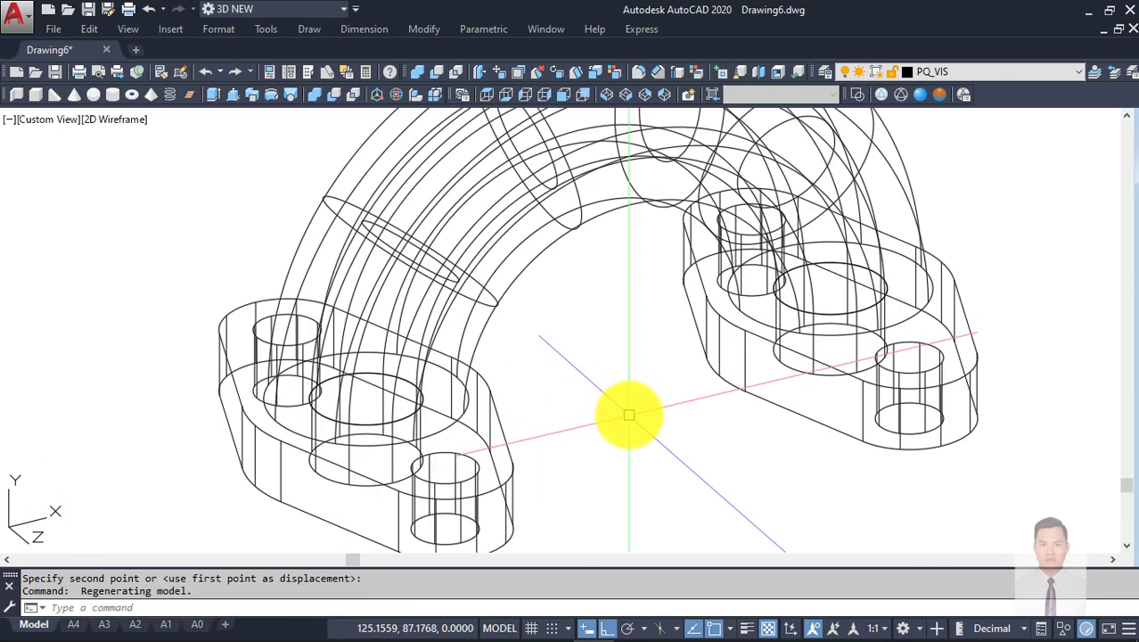
{"action": "scroll", "coordinate": [645, 427], "scroll_direction": "down", "scroll_amount": 3}
Step: Subtract the inner half-torus from the flanged part to hollow the bore
{"action": "type", "text": "su"}
{"action": "key", "text": "Return"}
{"action": "scroll", "coordinate": [737, 395], "scroll_direction": "down", "scroll_amount": 2}
{"action": "left_click", "coordinate": [806, 423]}
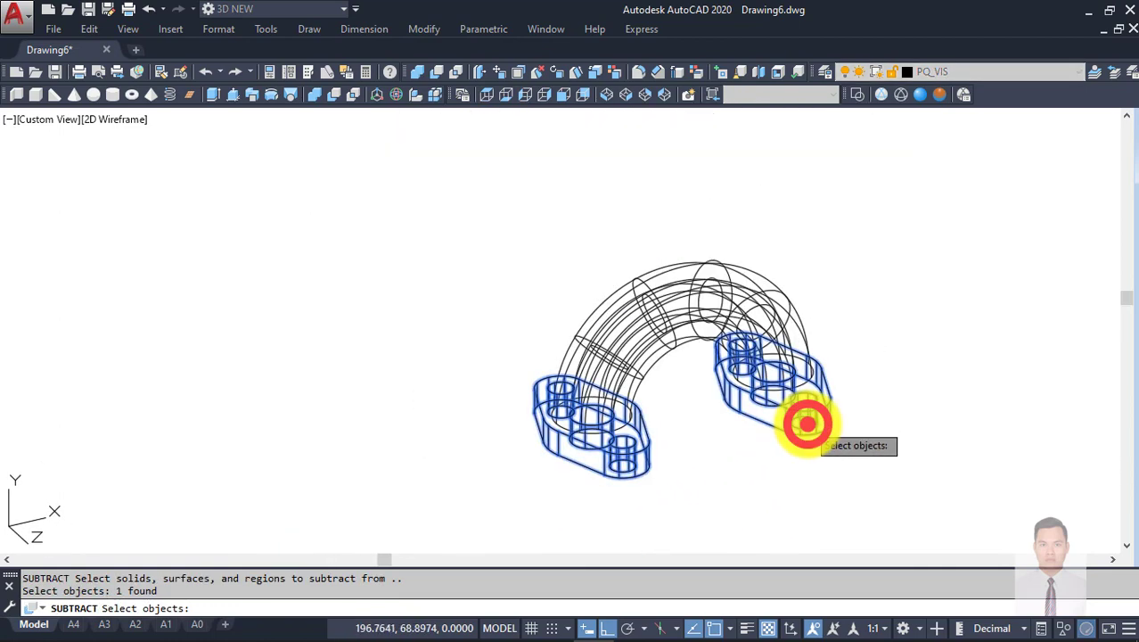
{"action": "key", "text": "Return"}
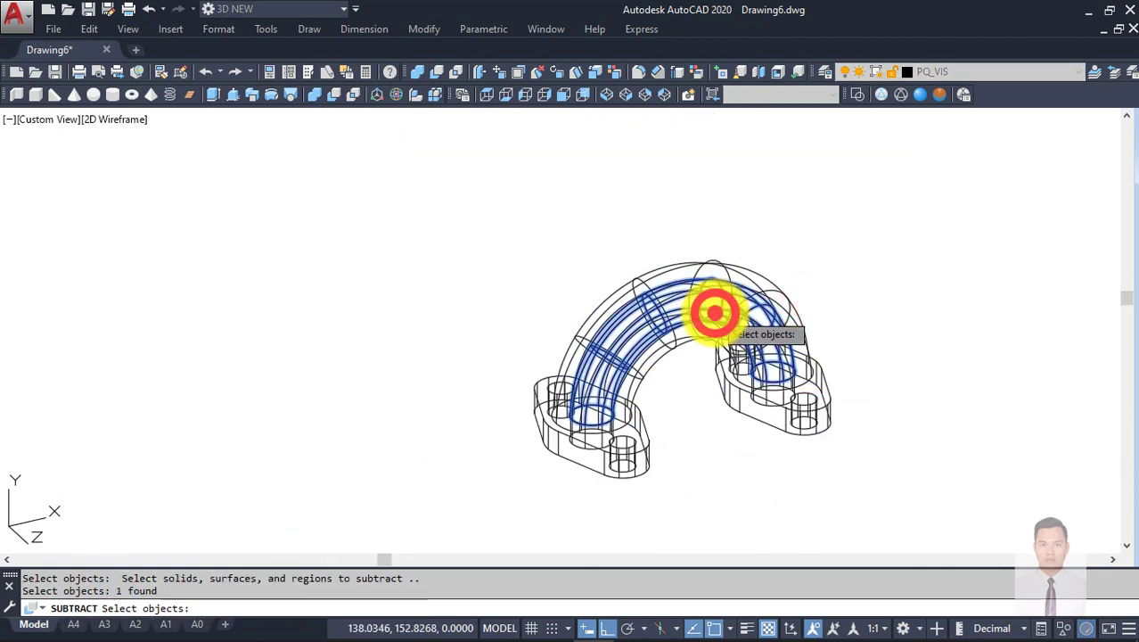
{"action": "key", "text": "Return"}
{"action": "mouse_move", "coordinate": [719, 400]}
{"action": "middle_mouse_down", "text": "shift"}
{"action": "mouse_move", "coordinate": [704, 420]}
{"action": "mouse_move", "coordinate": [784, 307]}
{"action": "middle_mouse_up", "text": "shift"}
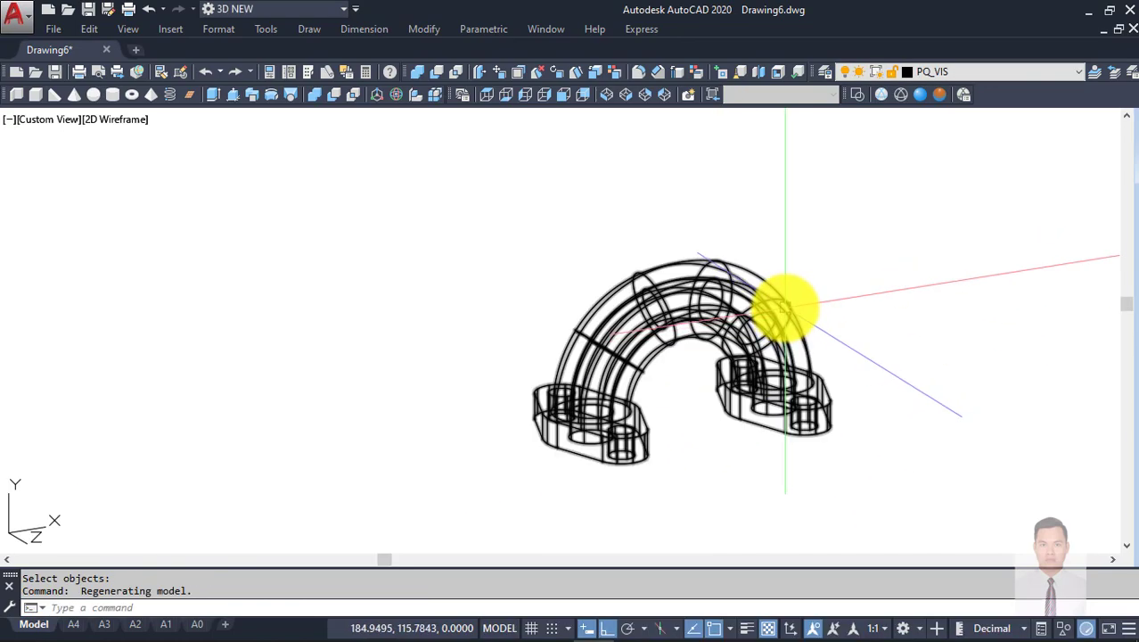
{"action": "mouse_move", "coordinate": [736, 417]}
{"action": "middle_mouse_down", "text": "shift"}
{"action": "mouse_move", "coordinate": [729, 433]}
{"action": "mouse_move", "coordinate": [679, 331]}
{"action": "mouse_move", "coordinate": [724, 427]}
{"action": "middle_mouse_up", "text": "shift"}
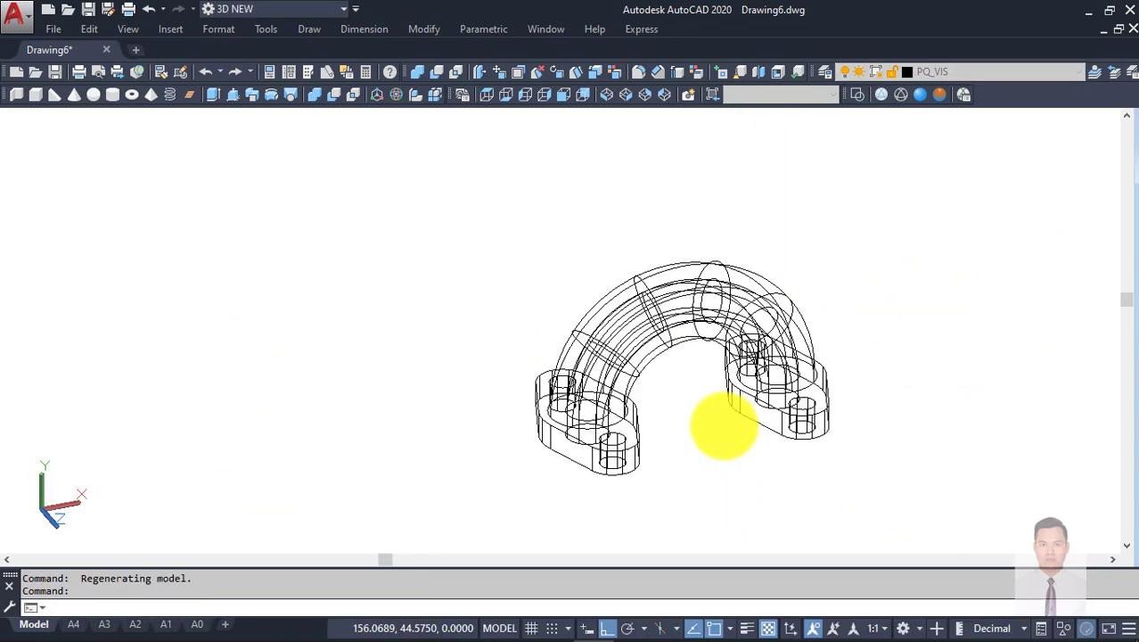
Step: Clear the selection and show the fitting in Shades of Gray
{"action": "scroll", "coordinate": [770, 334], "scroll_direction": "up", "scroll_amount": 4}
{"action": "scroll", "coordinate": [770, 334], "scroll_direction": "down", "scroll_amount": 5}
{"action": "key", "text": "Escape"}
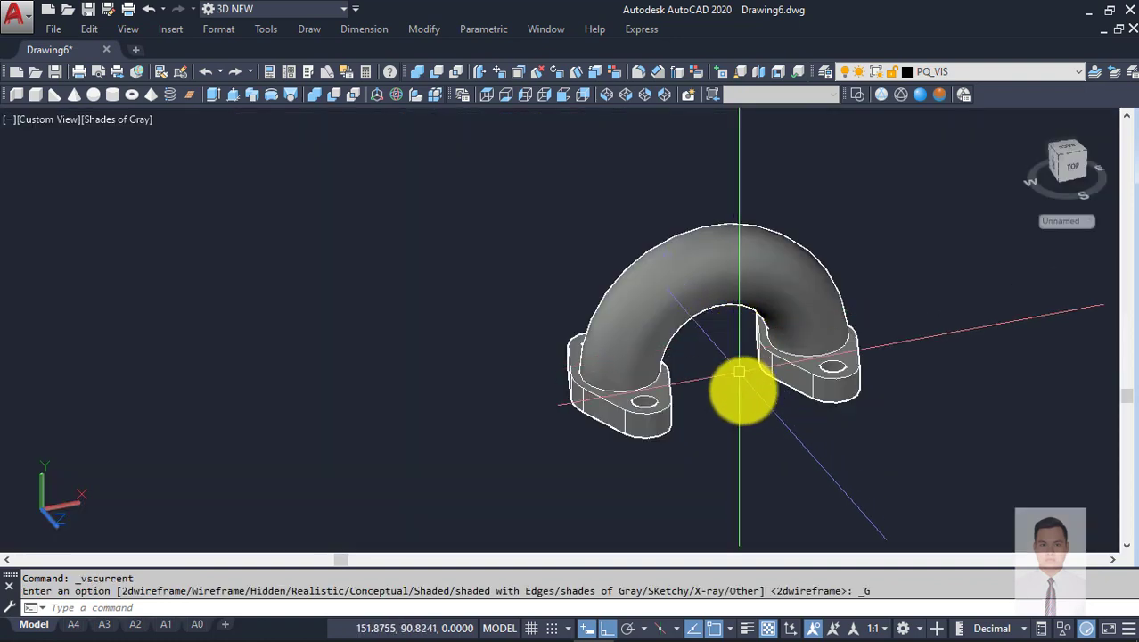
{"action": "middle_click_drag", "start_coordinate": [743, 387], "coordinate": [743, 345], "text": "shift"}
{"action": "left_click", "coordinate": [802, 285]}
{"action": "mouse_move", "coordinate": [802, 286]}
{"action": "middle_mouse_down", "text": "shift"}
{"action": "mouse_move", "coordinate": [716, 306]}
{"action": "mouse_move", "coordinate": [631, 274]}
{"action": "mouse_move", "coordinate": [732, 491]}
{"action": "mouse_move", "coordinate": [727, 482]}
{"action": "middle_mouse_up", "text": "shift"}
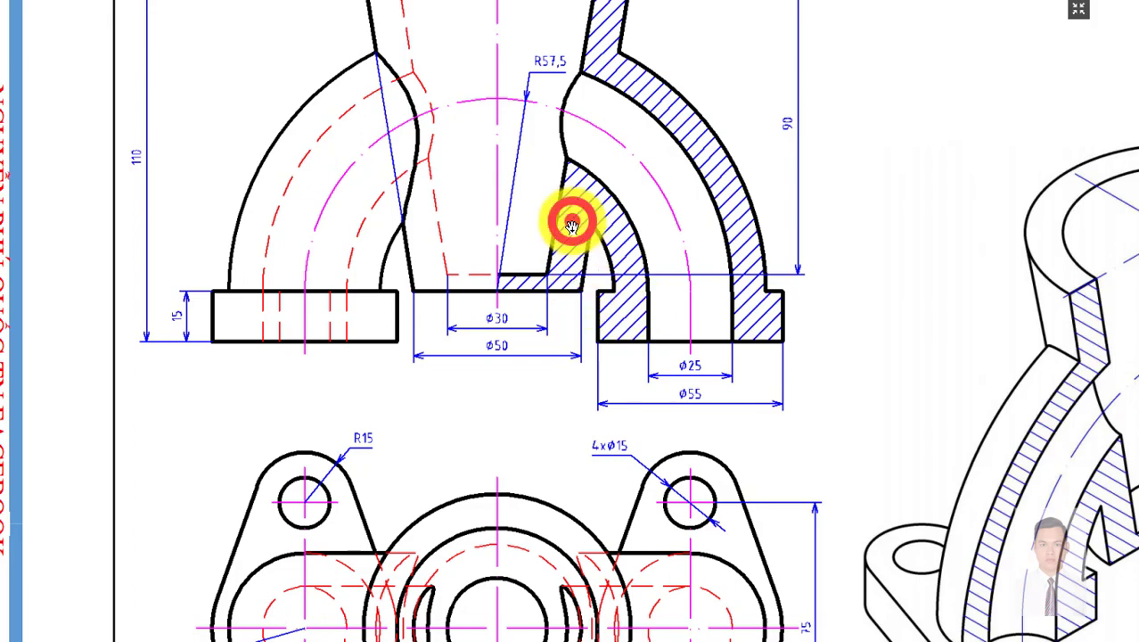
Step: Pan and zoom the reference drawing to its front section view, then return to AutoCAD
{"action": "left_click_drag", "start_coordinate": [571, 222], "coordinate": [616, 342]}
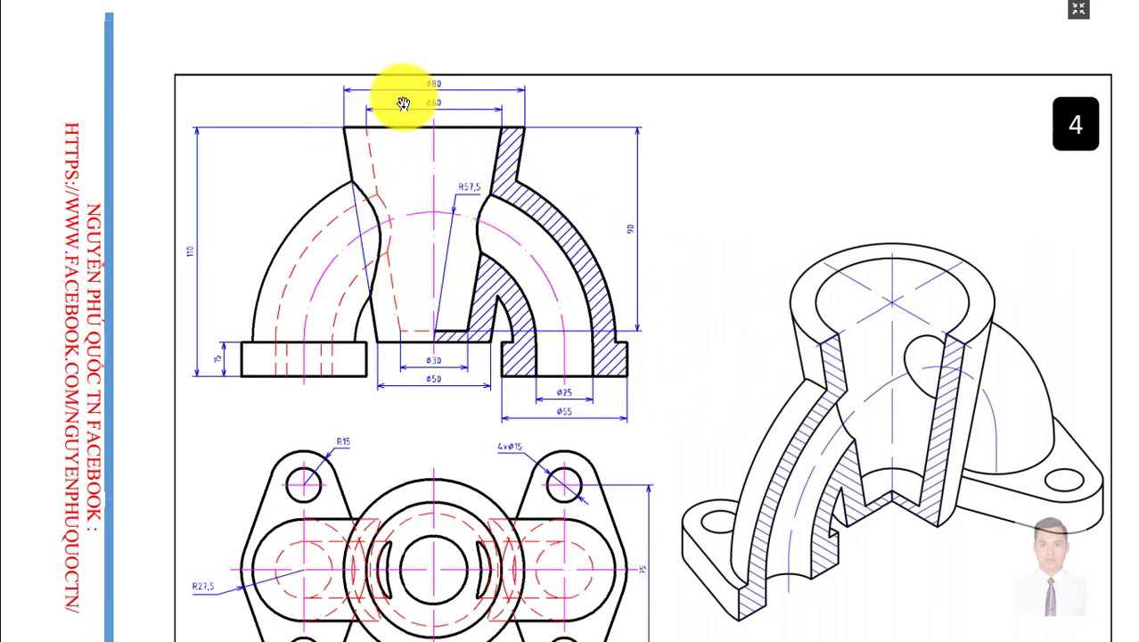
{"action": "scroll", "coordinate": [437, 107], "scroll_direction": "up", "scroll_amount": 2}
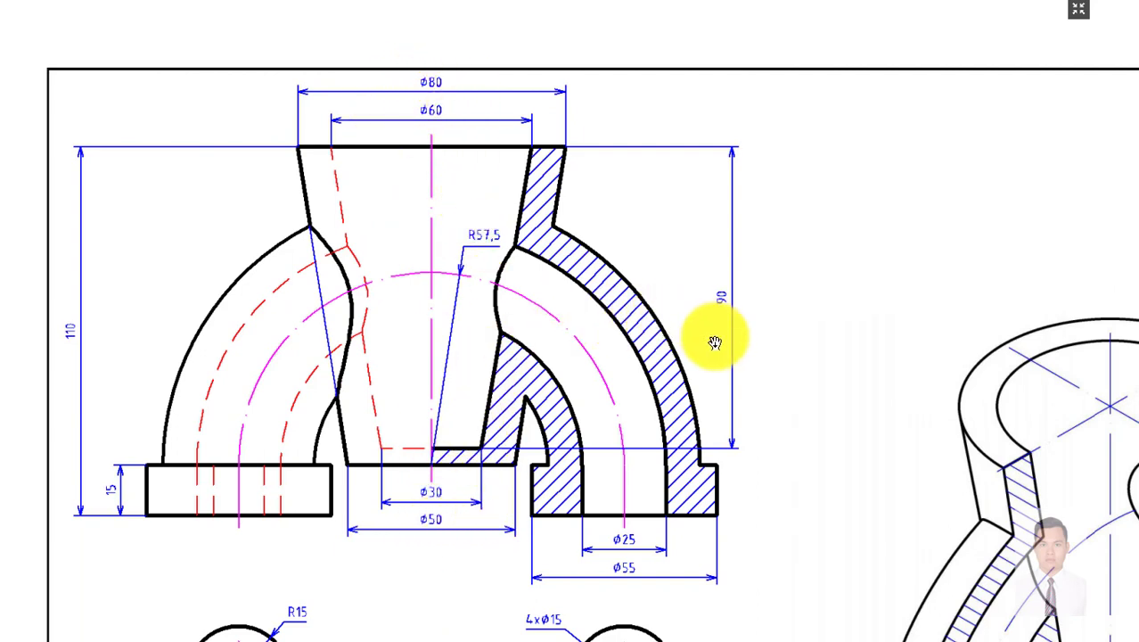
{"action": "mouse_move", "coordinate": [533, 481]}
{"action": "left_mouse_down"}
{"action": "mouse_move", "coordinate": [550, 27]}
{"action": "mouse_move", "coordinate": [581, 381]}
{"action": "left_mouse_up"}
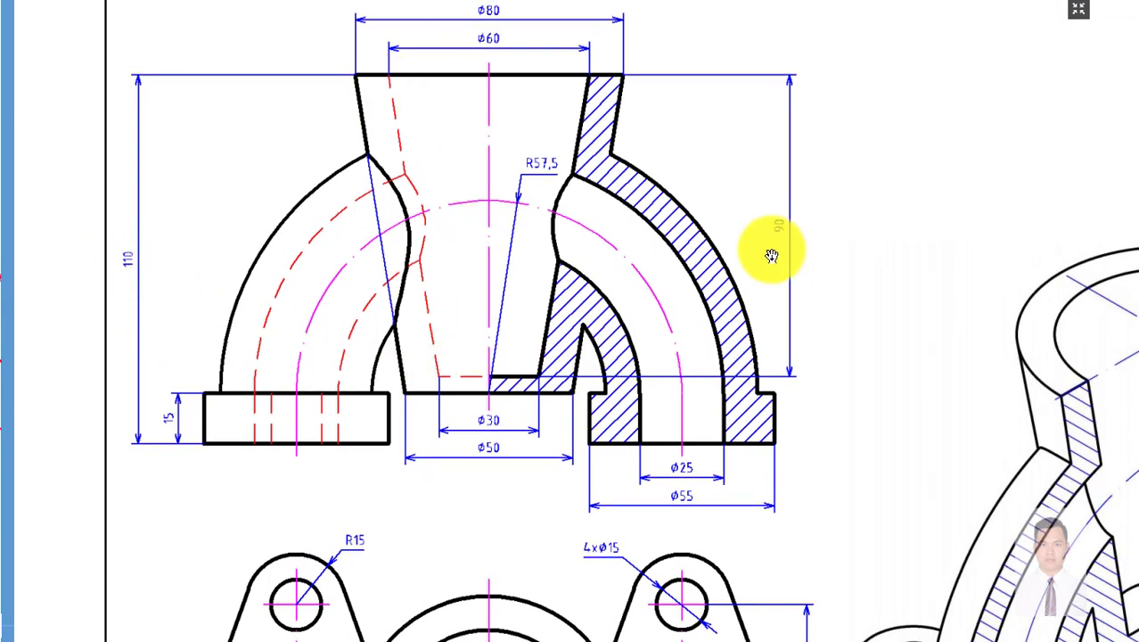
{"action": "key", "text": "alt+Tab"}
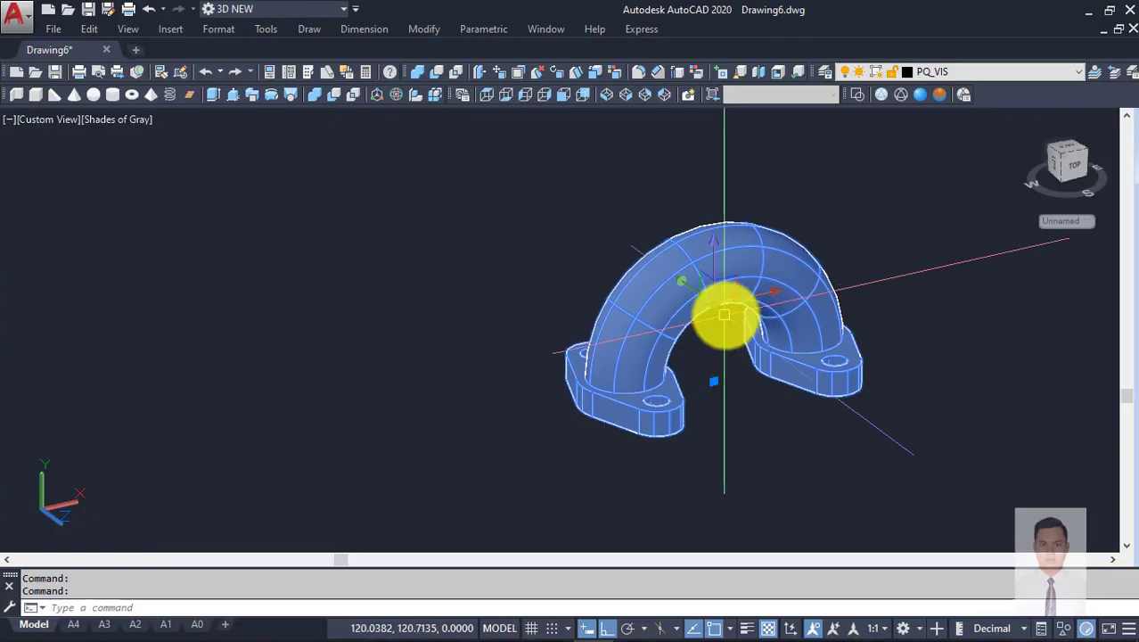
Step: Set the view to SW Isometric with room beside the elbow
{"action": "mouse_move", "coordinate": [724, 313]}
{"action": "middle_mouse_down", "text": "shift"}
{"action": "mouse_move", "coordinate": [823, 389]}
{"action": "mouse_move", "coordinate": [742, 325]}
{"action": "middle_mouse_up", "text": "shift"}
{"action": "key", "text": "F2"}
{"action": "key", "text": "F3"}
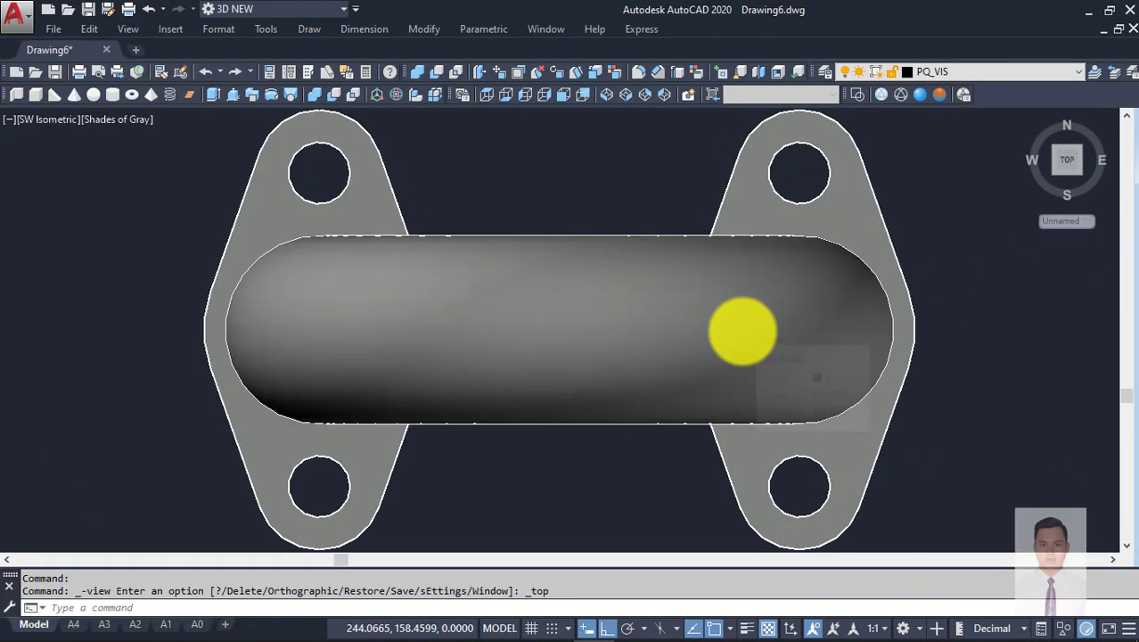
{"action": "middle_click_drag", "start_coordinate": [703, 393], "coordinate": [702, 328]}
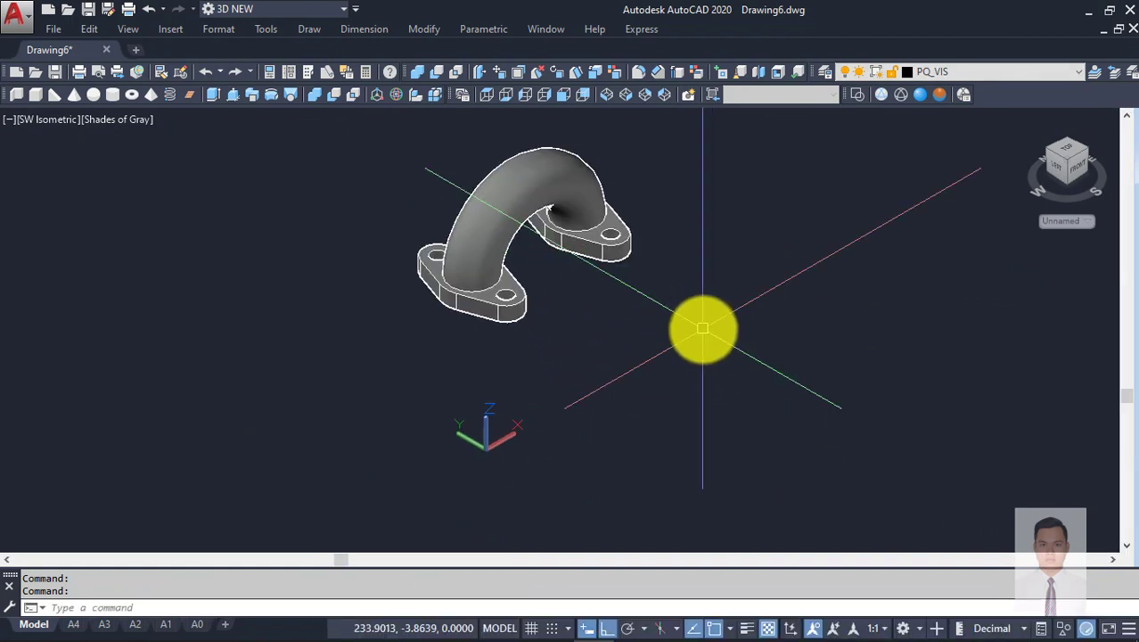
Step: Create a truncated cone with base radius 25, top radius 40 and height 95
{"action": "type", "text": "con"}
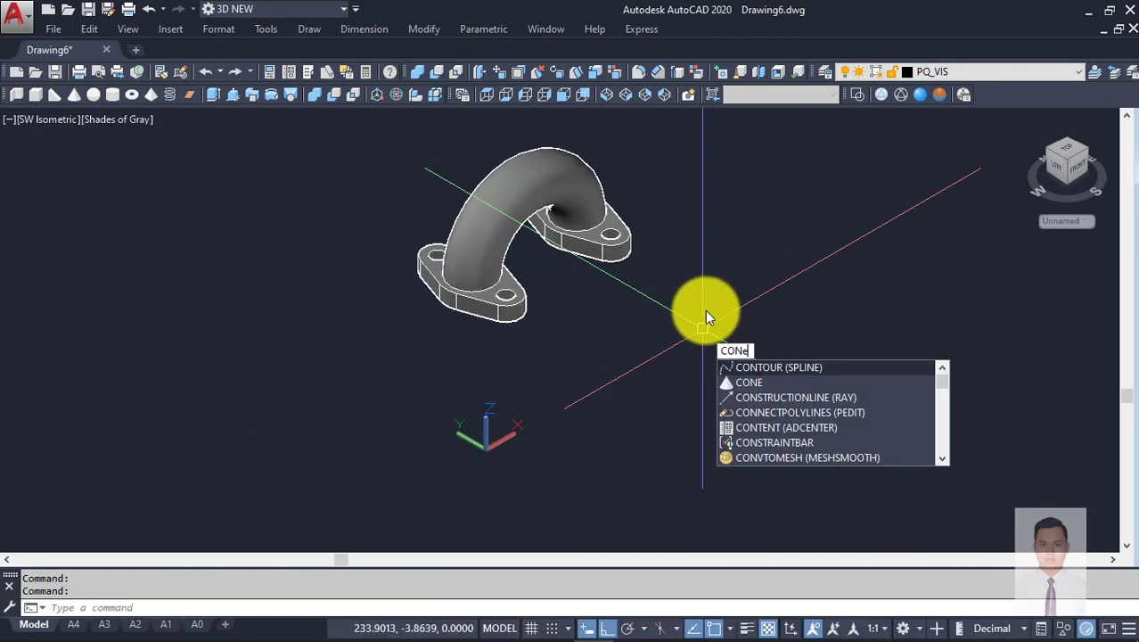
{"action": "key", "text": "Escape"}
{"action": "key", "text": "Return"}
{"action": "left_click", "coordinate": [755, 356]}
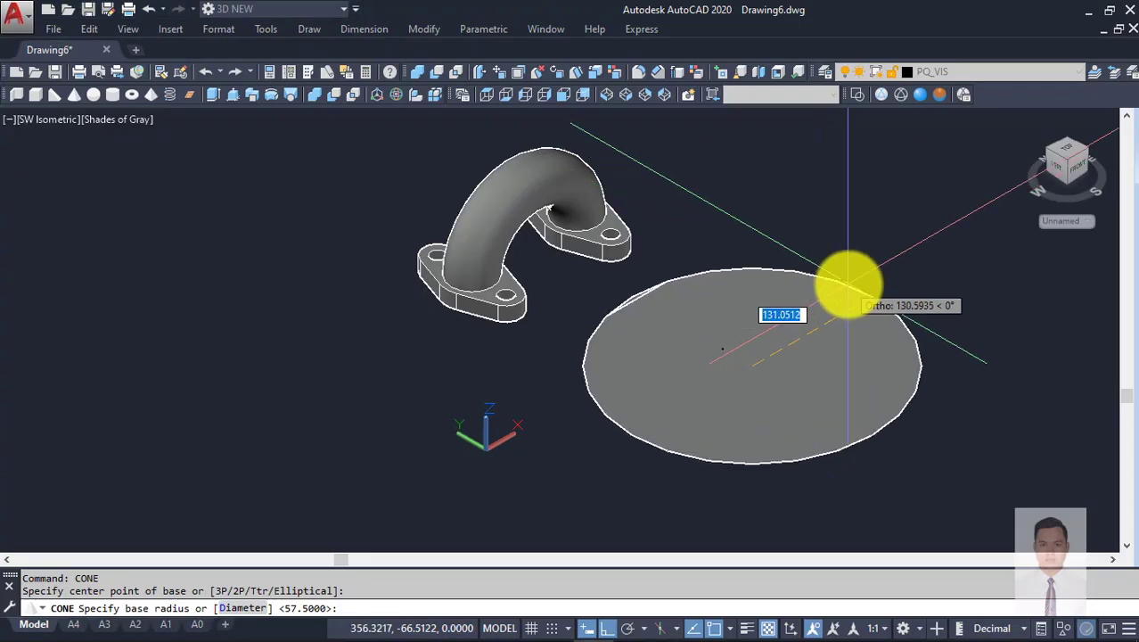
{"action": "key", "text": "Return"}
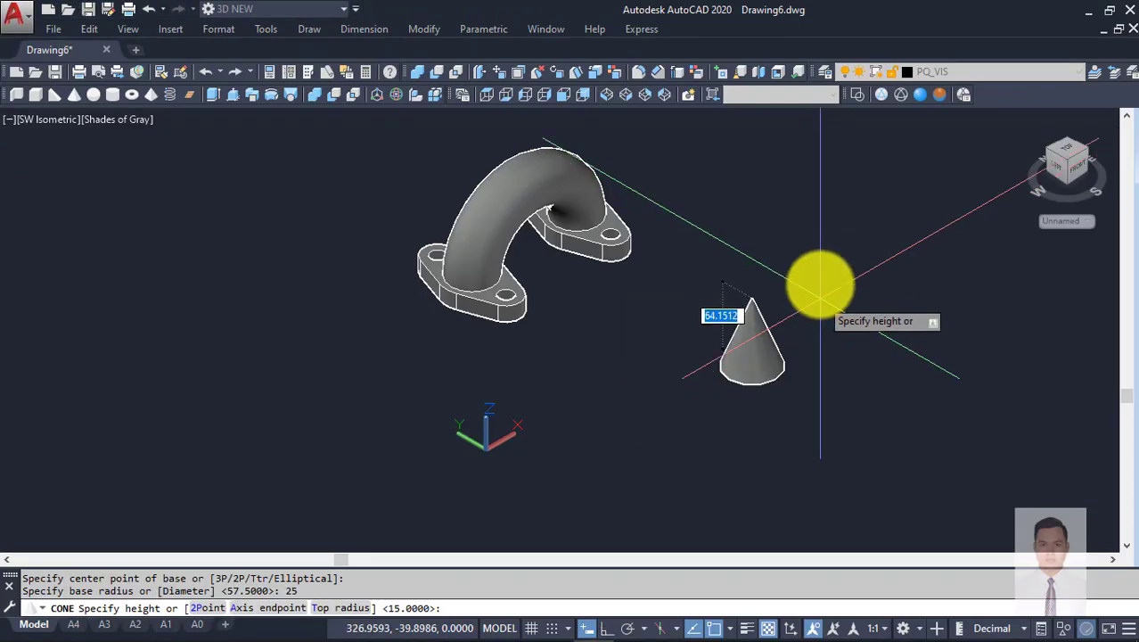
{"action": "key", "text": "Return"}
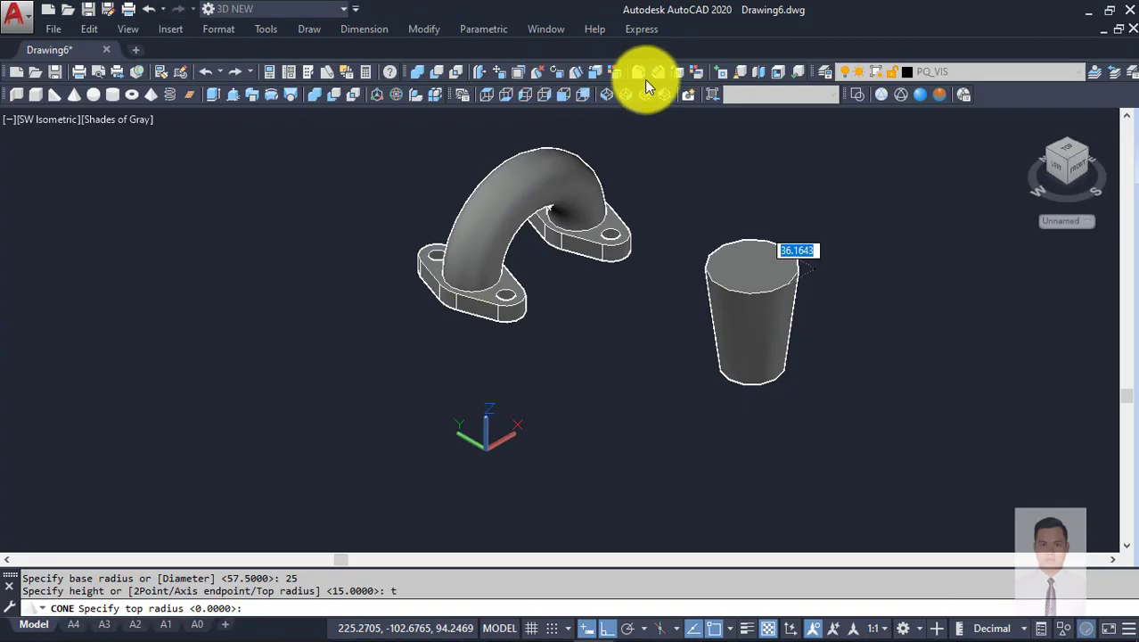
{"action": "type", "text": "40"}
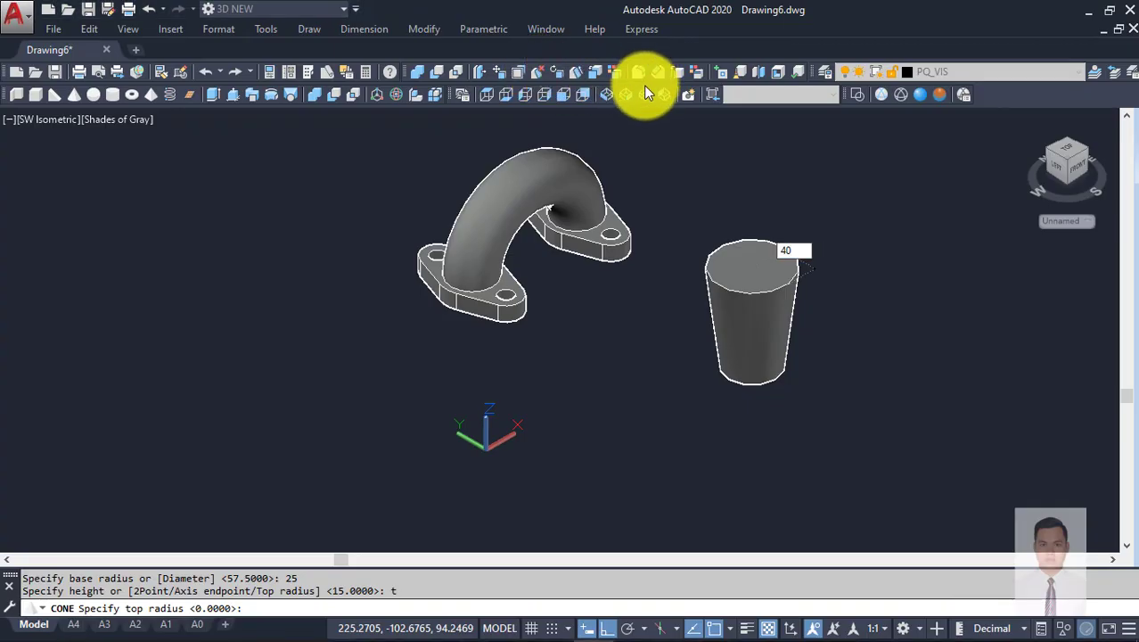
{"action": "key", "text": "Return"}
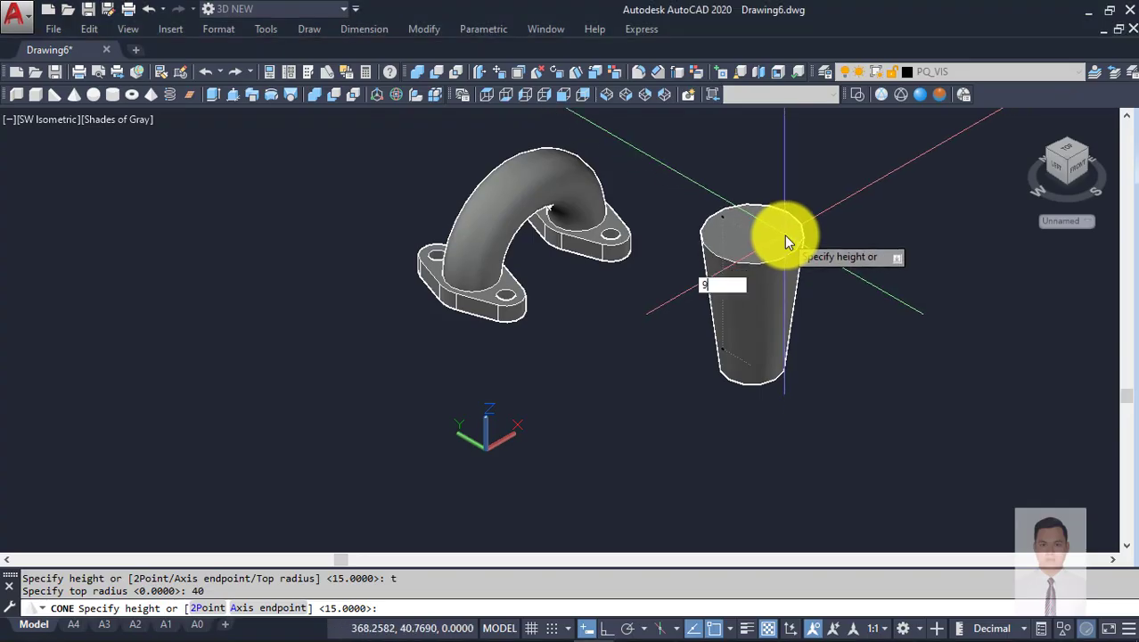
{"action": "type", "text": "9"}
{"action": "type", "text": "5"}
{"action": "key", "text": "Return"}
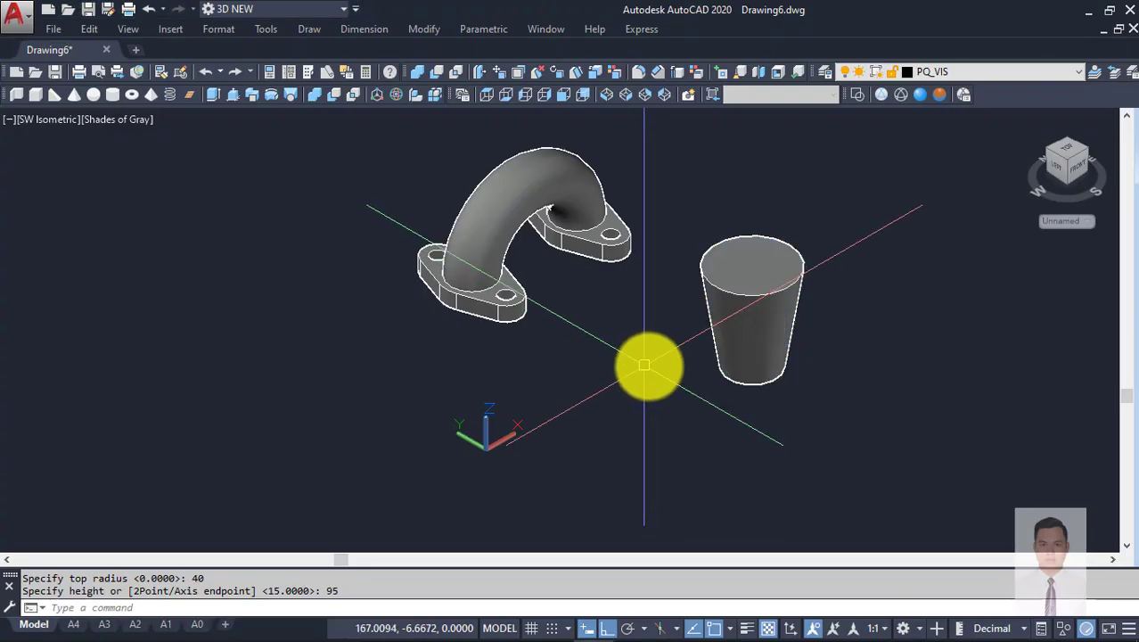
Step: Draw an inner cone at the first cone's top centre: base radius 30, top radius 15, height 90
{"action": "type", "text": "c"}
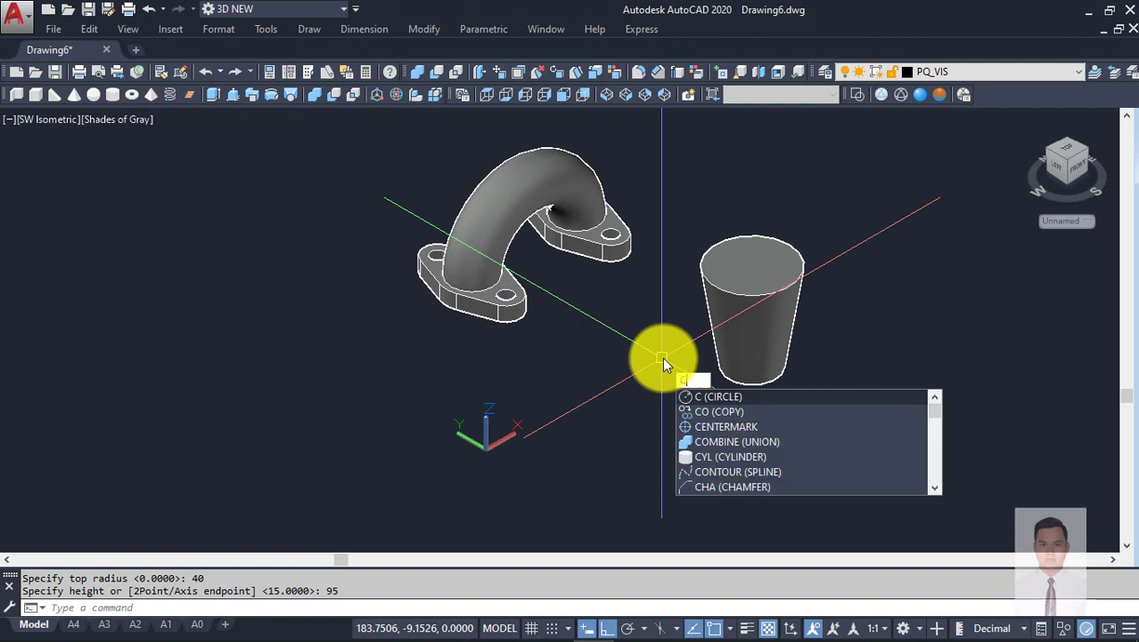
{"action": "type", "text": "one"}
{"action": "key", "text": "Return"}
{"action": "scroll", "coordinate": [775, 249], "scroll_direction": "up", "scroll_amount": 2}
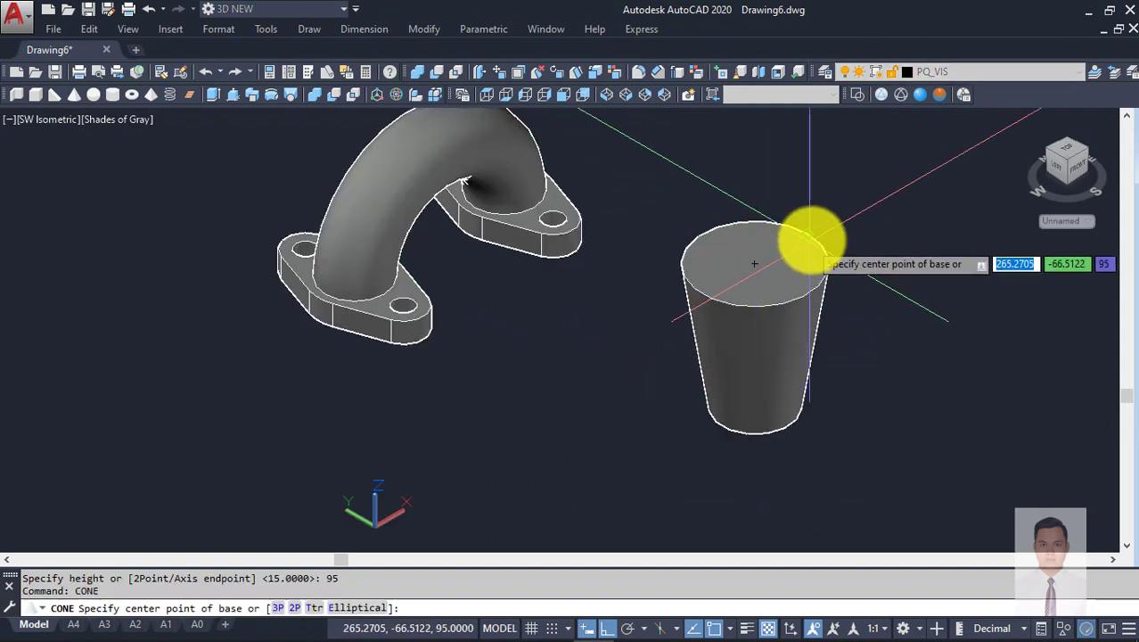
{"action": "scroll", "coordinate": [756, 261], "scroll_direction": "up", "scroll_amount": 2}
{"action": "left_click", "coordinate": [754, 260]}
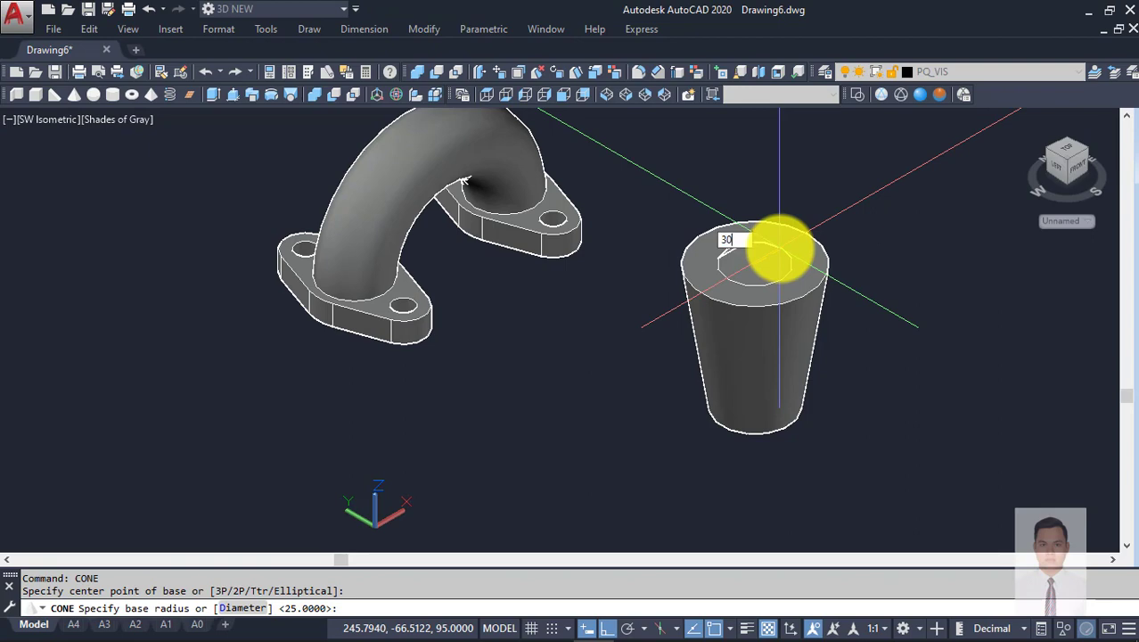
{"action": "key", "text": "Return"}
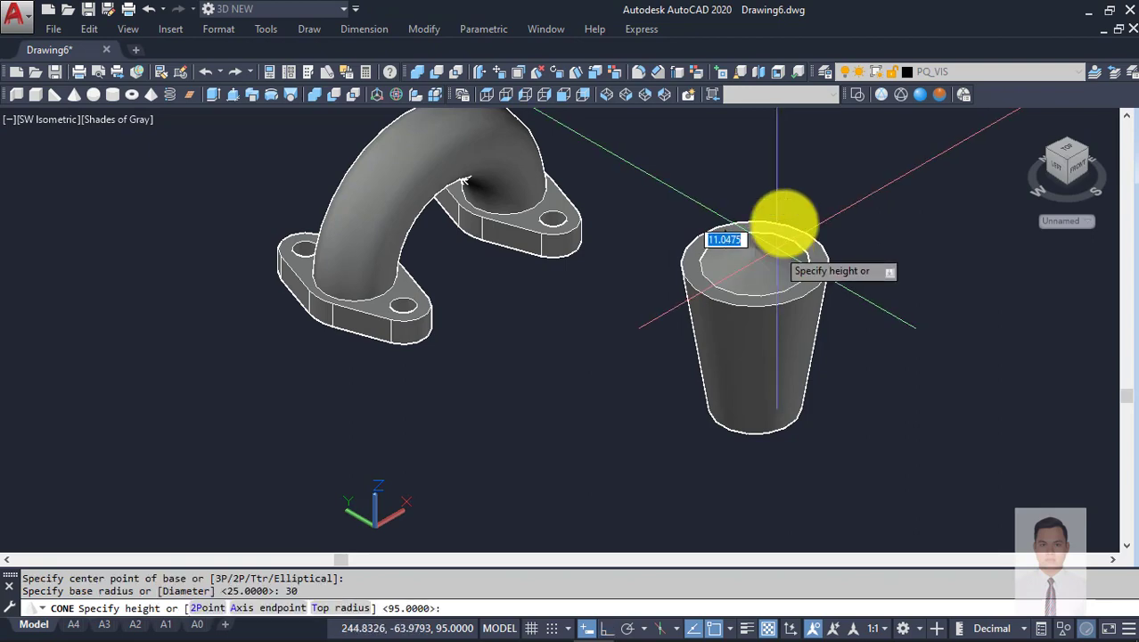
{"action": "type", "text": "t"}
{"action": "key", "text": "Return"}
{"action": "middle_click_drag", "start_coordinate": [781, 157], "coordinate": [680, 210], "text": "shift"}
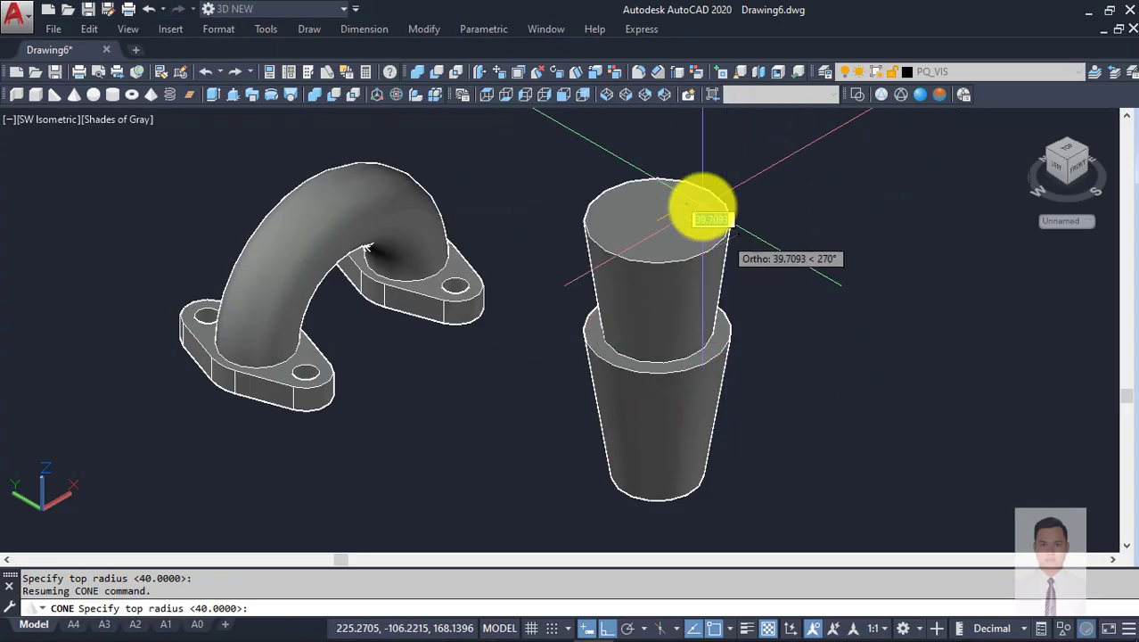
{"action": "key", "text": "Return"}
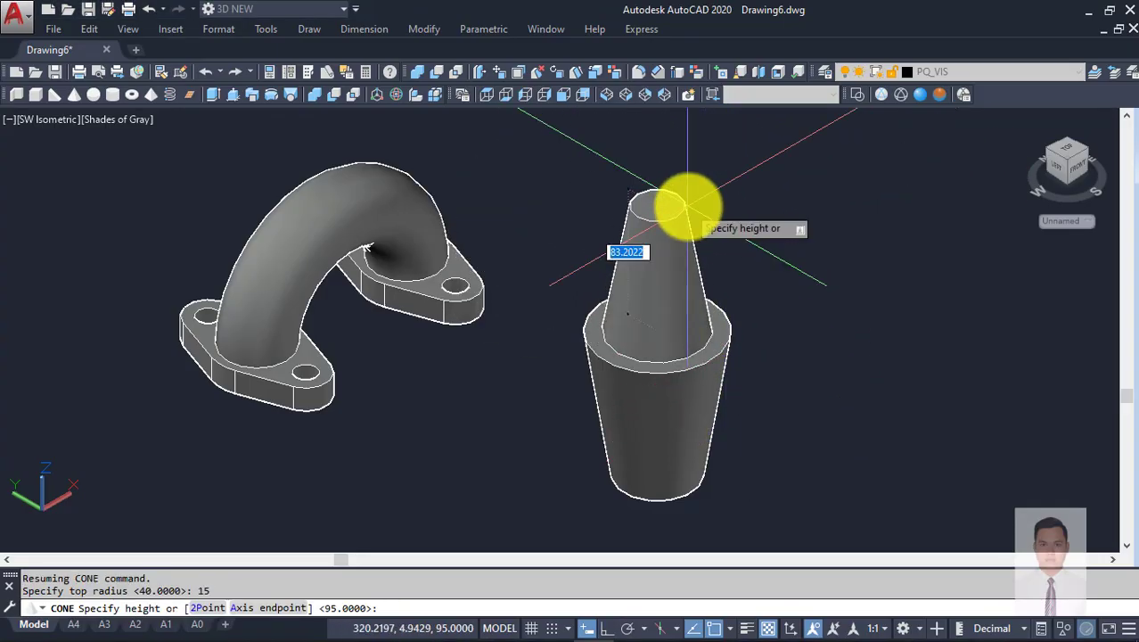
{"action": "middle_click_drag", "start_coordinate": [719, 446], "coordinate": [692, 354]}
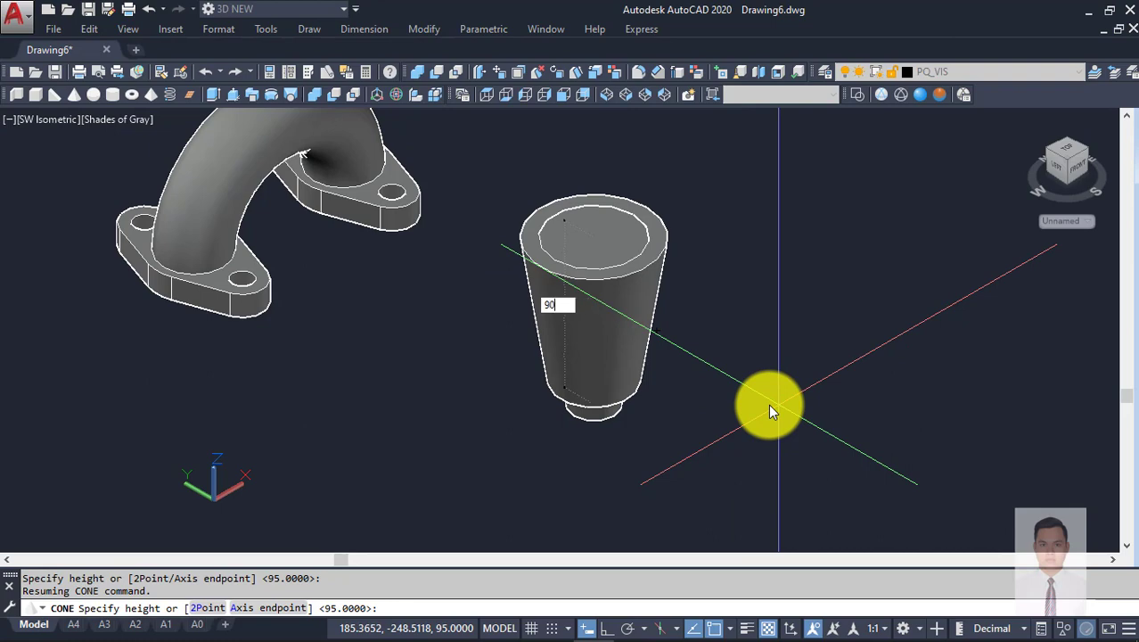
{"action": "key", "text": "Return"}
{"action": "scroll", "coordinate": [686, 300], "scroll_direction": "down", "scroll_amount": 3}
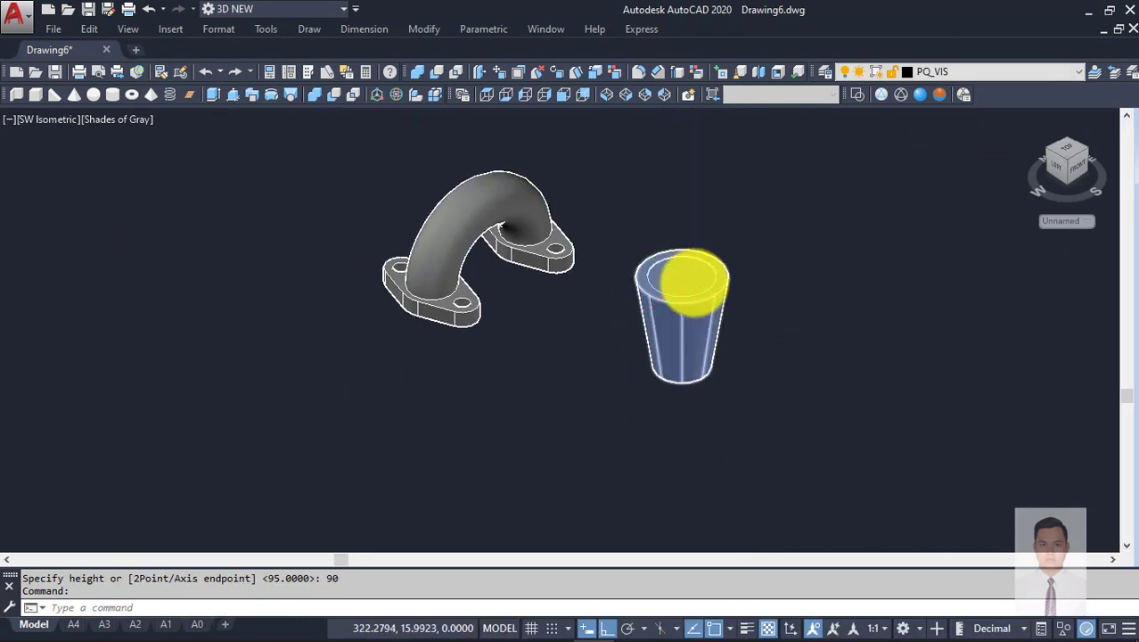
{"action": "scroll", "coordinate": [693, 281], "scroll_direction": "up", "scroll_amount": 2}
Step: Switch to 2D Wireframe and orbit to the cones, checking the reference drawing along the way
{"action": "key", "text": "ctrl+2"}
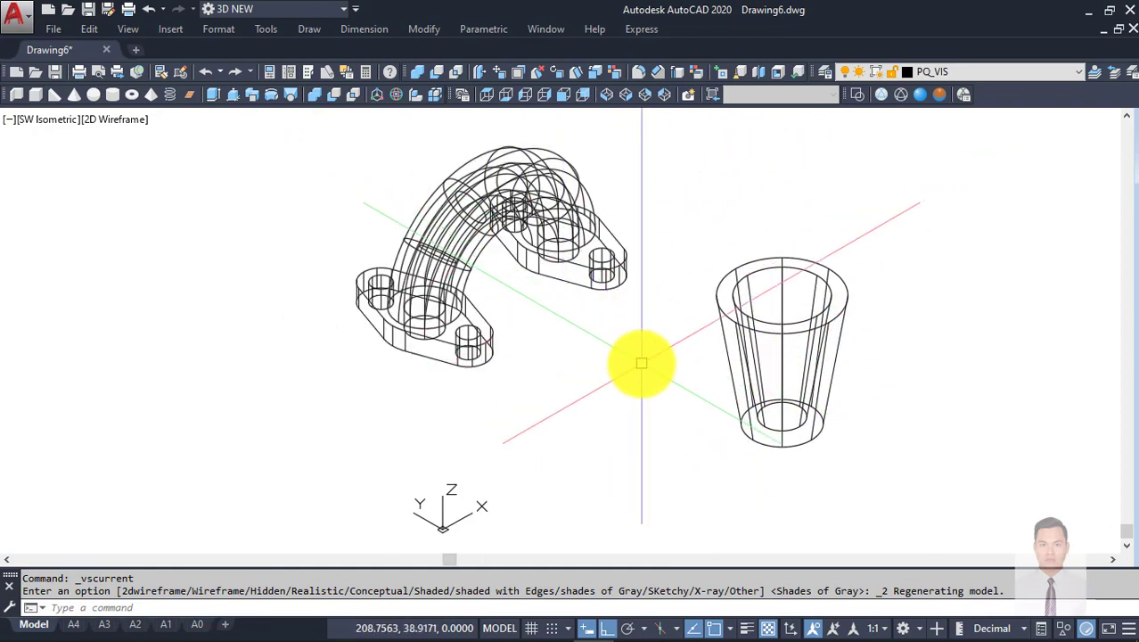
{"action": "mouse_move", "coordinate": [640, 356]}
{"action": "middle_mouse_down", "text": "shift"}
{"action": "mouse_move", "coordinate": [590, 364]}
{"action": "mouse_move", "coordinate": [597, 133]}
{"action": "middle_mouse_up", "text": "shift"}
{"action": "key", "text": "alt+Tab"}
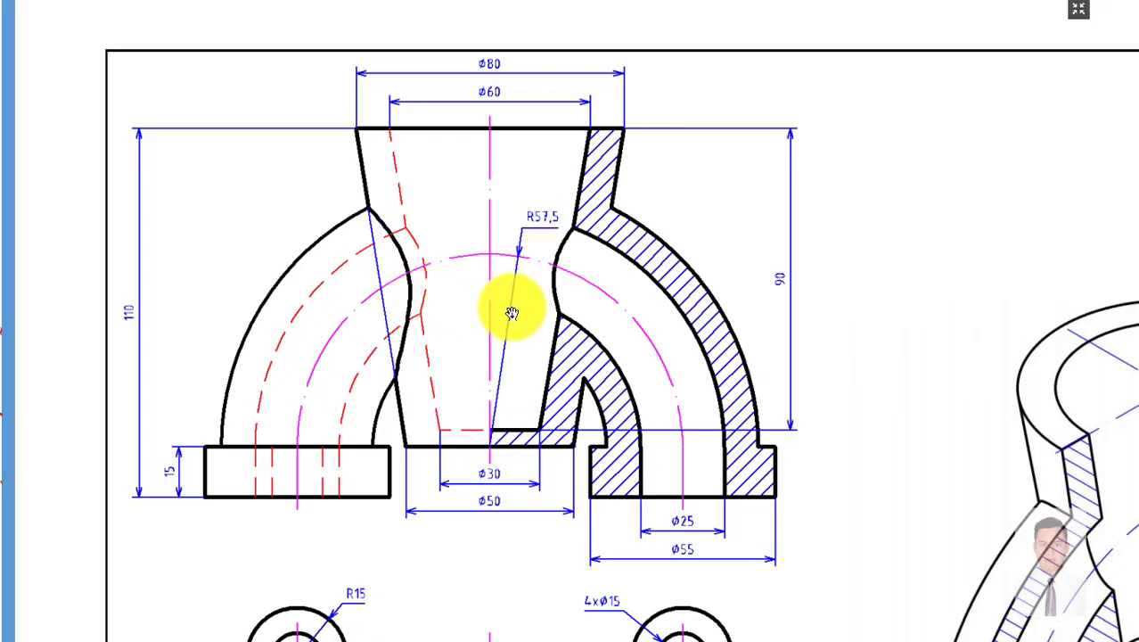
{"action": "key", "text": "alt+Tab"}
{"action": "mouse_move", "coordinate": [834, 386]}
{"action": "middle_mouse_down", "text": "shift"}
{"action": "mouse_move", "coordinate": [763, 369]}
{"action": "mouse_move", "coordinate": [769, 293]}
{"action": "mouse_move", "coordinate": [486, 259]}
{"action": "mouse_move", "coordinate": [758, 400]}
{"action": "middle_mouse_up", "text": "shift"}
{"action": "scroll", "coordinate": [758, 375], "scroll_direction": "up", "scroll_amount": 3}
Step: Select both nested cones and start moving them from their bottom centre point
{"action": "left_click", "coordinate": [700, 310]}
{"action": "left_click", "coordinate": [818, 399]}
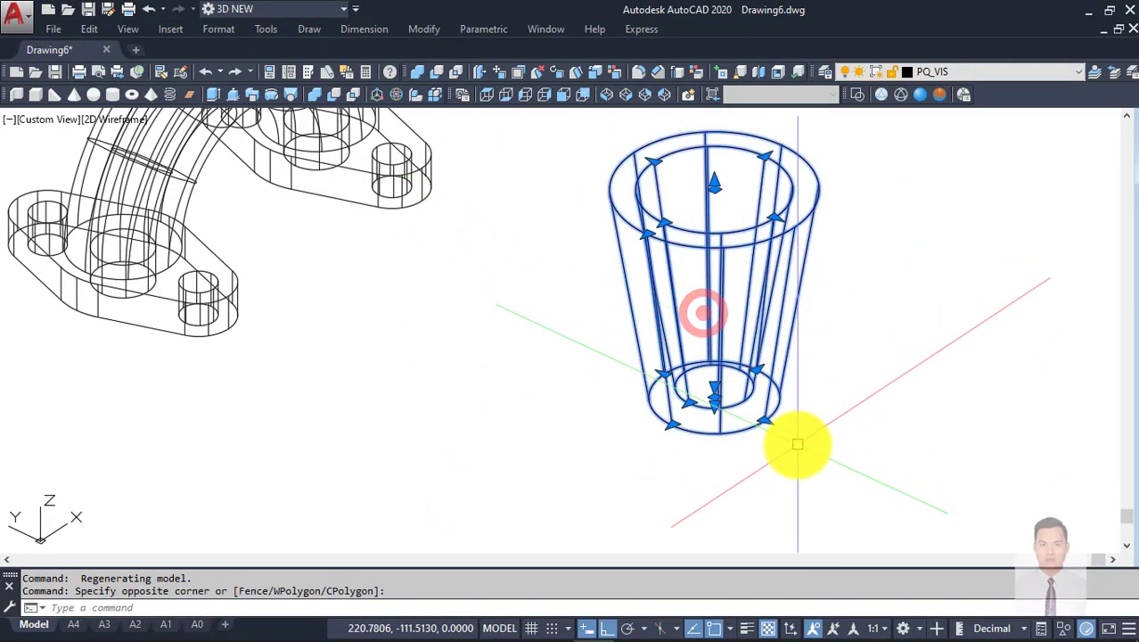
{"action": "type", "text": "m"}
{"action": "key", "text": "Return"}
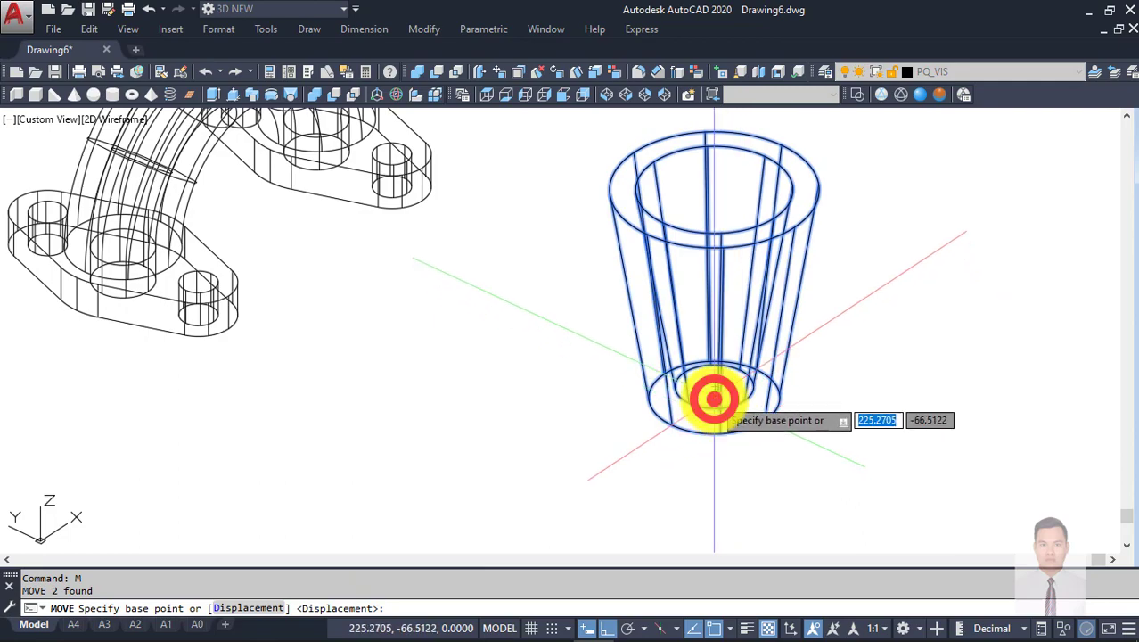
{"action": "left_click", "coordinate": [714, 398]}
{"action": "scroll", "coordinate": [706, 399], "scroll_direction": "down", "scroll_amount": 3}
{"action": "scroll", "coordinate": [666, 382], "scroll_direction": "up", "scroll_amount": 3}
{"action": "scroll", "coordinate": [542, 320], "scroll_direction": "up", "scroll_amount": 2}
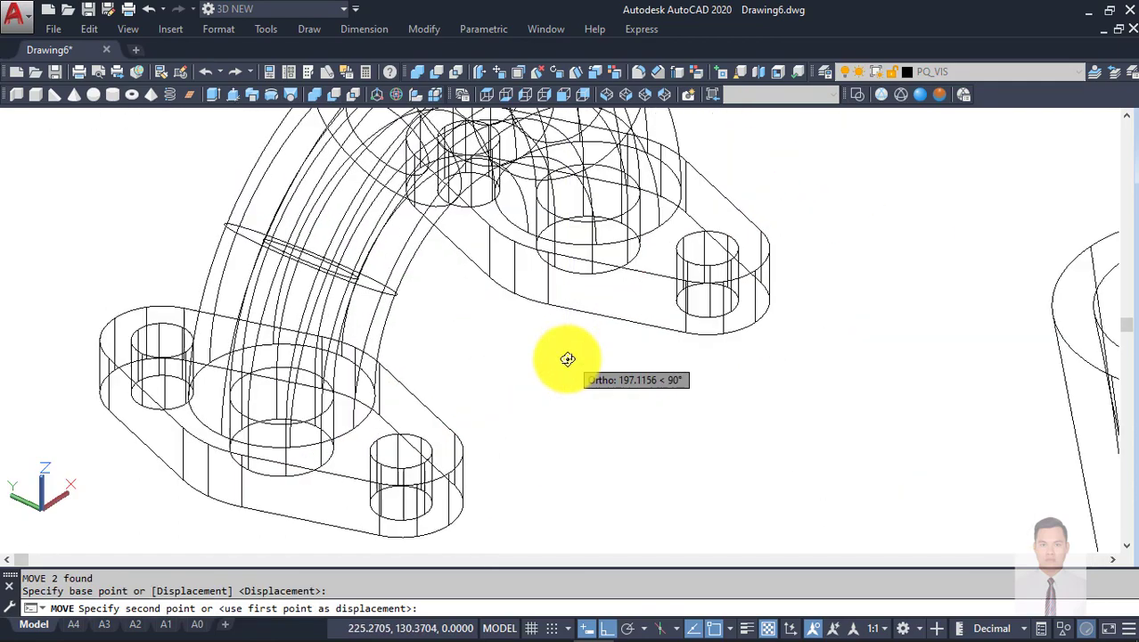
{"action": "mouse_move", "coordinate": [567, 359]}
{"action": "middle_mouse_down", "text": "shift"}
{"action": "mouse_move", "coordinate": [508, 351]}
{"action": "mouse_move", "coordinate": [516, 335]}
{"action": "middle_mouse_up", "text": "shift"}
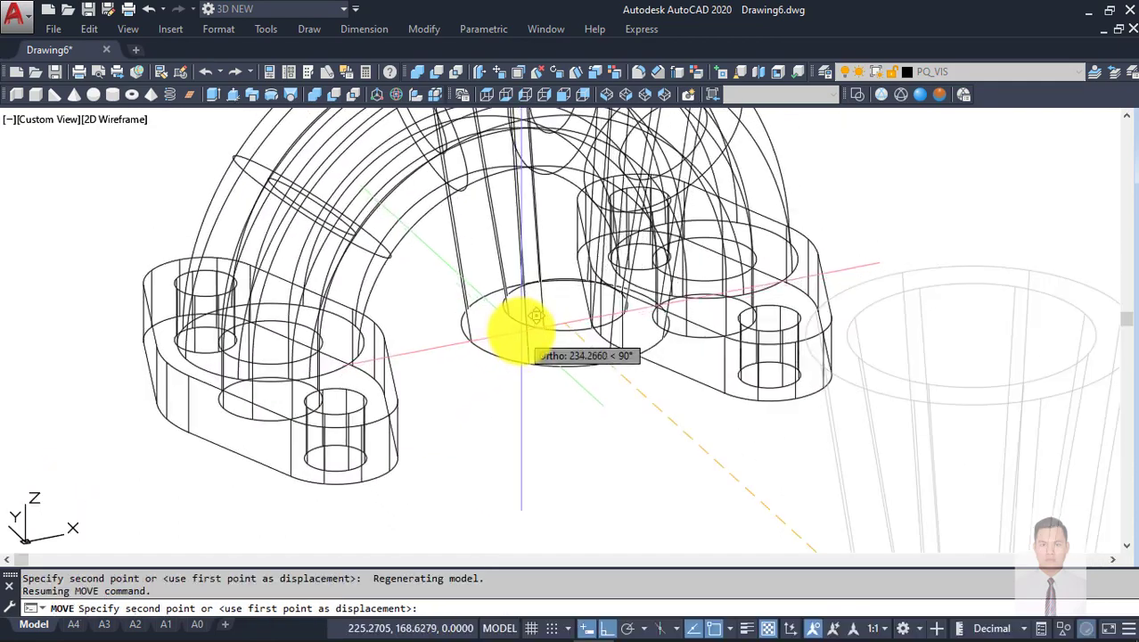
Step: Place the cones at the midpoint between the two flange bore centres using M2P
{"action": "type", "text": "m2p"}
{"action": "key", "text": "Return"}
{"action": "scroll", "coordinate": [675, 253], "scroll_direction": "up", "scroll_amount": 3}
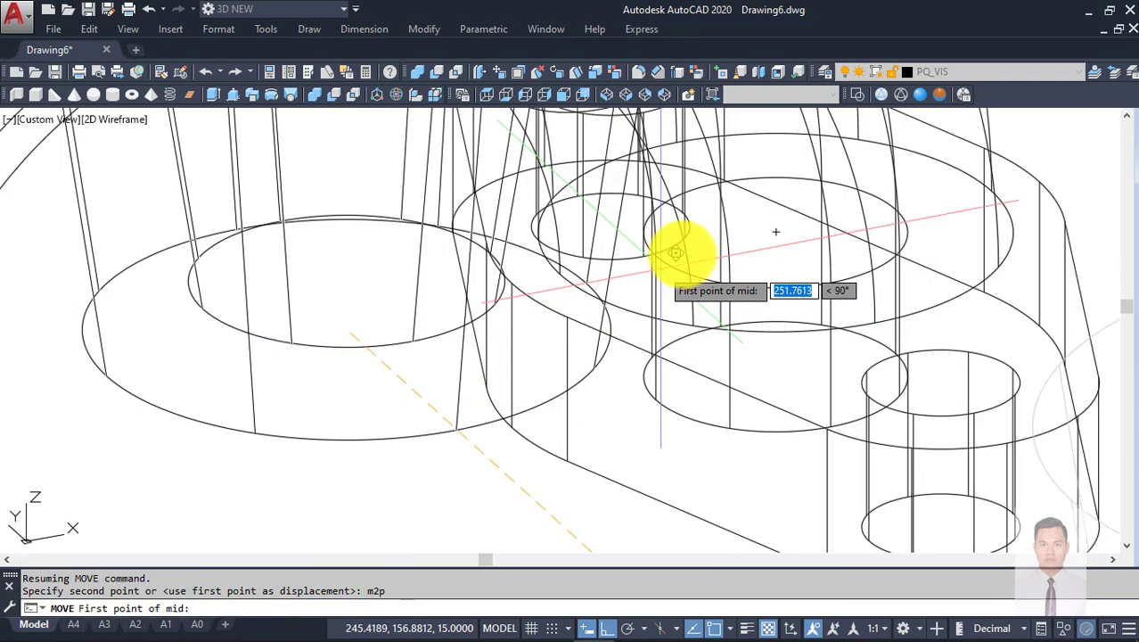
{"action": "scroll", "coordinate": [677, 250], "scroll_direction": "down", "scroll_amount": 2}
{"action": "scroll", "coordinate": [766, 239], "scroll_direction": "up", "scroll_amount": 1}
{"action": "scroll", "coordinate": [771, 231], "scroll_direction": "down", "scroll_amount": 1}
{"action": "left_click", "coordinate": [771, 232]}
{"action": "scroll", "coordinate": [768, 233], "scroll_direction": "down", "scroll_amount": 2}
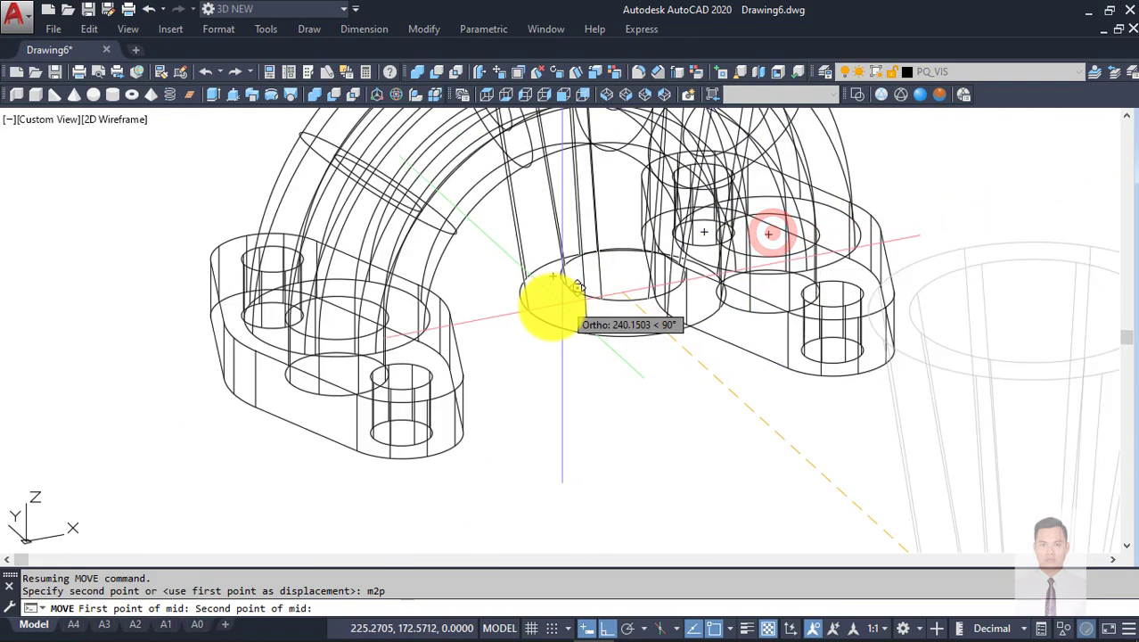
{"action": "left_click", "coordinate": [341, 317]}
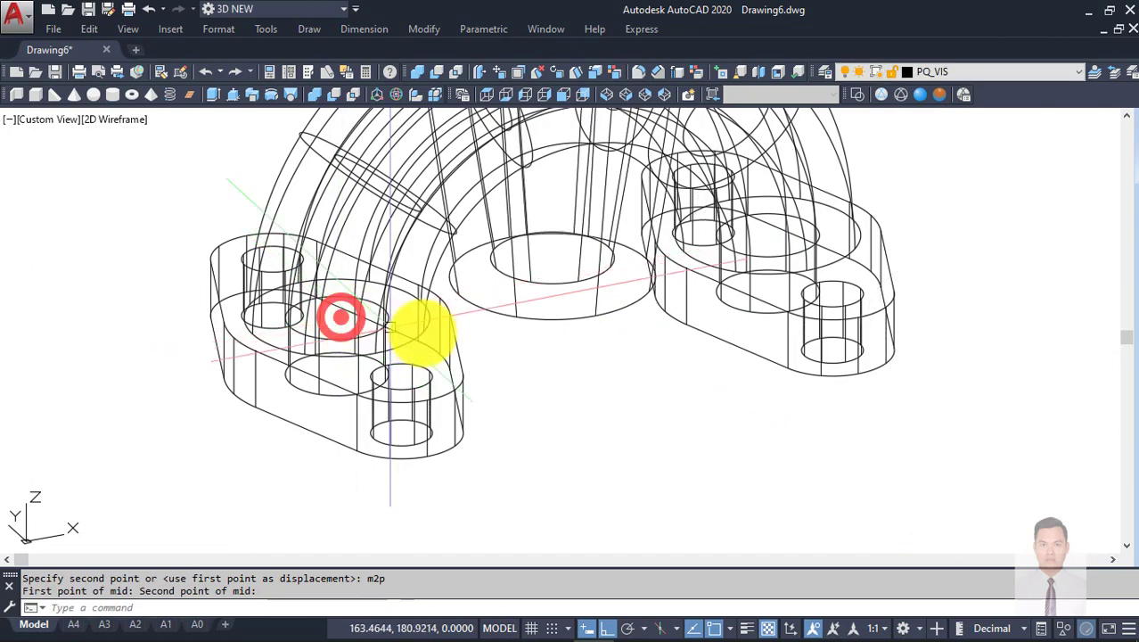
{"action": "scroll", "coordinate": [674, 356], "scroll_direction": "down", "scroll_amount": 3}
{"action": "scroll", "coordinate": [668, 356], "scroll_direction": "down", "scroll_amount": 3}
{"action": "mouse_move", "coordinate": [668, 355]}
{"action": "middle_mouse_down", "text": "shift"}
{"action": "mouse_move", "coordinate": [666, 369]}
{"action": "mouse_move", "coordinate": [808, 338]}
{"action": "mouse_move", "coordinate": [661, 406]}
{"action": "mouse_move", "coordinate": [610, 361]}
{"action": "mouse_move", "coordinate": [659, 392]}
{"action": "mouse_move", "coordinate": [803, 287]}
{"action": "middle_mouse_up", "text": "shift"}
Step: Subtract the inner cone from the outer cone and elbow to hollow the bore
{"action": "type", "text": "SU"}
{"action": "key", "text": "Return"}
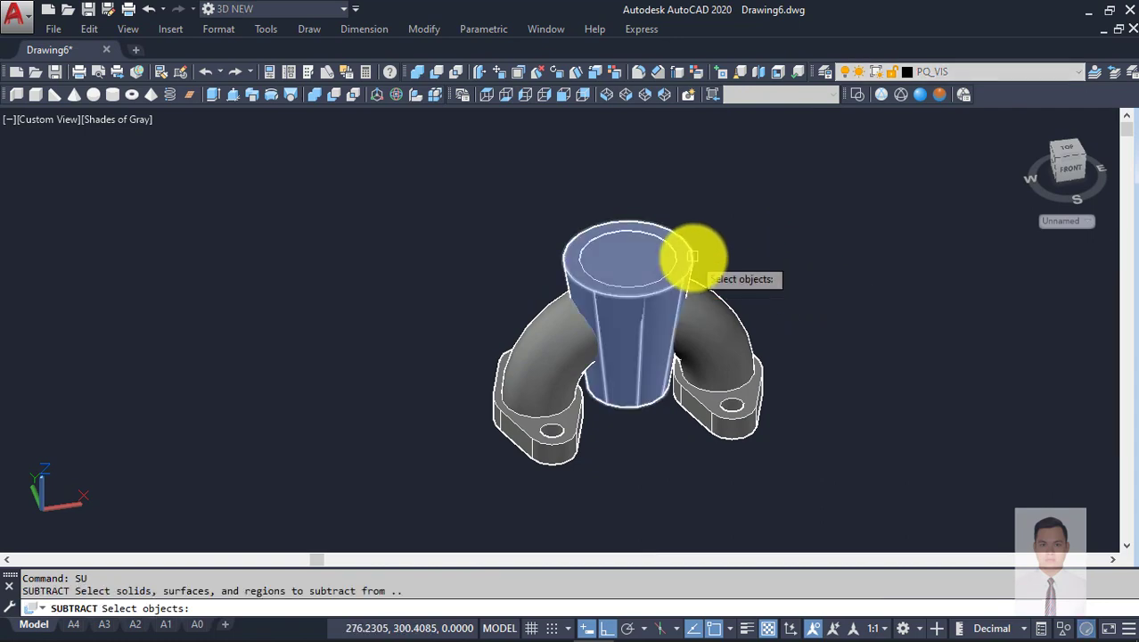
{"action": "left_click", "coordinate": [733, 303]}
{"action": "key", "text": "Return"}
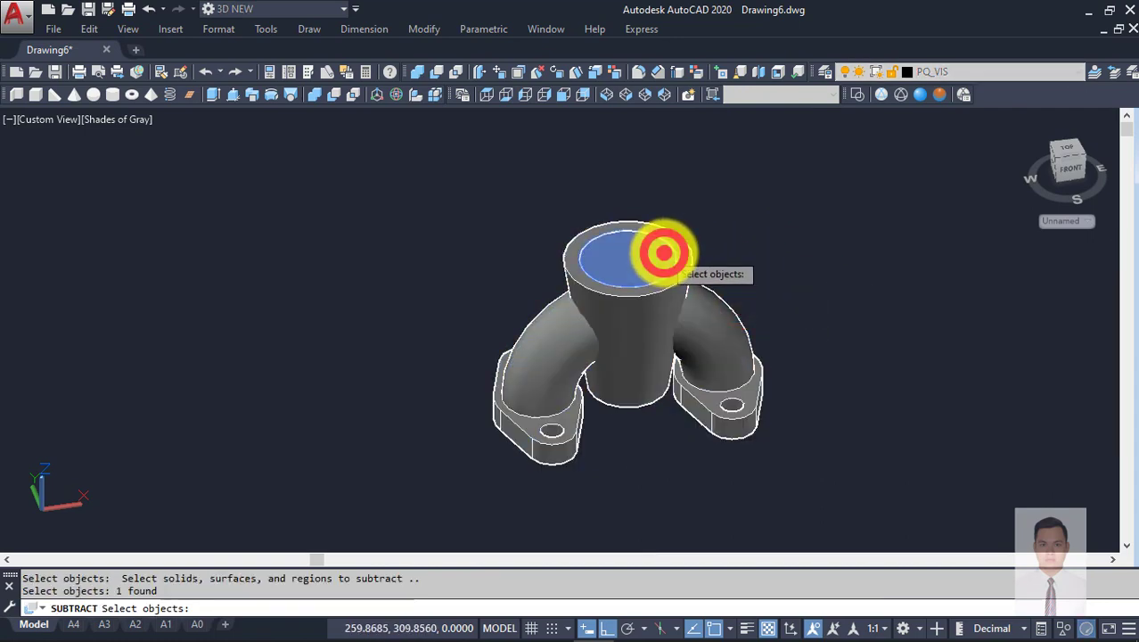
{"action": "mouse_move", "coordinate": [658, 282]}
{"action": "middle_mouse_down", "text": "shift"}
{"action": "mouse_move", "coordinate": [635, 373]}
{"action": "mouse_move", "coordinate": [623, 295]}
{"action": "mouse_move", "coordinate": [630, 165]}
{"action": "mouse_move", "coordinate": [704, 92]}
{"action": "mouse_move", "coordinate": [704, 311]}
{"action": "middle_mouse_up", "text": "shift"}
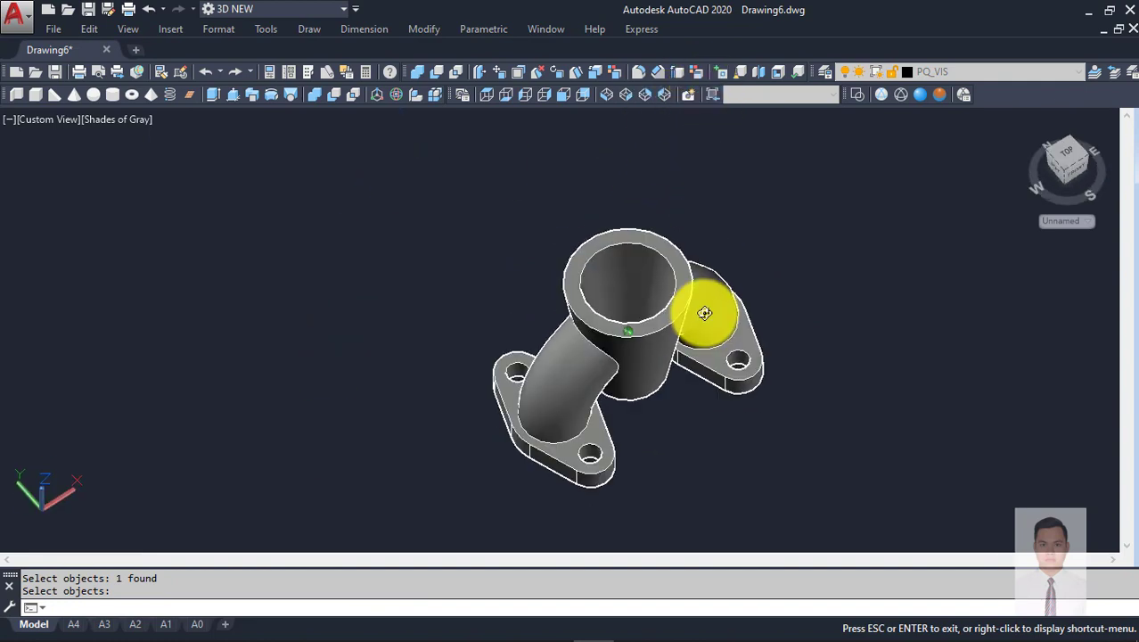
{"action": "key", "text": "Return"}
Step: Inspect the hollow tapered bore from the front, top and below, then select the fitting
{"action": "mouse_move", "coordinate": [606, 310]}
{"action": "middle_mouse_down", "text": "shift"}
{"action": "mouse_move", "coordinate": [617, 330]}
{"action": "mouse_move", "coordinate": [551, 285]}
{"action": "mouse_move", "coordinate": [542, 236]}
{"action": "mouse_move", "coordinate": [579, 239]}
{"action": "middle_mouse_up", "text": "shift"}
{"action": "mouse_move", "coordinate": [578, 401]}
{"action": "middle_mouse_down", "text": "shift"}
{"action": "mouse_move", "coordinate": [564, 437]}
{"action": "mouse_move", "coordinate": [549, 292]}
{"action": "mouse_move", "coordinate": [572, 280]}
{"action": "mouse_move", "coordinate": [565, 340]}
{"action": "middle_mouse_up", "text": "shift"}
{"action": "key", "text": "Return"}
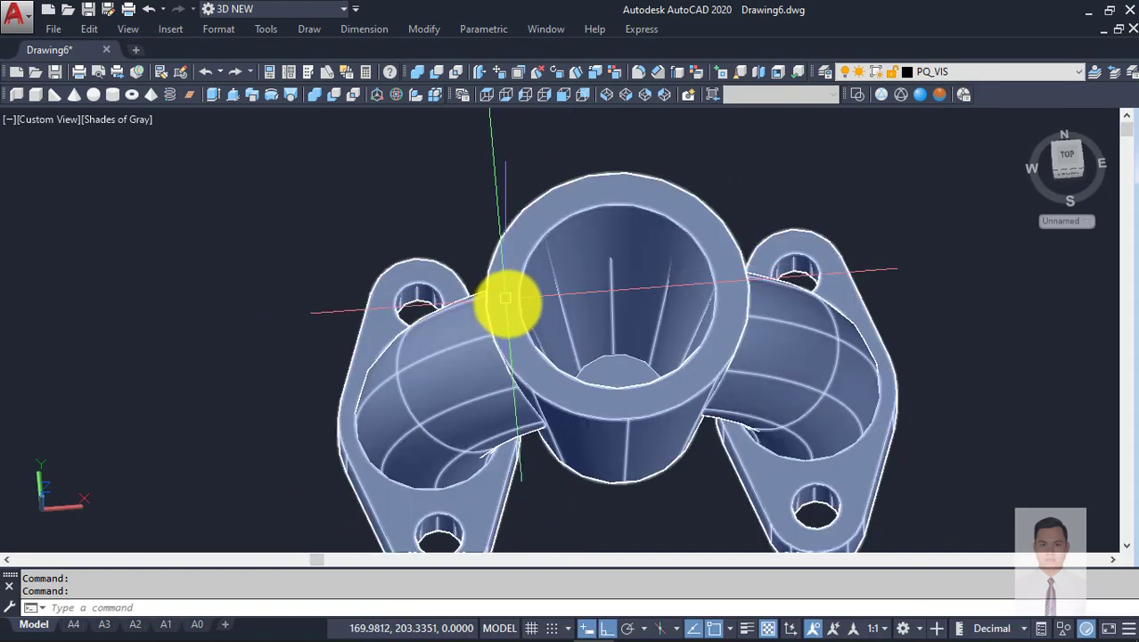
{"action": "mouse_move", "coordinate": [572, 388]}
{"action": "middle_mouse_down", "text": "shift"}
{"action": "mouse_move", "coordinate": [617, 129]}
{"action": "mouse_move", "coordinate": [529, 274]}
{"action": "mouse_move", "coordinate": [642, 257]}
{"action": "mouse_move", "coordinate": [644, 315]}
{"action": "middle_mouse_up", "text": "shift"}
{"action": "scroll", "coordinate": [642, 256], "scroll_direction": "down", "scroll_amount": 3}
{"action": "left_click", "coordinate": [623, 272]}
Step: Copy the fitting to the right of the original
{"action": "type", "text": "co"}
{"action": "key", "text": "Return"}
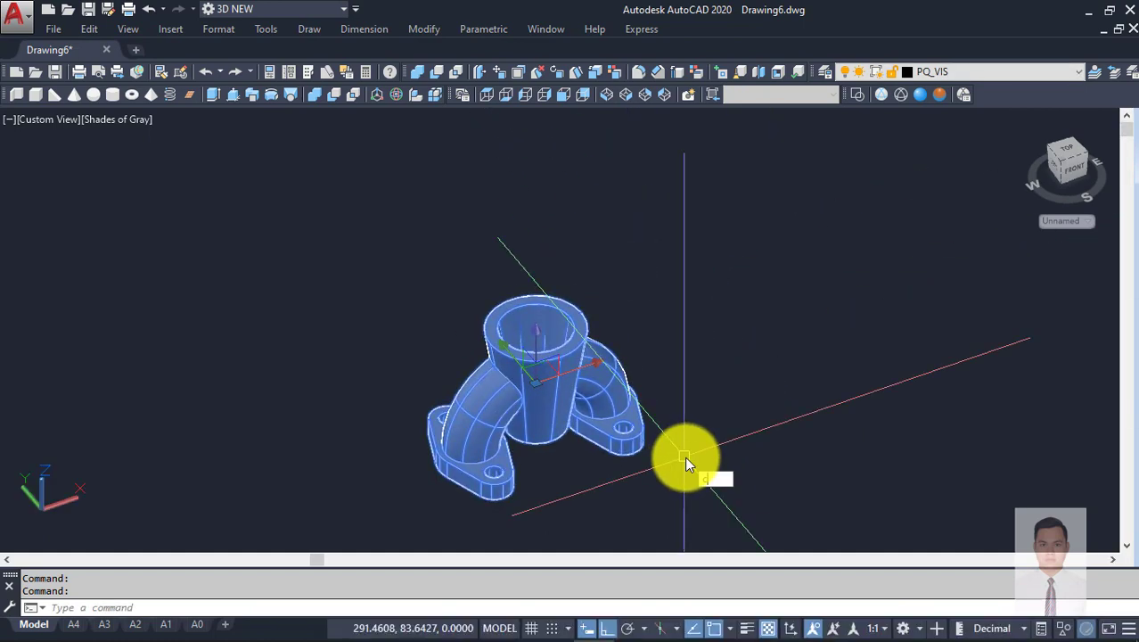
{"action": "left_click", "coordinate": [694, 440]}
{"action": "left_click", "coordinate": [966, 371]}
{"action": "key", "text": "Return"}
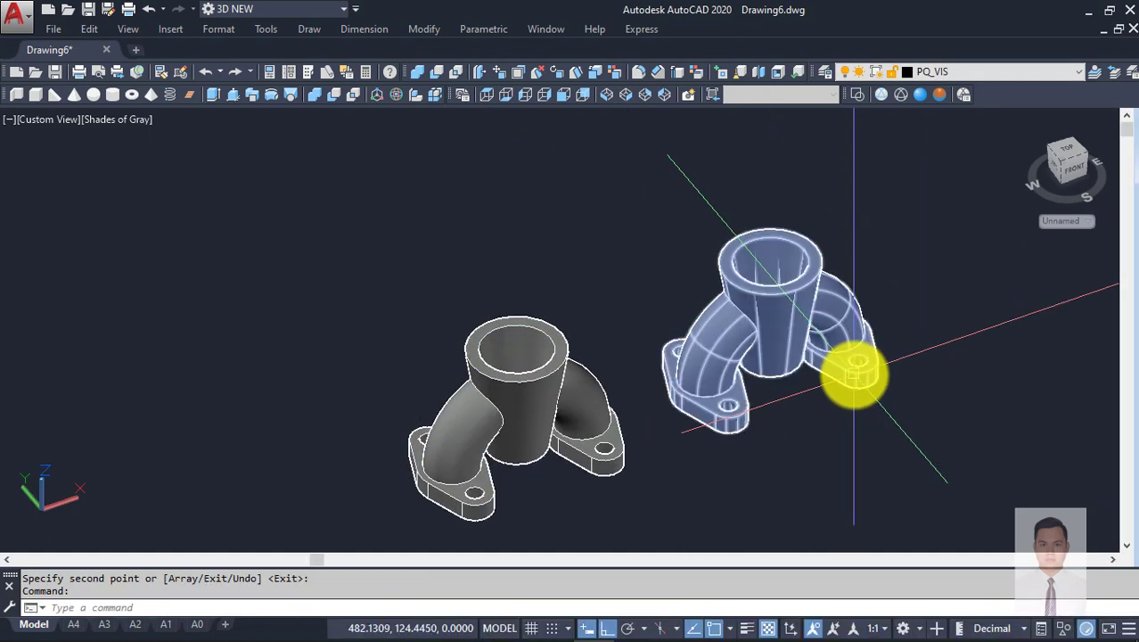
Step: Draw a box solid starting at the copy's top centre
{"action": "type", "text": "box"}
{"action": "key", "text": "Return"}
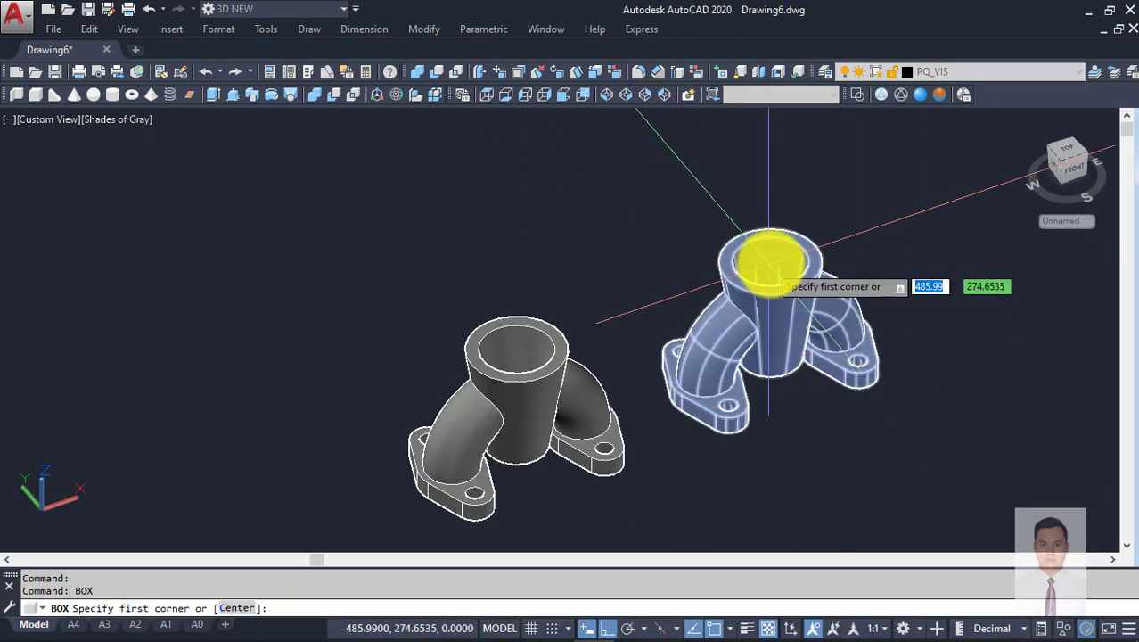
{"action": "left_click", "coordinate": [770, 262]}
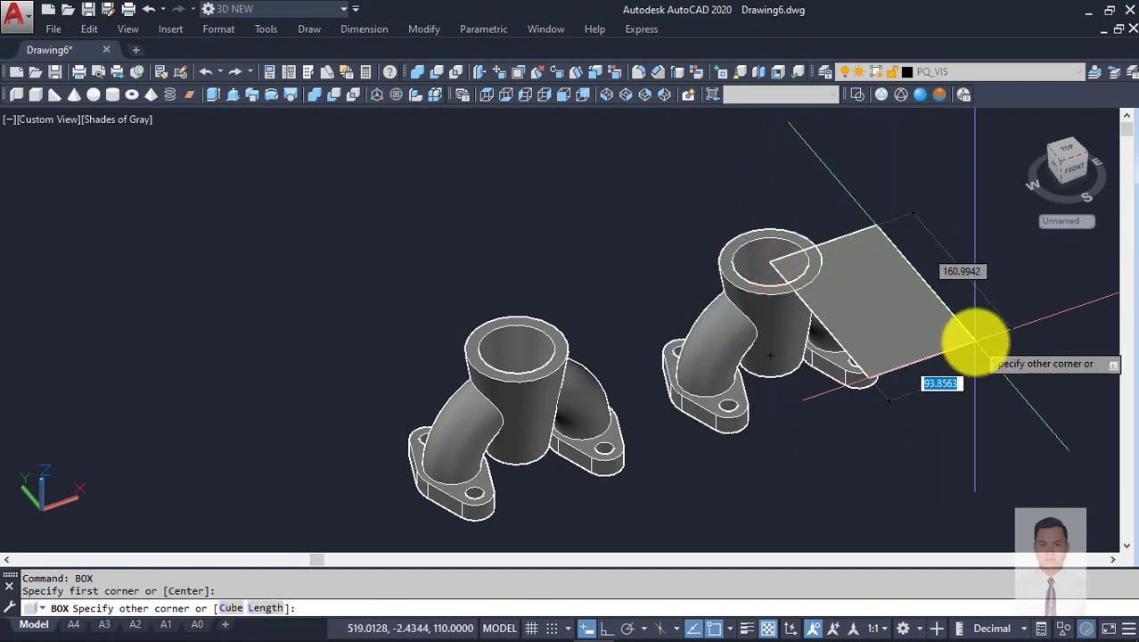
{"action": "scroll", "coordinate": [851, 312], "scroll_direction": "down", "scroll_amount": 3}
{"action": "left_click", "coordinate": [888, 313]}
{"action": "left_click", "coordinate": [911, 408]}
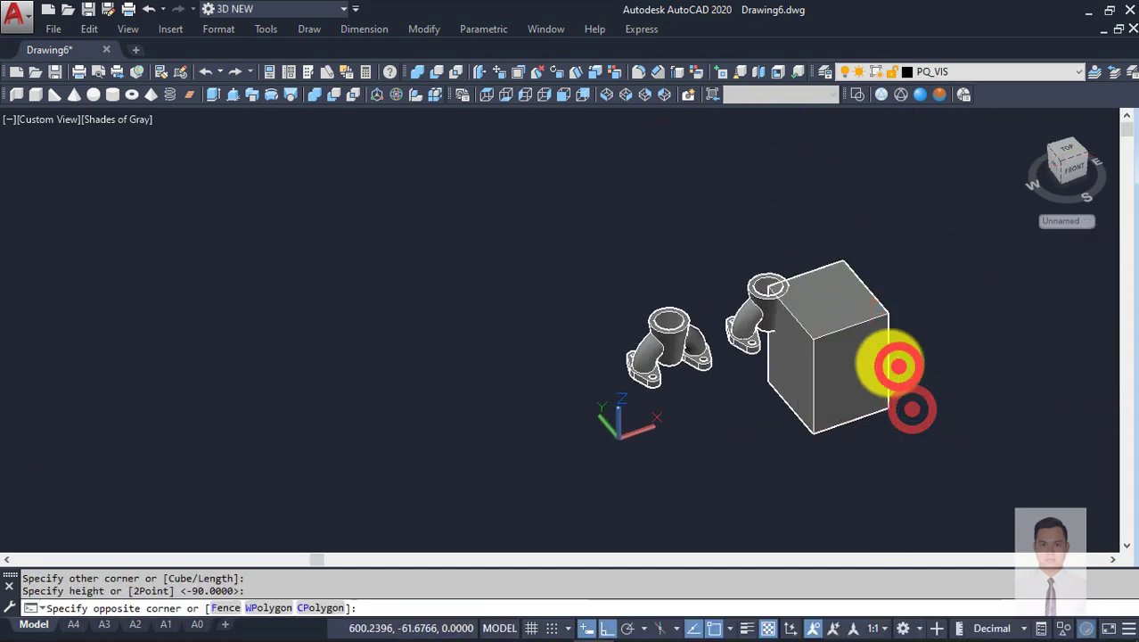
Step: Move the box so it covers half of the copied fitting
{"action": "left_click", "coordinate": [852, 351]}
{"action": "type", "text": "m"}
{"action": "key", "text": "Return"}
{"action": "scroll", "coordinate": [933, 351], "scroll_direction": "up", "scroll_amount": 2}
{"action": "left_click", "coordinate": [948, 324]}
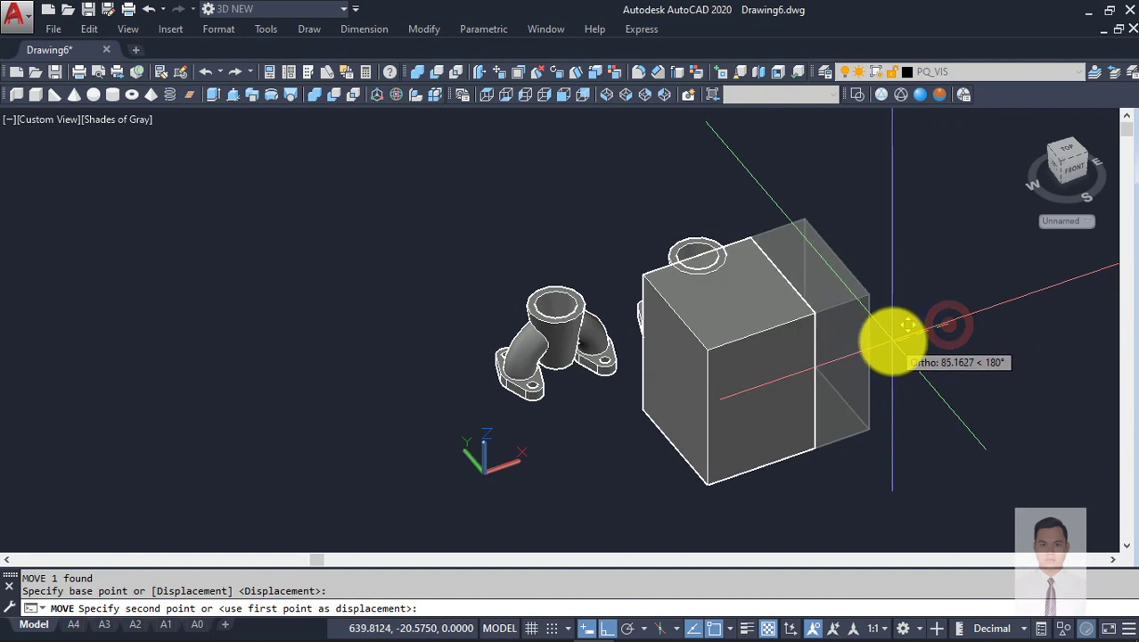
{"action": "left_click", "coordinate": [883, 341]}
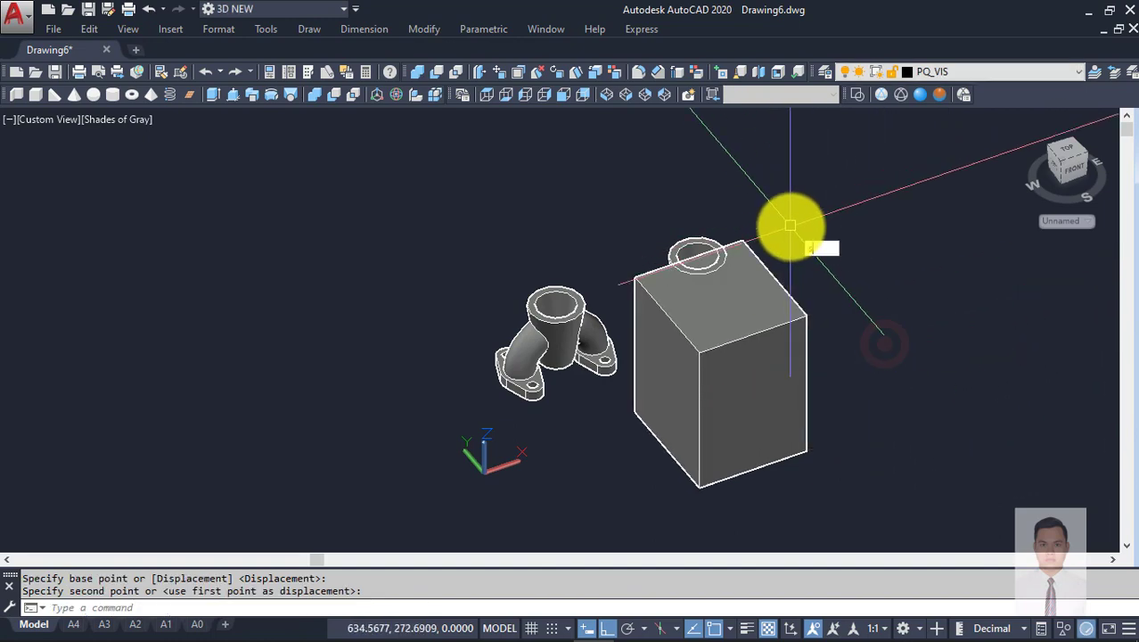
Step: Subtract the box from the copy to expose its half-section, viewed from the front
{"action": "type", "text": "u"}
{"action": "key", "text": "Return"}
{"action": "left_click", "coordinate": [706, 238]}
{"action": "key", "text": "Return"}
{"action": "left_click", "coordinate": [770, 318]}
{"action": "key", "text": "Return"}
{"action": "middle_click_drag", "start_coordinate": [770, 318], "coordinate": [732, 300], "text": "shift"}
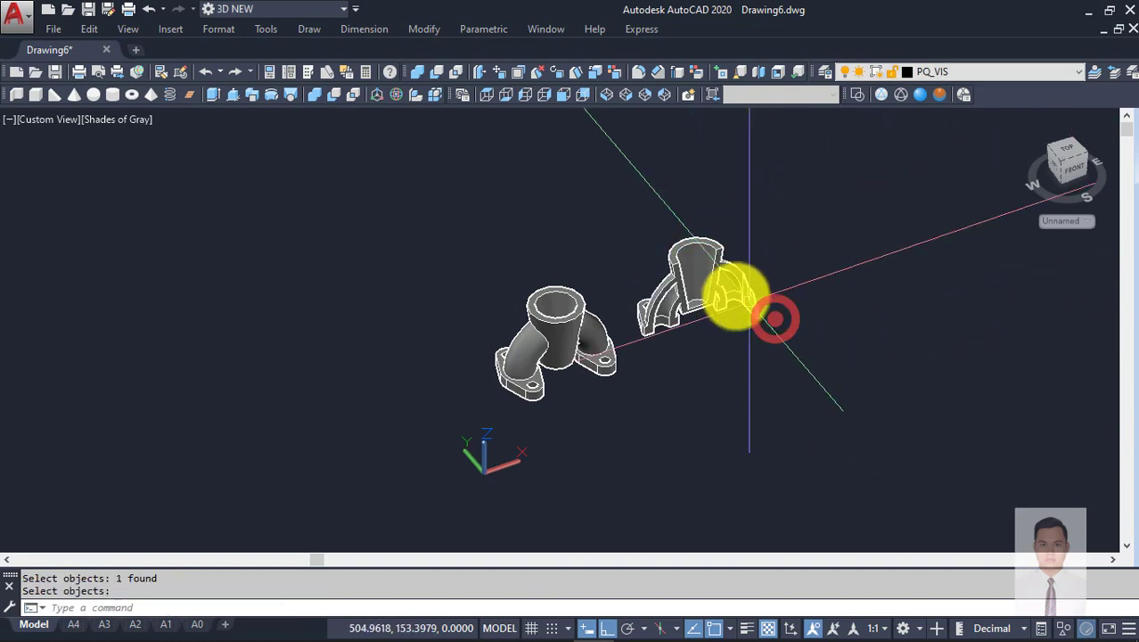
{"action": "scroll", "coordinate": [719, 322], "scroll_direction": "up", "scroll_amount": 5}
{"action": "key", "text": "Escape"}
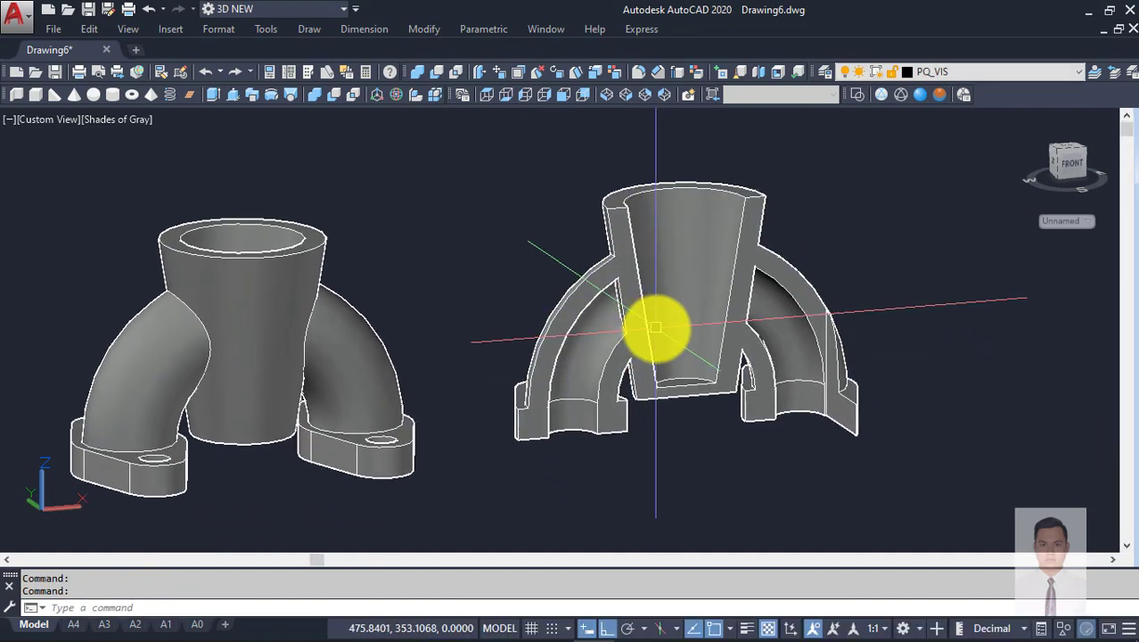
{"action": "scroll", "coordinate": [550, 341], "scroll_direction": "up", "scroll_amount": 2}
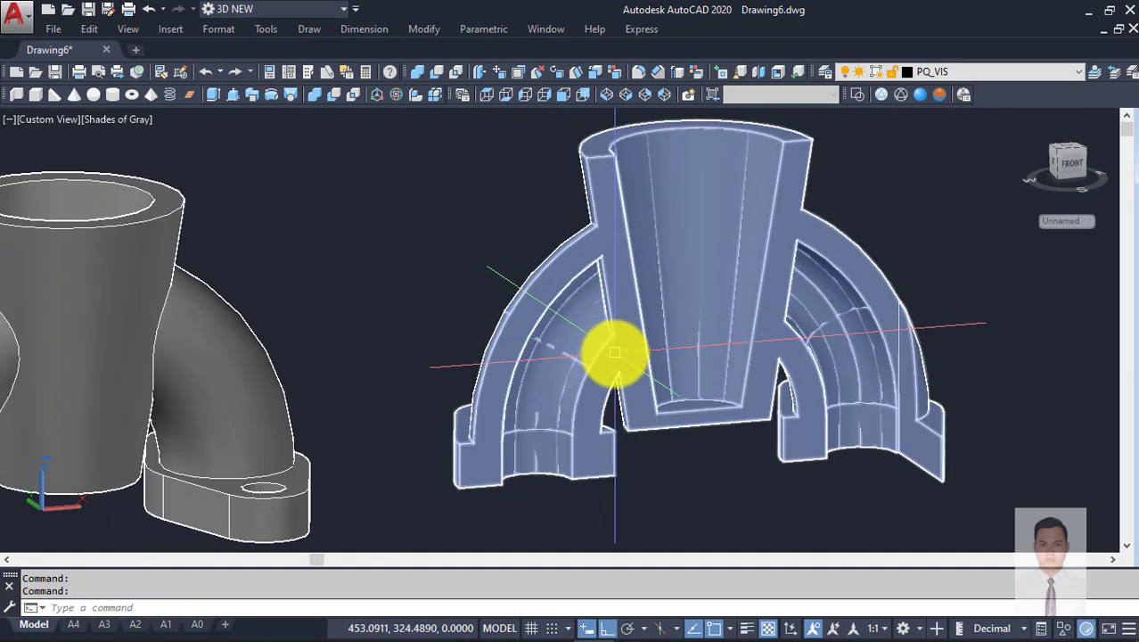
{"action": "mouse_move", "coordinate": [615, 352]}
{"action": "middle_mouse_down", "text": "shift"}
{"action": "mouse_move", "coordinate": [541, 398]}
{"action": "mouse_move", "coordinate": [569, 351]}
{"action": "mouse_move", "coordinate": [650, 310]}
{"action": "middle_mouse_up", "text": "shift"}
{"action": "scroll", "coordinate": [630, 294], "scroll_direction": "up", "scroll_amount": 2}
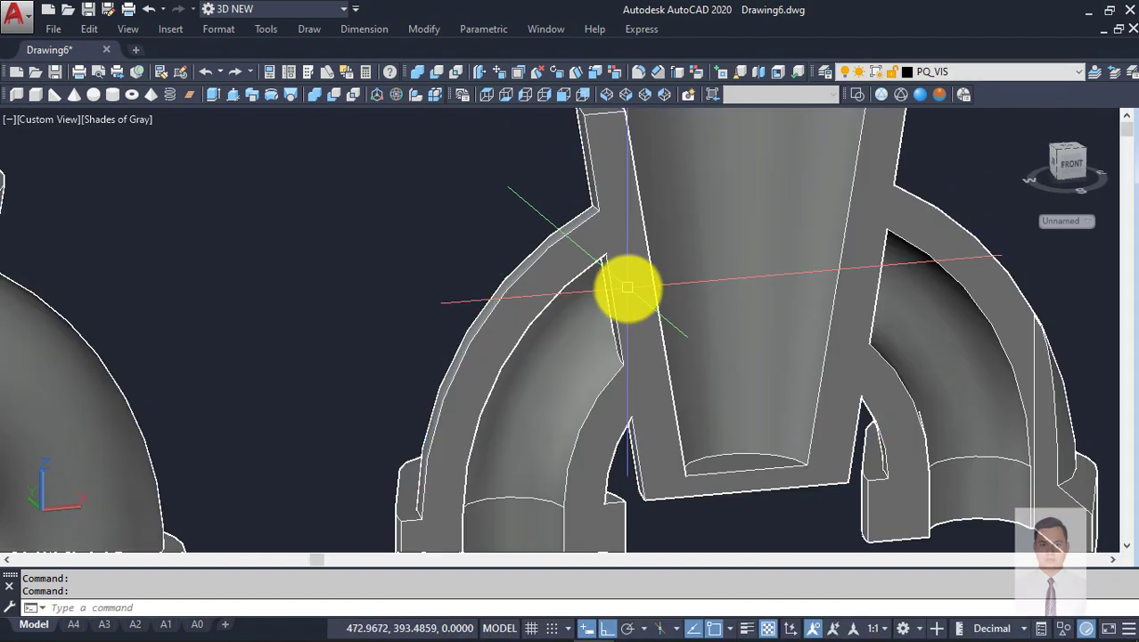
{"action": "scroll", "coordinate": [628, 290], "scroll_direction": "down", "scroll_amount": 1}
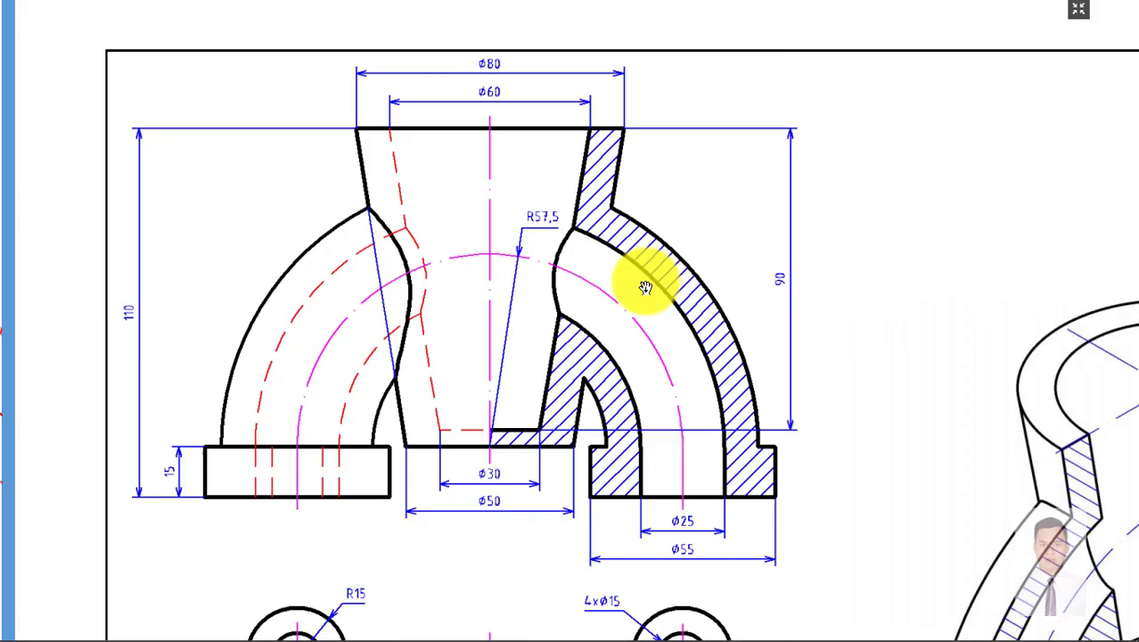
{"action": "left_click_drag", "start_coordinate": [457, 356], "coordinate": [482, 269]}
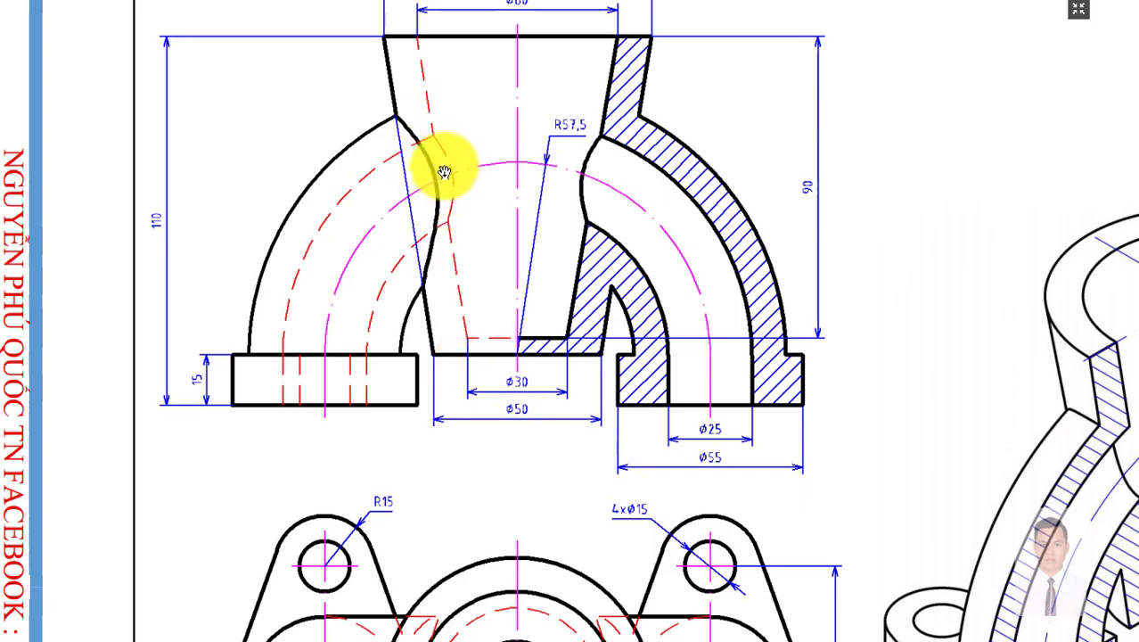
{"action": "left_click_drag", "start_coordinate": [581, 412], "coordinate": [612, 401]}
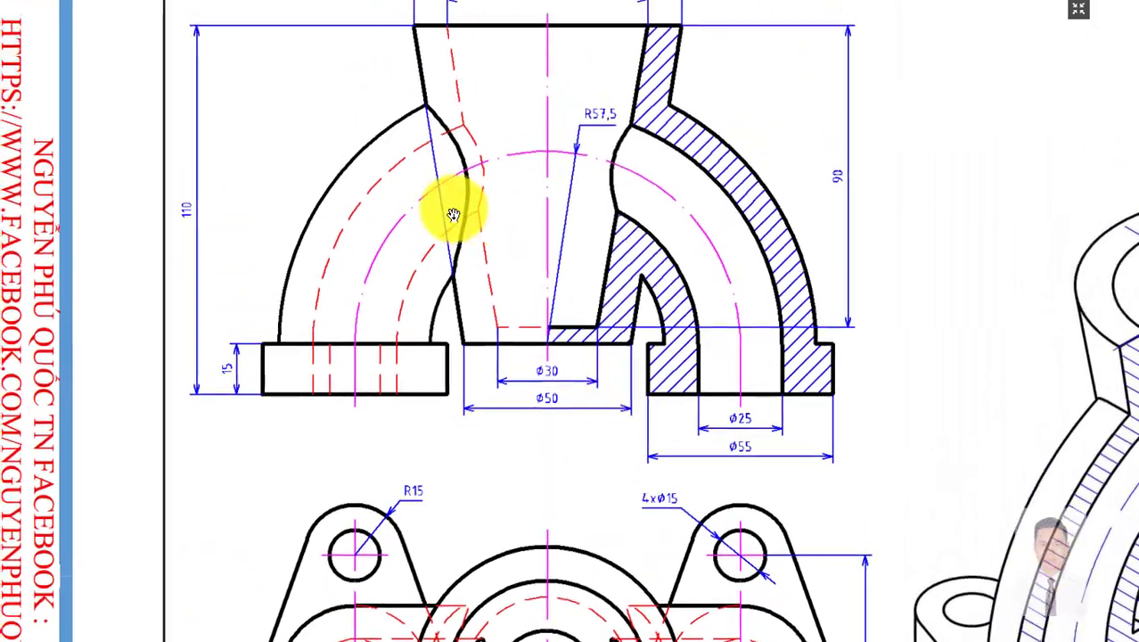
{"action": "key", "text": "alt+Tab"}
{"action": "scroll", "coordinate": [746, 290], "scroll_direction": "down", "scroll_amount": 3}
{"action": "scroll", "coordinate": [755, 314], "scroll_direction": "down", "scroll_amount": 2}
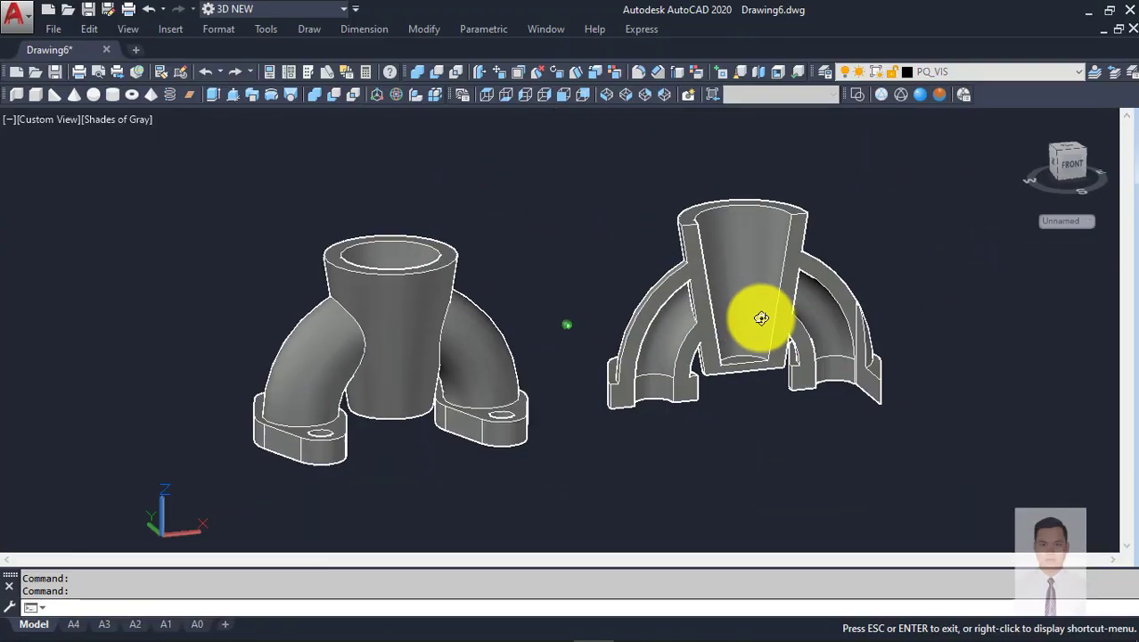
{"action": "left_click", "coordinate": [700, 299]}
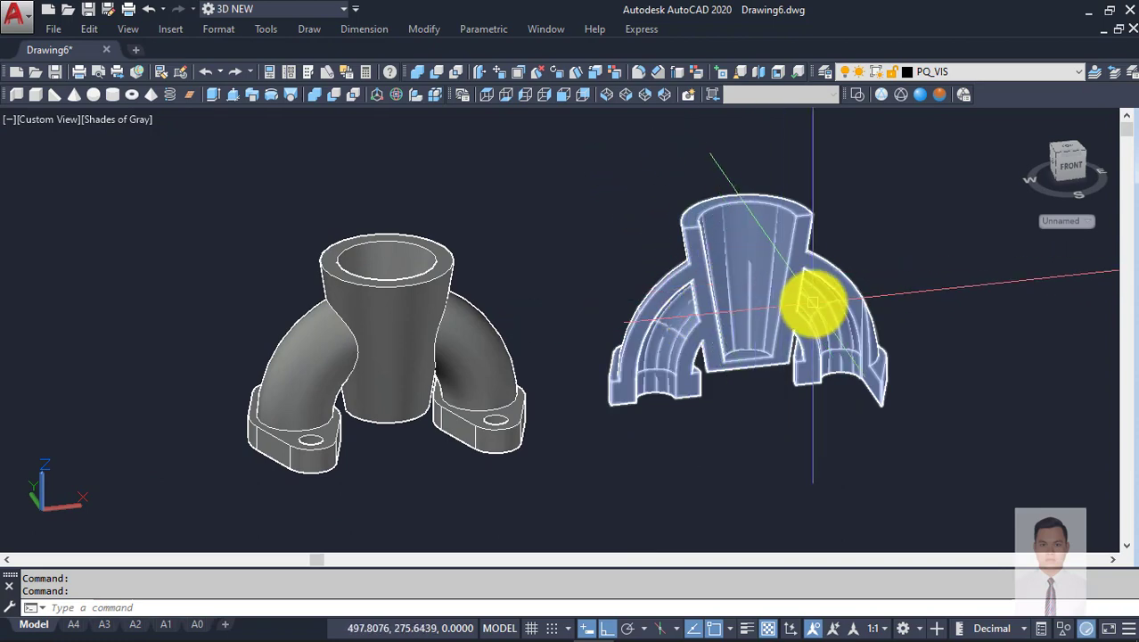
{"action": "scroll", "coordinate": [810, 294], "scroll_direction": "up", "scroll_amount": 2}
{"action": "scroll", "coordinate": [808, 286], "scroll_direction": "up", "scroll_amount": 2}
{"action": "scroll", "coordinate": [808, 287], "scroll_direction": "down", "scroll_amount": 3}
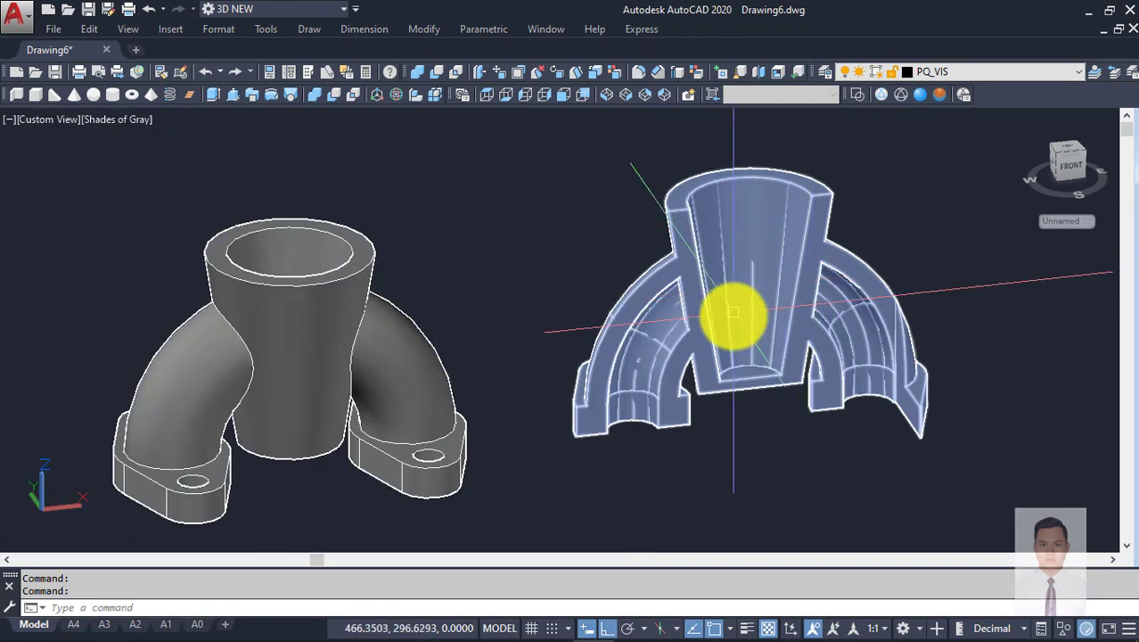
{"action": "key", "text": "Escape"}
{"action": "left_click", "coordinate": [757, 415]}
{"action": "left_click", "coordinate": [750, 415]}
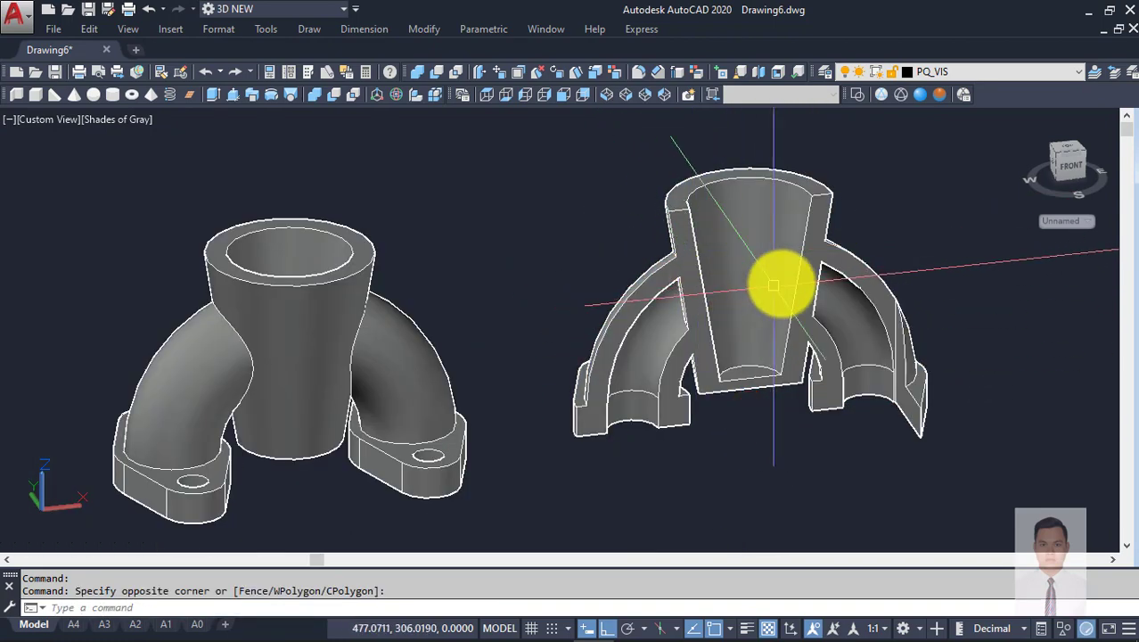
{"action": "left_click", "coordinate": [713, 291]}
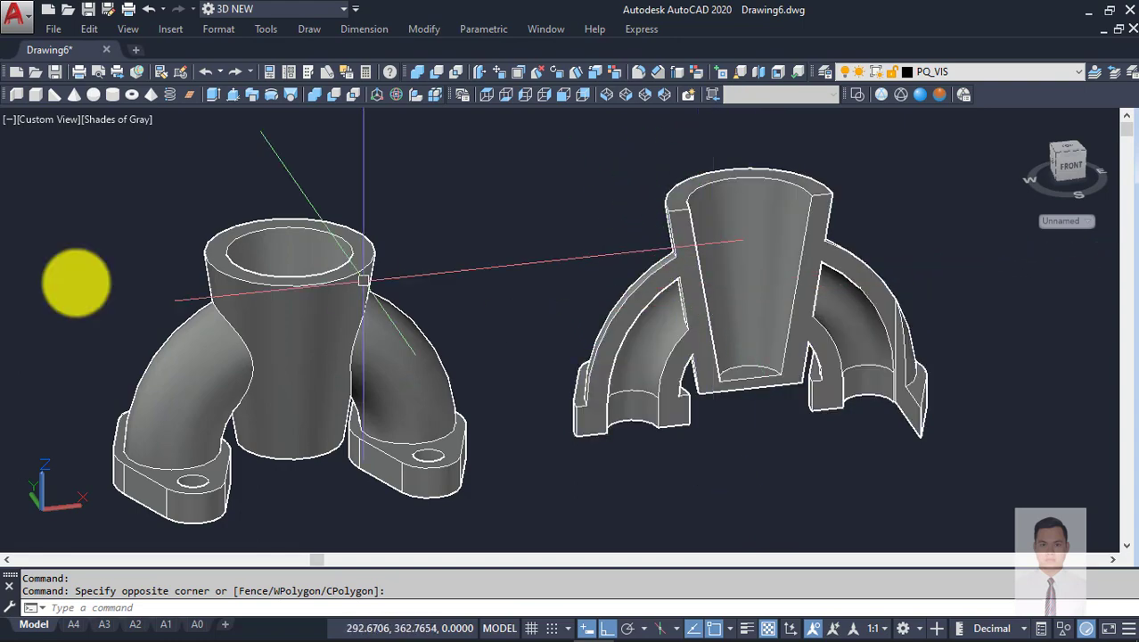
Step: Erase the cut-away copy of the fitting
{"action": "mouse_move", "coordinate": [293, 275]}
{"action": "middle_mouse_down", "text": "shift"}
{"action": "mouse_move", "coordinate": [286, 413]}
{"action": "mouse_move", "coordinate": [481, 339]}
{"action": "middle_mouse_up", "text": "shift"}
{"action": "left_click", "coordinate": [719, 376]}
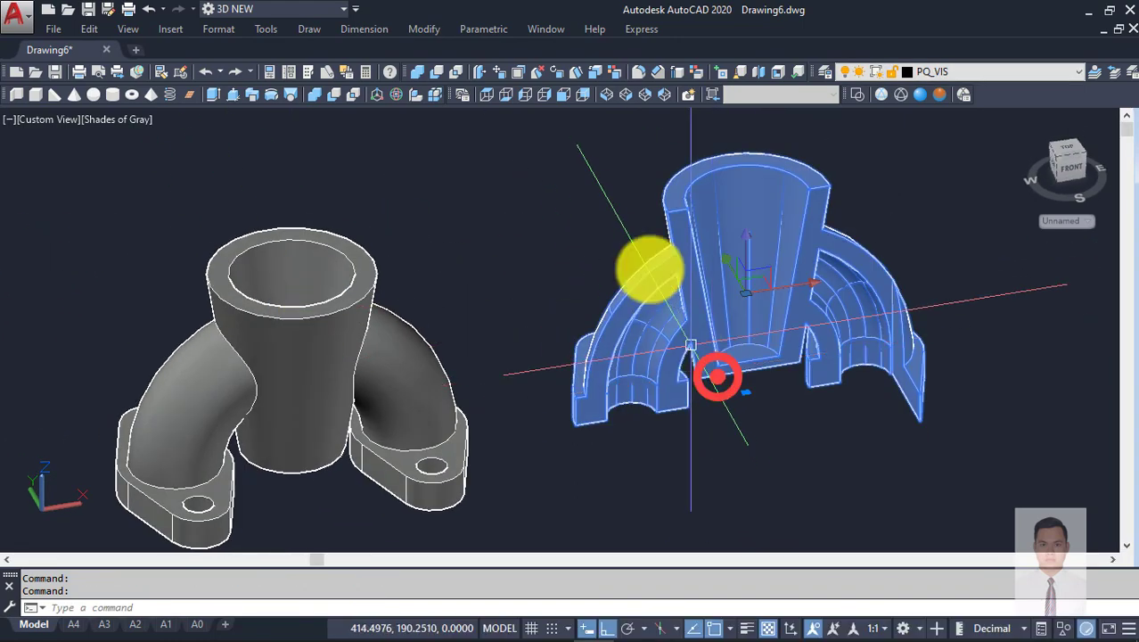
{"action": "type", "text": "E"}
{"action": "key", "text": "Return"}
Step: Show the remaining fitting in front view and compare it with the drawing PDF
{"action": "scroll", "coordinate": [695, 333], "scroll_direction": "down", "scroll_amount": 3}
{"action": "middle_click_drag", "start_coordinate": [695, 333], "coordinate": [693, 311], "text": "shift"}
{"action": "key", "text": "Escape"}
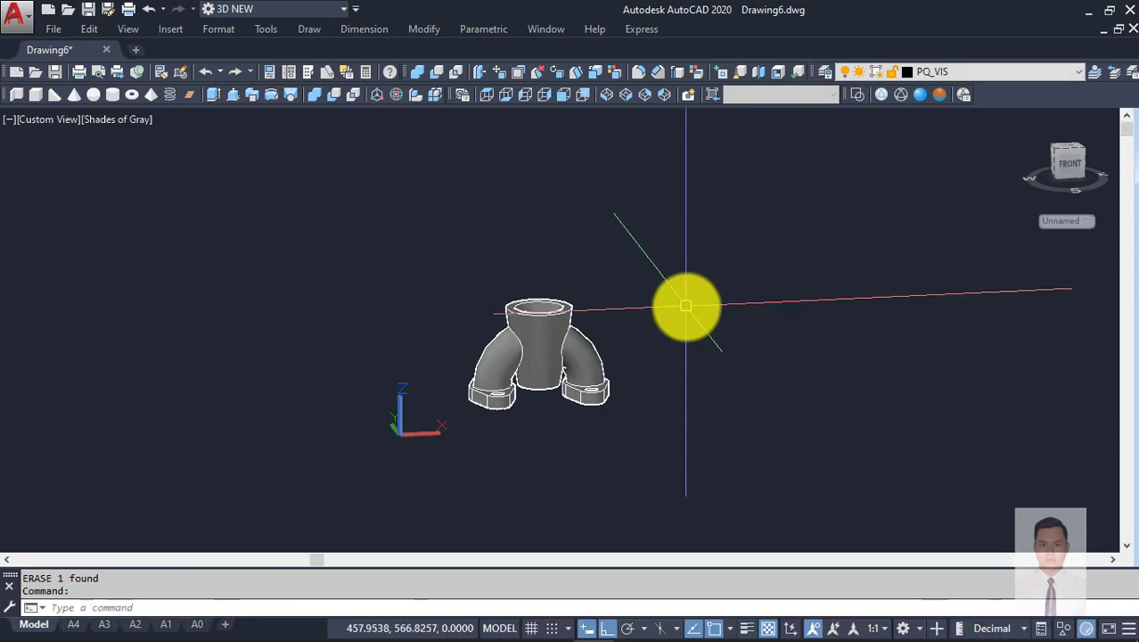
{"action": "key", "text": "alt+Tab"}
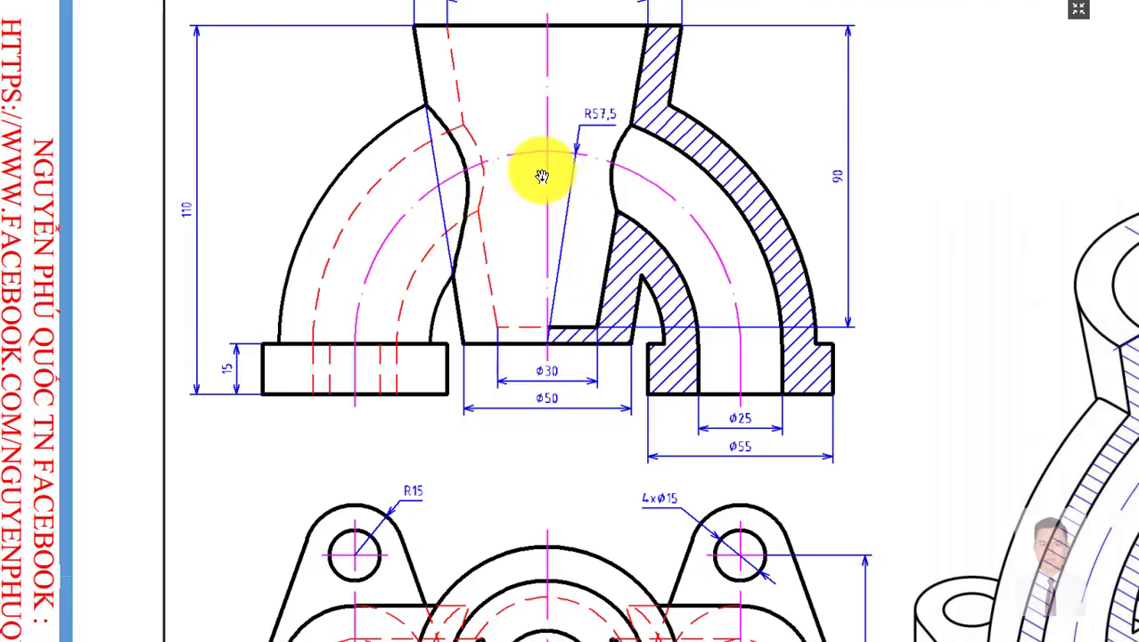
{"action": "key", "text": "alt+Tab"}
{"action": "scroll", "coordinate": [722, 307], "scroll_direction": "down", "scroll_amount": 3}
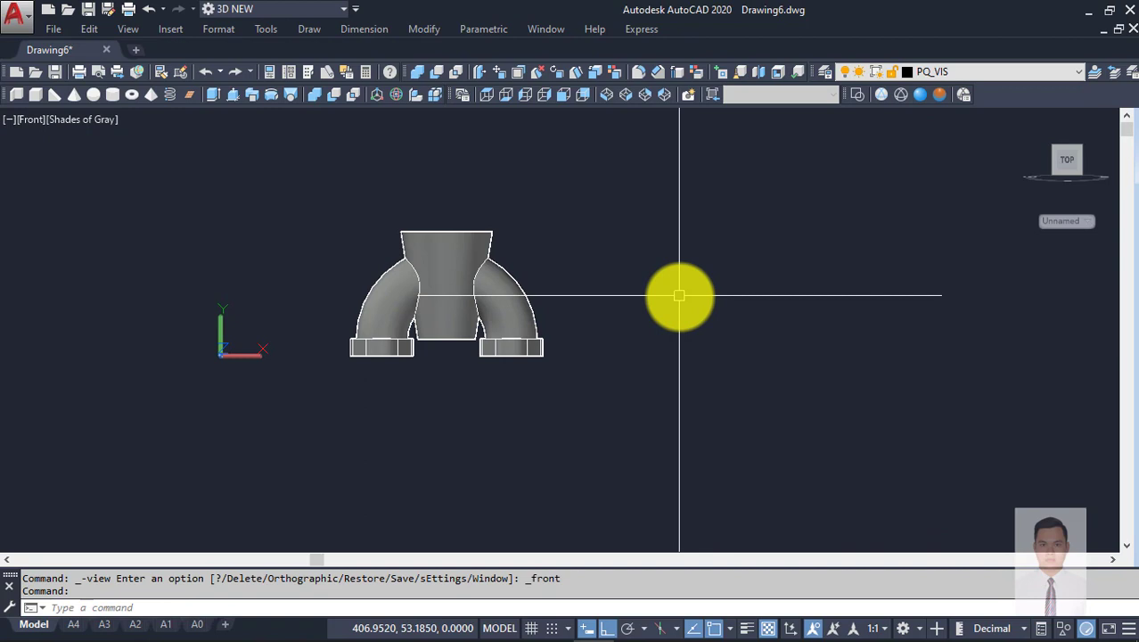
Step: Create a torus right of the fitting with radius 57.5 and tube diameter 25
{"action": "type", "text": "r"}
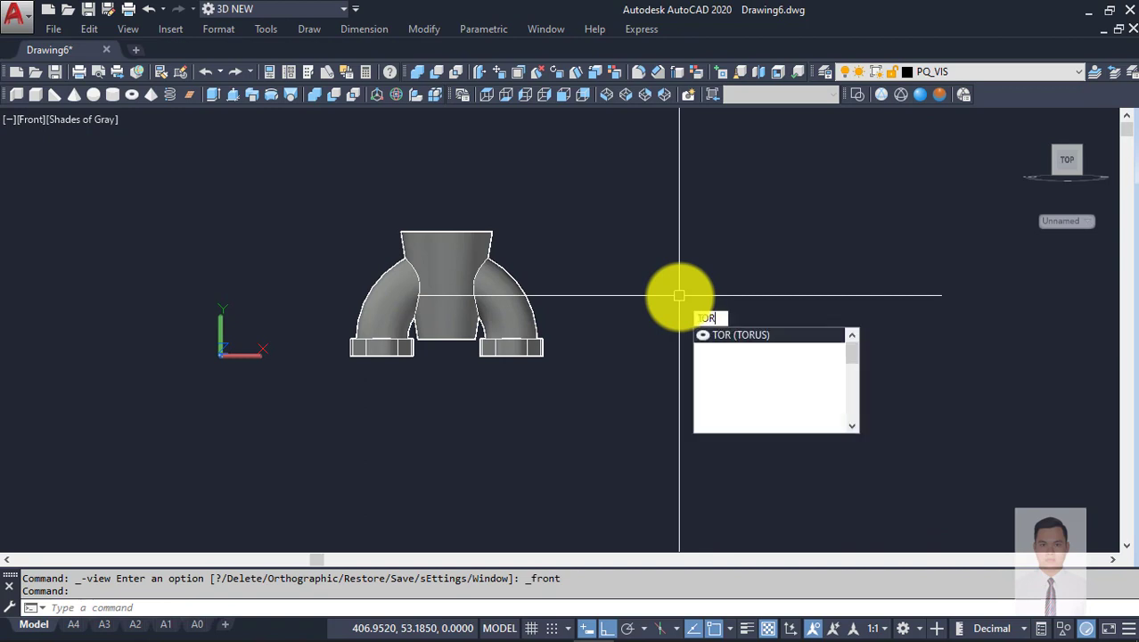
{"action": "key", "text": "Return"}
{"action": "left_click", "coordinate": [727, 317]}
{"action": "type", "text": "57"}
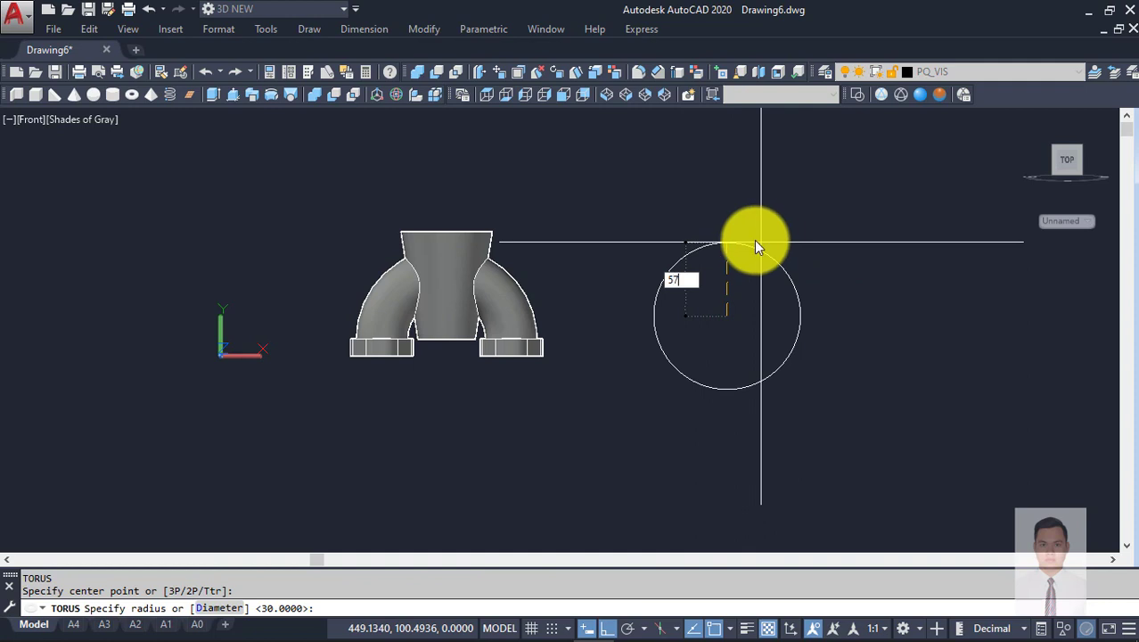
{"action": "type", "text": ".5"}
{"action": "key", "text": "Return"}
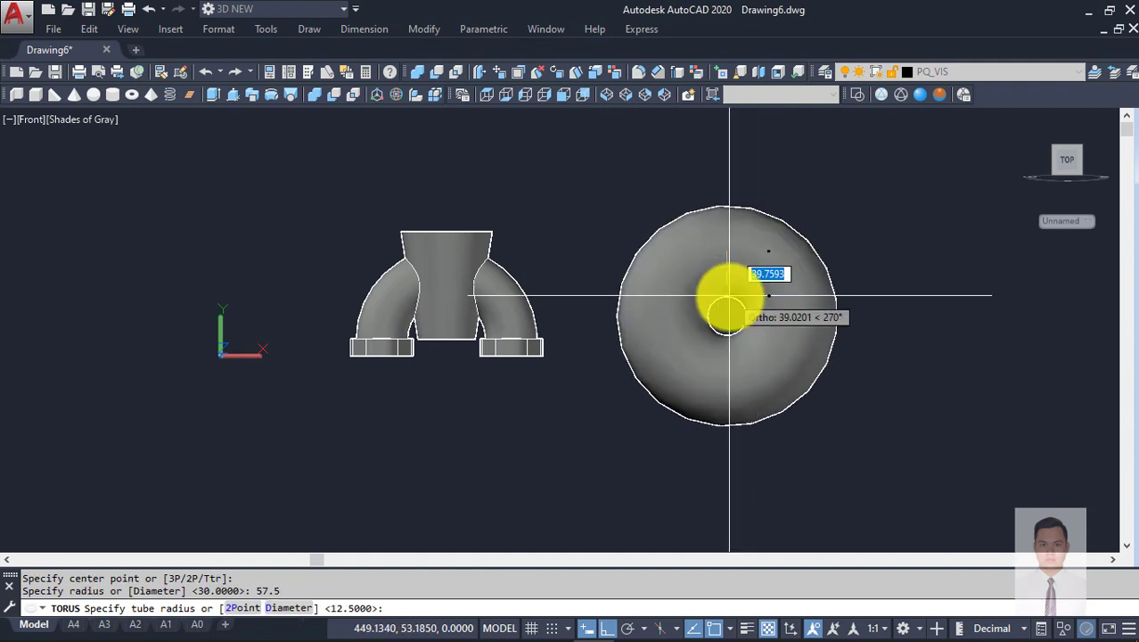
{"action": "key", "text": "Return"}
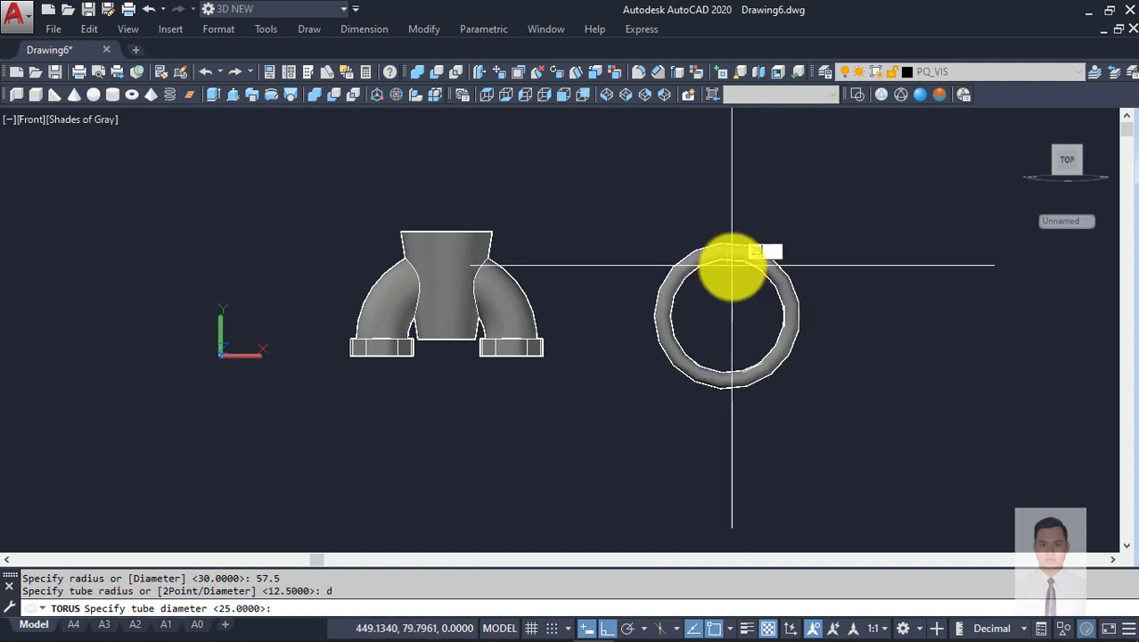
{"action": "type", "text": "25"}
{"action": "key", "text": "Return"}
{"action": "scroll", "coordinate": [758, 308], "scroll_direction": "up", "scroll_amount": 4}
{"action": "left_click", "coordinate": [864, 319]}
{"action": "key", "text": "Escape"}
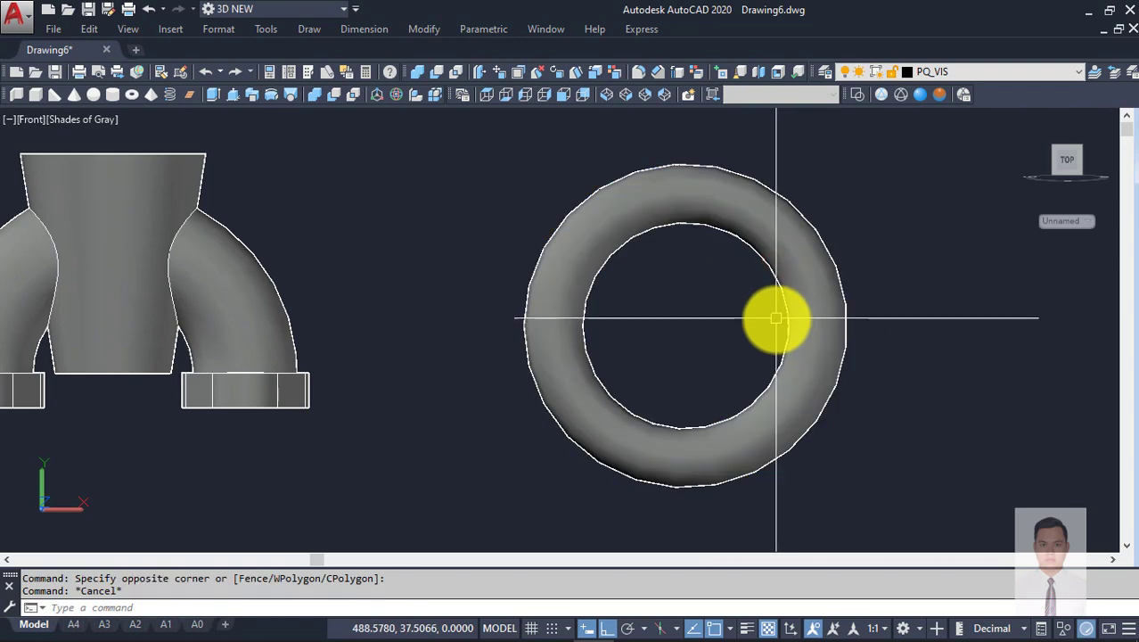
Step: Slice the torus horizontally through its centre and erase the lower half
{"action": "type", "text": "l"}
{"action": "key", "text": "Return"}
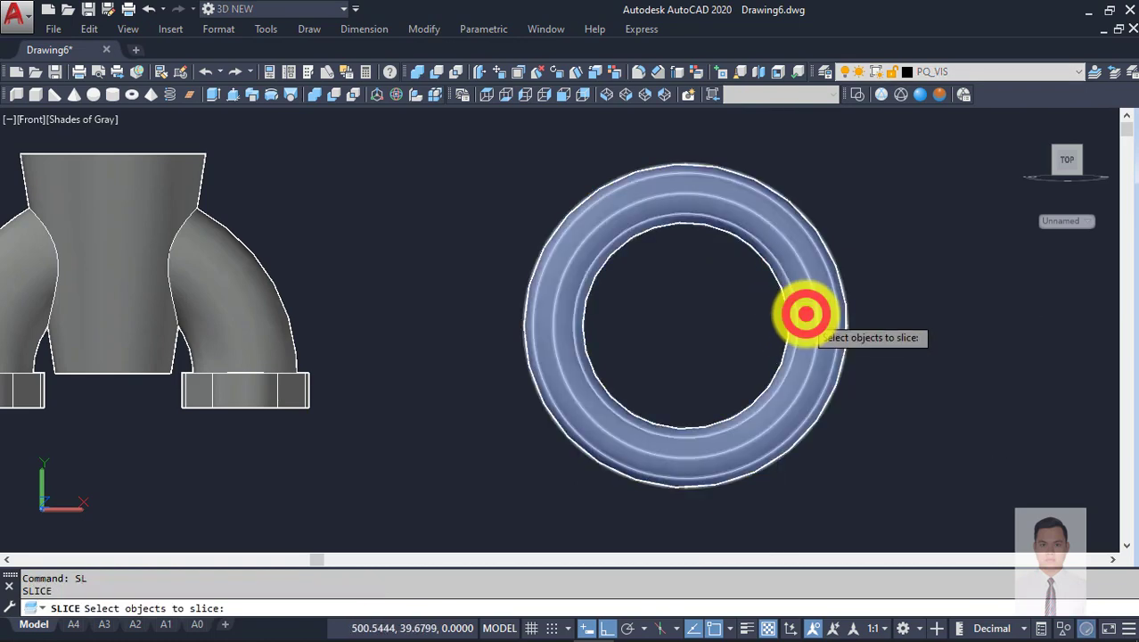
{"action": "left_click", "coordinate": [803, 311]}
{"action": "key", "text": "Return"}
{"action": "left_click", "coordinate": [683, 325]}
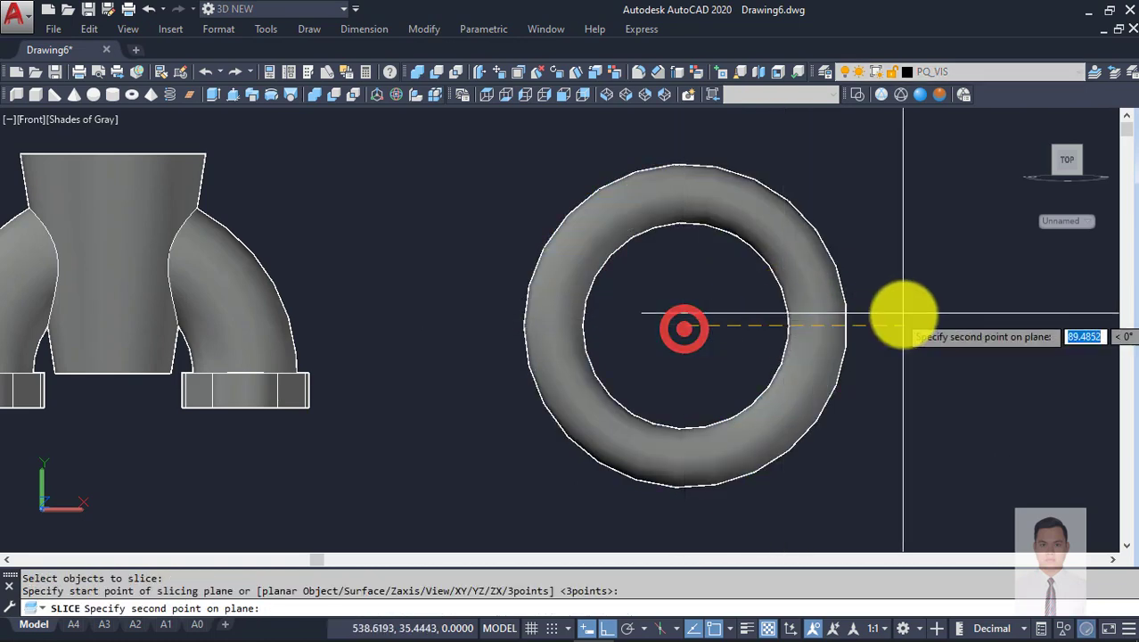
{"action": "left_click", "coordinate": [907, 297]}
{"action": "key", "text": "Return"}
{"action": "left_click", "coordinate": [827, 372]}
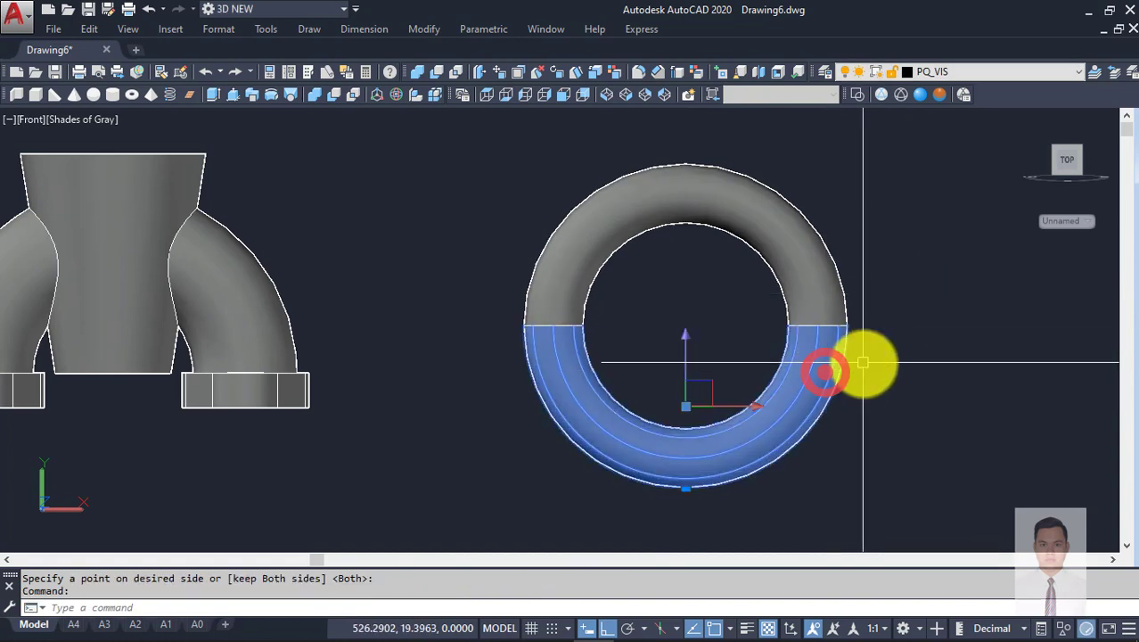
{"action": "type", "text": "e"}
{"action": "key", "text": "Return"}
{"action": "scroll", "coordinate": [851, 351], "scroll_direction": "down", "scroll_amount": 3}
{"action": "mouse_move", "coordinate": [852, 351]}
{"action": "middle_mouse_down", "text": "shift"}
{"action": "mouse_move", "coordinate": [716, 419]}
{"action": "mouse_move", "coordinate": [805, 382]}
{"action": "middle_mouse_up", "text": "shift"}
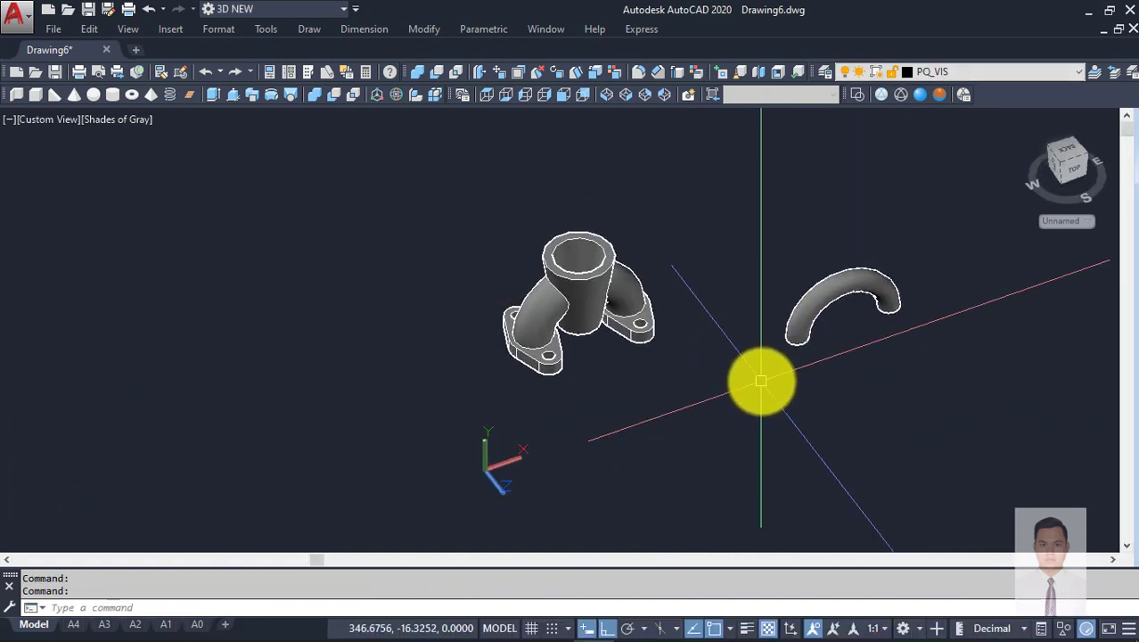
Step: Move the half torus so its end sits on the flange centre
{"action": "type", "text": "m"}
{"action": "key", "text": "Return"}
{"action": "scroll", "coordinate": [804, 381], "scroll_direction": "up", "scroll_amount": 4}
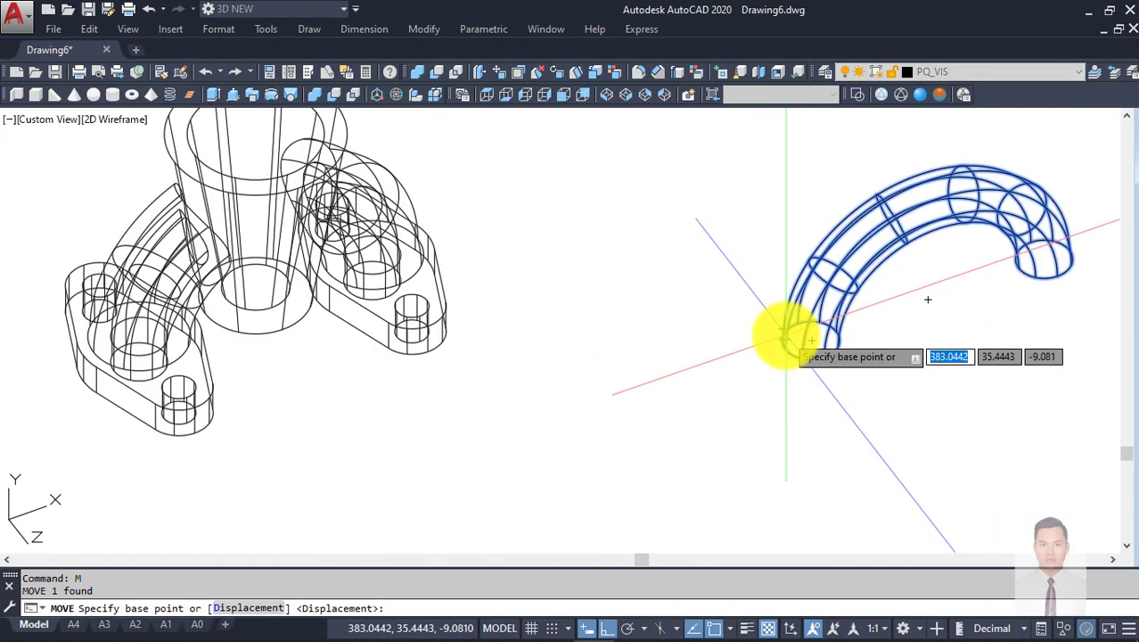
{"action": "left_click", "coordinate": [814, 338]}
{"action": "scroll", "coordinate": [165, 340], "scroll_direction": "up", "scroll_amount": 4}
{"action": "scroll", "coordinate": [165, 340], "scroll_direction": "down", "scroll_amount": 2}
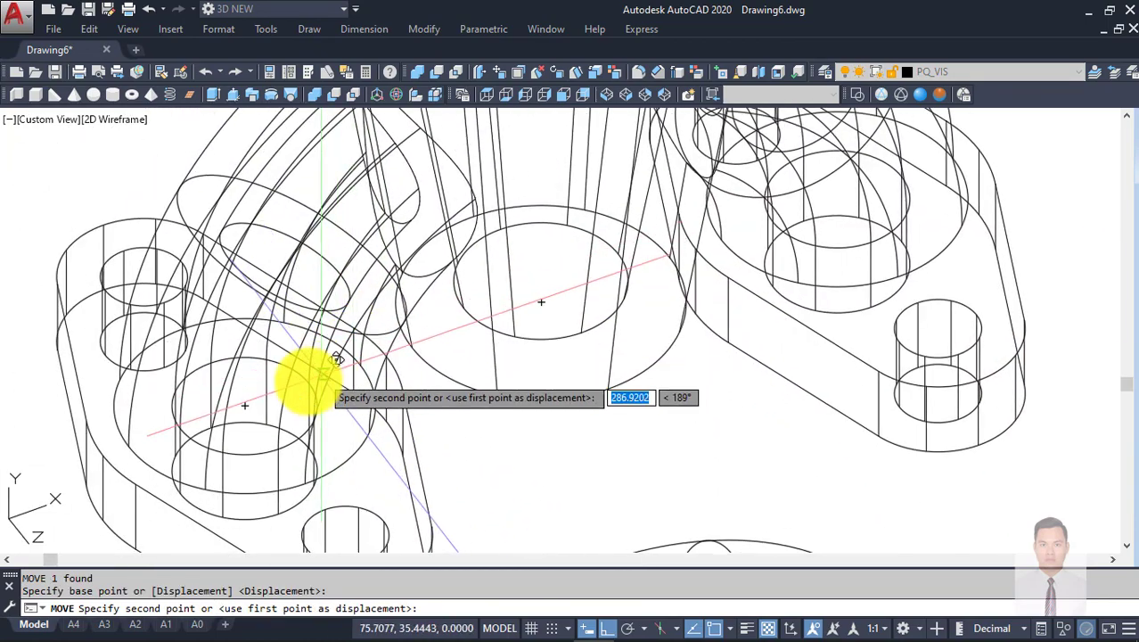
{"action": "left_click", "coordinate": [249, 401]}
{"action": "scroll", "coordinate": [250, 402], "scroll_direction": "down", "scroll_amount": 3}
{"action": "mouse_move", "coordinate": [250, 402]}
{"action": "middle_mouse_down"}
{"action": "mouse_move", "coordinate": [566, 390]}
{"action": "mouse_move", "coordinate": [584, 410]}
{"action": "middle_mouse_up"}
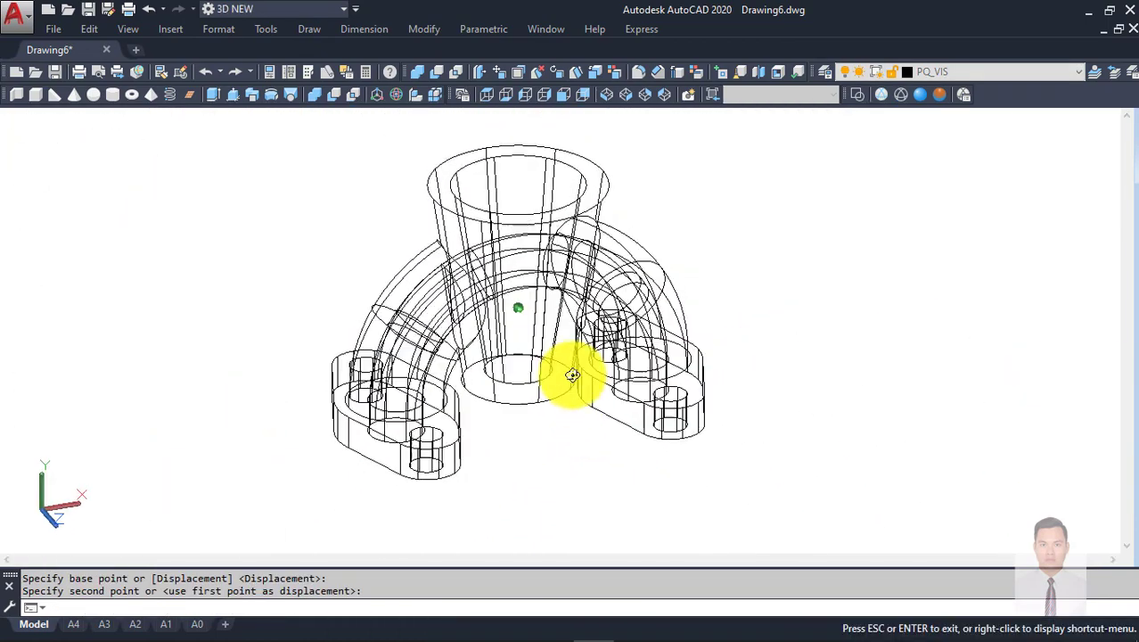
Step: Subtract the crossed parts from the fitting and orbit it upright
{"action": "type", "text": "su"}
{"action": "key", "text": "Return"}
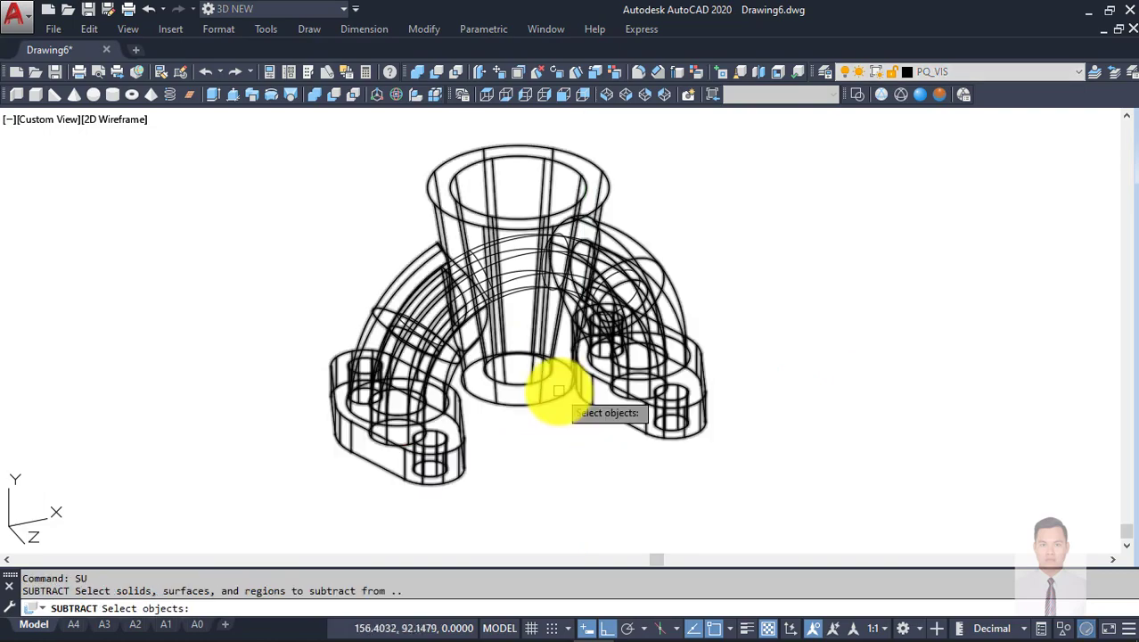
{"action": "left_click", "coordinate": [557, 390]}
{"action": "key", "text": "Return"}
{"action": "left_click", "coordinate": [590, 426]}
{"action": "left_click", "coordinate": [383, 250]}
{"action": "key", "text": "Return"}
{"action": "mouse_move", "coordinate": [384, 250]}
{"action": "middle_mouse_down", "text": "shift"}
{"action": "mouse_move", "coordinate": [554, 323]}
{"action": "mouse_move", "coordinate": [501, 373]}
{"action": "mouse_move", "coordinate": [516, 349]}
{"action": "mouse_move", "coordinate": [498, 331]}
{"action": "mouse_move", "coordinate": [500, 250]}
{"action": "middle_mouse_up", "text": "shift"}
{"action": "scroll", "coordinate": [481, 284], "scroll_direction": "up", "scroll_amount": 3}
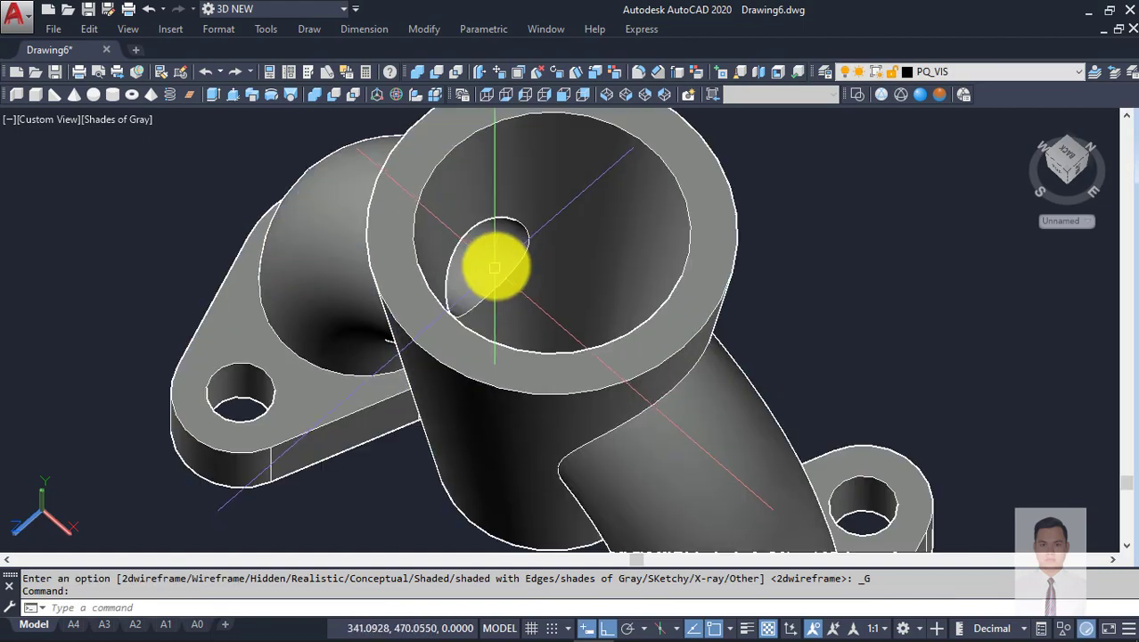
{"action": "scroll", "coordinate": [495, 262], "scroll_direction": "down", "scroll_amount": 5}
{"action": "mouse_move", "coordinate": [534, 336]}
{"action": "middle_mouse_down", "text": "shift"}
{"action": "mouse_move", "coordinate": [662, 199]}
{"action": "mouse_move", "coordinate": [678, 282]}
{"action": "middle_mouse_up", "text": "shift"}
{"action": "key", "text": "alt+Tab"}
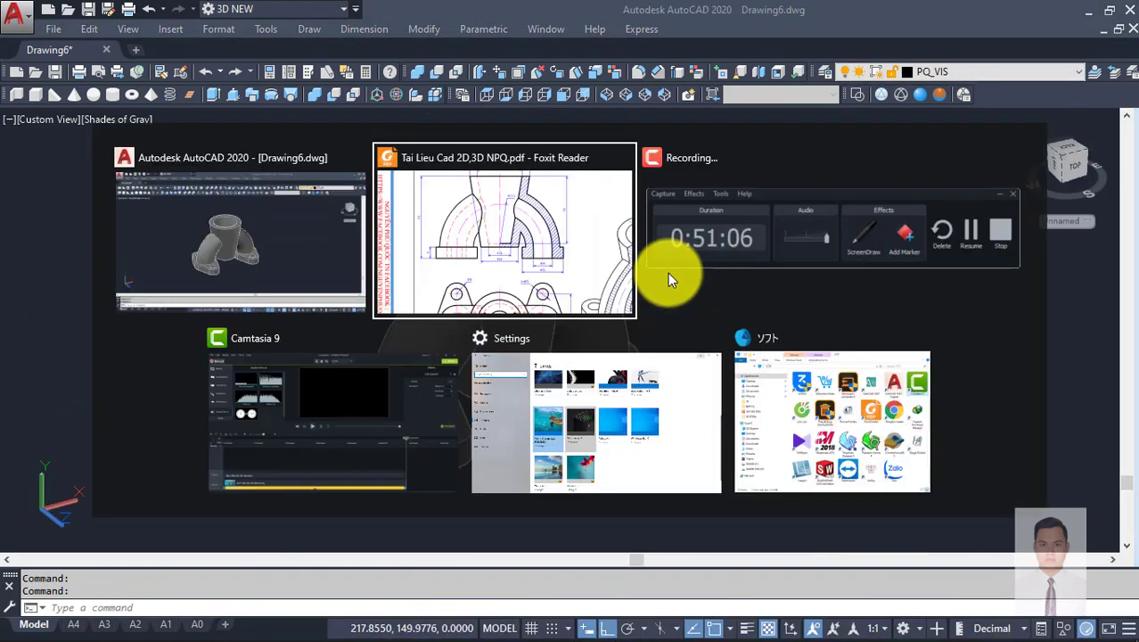
{"action": "scroll", "coordinate": [651, 283], "scroll_direction": "down", "scroll_amount": 2, "text": "ctrl"}
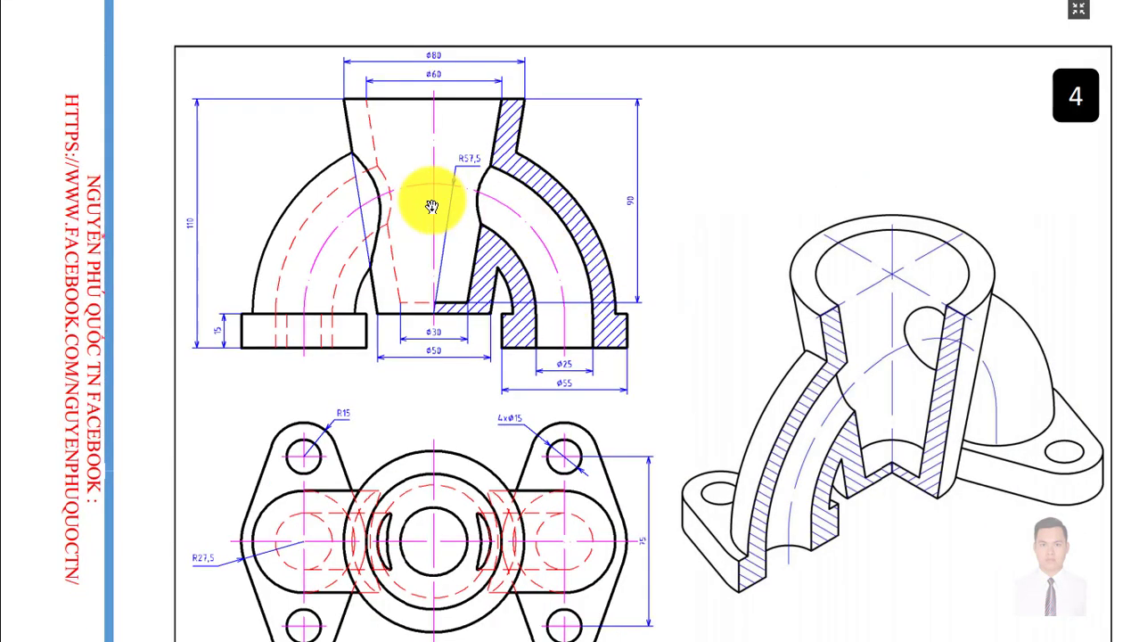
{"action": "key", "text": "alt+Tab"}
{"action": "mouse_move", "coordinate": [617, 262]}
{"action": "middle_mouse_down", "text": "shift"}
{"action": "mouse_move", "coordinate": [579, 267]}
{"action": "mouse_move", "coordinate": [628, 287]}
{"action": "mouse_move", "coordinate": [570, 267]}
{"action": "middle_mouse_up", "text": "shift"}
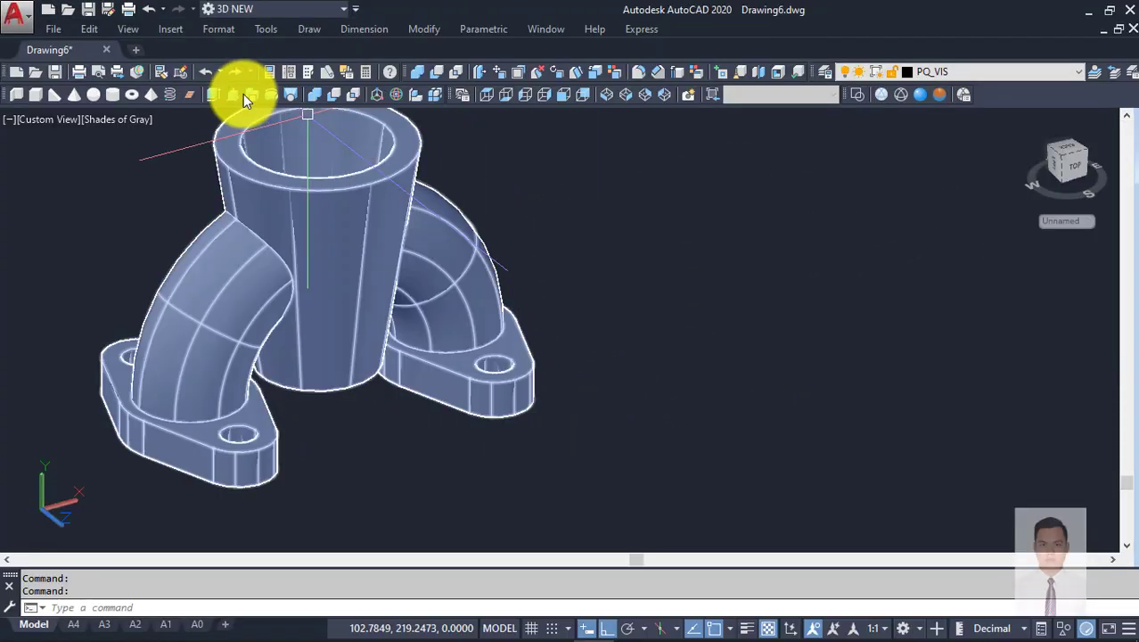
{"action": "scroll", "coordinate": [655, 294], "scroll_direction": "down", "scroll_amount": 2}
{"action": "scroll", "coordinate": [639, 293], "scroll_direction": "down", "scroll_amount": 1}
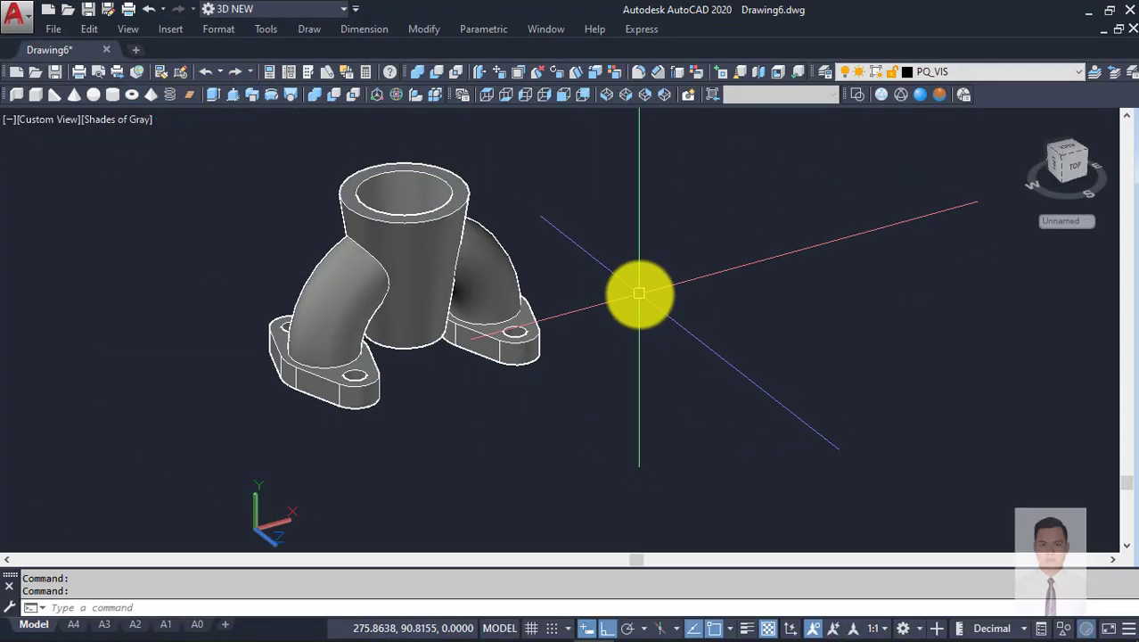
{"action": "middle_click_drag", "start_coordinate": [770, 360], "coordinate": [696, 354]}
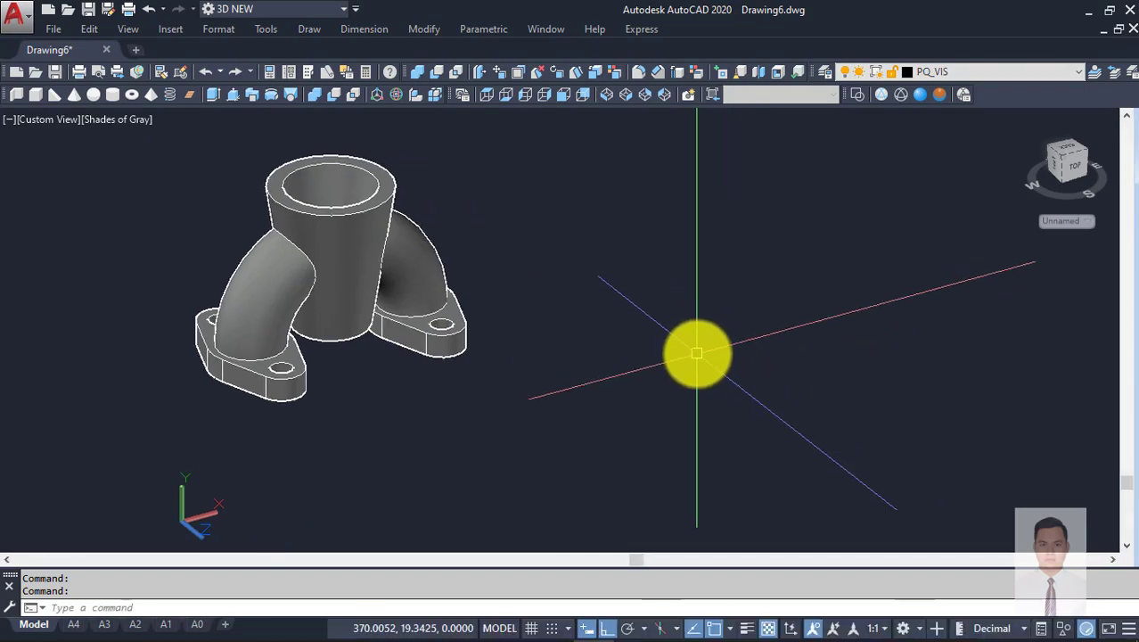
{"action": "key", "text": "alt+Tab"}
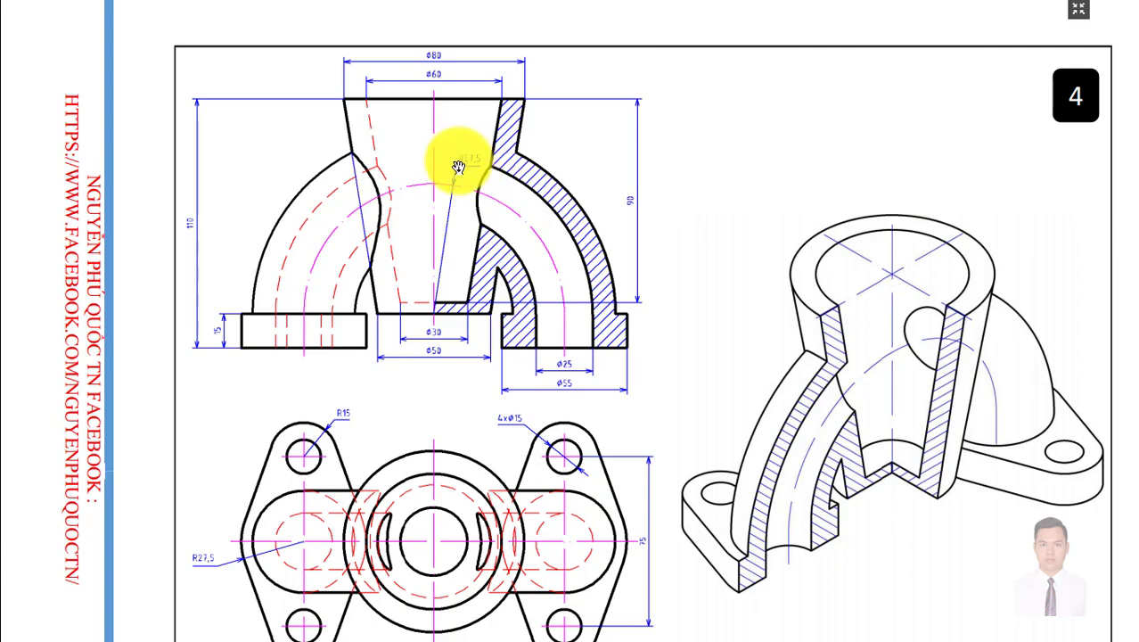
{"action": "key", "text": "alt+Tab"}
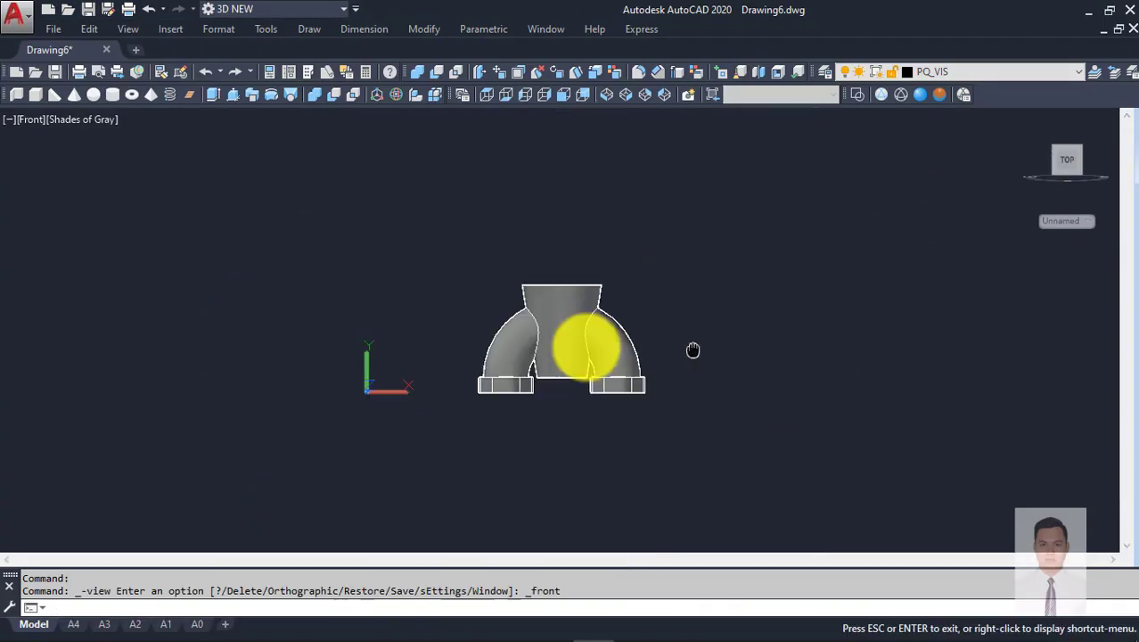
Step: Draw a circle of radius 57.5 to the right of the model in front view
{"action": "type", "text": "c"}
{"action": "key", "text": "Return"}
{"action": "left_click", "coordinate": [713, 388]}
{"action": "scroll", "coordinate": [748, 321], "scroll_direction": "up", "scroll_amount": 2}
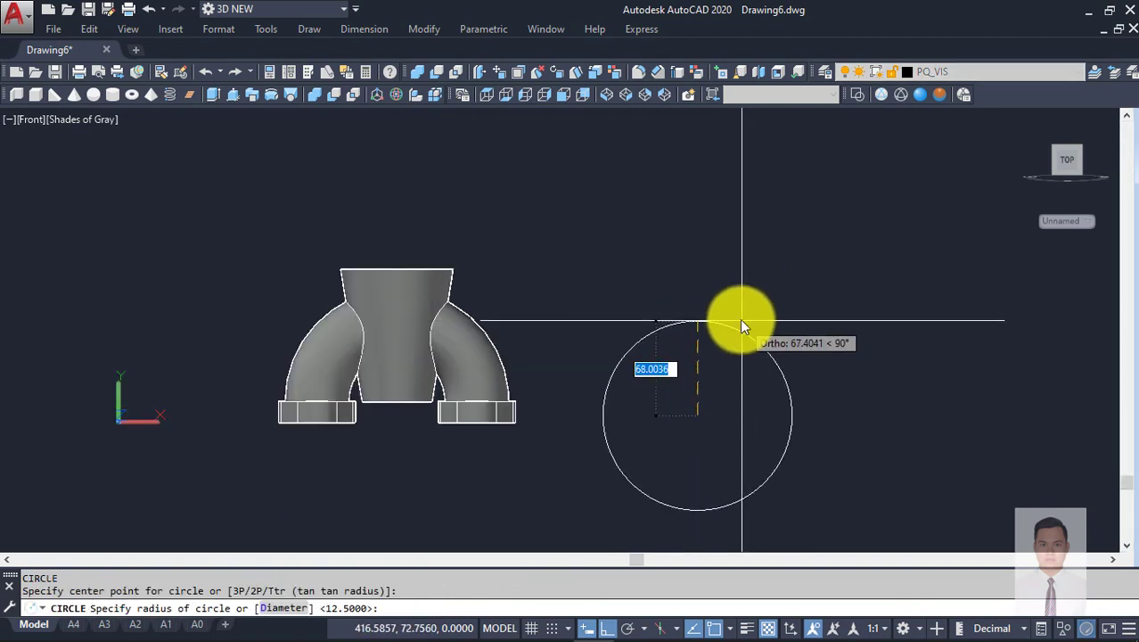
{"action": "type", "text": "57."}
{"action": "key", "text": "Return"}
{"action": "scroll", "coordinate": [711, 407], "scroll_direction": "up", "scroll_amount": 3}
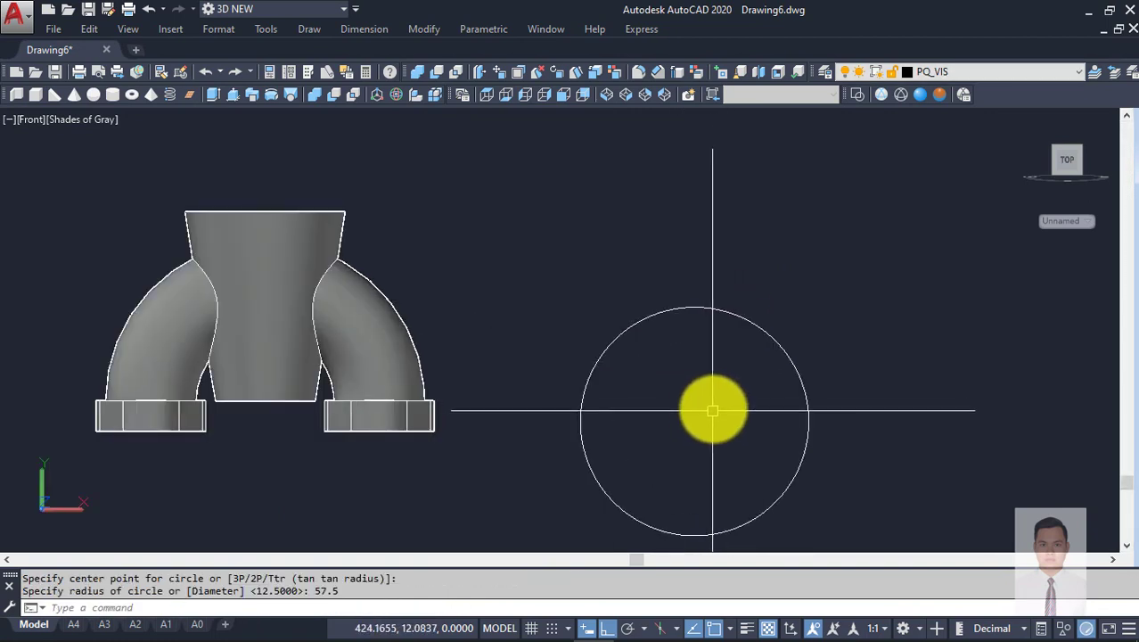
{"action": "scroll", "coordinate": [717, 359], "scroll_direction": "down", "scroll_amount": 1}
Step: Draw a line across the circle's quadrants and trim away the lower half
{"action": "type", "text": "l"}
{"action": "key", "text": "Return"}
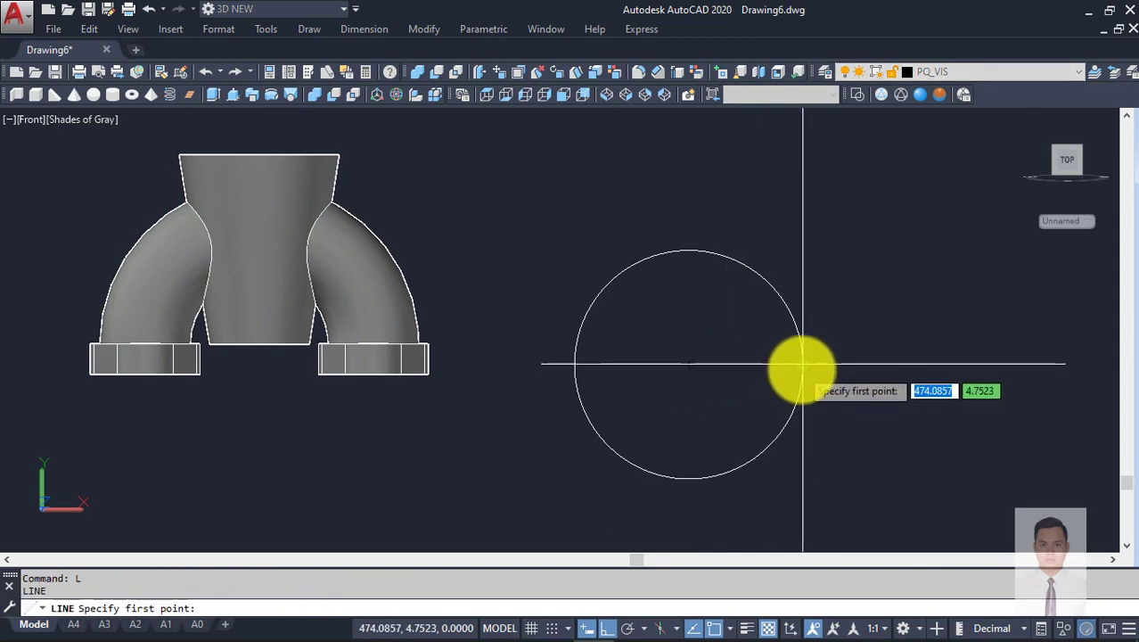
{"action": "left_click", "coordinate": [802, 365]}
{"action": "left_click", "coordinate": [575, 365]}
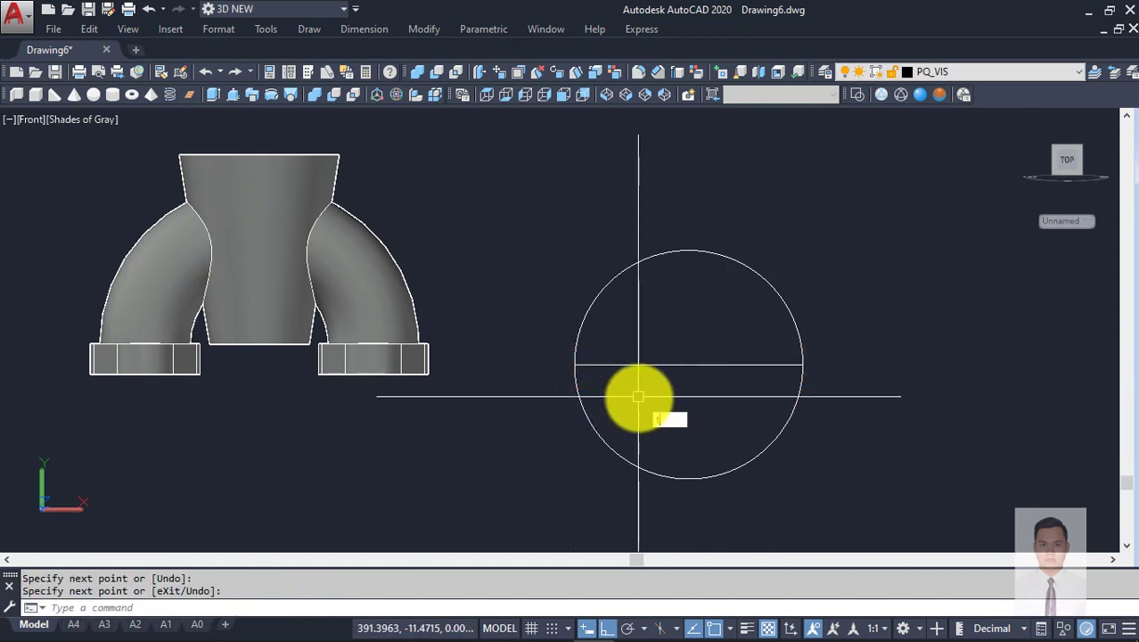
{"action": "key", "text": "Return"}
{"action": "type", "text": "tr"}
{"action": "key", "text": "Return"}
{"action": "key", "text": "Return"}
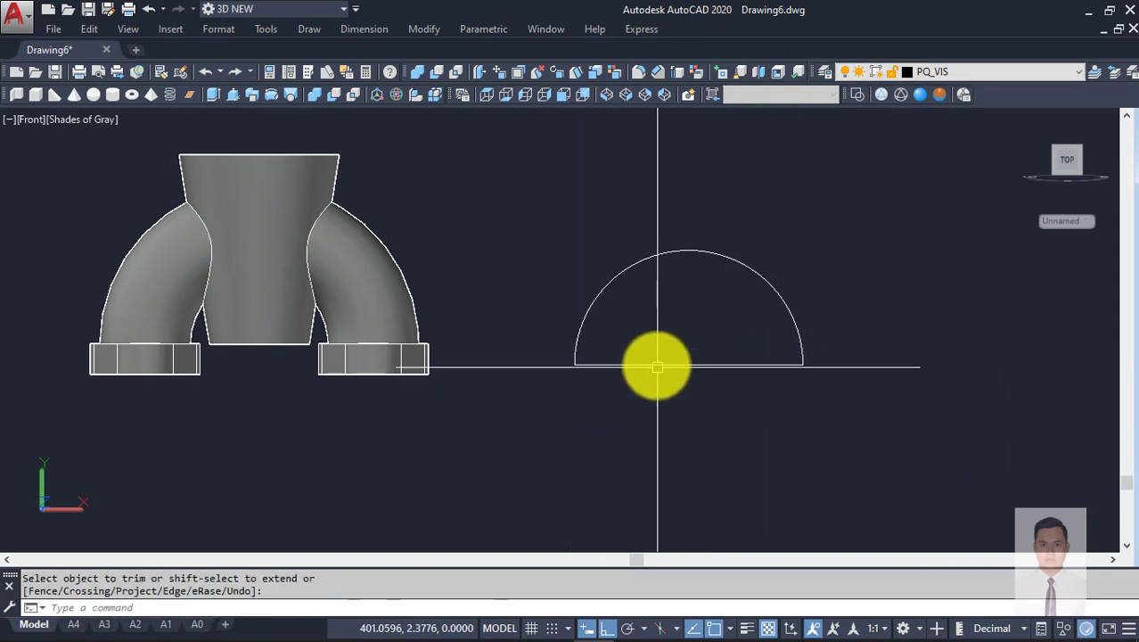
{"action": "key", "text": "Return"}
Step: Erase the horizontal line, leaving the semicircular arc shown in 3D
{"action": "left_click", "coordinate": [648, 364]}
{"action": "type", "text": "e"}
{"action": "key", "text": "Return"}
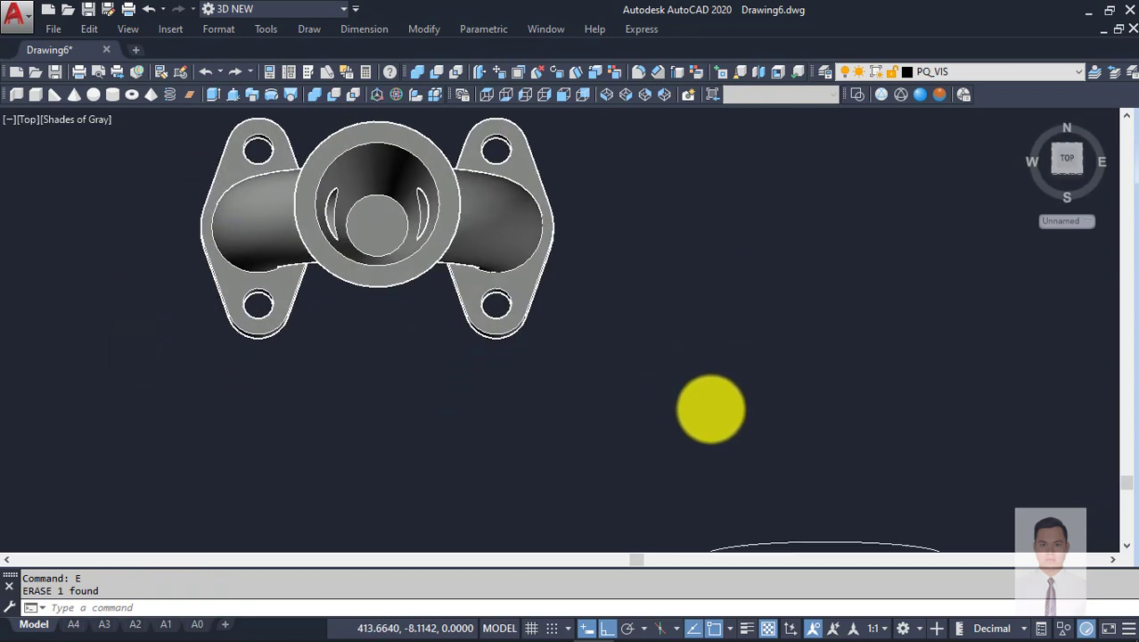
{"action": "mouse_move", "coordinate": [661, 402]}
{"action": "middle_mouse_down", "text": "shift"}
{"action": "mouse_move", "coordinate": [724, 246]}
{"action": "mouse_move", "coordinate": [691, 330]}
{"action": "middle_mouse_up", "text": "shift"}
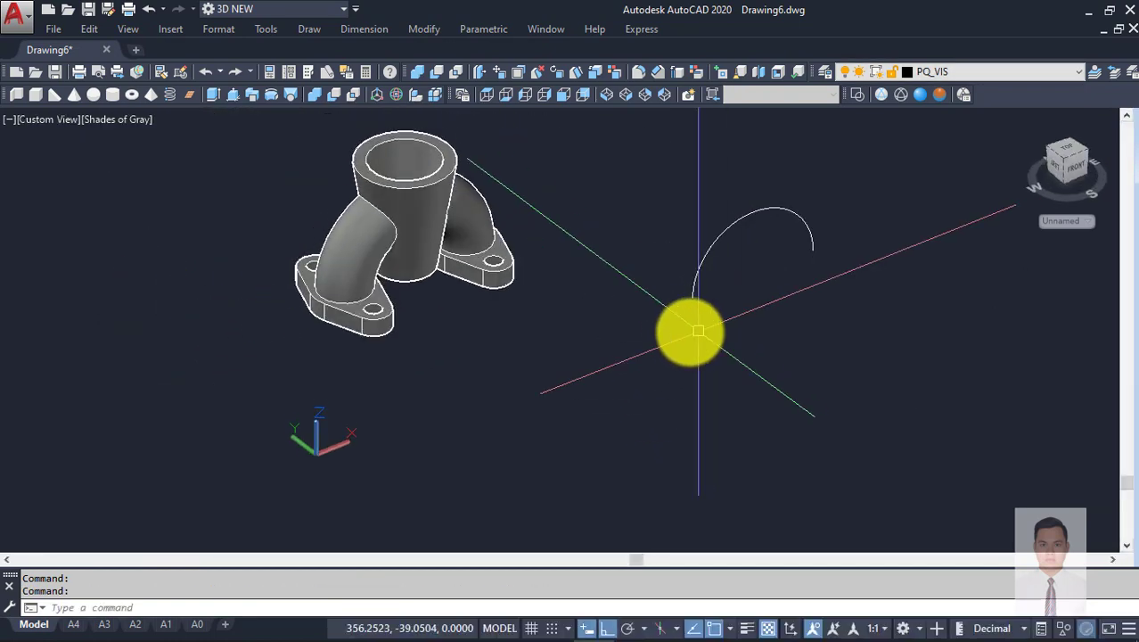
Step: Draw a 25-diameter circle centred on the semicircular arc's end
{"action": "scroll", "coordinate": [634, 373], "scroll_direction": "up", "scroll_amount": 4}
{"action": "type", "text": "c"}
{"action": "key", "text": "Return"}
{"action": "left_click", "coordinate": [618, 355]}
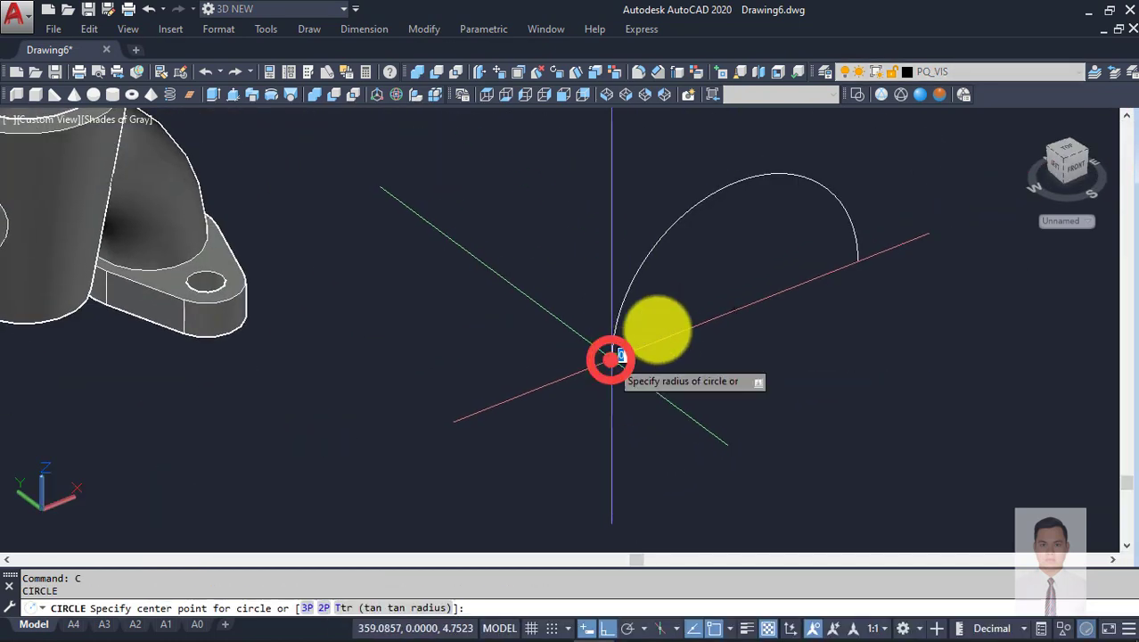
{"action": "type", "text": "d"}
{"action": "key", "text": "Return"}
{"action": "key", "text": "Return"}
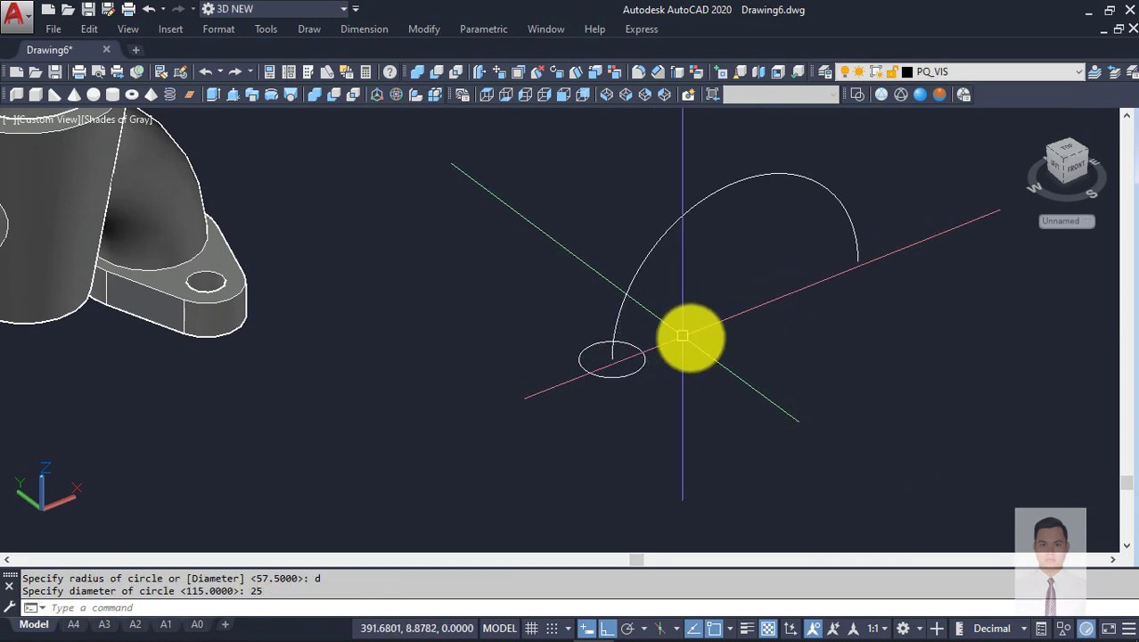
{"action": "scroll", "coordinate": [624, 338], "scroll_direction": "down", "scroll_amount": 2}
{"action": "scroll", "coordinate": [579, 334], "scroll_direction": "down", "scroll_amount": 2}
{"action": "scroll", "coordinate": [575, 332], "scroll_direction": "down", "scroll_amount": 2}
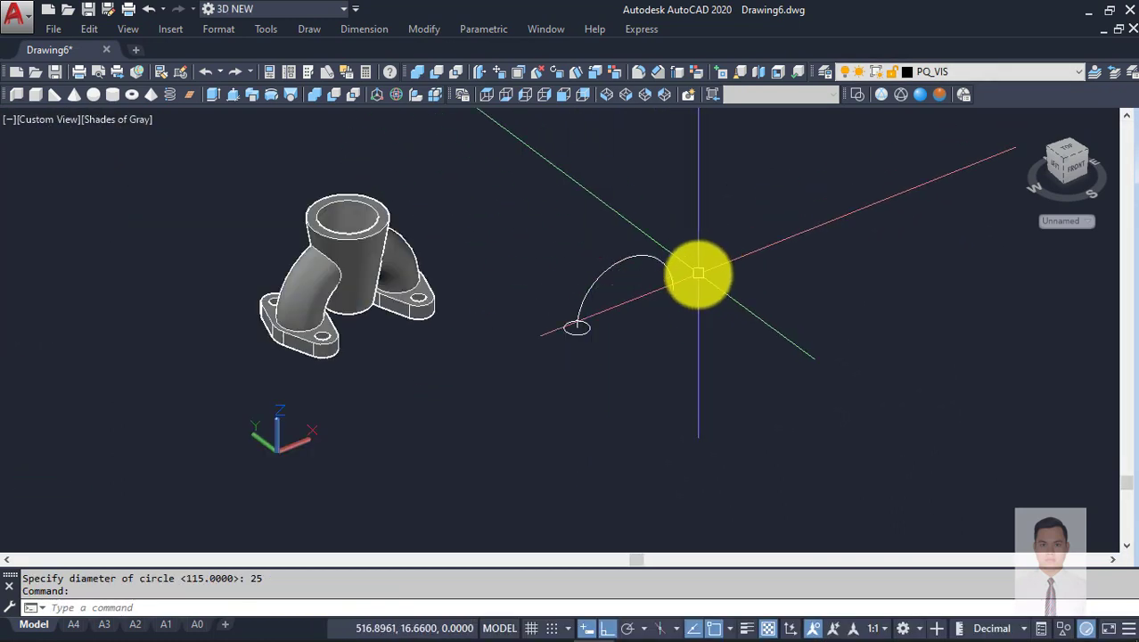
{"action": "scroll", "coordinate": [590, 343], "scroll_direction": "up", "scroll_amount": 3}
Step: Sweep the small circle along the semicircular arc to form a curved tube
{"action": "type", "text": "s"}
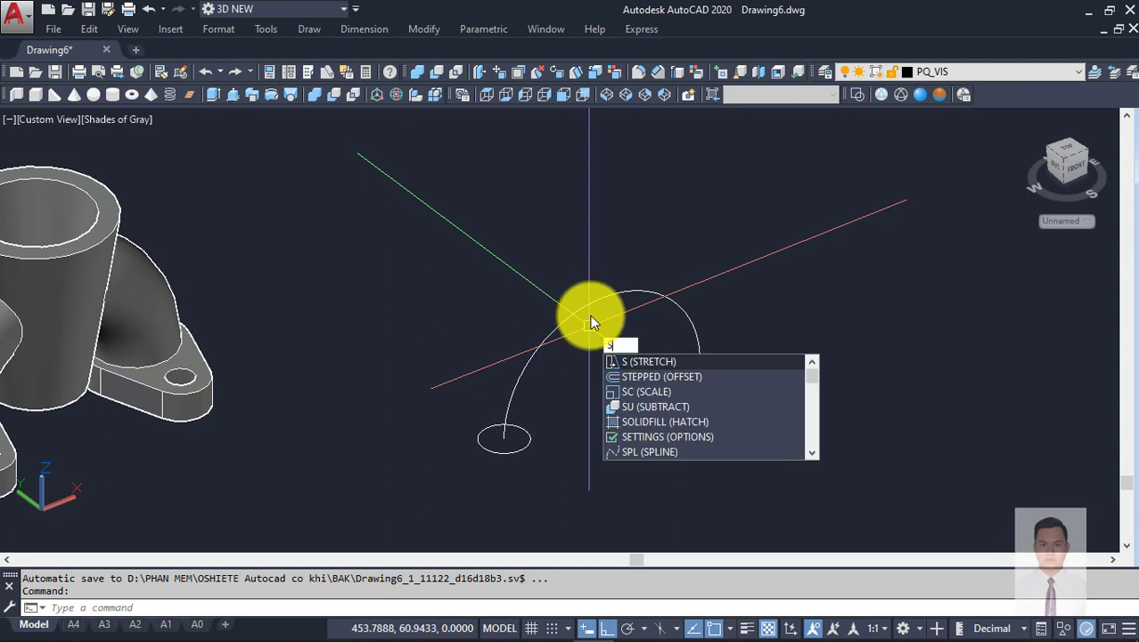
{"action": "type", "text": "weep"}
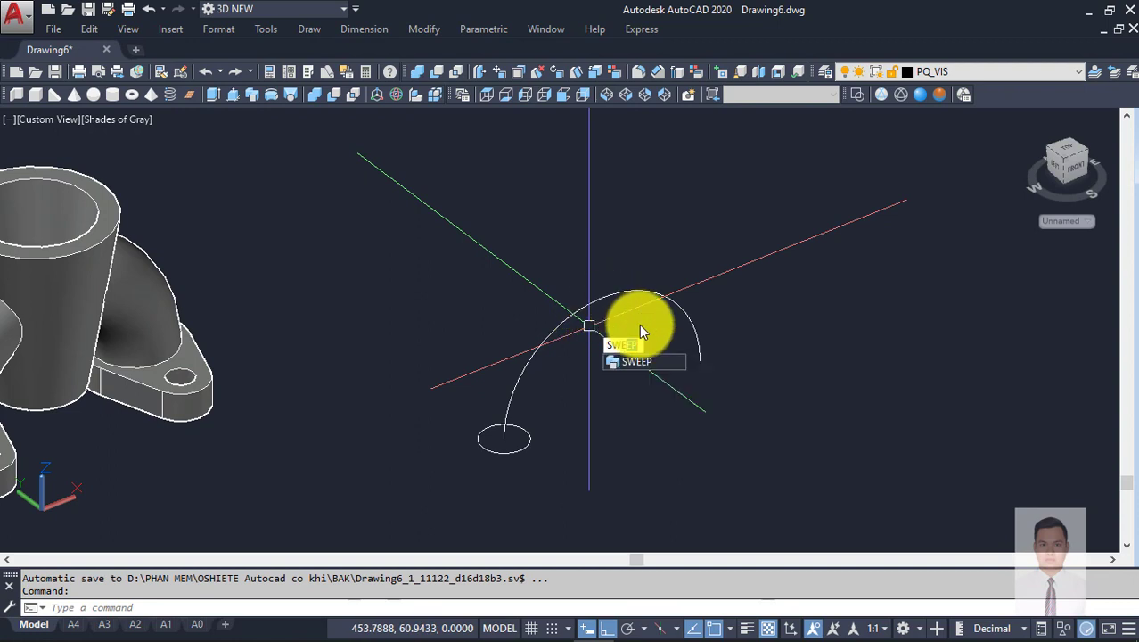
{"action": "left_click", "coordinate": [534, 432]}
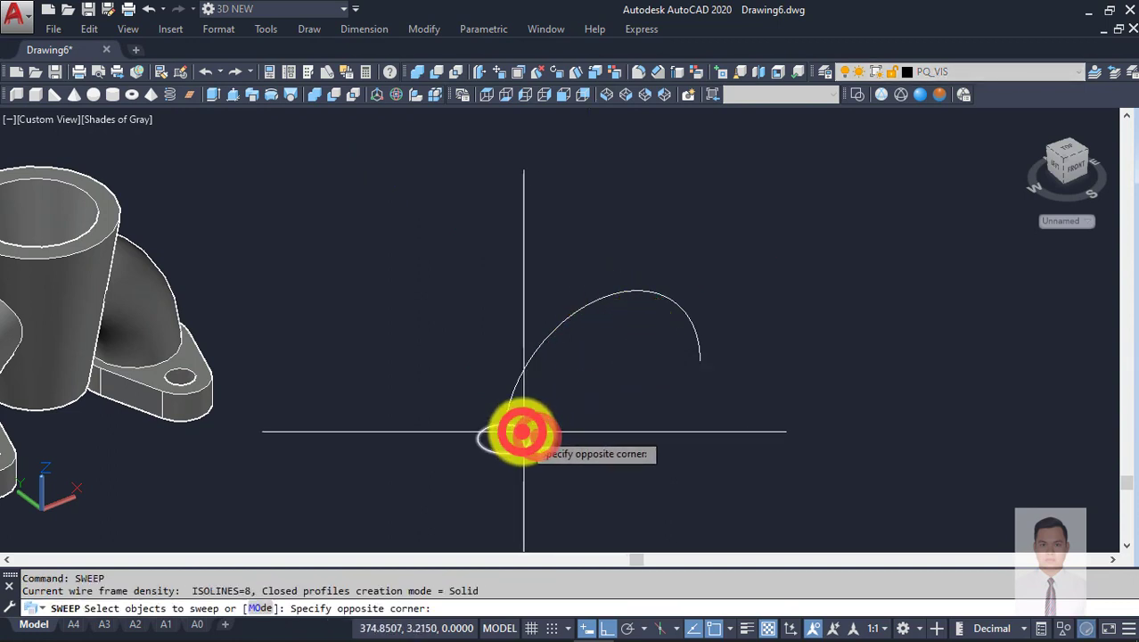
{"action": "left_click", "coordinate": [521, 433]}
{"action": "key", "text": "Return"}
{"action": "left_click", "coordinate": [515, 399]}
{"action": "mouse_move", "coordinate": [656, 407]}
{"action": "middle_mouse_down", "text": "shift"}
{"action": "mouse_move", "coordinate": [604, 322]}
{"action": "mouse_move", "coordinate": [643, 381]}
{"action": "mouse_move", "coordinate": [687, 354]}
{"action": "middle_mouse_up", "text": "shift"}
{"action": "scroll", "coordinate": [656, 317], "scroll_direction": "down", "scroll_amount": 3}
{"action": "scroll", "coordinate": [635, 331], "scroll_direction": "up", "scroll_amount": 2}
Step: Select the swept half-torus tube solid
{"action": "left_click", "coordinate": [737, 356]}
{"action": "left_click", "coordinate": [651, 285]}
{"action": "mouse_move", "coordinate": [613, 268]}
{"action": "middle_mouse_down", "text": "shift"}
{"action": "mouse_move", "coordinate": [585, 333]}
{"action": "mouse_move", "coordinate": [582, 278]}
{"action": "mouse_move", "coordinate": [725, 363]}
{"action": "mouse_move", "coordinate": [767, 330]}
{"action": "mouse_move", "coordinate": [621, 366]}
{"action": "mouse_move", "coordinate": [717, 339]}
{"action": "middle_mouse_up", "text": "shift"}
{"action": "key", "text": "Escape"}
{"action": "left_click", "coordinate": [920, 356]}
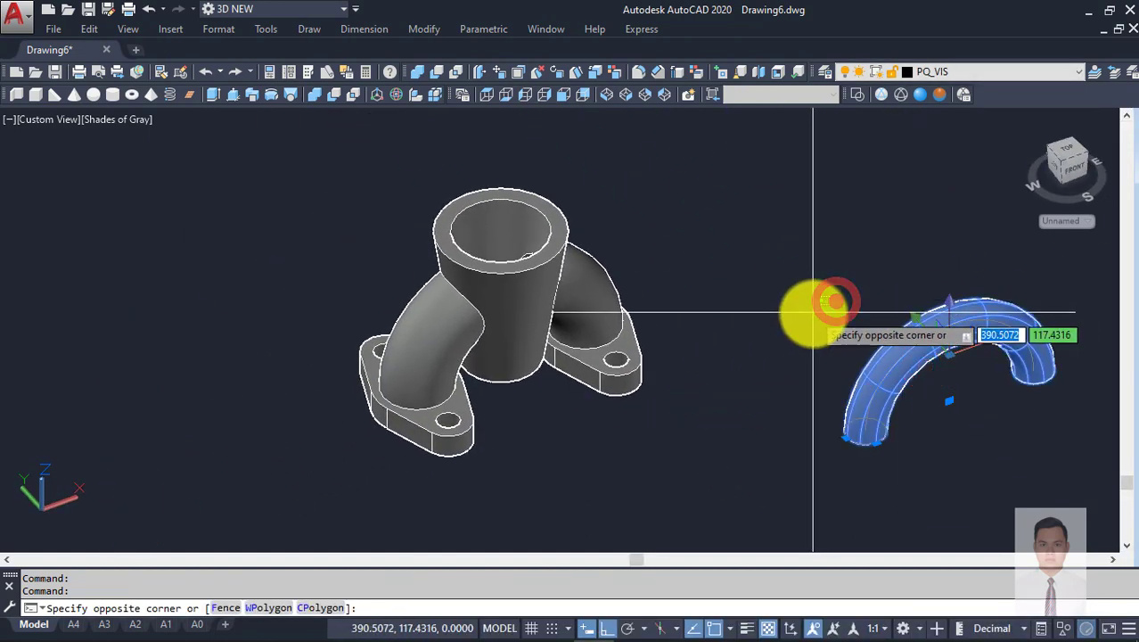
{"action": "left_click", "coordinate": [811, 296]}
Step: Erase the swept tube from the model and return to the PDF reference
{"action": "type", "text": "e"}
{"action": "key", "text": "Return"}
{"action": "key", "text": "alt+Tab"}
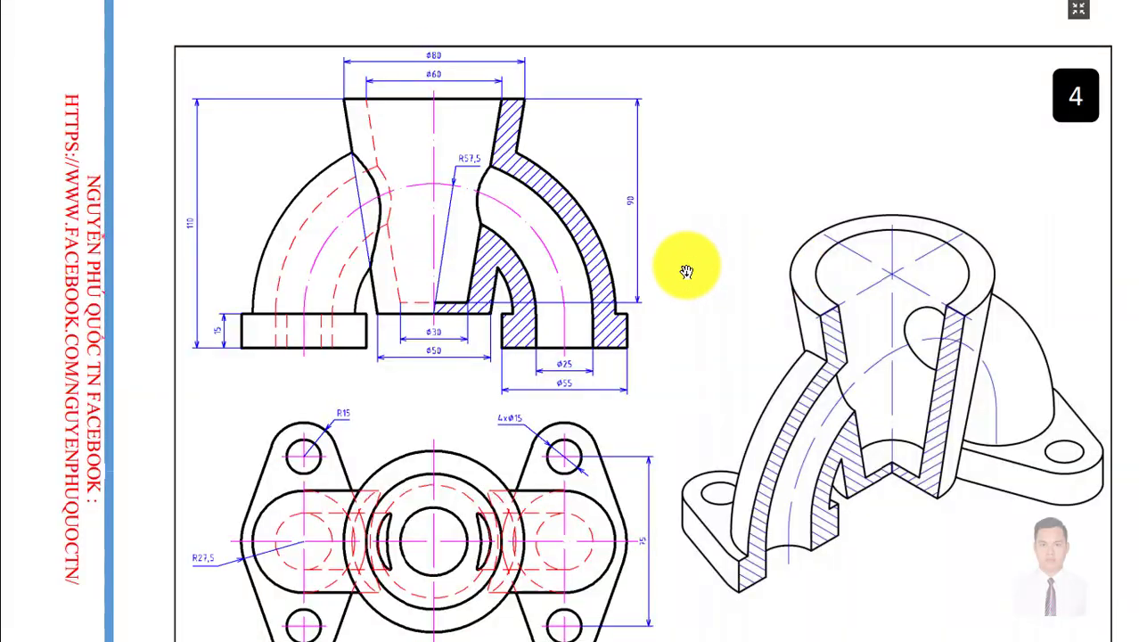
Step: Scroll the reference drawing to page 4 showing the R57.5 elbow with Ø25 and Ø55 bores
{"action": "scroll", "coordinate": [784, 247], "scroll_direction": "down", "scroll_amount": 2}
{"action": "scroll", "coordinate": [790, 236], "scroll_direction": "down", "scroll_amount": 4}
{"action": "scroll", "coordinate": [793, 236], "scroll_direction": "up", "scroll_amount": 6}
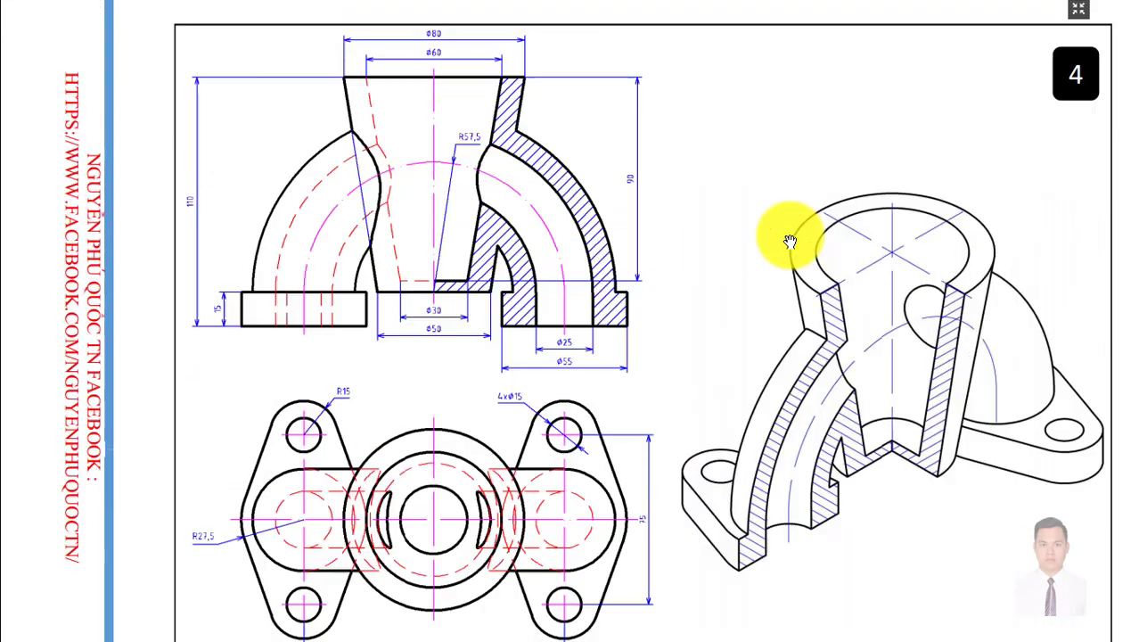
{"action": "scroll", "coordinate": [791, 239], "scroll_direction": "down", "scroll_amount": 2}
{"action": "scroll", "coordinate": [791, 239], "scroll_direction": "down", "scroll_amount": 4}
{"action": "scroll", "coordinate": [793, 233], "scroll_direction": "down", "scroll_amount": 2}
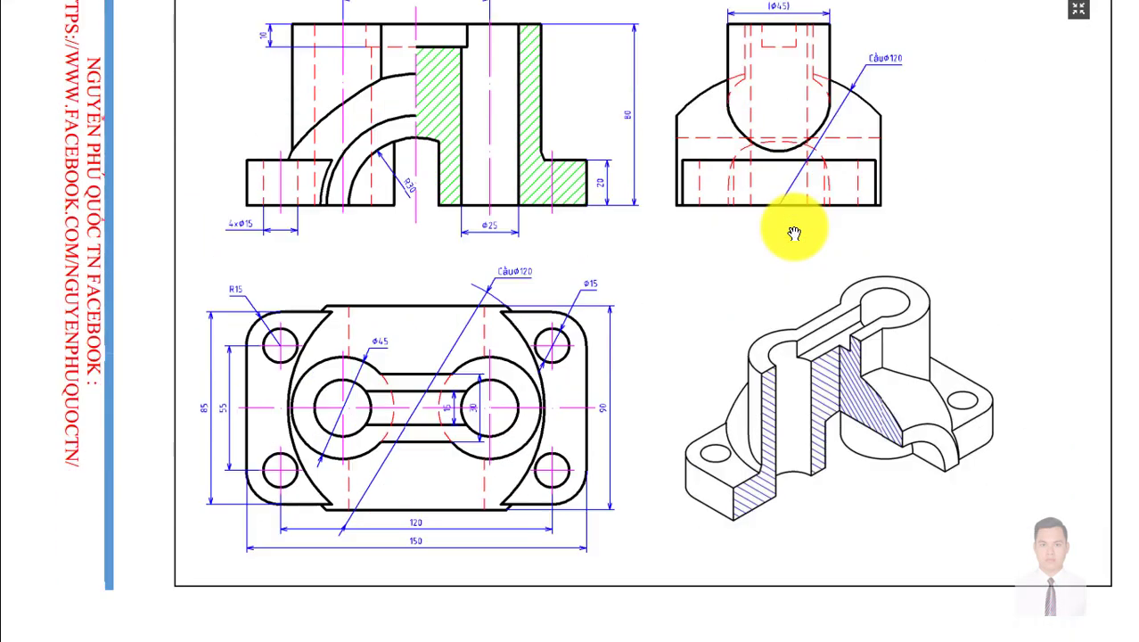
{"action": "scroll", "coordinate": [796, 229], "scroll_direction": "up", "scroll_amount": 2}
{"action": "scroll", "coordinate": [795, 234], "scroll_direction": "up", "scroll_amount": 6}
{"action": "scroll", "coordinate": [792, 245], "scroll_direction": "down", "scroll_amount": 1}
{"action": "scroll", "coordinate": [792, 250], "scroll_direction": "down", "scroll_amount": 1}
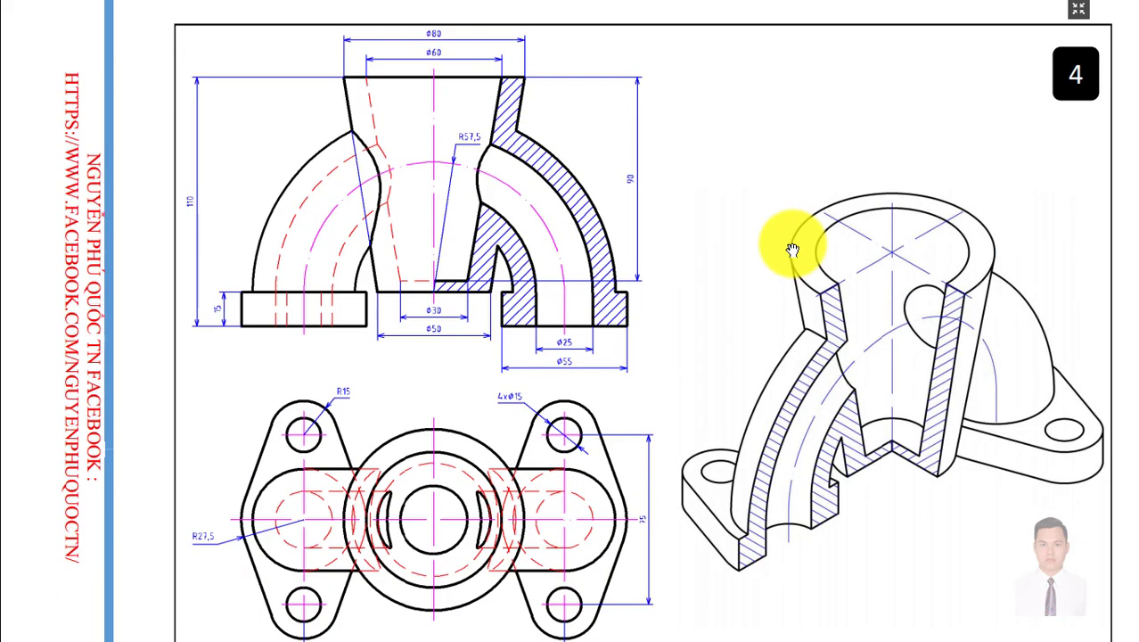